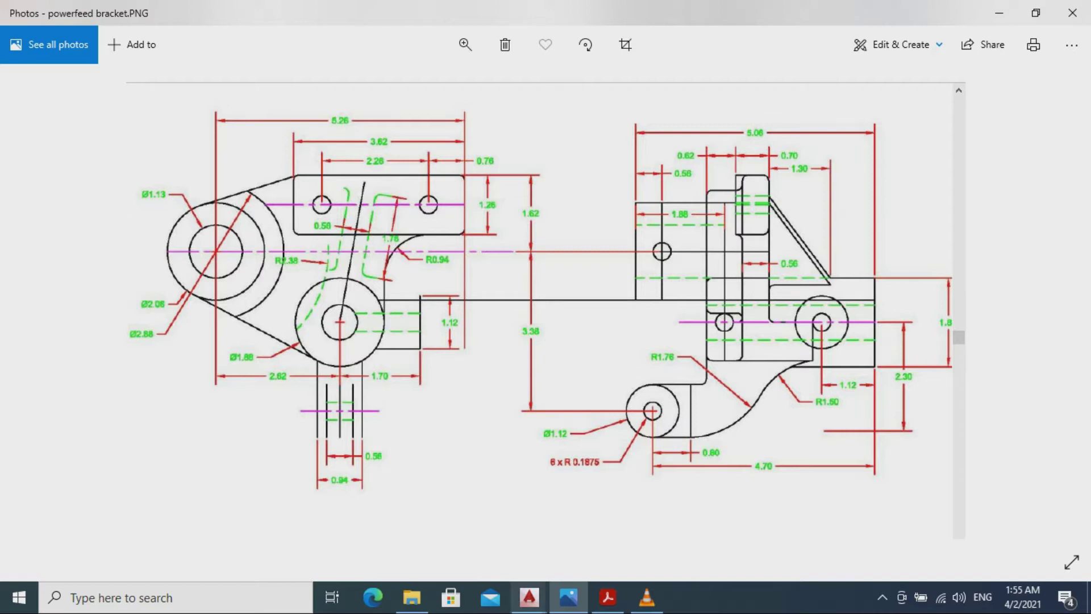
Switch to Drawing2 in AutoCAD and add a new layer named dimension with the colour red.
{"action": "mouse_move", "coordinate": [529, 597]}
{"action": "left_click", "coordinate": [583, 503]}
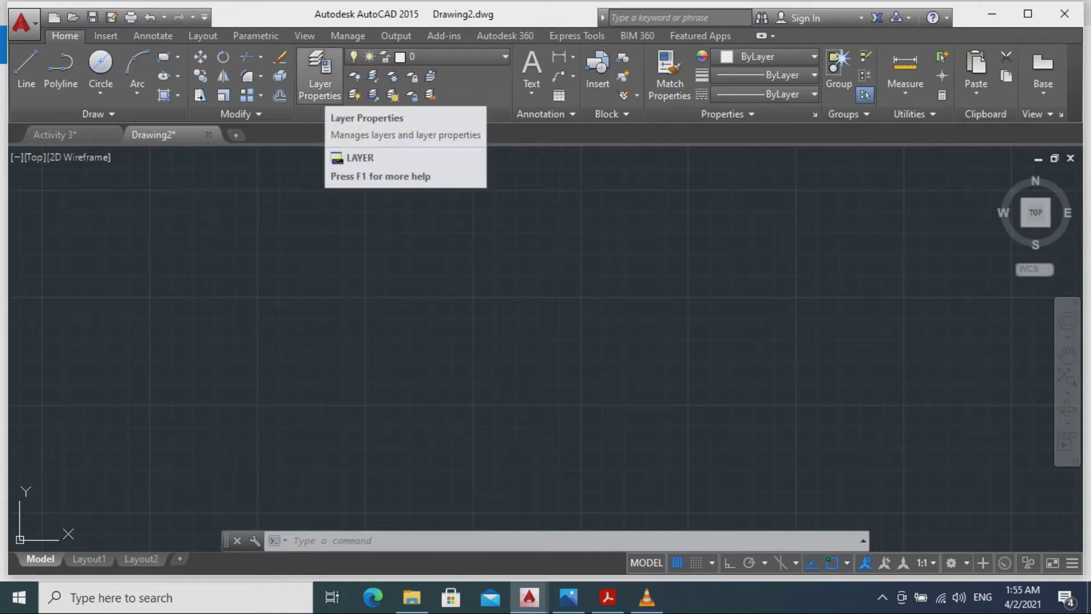
{"action": "left_click", "coordinate": [320, 74]}
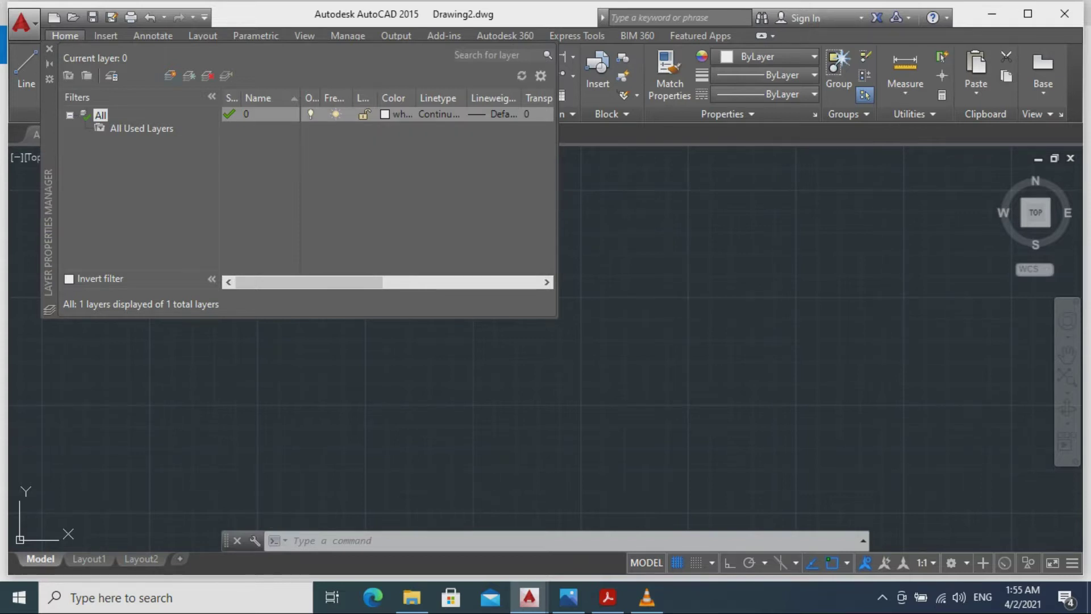
{"action": "left_click", "coordinate": [170, 76]}
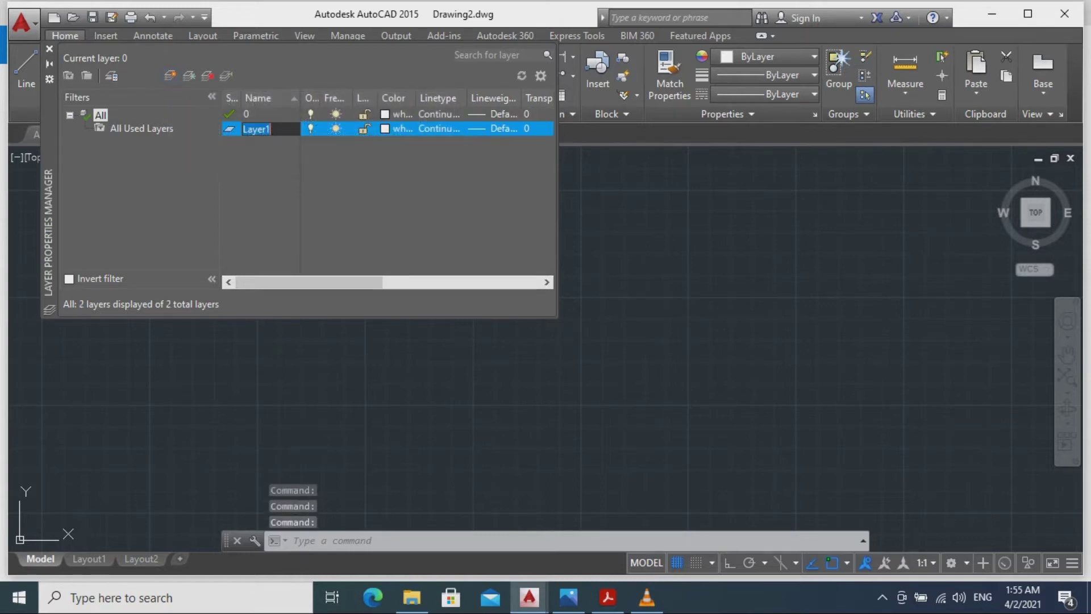
{"action": "key", "text": "BackSpace"}
{"action": "type", "text": "dimension"}
{"action": "key", "text": "Return"}
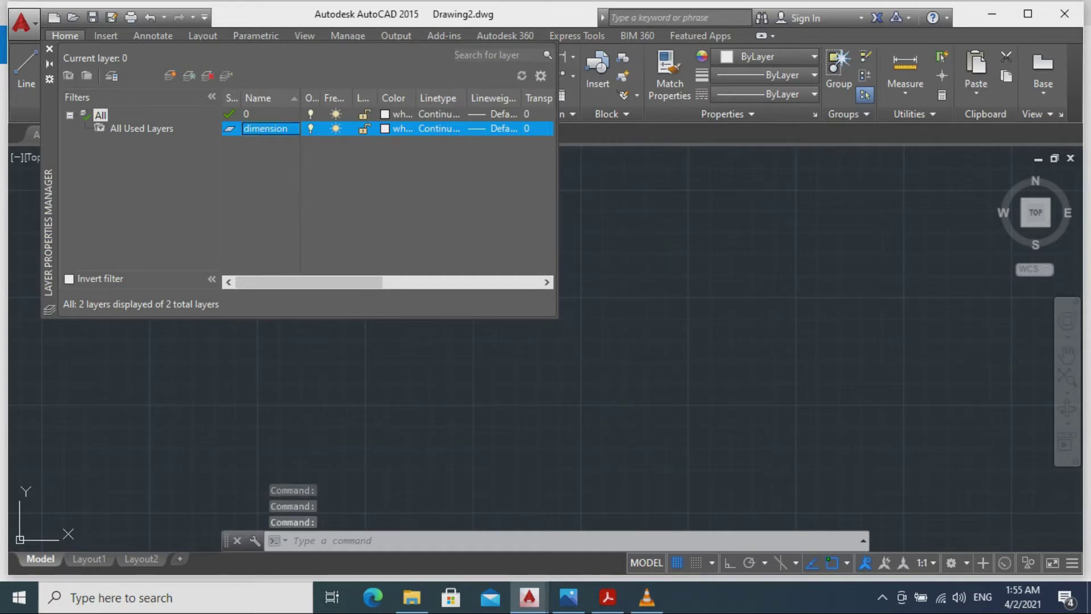
{"action": "left_click", "coordinate": [392, 129]}
{"action": "left_click", "coordinate": [421, 334]}
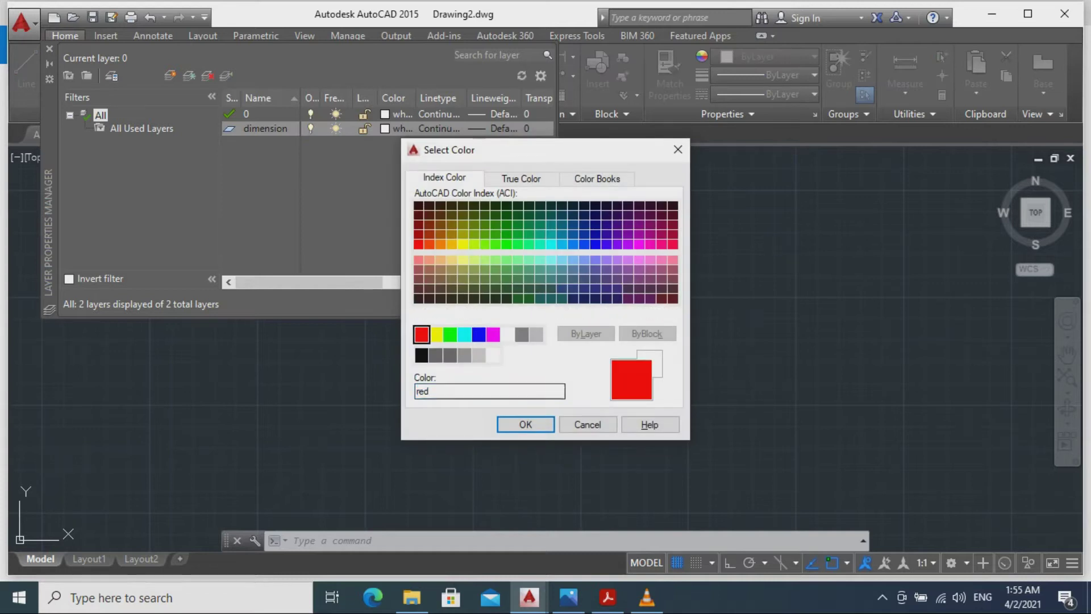
{"action": "left_click", "coordinate": [528, 424]}
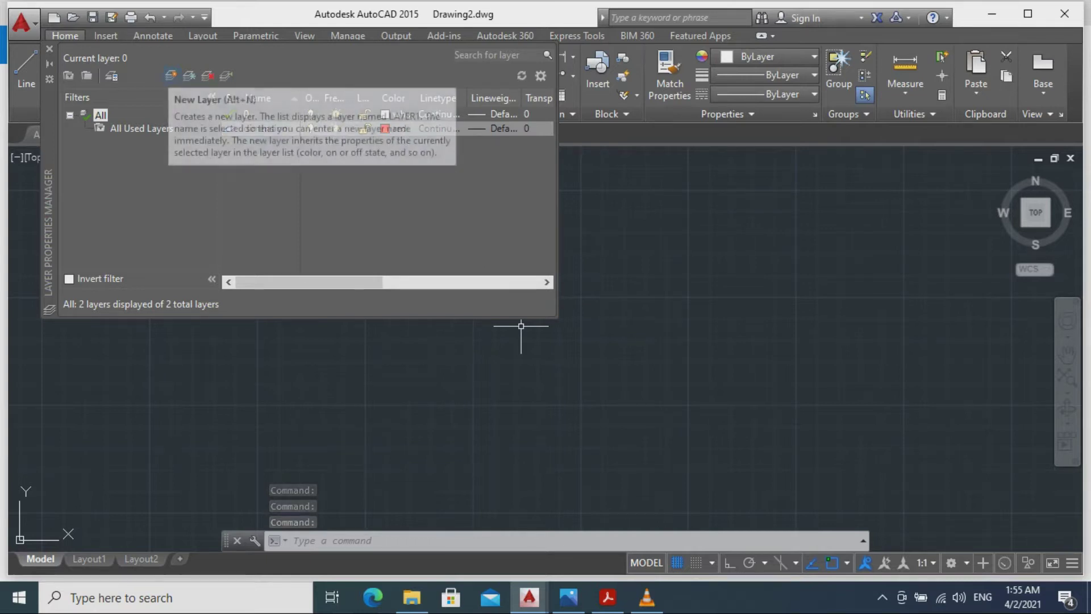
Add a new layer named hidden and set its colour to green.
{"action": "left_click", "coordinate": [170, 75]}
{"action": "key", "text": "BackSpace"}
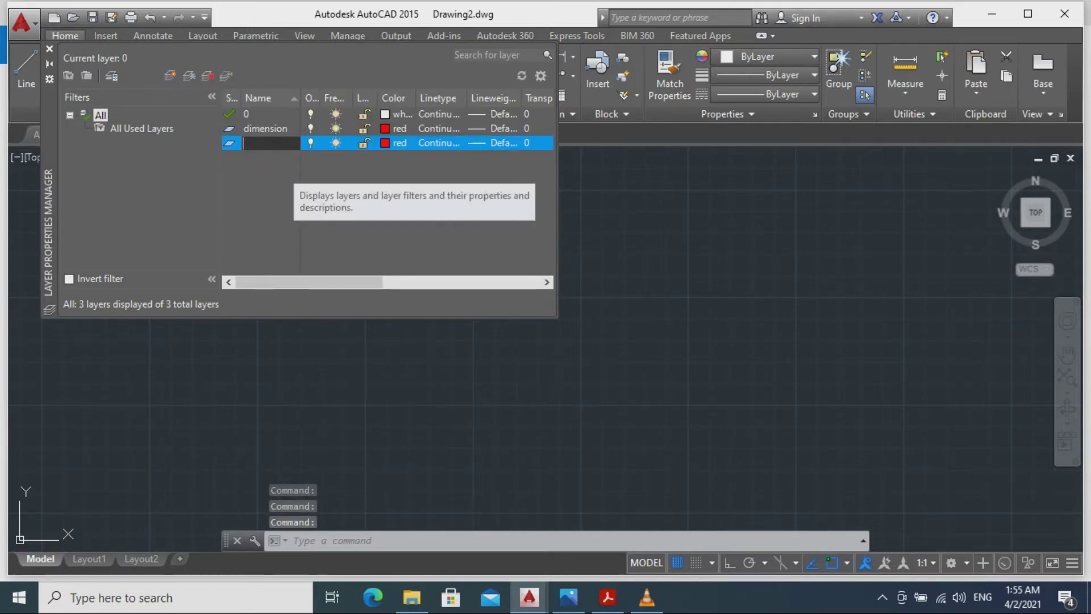
{"action": "type", "text": "hidden"}
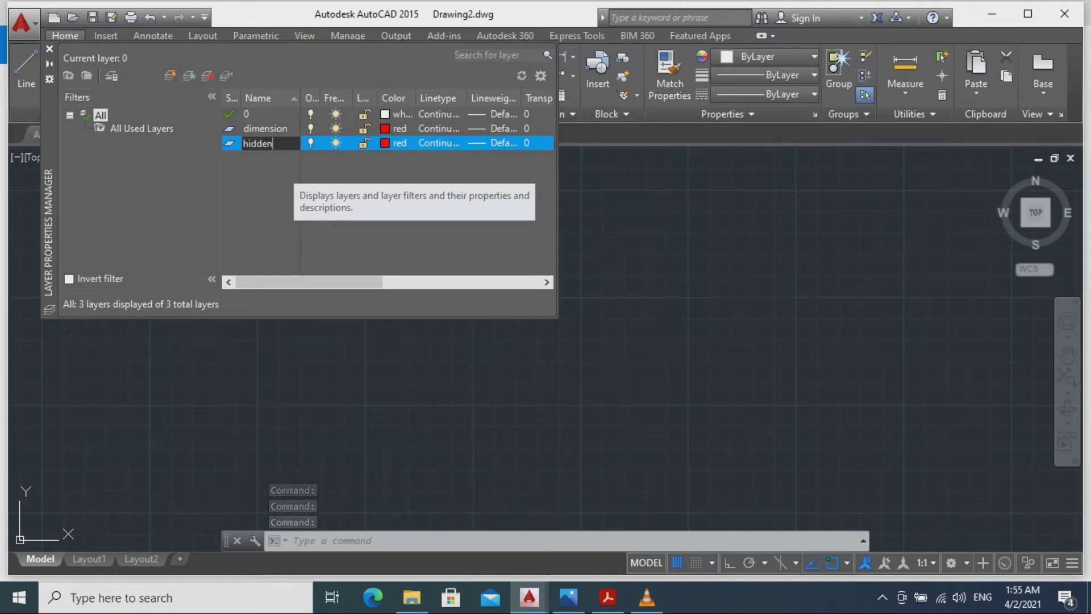
{"action": "key", "text": "Return"}
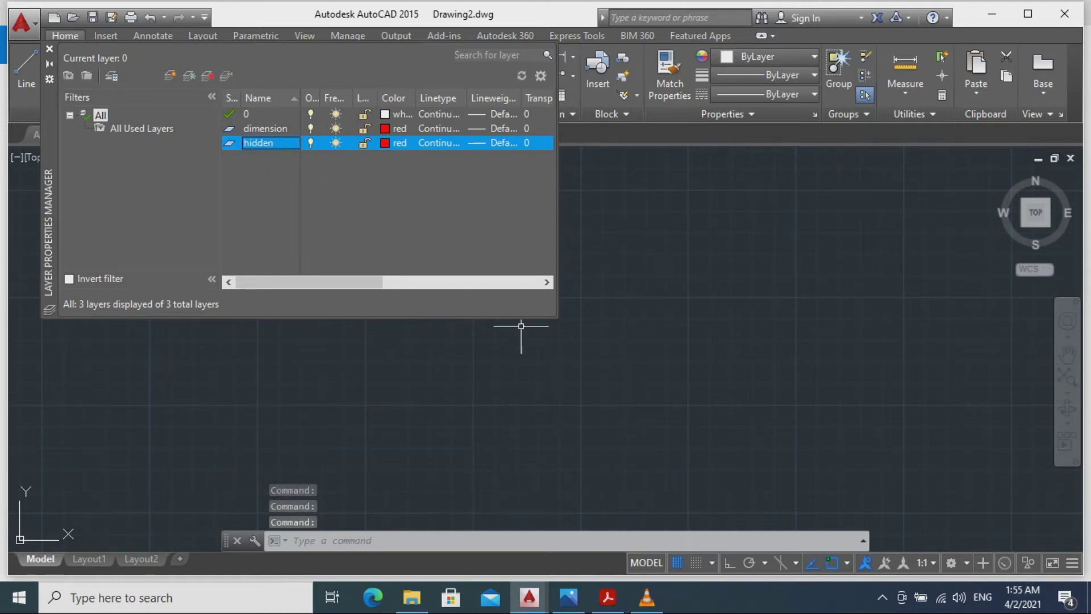
{"action": "left_click", "coordinate": [392, 143]}
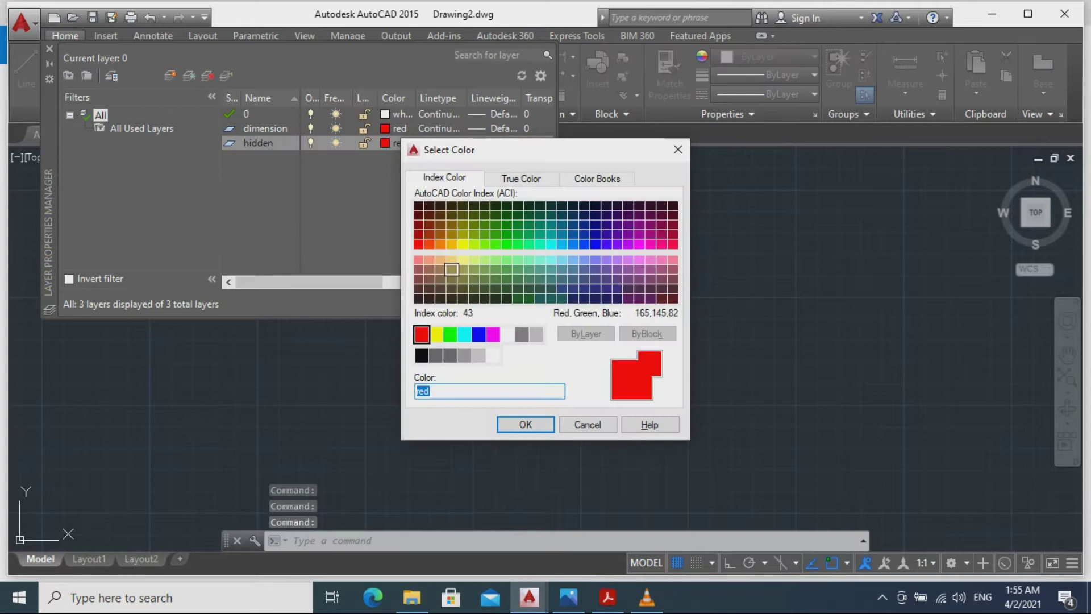
{"action": "left_click", "coordinate": [449, 334]}
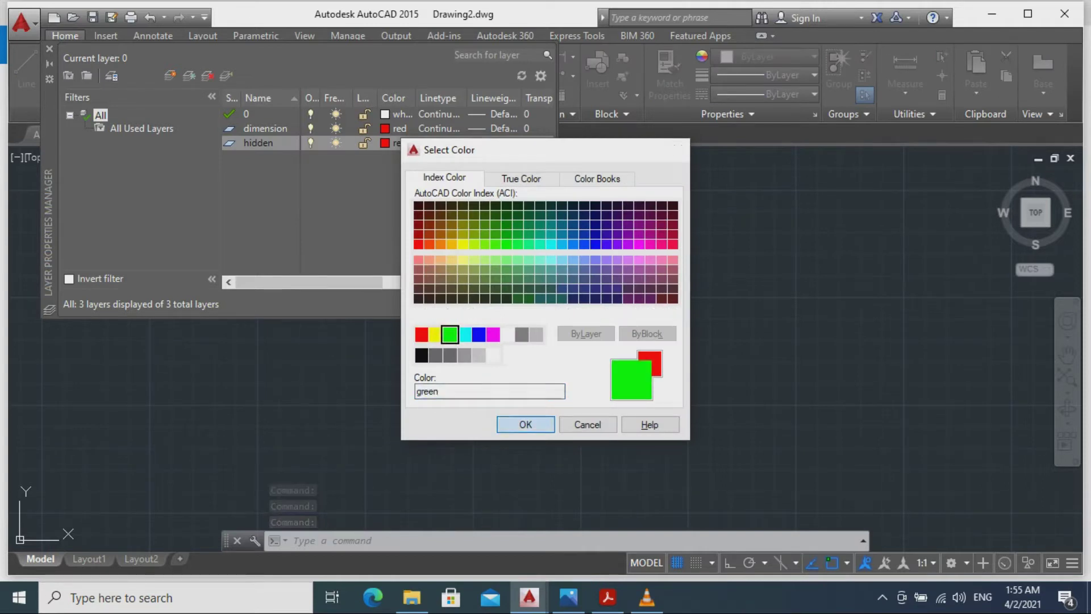
{"action": "left_click", "coordinate": [526, 424]}
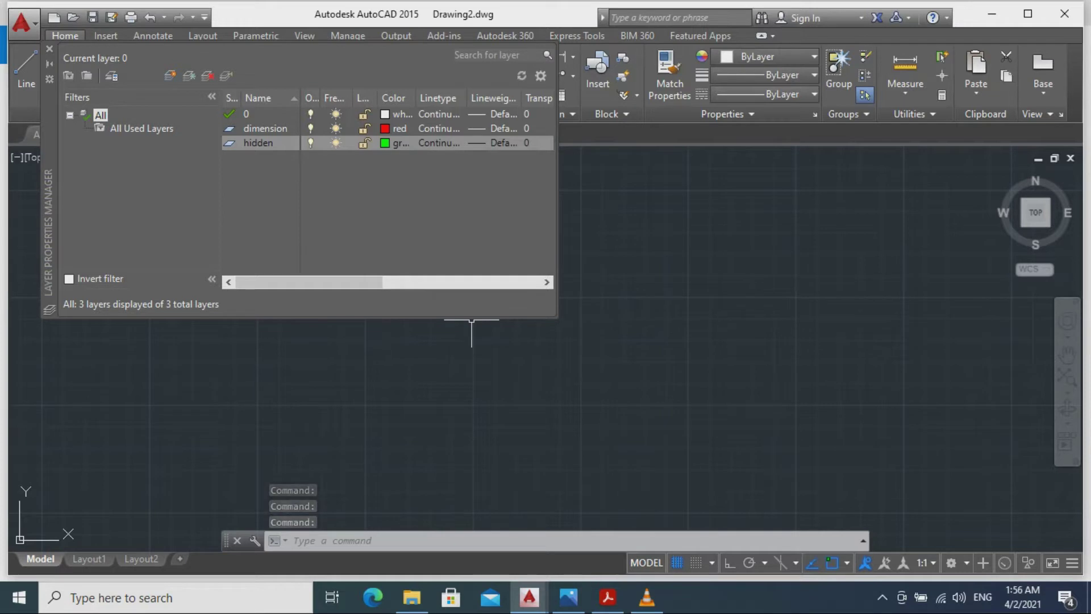
Add a new layer named purple and set its colour to magenta.
{"action": "left_click", "coordinate": [170, 76]}
{"action": "key", "text": "BackSpace"}
{"action": "type", "text": "purple"}
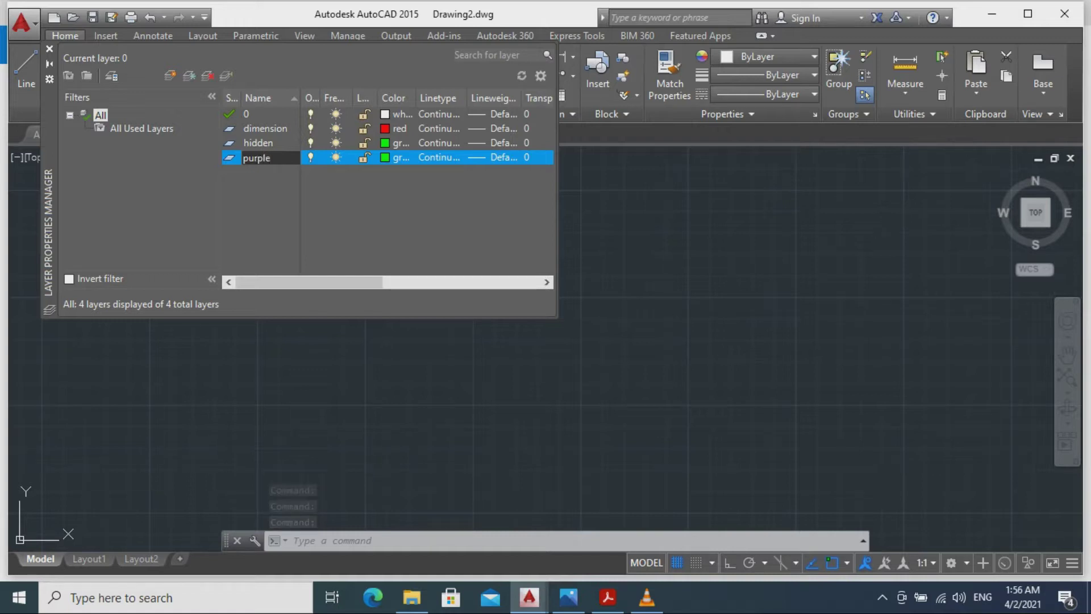
{"action": "key", "text": "Return"}
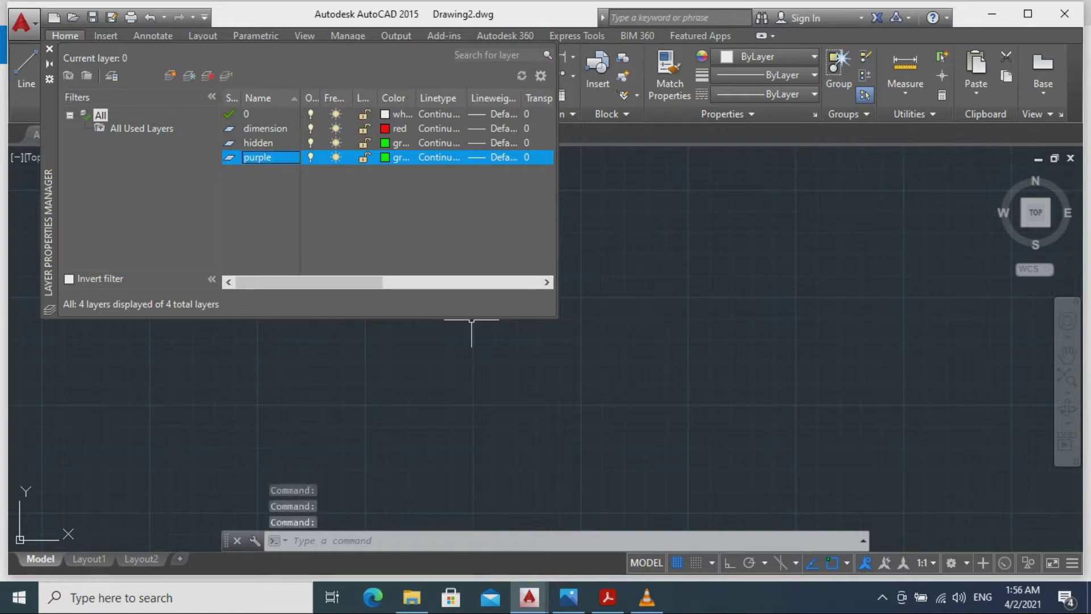
{"action": "left_click", "coordinate": [393, 157]}
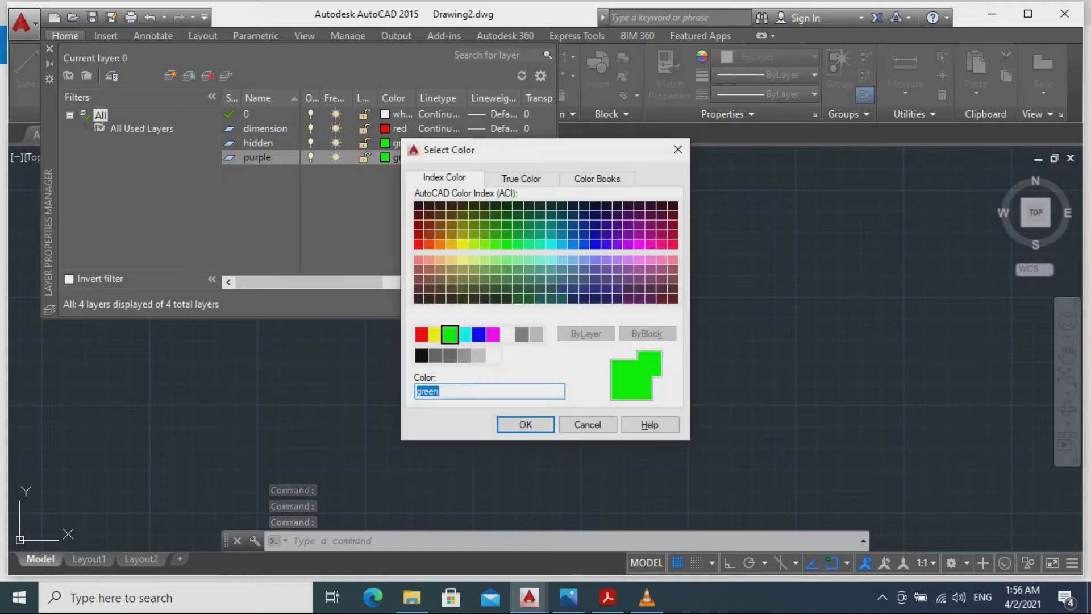
{"action": "left_click", "coordinate": [493, 335]}
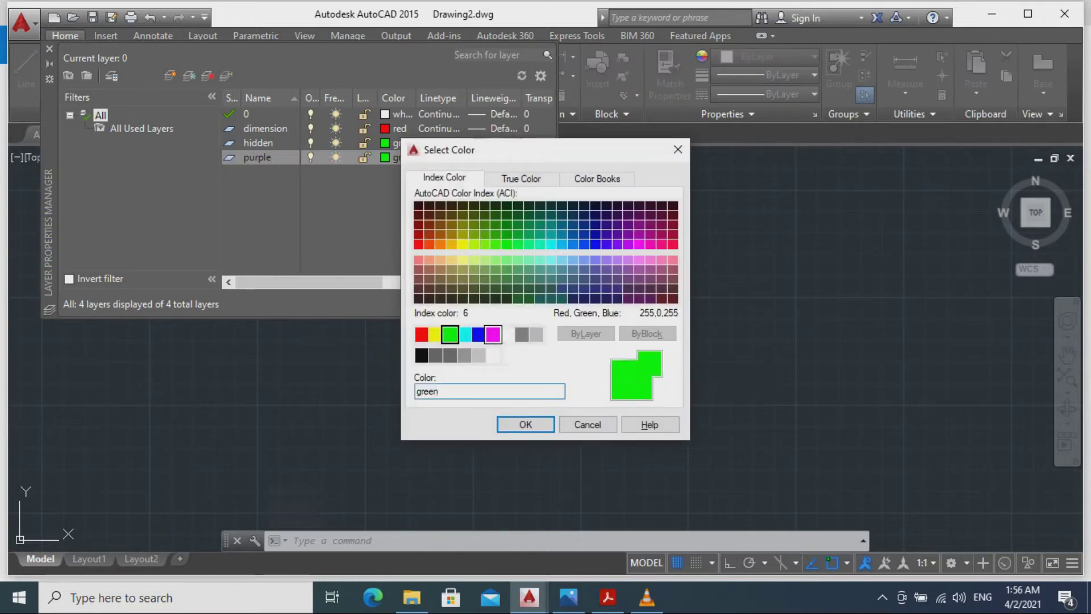
{"action": "left_click", "coordinate": [525, 424]}
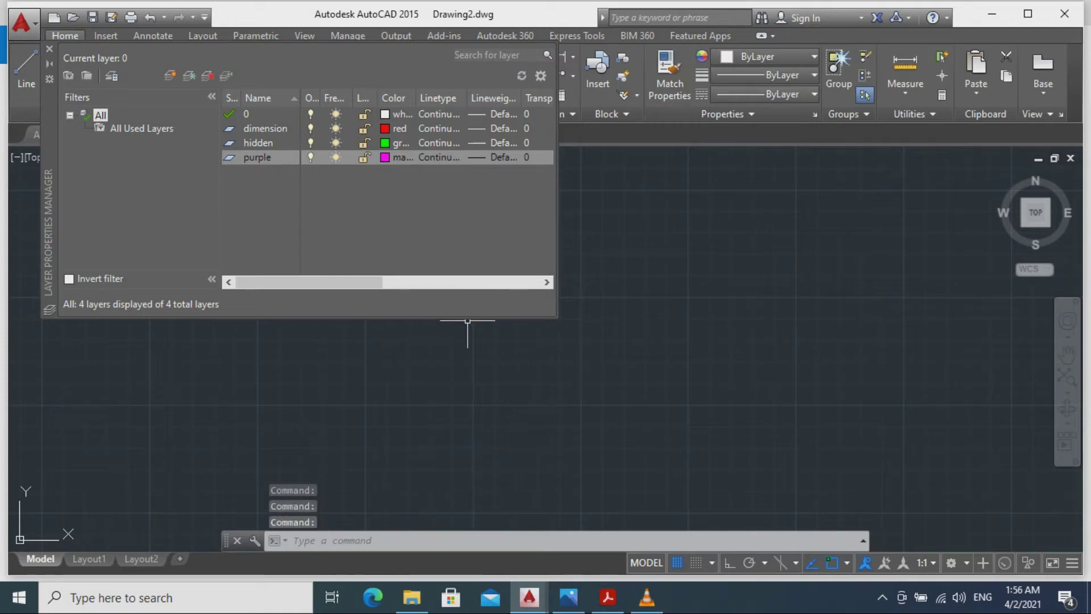
Load the CENTER2 linetype and assign it to the purple layer.
{"action": "left_click", "coordinate": [439, 158]}
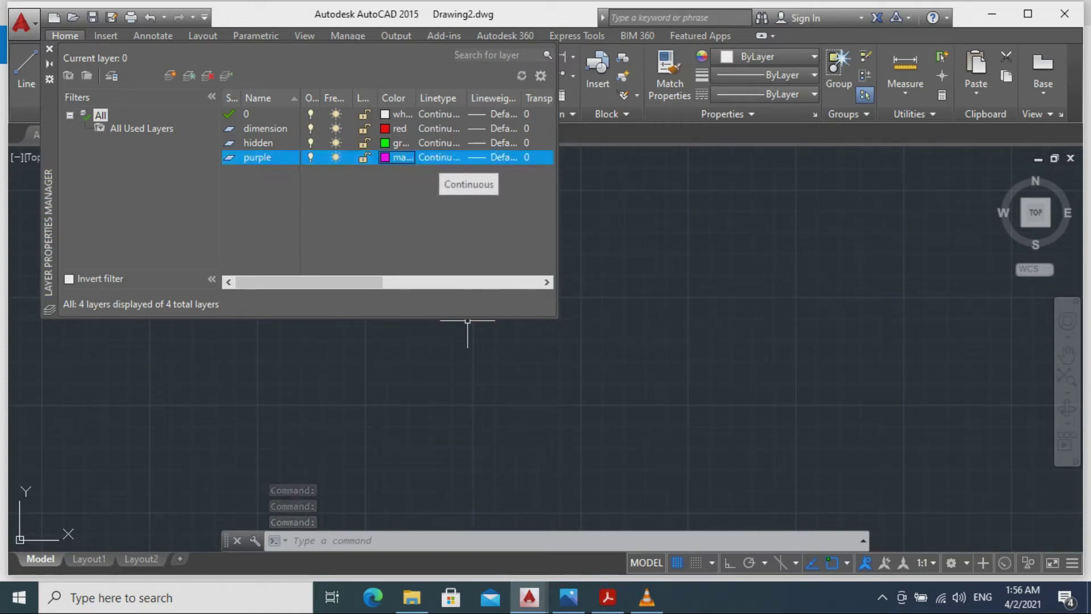
{"action": "left_click", "coordinate": [440, 158]}
{"action": "left_click", "coordinate": [580, 383]}
{"action": "scroll", "coordinate": [568, 319], "scroll_direction": "down", "scroll_amount": 6}
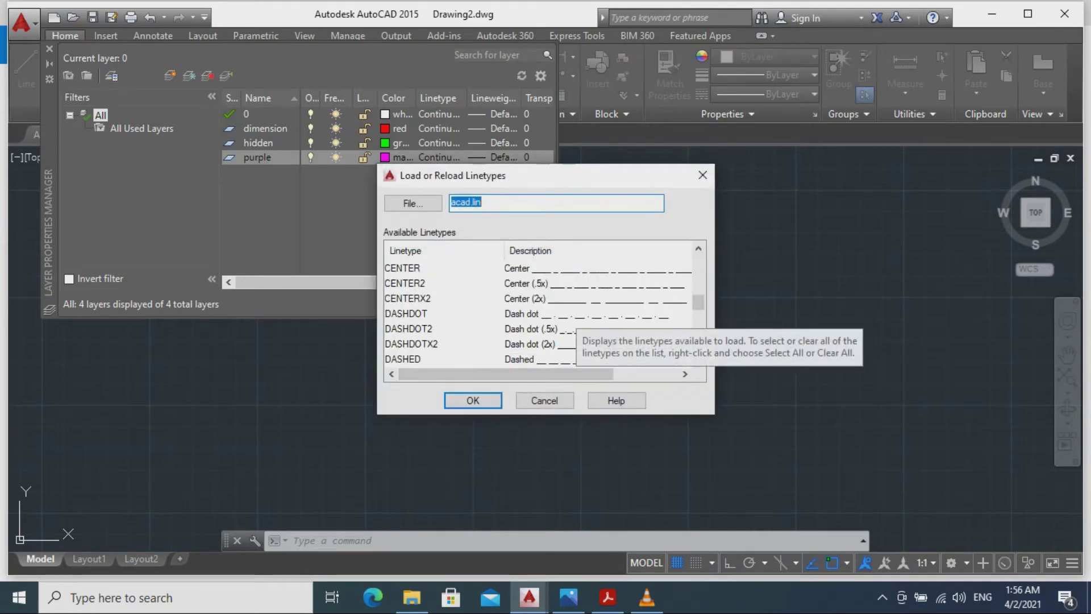
{"action": "left_click", "coordinate": [406, 283]}
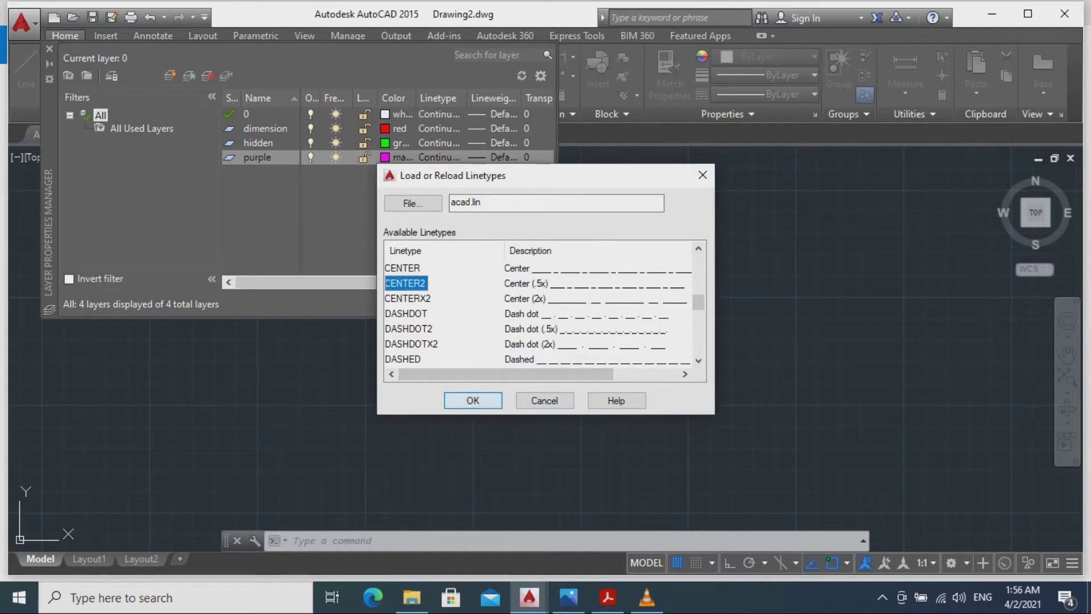
{"action": "left_click", "coordinate": [473, 400]}
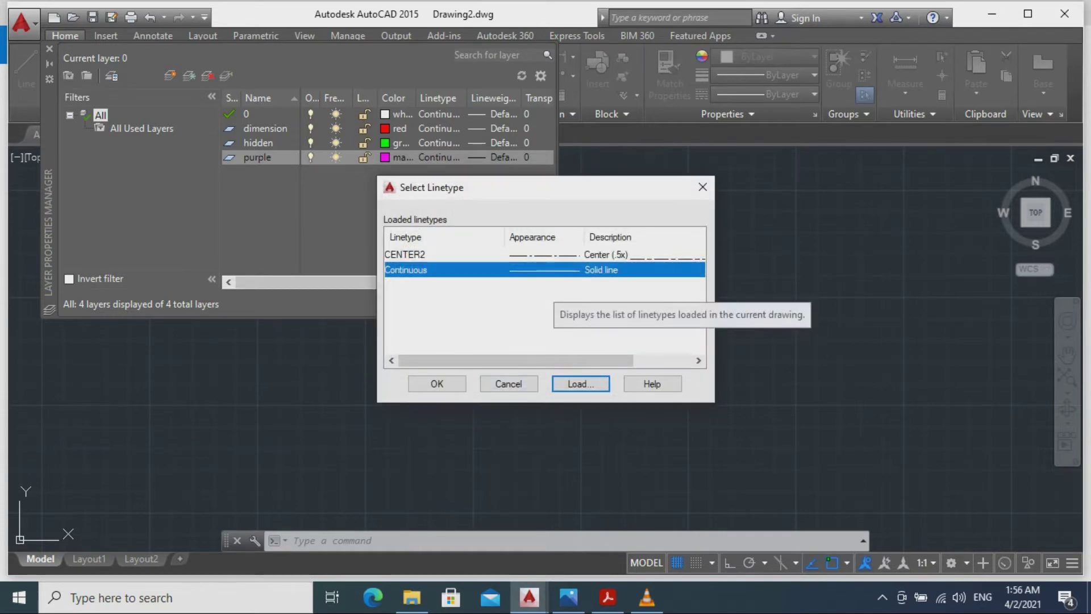
{"action": "left_click", "coordinate": [406, 254]}
{"action": "left_click", "coordinate": [436, 383]}
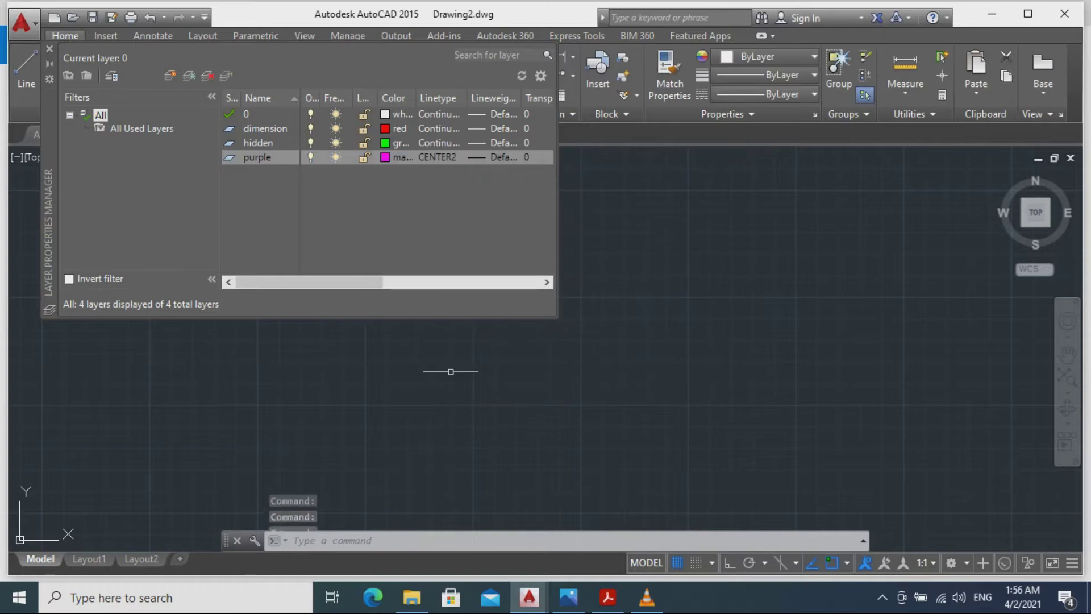
Load the HIDDEN linetype, assign it to the hidden layer and close the layer manager.
{"action": "left_click", "coordinate": [438, 143]}
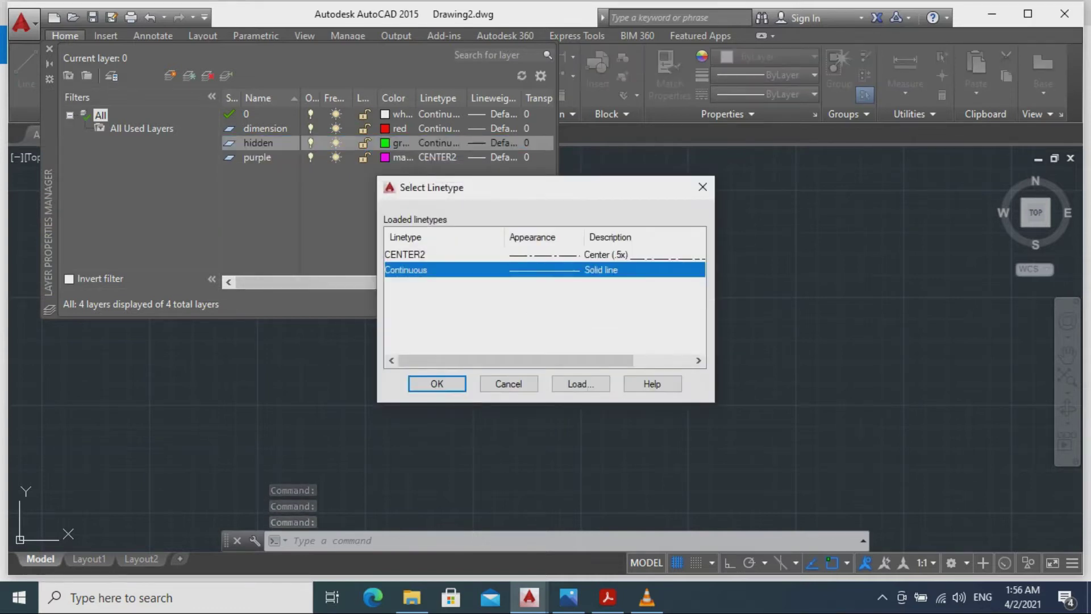
{"action": "left_click", "coordinate": [580, 384]}
{"action": "scroll", "coordinate": [549, 313], "scroll_direction": "down", "scroll_amount": 3}
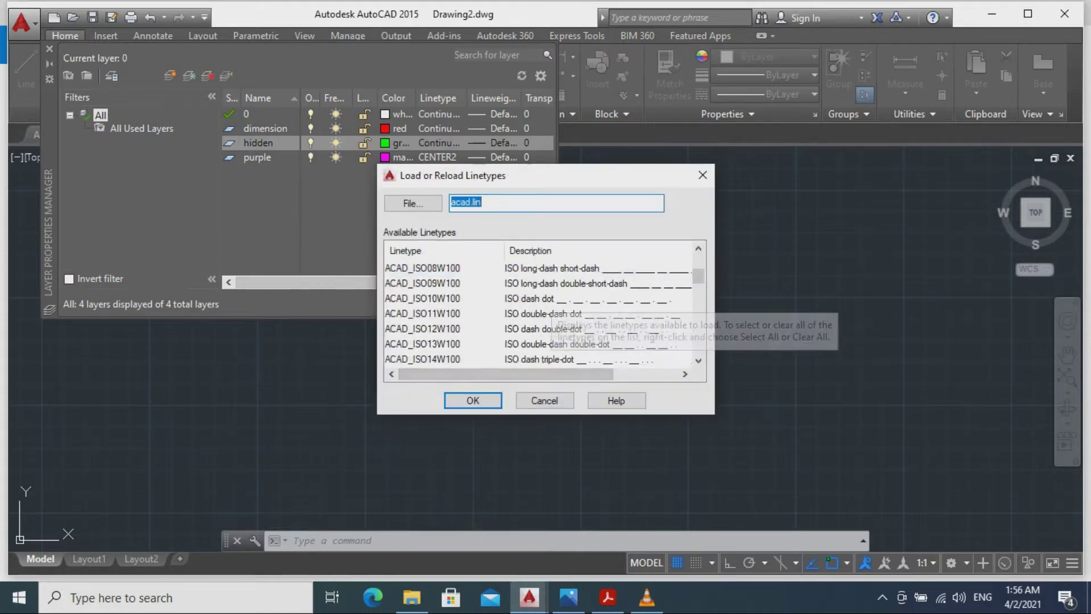
{"action": "scroll", "coordinate": [548, 313], "scroll_direction": "down", "scroll_amount": 9}
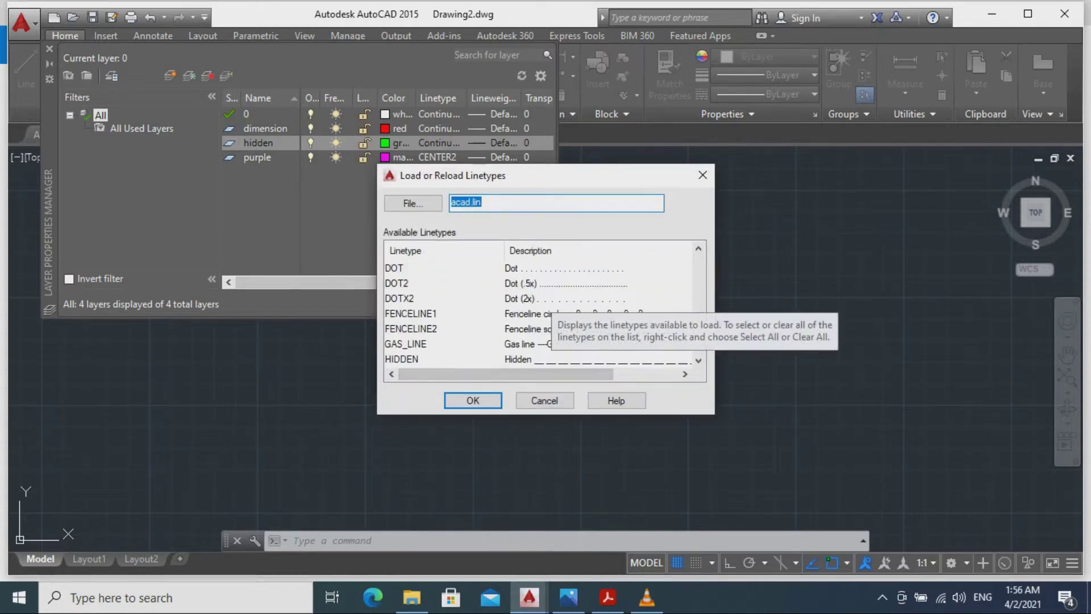
{"action": "left_click", "coordinate": [402, 268]}
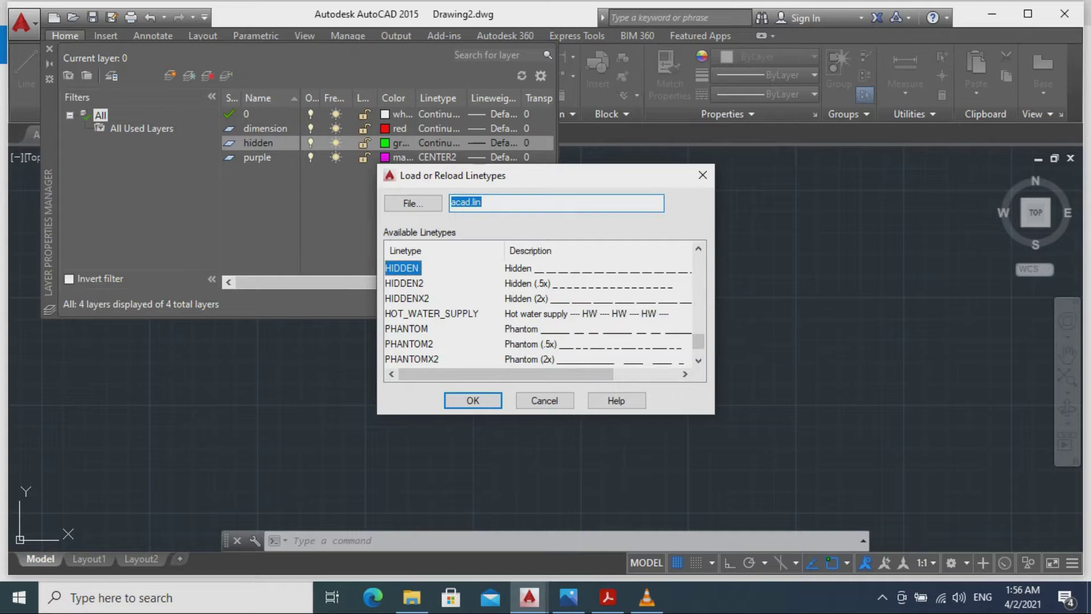
{"action": "left_click", "coordinate": [473, 400]}
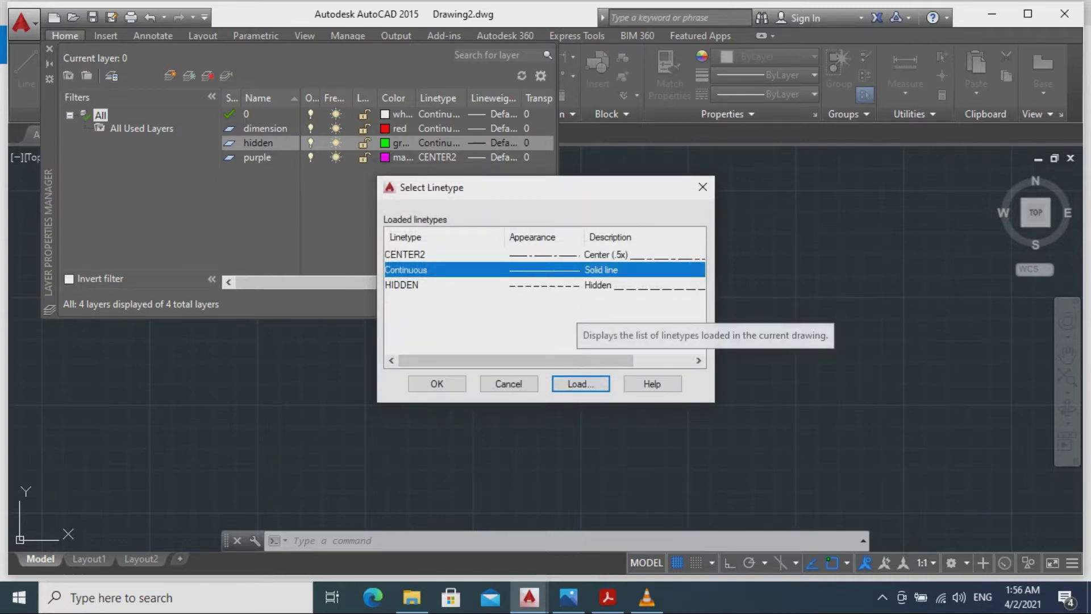
{"action": "left_click", "coordinate": [569, 285]}
{"action": "left_click", "coordinate": [436, 384]}
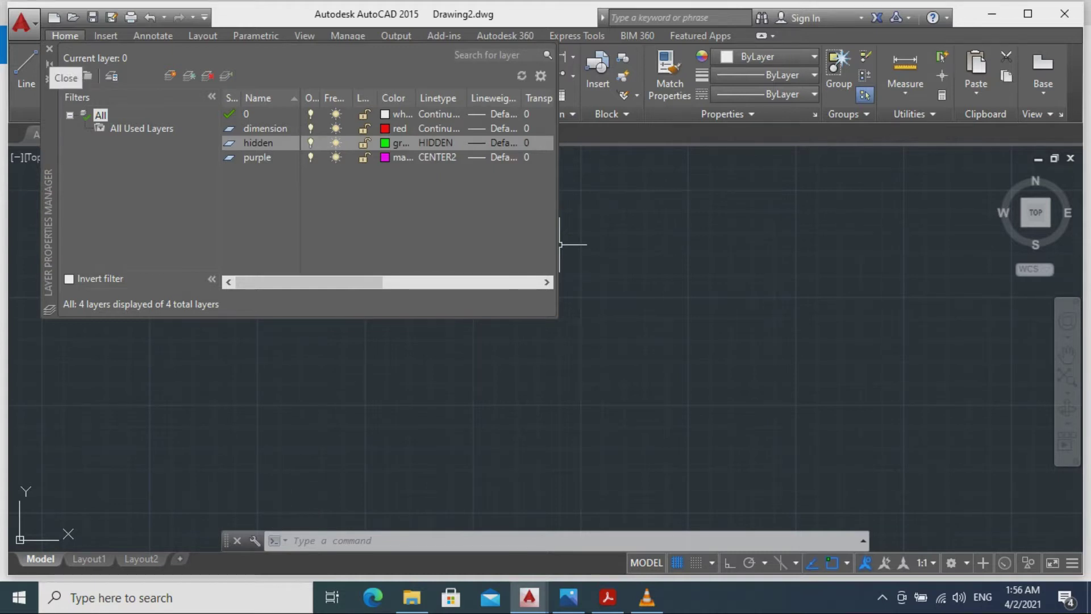
{"action": "left_click", "coordinate": [49, 49]}
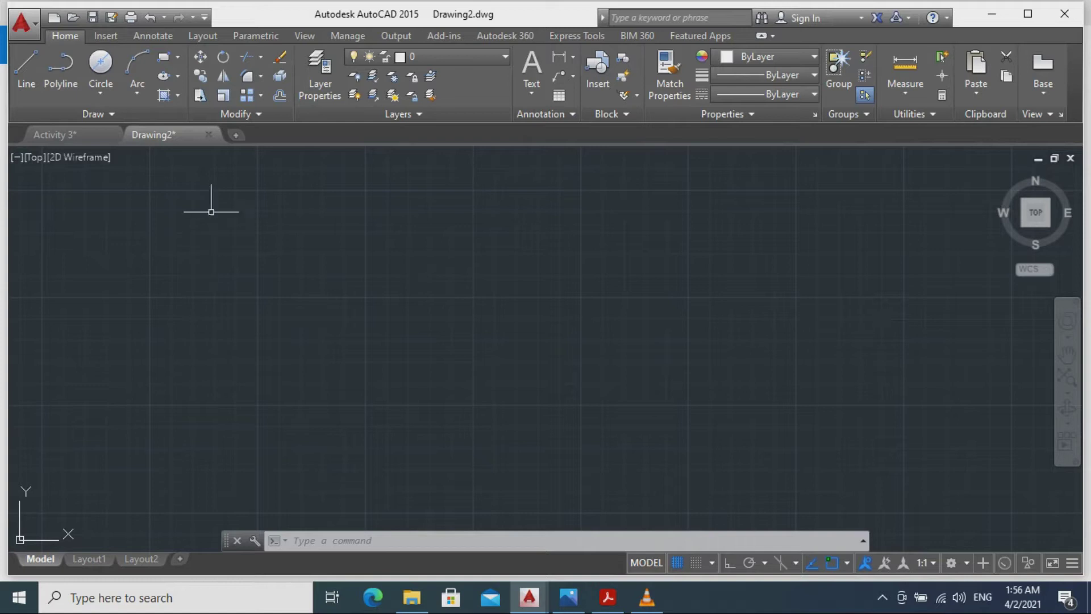
Draw a circle with a diameter of 1.13 in the upper-left area of the empty drawing.
{"action": "left_click", "coordinate": [100, 93]}
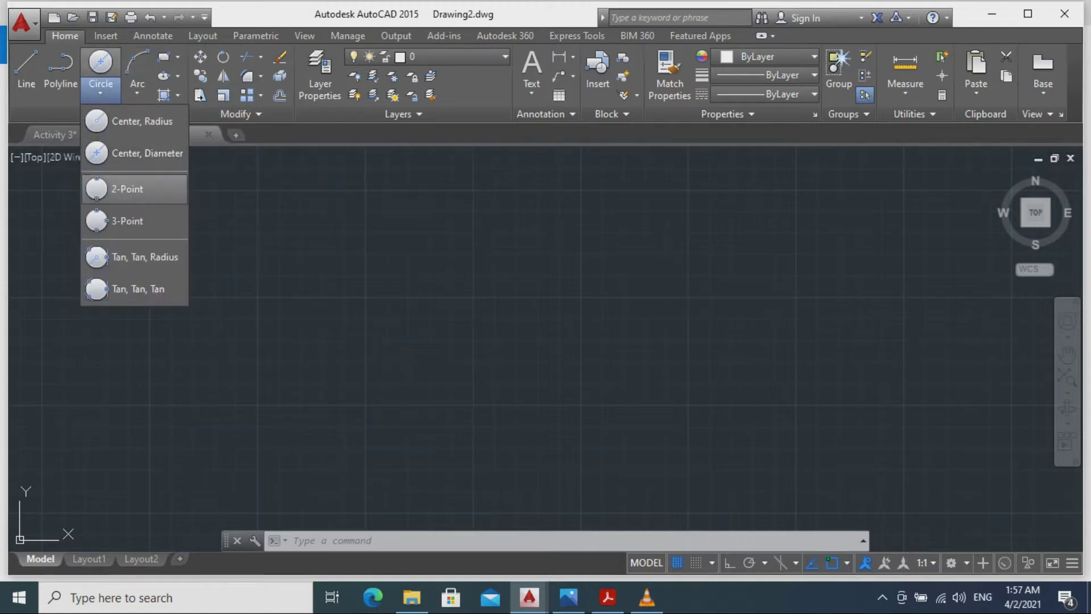
{"action": "left_click", "coordinate": [136, 153]}
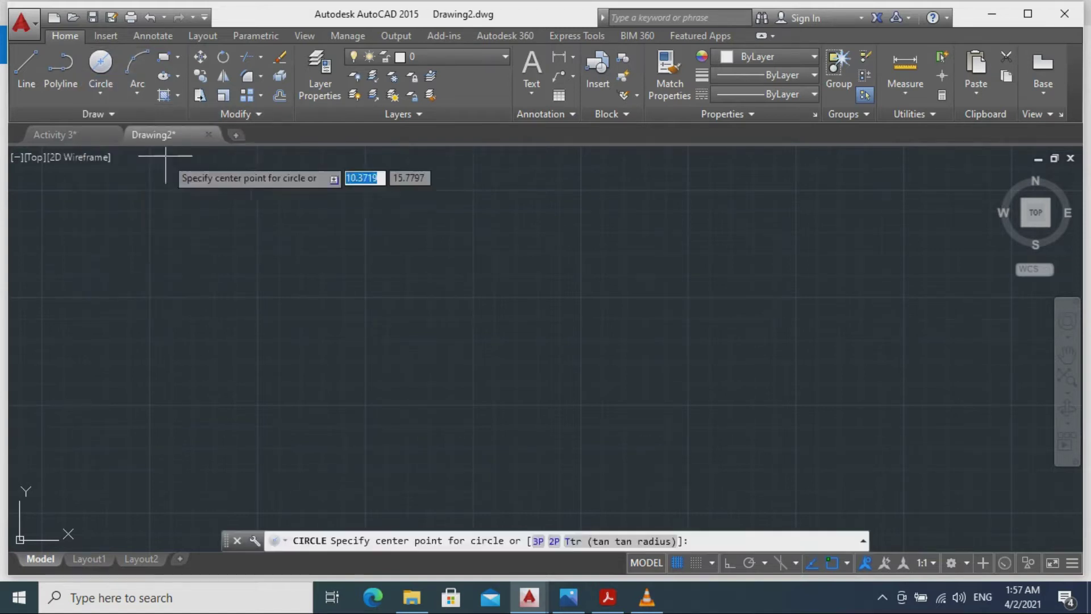
{"action": "left_click", "coordinate": [301, 267]}
{"action": "type", "text": "1.13"}
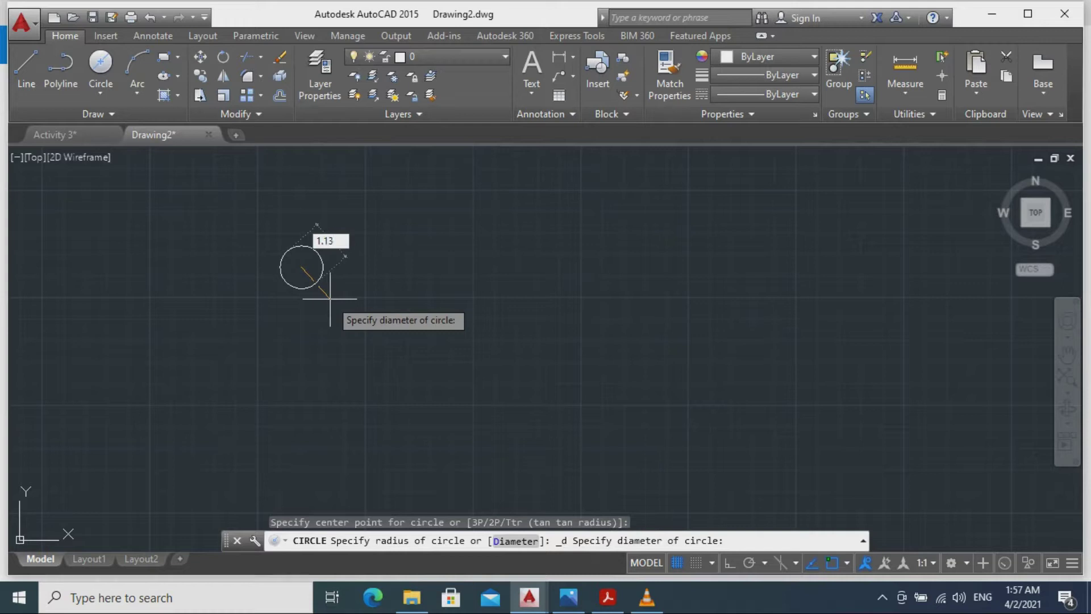
{"action": "key", "text": "Return"}
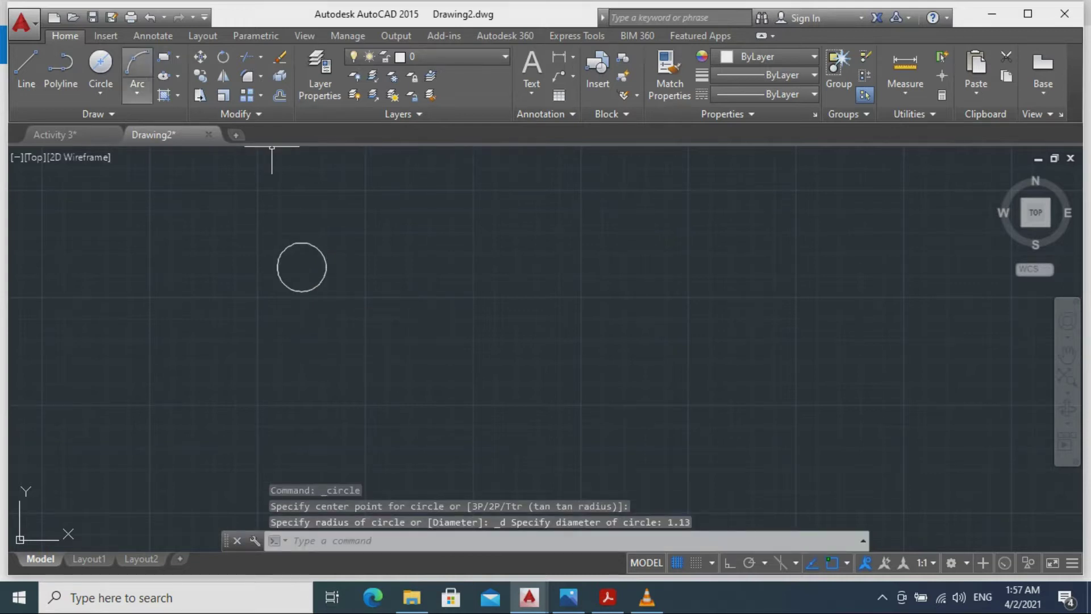
{"action": "key", "text": "Return"}
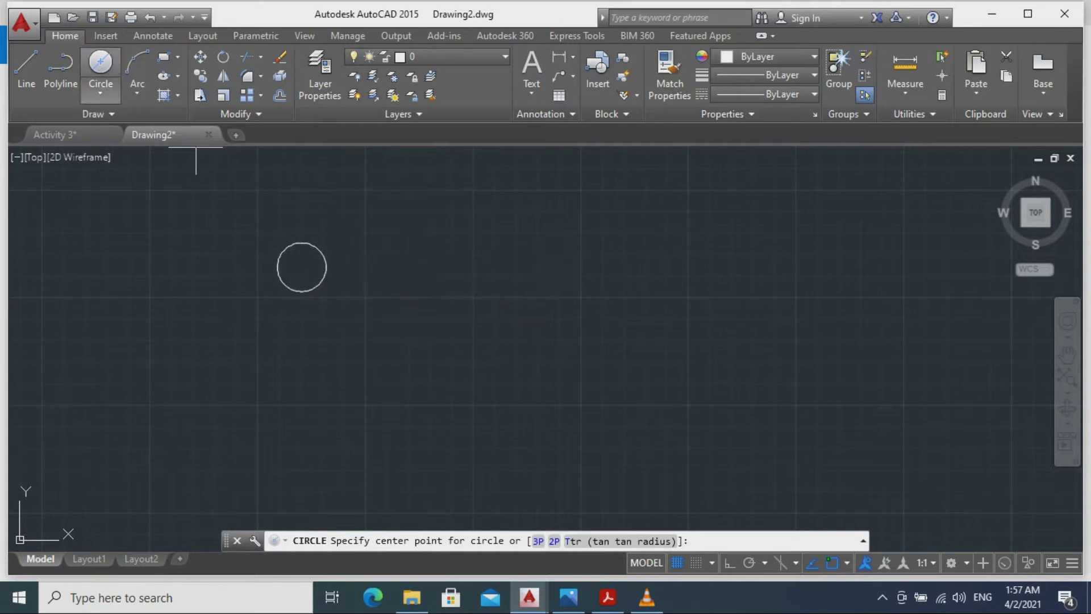
{"action": "left_click", "coordinate": [101, 63]}
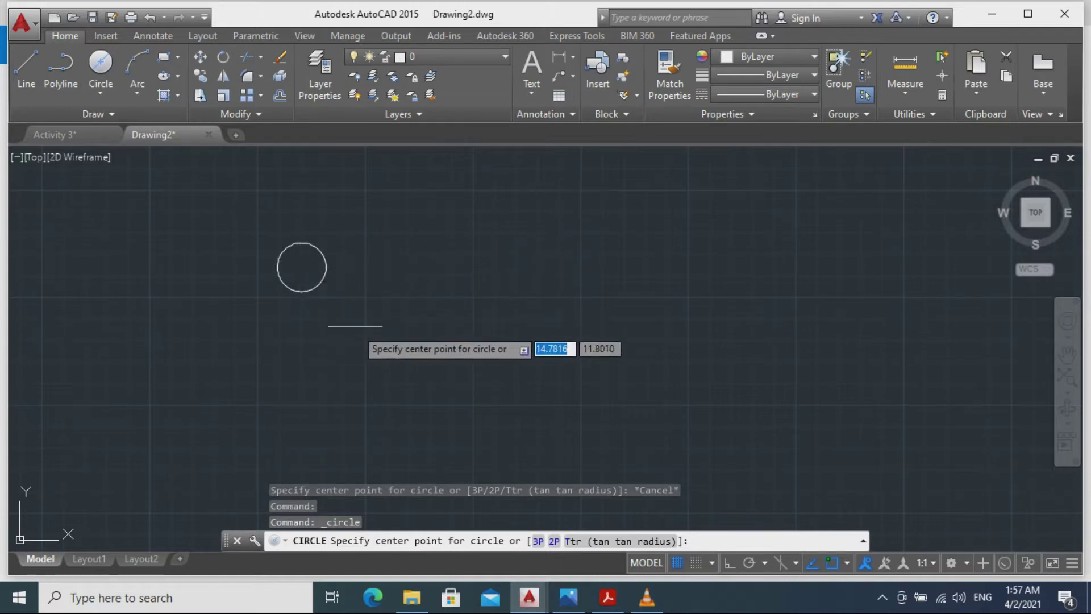
{"action": "key", "text": "Escape"}
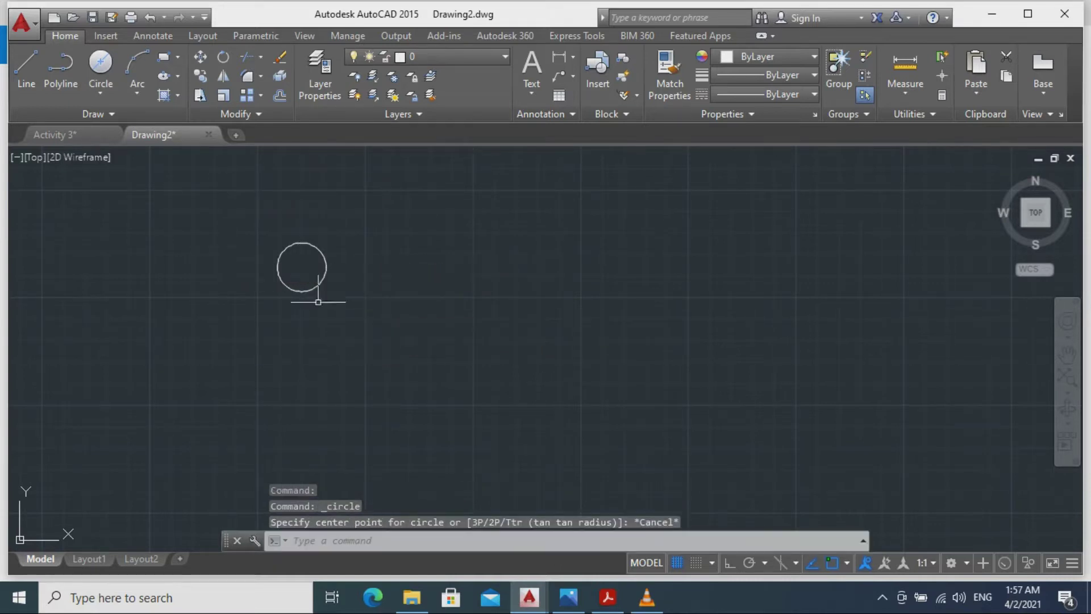
Enable the Endpoint, Midpoint, Center, Quadrant and Intersection object snaps in the drafting settings.
{"action": "type", "text": "Osna"}
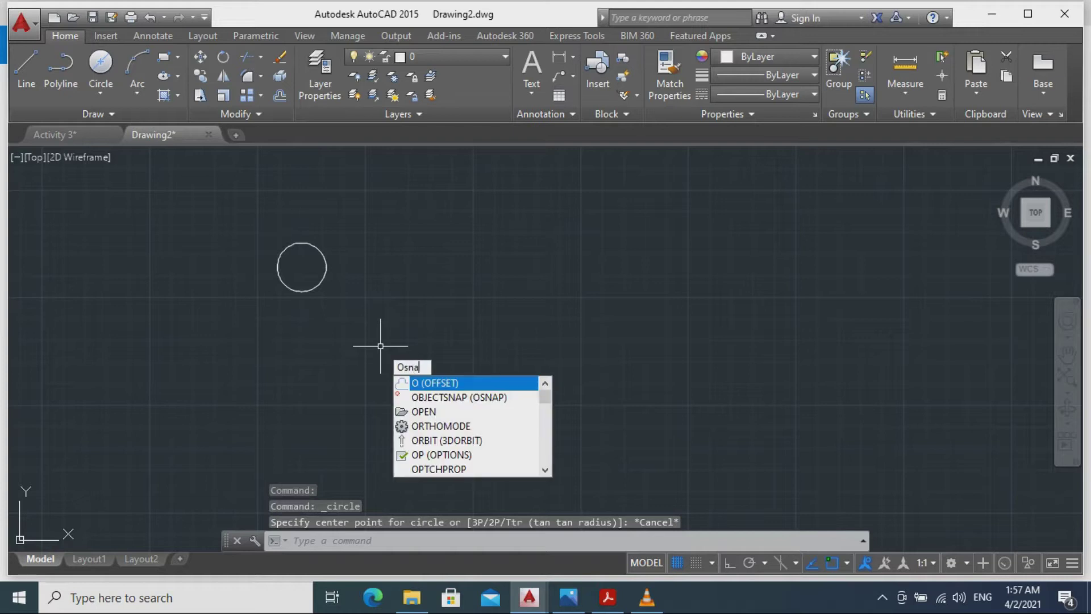
{"action": "type", "text": "p"}
{"action": "key", "text": "Return"}
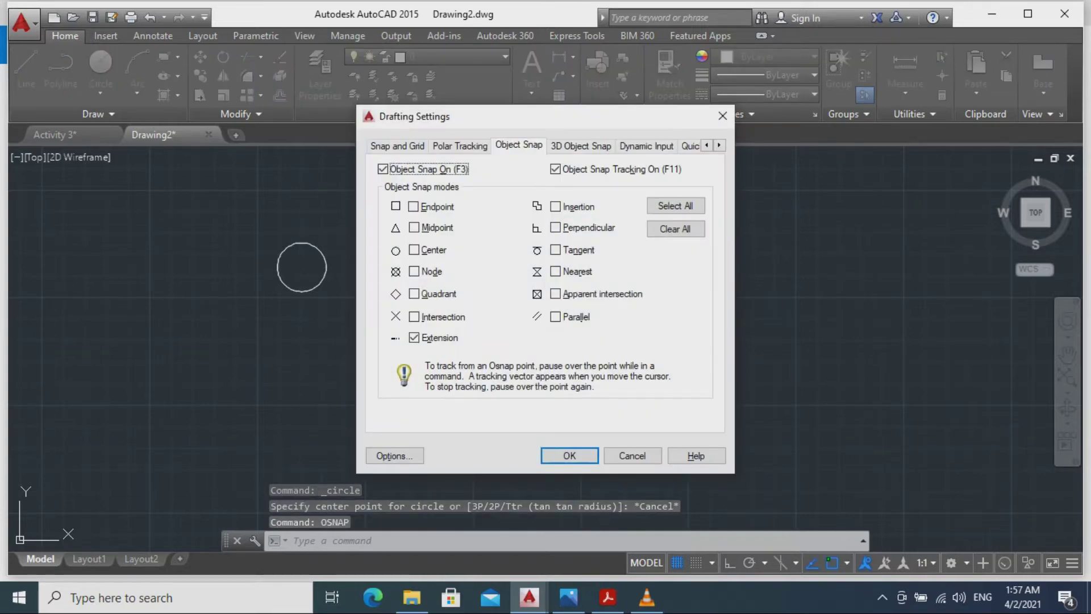
{"action": "left_click", "coordinate": [413, 206]}
{"action": "left_click", "coordinate": [413, 227]}
{"action": "left_click", "coordinate": [414, 250]}
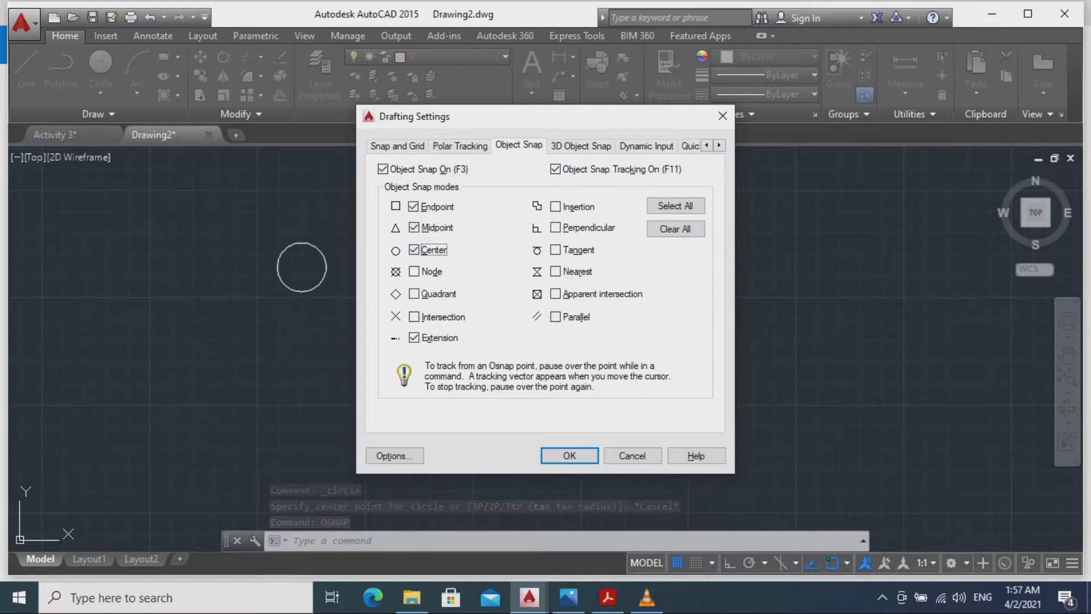
{"action": "left_click", "coordinate": [414, 293]}
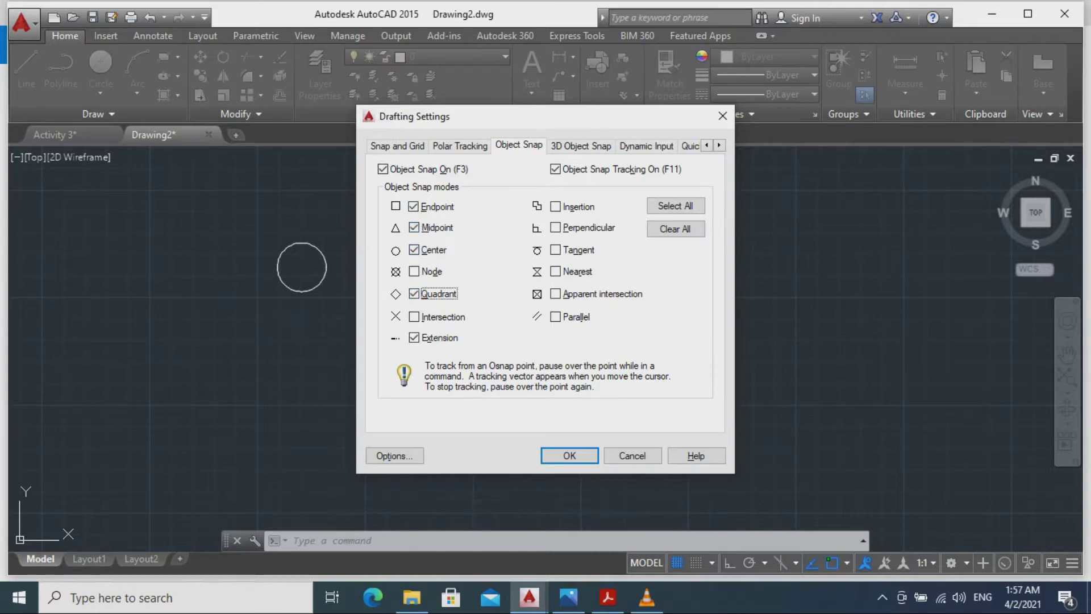
{"action": "left_click", "coordinate": [414, 317]}
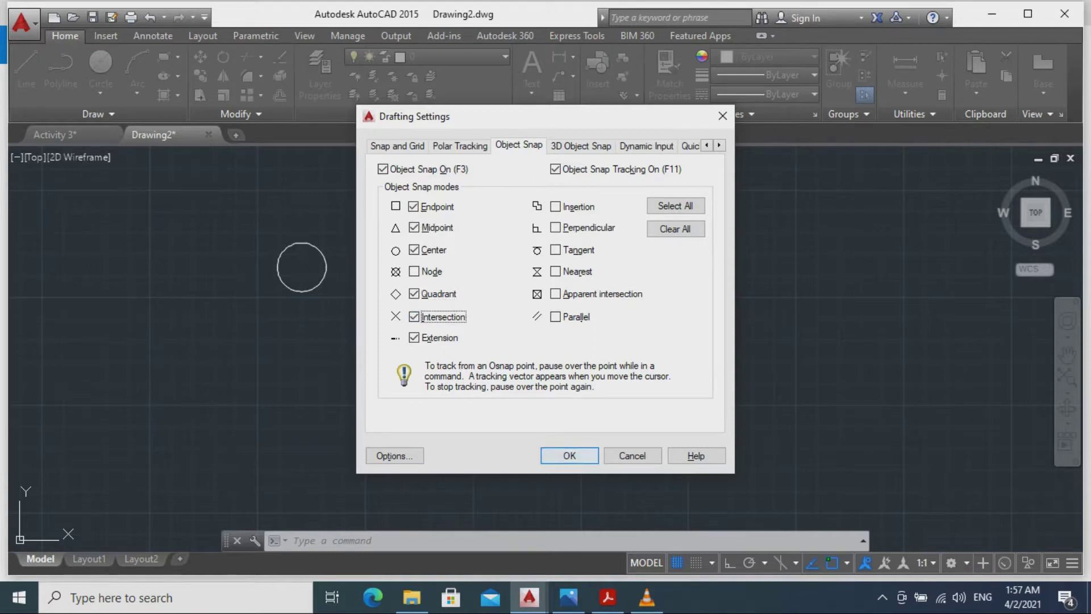
{"action": "left_click", "coordinate": [569, 456]}
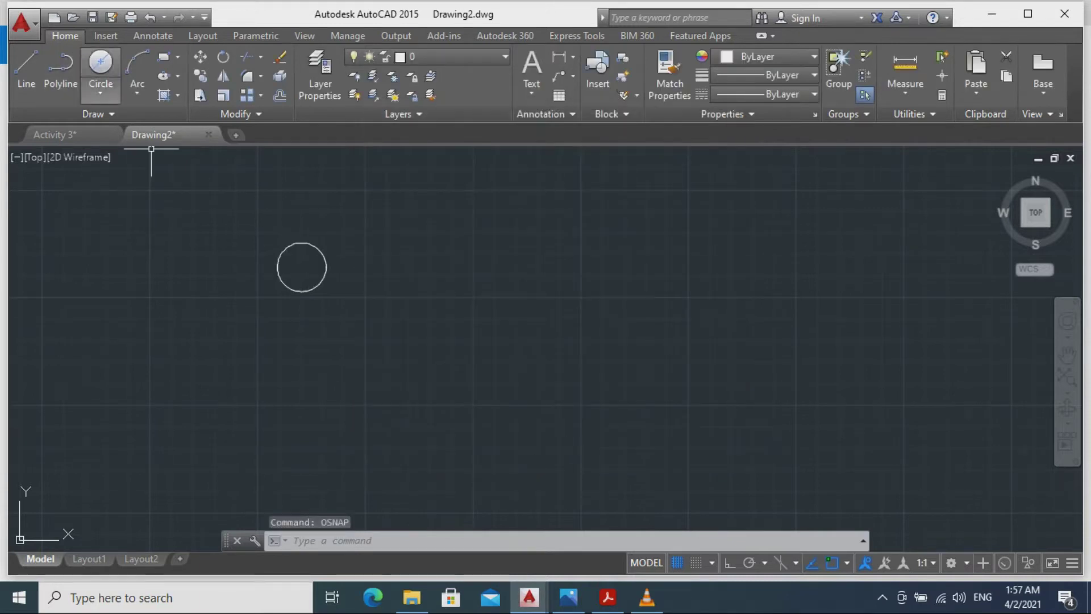
Draw two circles with diameters of 2.06 and 2.88, both concentric with the existing circle.
{"action": "left_click", "coordinate": [101, 64]}
{"action": "left_click", "coordinate": [301, 267]}
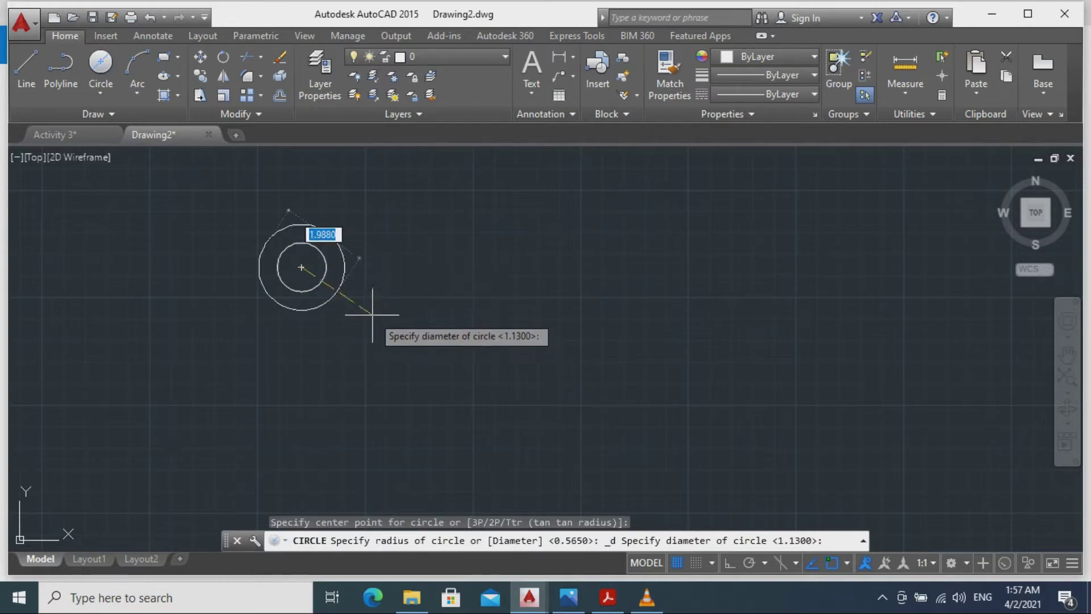
{"action": "type", "text": "2.06"}
{"action": "key", "text": "Return"}
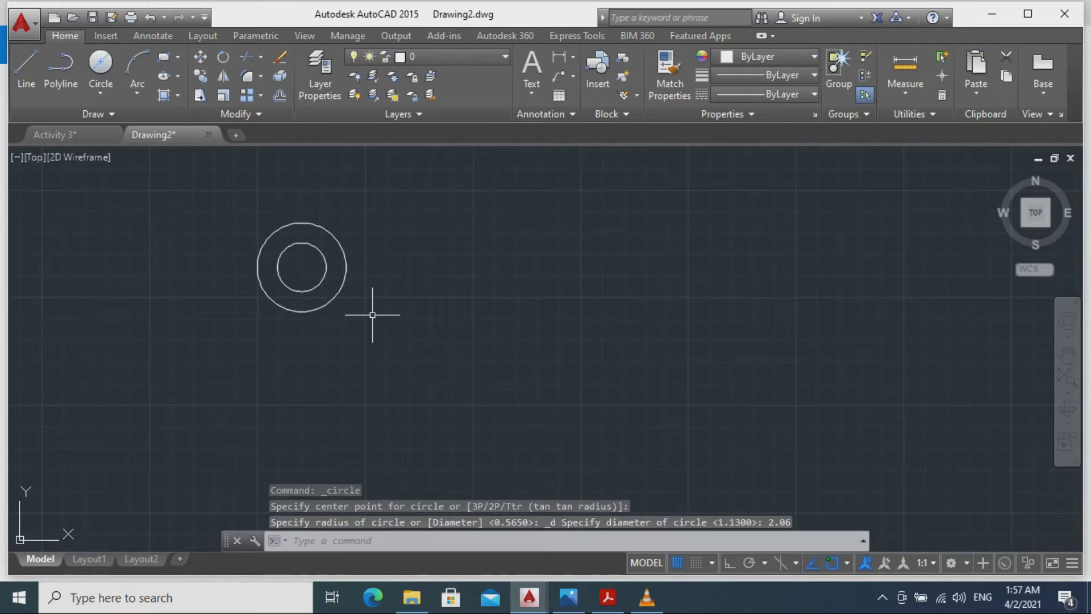
{"action": "key", "text": "Return"}
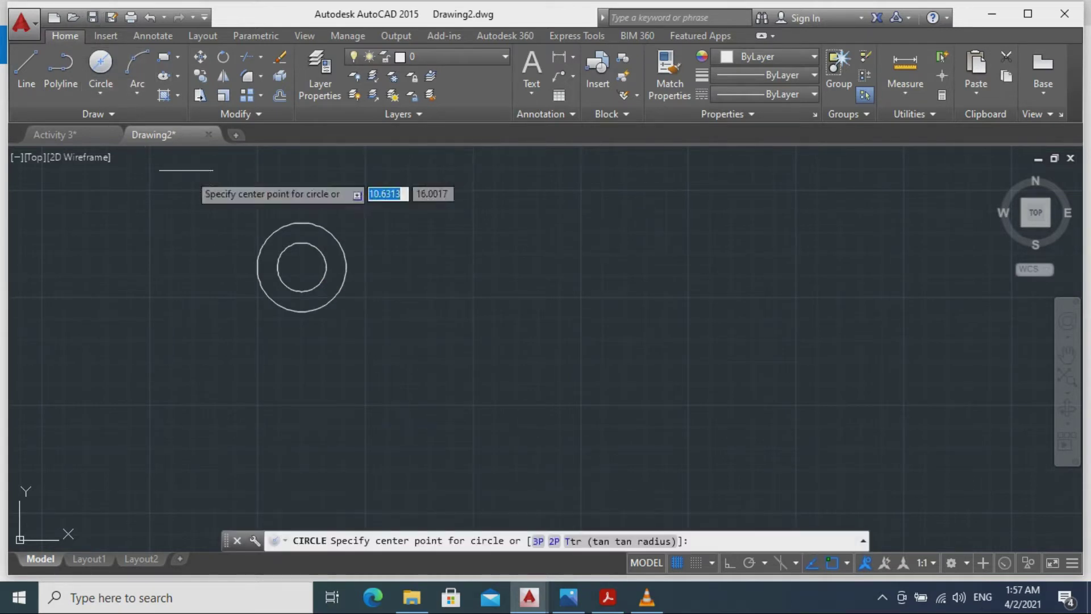
{"action": "left_click", "coordinate": [301, 268]}
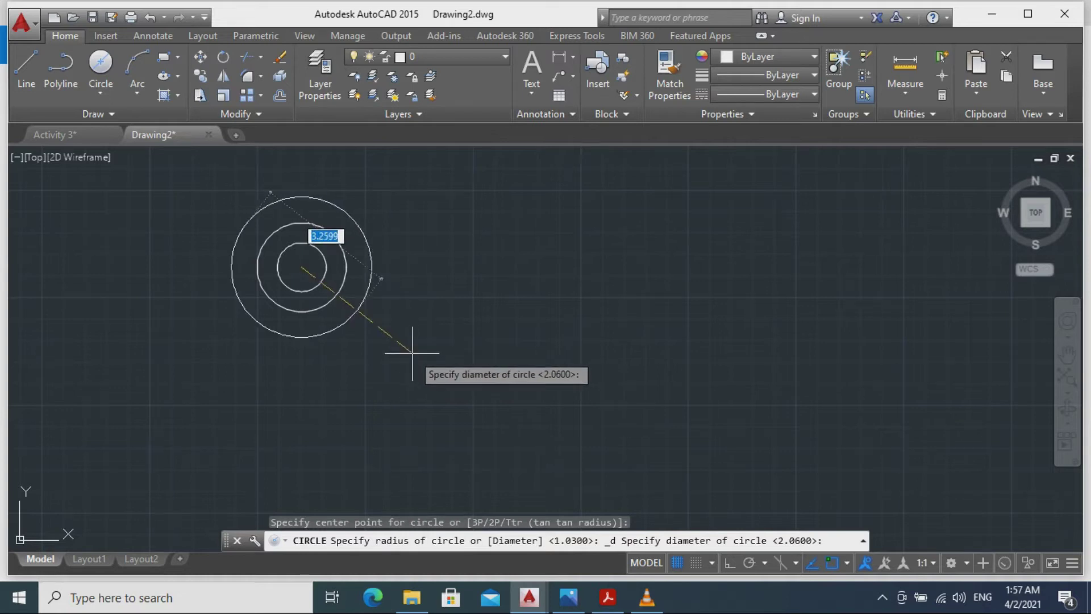
{"action": "type", "text": "2"}
{"action": "key", "text": "Return"}
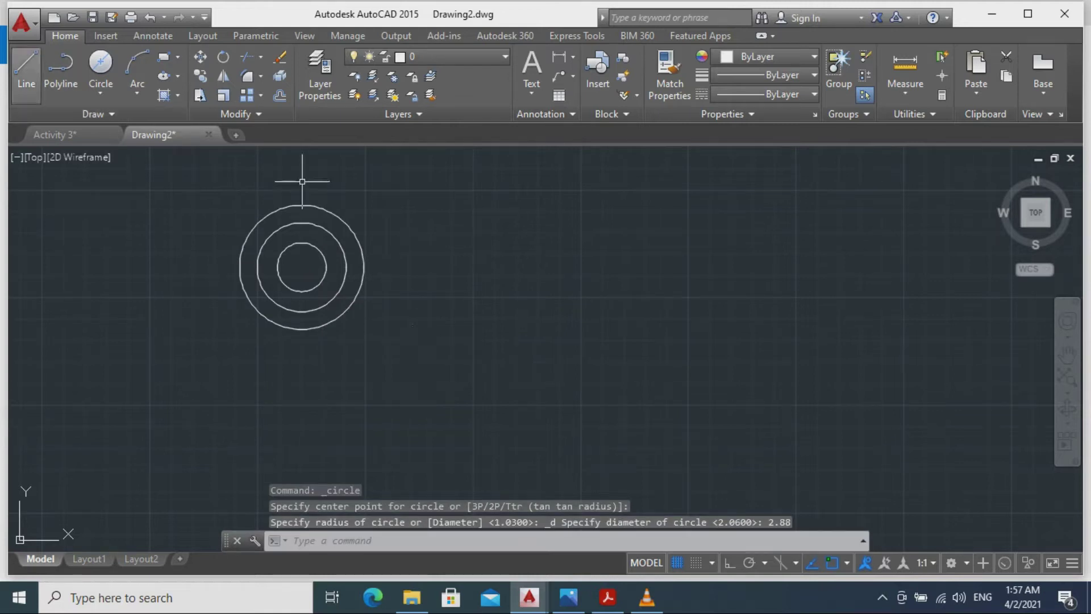
With Ortho on, draw a line from the concentric circles' centre 1.49 straight down, continuing 2.62 horizontally to the right.
{"action": "type", "text": "l"}
{"action": "key", "text": "Return"}
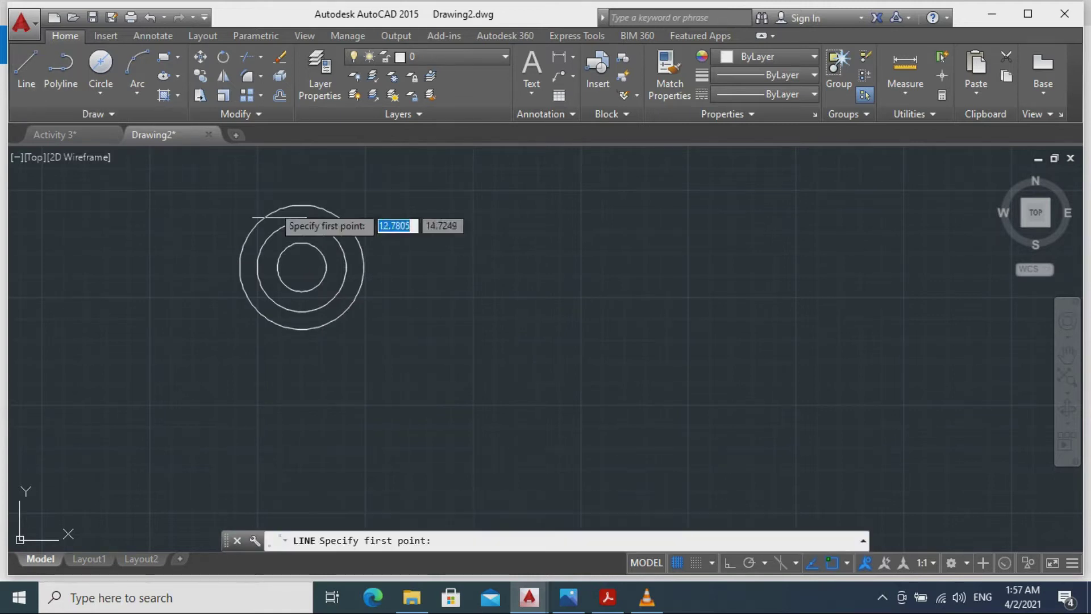
{"action": "left_click", "coordinate": [301, 267]}
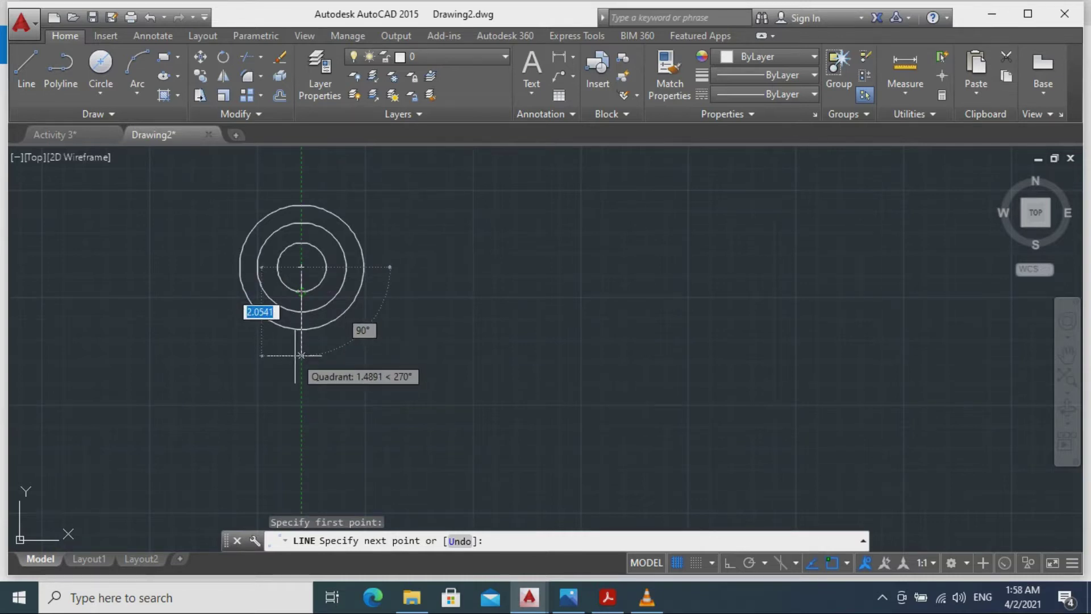
{"action": "key", "text": "F8"}
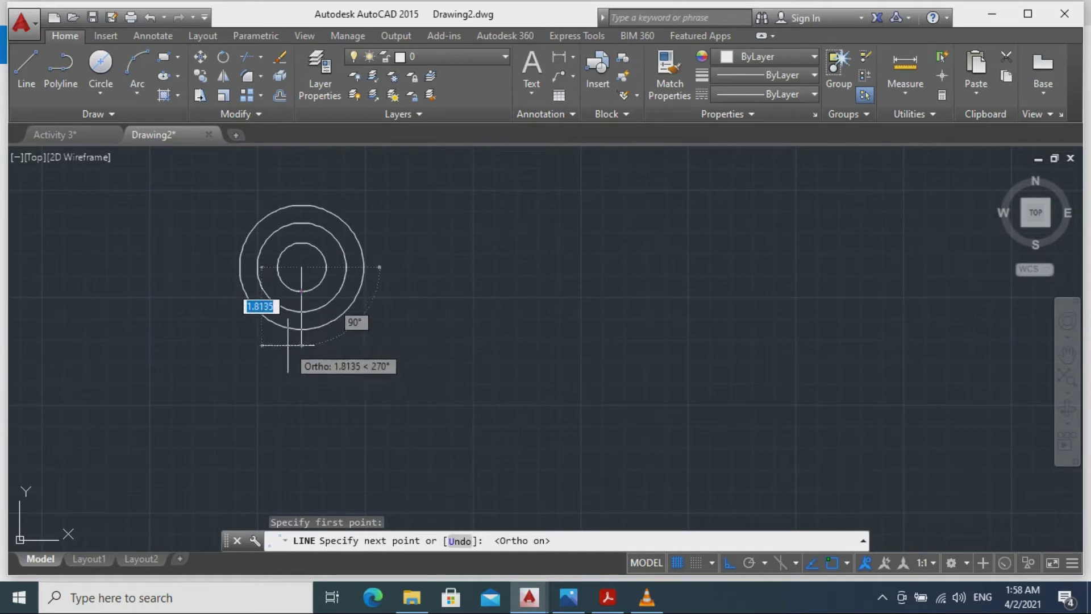
{"action": "type", "text": "1.49"}
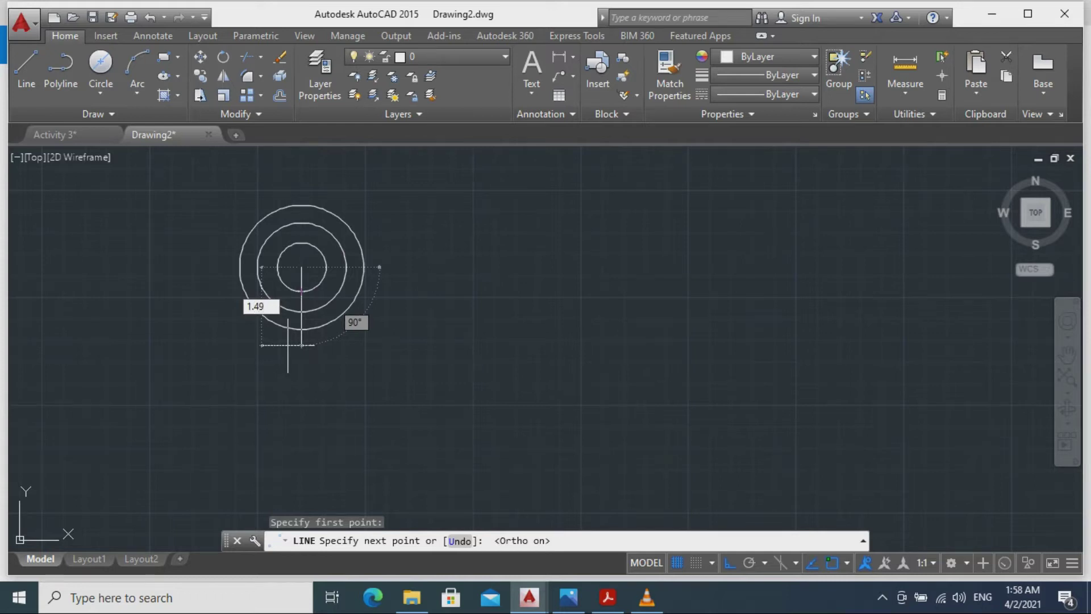
{"action": "key", "text": "Return"}
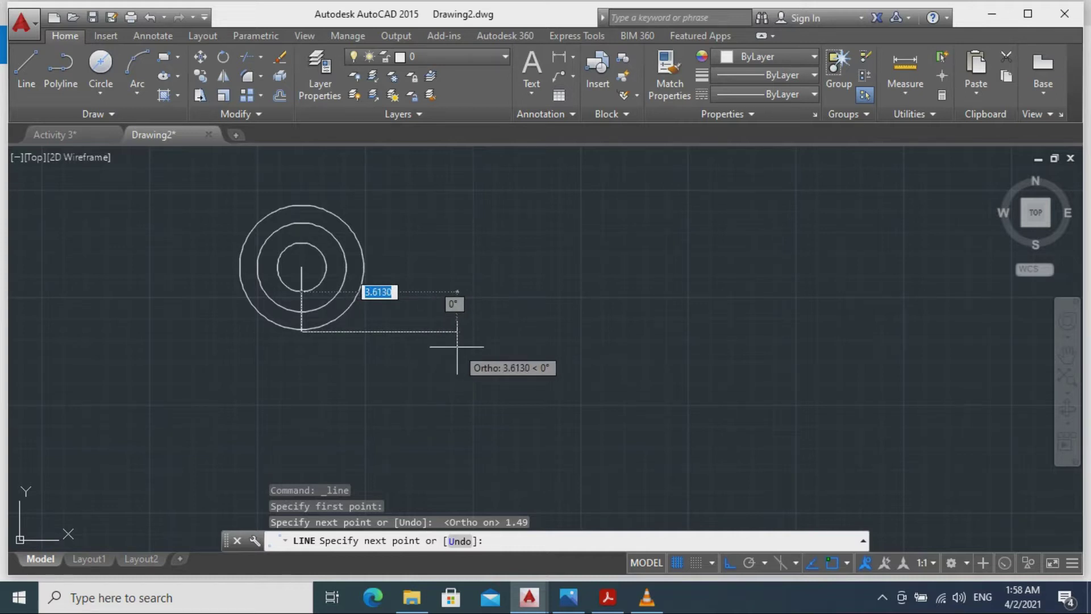
{"action": "type", "text": "2.62"}
{"action": "key", "text": "Return"}
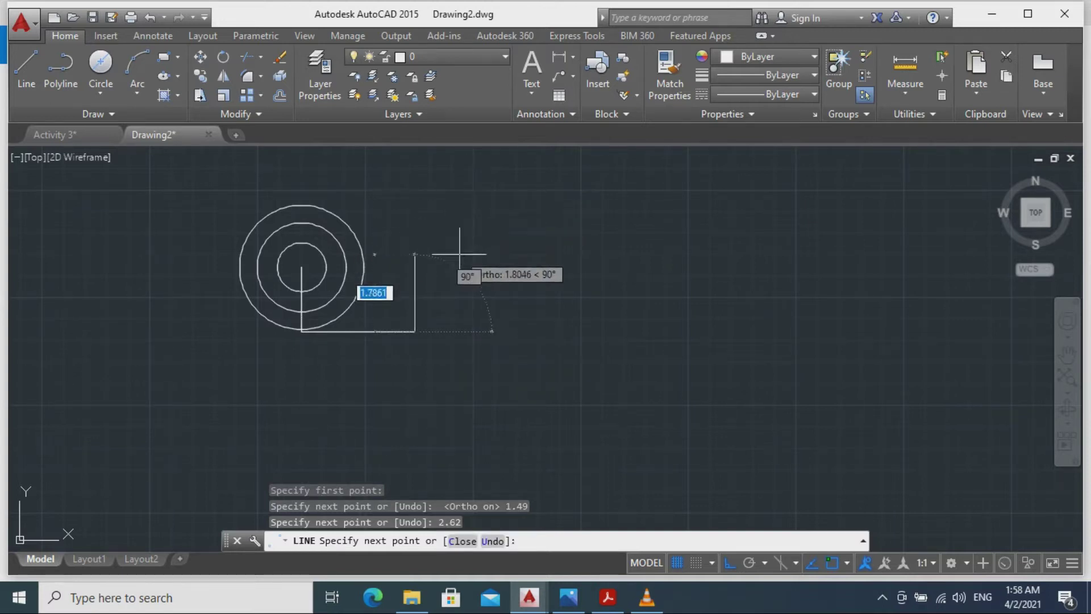
{"action": "key", "text": "Escape"}
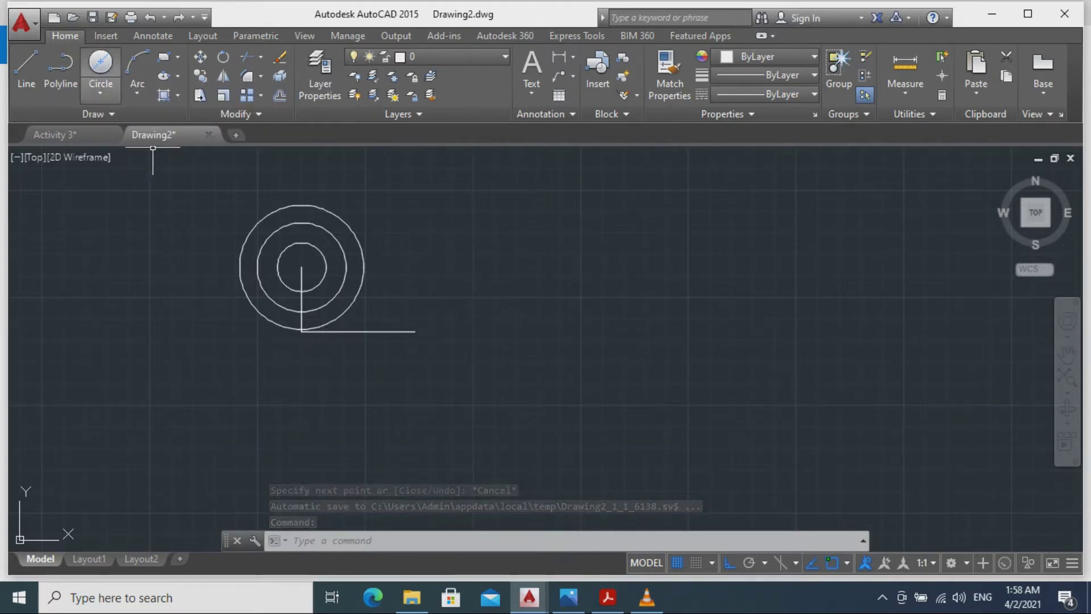
Draw a circle with a radius of 0.375 centred on the free right end of the 2.62 horizontal line.
{"action": "left_click", "coordinate": [101, 92]}
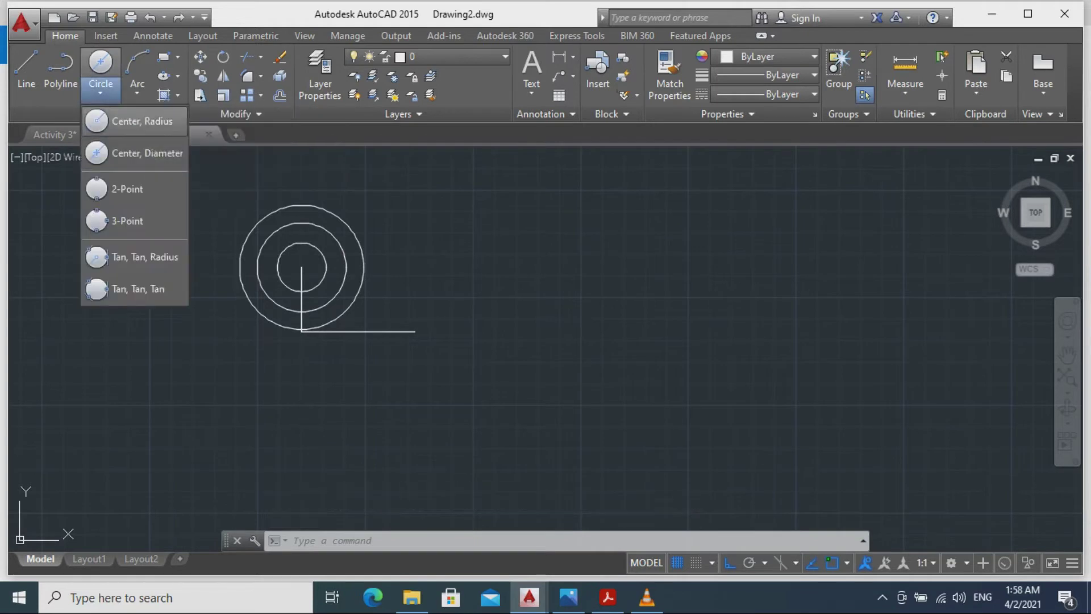
{"action": "left_click", "coordinate": [114, 151]}
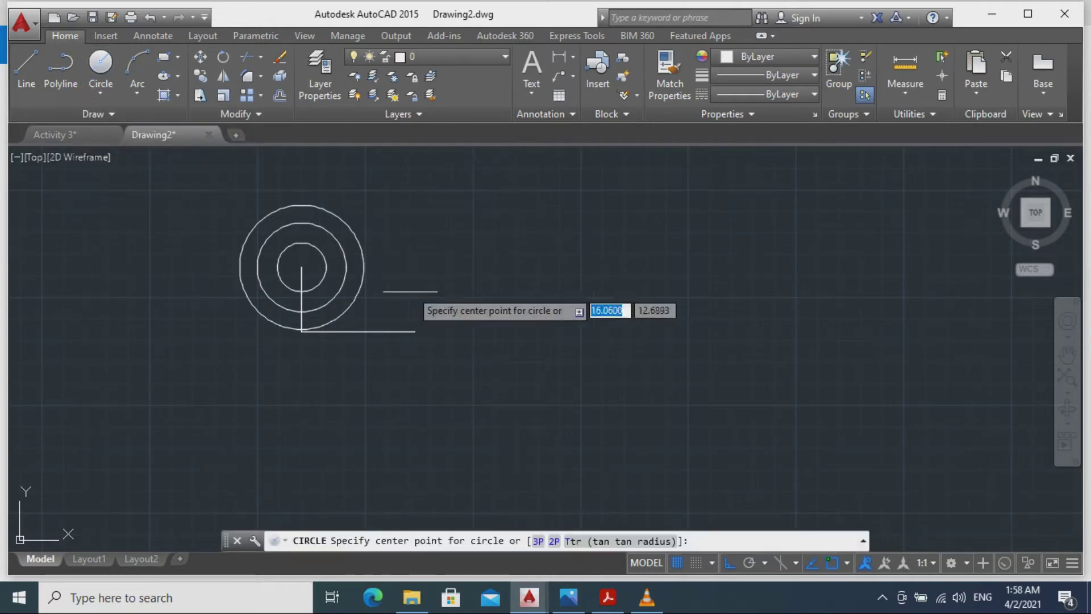
{"action": "left_click", "coordinate": [414, 331]}
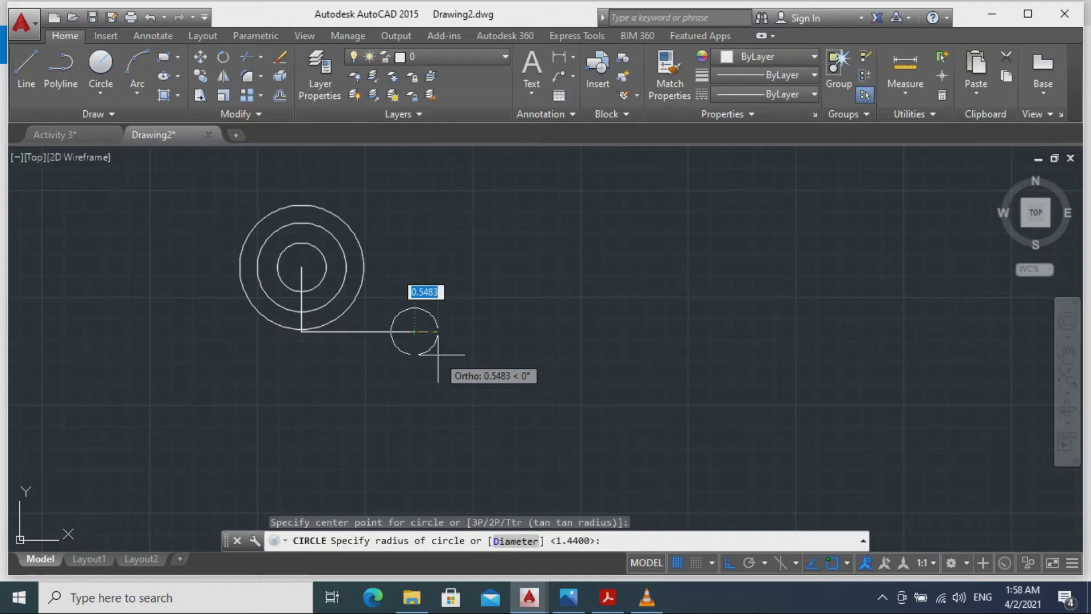
{"action": "type", "text": "0"}
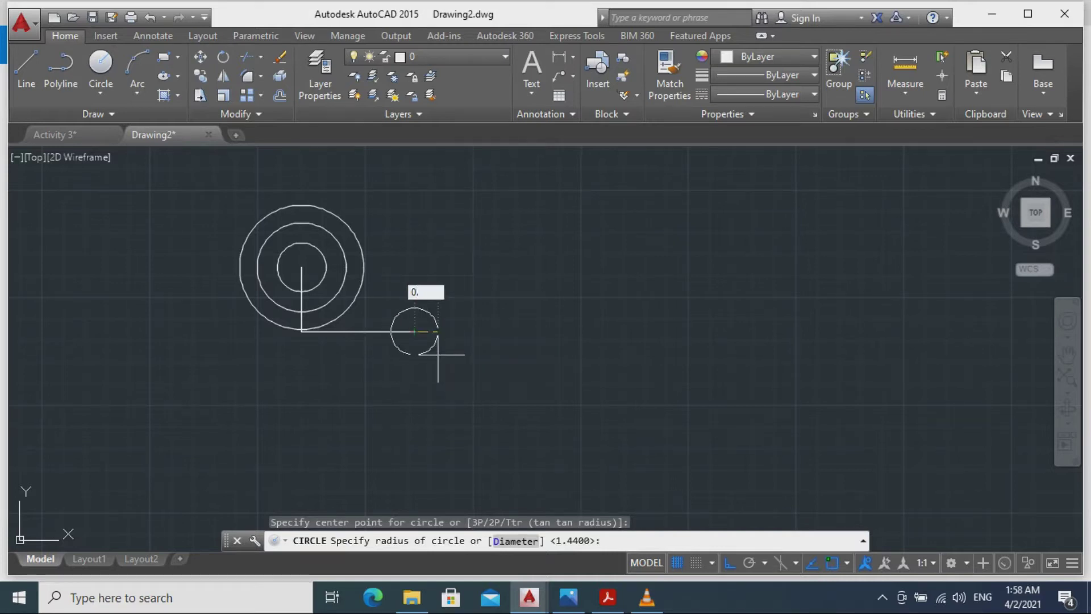
{"action": "type", "text": ".375"}
{"action": "key", "text": "Return"}
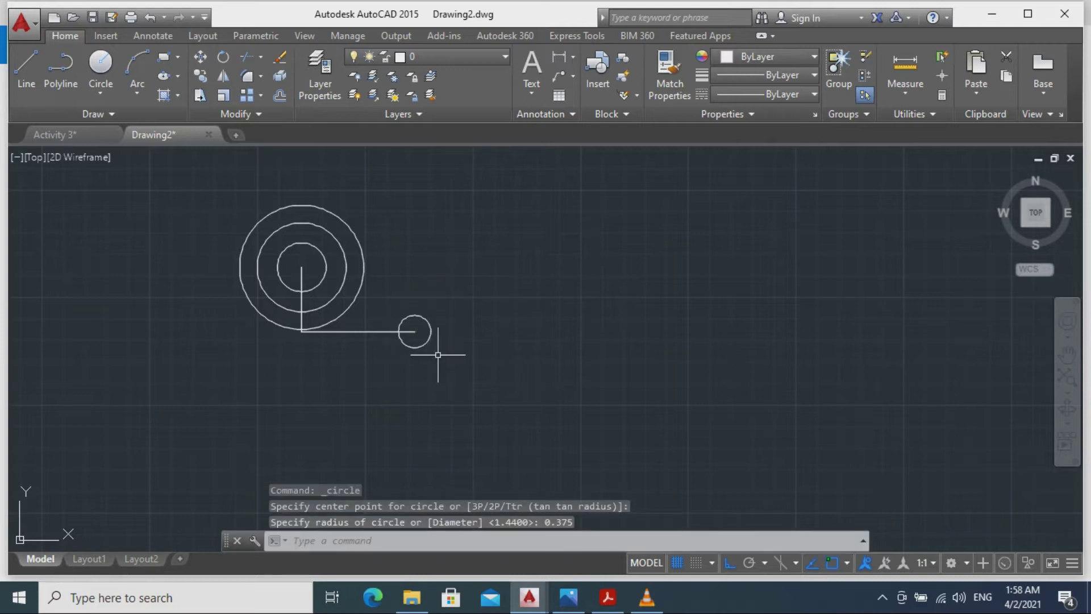
Draw a circle with a diameter of 1.88 concentric with the small circle at the line's end.
{"action": "left_click", "coordinate": [100, 88]}
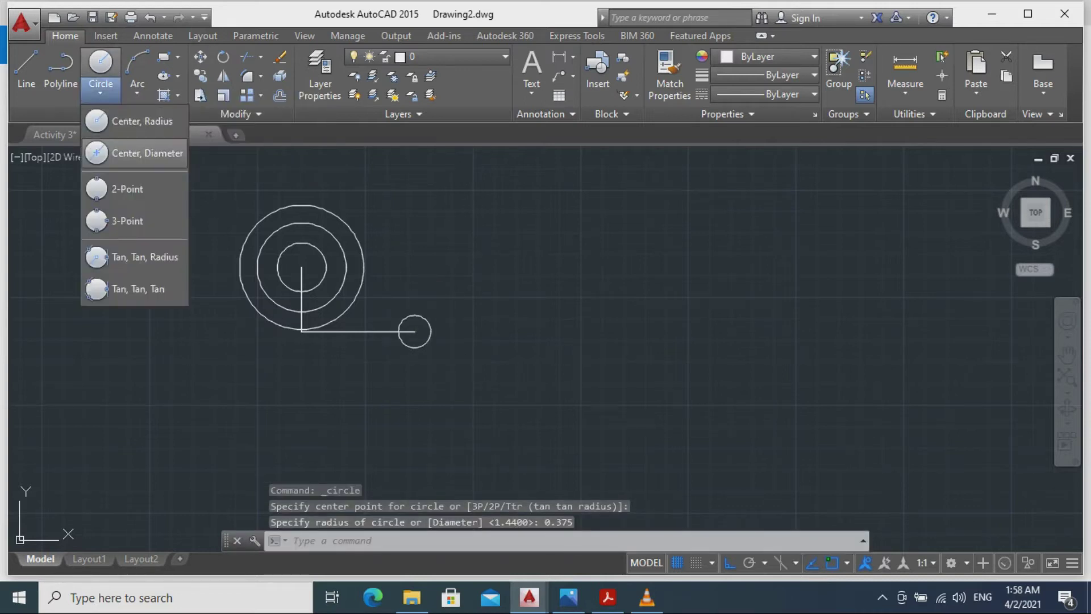
{"action": "left_click", "coordinate": [145, 152]}
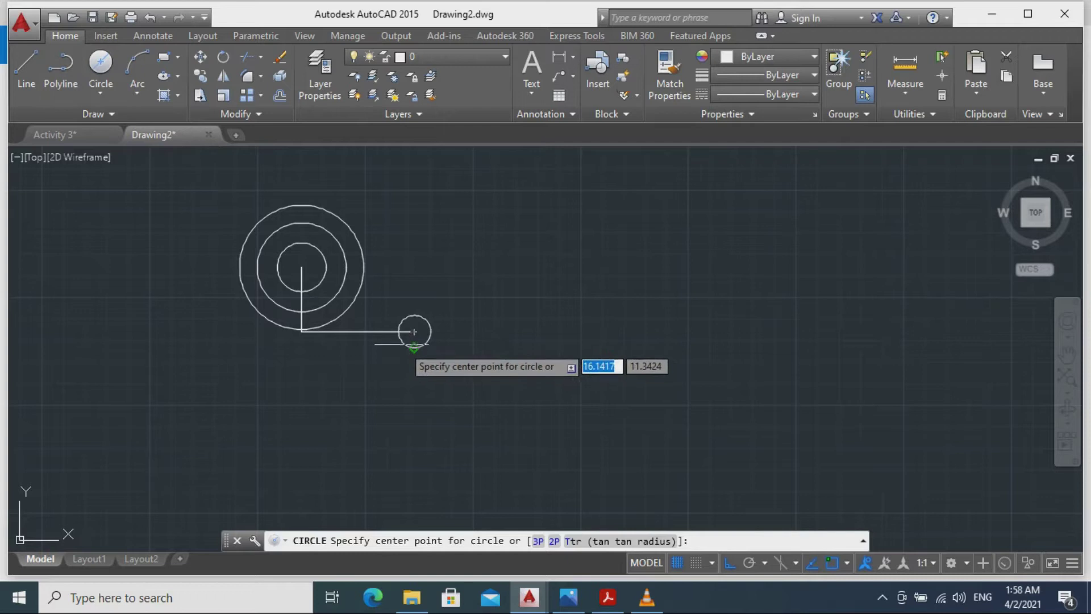
{"action": "left_click", "coordinate": [415, 331]}
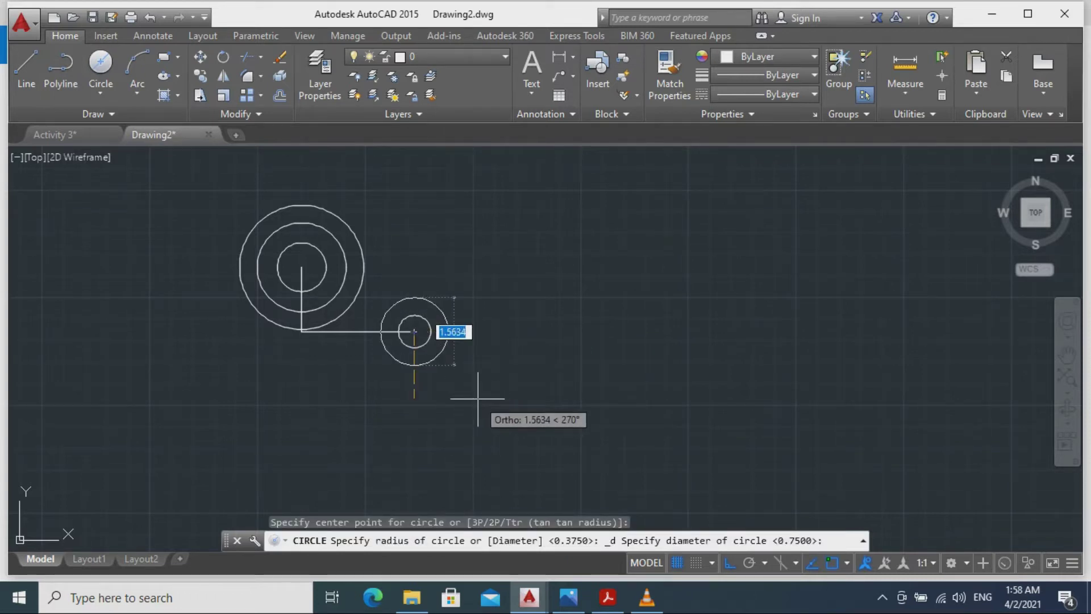
{"action": "type", "text": "1.88"}
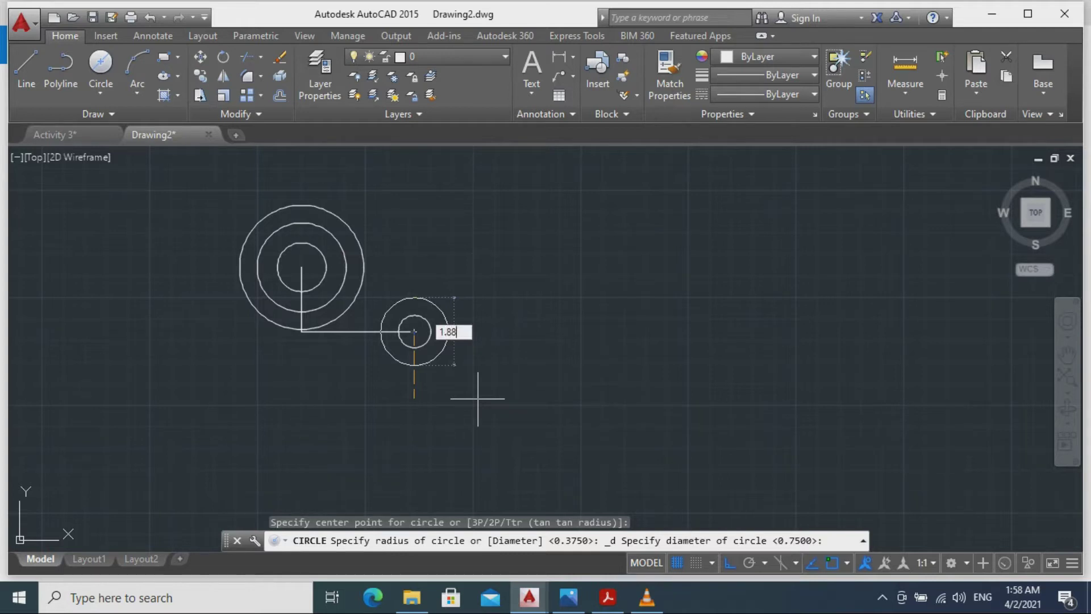
{"action": "key", "text": "Return"}
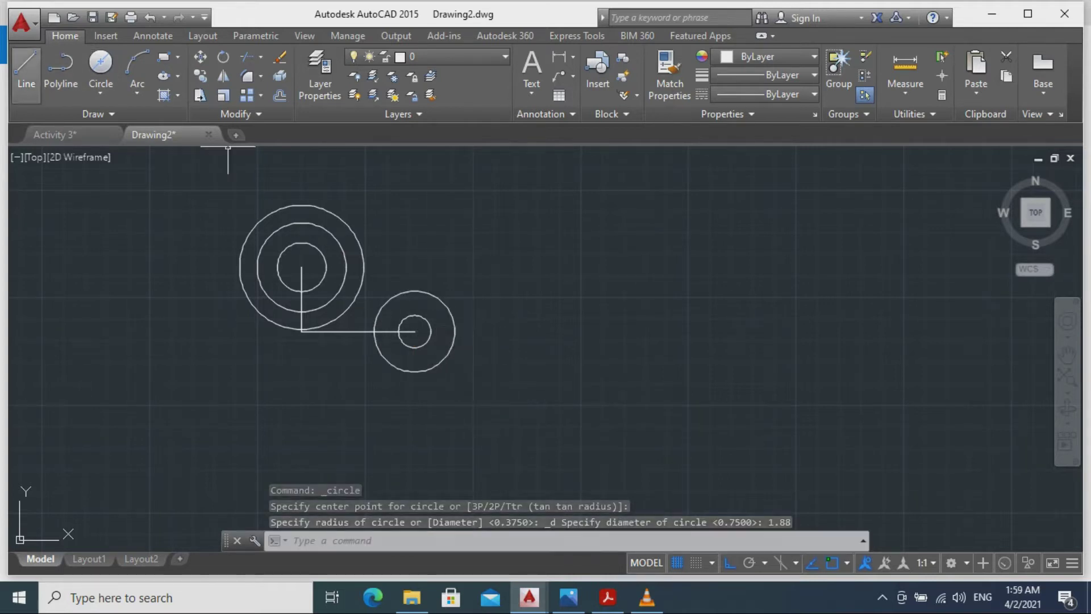
Draw a line from the large concentric circles' centre 5.26 horizontally to the right, continuing 1.62 straight up.
{"action": "left_click", "coordinate": [26, 65]}
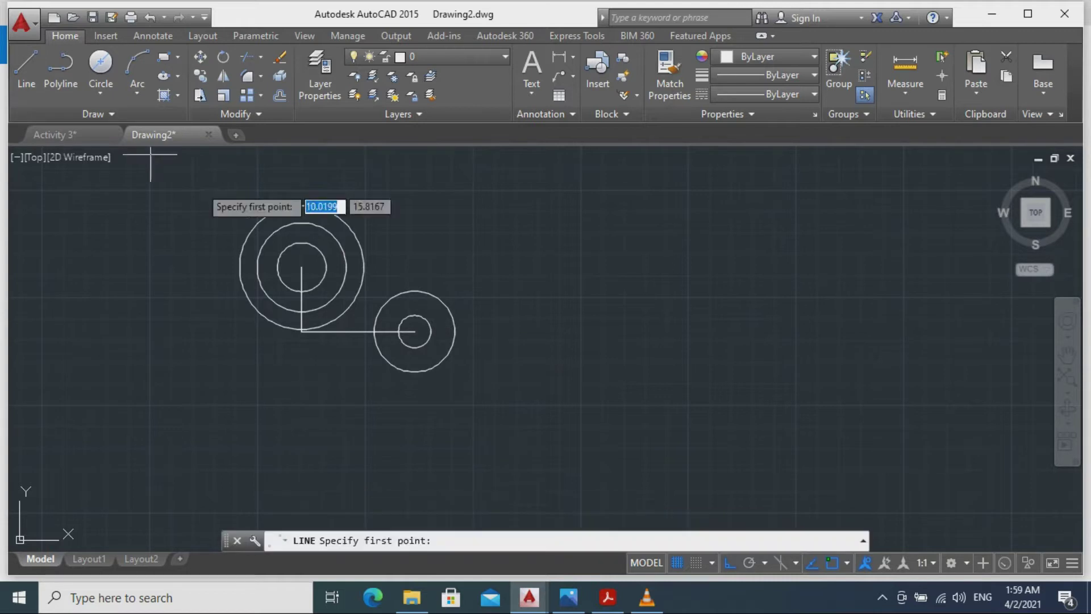
{"action": "left_click", "coordinate": [302, 267]}
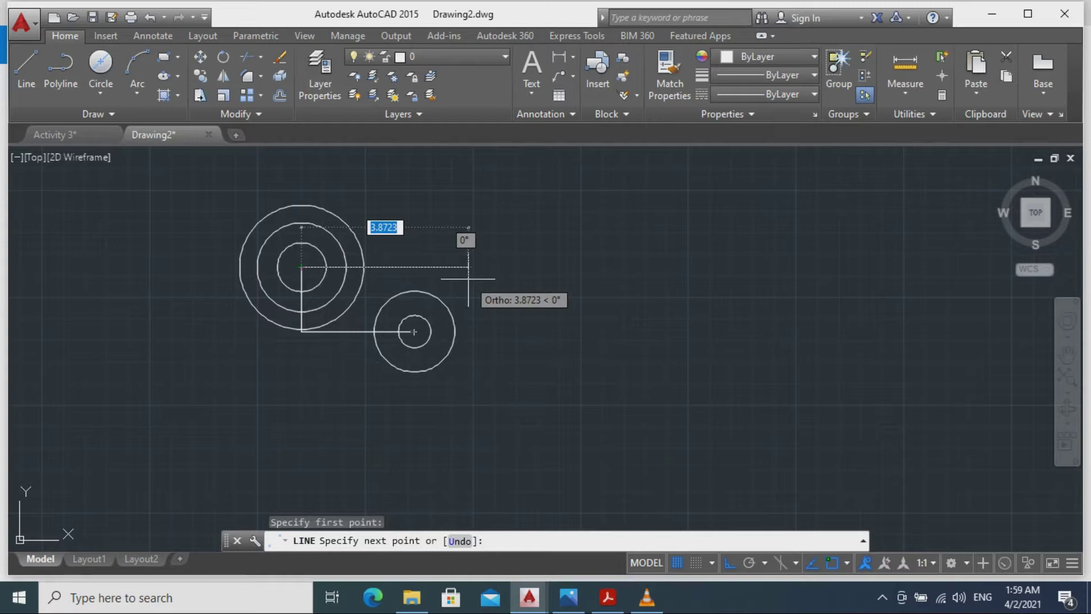
{"action": "type", "text": "5."}
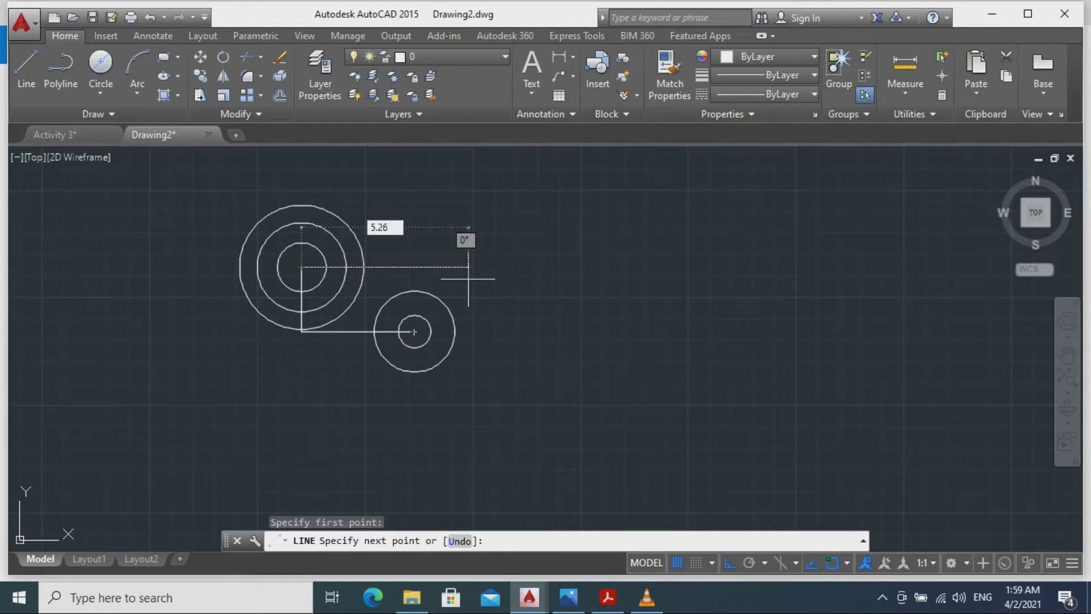
{"action": "type", "text": "26"}
{"action": "key", "text": "Return"}
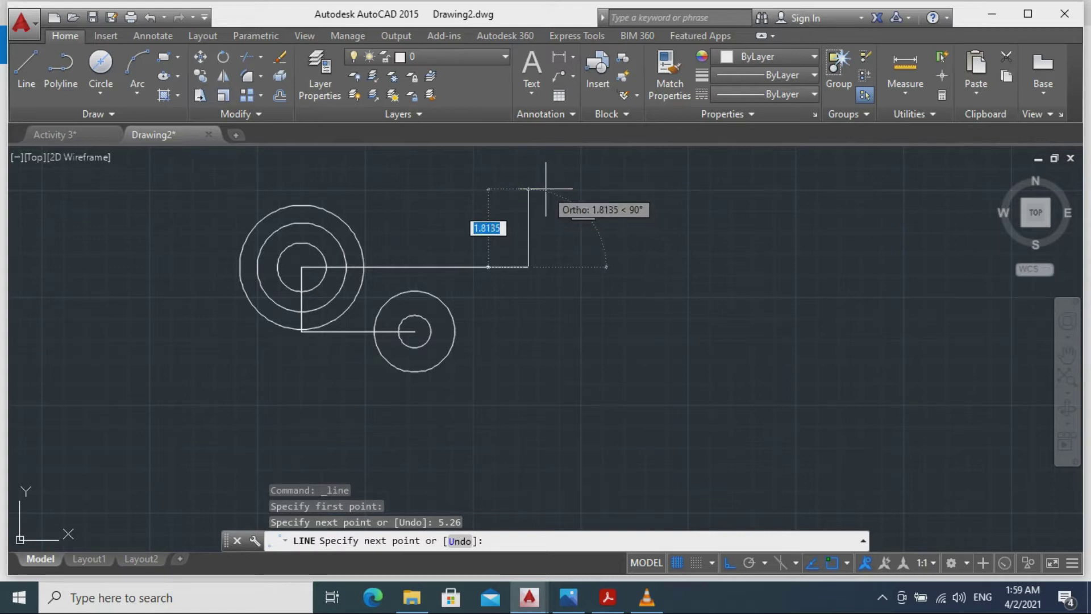
{"action": "type", "text": "1"}
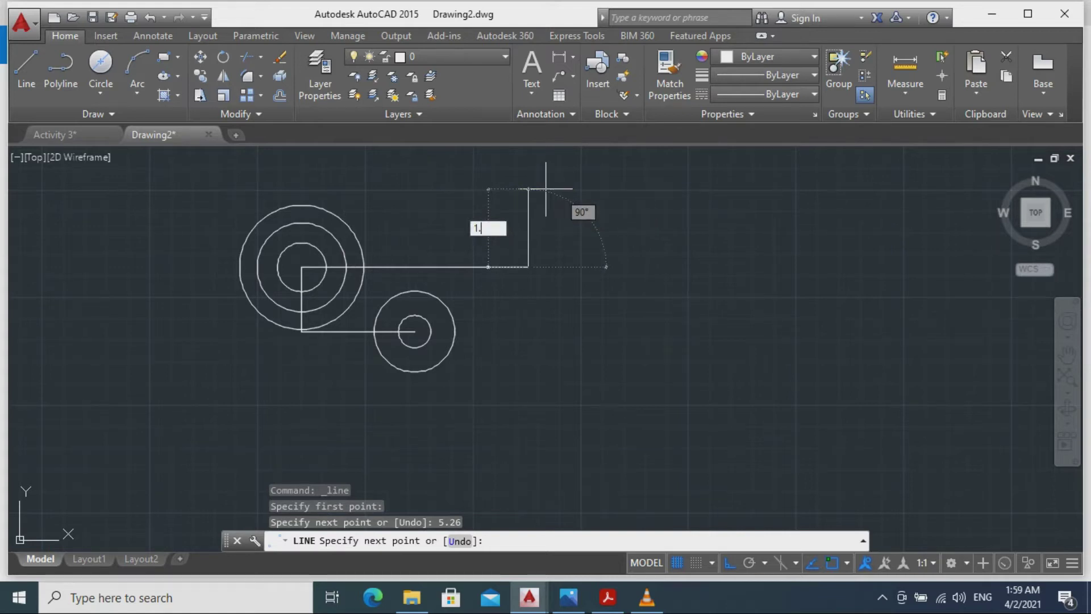
{"action": "type", "text": ".62"}
{"action": "key", "text": "Return"}
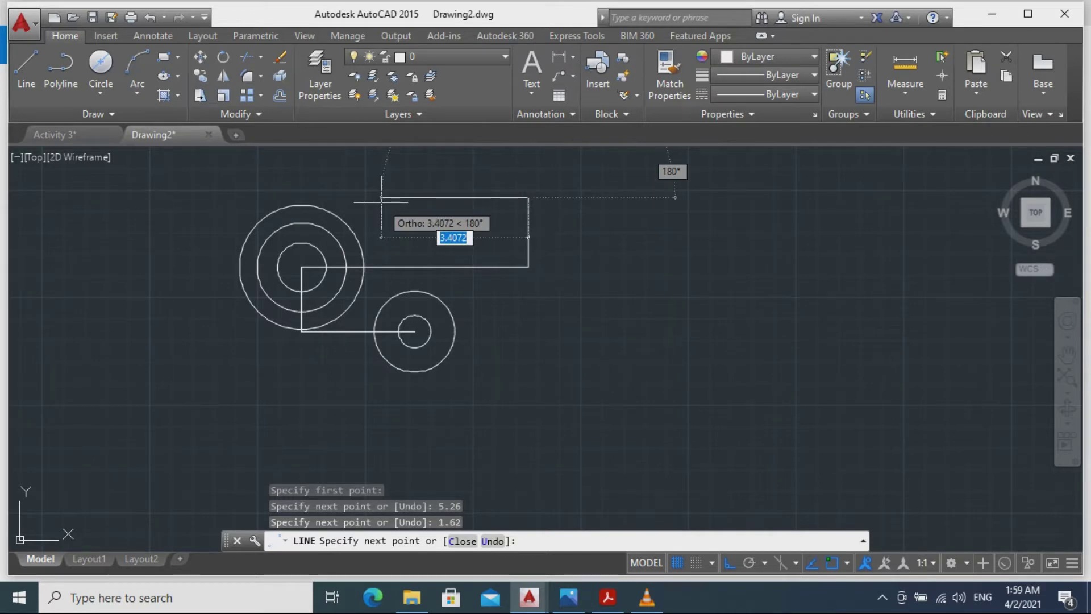
Continue the line 3.62 to the left, 1.26 down and 3.62 back to the right to complete the rectangle.
{"action": "type", "text": "3"}
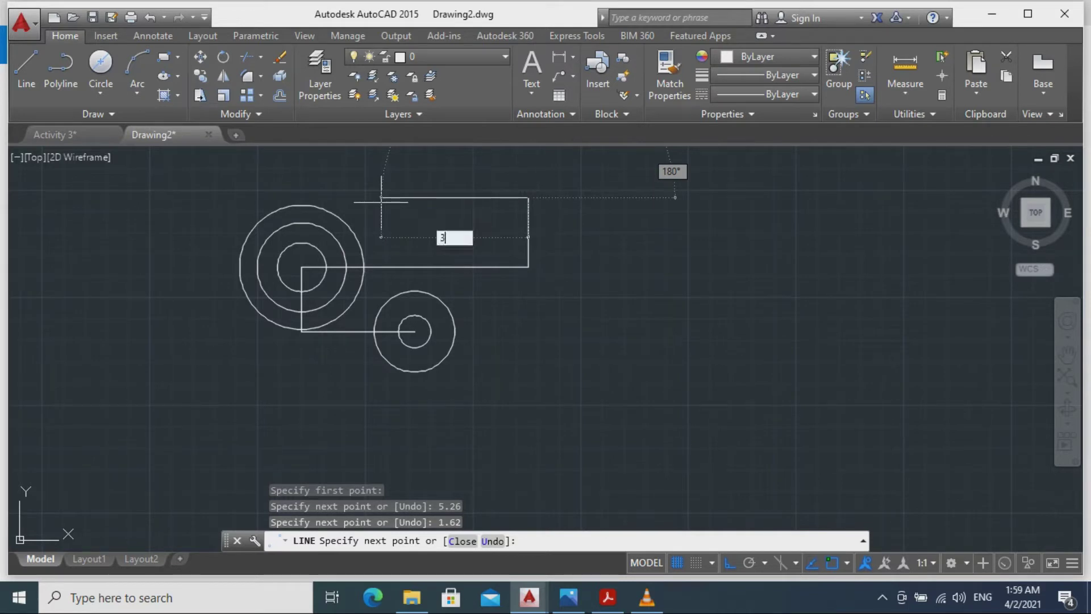
{"action": "key", "text": "Return"}
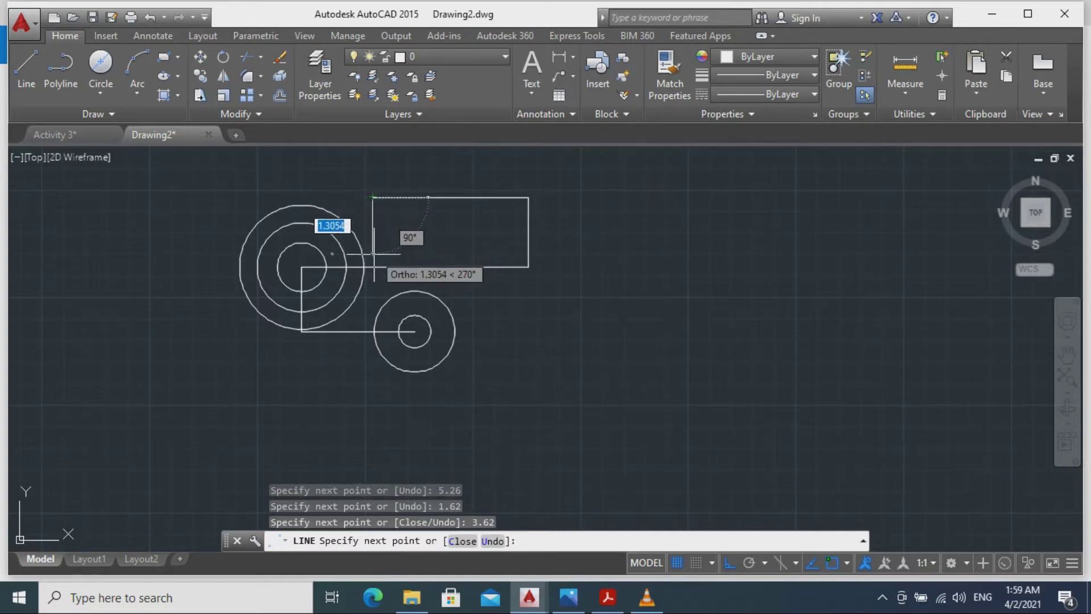
{"action": "type", "text": "1.26"}
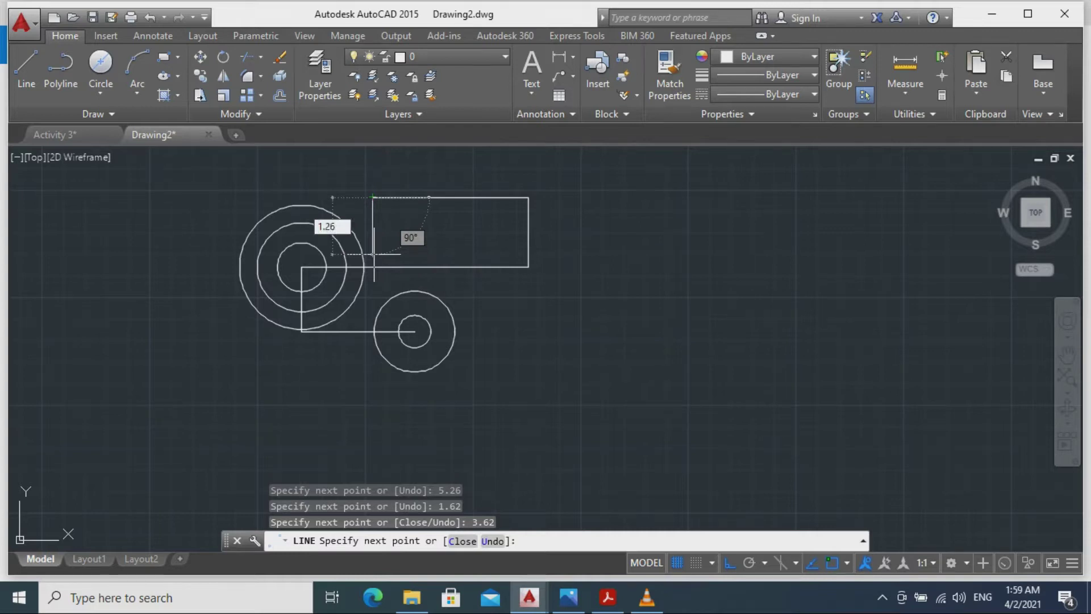
{"action": "key", "text": "Return"}
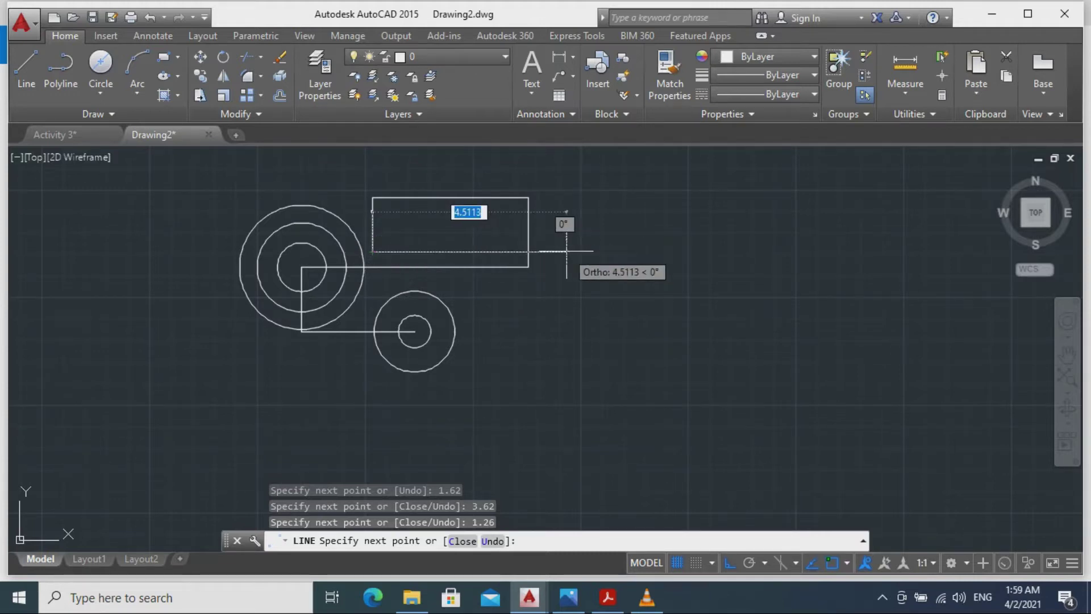
{"action": "type", "text": "3.6"}
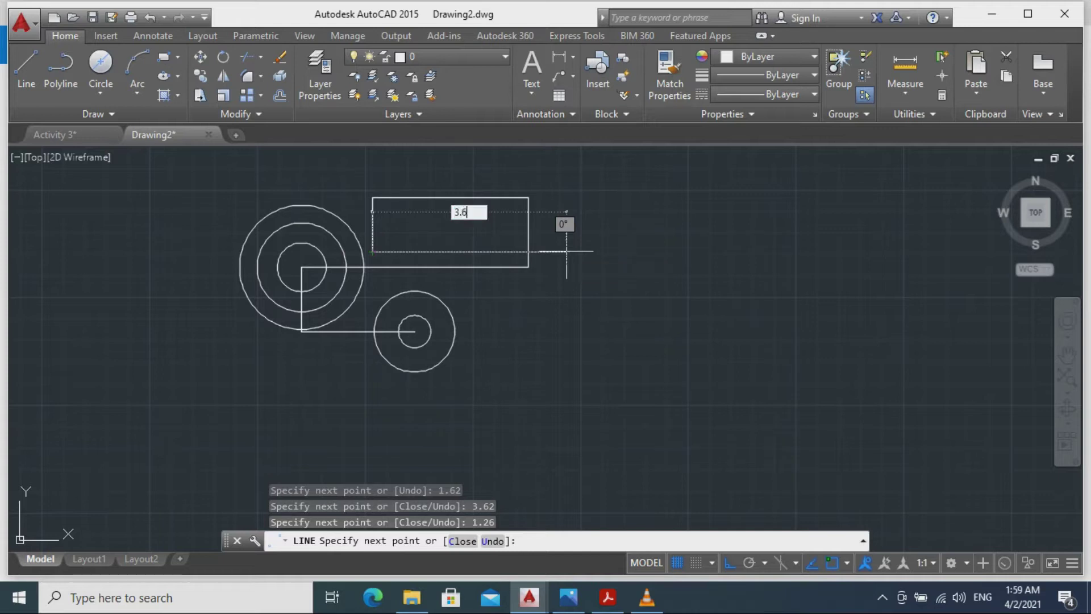
{"action": "type", "text": "2"}
{"action": "key", "text": "Return"}
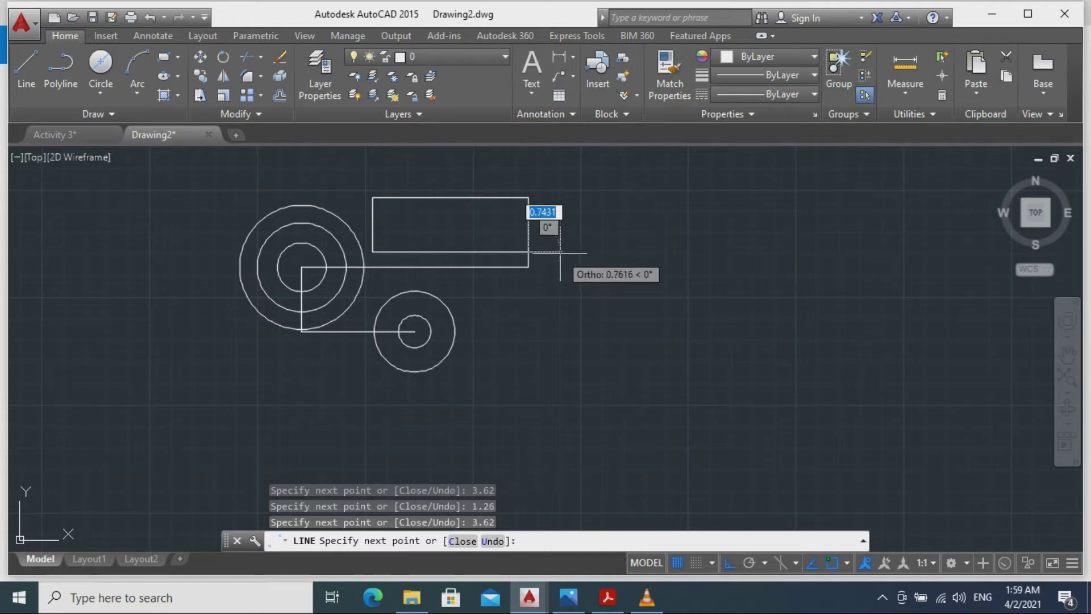
{"action": "key", "text": "Escape"}
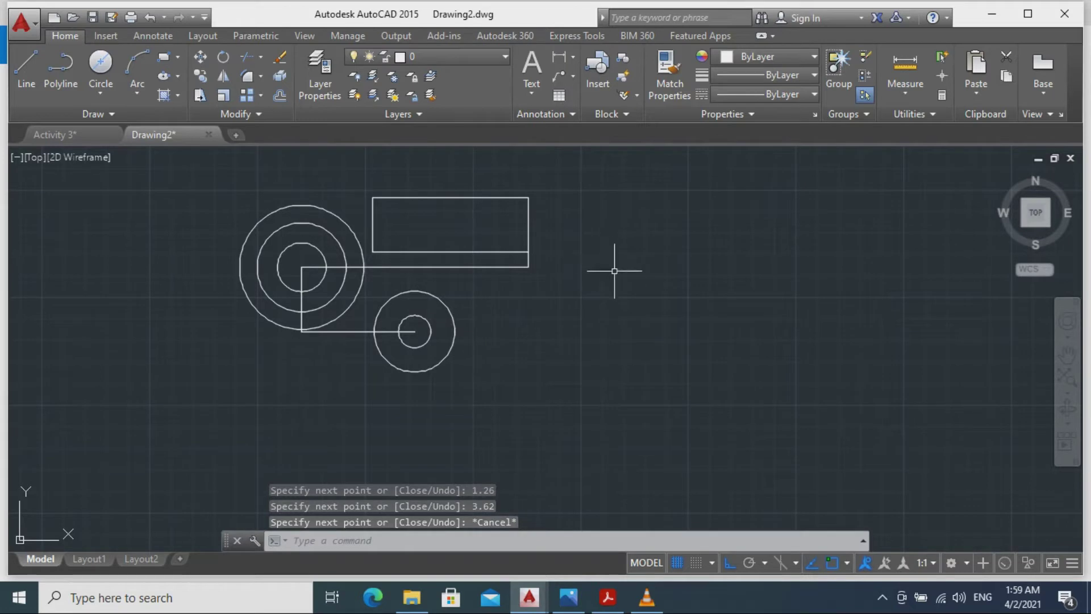
{"action": "mouse_move", "coordinate": [555, 292]}
{"action": "middle_mouse_down"}
{"action": "mouse_move", "coordinate": [565, 329]}
{"action": "mouse_move", "coordinate": [627, 321]}
{"action": "middle_mouse_up"}
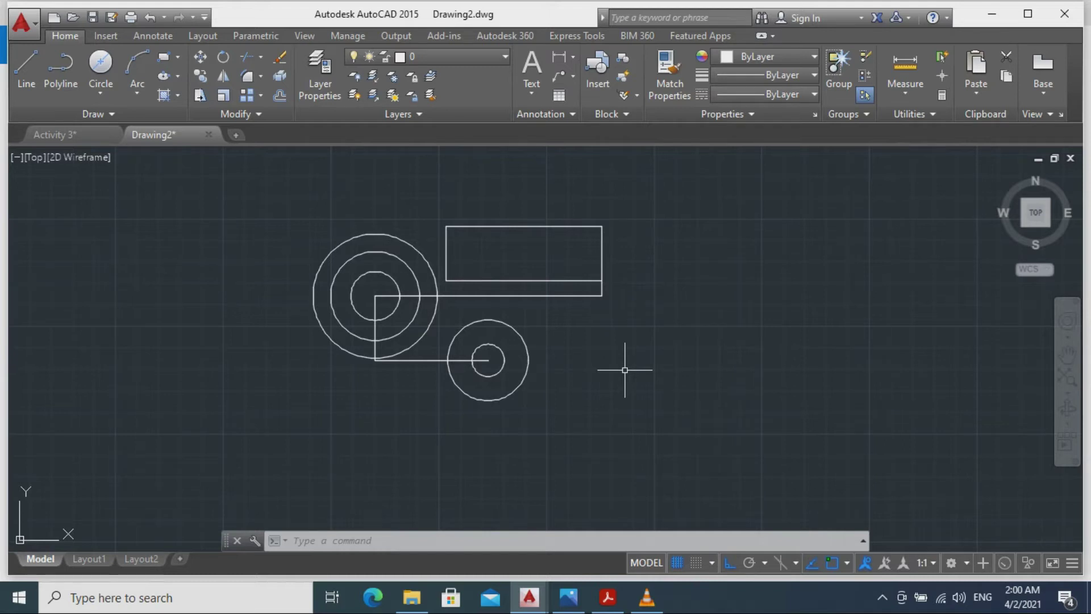
{"action": "type", "text": "l"}
{"action": "key", "text": "Return"}
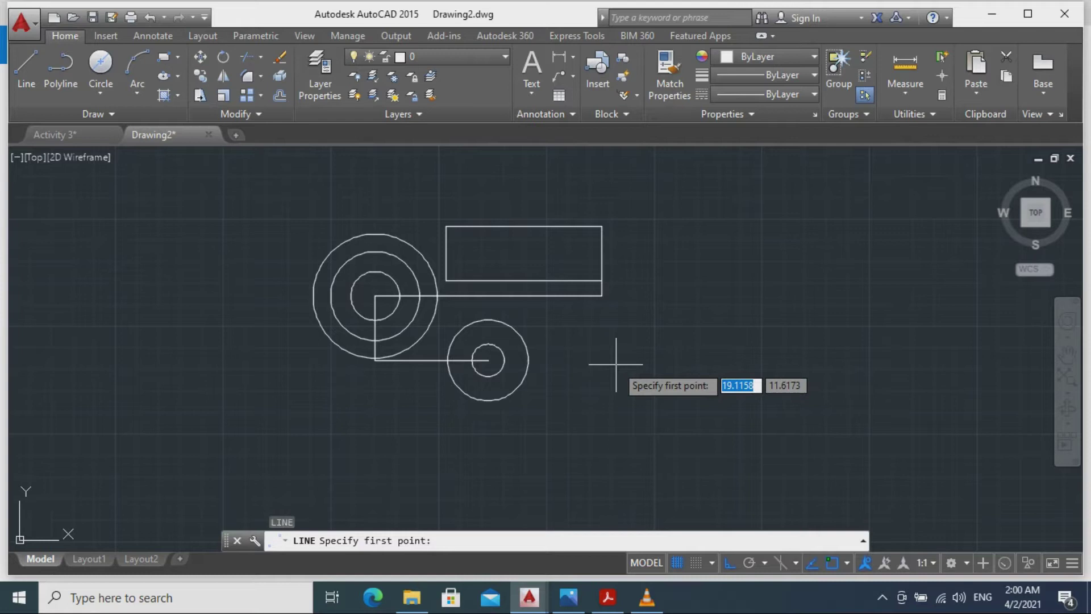
{"action": "key", "text": "F8"}
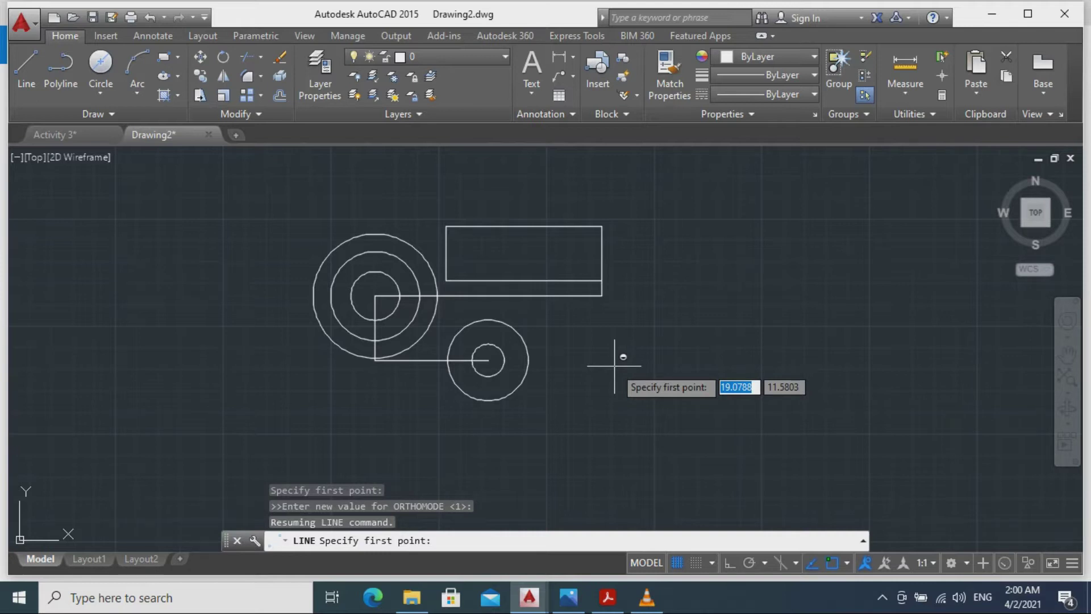
{"action": "right_click", "coordinate": [615, 367], "text": "shift"}
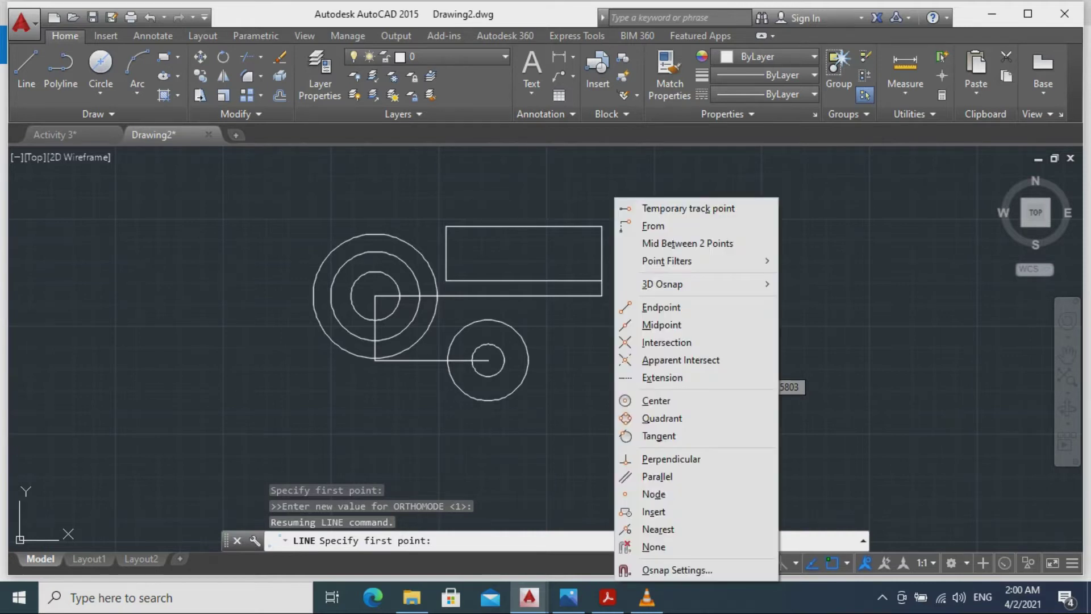
{"action": "left_click", "coordinate": [653, 435]}
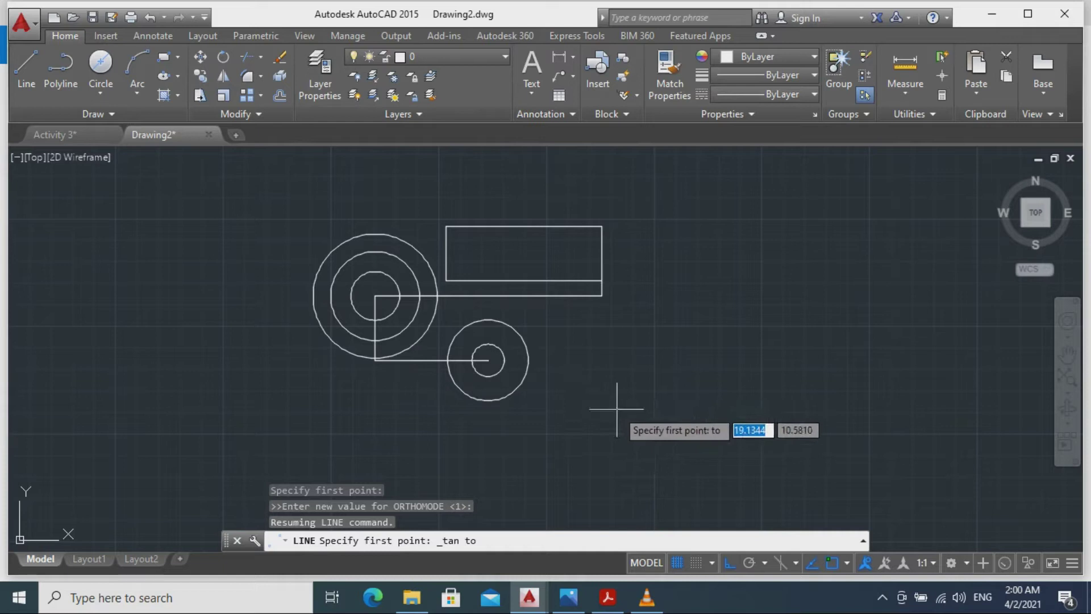
{"action": "key", "text": "Escape"}
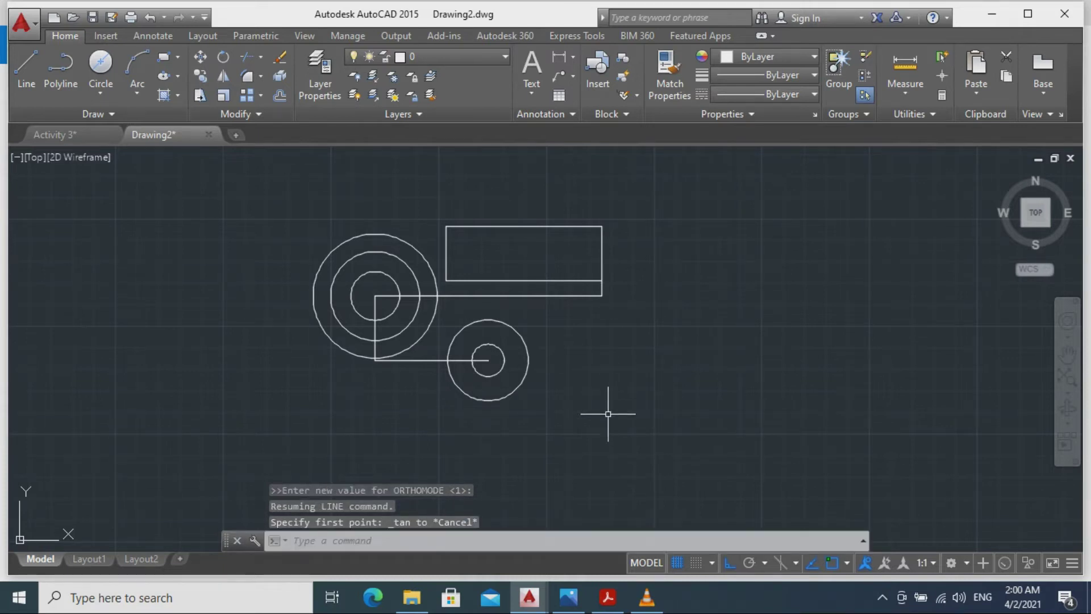
Turn off the Endpoint, Midpoint, Center, Quadrant and Intersection object snaps, leaving Extension on.
{"action": "type", "text": "Osn"}
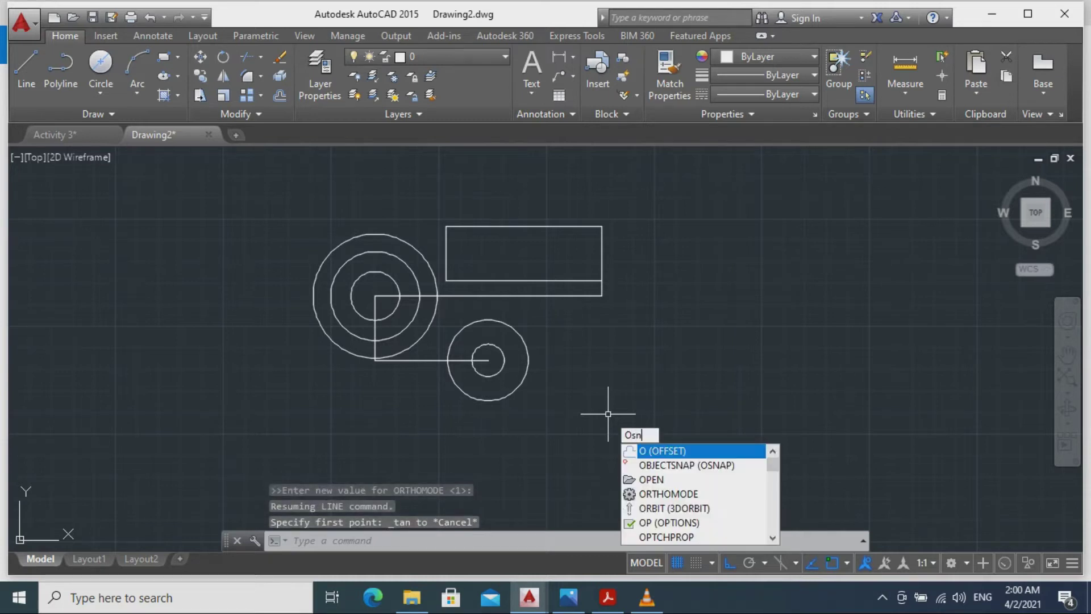
{"action": "key", "text": "Return"}
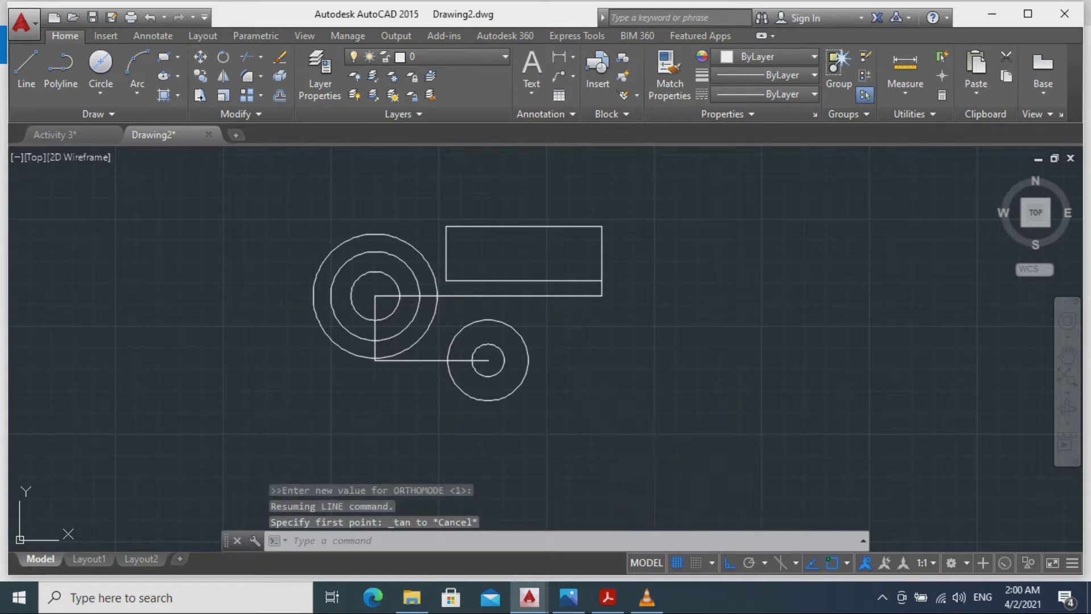
{"action": "left_click", "coordinate": [414, 207]}
{"action": "left_click", "coordinate": [413, 227]}
{"action": "left_click", "coordinate": [414, 249]}
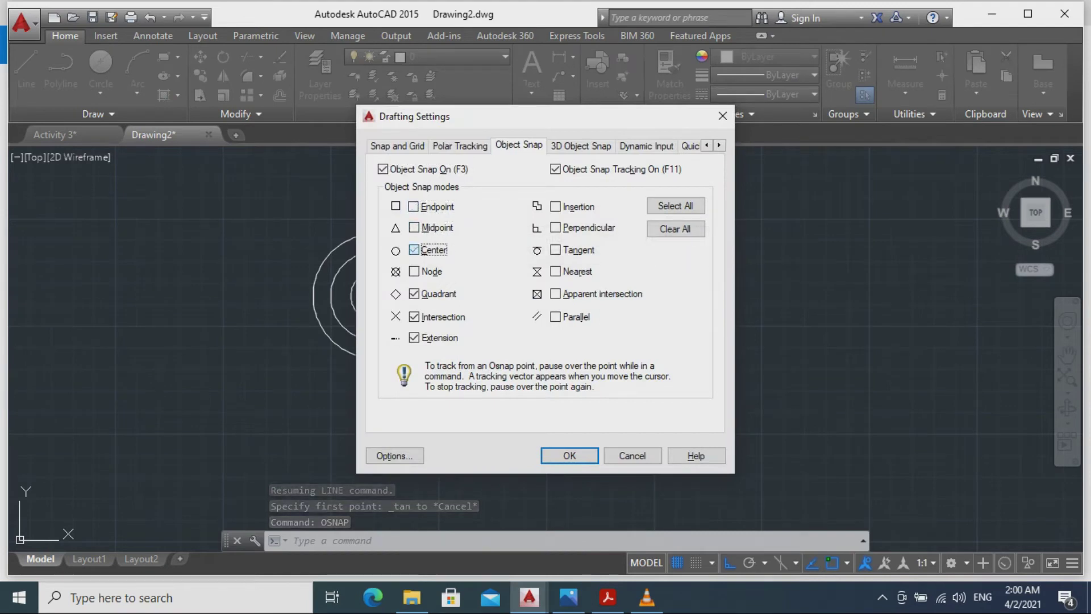
{"action": "left_click", "coordinate": [414, 293]}
{"action": "left_click", "coordinate": [413, 317]}
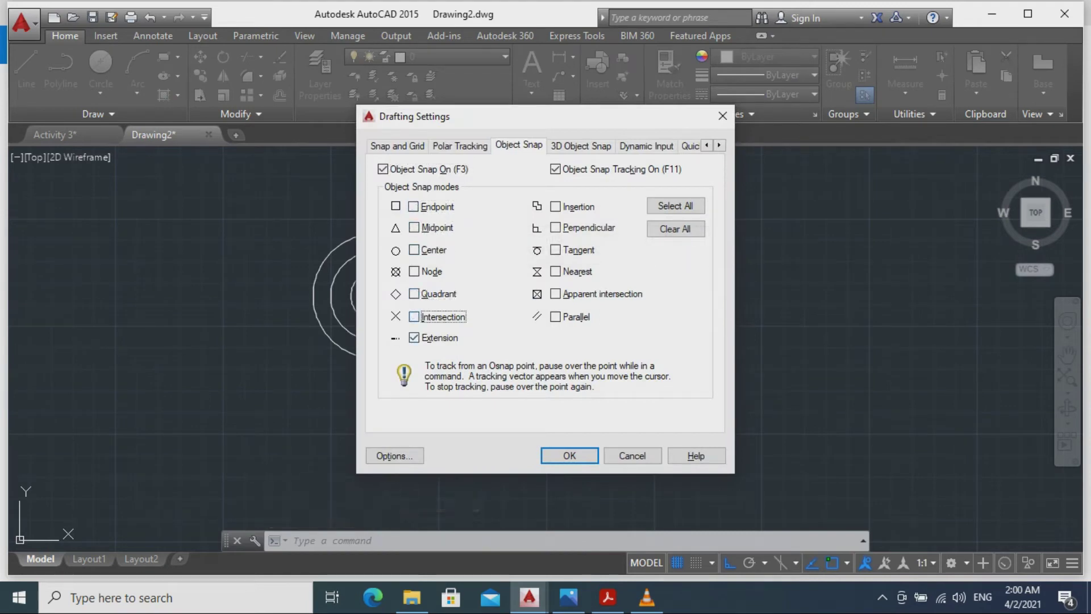
{"action": "left_click", "coordinate": [570, 455]}
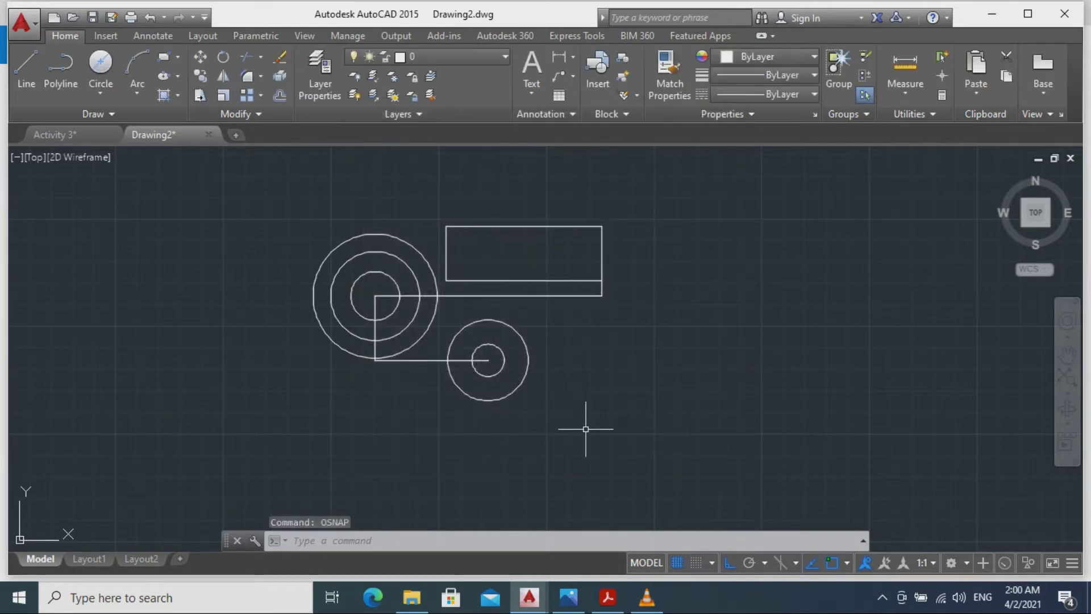
With Ortho off, draw a line from a tangent snap on the 2.06 circle's lower side to the 1.88 circle's lower-left edge.
{"action": "type", "text": "l"}
{"action": "key", "text": "Return"}
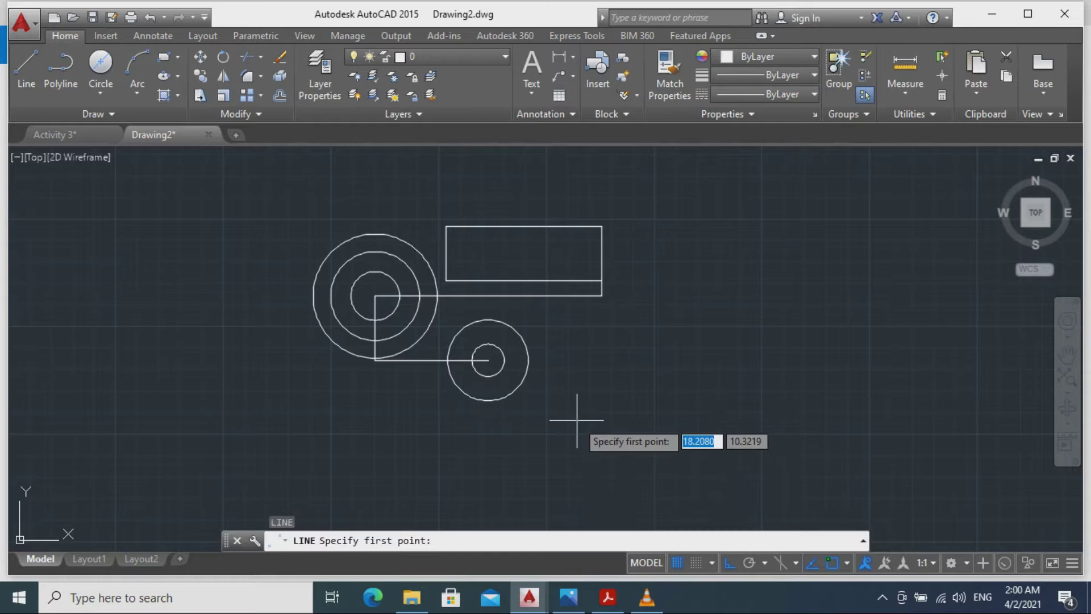
{"action": "key", "text": "F8"}
{"action": "right_click", "coordinate": [577, 419], "text": "shift"}
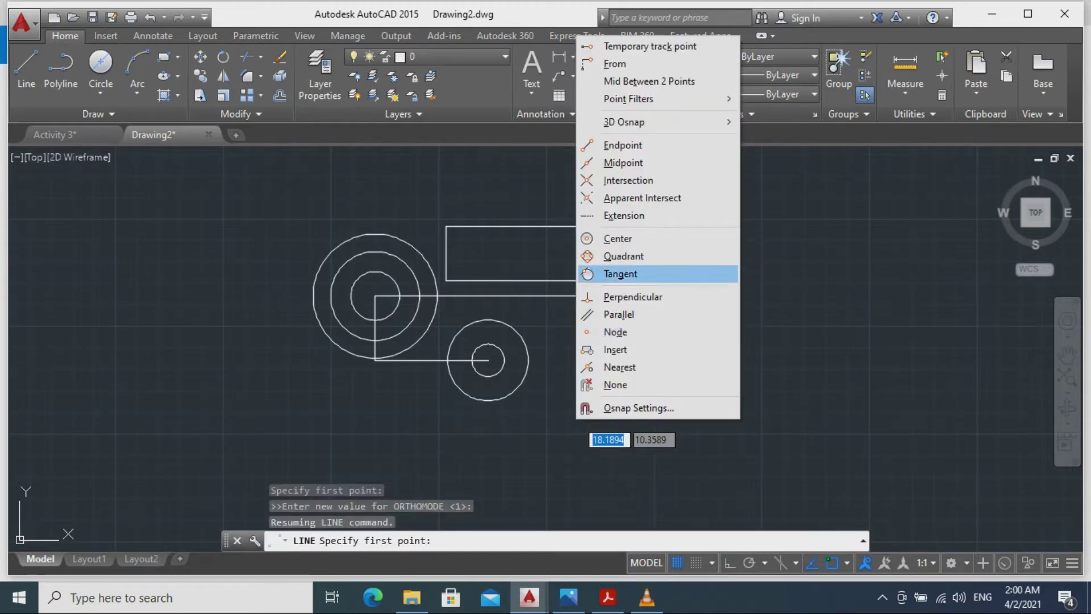
{"action": "left_click", "coordinate": [620, 274]}
{"action": "scroll", "coordinate": [555, 353], "scroll_direction": "up", "scroll_amount": 2}
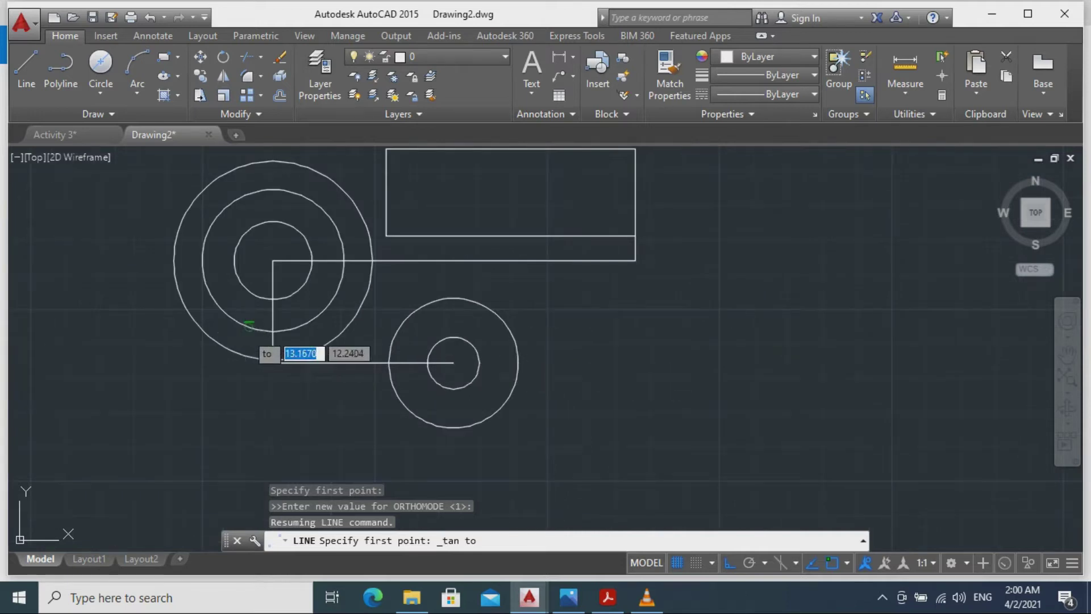
{"action": "left_click", "coordinate": [245, 328]}
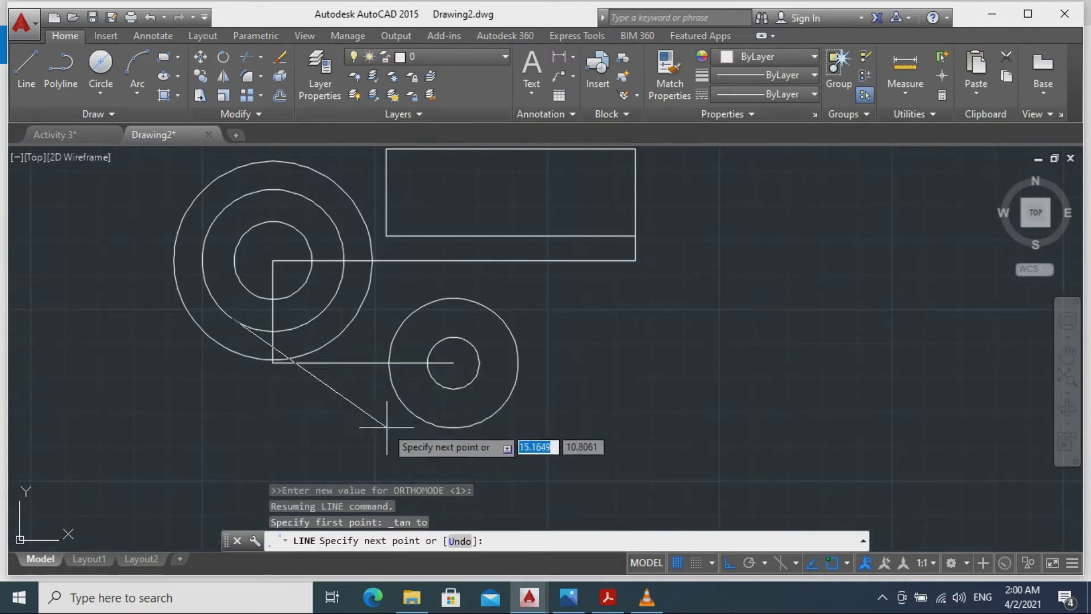
{"action": "scroll", "coordinate": [439, 427], "scroll_direction": "up", "scroll_amount": 3}
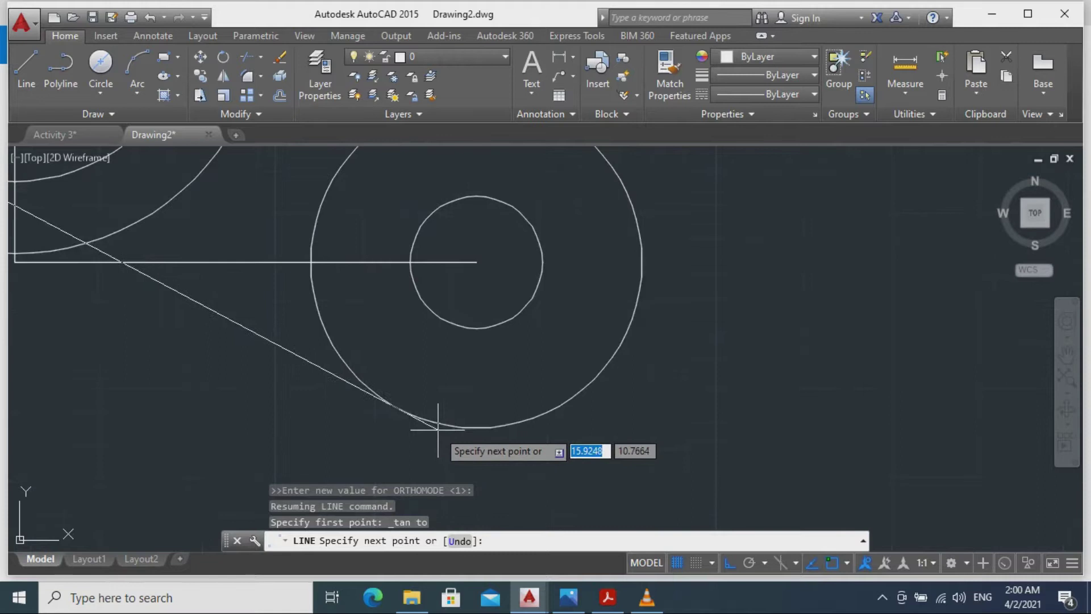
{"action": "scroll", "coordinate": [410, 413], "scroll_direction": "up", "scroll_amount": 3}
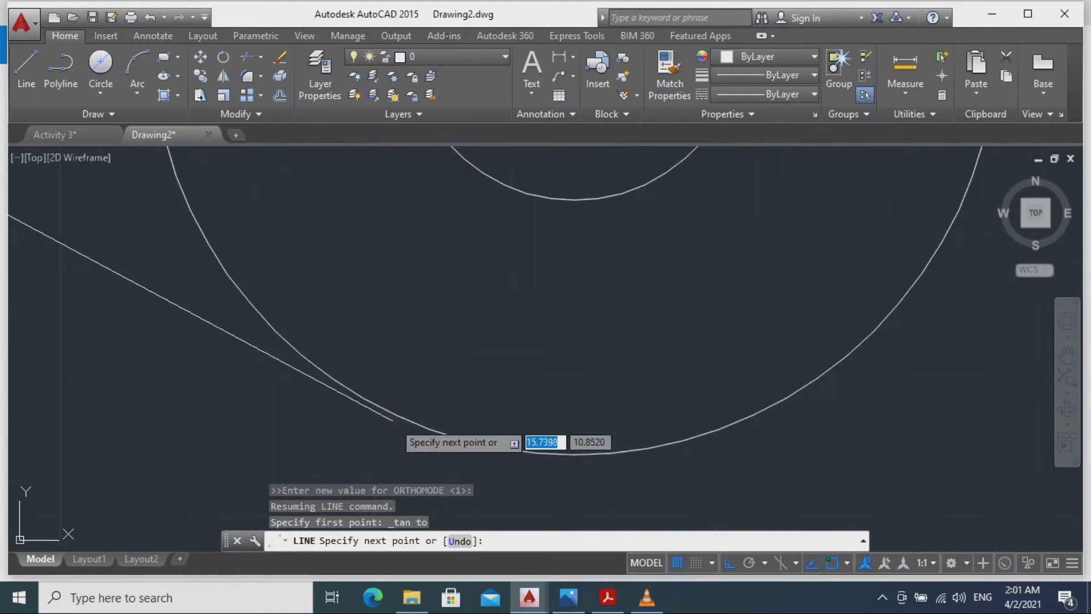
{"action": "left_click", "coordinate": [367, 399]}
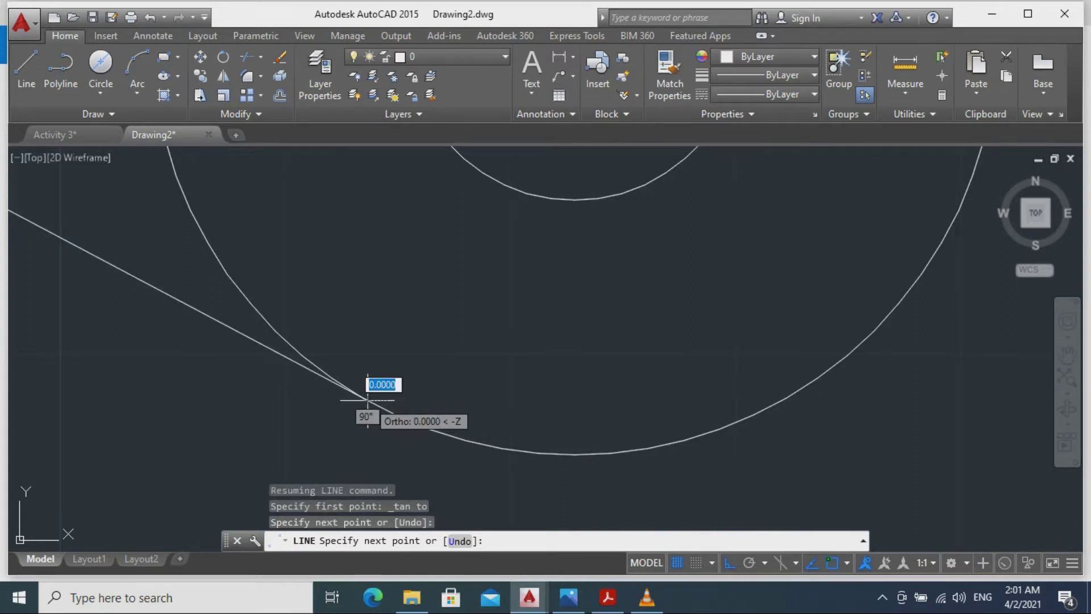
{"action": "key", "text": "Escape"}
Fillet the rectangle's upper-left corner with a radius of 0.12.
{"action": "scroll", "coordinate": [377, 414], "scroll_direction": "down", "scroll_amount": 6}
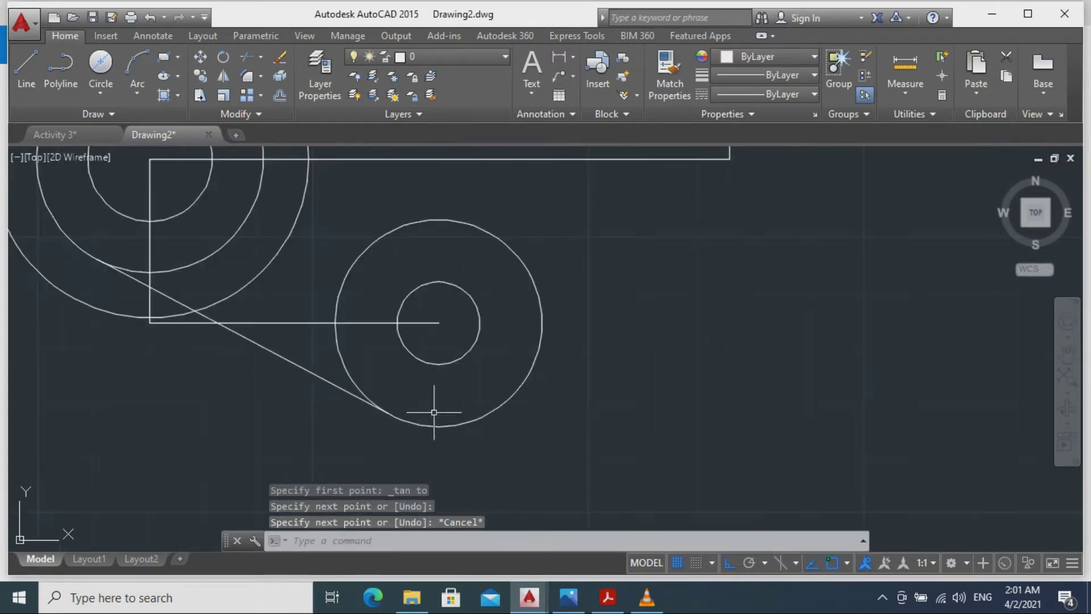
{"action": "mouse_move", "coordinate": [449, 368]}
{"action": "middle_mouse_down"}
{"action": "mouse_move", "coordinate": [628, 438]}
{"action": "mouse_move", "coordinate": [635, 468]}
{"action": "middle_mouse_up"}
{"action": "middle_click_drag", "start_coordinate": [513, 319], "coordinate": [508, 449]}
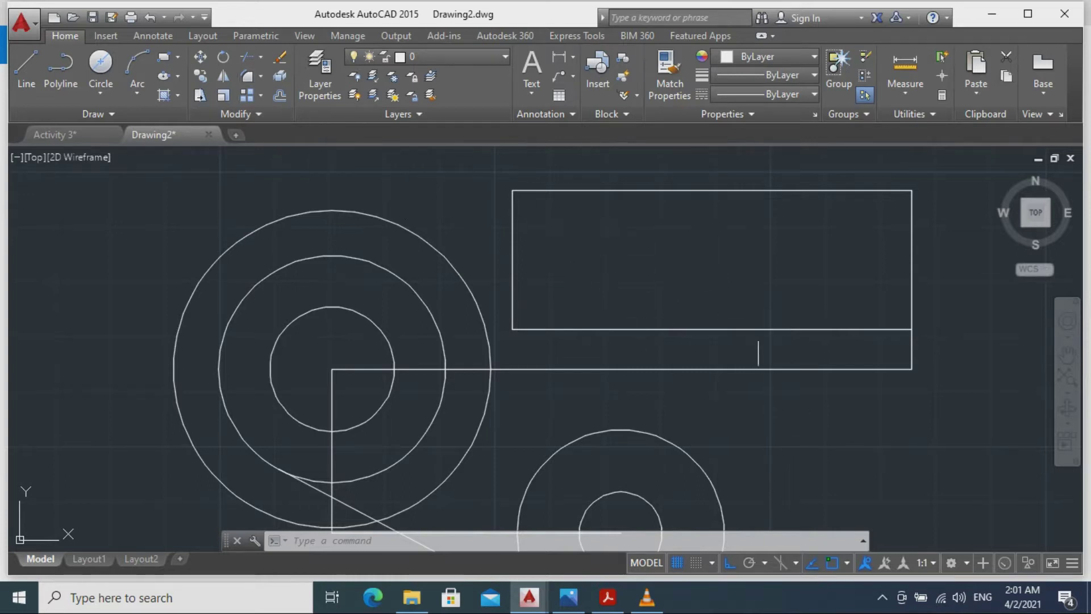
{"action": "type", "text": "F"}
{"action": "key", "text": "Return"}
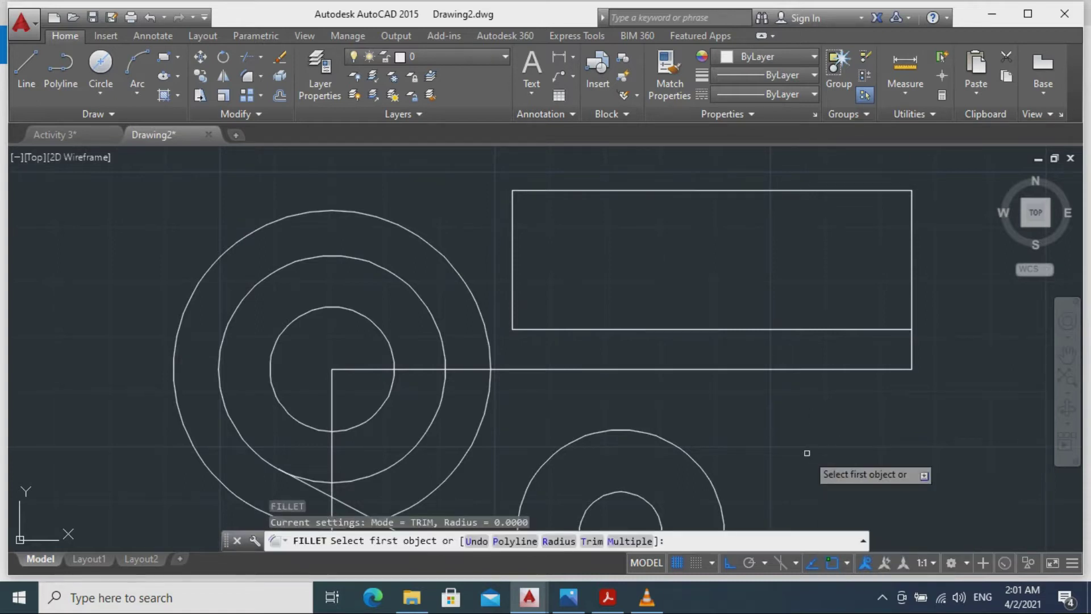
{"action": "type", "text": "r"}
{"action": "key", "text": "Return"}
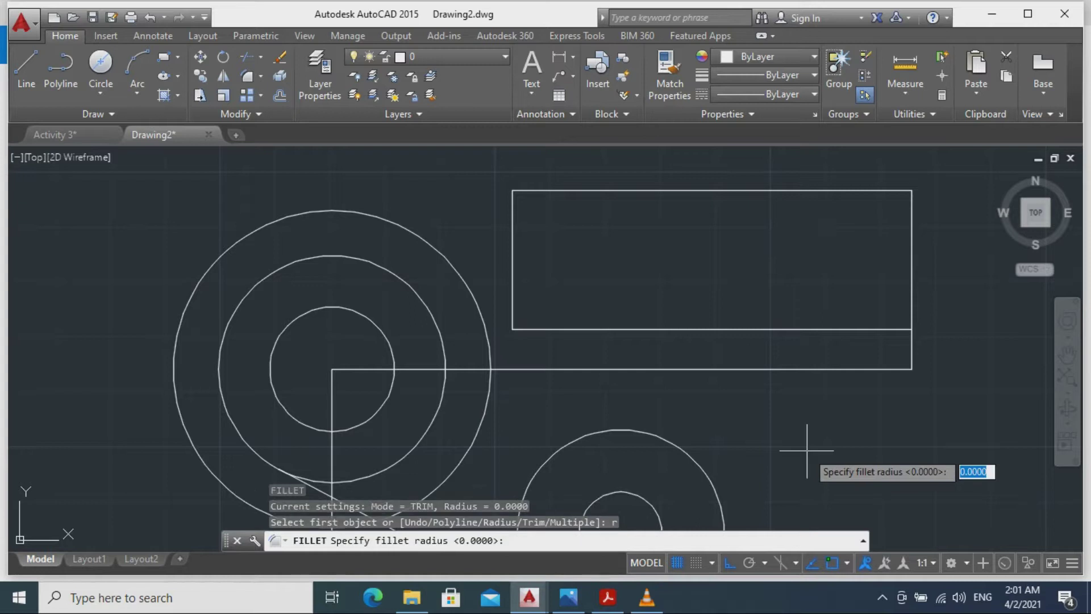
{"action": "type", "text": "0.12"}
{"action": "key", "text": "Return"}
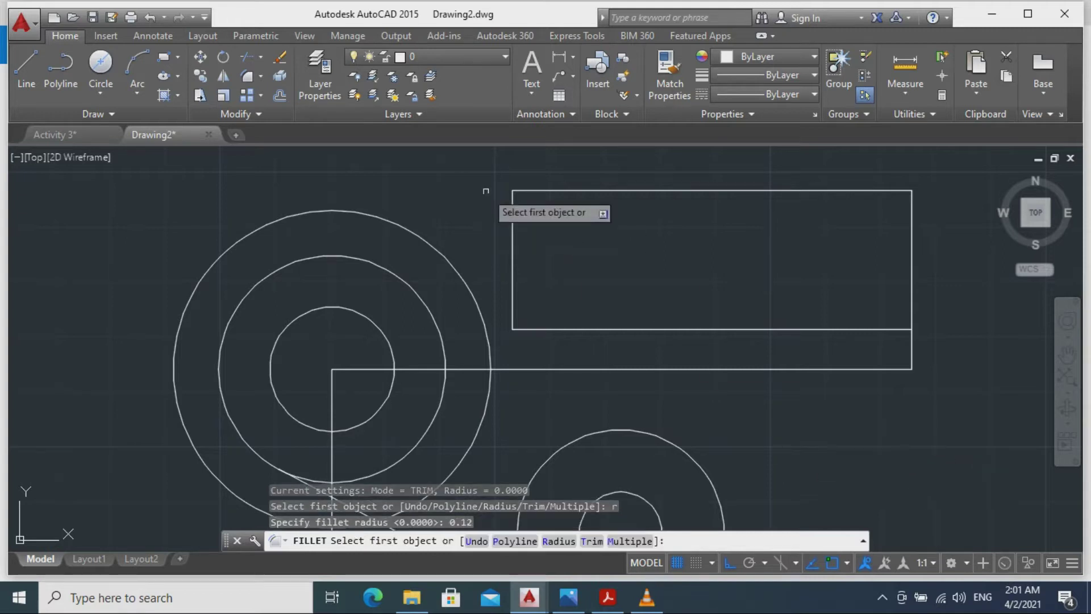
{"action": "left_click", "coordinate": [535, 192]}
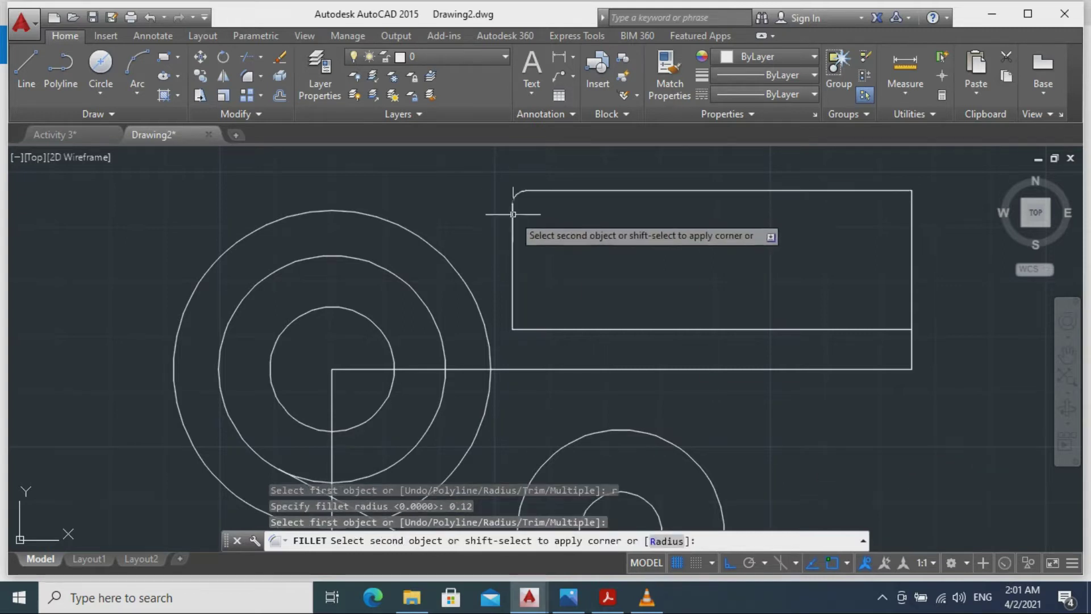
{"action": "left_click", "coordinate": [512, 215]}
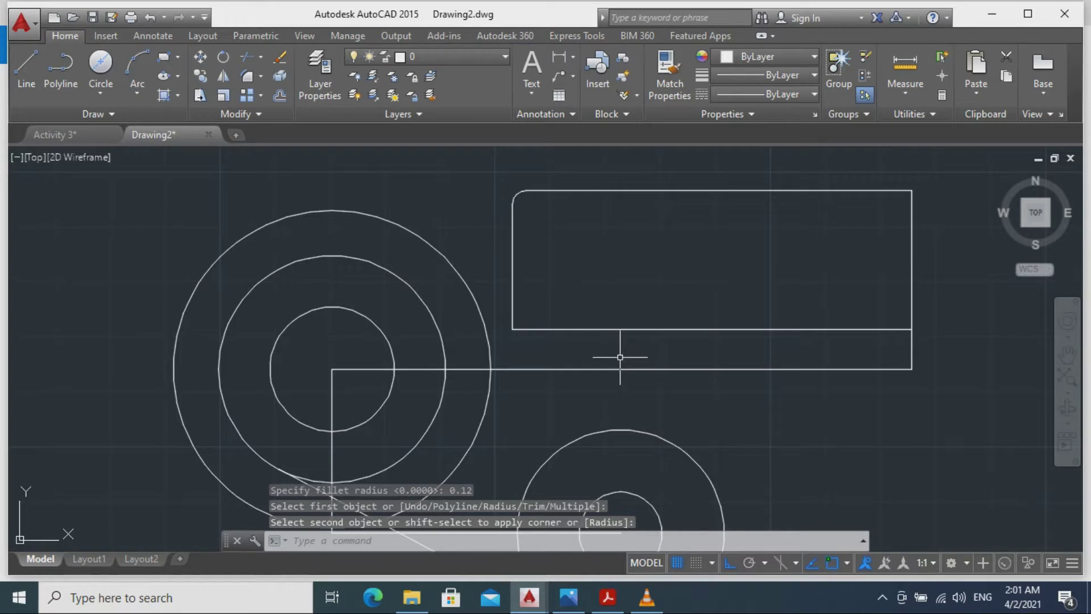
Fillet the rectangle's lower-left, upper-right and lower-right corners with the same 0.12 radius.
{"action": "key", "text": "Return"}
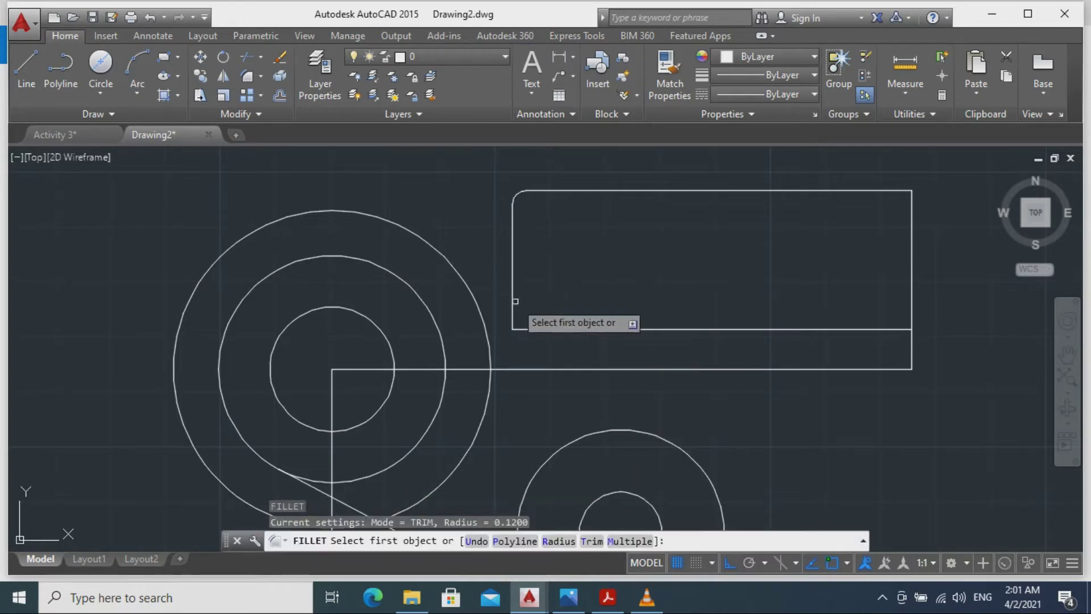
{"action": "left_click", "coordinate": [512, 310]}
{"action": "left_click", "coordinate": [532, 328]}
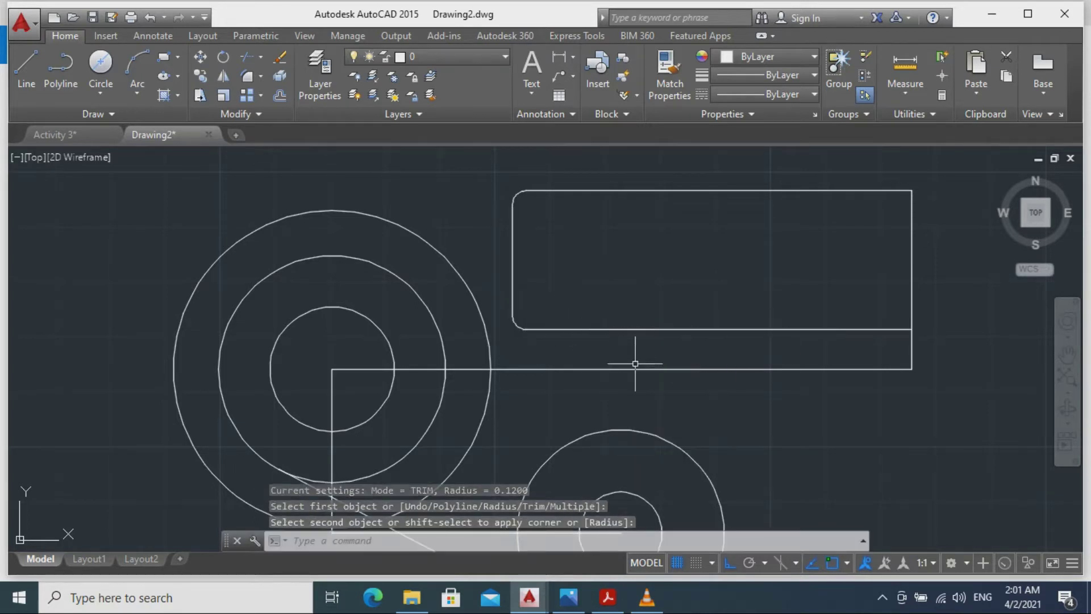
{"action": "type", "text": "f"}
{"action": "key", "text": "Return"}
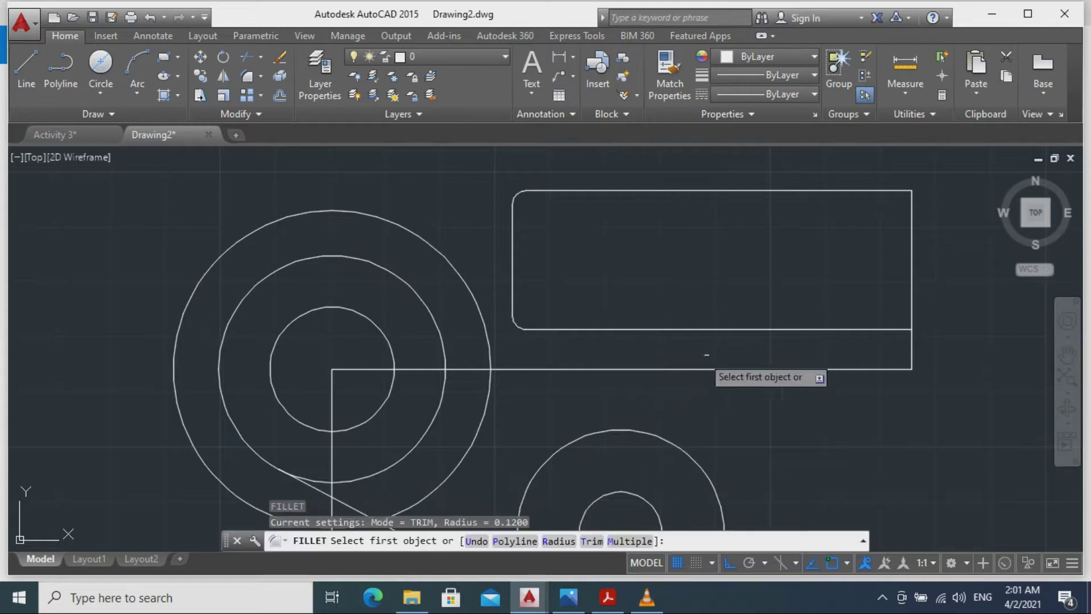
{"action": "left_click", "coordinate": [833, 192]}
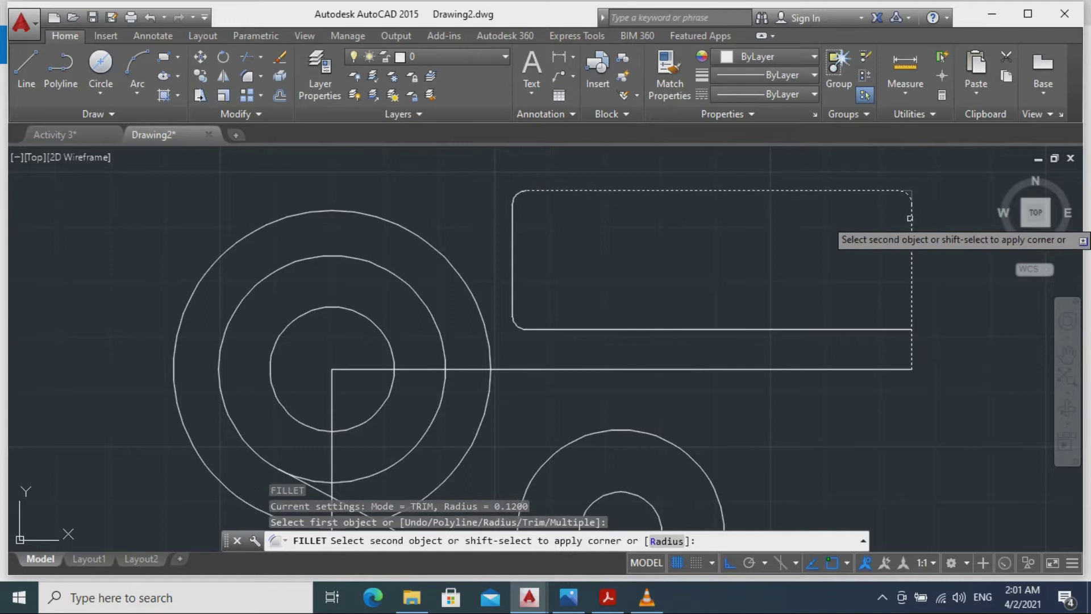
{"action": "left_click", "coordinate": [903, 233]}
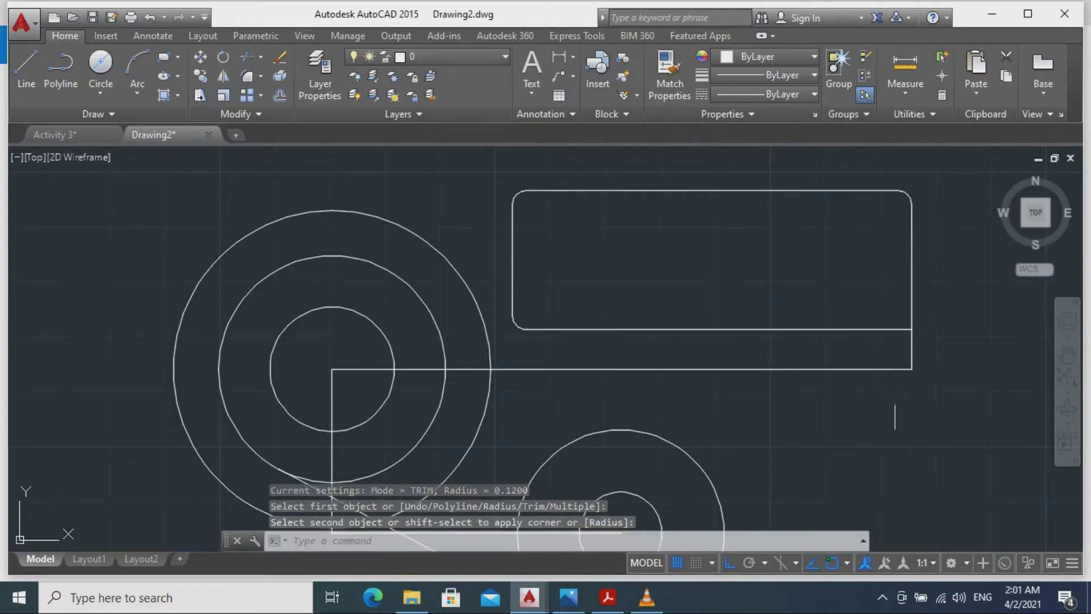
{"action": "key", "text": "Return"}
{"action": "left_click", "coordinate": [901, 329]}
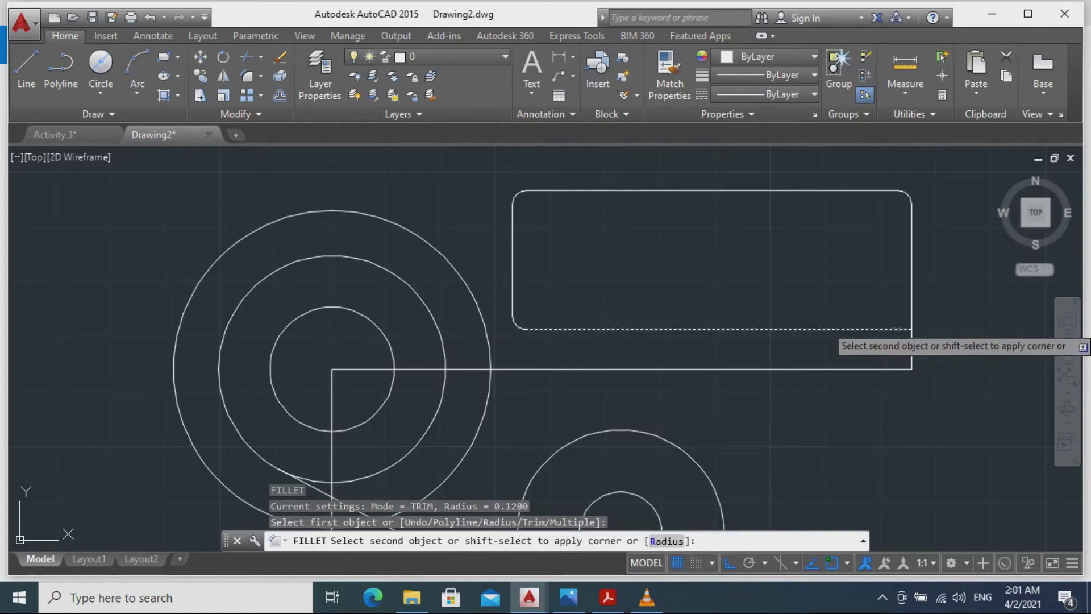
{"action": "left_click", "coordinate": [911, 310]}
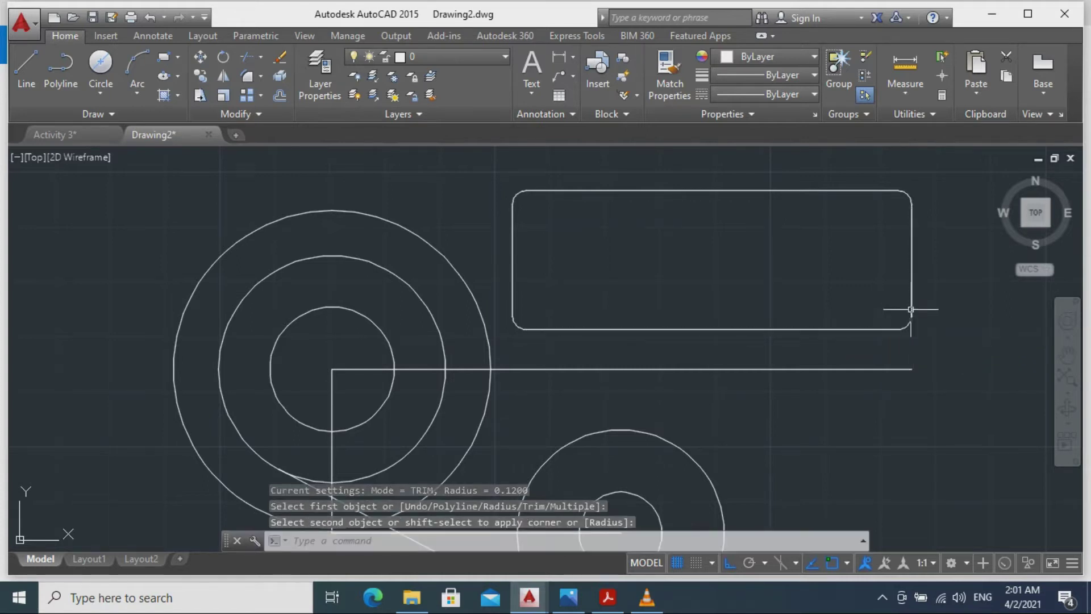
Draw a line from a tangent snap on the upper side of the middle concentric circle to the rectangle's upper-left fillet.
{"action": "scroll", "coordinate": [961, 325], "scroll_direction": "down", "scroll_amount": 2}
{"action": "scroll", "coordinate": [962, 319], "scroll_direction": "up", "scroll_amount": 2}
{"action": "scroll", "coordinate": [956, 323], "scroll_direction": "down", "scroll_amount": 2}
{"action": "scroll", "coordinate": [956, 323], "scroll_direction": "up", "scroll_amount": 2}
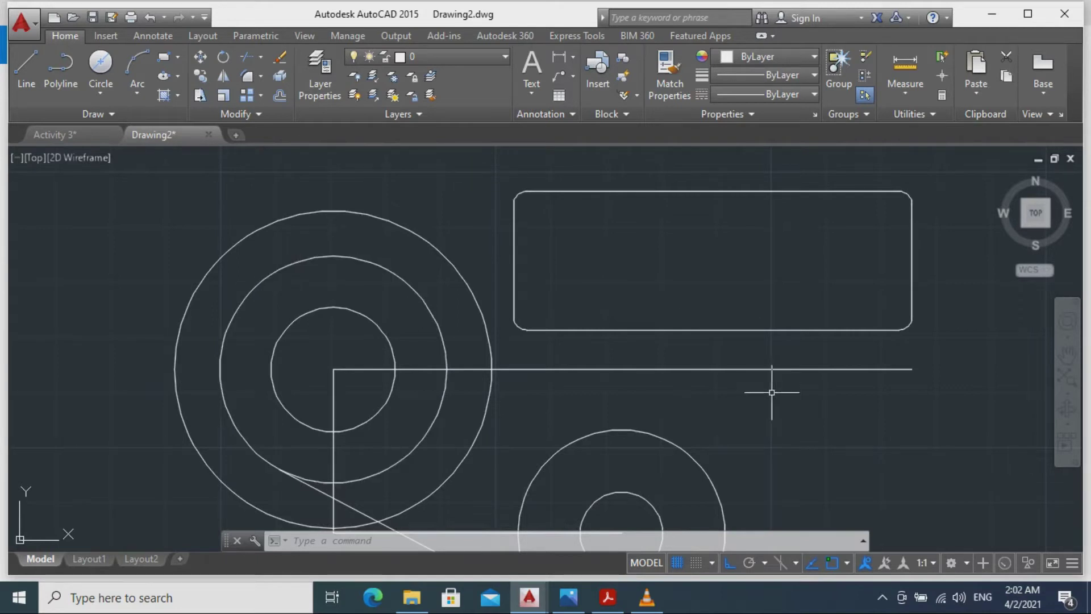
{"action": "key", "text": "Return"}
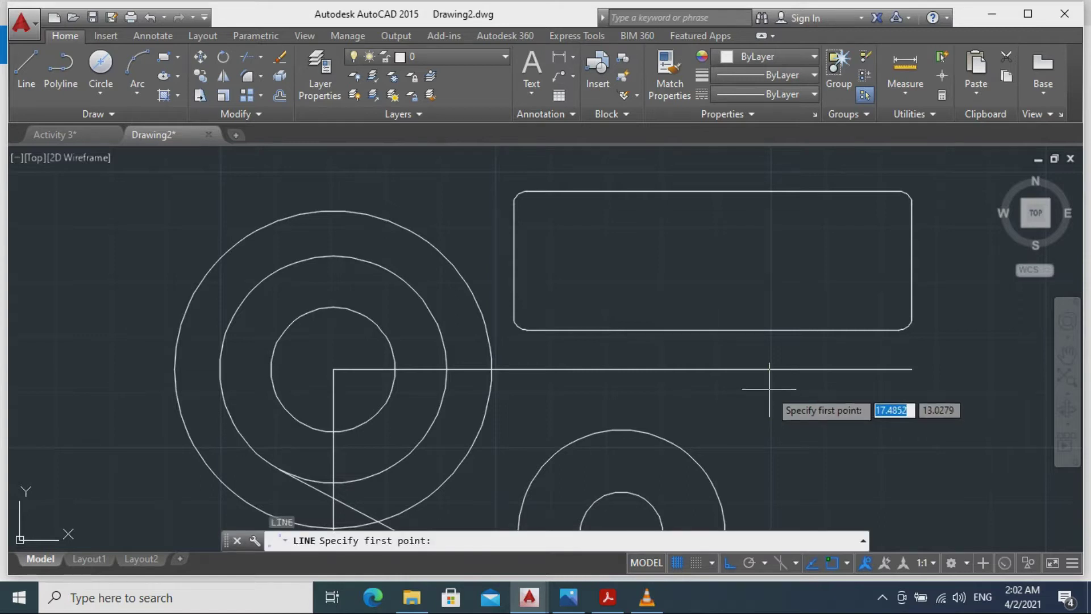
{"action": "right_click", "coordinate": [770, 389], "text": "shift"}
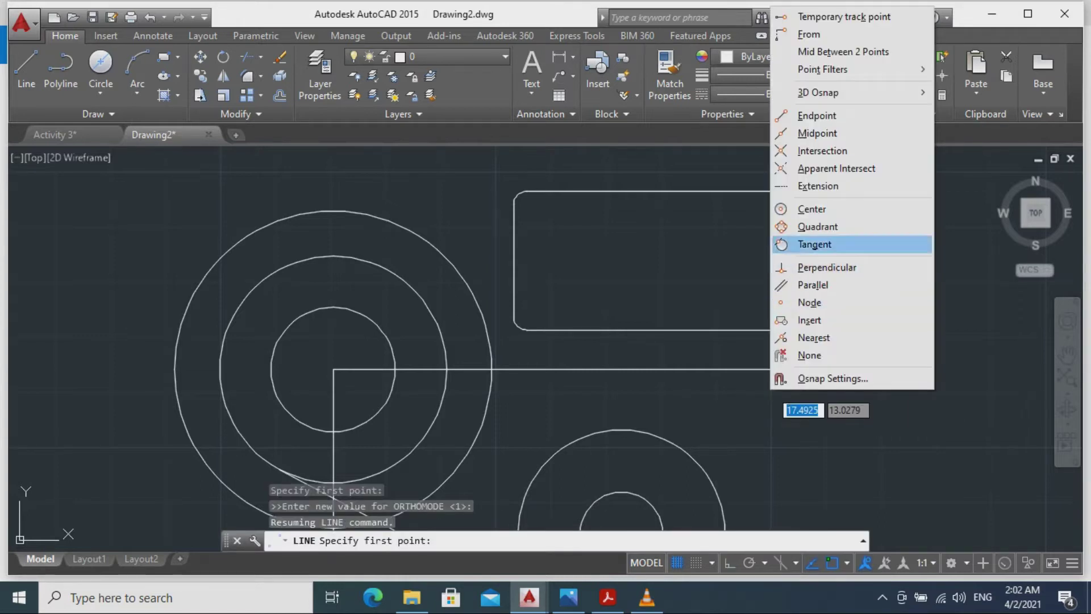
{"action": "left_click", "coordinate": [813, 244]}
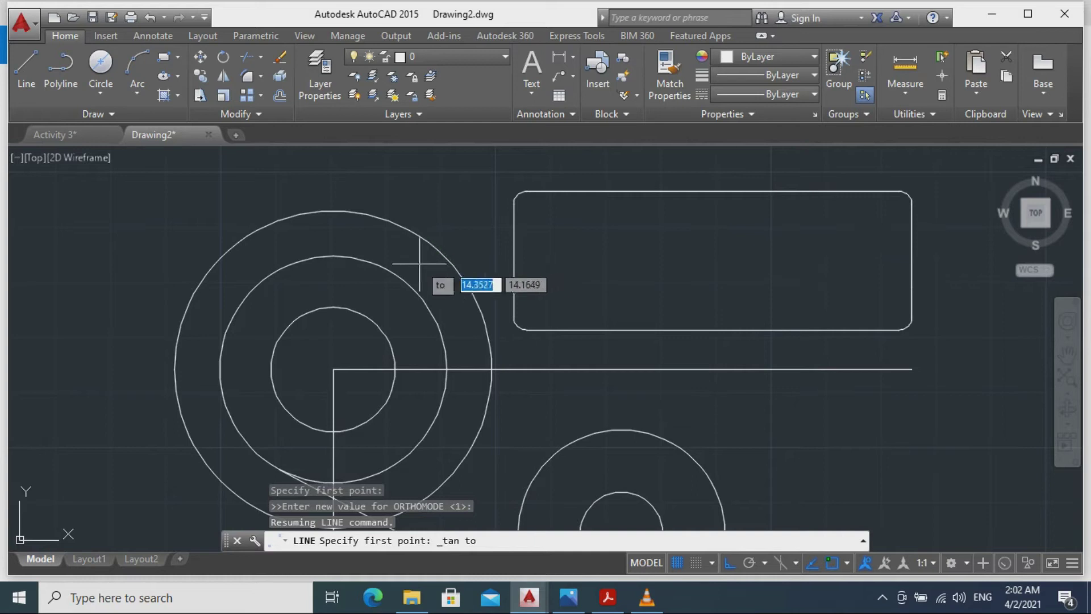
{"action": "left_click", "coordinate": [288, 263]}
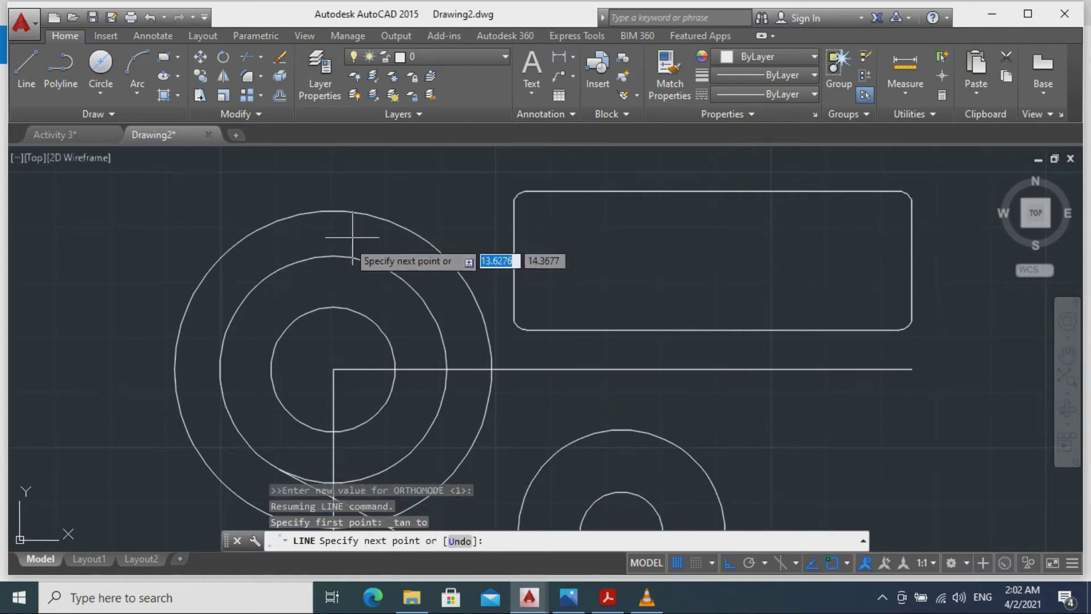
{"action": "scroll", "coordinate": [506, 234], "scroll_direction": "up", "scroll_amount": 5}
{"action": "middle_click_drag", "start_coordinate": [560, 227], "coordinate": [565, 374]}
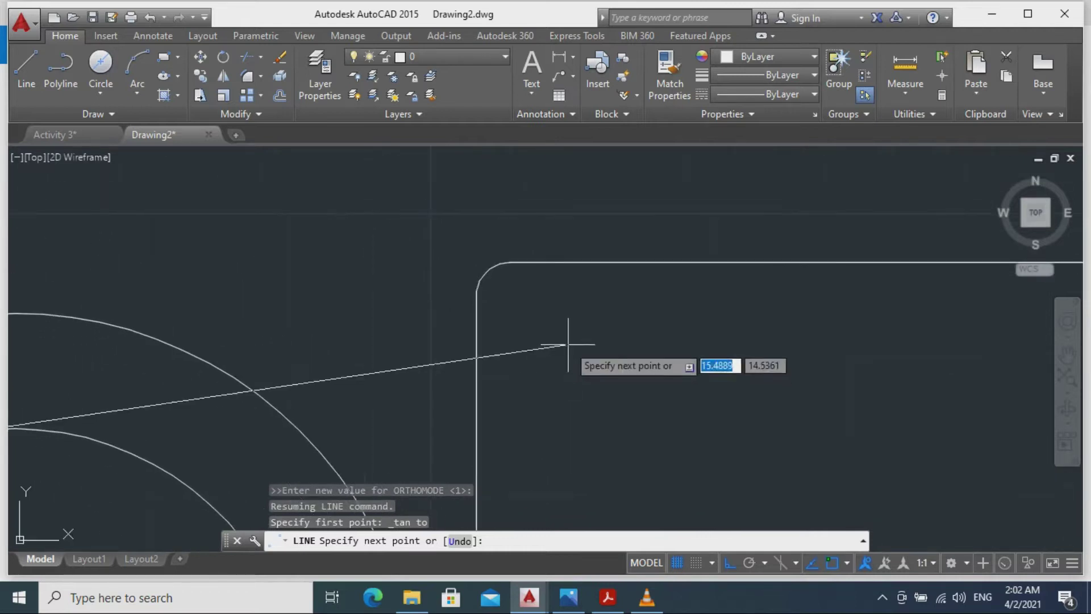
{"action": "left_click", "coordinate": [504, 261]}
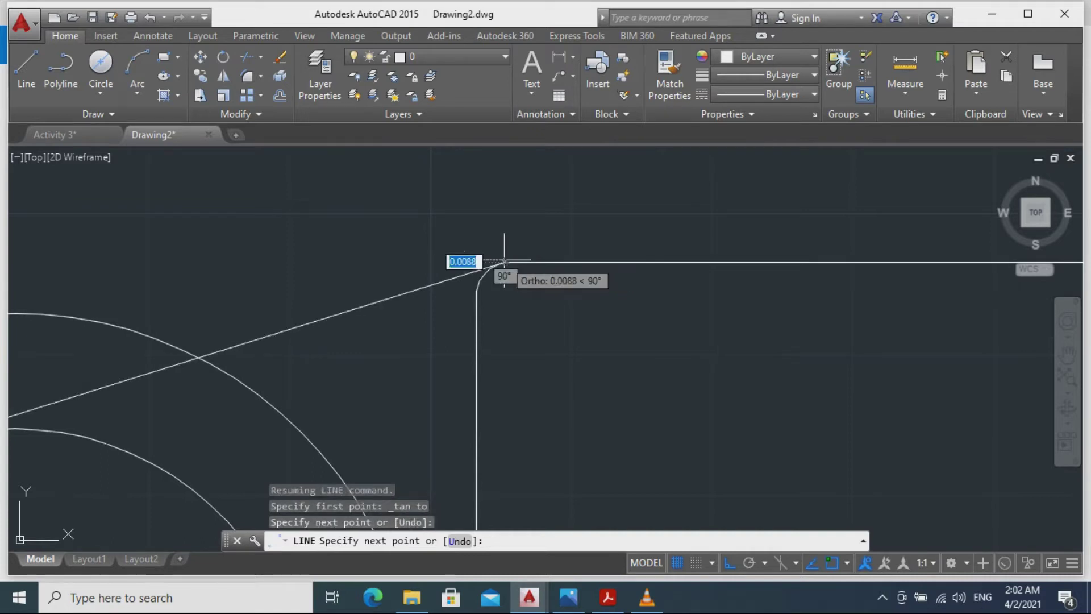
{"action": "key", "text": "Escape"}
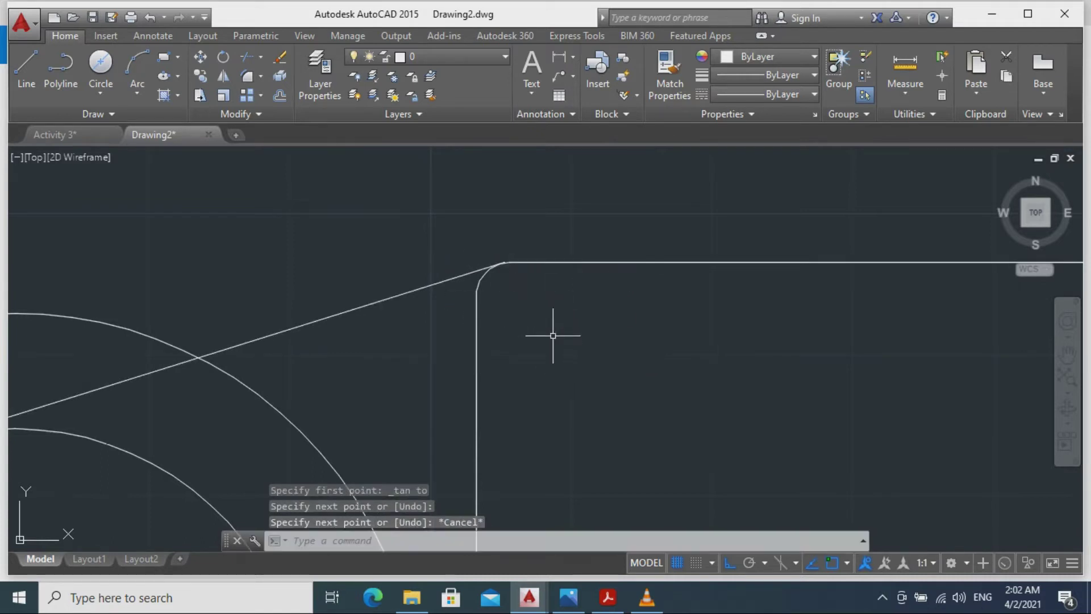
Make the dimension layer current.
{"action": "scroll", "coordinate": [549, 330], "scroll_direction": "down", "scroll_amount": 5}
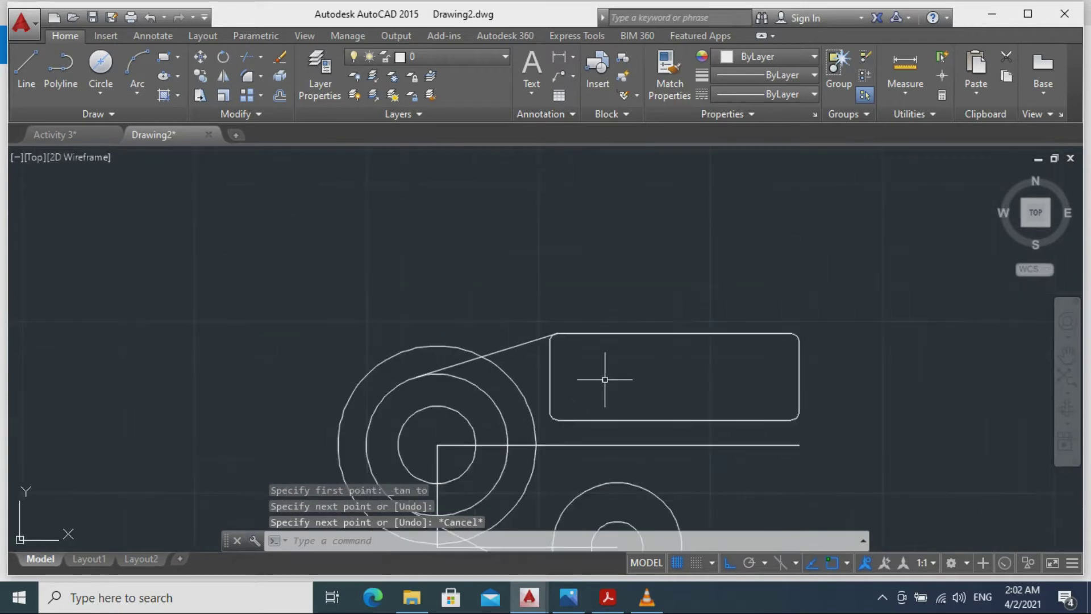
{"action": "mouse_move", "coordinate": [804, 407]}
{"action": "middle_mouse_down"}
{"action": "mouse_move", "coordinate": [765, 453]}
{"action": "mouse_move", "coordinate": [754, 436]}
{"action": "middle_mouse_up"}
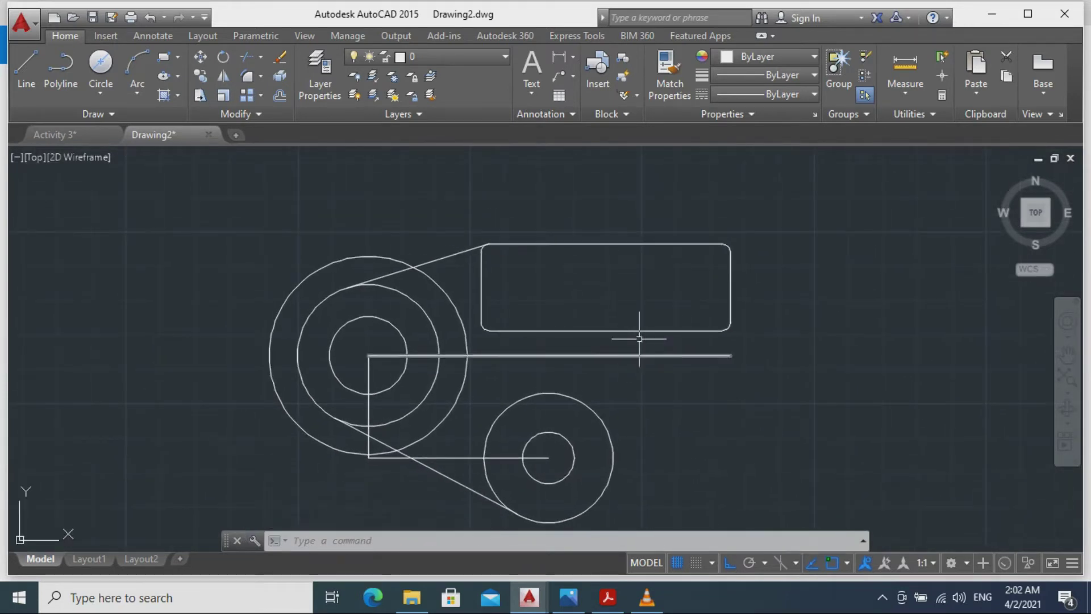
{"action": "scroll", "coordinate": [760, 272], "scroll_direction": "up", "scroll_amount": 2}
{"action": "scroll", "coordinate": [767, 278], "scroll_direction": "down", "scroll_amount": 2}
{"action": "middle_click_drag", "start_coordinate": [777, 287], "coordinate": [767, 364]}
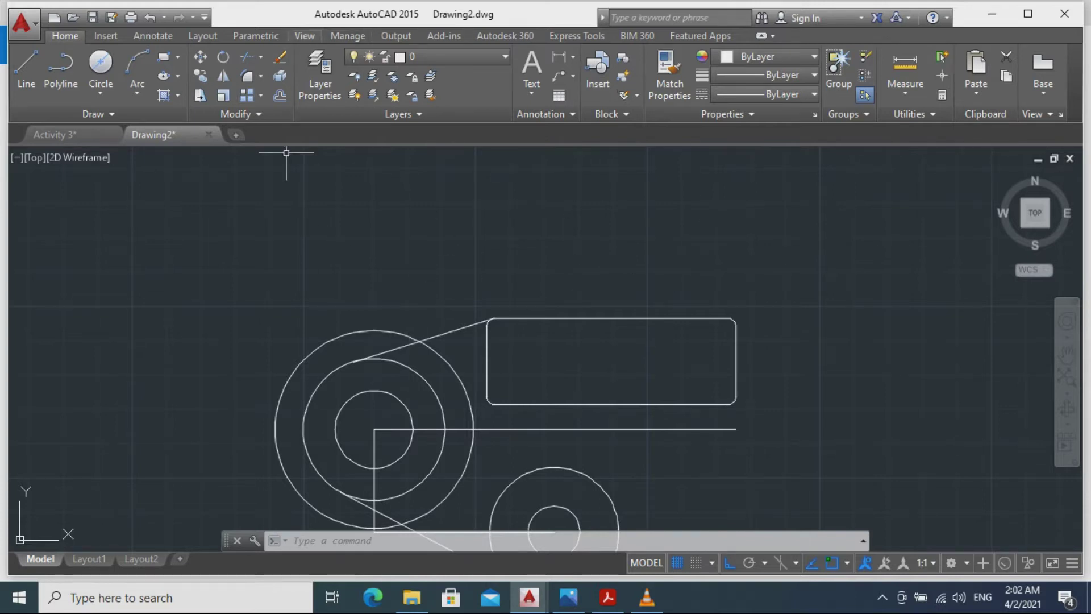
{"action": "left_click", "coordinate": [443, 56]}
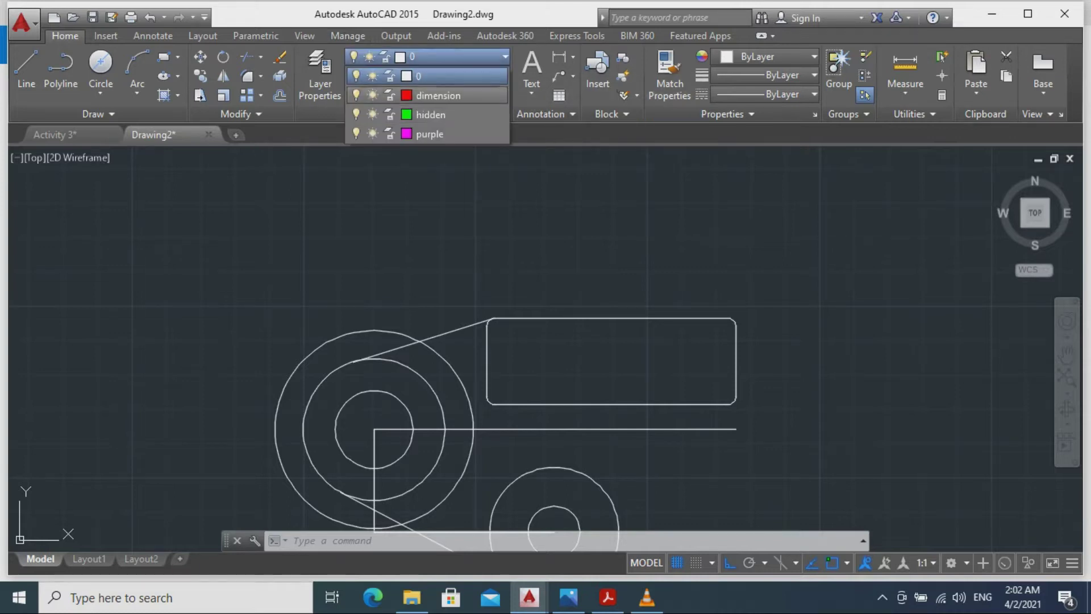
{"action": "left_click", "coordinate": [438, 96]}
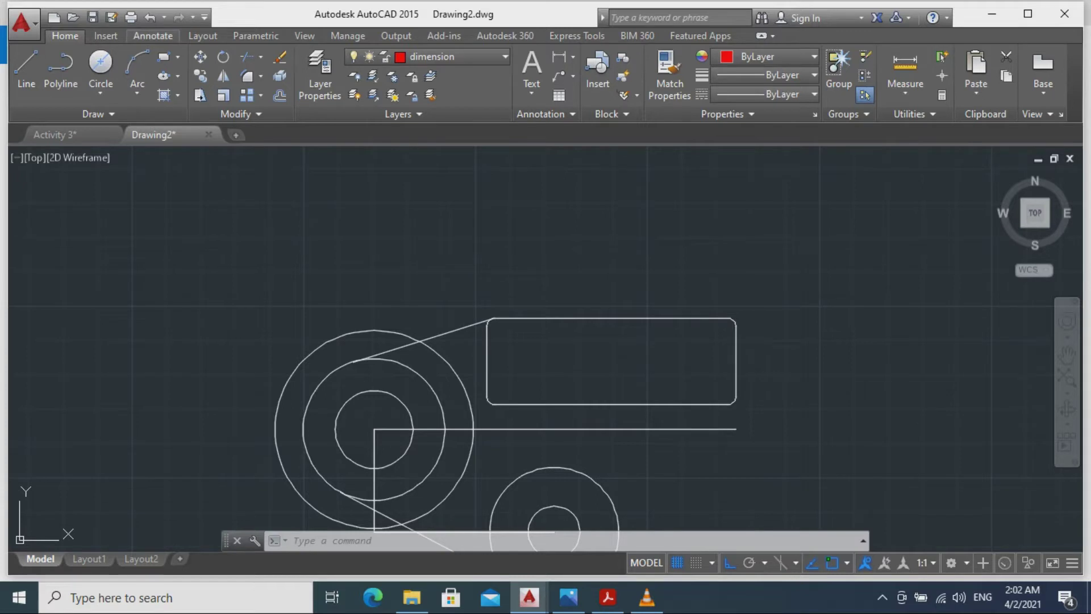
{"action": "left_click", "coordinate": [152, 35]}
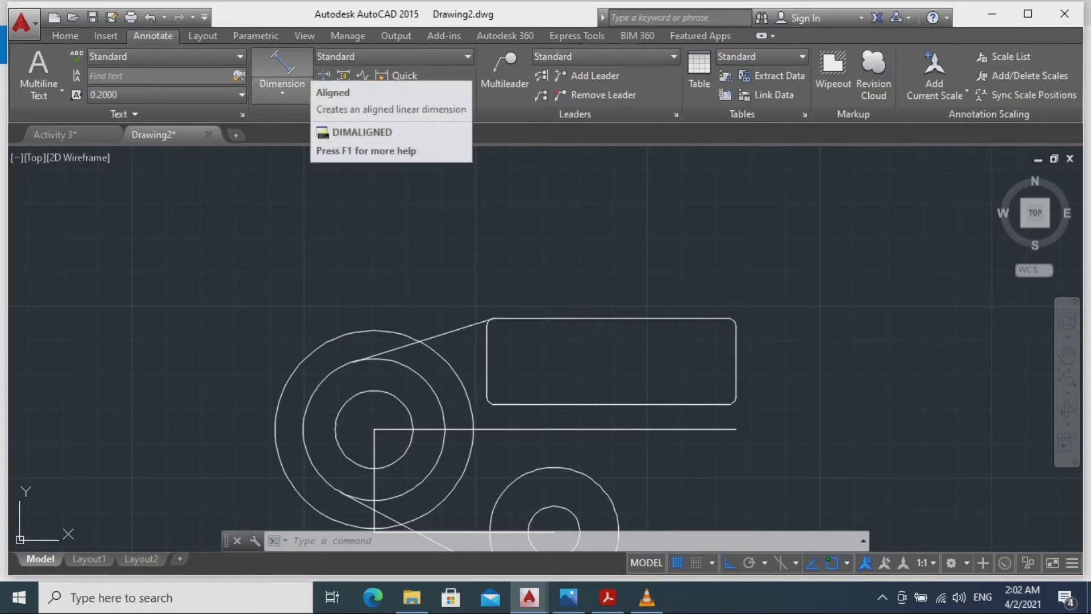
{"action": "left_click", "coordinate": [282, 89]}
{"action": "left_click", "coordinate": [293, 121]}
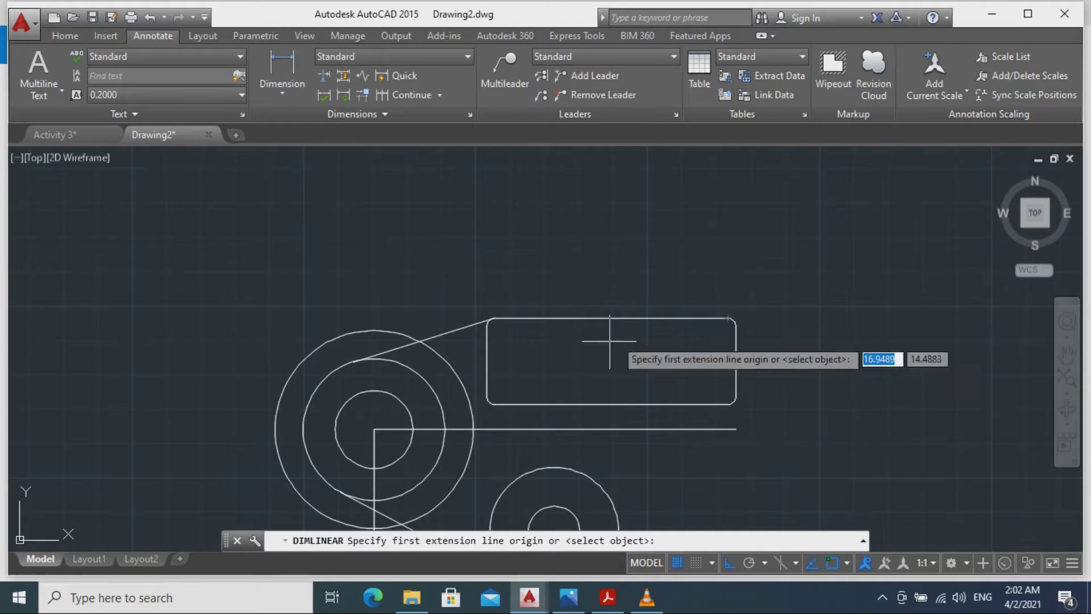
{"action": "left_click", "coordinate": [375, 429]}
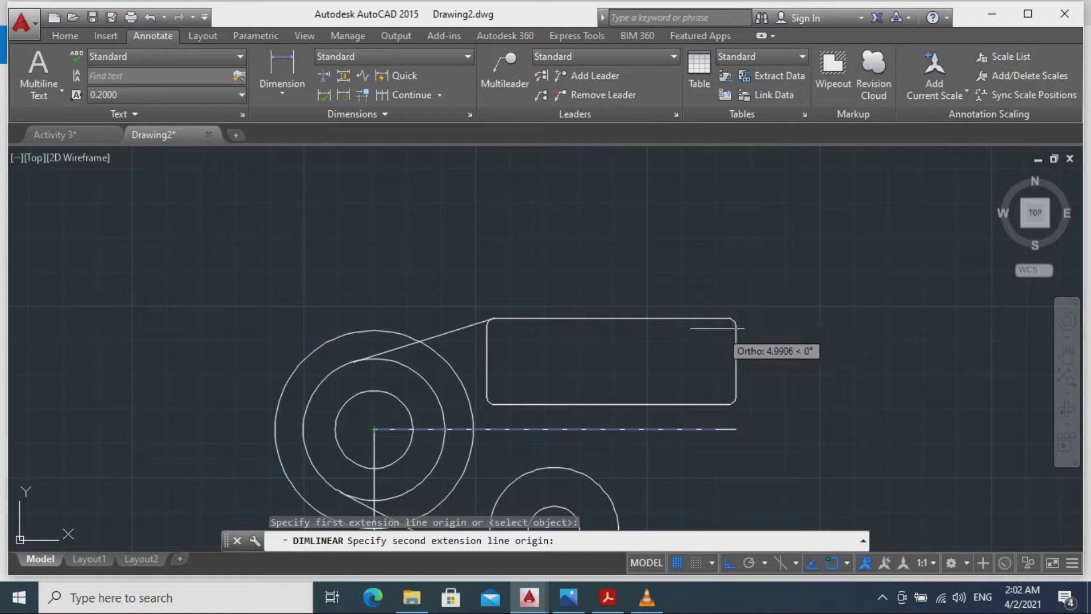
{"action": "key", "text": "F8"}
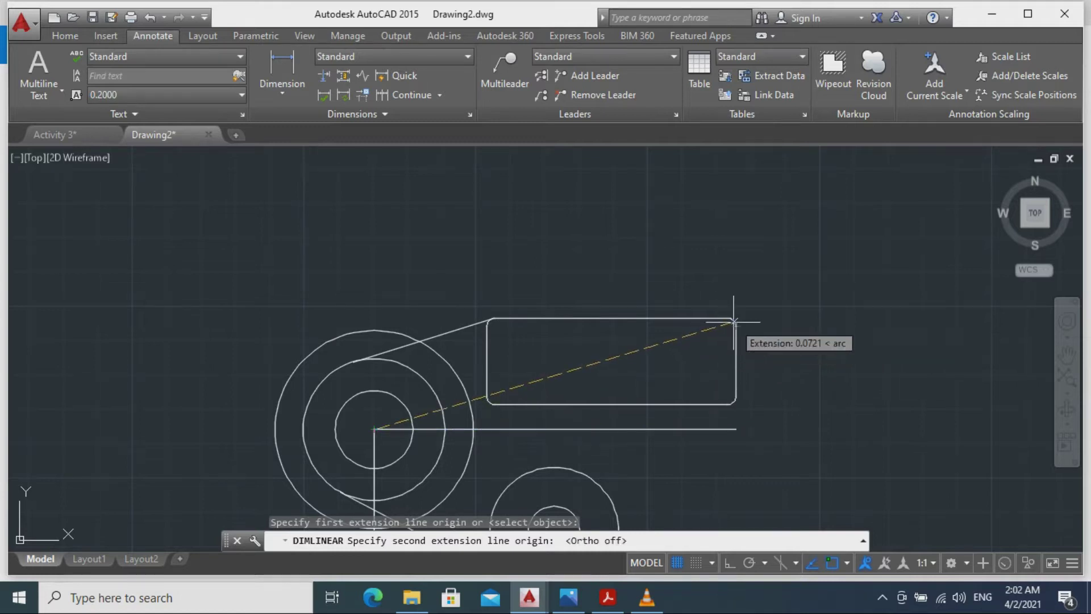
{"action": "left_click", "coordinate": [734, 322]}
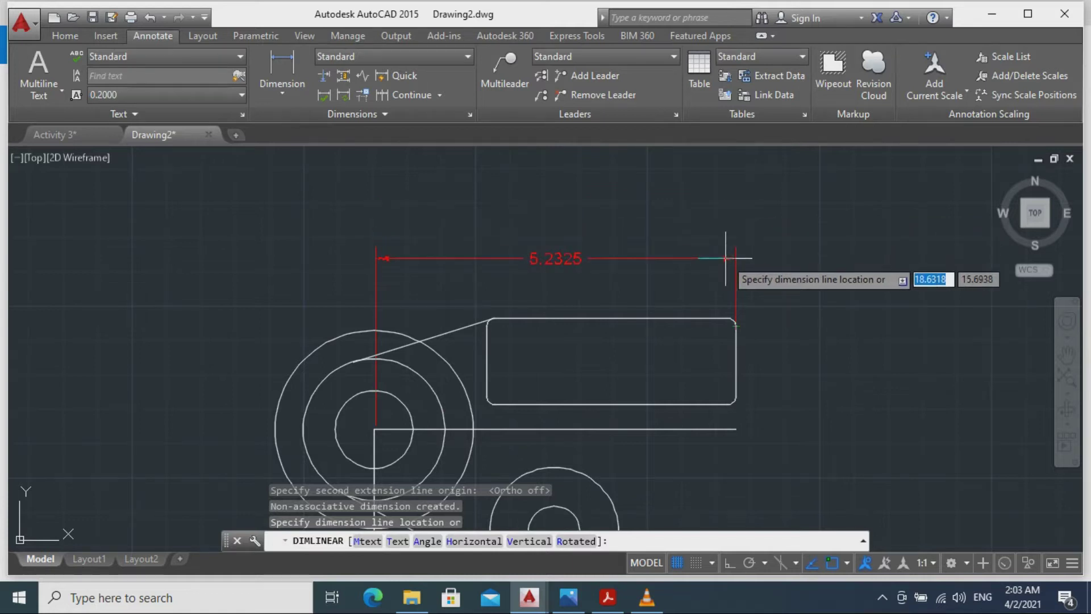
{"action": "key", "text": "Escape"}
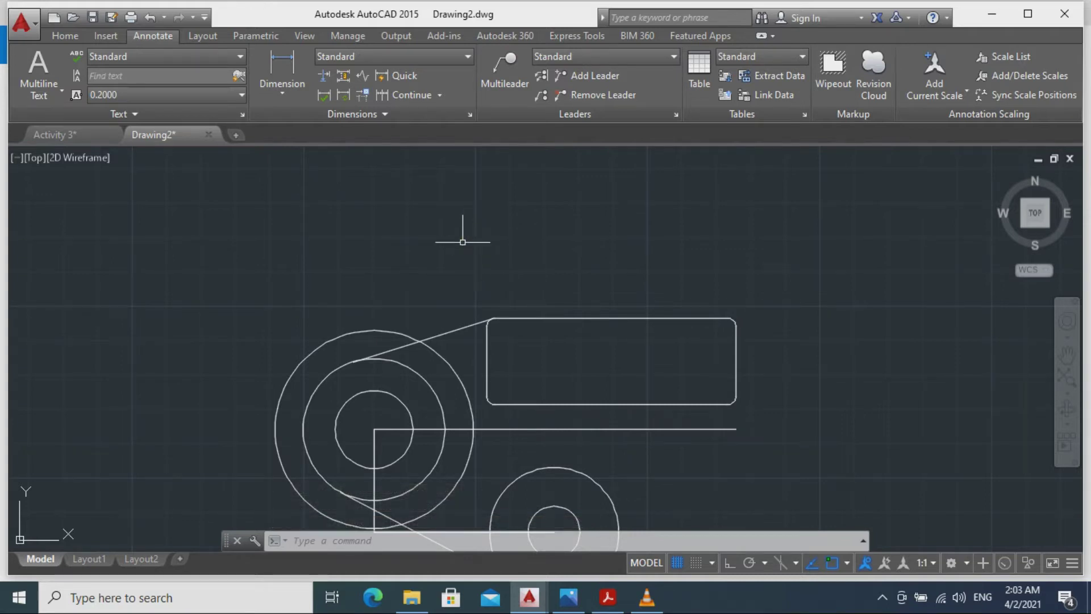
Modify the Standard dimension style so its dimension text color is Green.
{"action": "type", "text": "dim"}
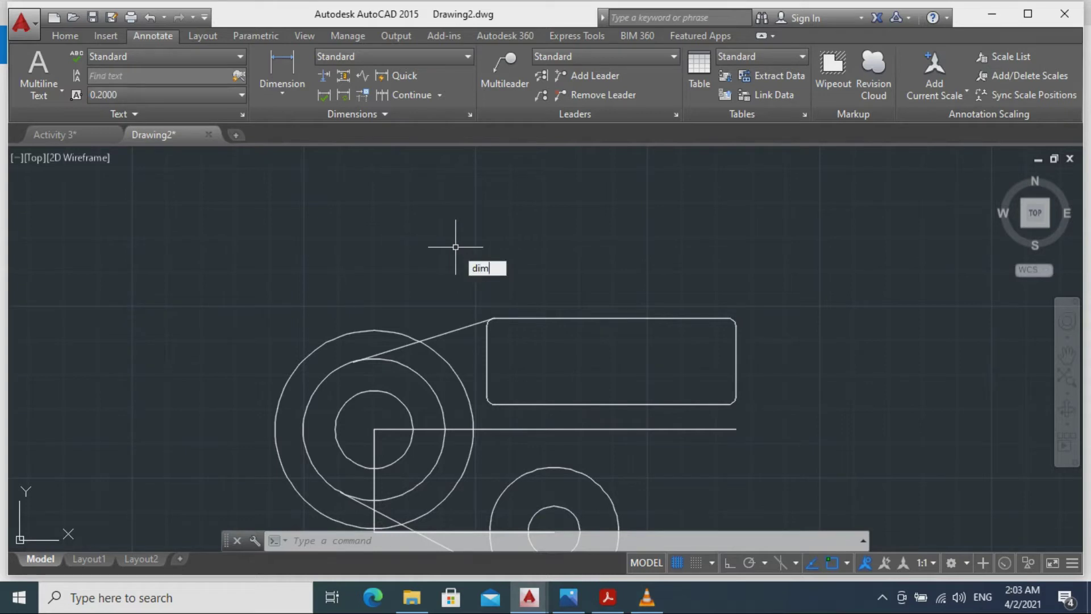
{"action": "key", "text": "Down"}
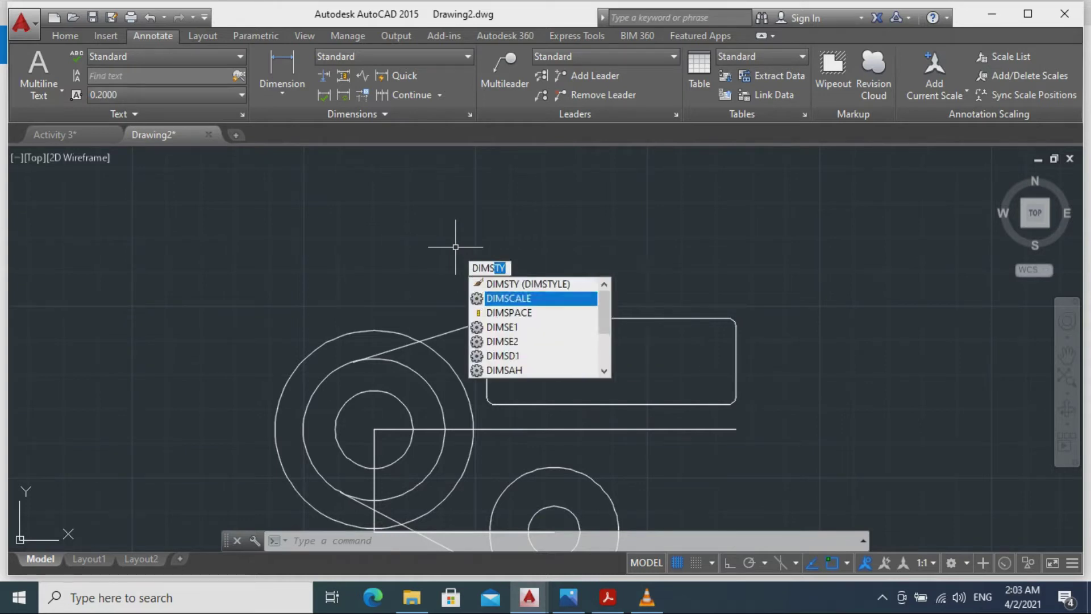
{"action": "key", "text": "Up"}
{"action": "key", "text": "Return"}
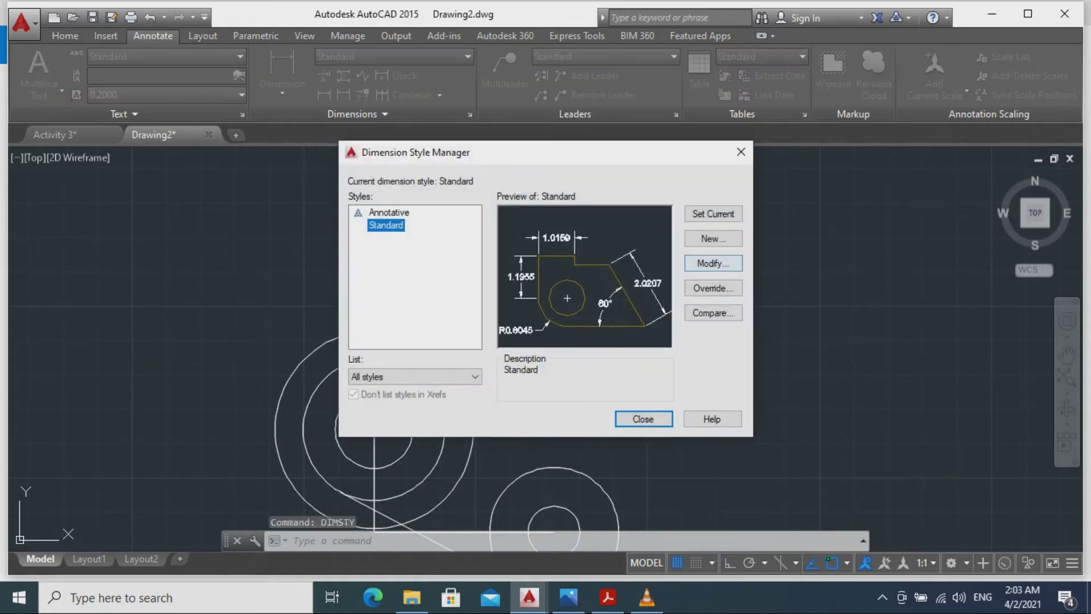
{"action": "left_click", "coordinate": [713, 263]}
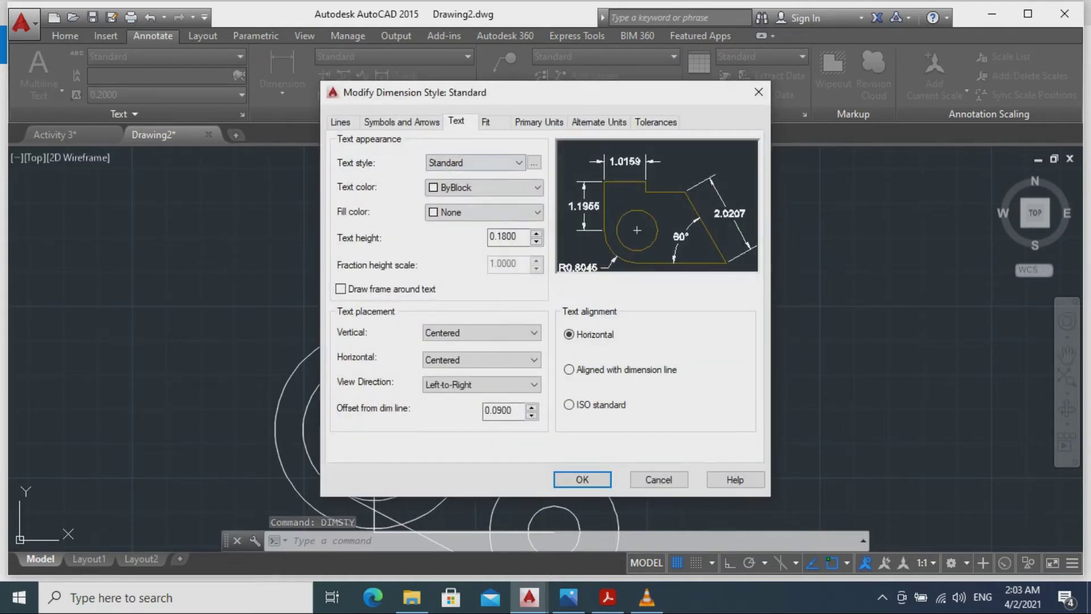
{"action": "left_click", "coordinate": [483, 187]}
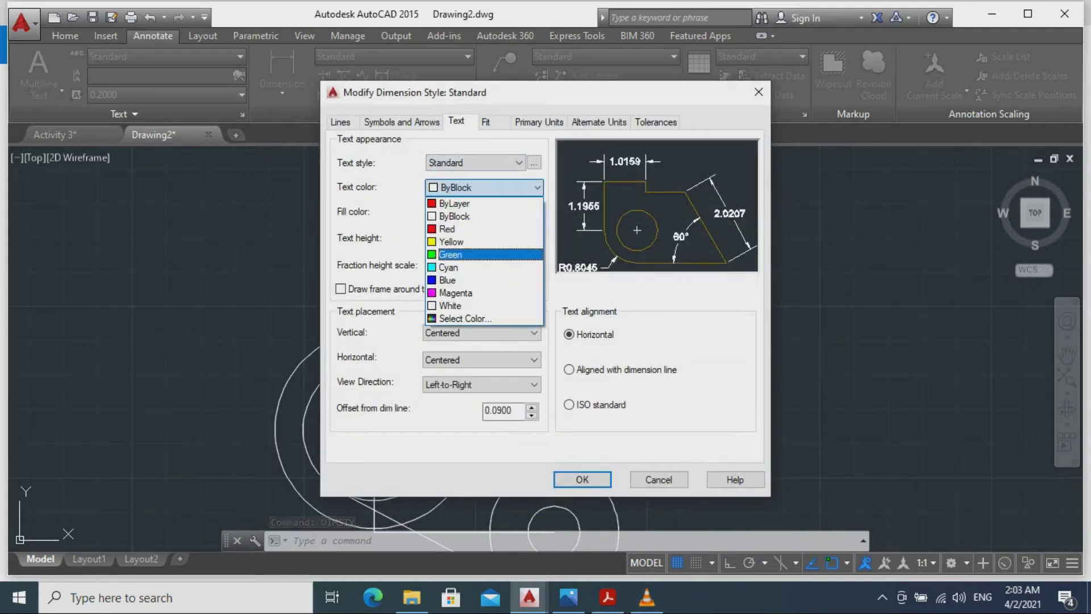
{"action": "left_click", "coordinate": [483, 254]}
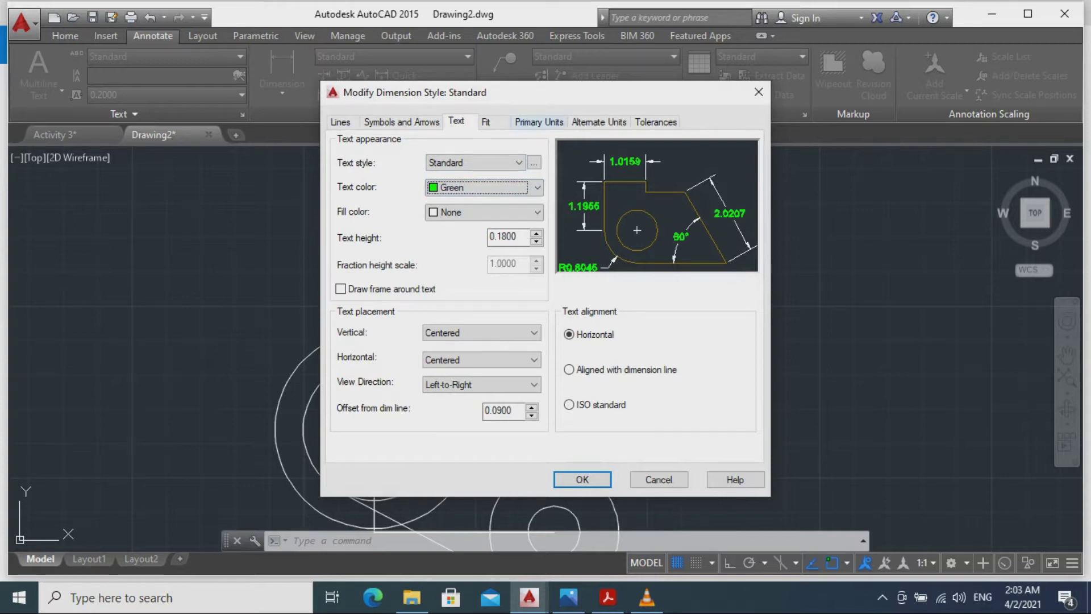
Set the Standard dimension style's linear precision to 0.00, apply the changes and close the style manager.
{"action": "left_click", "coordinate": [538, 122]}
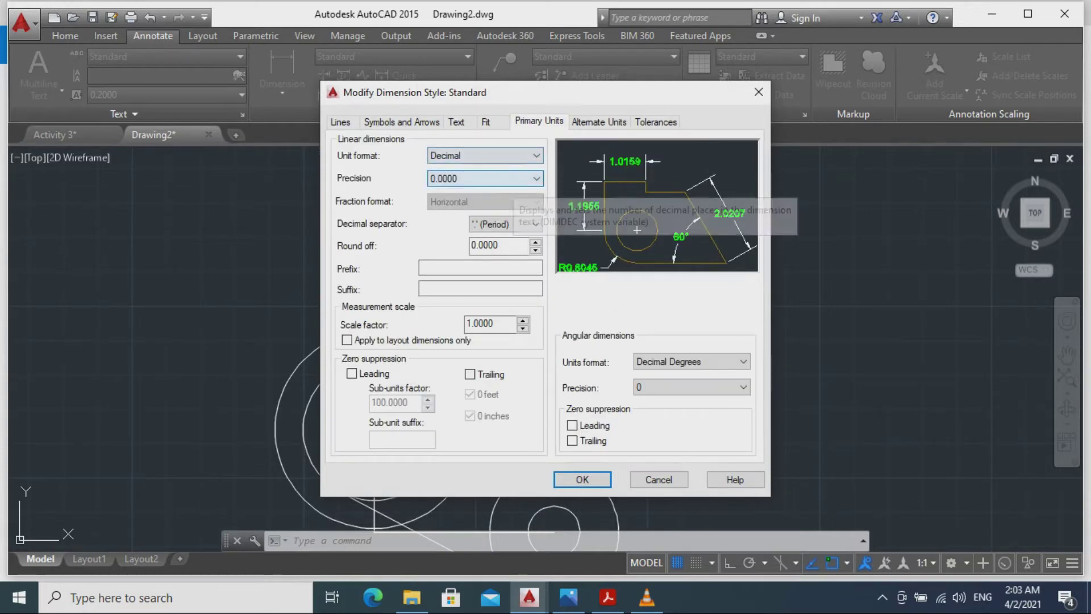
{"action": "left_click", "coordinate": [484, 178]}
{"action": "left_click", "coordinate": [438, 213]}
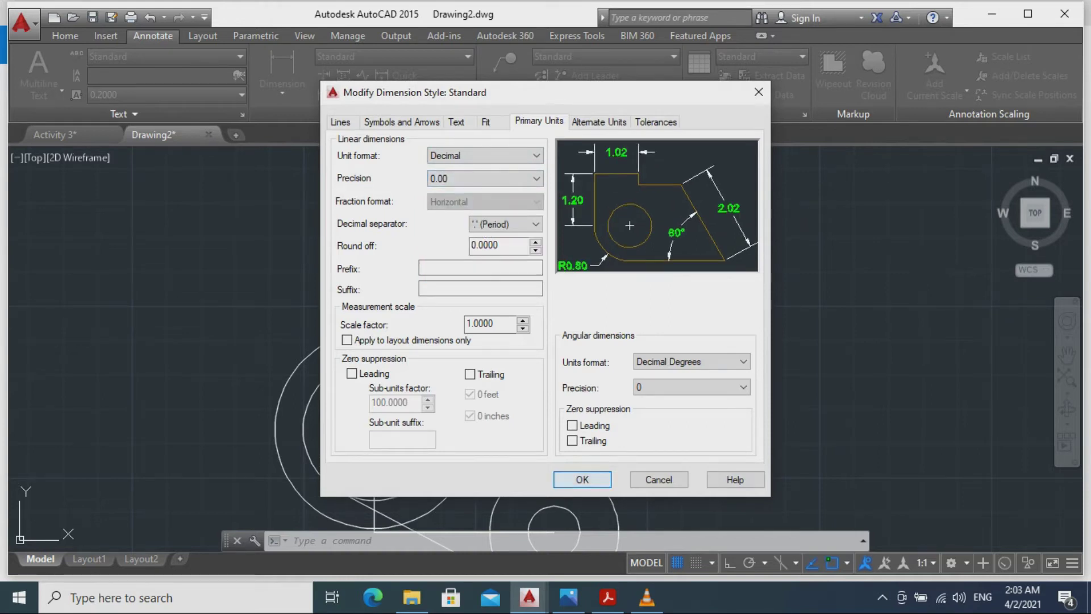
{"action": "left_click", "coordinate": [582, 479]}
{"action": "left_click", "coordinate": [639, 418]}
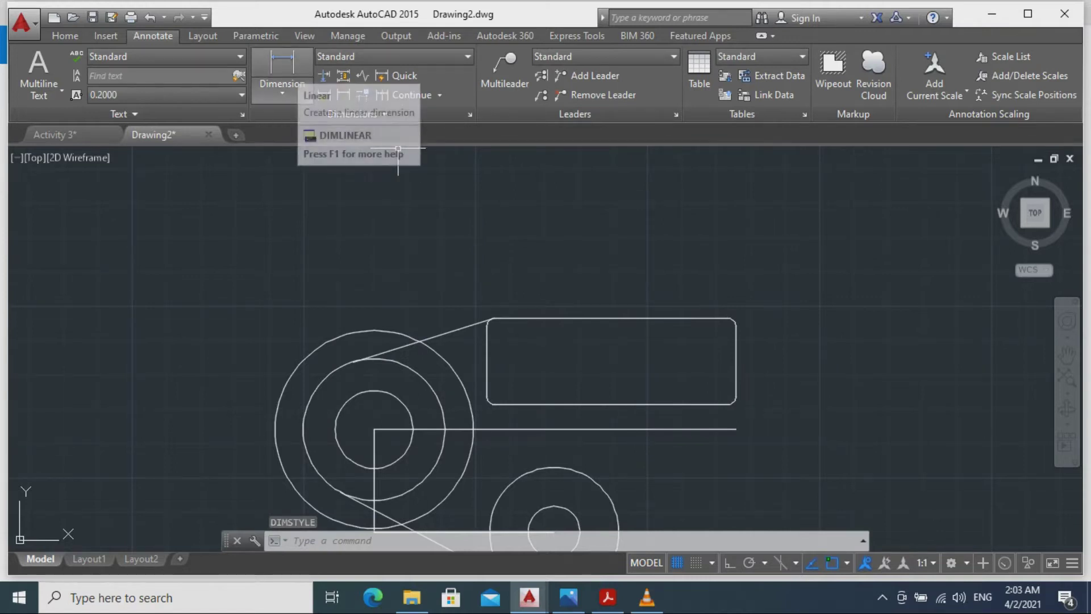
{"action": "left_click", "coordinate": [283, 67]}
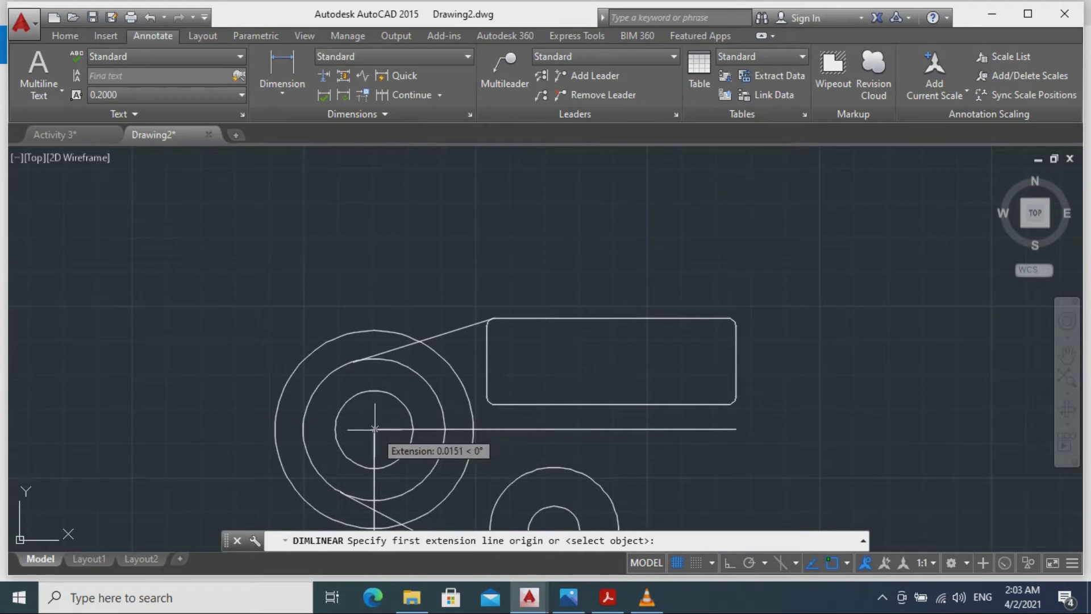
{"action": "left_click", "coordinate": [374, 429]}
{"action": "scroll", "coordinate": [729, 333], "scroll_direction": "up", "scroll_amount": 2}
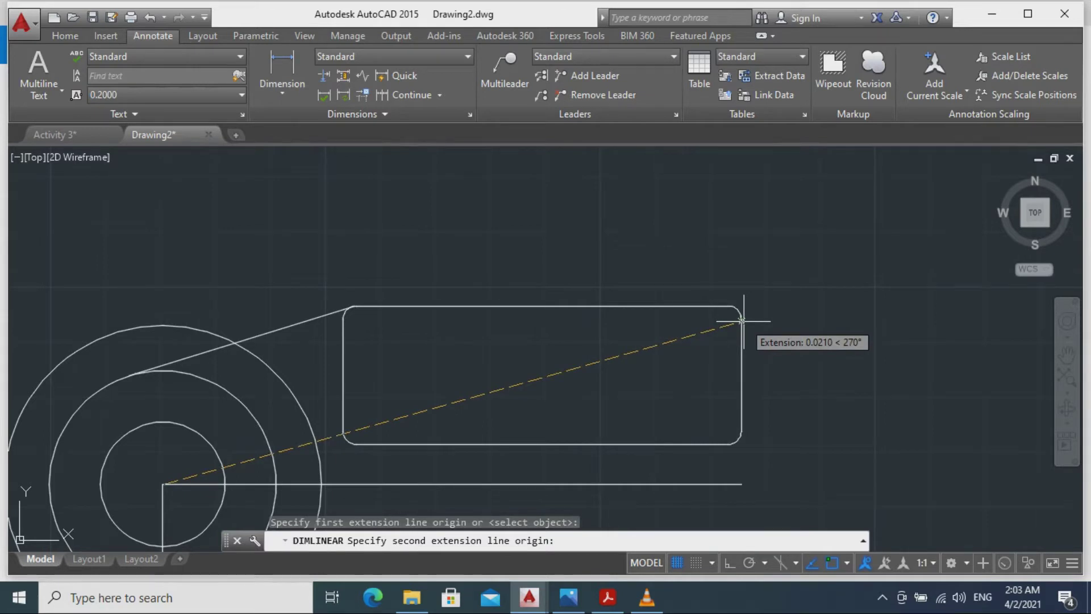
{"action": "left_click", "coordinate": [741, 321]}
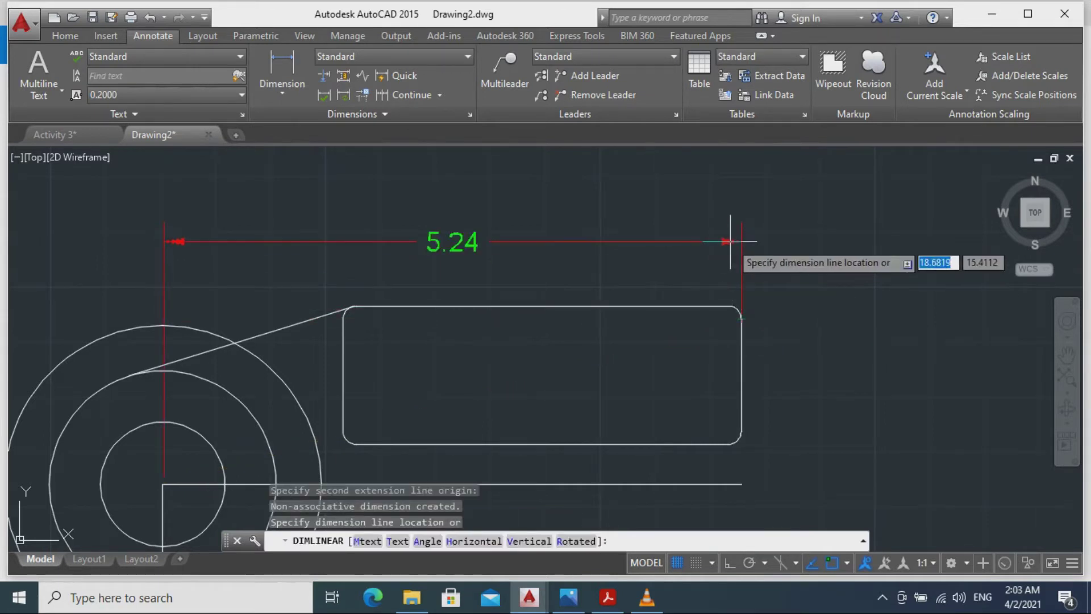
{"action": "key", "text": "Escape"}
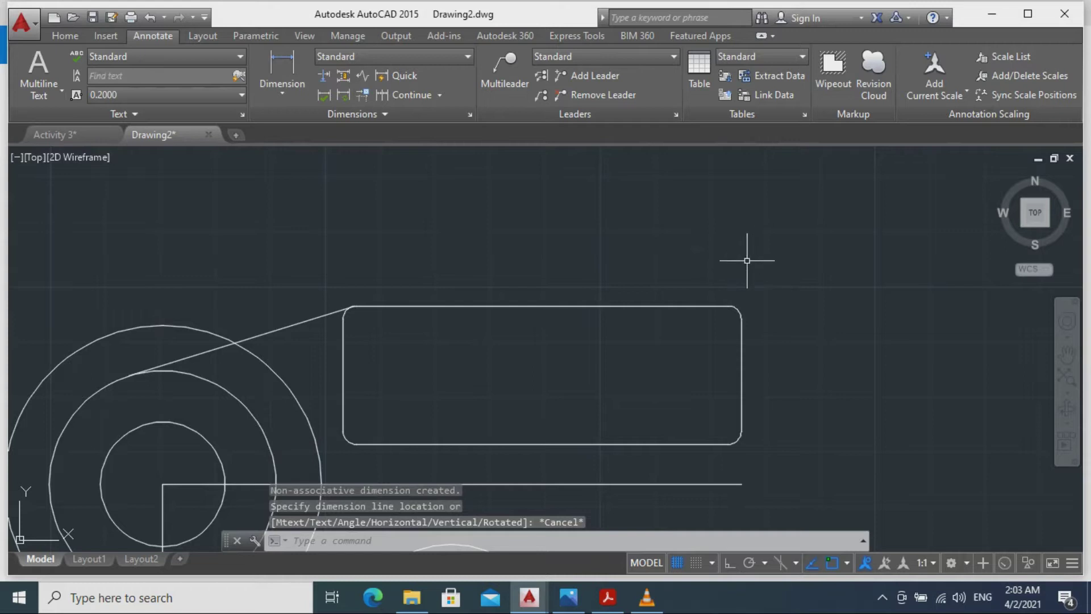
Enable the Endpoint, Midpoint, Center, Quadrant and Intersection object snaps in addition to Extension.
{"action": "type", "text": "osnap"}
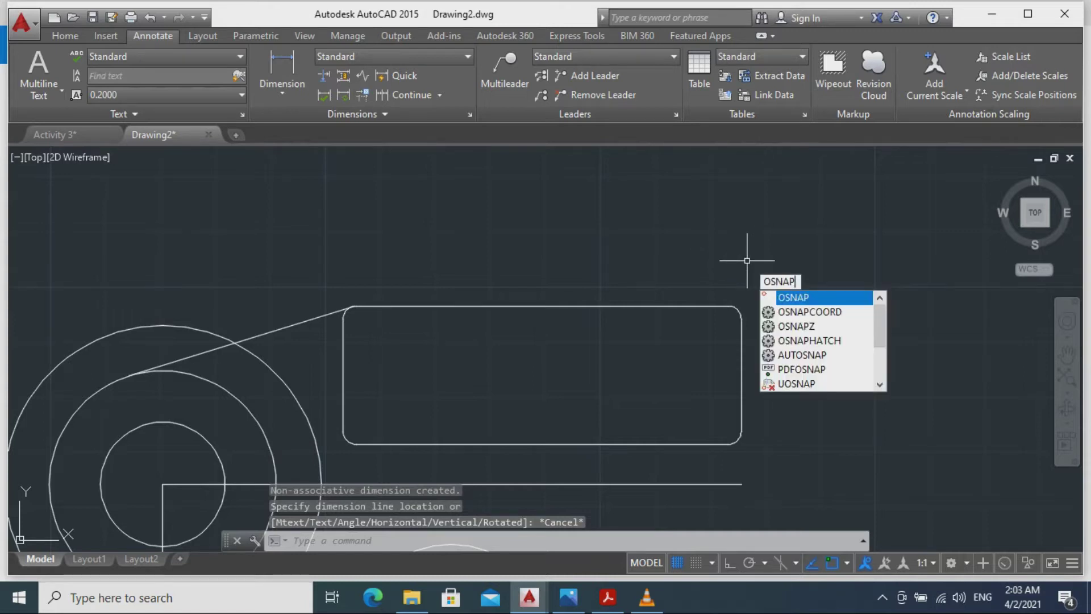
{"action": "key", "text": "Return"}
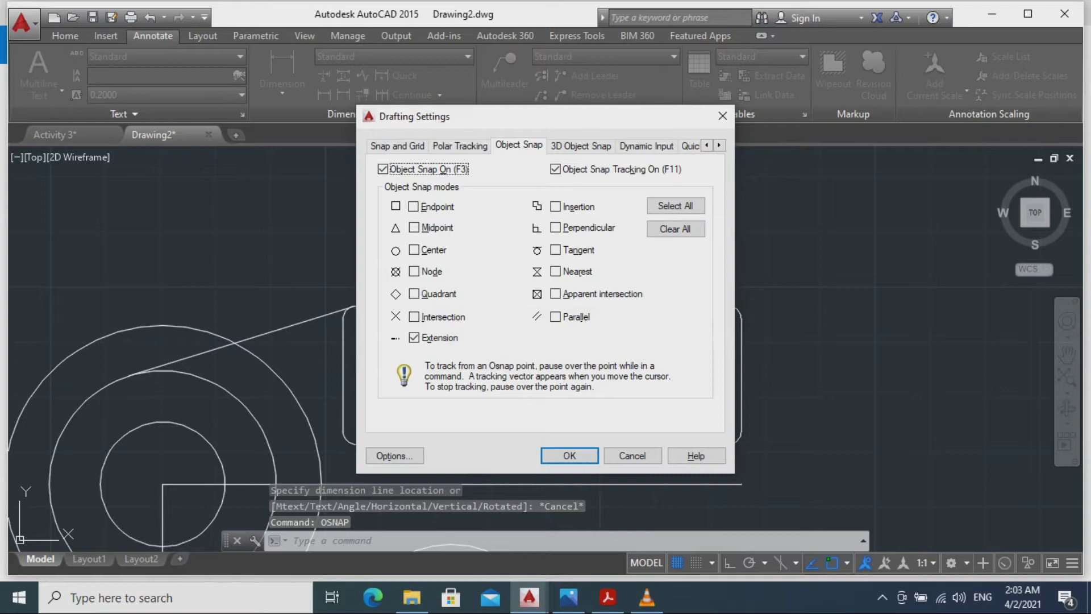
{"action": "left_click", "coordinate": [414, 206]}
{"action": "left_click", "coordinate": [413, 227]}
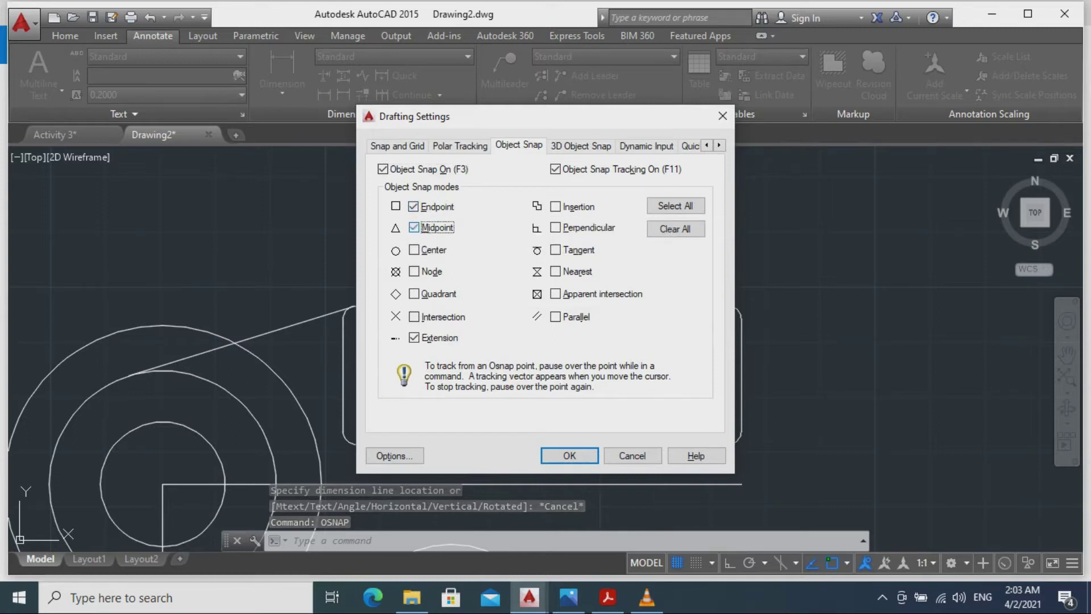
{"action": "left_click", "coordinate": [413, 249]}
{"action": "left_click", "coordinate": [414, 317]}
{"action": "left_click", "coordinate": [569, 455]}
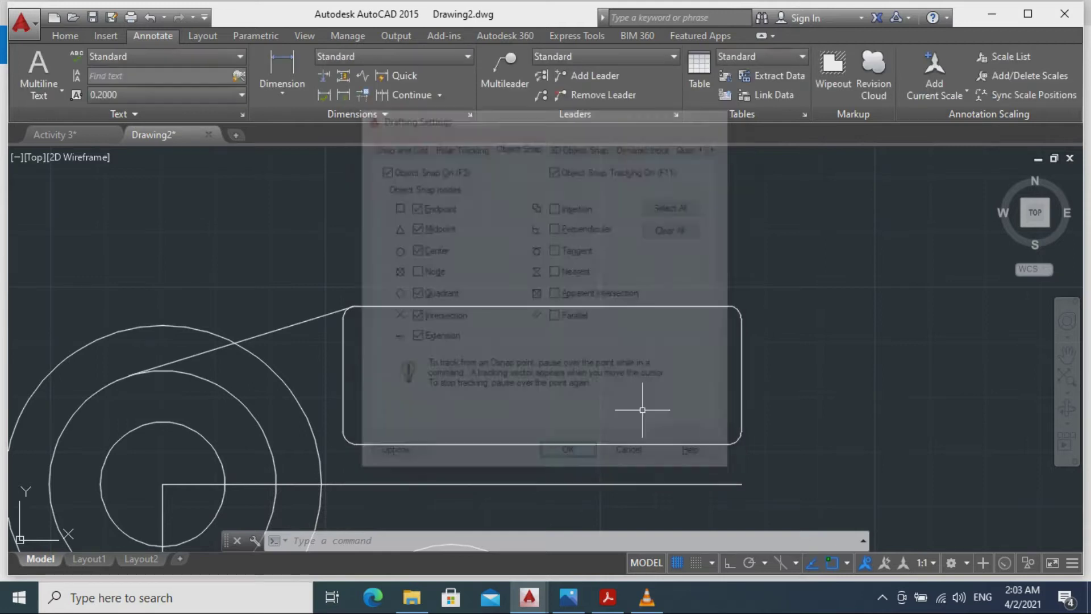
Add a horizontal linear dimension from the concentric circles' center to the upper end of the rectangle's right edge, well above the rectangle.
{"action": "mouse_move", "coordinate": [828, 377]}
{"action": "middle_mouse_down"}
{"action": "mouse_move", "coordinate": [832, 272]}
{"action": "mouse_move", "coordinate": [882, 287]}
{"action": "middle_mouse_up"}
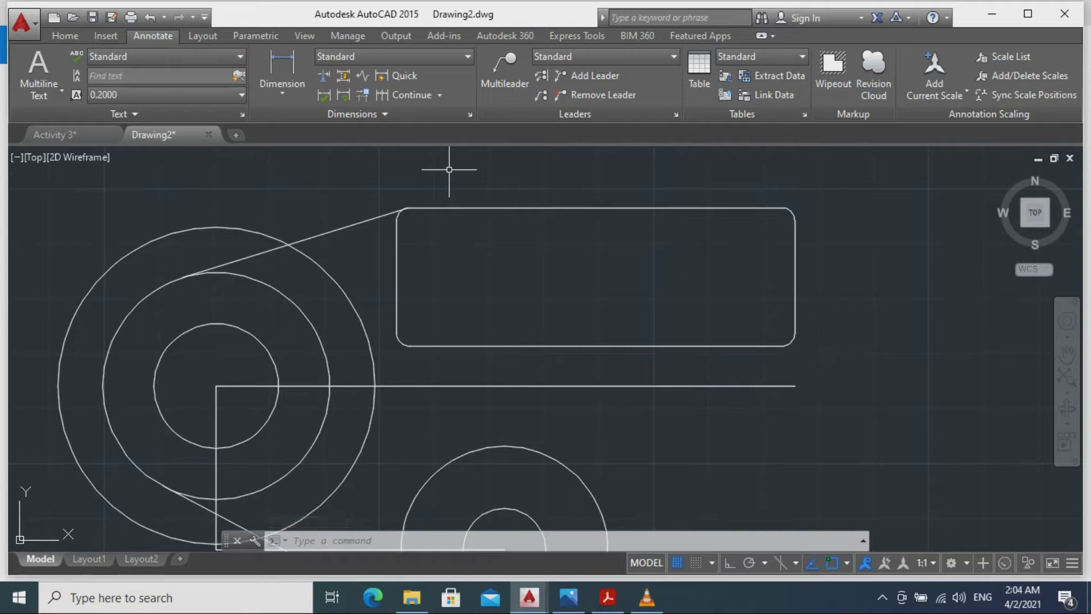
{"action": "left_click", "coordinate": [282, 74]}
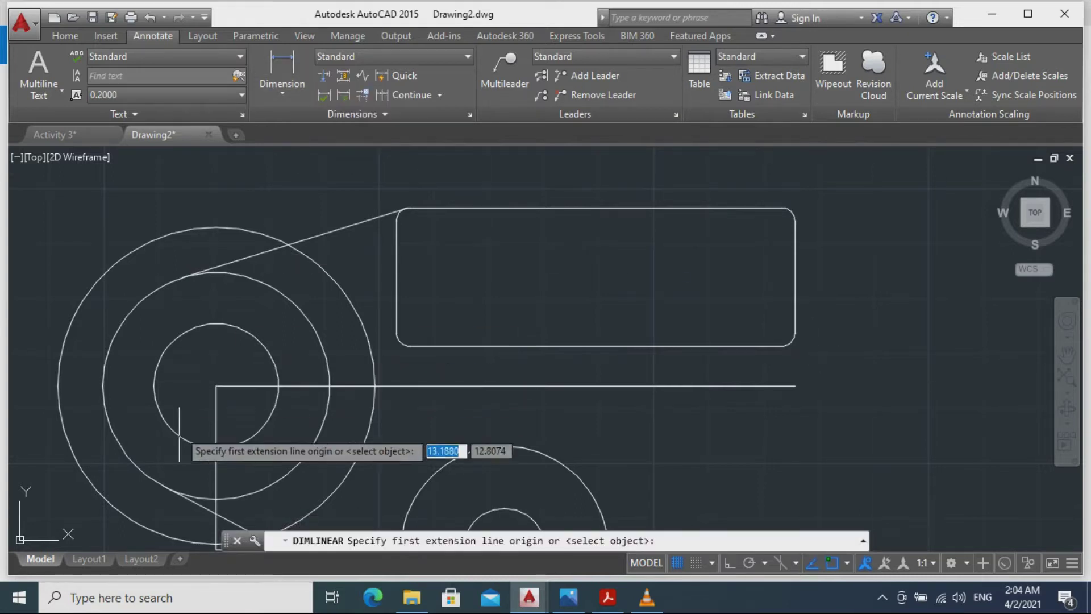
{"action": "left_click", "coordinate": [216, 386]}
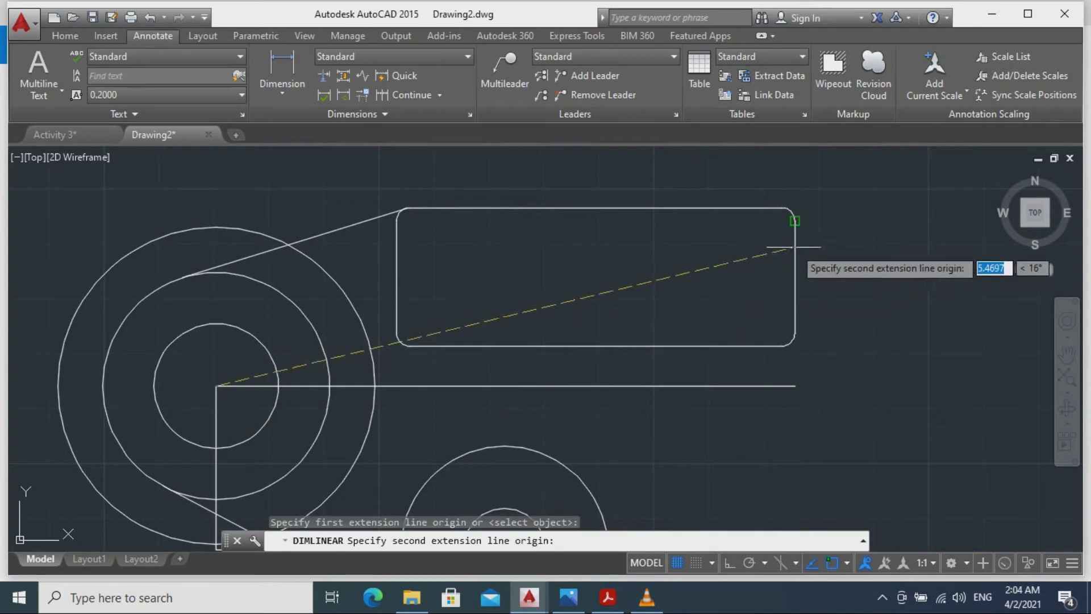
{"action": "left_click", "coordinate": [794, 221]}
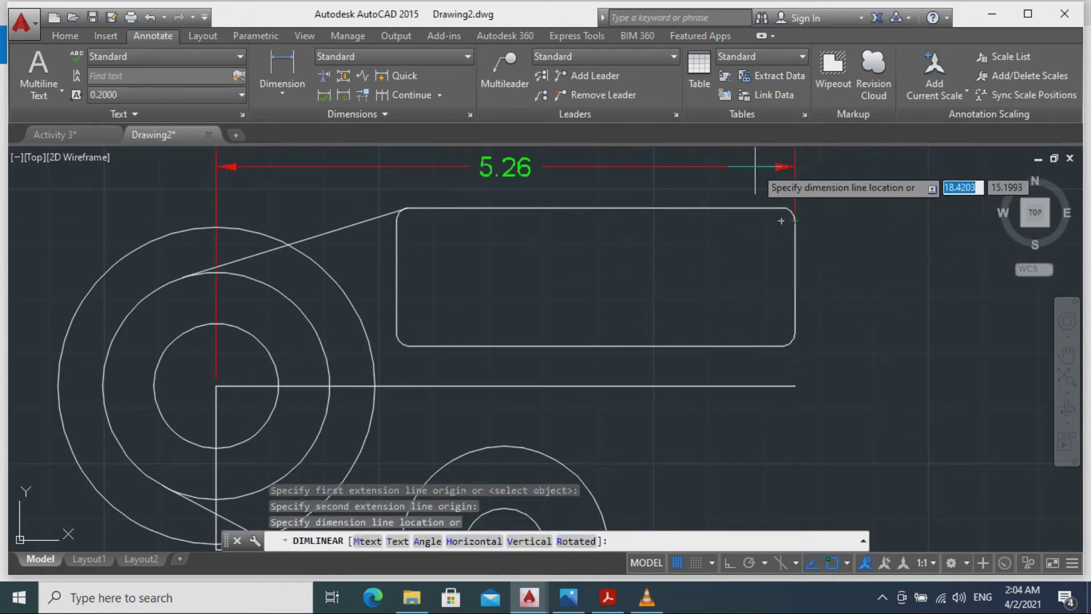
{"action": "middle_click_drag", "start_coordinate": [745, 210], "coordinate": [766, 300]}
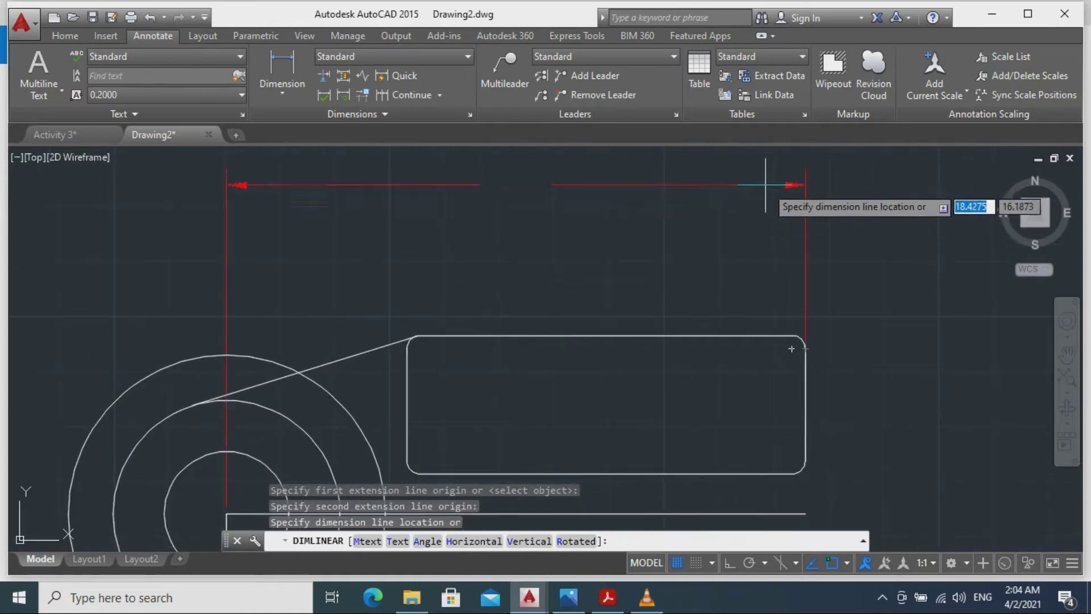
{"action": "left_click", "coordinate": [766, 170]}
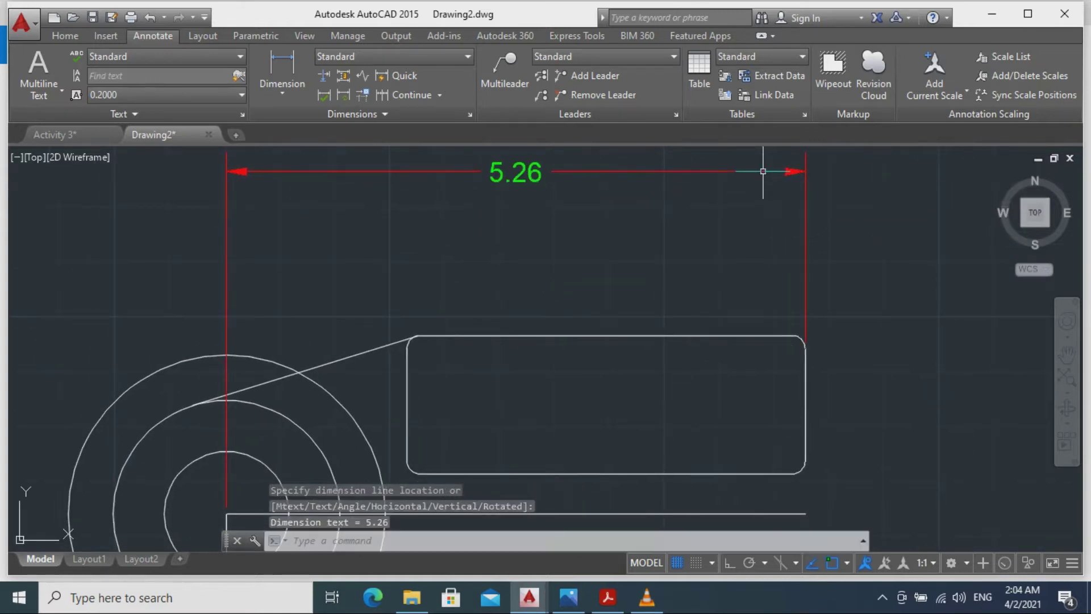
Add a linear dimension just above the rectangle from the upper end of its right edge to a point 0.76 to the left.
{"action": "mouse_move", "coordinate": [739, 288]}
{"action": "middle_mouse_down"}
{"action": "mouse_move", "coordinate": [760, 248]}
{"action": "mouse_move", "coordinate": [673, 366]}
{"action": "middle_mouse_up"}
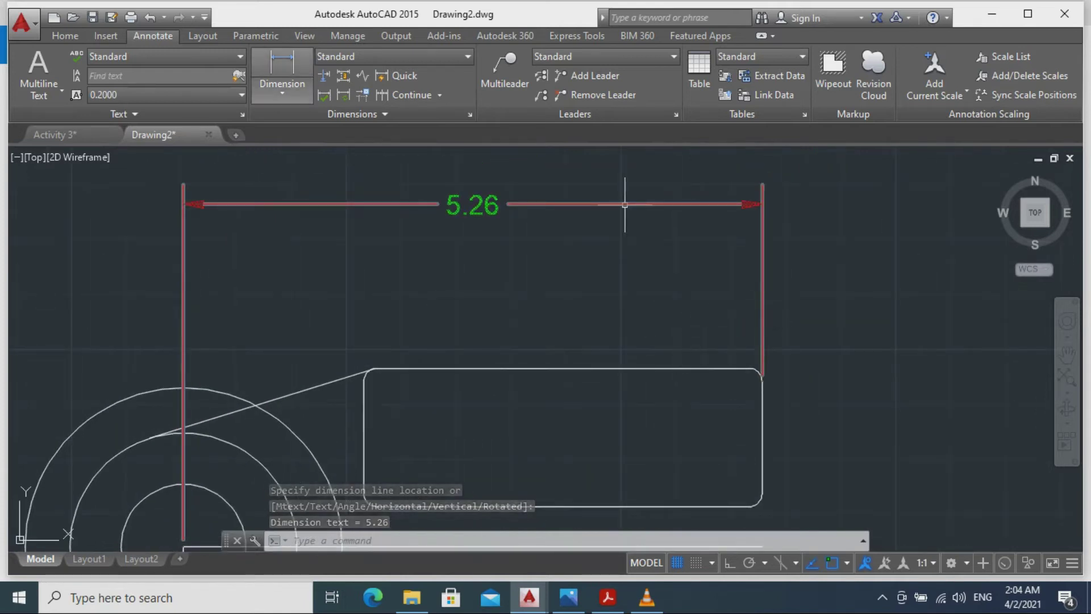
{"action": "key", "text": "Return"}
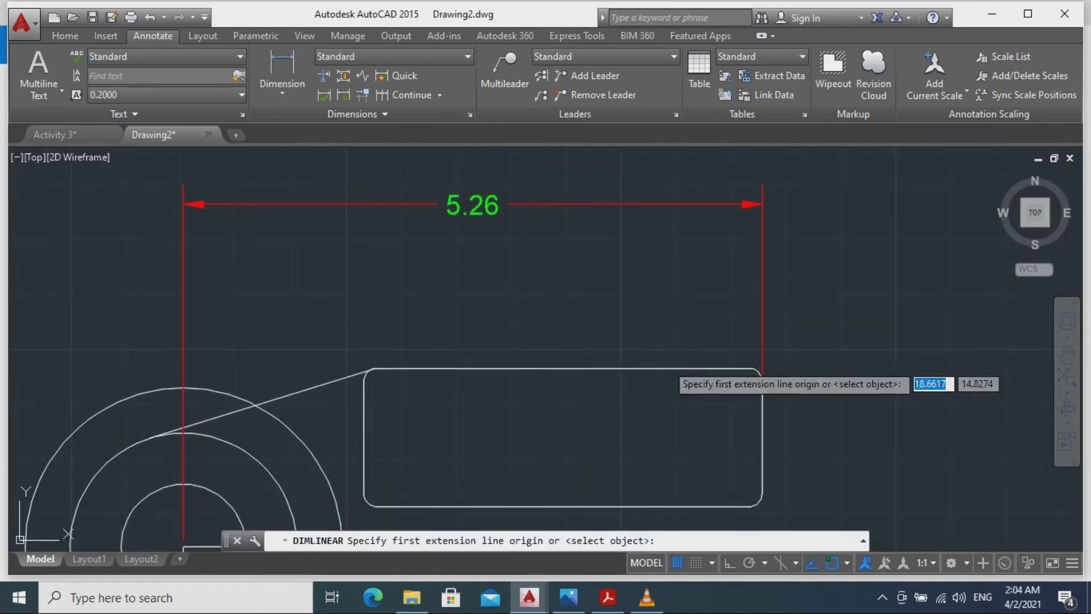
{"action": "left_click", "coordinate": [762, 381]}
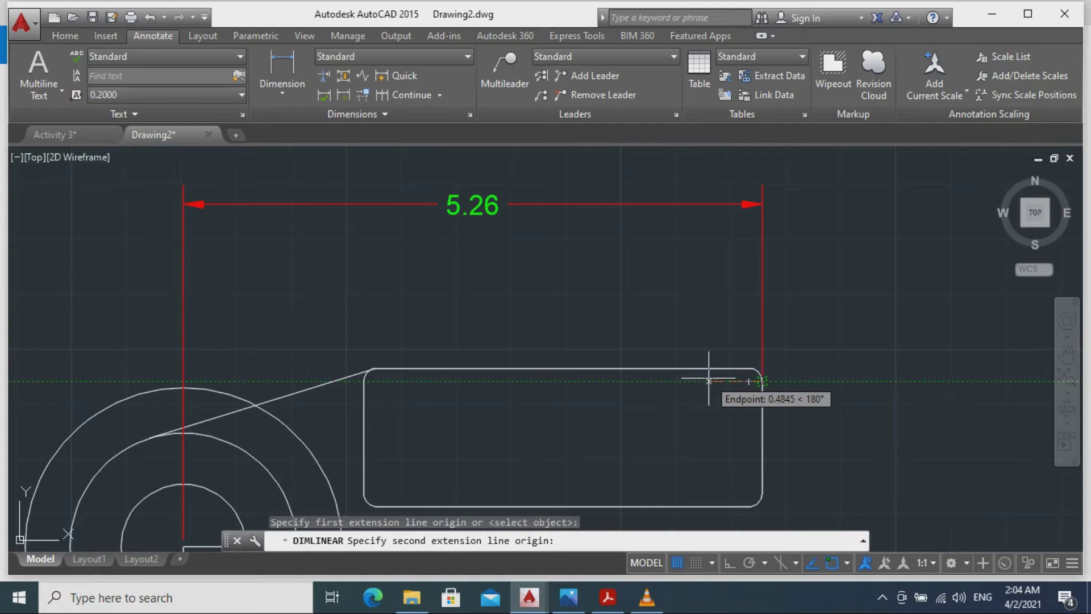
{"action": "type", "text": "0.7"}
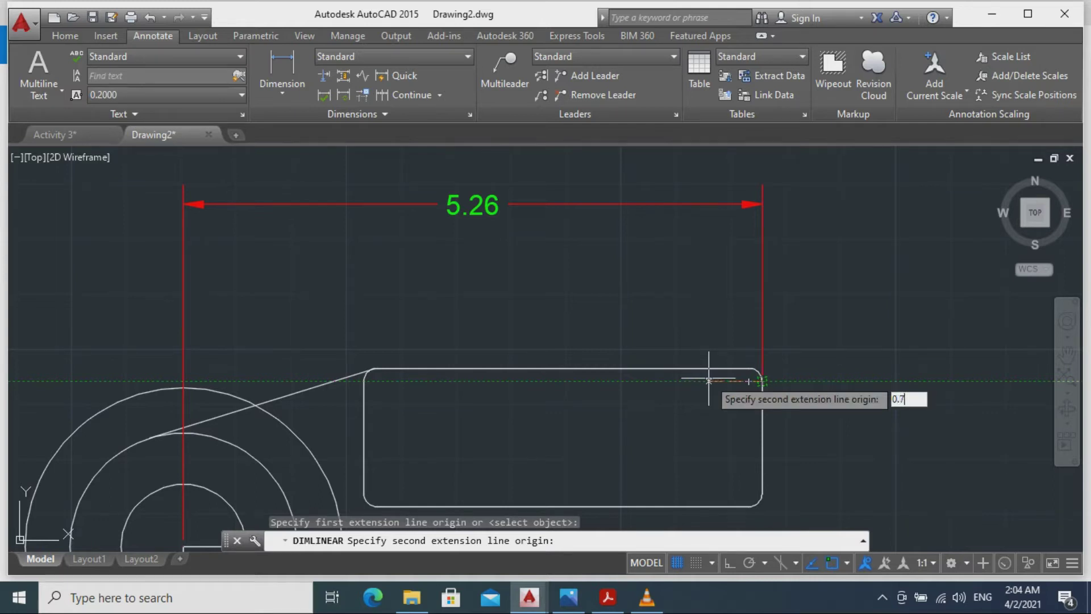
{"action": "key", "text": "Return"}
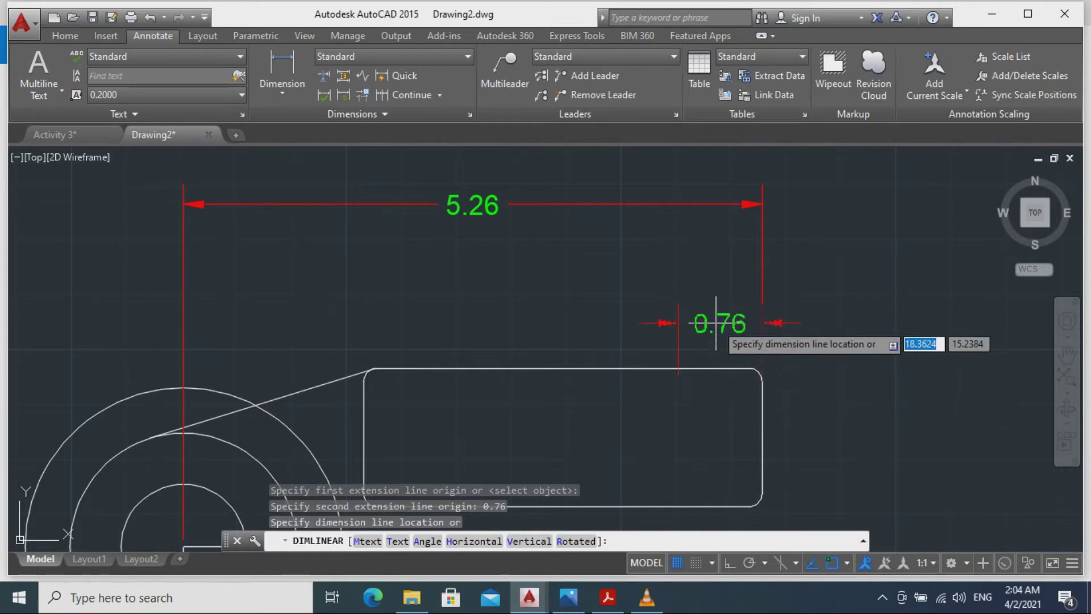
{"action": "left_click", "coordinate": [739, 322]}
Move the text of the 0.76 dimension outside its extension lines, to the right of the rectangle's right edge.
{"action": "left_click", "coordinate": [728, 317]}
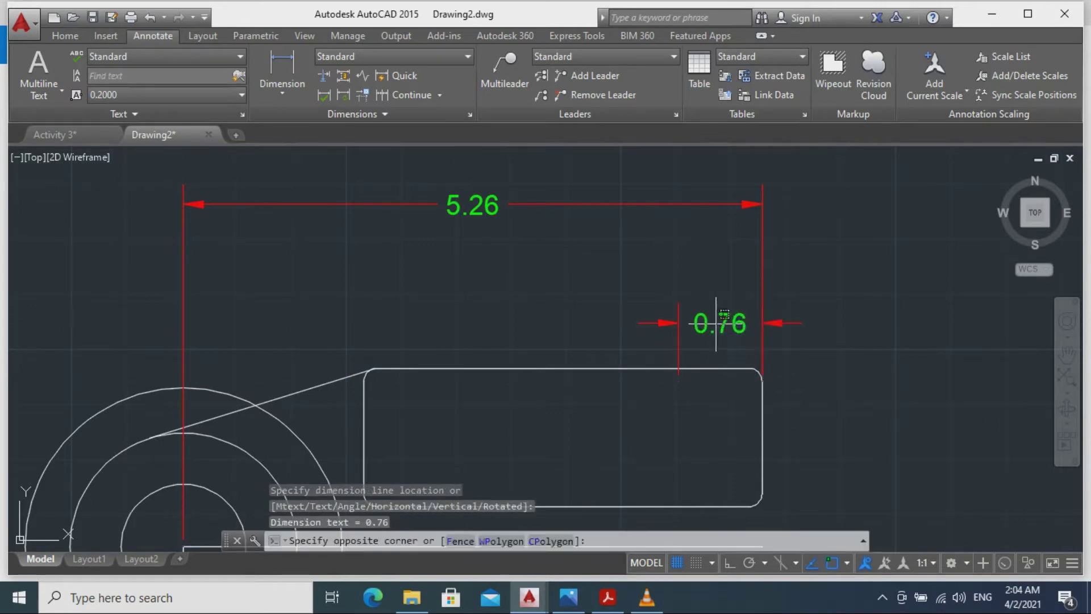
{"action": "left_click", "coordinate": [730, 317]}
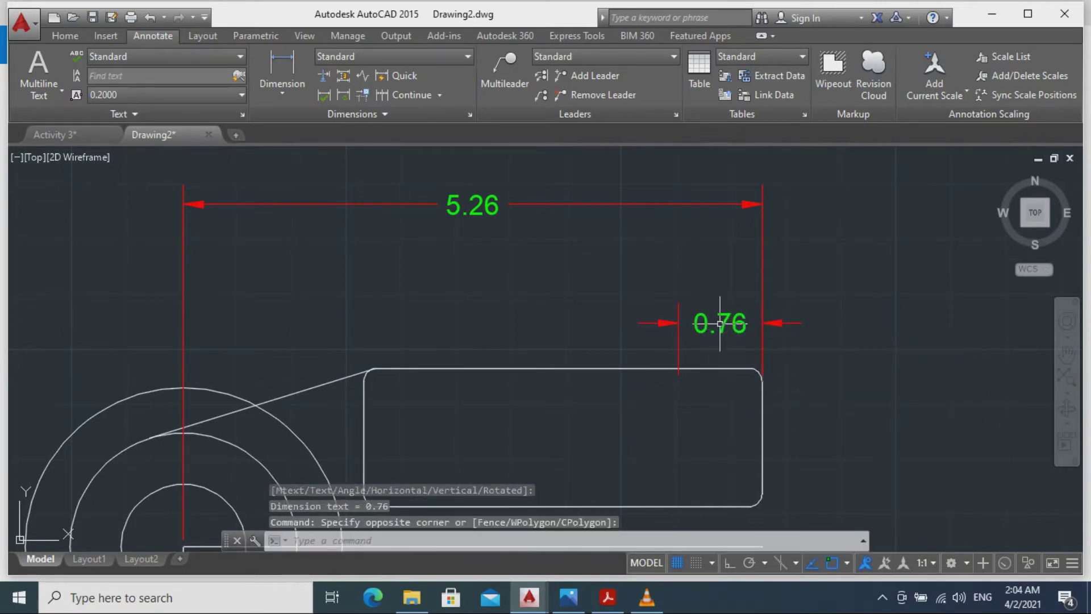
{"action": "left_click", "coordinate": [675, 321]}
{"action": "left_click", "coordinate": [720, 323]}
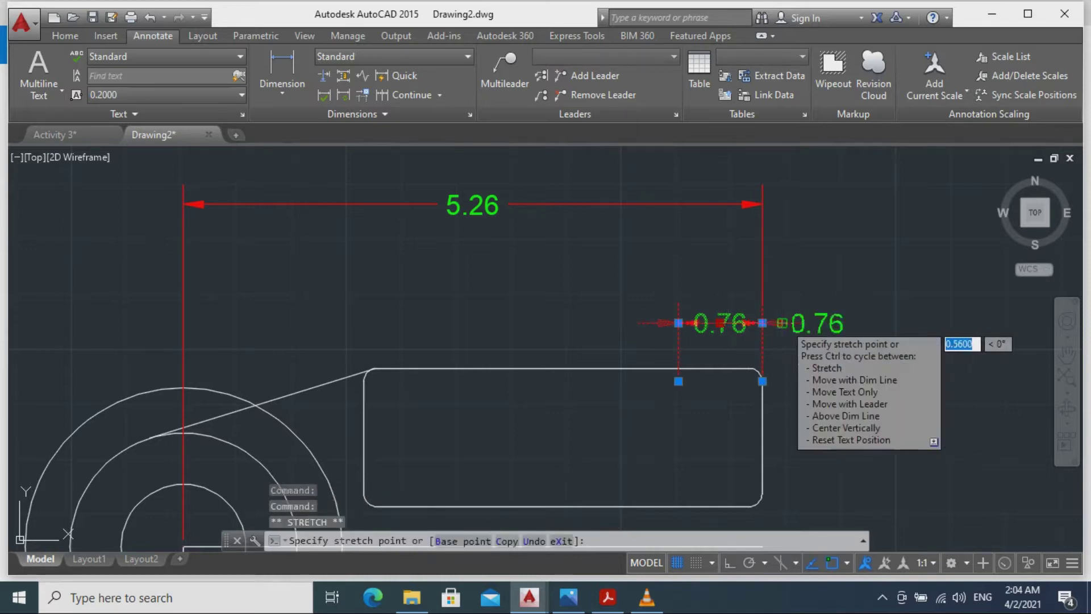
{"action": "key", "text": "Escape"}
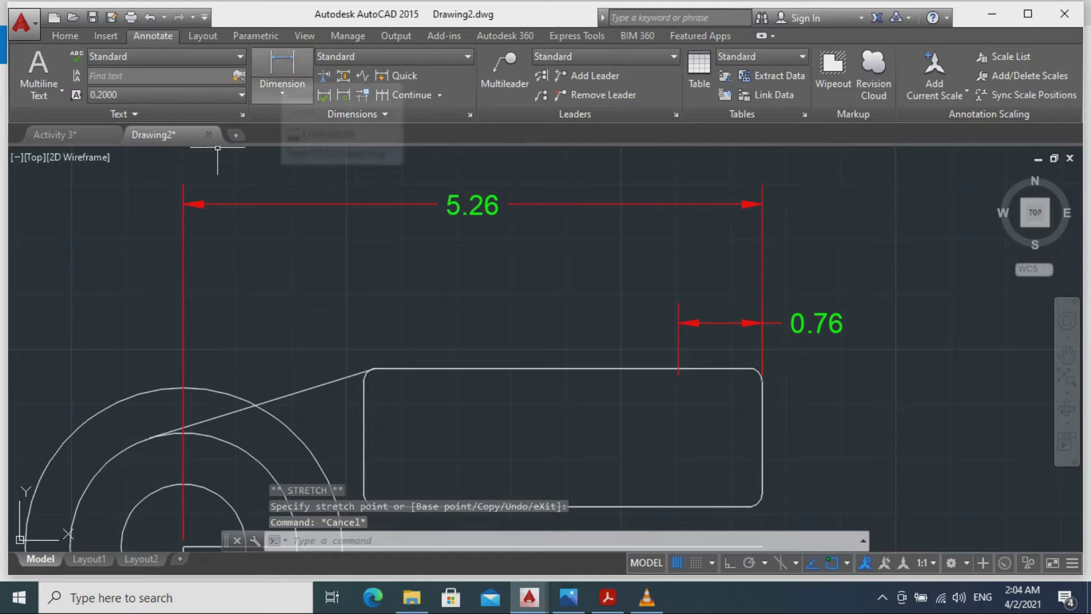
Add a linear dimension above the rectangle from the 0.76 dimension's inner end to a point 2.26 farther left, in line with the 0.76 dimension.
{"action": "left_click", "coordinate": [282, 66]}
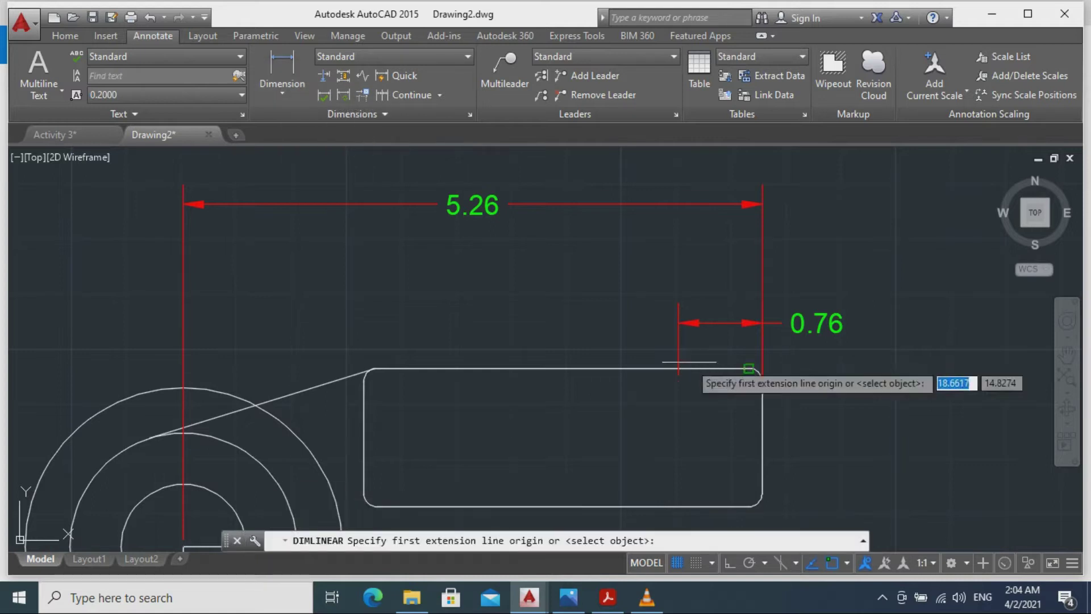
{"action": "left_click", "coordinate": [676, 368]}
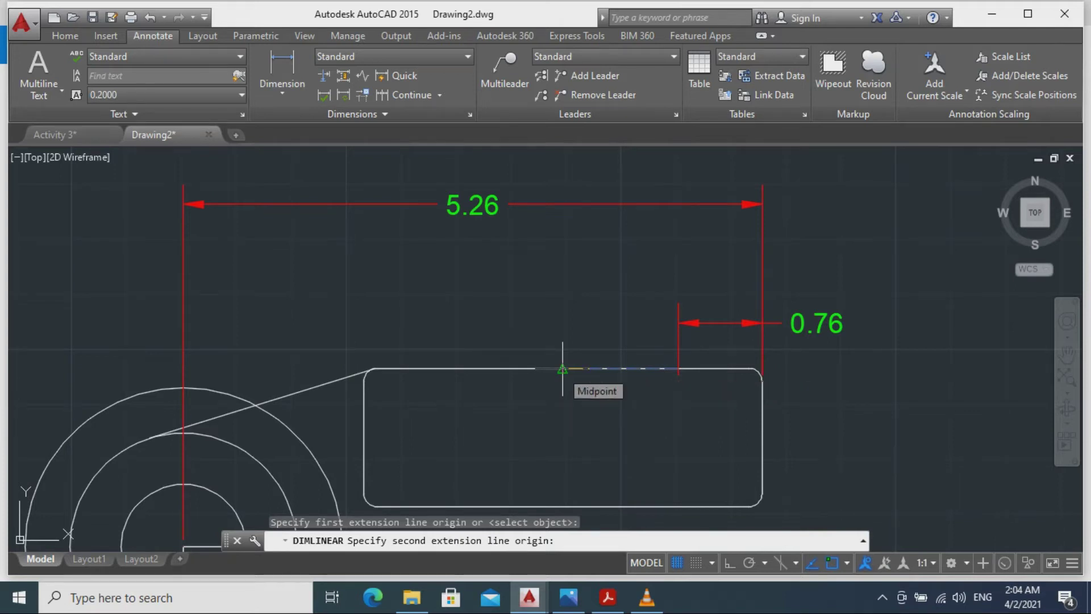
{"action": "type", "text": "2."}
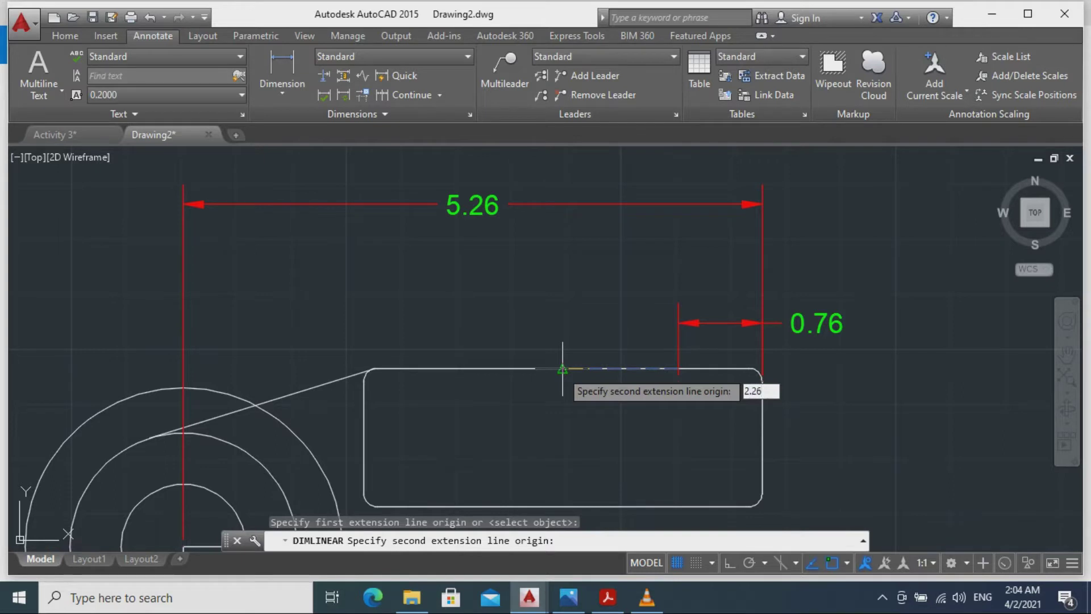
{"action": "type", "text": "26"}
{"action": "key", "text": "Return"}
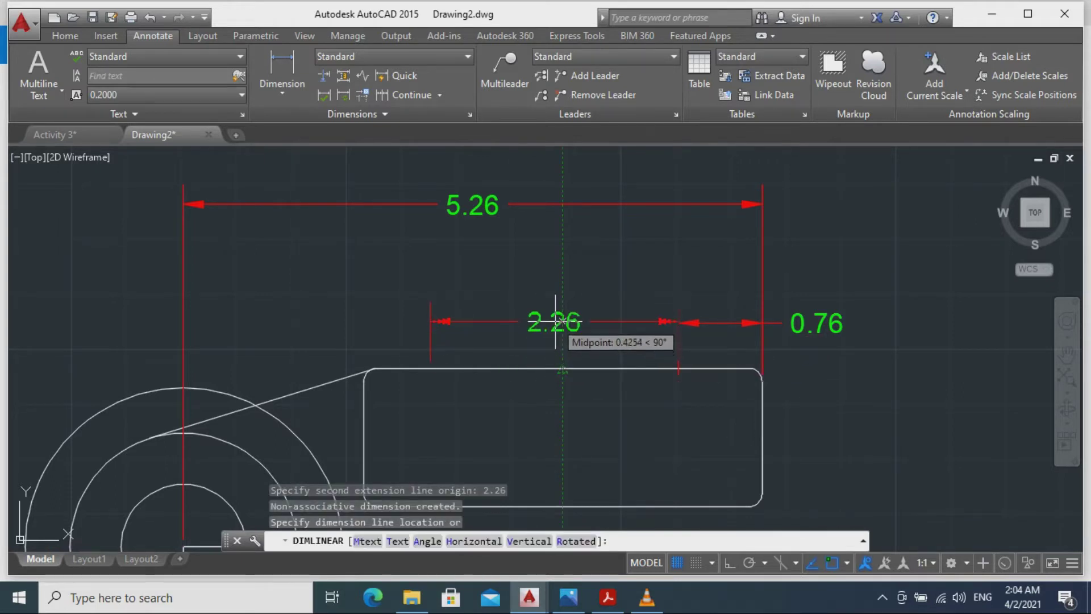
{"action": "left_click", "coordinate": [555, 322]}
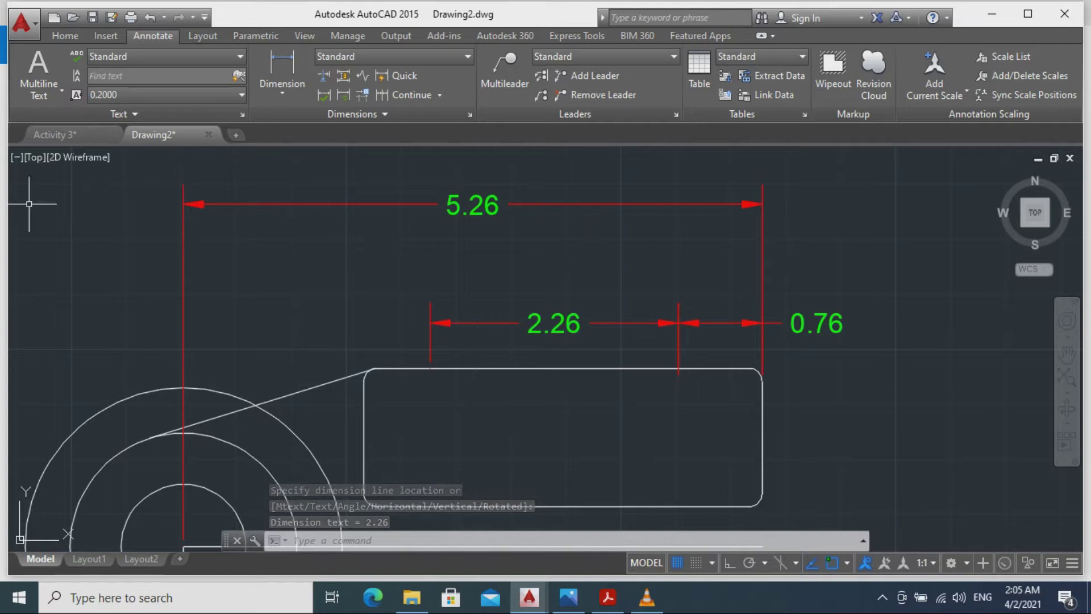
Add a linear dimension across the rectangle's full width, placed between the 2.26 and 5.26 dimensions.
{"action": "left_click", "coordinate": [282, 69]}
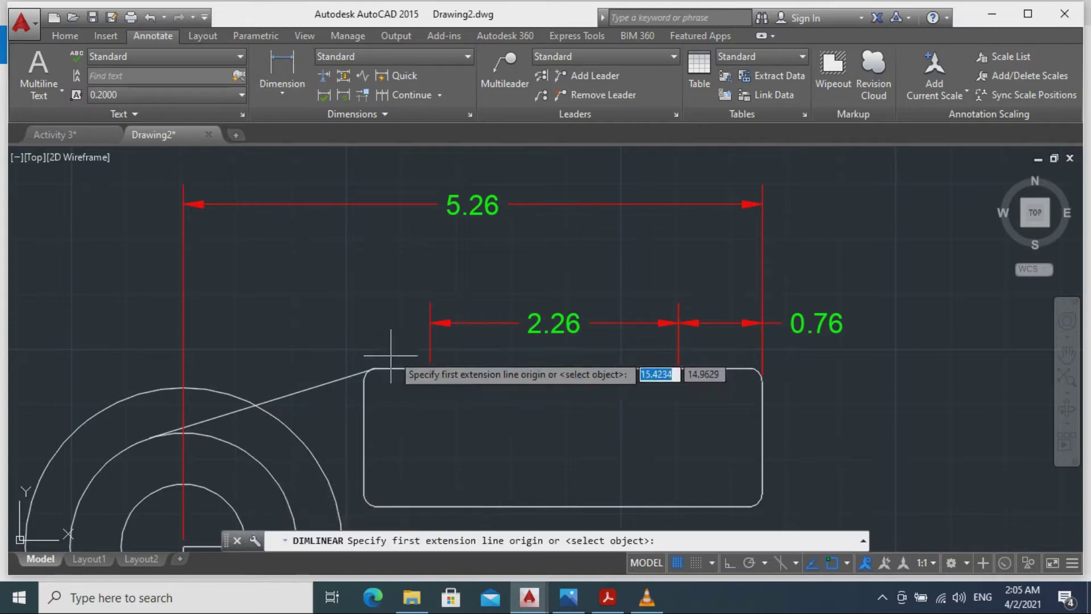
{"action": "left_click", "coordinate": [363, 380]}
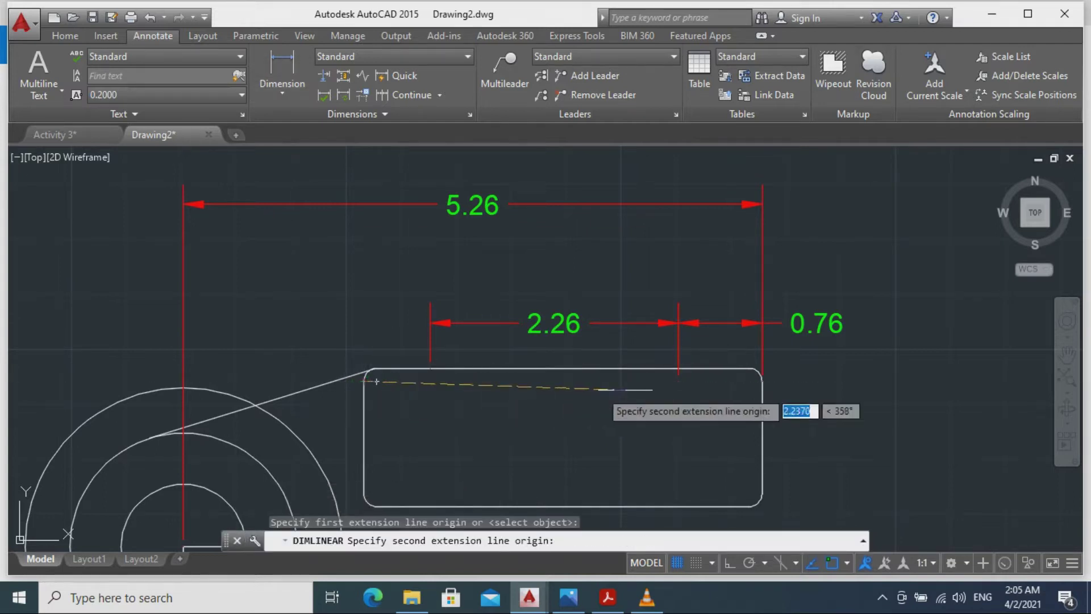
{"action": "left_click", "coordinate": [761, 375]}
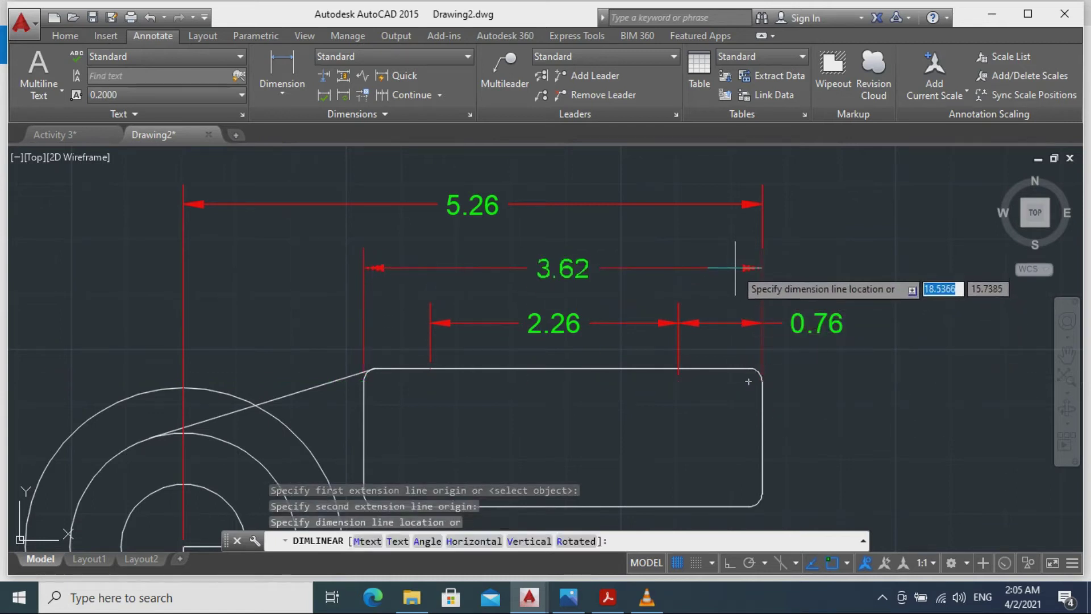
{"action": "left_click", "coordinate": [734, 268]}
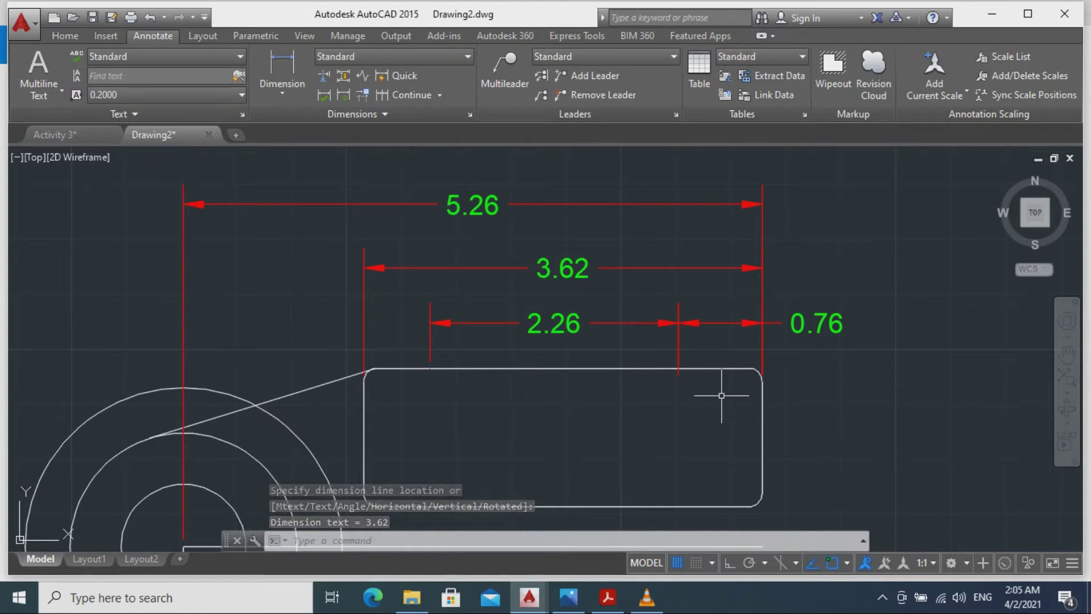
{"action": "scroll", "coordinate": [787, 434], "scroll_direction": "down", "scroll_amount": 5}
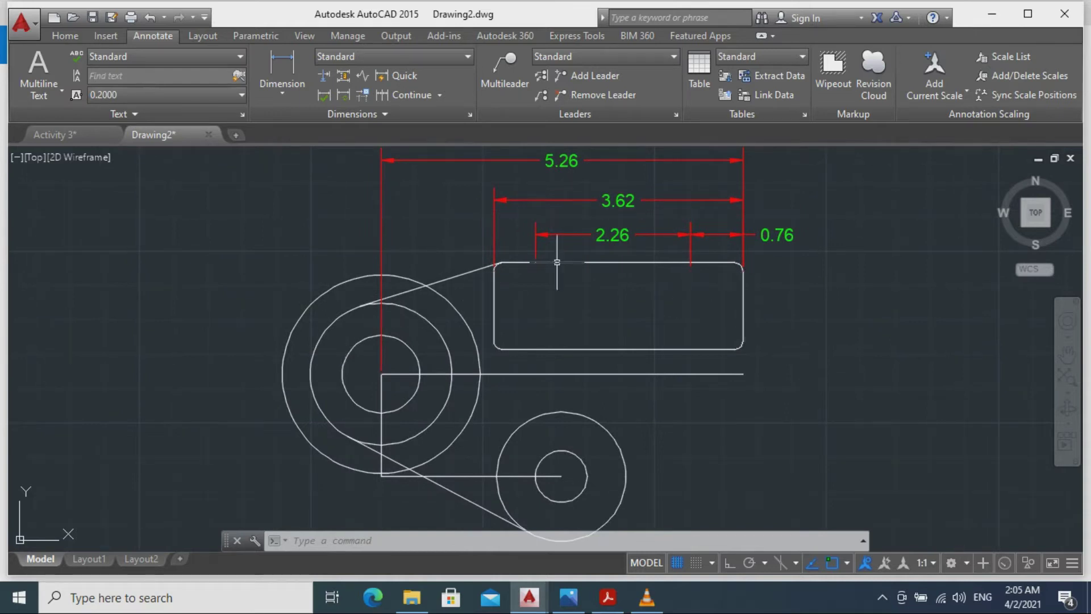
{"action": "left_click", "coordinate": [65, 35]}
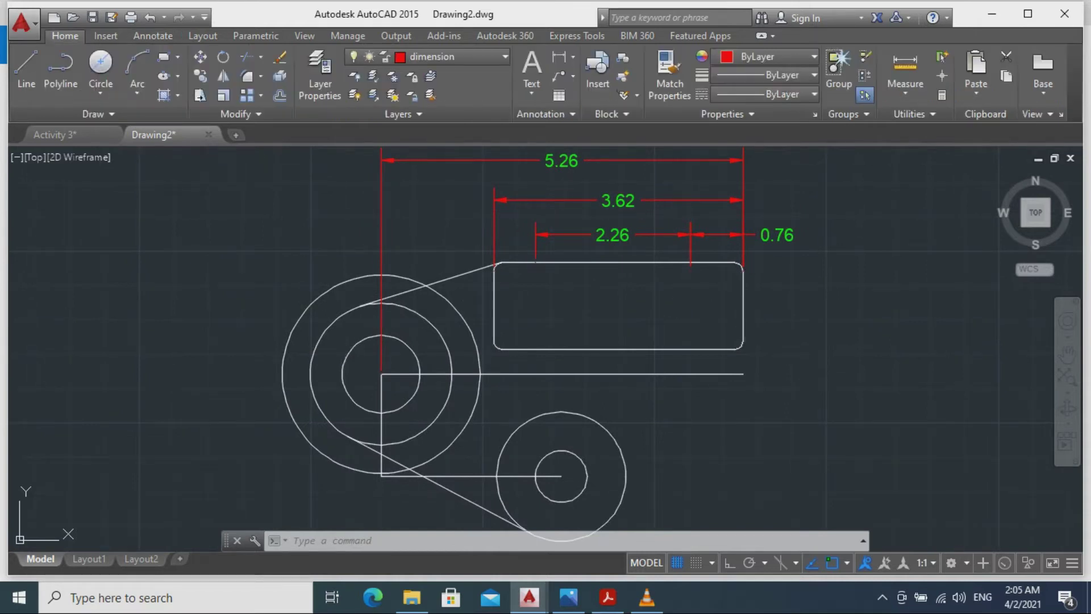
{"action": "left_click", "coordinate": [26, 66]}
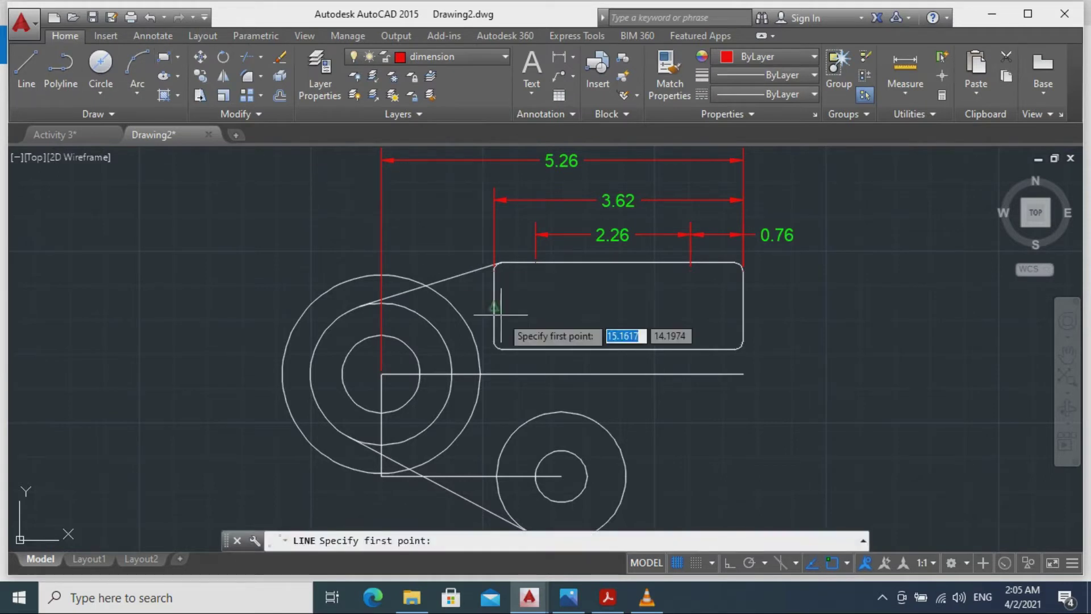
{"action": "left_click", "coordinate": [494, 307]}
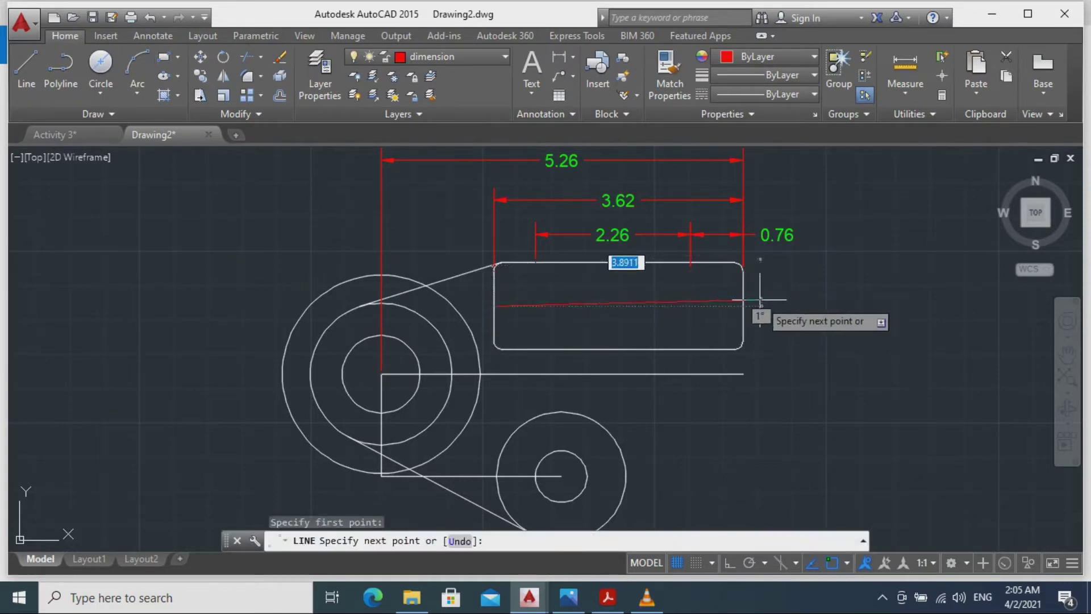
{"action": "key", "text": "Escape"}
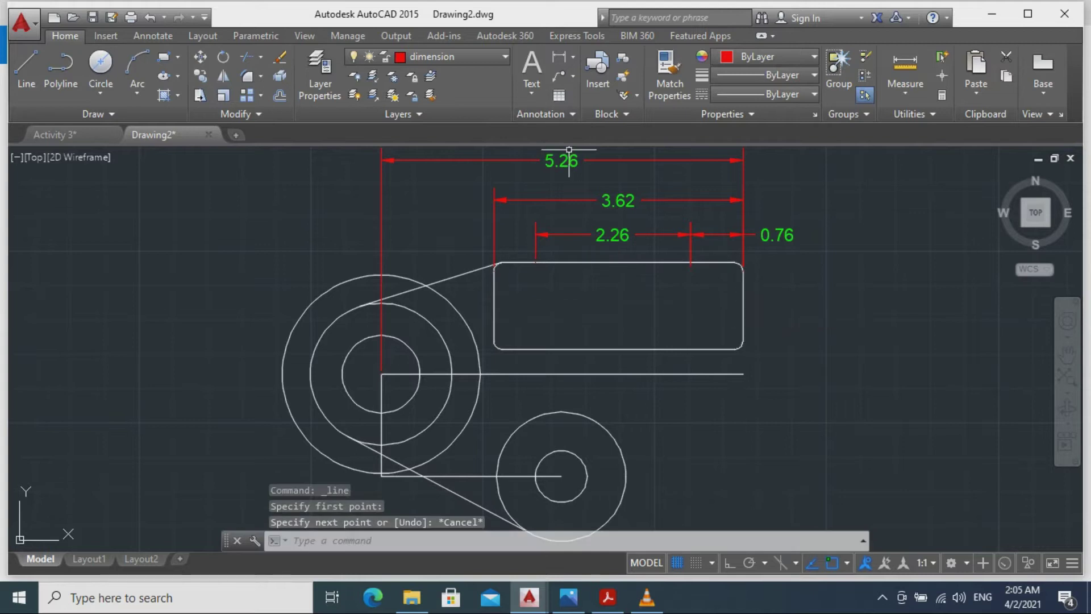
Make layer 0 current and draw a horizontal line between the midpoints of the rectangle's left and right edges.
{"action": "left_click", "coordinate": [432, 56]}
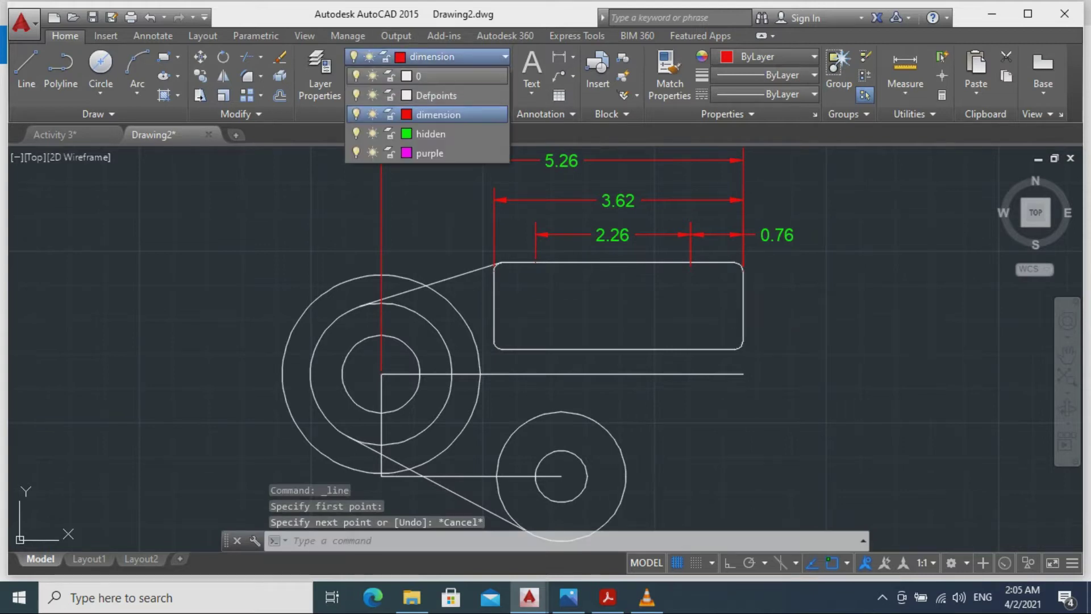
{"action": "left_click", "coordinate": [420, 68]}
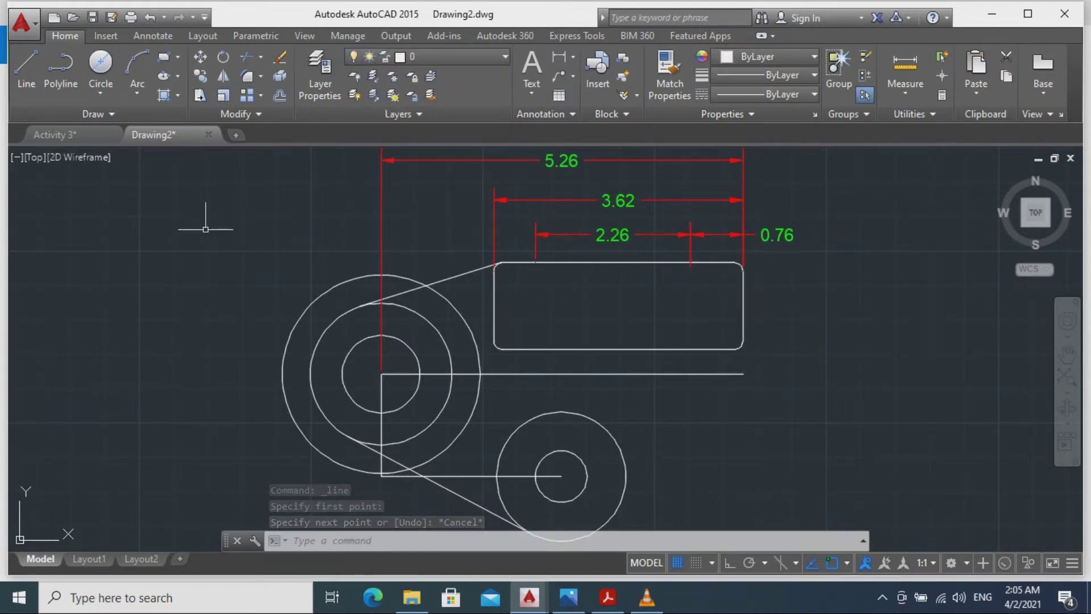
{"action": "left_click", "coordinate": [26, 68]}
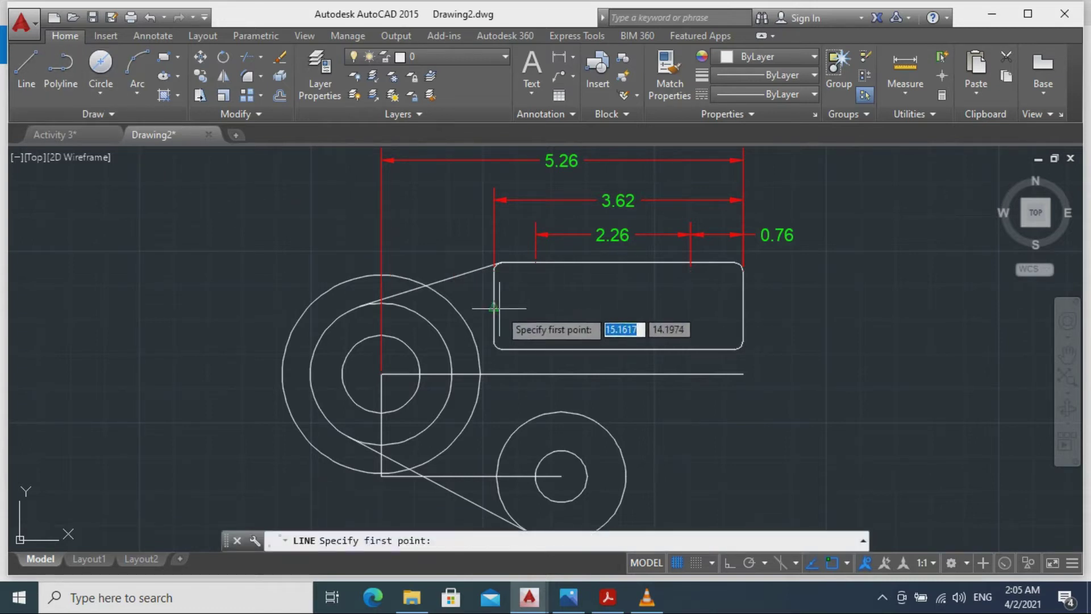
{"action": "left_click", "coordinate": [495, 305]}
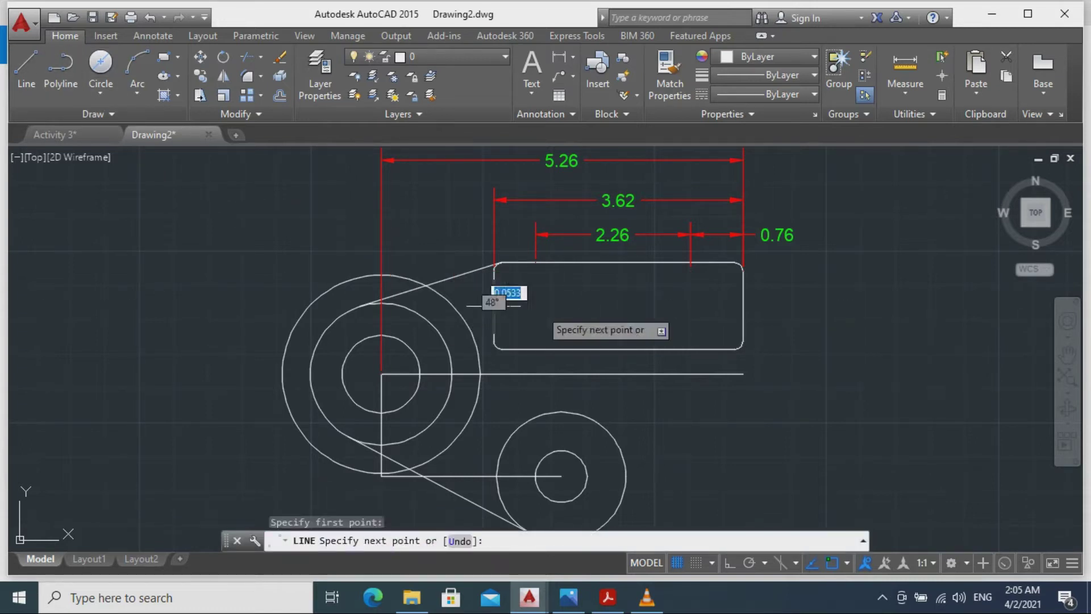
{"action": "left_click", "coordinate": [743, 305]}
{"action": "key", "text": "Escape"}
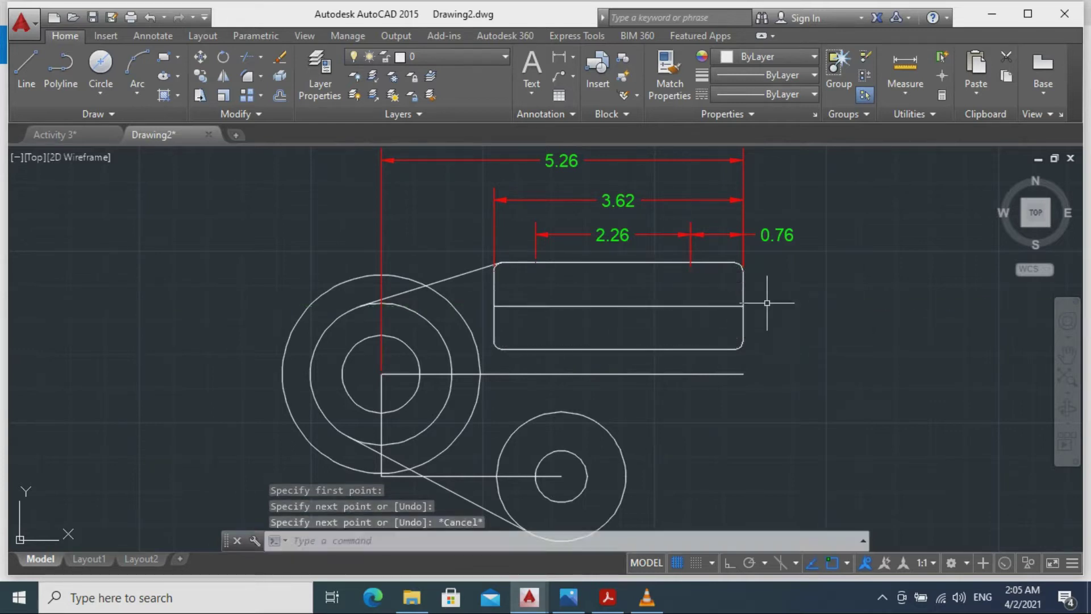
Draw two 0.375-diameter circles centered on the rectangle's horizontal midline, aligned with the two extension lines of the 2.26 dimension.
{"action": "scroll", "coordinate": [557, 303], "scroll_direction": "down", "scroll_amount": 2}
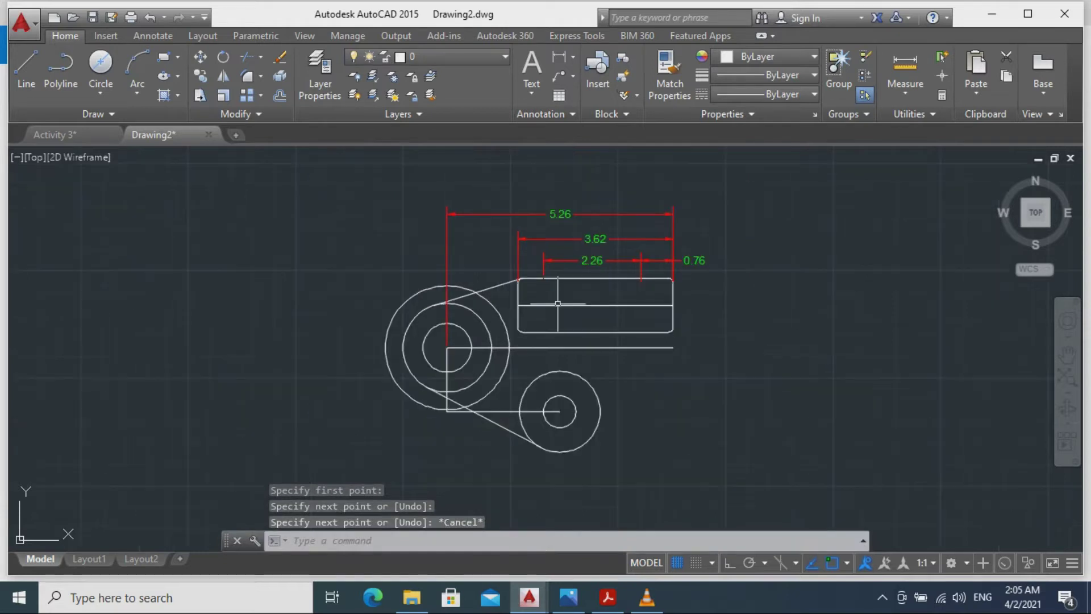
{"action": "scroll", "coordinate": [557, 305], "scroll_direction": "up", "scroll_amount": 4}
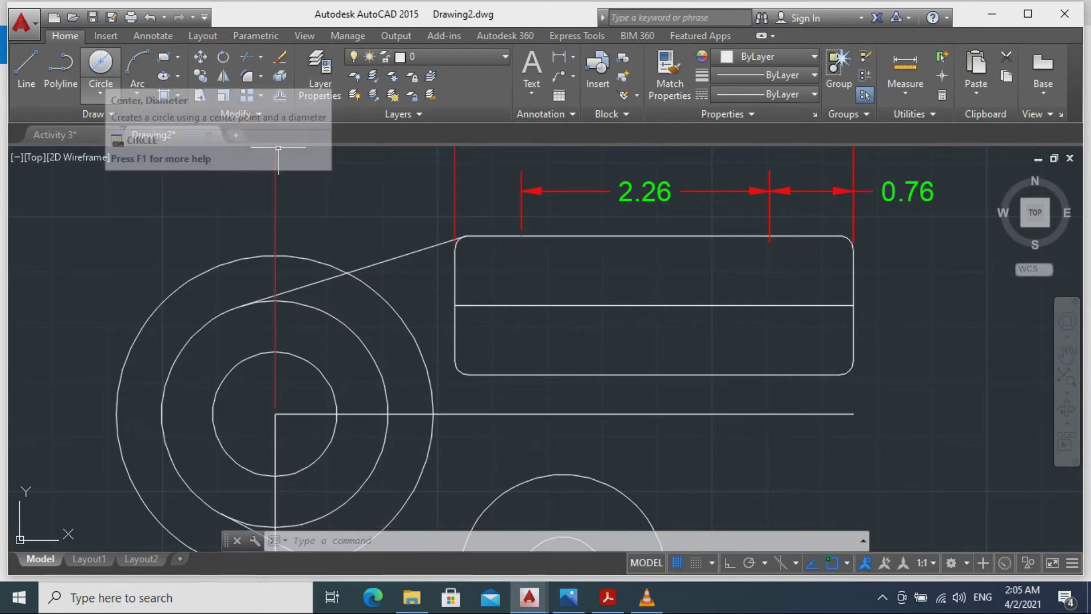
{"action": "left_click", "coordinate": [100, 63]}
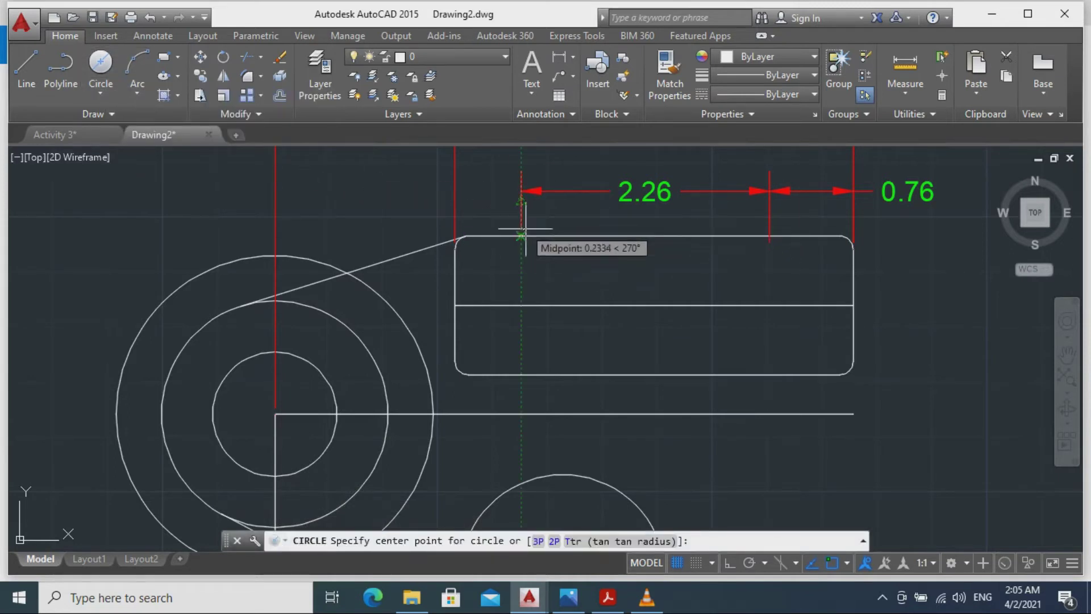
{"action": "left_click", "coordinate": [521, 305]}
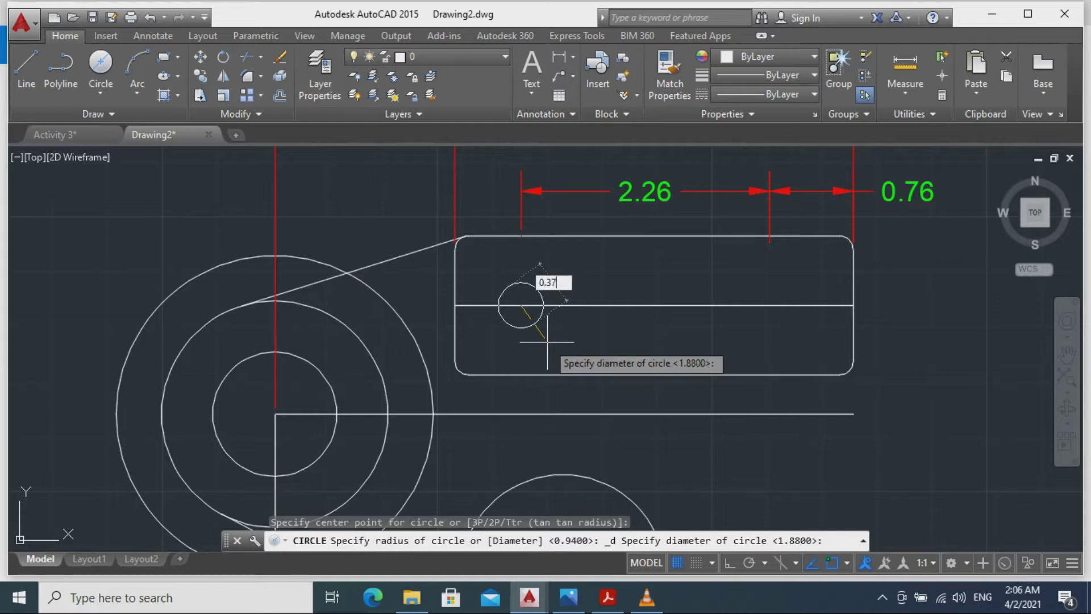
{"action": "key", "text": "Return"}
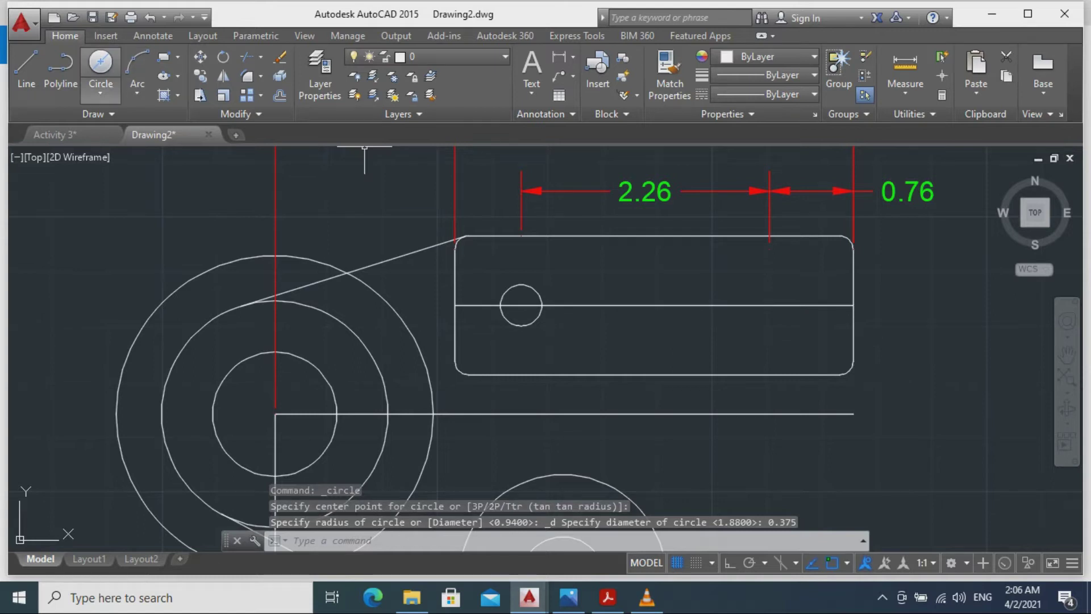
{"action": "left_click", "coordinate": [101, 64]}
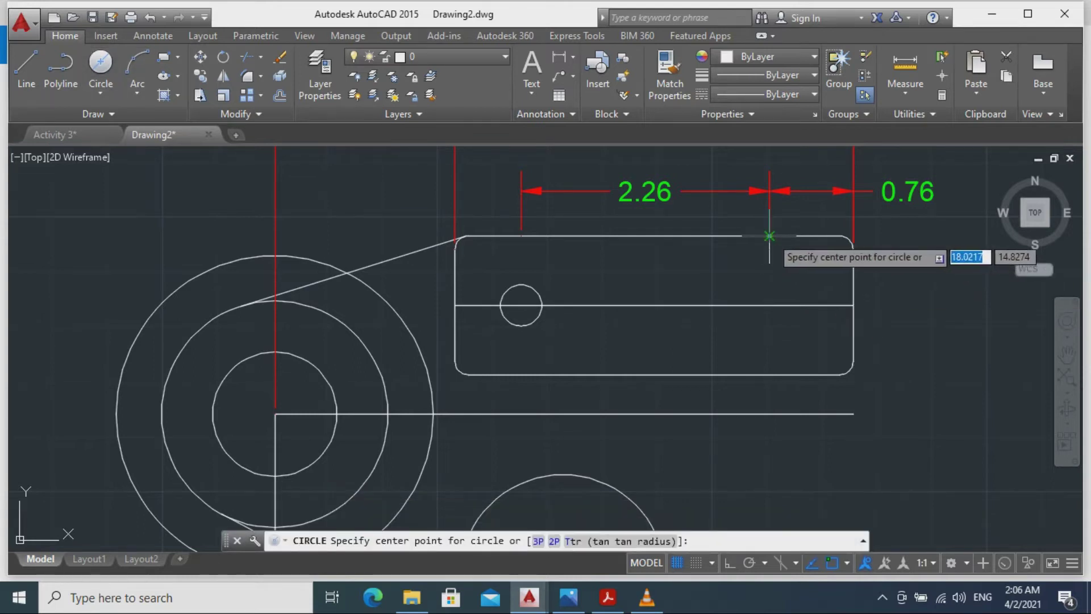
{"action": "left_click", "coordinate": [769, 305]}
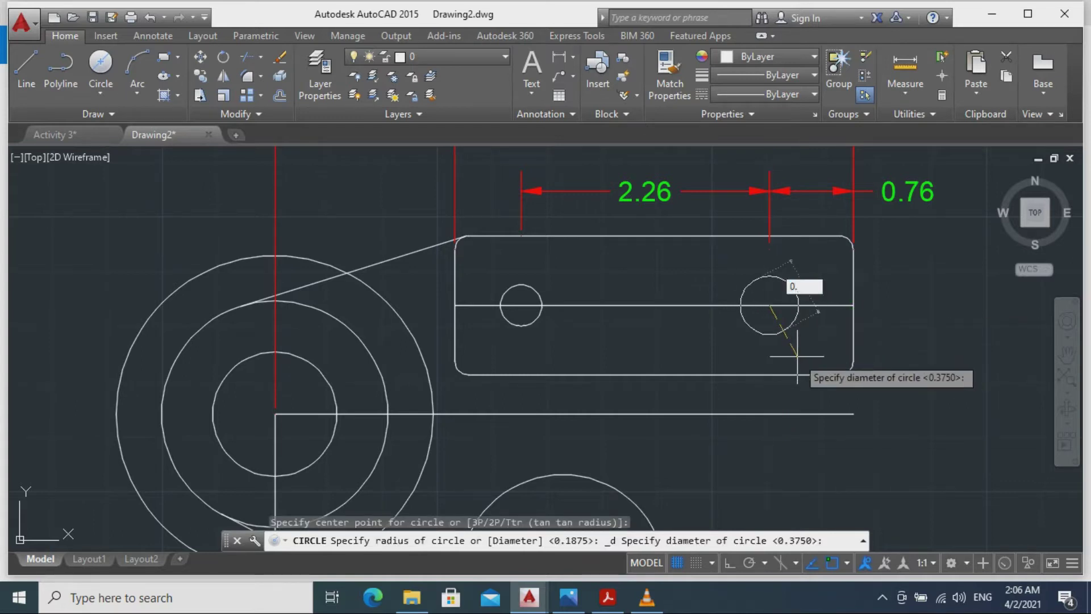
{"action": "key", "text": "Return"}
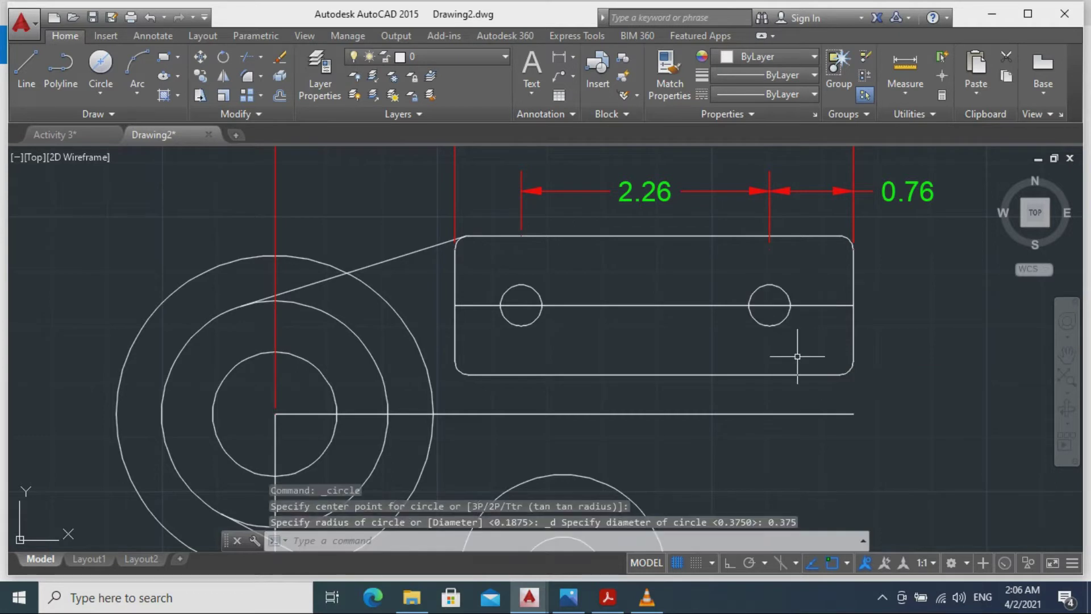
Erase the horizontal midline running through the two small circles in the rectangle.
{"action": "left_click", "coordinate": [677, 306]}
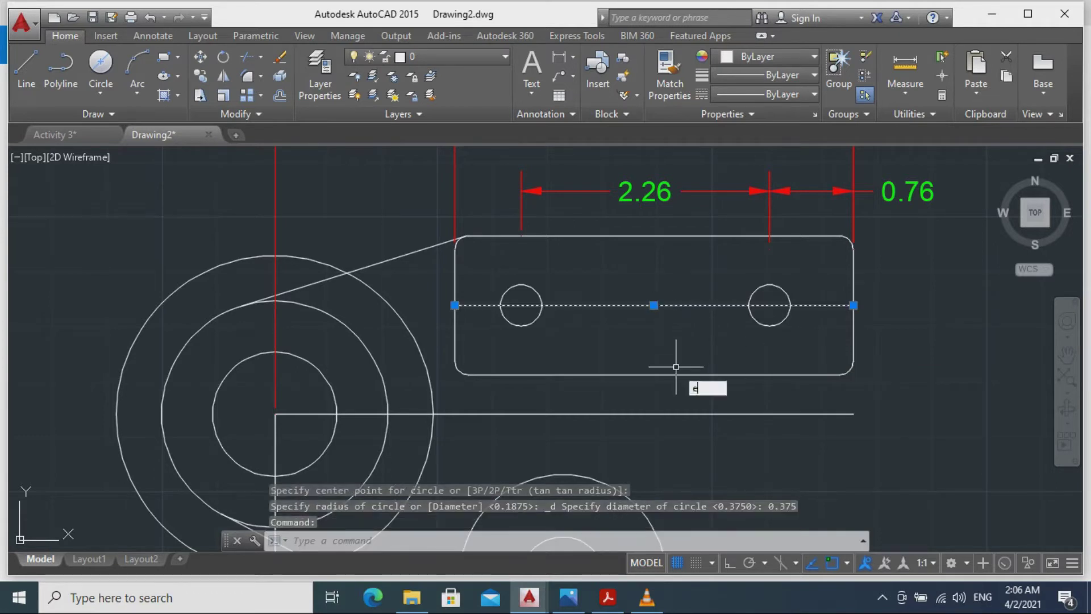
{"action": "key", "text": "Return"}
{"action": "scroll", "coordinate": [696, 353], "scroll_direction": "down", "scroll_amount": 2}
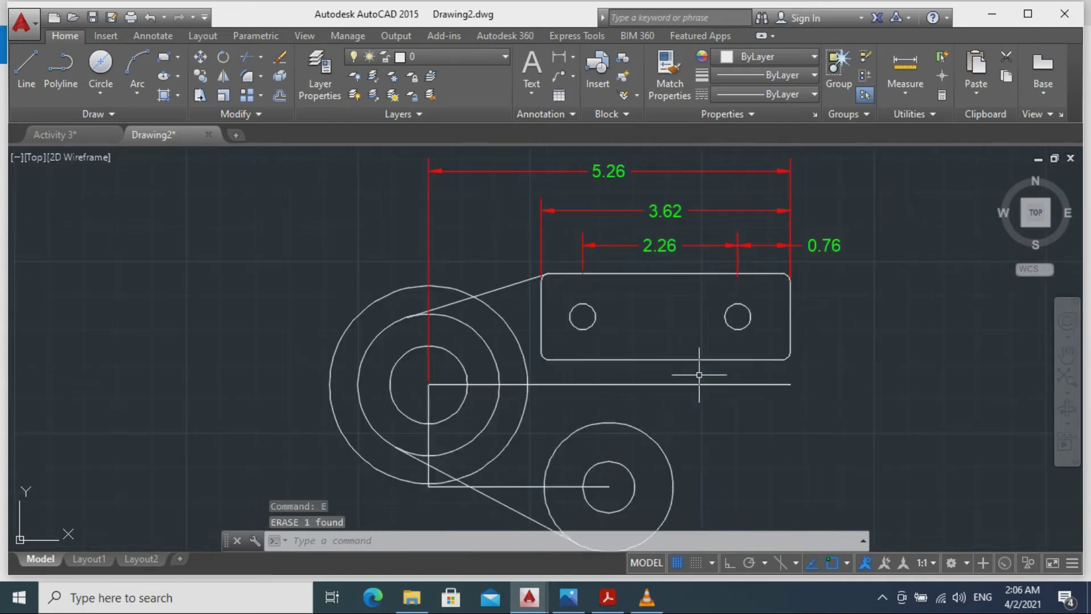
With Ortho on, draw a vertical line from the right quadrant of the lower outer circle up to the rectangle's bottom edge.
{"action": "mouse_move", "coordinate": [738, 432]}
{"action": "middle_mouse_down"}
{"action": "mouse_move", "coordinate": [784, 263]}
{"action": "mouse_move", "coordinate": [775, 299]}
{"action": "mouse_move", "coordinate": [786, 311]}
{"action": "middle_mouse_up"}
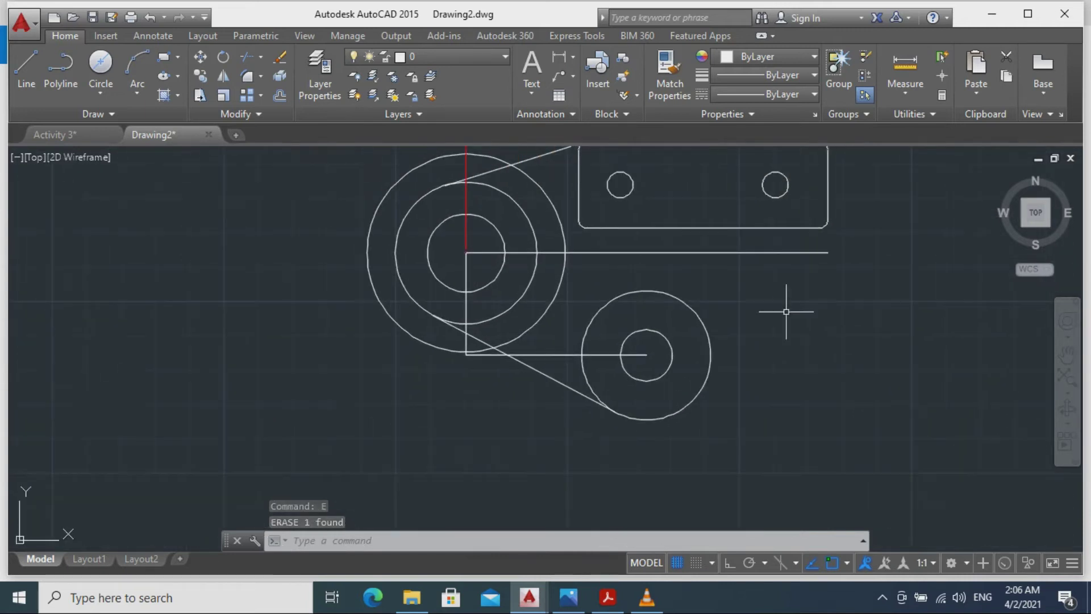
{"action": "middle_click_drag", "start_coordinate": [775, 352], "coordinate": [770, 373]}
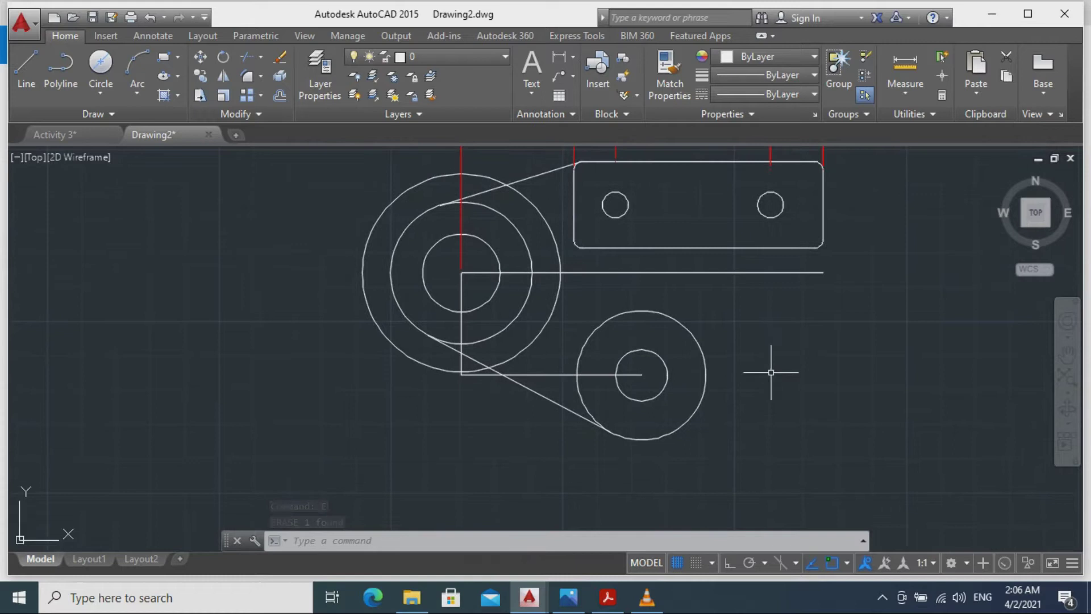
{"action": "left_click", "coordinate": [26, 67]}
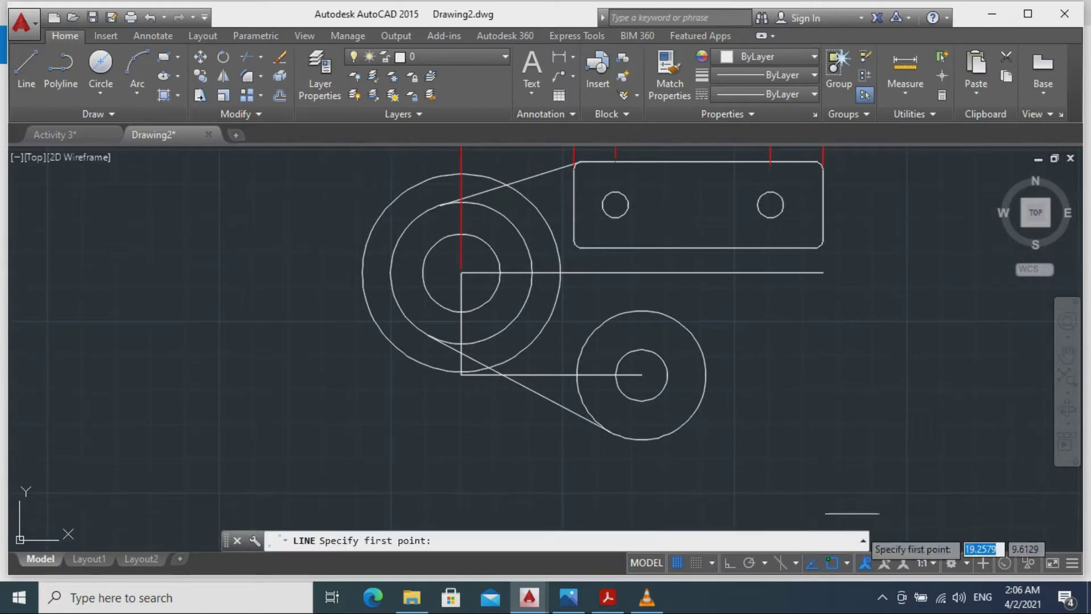
{"action": "left_click", "coordinate": [706, 376]}
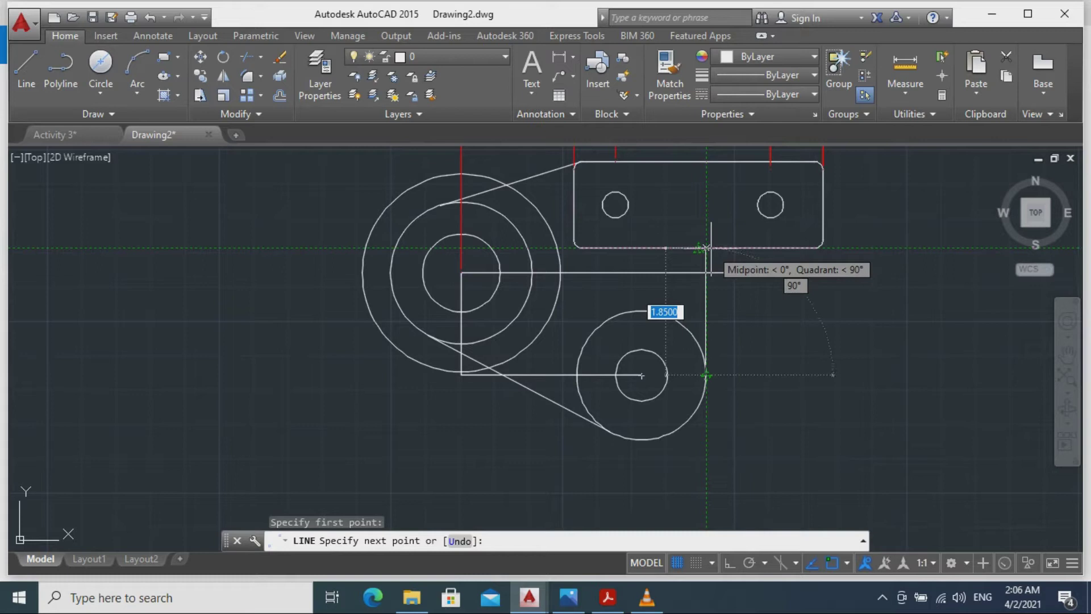
{"action": "key", "text": "F8"}
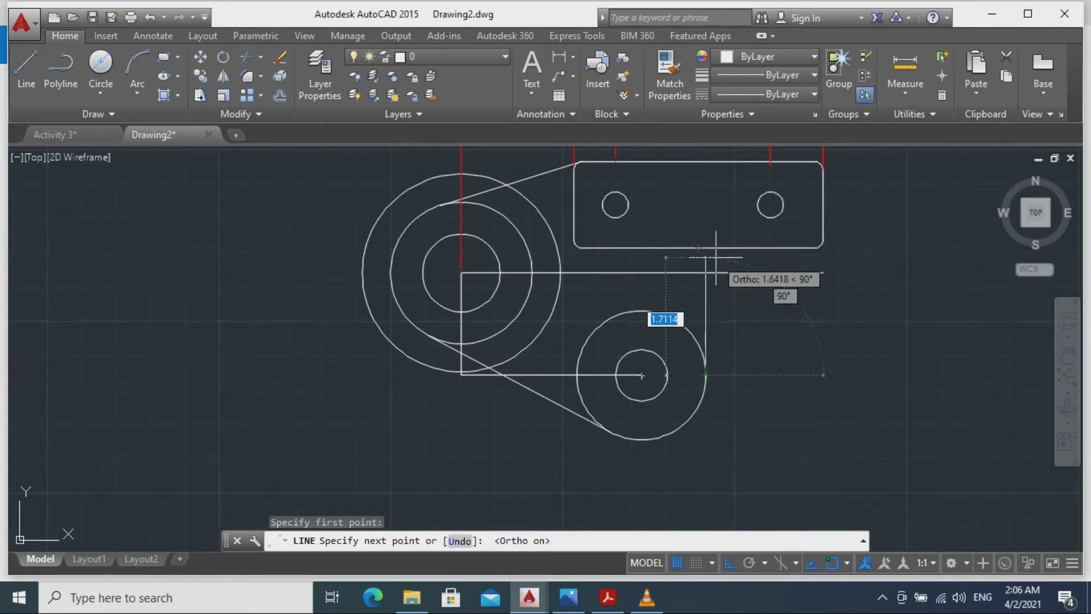
{"action": "left_click", "coordinate": [707, 248]}
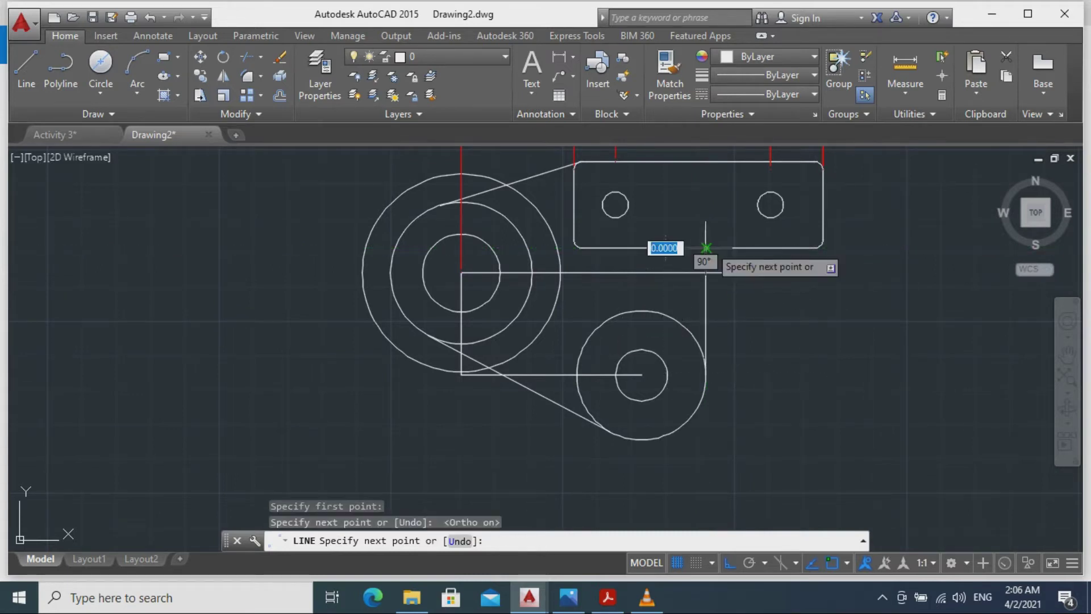
Draw a vertical line from the midpoint of the rectangle's top edge down to just past its bottom edge.
{"action": "key", "text": "Escape"}
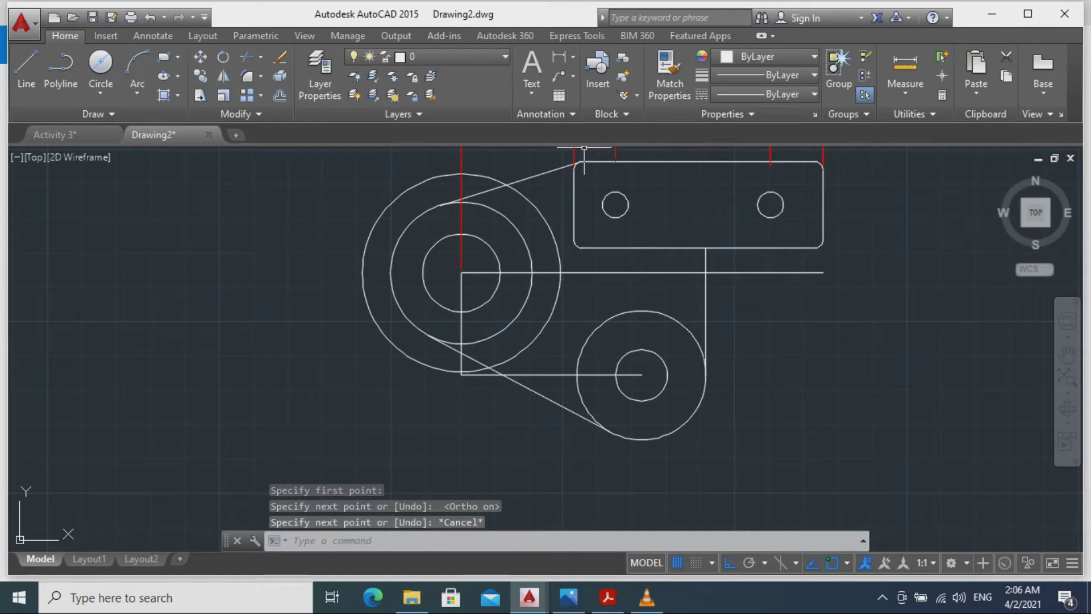
{"action": "left_click", "coordinate": [26, 68]}
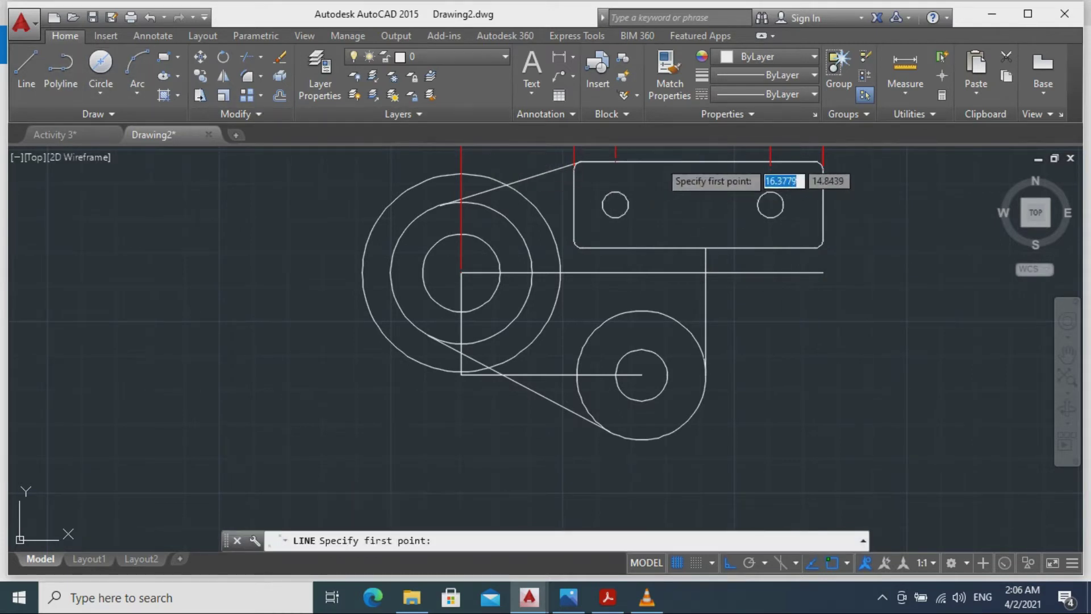
{"action": "left_click", "coordinate": [698, 162]}
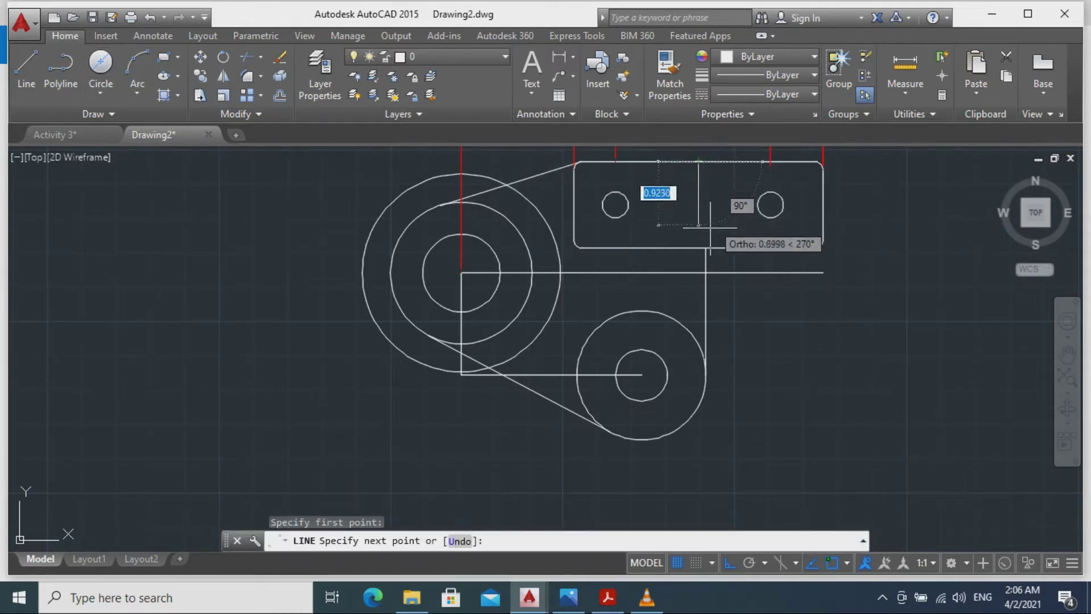
{"action": "left_click", "coordinate": [698, 253]}
{"action": "key", "text": "Escape"}
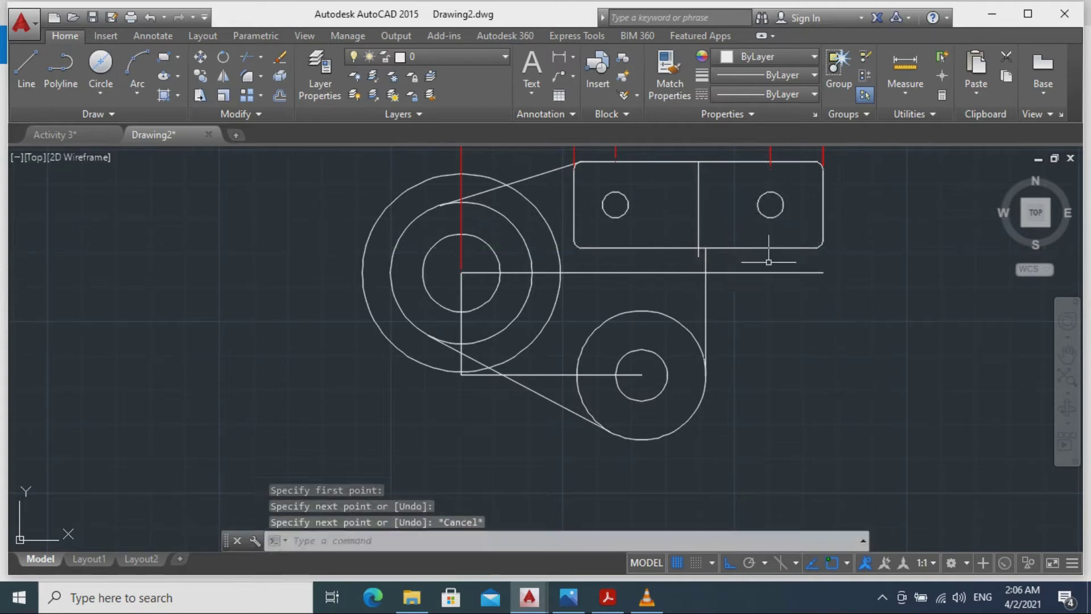
Trim the part of the rectangle's vertical midline that extends below the bottom edge.
{"action": "type", "text": "tr"}
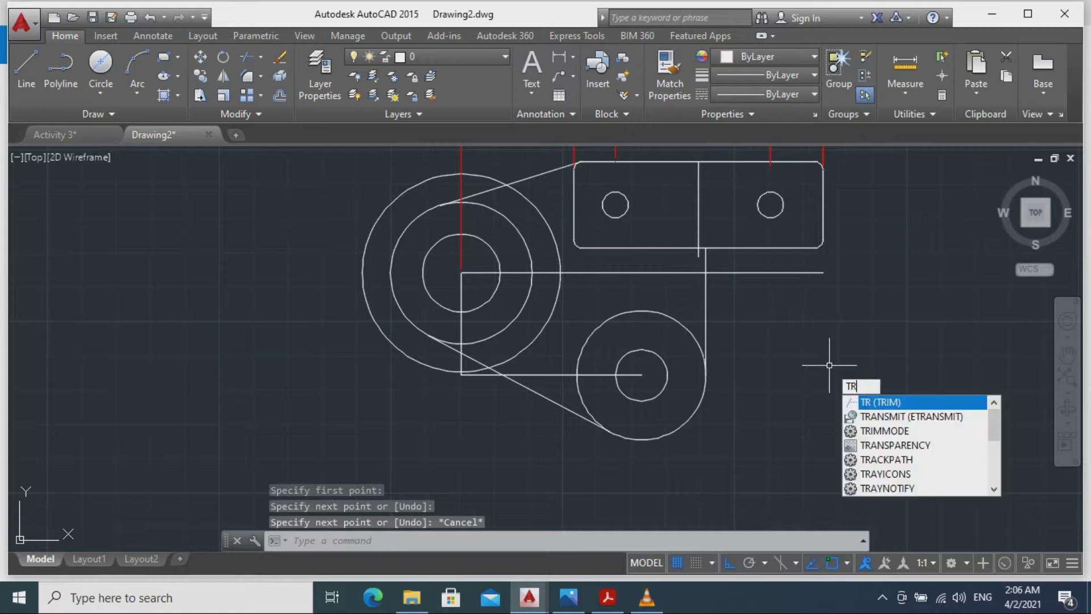
{"action": "key", "text": "Return"}
{"action": "key", "text": "Return"}
{"action": "left_click", "coordinate": [698, 255]}
{"action": "left_click", "coordinate": [699, 256]}
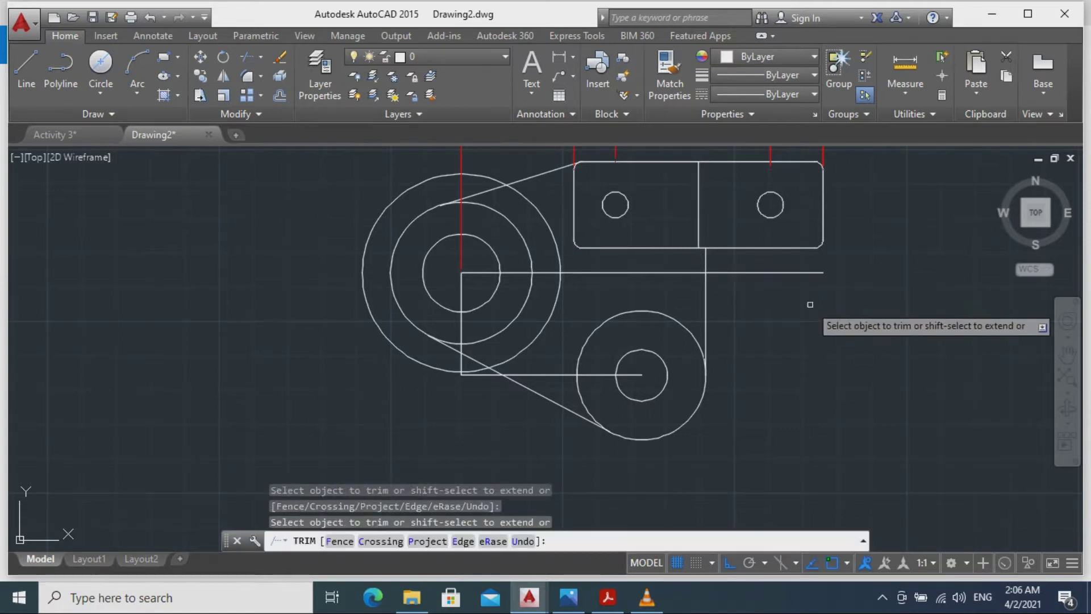
{"action": "key", "text": "Escape"}
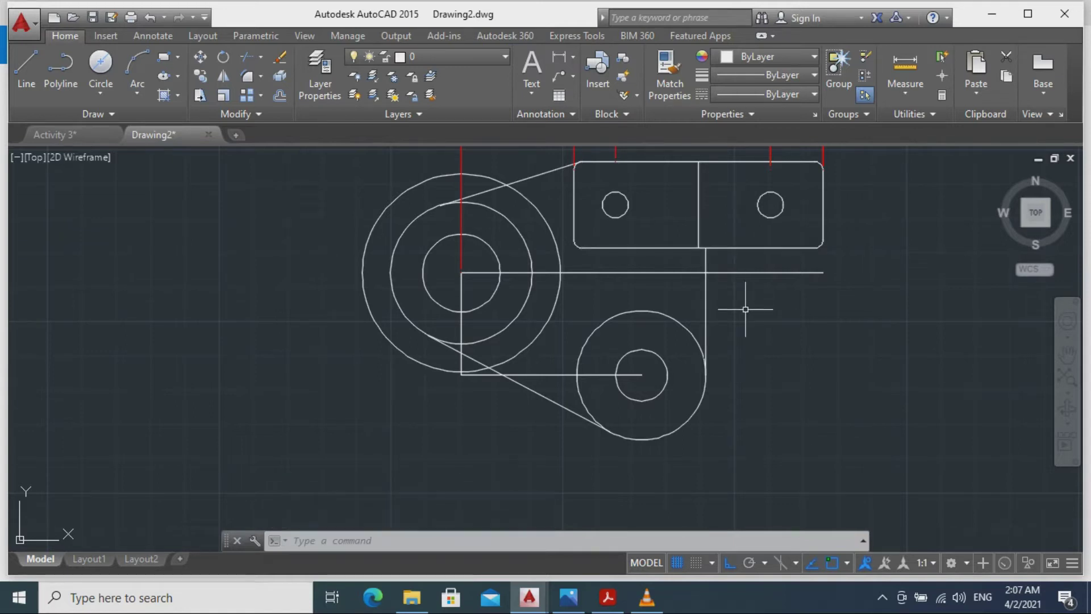
Fillet the vertical tangent line and the right part of the rectangle's bottom edge with a 0.94 radius.
{"action": "type", "text": "F"}
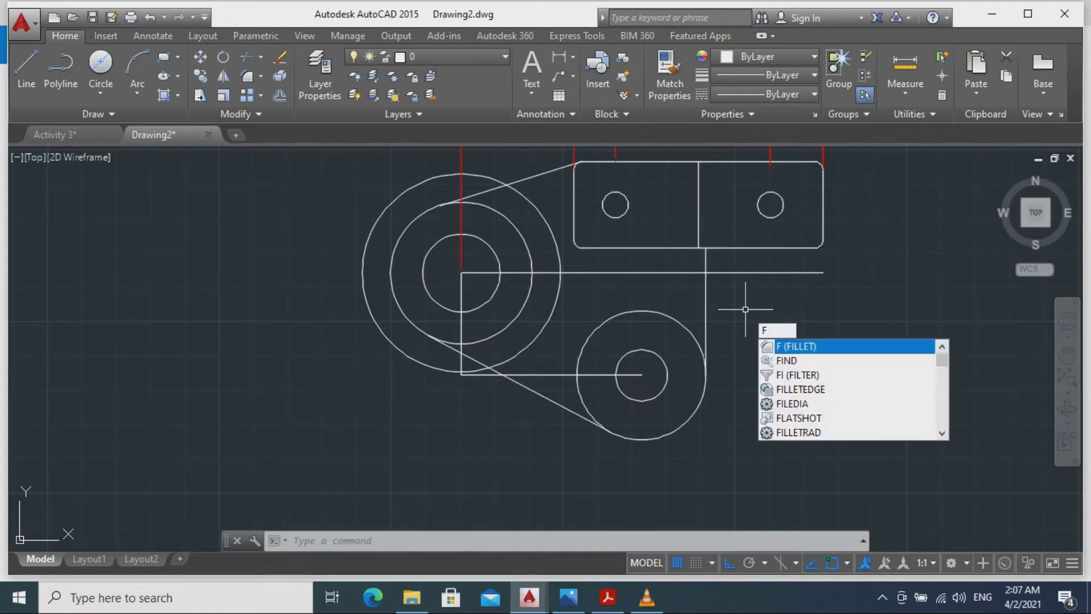
{"action": "key", "text": "Return"}
{"action": "key", "text": "Return"}
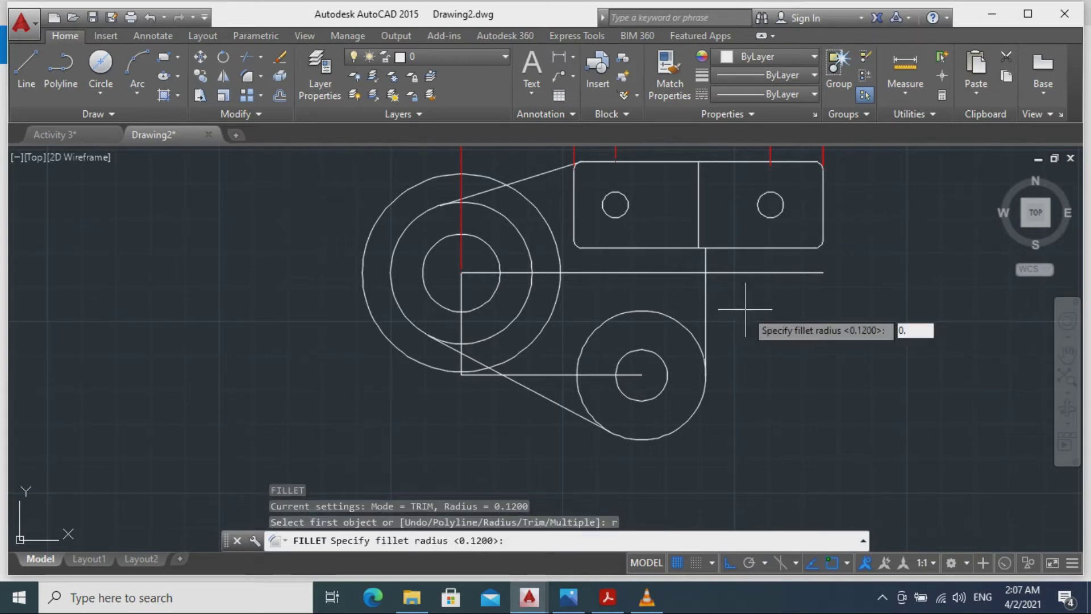
{"action": "key", "text": "Return"}
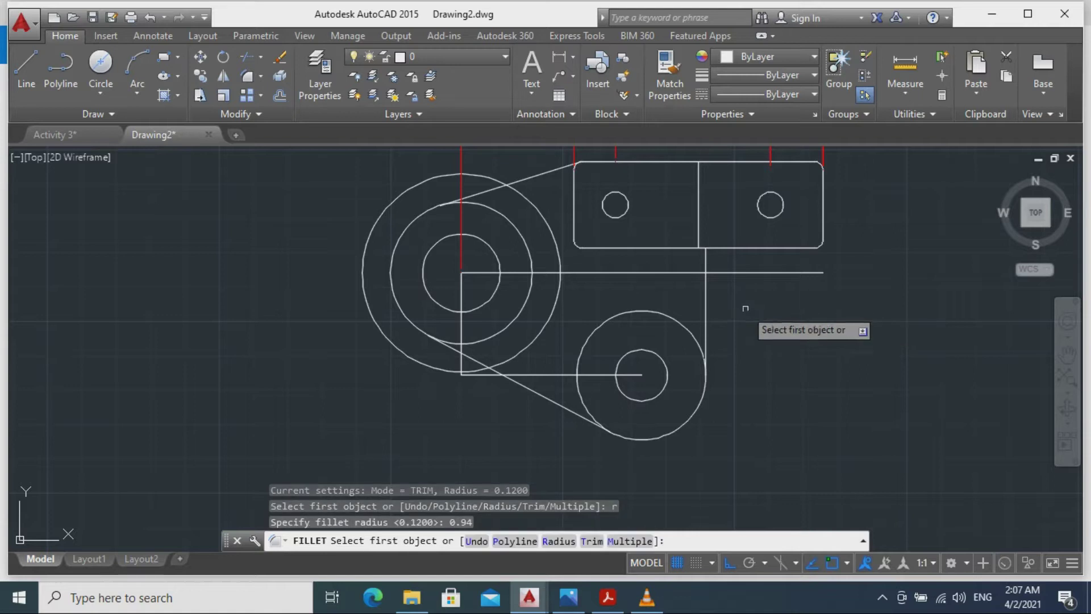
{"action": "left_click", "coordinate": [707, 310]}
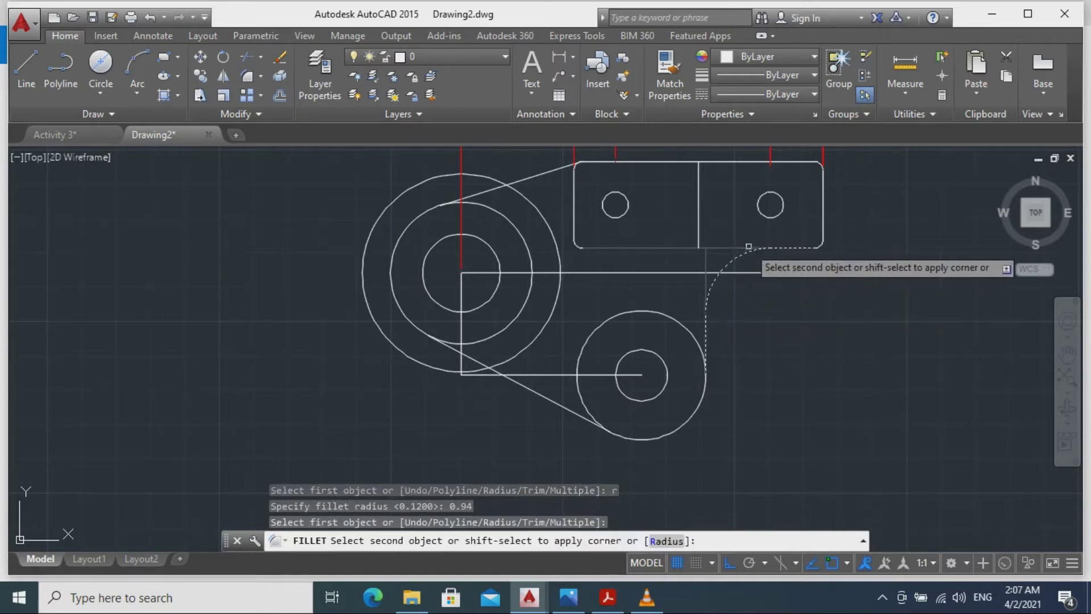
{"action": "left_click", "coordinate": [749, 246]}
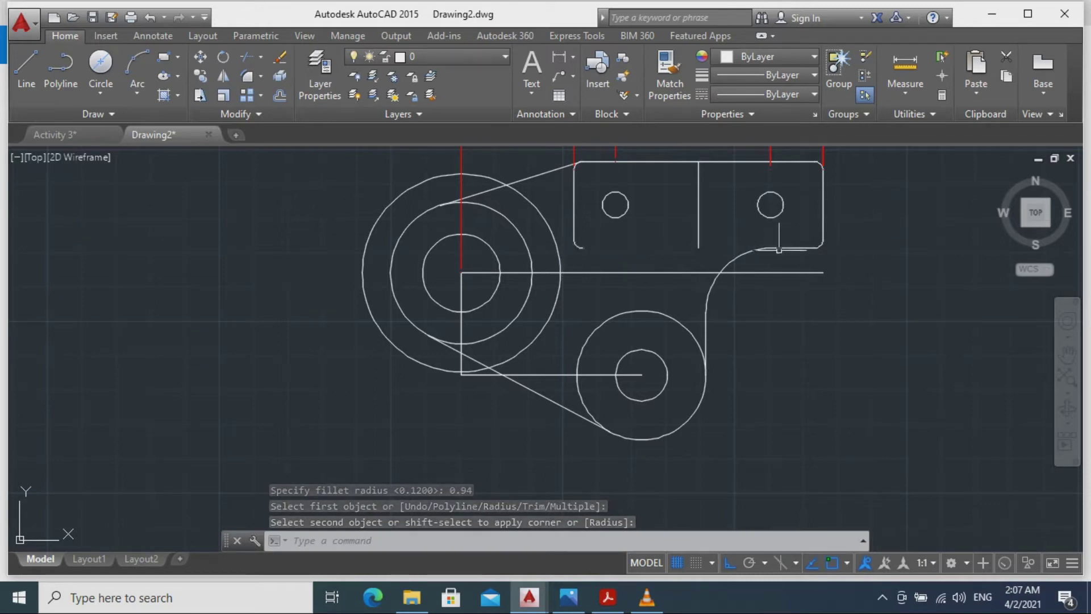
Redraw the rectangle's bottom edge from its lower-left rounded corner to the upper end of the 0.94 fillet.
{"action": "left_click", "coordinate": [26, 71]}
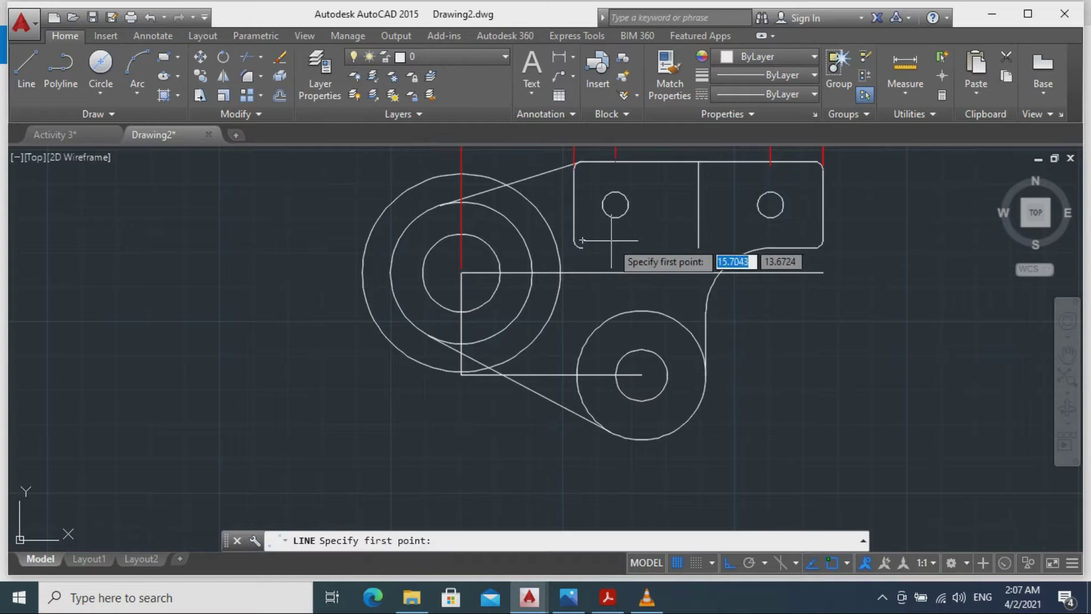
{"action": "left_click", "coordinate": [582, 247]}
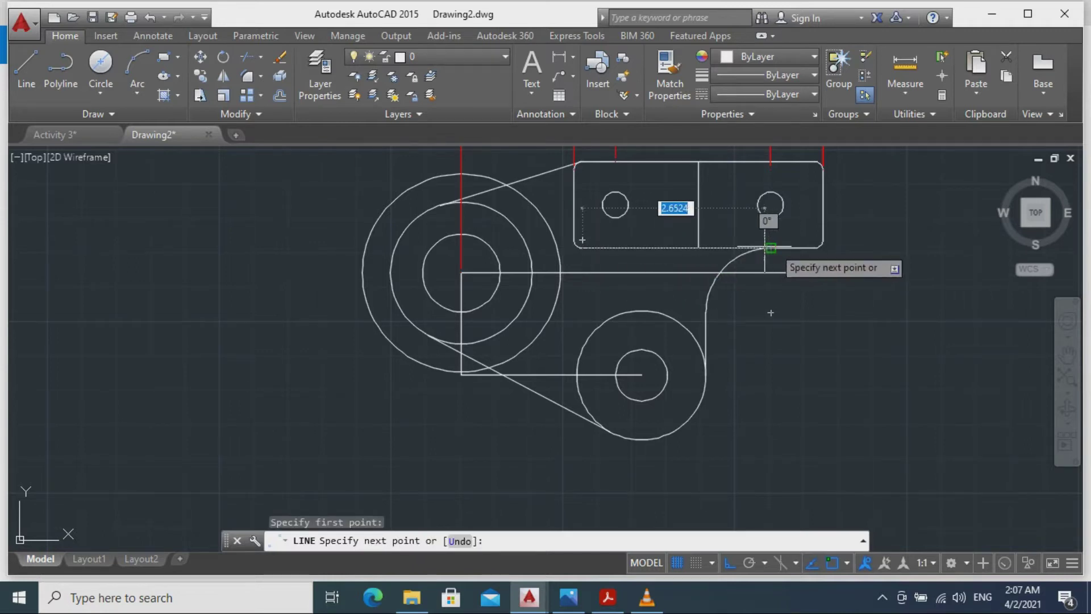
{"action": "left_click", "coordinate": [771, 248]}
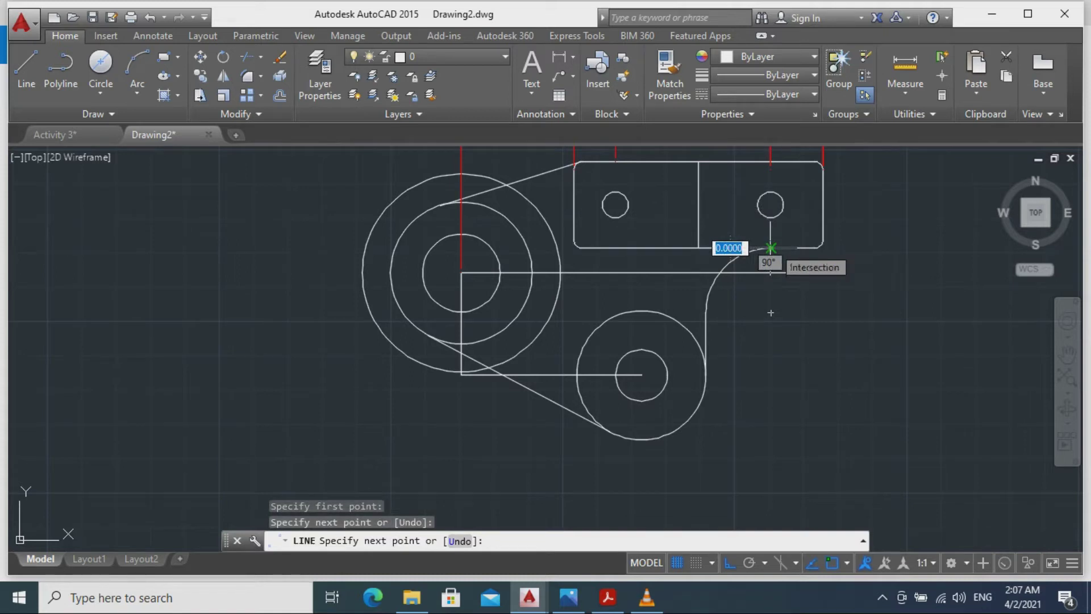
{"action": "key", "text": "Escape"}
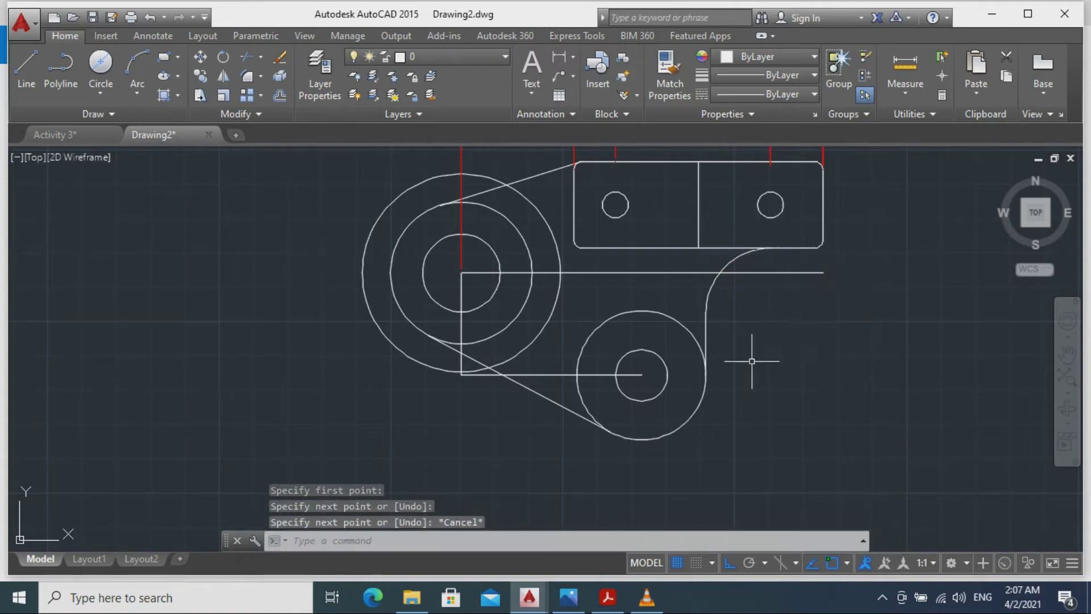
Draw a 1.70 line horizontally right from the lower circles' center, continuing with a 0.56 line straight up.
{"action": "middle_click_drag", "start_coordinate": [764, 361], "coordinate": [727, 286]}
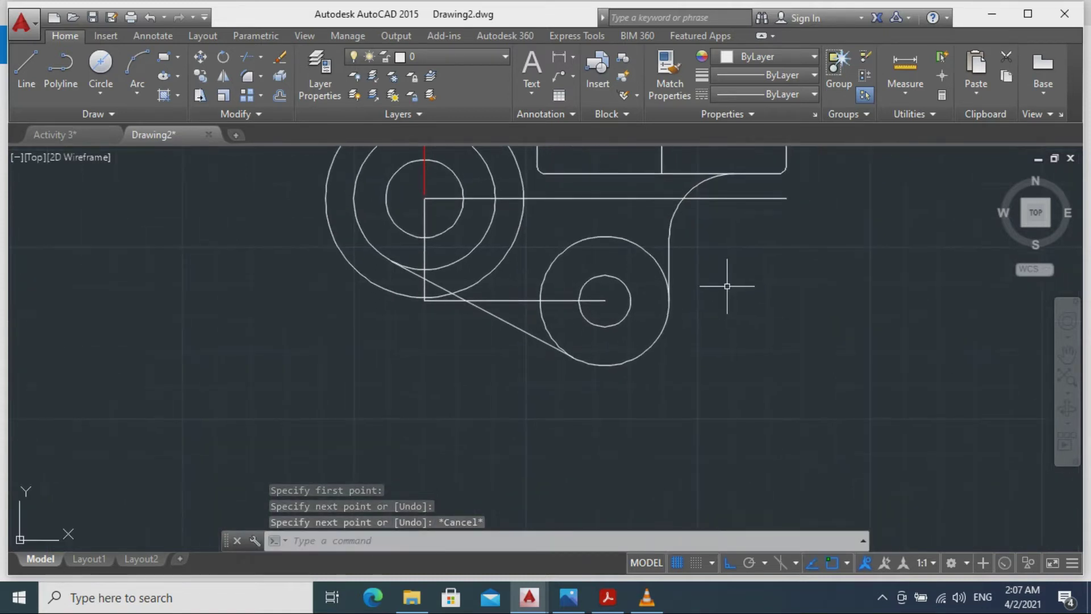
{"action": "left_click", "coordinate": [26, 67]}
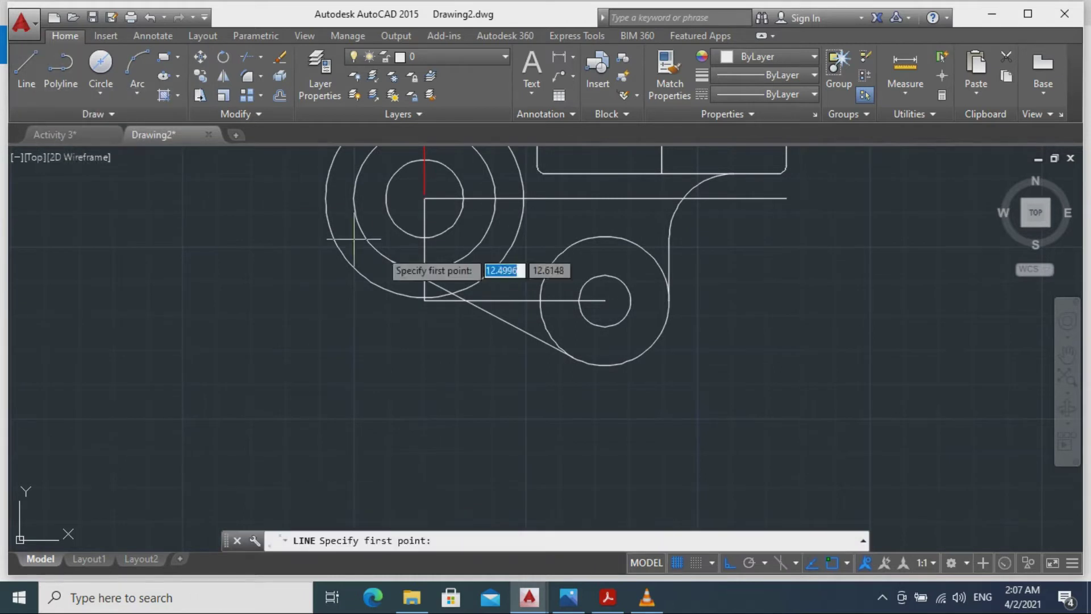
{"action": "left_click", "coordinate": [605, 299]}
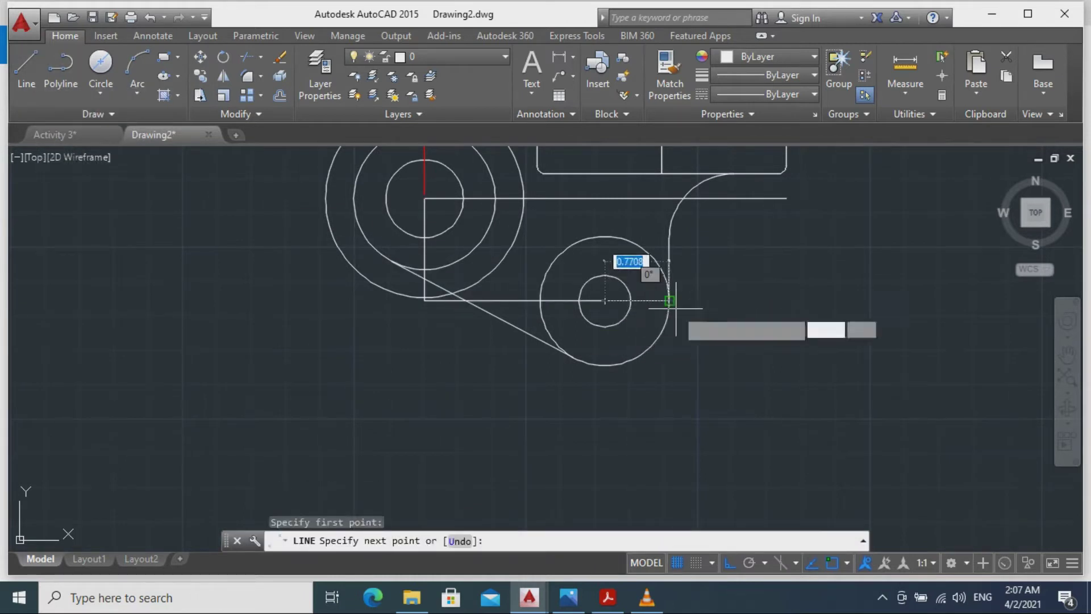
{"action": "type", "text": "1"}
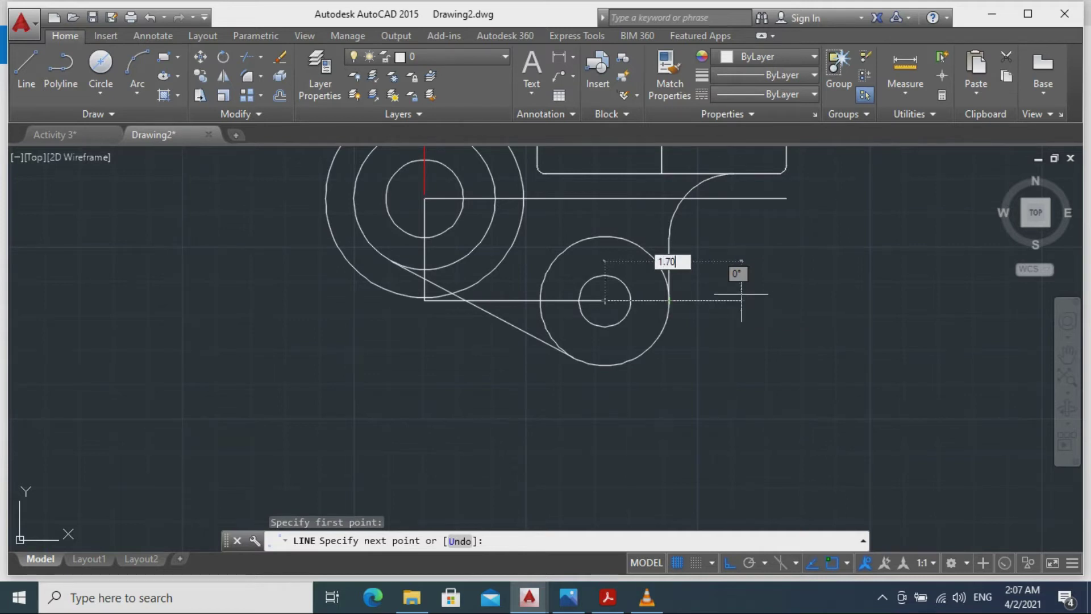
{"action": "key", "text": "Return"}
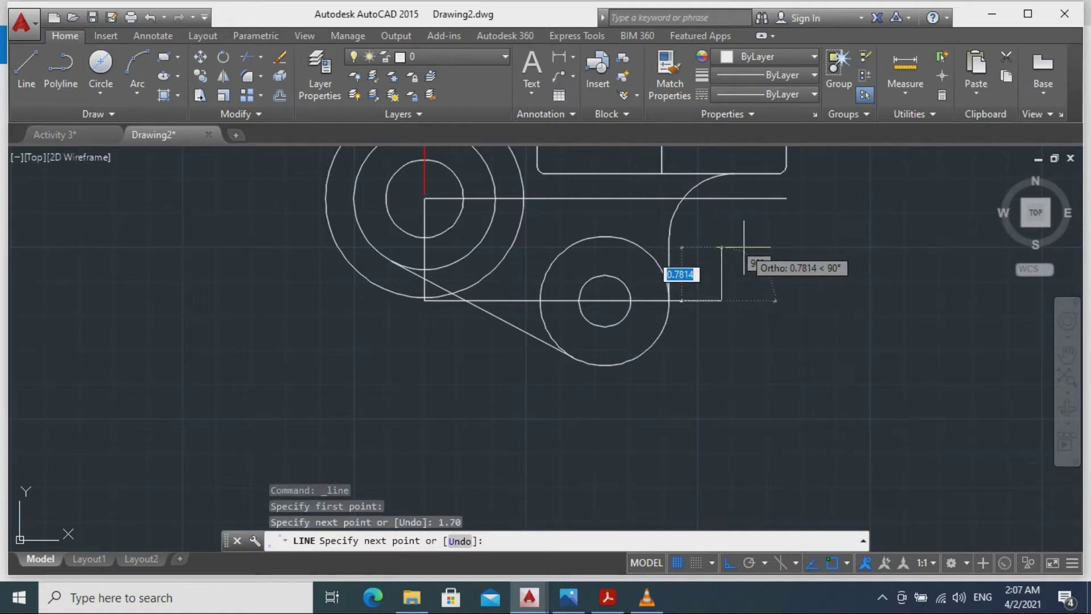
{"action": "type", "text": "0.5"}
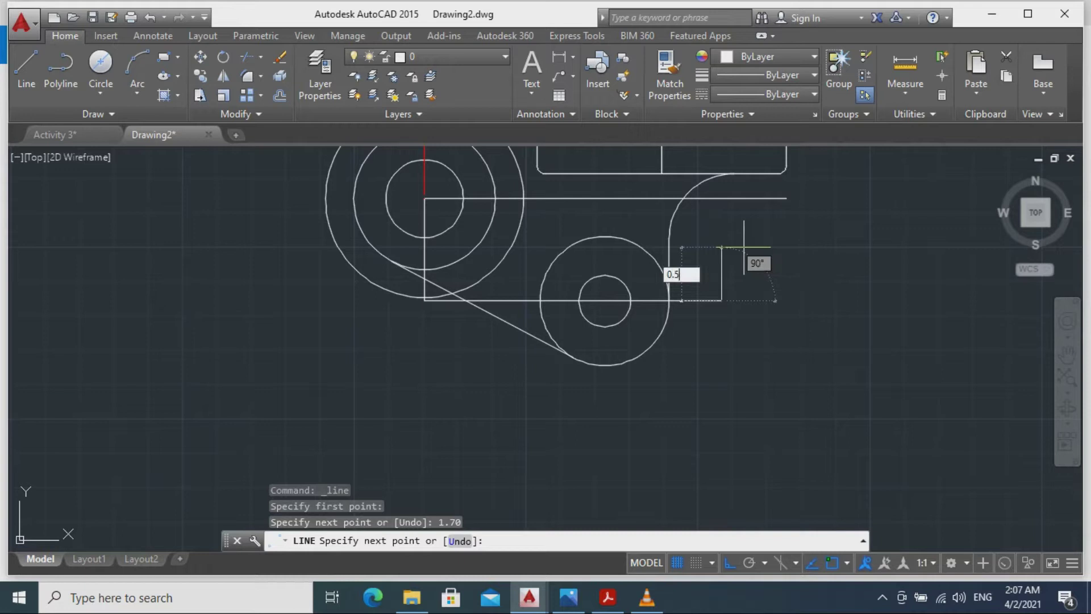
{"action": "key", "text": "Return"}
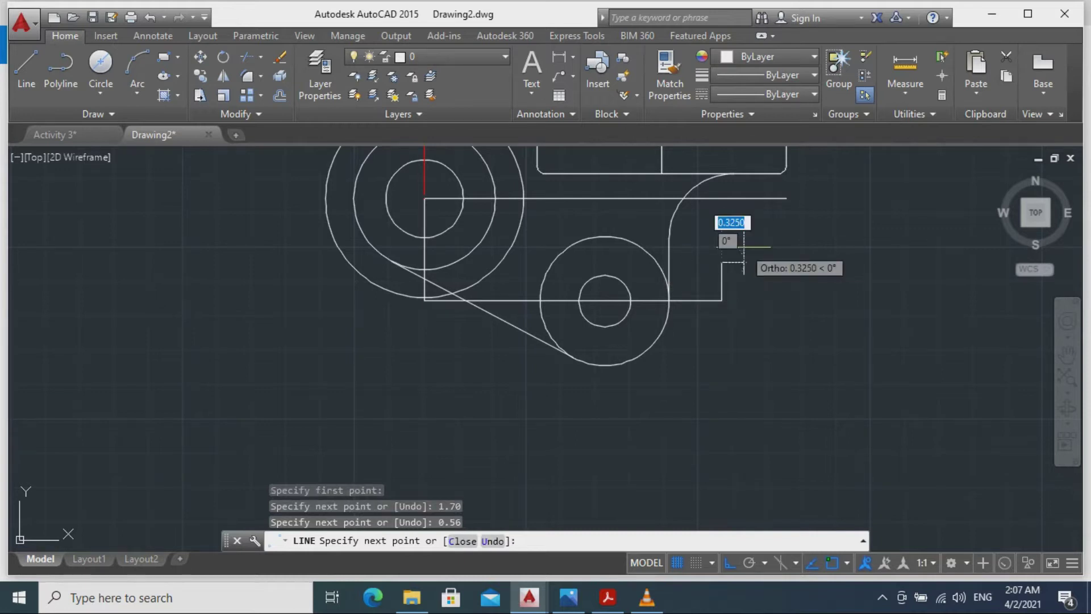
{"action": "key", "text": "Escape"}
From the right end of the 1.70 line, draw 0.56 straight down and about 1.22 left into the outer circle.
{"action": "left_click", "coordinate": [27, 67]}
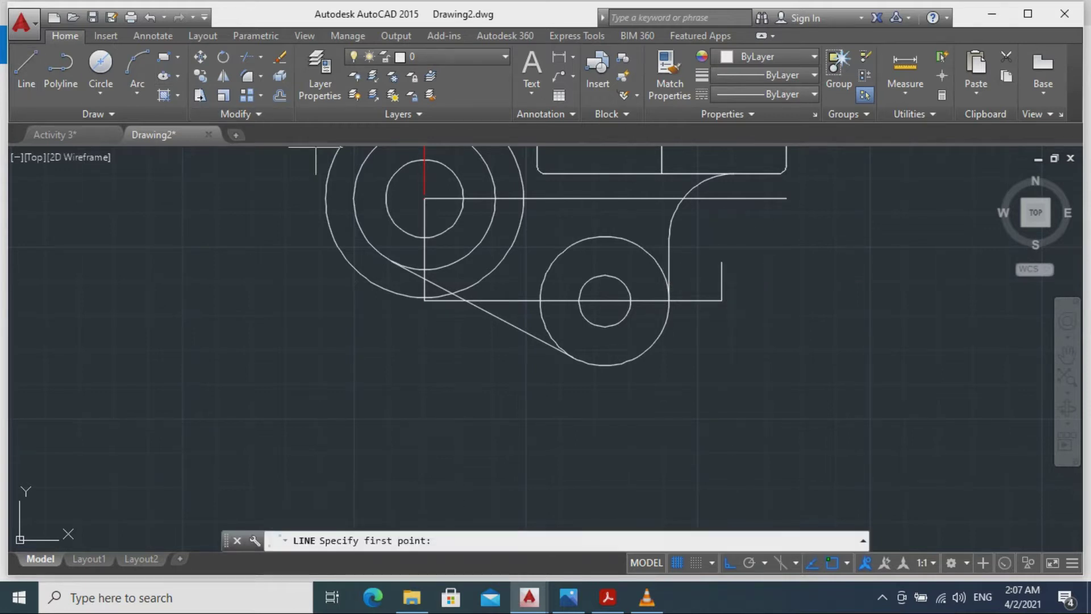
{"action": "left_click", "coordinate": [721, 300]}
{"action": "type", "text": "0"}
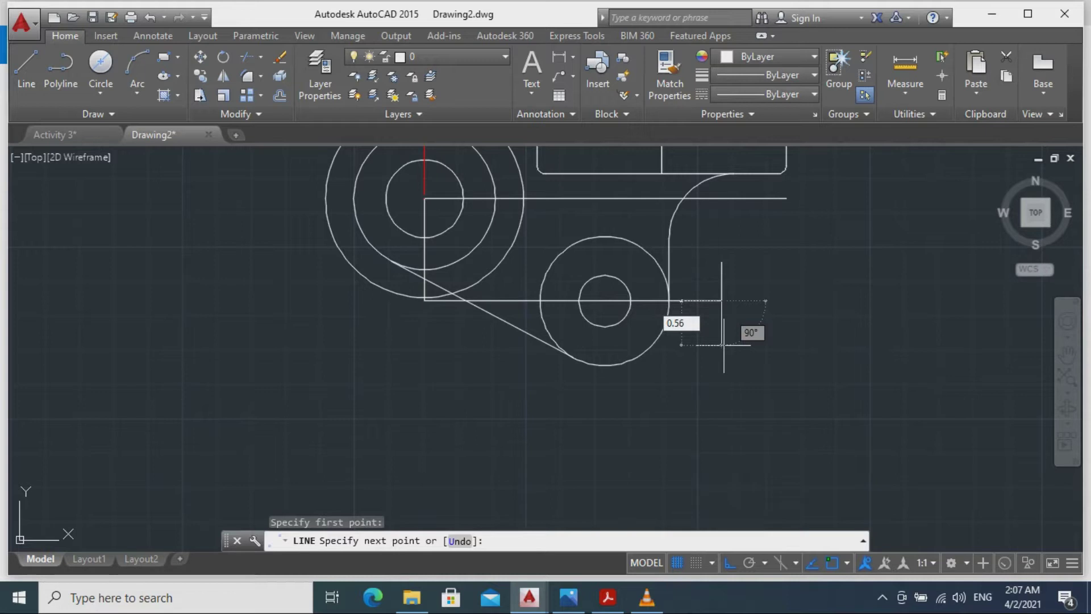
{"action": "type", "text": ".56"}
{"action": "key", "text": "Return"}
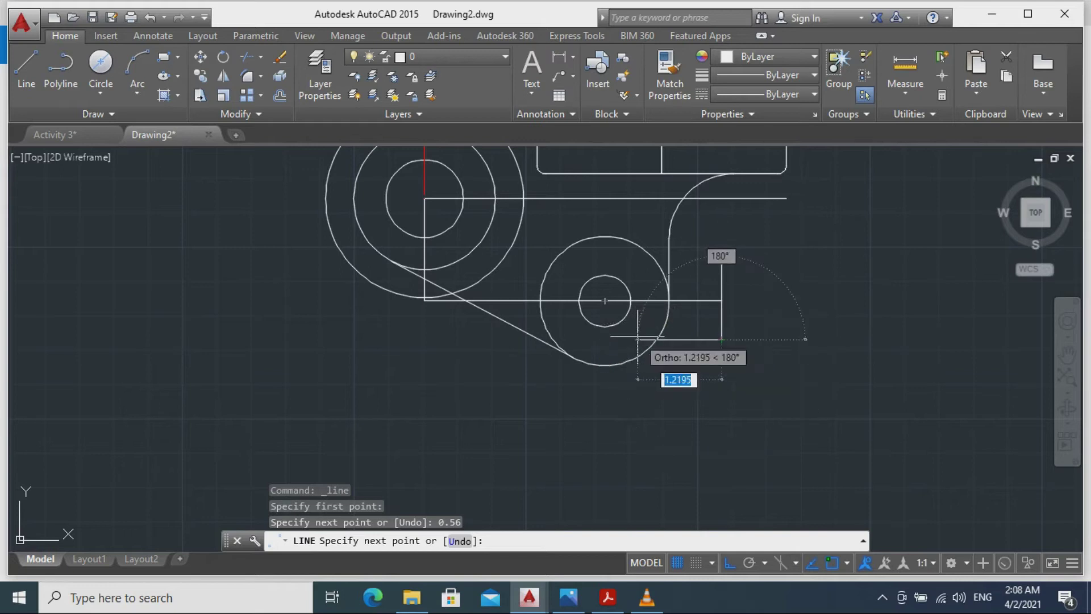
{"action": "left_click", "coordinate": [638, 340]}
{"action": "key", "text": "Escape"}
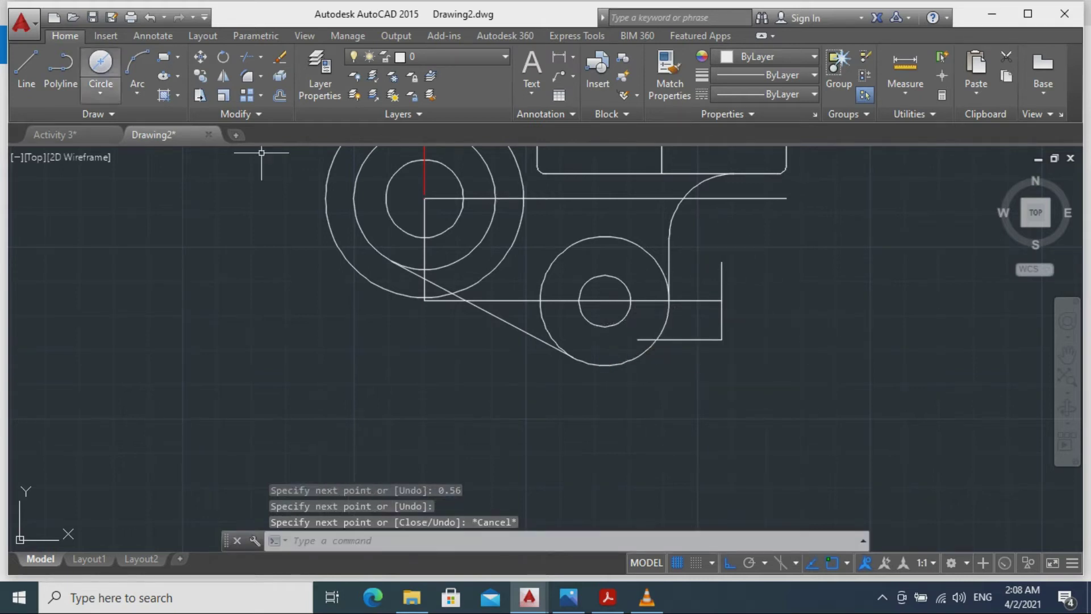
Draw a horizontal line from the top of the upper 0.56 segment left into the lower outer circle.
{"action": "left_click", "coordinate": [26, 68]}
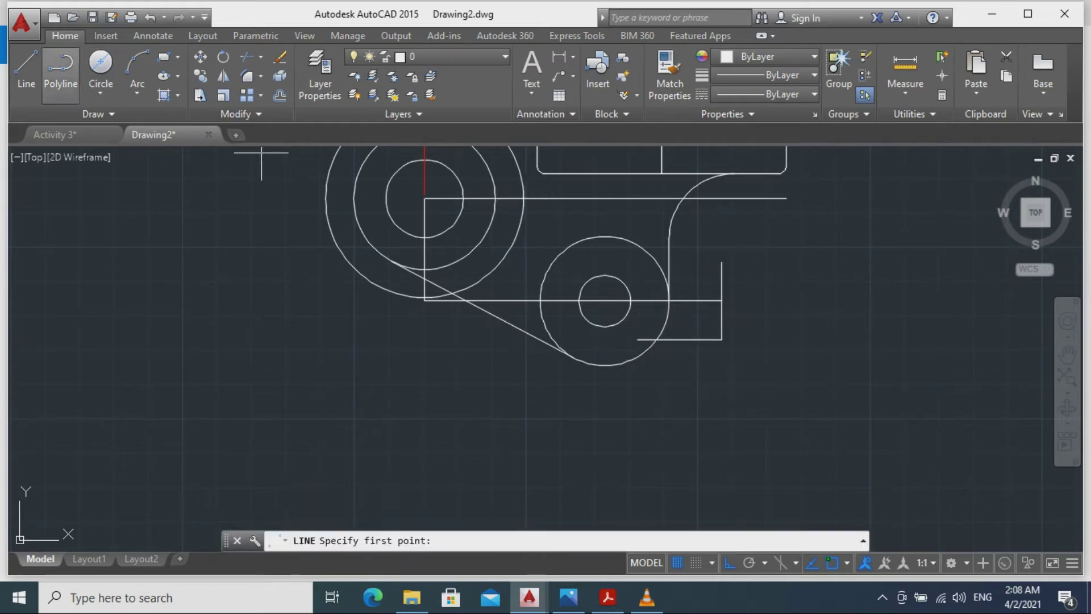
{"action": "left_click", "coordinate": [721, 262]}
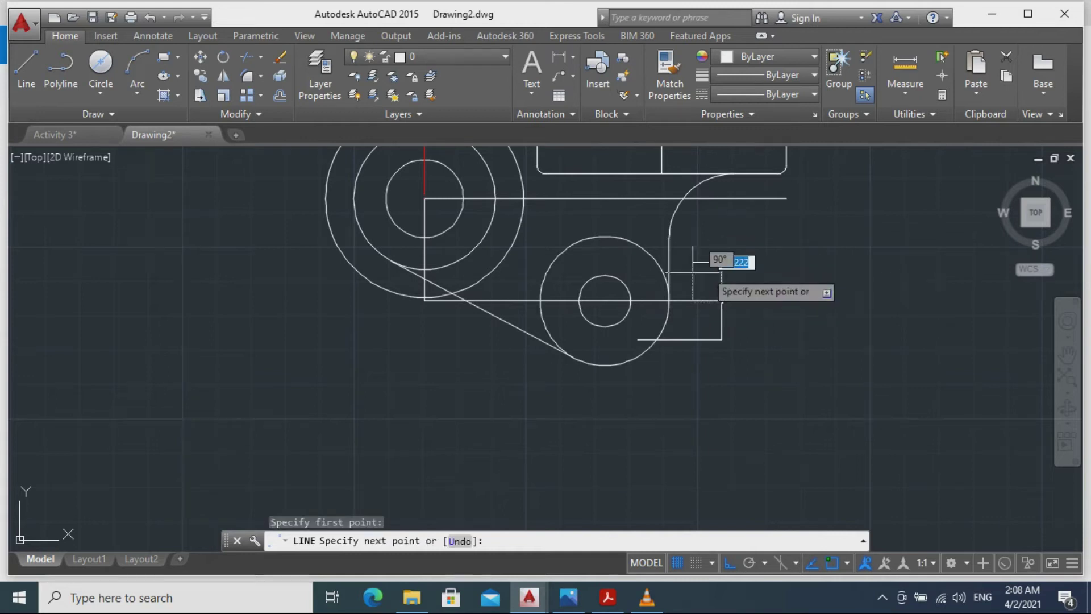
{"action": "left_click", "coordinate": [624, 262]}
{"action": "key", "text": "Escape"}
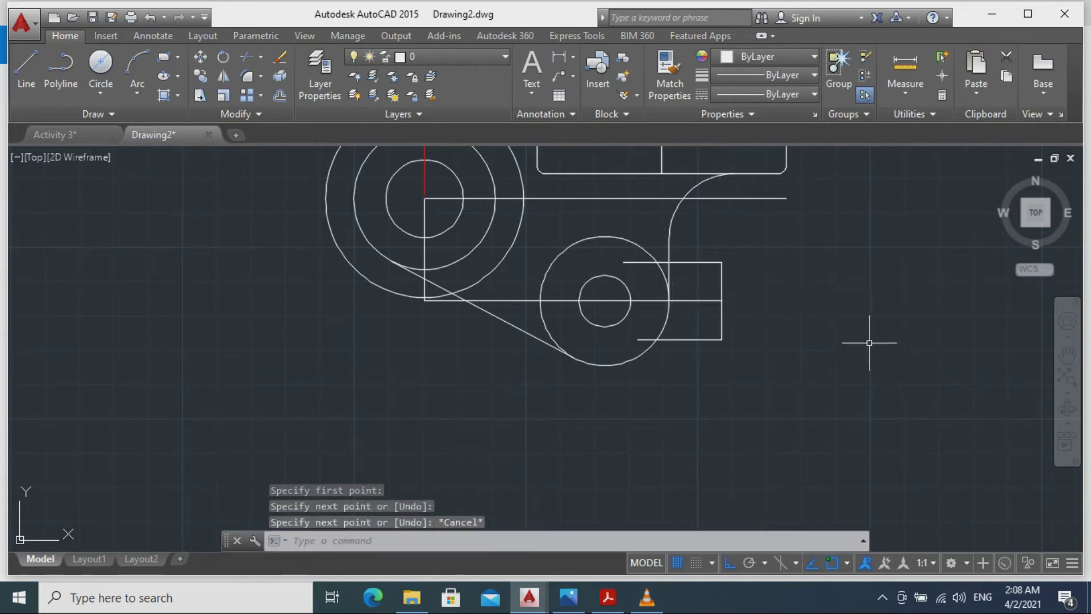
Trim the ends of the boss's two horizontal edges that lie inside the lower outer circle.
{"action": "type", "text": "t"}
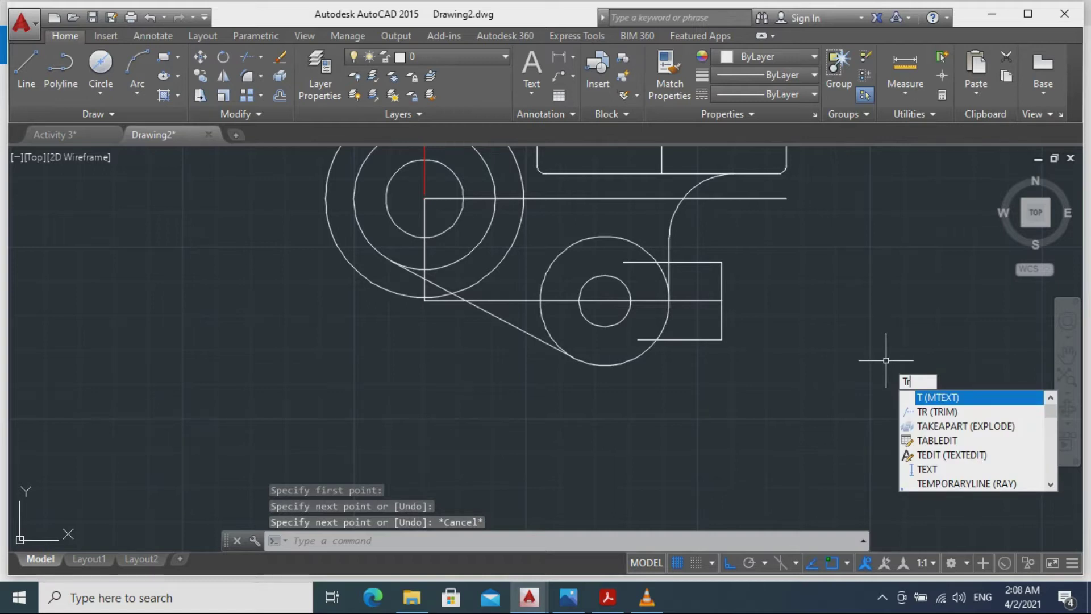
{"action": "type", "text": "r"}
{"action": "key", "text": "Return"}
{"action": "key", "text": "Return"}
{"action": "left_click", "coordinate": [638, 262]}
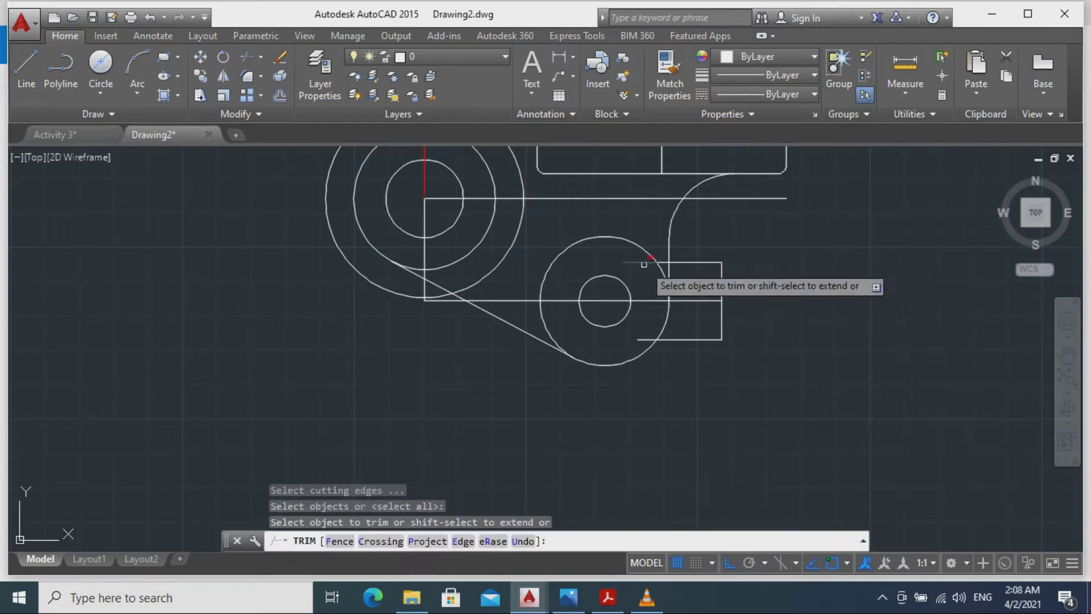
{"action": "left_click", "coordinate": [642, 339]}
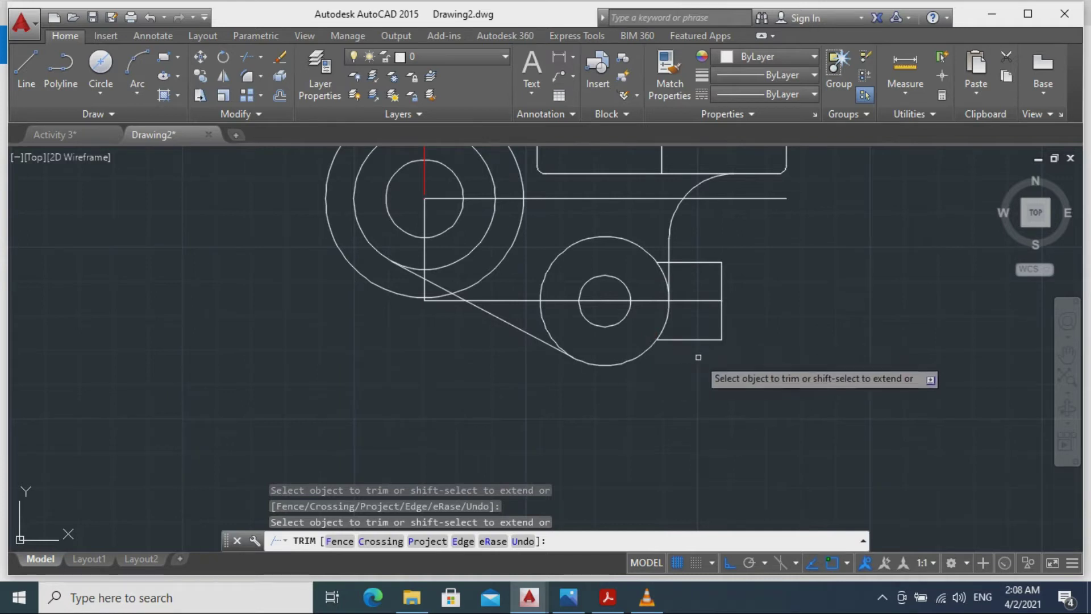
{"action": "key", "text": "Escape"}
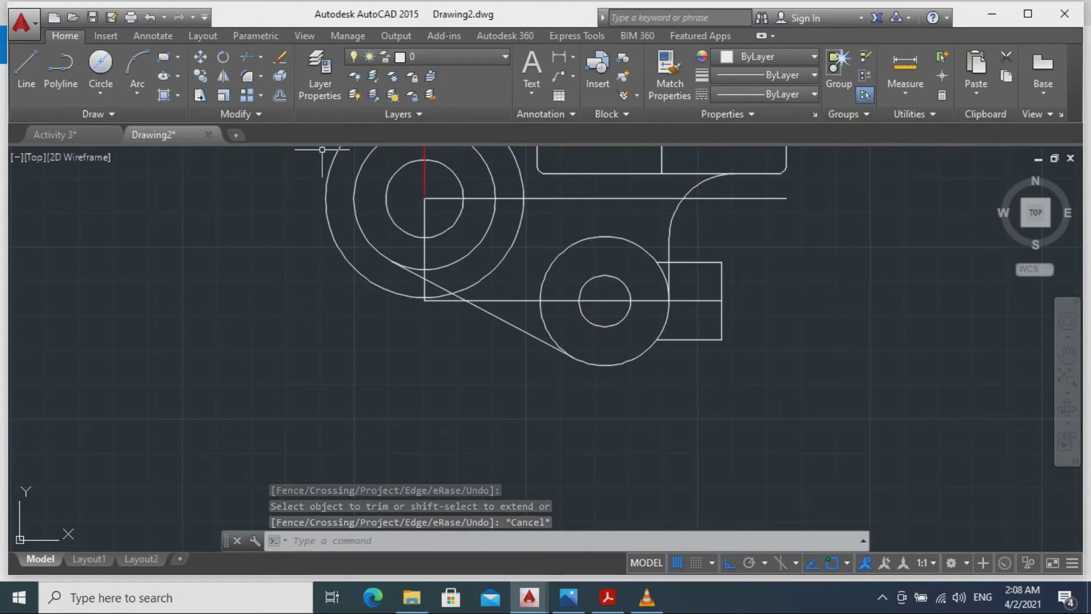
From the lower outer circle's bottom quadrant, draw 0.97 straight down, 0.47 left, and about 1.09 up to the slanted line's end on the circle.
{"action": "left_click", "coordinate": [26, 68]}
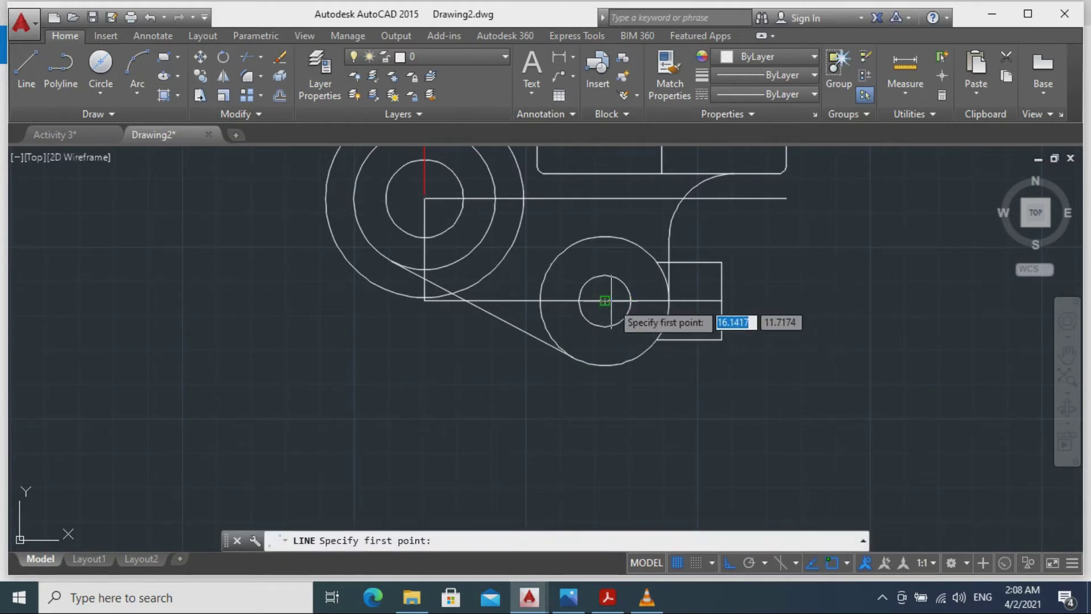
{"action": "left_click", "coordinate": [605, 365]}
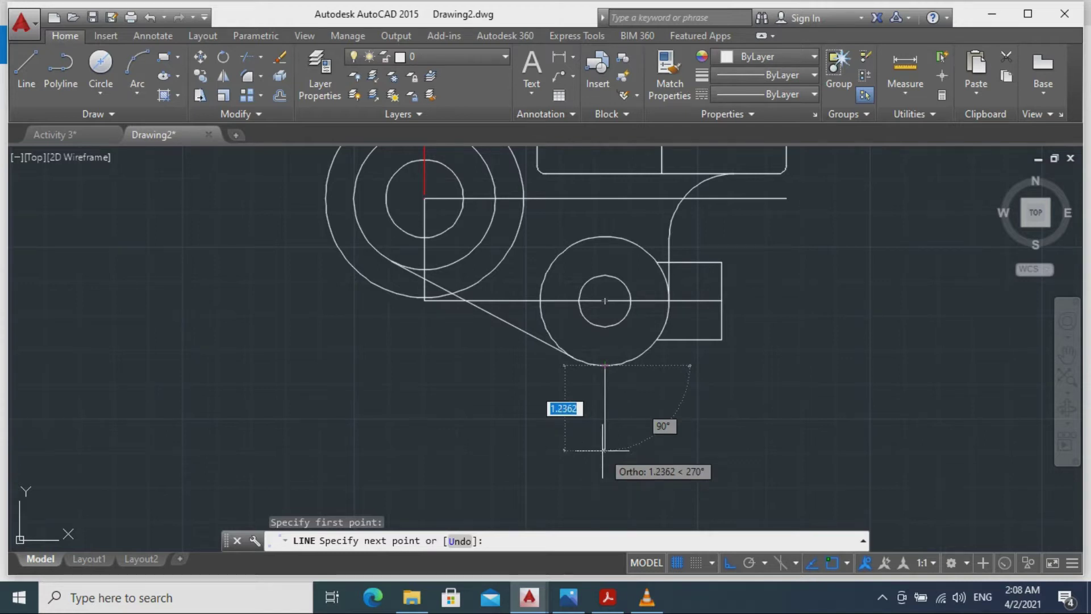
{"action": "type", "text": "0"}
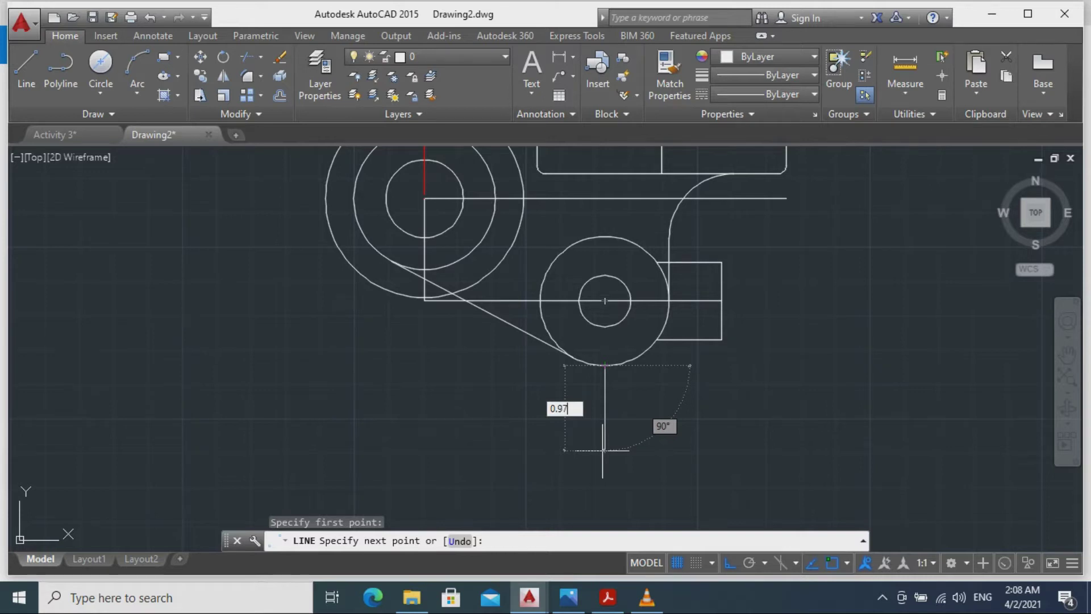
{"action": "type", "text": ".97"}
{"action": "key", "text": "Return"}
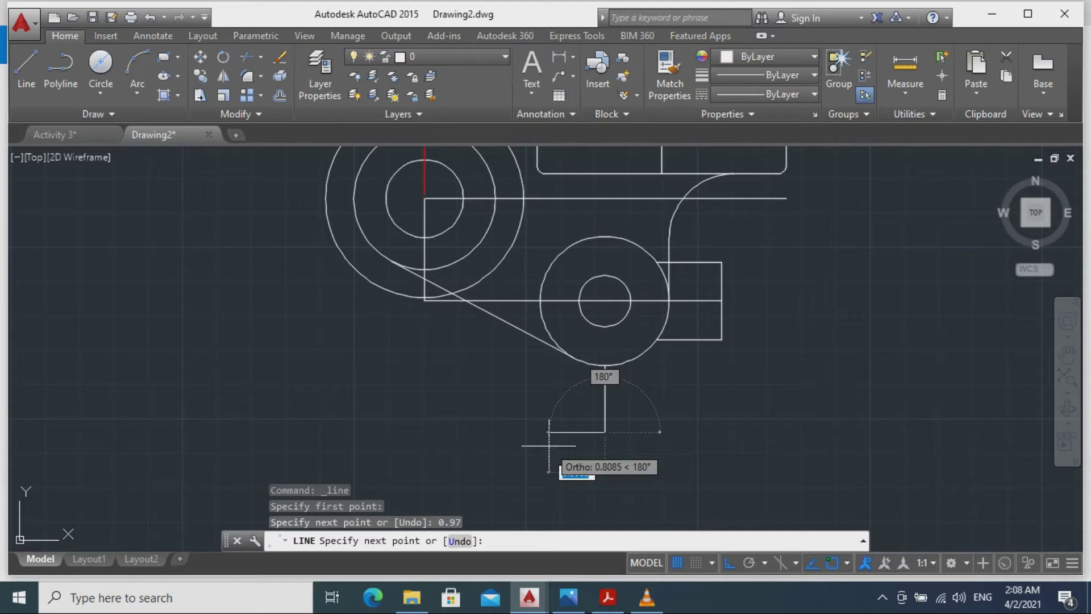
{"action": "type", "text": "0.47"}
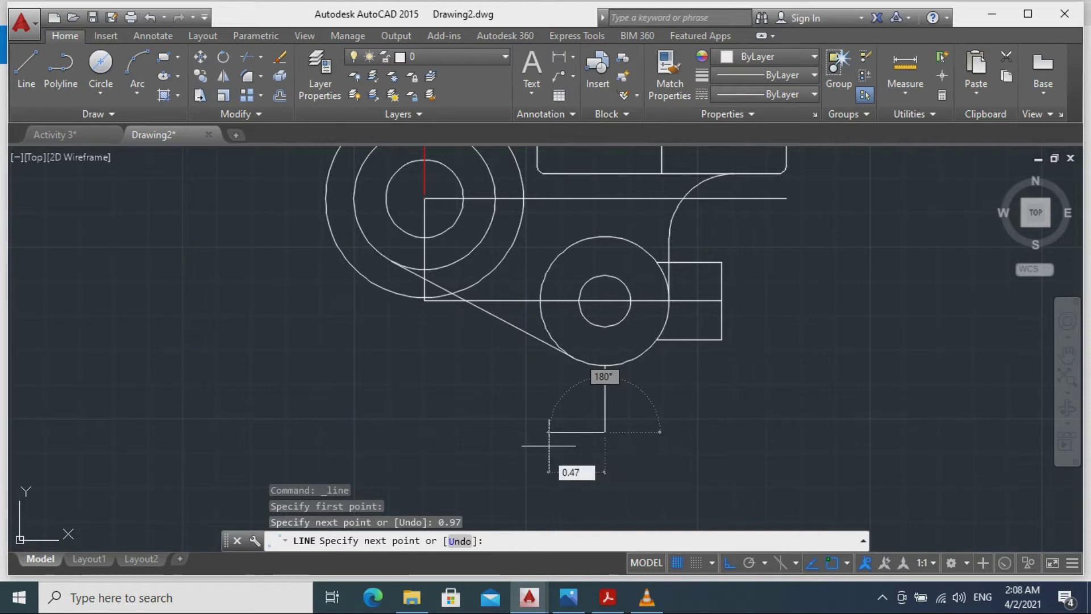
{"action": "key", "text": "Return"}
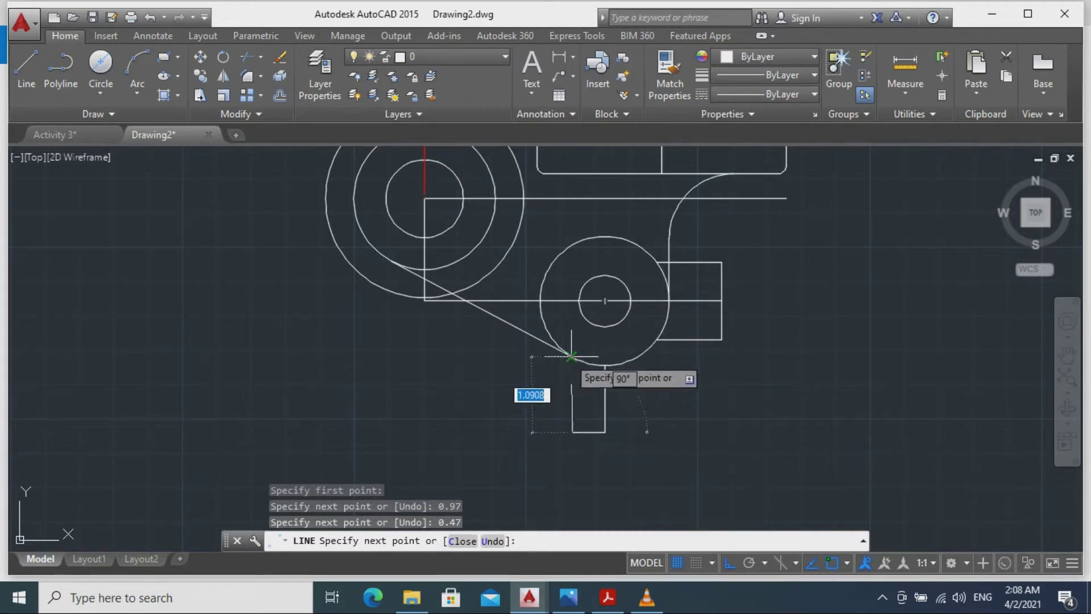
{"action": "left_click", "coordinate": [571, 356]}
{"action": "key", "text": "Escape"}
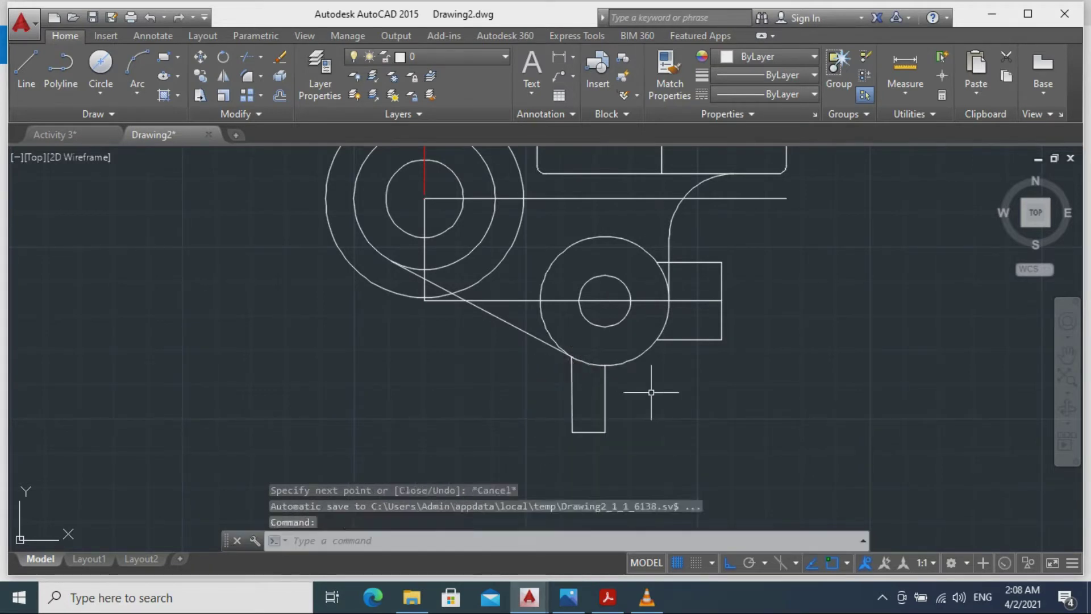
From the bottom end of the 0.97 line, draw 0.47 right and continue straight up into the lower outer circle.
{"action": "key", "text": "Return"}
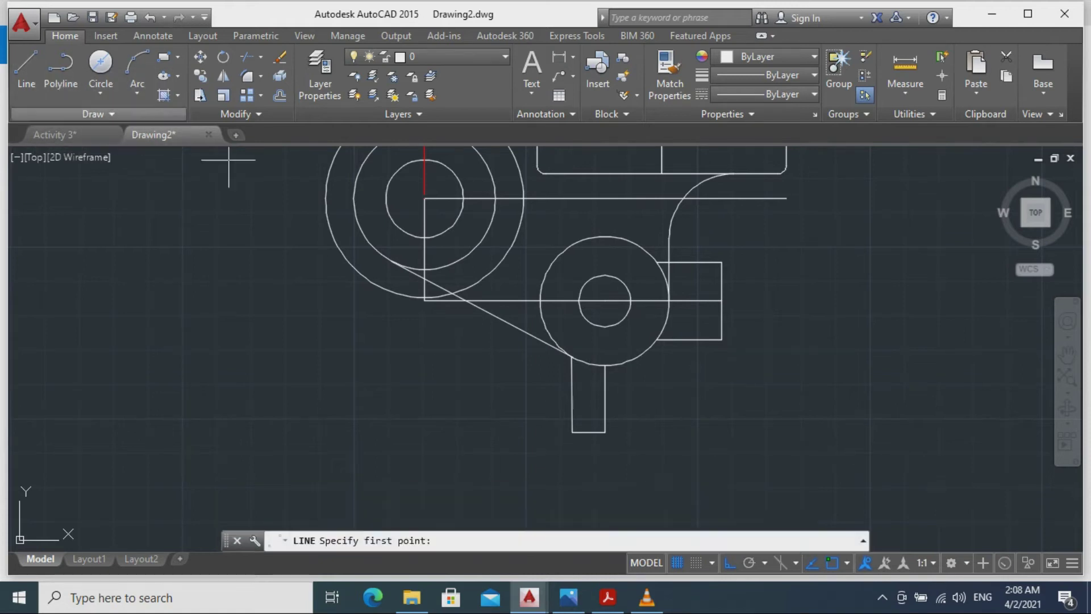
{"action": "left_click", "coordinate": [605, 432]}
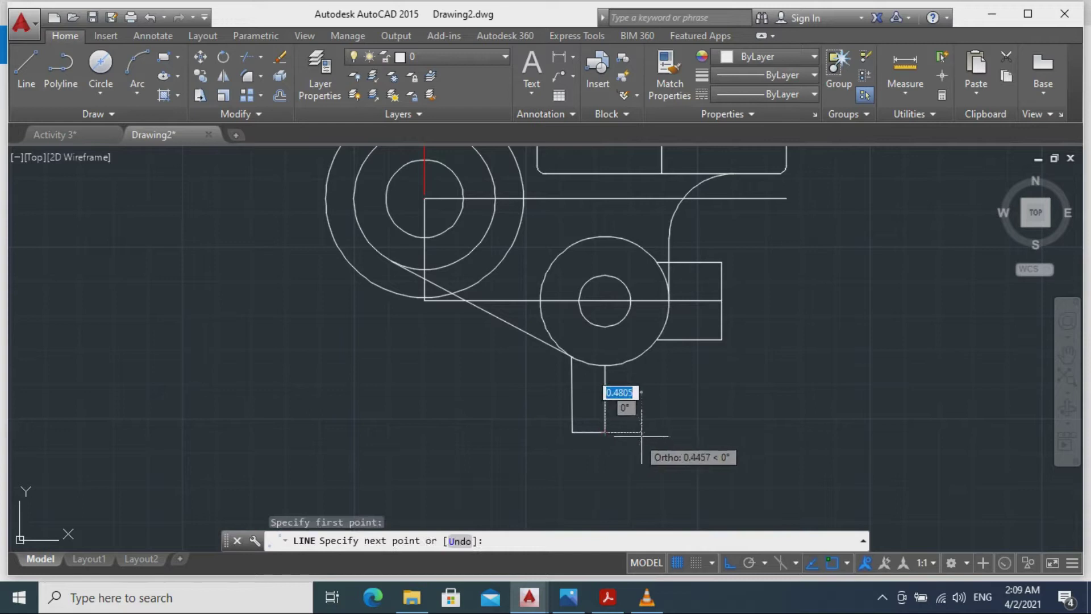
{"action": "type", "text": "0.4"}
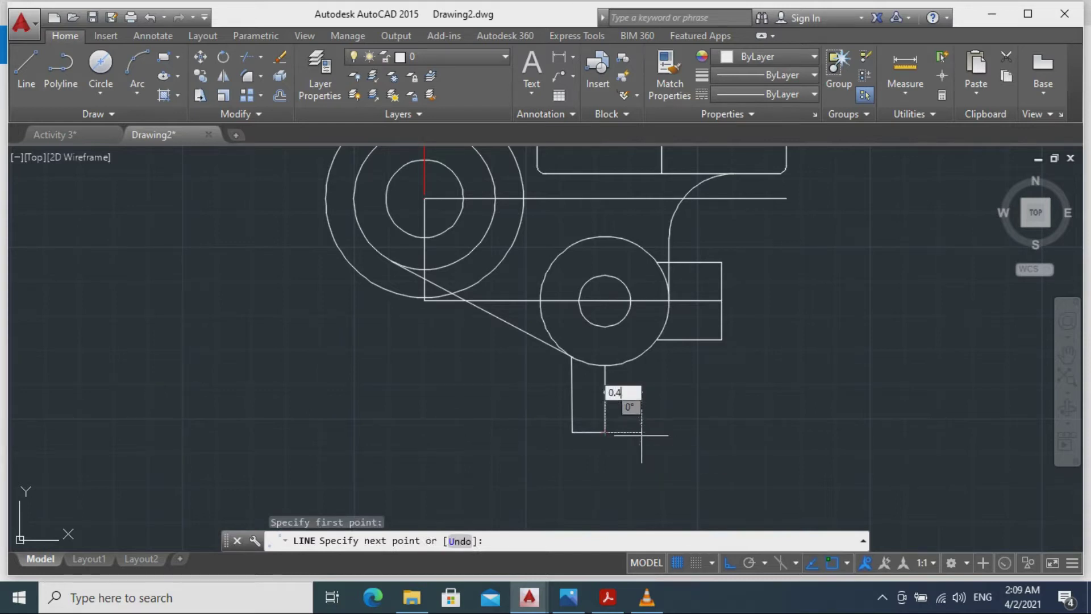
{"action": "type", "text": "7"}
{"action": "key", "text": "Return"}
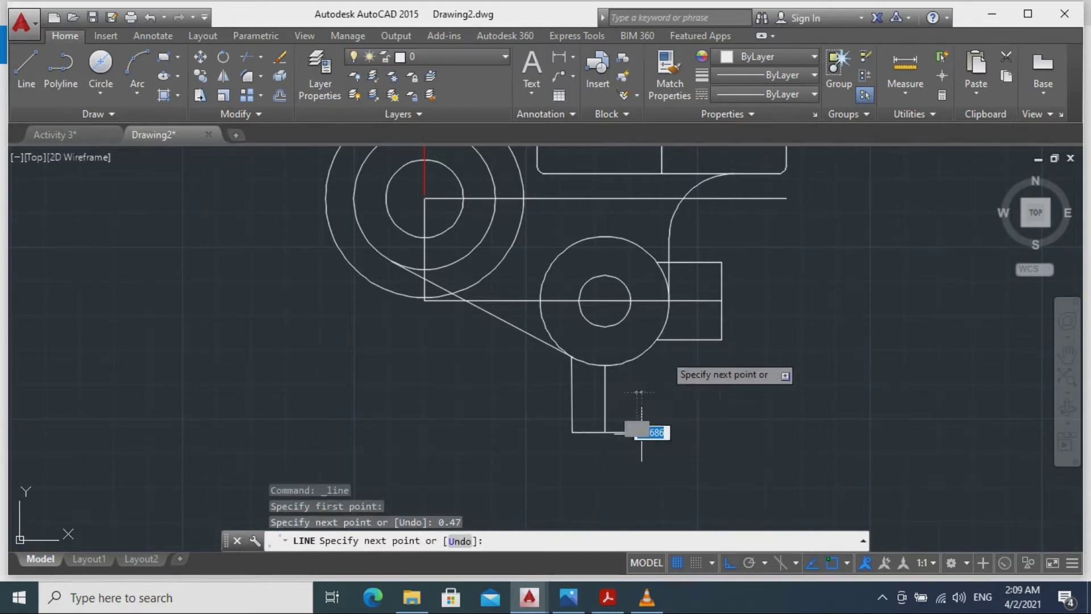
{"action": "left_click", "coordinate": [646, 331]}
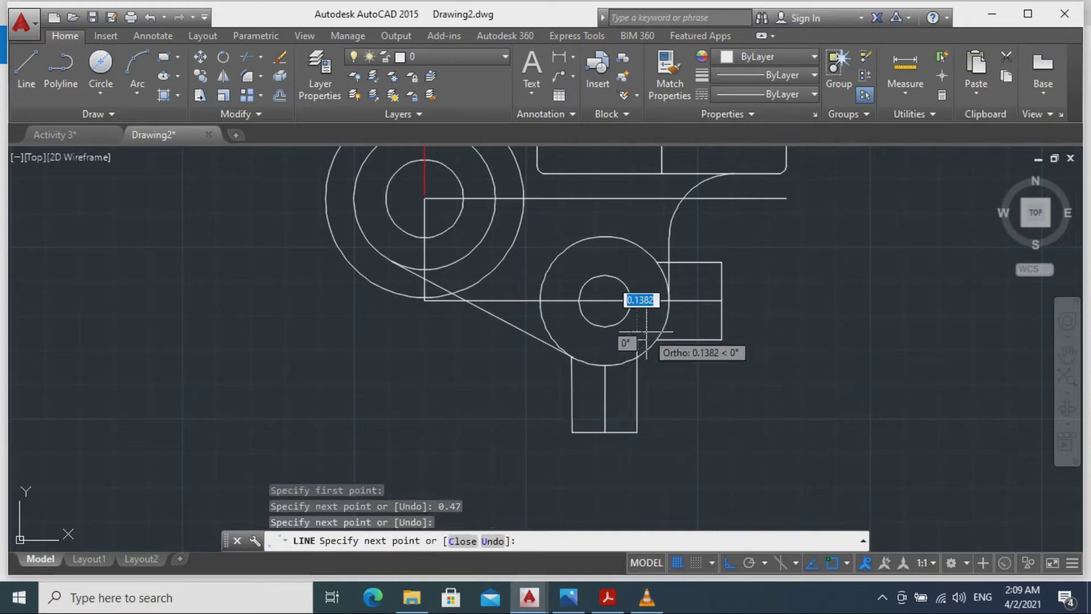
{"action": "key", "text": "Escape"}
Trim the end of the lower boss's right vertical edge that lies inside the lower outer circle.
{"action": "type", "text": "tr"}
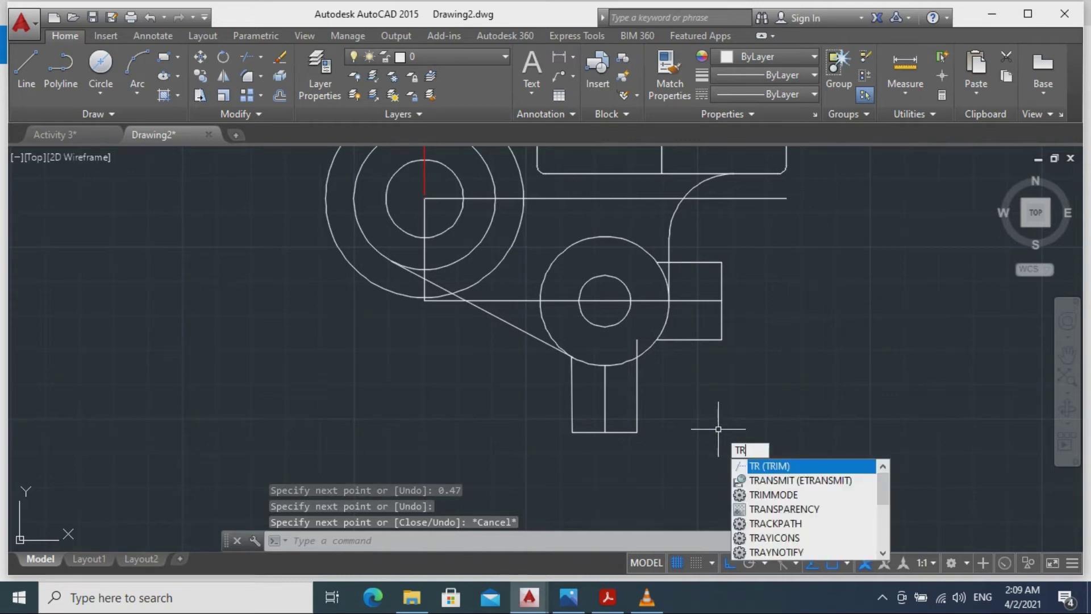
{"action": "key", "text": "Return"}
{"action": "key", "text": "Return"}
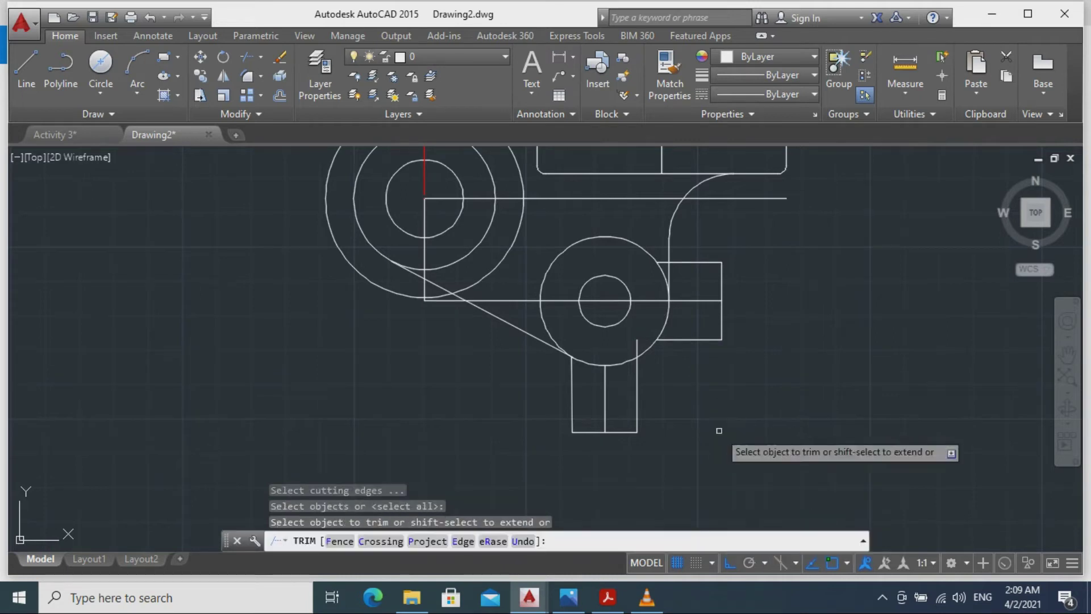
{"action": "left_click", "coordinate": [638, 336]}
{"action": "key", "text": "Escape"}
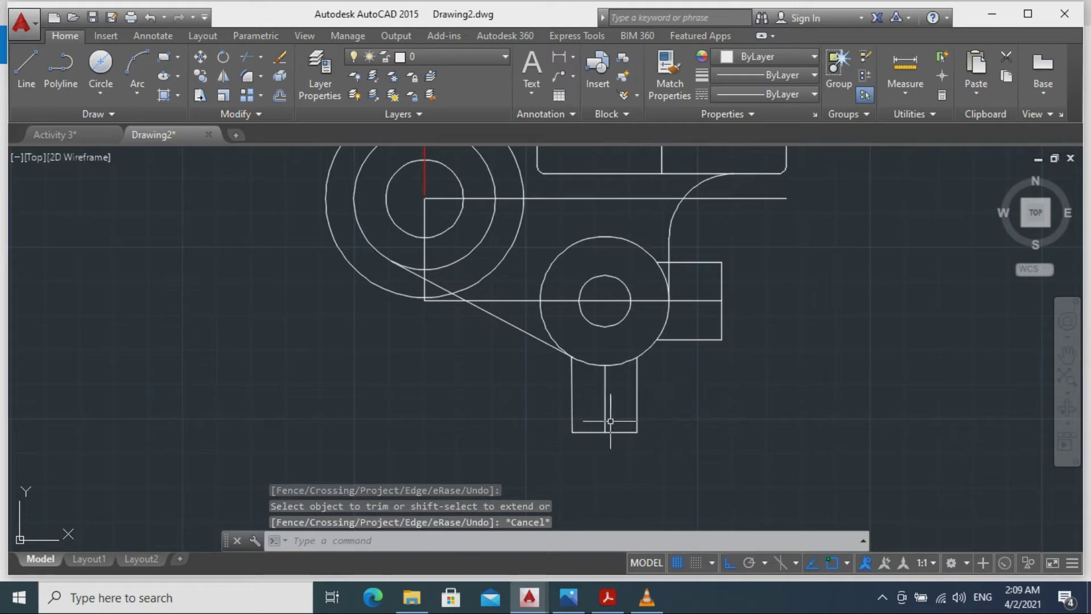
From the middle of the lower boss's bottom edge, draw 0.28 right along the edge and 0.77 straight up.
{"action": "type", "text": "l"}
{"action": "key", "text": "Return"}
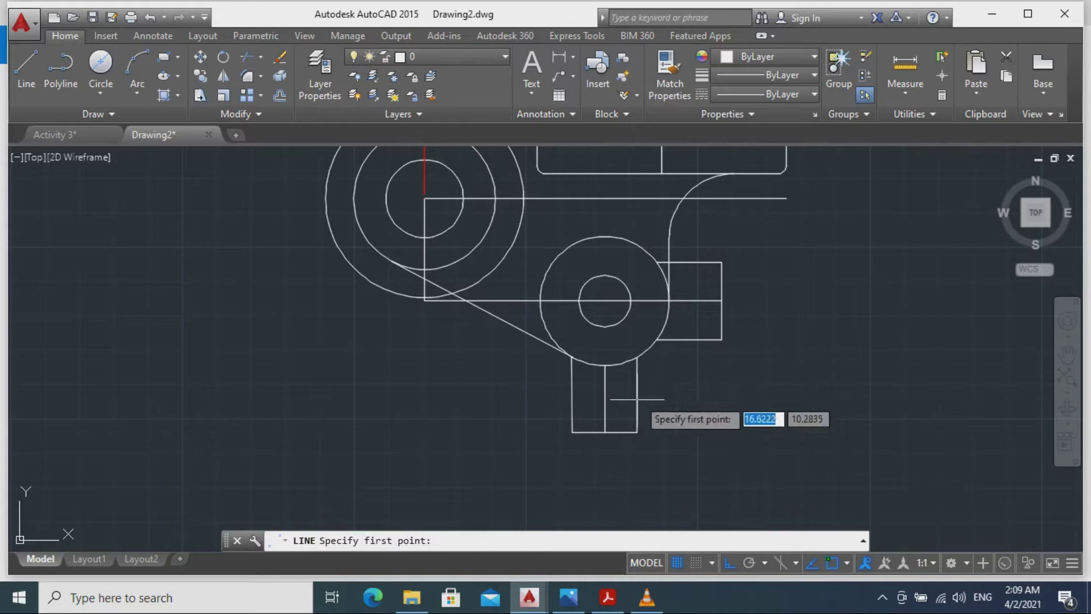
{"action": "left_click", "coordinate": [604, 431]}
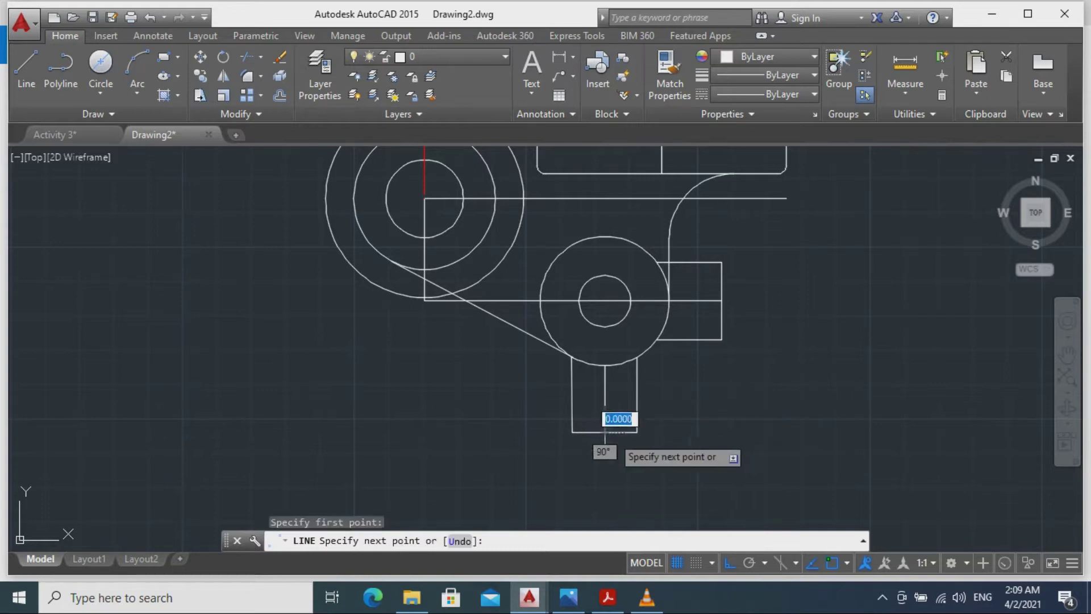
{"action": "scroll", "coordinate": [606, 434], "scroll_direction": "up", "scroll_amount": 4}
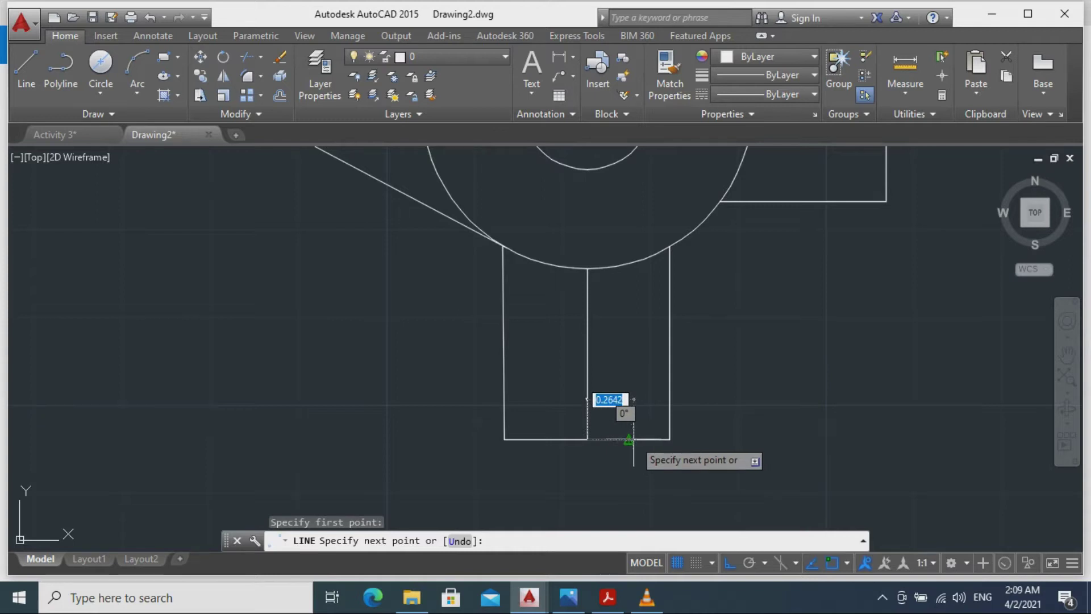
{"action": "type", "text": "0."}
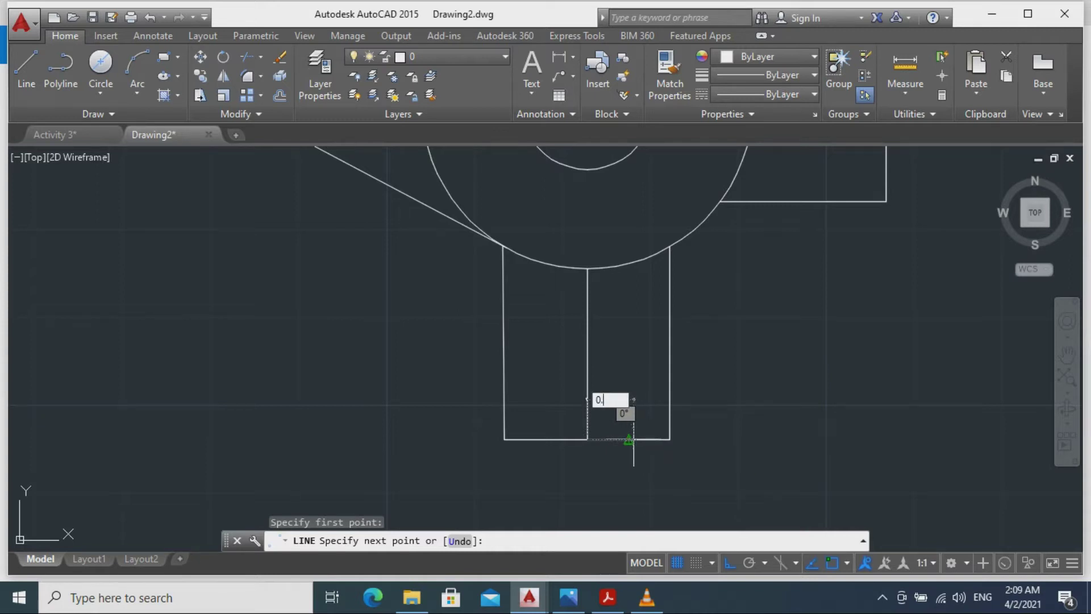
{"action": "key", "text": "Return"}
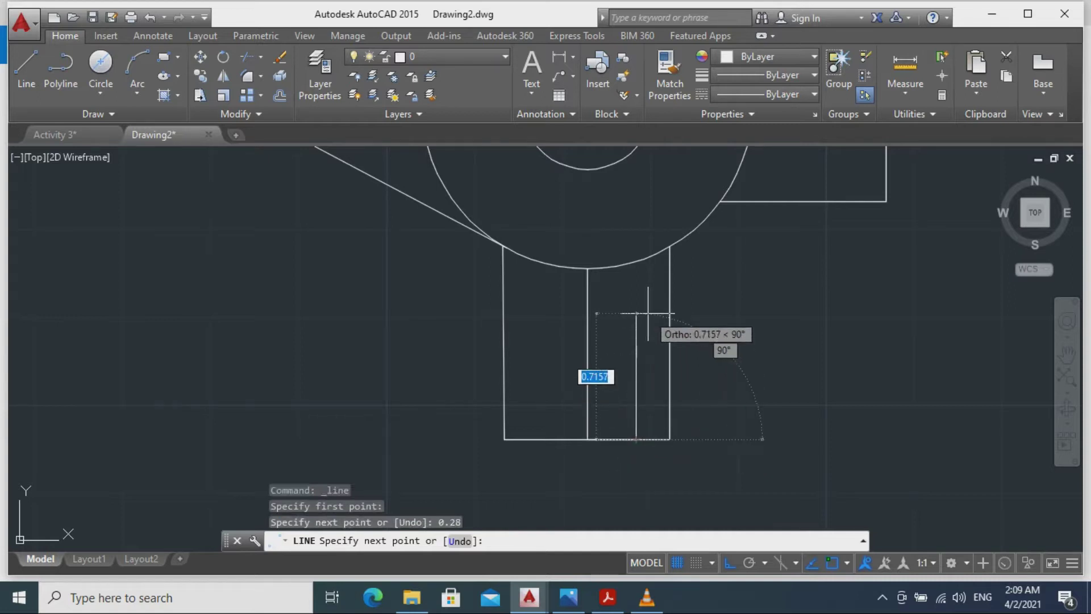
{"action": "type", "text": "0."}
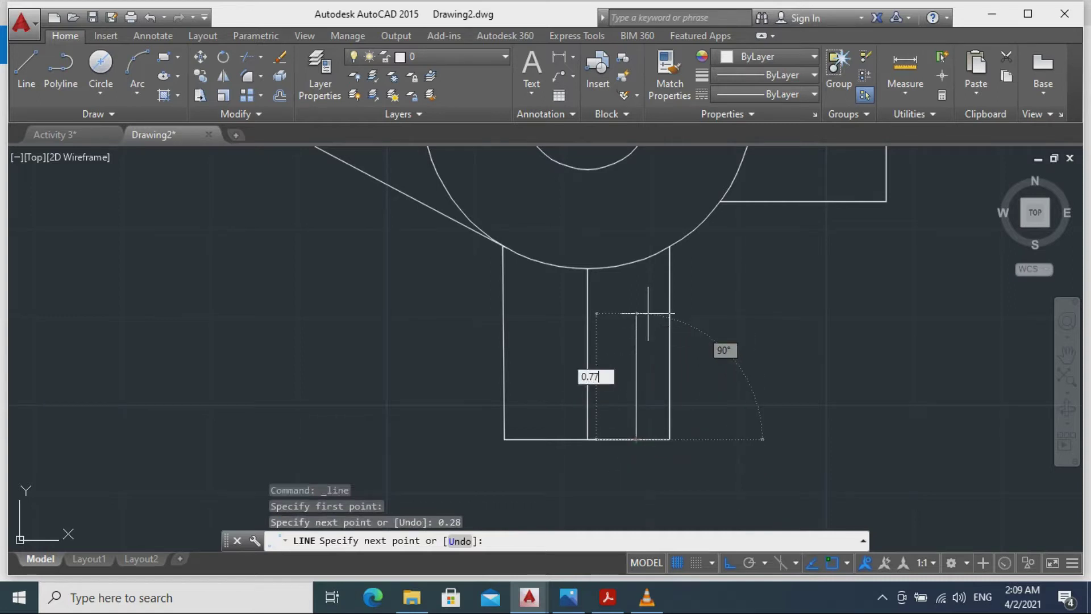
{"action": "key", "text": "Return"}
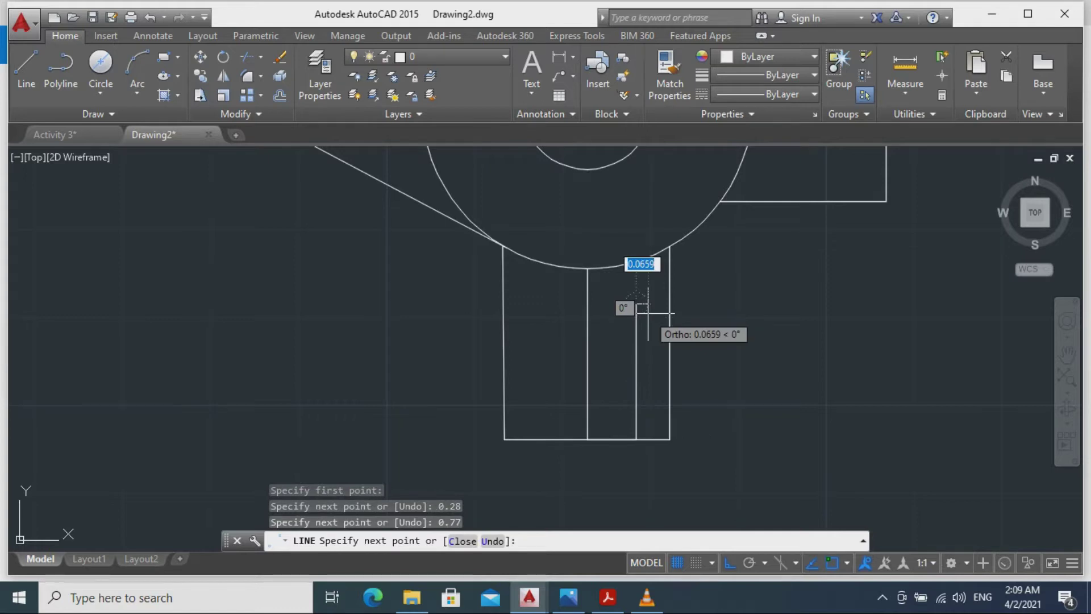
{"action": "key", "text": "Escape"}
{"action": "left_click", "coordinate": [26, 67]}
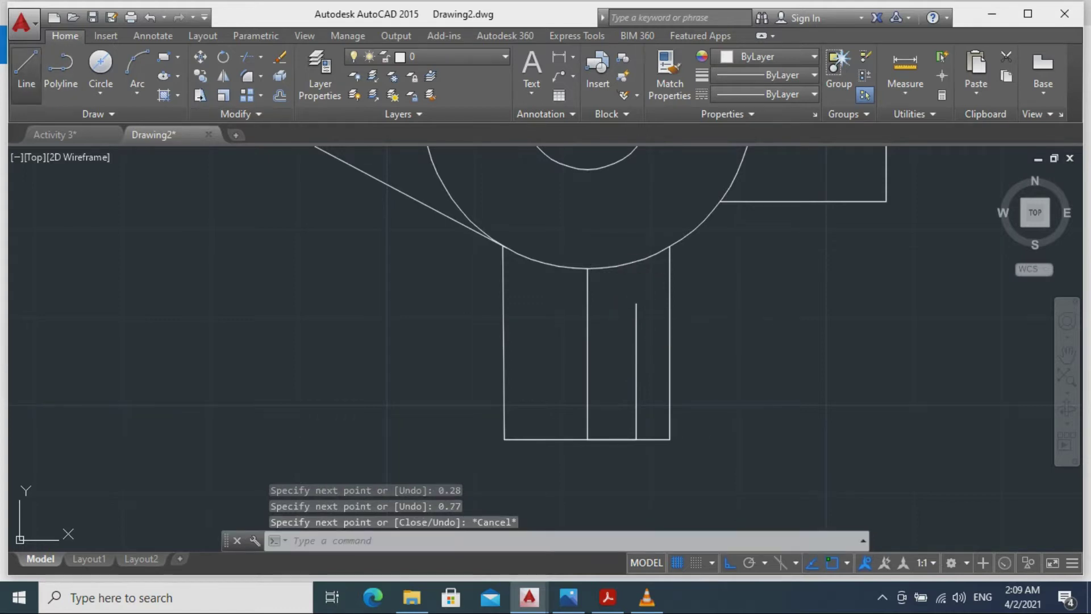
{"action": "left_click", "coordinate": [587, 439]}
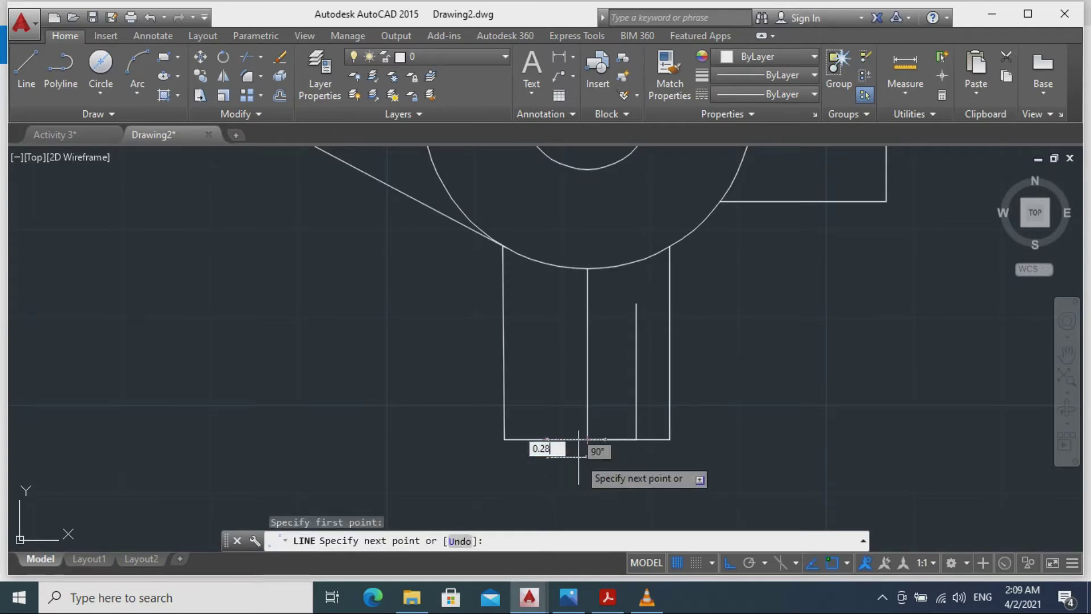
{"action": "type", "text": "0.28"}
{"action": "key", "text": "Return"}
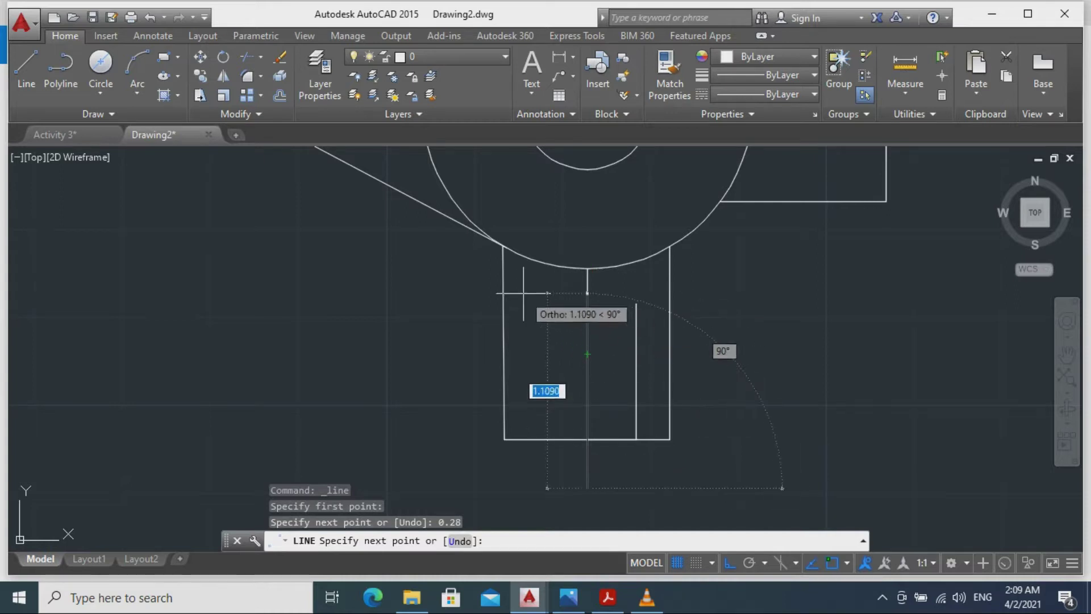
{"action": "key", "text": "Escape"}
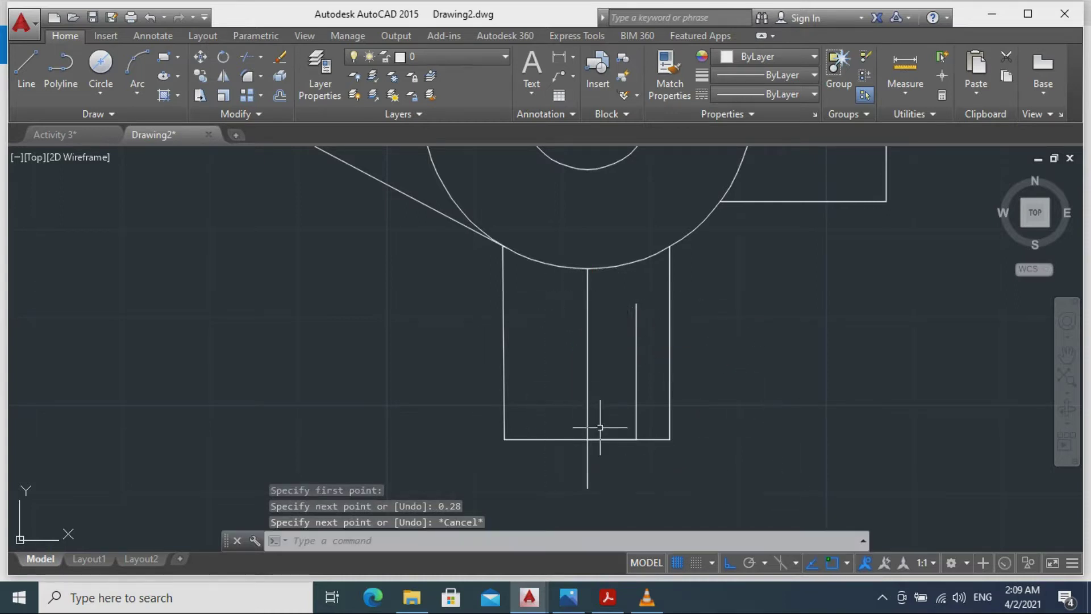
{"action": "left_click", "coordinate": [587, 457]}
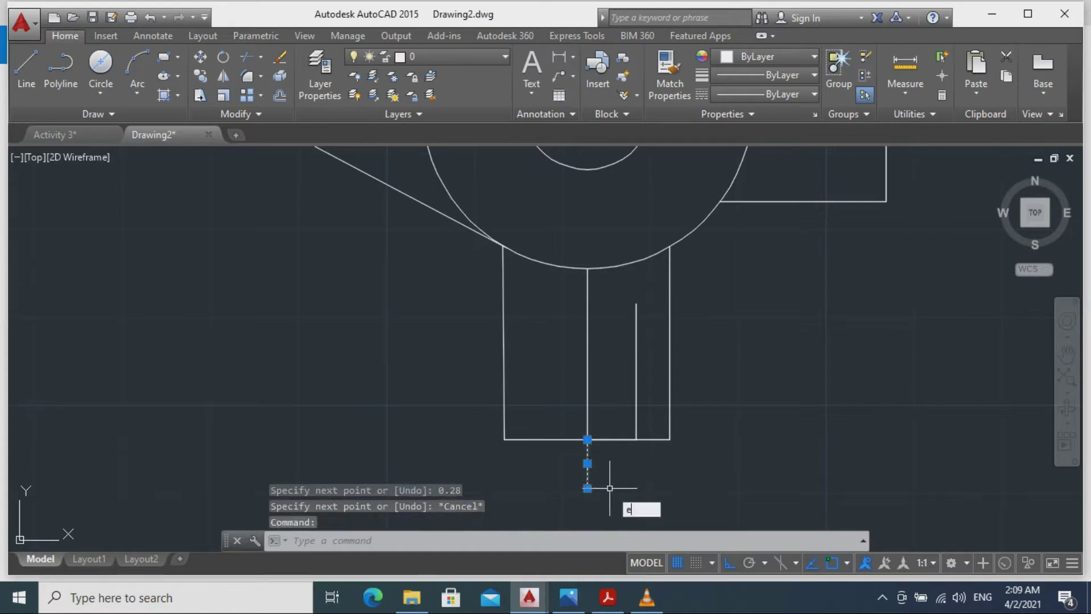
{"action": "key", "text": "Return"}
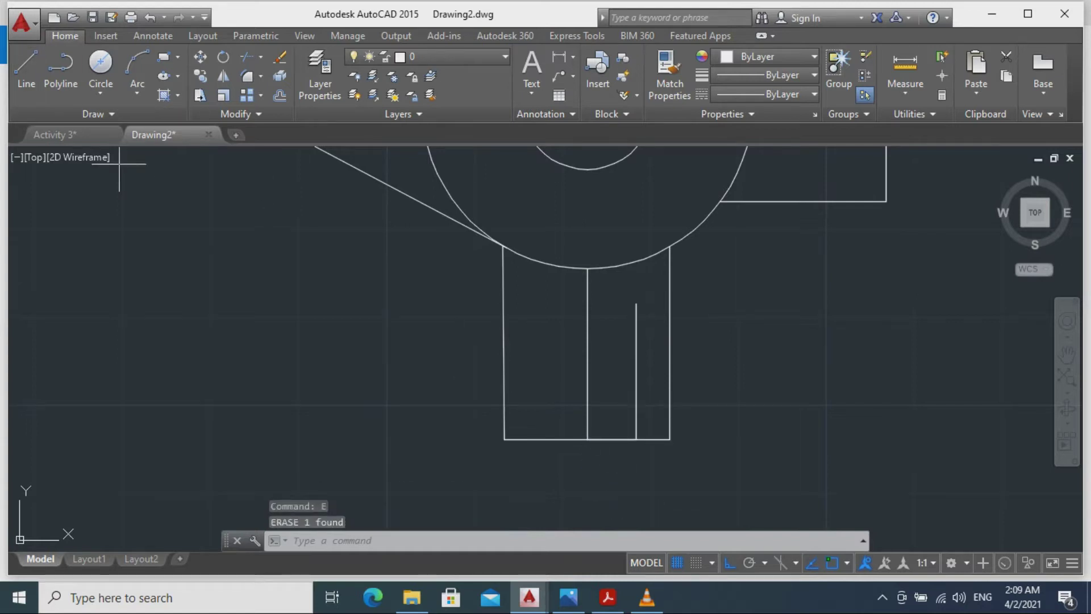
From the middle of the boss's bottom edge, draw 0.28 left, 0.77 up, and across to the top of the right inner vertical line.
{"action": "type", "text": "l"}
{"action": "key", "text": "Return"}
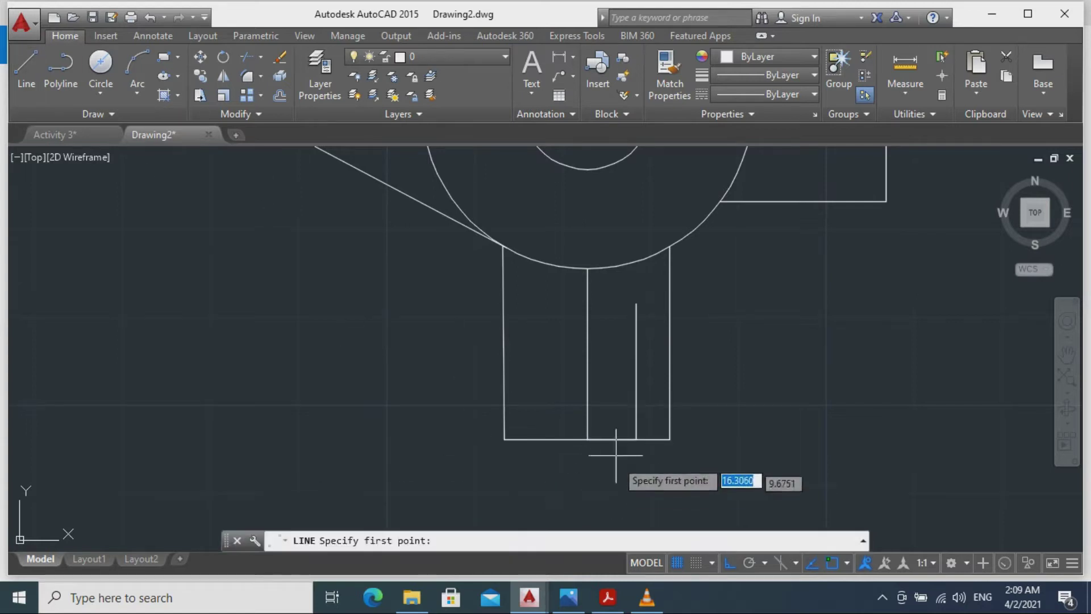
{"action": "left_click", "coordinate": [587, 439]}
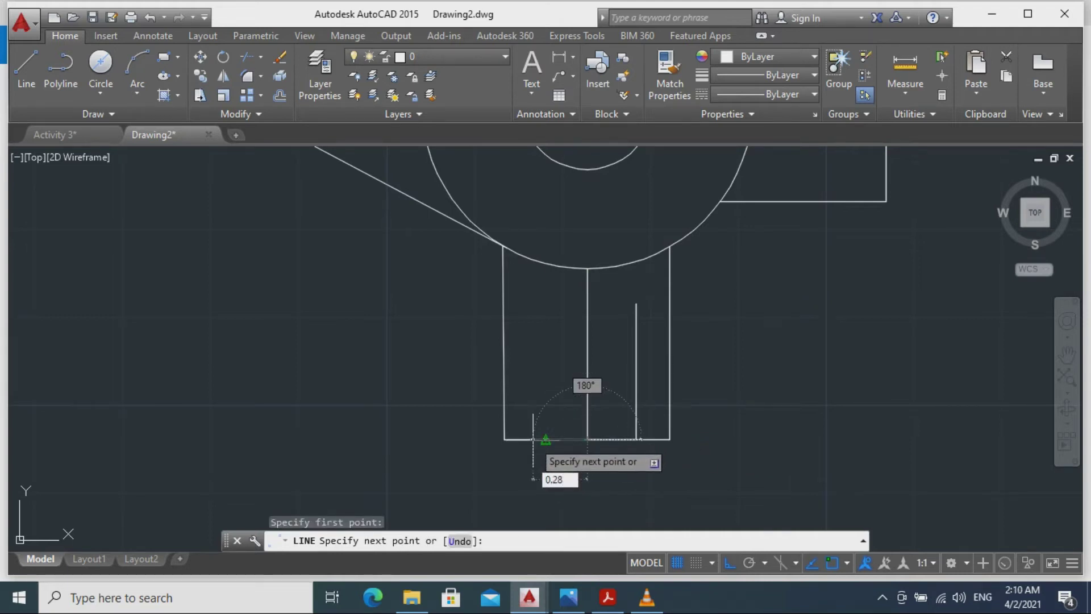
{"action": "type", "text": "0.28"}
{"action": "key", "text": "Return"}
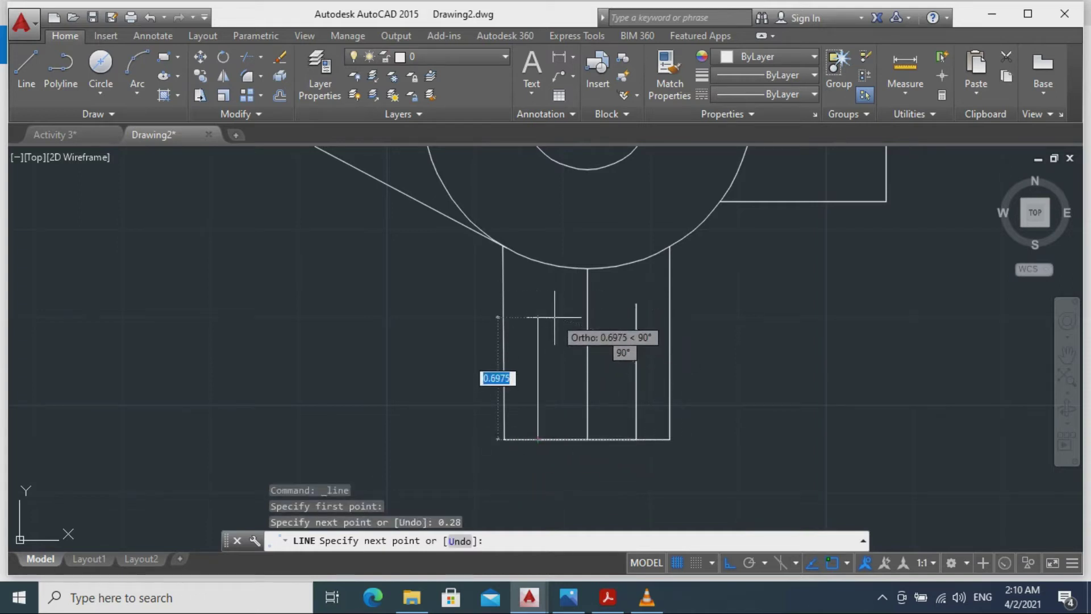
{"action": "type", "text": "0."}
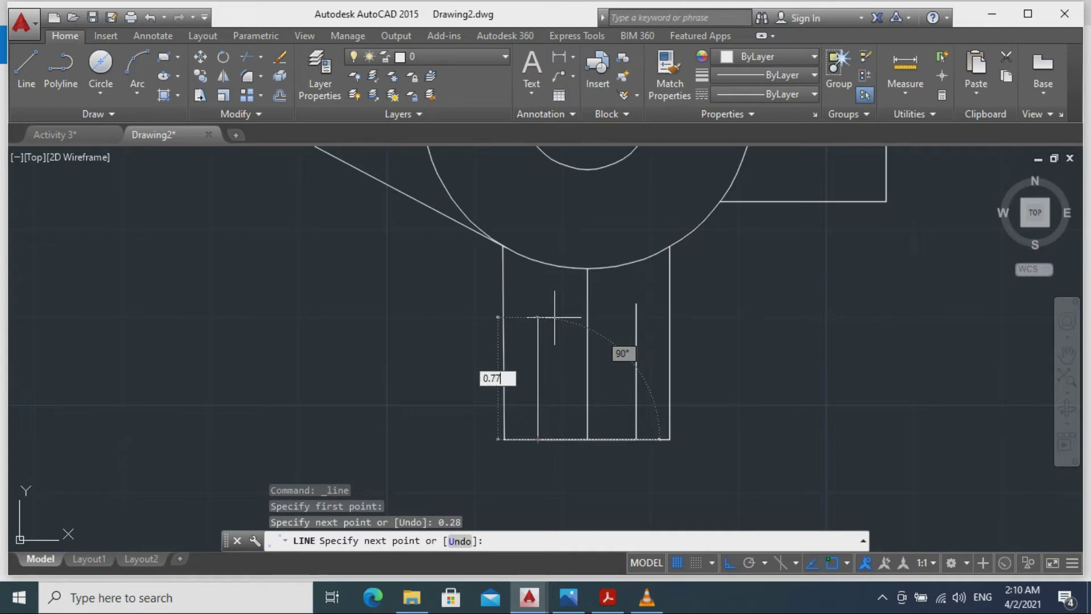
{"action": "type", "text": "77"}
{"action": "key", "text": "Return"}
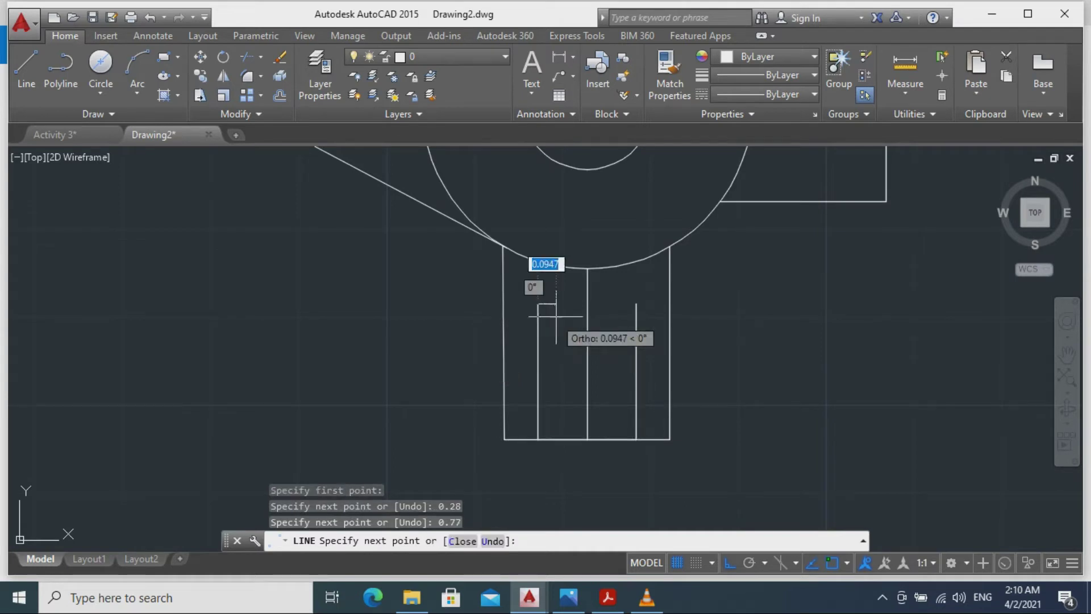
{"action": "left_click", "coordinate": [636, 304]}
{"action": "key", "text": "Escape"}
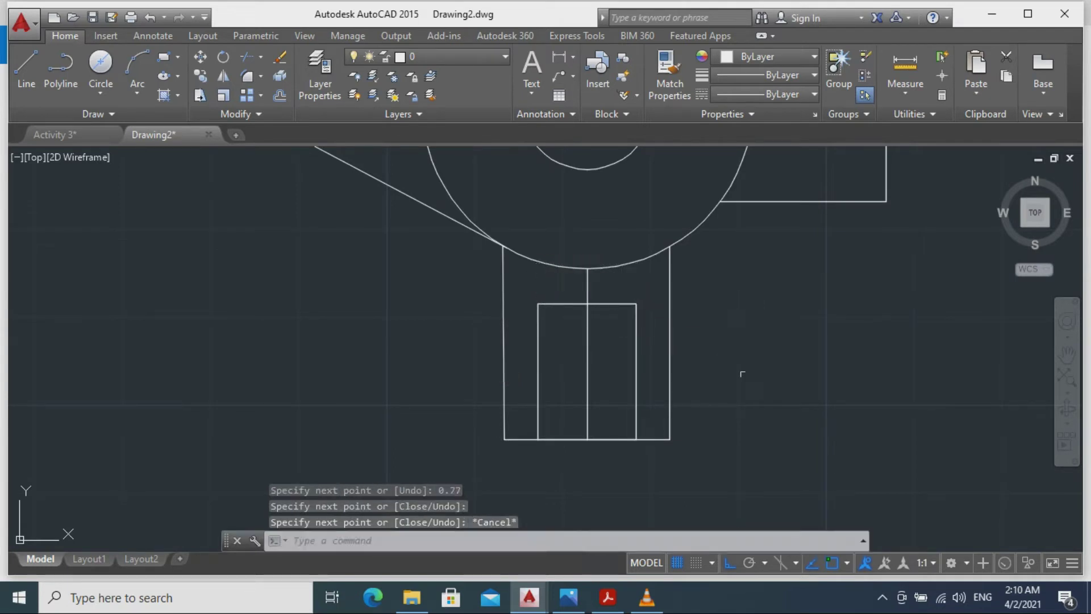
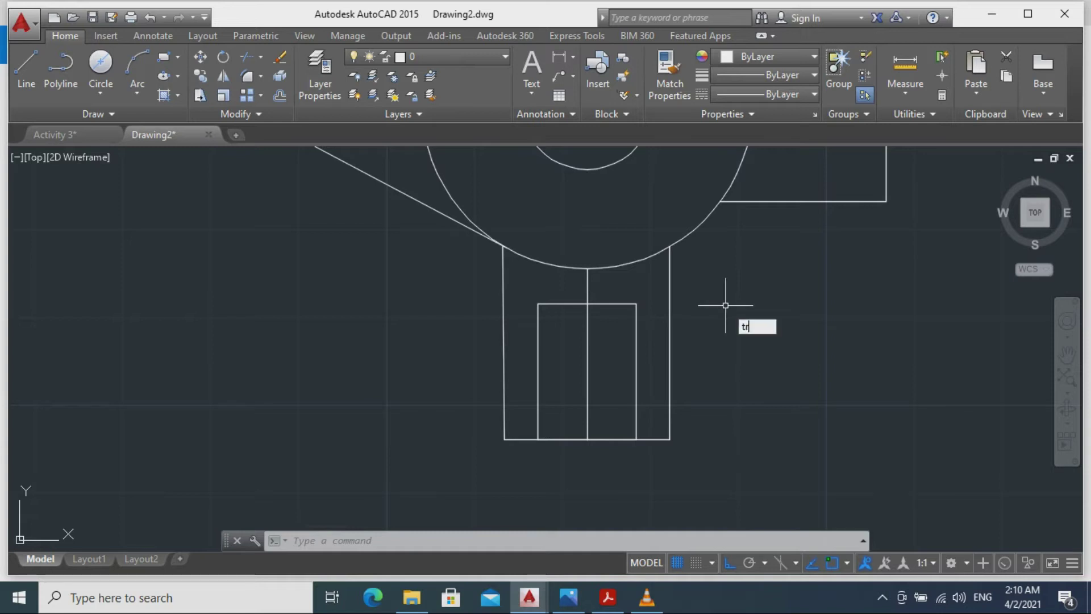
Trim the lower boss's centre line above the inner rectangle, the rectangle's right top half, and the outer ends of the bottom edge.
{"action": "key", "text": "Return"}
{"action": "key", "text": "Return"}
{"action": "left_click", "coordinate": [588, 287]}
{"action": "left_click", "coordinate": [612, 304]}
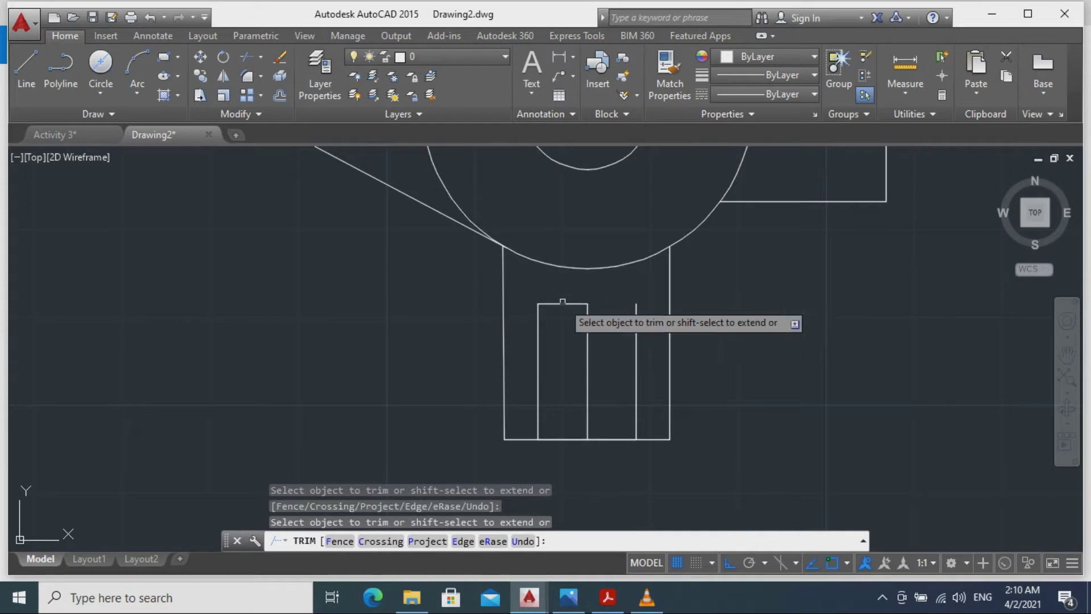
{"action": "left_click", "coordinate": [588, 323]}
{"action": "left_click", "coordinate": [624, 433]}
{"action": "left_click", "coordinate": [521, 439]}
{"action": "left_click", "coordinate": [642, 439]}
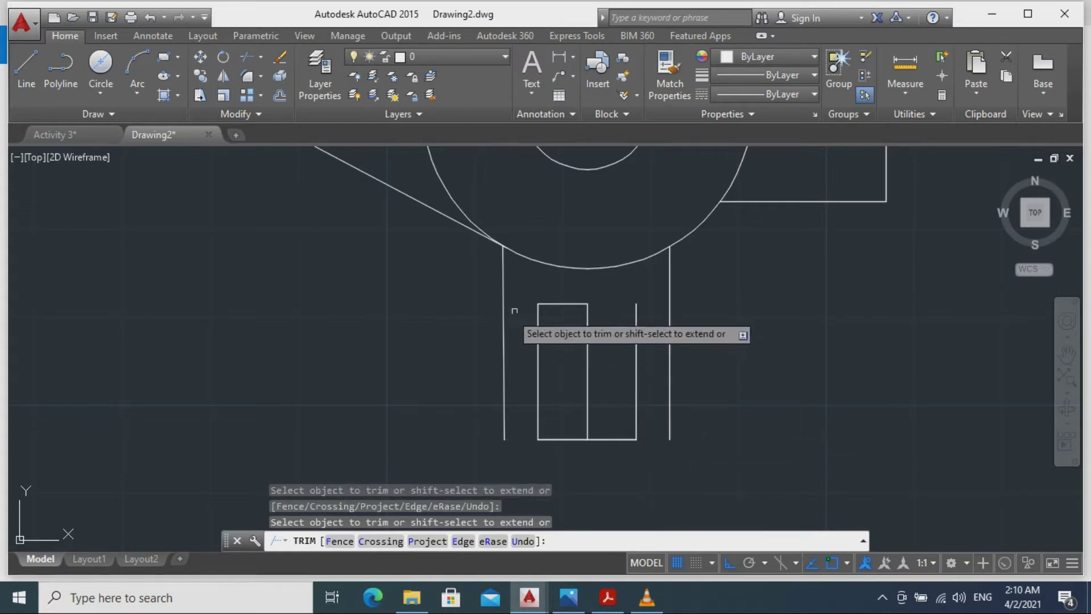
Trim the horizontal centre line inside the side boss, across the lower outer ring, and through the left half of the lower hole.
{"action": "mouse_move", "coordinate": [737, 292]}
{"action": "middle_mouse_down"}
{"action": "mouse_move", "coordinate": [731, 446]}
{"action": "mouse_move", "coordinate": [759, 443]}
{"action": "middle_mouse_up"}
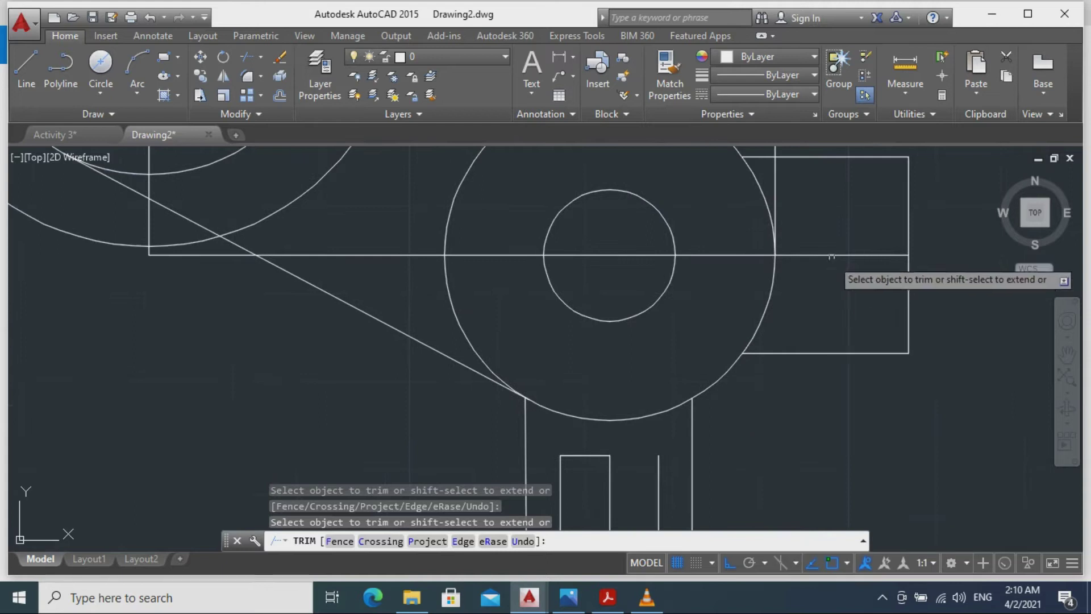
{"action": "left_click", "coordinate": [730, 257]}
{"action": "left_click", "coordinate": [598, 254]}
{"action": "left_click", "coordinate": [629, 258]}
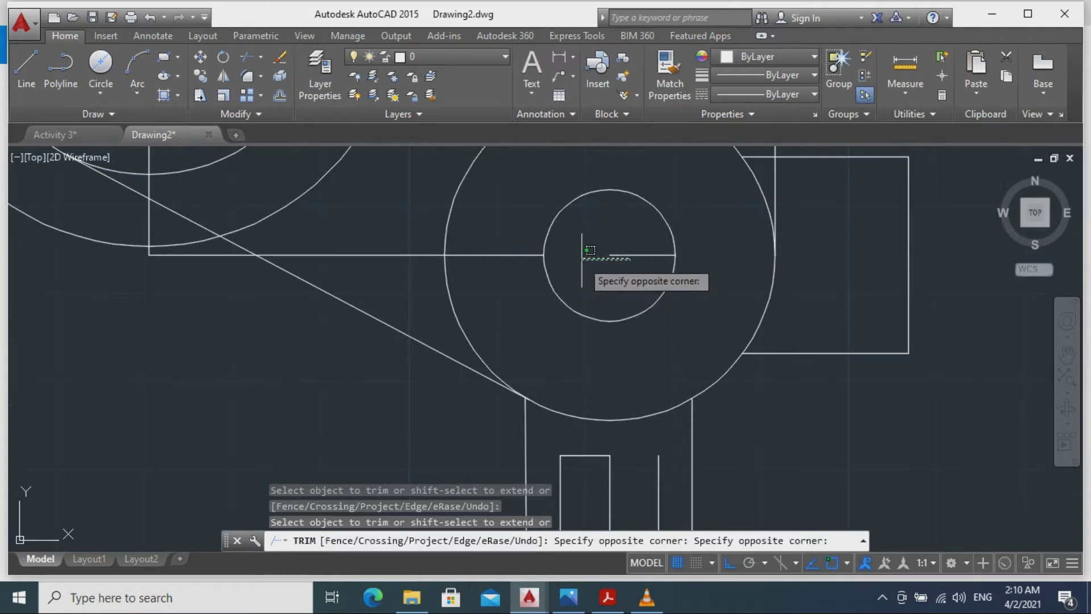
{"action": "left_click", "coordinate": [596, 258]}
{"action": "left_click", "coordinate": [521, 253]}
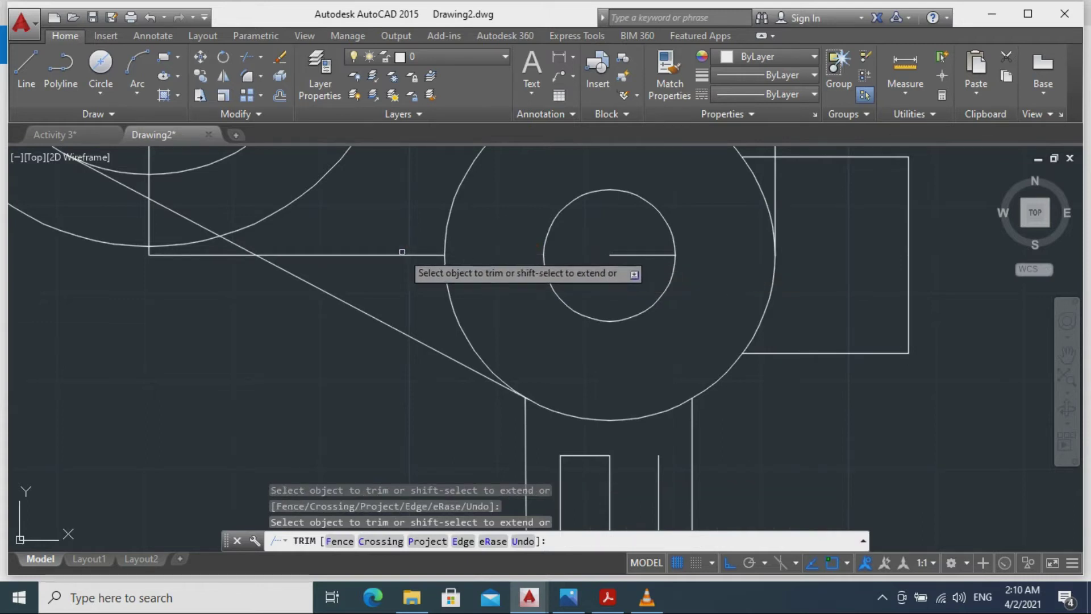
Trim the horizontal line between the lower outer circle and the tangent line, and the vertical line segments between the left boss's circles.
{"action": "middle_click_drag", "start_coordinate": [332, 384], "coordinate": [524, 365]}
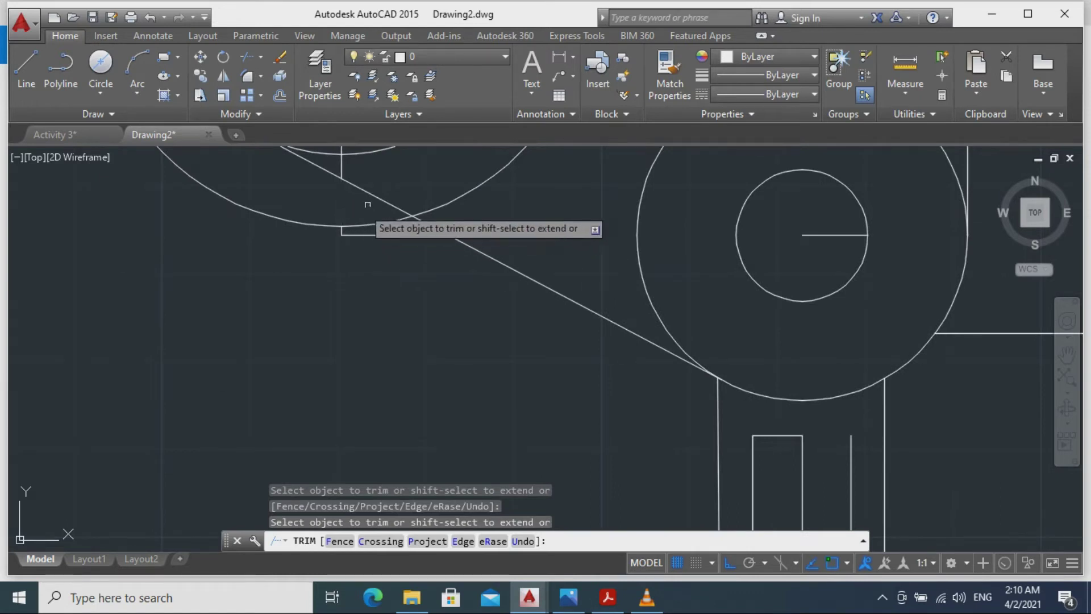
{"action": "middle_click_drag", "start_coordinate": [423, 181], "coordinate": [519, 340]}
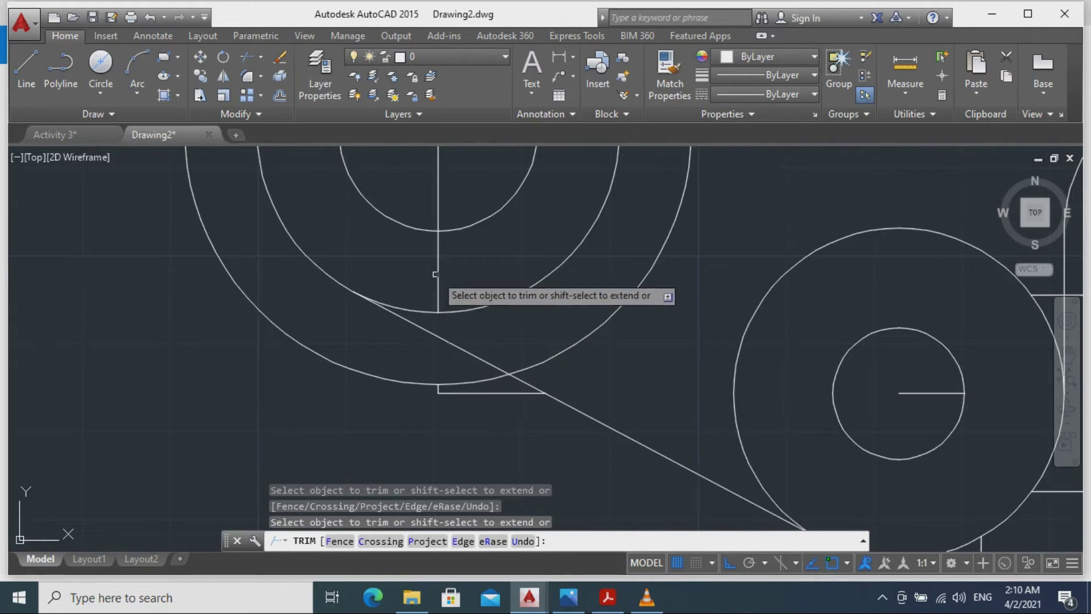
{"action": "mouse_move", "coordinate": [489, 268]}
{"action": "middle_mouse_down"}
{"action": "mouse_move", "coordinate": [484, 390]}
{"action": "mouse_move", "coordinate": [443, 404]}
{"action": "middle_mouse_up"}
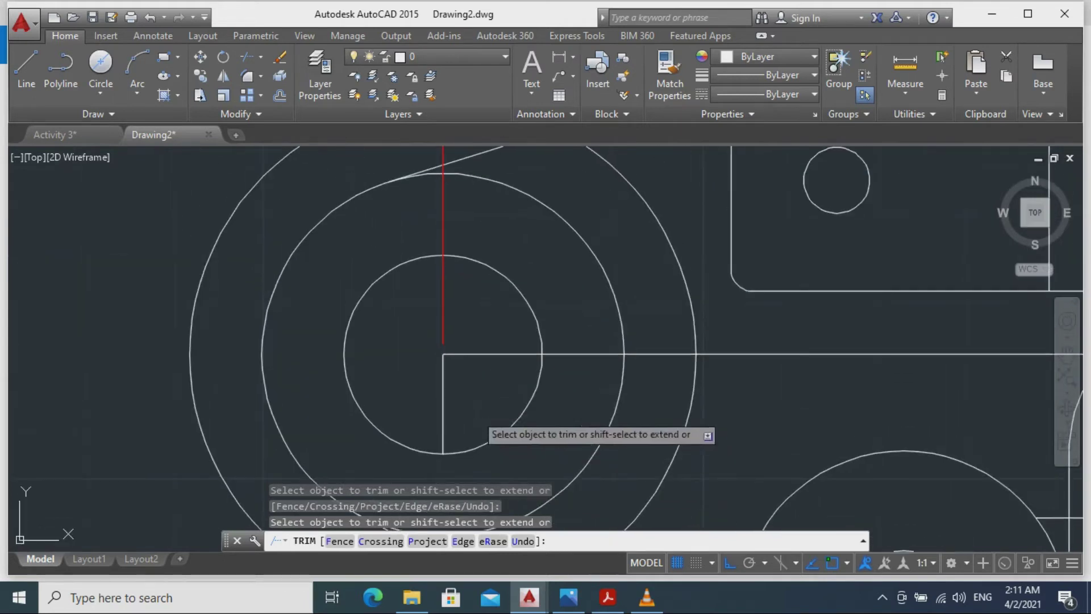
Trim the horizontal centre line's segments inside the left boss's three concentric circles.
{"action": "left_click", "coordinate": [493, 354]}
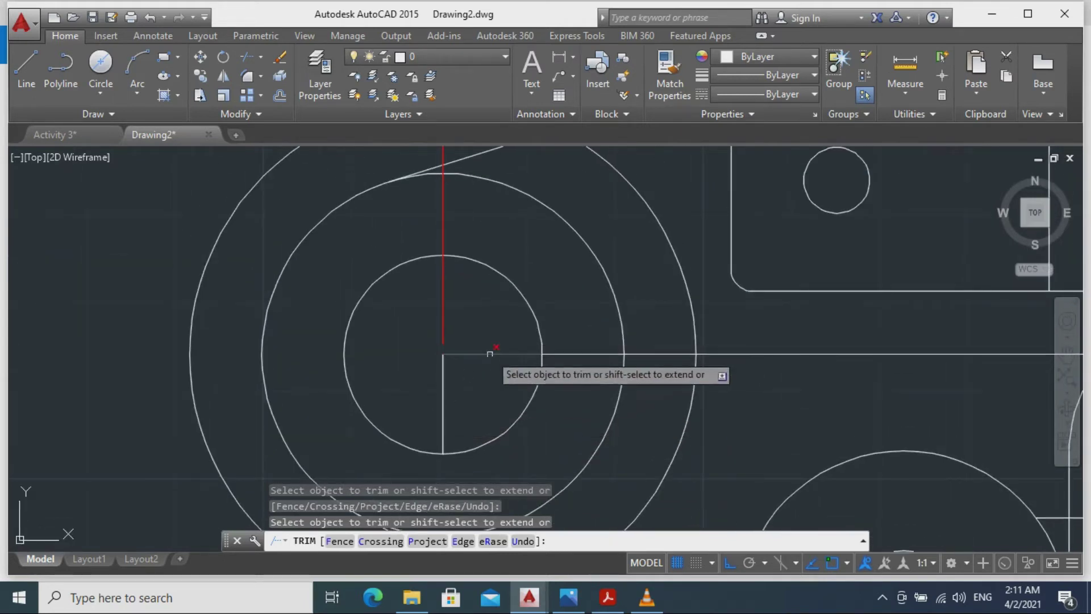
{"action": "left_click", "coordinate": [595, 355]}
{"action": "left_click", "coordinate": [671, 354]}
Trim away the left part of the left boss's largest circle, outside the tangent lines.
{"action": "mouse_move", "coordinate": [543, 293]}
{"action": "middle_mouse_down"}
{"action": "mouse_move", "coordinate": [655, 359]}
{"action": "mouse_move", "coordinate": [681, 314]}
{"action": "middle_mouse_up"}
{"action": "scroll", "coordinate": [660, 336], "scroll_direction": "down", "scroll_amount": 2}
{"action": "scroll", "coordinate": [653, 350], "scroll_direction": "down", "scroll_amount": 2}
{"action": "left_click", "coordinate": [573, 262]}
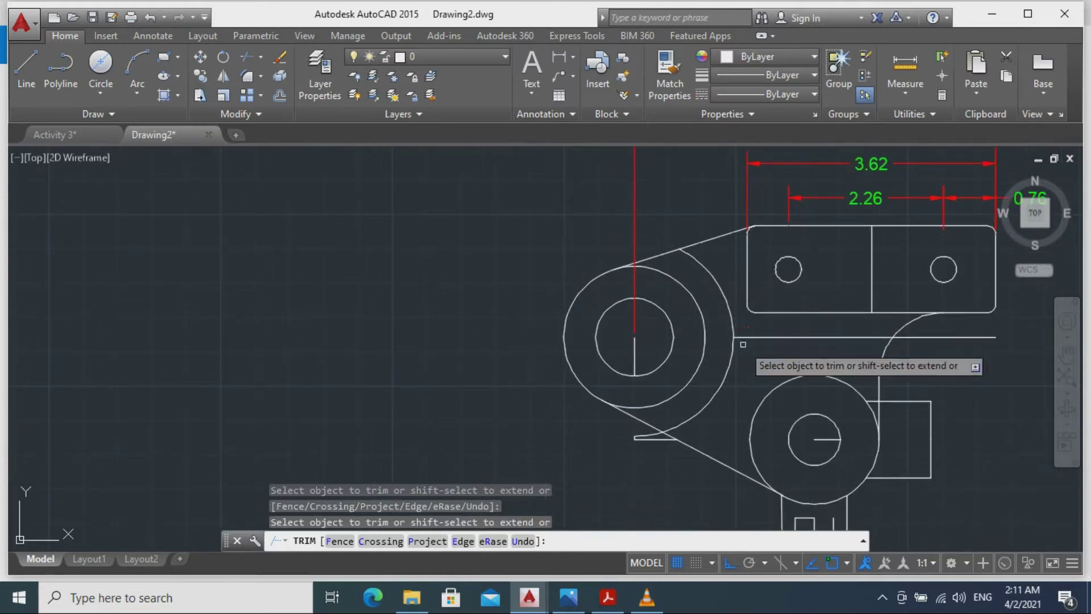
Trim the horizontal line between the left boss's large arc and the fillet arc below the plate, and end trimming.
{"action": "middle_click_drag", "start_coordinate": [754, 373], "coordinate": [556, 345]}
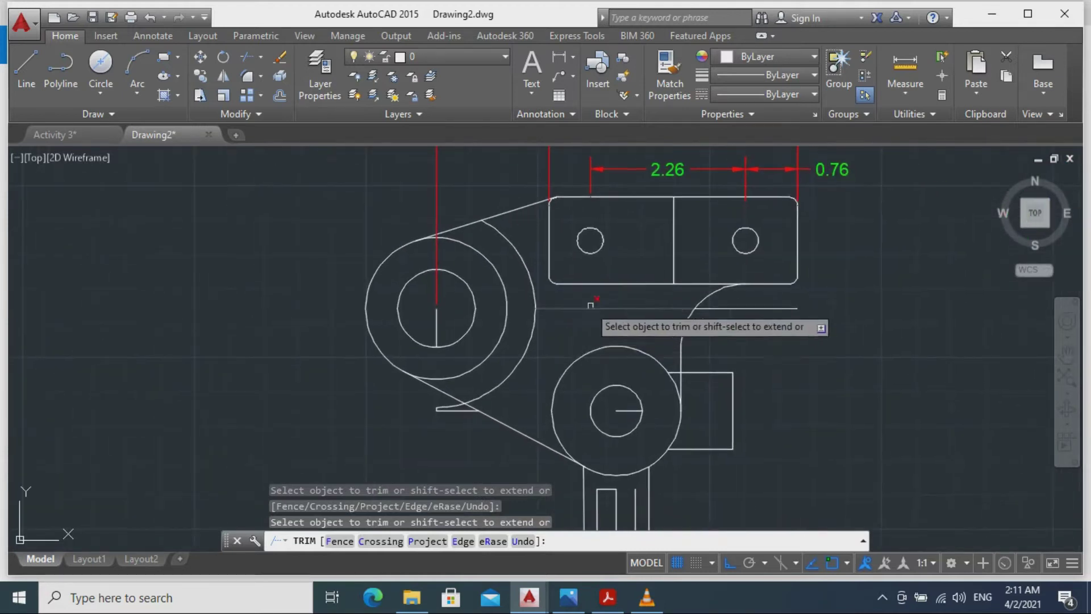
{"action": "left_click", "coordinate": [595, 311]}
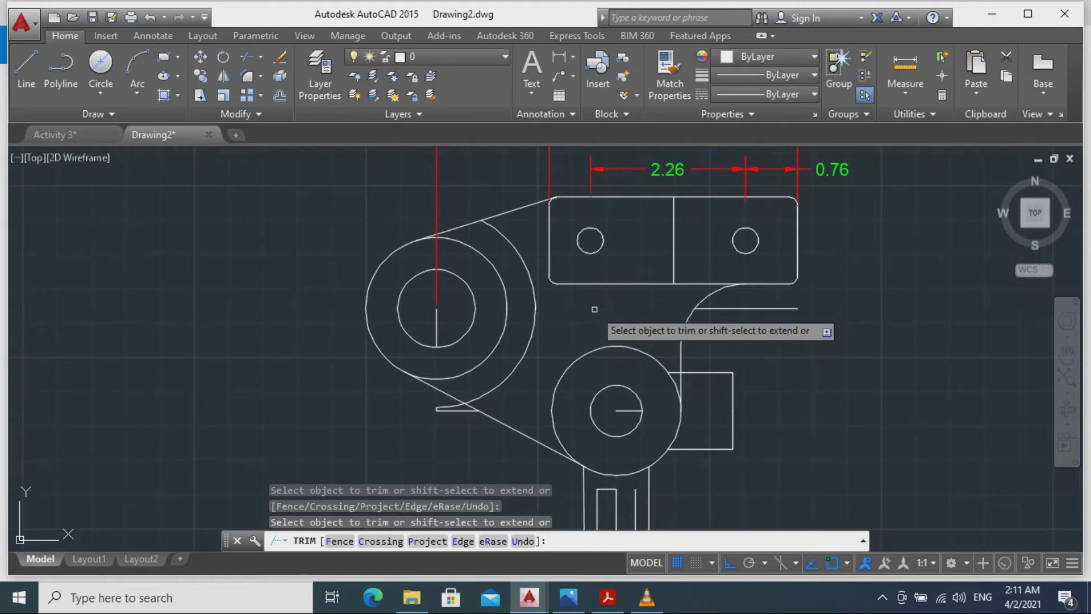
{"action": "left_click", "coordinate": [765, 308]}
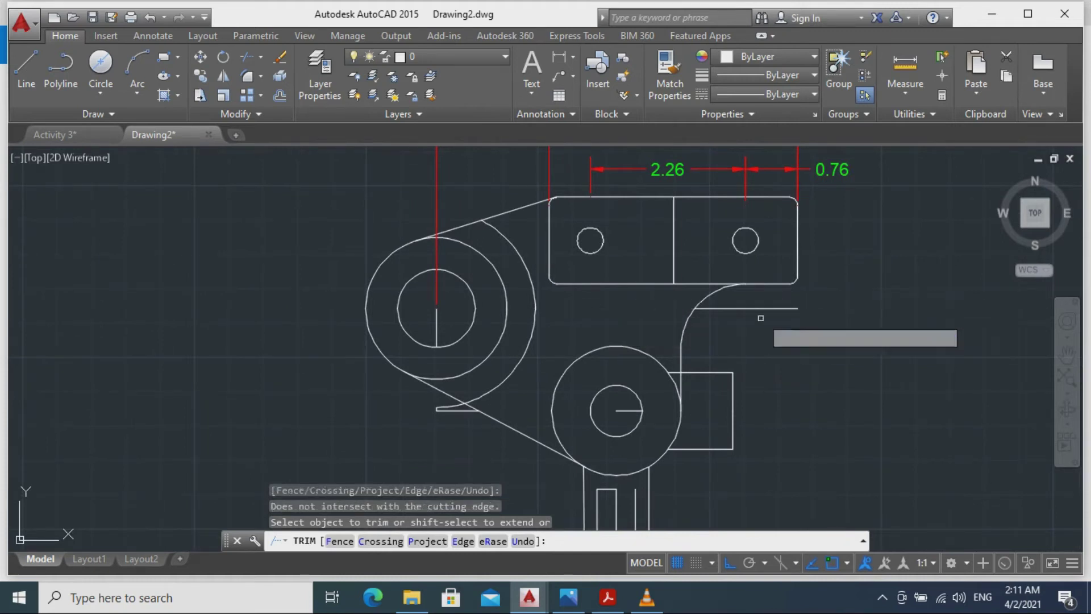
{"action": "scroll", "coordinate": [807, 380], "scroll_direction": "down", "scroll_amount": 3}
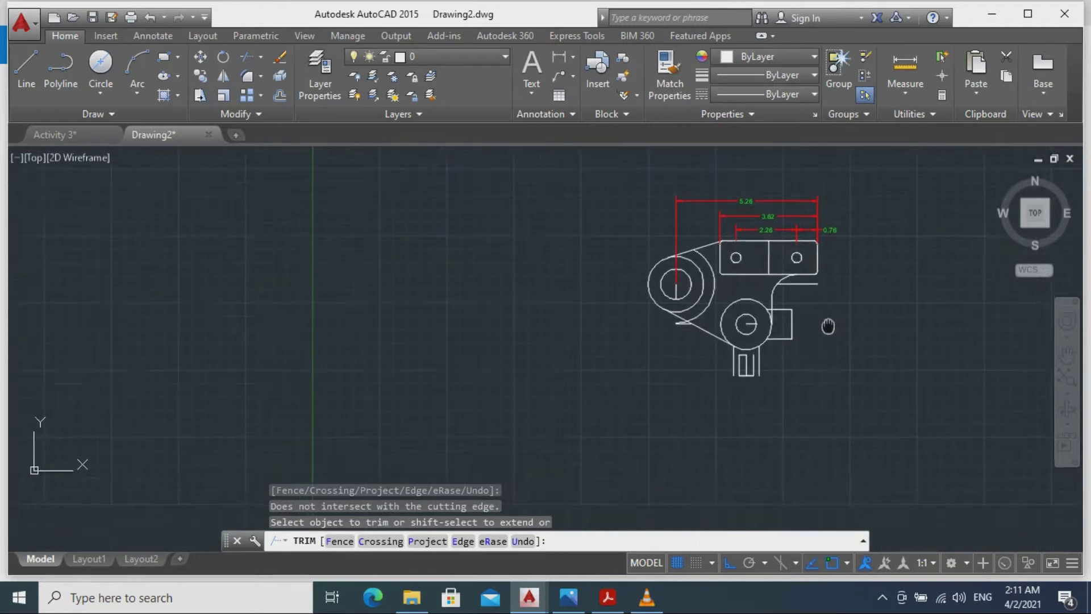
{"action": "scroll", "coordinate": [828, 321], "scroll_direction": "up", "scroll_amount": 2}
{"action": "scroll", "coordinate": [816, 311], "scroll_direction": "up", "scroll_amount": 2}
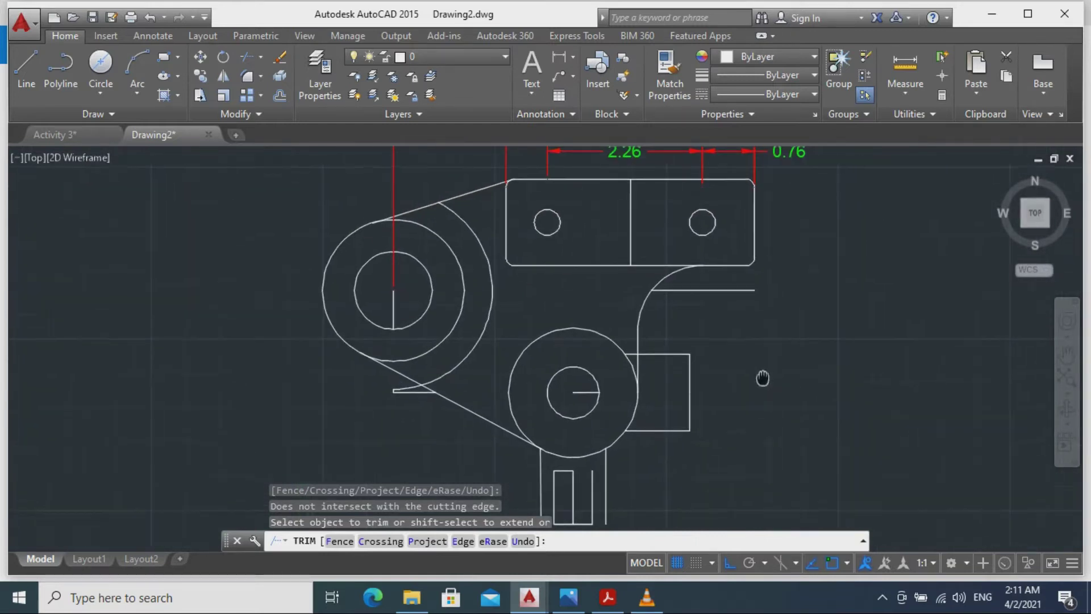
{"action": "key", "text": "Escape"}
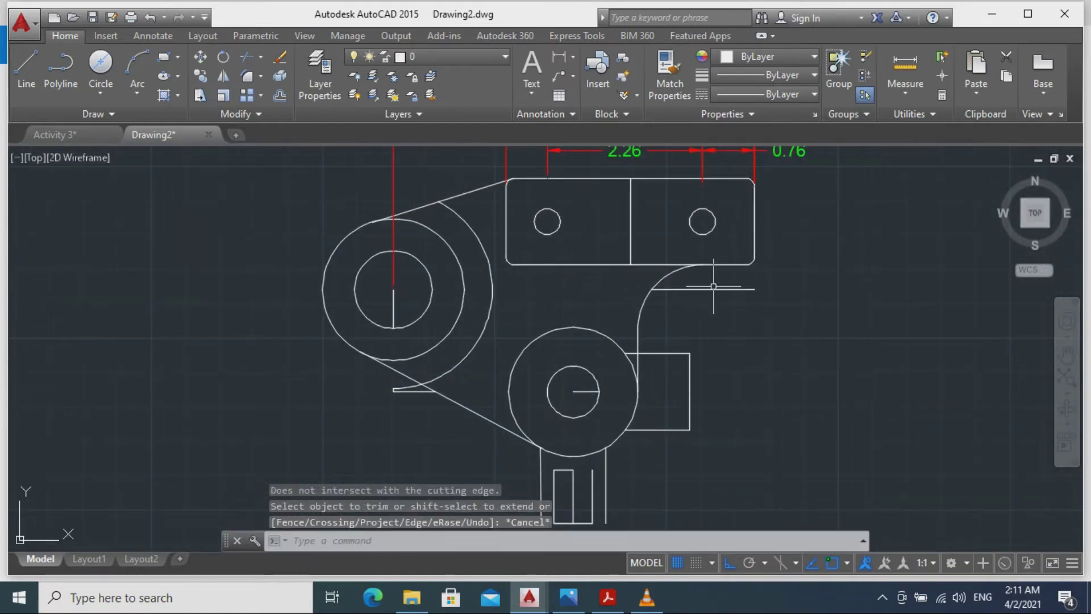
{"action": "left_click", "coordinate": [711, 290]}
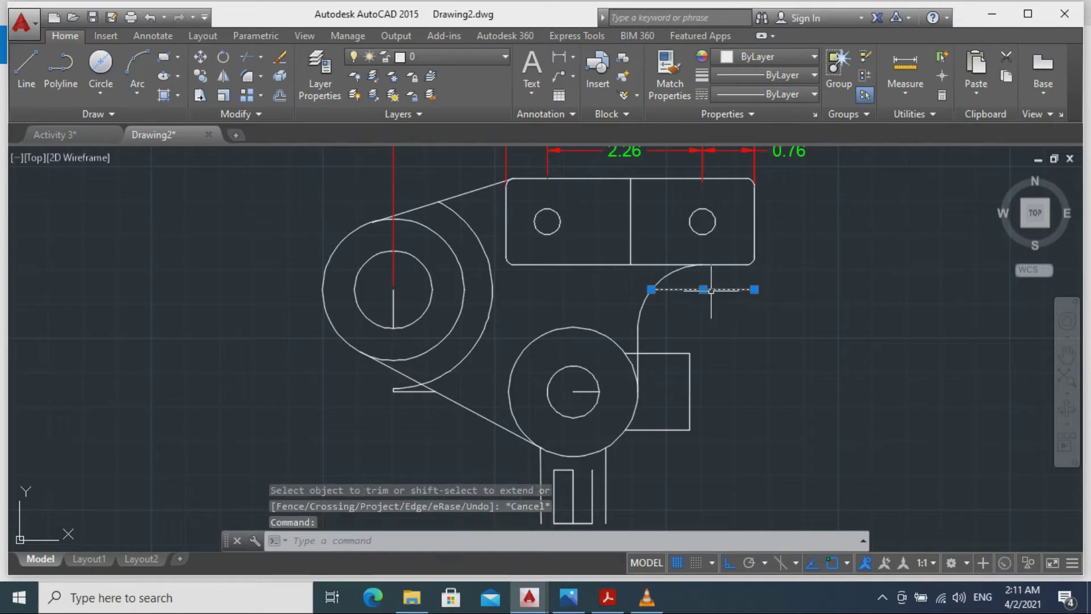
{"action": "left_click", "coordinate": [583, 391]}
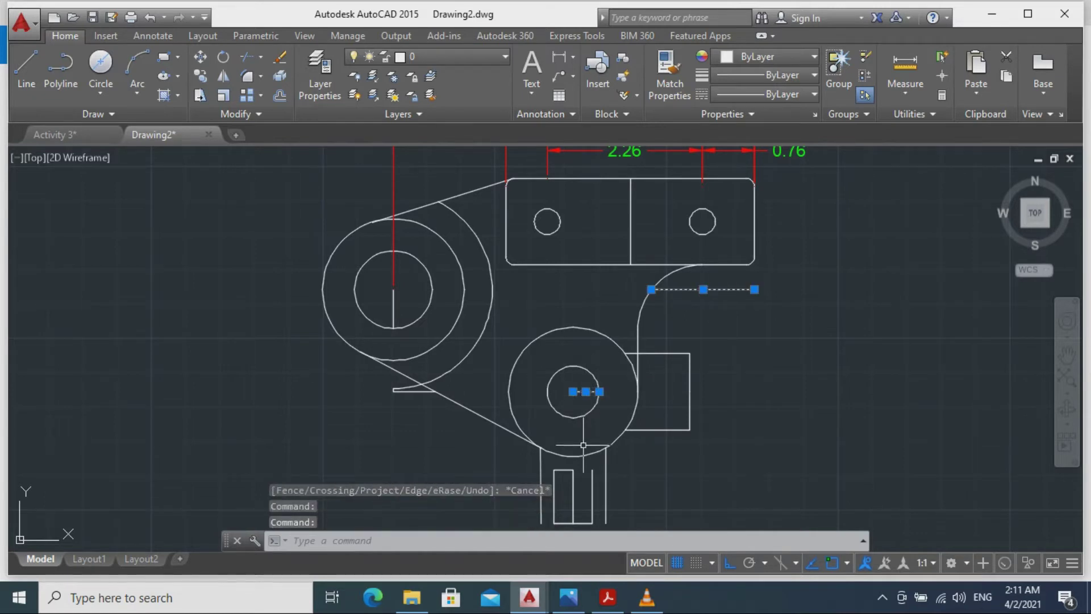
{"action": "scroll", "coordinate": [708, 495], "scroll_direction": "up", "scroll_amount": 1}
{"action": "middle_click_drag", "start_coordinate": [707, 483], "coordinate": [828, 306]}
{"action": "scroll", "coordinate": [828, 306], "scroll_direction": "up", "scroll_amount": 2}
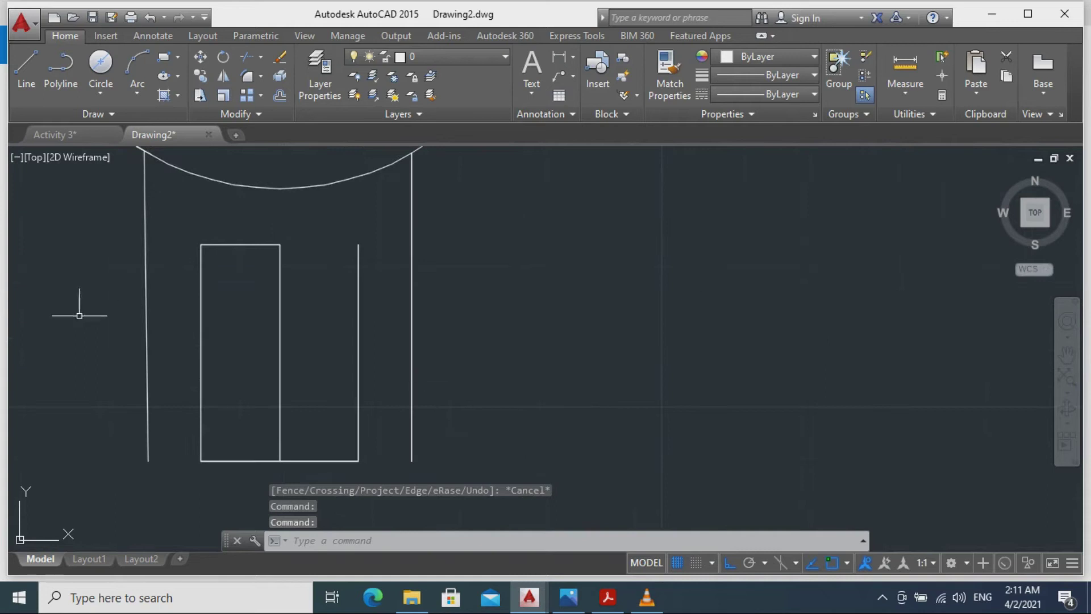
{"action": "left_click", "coordinate": [241, 244]}
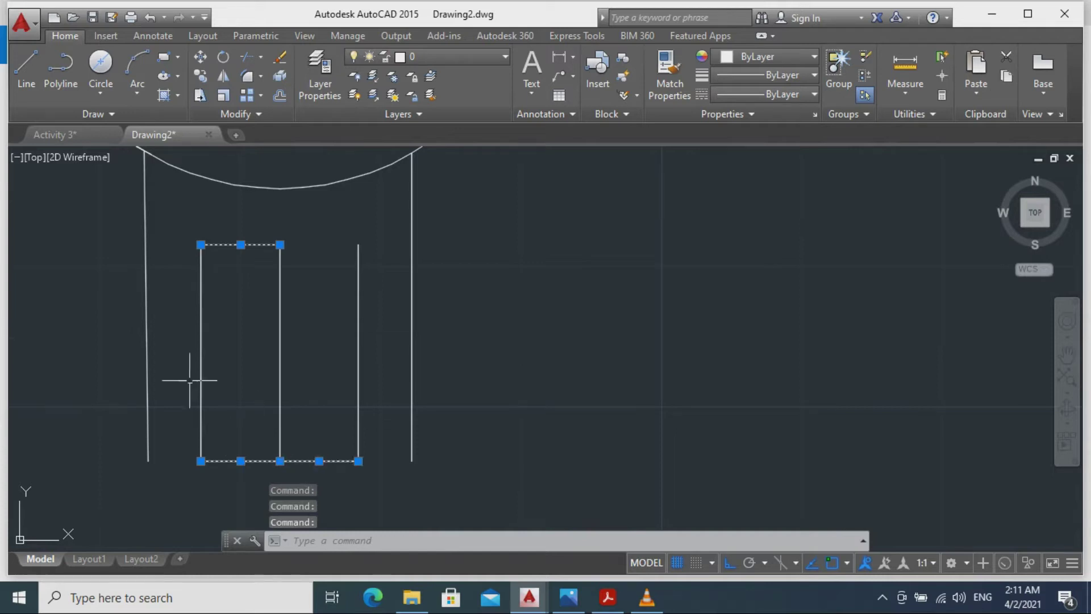
{"action": "middle_click_drag", "start_coordinate": [97, 339], "coordinate": [718, 355]}
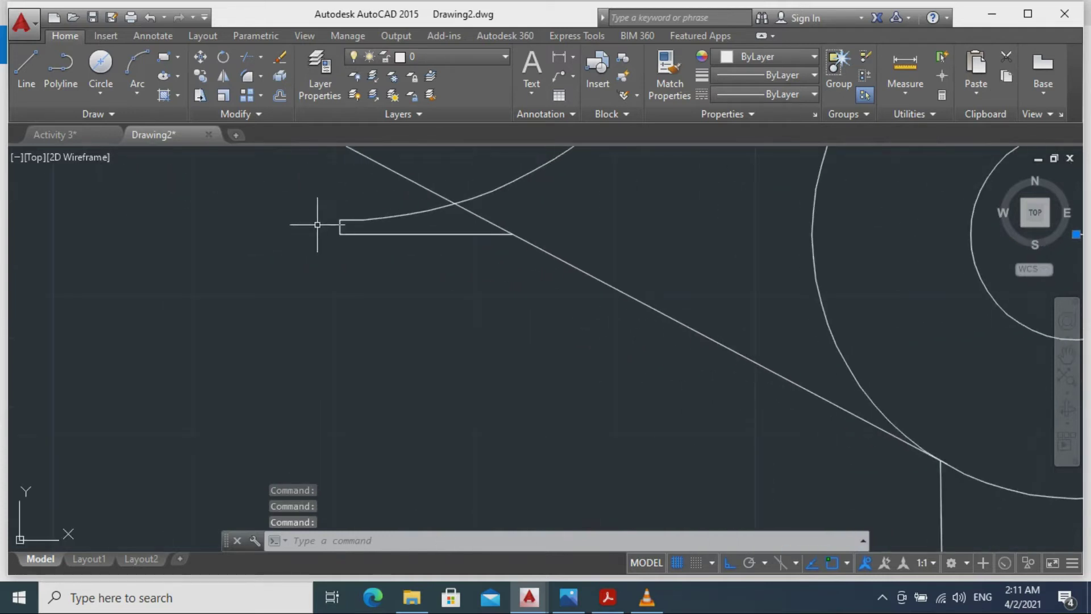
{"action": "left_click", "coordinate": [338, 228]}
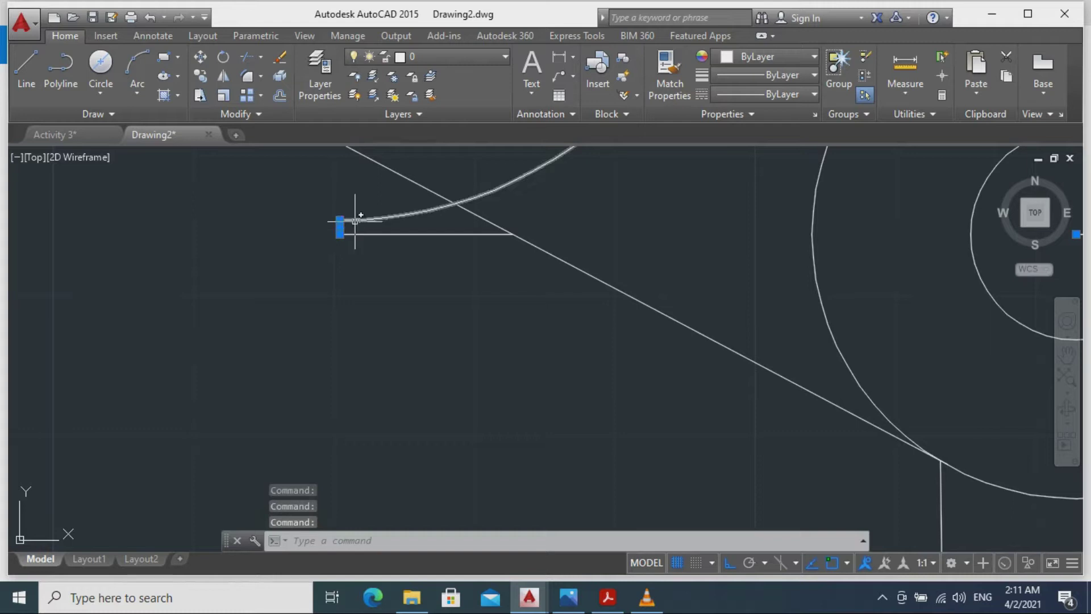
{"action": "left_click", "coordinate": [385, 234]}
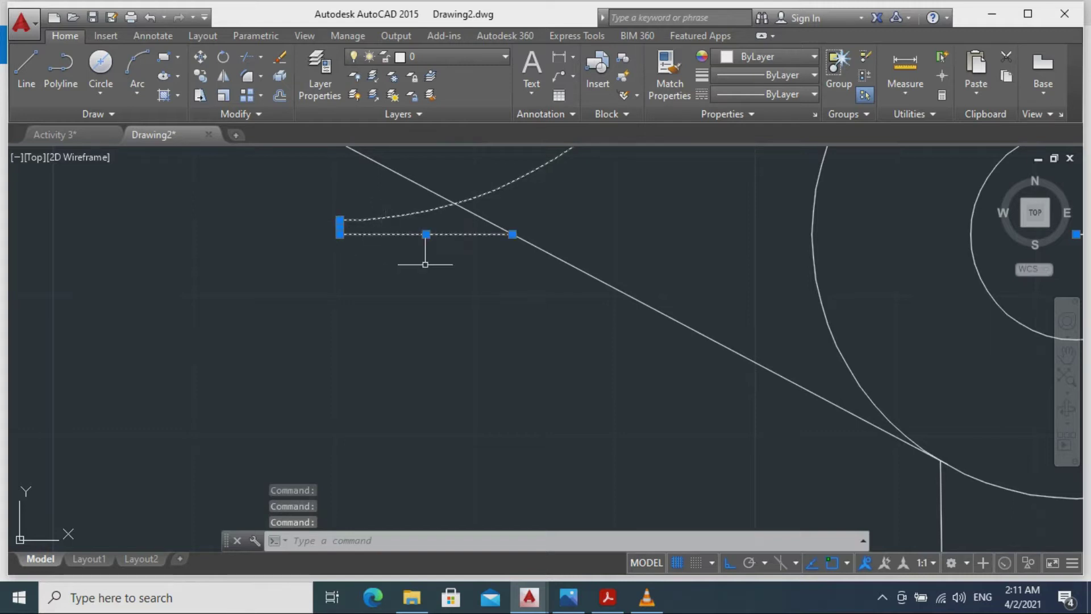
{"action": "middle_click_drag", "start_coordinate": [455, 295], "coordinate": [548, 431]}
{"action": "scroll", "coordinate": [600, 363], "scroll_direction": "up", "scroll_amount": 2}
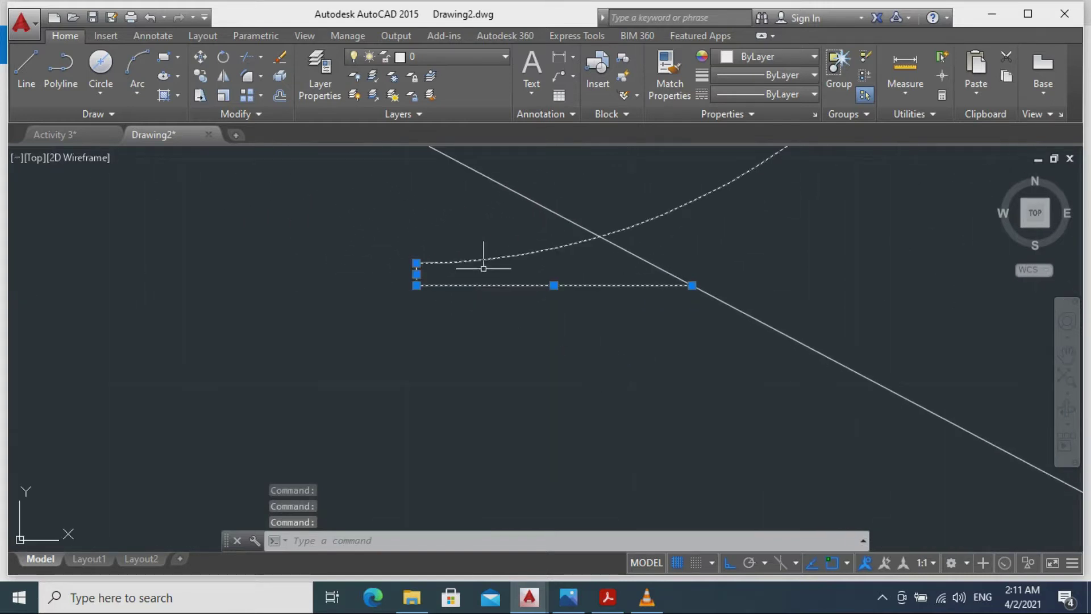
{"action": "scroll", "coordinate": [518, 296], "scroll_direction": "down", "scroll_amount": 5}
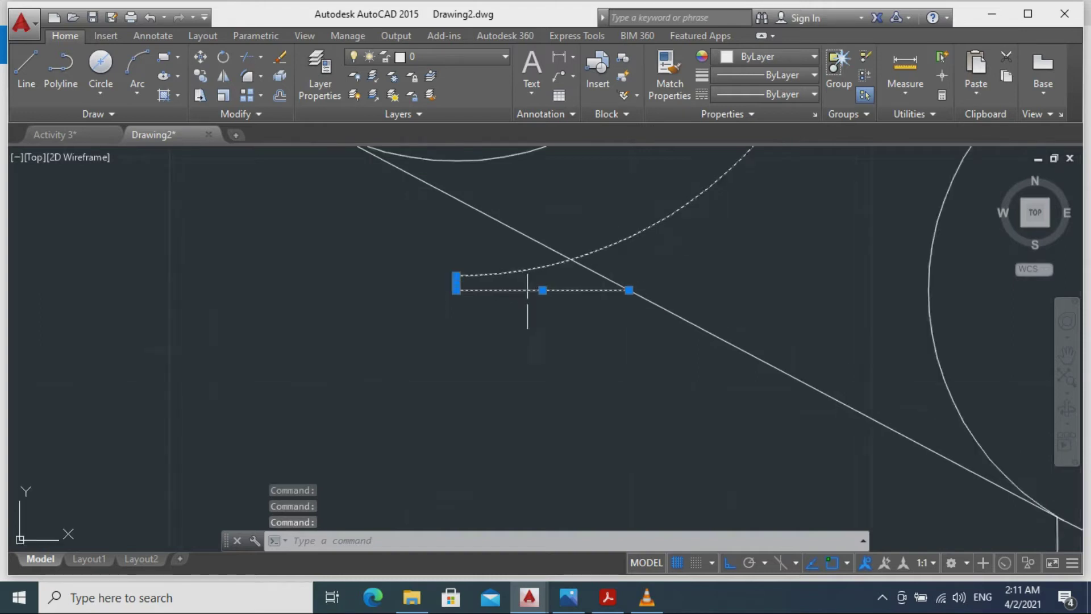
{"action": "scroll", "coordinate": [542, 373], "scroll_direction": "up", "scroll_amount": 2}
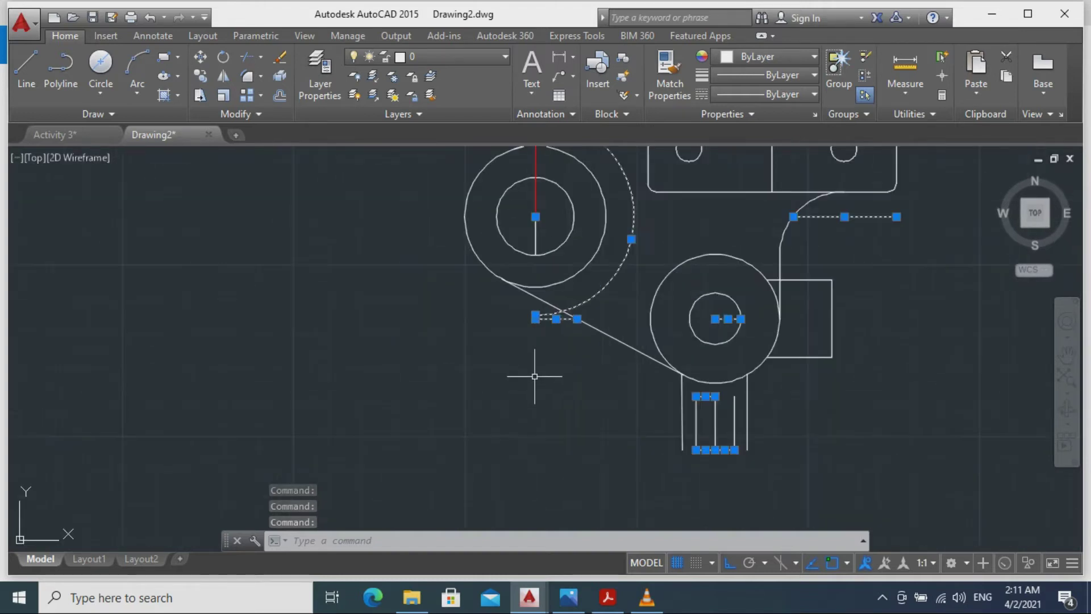
{"action": "key", "text": "Escape"}
Erase the short horizontal and vertical leftover lines at the lower end of the left boss's large arc.
{"action": "scroll", "coordinate": [564, 353], "scroll_direction": "up", "scroll_amount": 4}
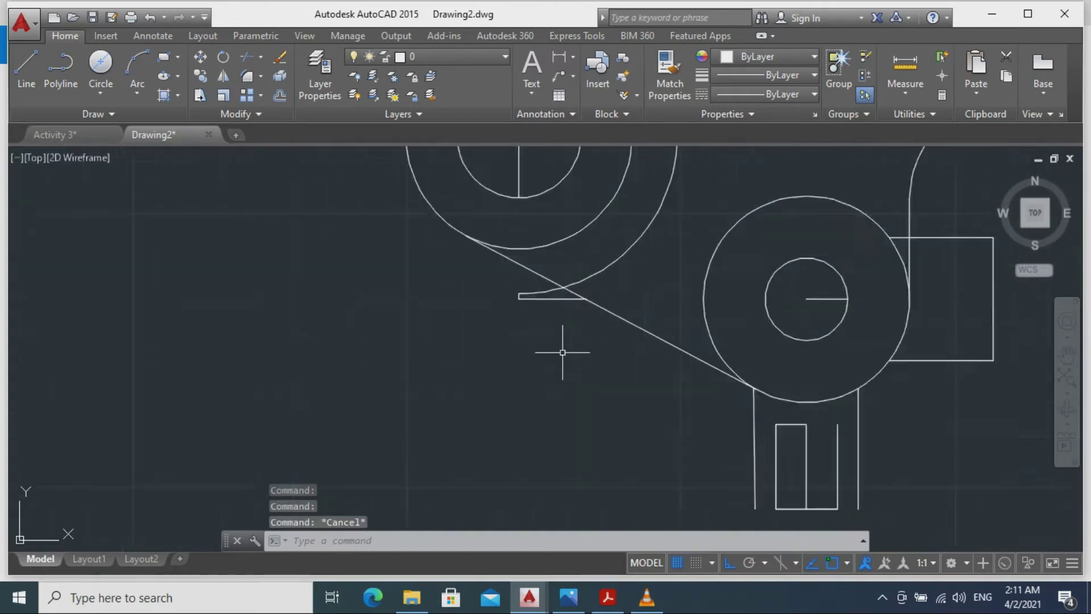
{"action": "left_click", "coordinate": [499, 267]}
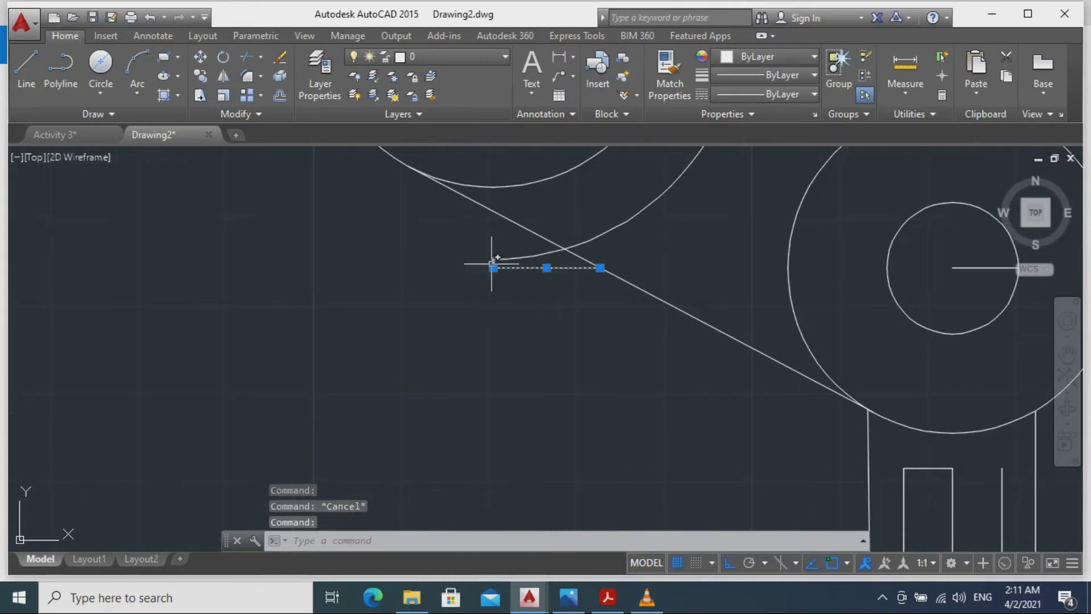
{"action": "type", "text": "E"}
{"action": "key", "text": "Return"}
{"action": "middle_click_drag", "start_coordinate": [574, 395], "coordinate": [299, 308]}
{"action": "middle_click_drag", "start_coordinate": [373, 343], "coordinate": [499, 441]}
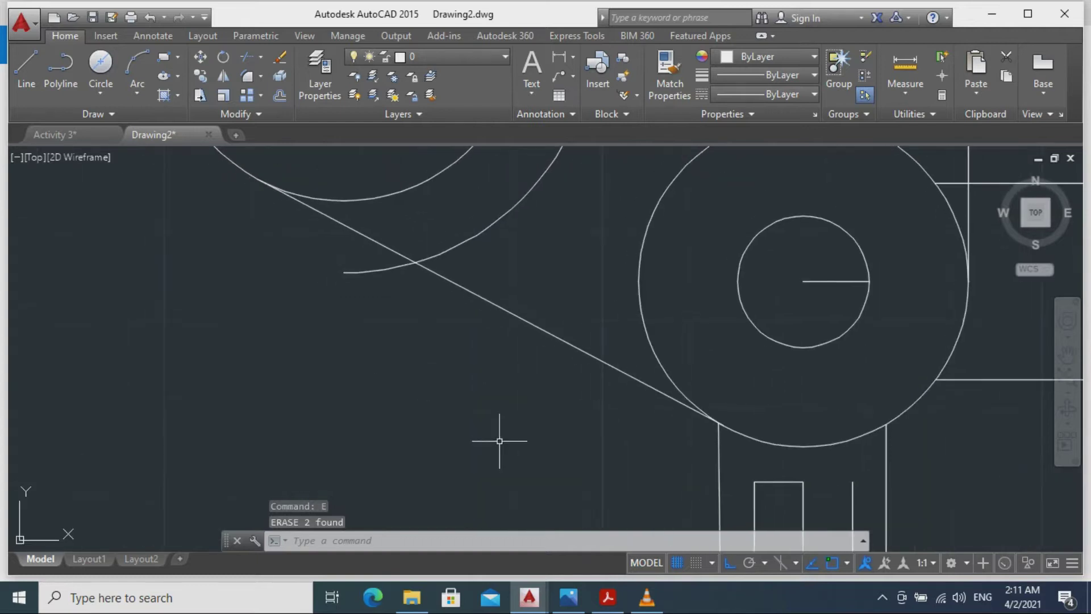
Trim the end of the left boss's large arc that extends beyond the lower tangent line.
{"action": "key", "text": "Return"}
{"action": "key", "text": "Return"}
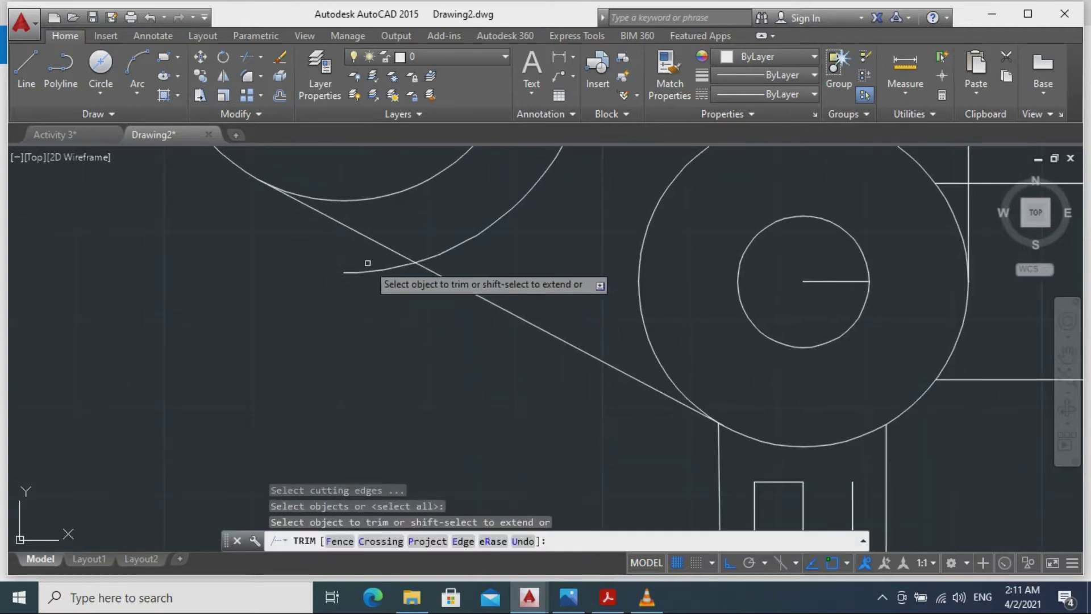
{"action": "left_click", "coordinate": [370, 271]}
{"action": "key", "text": "Escape"}
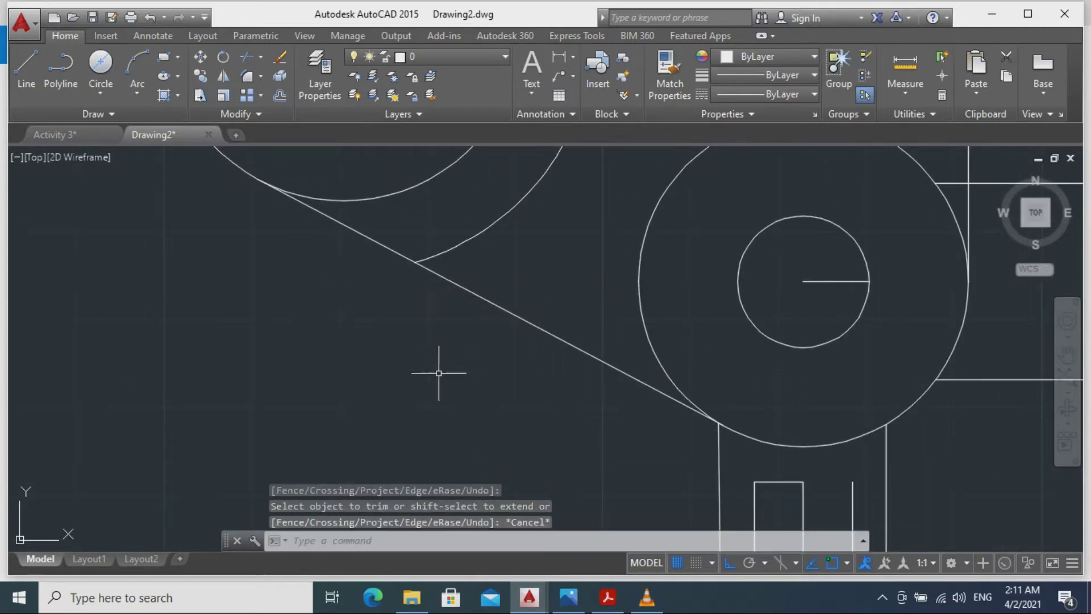
Erase the remaining top segment and the two bottom segments of the inner rectangle in the lower boss.
{"action": "mouse_move", "coordinate": [596, 475]}
{"action": "middle_mouse_down"}
{"action": "mouse_move", "coordinate": [501, 402]}
{"action": "mouse_move", "coordinate": [585, 421]}
{"action": "mouse_move", "coordinate": [567, 383]}
{"action": "middle_mouse_up"}
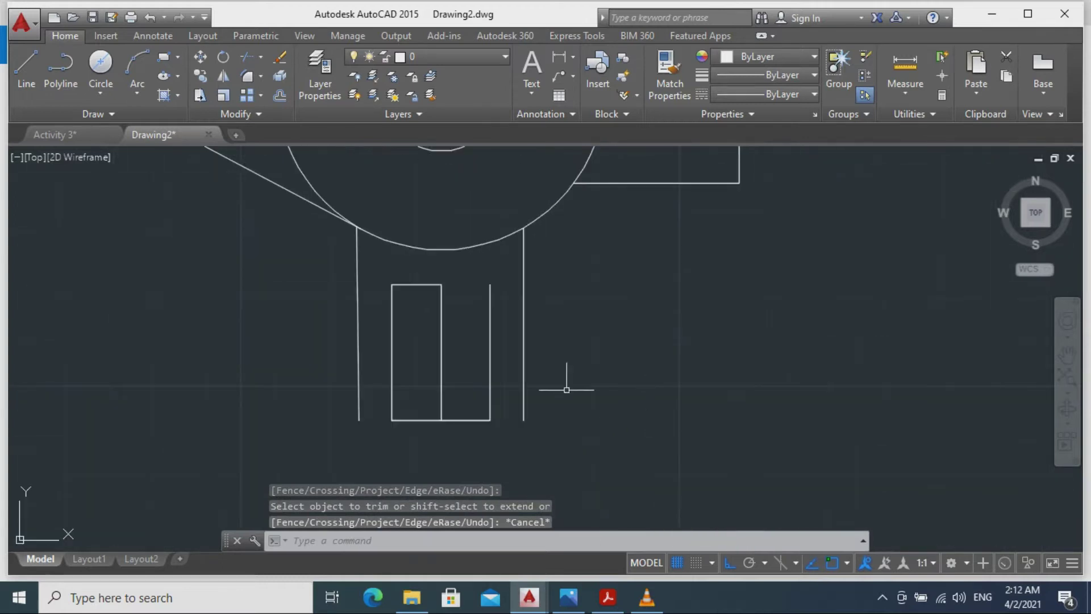
{"action": "left_click", "coordinate": [461, 419]}
{"action": "left_click", "coordinate": [416, 420]}
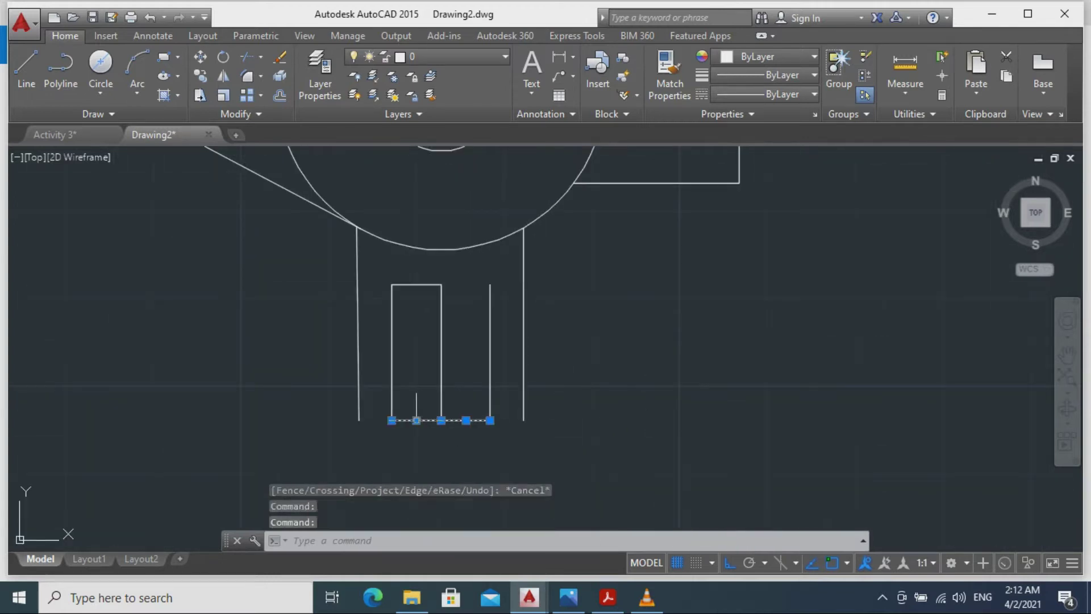
{"action": "left_click", "coordinate": [407, 284]}
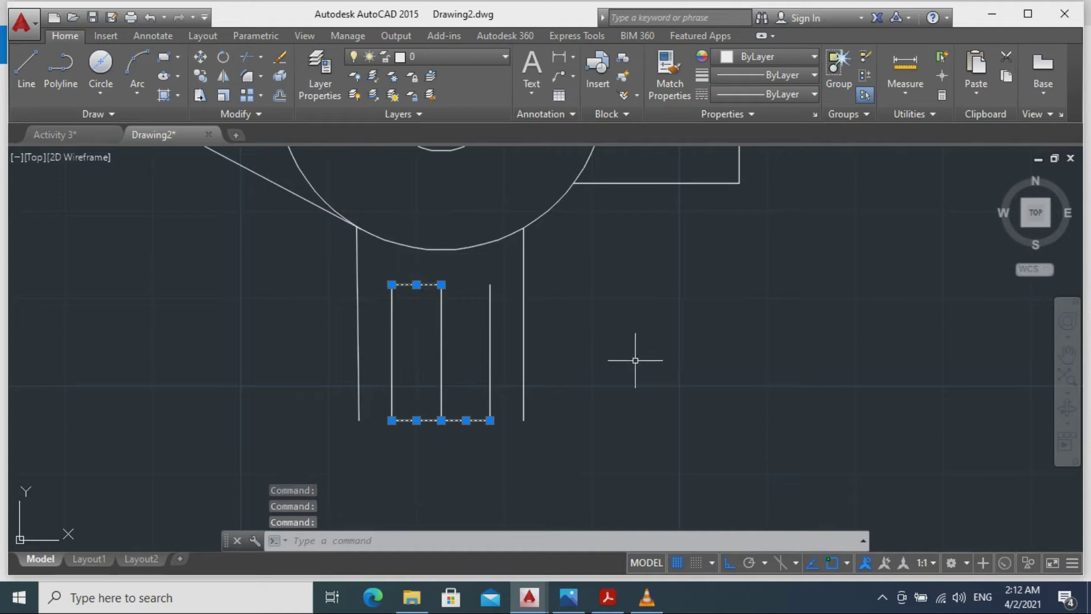
{"action": "key", "text": "Return"}
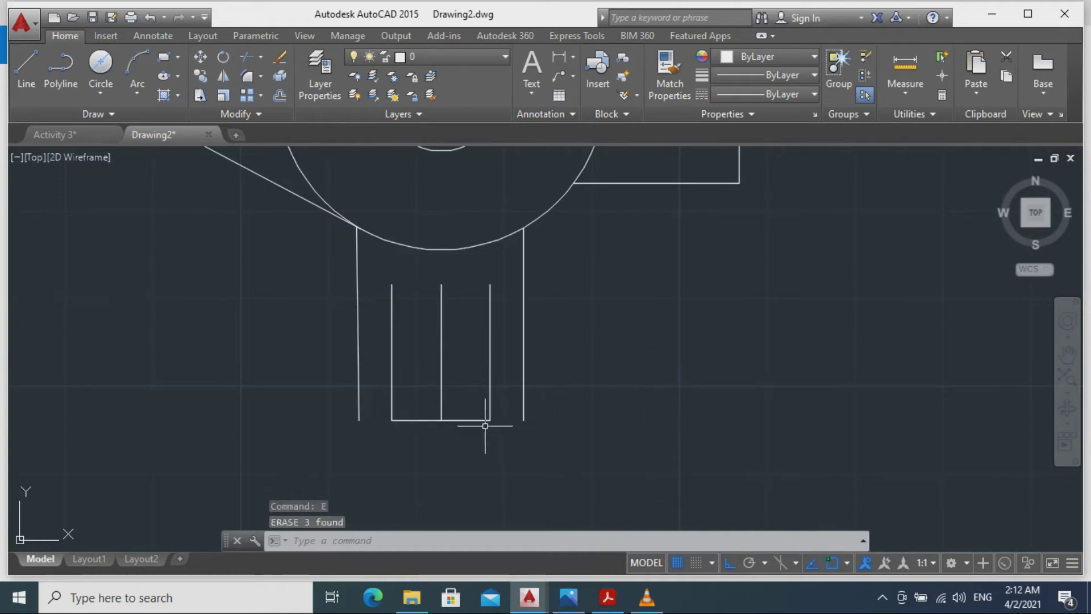
Erase the two short horizontal segments joining the inner vertical lines at the lower end of the leg.
{"action": "left_click", "coordinate": [466, 420]}
{"action": "left_click", "coordinate": [428, 420]}
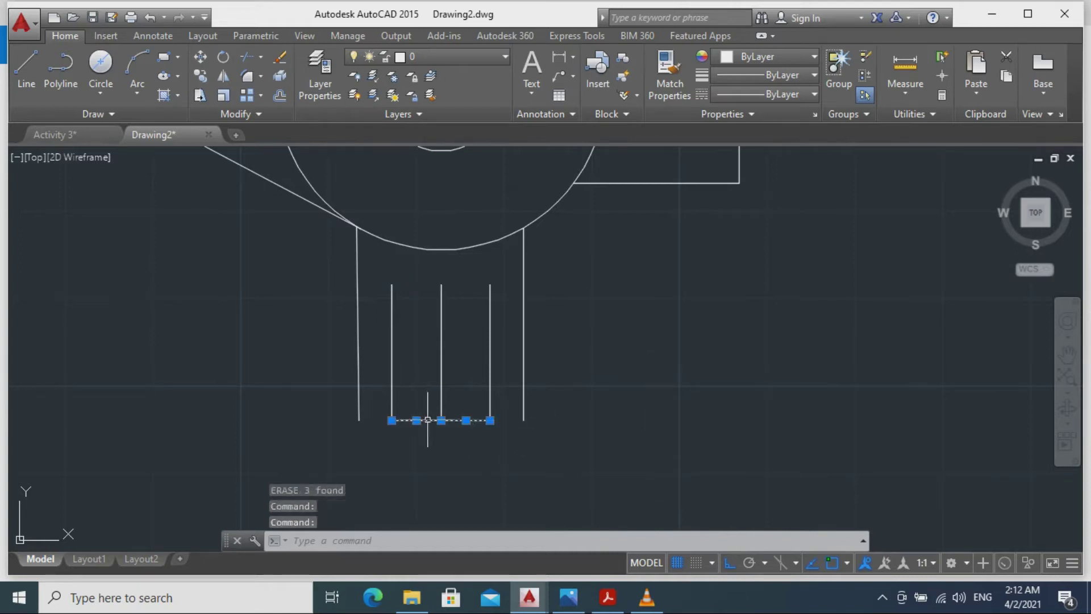
{"action": "key", "text": "Return"}
Erase the leftover radius lines inside the lower boss's hole and the left boss's hole.
{"action": "middle_click_drag", "start_coordinate": [632, 373], "coordinate": [502, 596]}
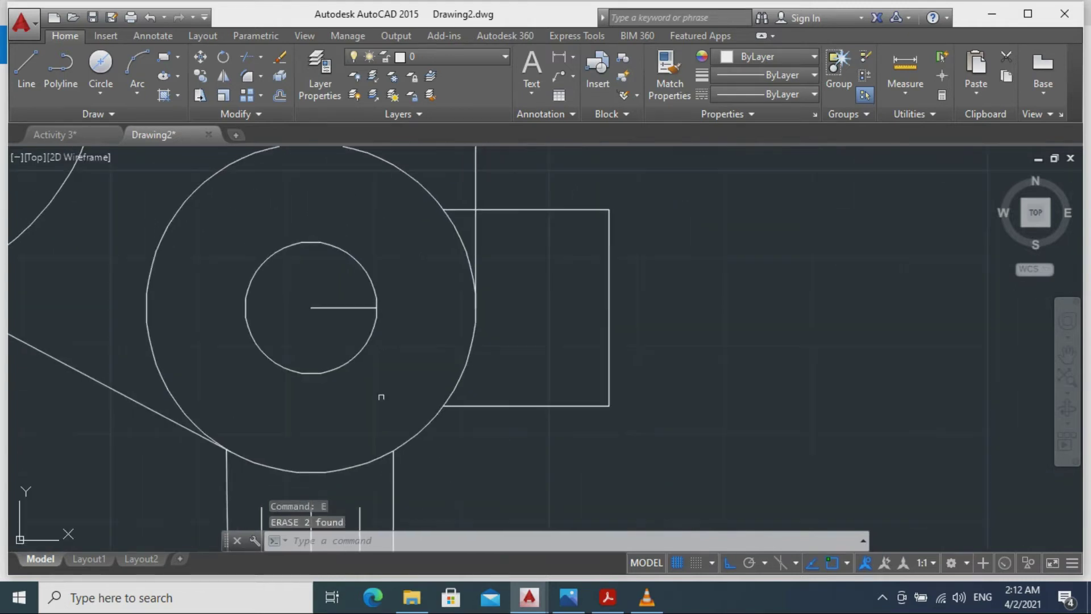
{"action": "left_click", "coordinate": [343, 308]}
{"action": "key", "text": "Return"}
{"action": "scroll", "coordinate": [424, 309], "scroll_direction": "up", "scroll_amount": 3}
{"action": "middle_click_drag", "start_coordinate": [836, 534], "coordinate": [687, 471]}
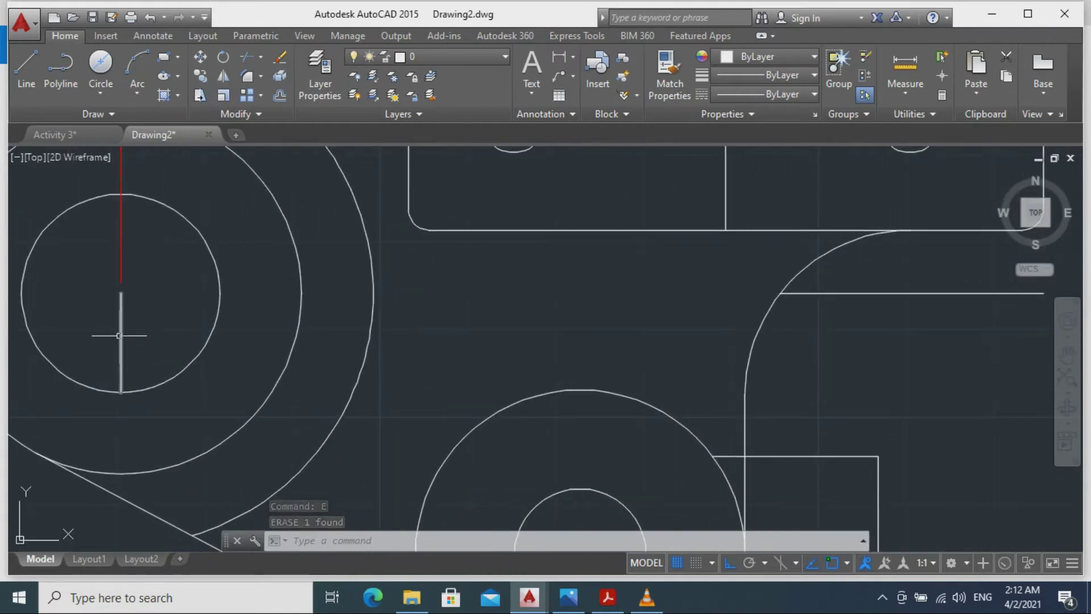
{"action": "left_click", "coordinate": [118, 335]}
{"action": "type", "text": "e"}
{"action": "key", "text": "Return"}
Erase the leftover horizontal line below the upper plate that starts on the fillet arc.
{"action": "middle_click_drag", "start_coordinate": [561, 338], "coordinate": [478, 469]}
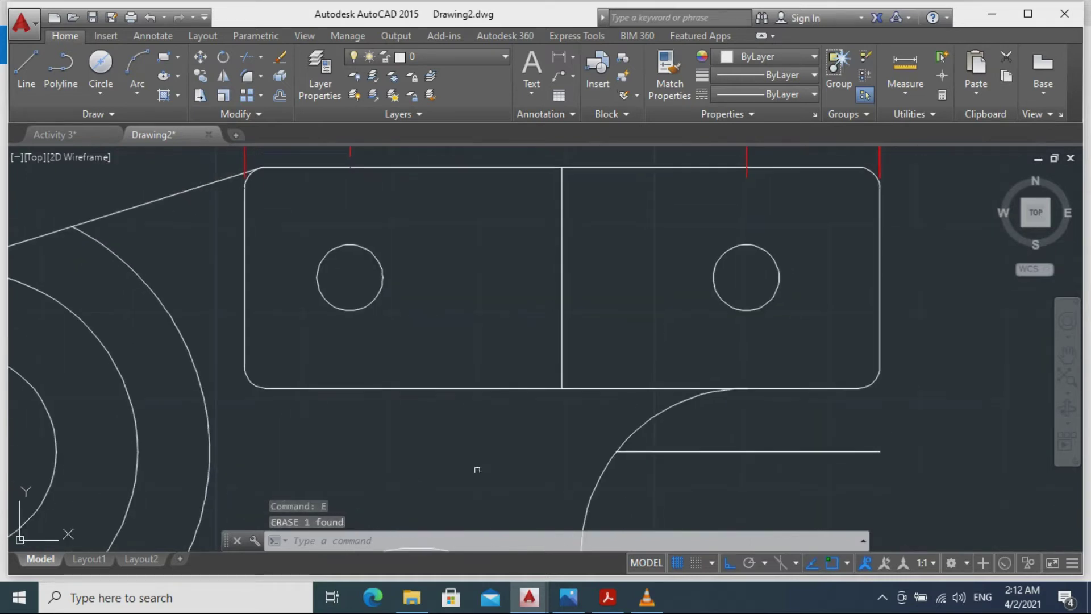
{"action": "left_click", "coordinate": [693, 451]}
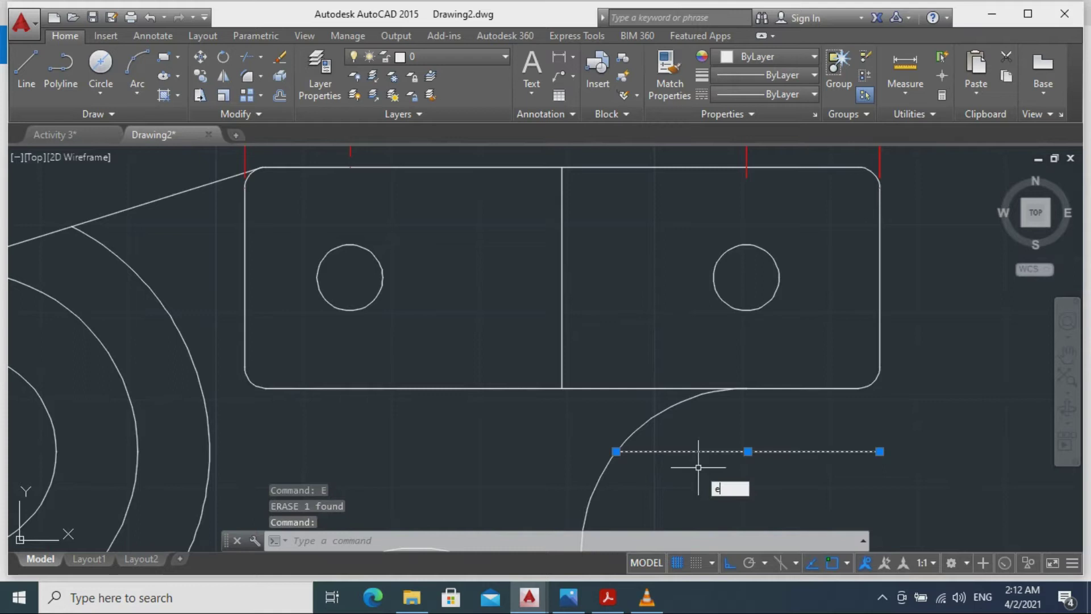
{"action": "key", "text": "Return"}
Stretch both extension line origins of the hole-spacing dimension to the centres of the two plate holes, and clear the selection.
{"action": "scroll", "coordinate": [730, 441], "scroll_direction": "down", "scroll_amount": 4}
{"action": "mouse_move", "coordinate": [739, 447]}
{"action": "middle_mouse_down"}
{"action": "mouse_move", "coordinate": [784, 348]}
{"action": "mouse_move", "coordinate": [755, 341]}
{"action": "mouse_move", "coordinate": [812, 367]}
{"action": "mouse_move", "coordinate": [808, 377]}
{"action": "mouse_move", "coordinate": [787, 348]}
{"action": "mouse_move", "coordinate": [755, 445]}
{"action": "middle_mouse_up"}
{"action": "scroll", "coordinate": [732, 434], "scroll_direction": "up", "scroll_amount": 3}
{"action": "scroll", "coordinate": [690, 359], "scroll_direction": "up", "scroll_amount": 2}
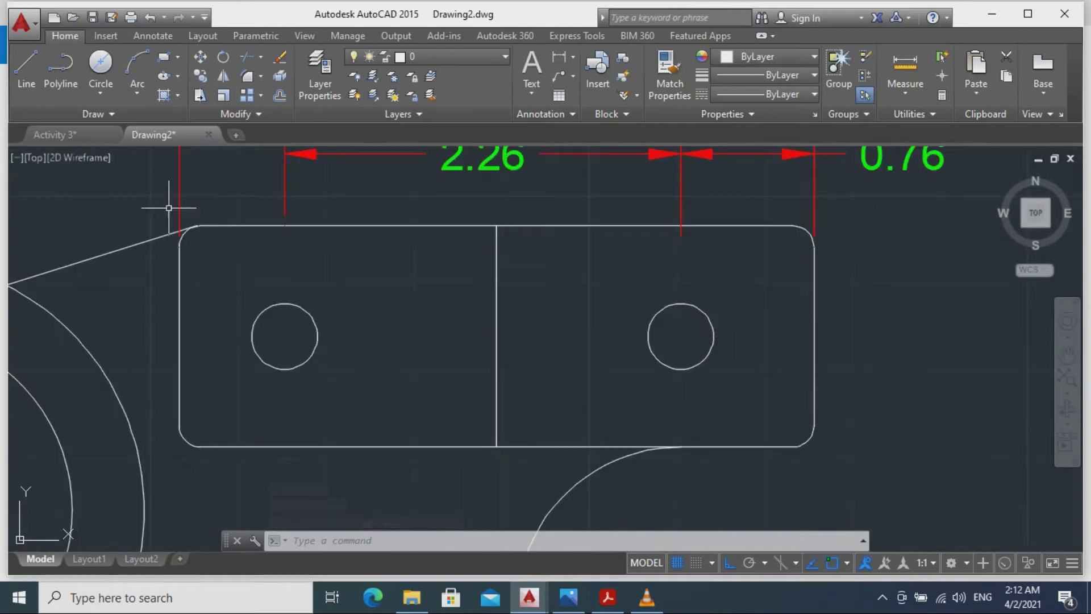
{"action": "left_click", "coordinate": [285, 206]}
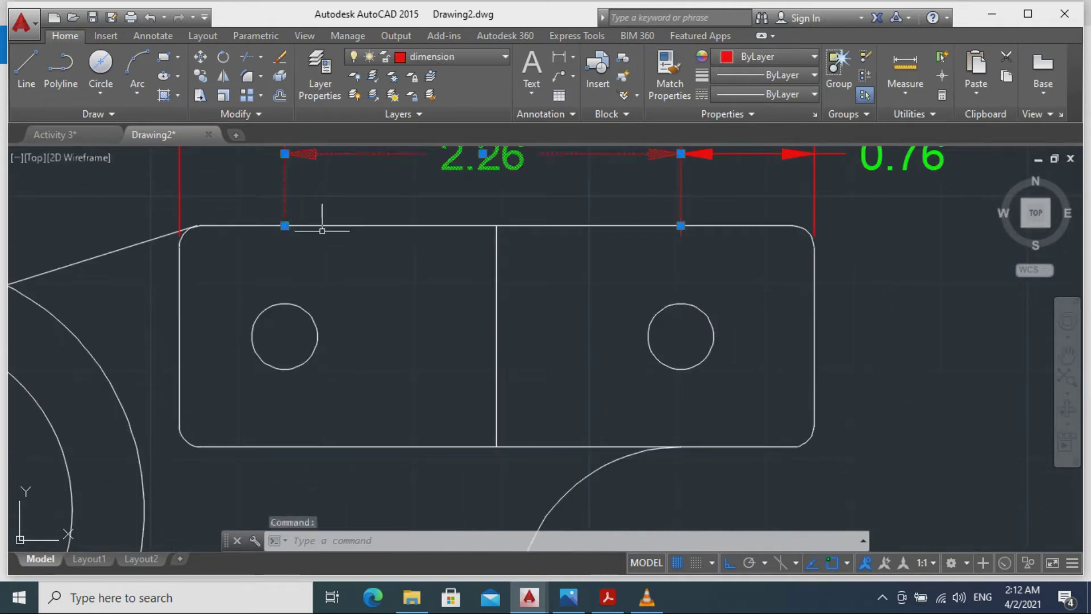
{"action": "left_click", "coordinate": [284, 226]}
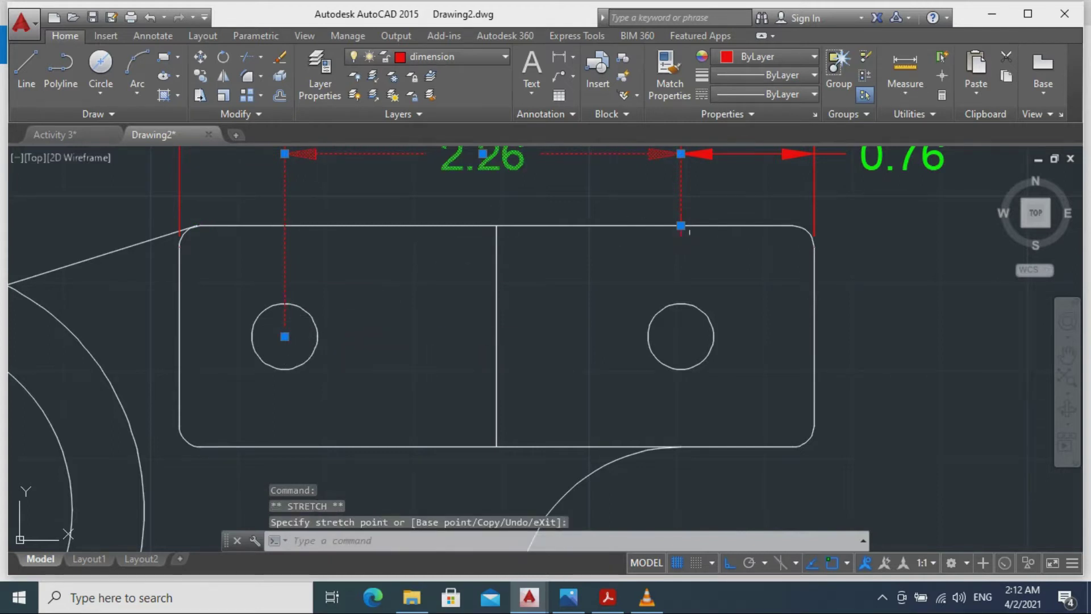
{"action": "left_click", "coordinate": [680, 226]}
{"action": "left_click", "coordinate": [681, 336]}
{"action": "key", "text": "Escape"}
{"action": "scroll", "coordinate": [980, 359], "scroll_direction": "down", "scroll_amount": 3}
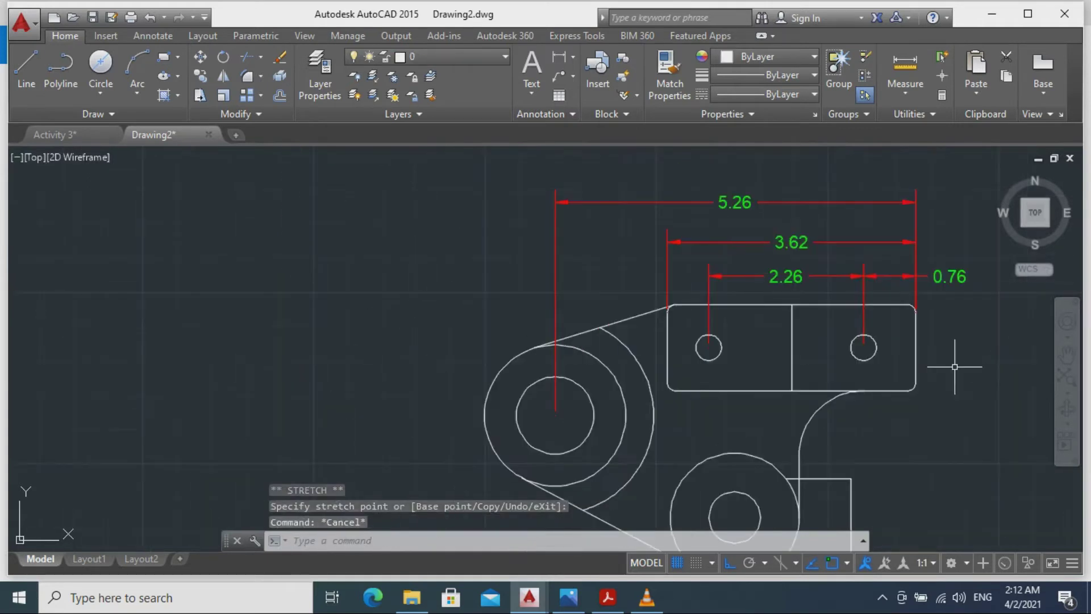
{"action": "mouse_move", "coordinate": [961, 406]}
{"action": "middle_mouse_down"}
{"action": "mouse_move", "coordinate": [915, 355]}
{"action": "mouse_move", "coordinate": [764, 315]}
{"action": "mouse_move", "coordinate": [657, 263]}
{"action": "middle_mouse_up"}
{"action": "scroll", "coordinate": [764, 315], "scroll_direction": "up", "scroll_amount": 2}
{"action": "scroll", "coordinate": [766, 310], "scroll_direction": "down", "scroll_amount": 2}
{"action": "scroll", "coordinate": [681, 272], "scroll_direction": "down", "scroll_amount": 1}
{"action": "scroll", "coordinate": [663, 283], "scroll_direction": "up", "scroll_amount": 1}
{"action": "scroll", "coordinate": [710, 314], "scroll_direction": "up", "scroll_amount": 1}
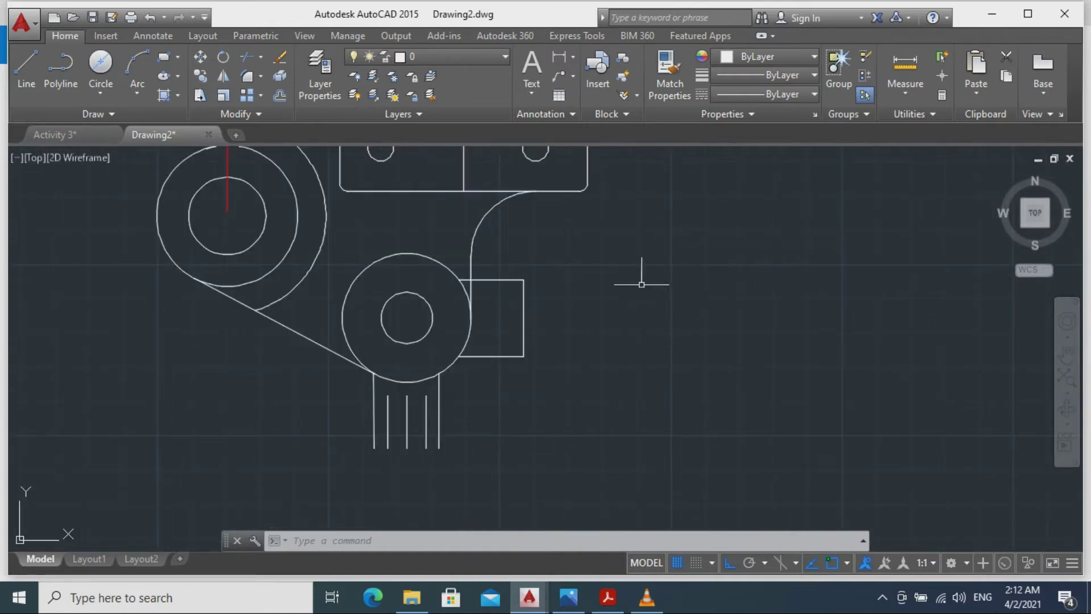
{"action": "scroll", "coordinate": [642, 284], "scroll_direction": "down", "scroll_amount": 2}
{"action": "scroll", "coordinate": [639, 281], "scroll_direction": "up", "scroll_amount": 2}
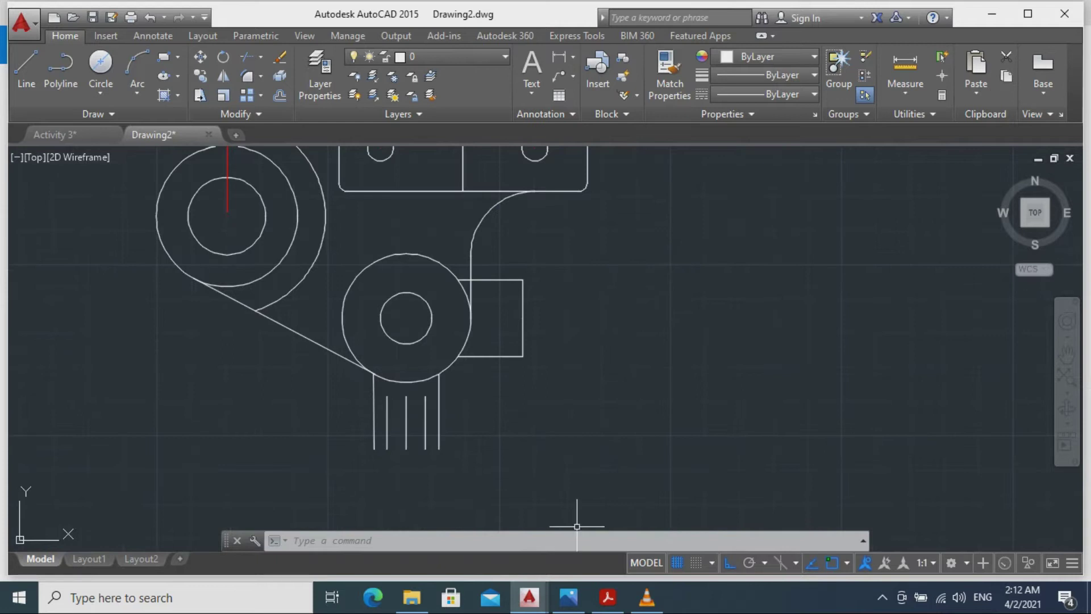
Check the bracket's centre lines in the reference image in Photos, and return to Drawing2 in AutoCAD.
{"action": "left_click", "coordinate": [570, 596]}
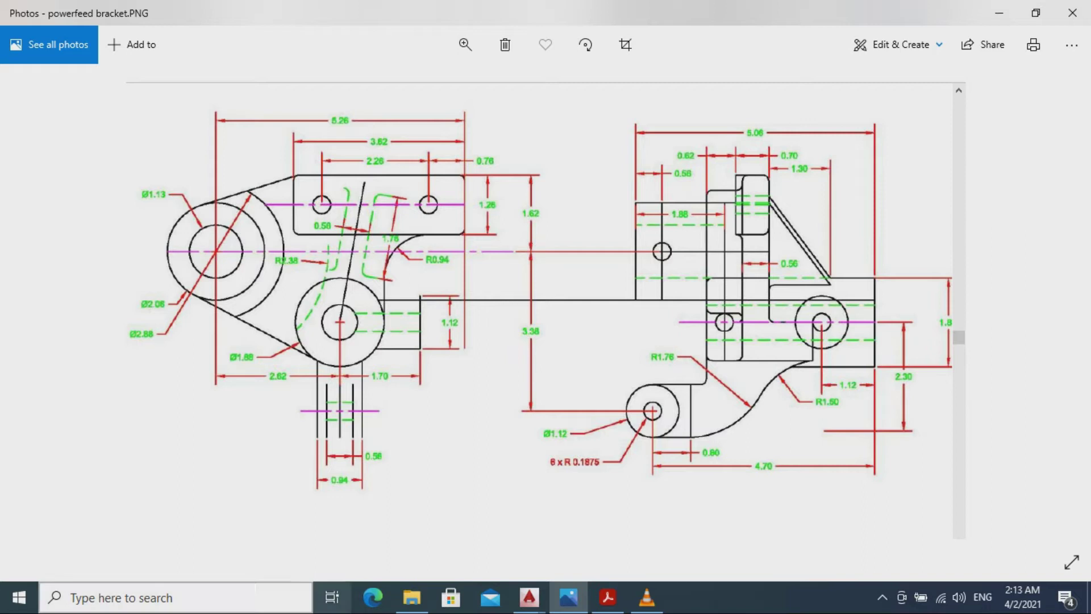
{"action": "mouse_move", "coordinate": [529, 597]}
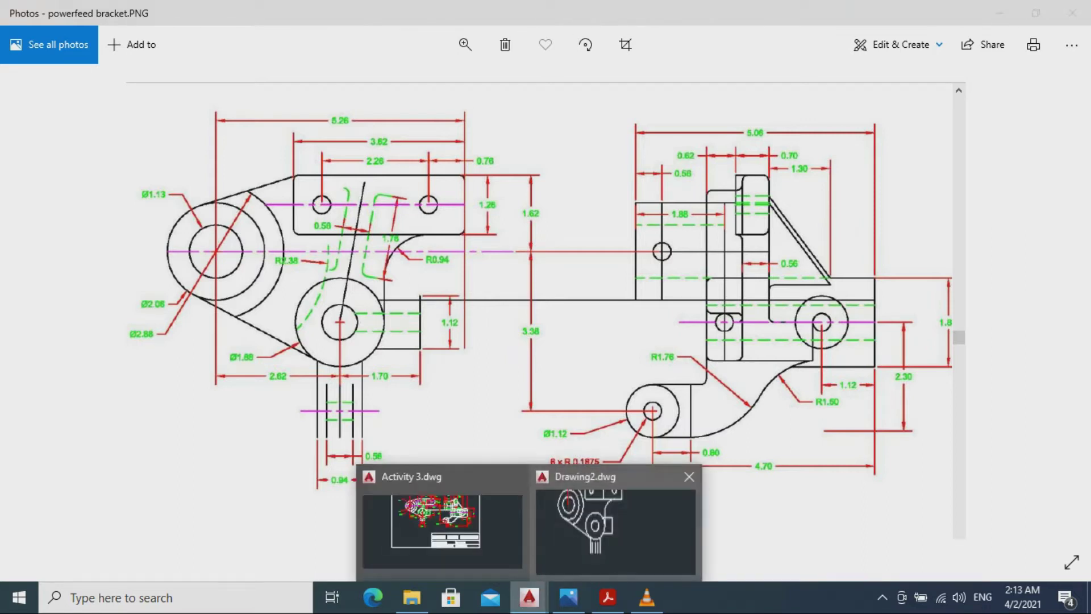
{"action": "left_click", "coordinate": [624, 520]}
Make the purple layer current and set the current linetype to CENTER2.
{"action": "scroll", "coordinate": [620, 326], "scroll_direction": "down", "scroll_amount": 2}
{"action": "mouse_move", "coordinate": [629, 311]}
{"action": "middle_mouse_down"}
{"action": "mouse_move", "coordinate": [614, 381]}
{"action": "mouse_move", "coordinate": [608, 376]}
{"action": "middle_mouse_up"}
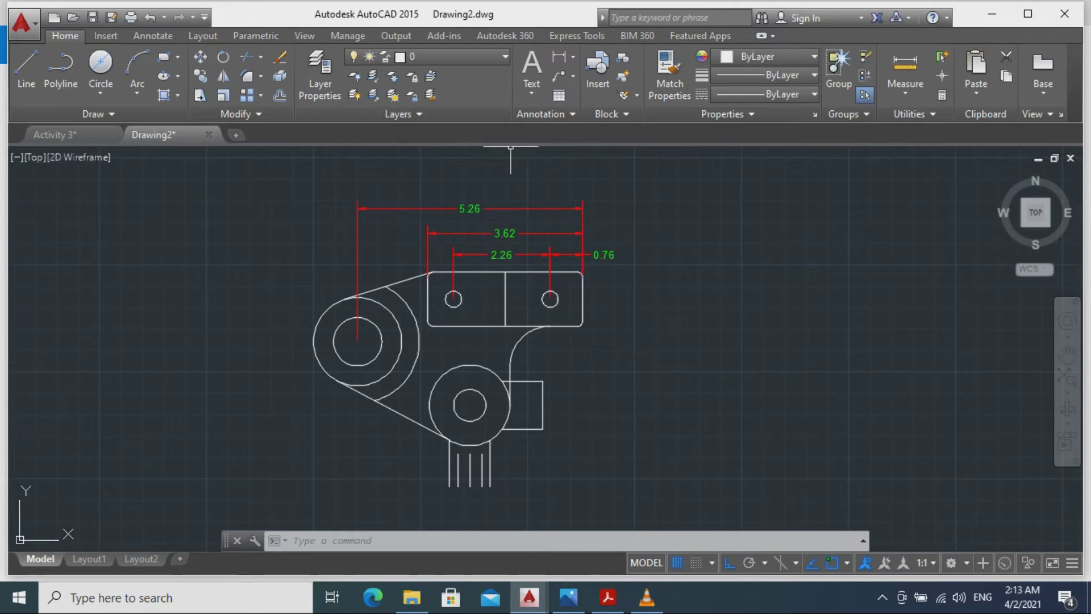
{"action": "left_click", "coordinate": [488, 56]}
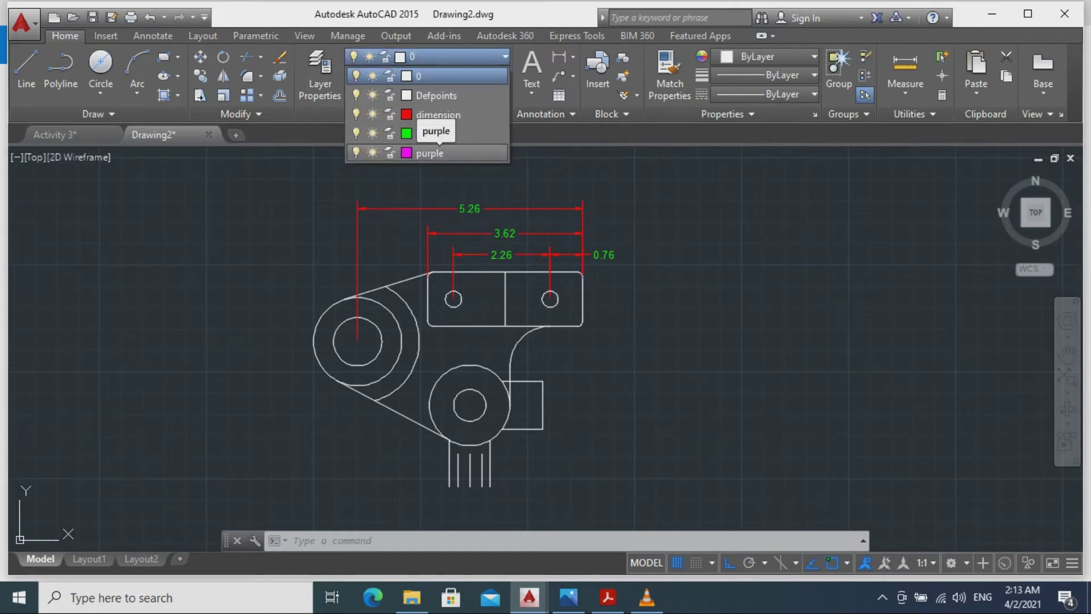
{"action": "left_click", "coordinate": [430, 153]}
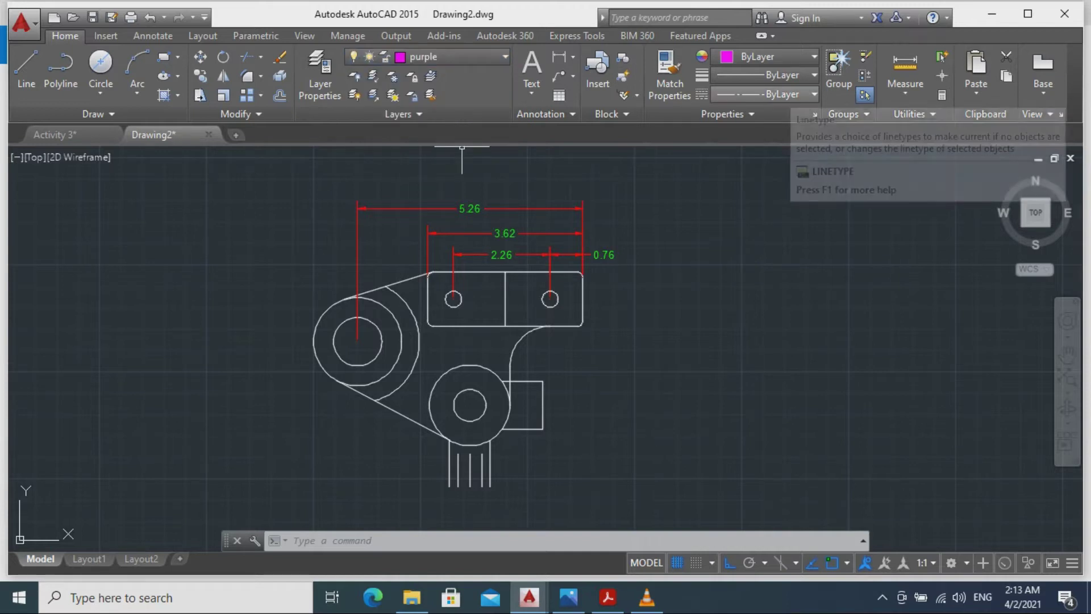
{"action": "left_click", "coordinate": [784, 94]}
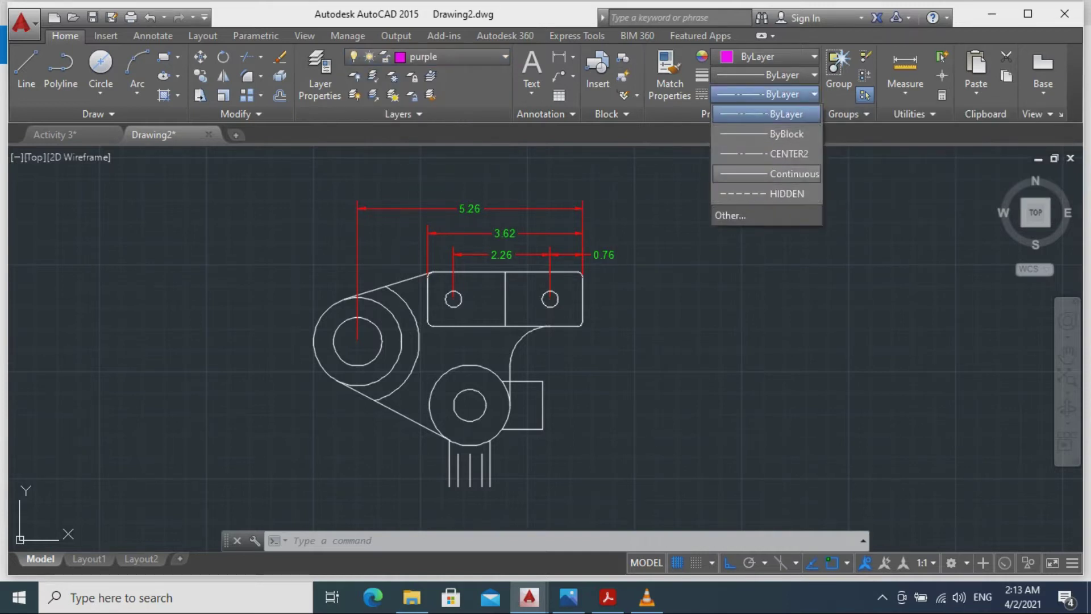
{"action": "left_click", "coordinate": [789, 154]}
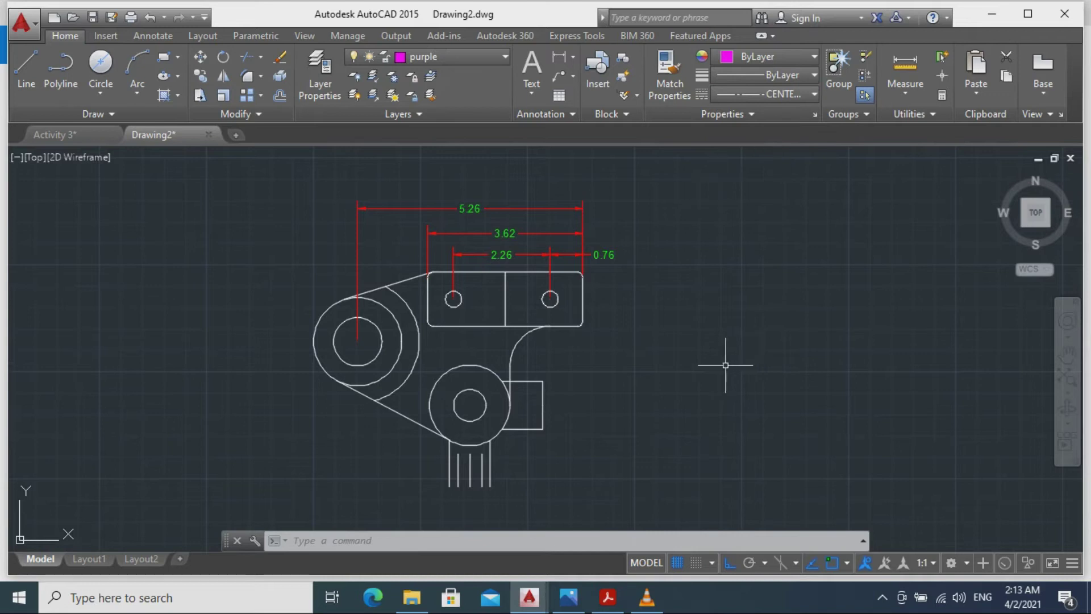
Draw a horizontal centre line from the outer quadrant of the left boss through its centre to beyond the plate's far edge.
{"action": "scroll", "coordinate": [628, 398], "scroll_direction": "up", "scroll_amount": 2}
{"action": "scroll", "coordinate": [628, 400], "scroll_direction": "down", "scroll_amount": 2}
{"action": "scroll", "coordinate": [605, 391], "scroll_direction": "up", "scroll_amount": 2}
{"action": "mouse_move", "coordinate": [549, 381]}
{"action": "middle_mouse_down"}
{"action": "mouse_move", "coordinate": [620, 398]}
{"action": "mouse_move", "coordinate": [741, 399]}
{"action": "middle_mouse_up"}
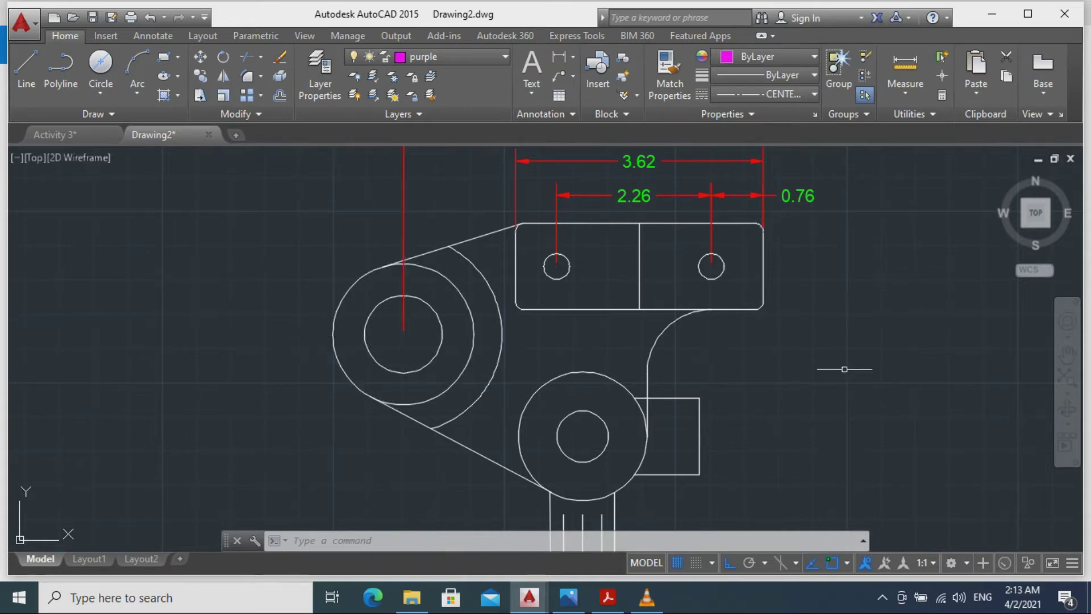
{"action": "scroll", "coordinate": [892, 380], "scroll_direction": "down", "scroll_amount": 2}
{"action": "mouse_move", "coordinate": [902, 382]}
{"action": "middle_mouse_down"}
{"action": "mouse_move", "coordinate": [575, 377]}
{"action": "mouse_move", "coordinate": [579, 368]}
{"action": "middle_mouse_up"}
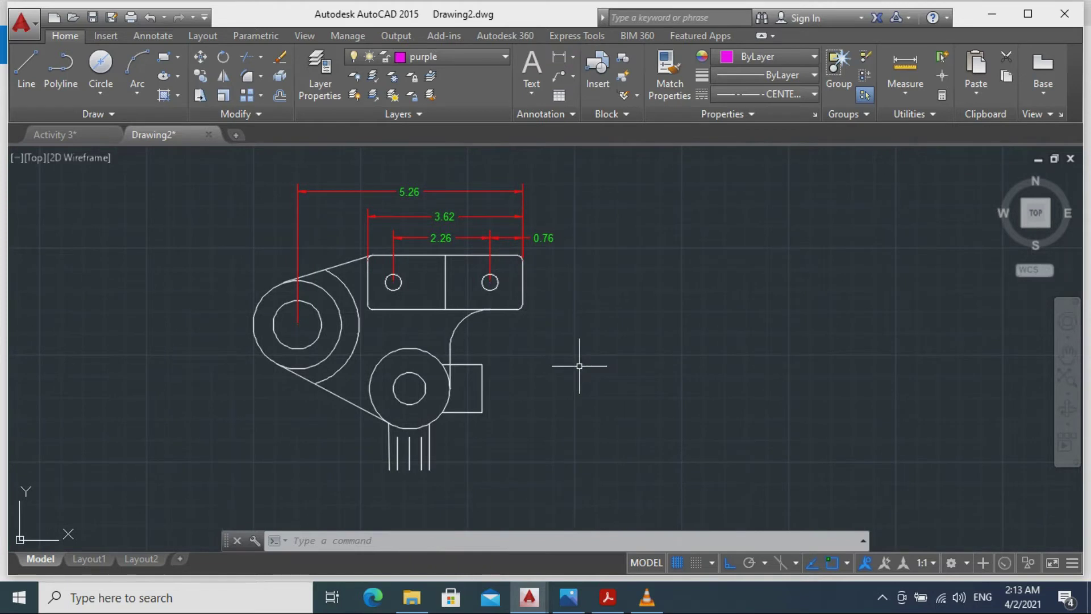
{"action": "left_click", "coordinate": [26, 67]}
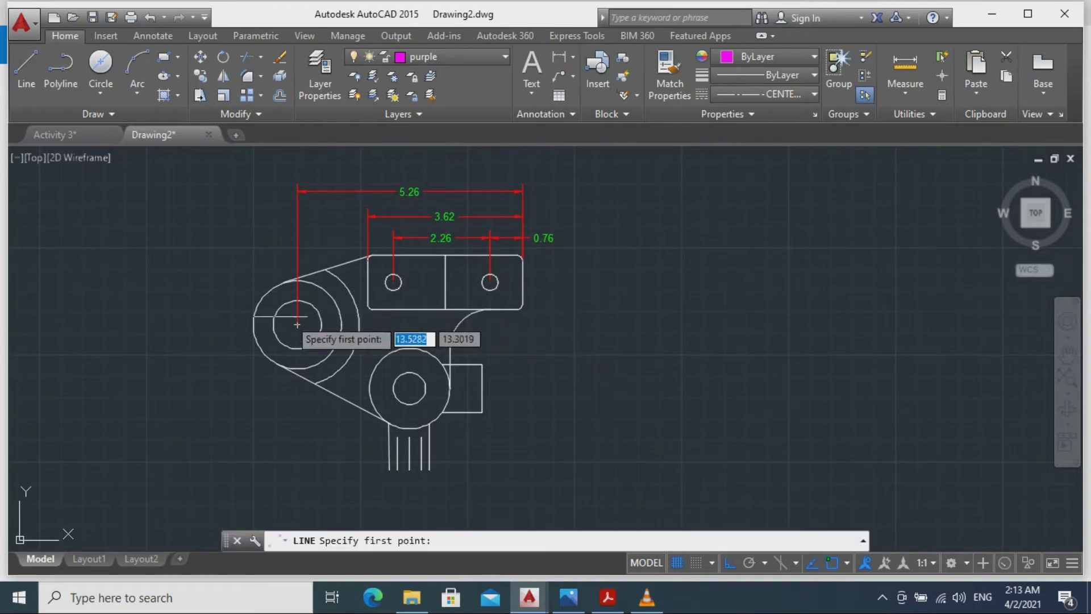
{"action": "scroll", "coordinate": [273, 315], "scroll_direction": "up", "scroll_amount": 2}
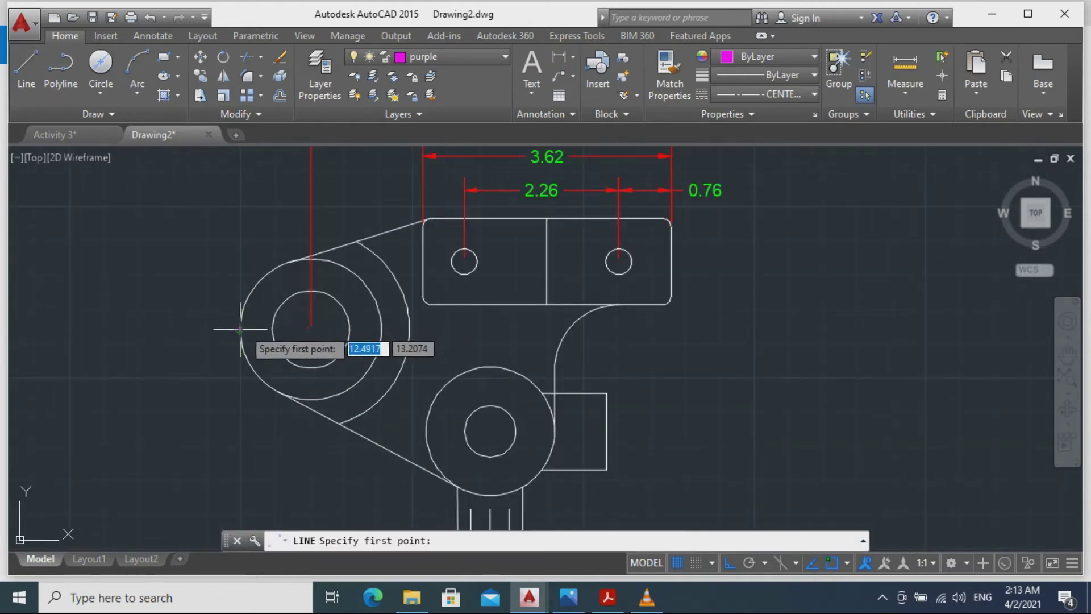
{"action": "left_click", "coordinate": [239, 329]}
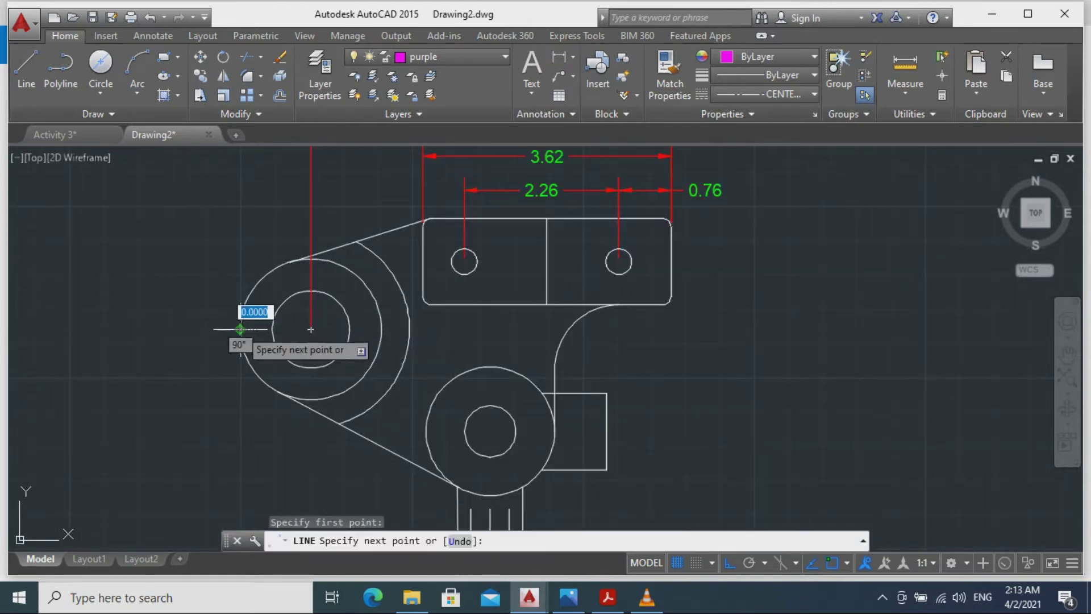
{"action": "left_click", "coordinate": [740, 350]}
{"action": "key", "text": "Escape"}
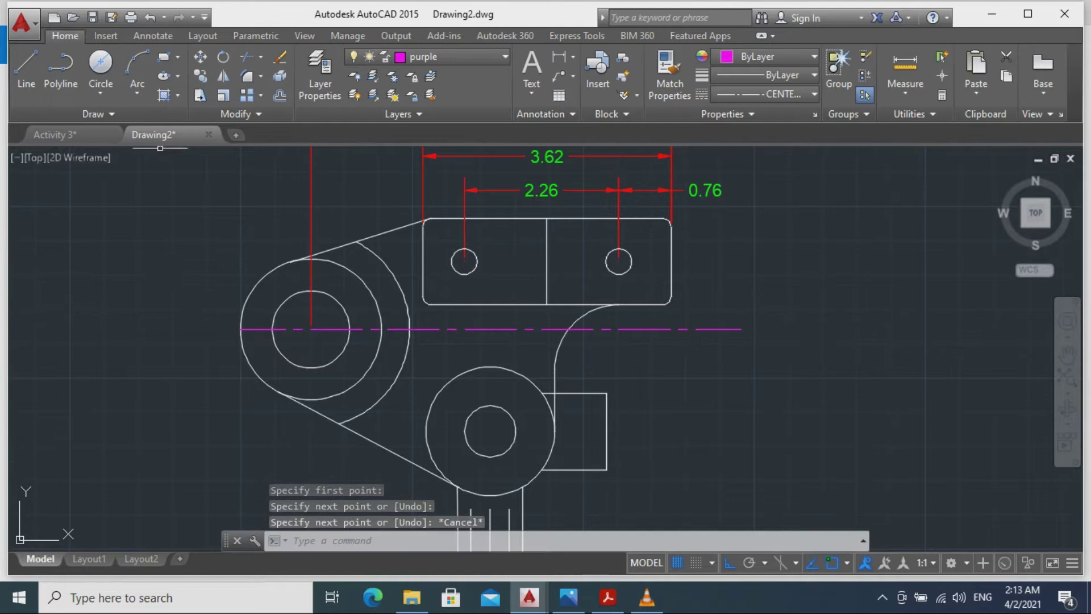
Start a horizontal centre line through the two holes of the upper plate.
{"action": "left_click", "coordinate": [26, 67]}
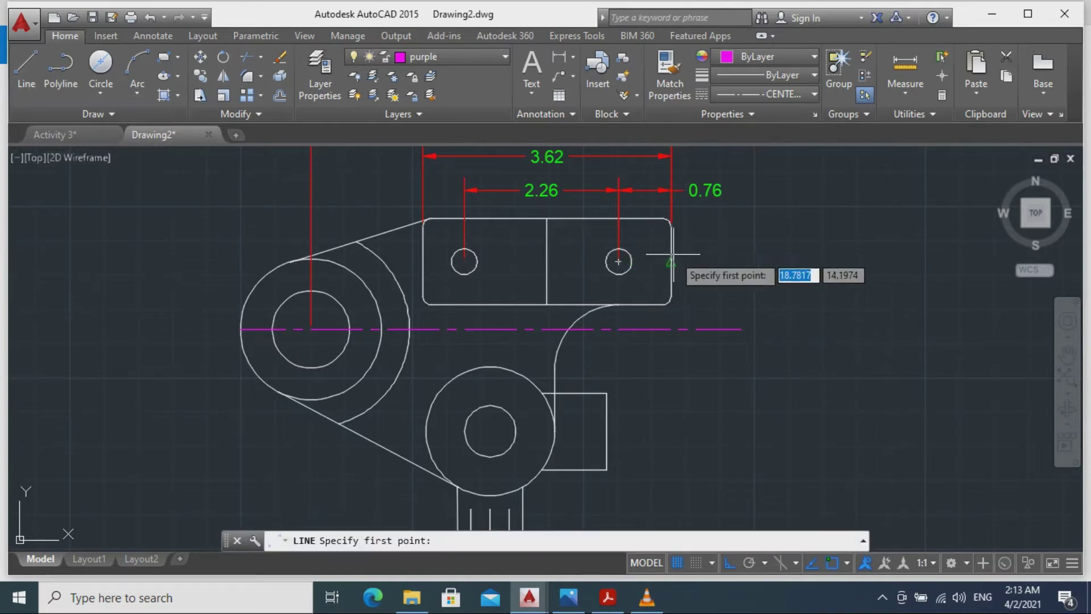
Draw a horizontal centre line from the midpoint of the plate's right edge through both small holes to just past the large arc.
{"action": "left_click", "coordinate": [671, 261]}
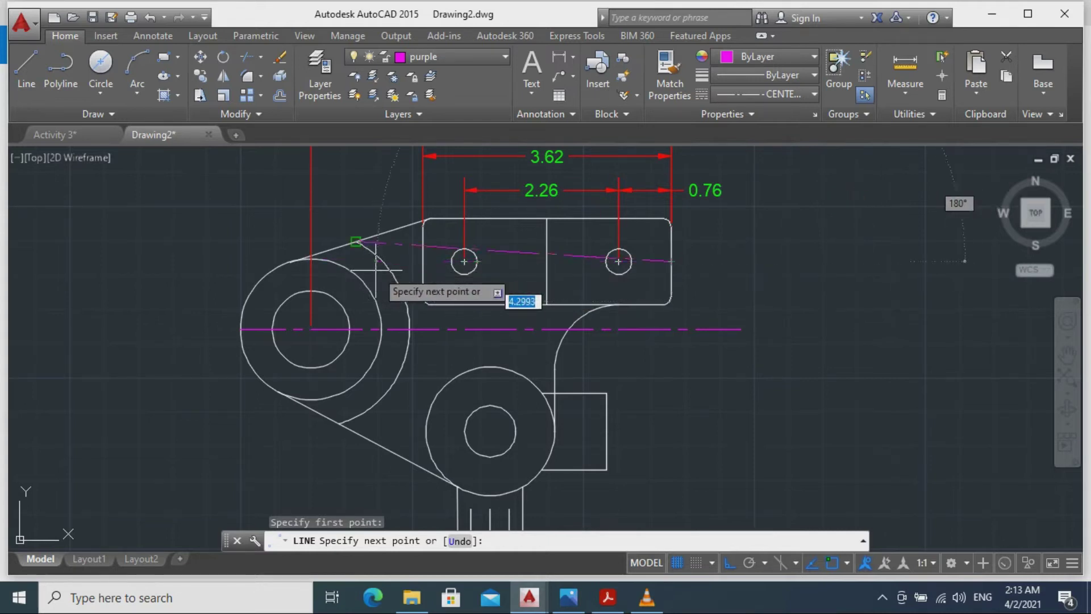
{"action": "left_click", "coordinate": [381, 329]}
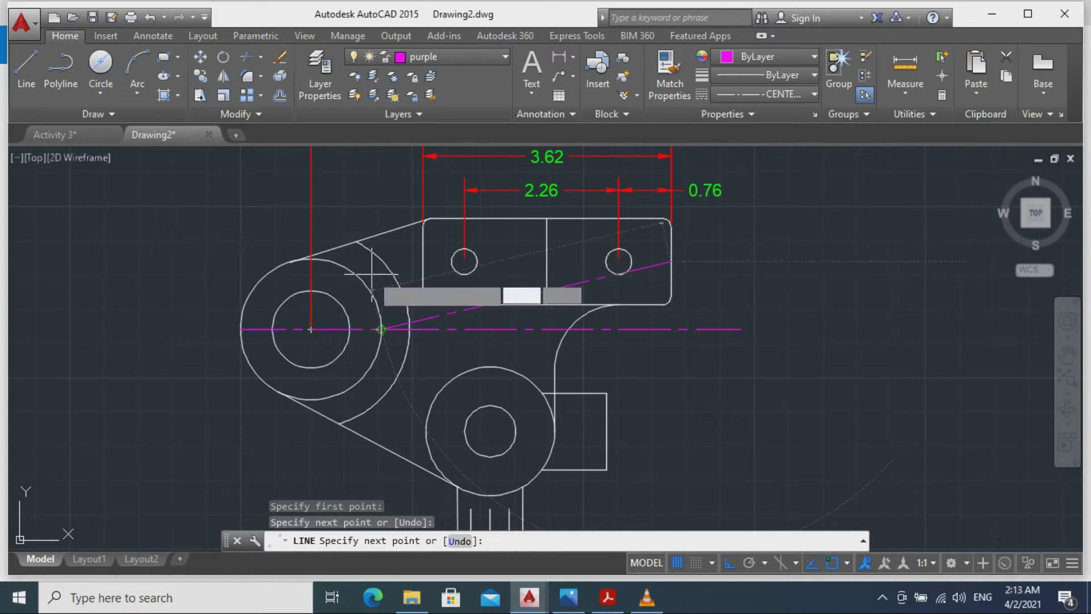
{"action": "key", "text": "ctrl+z"}
{"action": "scroll", "coordinate": [372, 267], "scroll_direction": "up", "scroll_amount": 6}
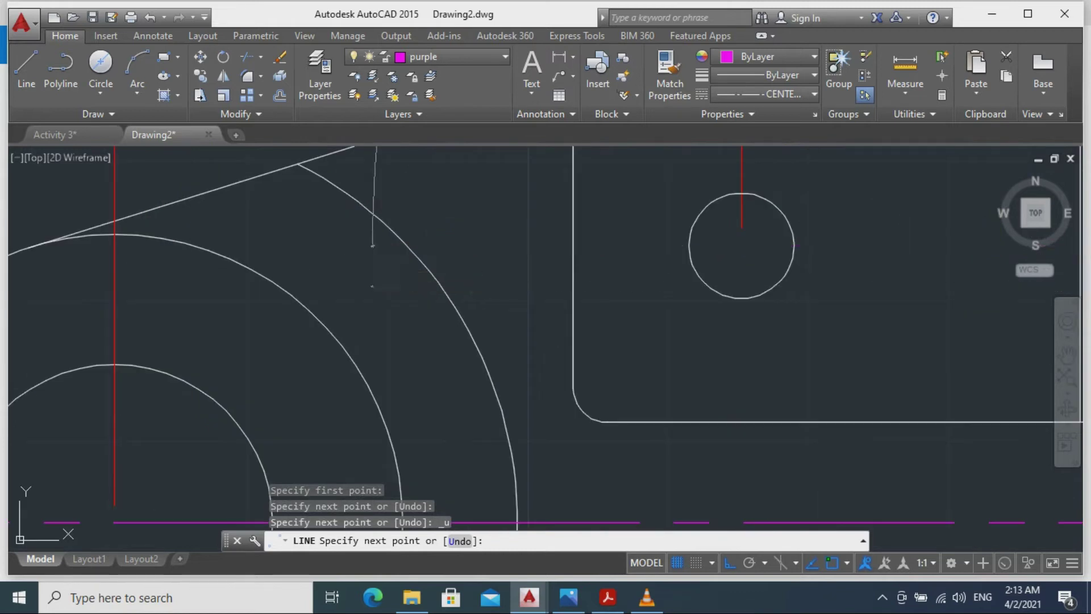
{"action": "left_click", "coordinate": [372, 256]}
{"action": "key", "text": "Escape"}
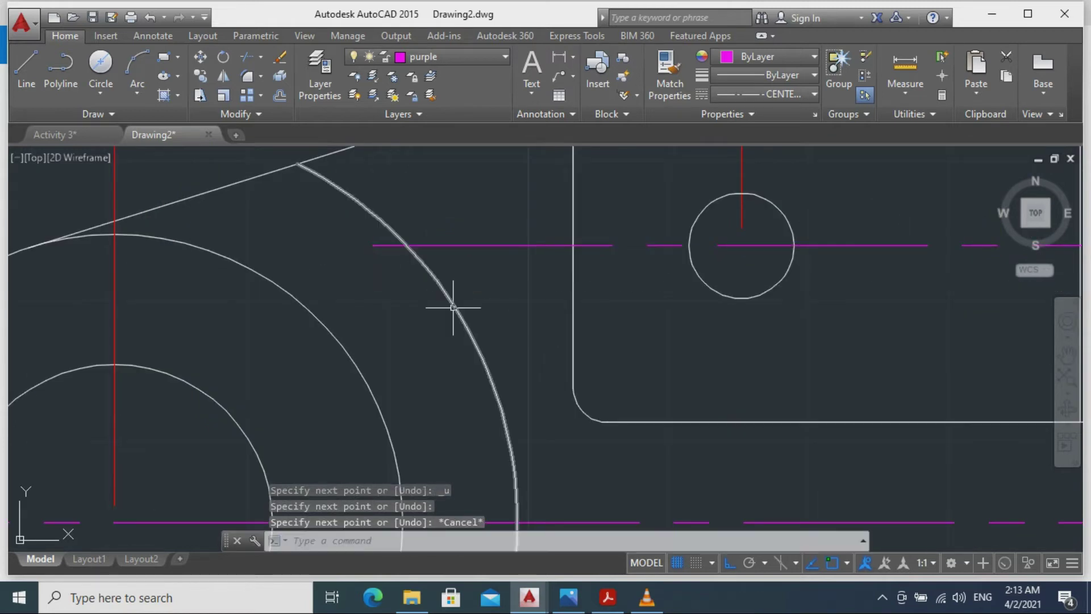
Trim the part of the holes' centre line that extends past the large arc.
{"action": "type", "text": "tr"}
{"action": "key", "text": "Return"}
{"action": "key", "text": "Return"}
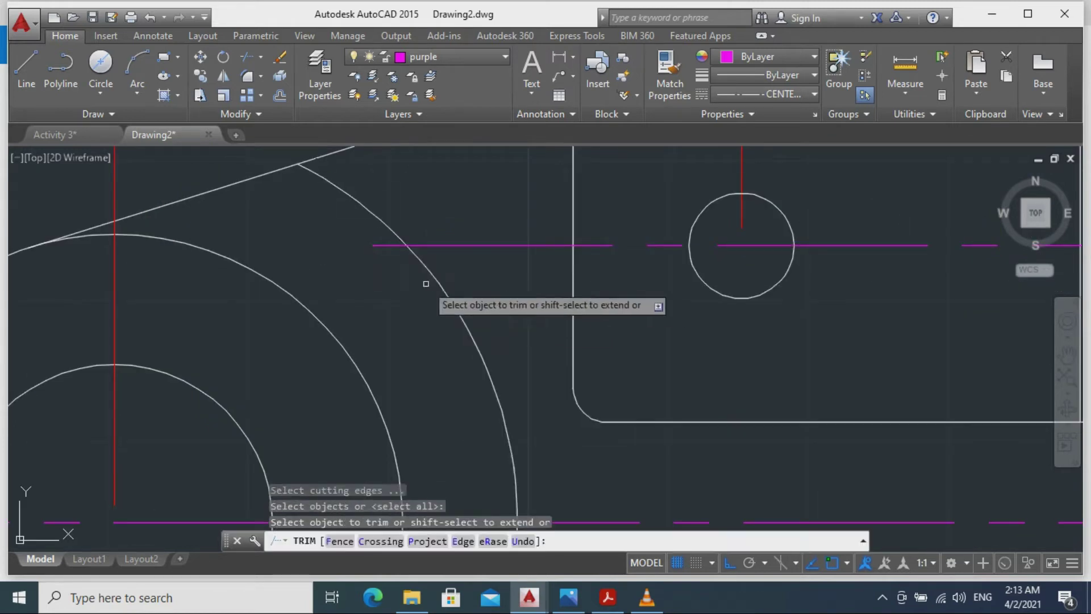
{"action": "left_click", "coordinate": [382, 245]}
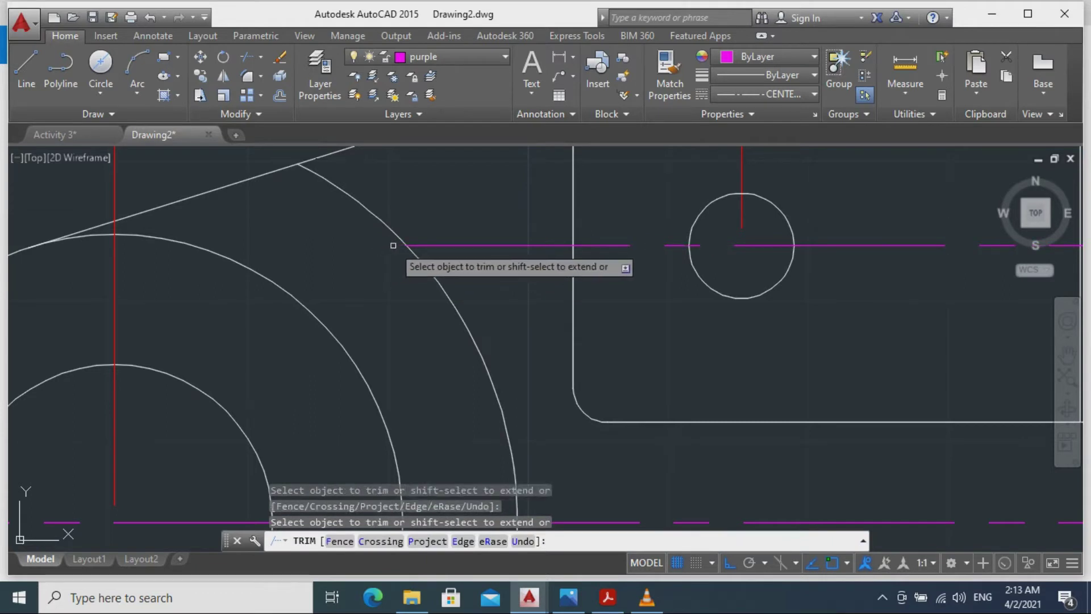
{"action": "key", "text": "Escape"}
Draw a horizontal centre line across the vertical lines below the lower boss, at their mid-height, extending slightly beyond both sides.
{"action": "scroll", "coordinate": [645, 333], "scroll_direction": "down", "scroll_amount": 6}
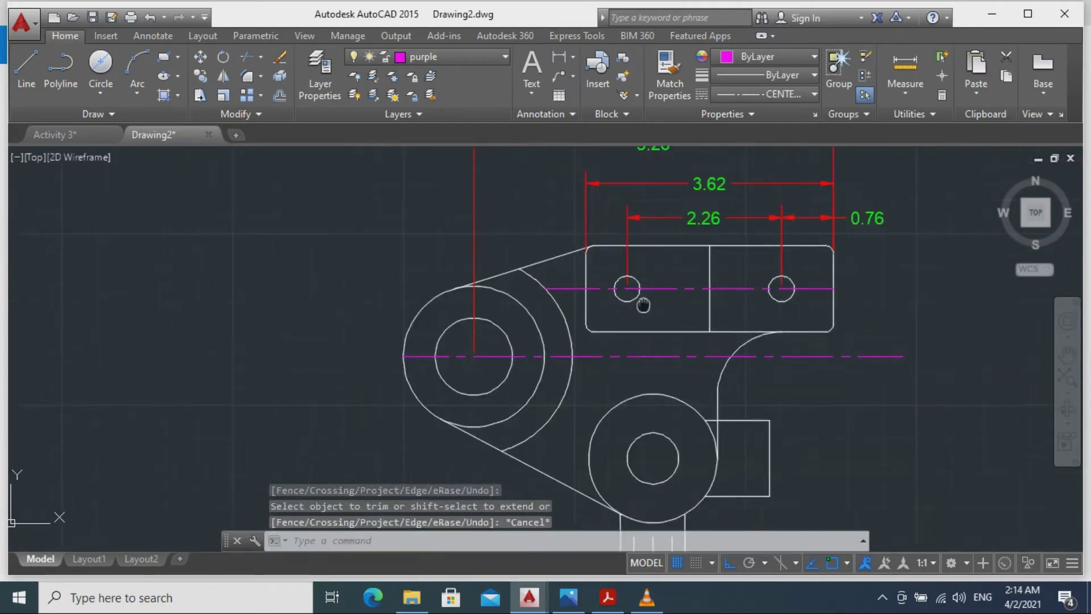
{"action": "middle_click_drag", "start_coordinate": [646, 308], "coordinate": [442, 197]}
{"action": "middle_click_drag", "start_coordinate": [701, 309], "coordinate": [784, 203]}
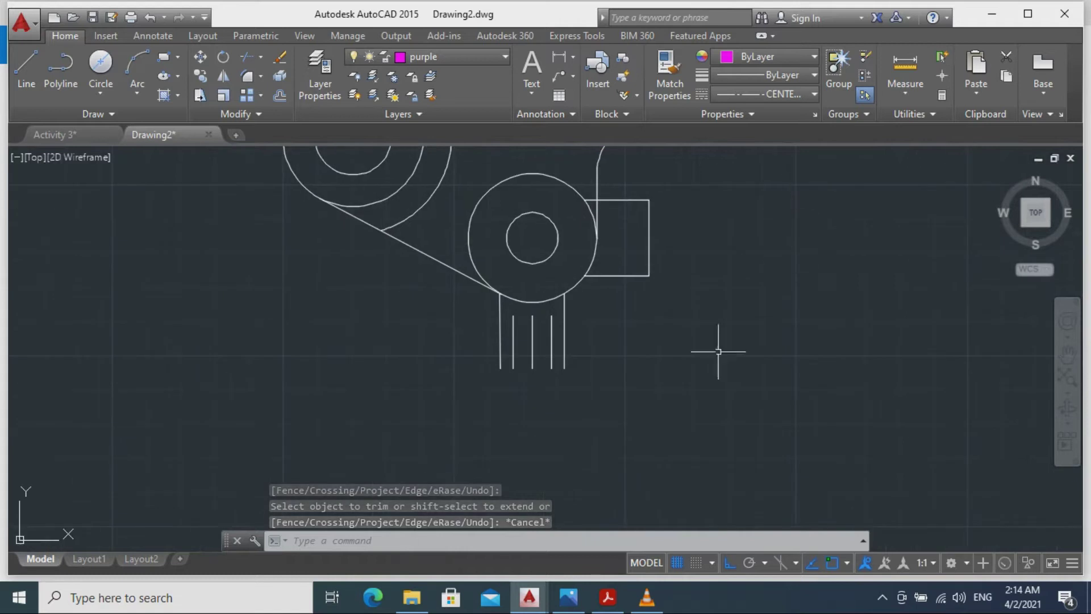
{"action": "left_click", "coordinate": [26, 68]}
{"action": "scroll", "coordinate": [512, 273], "scroll_direction": "up", "scroll_amount": 5}
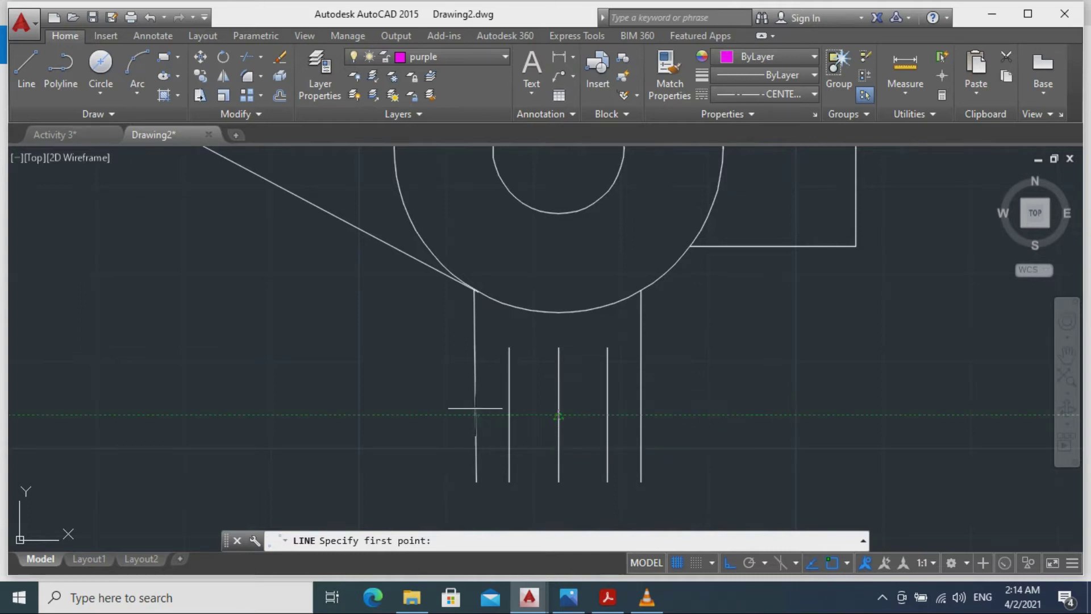
{"action": "left_click", "coordinate": [443, 415]}
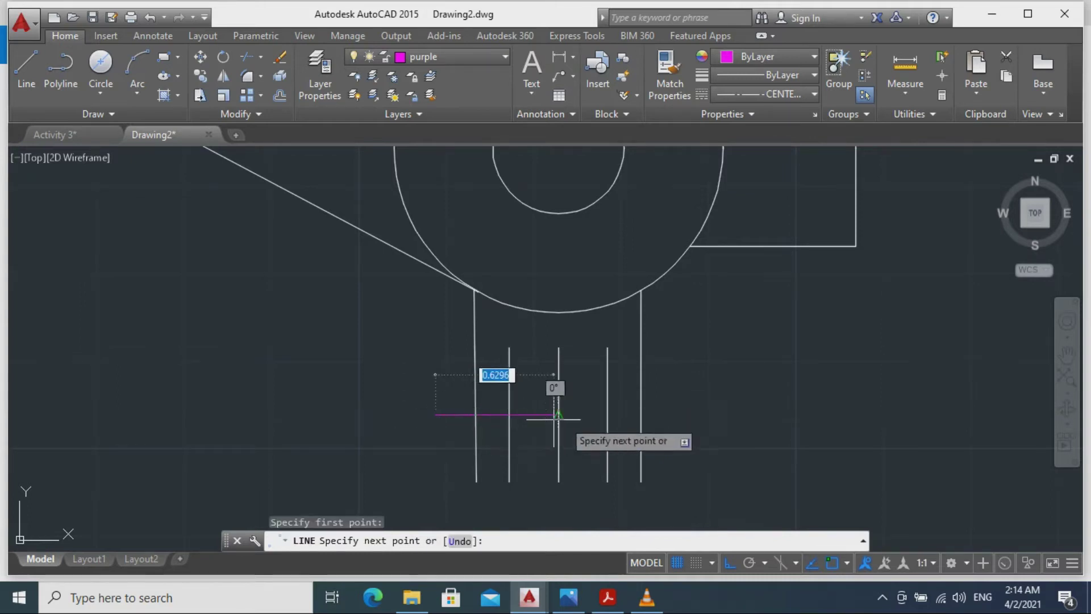
{"action": "left_click", "coordinate": [682, 417]}
{"action": "key", "text": "Escape"}
{"action": "scroll", "coordinate": [776, 333], "scroll_direction": "down", "scroll_amount": 1}
{"action": "scroll", "coordinate": [778, 341], "scroll_direction": "down", "scroll_amount": 4}
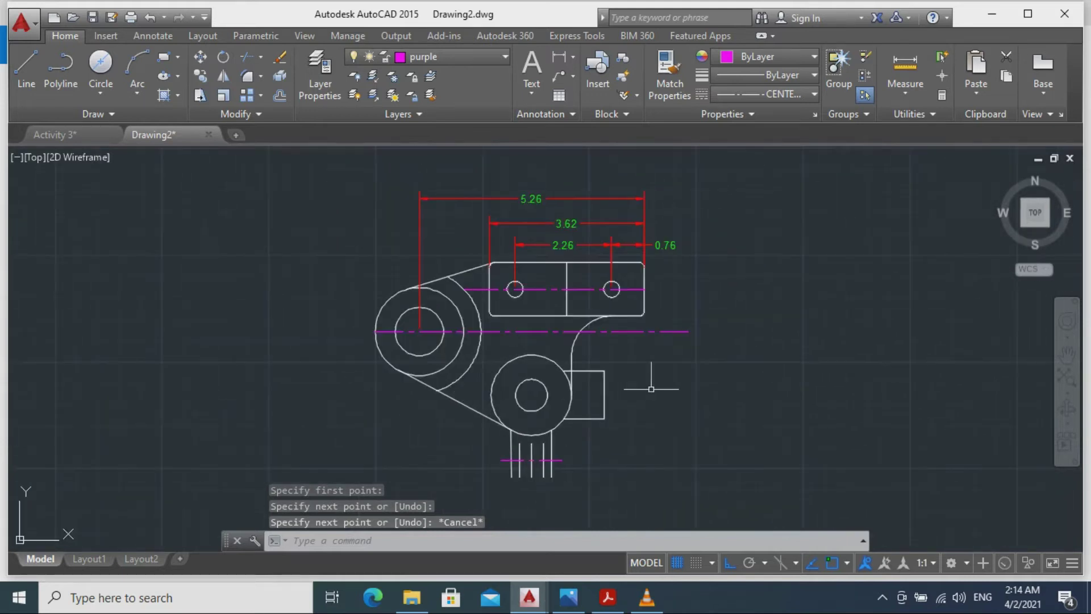
{"action": "scroll", "coordinate": [654, 388], "scroll_direction": "up", "scroll_amount": 2}
{"action": "scroll", "coordinate": [781, 392], "scroll_direction": "down", "scroll_amount": 2}
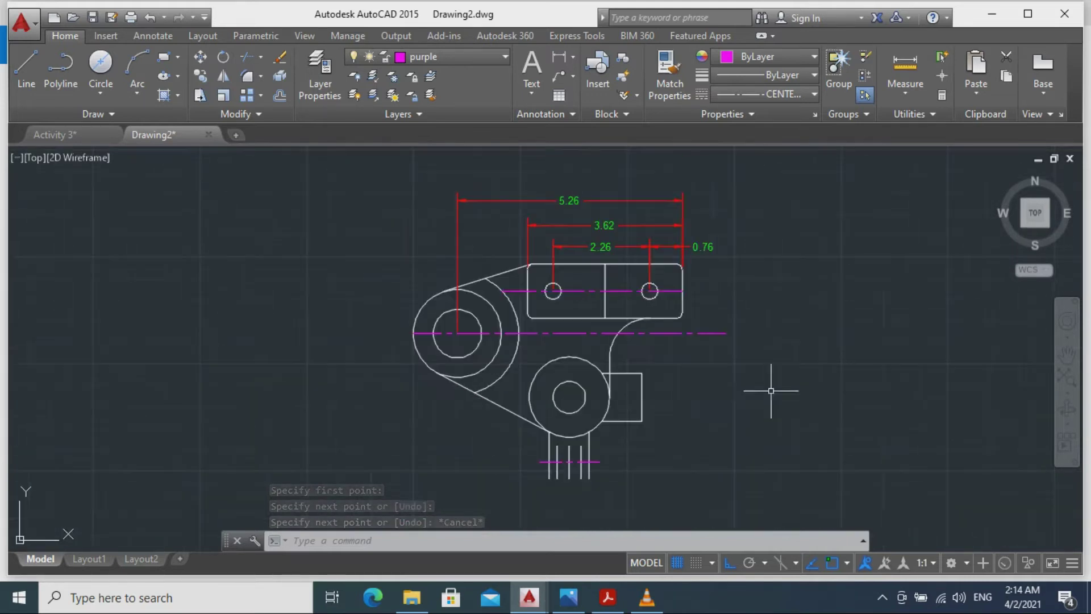
{"action": "middle_click_drag", "start_coordinate": [725, 378], "coordinate": [750, 332]}
{"action": "scroll", "coordinate": [753, 332], "scroll_direction": "up", "scroll_amount": 2}
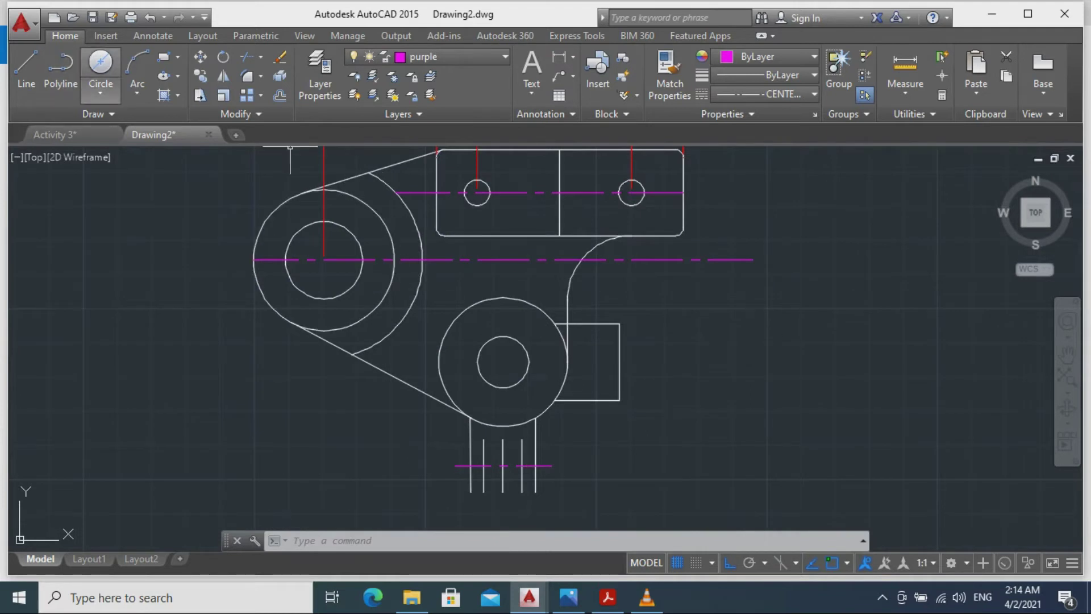
{"action": "left_click", "coordinate": [100, 62]}
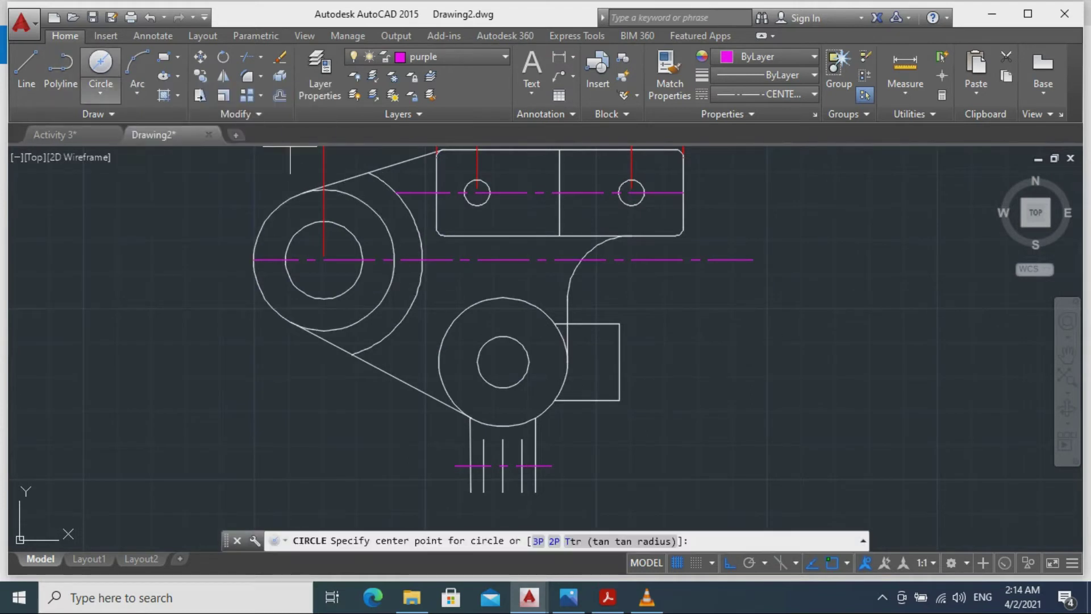
{"action": "left_click", "coordinate": [323, 259]}
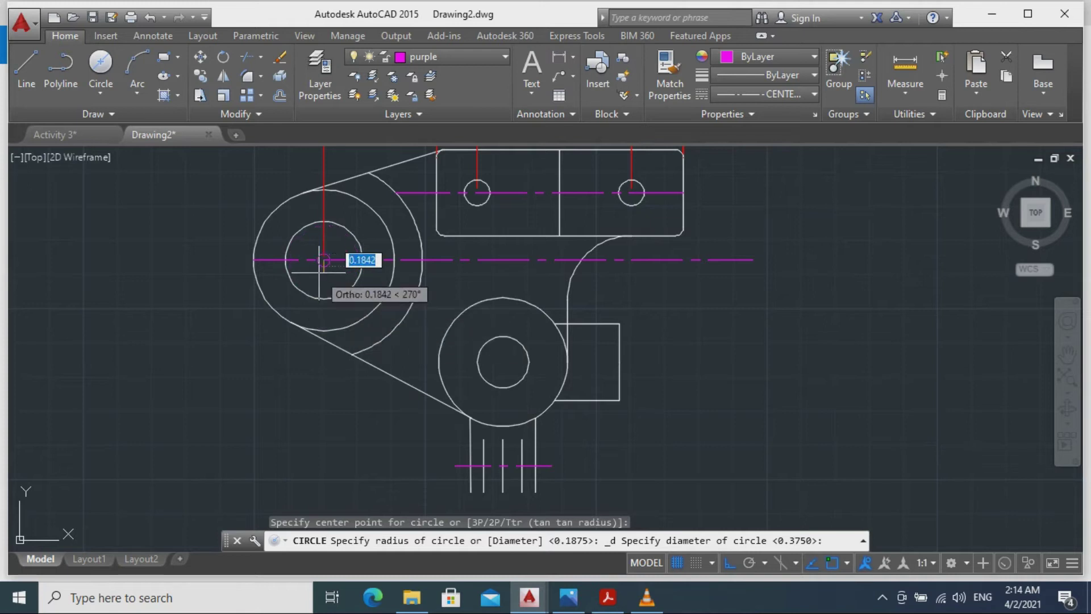
{"action": "key", "text": "Escape"}
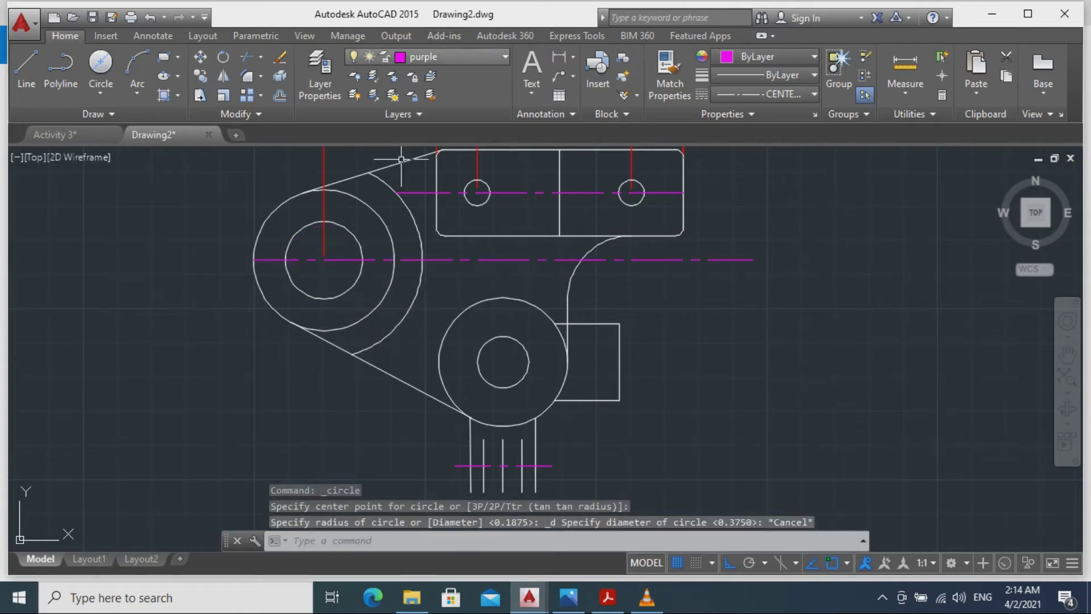
Make the hidden layer current and draw a circle of diameter 4.7136 centred on the large left boss.
{"action": "left_click", "coordinate": [454, 56]}
{"action": "left_click", "coordinate": [397, 111]}
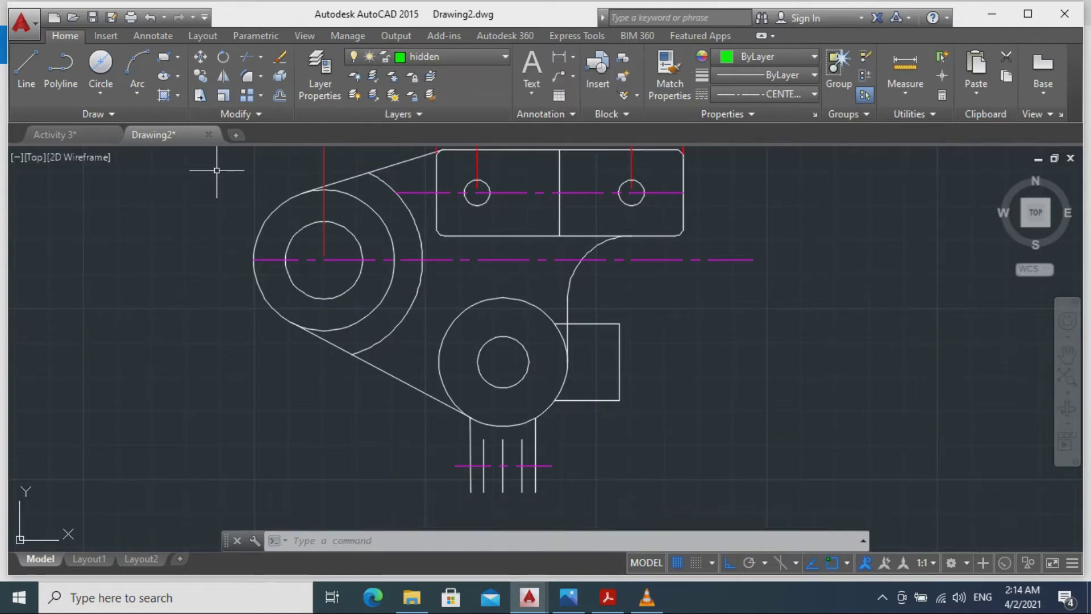
{"action": "left_click", "coordinate": [101, 64]}
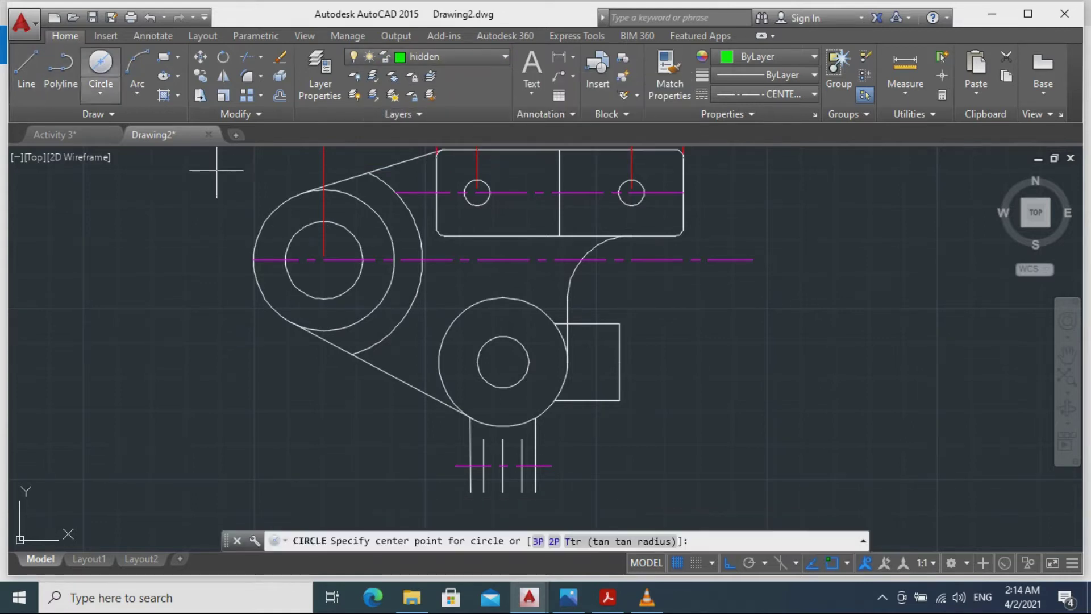
{"action": "left_click", "coordinate": [324, 259]}
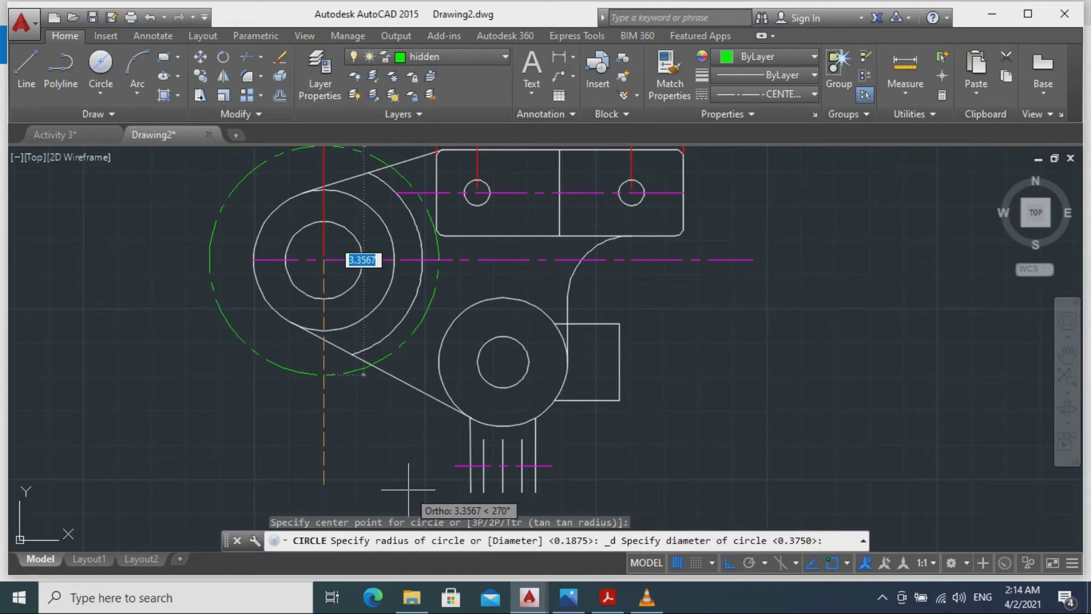
{"action": "type", "text": "0"}
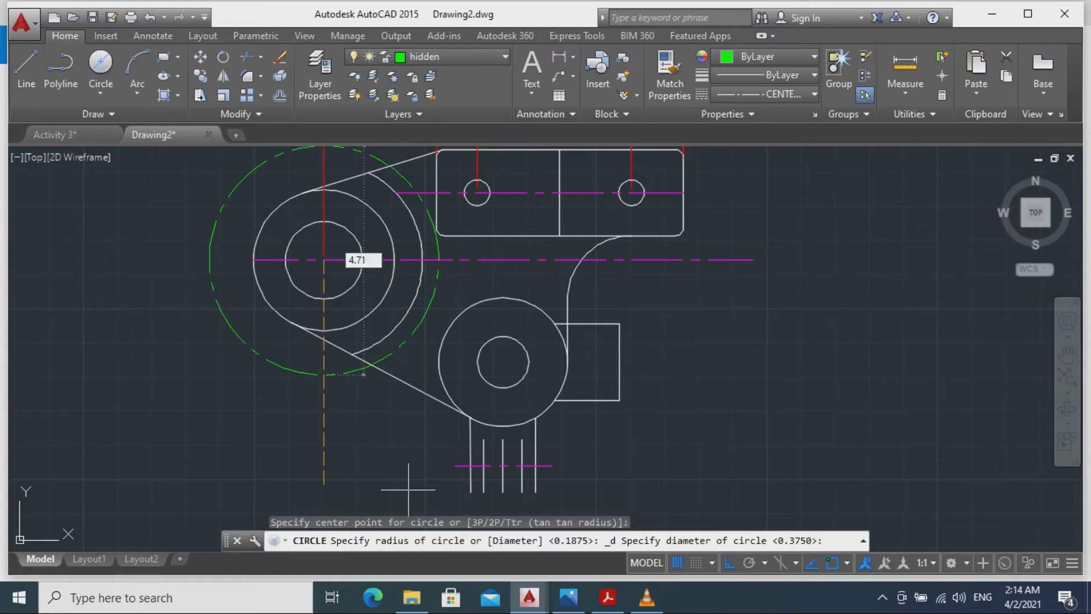
{"action": "key", "text": "Return"}
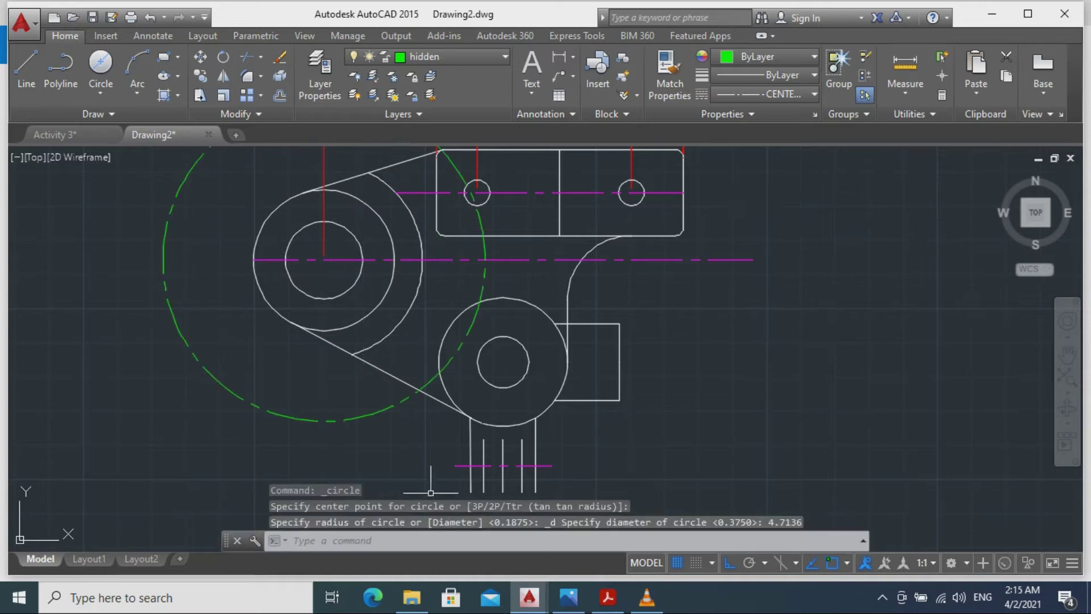
Trim away the outer portion of the green circle that lies outside the bracket outline.
{"action": "scroll", "coordinate": [319, 384], "scroll_direction": "down", "scroll_amount": 2}
{"action": "middle_click_drag", "start_coordinate": [665, 370], "coordinate": [769, 378]}
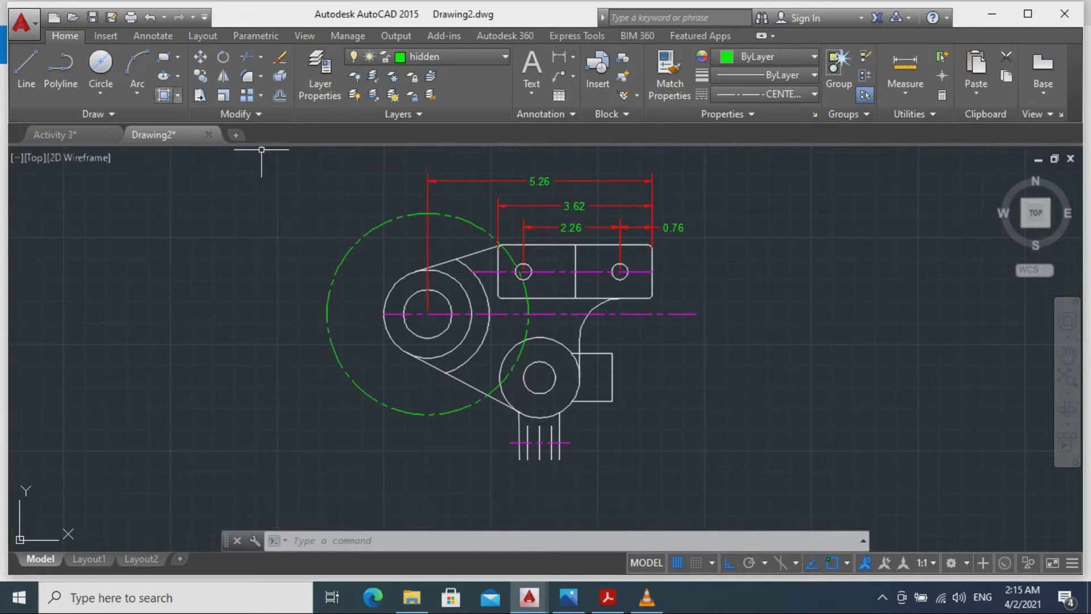
{"action": "type", "text": "TR"}
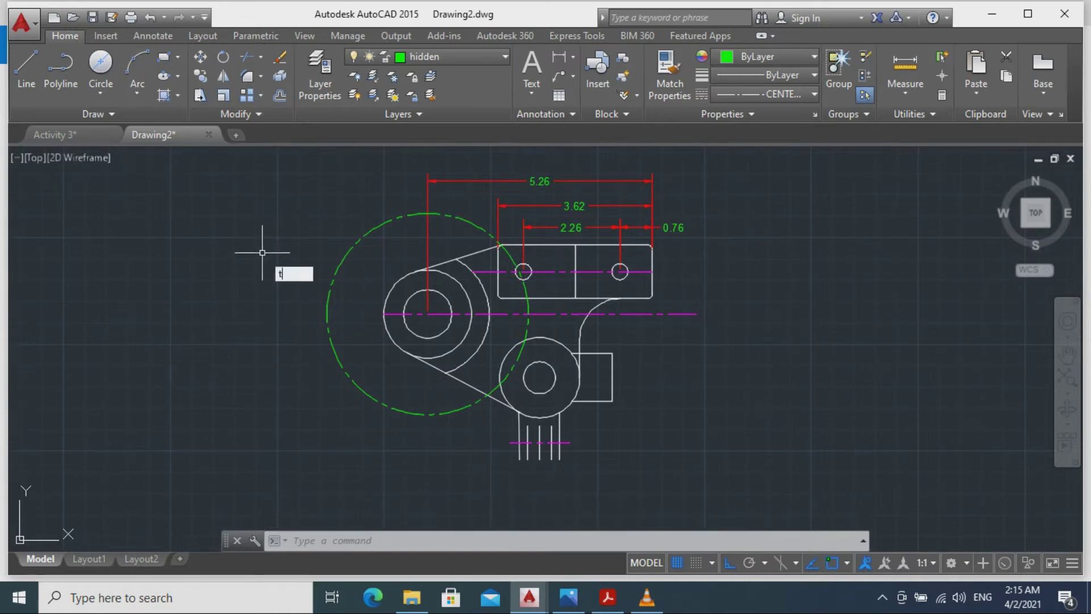
{"action": "key", "text": "Return"}
{"action": "key", "text": "Return"}
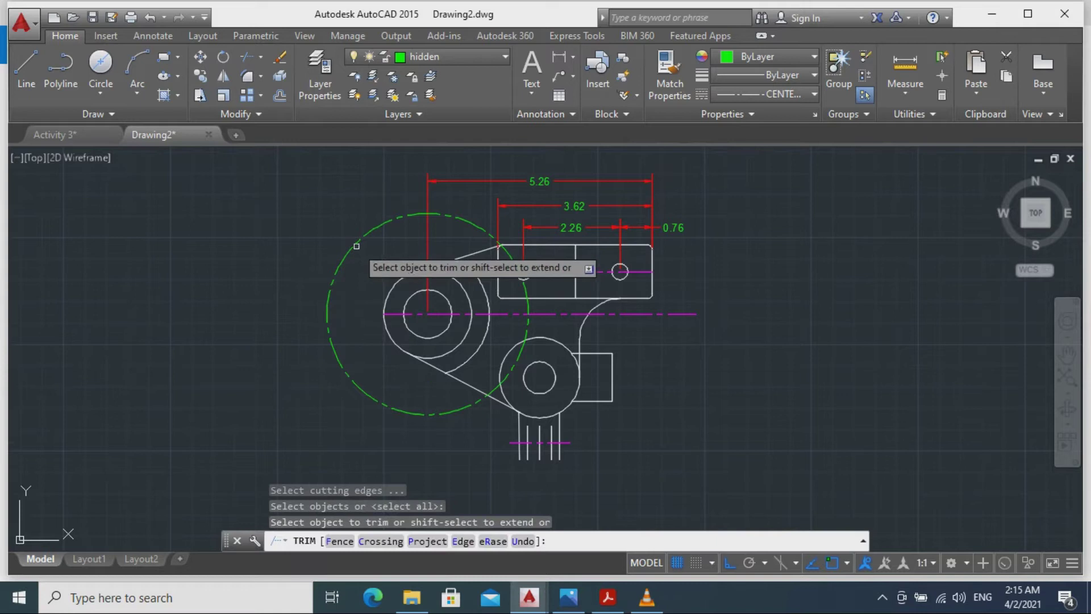
{"action": "left_click", "coordinate": [356, 248]}
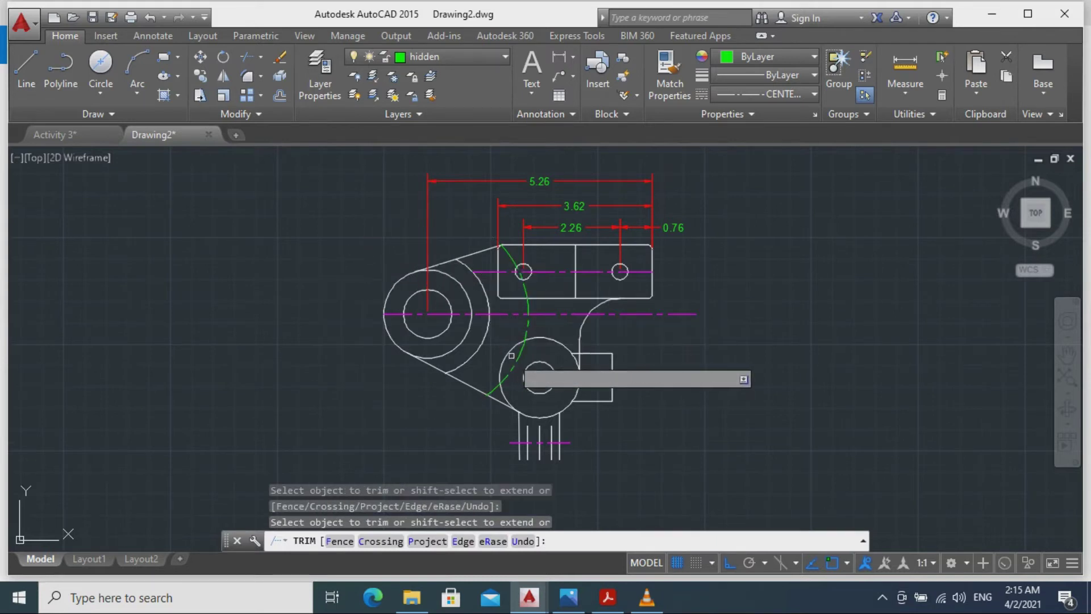
Trim the green arc inside the plate, between plate and main centre line, and between the lower boss and slanted edge.
{"action": "scroll", "coordinate": [524, 279], "scroll_direction": "up", "scroll_amount": 4}
{"action": "left_click", "coordinate": [493, 222]}
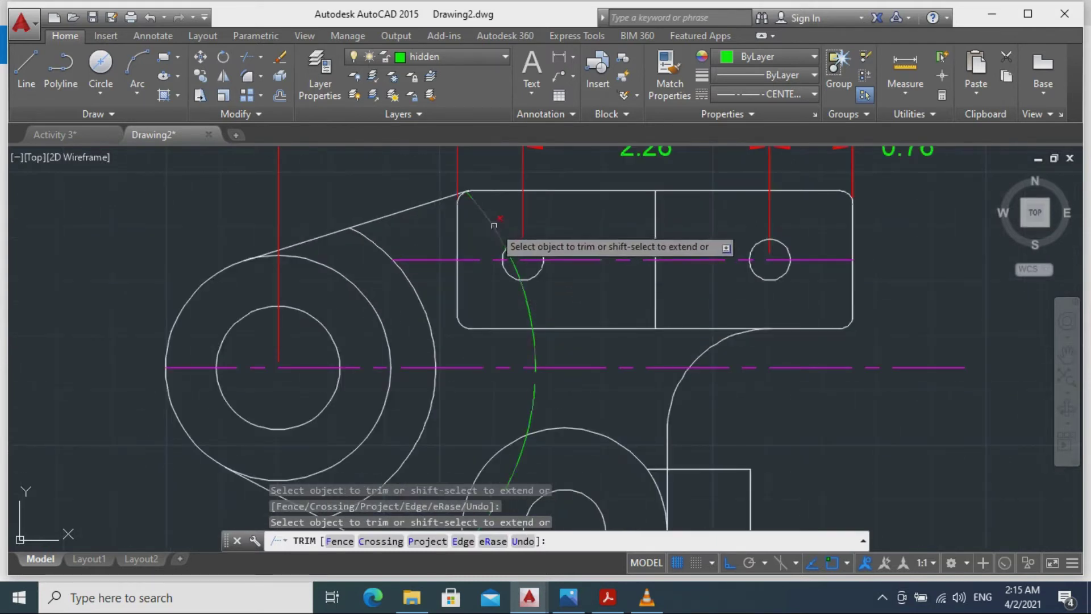
{"action": "left_click", "coordinate": [528, 302]}
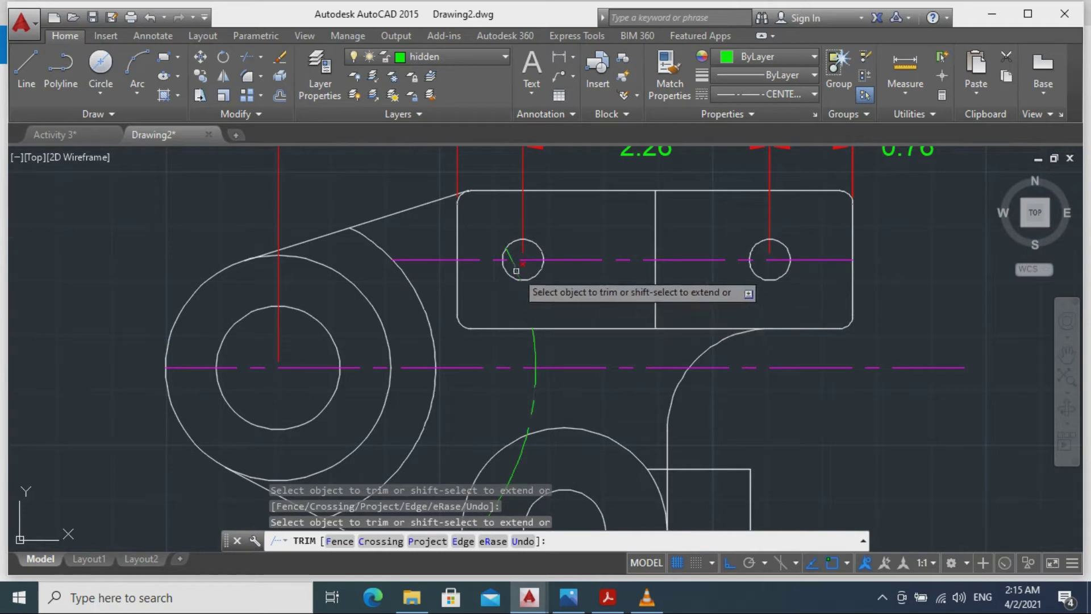
{"action": "scroll", "coordinate": [513, 260], "scroll_direction": "up", "scroll_amount": 2}
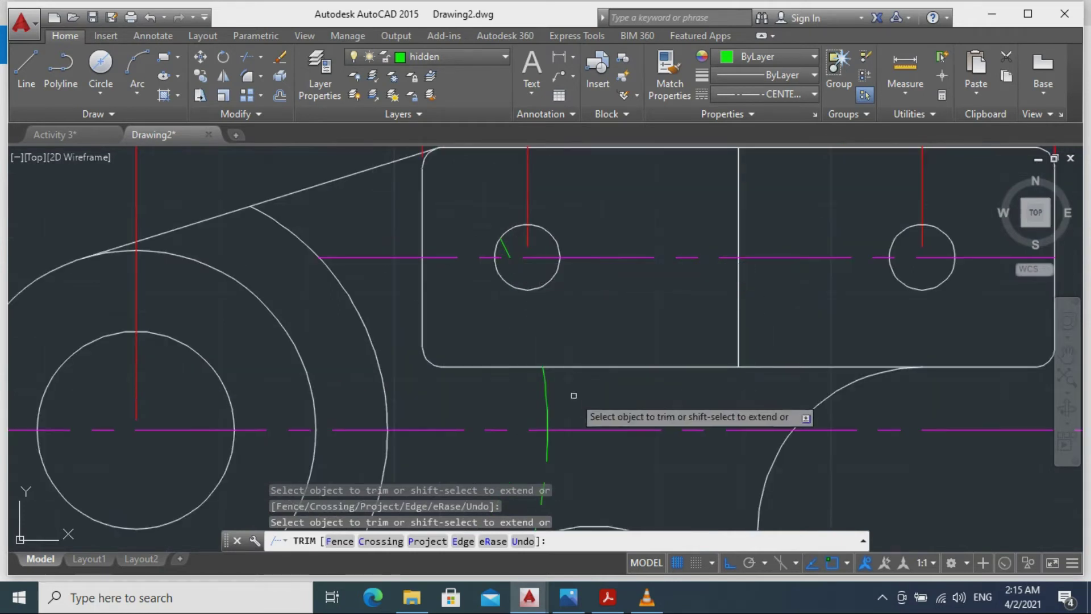
{"action": "left_click", "coordinate": [543, 392]}
{"action": "middle_click_drag", "start_coordinate": [571, 442], "coordinate": [742, 127]}
{"action": "left_click", "coordinate": [575, 418]}
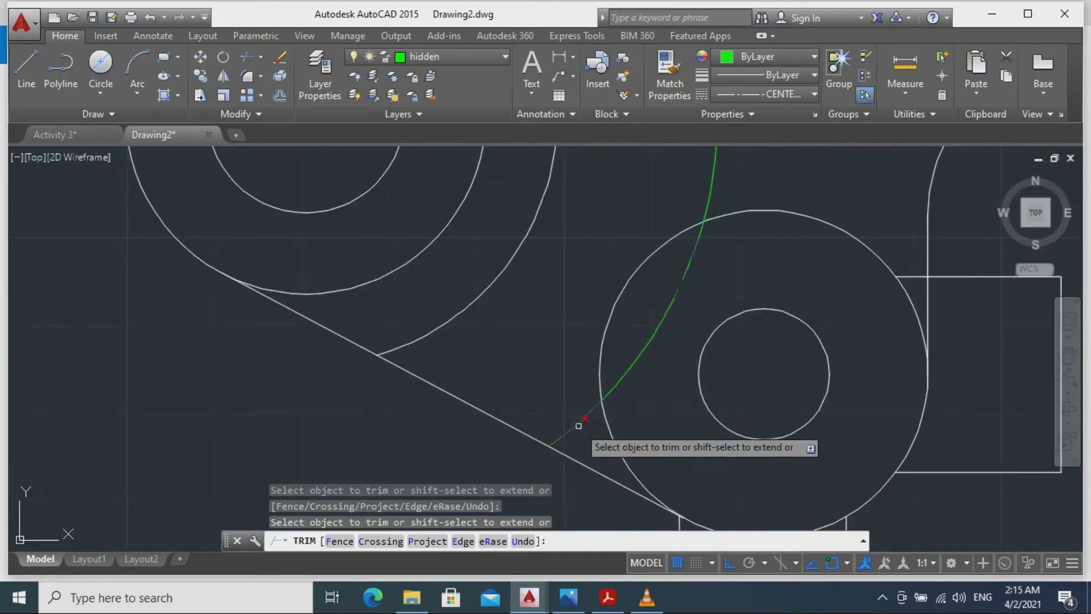
{"action": "key", "text": "Escape"}
Erase the leftover green arc fragment inside the plate's left small hole.
{"action": "scroll", "coordinate": [676, 381], "scroll_direction": "down", "scroll_amount": 4}
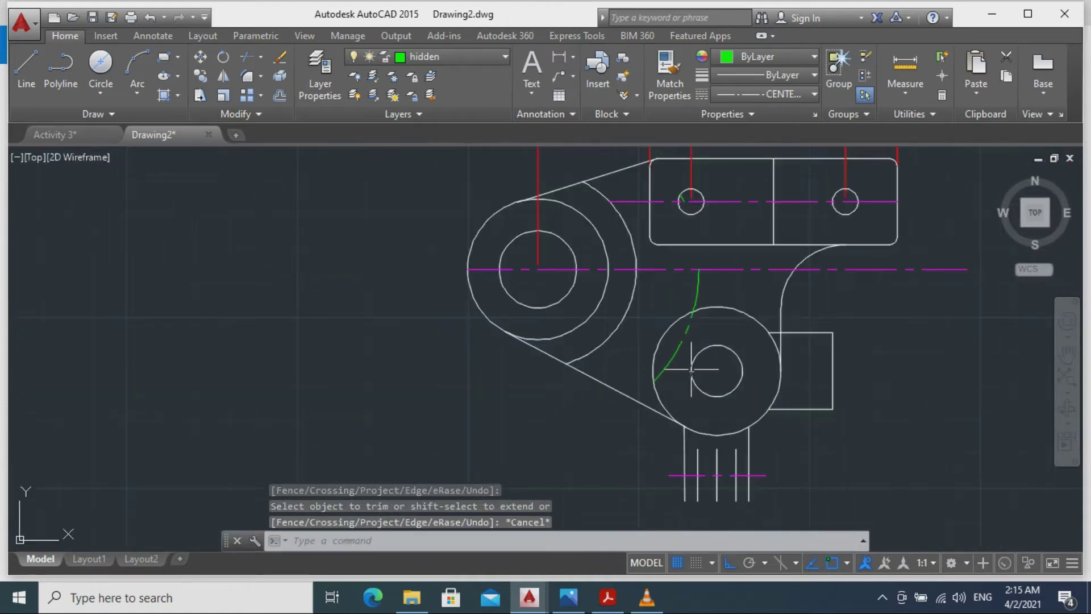
{"action": "scroll", "coordinate": [744, 281], "scroll_direction": "up", "scroll_amount": 4}
{"action": "scroll", "coordinate": [677, 203], "scroll_direction": "up", "scroll_amount": 2}
{"action": "middle_click_drag", "start_coordinate": [677, 205], "coordinate": [715, 490]}
{"action": "left_click", "coordinate": [552, 222]}
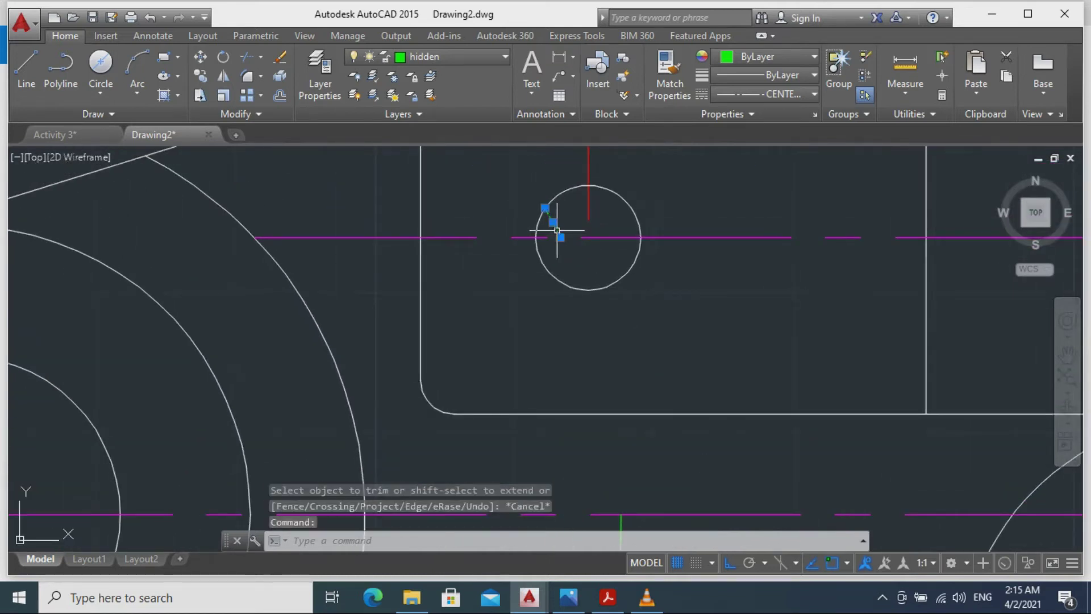
{"action": "type", "text": "E"}
{"action": "key", "text": "Return"}
Change the linetype of the remaining green arc to HIDDEN.
{"action": "middle_click_drag", "start_coordinate": [787, 546], "coordinate": [733, 286]}
{"action": "scroll", "coordinate": [733, 285], "scroll_direction": "down", "scroll_amount": 3}
{"action": "scroll", "coordinate": [901, 341], "scroll_direction": "up", "scroll_amount": 2}
{"action": "middle_click_drag", "start_coordinate": [901, 341], "coordinate": [806, 358]}
{"action": "scroll", "coordinate": [806, 359], "scroll_direction": "up", "scroll_amount": 2}
{"action": "scroll", "coordinate": [805, 353], "scroll_direction": "down", "scroll_amount": 2}
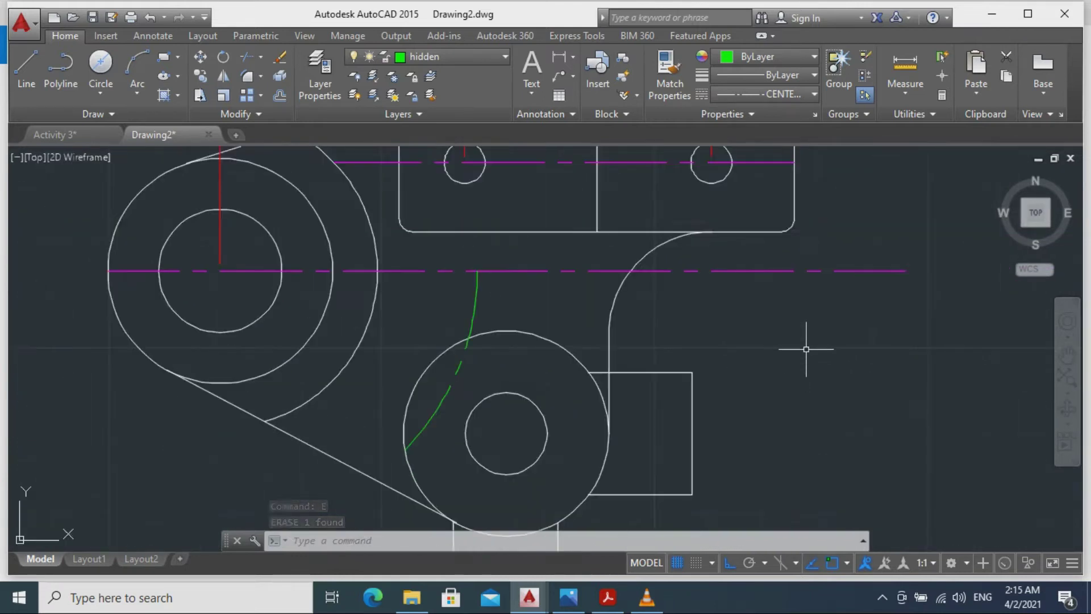
{"action": "left_click", "coordinate": [476, 300]}
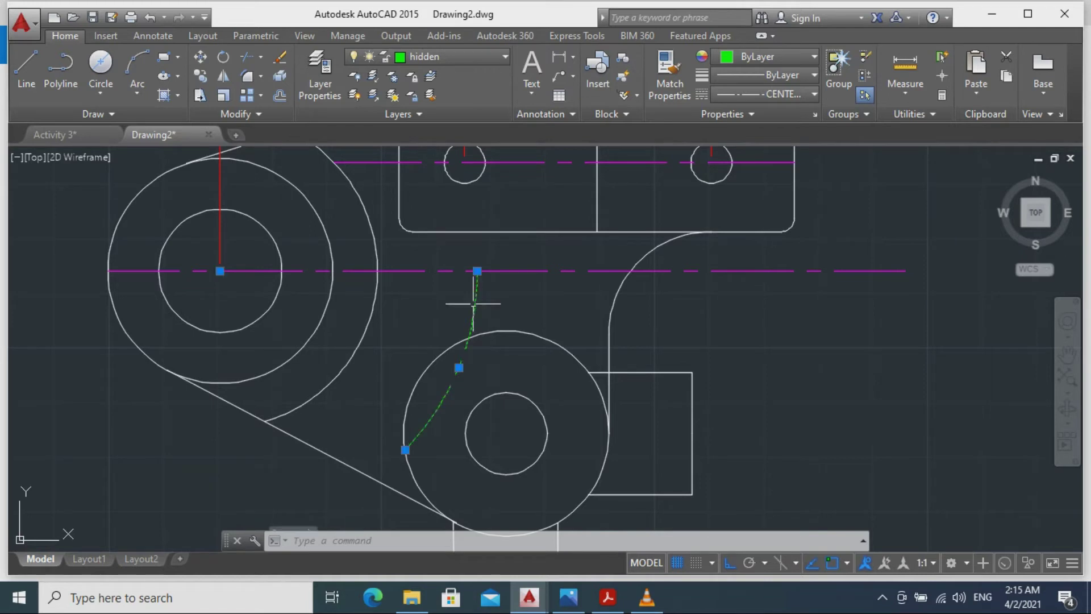
{"action": "left_click", "coordinate": [764, 94]}
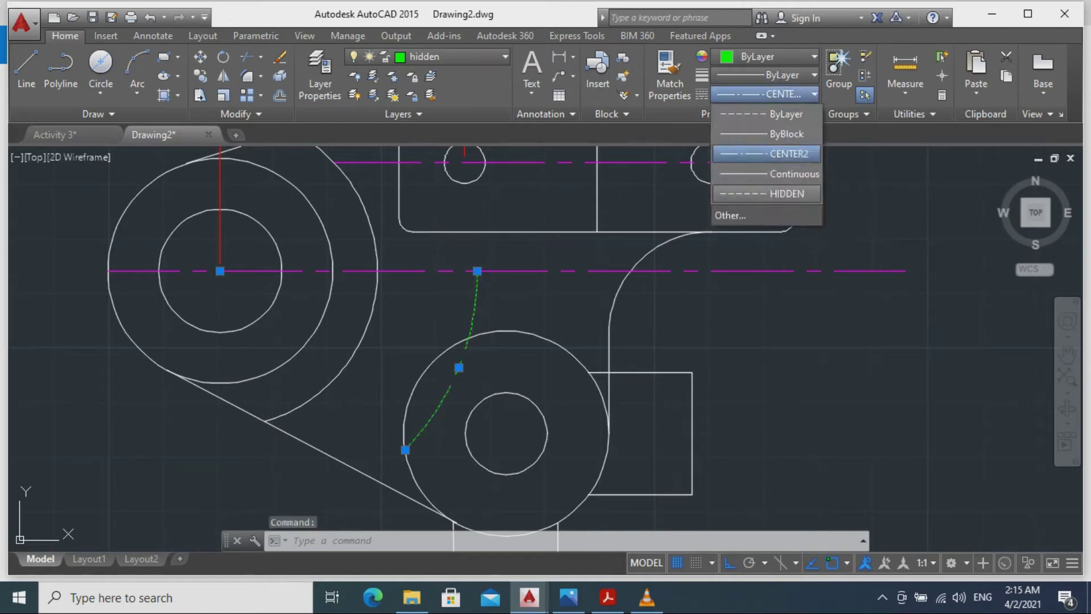
{"action": "left_click", "coordinate": [761, 193]}
{"action": "key", "text": "Escape"}
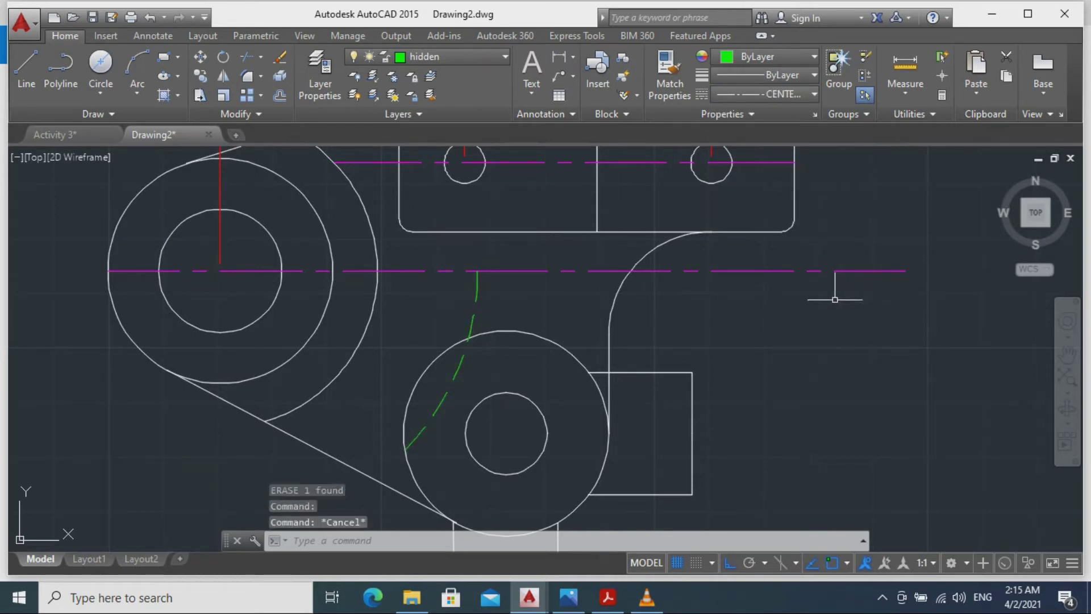
Compare the bracket's front view with the reference image powerfeed bracket.PNG in Photos, examining the slanted line and hidden edges above the lower boss.
{"action": "scroll", "coordinate": [838, 283], "scroll_direction": "down", "scroll_amount": 4}
{"action": "scroll", "coordinate": [851, 376], "scroll_direction": "up", "scroll_amount": 3}
{"action": "scroll", "coordinate": [851, 373], "scroll_direction": "up", "scroll_amount": 2}
{"action": "scroll", "coordinate": [847, 370], "scroll_direction": "down", "scroll_amount": 2}
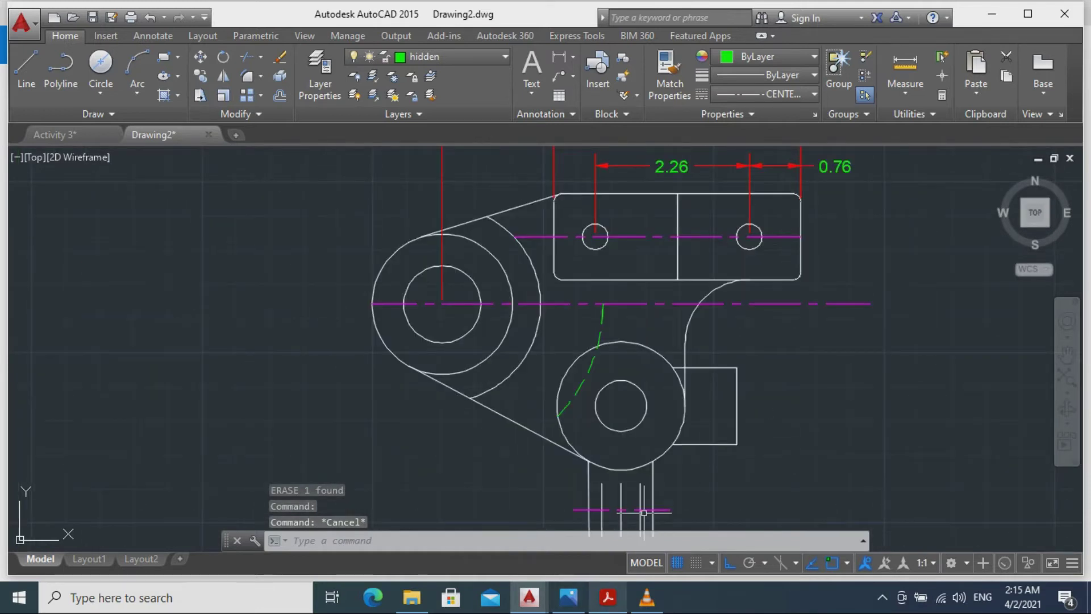
{"action": "left_click", "coordinate": [568, 597]}
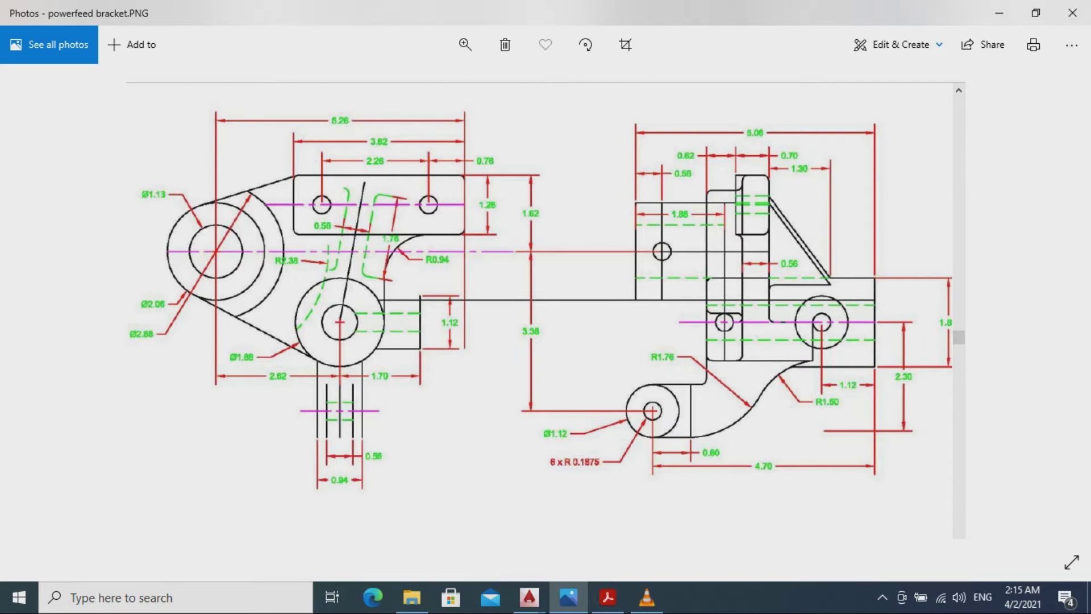
{"action": "left_click", "coordinate": [529, 597]}
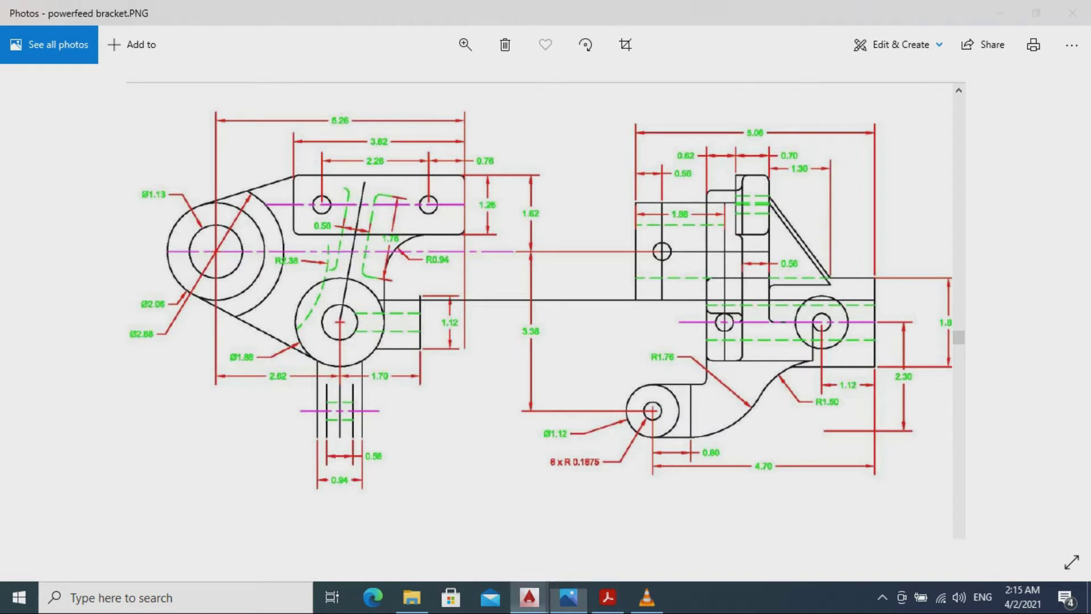
{"action": "left_click", "coordinate": [620, 526]}
{"action": "middle_click_drag", "start_coordinate": [640, 298], "coordinate": [508, 459]}
{"action": "scroll", "coordinate": [534, 417], "scroll_direction": "down", "scroll_amount": 2}
{"action": "scroll", "coordinate": [605, 472], "scroll_direction": "down", "scroll_amount": 2}
{"action": "mouse_move", "coordinate": [608, 475]}
{"action": "middle_mouse_down"}
{"action": "mouse_move", "coordinate": [646, 292]}
{"action": "mouse_move", "coordinate": [601, 437]}
{"action": "middle_mouse_up"}
{"action": "scroll", "coordinate": [648, 294], "scroll_direction": "up", "scroll_amount": 2}
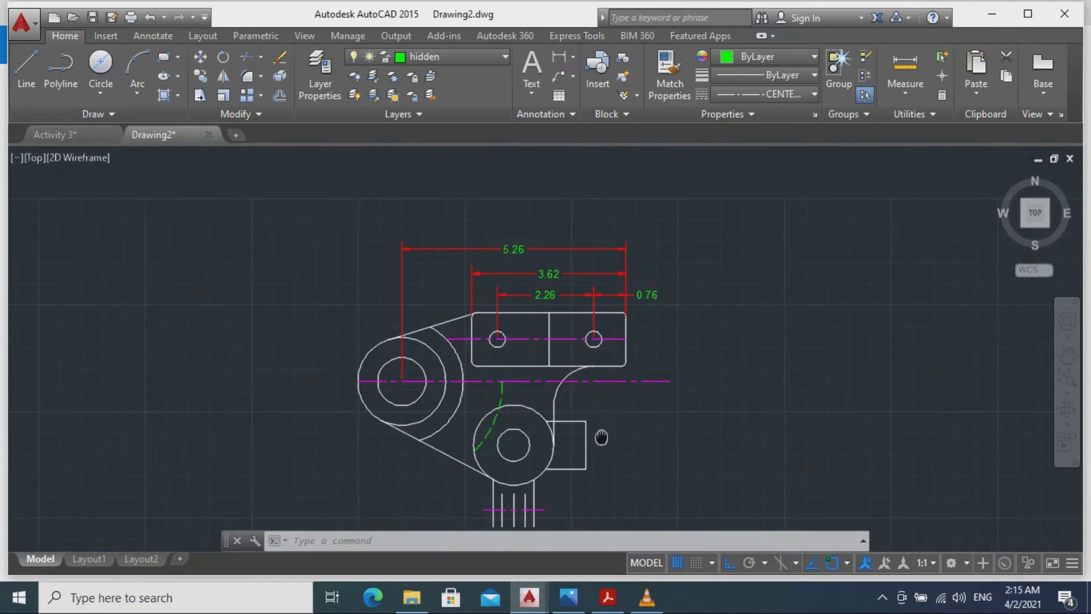
{"action": "scroll", "coordinate": [626, 428], "scroll_direction": "up", "scroll_amount": 2}
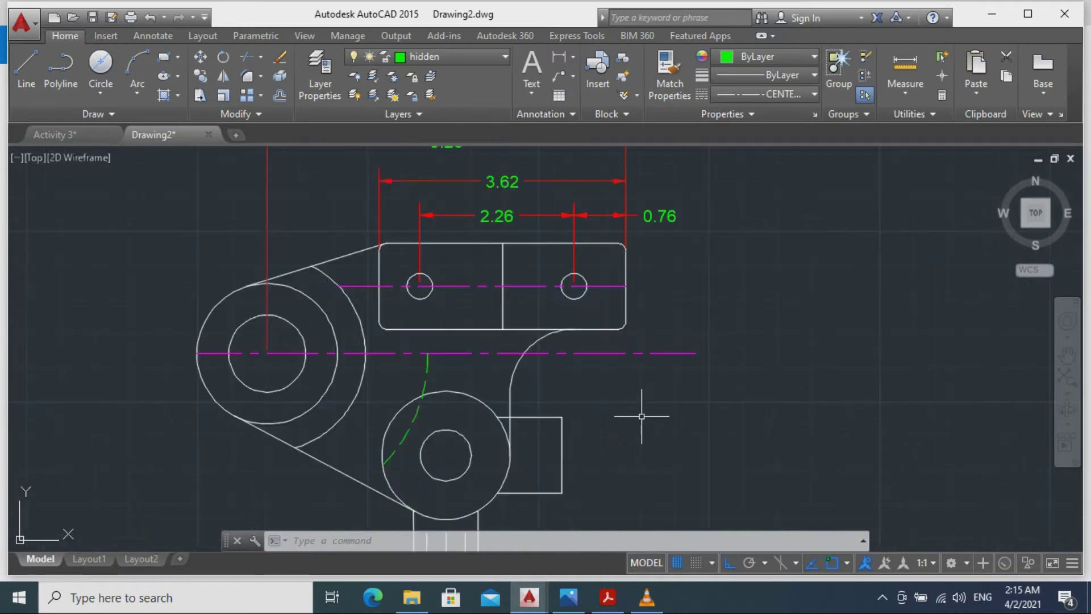
On layer 0, draw a line from the lower boss's centre up into the plate, 3.023 long at 82°, with Ortho off.
{"action": "left_click", "coordinate": [432, 56]}
{"action": "left_click", "coordinate": [428, 77]}
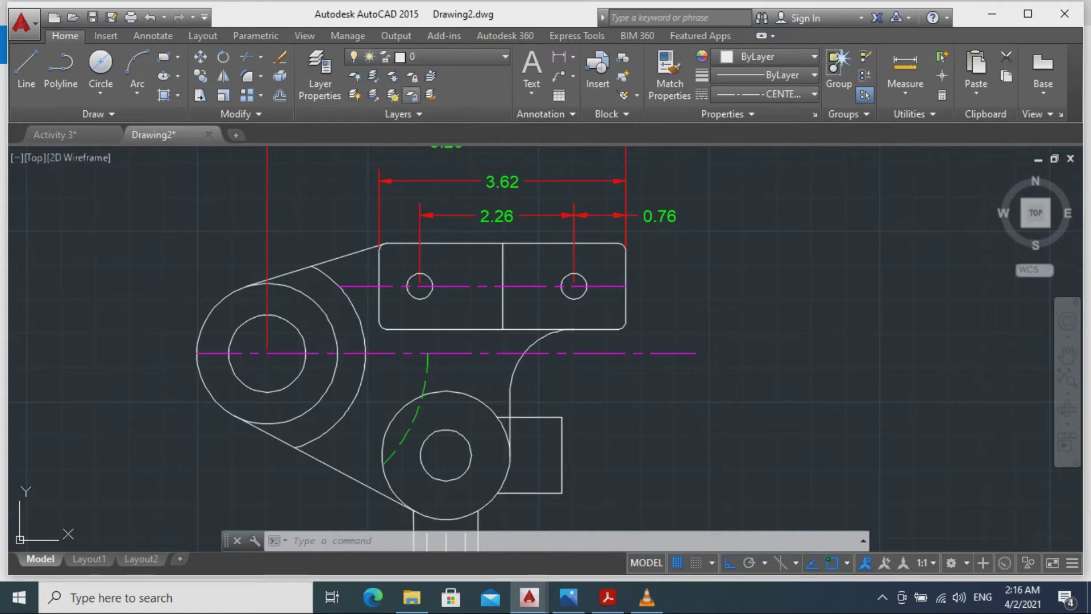
{"action": "left_click", "coordinate": [26, 69]}
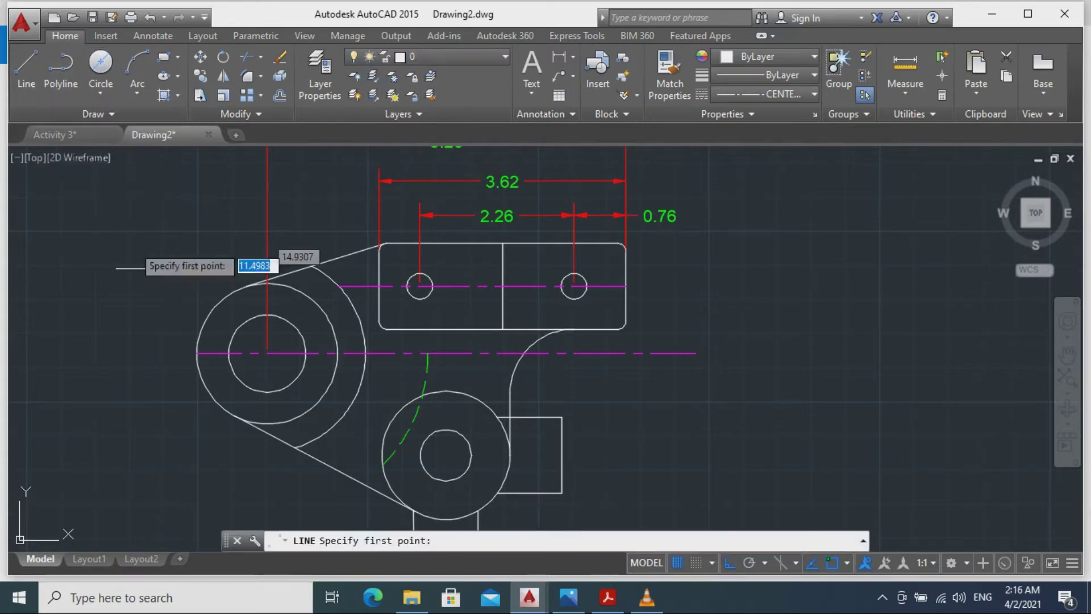
{"action": "left_click", "coordinate": [446, 455]}
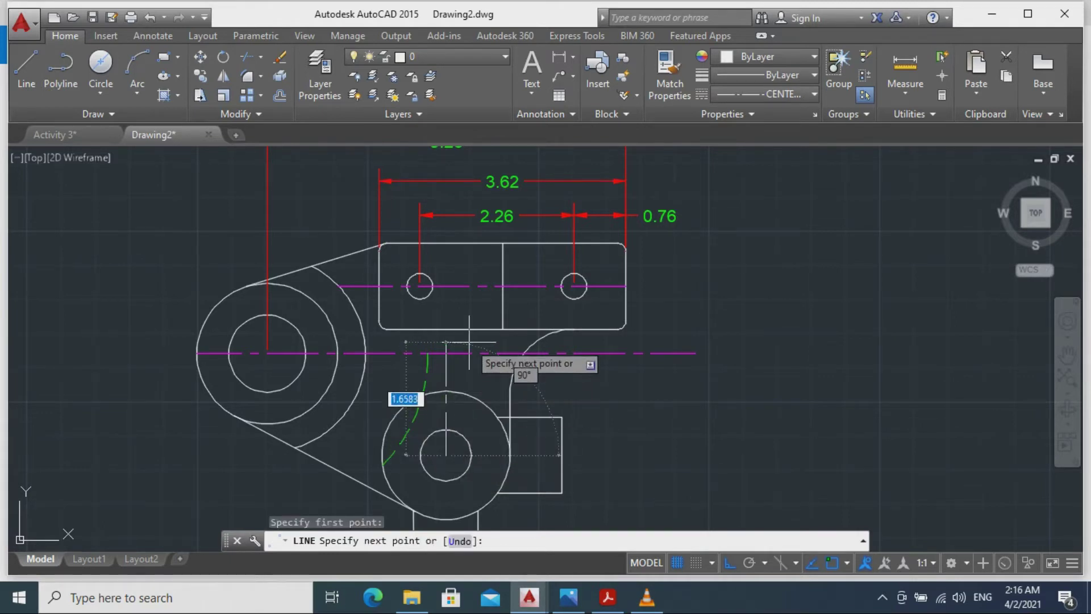
{"action": "key", "text": "F8"}
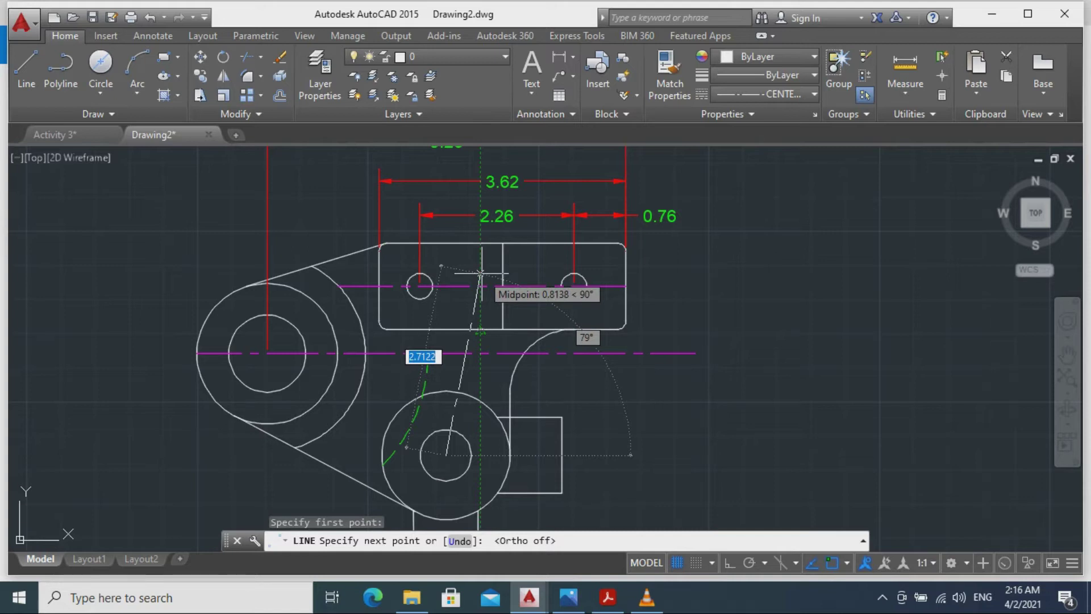
{"action": "type", "text": "3.023"}
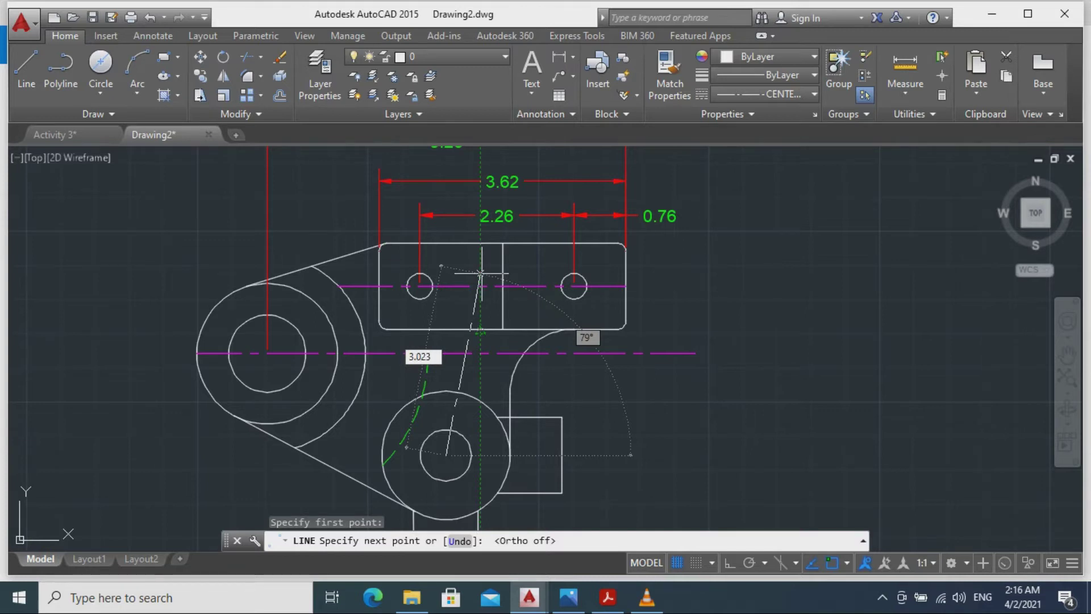
{"action": "key", "text": "Tab"}
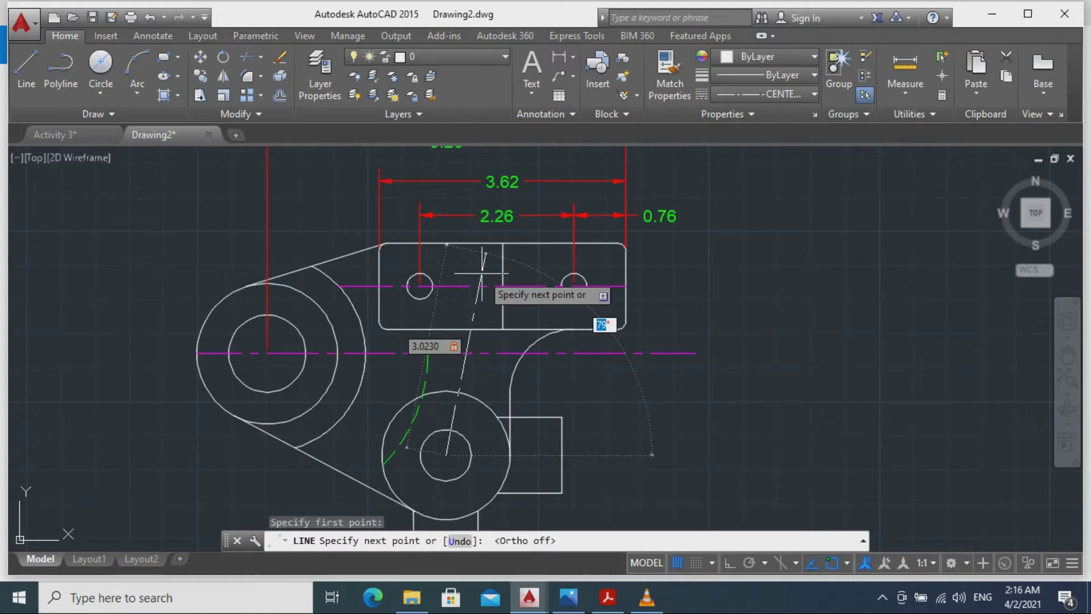
{"action": "type", "text": "82"}
{"action": "key", "text": "Return"}
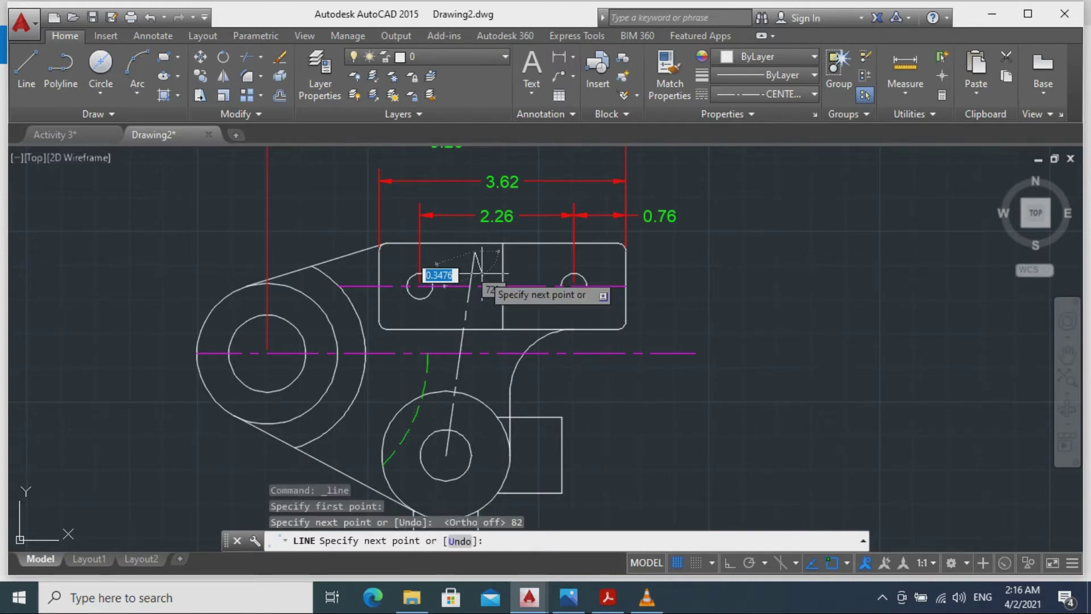
{"action": "key", "text": "Escape"}
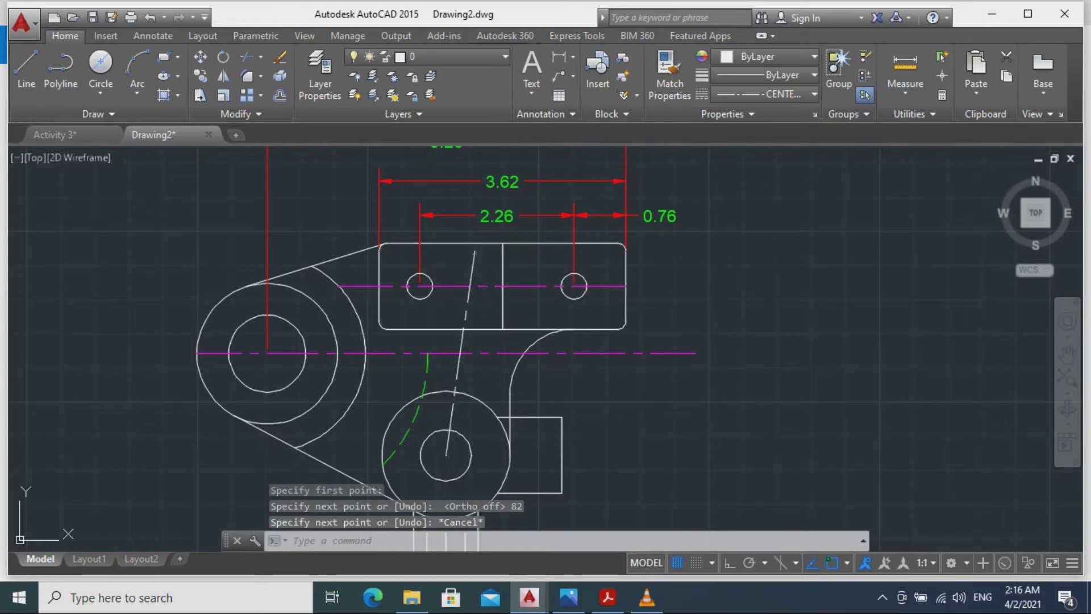
Change the linetype of the slanted line from the lower boss to ByLayer.
{"action": "left_click", "coordinate": [473, 261]}
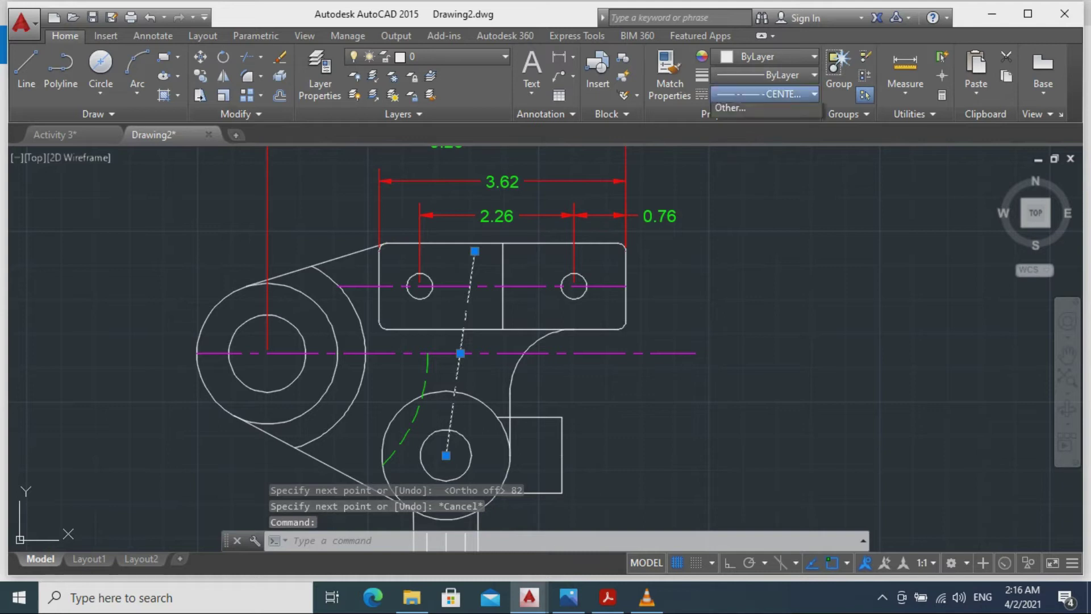
{"action": "left_click", "coordinate": [765, 94]}
{"action": "left_click", "coordinate": [785, 114]}
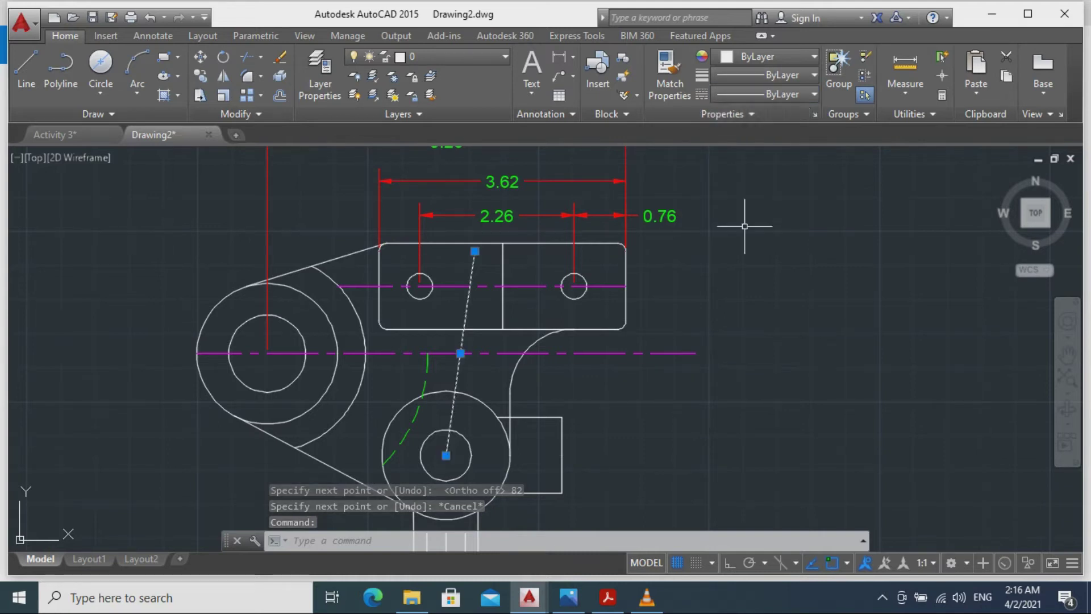
{"action": "key", "text": "Escape"}
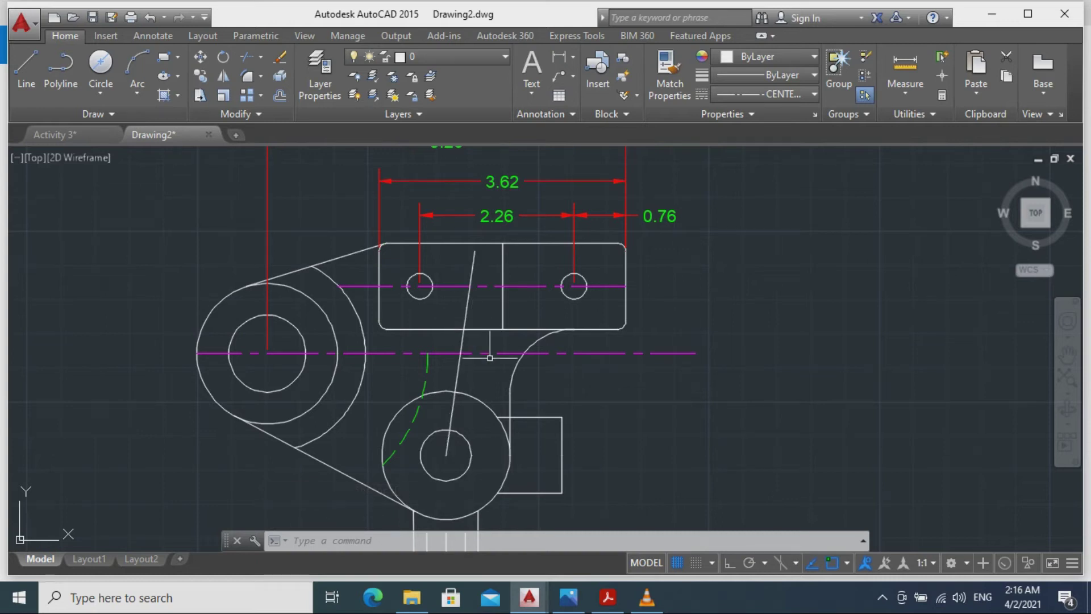
Offset the slanted line by 0.28 to both sides.
{"action": "type", "text": "o"}
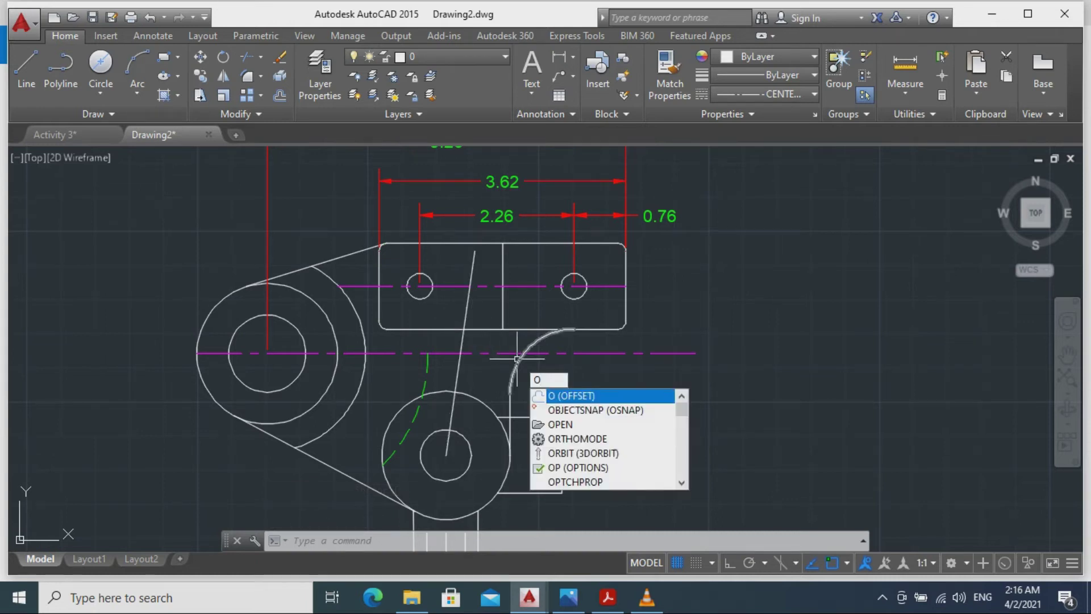
{"action": "key", "text": "Return"}
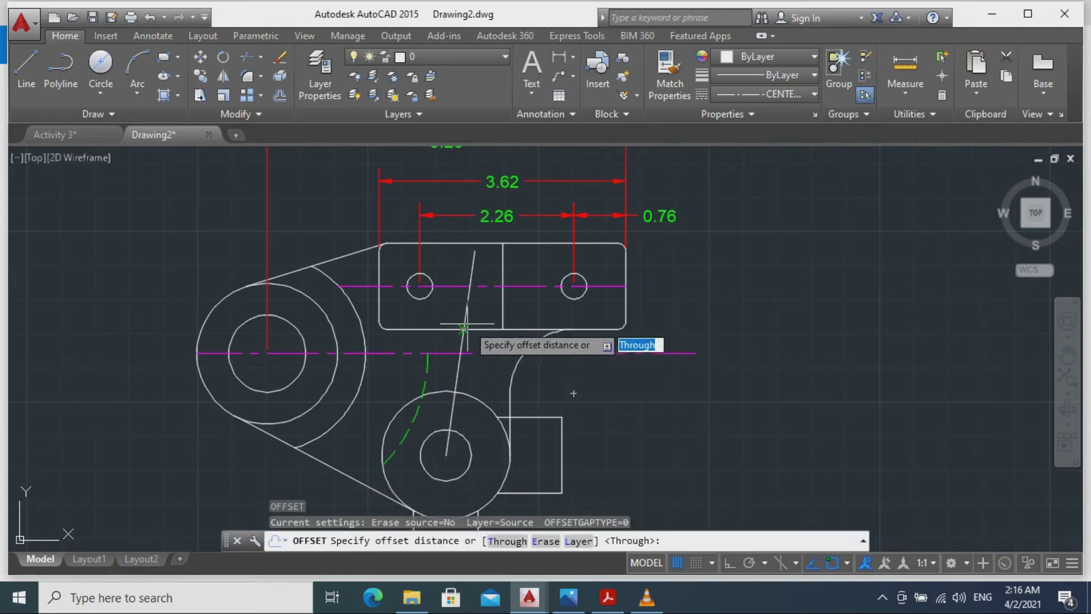
{"action": "left_click", "coordinate": [463, 329]}
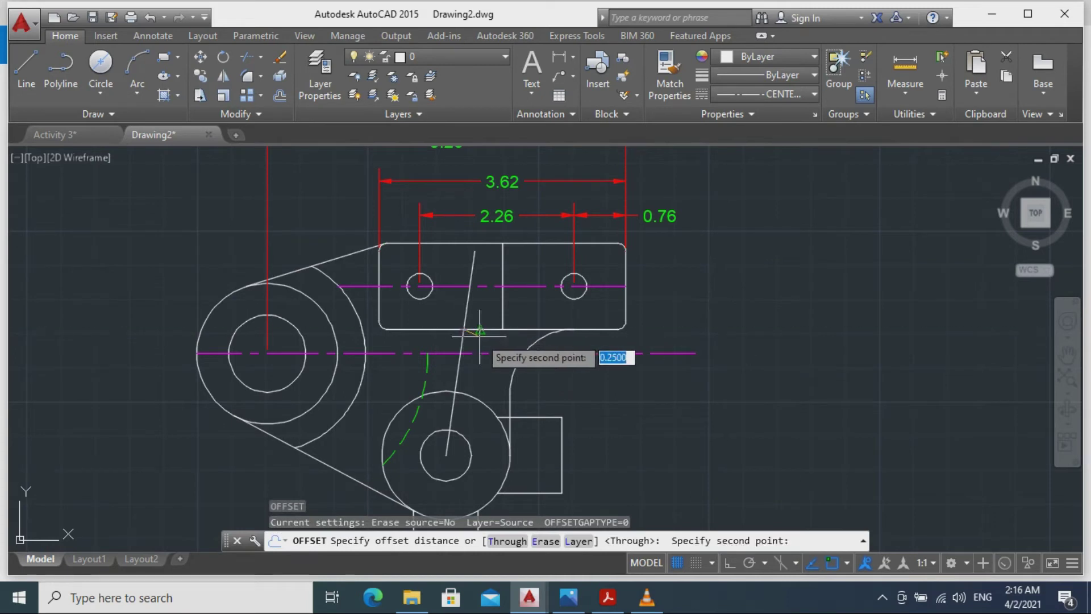
{"action": "type", "text": "0"}
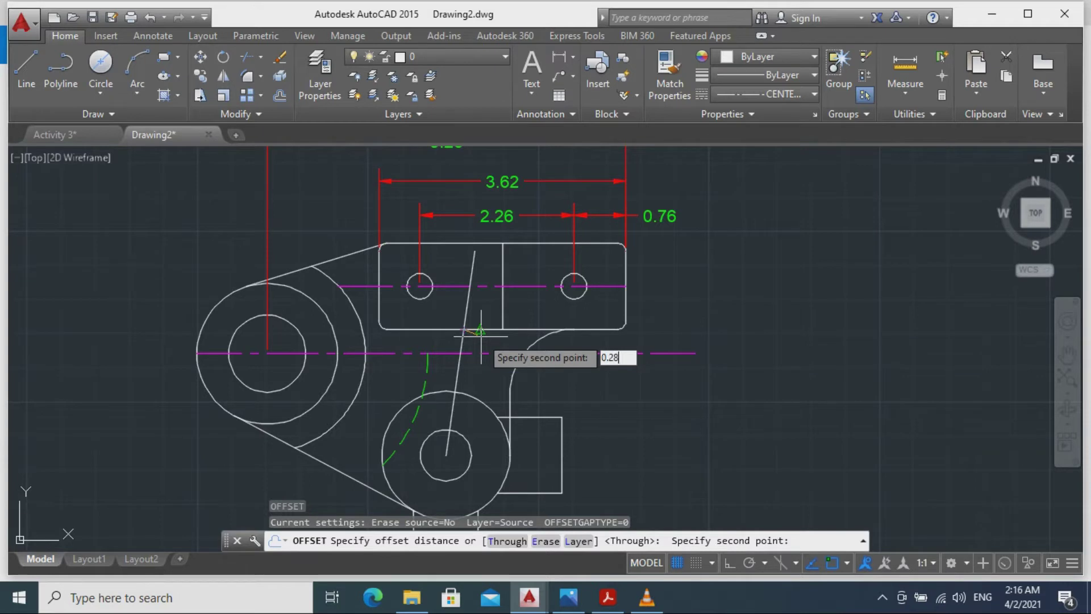
{"action": "type", "text": ".28"}
{"action": "key", "text": "Return"}
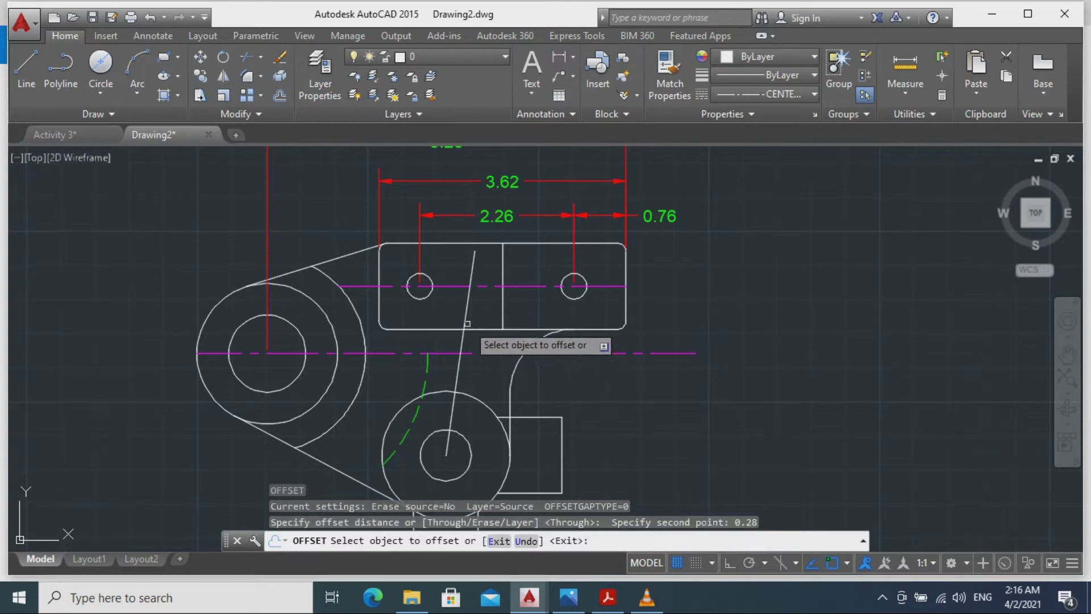
{"action": "left_click", "coordinate": [467, 321]}
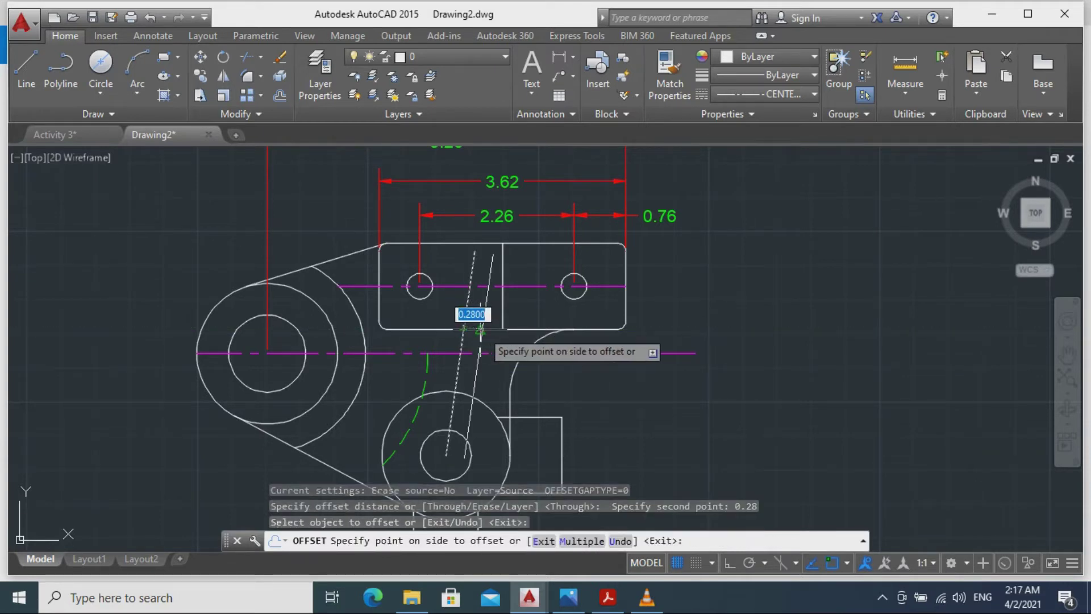
{"action": "left_click", "coordinate": [480, 330]}
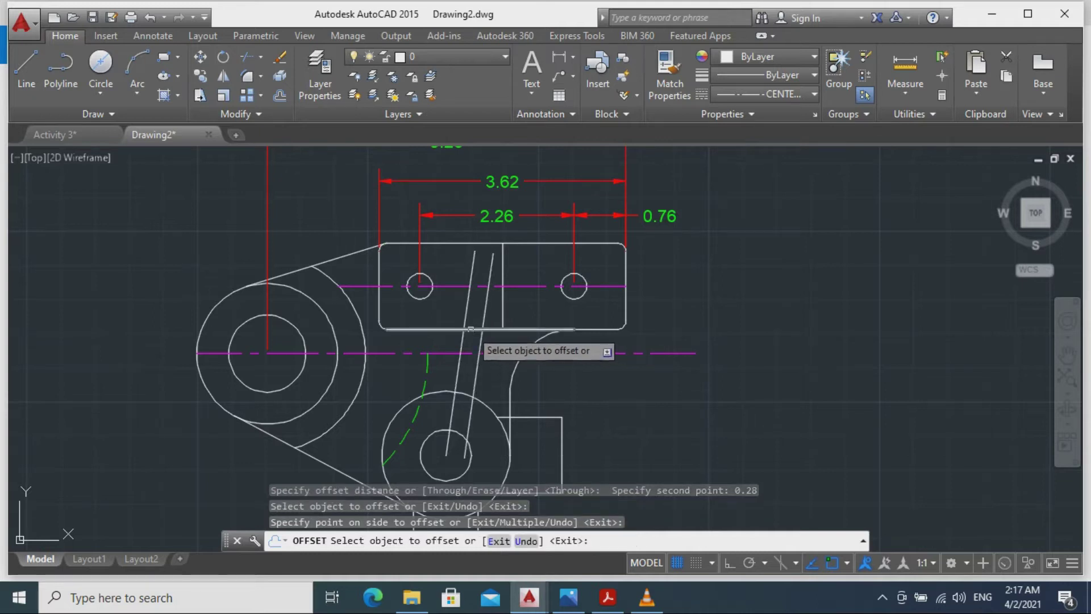
{"action": "left_click", "coordinate": [465, 325]}
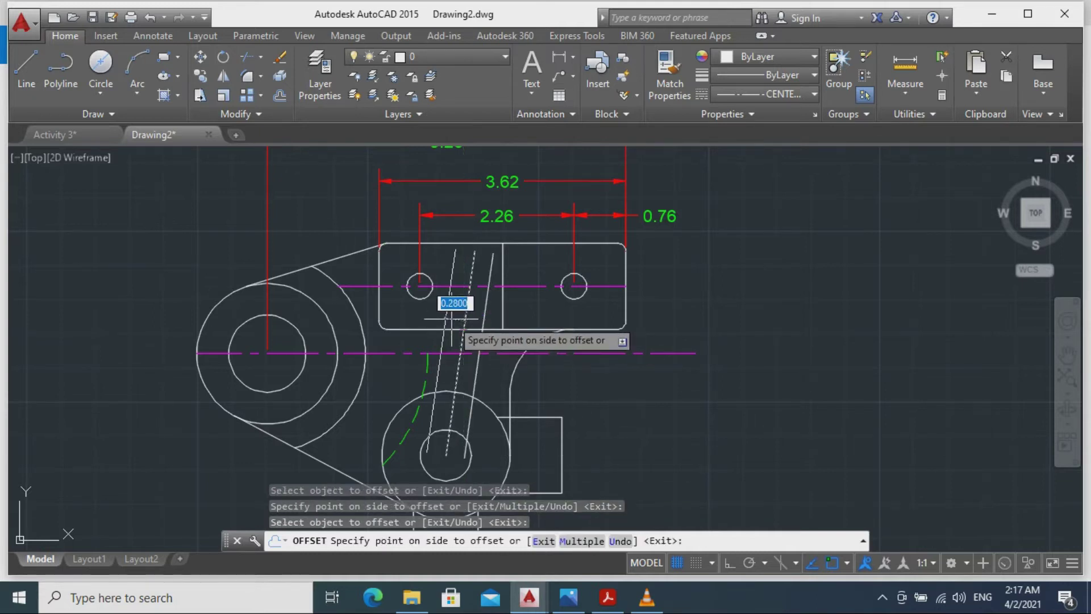
{"action": "left_click", "coordinate": [452, 319]}
{"action": "key", "text": "Escape"}
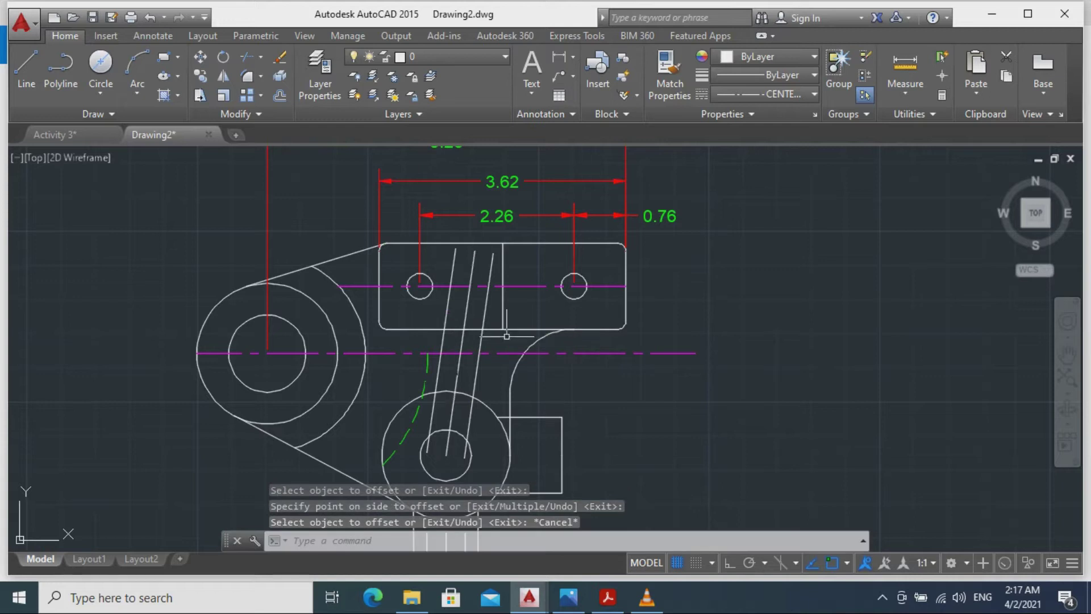
On the dimension layer, draw a line down from the upper end of the middle slanted line, 1.0418 long at 99°.
{"action": "scroll", "coordinate": [547, 371], "scroll_direction": "up", "scroll_amount": 2}
{"action": "scroll", "coordinate": [450, 306], "scroll_direction": "down", "scroll_amount": 5}
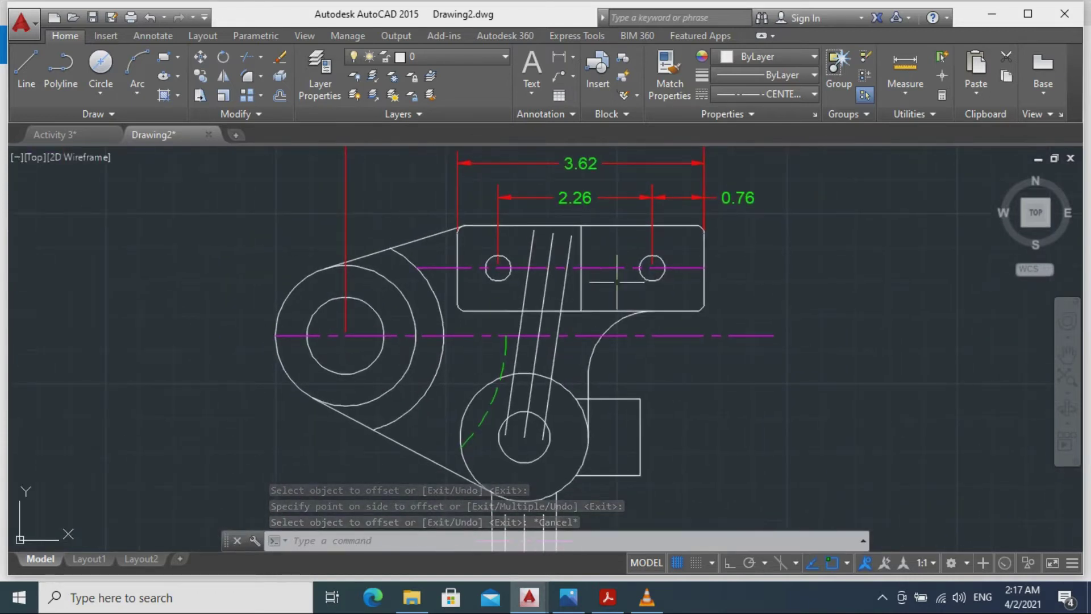
{"action": "middle_click_drag", "start_coordinate": [616, 277], "coordinate": [621, 316]}
{"action": "scroll", "coordinate": [622, 313], "scroll_direction": "up", "scroll_amount": 2}
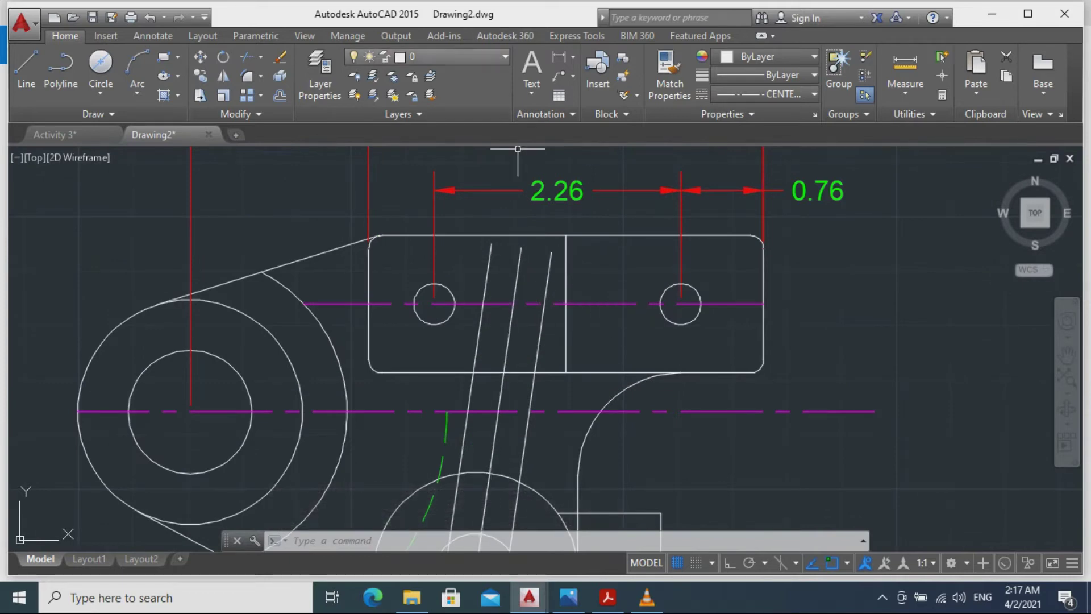
{"action": "left_click", "coordinate": [431, 56]}
{"action": "left_click", "coordinate": [423, 115]}
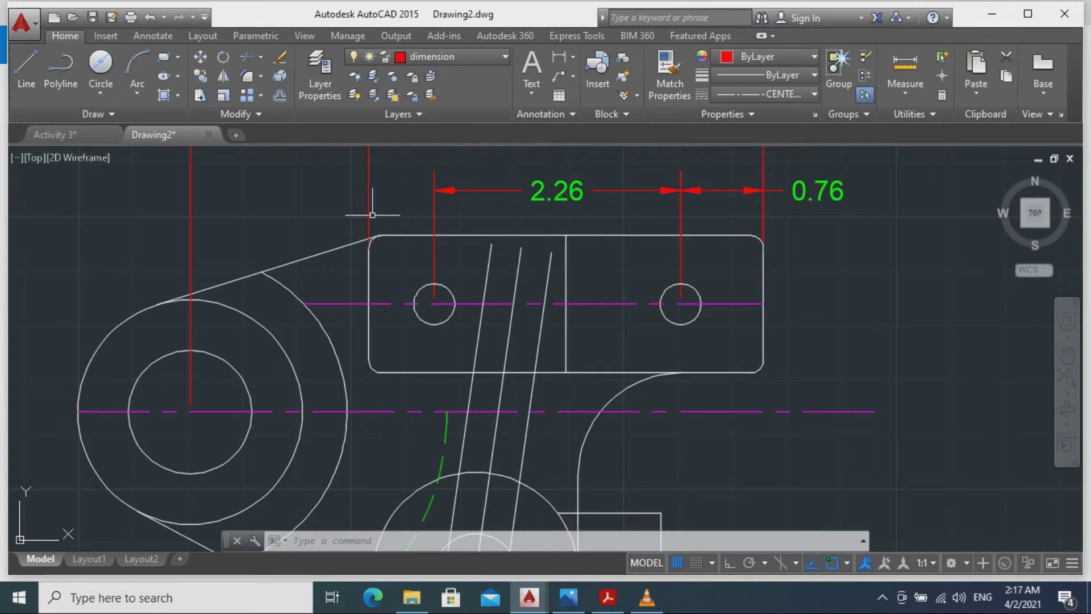
{"action": "left_click", "coordinate": [26, 67]}
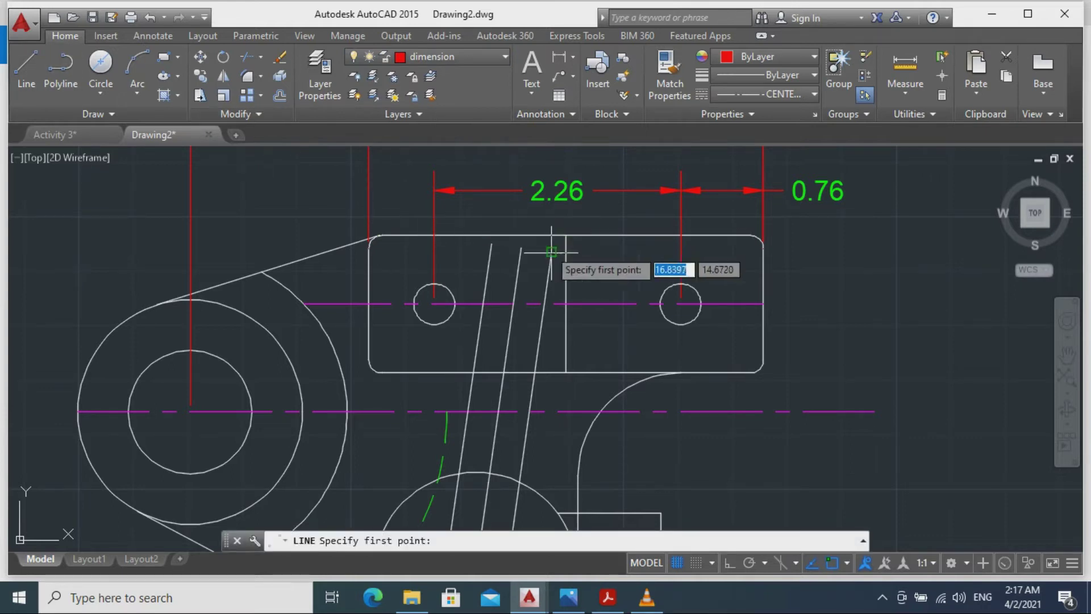
{"action": "left_click", "coordinate": [520, 248]}
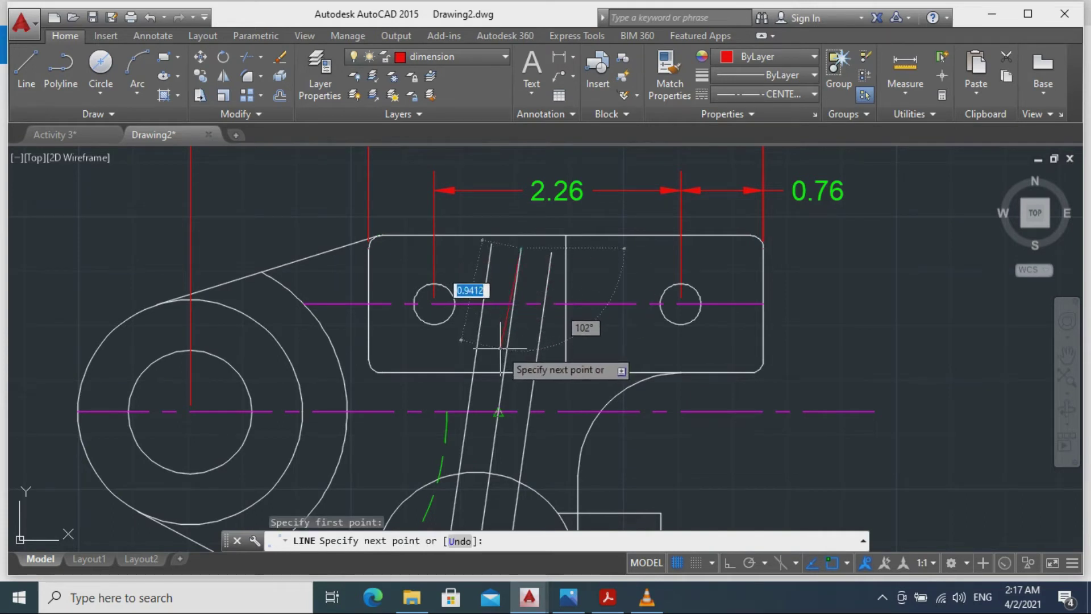
{"action": "type", "text": "1."}
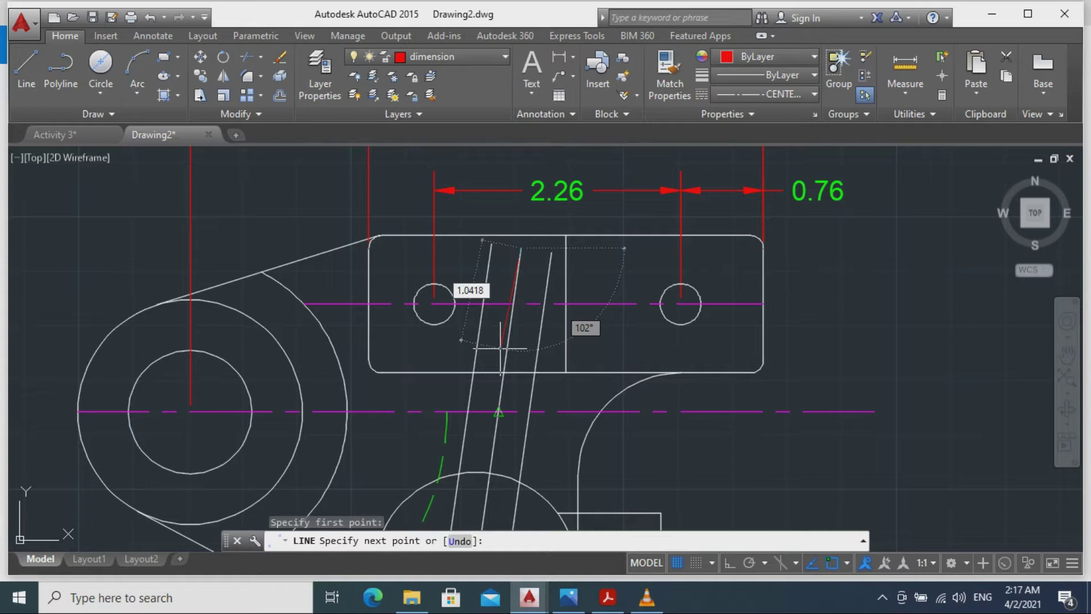
{"action": "key", "text": "Tab"}
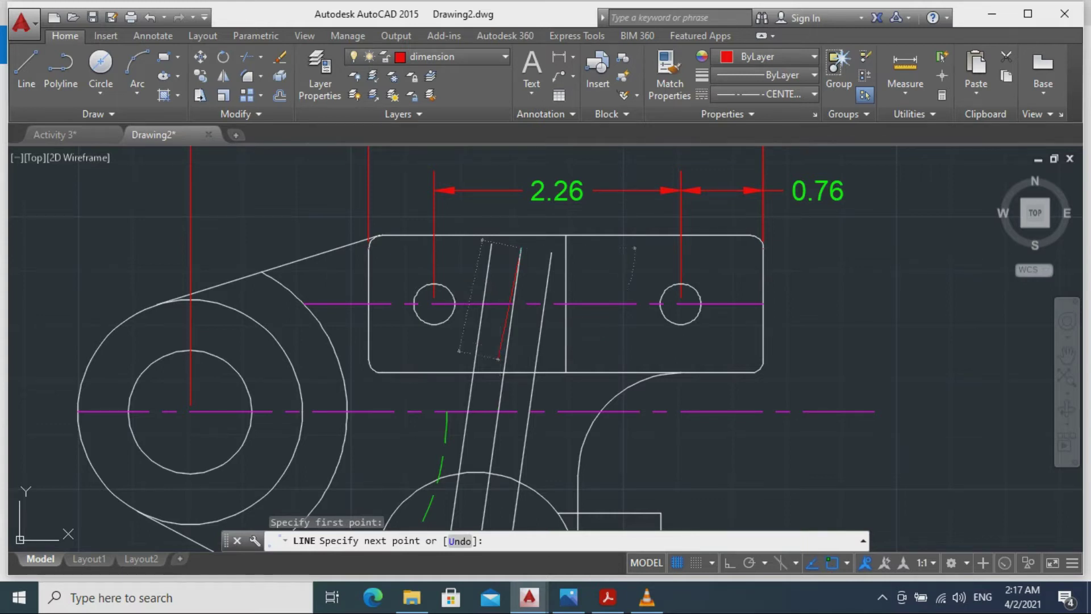
{"action": "type", "text": "99"}
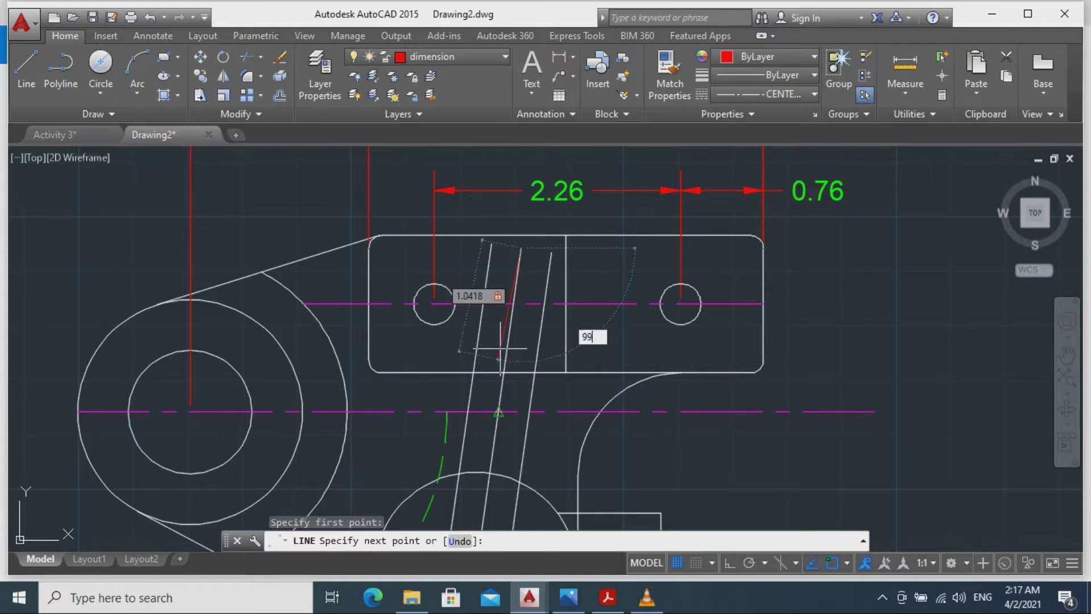
{"action": "key", "text": "Return"}
Continue from the lower end of that red line with a 0.28 long segment at 13° towards the right slanted line.
{"action": "scroll", "coordinate": [503, 350], "scroll_direction": "up", "scroll_amount": 3}
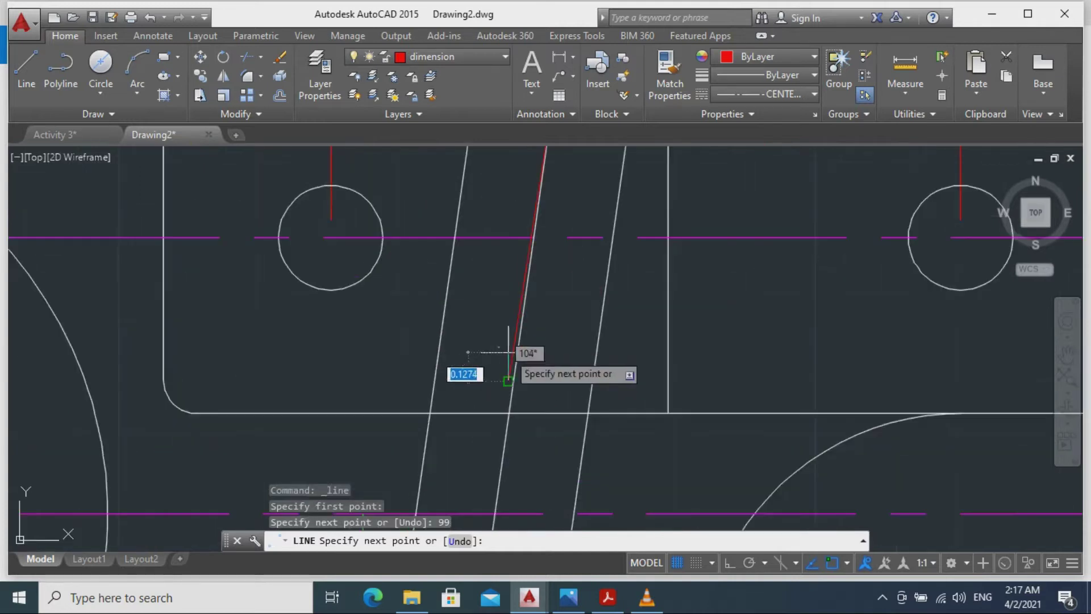
{"action": "scroll", "coordinate": [508, 352], "scroll_direction": "up", "scroll_amount": 2}
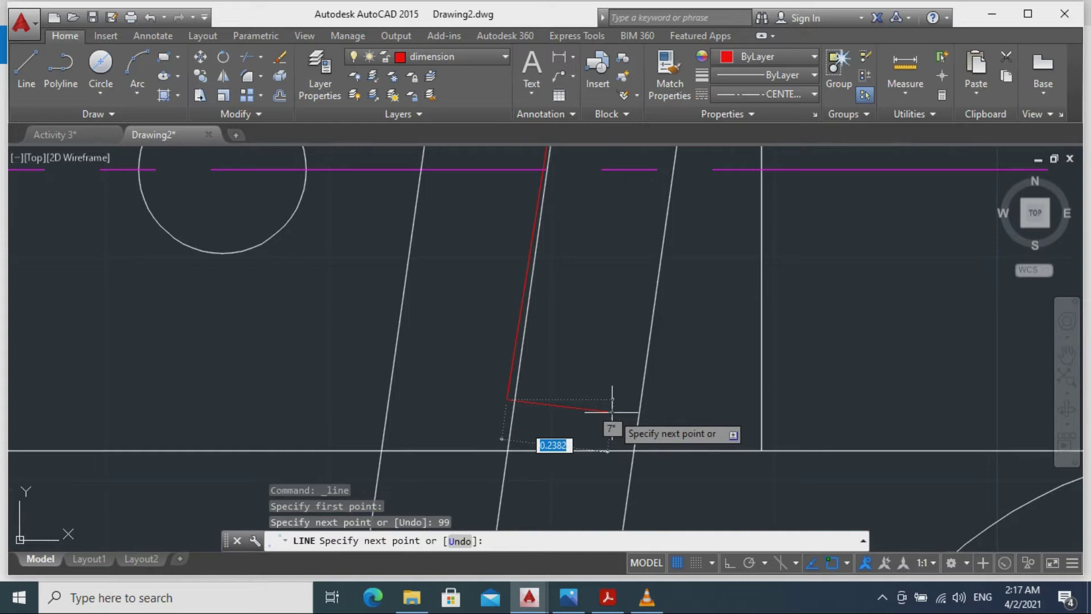
{"action": "type", "text": "0.28"}
{"action": "key", "text": "Tab"}
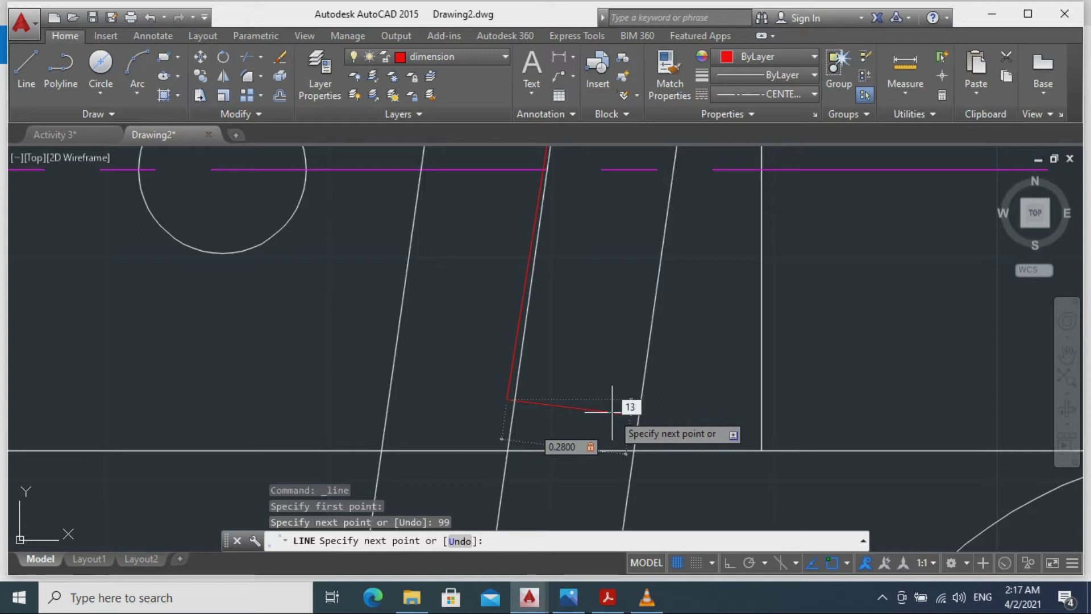
{"action": "key", "text": "Return"}
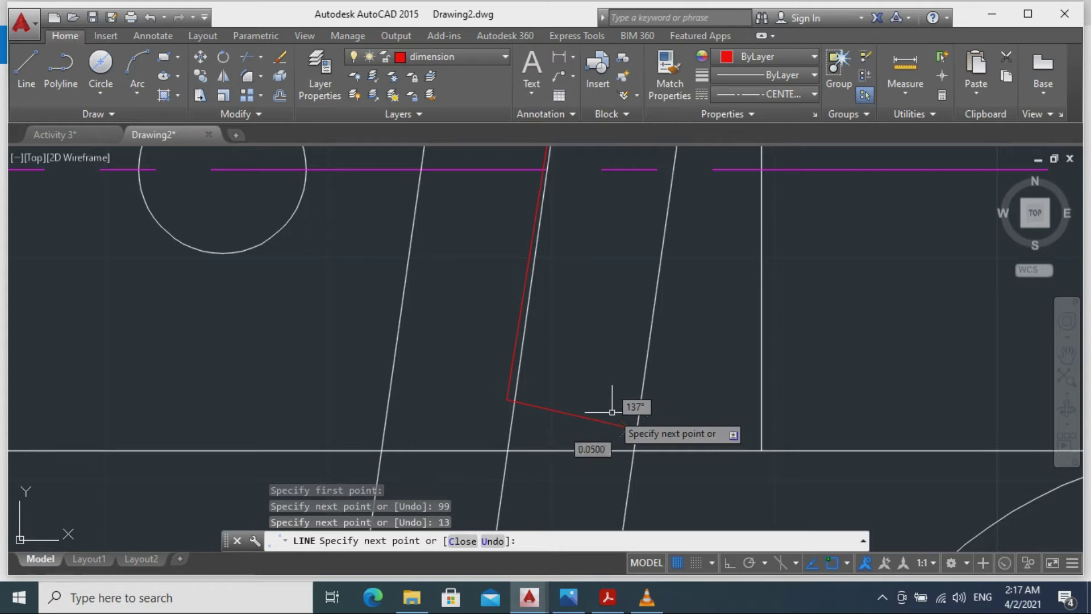
{"action": "key", "text": "Escape"}
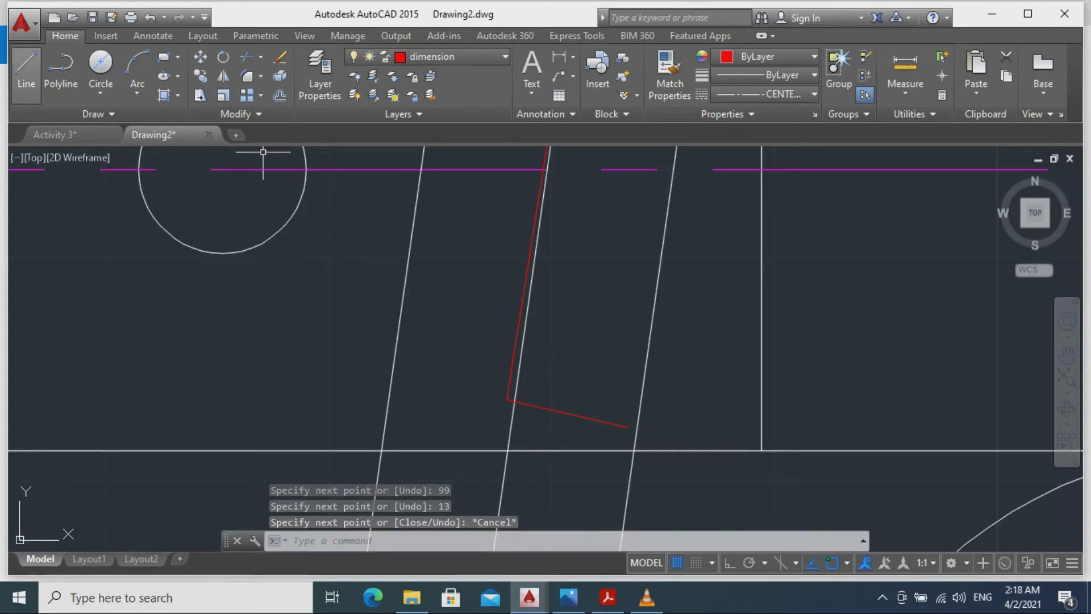
Draw a 0.28 long line at 167° from the red line's lower end towards the left slanted line.
{"action": "key", "text": "Return"}
{"action": "left_click", "coordinate": [506, 400]}
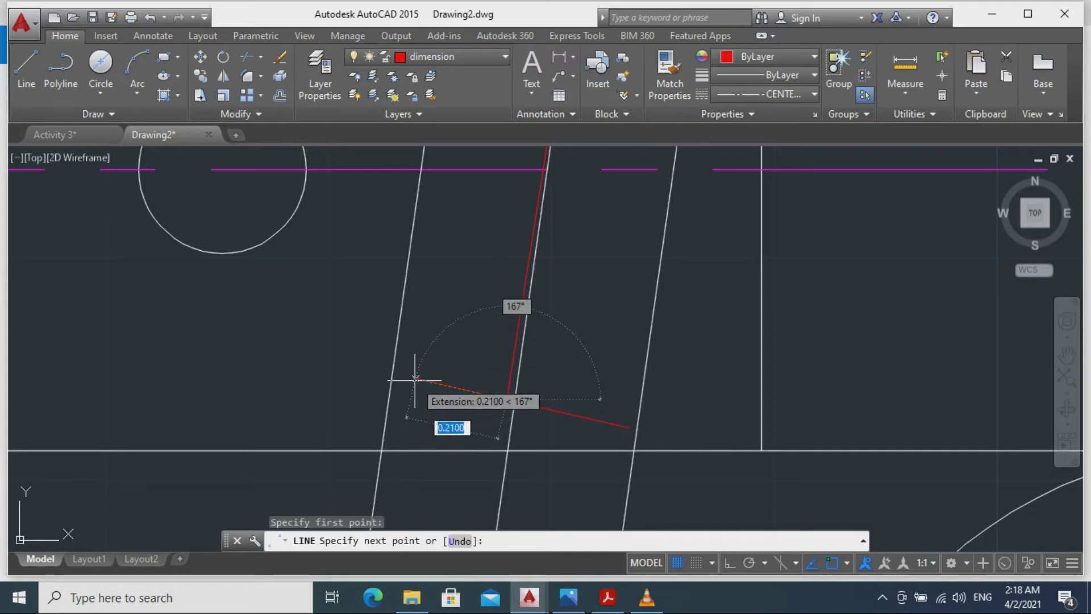
{"action": "type", "text": "0"}
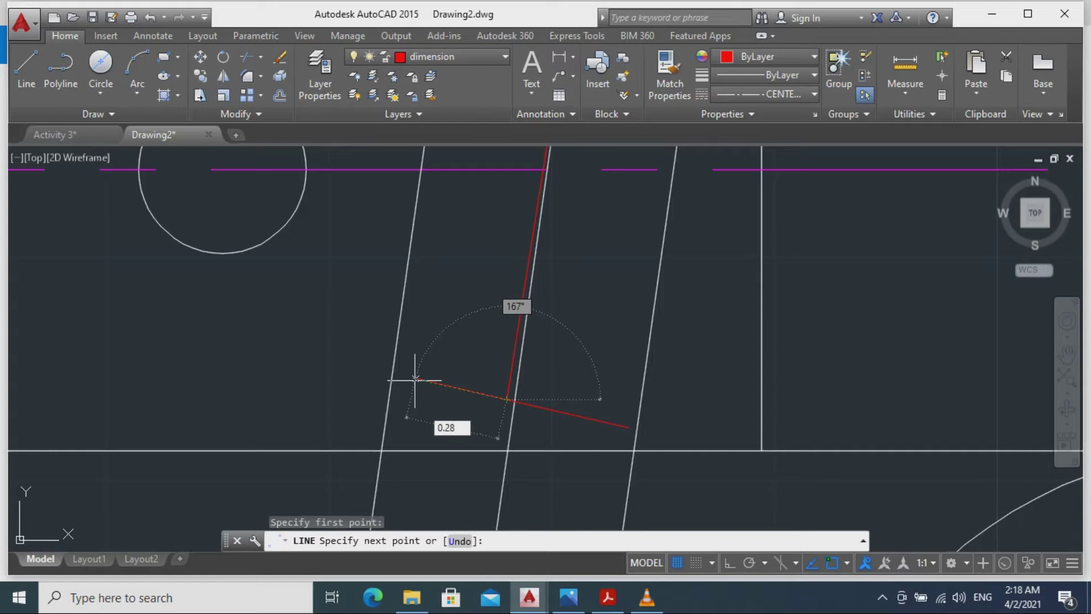
{"action": "key", "text": "Tab"}
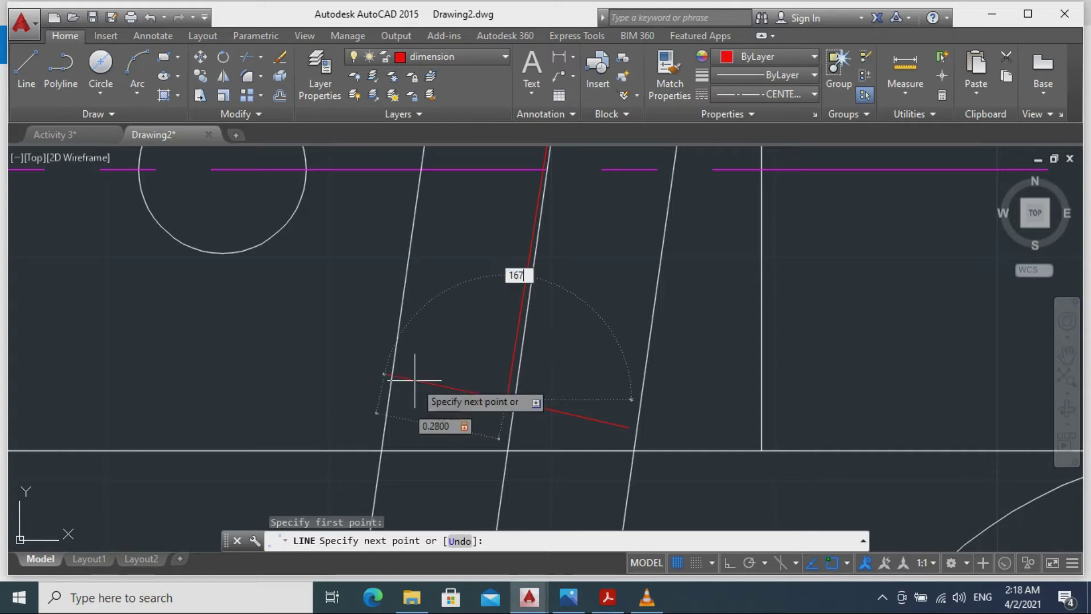
{"action": "type", "text": "167"}
{"action": "key", "text": "Return"}
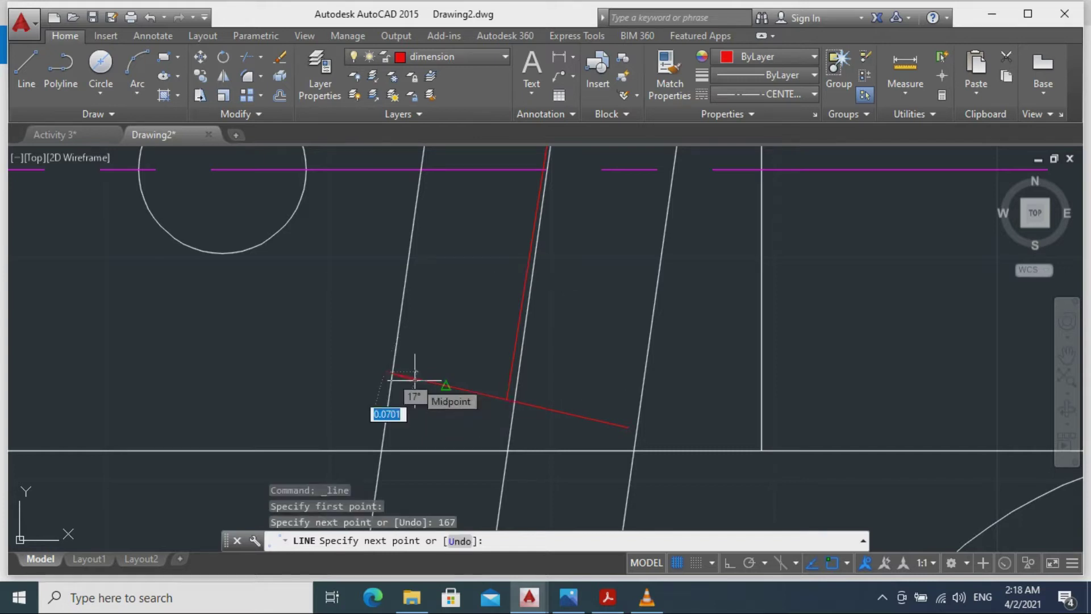
{"action": "key", "text": "Escape"}
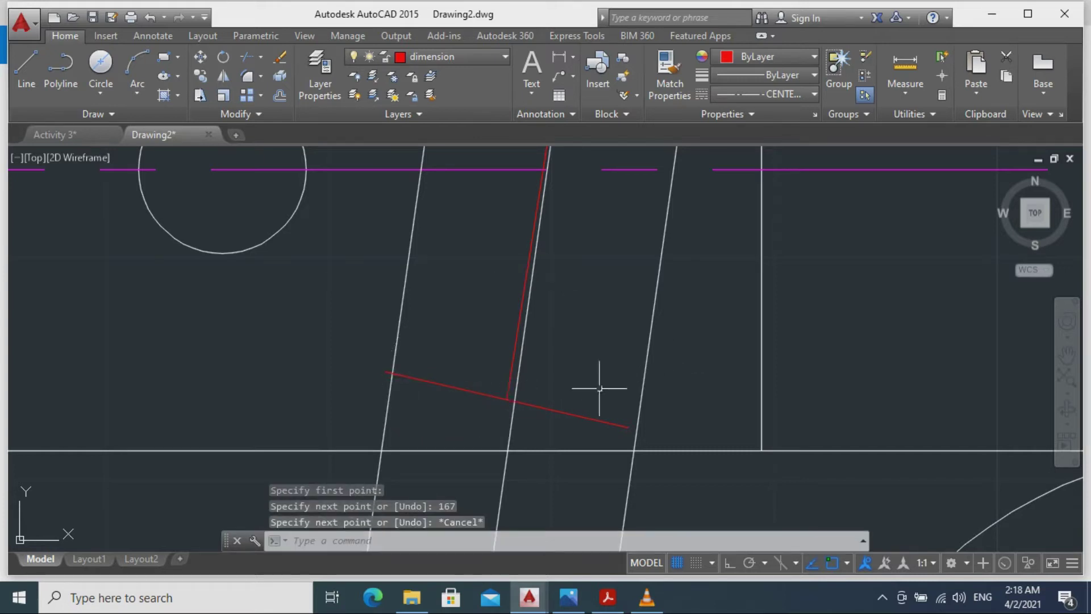
Make hidden the current layer.
{"action": "scroll", "coordinate": [558, 360], "scroll_direction": "down", "scroll_amount": 3}
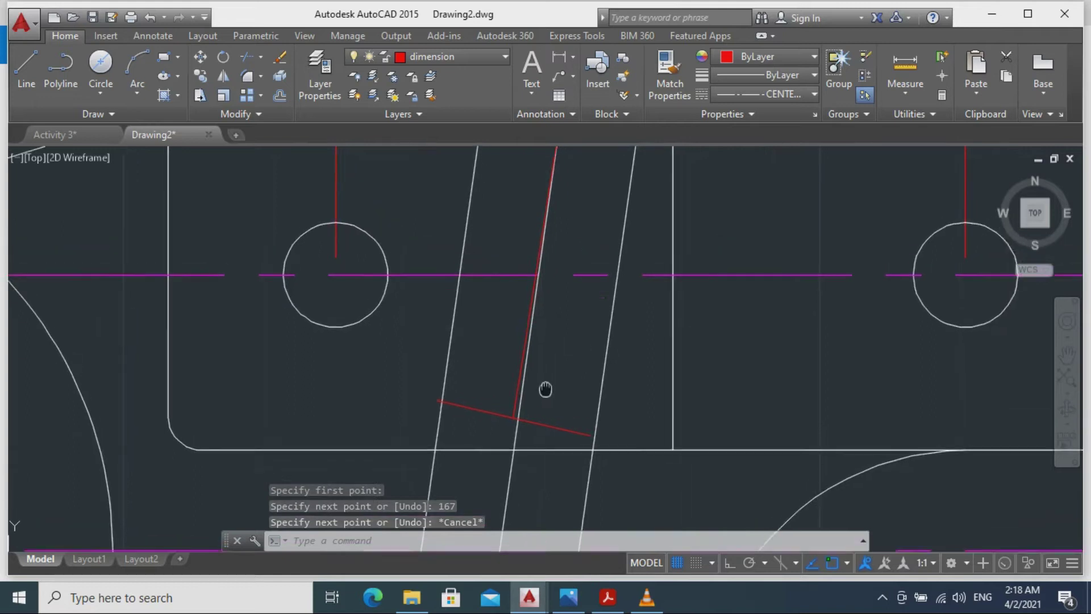
{"action": "middle_click_drag", "start_coordinate": [545, 387], "coordinate": [548, 439]}
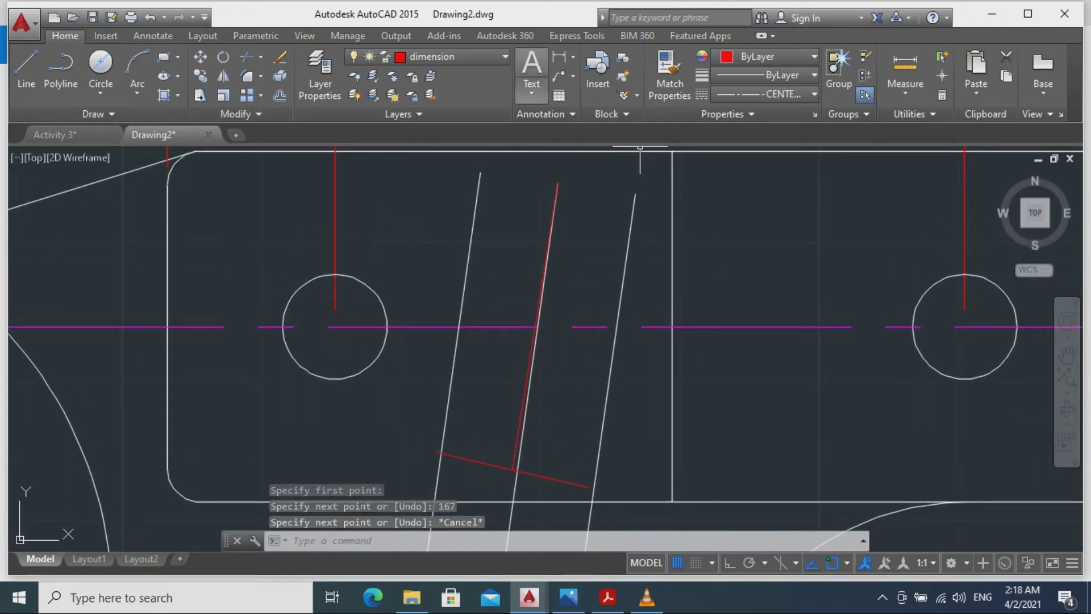
{"action": "left_click", "coordinate": [432, 57]}
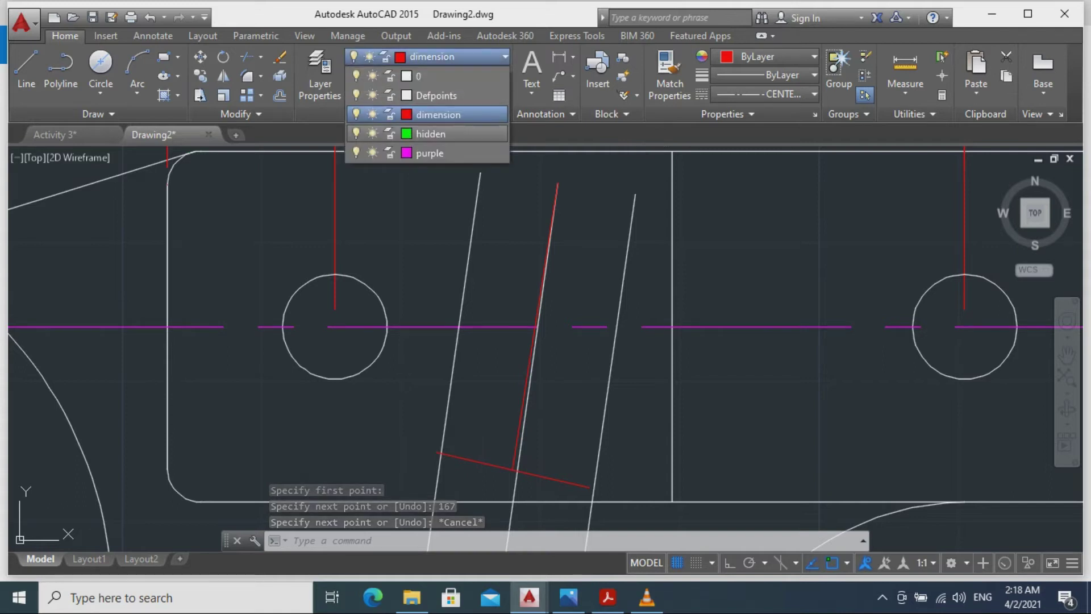
{"action": "left_click", "coordinate": [430, 134]}
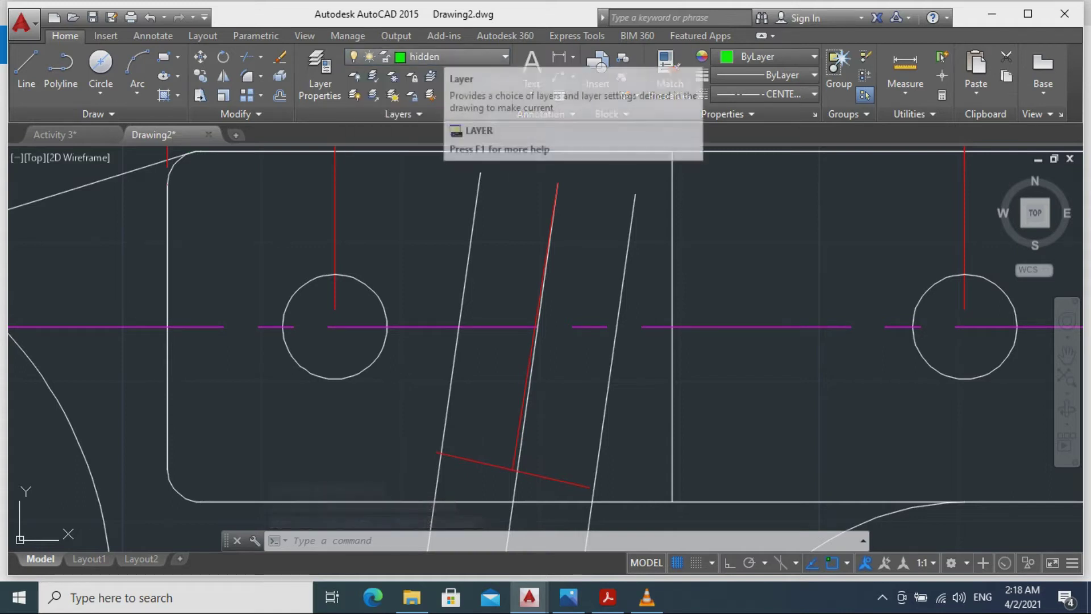
{"action": "left_click", "coordinate": [26, 67]}
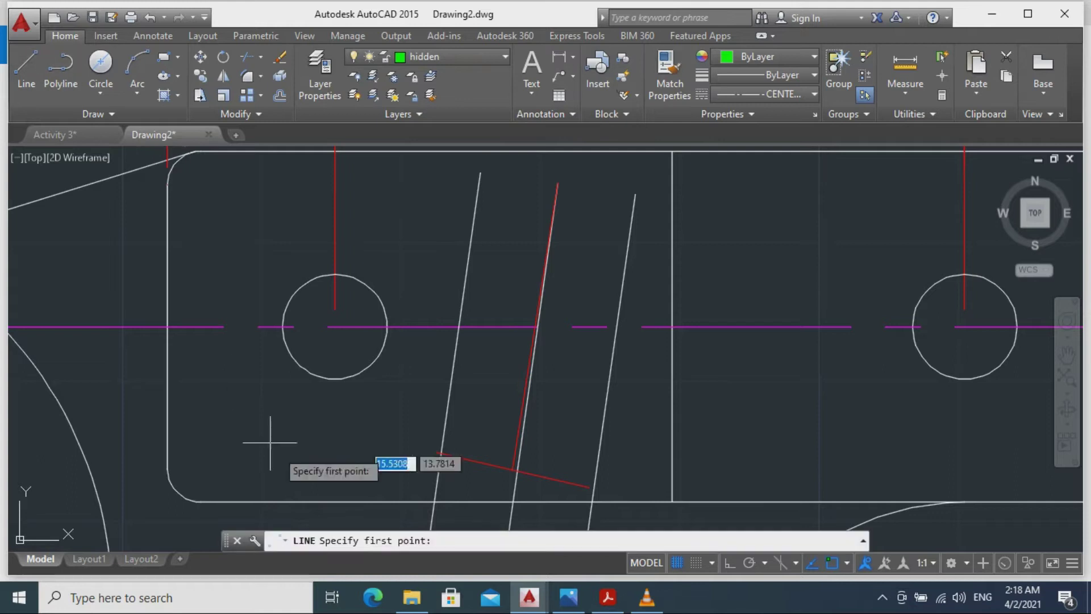
{"action": "left_click", "coordinate": [438, 451]}
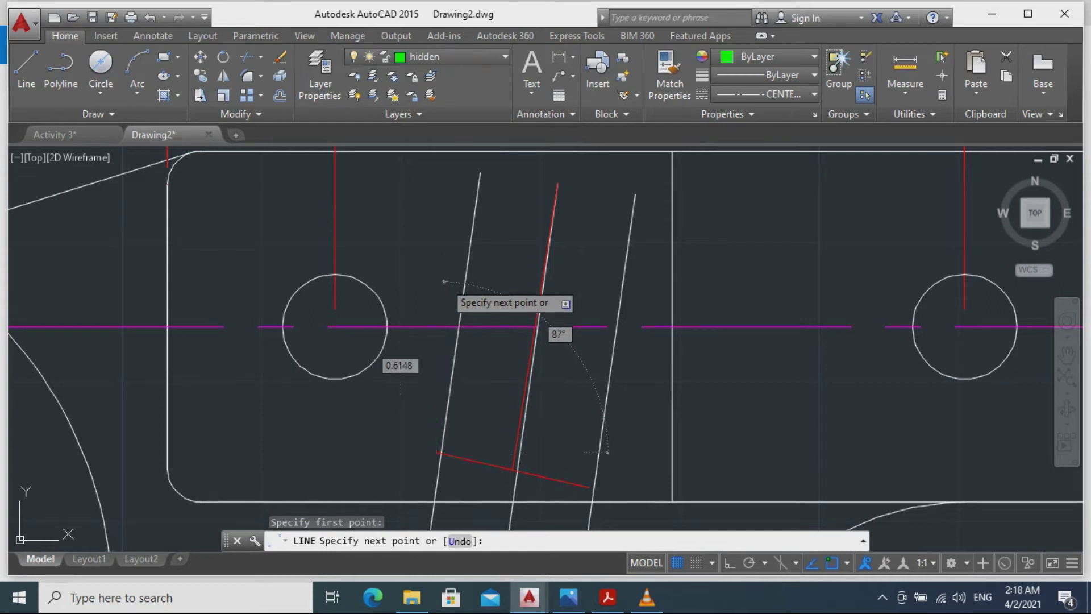
{"action": "key", "text": "Escape"}
With the HIDDEN linetype current, draw a line up from the left end of the red cross line, 0.88 long at 82°.
{"action": "left_click", "coordinate": [767, 94]}
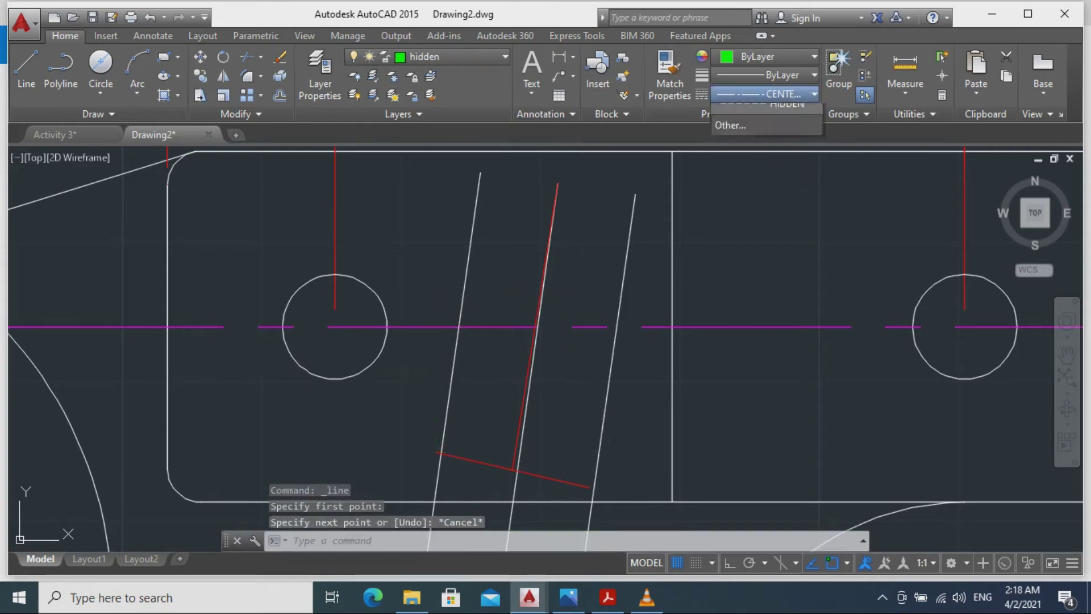
{"action": "left_click", "coordinate": [750, 193]}
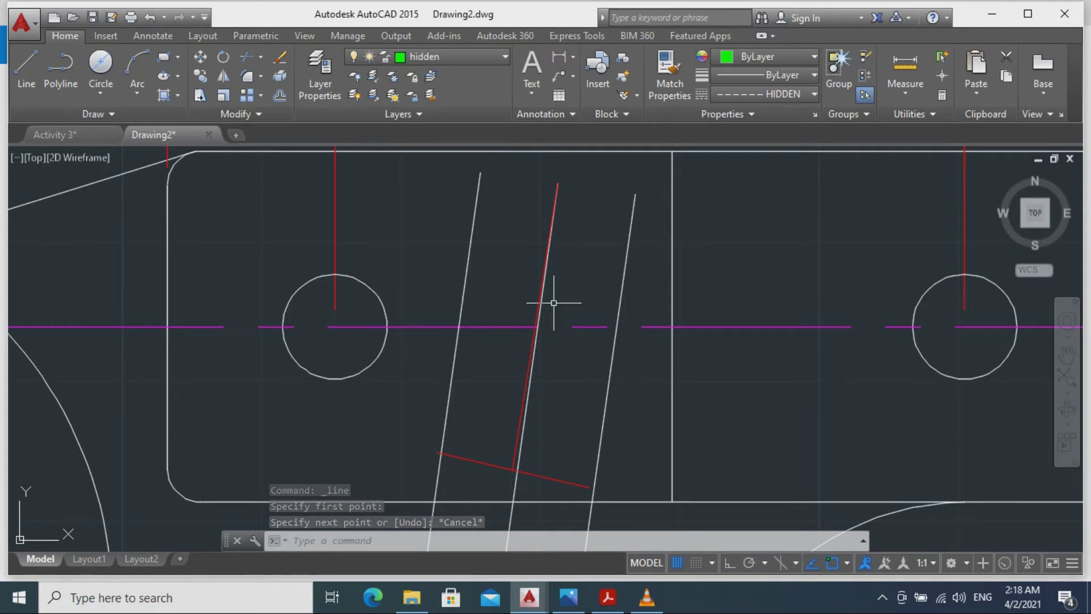
{"action": "left_click", "coordinate": [26, 65]}
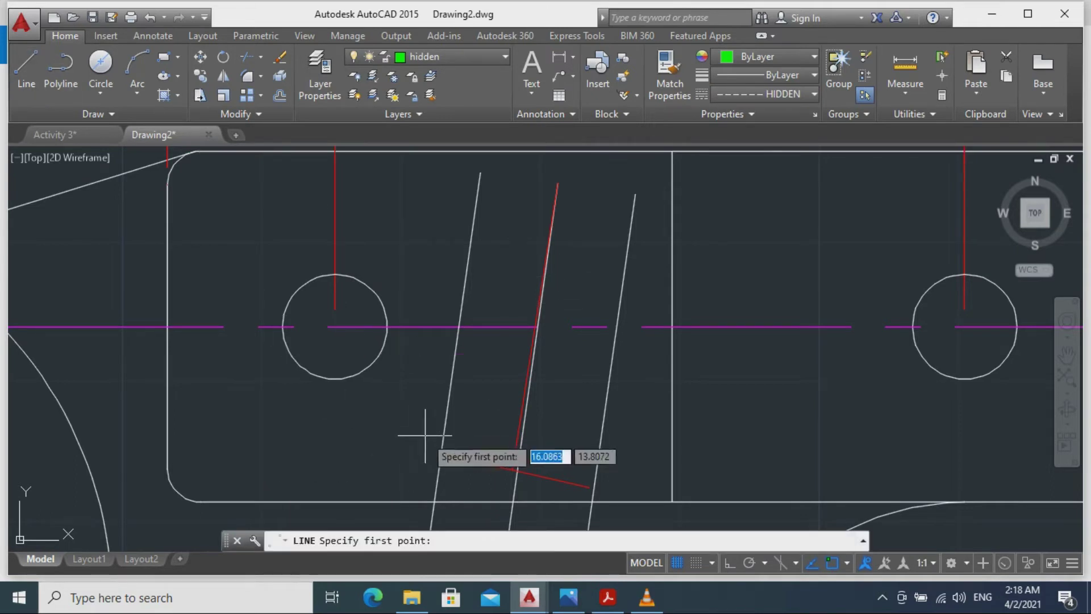
{"action": "left_click", "coordinate": [435, 452]}
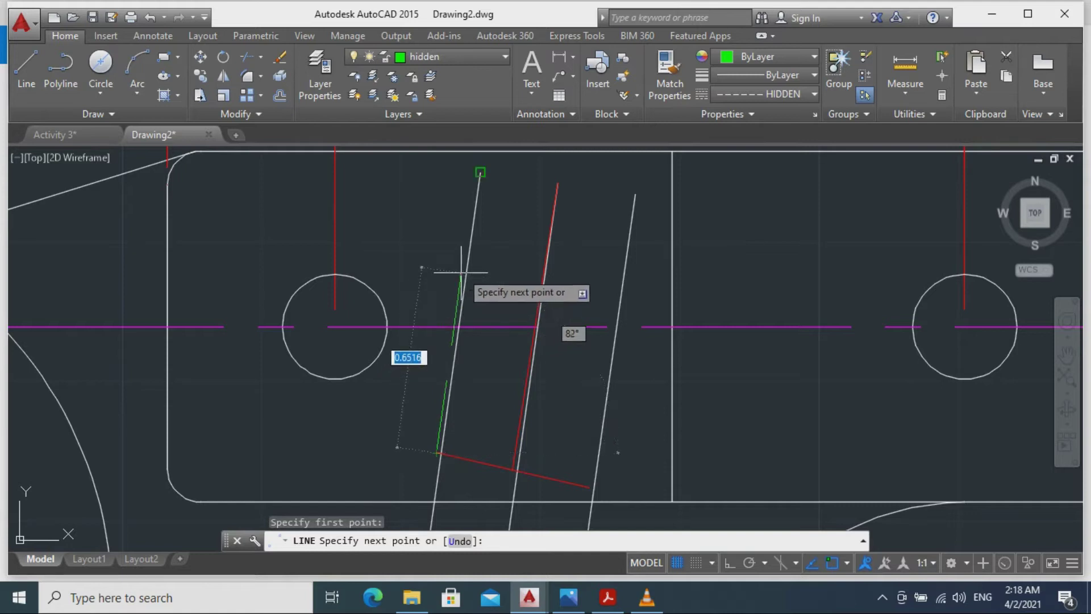
{"action": "type", "text": "0.8800"}
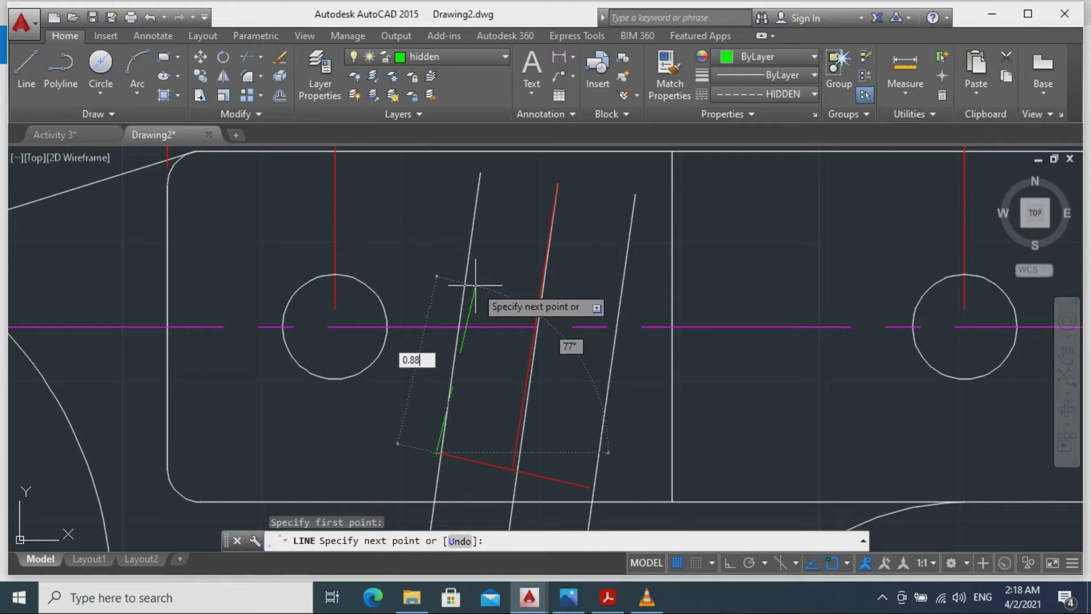
{"action": "key", "text": "Tab"}
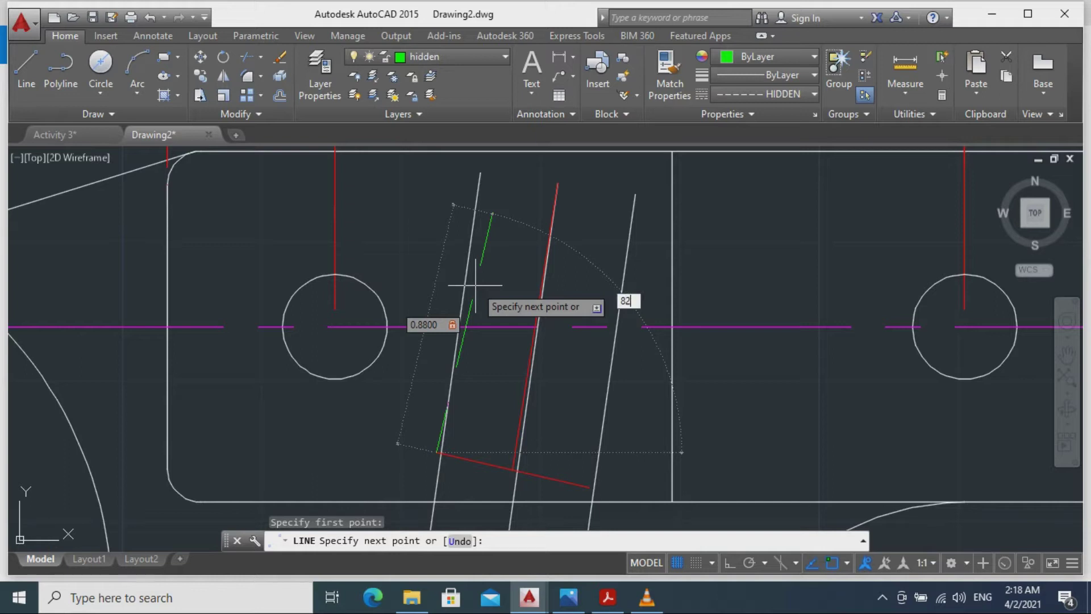
{"action": "type", "text": "82"}
{"action": "key", "text": "Return"}
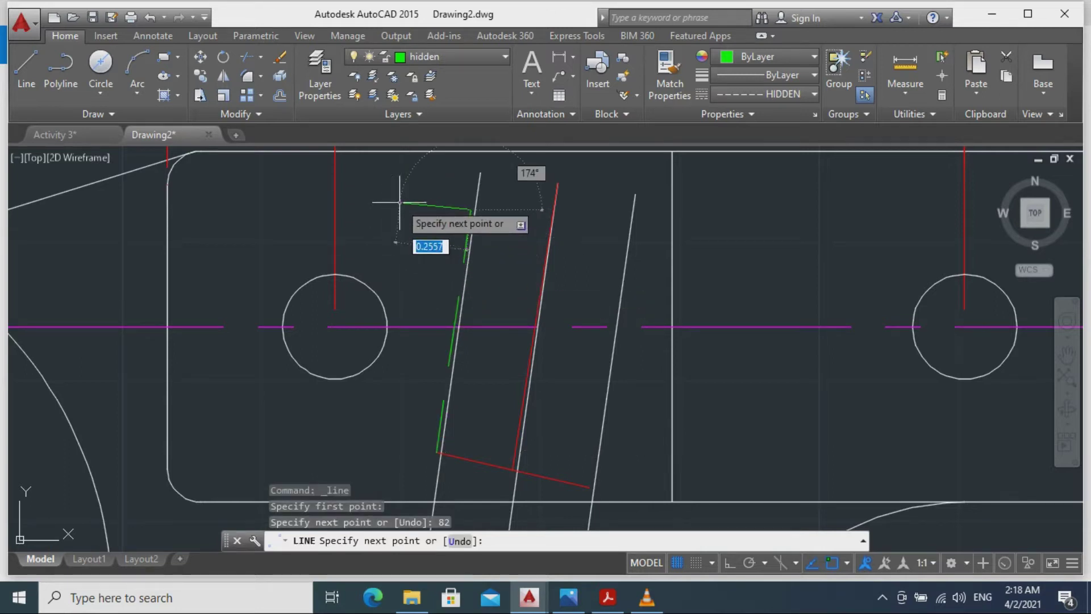
Continue from the upper end of the hidden line with a 0.65 long segment at 173° towards the plate's left side.
{"action": "type", "text": "0"}
{"action": "key", "text": "Tab"}
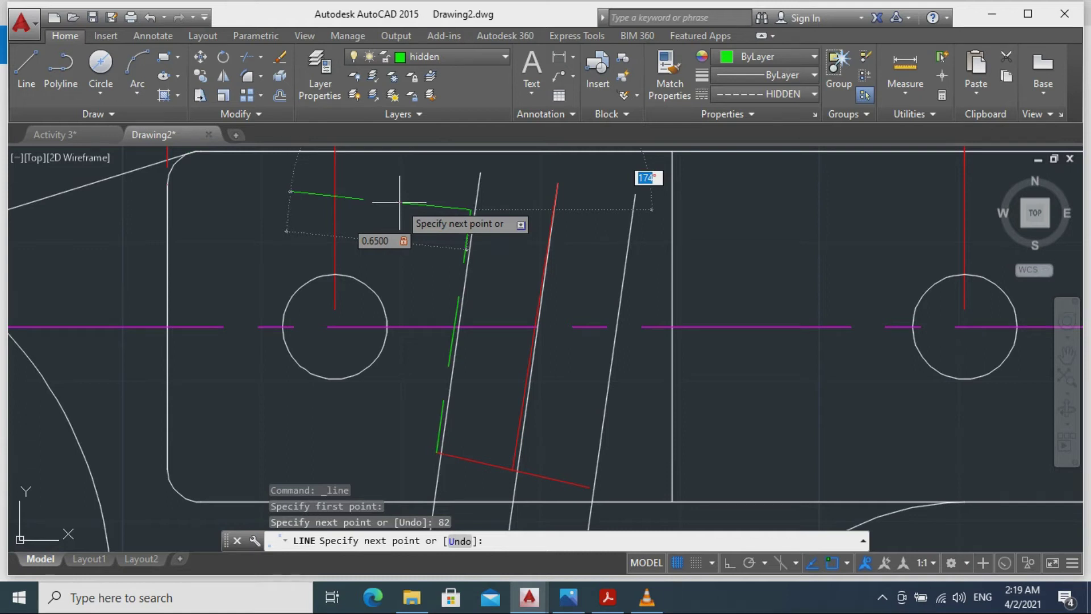
{"action": "type", "text": "173"}
{"action": "key", "text": "Return"}
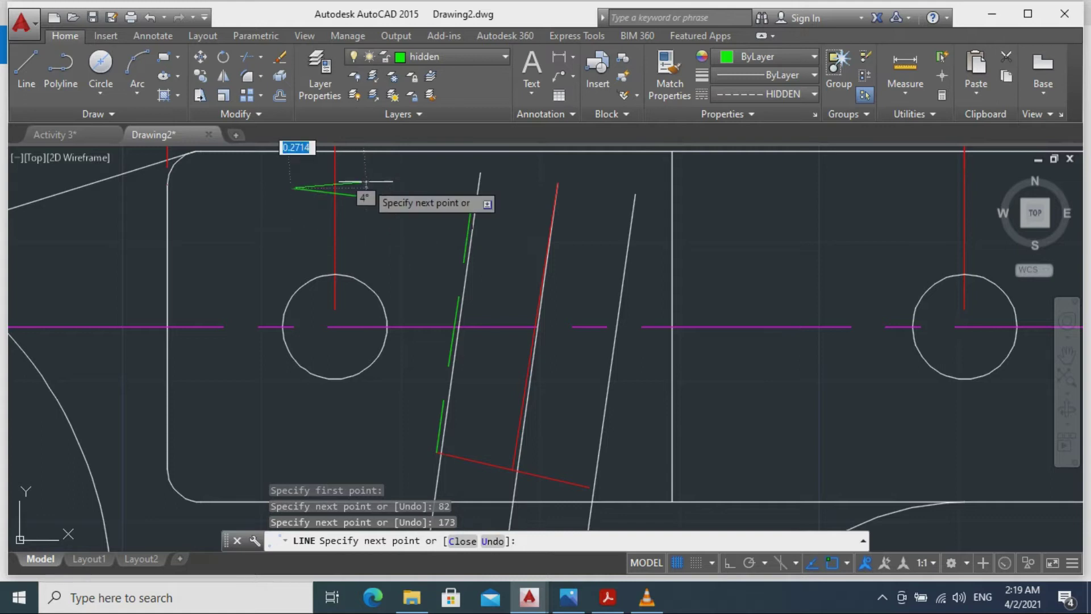
{"action": "key", "text": "Escape"}
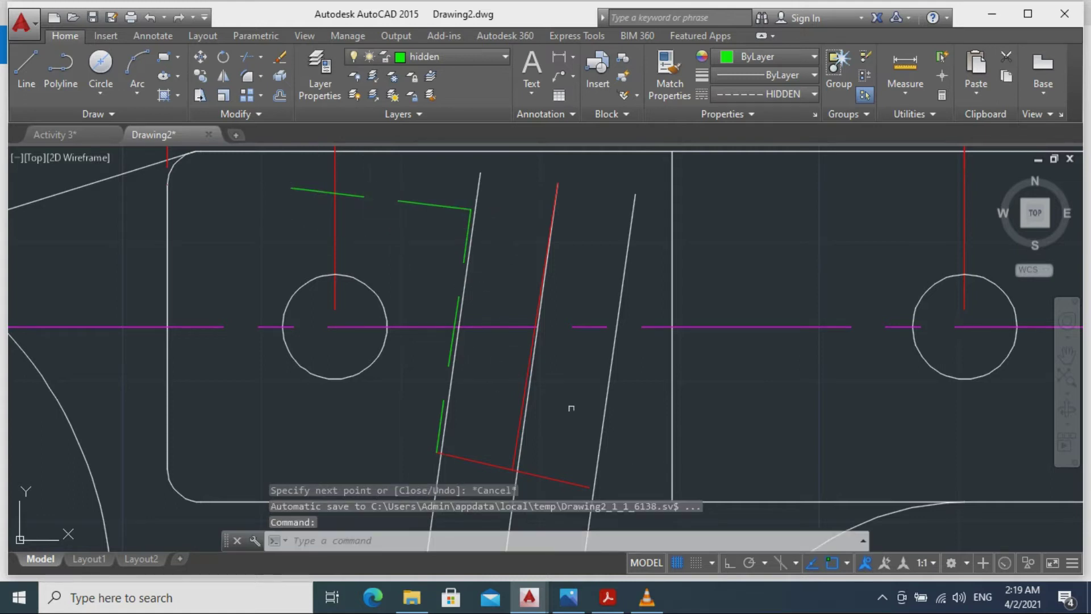
{"action": "mouse_move", "coordinate": [619, 442]}
{"action": "middle_mouse_down"}
{"action": "mouse_move", "coordinate": [611, 393]}
{"action": "mouse_move", "coordinate": [585, 392]}
{"action": "mouse_move", "coordinate": [609, 438]}
{"action": "mouse_move", "coordinate": [591, 398]}
{"action": "middle_mouse_up"}
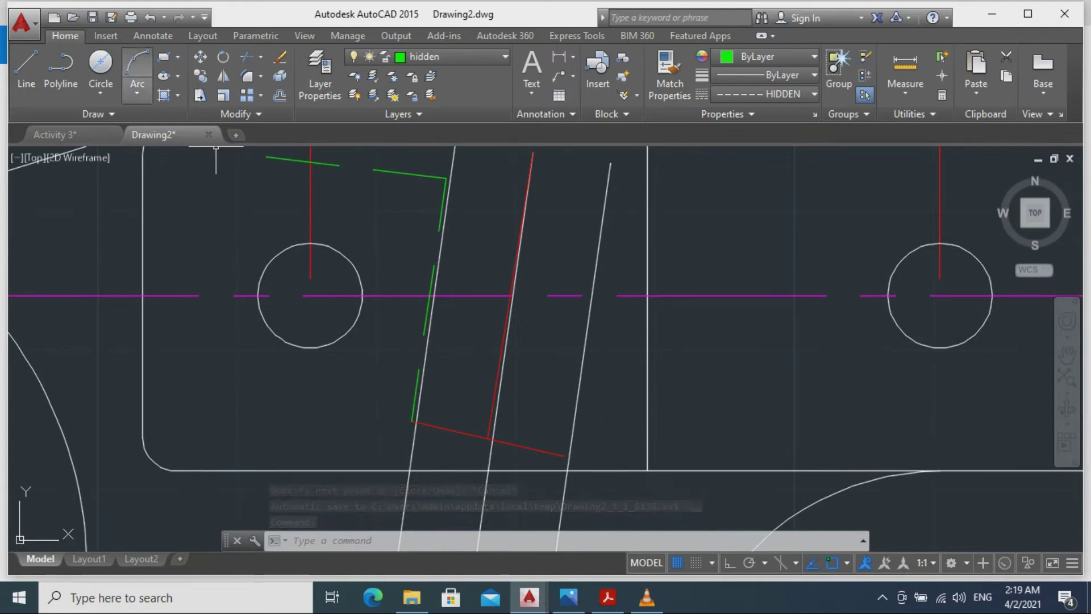
Draw a hidden line up from the right end of the red cross line, 0.88 long at 82°.
{"action": "left_click", "coordinate": [26, 65]}
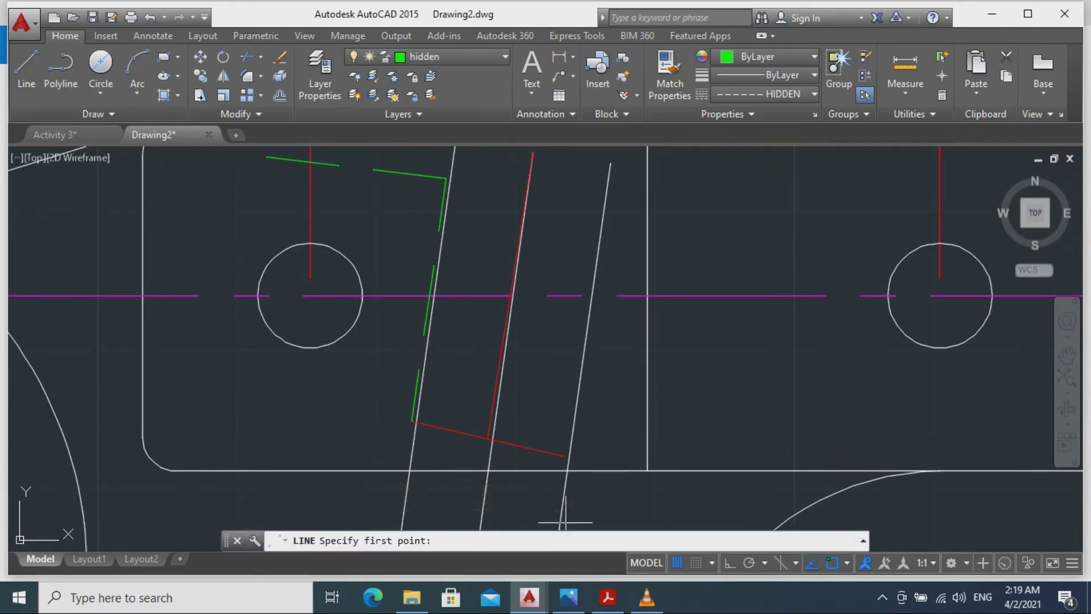
{"action": "left_click", "coordinate": [564, 454]}
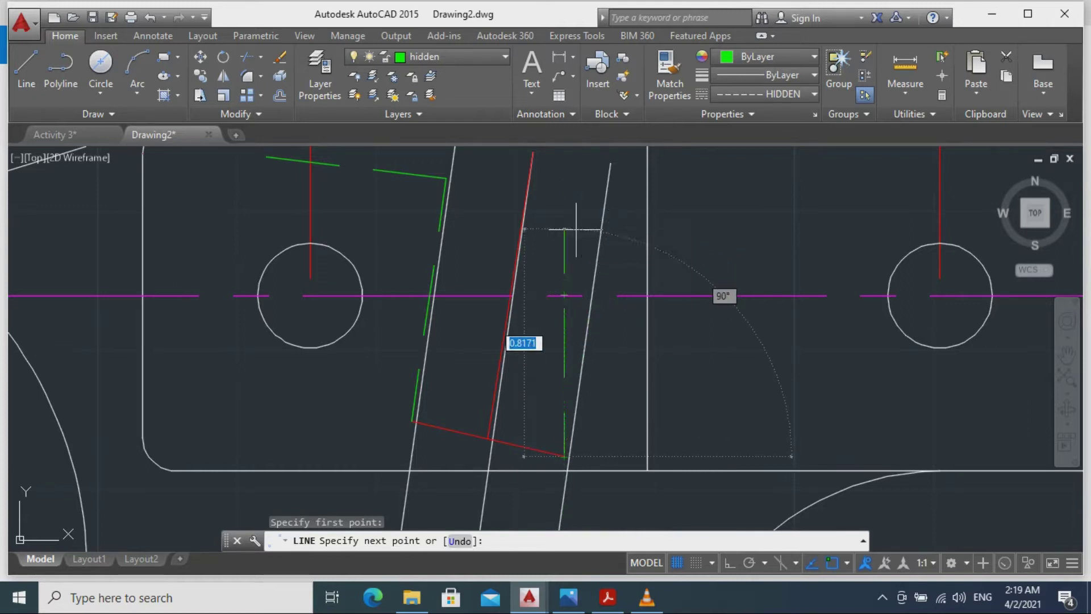
{"action": "type", "text": "0."}
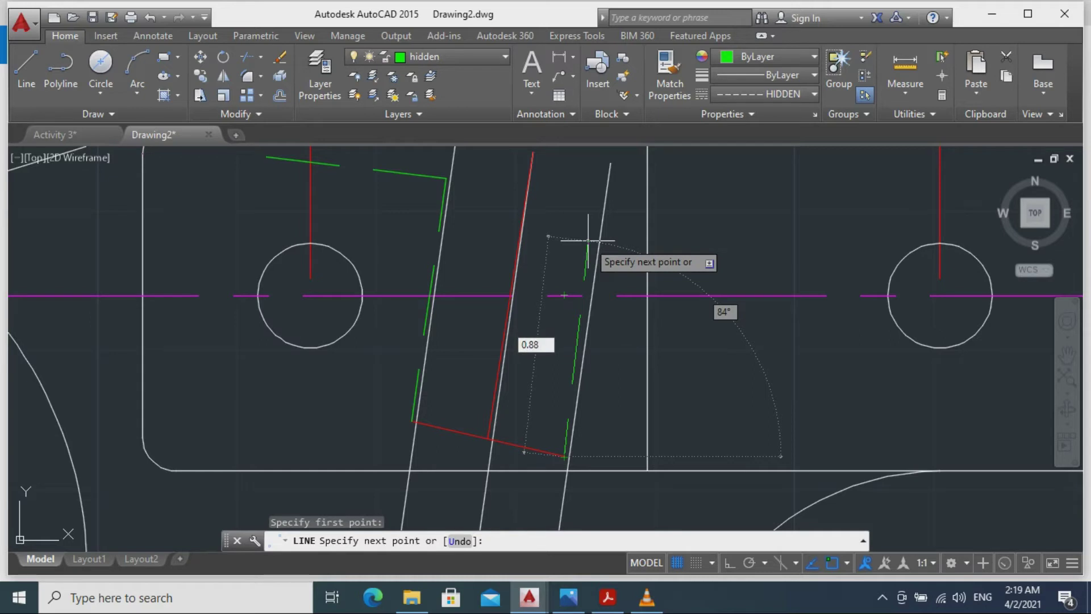
{"action": "type", "text": "88"}
{"action": "key", "text": "Tab"}
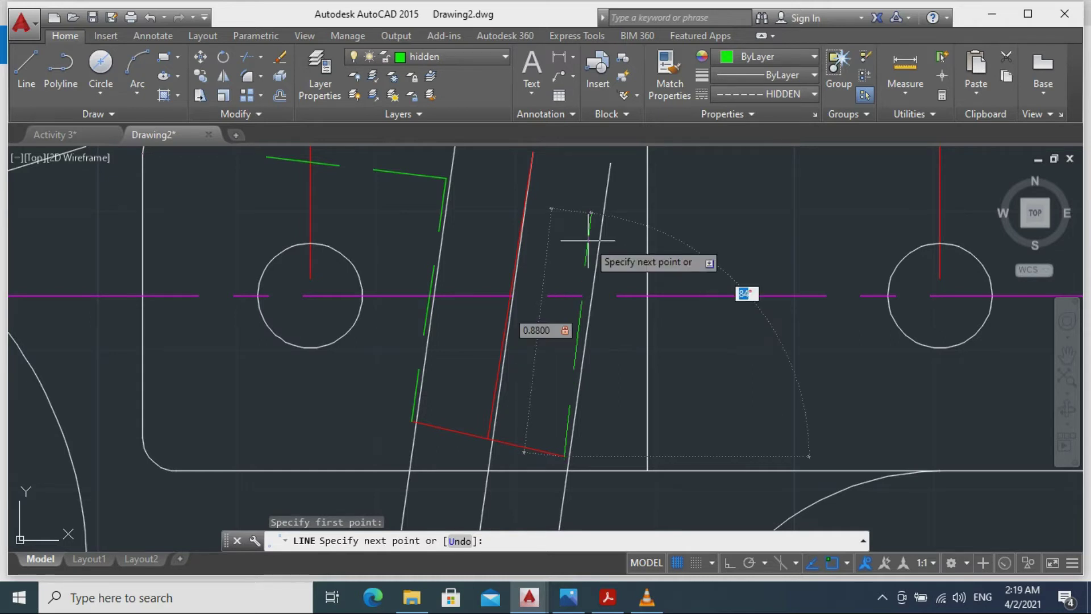
{"action": "key", "text": "Return"}
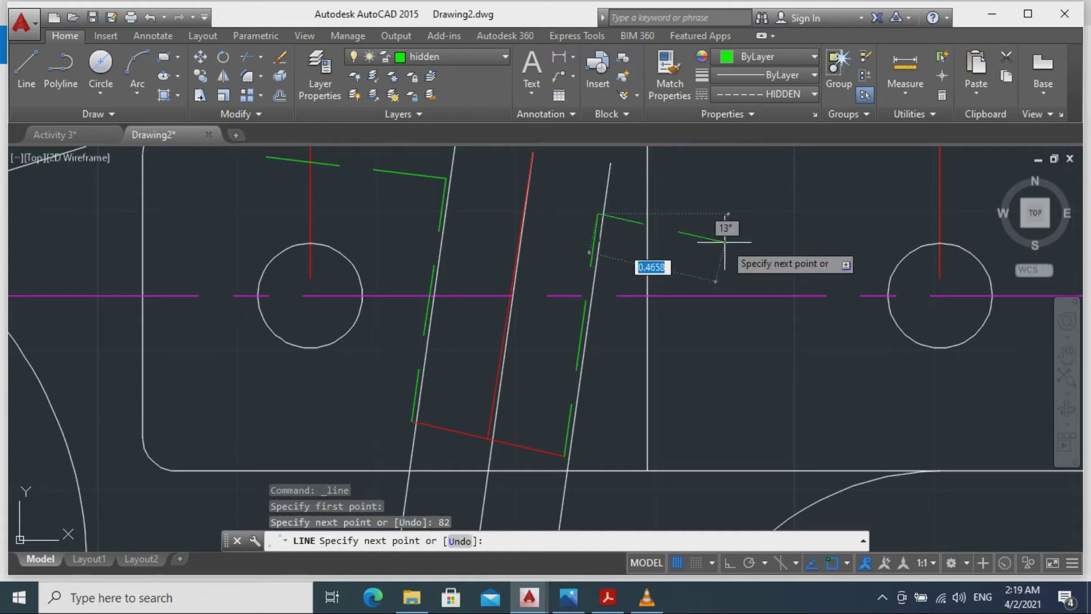
Continue from that line's upper end with a 0.65 long segment sloping 7° downward to the right, ending the line.
{"action": "type", "text": "0"}
{"action": "key", "text": "Tab"}
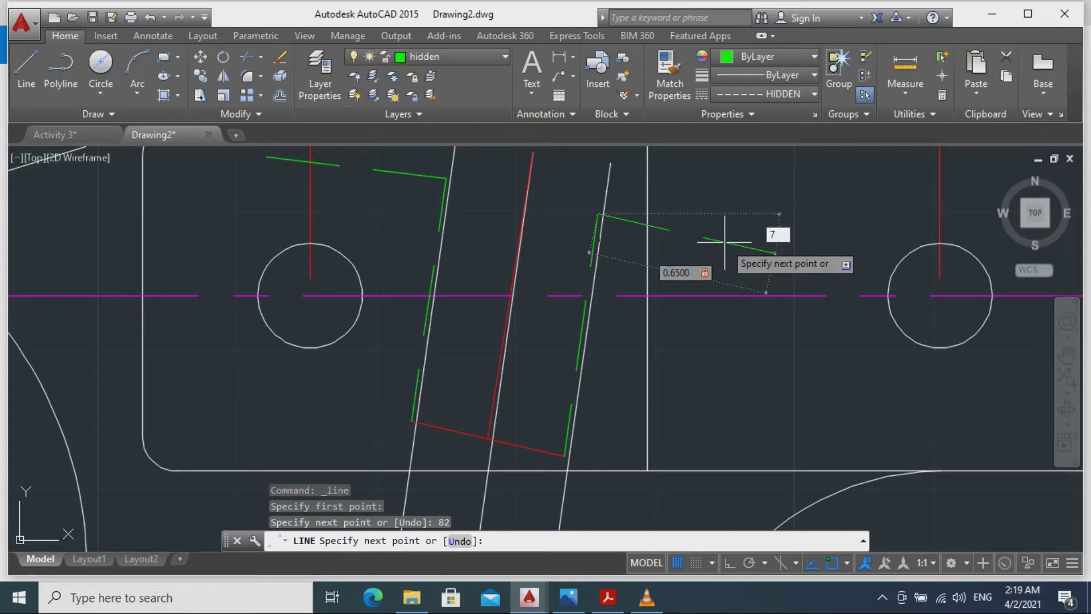
{"action": "type", "text": "7"}
{"action": "key", "text": "Return"}
{"action": "key", "text": "Escape"}
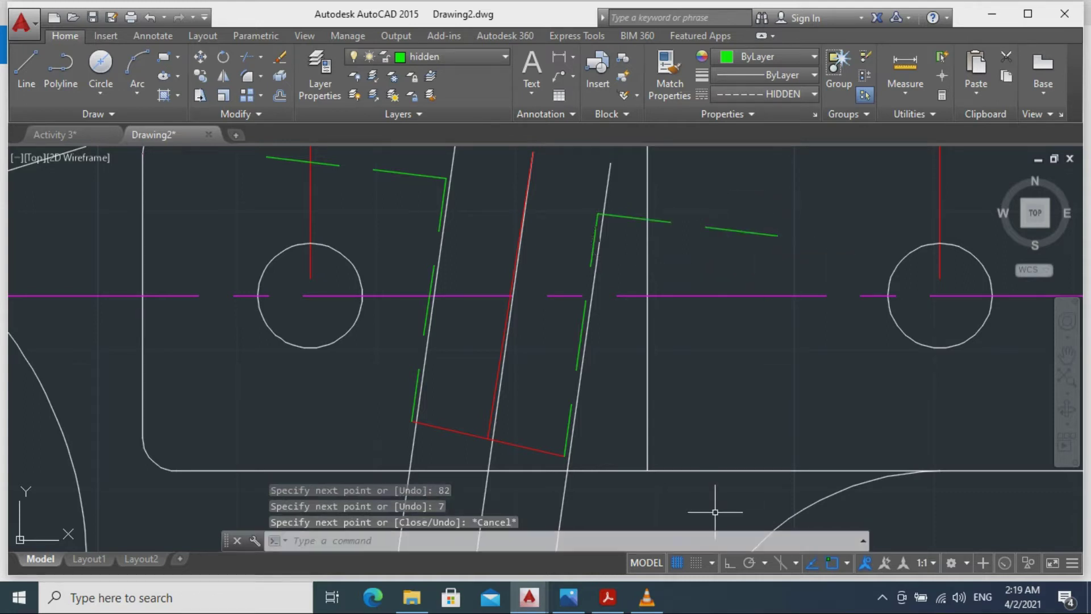
Draw a hidden line down from the left end of the red cross line, 0.88 long at 99°.
{"action": "scroll", "coordinate": [852, 244], "scroll_direction": "down", "scroll_amount": 3}
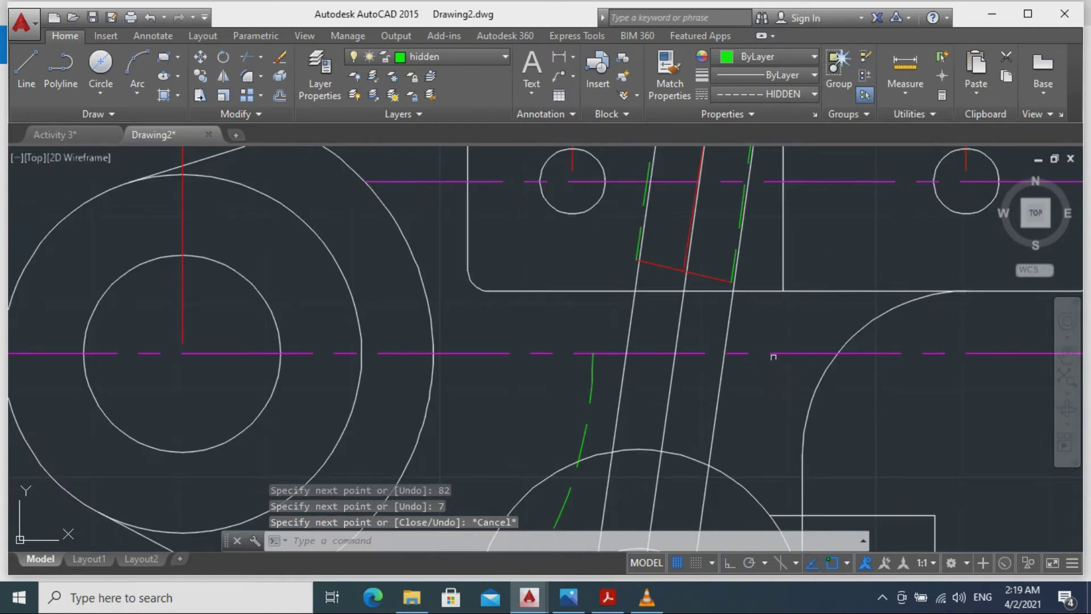
{"action": "scroll", "coordinate": [774, 357], "scroll_direction": "down", "scroll_amount": 4}
{"action": "scroll", "coordinate": [774, 324], "scroll_direction": "up", "scroll_amount": 2}
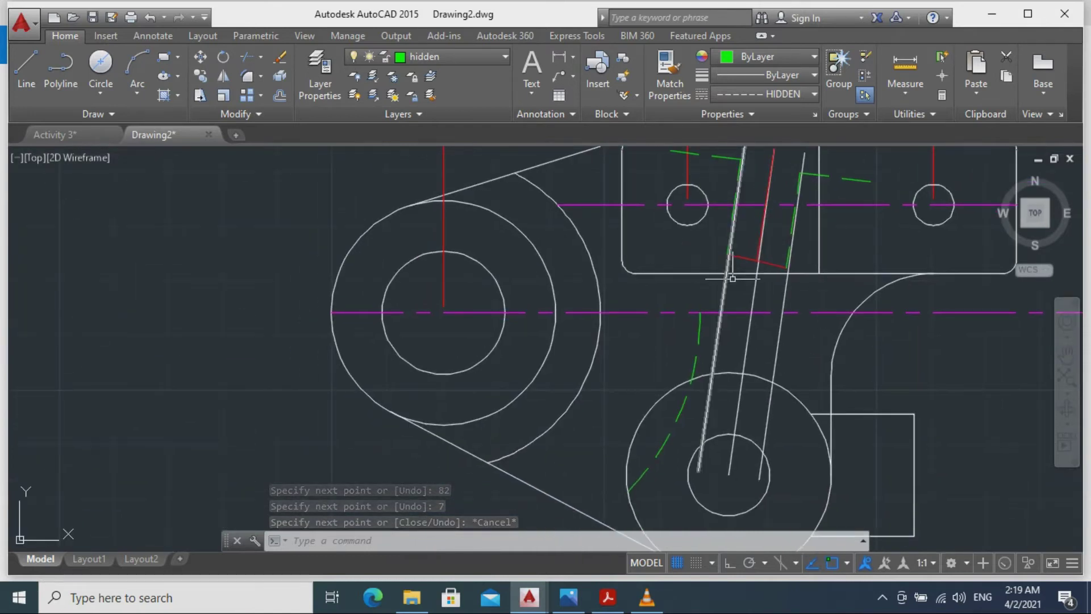
{"action": "scroll", "coordinate": [732, 279], "scroll_direction": "up", "scroll_amount": 5}
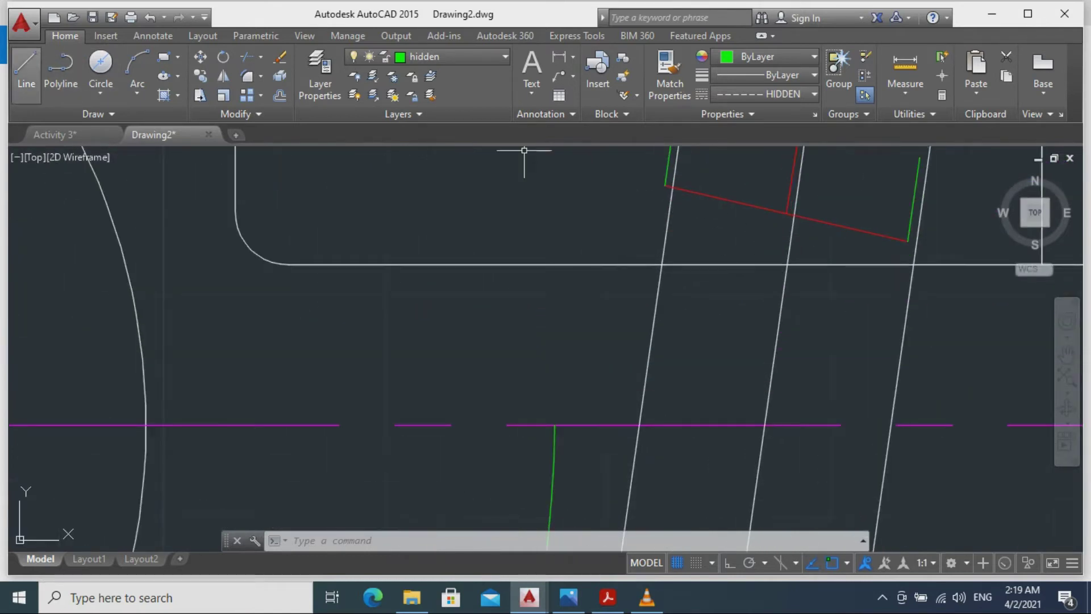
{"action": "key", "text": "Return"}
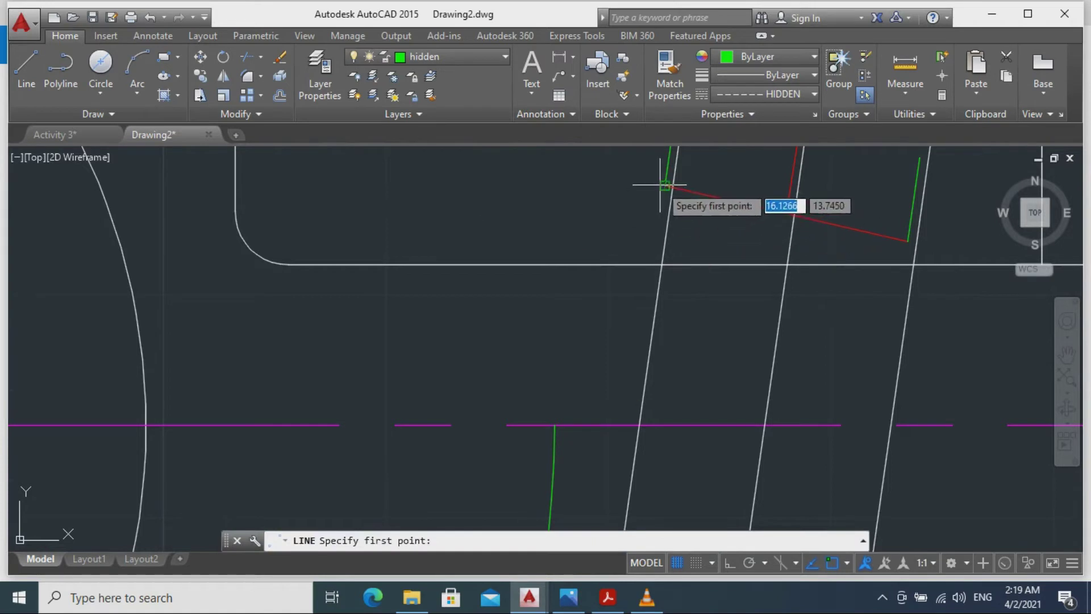
{"action": "left_click", "coordinate": [665, 184]}
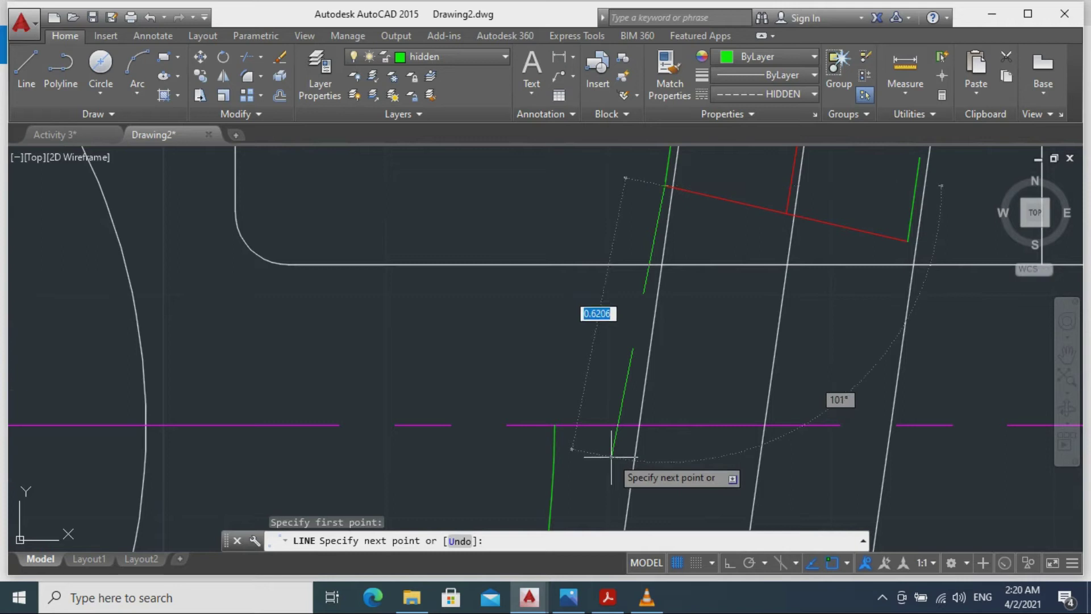
{"action": "type", "text": "0"}
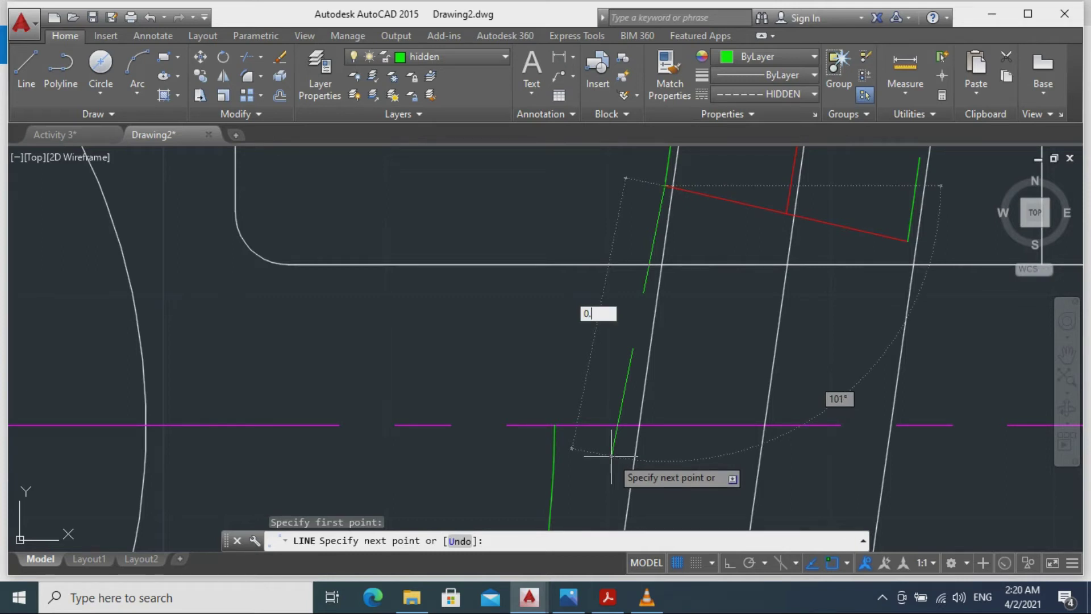
{"action": "type", "text": ".88"}
{"action": "key", "text": "Tab"}
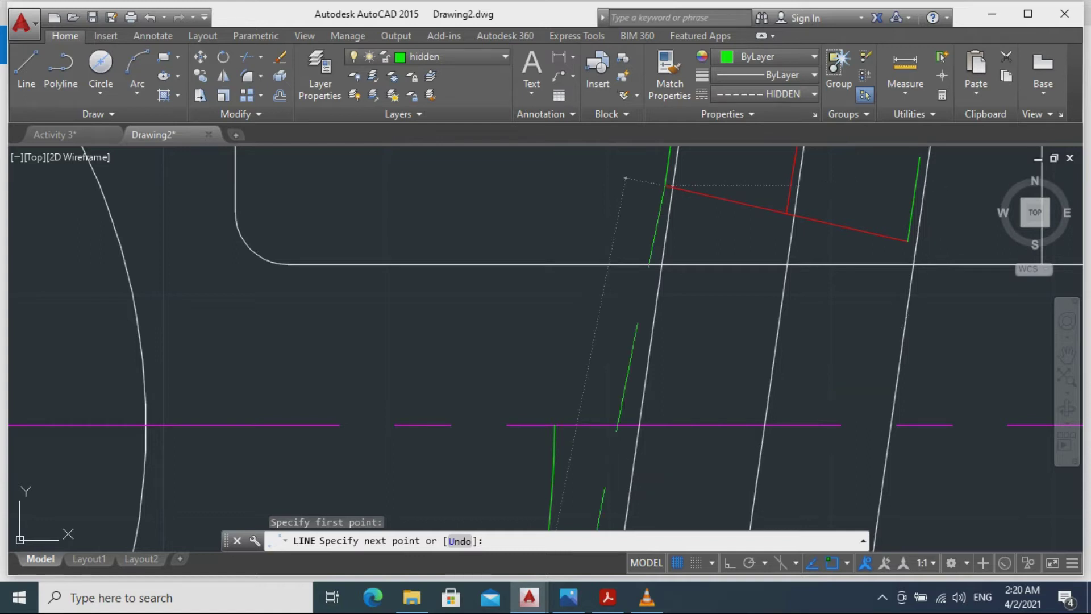
{"action": "type", "text": "99"}
{"action": "key", "text": "Return"}
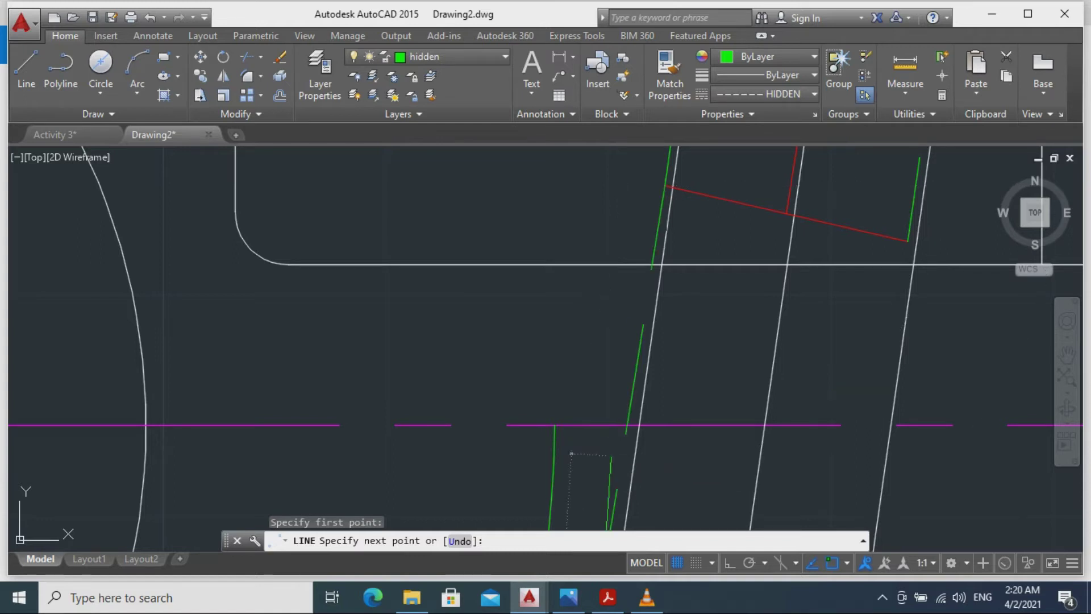
Continue from the lower end of the left hidden line with a 0.65 long segment at 173° towards the left, ending the line.
{"action": "middle_click_drag", "start_coordinate": [472, 472], "coordinate": [614, 273]}
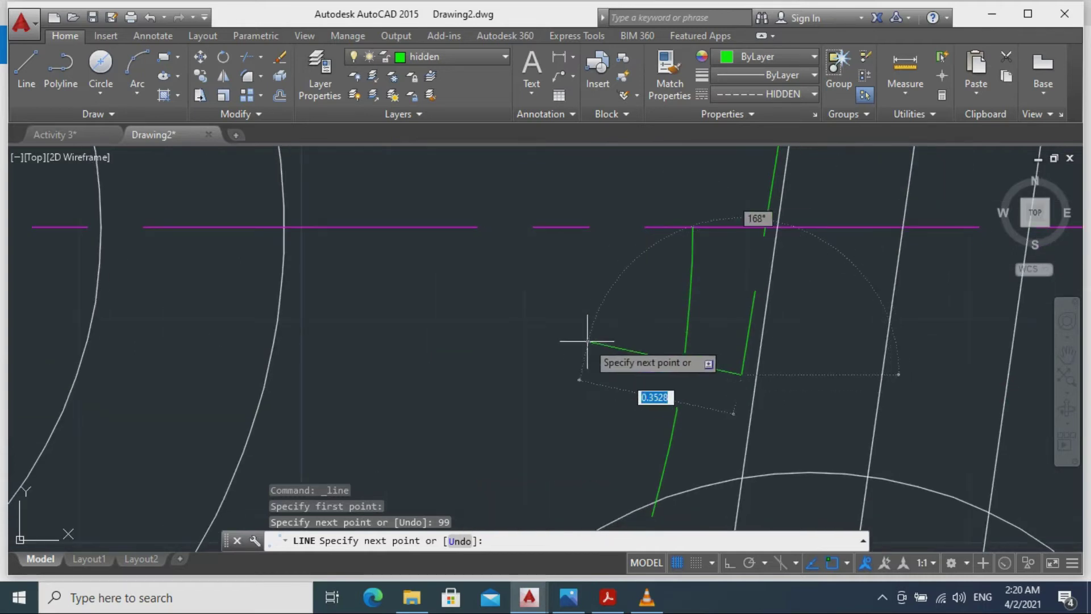
{"action": "type", "text": "0"}
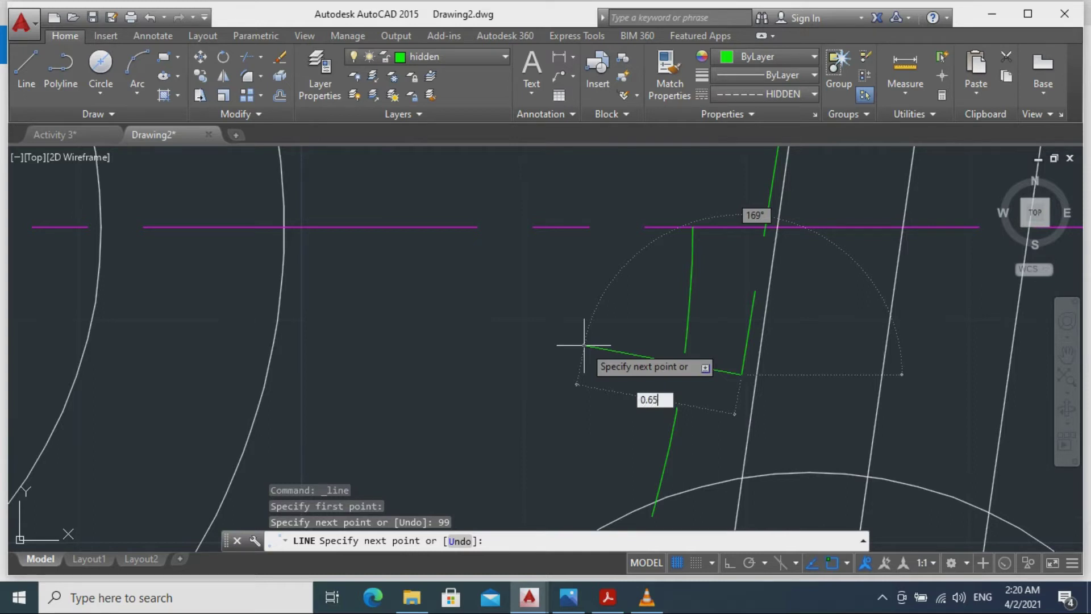
{"action": "key", "text": "Tab"}
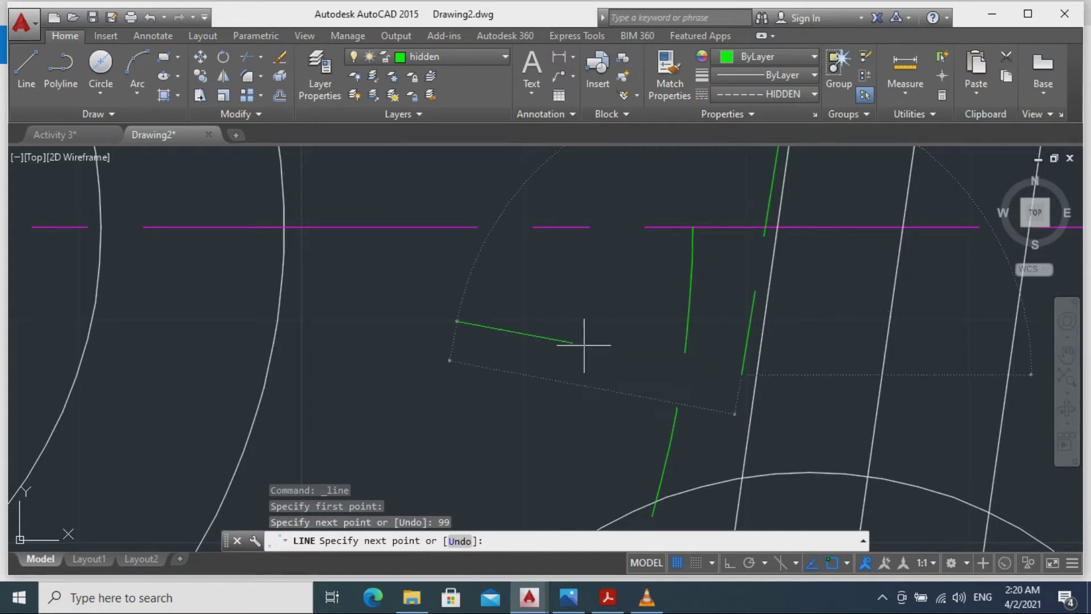
{"action": "type", "text": "17"}
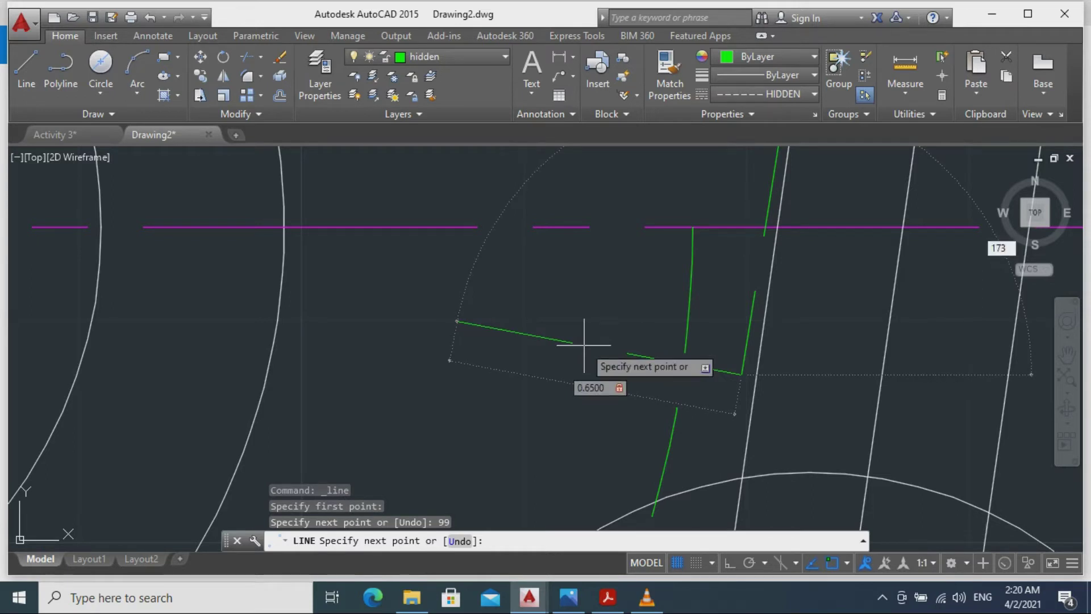
{"action": "type", "text": "3"}
{"action": "key", "text": "Return"}
{"action": "key", "text": "Escape"}
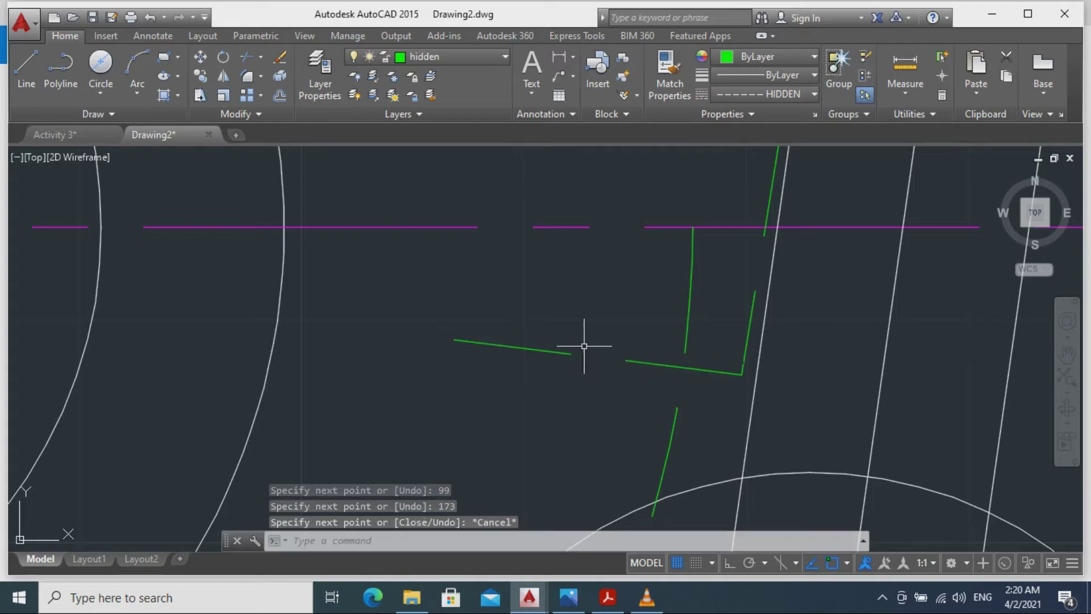
Draw a hidden line down from the right end of the red cross line, 0.88 long at 99°.
{"action": "mouse_move", "coordinate": [870, 415]}
{"action": "middle_mouse_down"}
{"action": "mouse_move", "coordinate": [584, 463]}
{"action": "mouse_move", "coordinate": [689, 406]}
{"action": "mouse_move", "coordinate": [681, 415]}
{"action": "middle_mouse_up"}
{"action": "scroll", "coordinate": [681, 416], "scroll_direction": "down", "scroll_amount": 4}
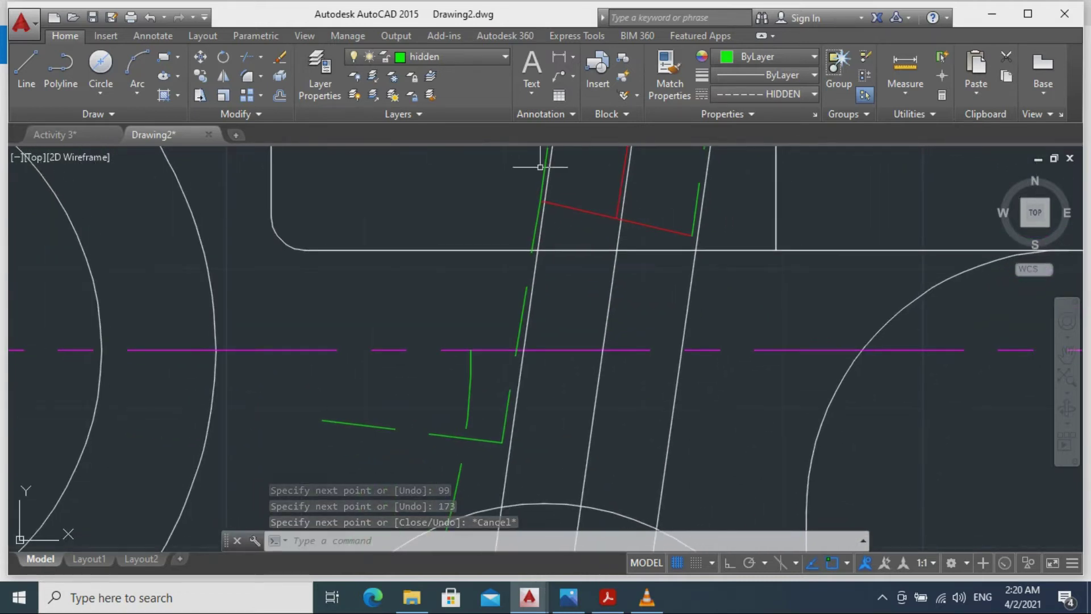
{"action": "left_click", "coordinate": [27, 67]}
{"action": "left_click", "coordinate": [691, 234]}
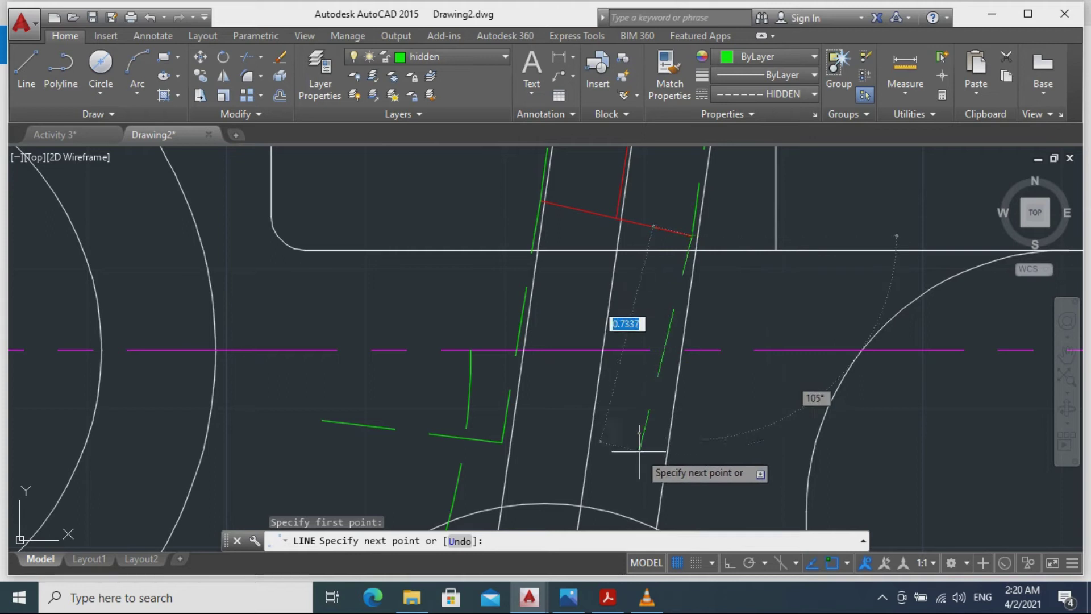
{"action": "type", "text": "0."}
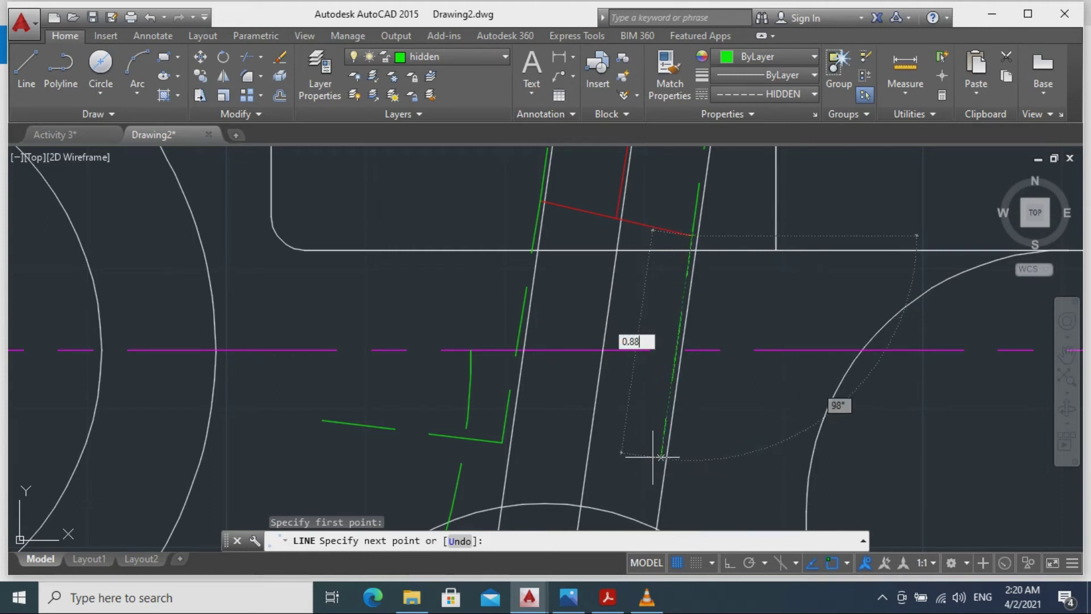
{"action": "type", "text": "88"}
{"action": "key", "text": "Tab"}
{"action": "type", "text": "9"}
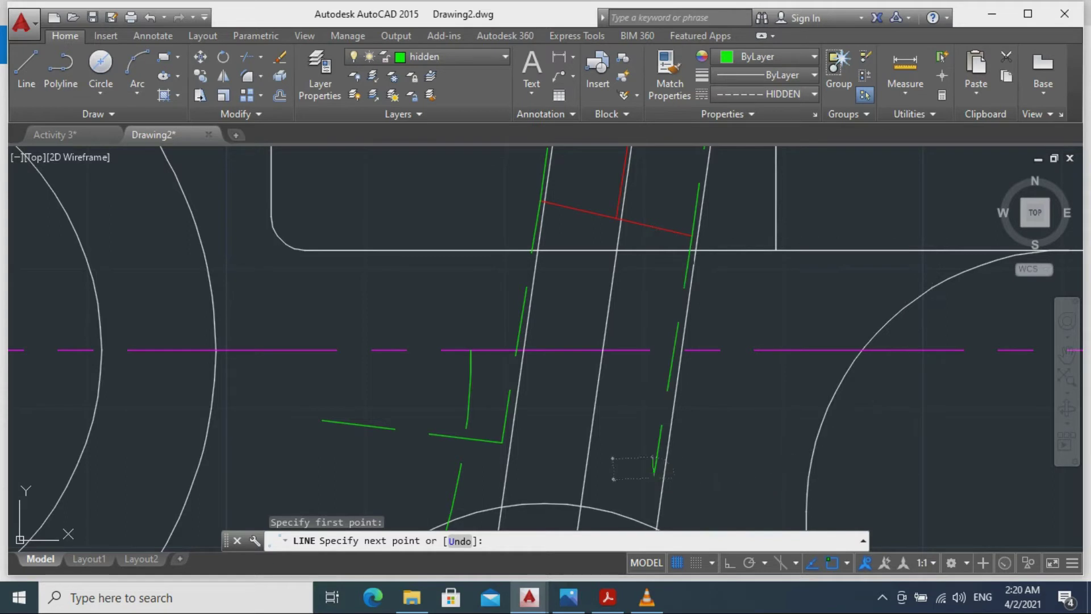
{"action": "key", "text": "Return"}
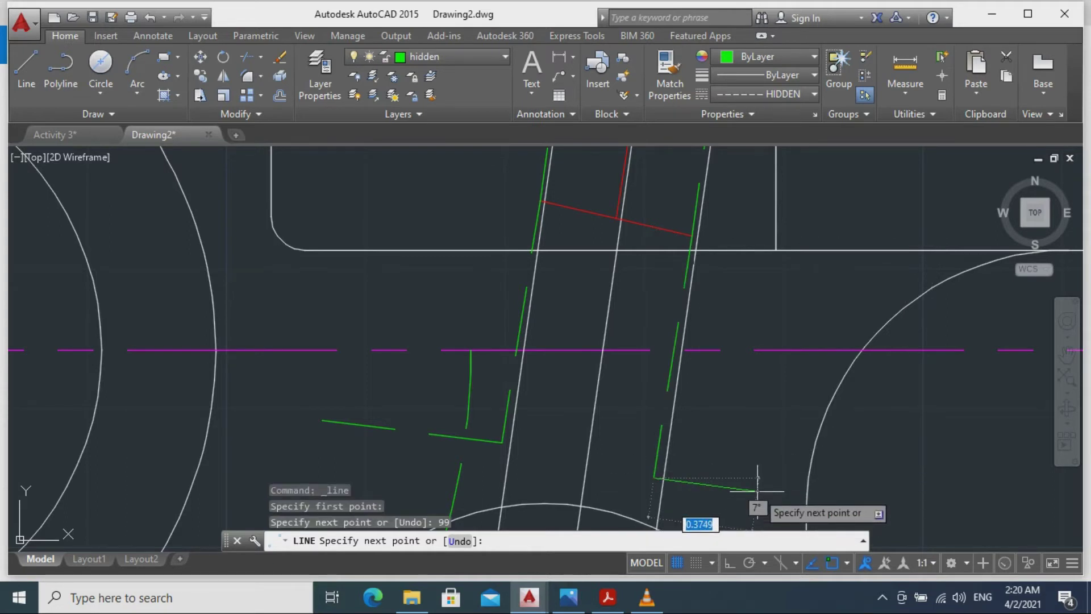
Continue from the lower end of the right hidden line with a 0.65 long segment sloping 7° downward to the right, ending the line.
{"action": "type", "text": "0.65"}
{"action": "key", "text": "Tab"}
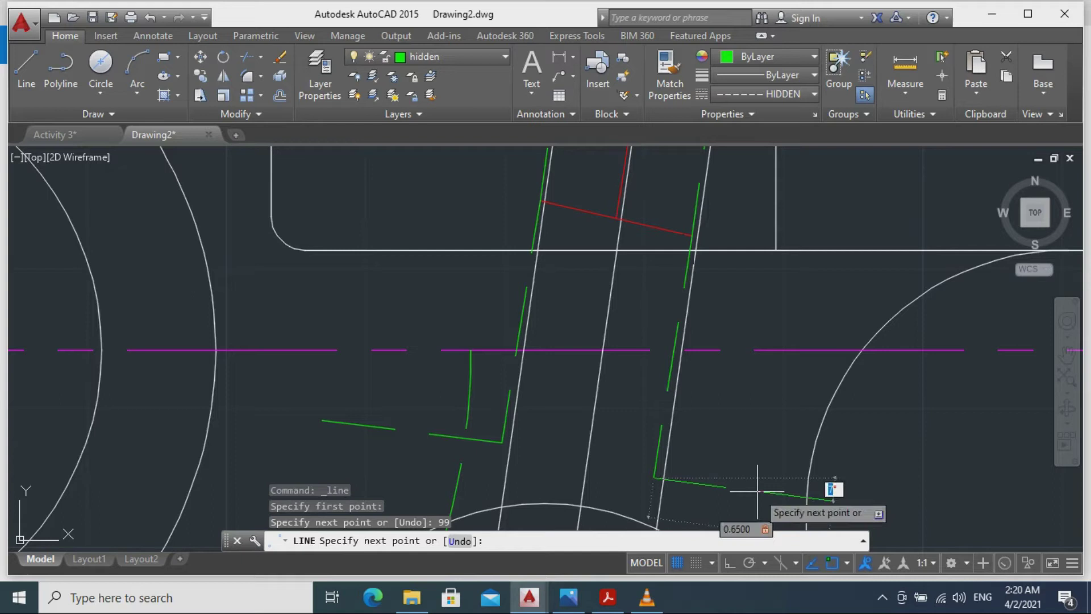
{"action": "type", "text": "7"}
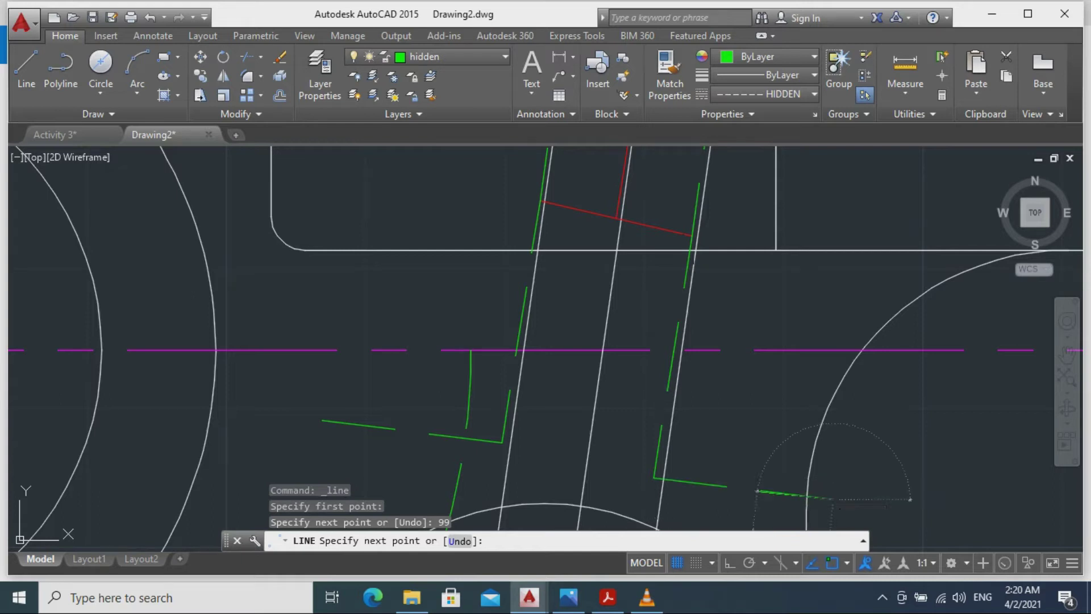
{"action": "key", "text": "Return"}
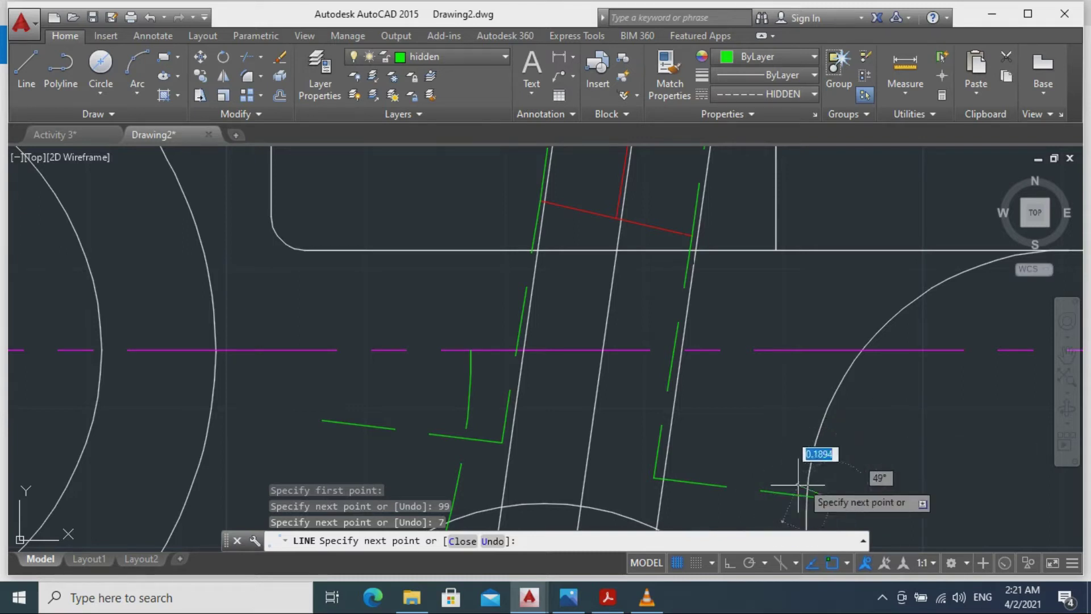
{"action": "key", "text": "Escape"}
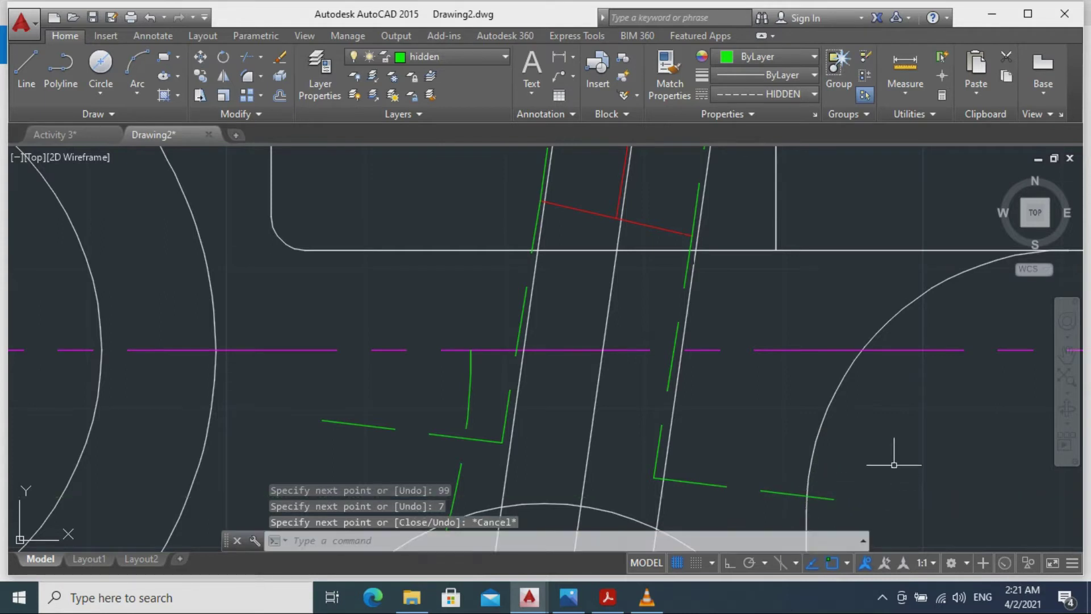
Draw a short hidden-layer line about 0.15 long at 98° across the upper left hidden segment, at the inner end of its gap.
{"action": "scroll", "coordinate": [900, 456], "scroll_direction": "down", "scroll_amount": 4}
{"action": "scroll", "coordinate": [900, 454], "scroll_direction": "down", "scroll_amount": 2}
{"action": "scroll", "coordinate": [901, 420], "scroll_direction": "up", "scroll_amount": 2}
{"action": "scroll", "coordinate": [894, 400], "scroll_direction": "up", "scroll_amount": 2}
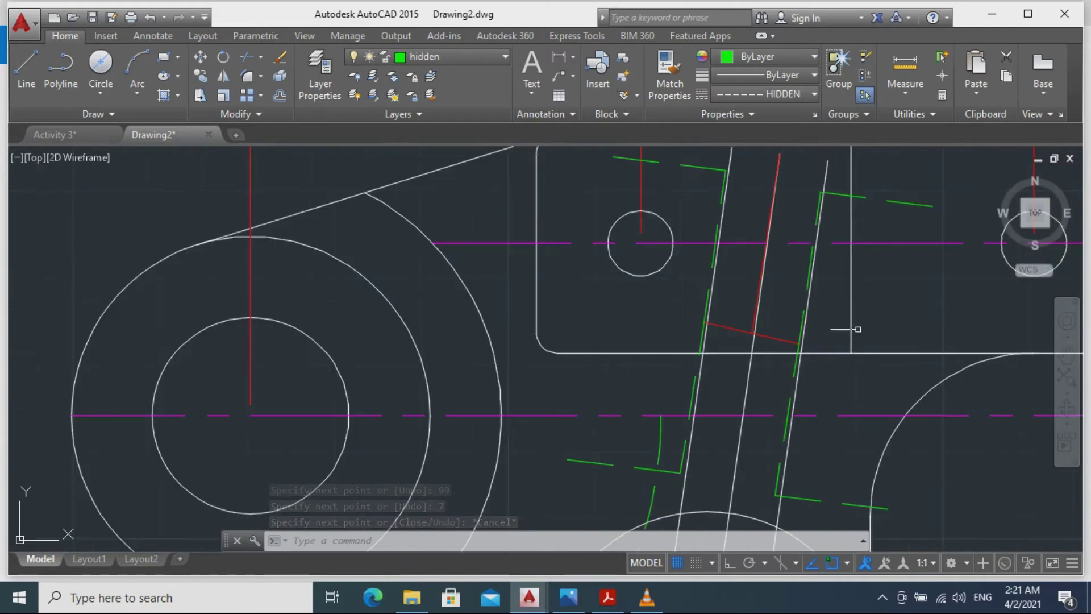
{"action": "scroll", "coordinate": [896, 307], "scroll_direction": "down", "scroll_amount": 2}
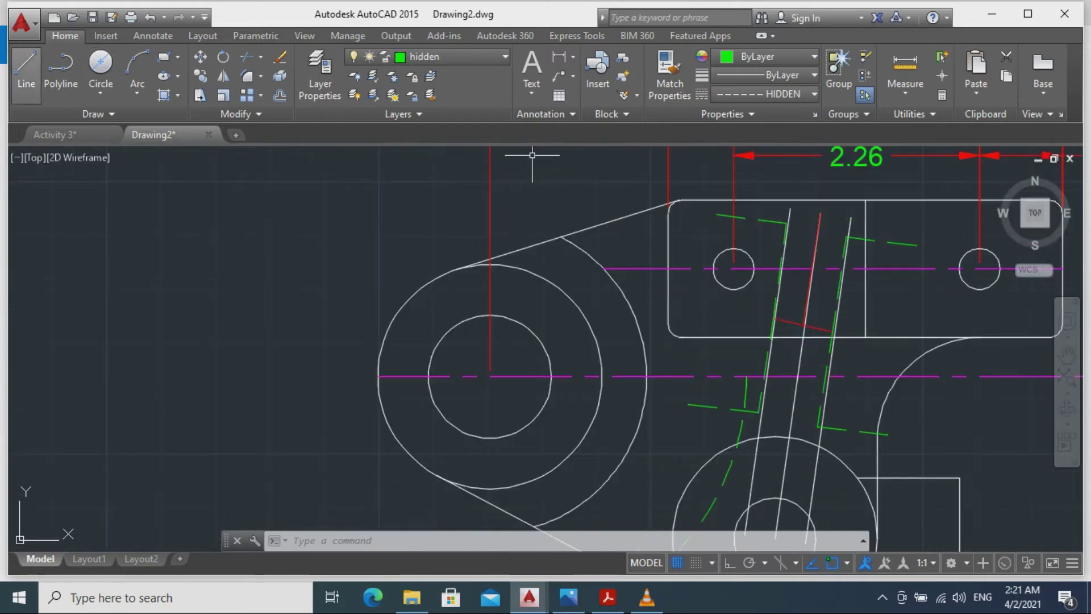
{"action": "left_click", "coordinate": [26, 68]}
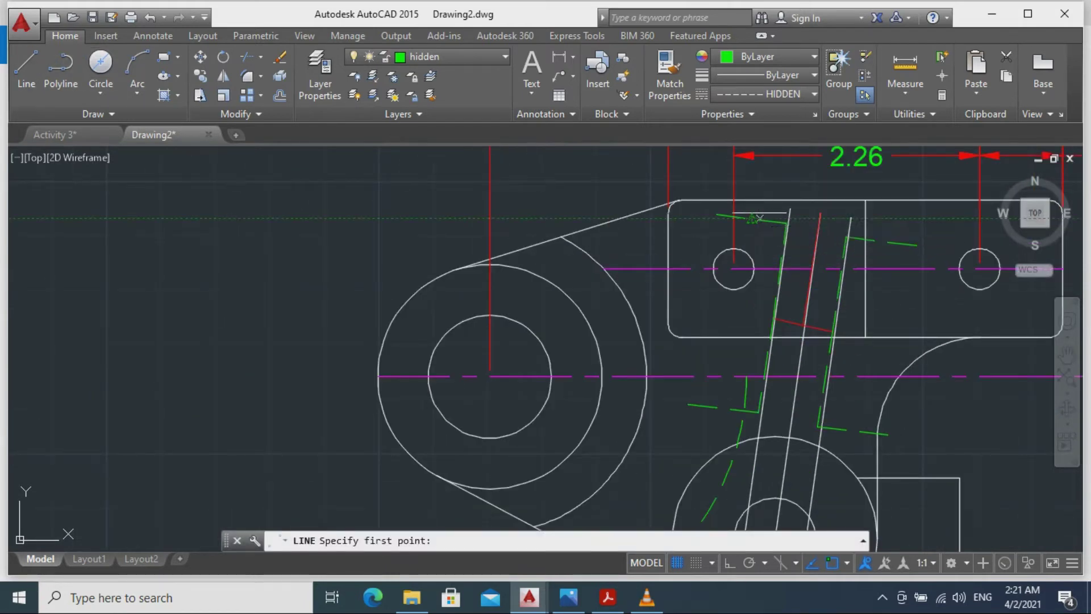
{"action": "scroll", "coordinate": [755, 213], "scroll_direction": "up", "scroll_amount": 3}
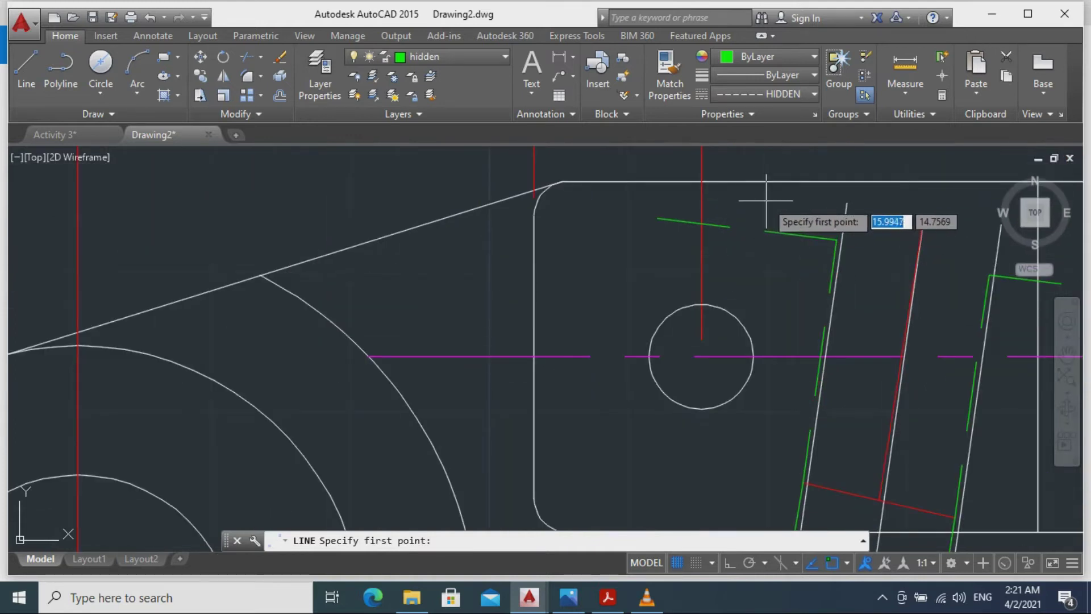
{"action": "left_click", "coordinate": [768, 231]}
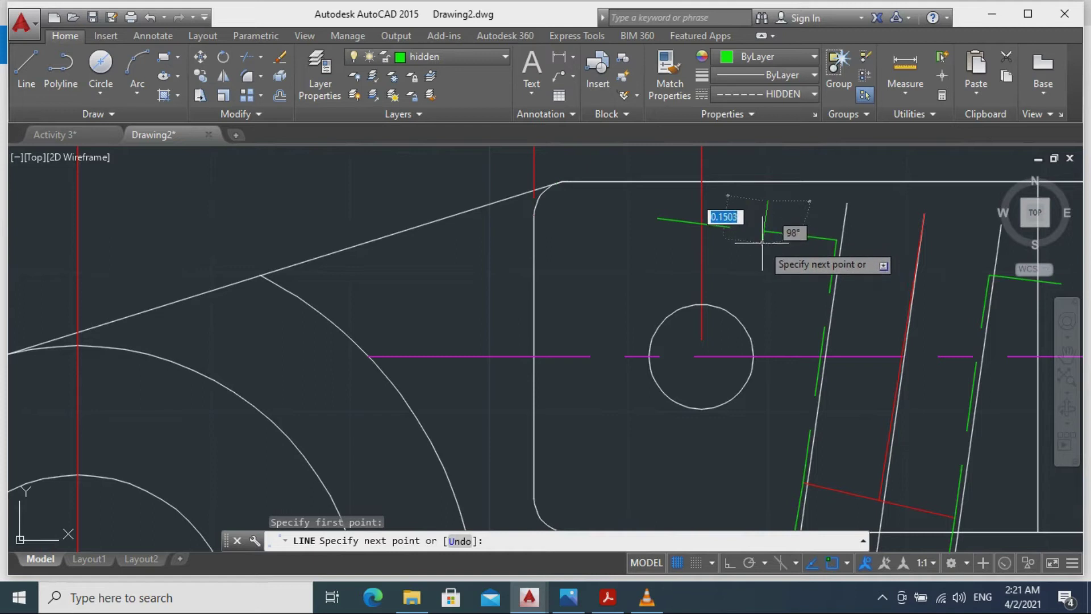
{"action": "left_click", "coordinate": [761, 244]}
{"action": "key", "text": "Escape"}
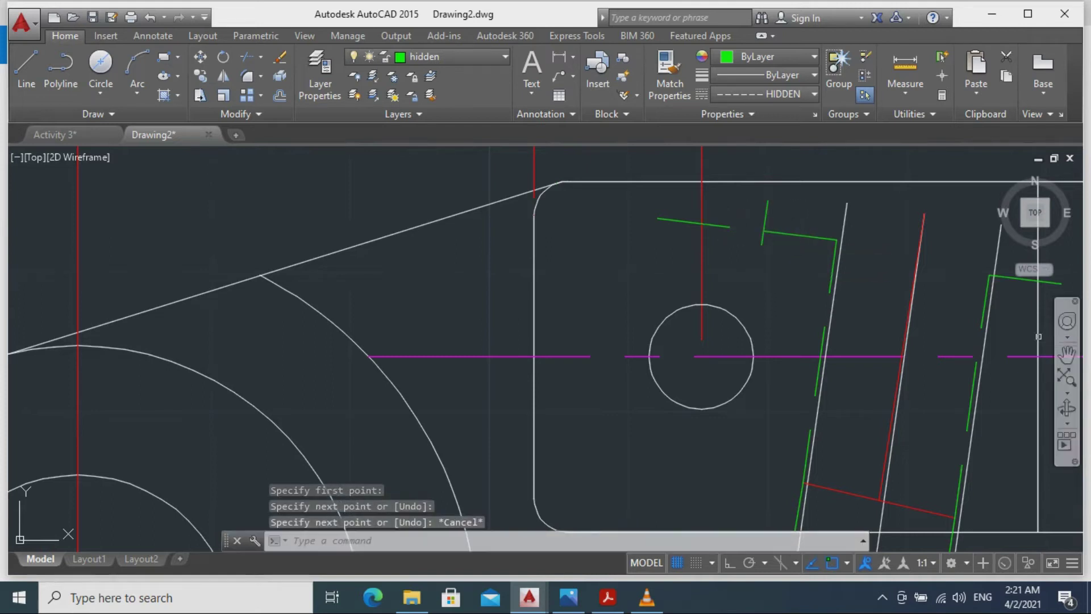
Draw a short hidden-layer line about 0.19 long at 105° across the upper right hidden segment, at the inner end of its gap.
{"action": "middle_click_drag", "start_coordinate": [969, 313], "coordinate": [701, 316]}
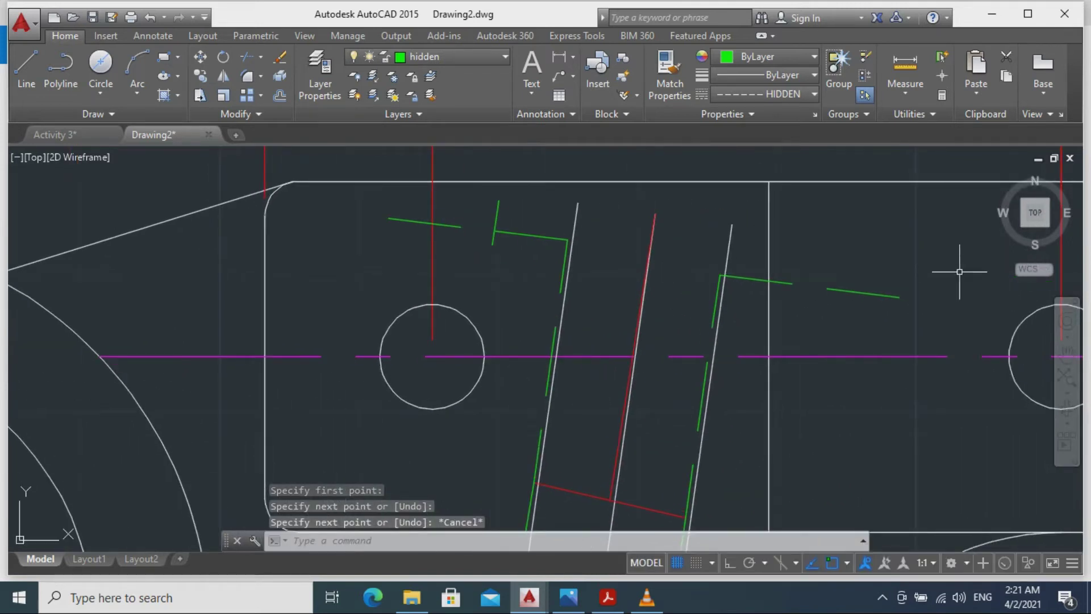
{"action": "left_click", "coordinate": [27, 67]}
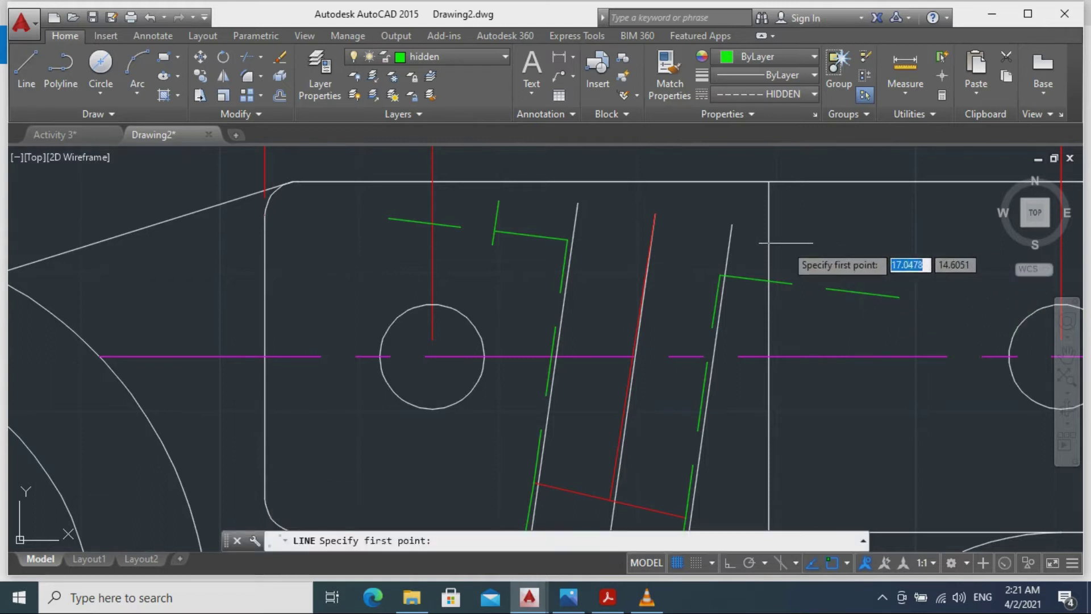
{"action": "left_click", "coordinate": [800, 248]}
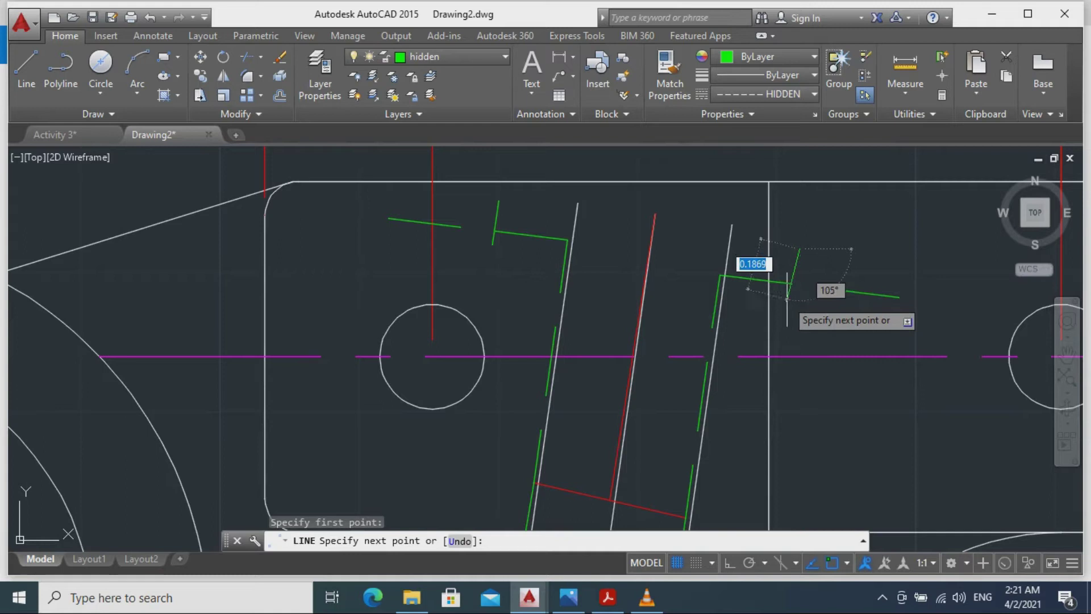
{"action": "left_click", "coordinate": [788, 299]}
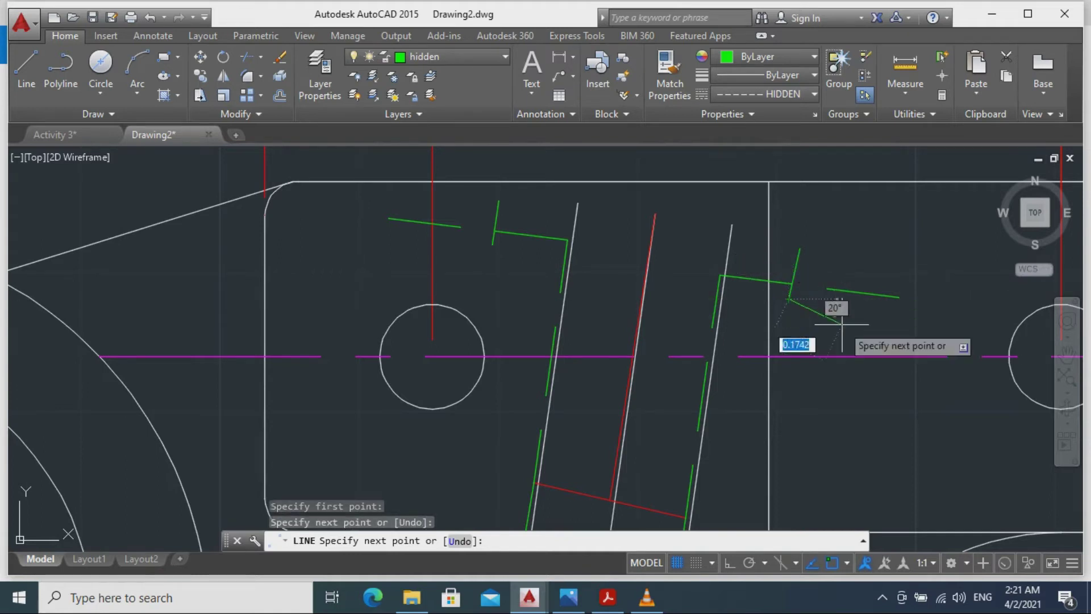
{"action": "key", "text": "Escape"}
Draw a short hidden-layer line about 0.22 long at 88° across the lower left hidden segment, at the inner end of its gap.
{"action": "scroll", "coordinate": [857, 389], "scroll_direction": "down", "scroll_amount": 4}
{"action": "mouse_move", "coordinate": [870, 387]}
{"action": "middle_mouse_down"}
{"action": "mouse_move", "coordinate": [909, 236]}
{"action": "mouse_move", "coordinate": [866, 213]}
{"action": "middle_mouse_up"}
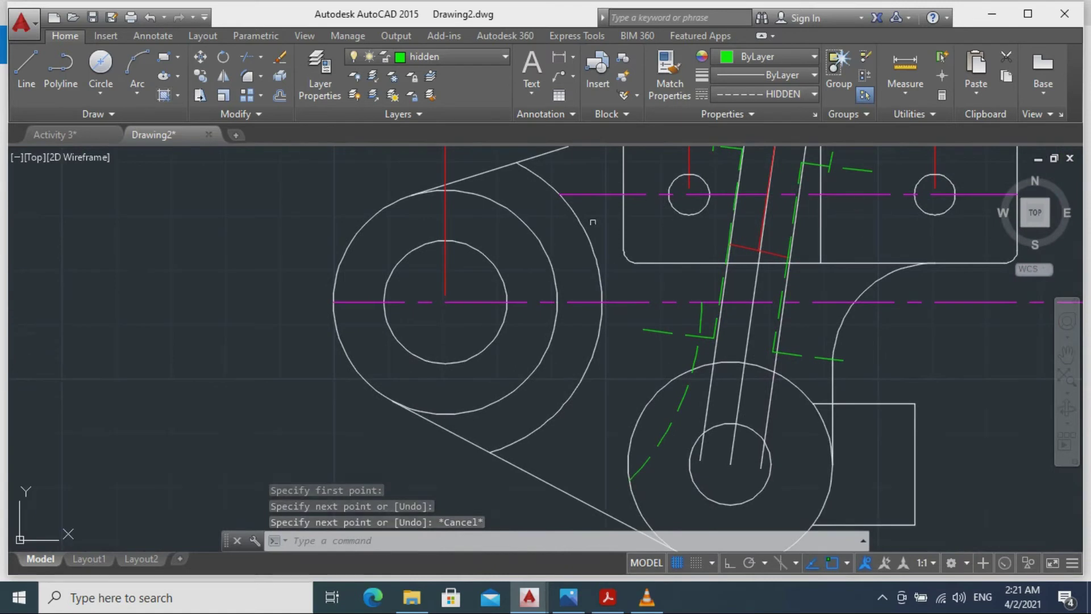
{"action": "scroll", "coordinate": [759, 328], "scroll_direction": "up", "scroll_amount": 4}
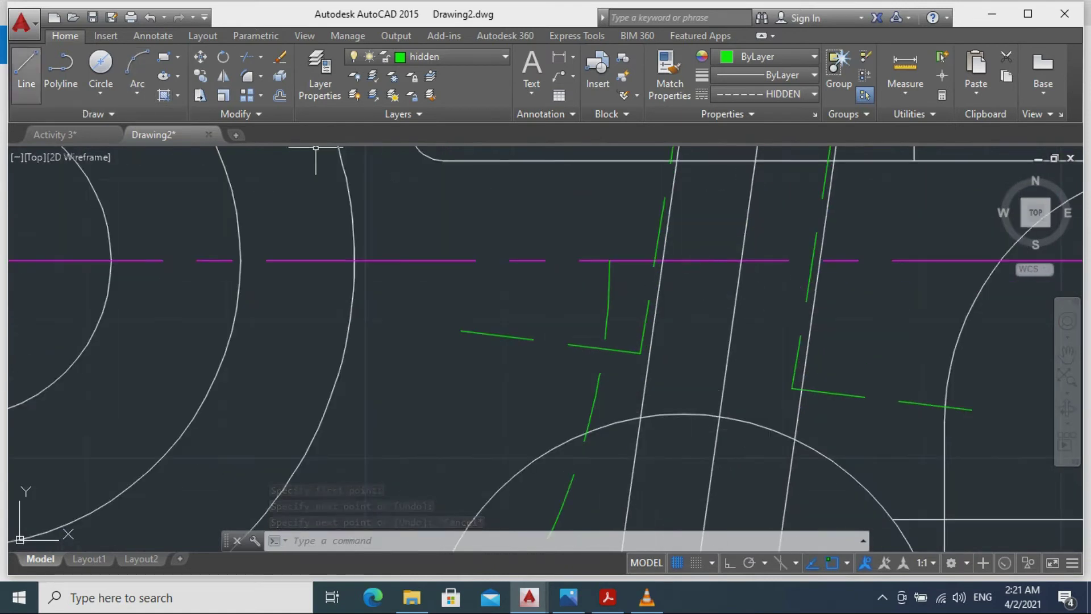
{"action": "left_click", "coordinate": [26, 66]}
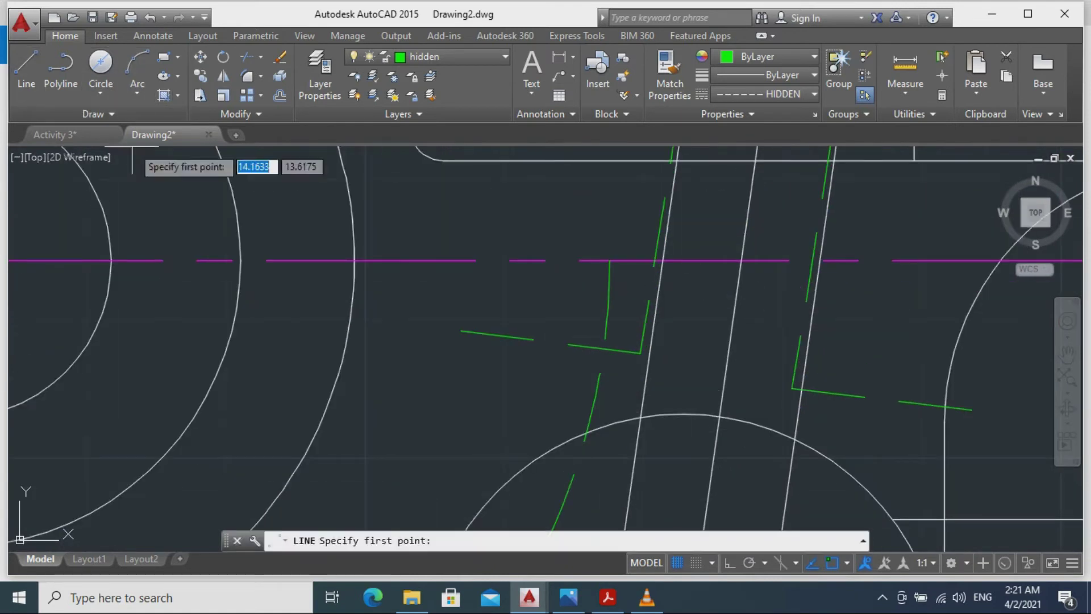
{"action": "left_click", "coordinate": [567, 310]}
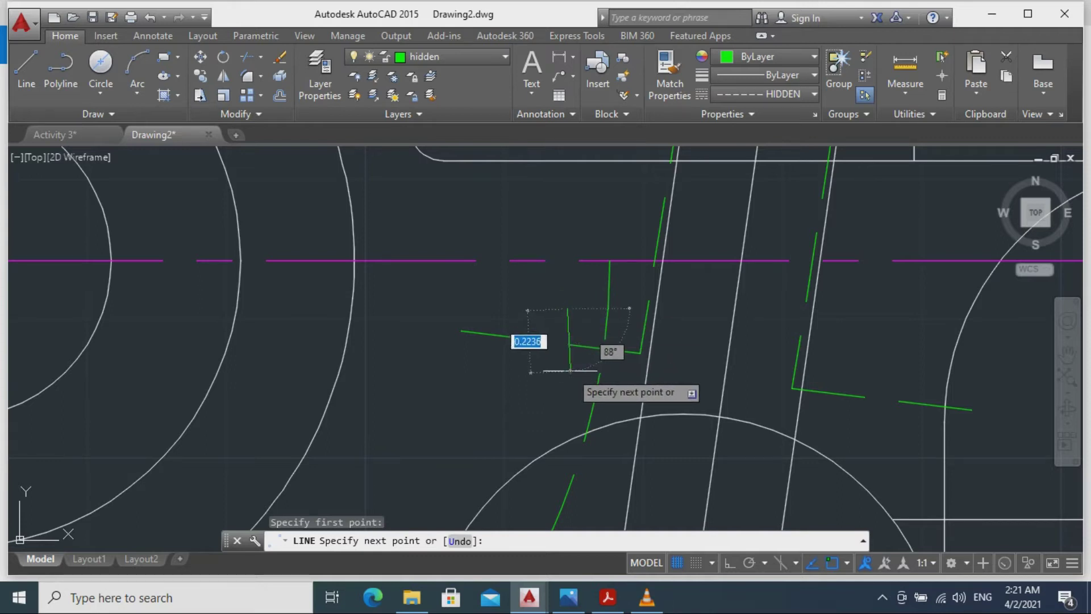
{"action": "left_click", "coordinate": [568, 372]}
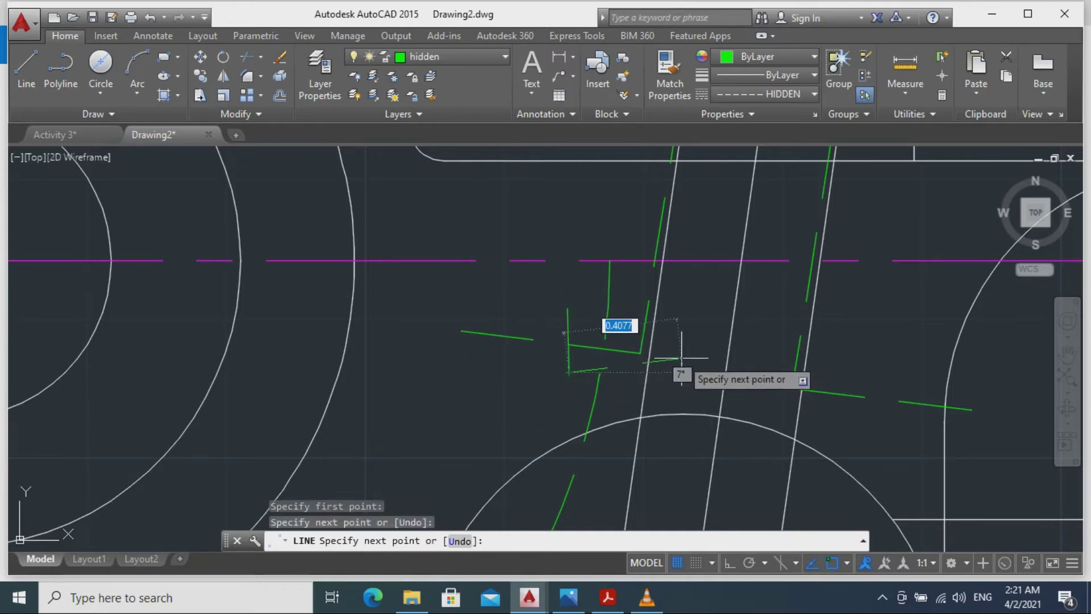
{"action": "key", "text": "Escape"}
Draw a short slanted hidden-layer line across the lower right hidden segment, at the inner end of its gap.
{"action": "left_click", "coordinate": [26, 69]}
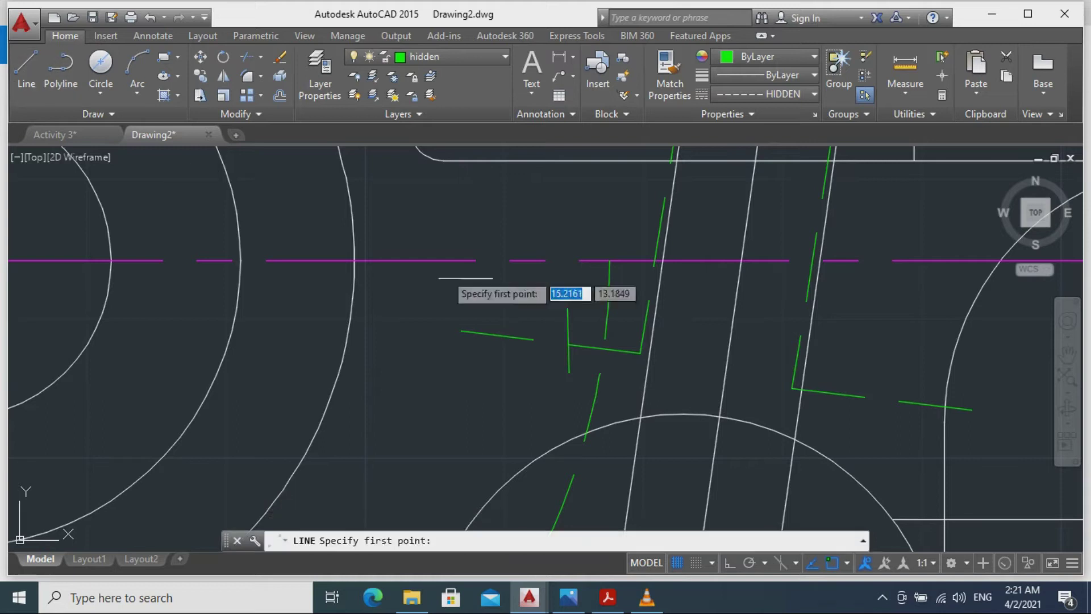
{"action": "left_click", "coordinate": [864, 396]}
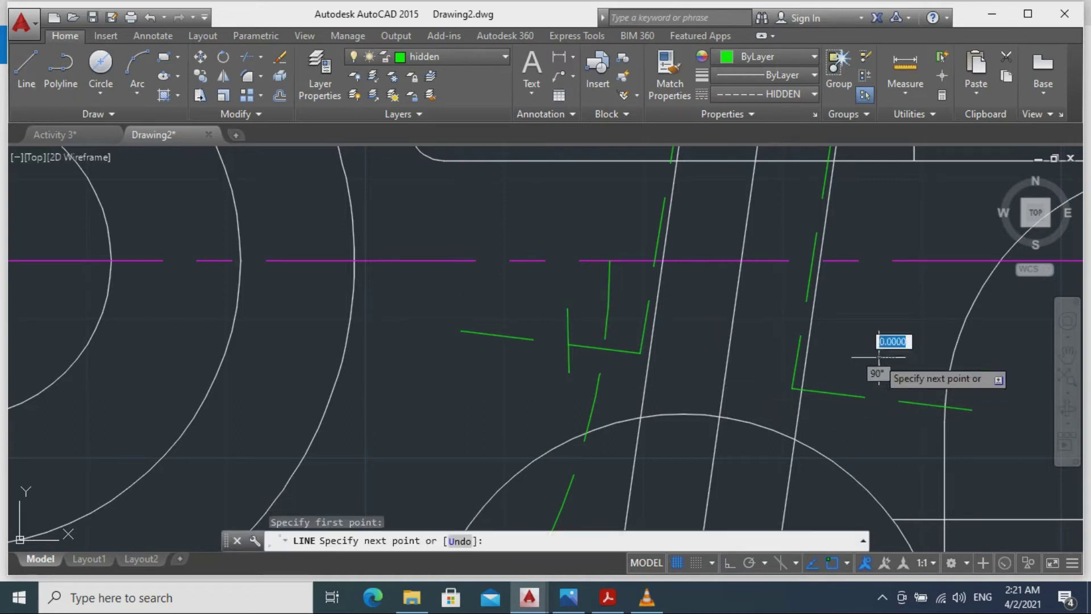
{"action": "left_click", "coordinate": [860, 397]}
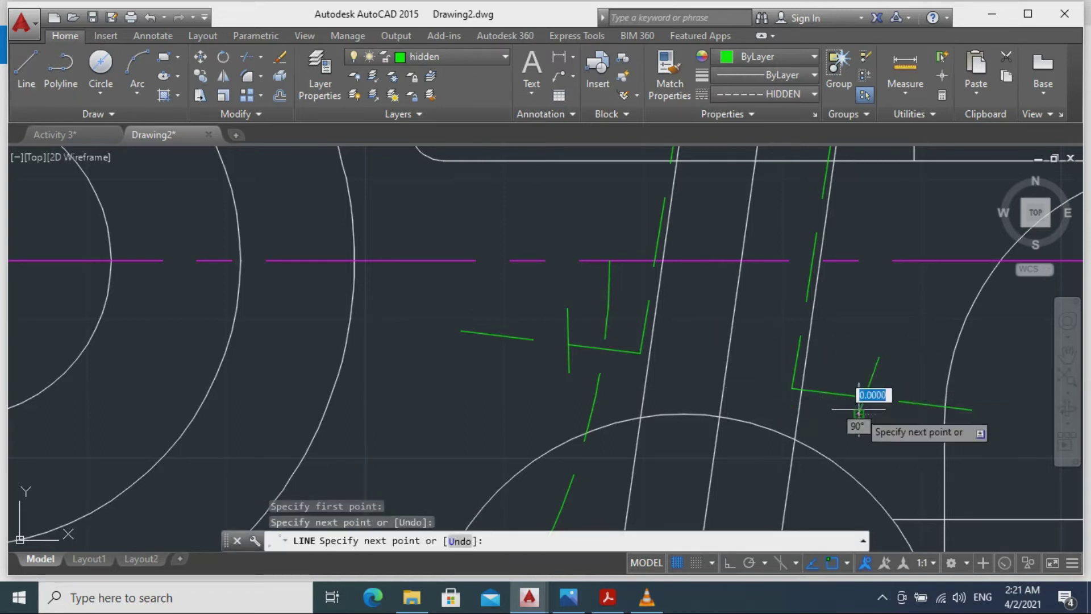
{"action": "key", "text": "Escape"}
Trim the outer dashes of both upper hidden segments and the upper halves of the short lines crossing them.
{"action": "scroll", "coordinate": [863, 361], "scroll_direction": "down", "scroll_amount": 4}
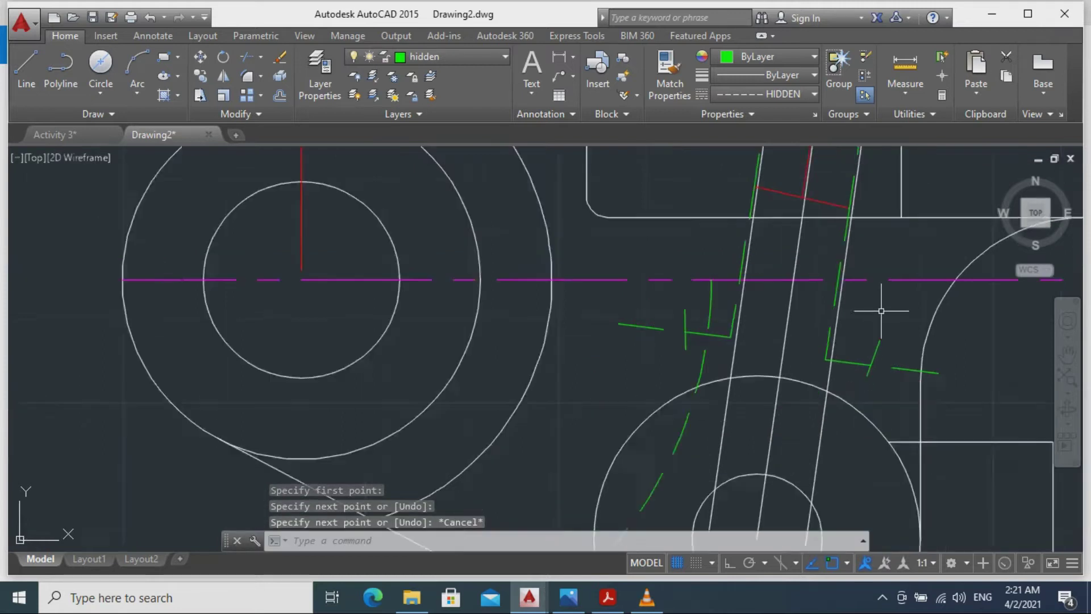
{"action": "mouse_move", "coordinate": [909, 312]}
{"action": "middle_mouse_down"}
{"action": "mouse_move", "coordinate": [699, 378]}
{"action": "mouse_move", "coordinate": [702, 446]}
{"action": "middle_mouse_up"}
{"action": "scroll", "coordinate": [669, 292], "scroll_direction": "up", "scroll_amount": 4}
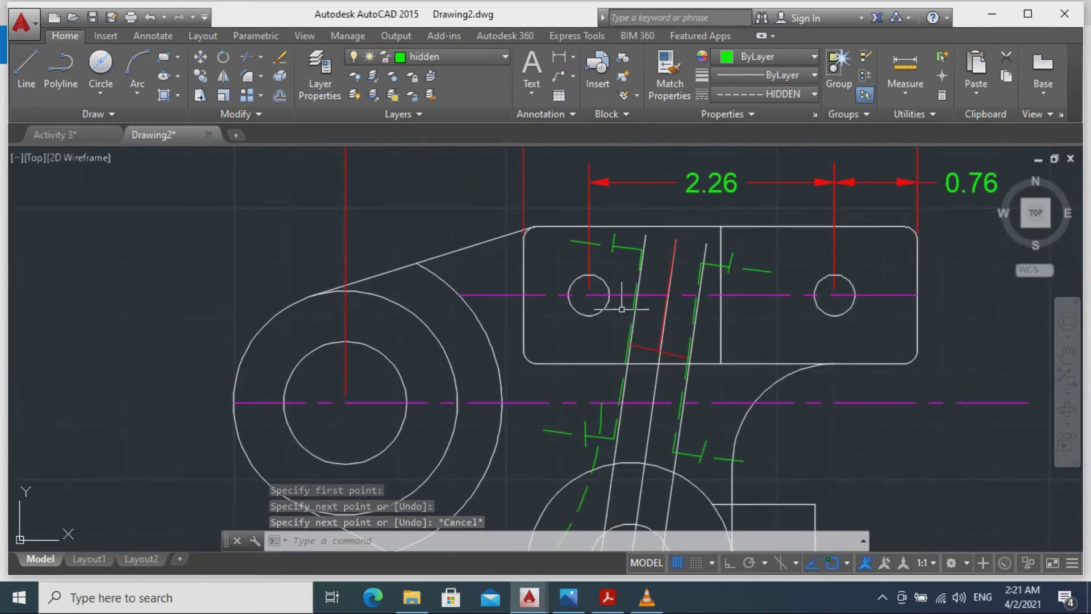
{"action": "middle_click_drag", "start_coordinate": [586, 260], "coordinate": [638, 325]}
{"action": "key", "text": "Return"}
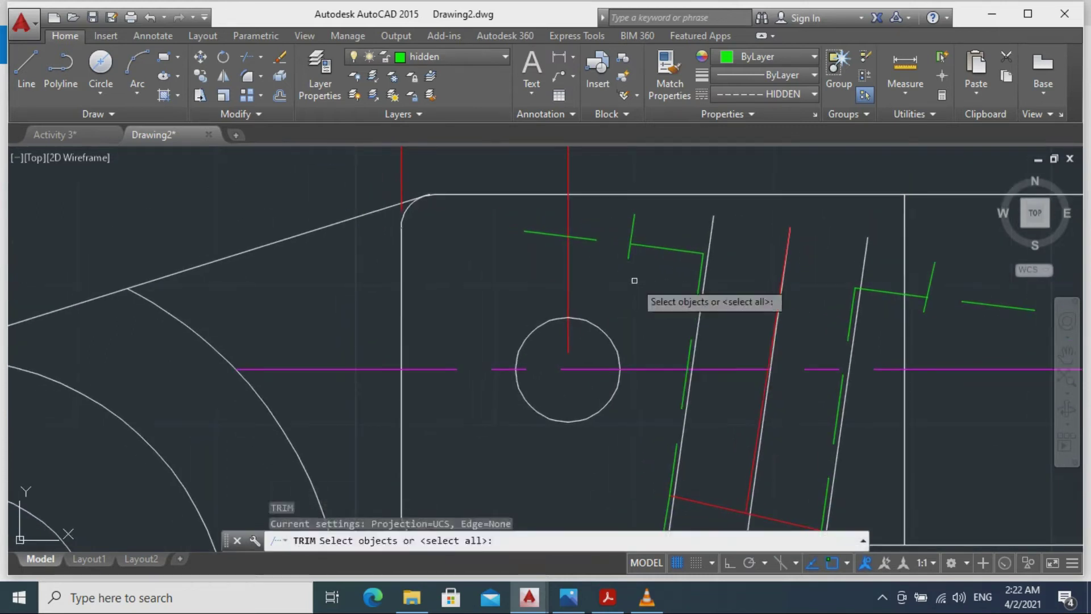
{"action": "key", "text": "Return"}
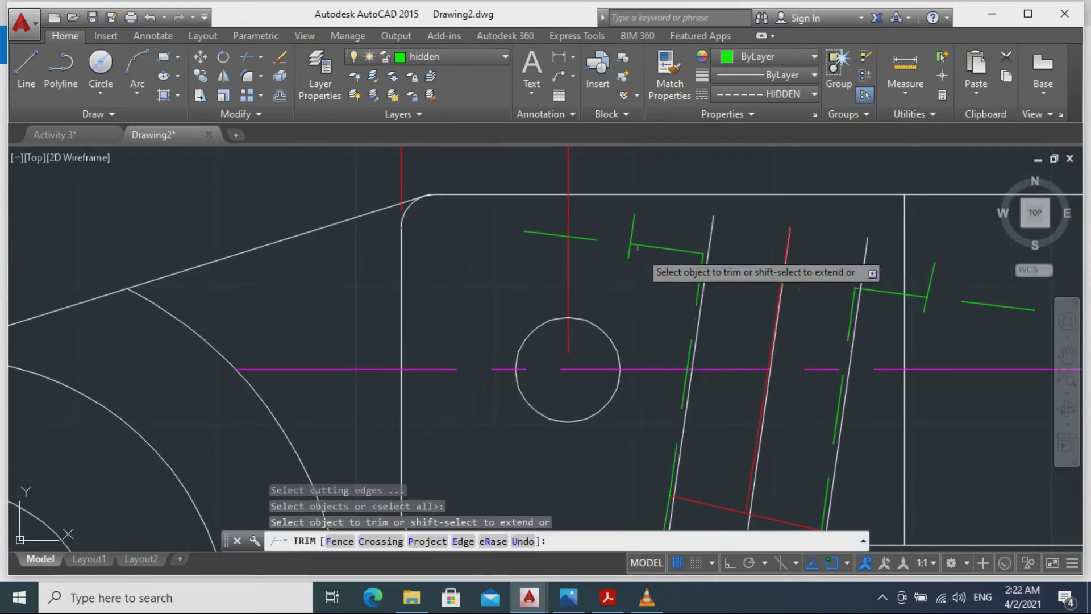
{"action": "left_click", "coordinate": [578, 237]}
{"action": "left_click", "coordinate": [632, 226]}
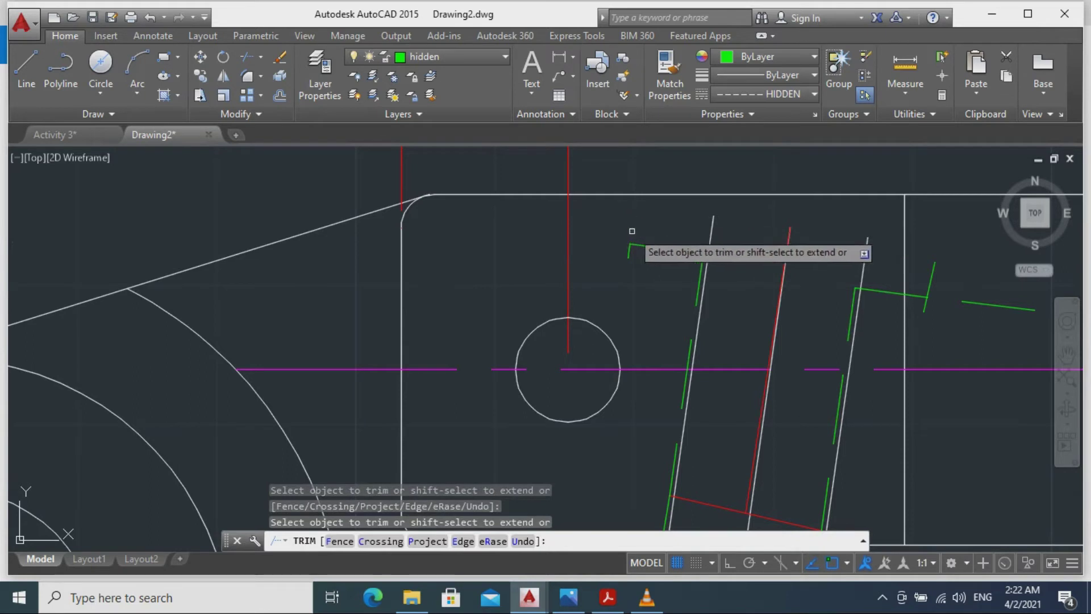
{"action": "left_click", "coordinate": [1006, 307]}
{"action": "left_click", "coordinate": [932, 277]}
Trim the outer dashes of both lower hidden segments and the upper halves of the short lines crossing them.
{"action": "mouse_move", "coordinate": [926, 384]}
{"action": "middle_mouse_down"}
{"action": "mouse_move", "coordinate": [905, 319]}
{"action": "mouse_move", "coordinate": [901, 93]}
{"action": "mouse_move", "coordinate": [913, 41]}
{"action": "middle_mouse_up"}
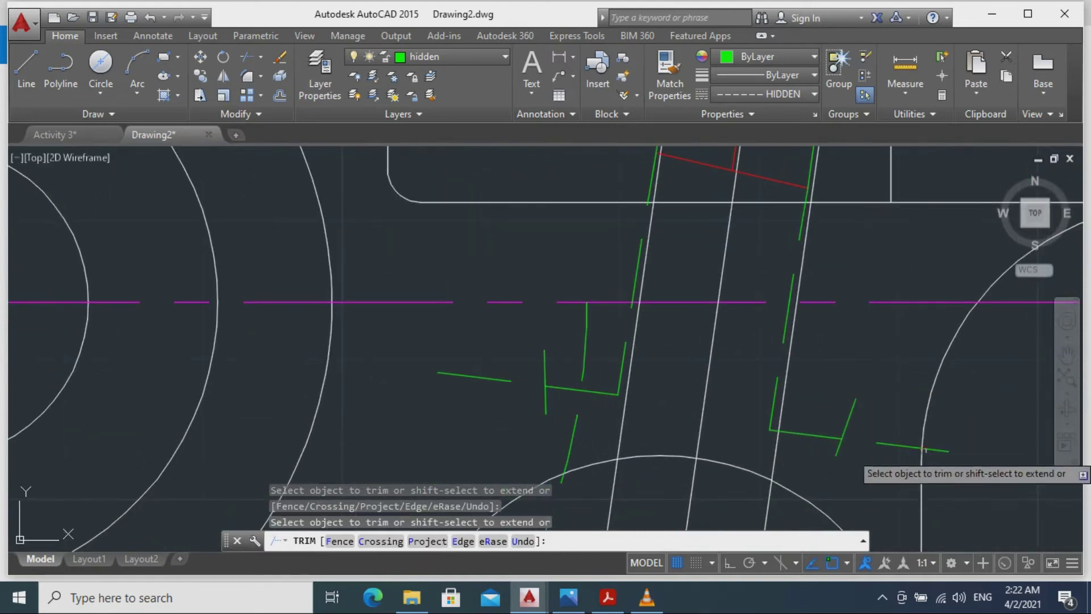
{"action": "left_click", "coordinate": [895, 445]}
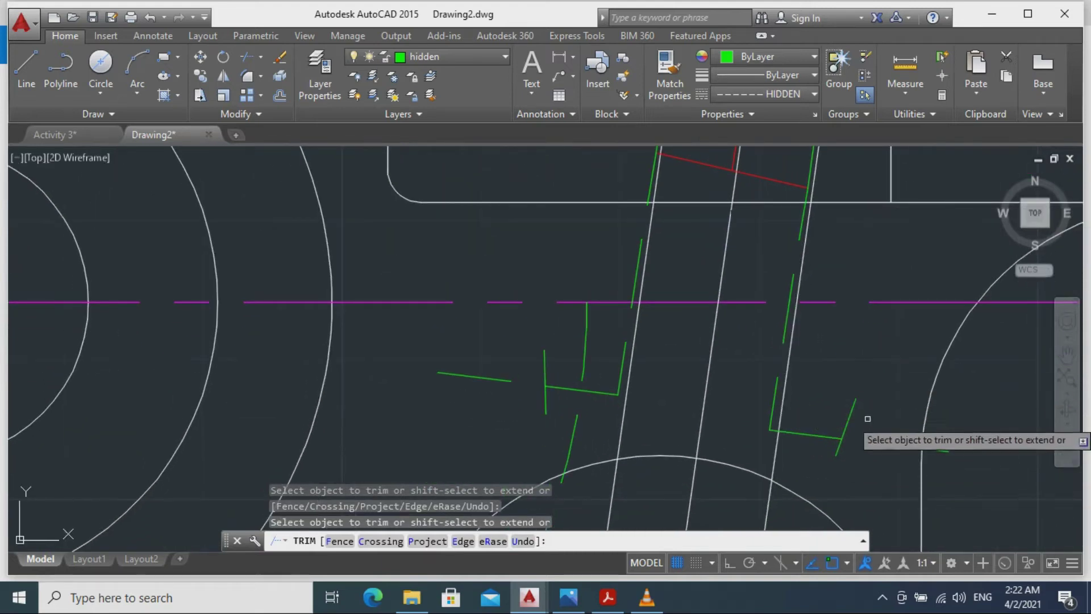
{"action": "left_click", "coordinate": [847, 415]}
{"action": "left_click", "coordinate": [493, 378]}
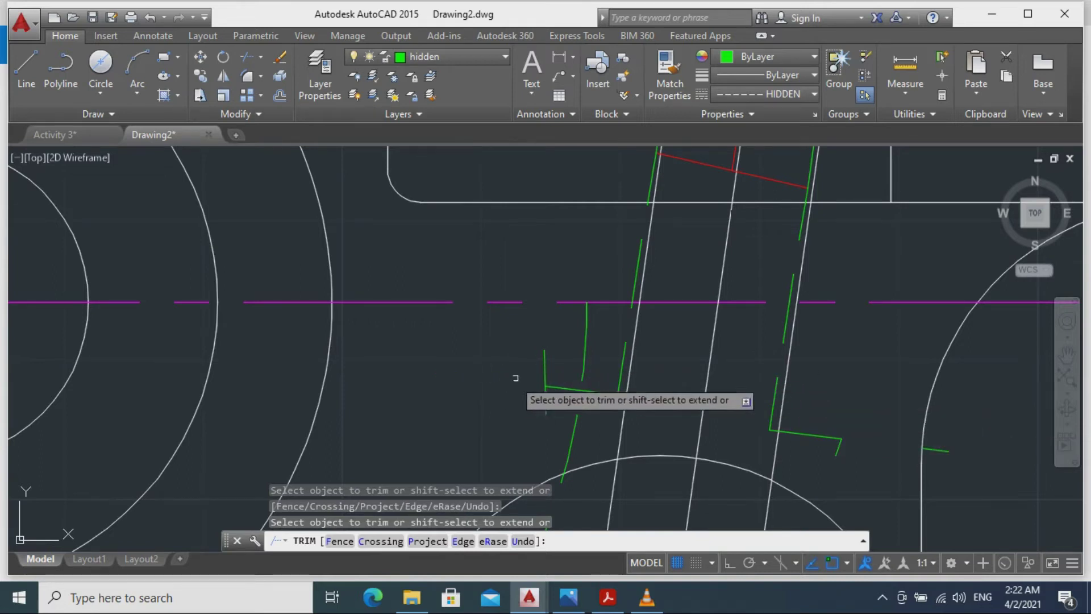
{"action": "left_click", "coordinate": [544, 363]}
{"action": "scroll", "coordinate": [851, 349], "scroll_direction": "down", "scroll_amount": 1}
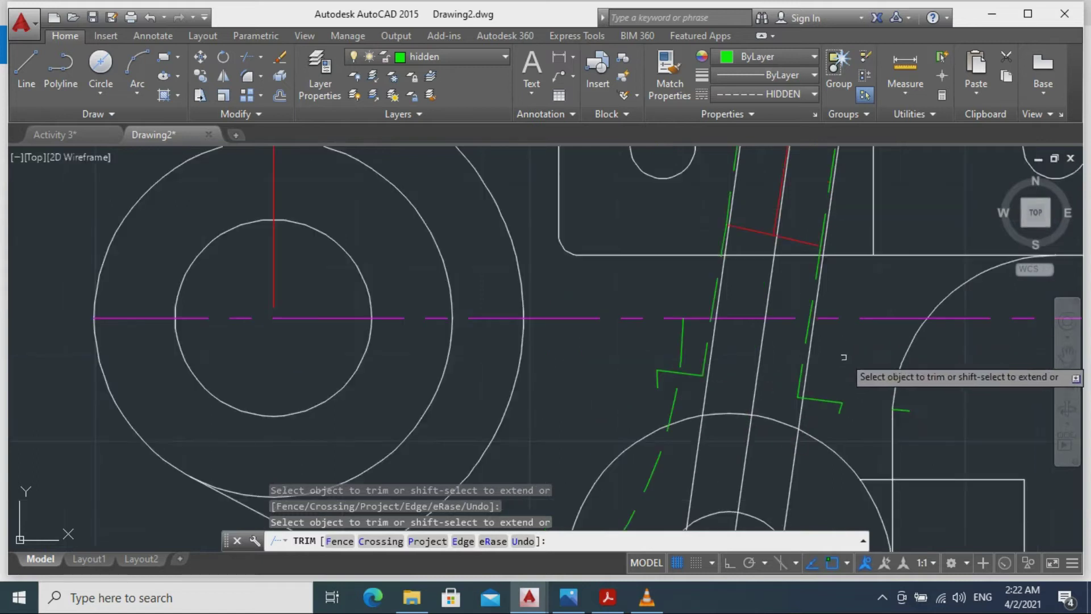
{"action": "scroll", "coordinate": [851, 358], "scroll_direction": "down", "scroll_amount": 1}
{"action": "scroll", "coordinate": [875, 357], "scroll_direction": "up", "scroll_amount": 1}
{"action": "mouse_move", "coordinate": [877, 240]}
{"action": "middle_mouse_down"}
{"action": "mouse_move", "coordinate": [876, 229]}
{"action": "mouse_move", "coordinate": [853, 407]}
{"action": "mouse_move", "coordinate": [880, 361]}
{"action": "middle_mouse_up"}
{"action": "key", "text": "Escape"}
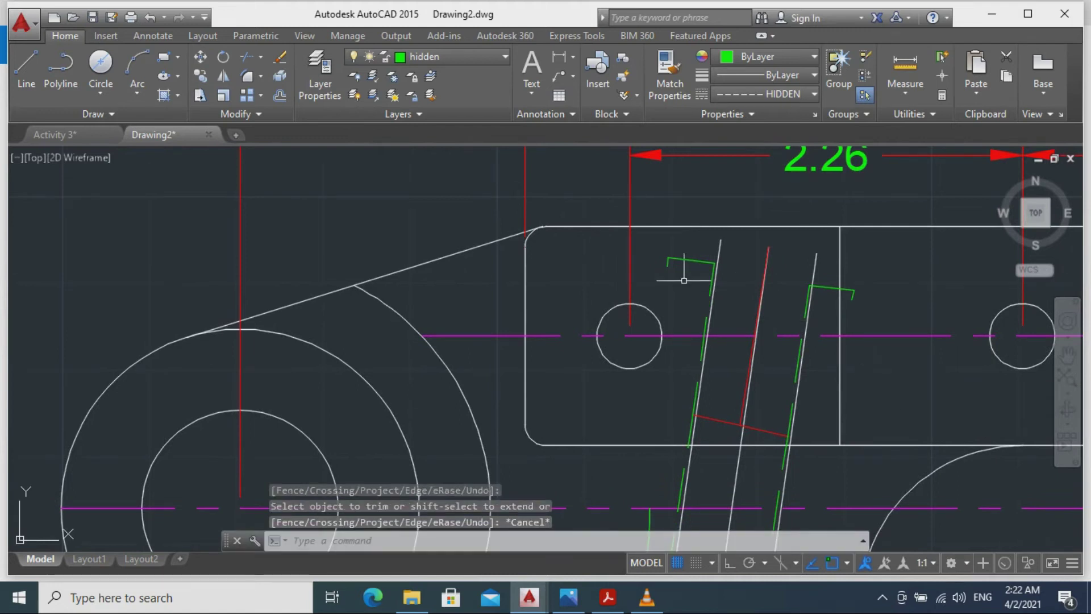
Erase the leftover stubs at the ends of the four hidden segments and the dash remnant beside the right-hand arc.
{"action": "scroll", "coordinate": [677, 278], "scroll_direction": "up", "scroll_amount": 1}
{"action": "left_click", "coordinate": [665, 259]}
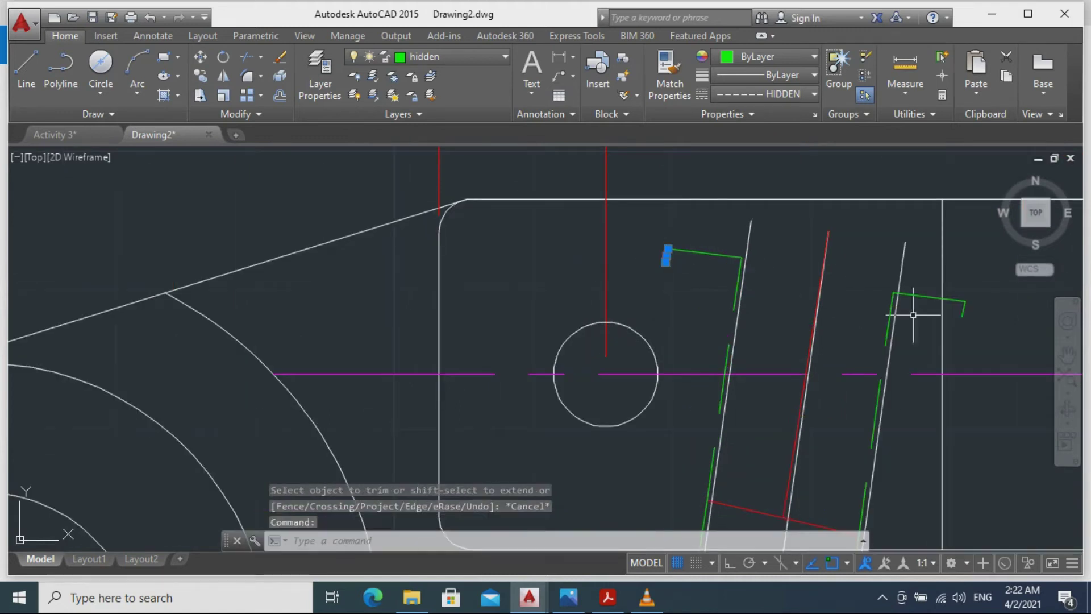
{"action": "left_click", "coordinate": [962, 308]}
{"action": "middle_click_drag", "start_coordinate": [982, 385], "coordinate": [923, 231]}
{"action": "middle_click_drag", "start_coordinate": [939, 416], "coordinate": [930, 224]}
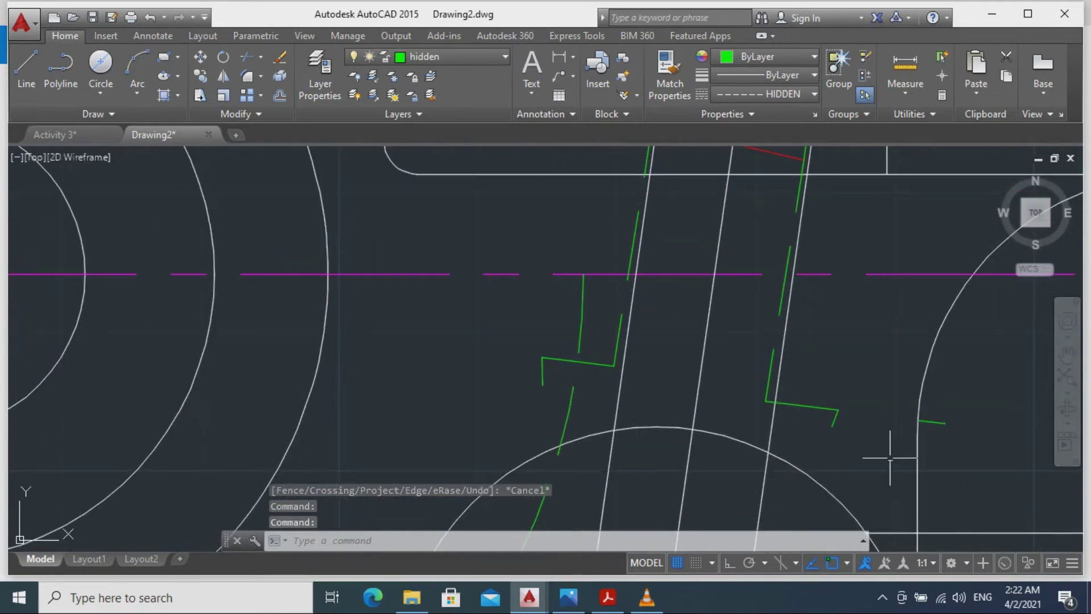
{"action": "left_click", "coordinate": [835, 418]}
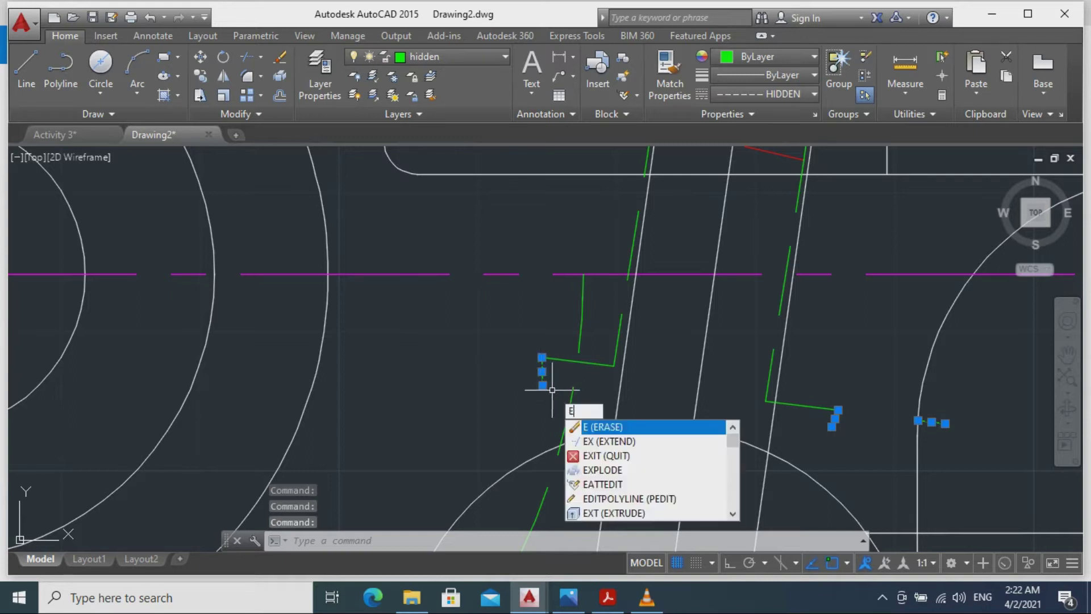
{"action": "key", "text": "Return"}
Fillet the corner between the right slanted hidden line and its lower segment with a radius of 0.12.
{"action": "scroll", "coordinate": [892, 358], "scroll_direction": "down", "scroll_amount": 3}
{"action": "scroll", "coordinate": [896, 360], "scroll_direction": "up", "scroll_amount": 5}
{"action": "scroll", "coordinate": [892, 355], "scroll_direction": "down", "scroll_amount": 2}
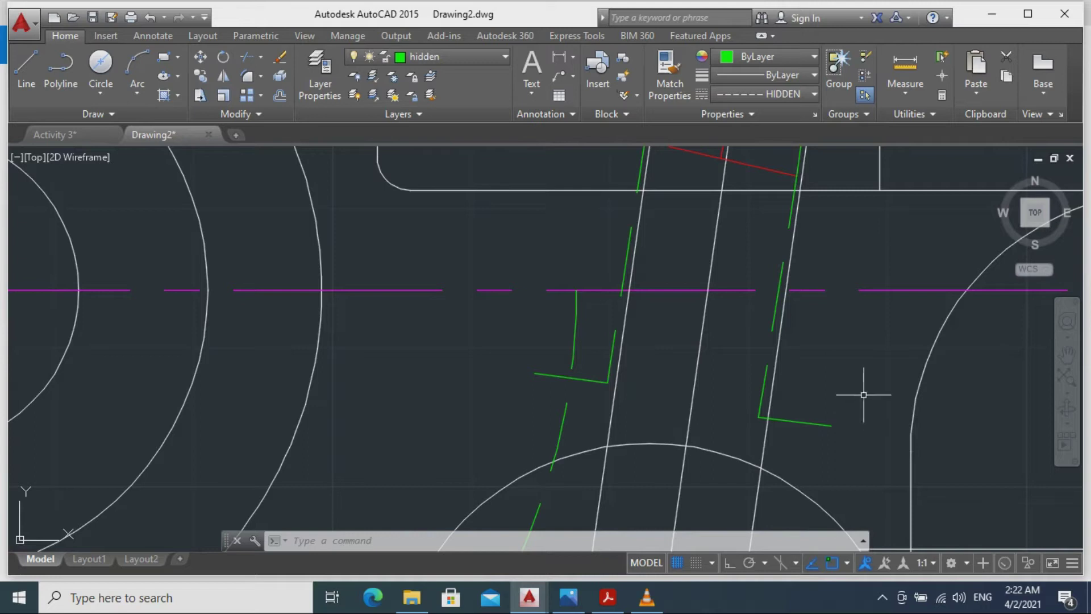
{"action": "key", "text": "Return"}
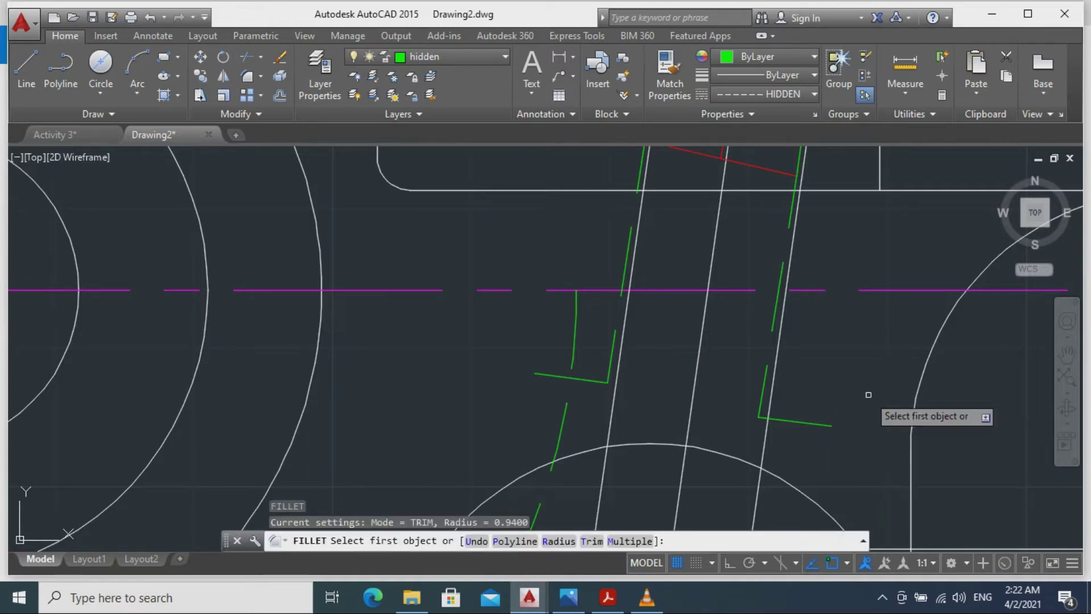
{"action": "type", "text": "r"}
{"action": "key", "text": "Return"}
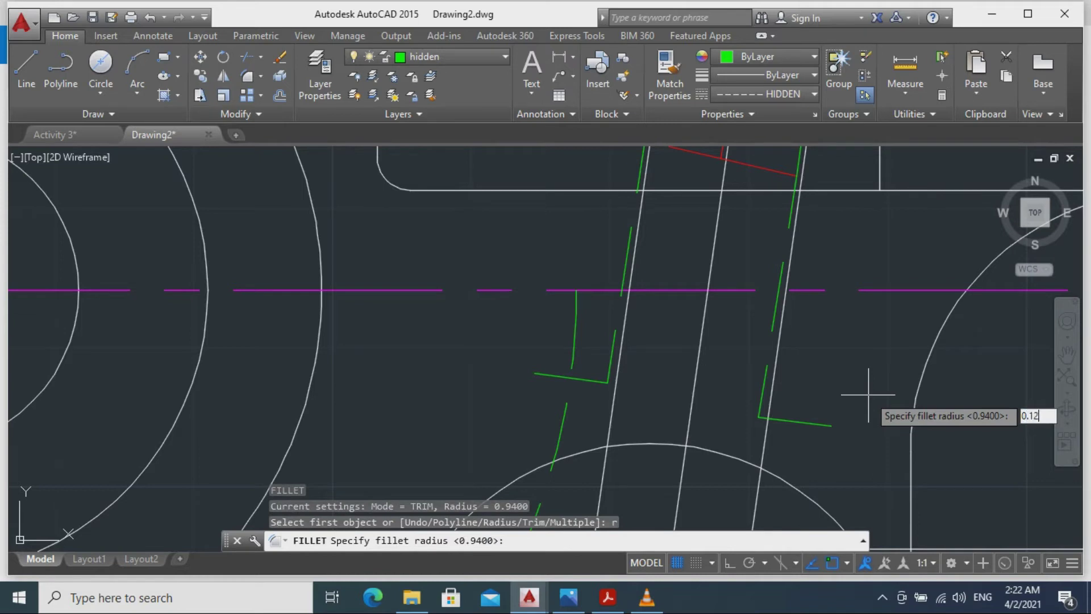
{"action": "key", "text": "Return"}
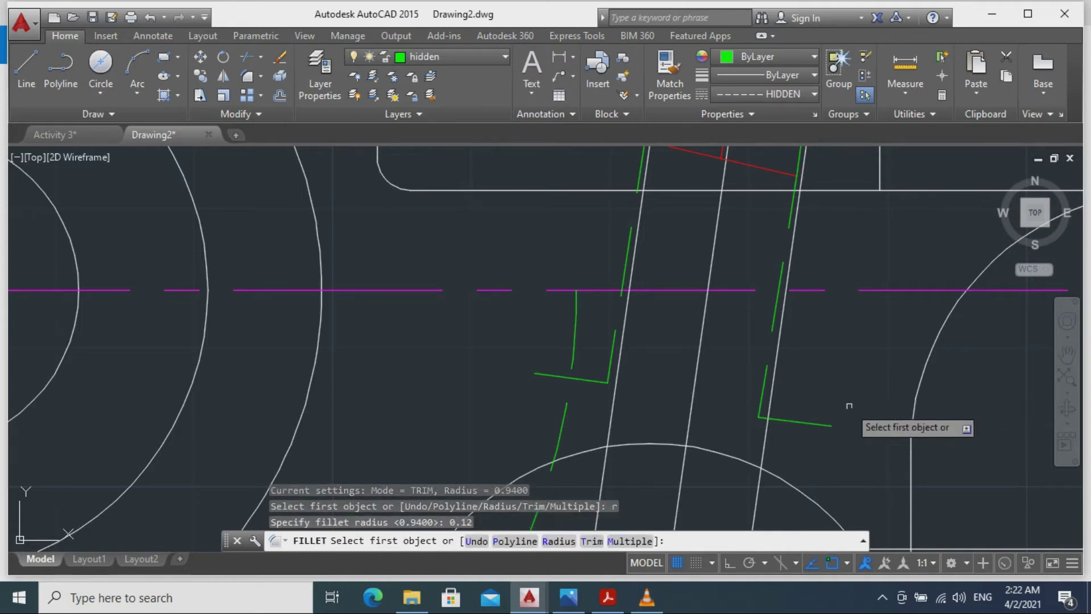
{"action": "left_click", "coordinate": [792, 419]}
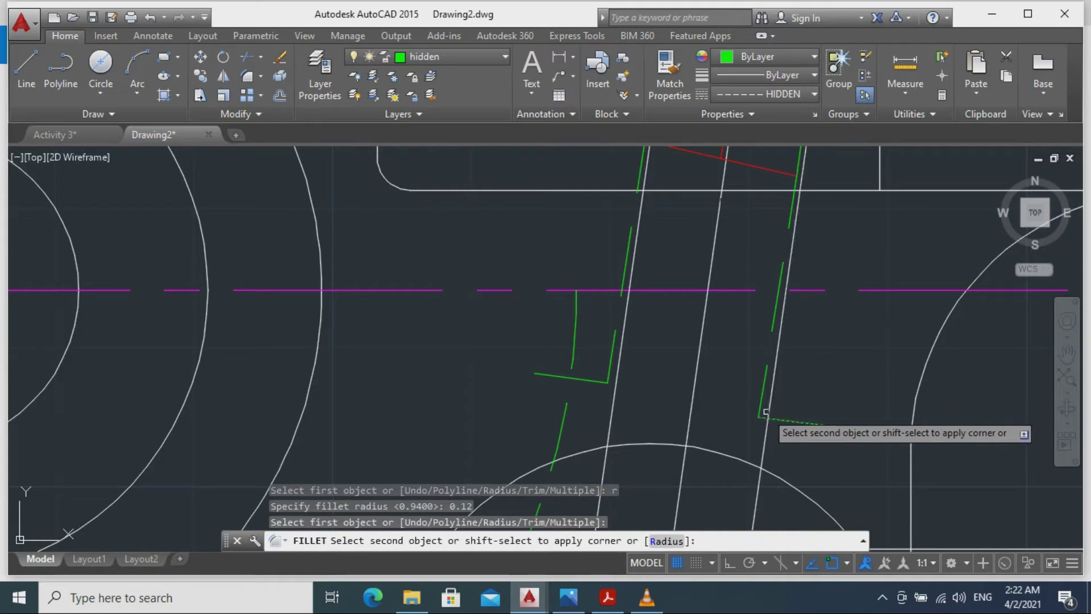
{"action": "left_click", "coordinate": [762, 410]}
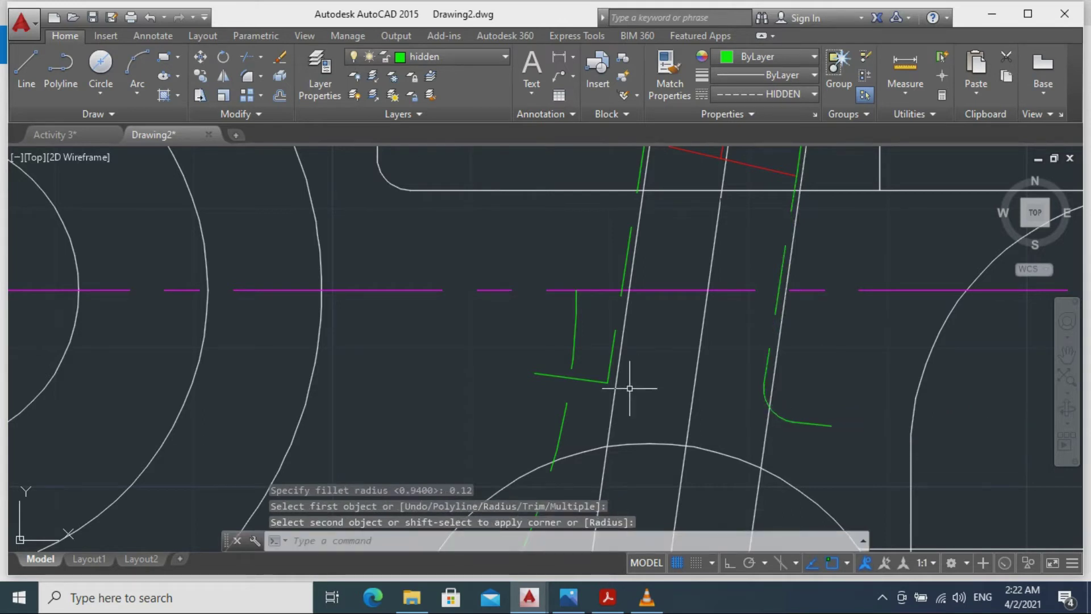
Fillet the corner between the left slanted hidden line and its lower segment with the same 0.12 radius.
{"action": "type", "text": "f"}
{"action": "key", "text": "Return"}
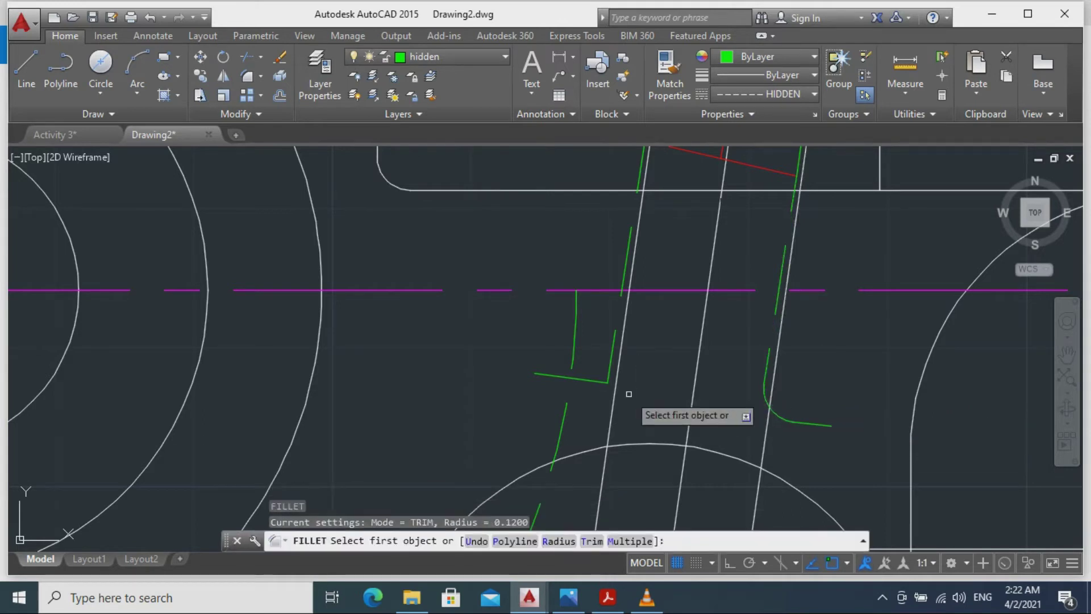
{"action": "left_click", "coordinate": [595, 383]}
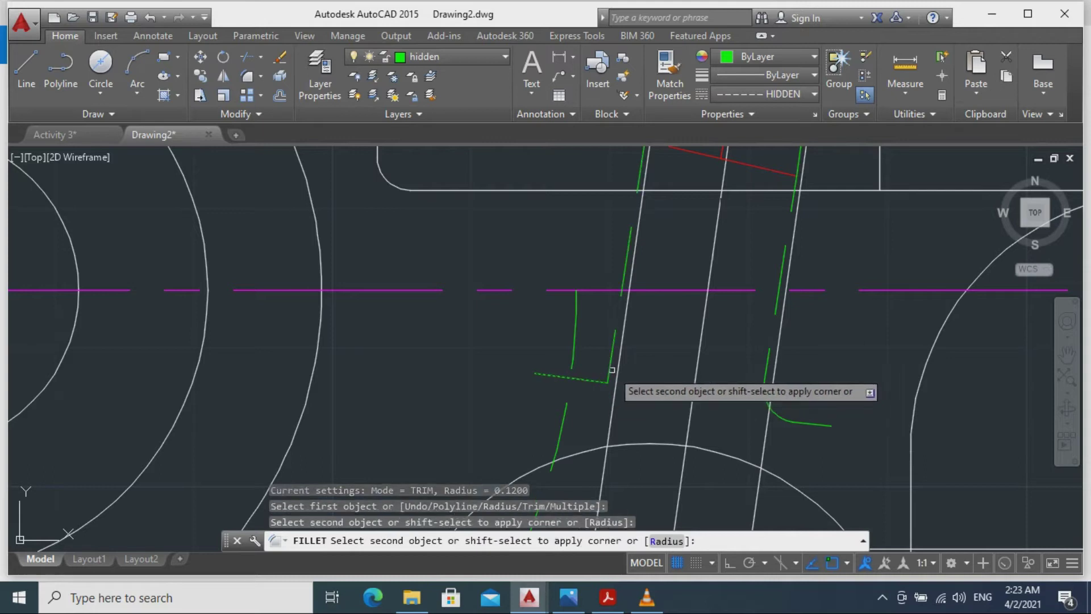
{"action": "left_click", "coordinate": [612, 370]}
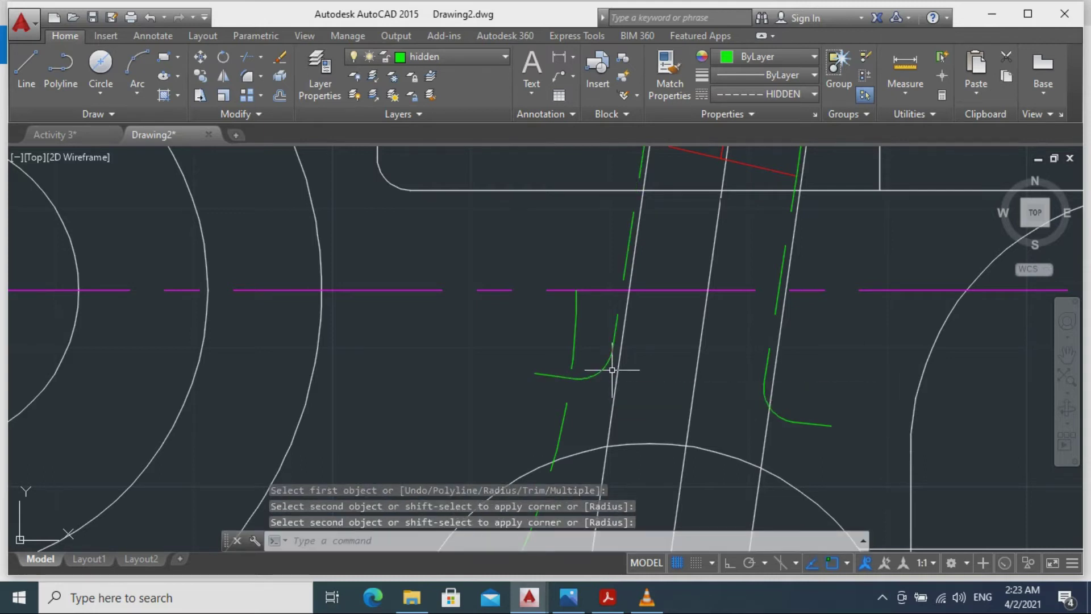
Fillet the upper corner of the left slanted hidden line with the 0.12 radius.
{"action": "mouse_move", "coordinate": [738, 339]}
{"action": "middle_mouse_down"}
{"action": "mouse_move", "coordinate": [714, 437]}
{"action": "mouse_move", "coordinate": [710, 552]}
{"action": "middle_mouse_up"}
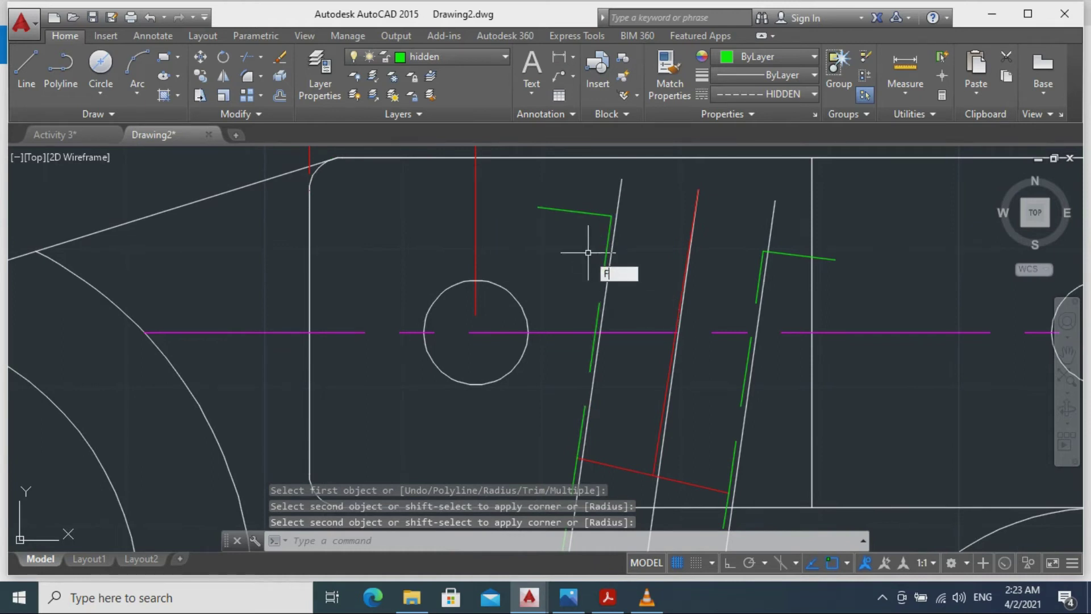
{"action": "key", "text": "Return"}
{"action": "left_click", "coordinate": [608, 228]}
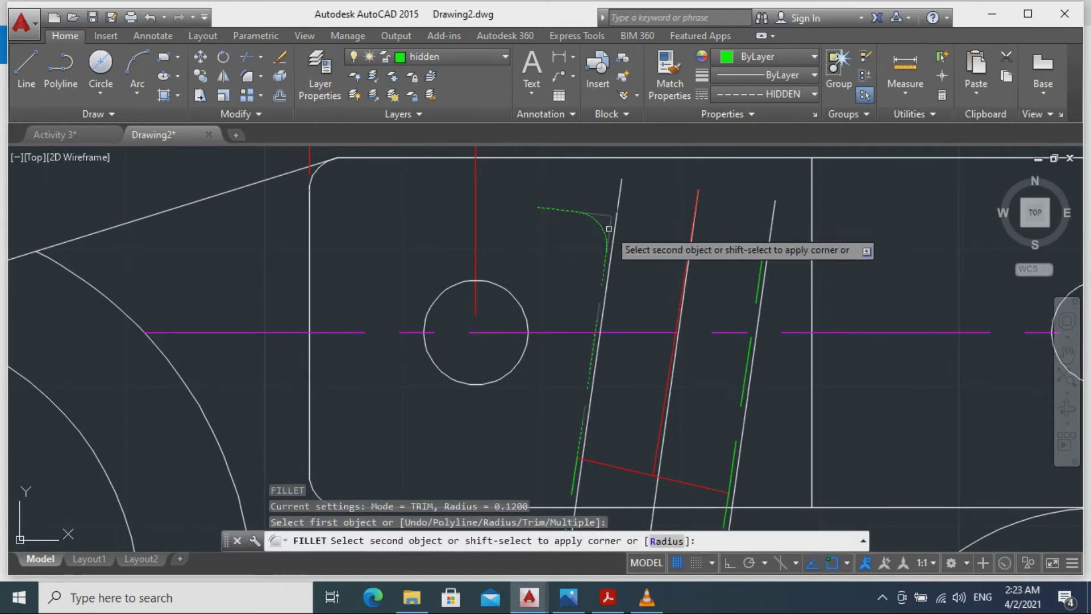
{"action": "left_click", "coordinate": [609, 229]}
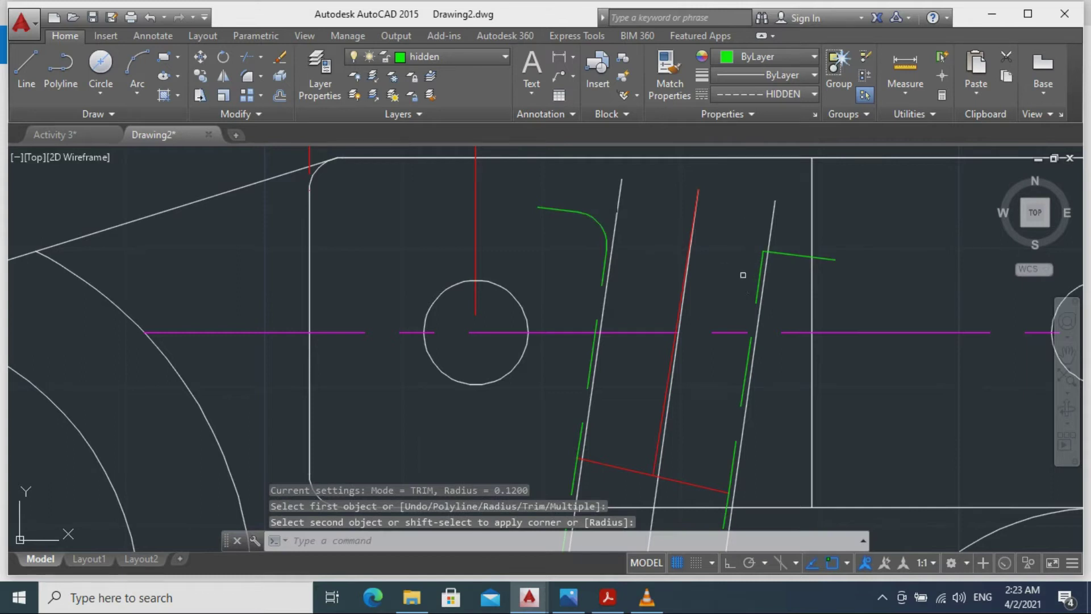
Fillet the corner between the right slanted hidden line and its upper segment with the 0.12 radius.
{"action": "key", "text": "Return"}
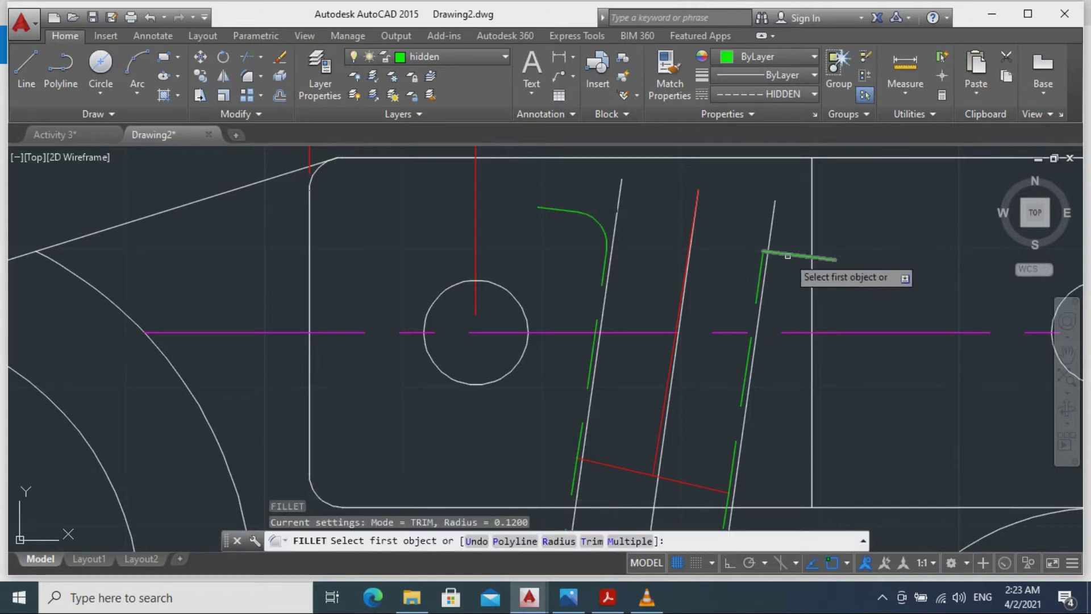
{"action": "left_click", "coordinate": [782, 254]}
{"action": "scroll", "coordinate": [781, 260], "scroll_direction": "up", "scroll_amount": 4}
{"action": "left_click", "coordinate": [728, 272]}
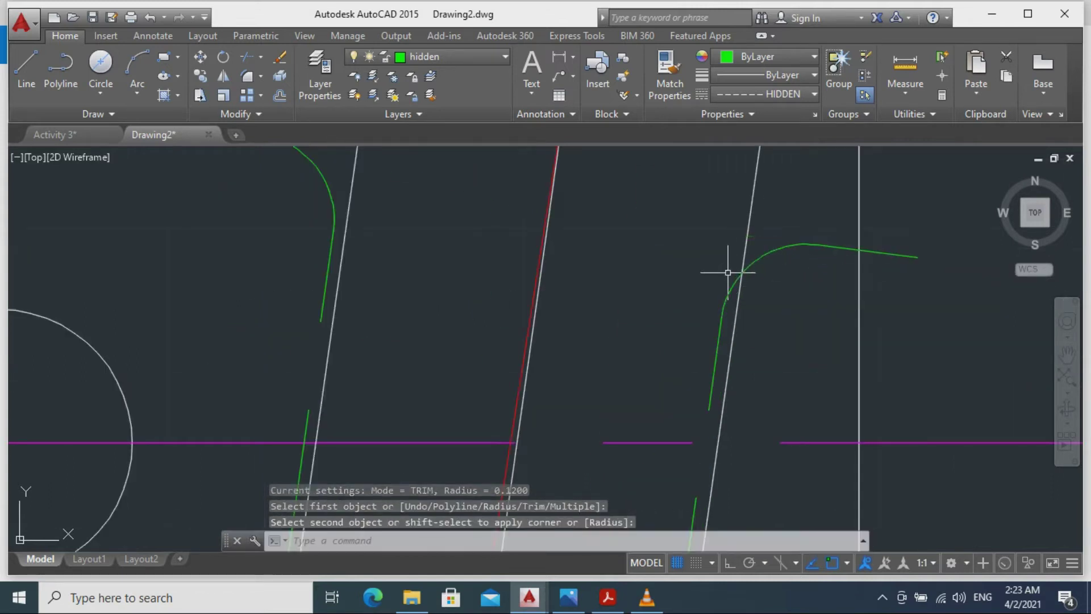
{"action": "key", "text": "Escape"}
Erase the three red construction lines inside the plate: the two short cross lines and the slanted one meeting them.
{"action": "scroll", "coordinate": [801, 298], "scroll_direction": "down", "scroll_amount": 5}
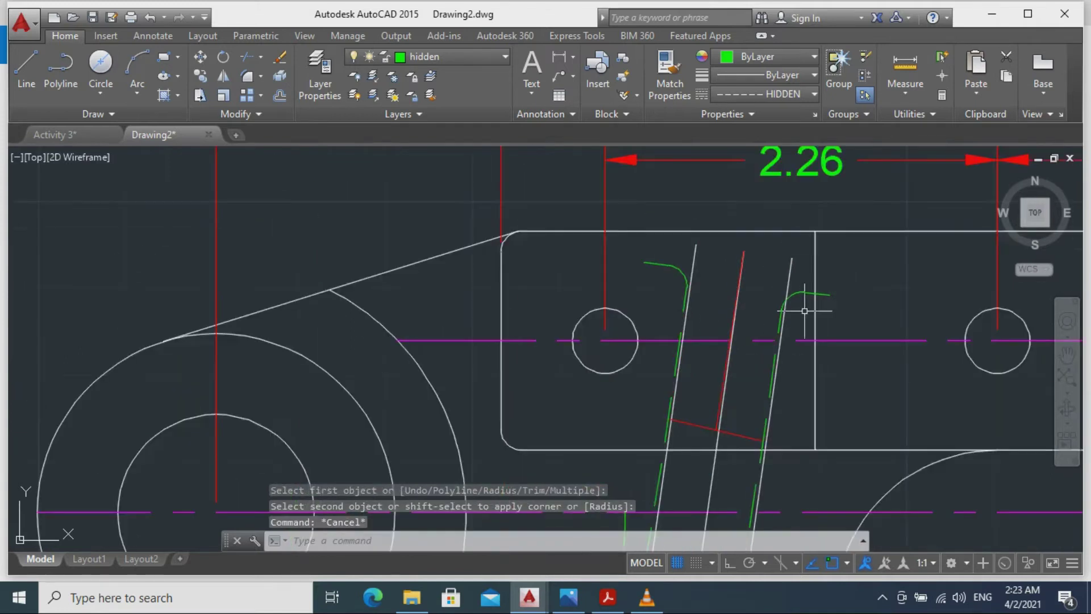
{"action": "mouse_move", "coordinate": [881, 370]}
{"action": "middle_mouse_down"}
{"action": "mouse_move", "coordinate": [874, 273]}
{"action": "mouse_move", "coordinate": [883, 243]}
{"action": "mouse_move", "coordinate": [896, 305]}
{"action": "mouse_move", "coordinate": [913, 297]}
{"action": "mouse_move", "coordinate": [924, 348]}
{"action": "mouse_move", "coordinate": [951, 347]}
{"action": "middle_mouse_up"}
{"action": "scroll", "coordinate": [913, 298], "scroll_direction": "up", "scroll_amount": 4}
{"action": "scroll", "coordinate": [912, 299], "scroll_direction": "down", "scroll_amount": 4}
{"action": "scroll", "coordinate": [906, 296], "scroll_direction": "up", "scroll_amount": 2}
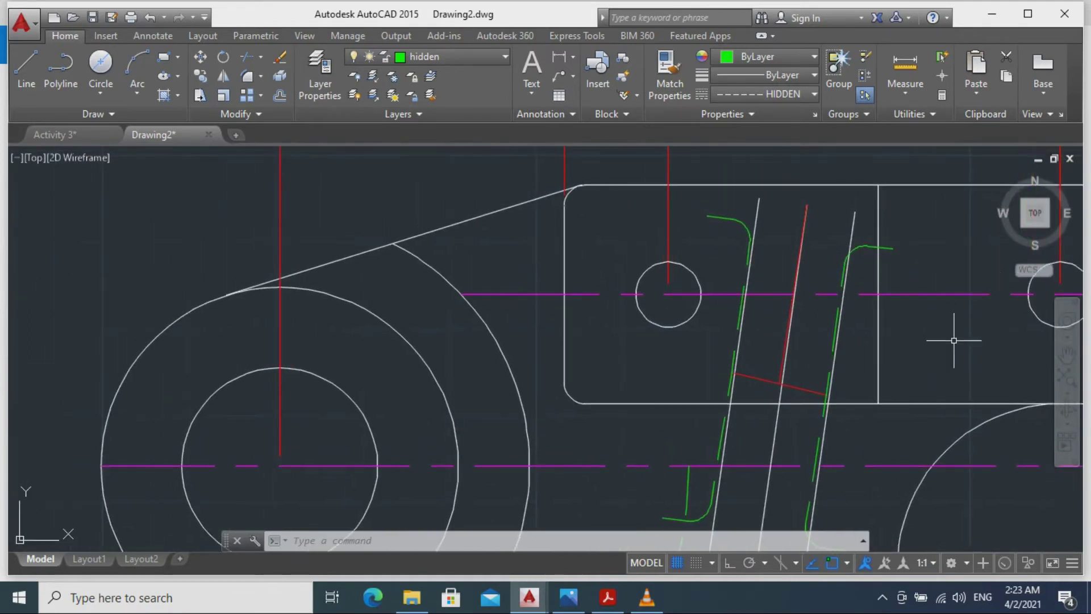
{"action": "left_click", "coordinate": [801, 391]}
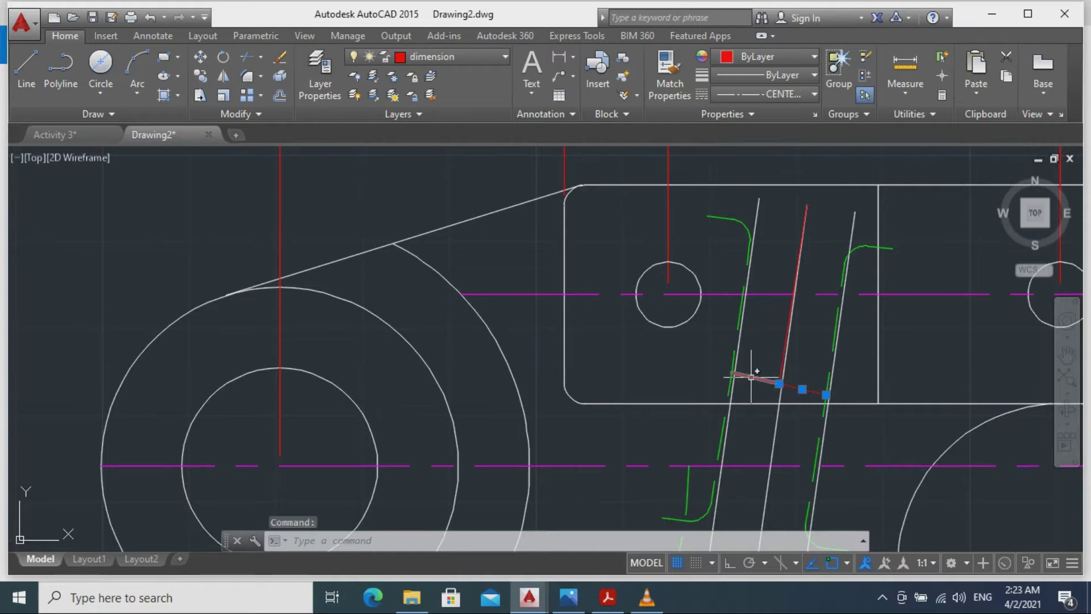
{"action": "scroll", "coordinate": [797, 352], "scroll_direction": "up", "scroll_amount": 4}
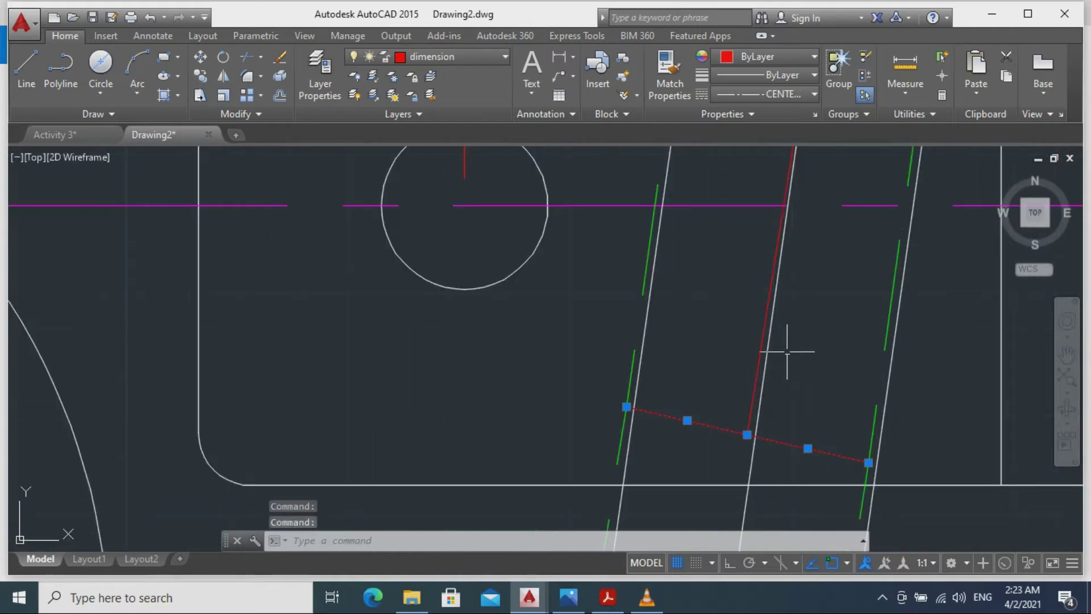
{"action": "left_click", "coordinate": [751, 369]}
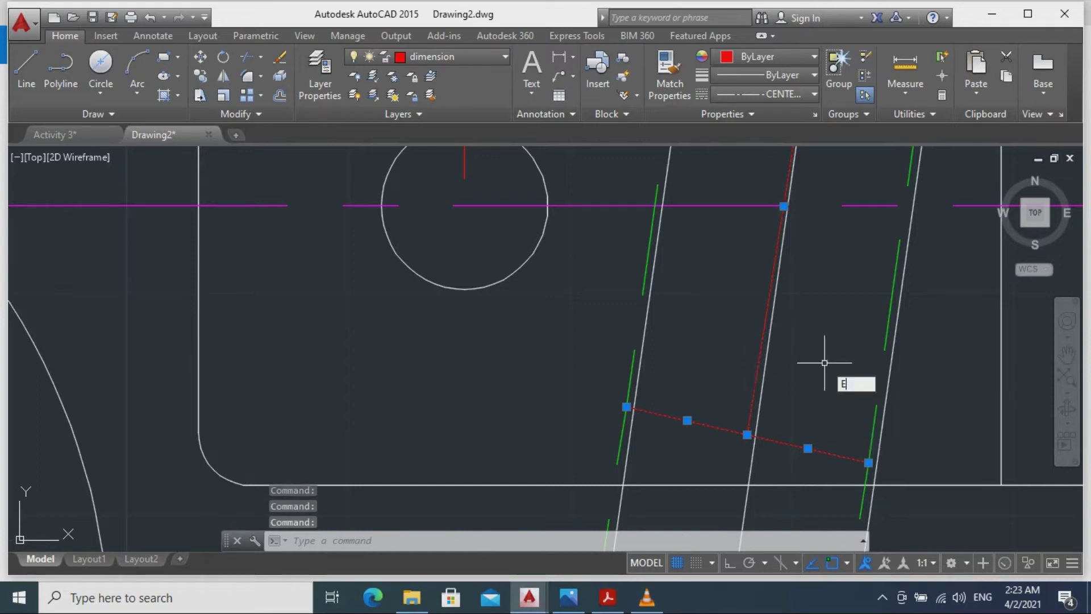
{"action": "key", "text": "Return"}
{"action": "scroll", "coordinate": [815, 319], "scroll_direction": "down", "scroll_amount": 5}
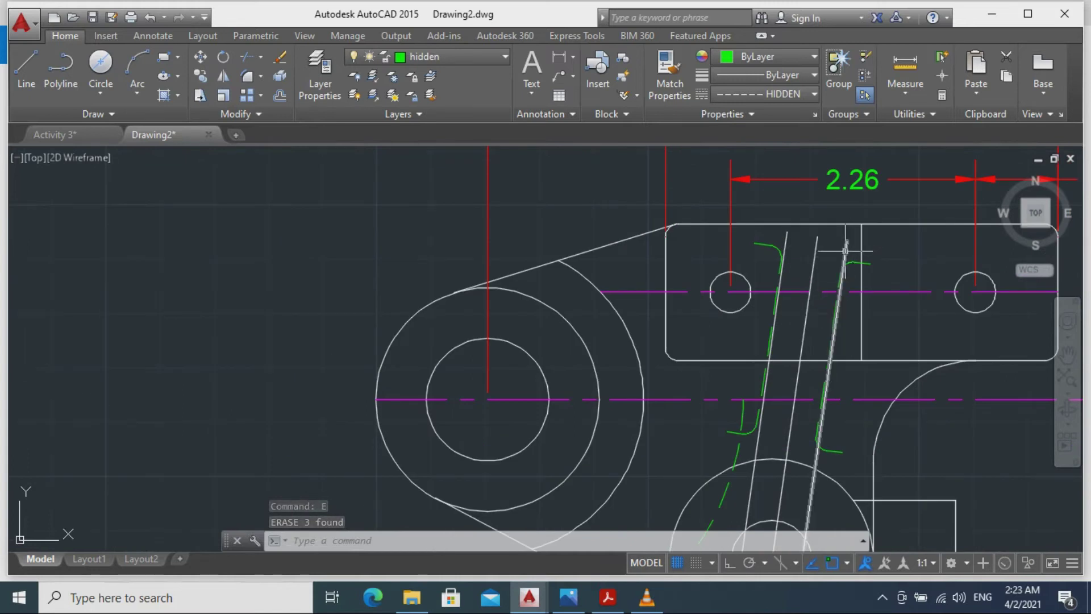
Erase the two outer white slanted lines running beside the hidden edges, leaving the middle one.
{"action": "left_click", "coordinate": [845, 250]}
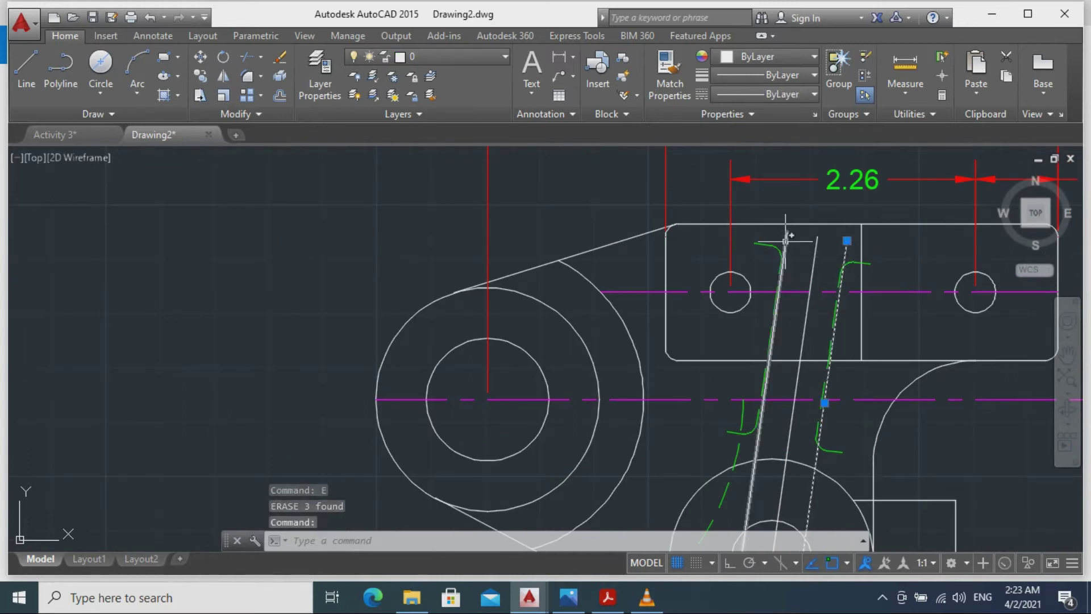
{"action": "left_click", "coordinate": [785, 241]}
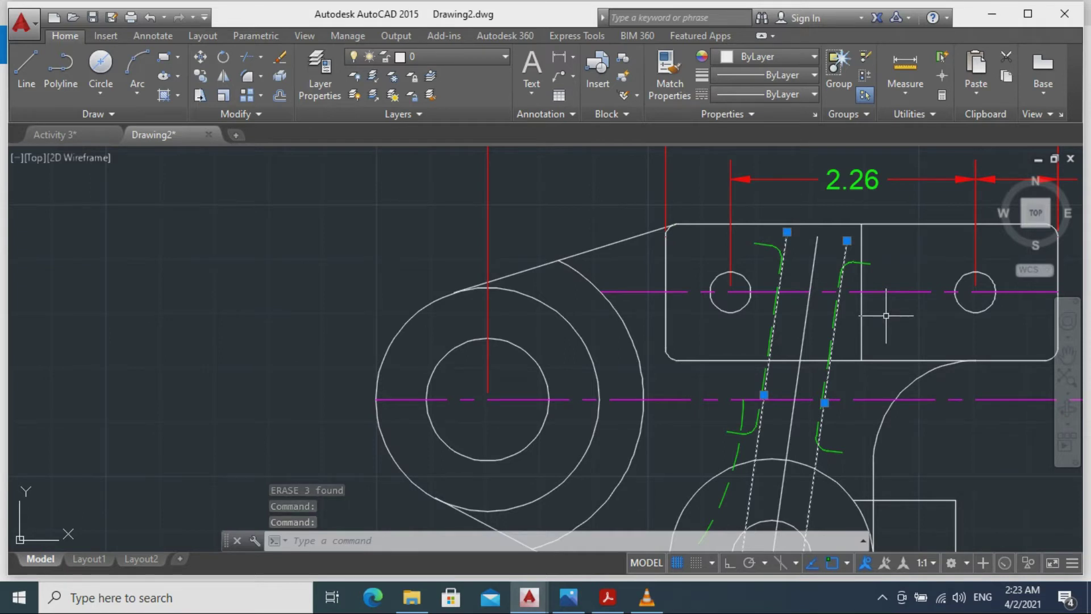
{"action": "type", "text": "E"}
{"action": "key", "text": "Return"}
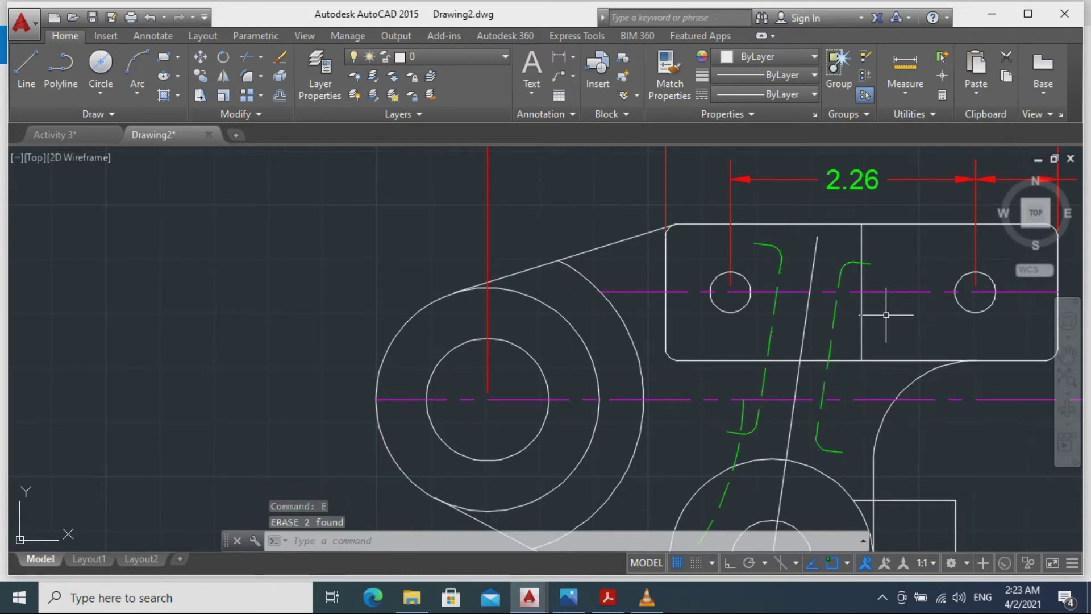
Make the dimension layer current and set the current linetype to ByLayer.
{"action": "scroll", "coordinate": [912, 352], "scroll_direction": "down", "scroll_amount": 2}
{"action": "scroll", "coordinate": [979, 402], "scroll_direction": "down", "scroll_amount": 4}
{"action": "scroll", "coordinate": [979, 412], "scroll_direction": "up", "scroll_amount": 4}
{"action": "mouse_move", "coordinate": [979, 414]}
{"action": "middle_mouse_down"}
{"action": "mouse_move", "coordinate": [841, 389]}
{"action": "mouse_move", "coordinate": [790, 368]}
{"action": "middle_mouse_up"}
{"action": "scroll", "coordinate": [791, 364], "scroll_direction": "down", "scroll_amount": 3}
{"action": "scroll", "coordinate": [794, 357], "scroll_direction": "up", "scroll_amount": 3}
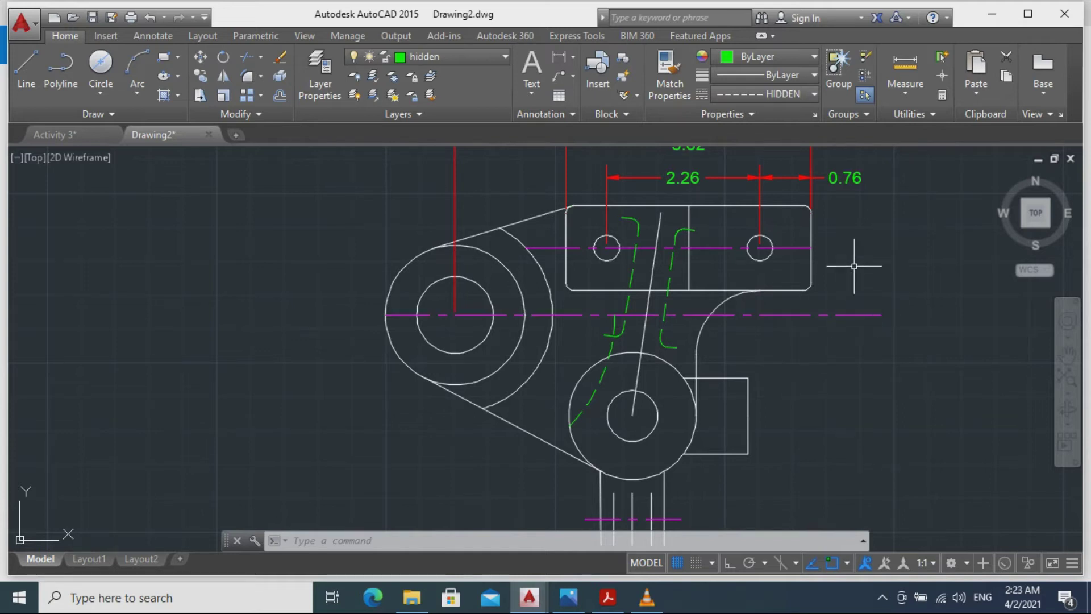
{"action": "middle_click_drag", "start_coordinate": [841, 267], "coordinate": [716, 368]}
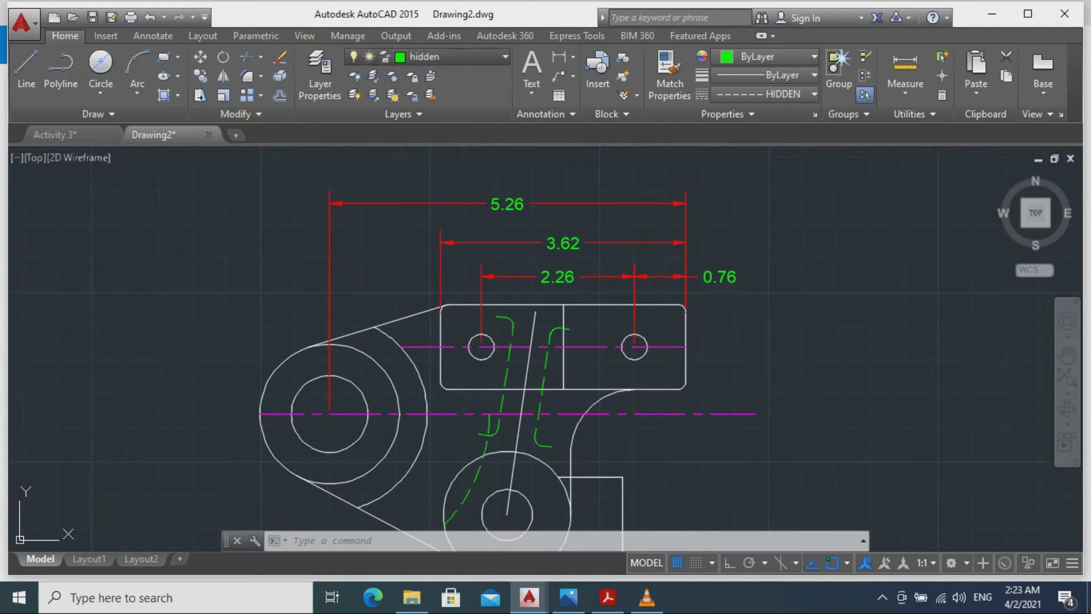
{"action": "left_click", "coordinate": [427, 56]}
{"action": "left_click", "coordinate": [431, 114]}
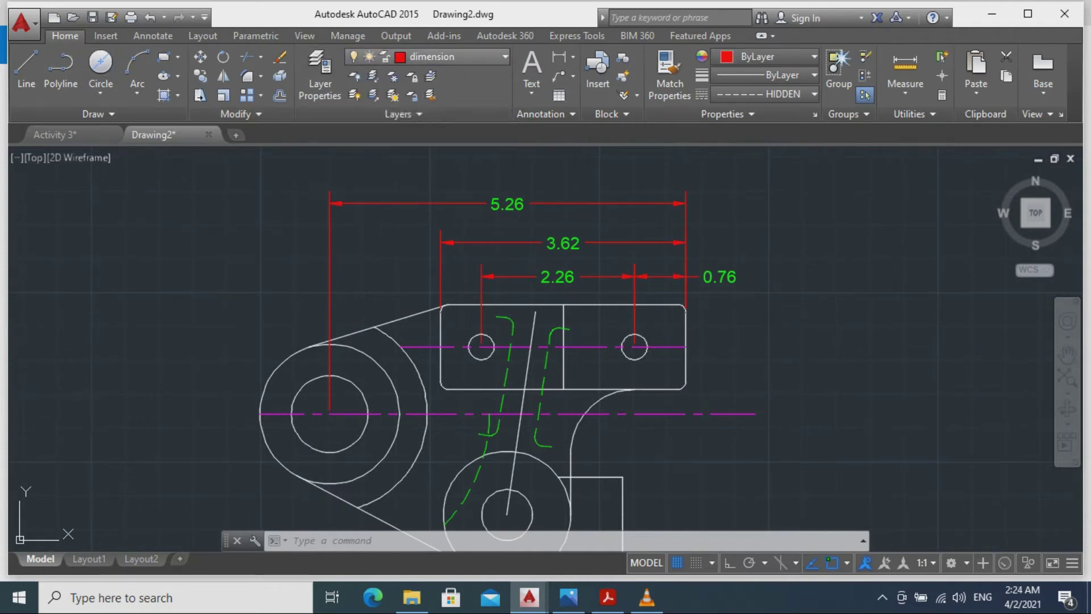
{"action": "left_click", "coordinate": [764, 94]}
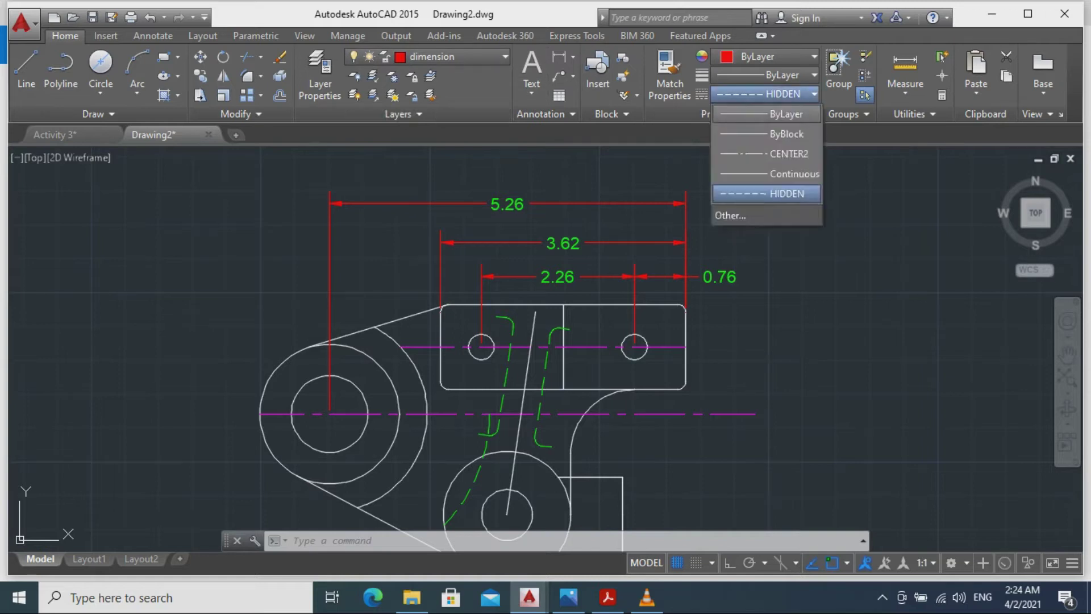
{"action": "left_click", "coordinate": [787, 113]}
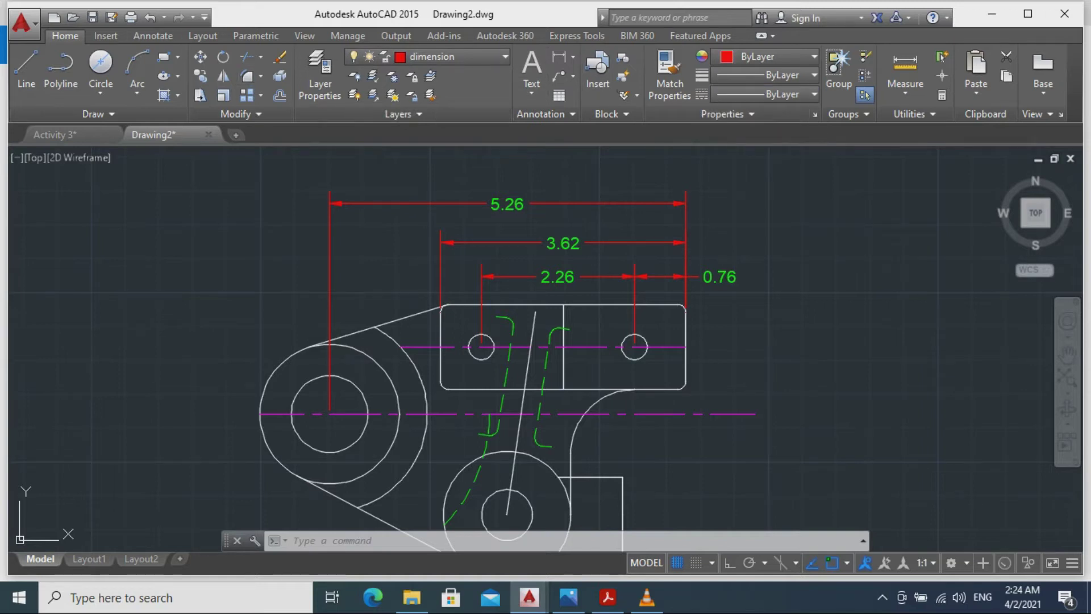
Add a vertical linear dimension for the height of the plate, placed just right of its right edge.
{"action": "left_click", "coordinate": [153, 36]}
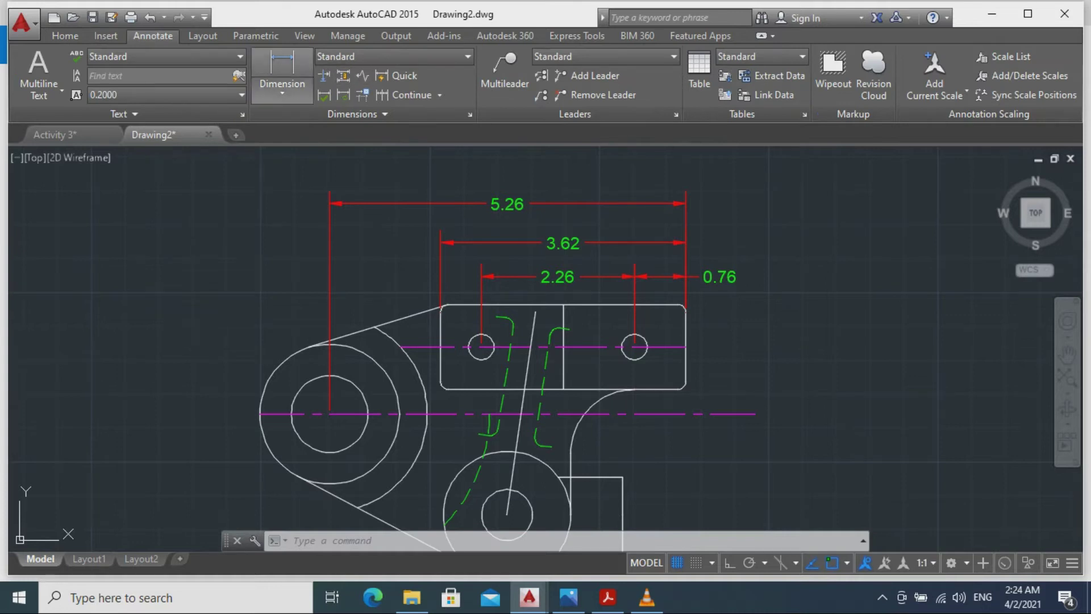
{"action": "left_click", "coordinate": [324, 76]}
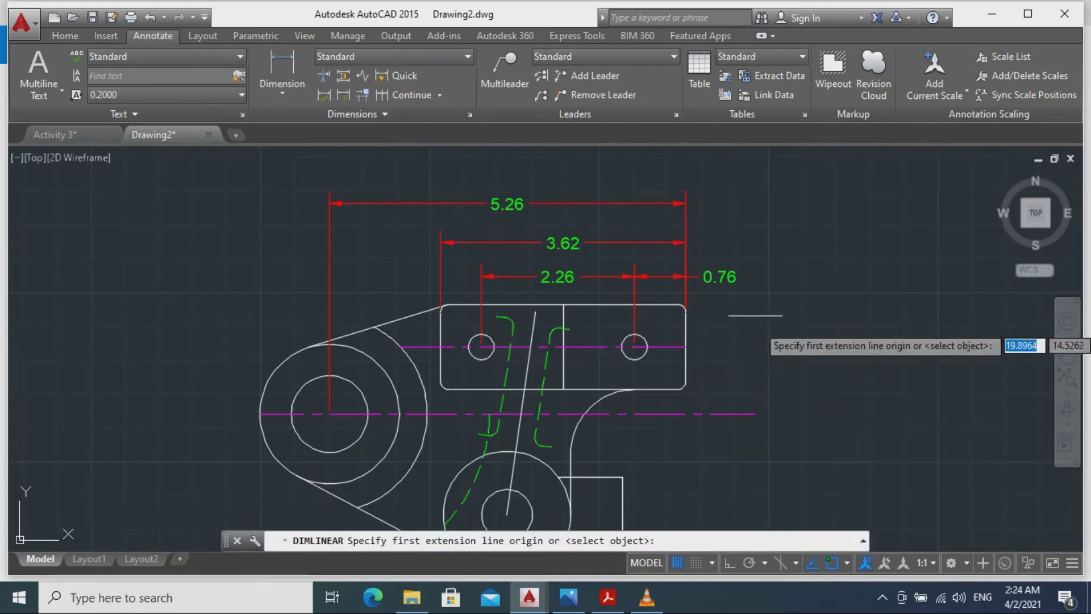
{"action": "left_click", "coordinate": [678, 305]}
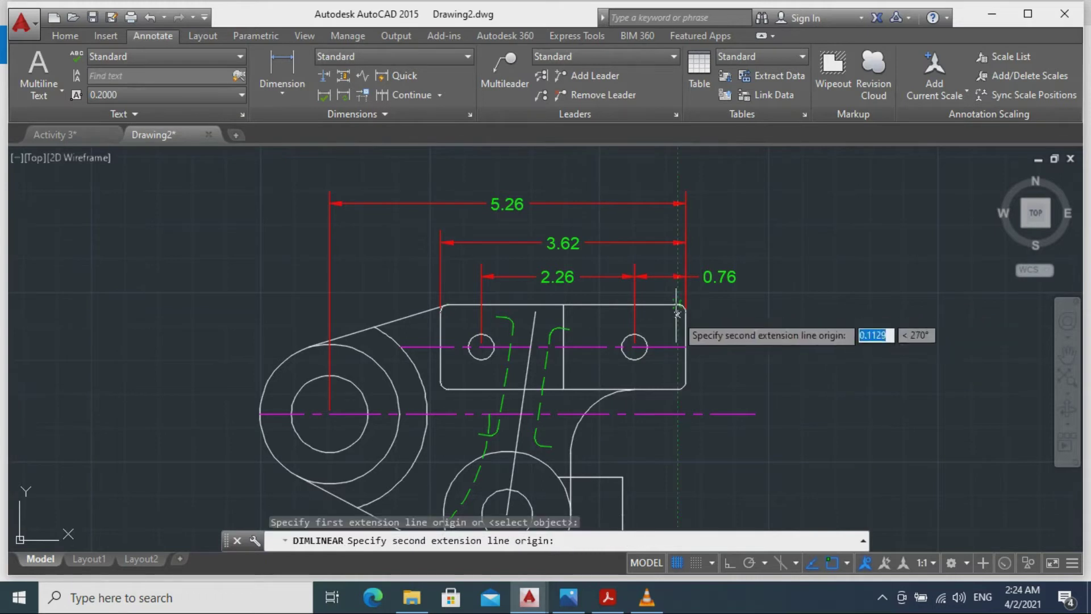
{"action": "left_click", "coordinate": [678, 388]}
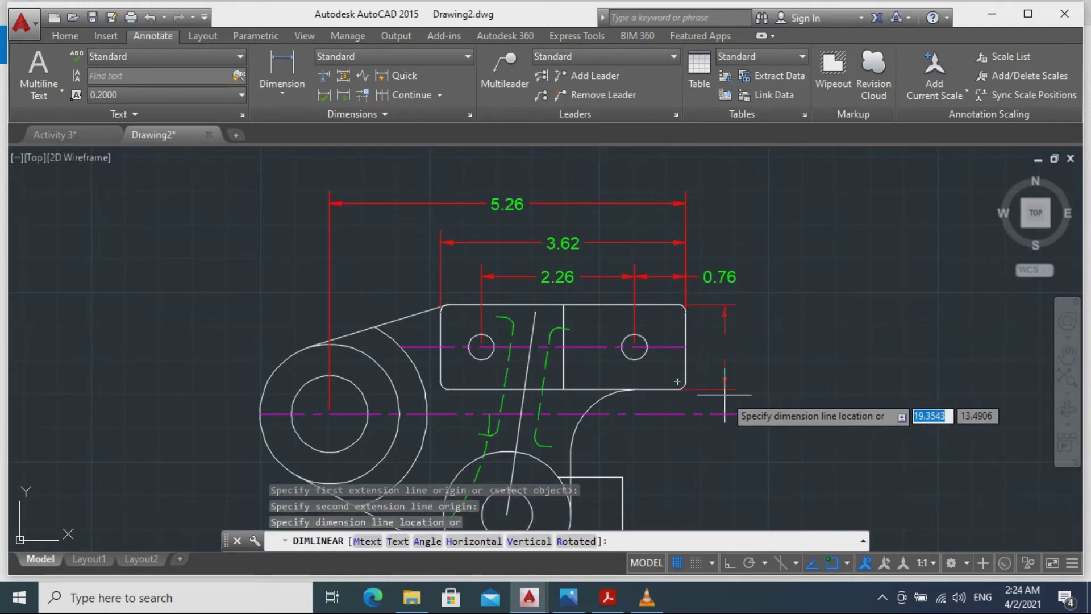
{"action": "left_click", "coordinate": [725, 394]}
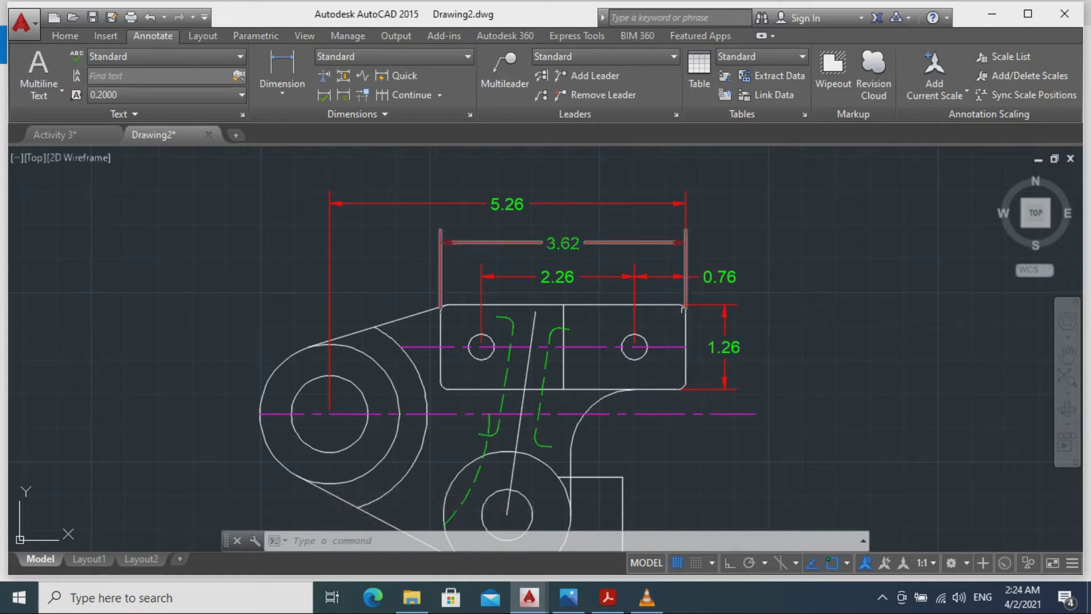
Add a vertical linear dimension from the plate's top edge to the large boss's horizontal centerline, outside the plate height dimension.
{"action": "left_click", "coordinate": [282, 67]}
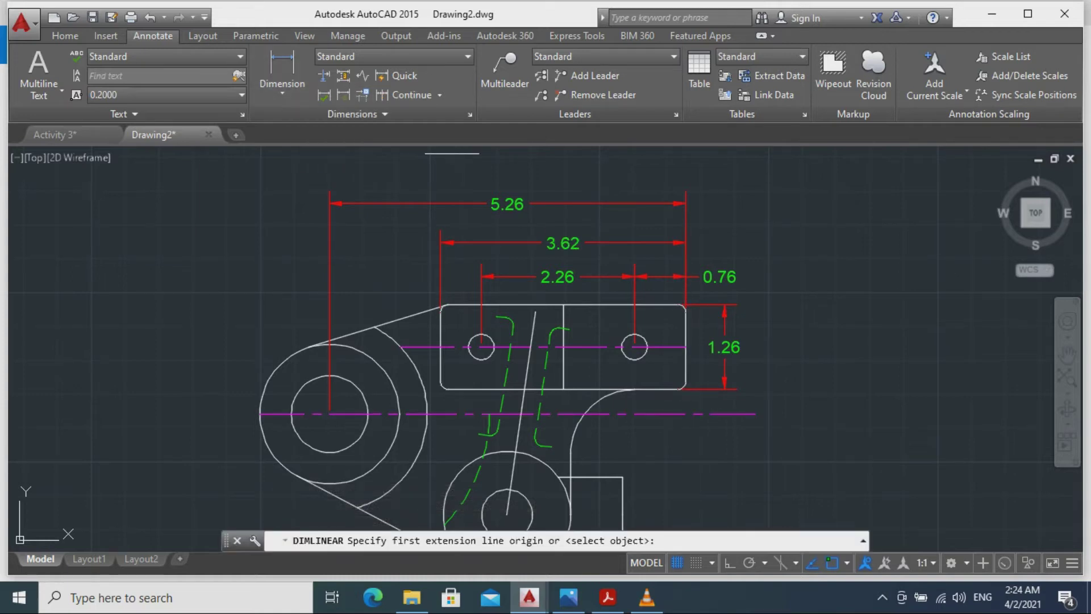
{"action": "left_click", "coordinate": [678, 306]}
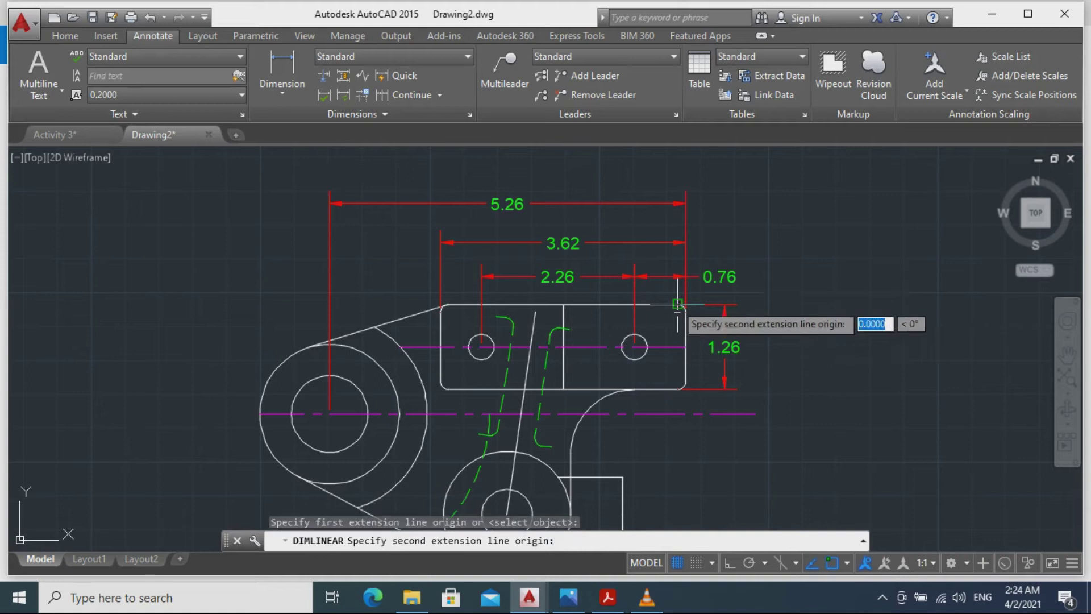
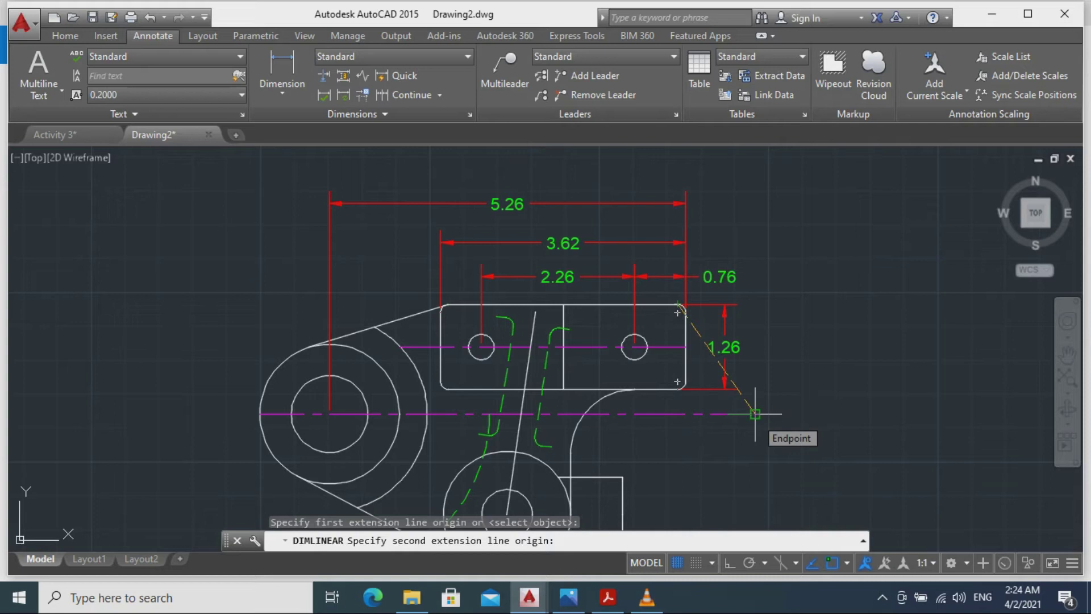
{"action": "left_click", "coordinate": [754, 414]}
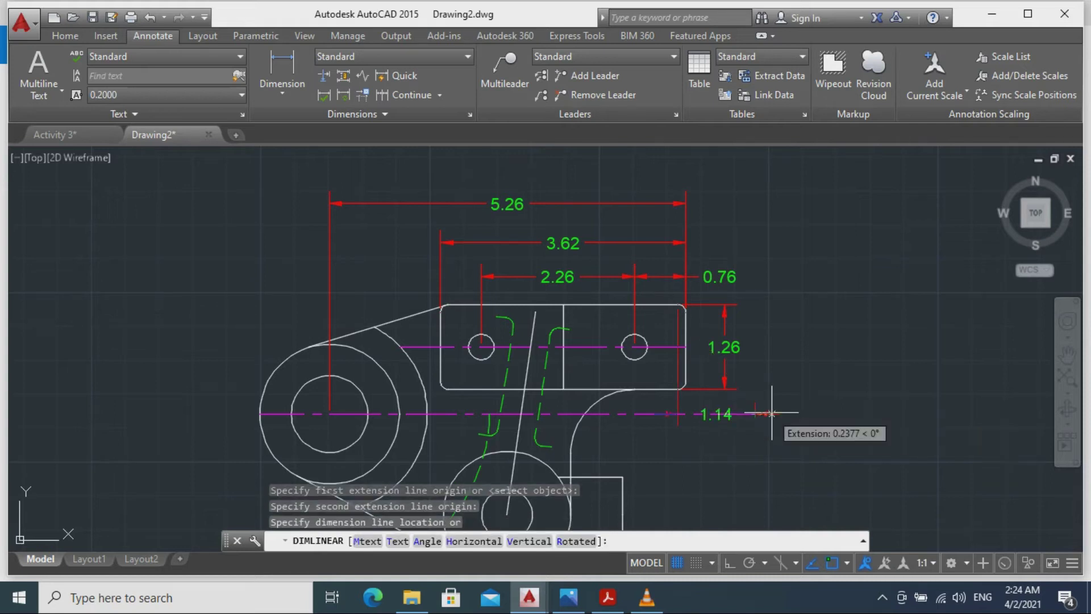
{"action": "left_click", "coordinate": [799, 392]}
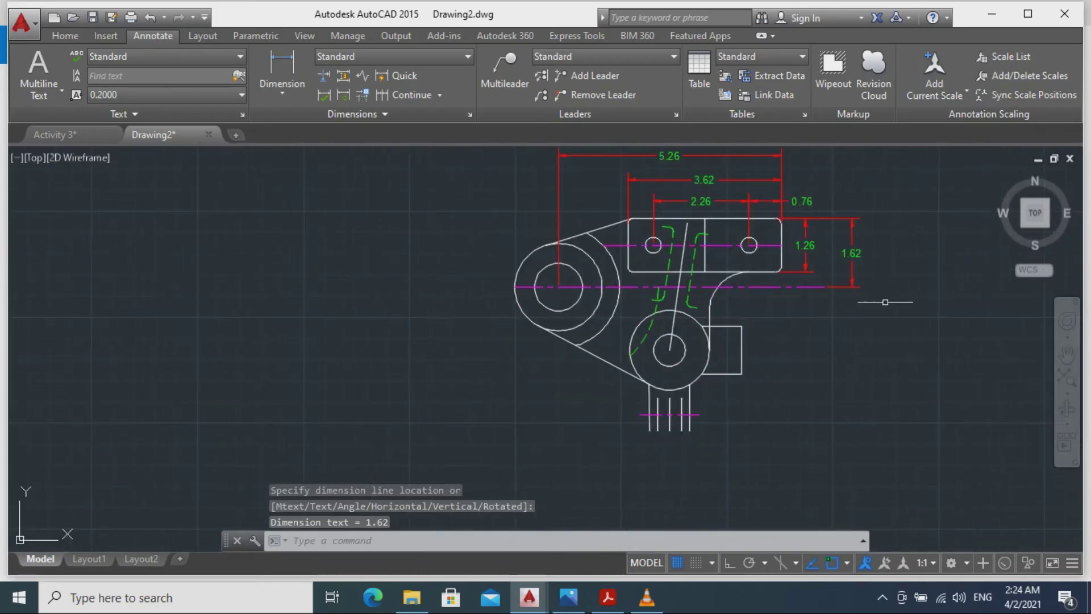
Add a vertical linear dimension for the height of the rectangle beside the lower boss, placed to its right.
{"action": "scroll", "coordinate": [779, 353], "scroll_direction": "up", "scroll_amount": 3}
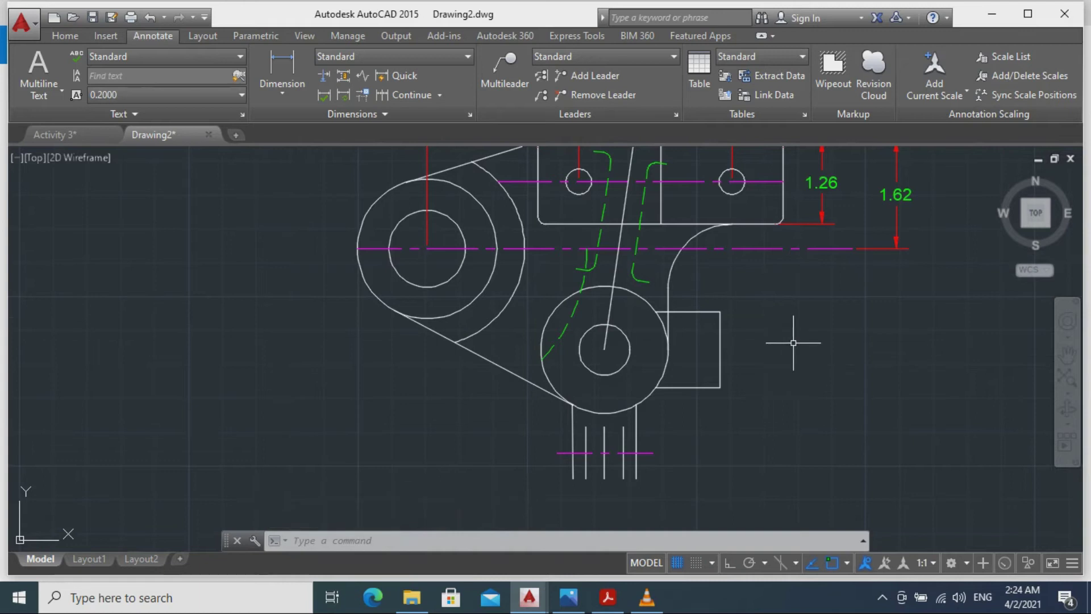
{"action": "scroll", "coordinate": [776, 346], "scroll_direction": "up", "scroll_amount": 2}
{"action": "left_click", "coordinate": [283, 68]}
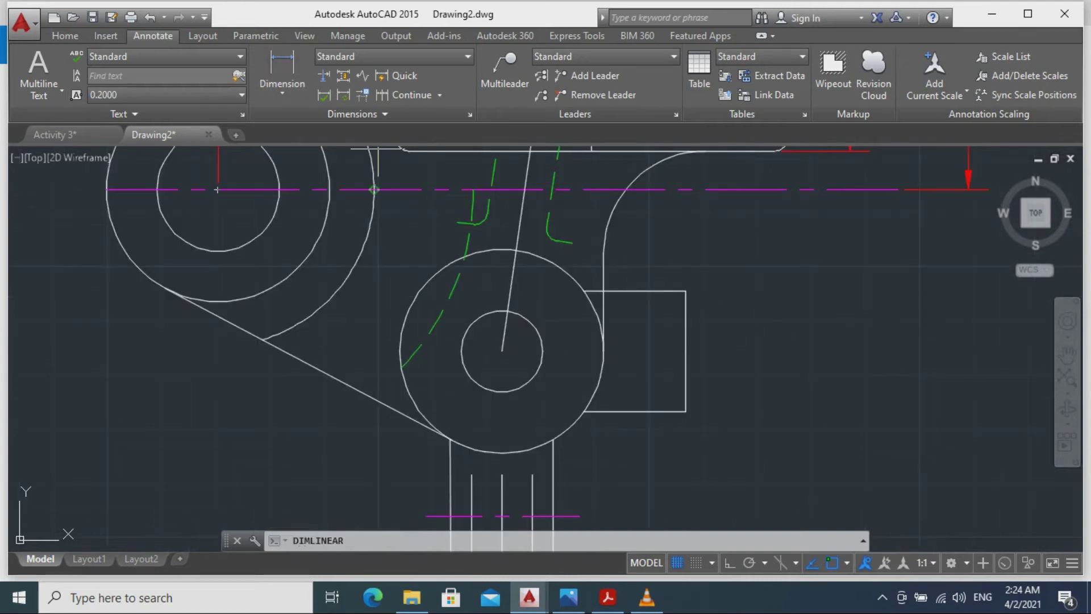
{"action": "left_click", "coordinate": [686, 290]}
{"action": "left_click", "coordinate": [686, 411]}
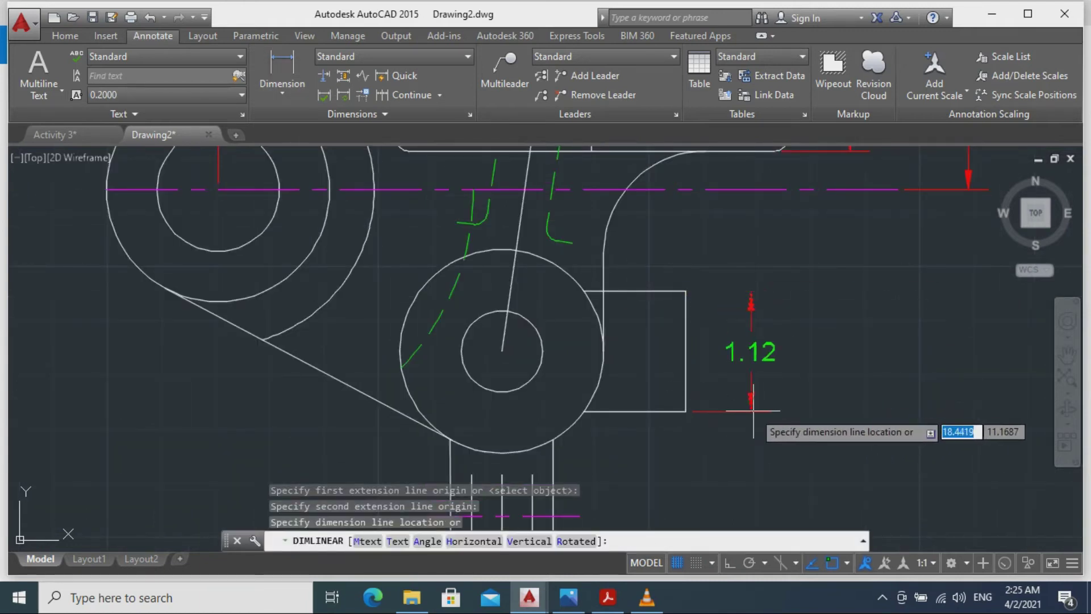
{"action": "left_click", "coordinate": [754, 426]}
Add a horizontal linear dimension from the lower boss center to the rectangle's lower-right corner, placed just below the rectangle.
{"action": "scroll", "coordinate": [860, 412], "scroll_direction": "down", "scroll_amount": 4}
{"action": "scroll", "coordinate": [762, 369], "scroll_direction": "up", "scroll_amount": 2}
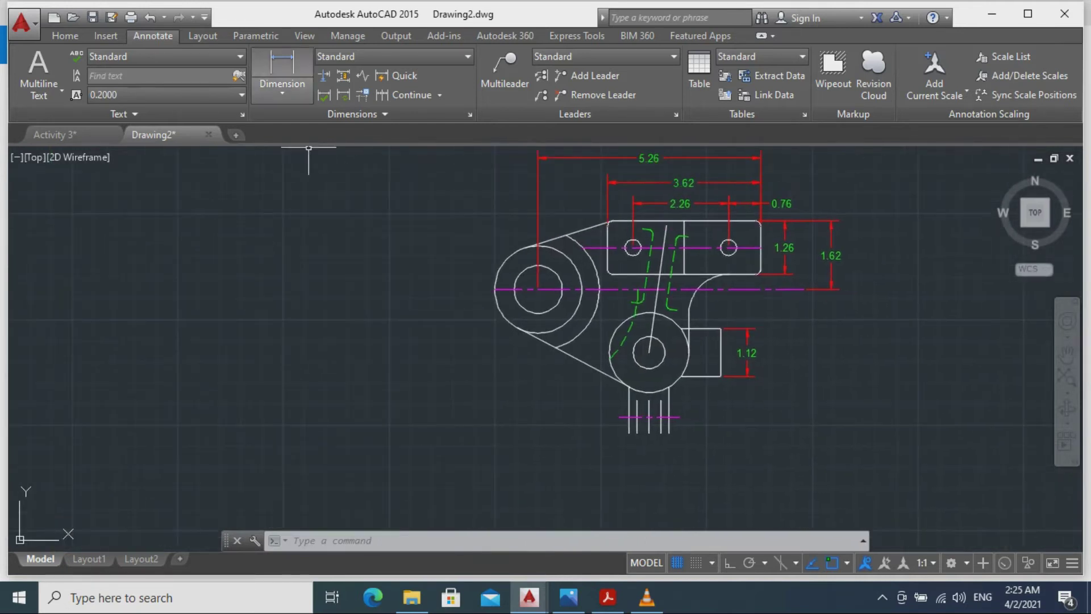
{"action": "left_click", "coordinate": [283, 63]}
{"action": "scroll", "coordinate": [841, 423], "scroll_direction": "up", "scroll_amount": 4}
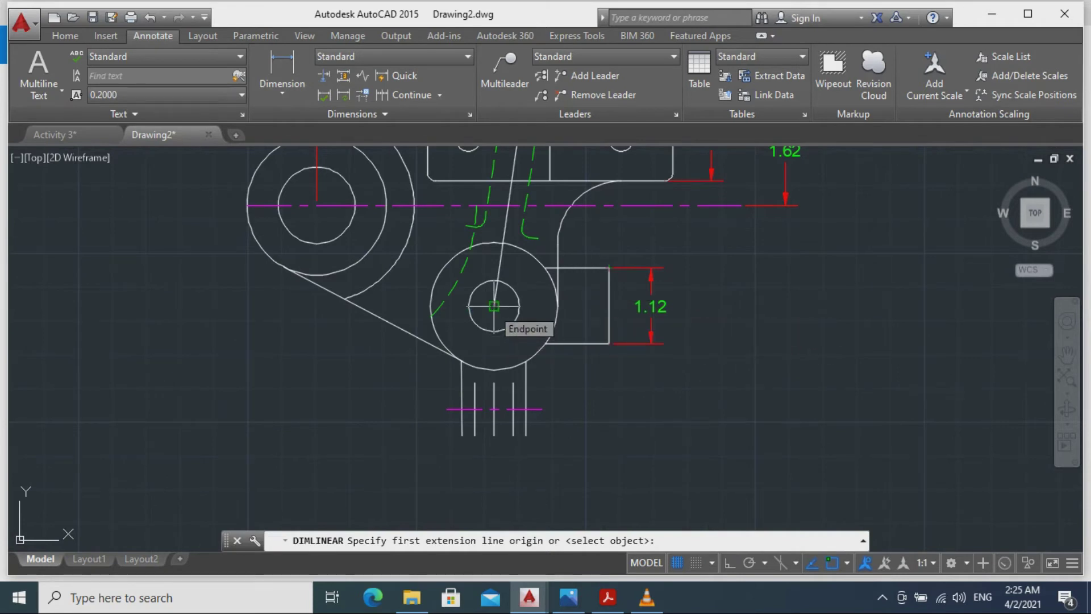
{"action": "left_click", "coordinate": [494, 306]}
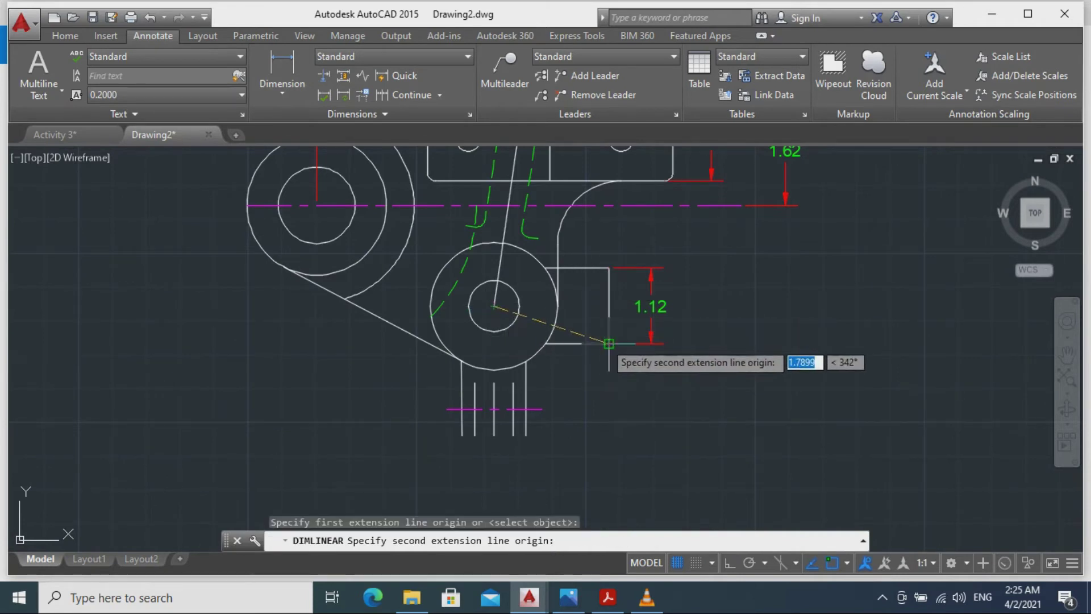
{"action": "left_click", "coordinate": [609, 343]}
{"action": "scroll", "coordinate": [601, 373], "scroll_direction": "up", "scroll_amount": 4}
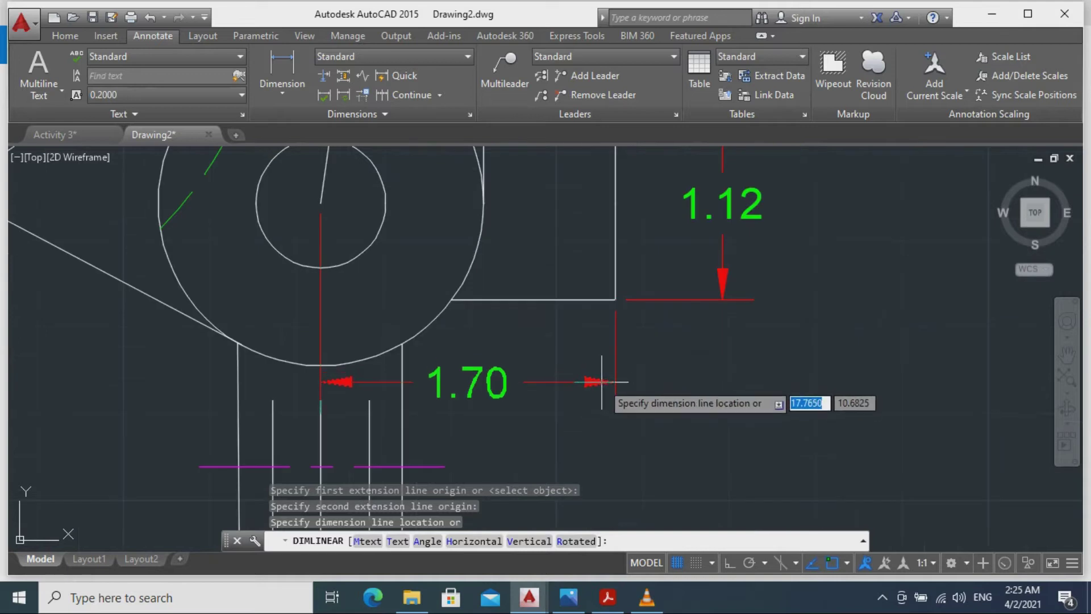
{"action": "left_click", "coordinate": [598, 381]}
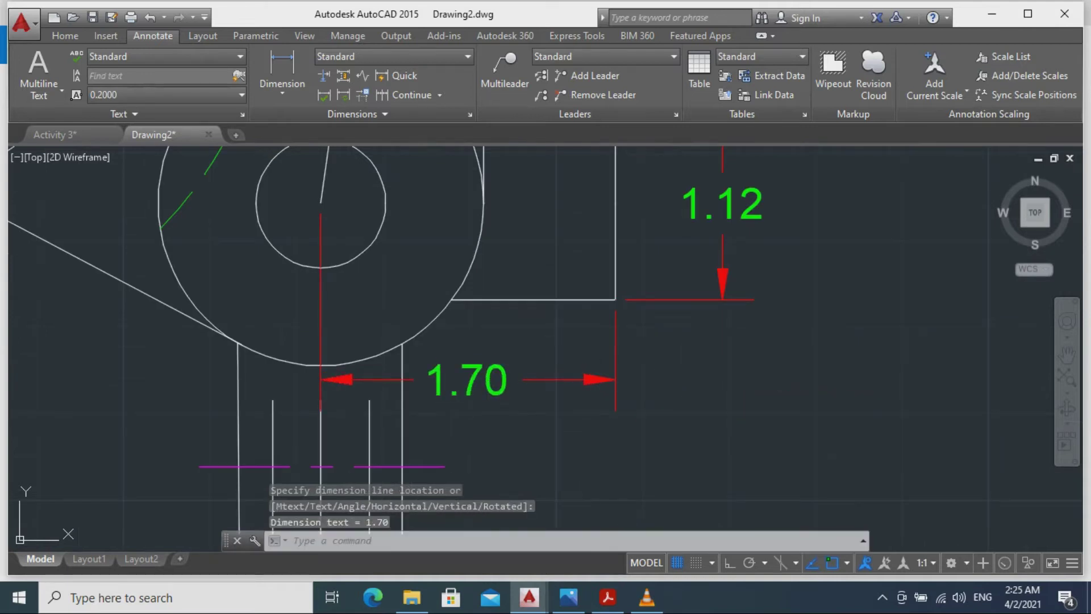
Add a horizontal linear dimension between the large boss center and the lower boss center, in line with the neighbouring boss-to-rectangle dimension.
{"action": "scroll", "coordinate": [902, 378], "scroll_direction": "down", "scroll_amount": 5}
{"action": "scroll", "coordinate": [714, 359], "scroll_direction": "up", "scroll_amount": 3}
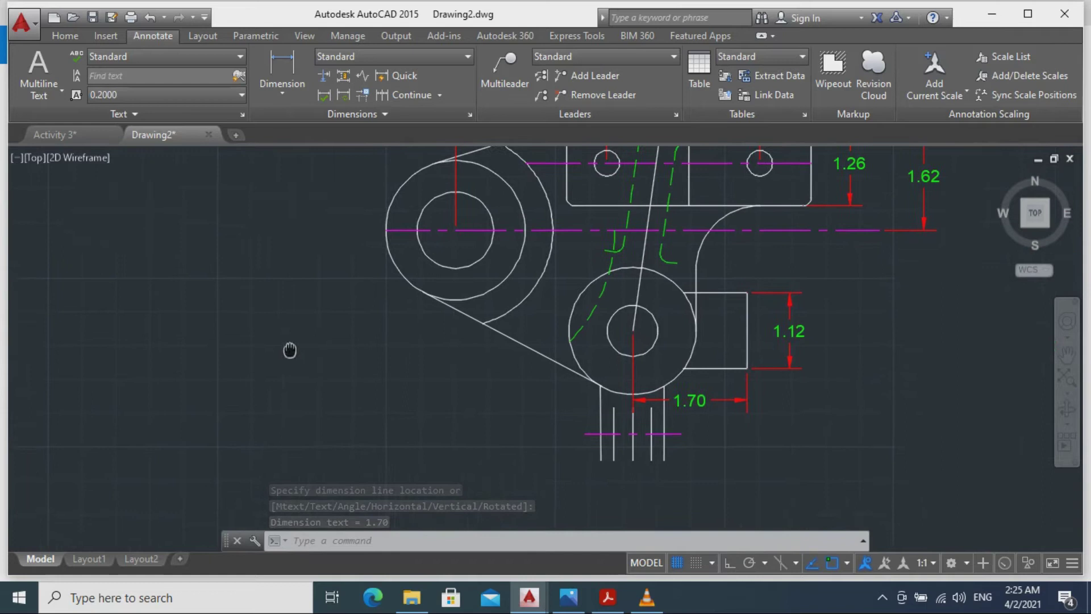
{"action": "left_click", "coordinate": [283, 68]}
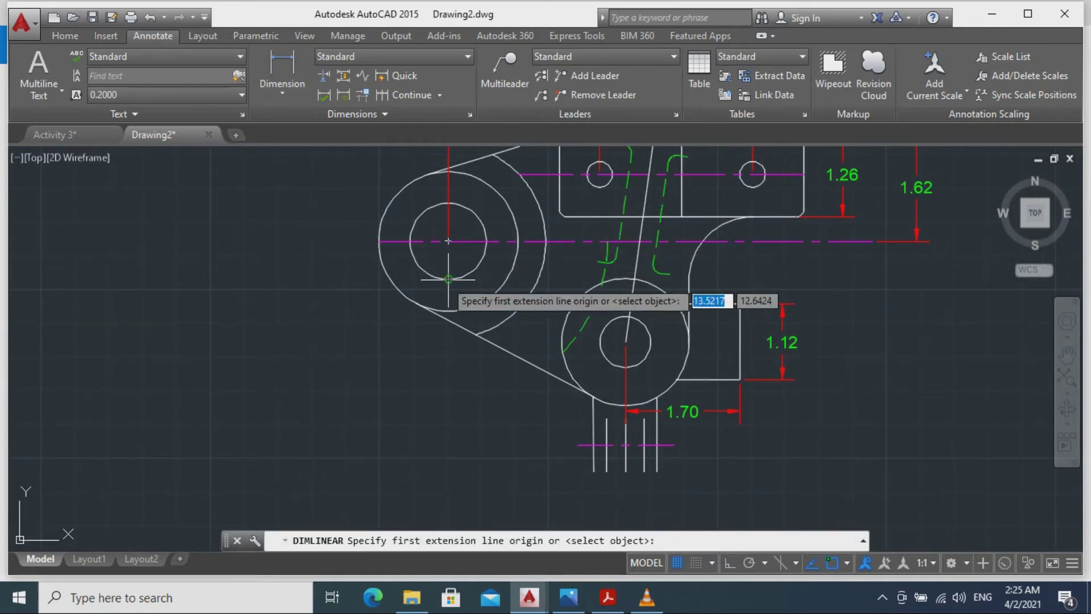
{"action": "left_click", "coordinate": [448, 241]}
{"action": "left_click", "coordinate": [625, 342]}
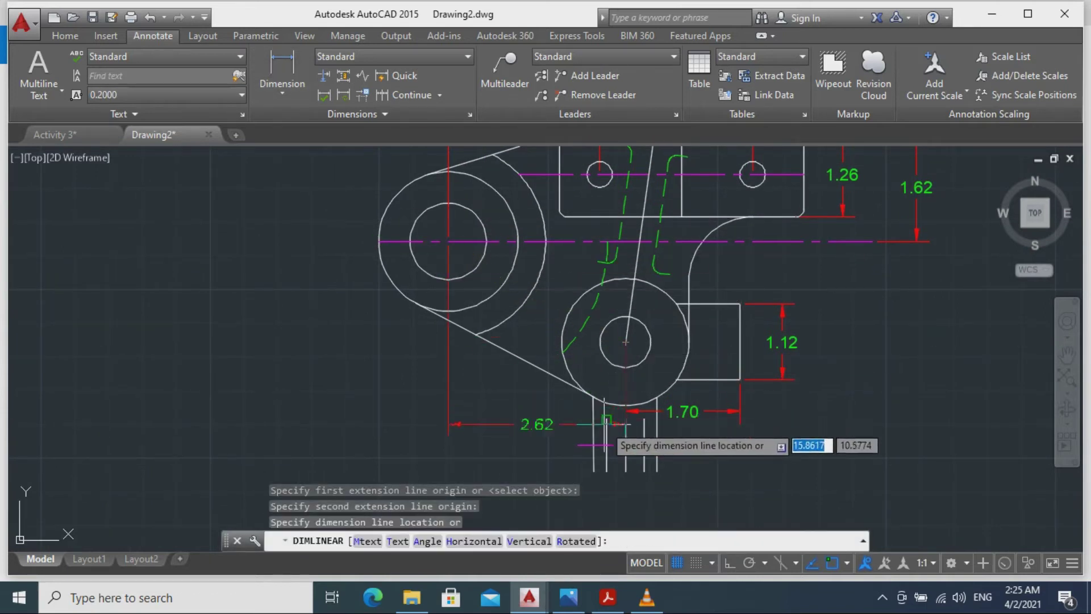
{"action": "scroll", "coordinate": [602, 409], "scroll_direction": "up", "scroll_amount": 6}
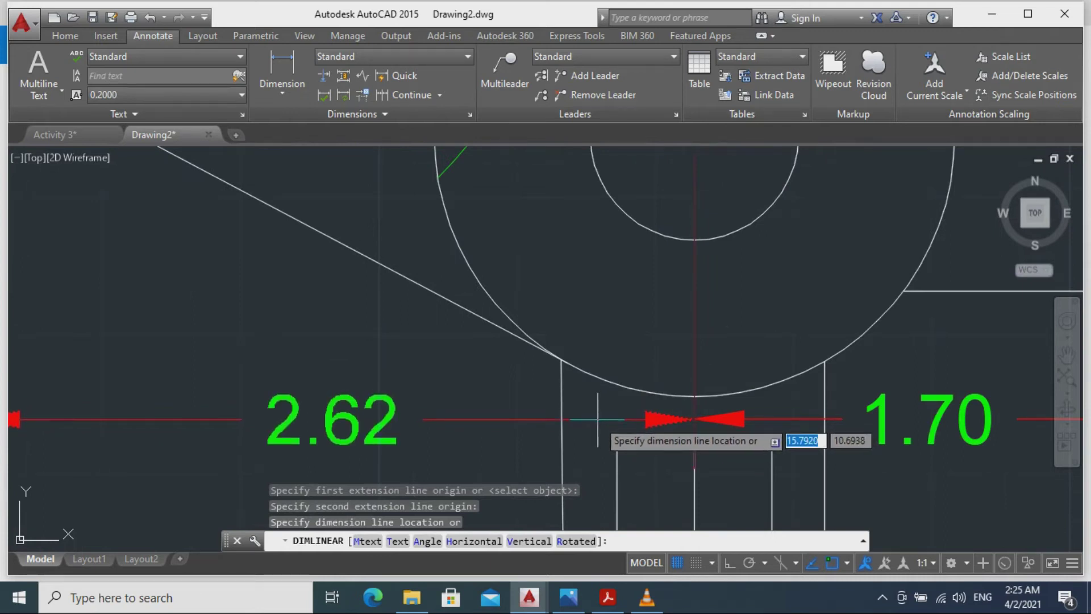
{"action": "left_click", "coordinate": [593, 418]}
Add a horizontal linear dimension between the two inner lines of the stem below the lower boss, placed just beneath the stem.
{"action": "scroll", "coordinate": [588, 419], "scroll_direction": "down", "scroll_amount": 10}
{"action": "scroll", "coordinate": [572, 329], "scroll_direction": "up", "scroll_amount": 5}
{"action": "scroll", "coordinate": [674, 377], "scroll_direction": "up", "scroll_amount": 2}
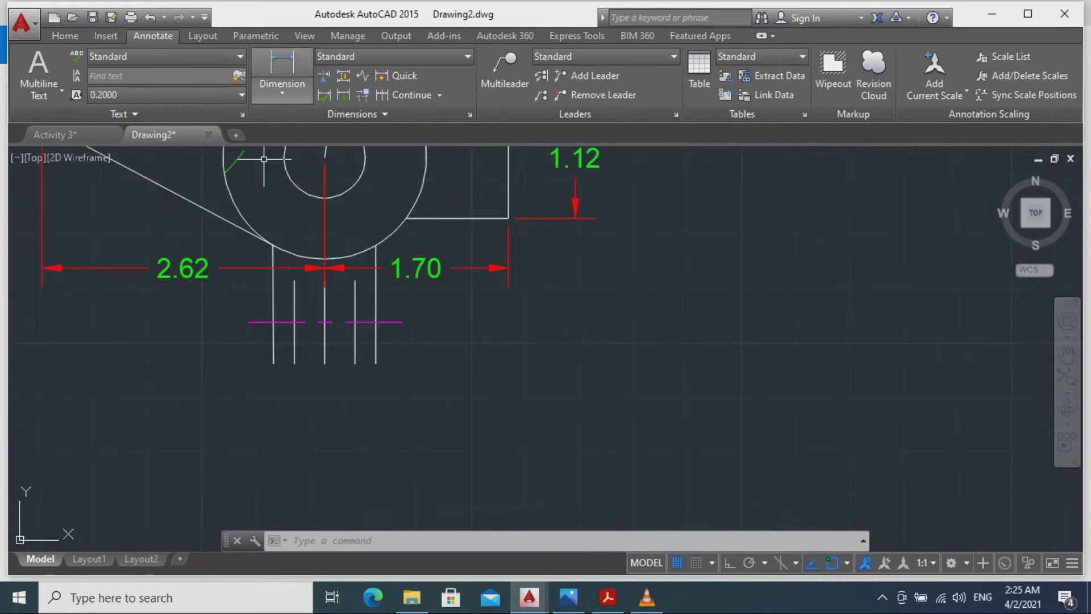
{"action": "left_click", "coordinate": [282, 65]}
{"action": "left_click", "coordinate": [294, 364]}
{"action": "left_click", "coordinate": [355, 364]}
{"action": "left_click", "coordinate": [354, 398]}
Add a horizontal linear dimension for the stem's full outer width, placed below the inner-line dimension.
{"action": "left_click", "coordinate": [282, 65]}
{"action": "left_click", "coordinate": [273, 364]}
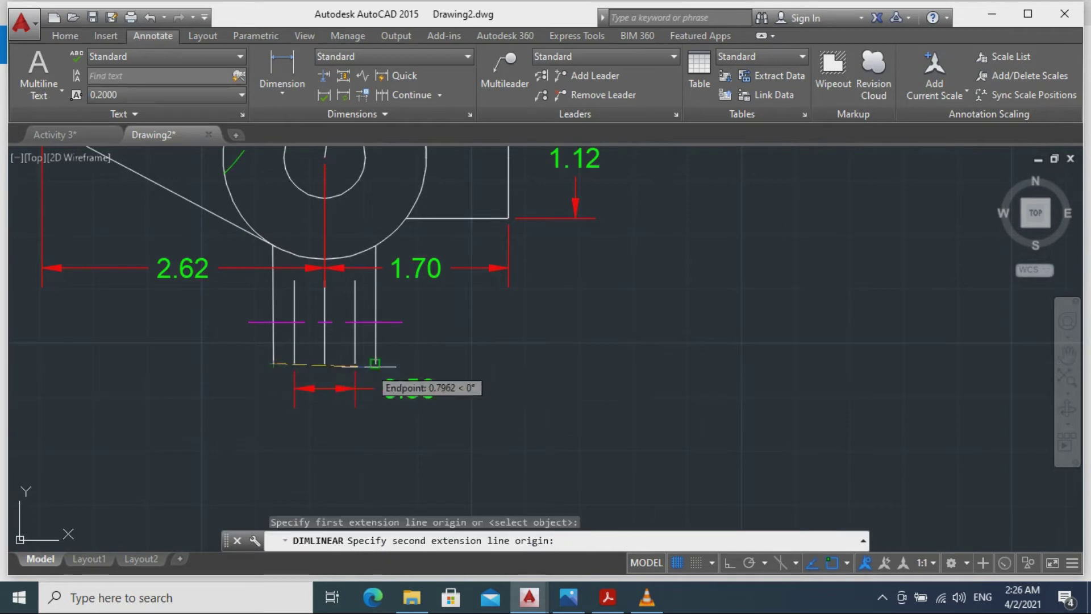
{"action": "left_click", "coordinate": [375, 364]}
{"action": "left_click", "coordinate": [386, 463]}
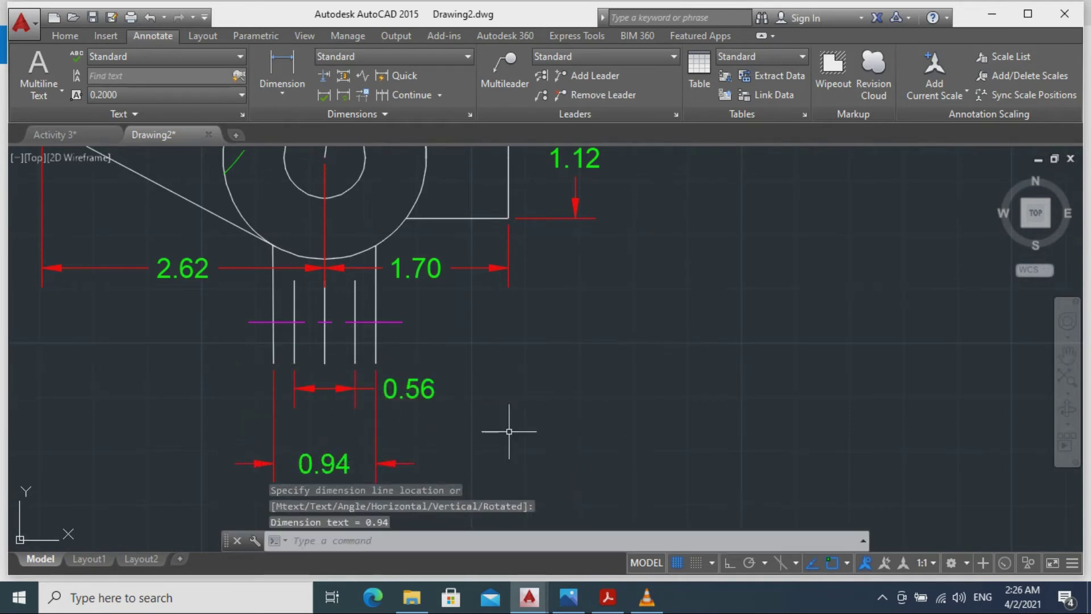
{"action": "scroll", "coordinate": [506, 434], "scroll_direction": "down", "scroll_amount": 5}
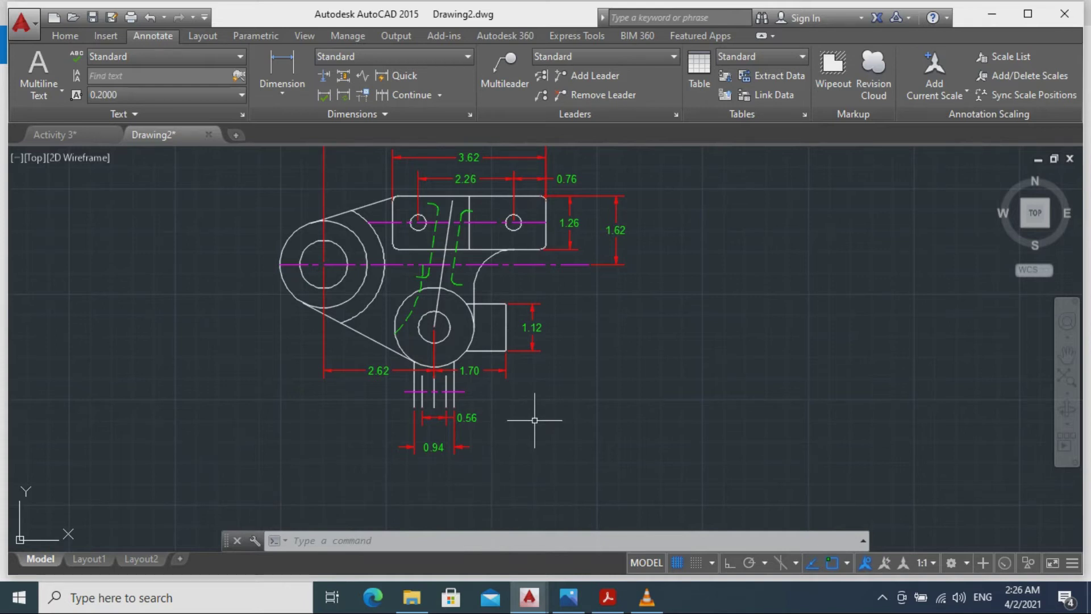
{"action": "scroll", "coordinate": [552, 363], "scroll_direction": "up", "scroll_amount": 3}
{"action": "scroll", "coordinate": [727, 438], "scroll_direction": "down", "scroll_amount": 2}
{"action": "scroll", "coordinate": [682, 409], "scroll_direction": "up", "scroll_amount": 3}
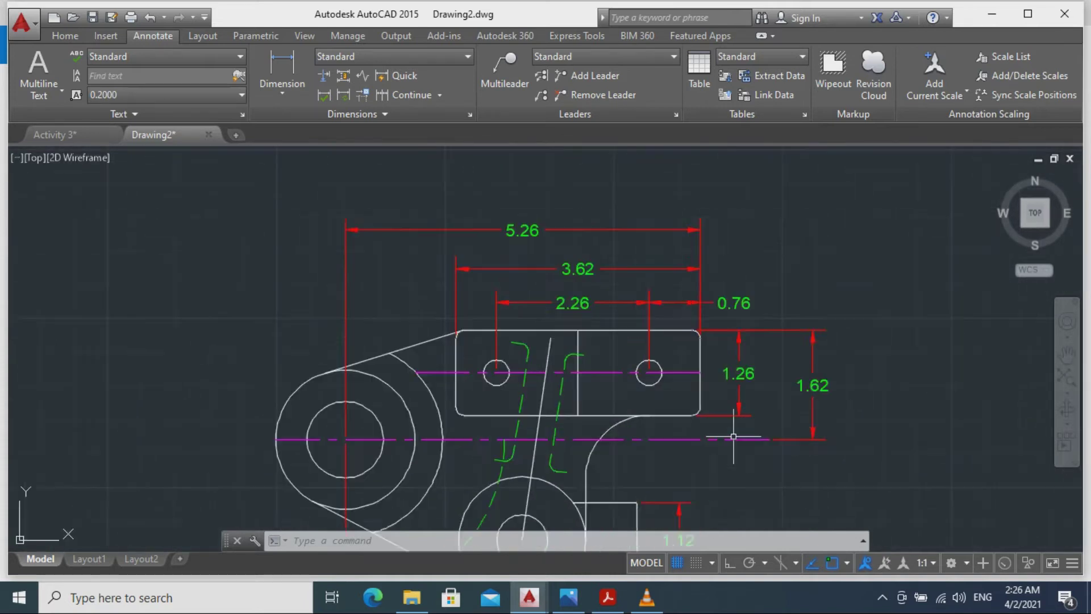
{"action": "left_click", "coordinate": [283, 67]}
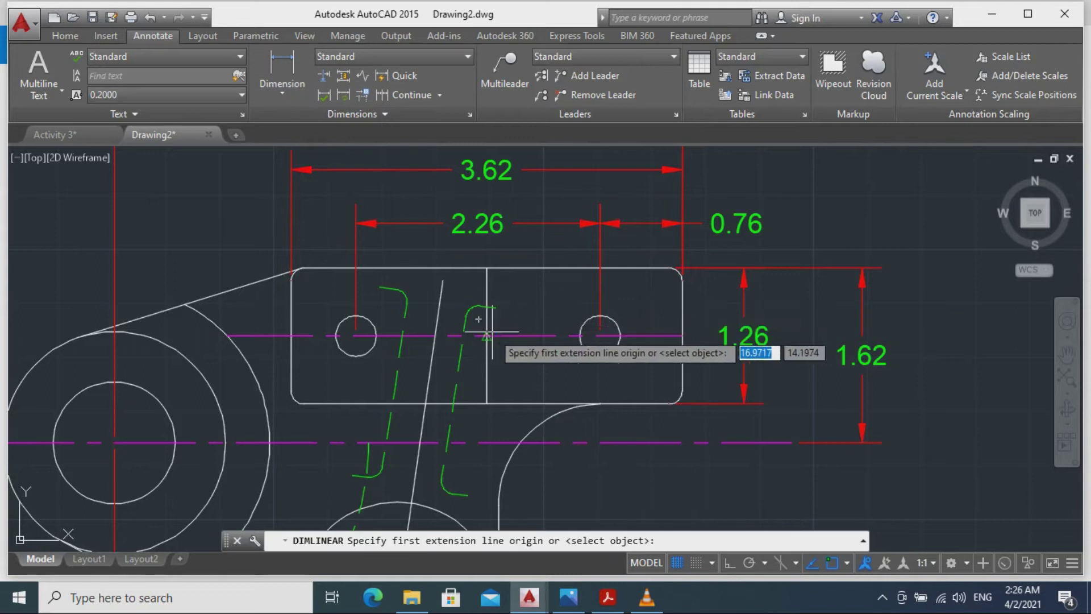
{"action": "left_click", "coordinate": [495, 307]}
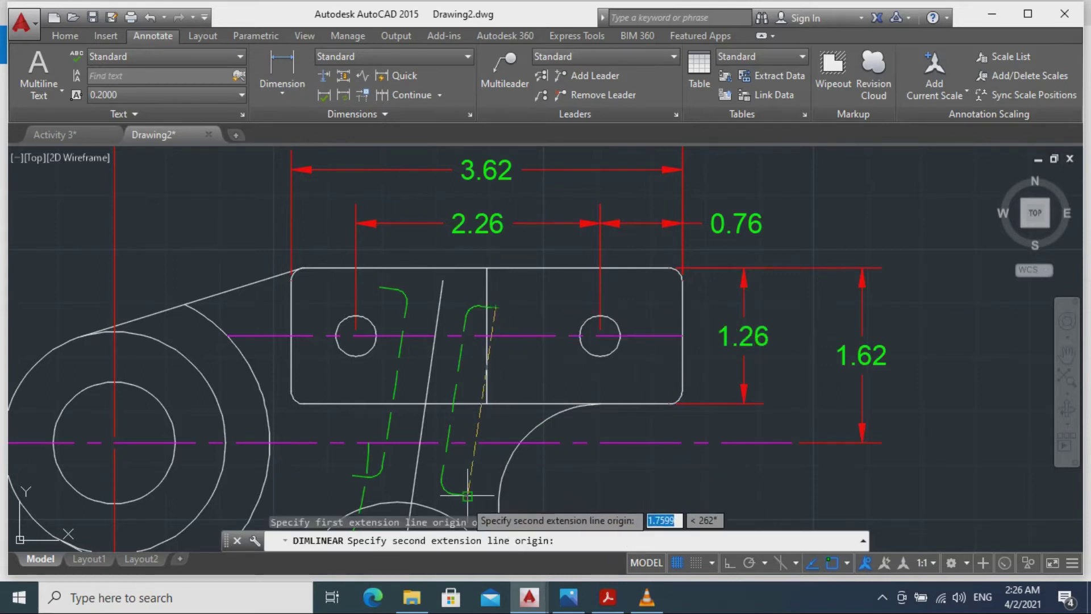
{"action": "left_click", "coordinate": [467, 495]}
{"action": "key", "text": "Escape"}
Try a vertical linear dimension between the end points of the right filleted hidden edge, and erase it.
{"action": "middle_click_drag", "start_coordinate": [648, 480], "coordinate": [747, 347]}
{"action": "left_click", "coordinate": [282, 68]}
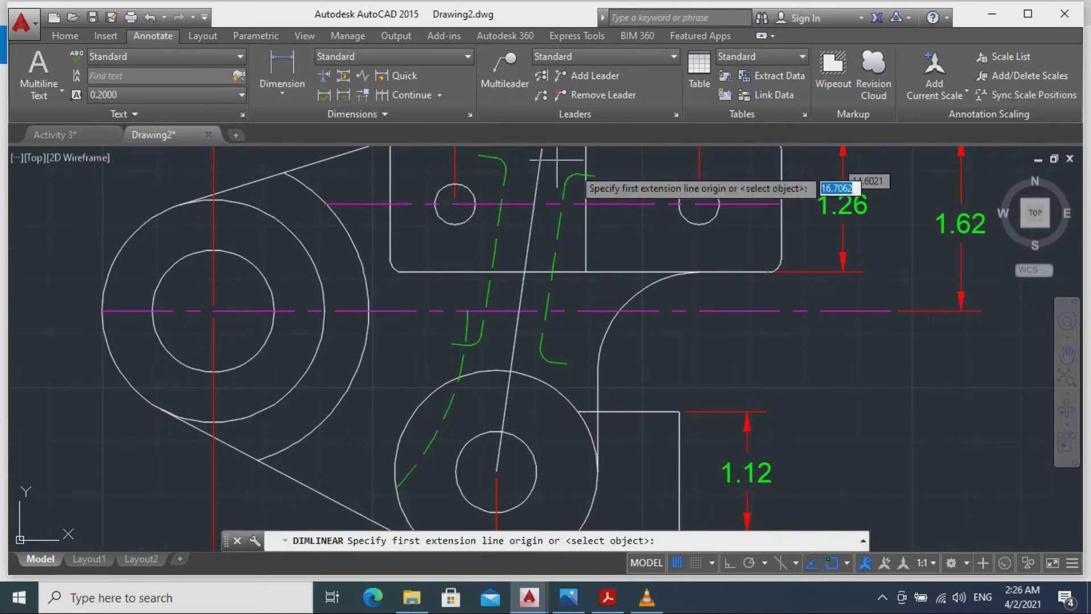
{"action": "left_click", "coordinate": [594, 175]}
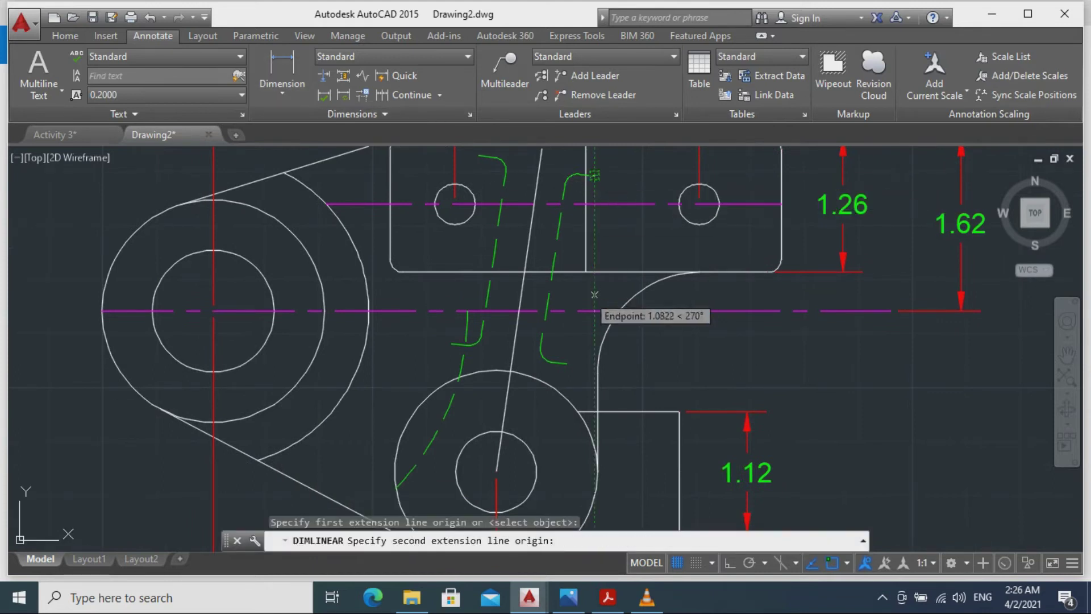
{"action": "left_click", "coordinate": [567, 363]}
{"action": "left_click", "coordinate": [617, 370]}
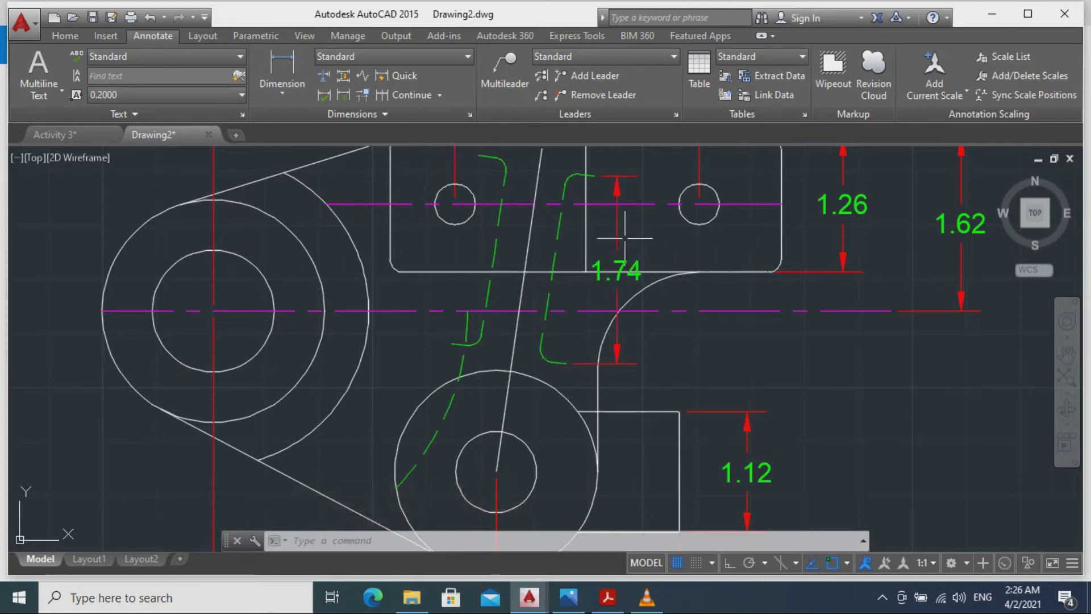
{"action": "key", "text": "Return"}
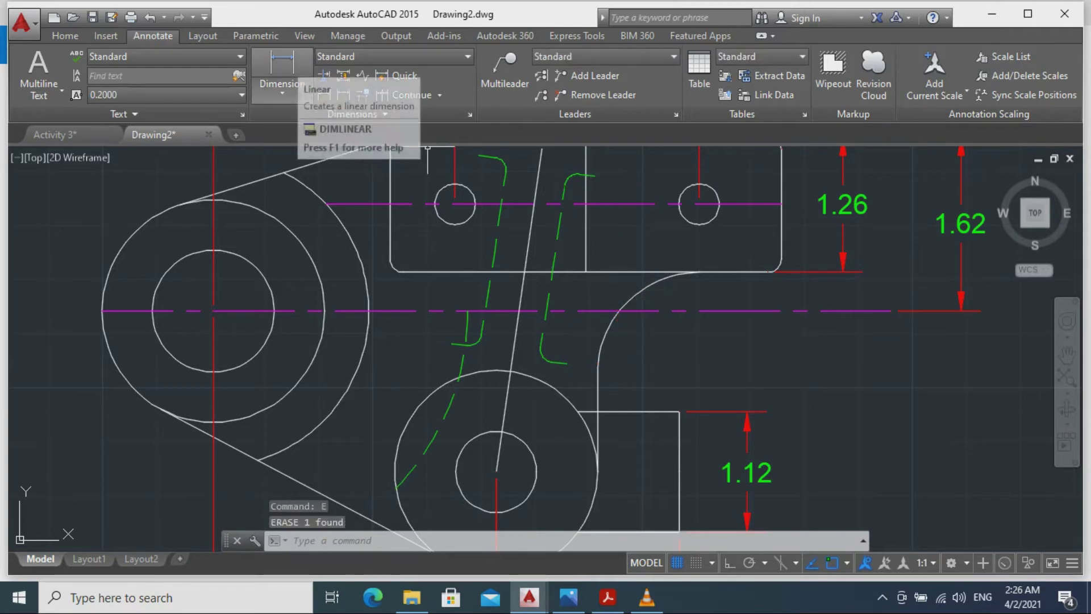
Add an aligned dimension between the upper and lower end points of the right filleted hidden edge, placed to its right.
{"action": "left_click", "coordinate": [282, 65]}
{"action": "left_click", "coordinate": [282, 93]}
{"action": "left_click", "coordinate": [298, 154]}
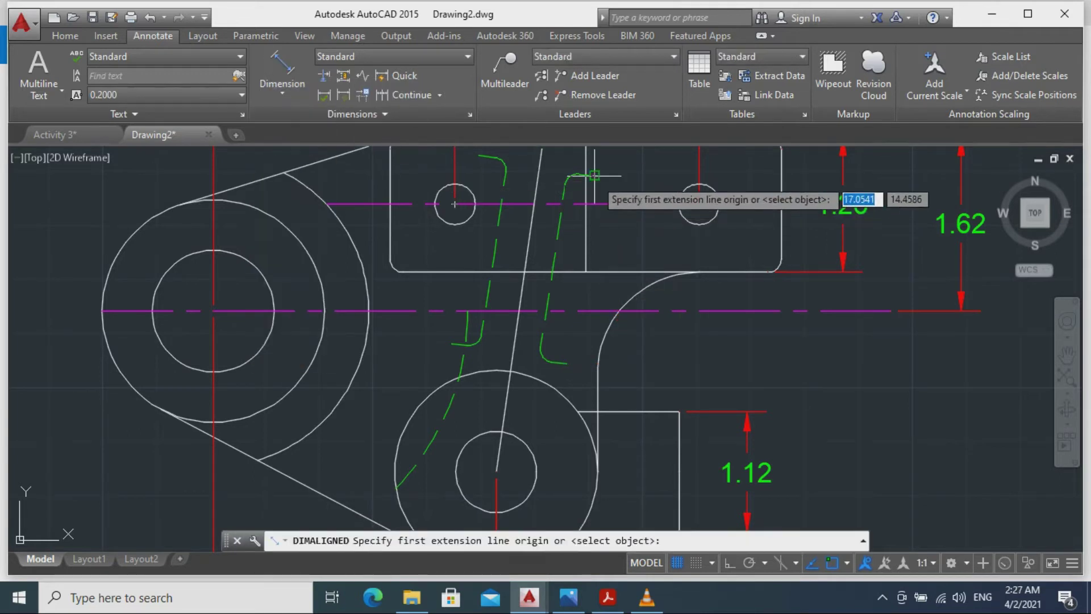
{"action": "left_click", "coordinate": [594, 175]}
{"action": "left_click", "coordinate": [598, 372]}
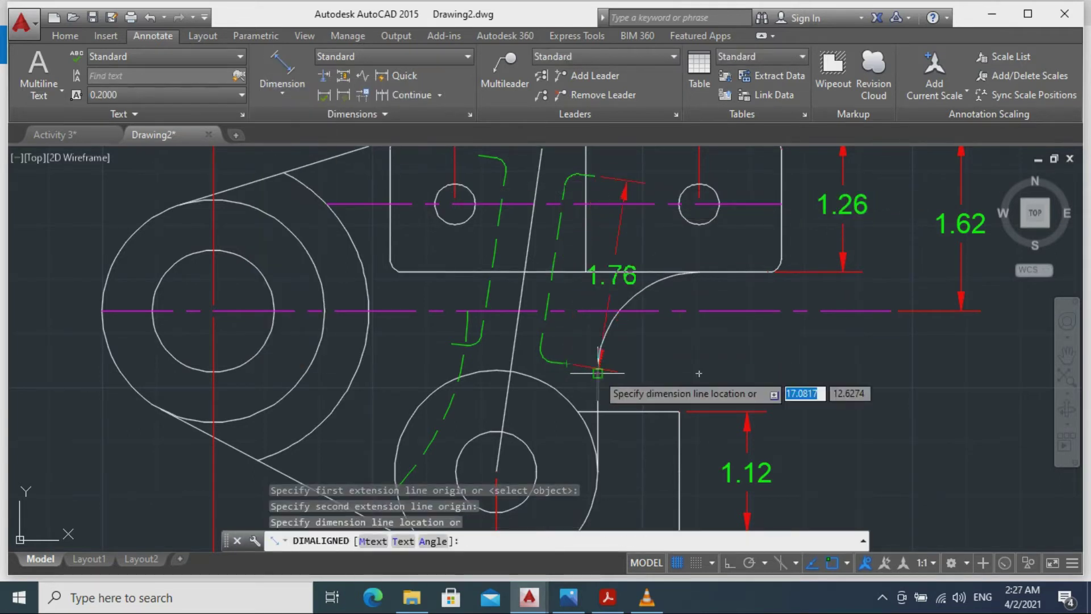
{"action": "left_click", "coordinate": [599, 371]}
Move the aligned length dimension slightly closer to the right hidden edge.
{"action": "left_click", "coordinate": [611, 276]}
{"action": "left_click", "coordinate": [611, 276]}
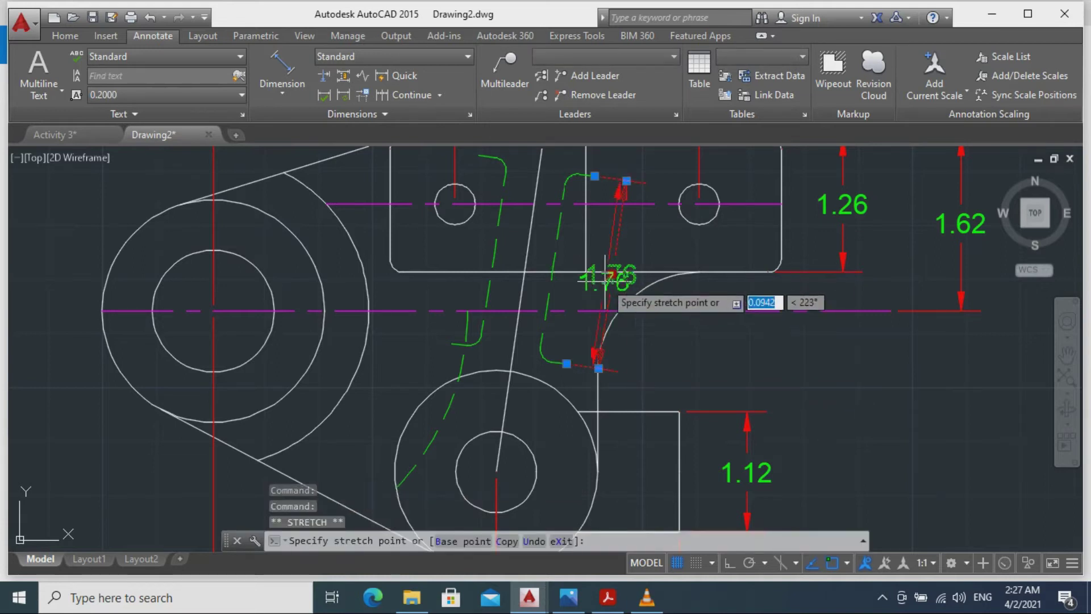
{"action": "left_click", "coordinate": [602, 284]}
{"action": "key", "text": "Escape"}
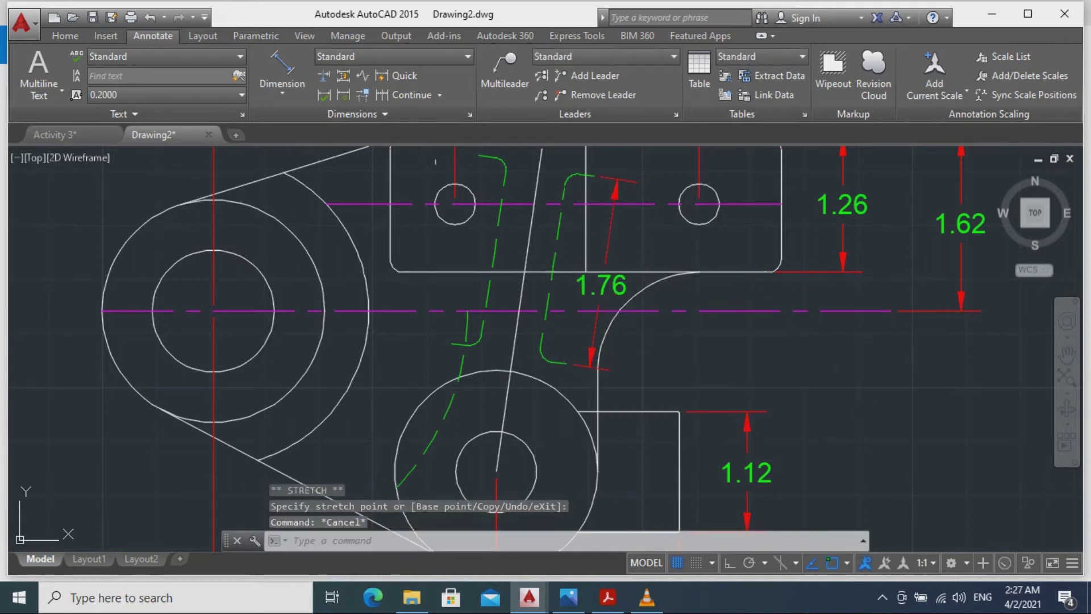
Add an aligned dimension across the gap between the two slanted hidden edges inside the plate.
{"action": "left_click", "coordinate": [283, 67]}
{"action": "left_click", "coordinate": [496, 252]}
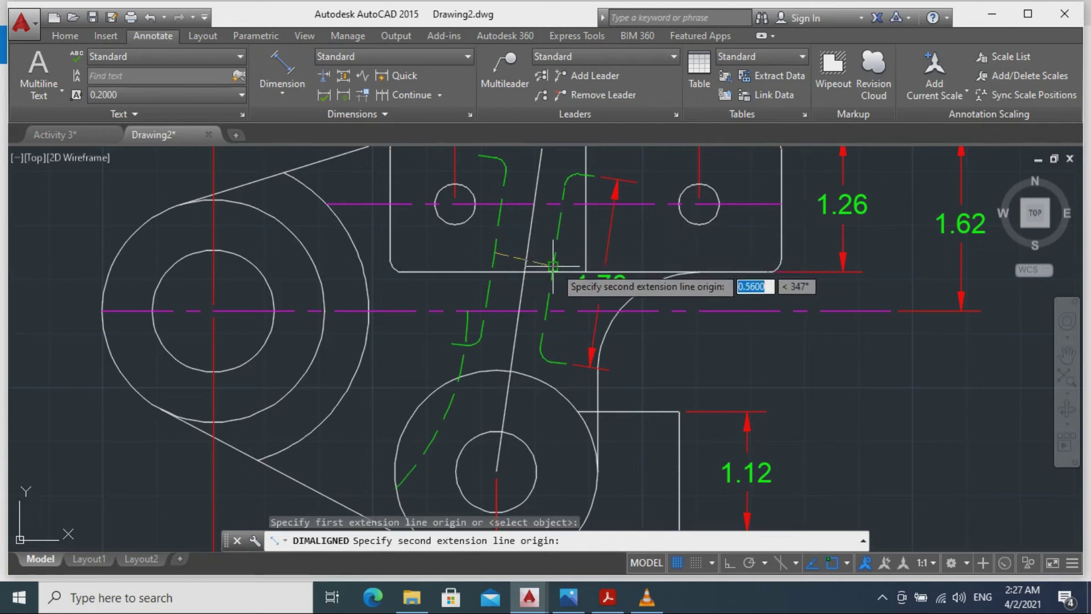
{"action": "left_click", "coordinate": [556, 265]}
{"action": "left_click", "coordinate": [563, 280]}
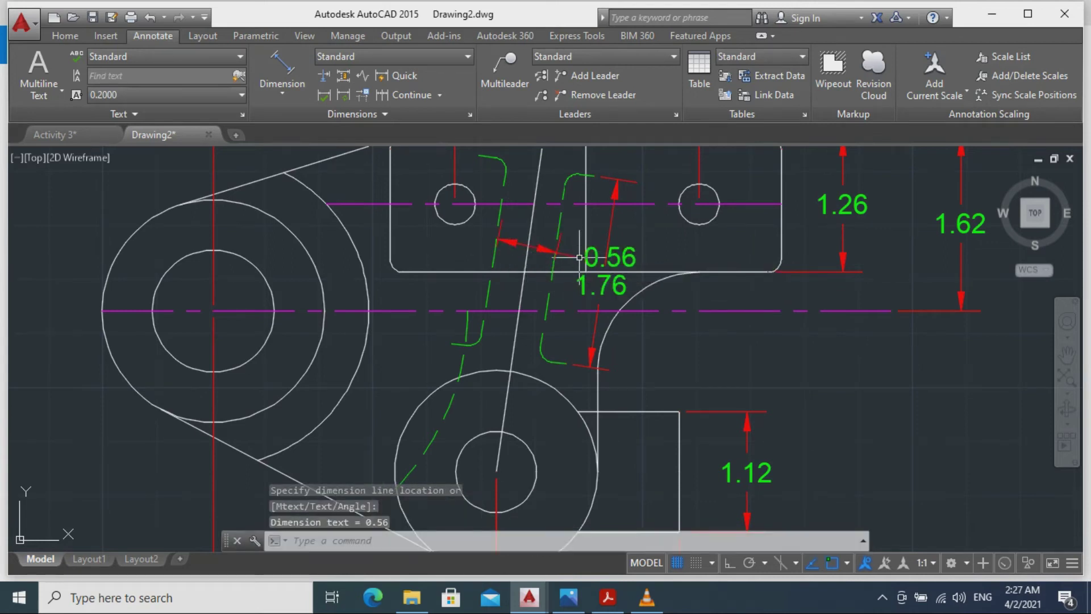
Move the gap dimension's text to the left of the hidden edges, clear of the aligned length dimension.
{"action": "left_click", "coordinate": [611, 256]}
{"action": "left_click", "coordinate": [613, 257]}
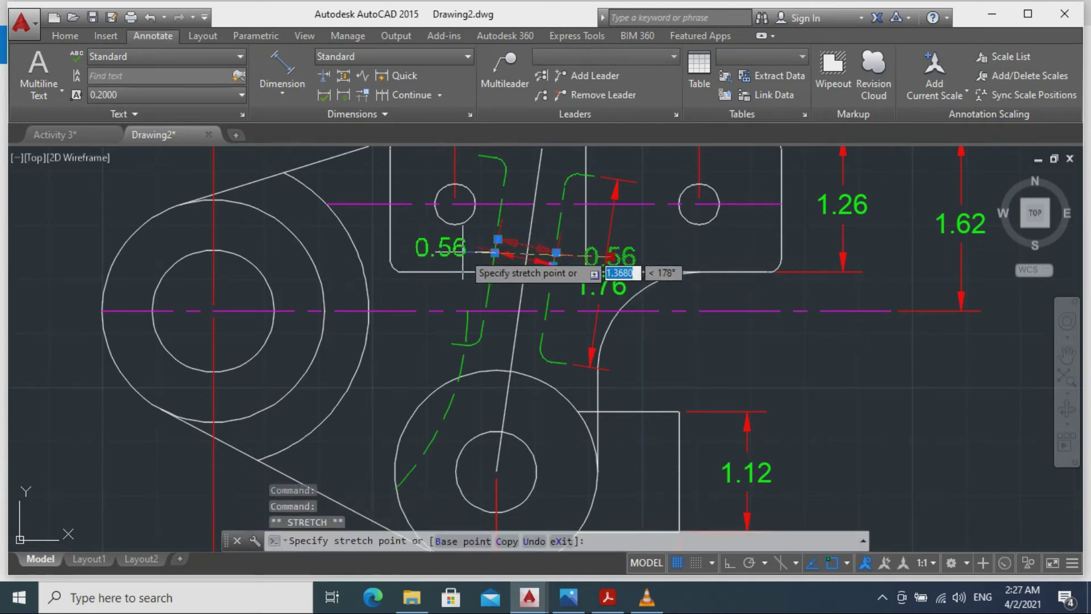
{"action": "key", "text": "Escape"}
{"action": "scroll", "coordinate": [816, 395], "scroll_direction": "down", "scroll_amount": 6}
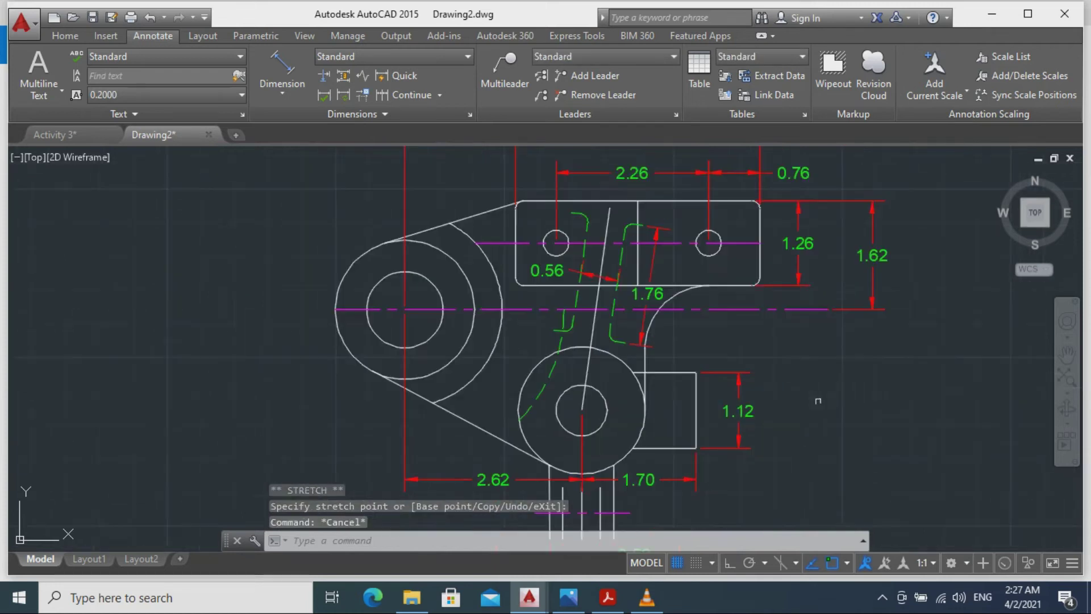
Make the hidden layer current and set the current linetype to HIDDEN.
{"action": "scroll", "coordinate": [837, 387], "scroll_direction": "up", "scroll_amount": 6}
{"action": "scroll", "coordinate": [837, 383], "scroll_direction": "down", "scroll_amount": 6}
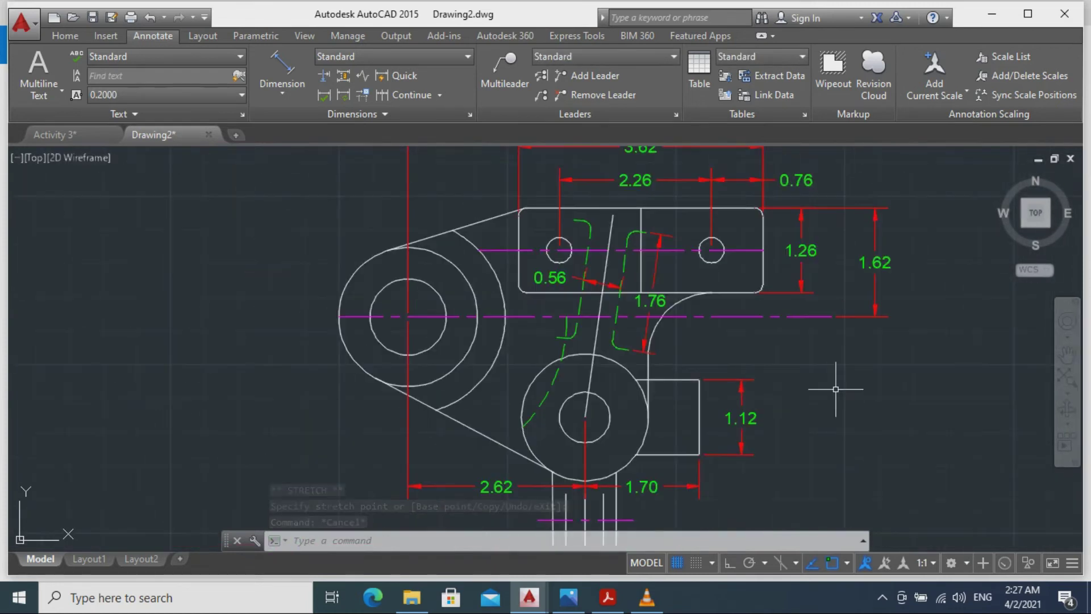
{"action": "scroll", "coordinate": [868, 411], "scroll_direction": "up", "scroll_amount": 2}
{"action": "scroll", "coordinate": [867, 412], "scroll_direction": "up", "scroll_amount": 2}
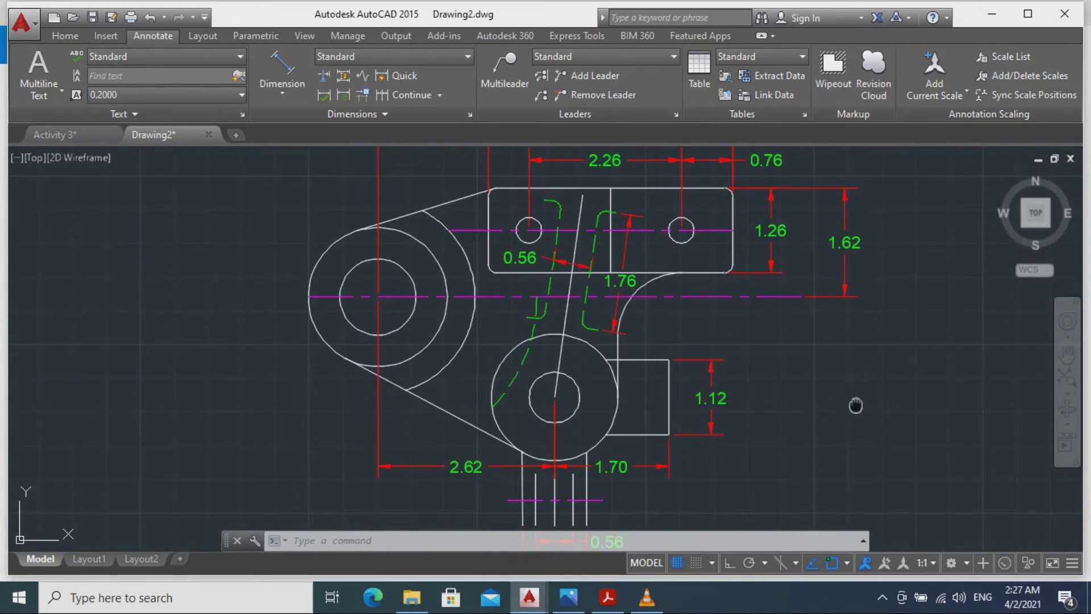
{"action": "middle_click_drag", "start_coordinate": [856, 405], "coordinate": [999, 347]}
{"action": "scroll", "coordinate": [924, 402], "scroll_direction": "down", "scroll_amount": 1}
{"action": "scroll", "coordinate": [925, 401], "scroll_direction": "up", "scroll_amount": 2}
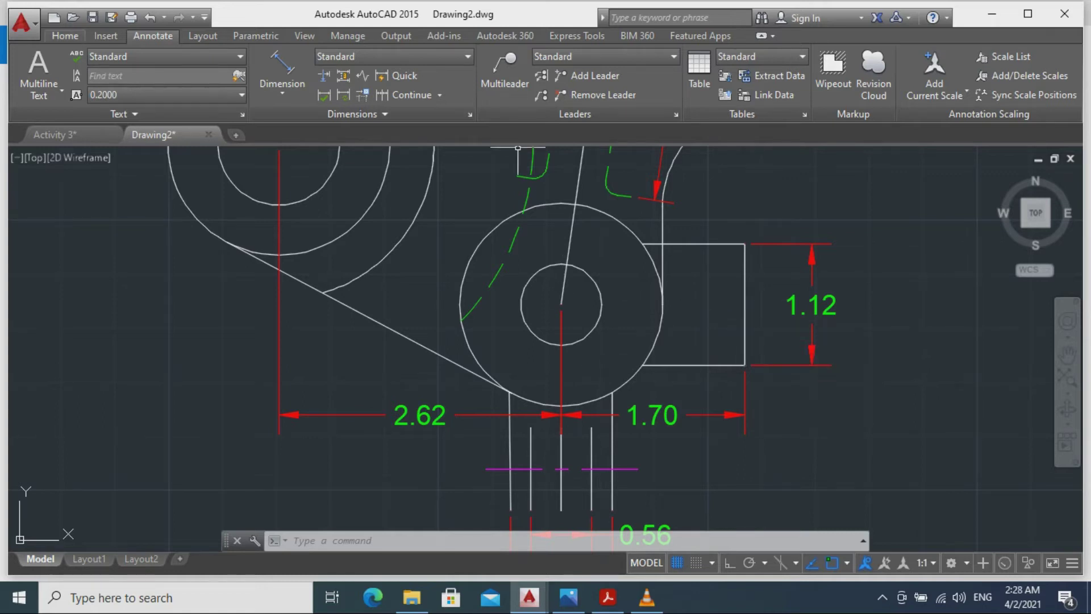
{"action": "left_click", "coordinate": [65, 35]}
{"action": "left_click", "coordinate": [432, 56]}
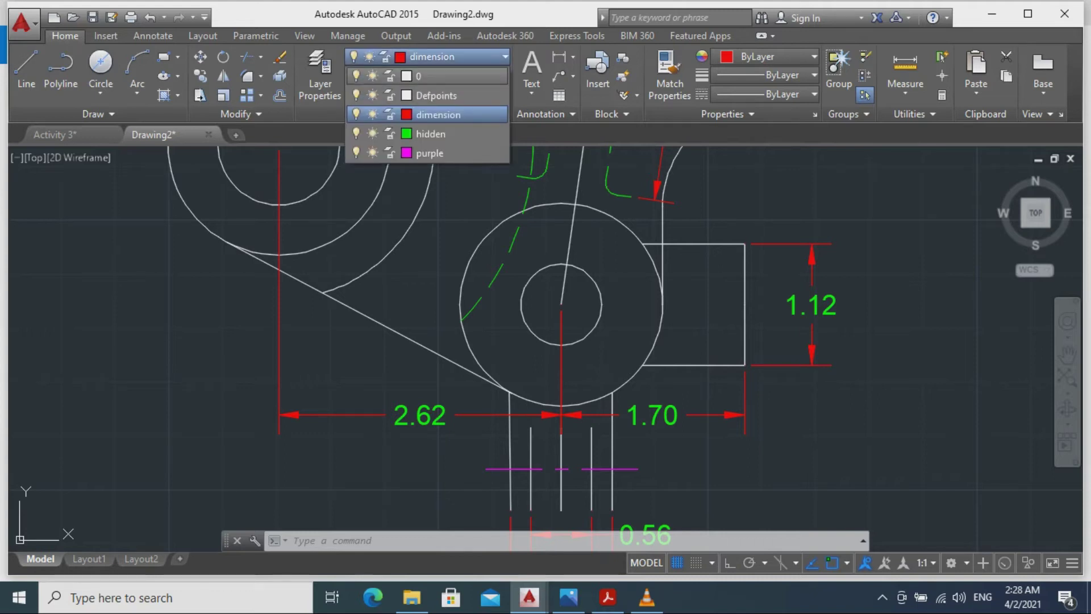
{"action": "left_click", "coordinate": [430, 134]}
{"action": "left_click", "coordinate": [764, 94]}
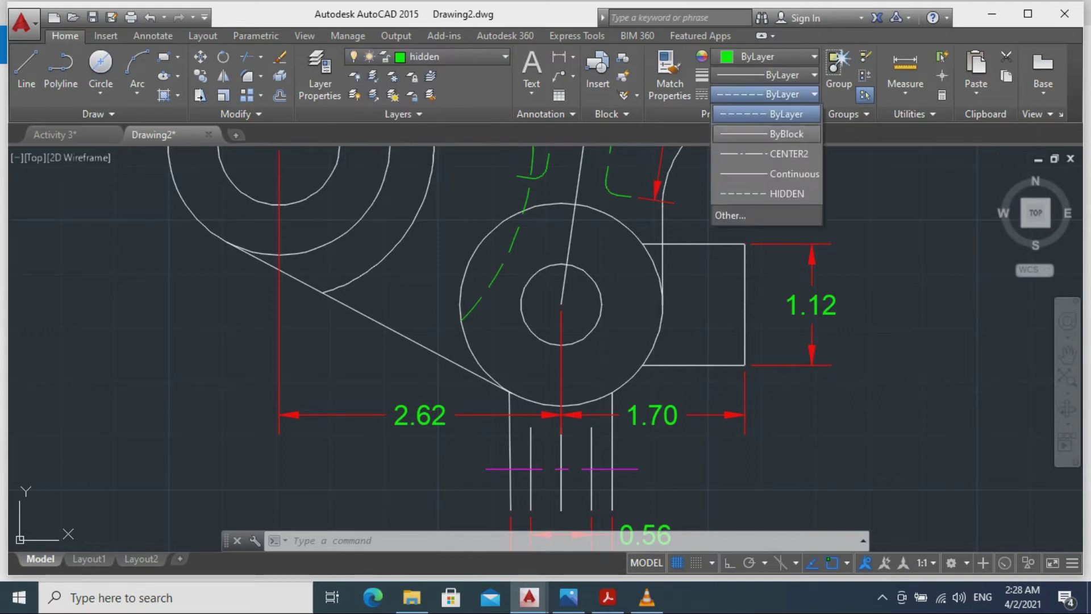
{"action": "left_click", "coordinate": [778, 192]}
Draw hidden lines from the midpoint of the side rectangle's outer edge, 0.1866 up, and horizontally into the small lower circle with ortho on.
{"action": "left_click", "coordinate": [26, 68]}
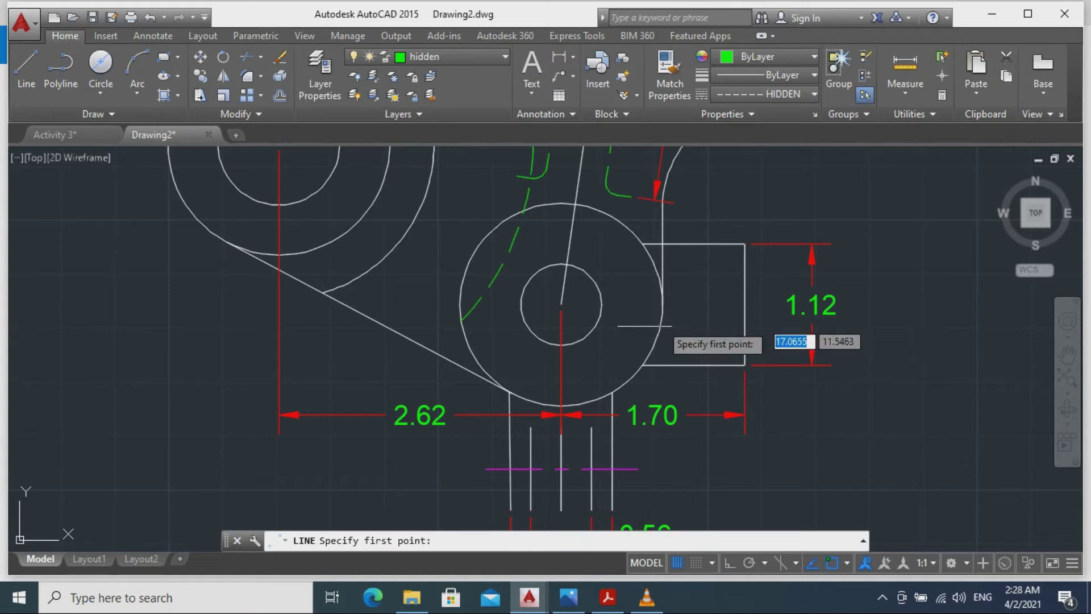
{"action": "left_click", "coordinate": [745, 304]}
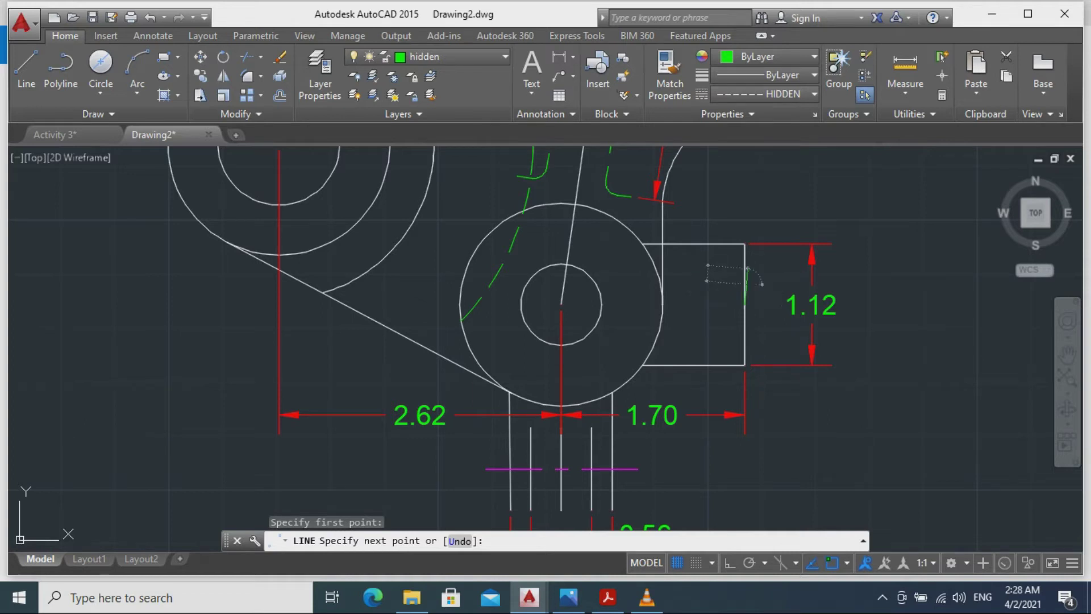
{"action": "type", "text": "0.1866"}
{"action": "key", "text": "Return"}
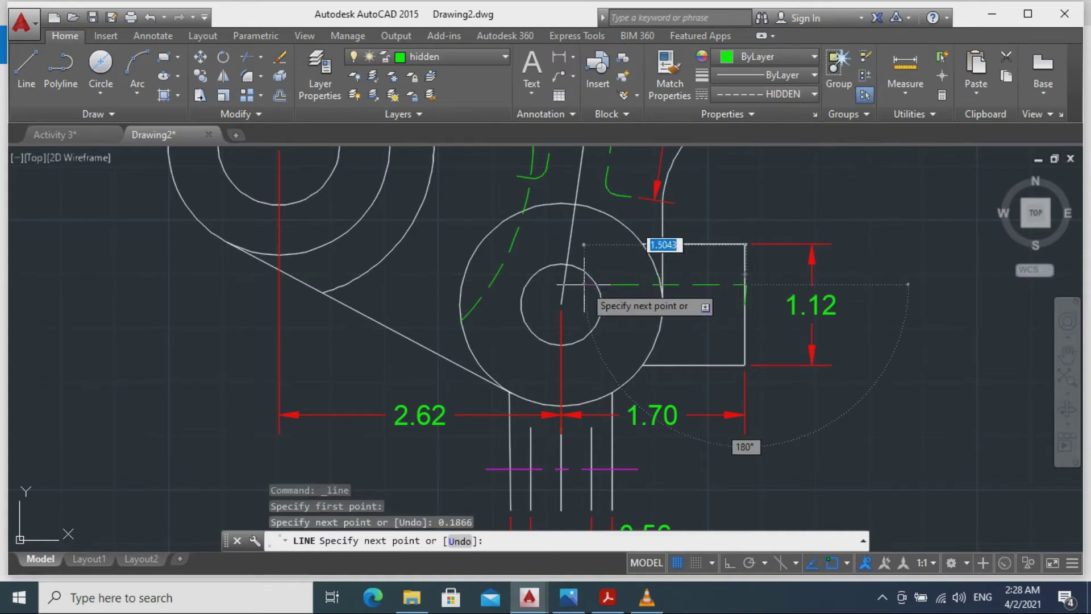
{"action": "key", "text": "F8"}
{"action": "left_click", "coordinate": [601, 304]}
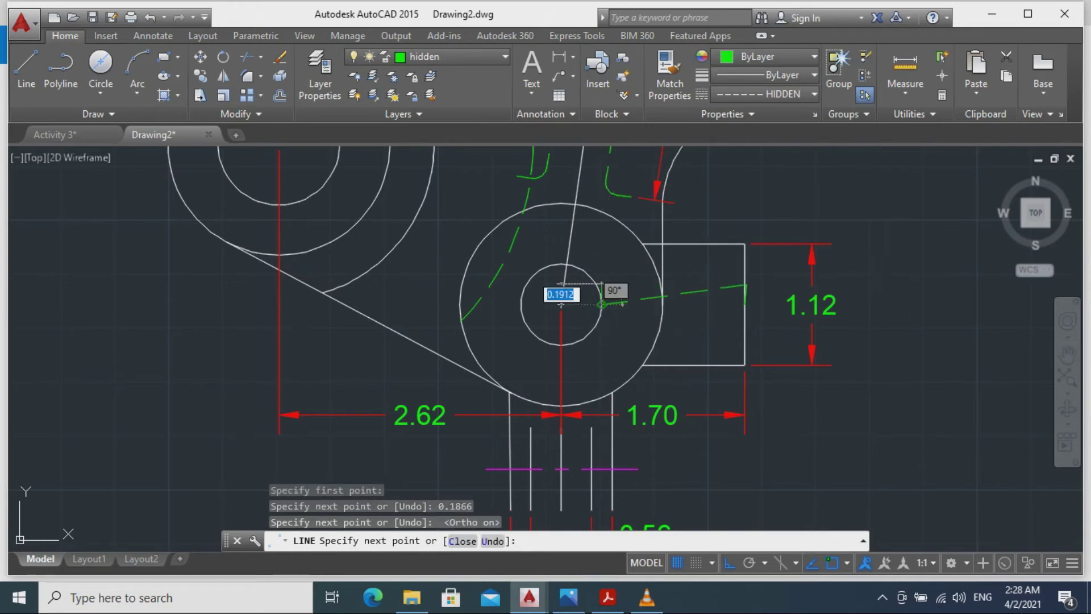
{"action": "key", "text": "ctrl+z"}
{"action": "left_click", "coordinate": [576, 285]}
{"action": "key", "text": "Escape"}
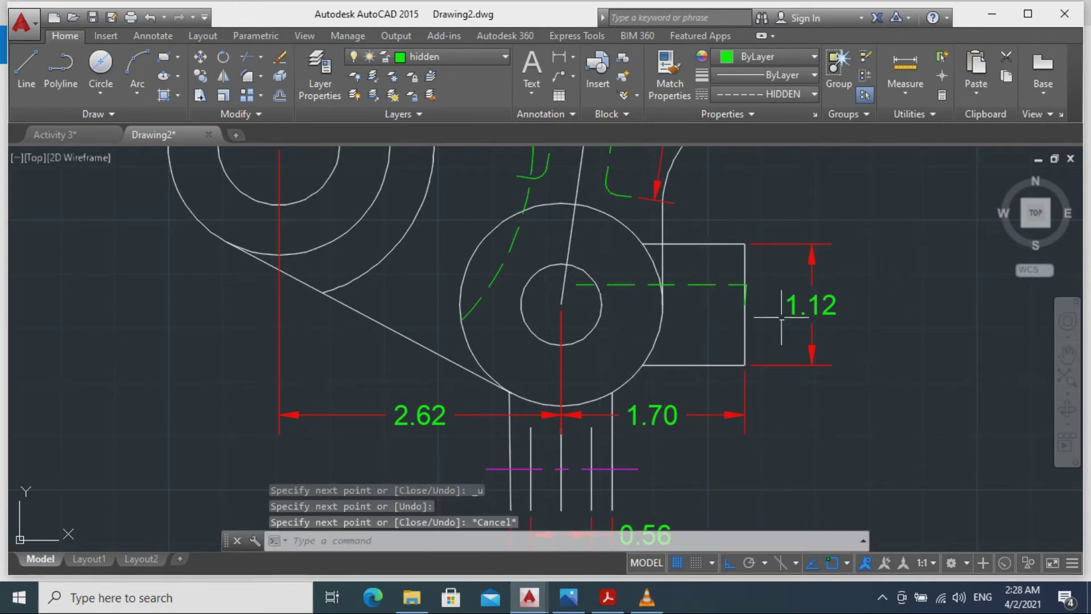
Draw matching hidden lines from the same edge midpoint, 0.1866 straight down and horizontally into the small lower circle.
{"action": "scroll", "coordinate": [781, 317], "scroll_direction": "up", "scroll_amount": 4}
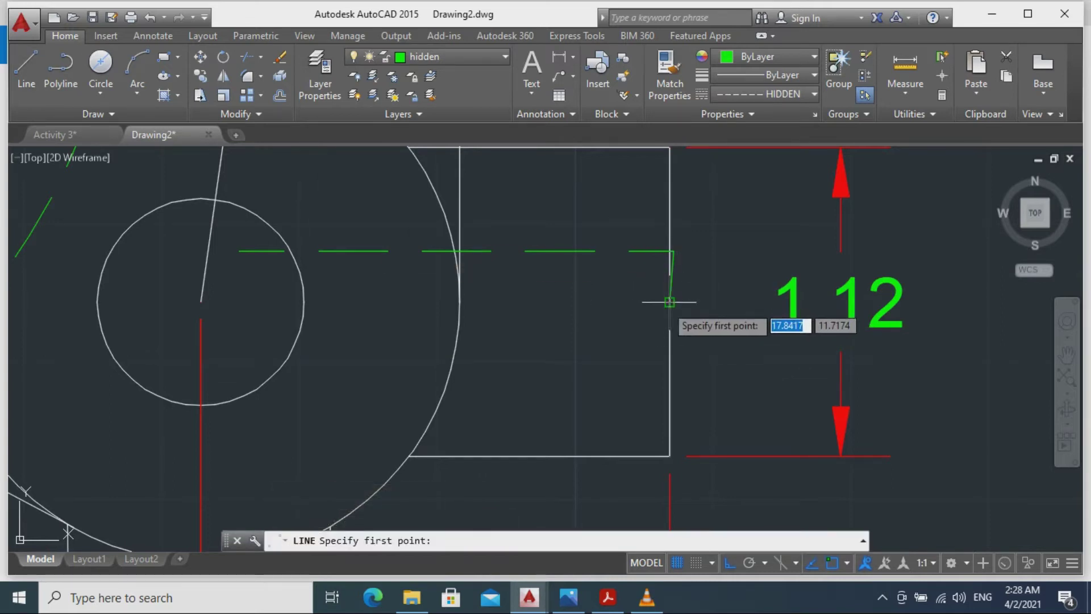
{"action": "left_click", "coordinate": [670, 302]}
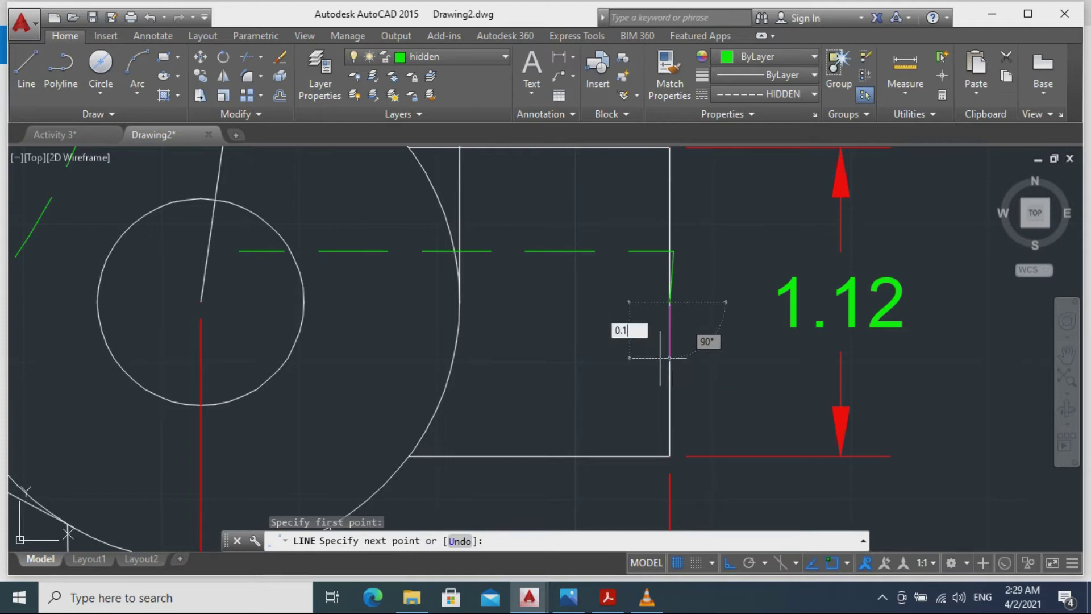
{"action": "left_click", "coordinate": [670, 353]}
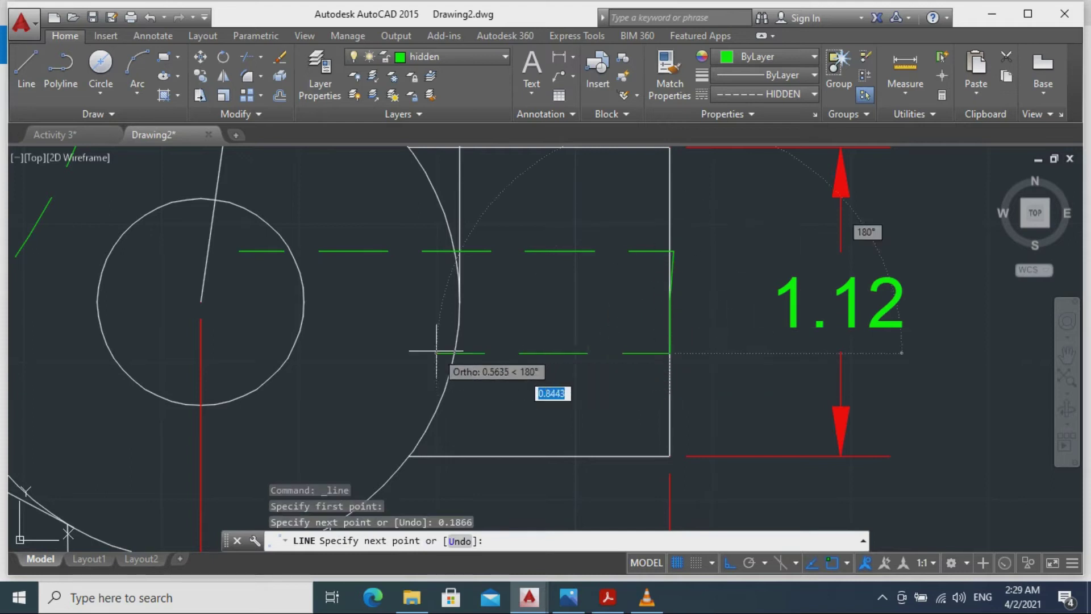
{"action": "left_click", "coordinate": [234, 325]}
{"action": "key", "text": "Escape"}
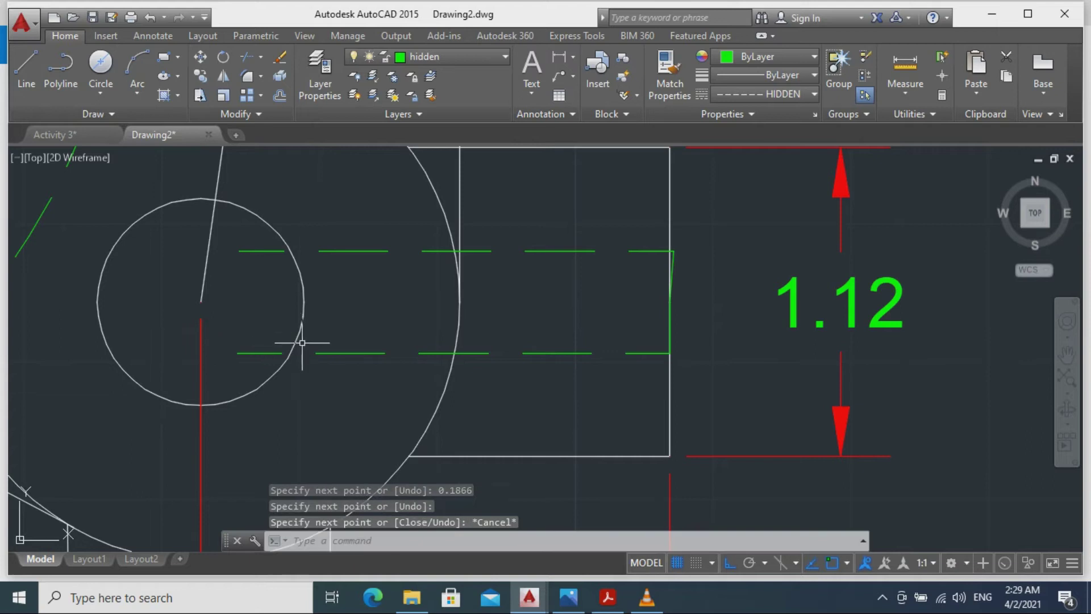
Trim the parts of both horizontal hidden lines that lie inside the small lower circle.
{"action": "type", "text": "tr"}
{"action": "key", "text": "Return"}
{"action": "key", "text": "Return"}
{"action": "left_click", "coordinate": [263, 251]}
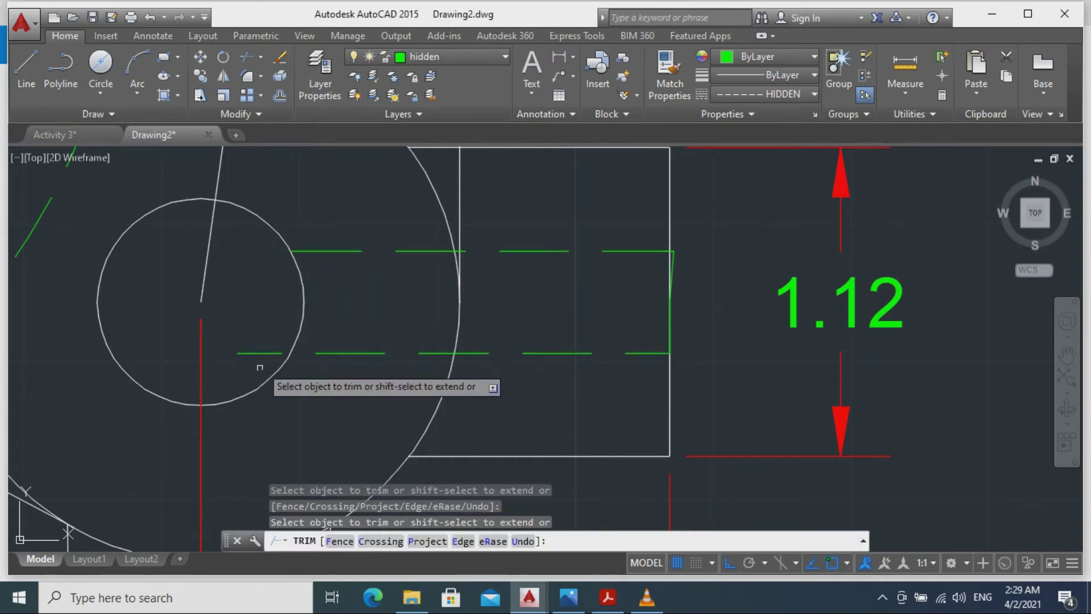
{"action": "left_click", "coordinate": [258, 353]}
{"action": "key", "text": "Escape"}
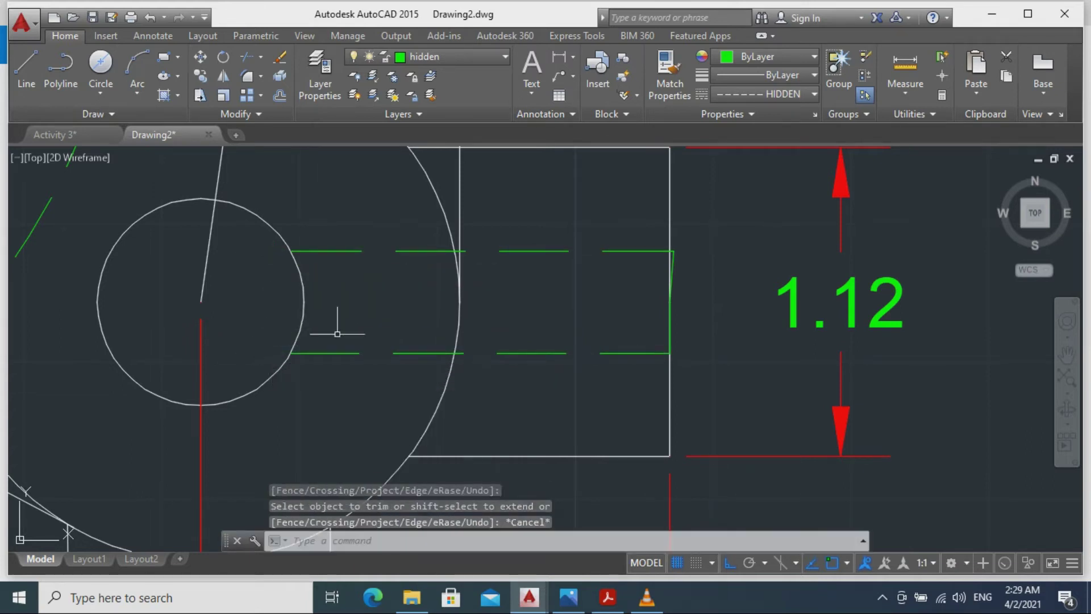
Delete the two short green segments along the side rectangle's outer edge and trim the upper hidden line's overhang beyond it.
{"action": "scroll", "coordinate": [680, 273], "scroll_direction": "up", "scroll_amount": 4}
{"action": "left_click", "coordinate": [640, 379]}
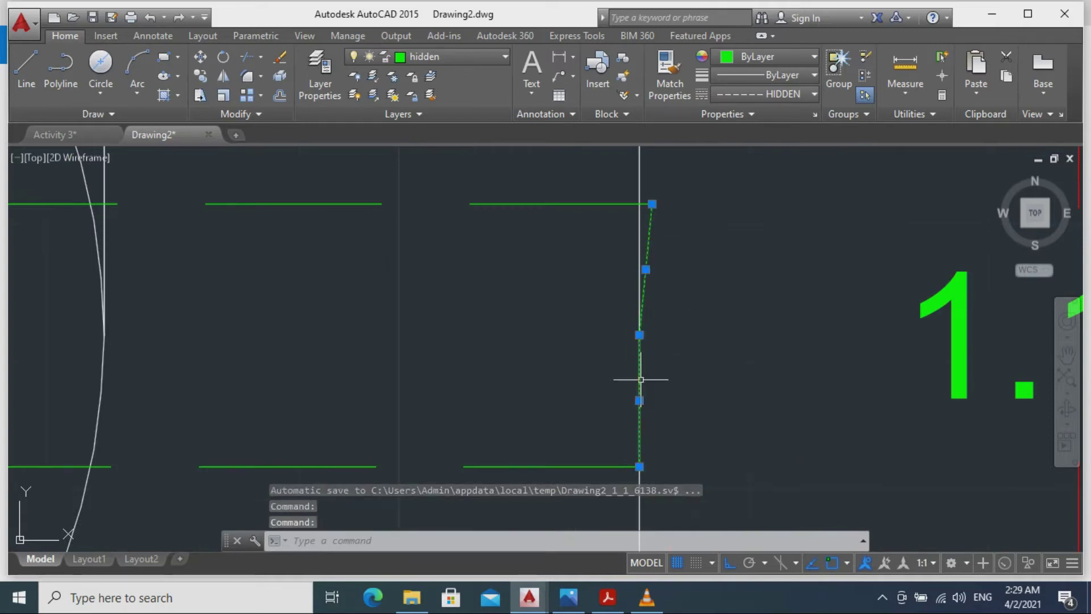
{"action": "key", "text": "Escape"}
{"action": "type", "text": "tr"}
{"action": "key", "text": "Return"}
{"action": "key", "text": "Return"}
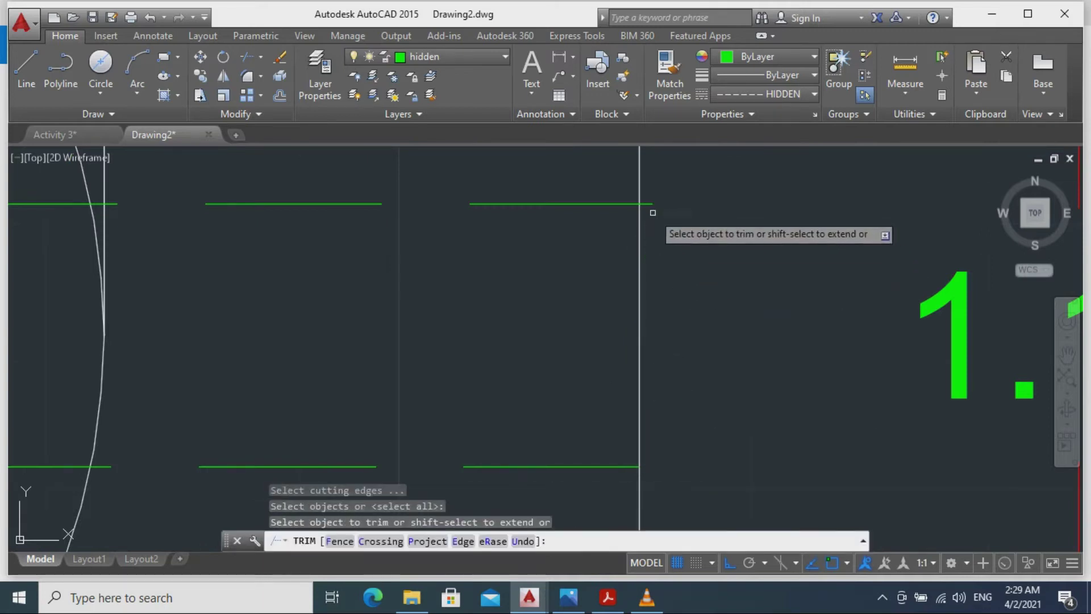
{"action": "left_click", "coordinate": [647, 204]}
{"action": "key", "text": "Escape"}
{"action": "scroll", "coordinate": [743, 312], "scroll_direction": "down", "scroll_amount": 5}
{"action": "middle_click_drag", "start_coordinate": [767, 407], "coordinate": [932, 355]}
{"action": "scroll", "coordinate": [932, 355], "scroll_direction": "up", "scroll_amount": 3}
{"action": "middle_click_drag", "start_coordinate": [811, 275], "coordinate": [946, 419]}
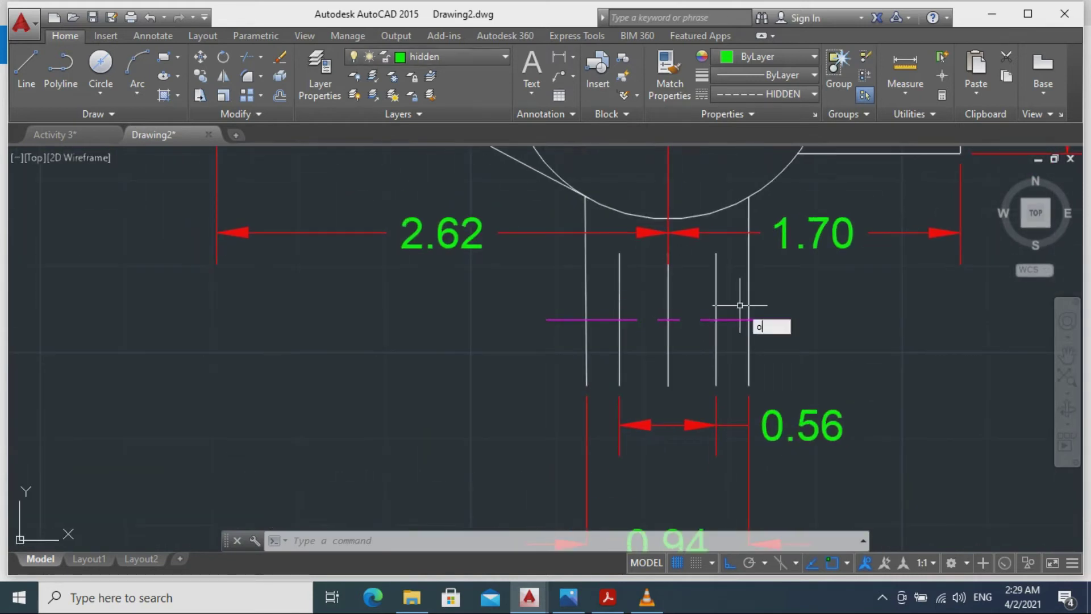
{"action": "key", "text": "Return"}
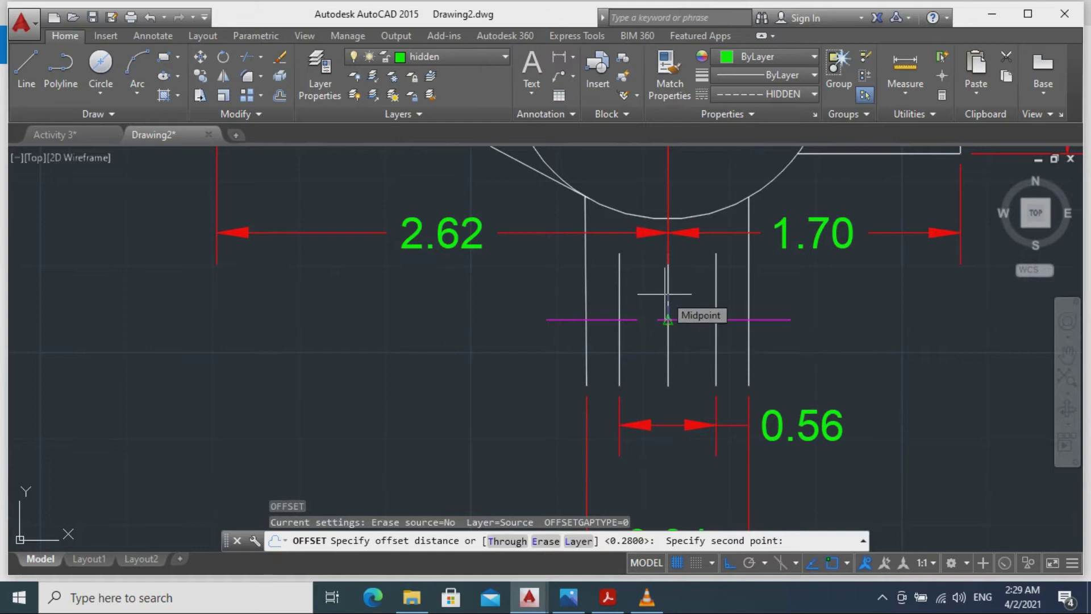
{"action": "type", "text": "0.15"}
{"action": "key", "text": "Return"}
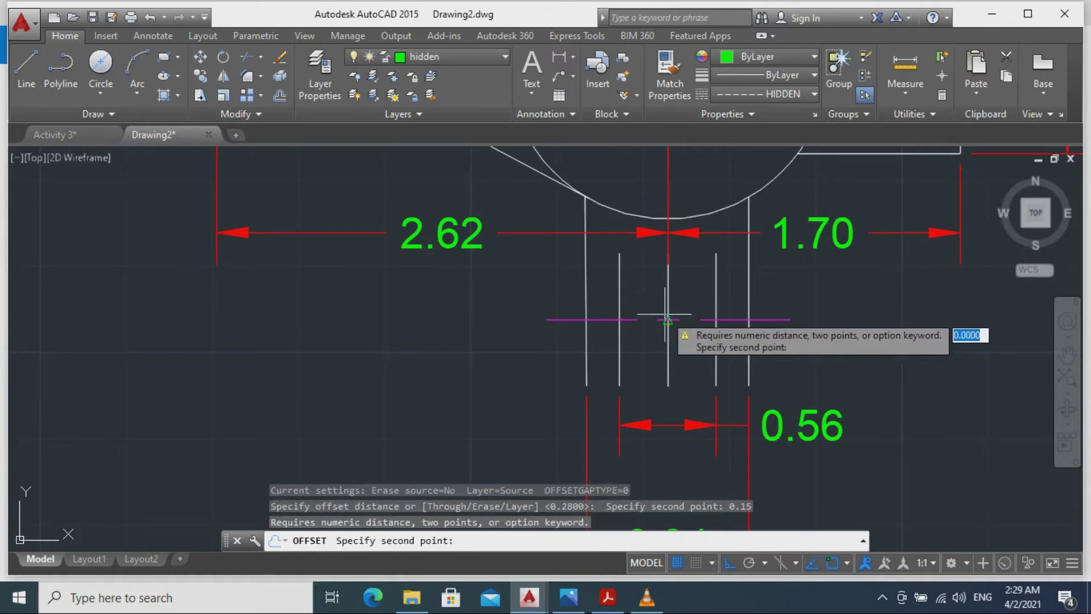
{"action": "left_click", "coordinate": [668, 320]}
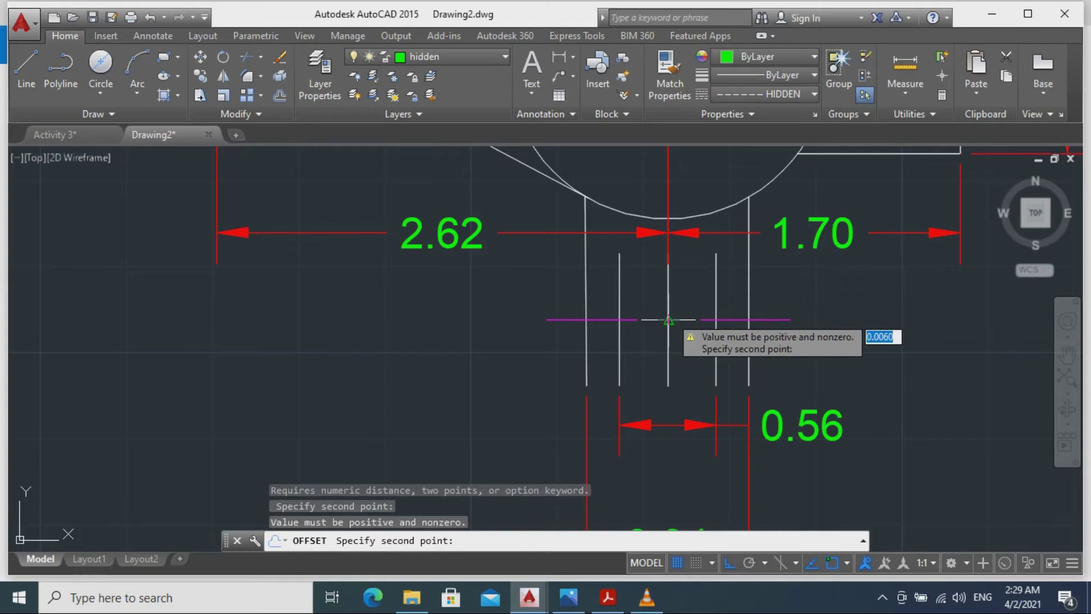
{"action": "key", "text": "Escape"}
Offset the purple centerline across the lower stem by 0.15 both above and below.
{"action": "type", "text": "o"}
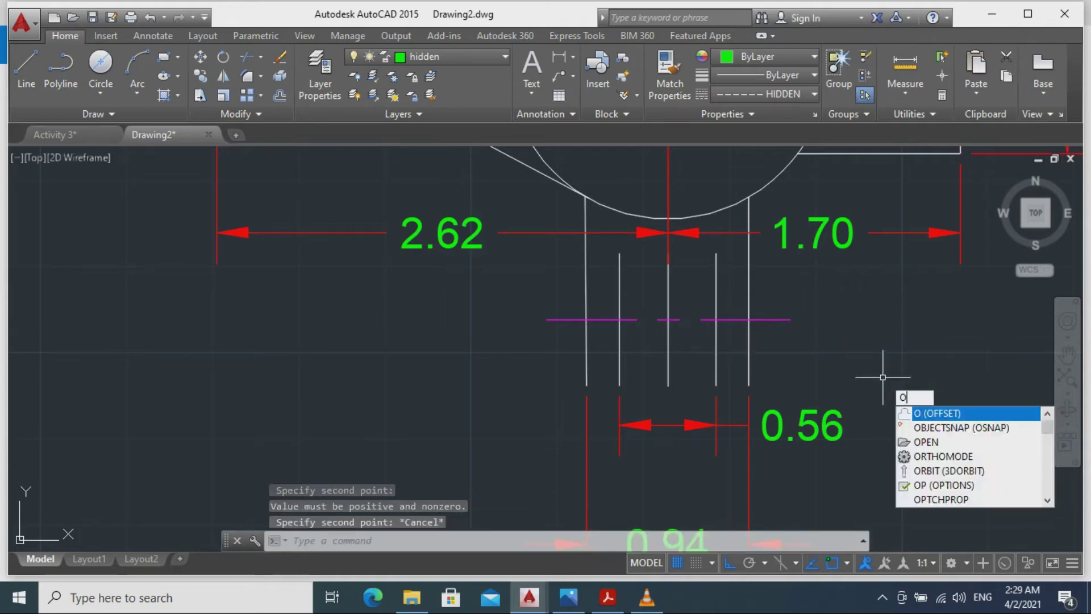
{"action": "key", "text": "Return"}
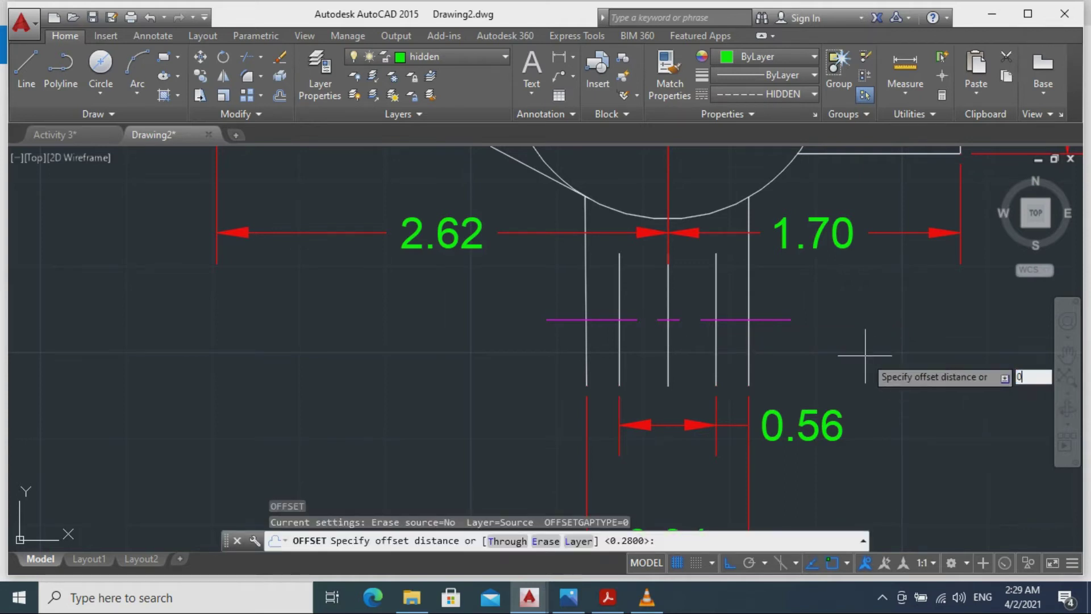
{"action": "key", "text": "Return"}
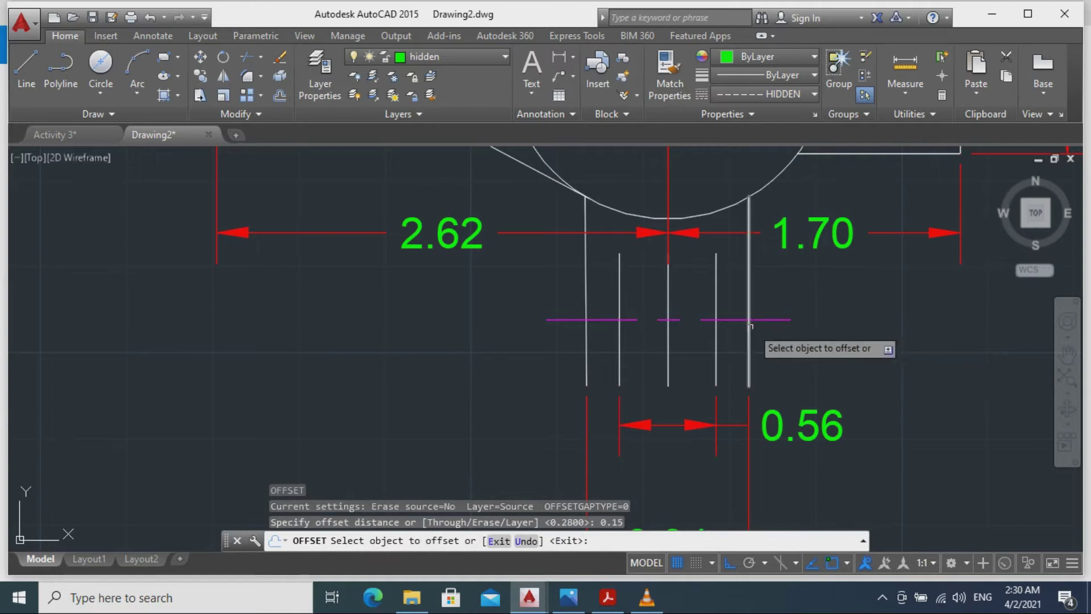
{"action": "left_click", "coordinate": [669, 320]}
{"action": "left_click", "coordinate": [669, 307]}
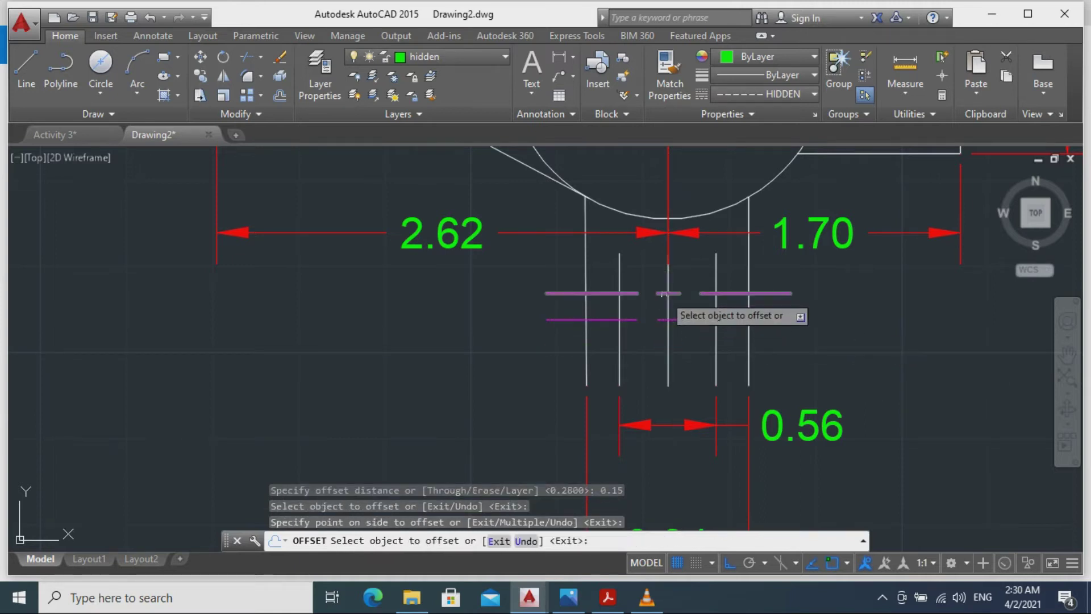
{"action": "left_click", "coordinate": [674, 320]}
{"action": "left_click", "coordinate": [672, 343]}
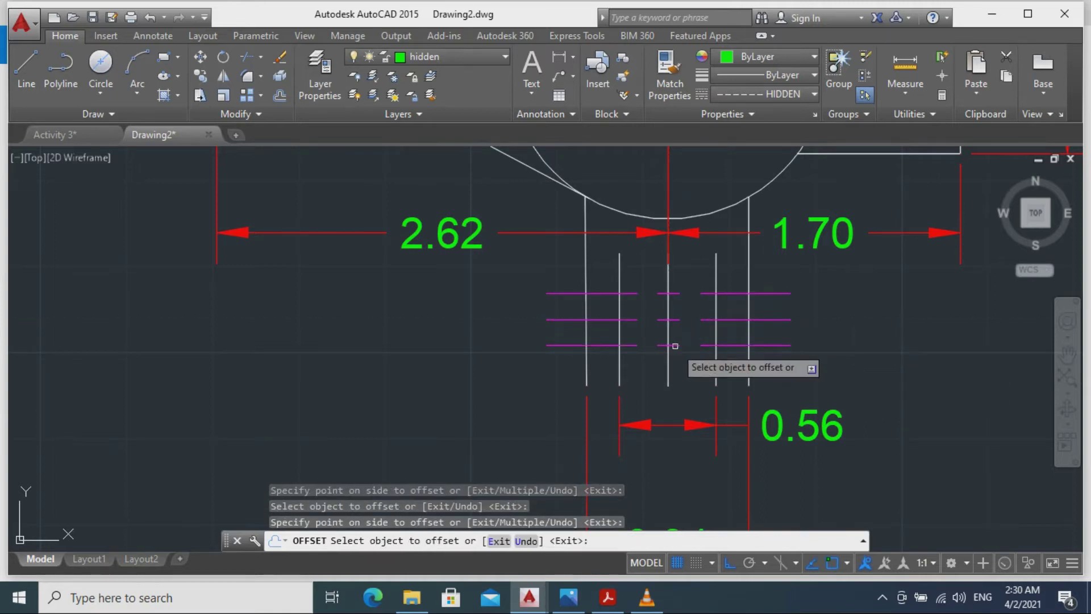
{"action": "key", "text": "Escape"}
Change the two offset lines on the lower stem to green with the HIDDEN linetype.
{"action": "left_click", "coordinate": [705, 293]}
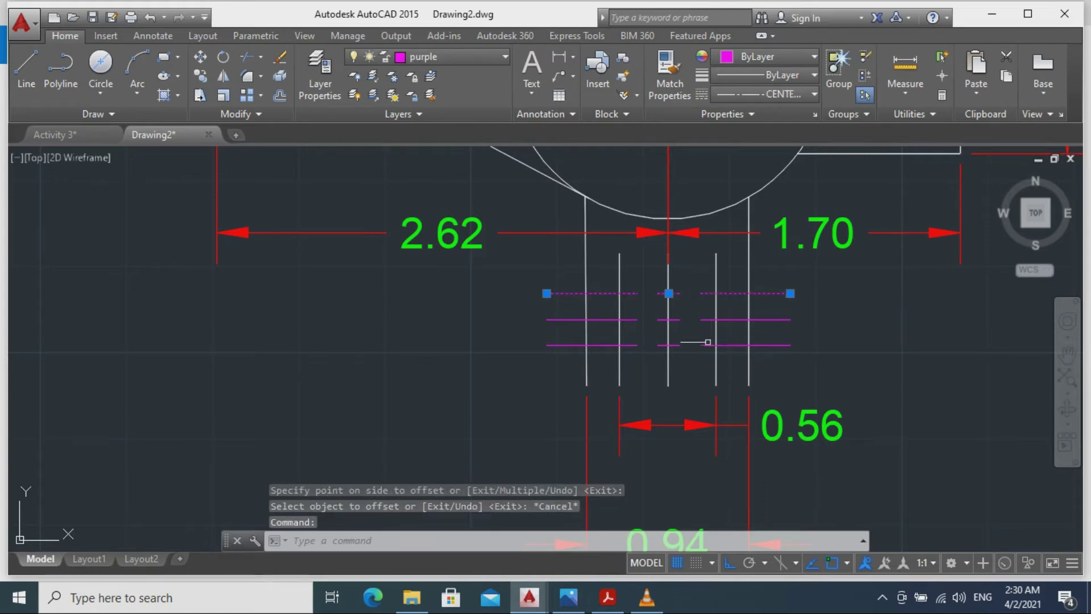
{"action": "left_click", "coordinate": [706, 345]}
{"action": "left_click", "coordinate": [807, 56]}
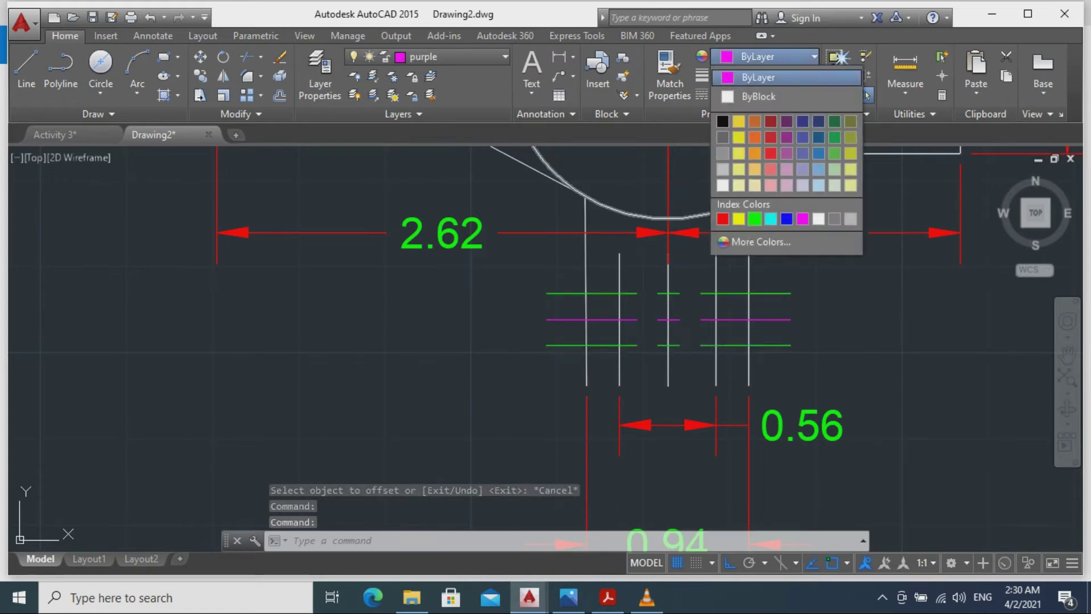
{"action": "left_click", "coordinate": [754, 219]}
{"action": "left_click", "coordinate": [814, 75]}
{"action": "left_click", "coordinate": [781, 149]}
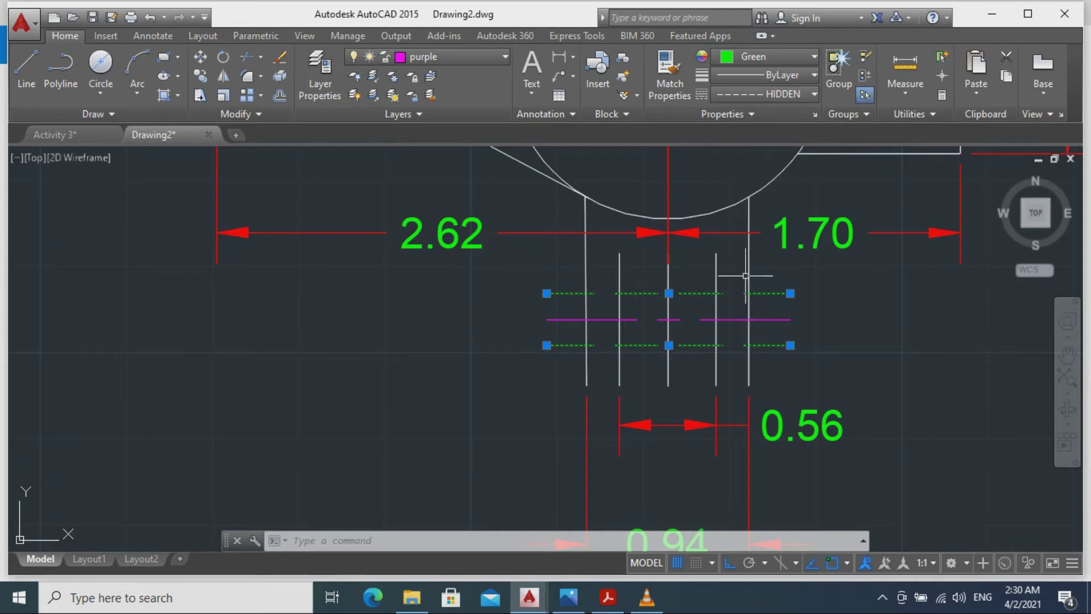
Shorten both green hidden lines so they end on the stem's two inner vertical lines.
{"action": "left_click", "coordinate": [790, 293]}
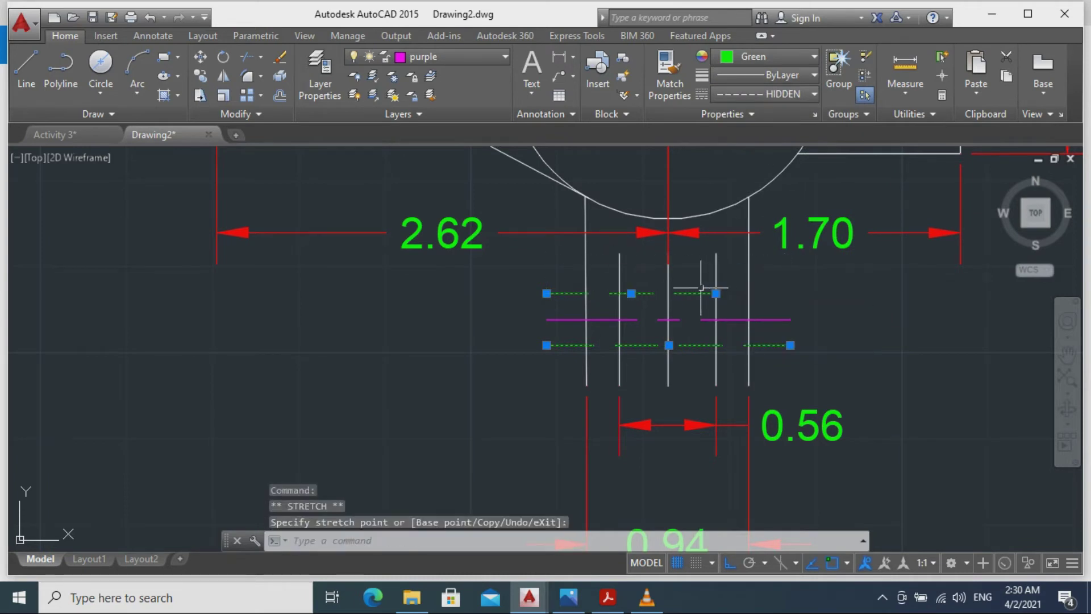
{"action": "left_click", "coordinate": [547, 293]}
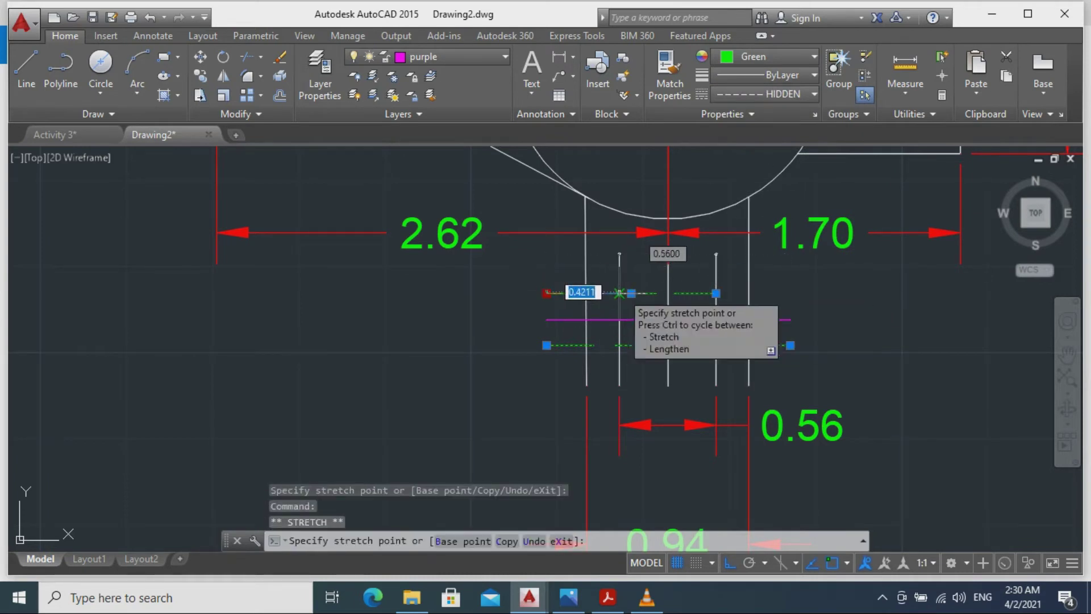
{"action": "left_click", "coordinate": [619, 293]}
{"action": "left_click", "coordinate": [620, 345]}
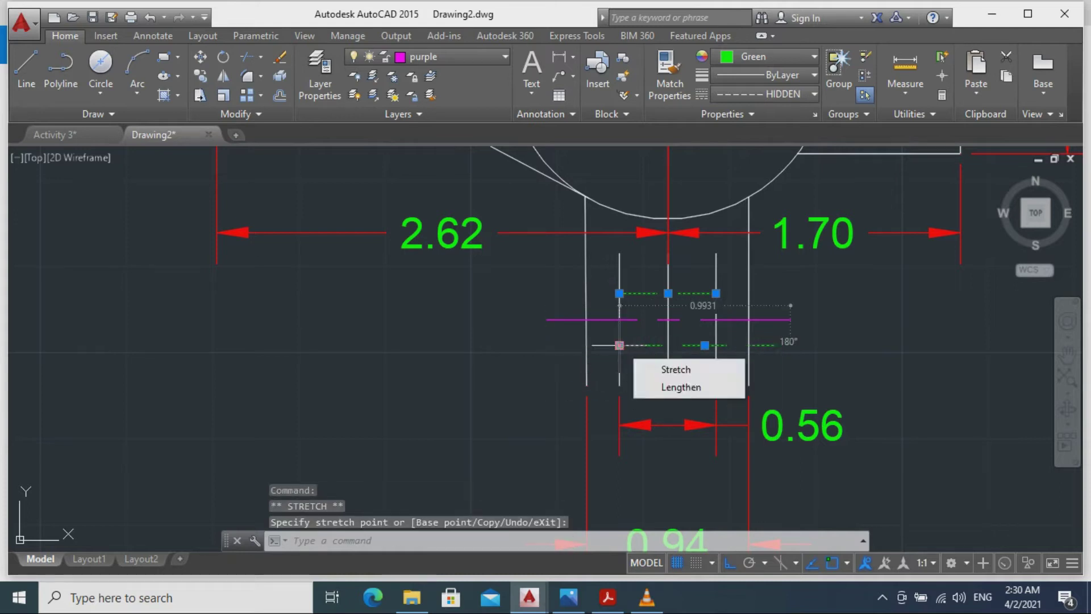
{"action": "left_click", "coordinate": [790, 345]}
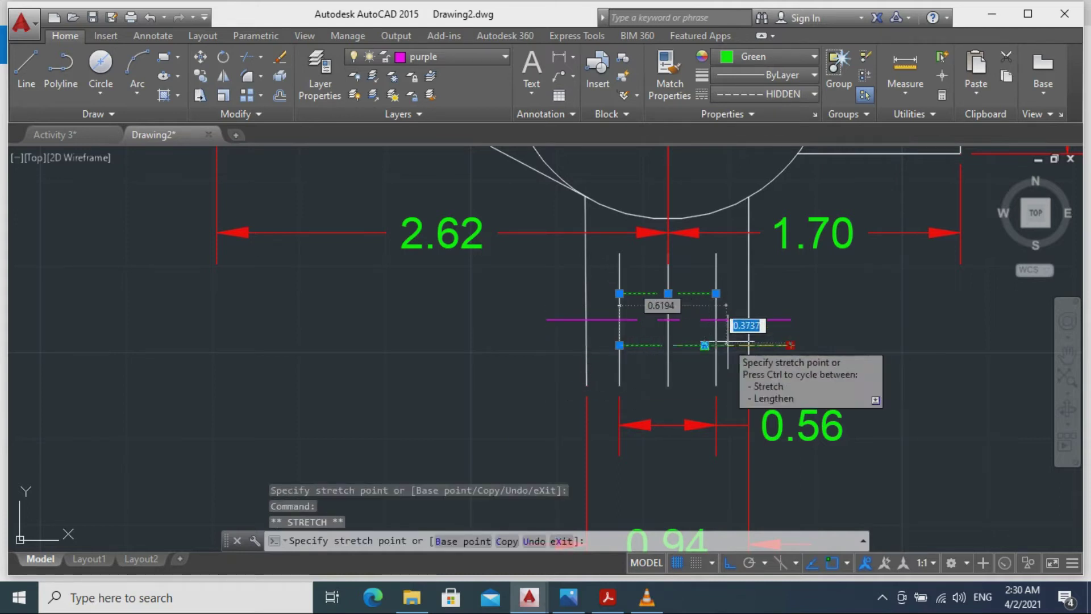
{"action": "left_click", "coordinate": [716, 345]}
{"action": "key", "text": "Escape"}
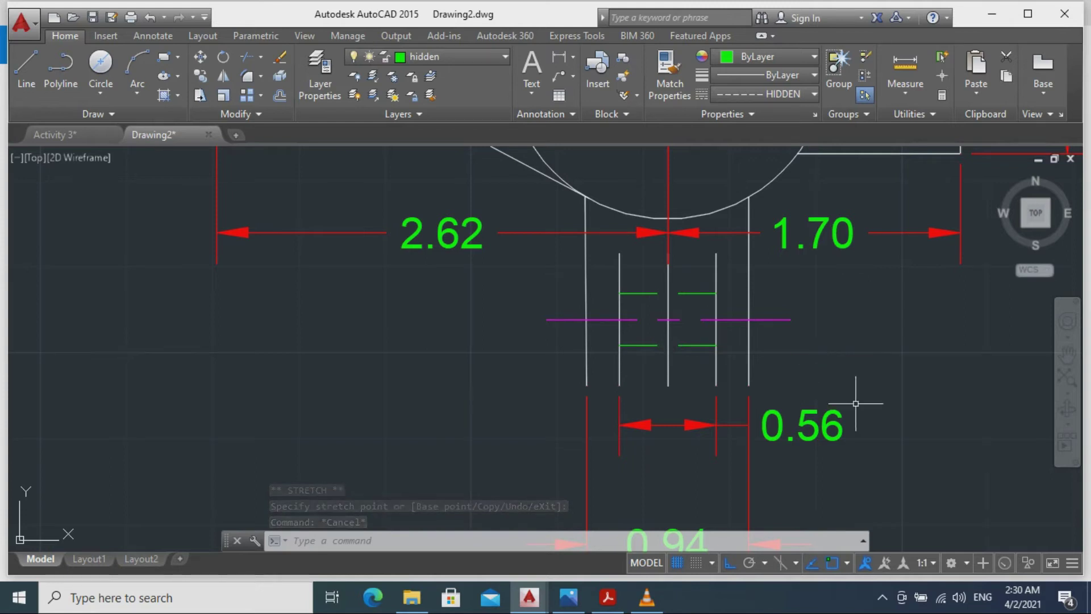
Turn off the endpoint, midpoint and quadrant running object snaps and keep extension active.
{"action": "scroll", "coordinate": [936, 355], "scroll_direction": "down", "scroll_amount": 8}
{"action": "scroll", "coordinate": [938, 384], "scroll_direction": "up", "scroll_amount": 5}
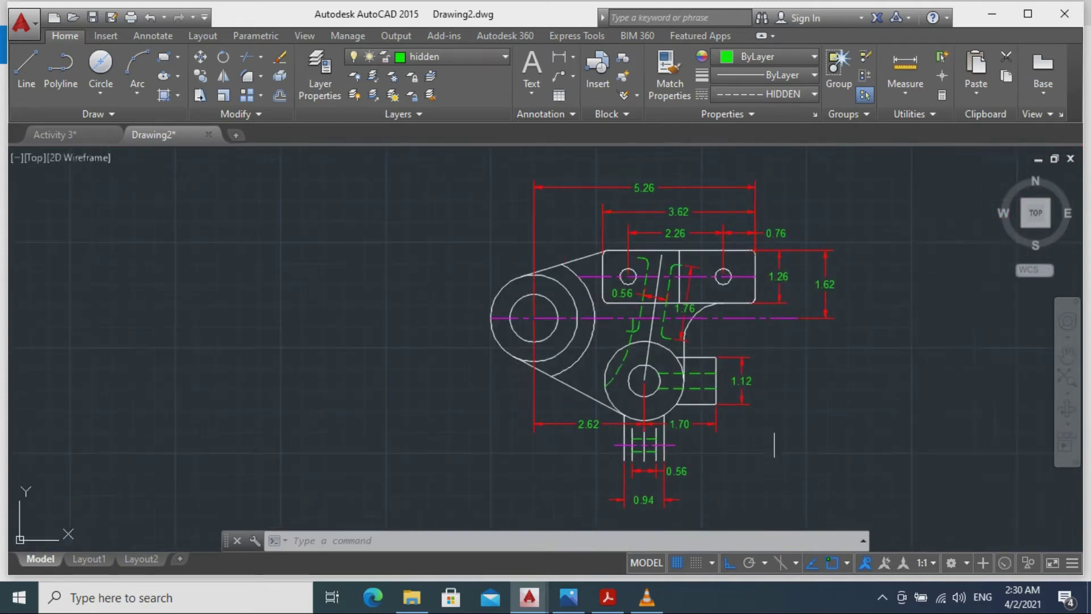
{"action": "scroll", "coordinate": [956, 424], "scroll_direction": "down", "scroll_amount": 3}
{"action": "scroll", "coordinate": [957, 353], "scroll_direction": "up", "scroll_amount": 3}
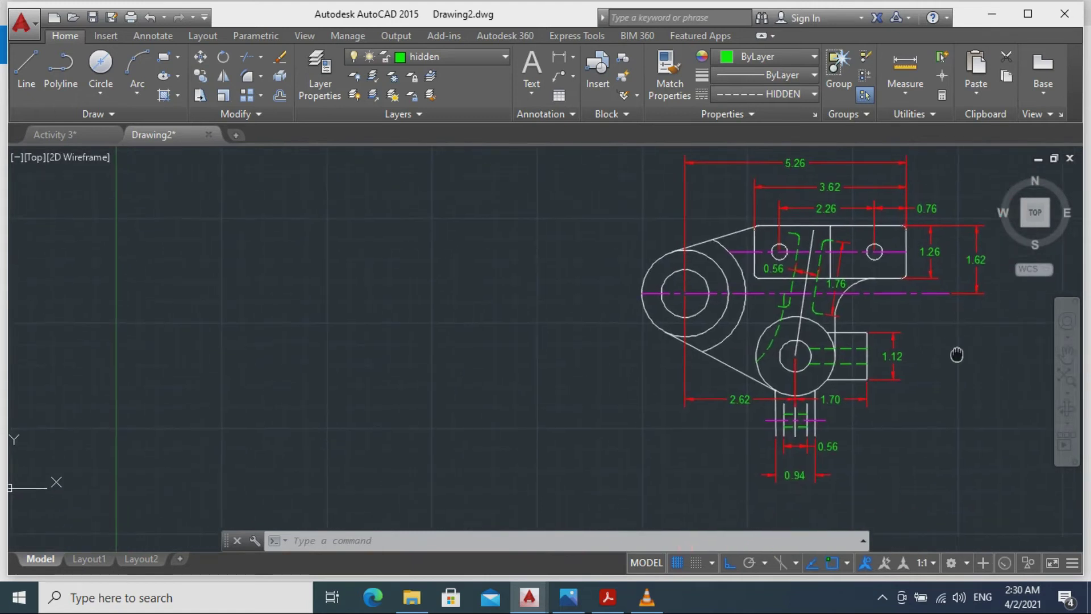
{"action": "mouse_move", "coordinate": [949, 348]}
{"action": "middle_mouse_down"}
{"action": "mouse_move", "coordinate": [842, 432]}
{"action": "mouse_move", "coordinate": [878, 467]}
{"action": "middle_mouse_up"}
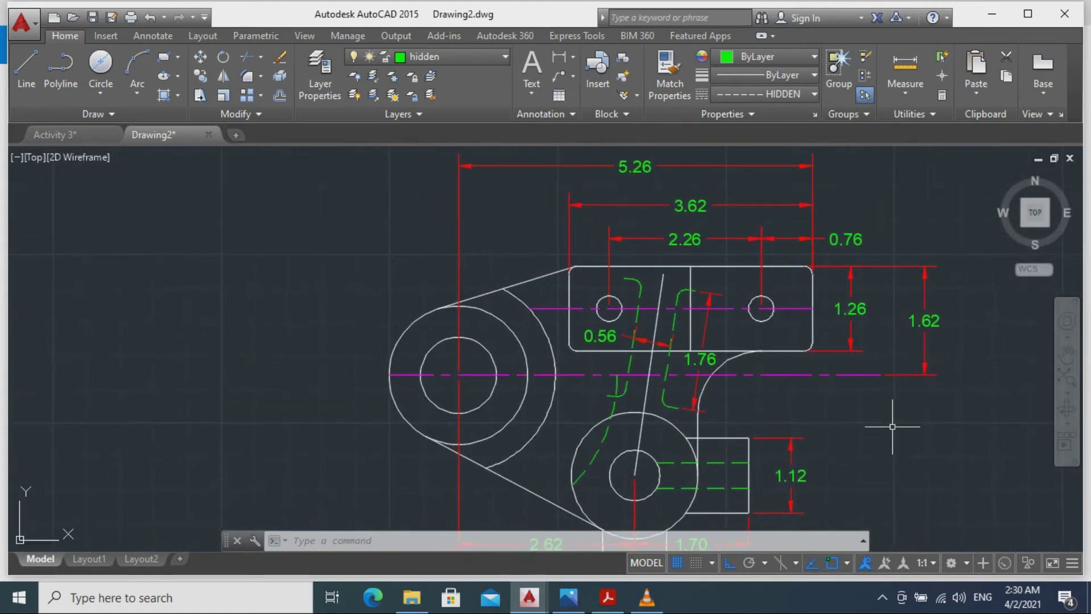
{"action": "type", "text": "osnap"}
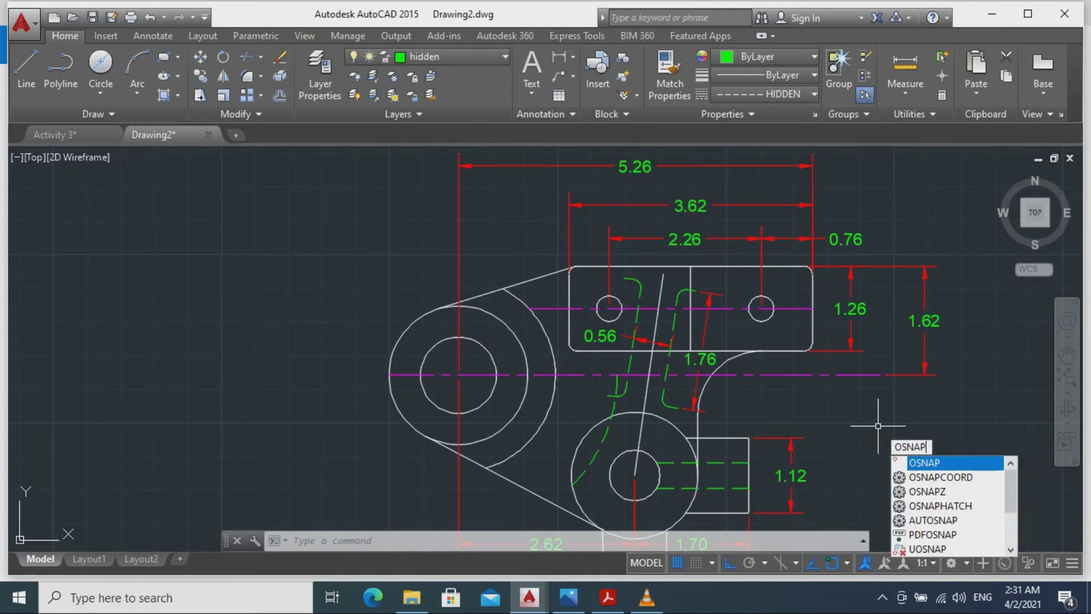
{"action": "key", "text": "Return"}
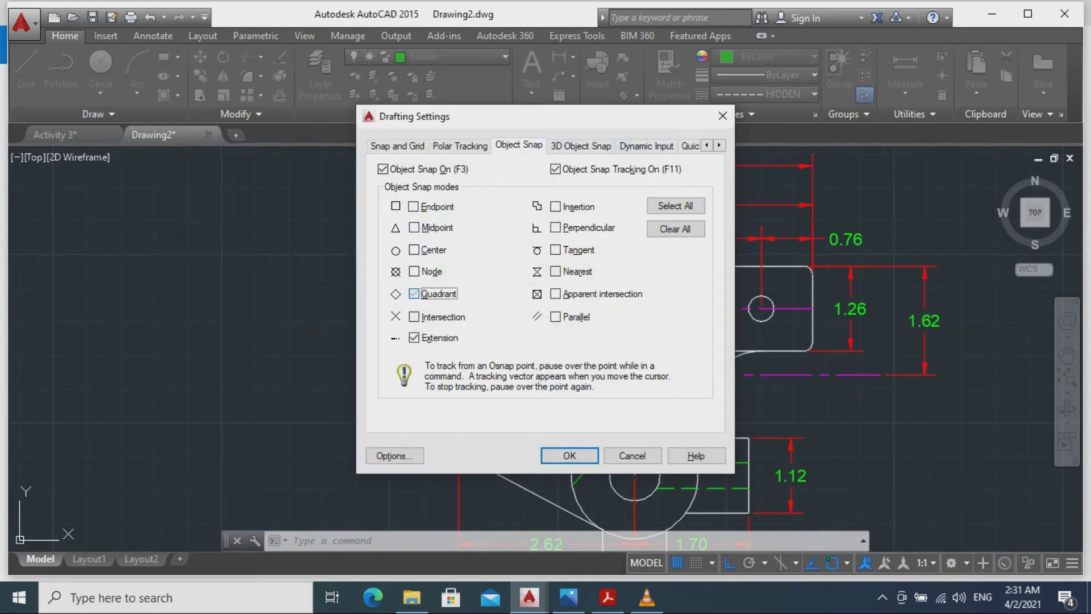
{"action": "key", "text": "Return"}
Make the dimension layer the current layer for the leader notes.
{"action": "scroll", "coordinate": [900, 453], "scroll_direction": "down", "scroll_amount": 3}
{"action": "scroll", "coordinate": [933, 360], "scroll_direction": "up", "scroll_amount": 5}
{"action": "left_click", "coordinate": [560, 76]}
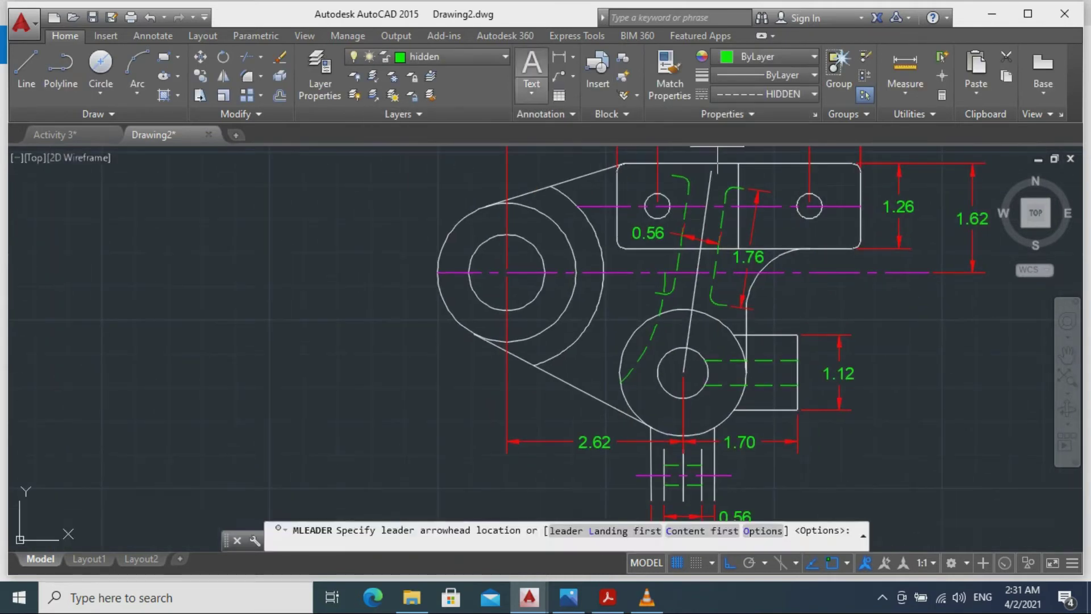
{"action": "left_click", "coordinate": [426, 56]}
{"action": "left_click", "coordinate": [432, 104]}
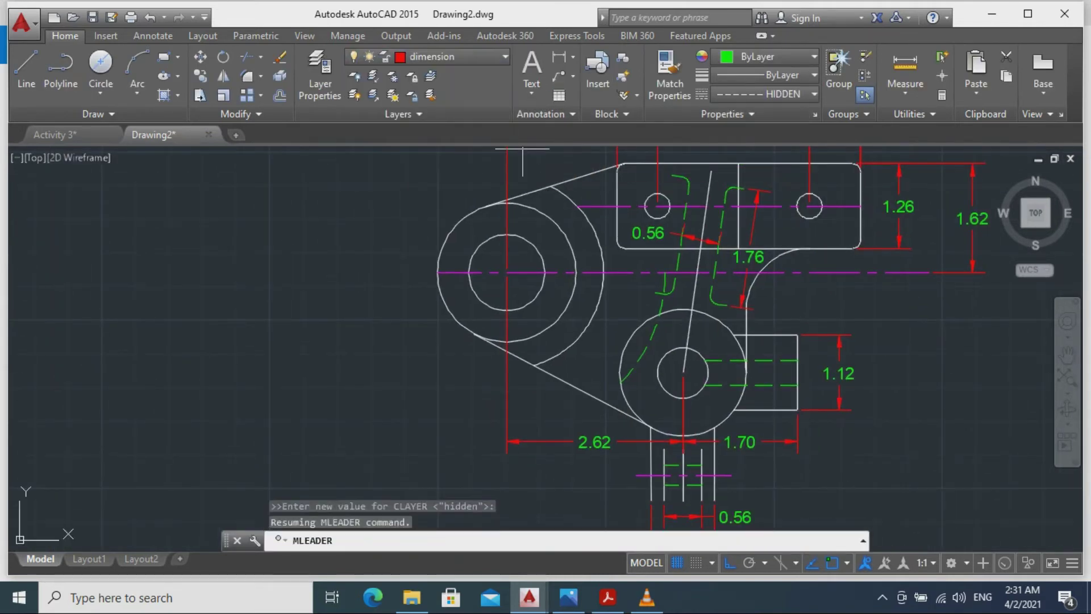
With ortho off, add a multileader from the large boss's innermost circle to its upper-left side, reading Ø1.13 in green.
{"action": "left_click", "coordinate": [559, 75]}
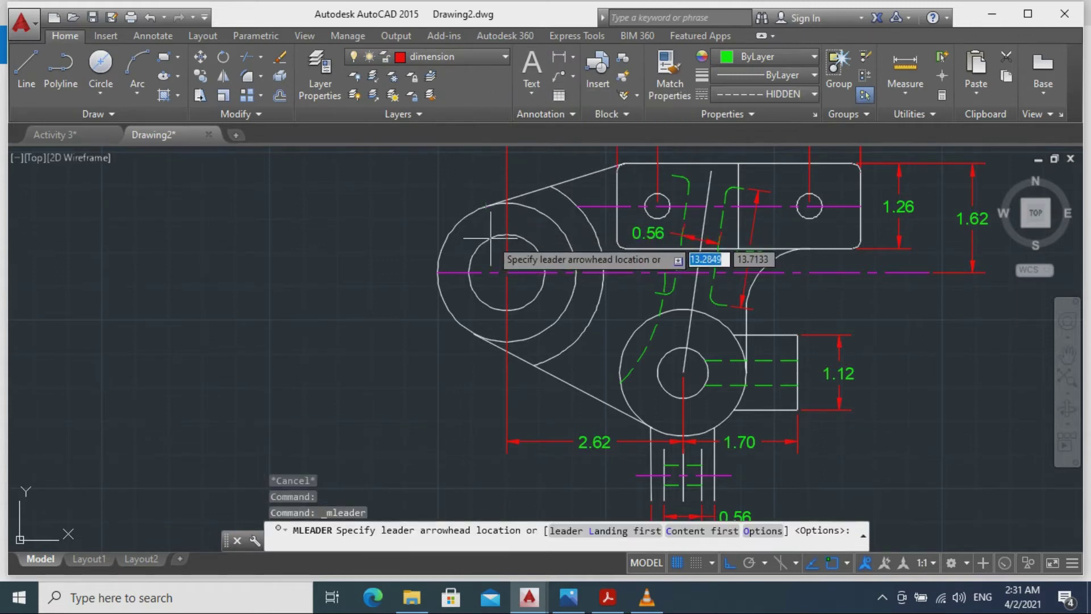
{"action": "left_click", "coordinate": [491, 238]}
{"action": "key", "text": "F8"}
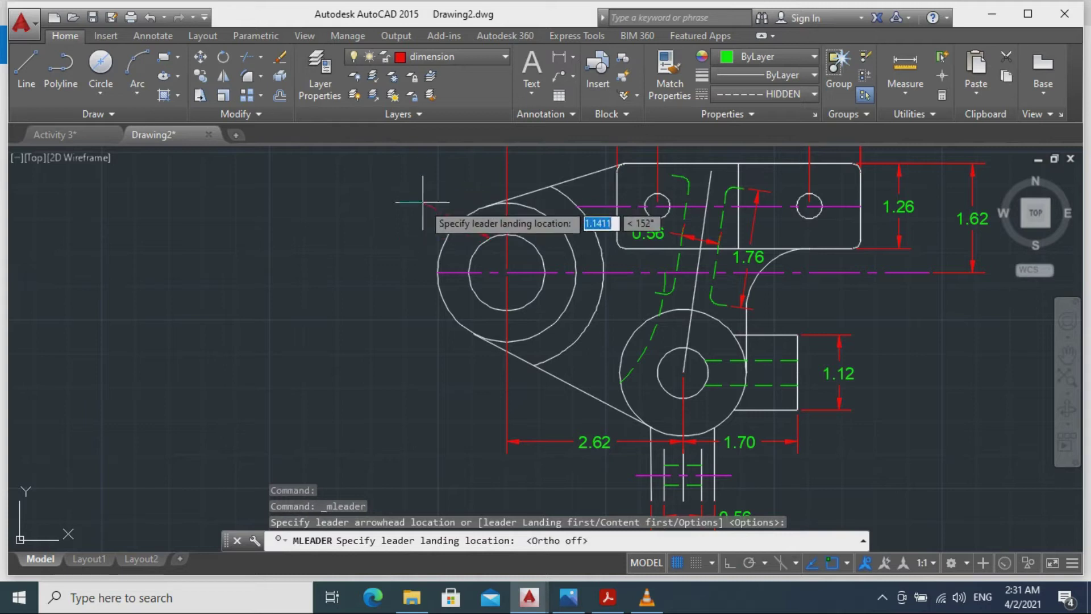
{"action": "left_click", "coordinate": [421, 203]}
{"action": "left_click", "coordinate": [421, 75]}
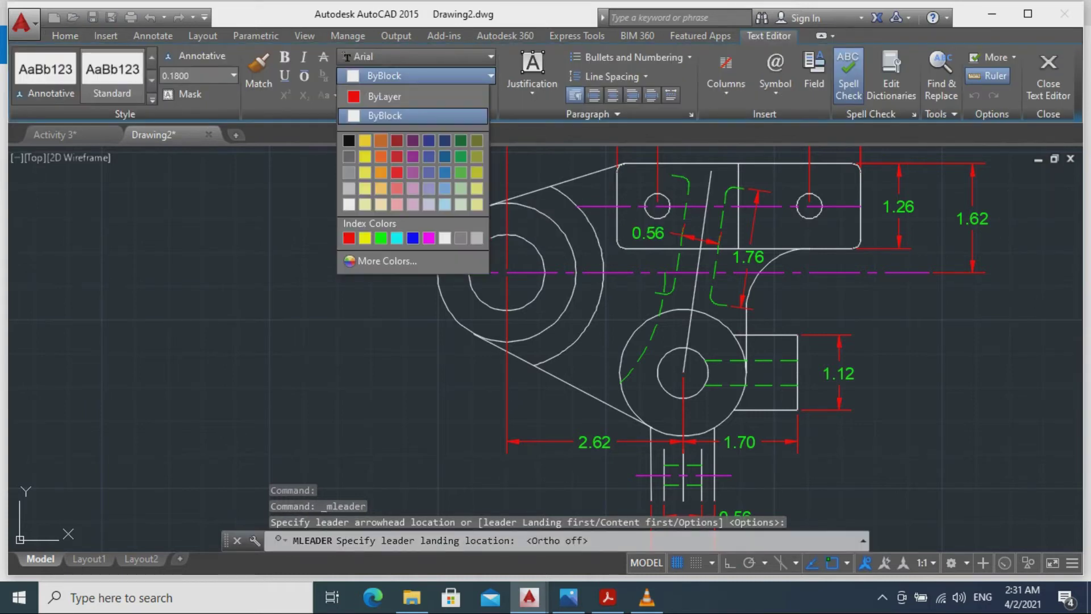
{"action": "left_click", "coordinate": [379, 237]}
{"action": "left_click", "coordinate": [775, 74]}
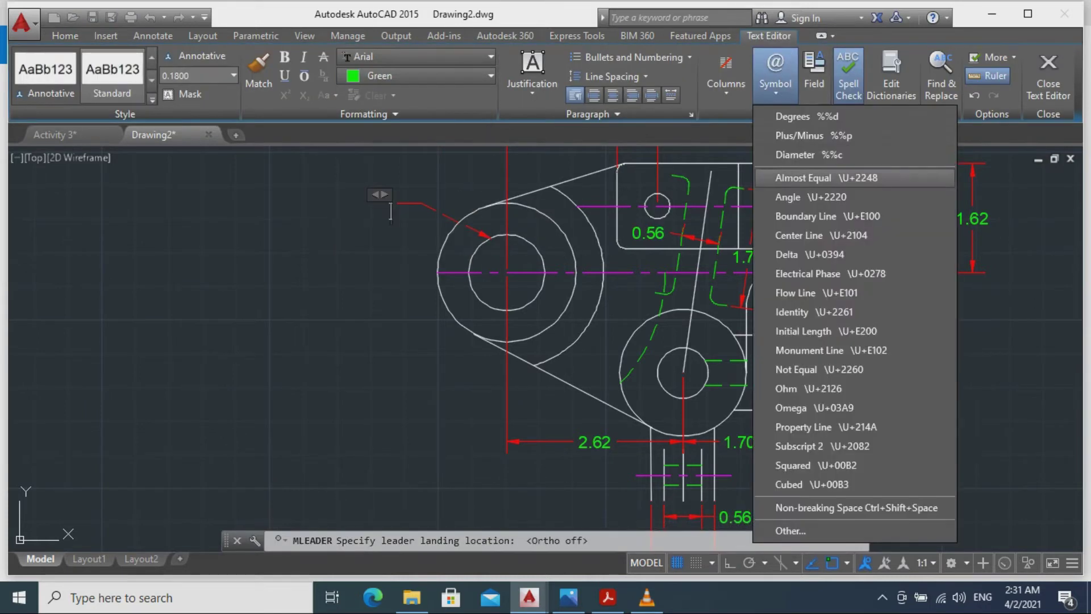
{"action": "left_click", "coordinate": [776, 149]}
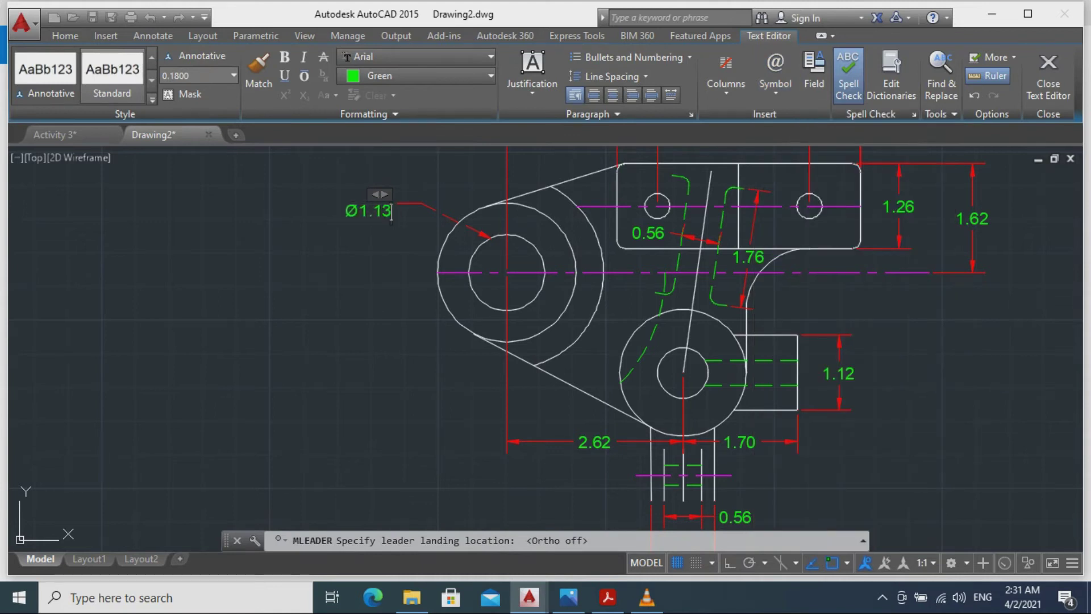
{"action": "left_click", "coordinate": [767, 148]}
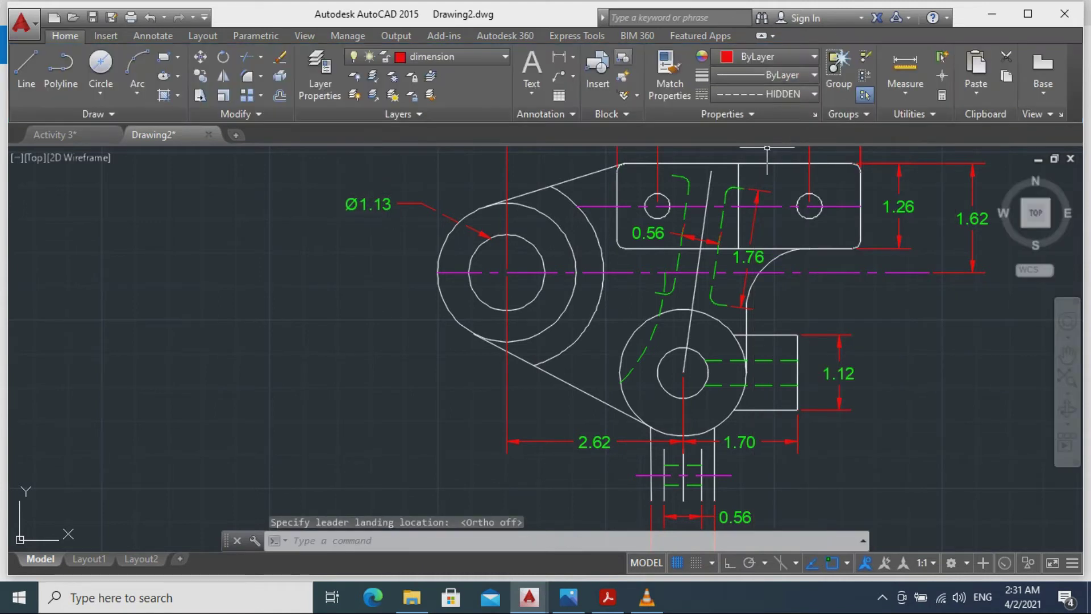
Add a multileader from the large boss's outer arc through its center to the lower left, reading Ø2.88 in green.
{"action": "key", "text": "Return"}
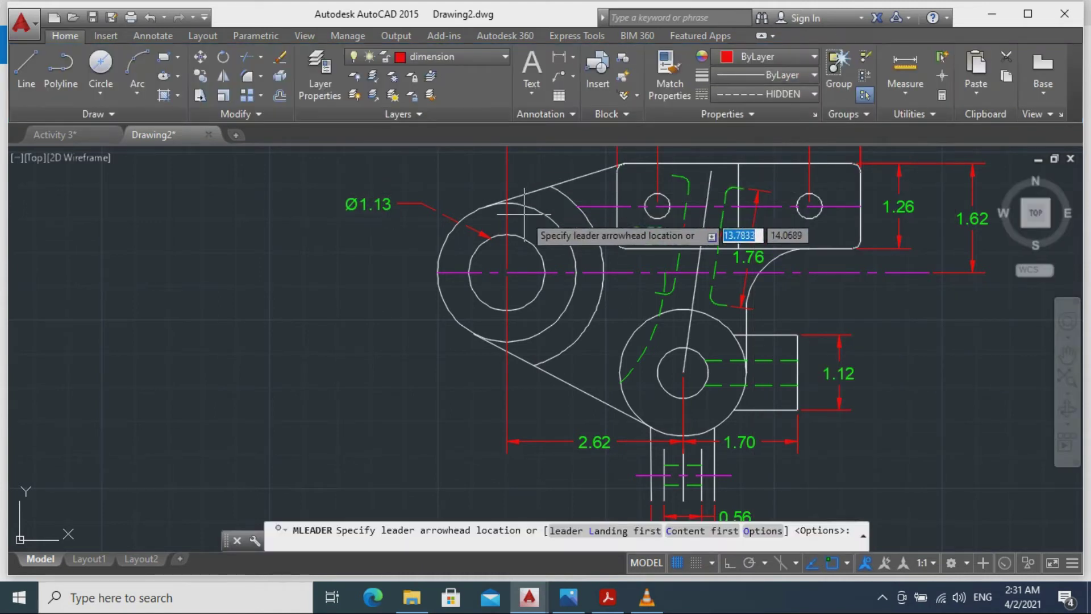
{"action": "left_click", "coordinate": [560, 192]}
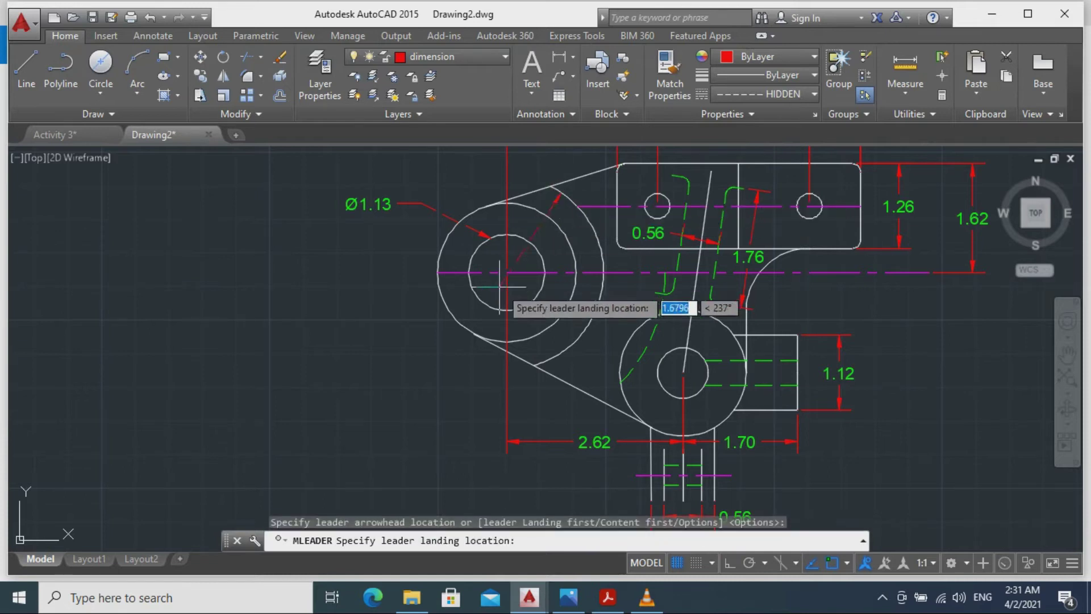
{"action": "left_click", "coordinate": [417, 404]}
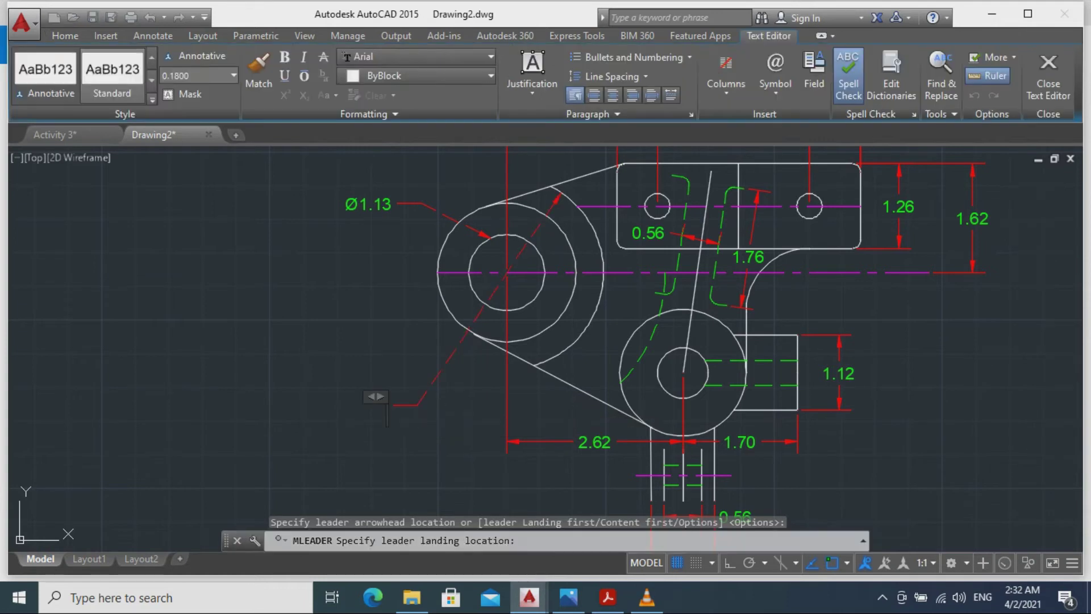
{"action": "left_click", "coordinate": [417, 76]}
{"action": "left_click", "coordinate": [380, 242]}
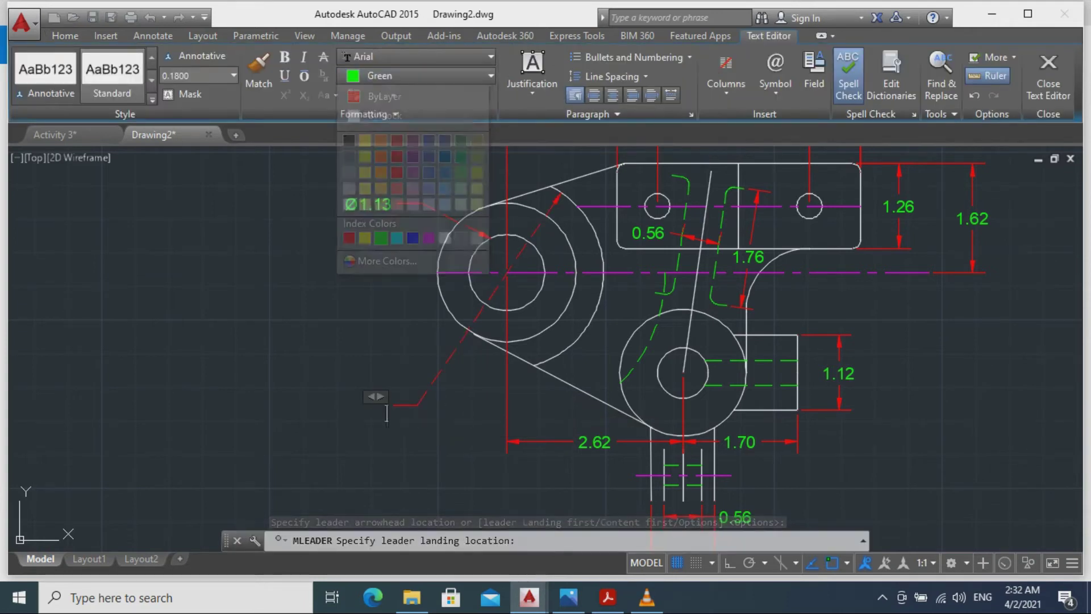
{"action": "left_click", "coordinate": [775, 71]}
{"action": "left_click", "coordinate": [796, 161]}
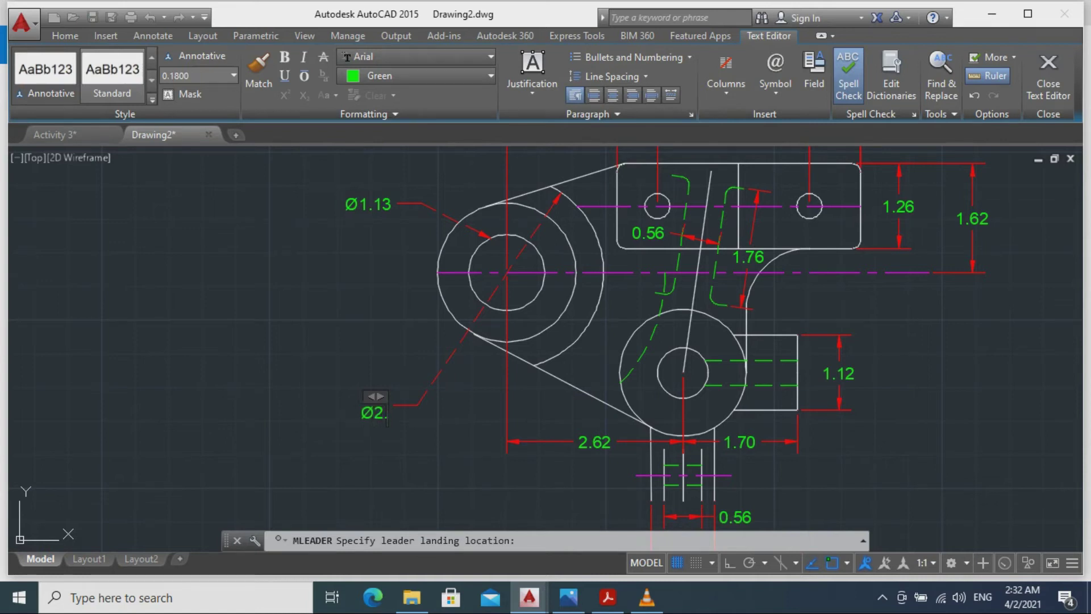
{"action": "left_click", "coordinate": [426, 409]}
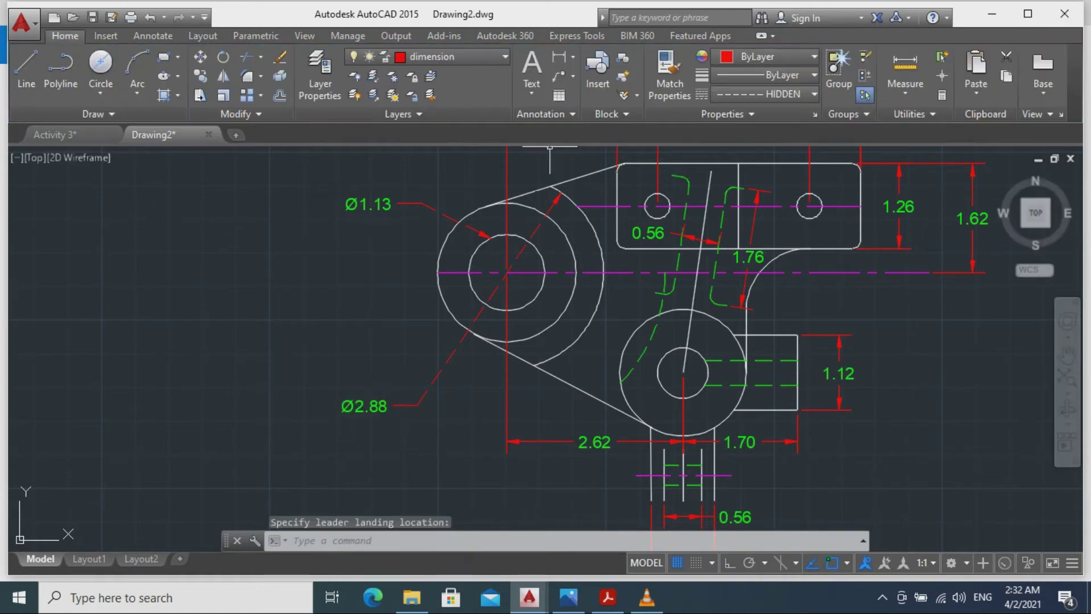
Add a multileader from the lower-left edge of the boss's innermost circle, reading Ø2.06 in green, above the Ø2.88 note.
{"action": "key", "text": "space"}
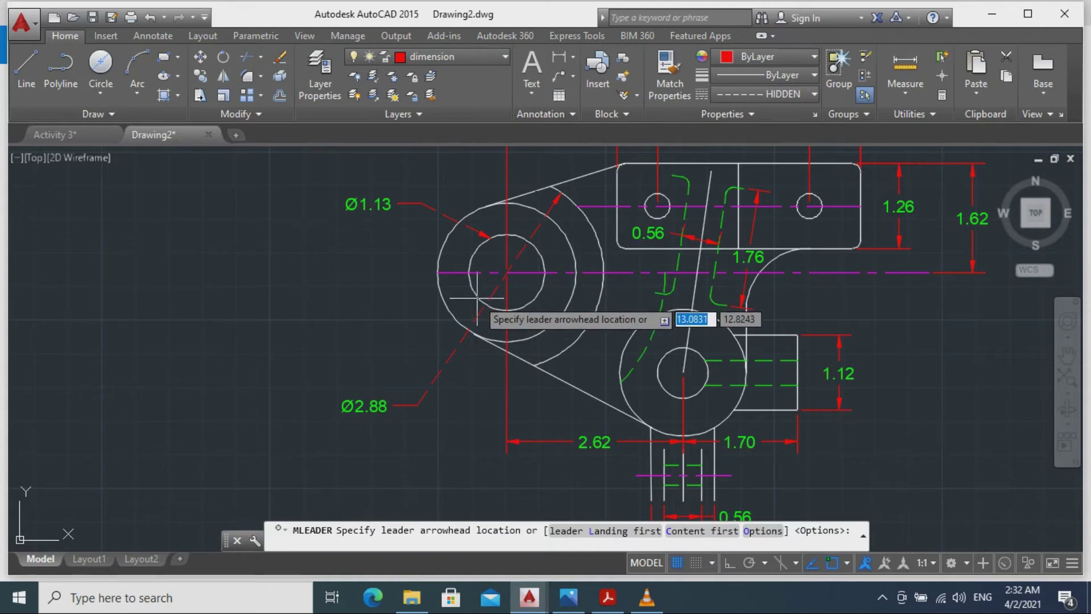
{"action": "left_click", "coordinate": [473, 304]}
{"action": "left_click", "coordinate": [425, 349]}
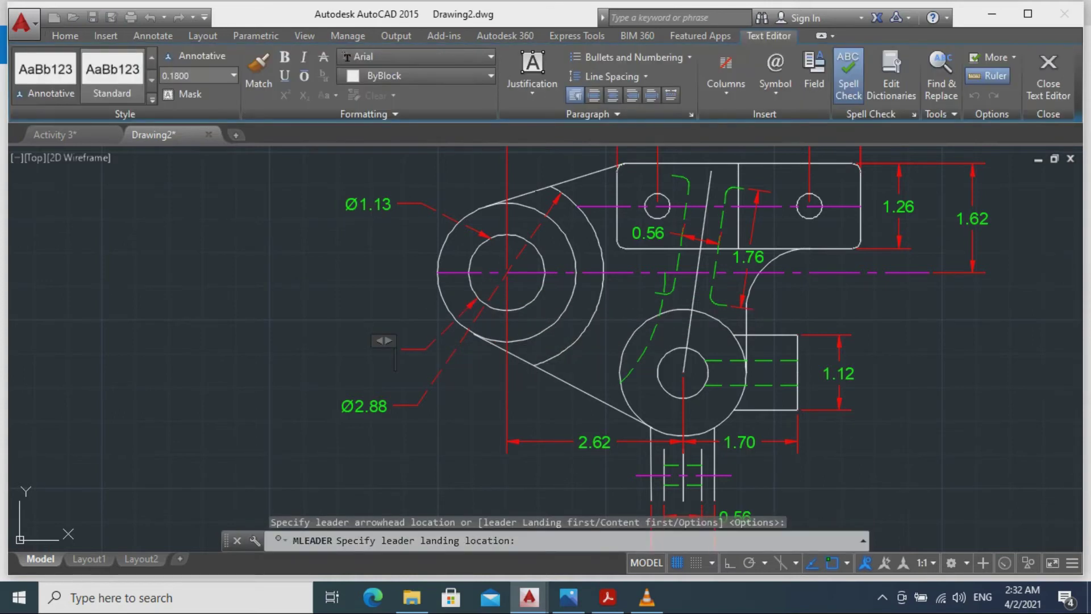
{"action": "left_click", "coordinate": [415, 75]}
{"action": "left_click", "coordinate": [381, 238]}
{"action": "left_click", "coordinate": [776, 74]}
{"action": "left_click", "coordinate": [778, 156]}
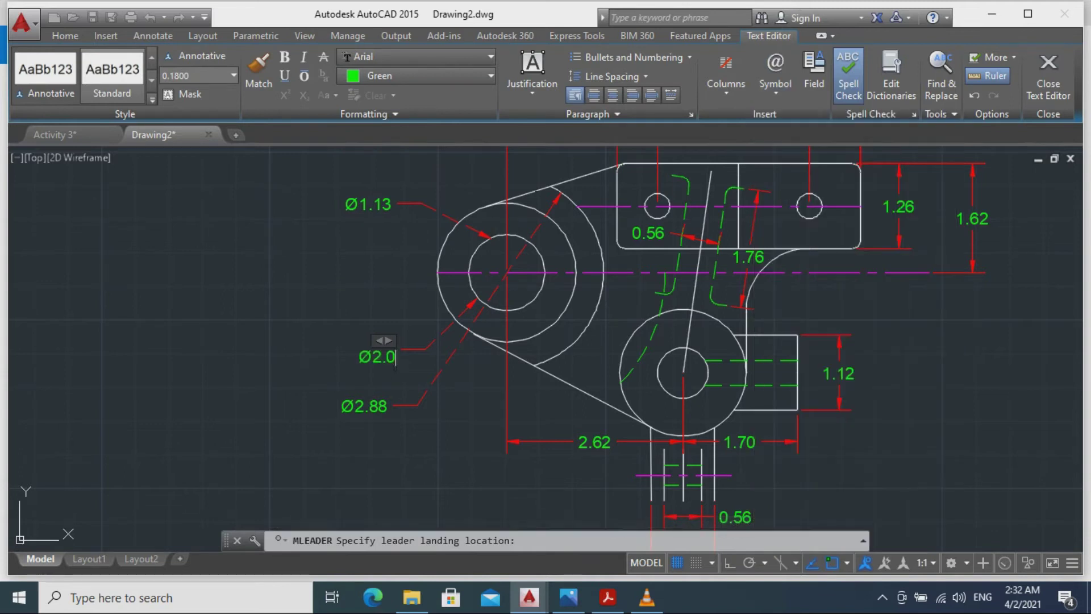
{"action": "left_click", "coordinate": [471, 372]}
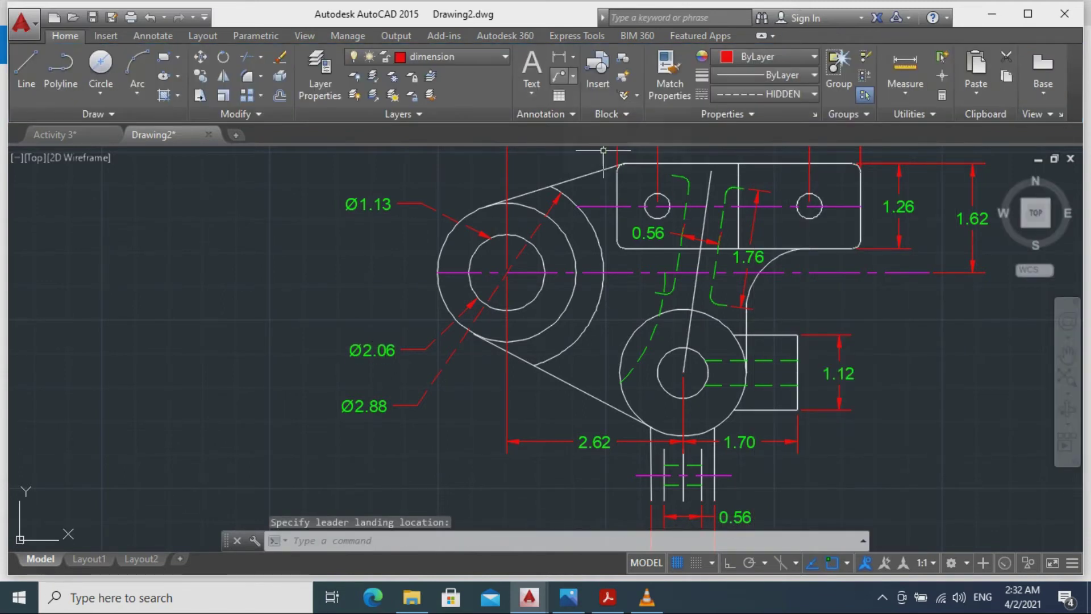
Add a multileader from the lower boss's outer circle to its lower left, reading Ø1.88 in green.
{"action": "key", "text": "Return"}
{"action": "left_click", "coordinate": [620, 396]}
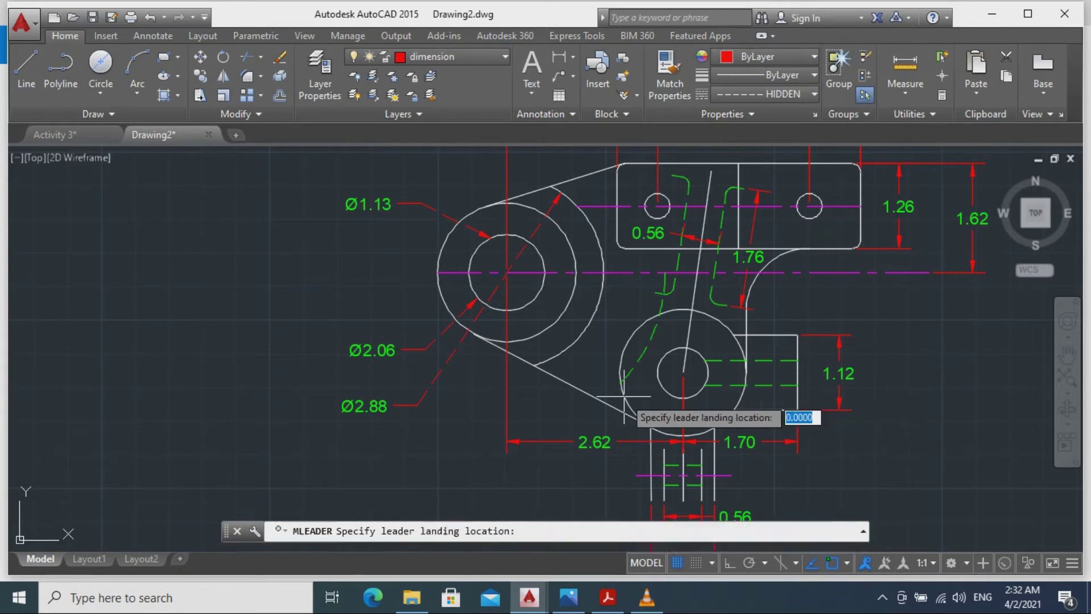
{"action": "left_click", "coordinate": [587, 415]}
{"action": "left_click", "coordinate": [417, 75]}
{"action": "left_click", "coordinate": [382, 234]}
{"action": "left_click", "coordinate": [775, 74]}
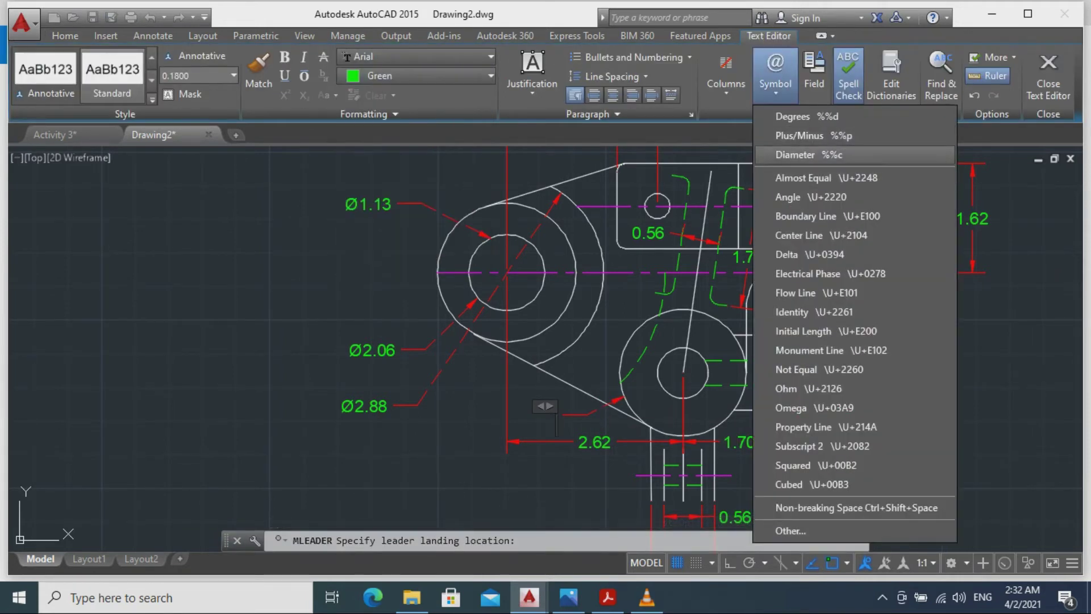
{"action": "left_click", "coordinate": [796, 155]}
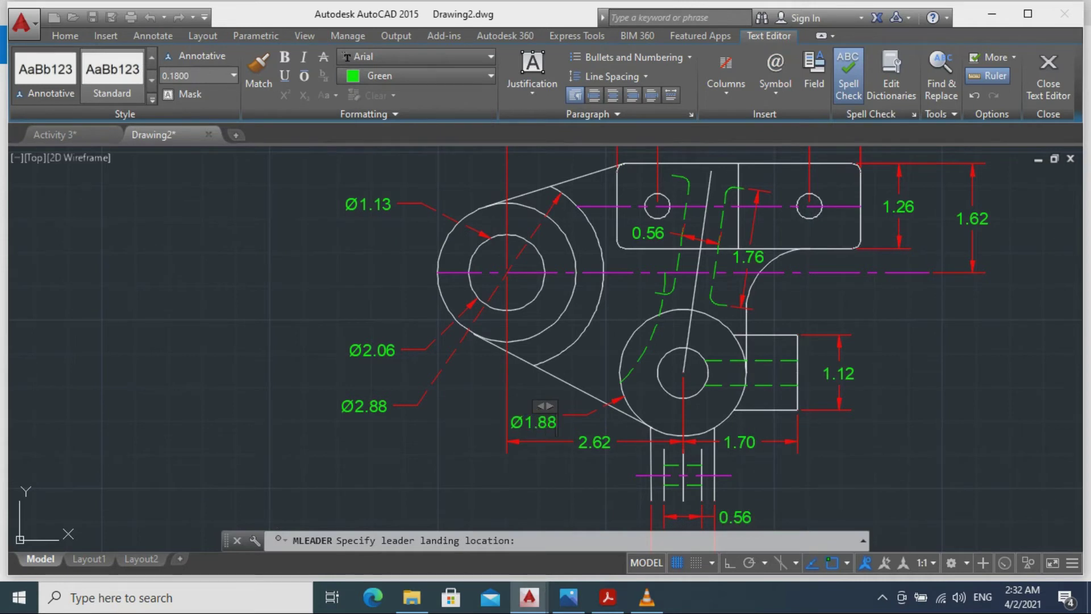
{"action": "left_click", "coordinate": [557, 423]}
Stretch the Ø1.88 leader so its landing and text sit closer to the lower boss.
{"action": "scroll", "coordinate": [557, 423], "scroll_direction": "up", "scroll_amount": 4}
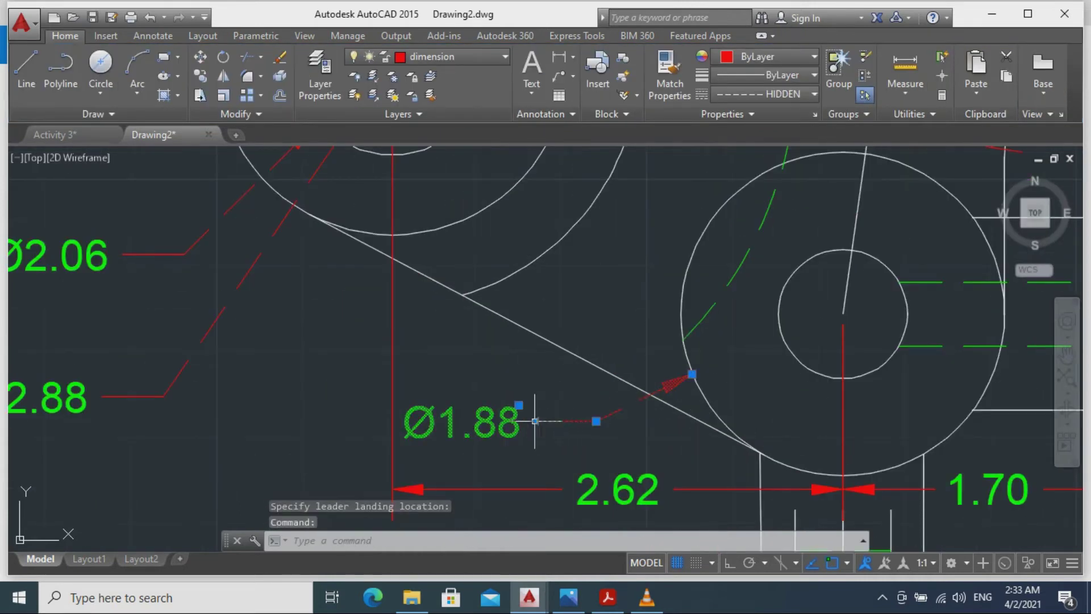
{"action": "left_click", "coordinate": [535, 421]}
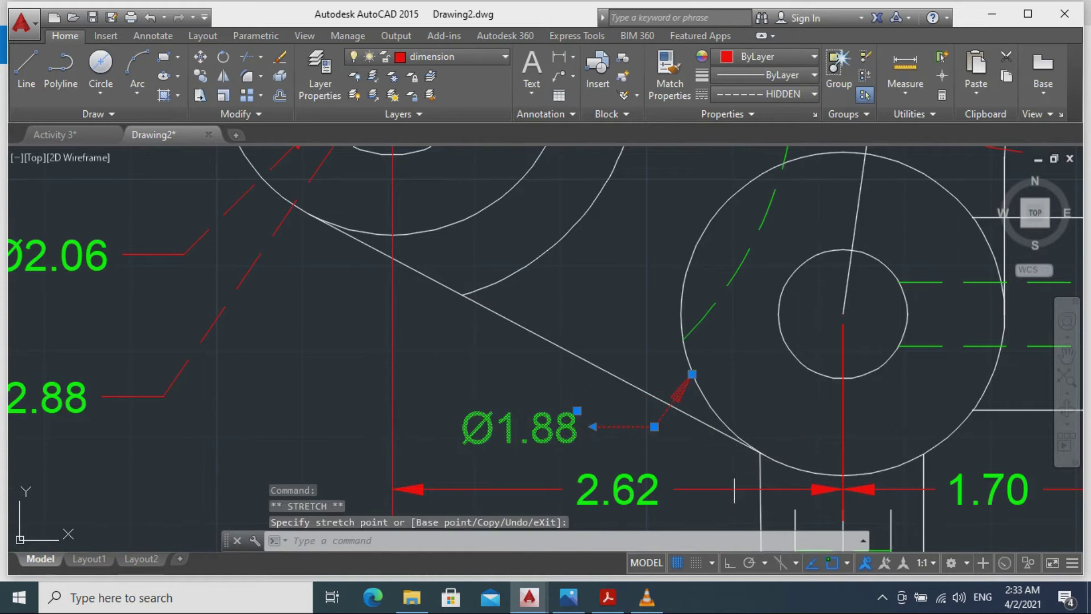
{"action": "key", "text": "Escape"}
Add a multileader to the fillet arc beneath the upper plate, landing to its lower right and reading Ø0.94 in green.
{"action": "scroll", "coordinate": [966, 430], "scroll_direction": "down", "scroll_amount": 6}
{"action": "middle_click_drag", "start_coordinate": [1049, 427], "coordinate": [665, 416]}
{"action": "scroll", "coordinate": [670, 388], "scroll_direction": "up", "scroll_amount": 4}
{"action": "scroll", "coordinate": [672, 381], "scroll_direction": "down", "scroll_amount": 2}
{"action": "left_click", "coordinate": [559, 76]}
{"action": "scroll", "coordinate": [529, 296], "scroll_direction": "up", "scroll_amount": 2}
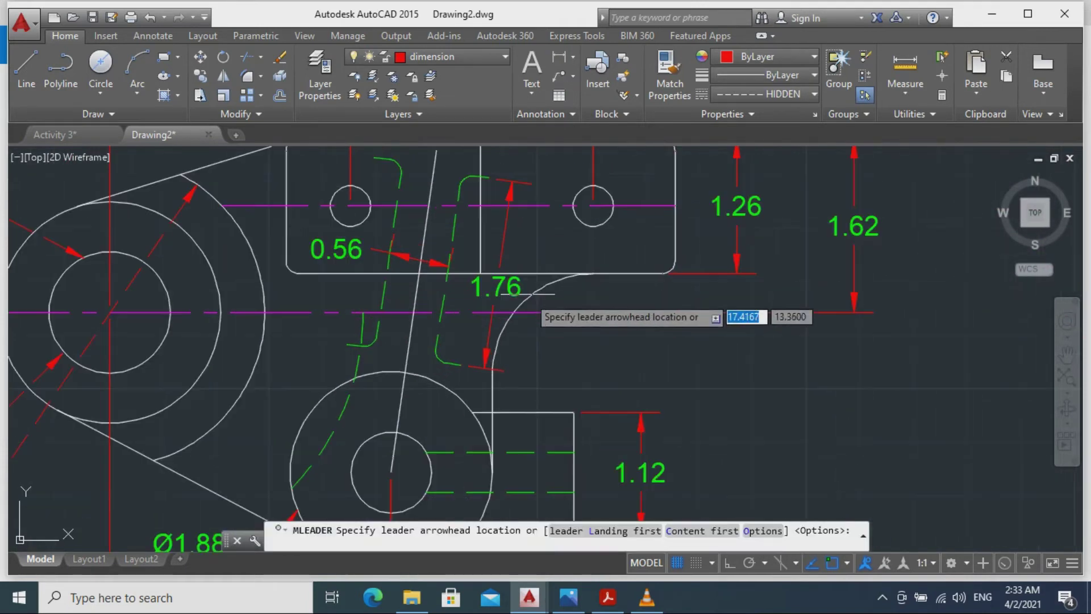
{"action": "left_click", "coordinate": [535, 294]}
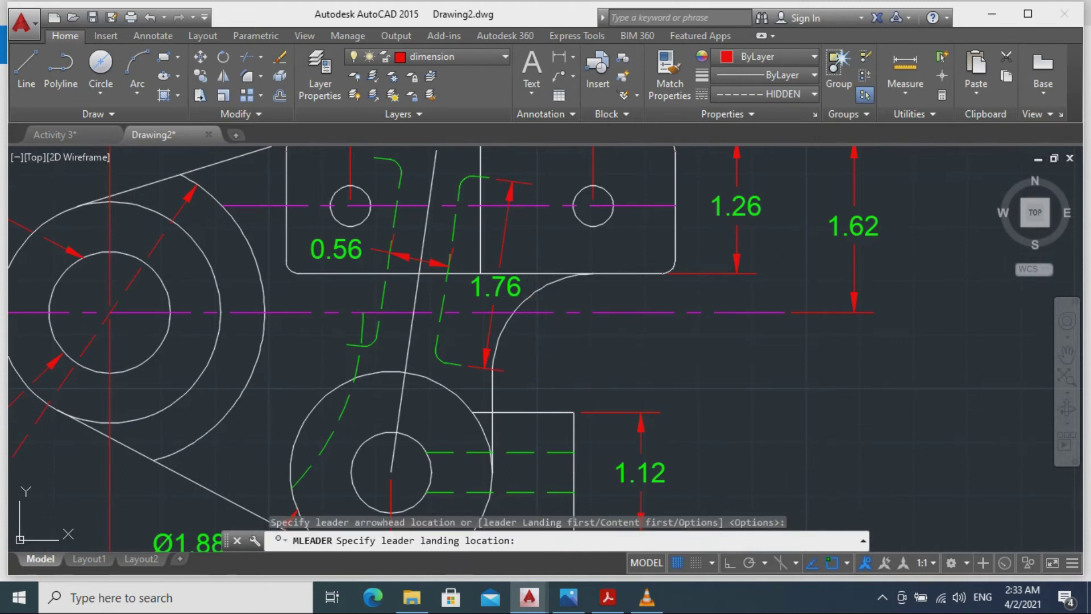
{"action": "left_click", "coordinate": [567, 353]}
{"action": "left_click", "coordinate": [421, 77]}
{"action": "left_click", "coordinate": [380, 237]}
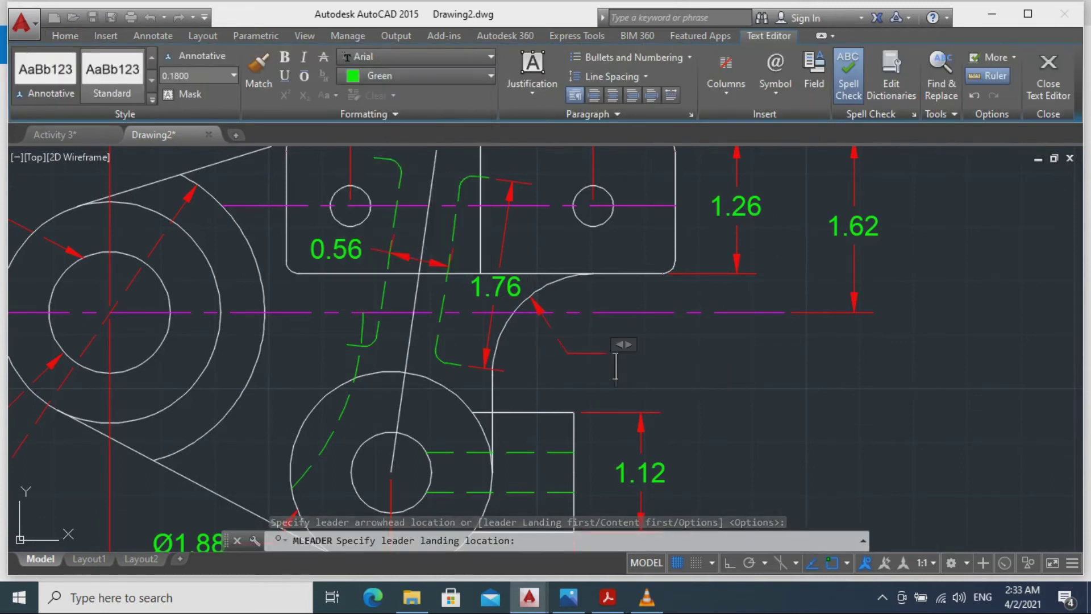
{"action": "left_click", "coordinate": [775, 68]}
{"action": "left_click", "coordinate": [785, 156]}
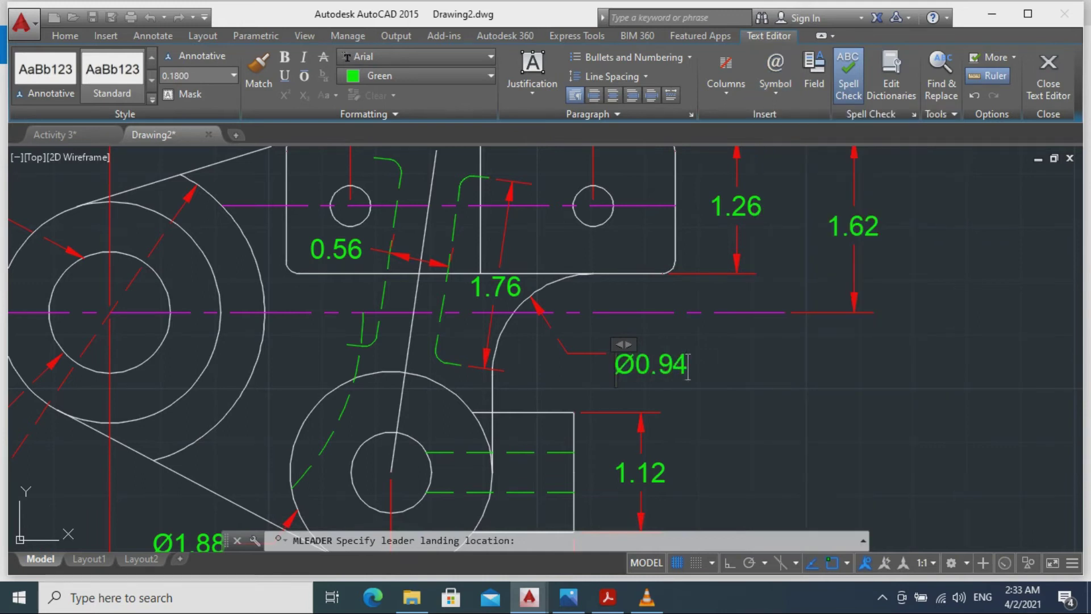
{"action": "left_click", "coordinate": [757, 375]}
Add a multileader from the short dashed arc left of the slanted line, landing to its left and reading 2.38 in green.
{"action": "scroll", "coordinate": [774, 390], "scroll_direction": "down", "scroll_amount": 4}
{"action": "scroll", "coordinate": [778, 390], "scroll_direction": "up", "scroll_amount": 6}
{"action": "scroll", "coordinate": [779, 390], "scroll_direction": "down", "scroll_amount": 2}
{"action": "middle_click_drag", "start_coordinate": [714, 373], "coordinate": [869, 341]}
{"action": "scroll", "coordinate": [494, 299], "scroll_direction": "up", "scroll_amount": 5}
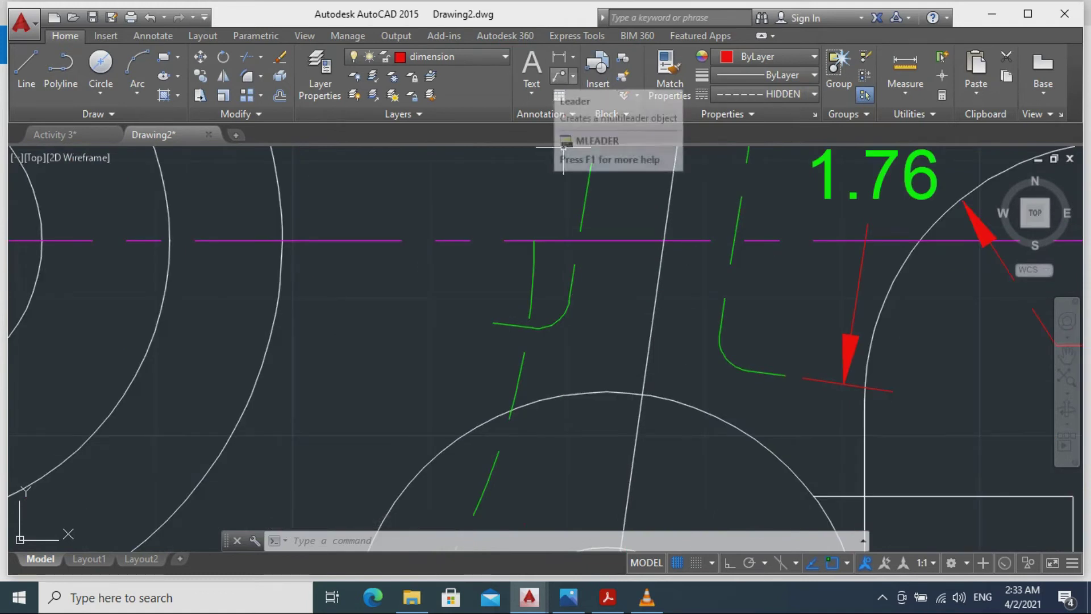
{"action": "left_click", "coordinate": [528, 276]}
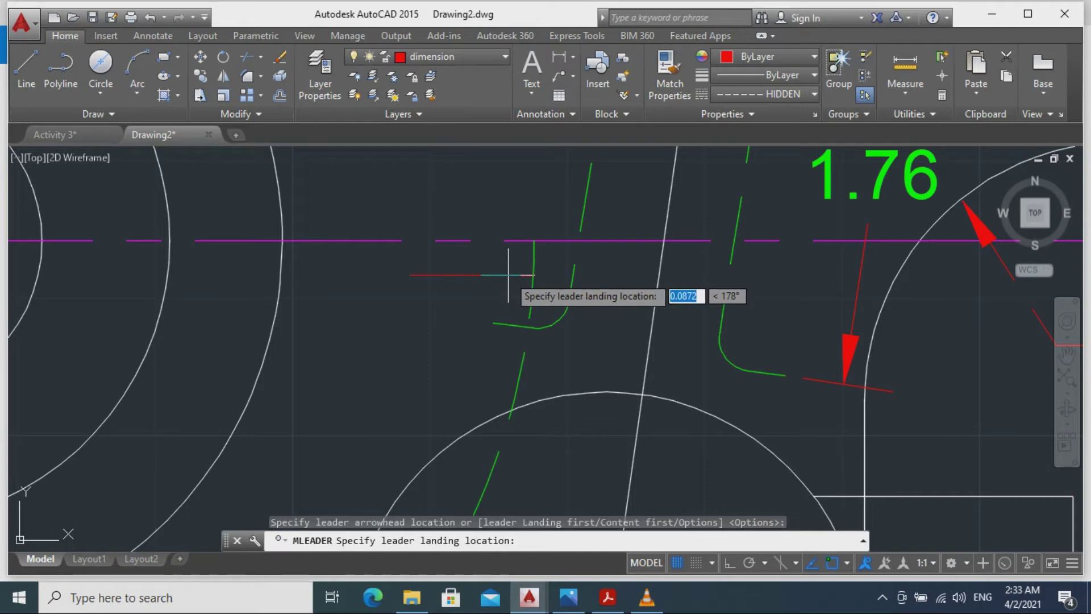
{"action": "left_click", "coordinate": [509, 275]}
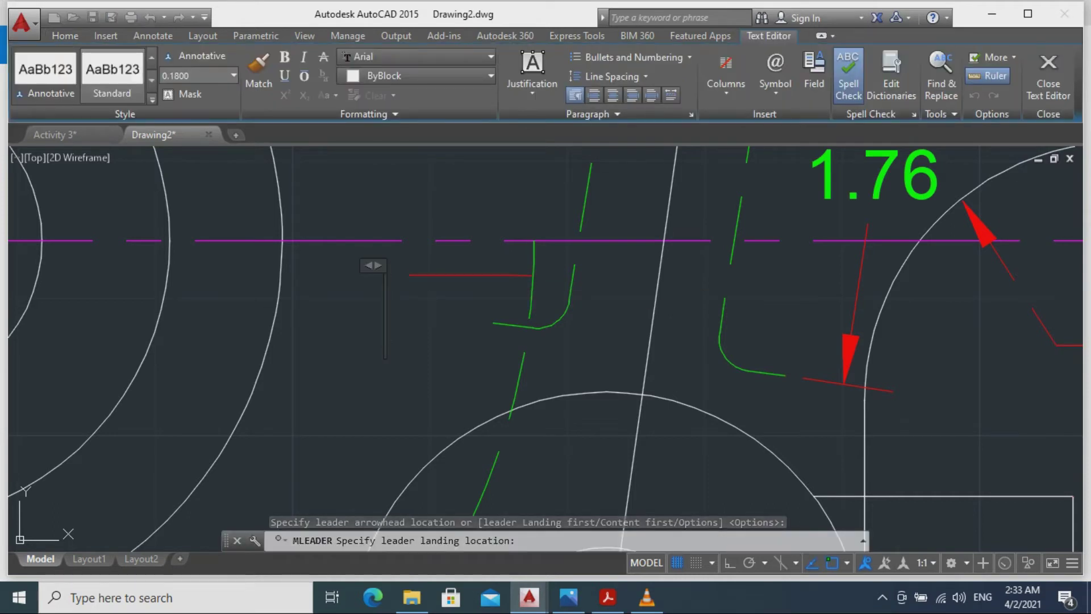
{"action": "type", "text": "2.3"}
{"action": "key", "text": "BackSpace"}
{"action": "key", "text": "BackSpace"}
{"action": "key", "text": "BackSpace"}
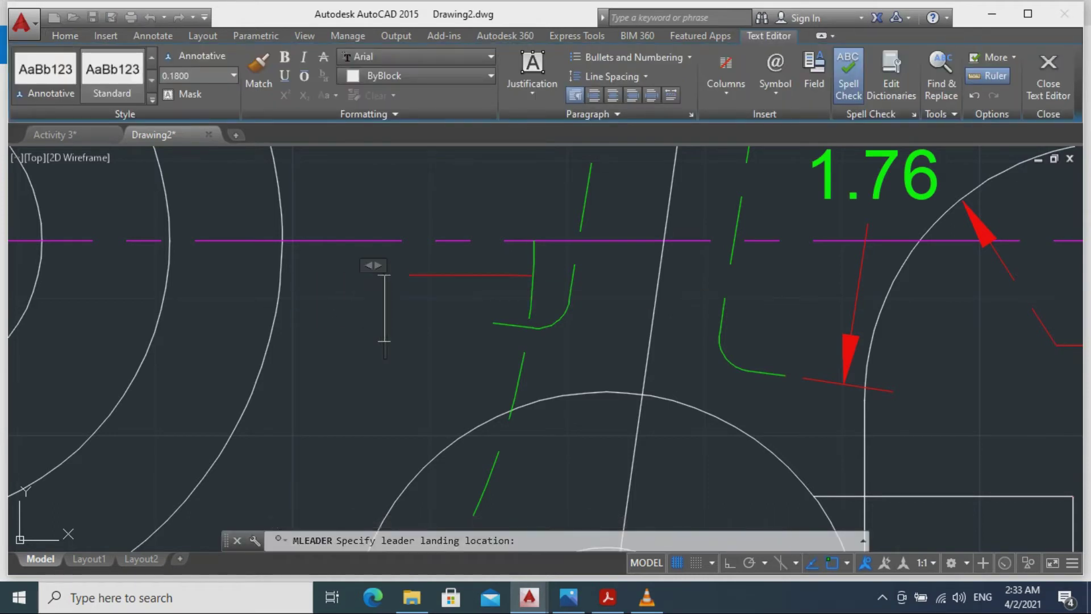
{"action": "left_click", "coordinate": [418, 76]}
{"action": "left_click", "coordinate": [377, 237]}
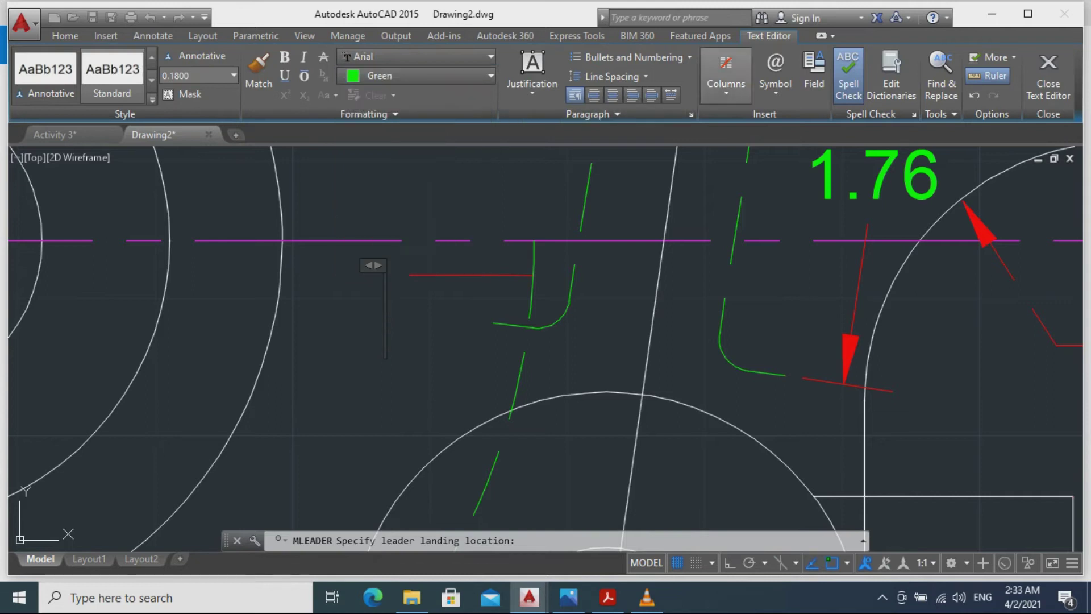
{"action": "type", "text": "2.38"}
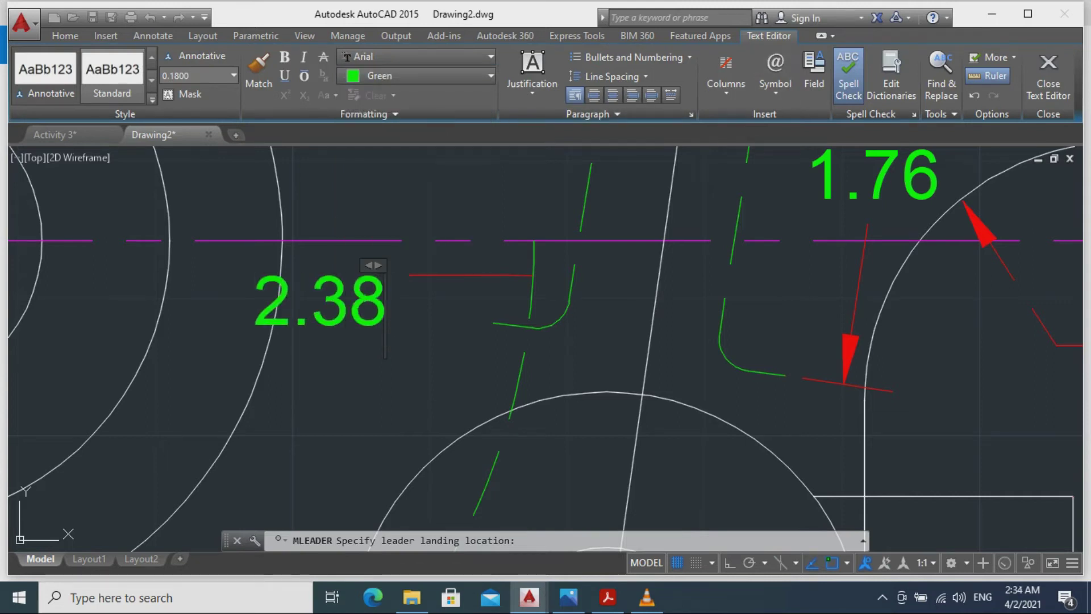
Align the 2.38 note's text vertically with its landing line and edit it to read R2.38.
{"action": "left_click", "coordinate": [254, 302]}
{"action": "left_click", "coordinate": [325, 290]}
{"action": "left_click", "coordinate": [338, 288]}
{"action": "left_click", "coordinate": [348, 273]}
{"action": "left_click", "coordinate": [376, 277]}
{"action": "double_click", "coordinate": [371, 275]}
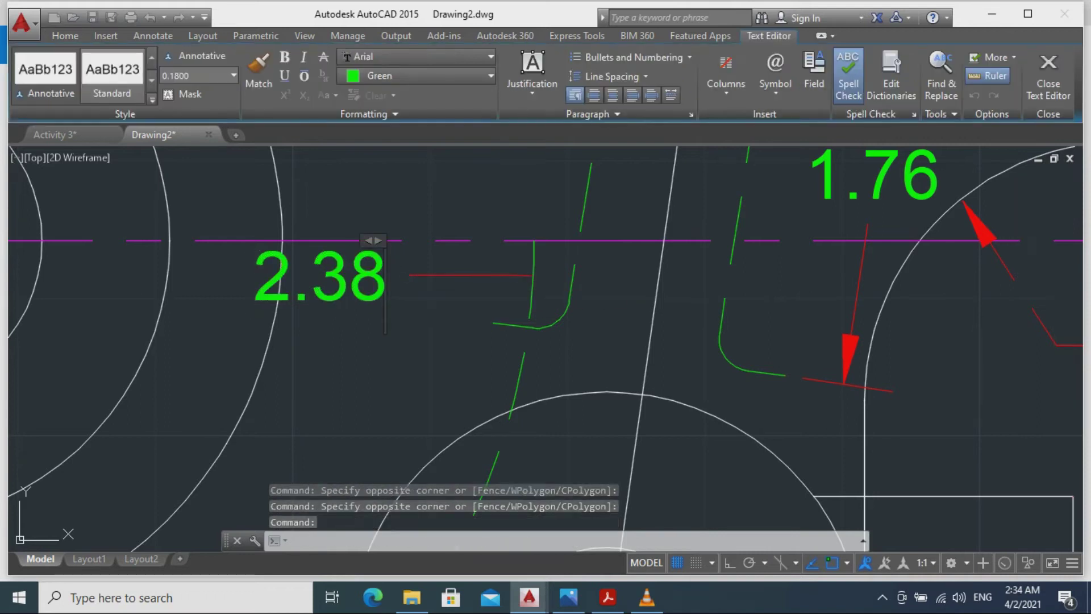
{"action": "left_click", "coordinate": [721, 406]}
Review the dimensioned front view and examine the adjacent side view in the powerfeed bracket reference image in Photos.
{"action": "scroll", "coordinate": [750, 408], "scroll_direction": "down", "scroll_amount": 6}
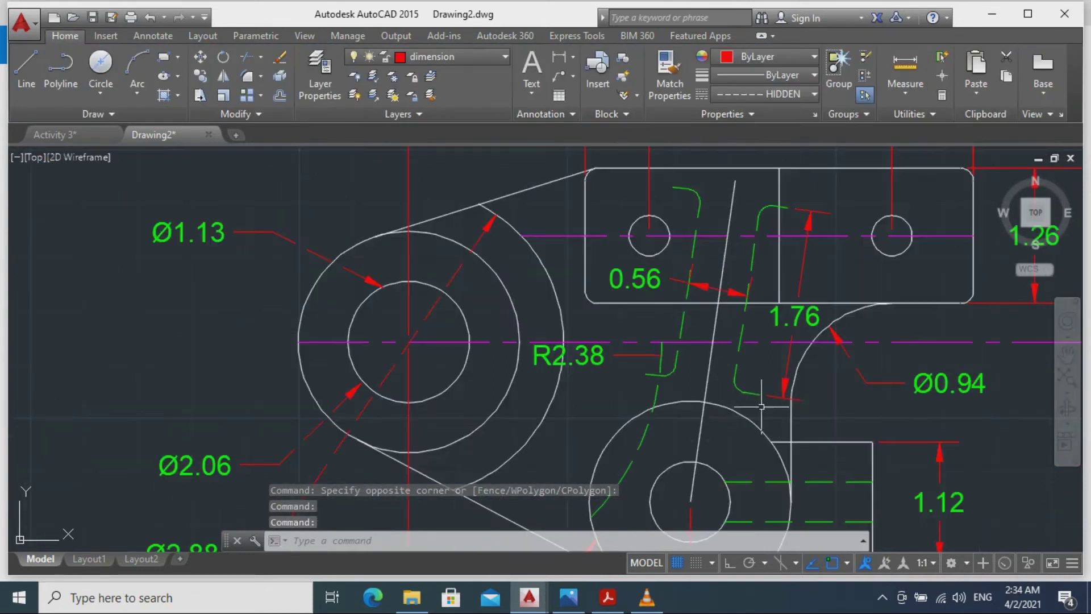
{"action": "scroll", "coordinate": [845, 416], "scroll_direction": "up", "scroll_amount": 2}
{"action": "middle_click_drag", "start_coordinate": [845, 415], "coordinate": [694, 349]}
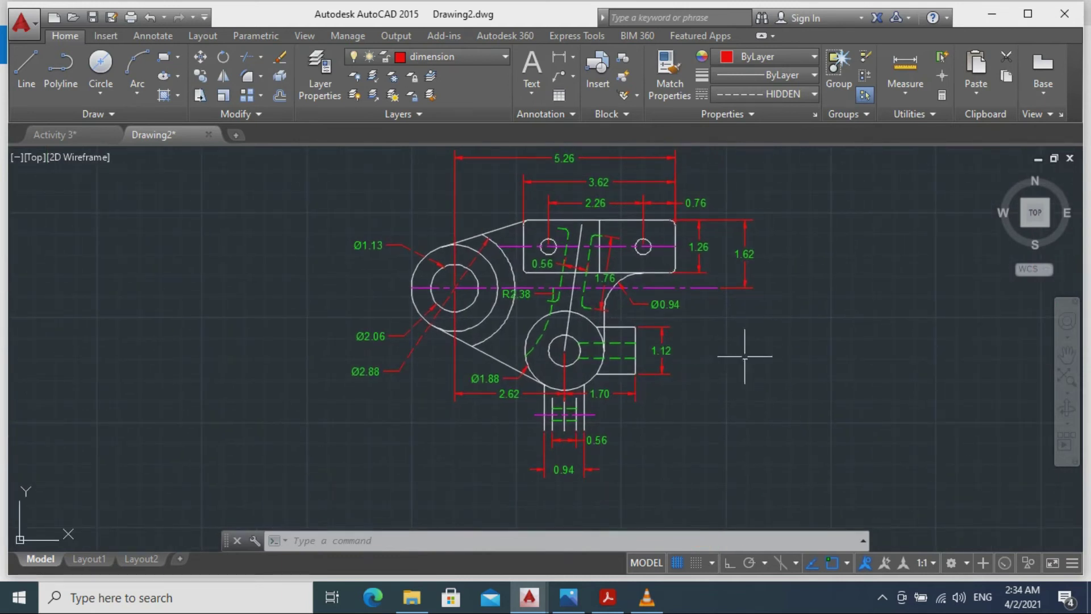
{"action": "middle_click_drag", "start_coordinate": [688, 372], "coordinate": [552, 400]}
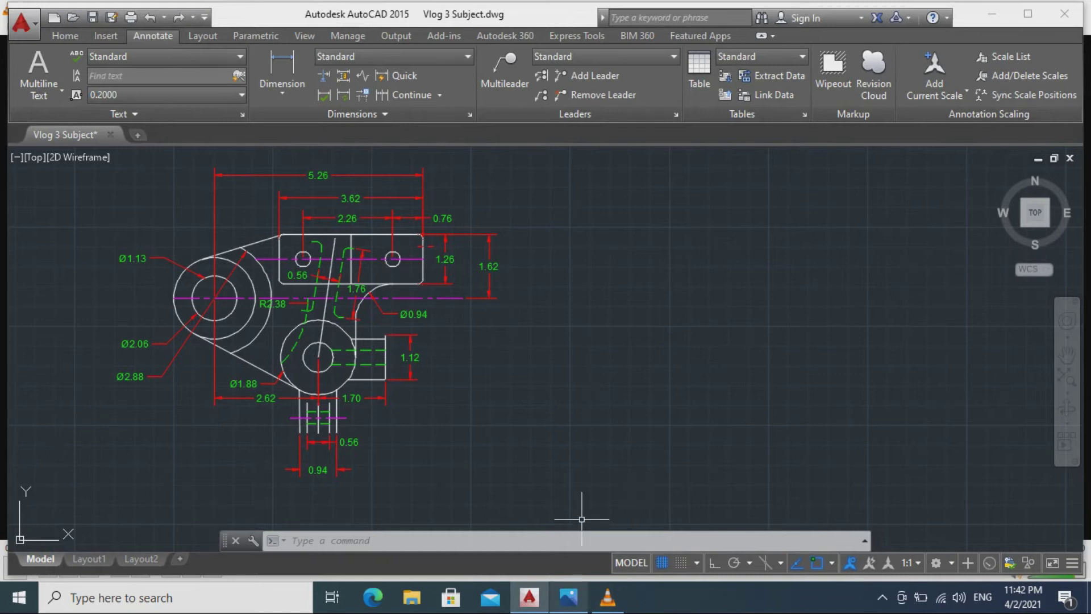
{"action": "key", "text": "alt+Tab"}
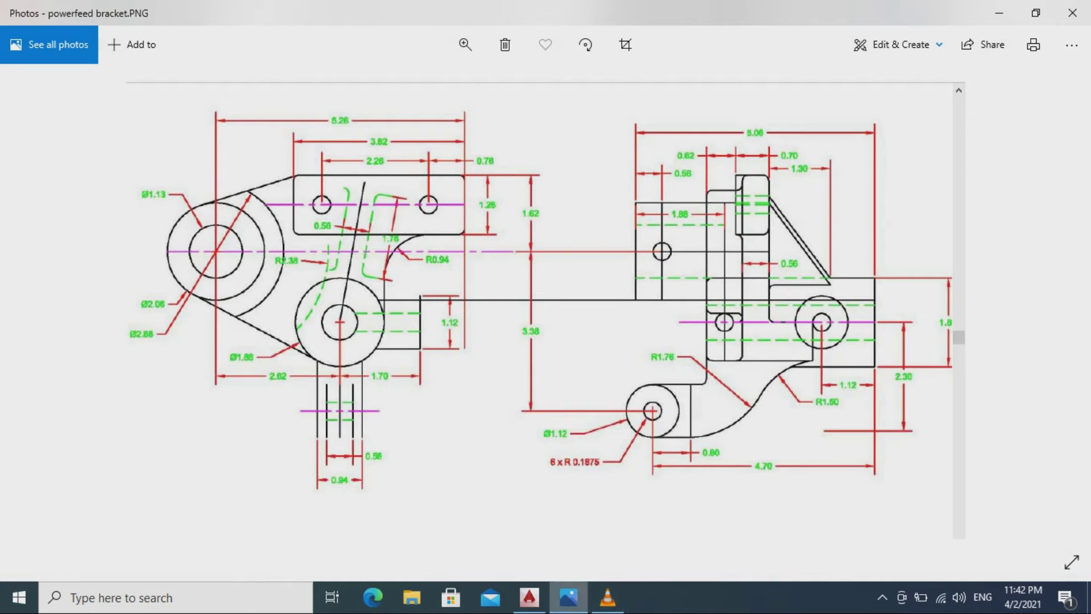
{"action": "key", "text": "alt+Tab"}
{"action": "scroll", "coordinate": [580, 256], "scroll_direction": "up", "scroll_amount": 2}
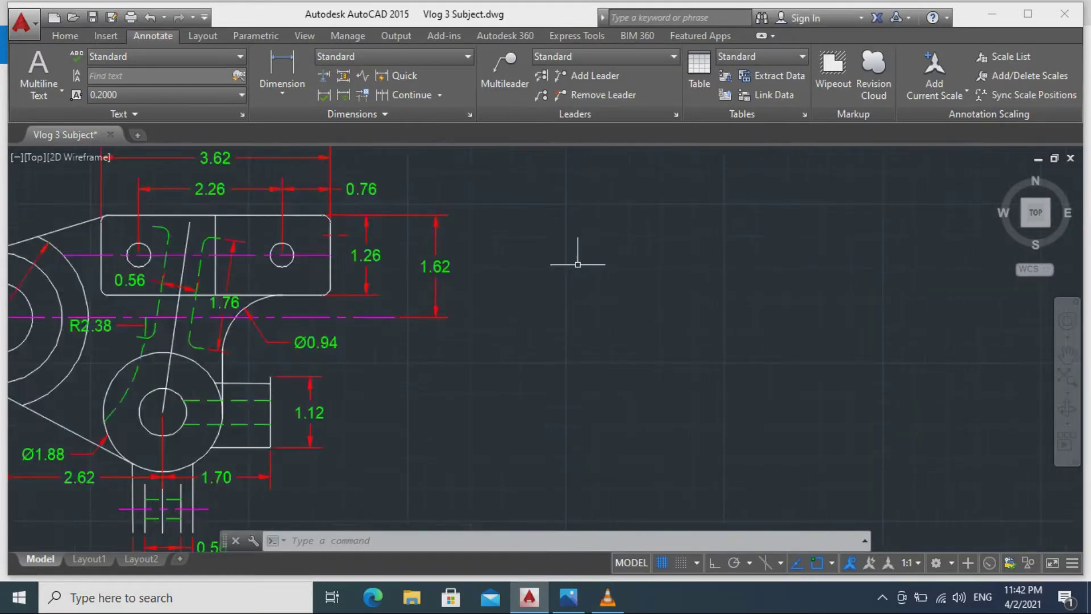
{"action": "mouse_move", "coordinate": [528, 326]}
{"action": "middle_mouse_down"}
{"action": "mouse_move", "coordinate": [494, 231]}
{"action": "mouse_move", "coordinate": [498, 239]}
{"action": "middle_mouse_up"}
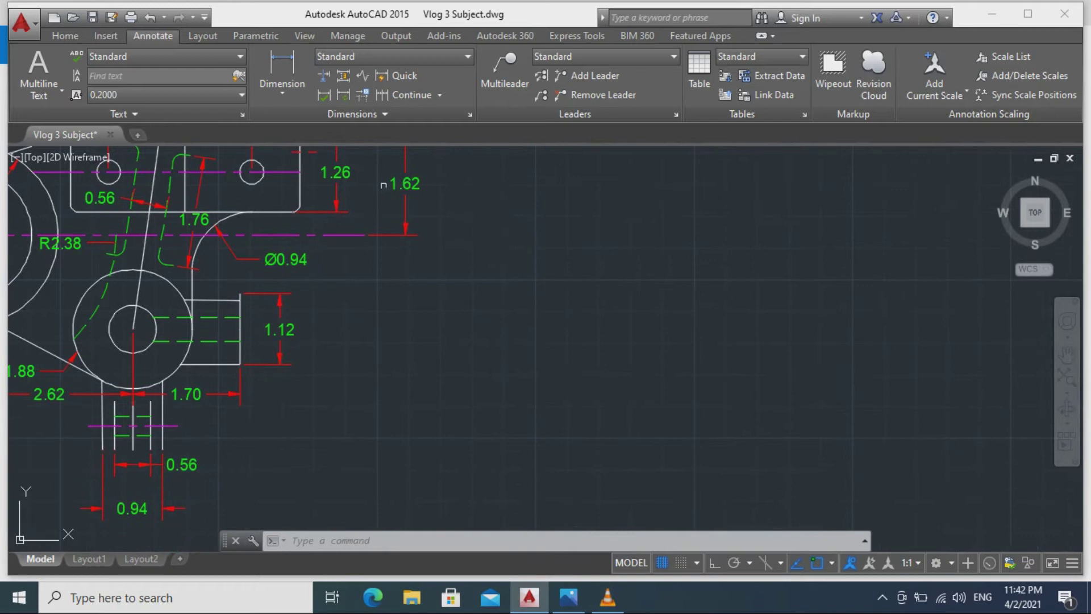
Make layer 0 current and draw a 3-unit horizontal line rightward from the end of the 1.62 dimension's lower extension line.
{"action": "left_click", "coordinate": [65, 35]}
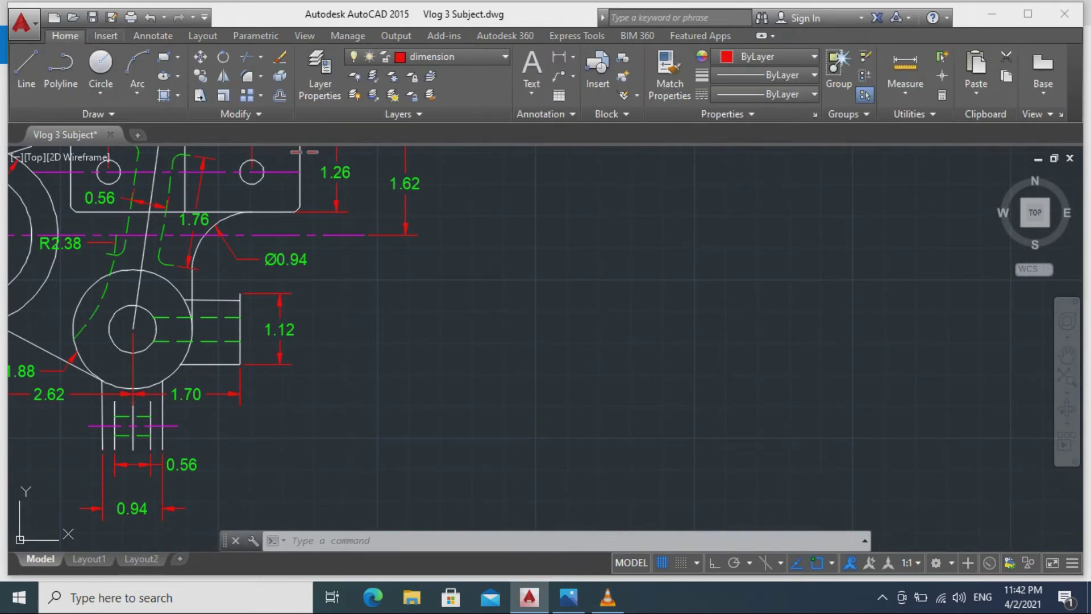
{"action": "left_click", "coordinate": [432, 56]}
{"action": "left_click", "coordinate": [432, 76]}
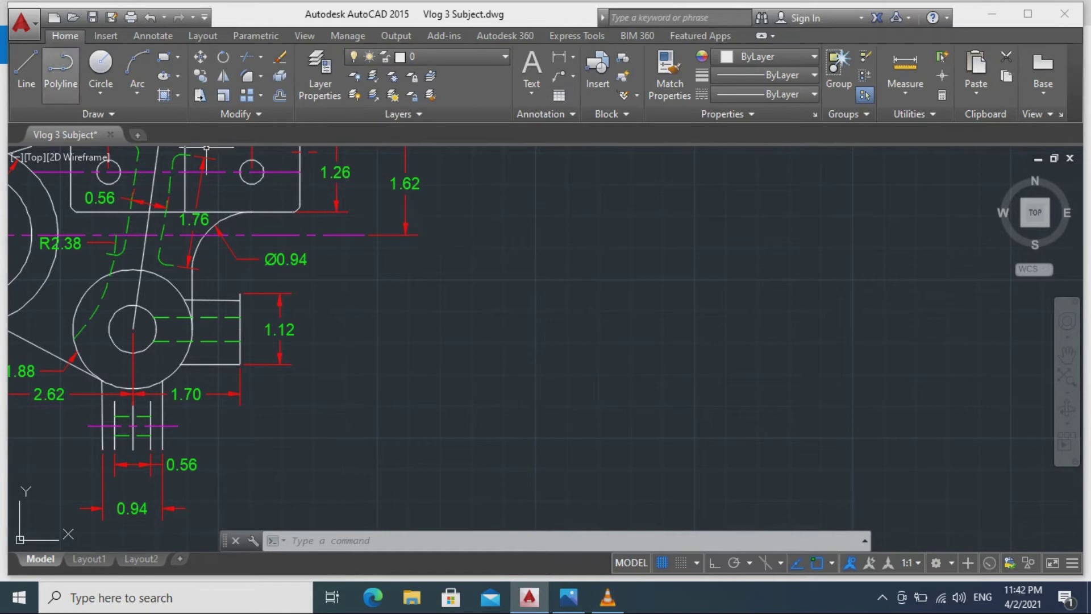
{"action": "left_click", "coordinate": [26, 67]}
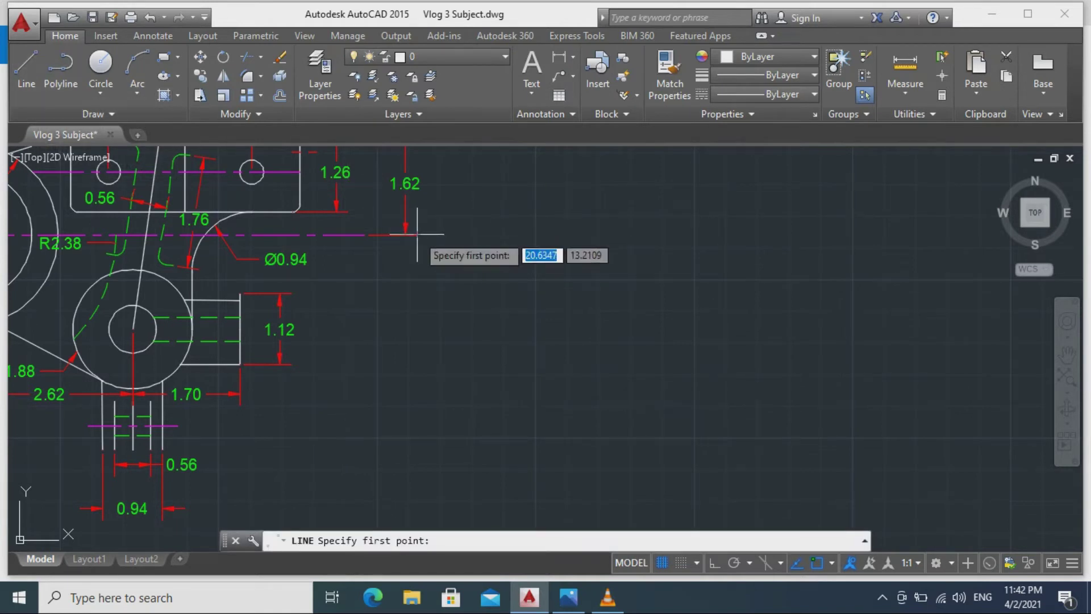
{"action": "left_click", "coordinate": [417, 234]}
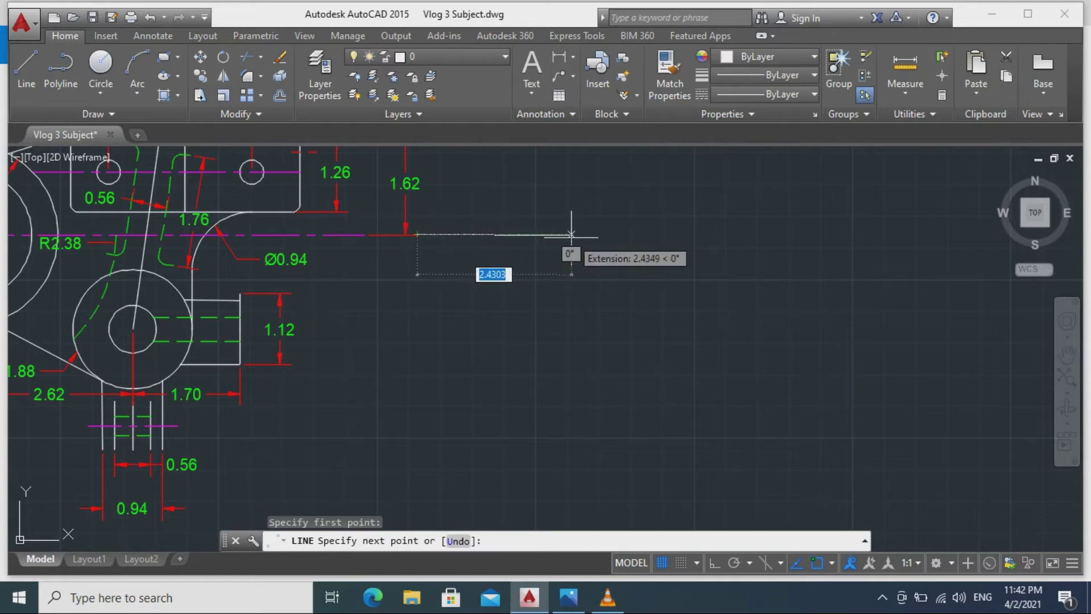
{"action": "type", "text": "3"}
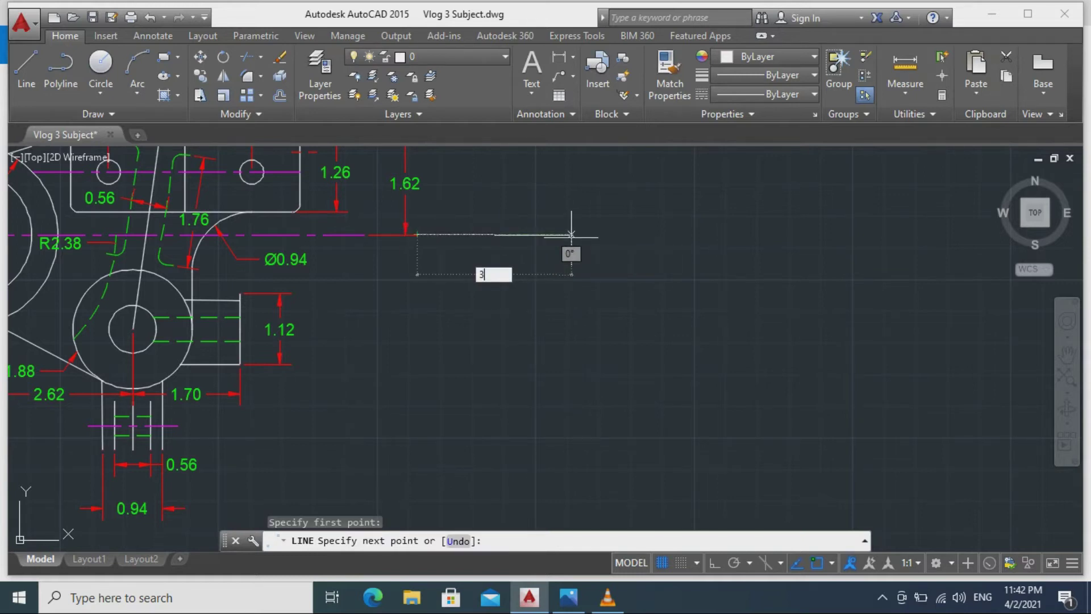
{"action": "key", "text": "Return"}
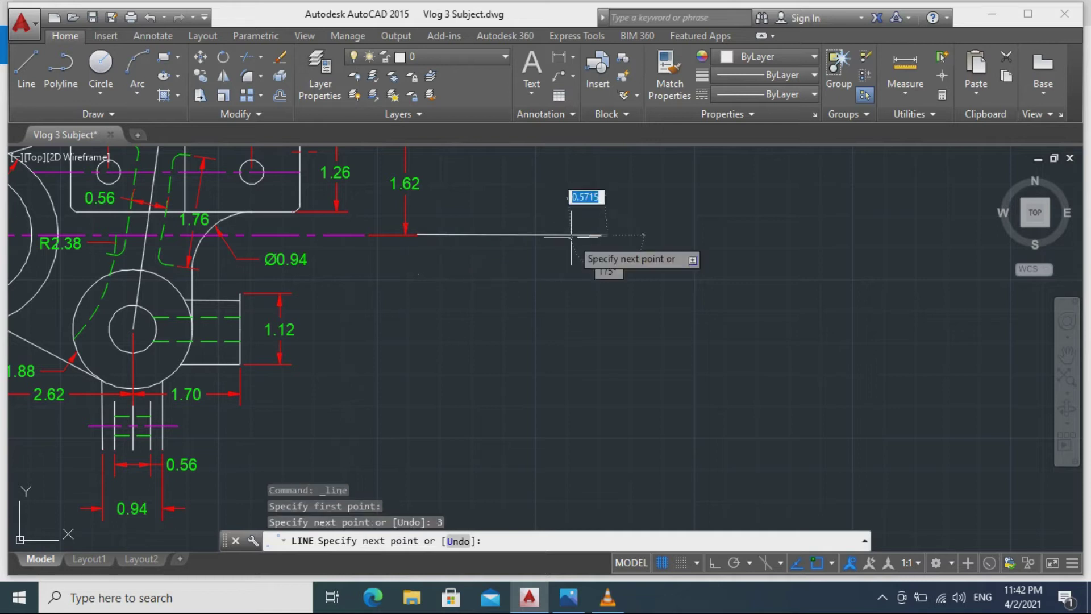
With Ortho on, continue the line into a closed rectangle 1.88 wide, rising about 0.99 to the plate's hole centerline level.
{"action": "mouse_move", "coordinate": [594, 195]}
{"action": "middle_mouse_down"}
{"action": "mouse_move", "coordinate": [605, 310]}
{"action": "mouse_move", "coordinate": [621, 289]}
{"action": "middle_mouse_up"}
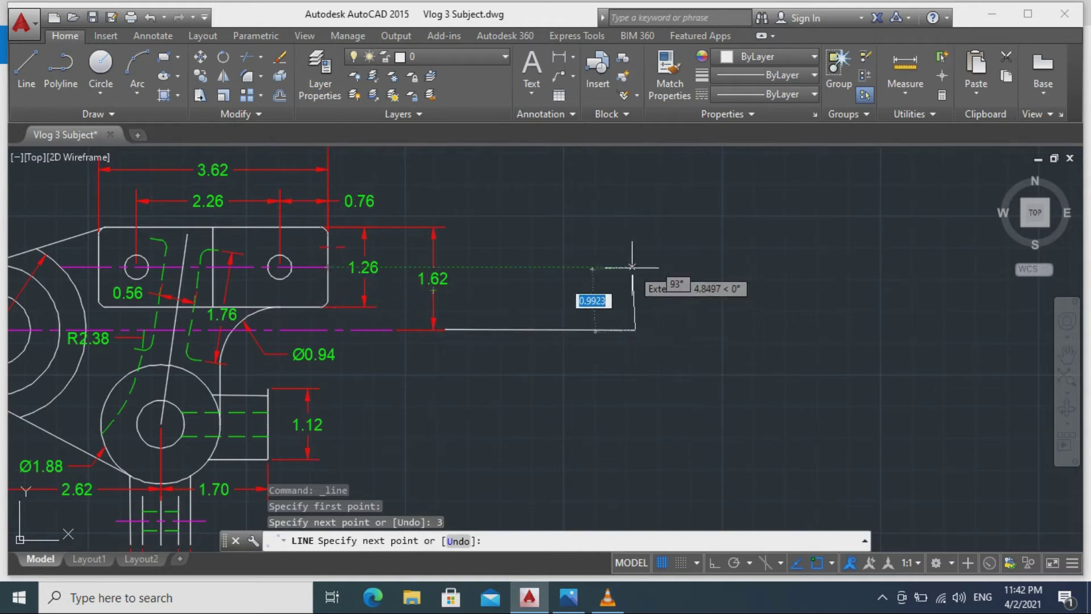
{"action": "key", "text": "F8"}
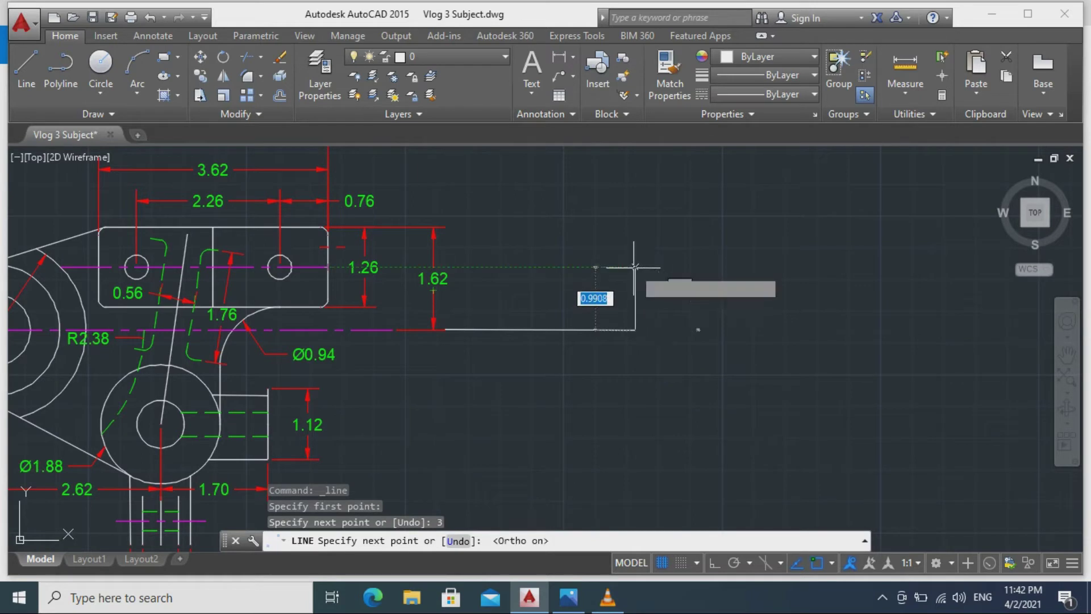
{"action": "left_click", "coordinate": [635, 266]}
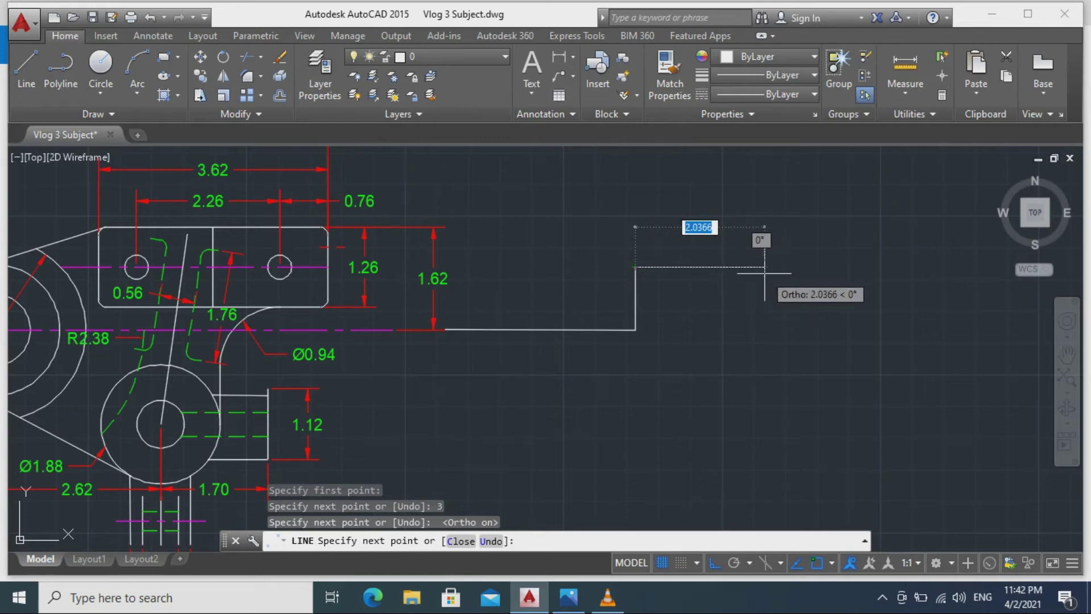
{"action": "type", "text": "1."}
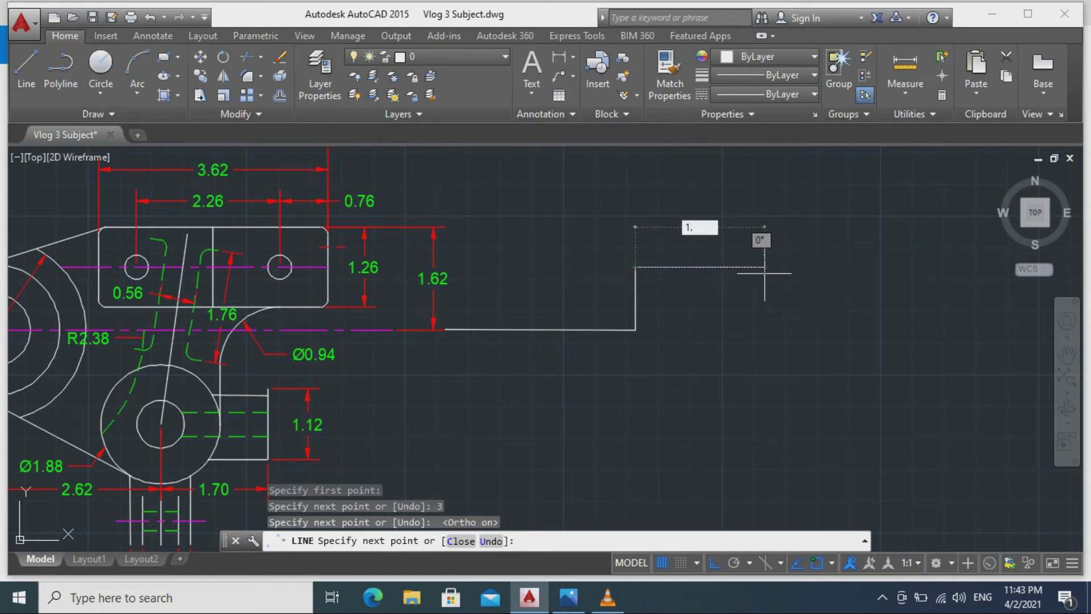
{"action": "type", "text": "88"}
{"action": "key", "text": "Return"}
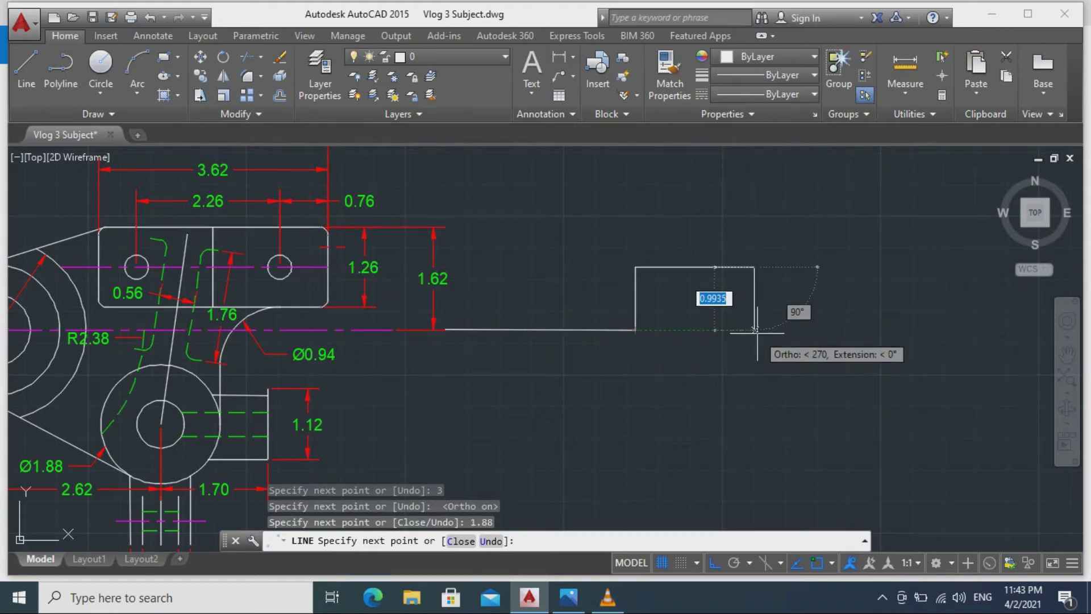
{"action": "left_click", "coordinate": [755, 329]}
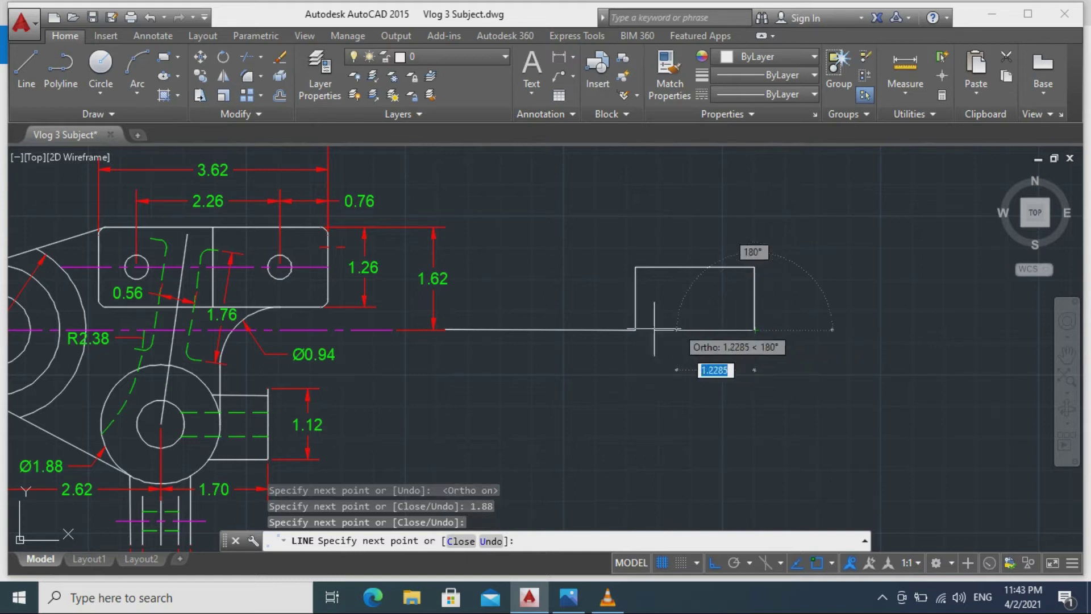
{"action": "left_click", "coordinate": [635, 330]}
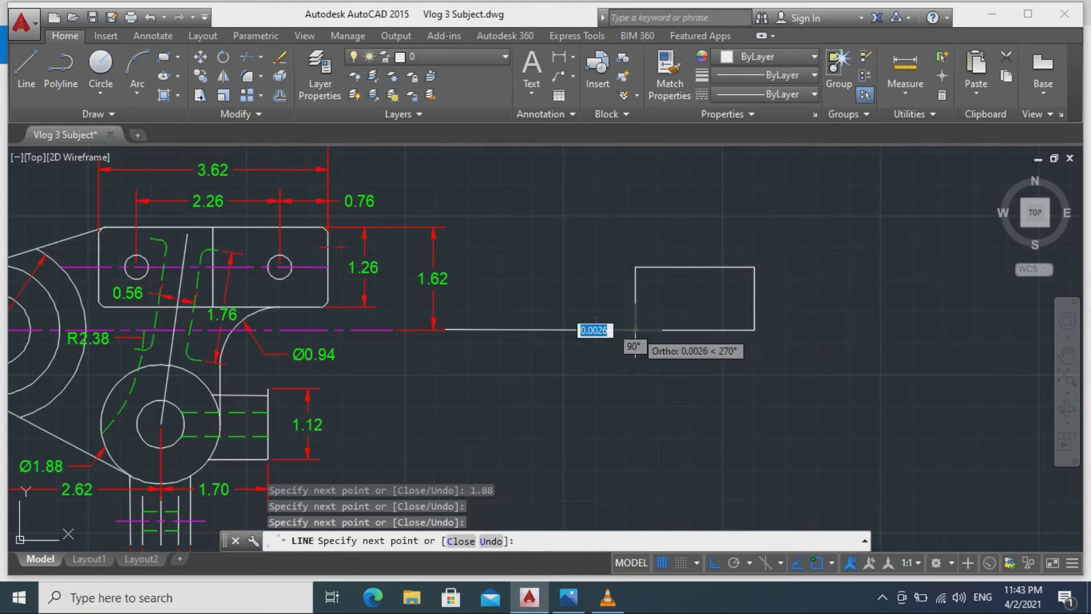
{"action": "key", "text": "Escape"}
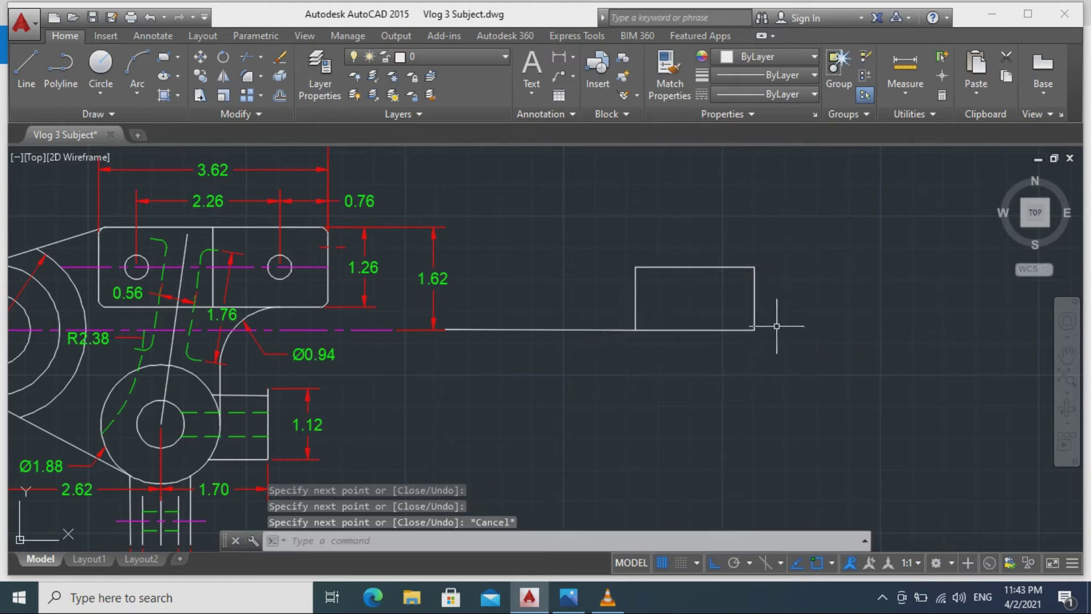
{"action": "middle_click_drag", "start_coordinate": [776, 326], "coordinate": [769, 263]}
{"action": "scroll", "coordinate": [769, 263], "scroll_direction": "up", "scroll_amount": 2}
{"action": "mouse_move", "coordinate": [694, 256]}
{"action": "middle_mouse_down"}
{"action": "mouse_move", "coordinate": [706, 314]}
{"action": "mouse_move", "coordinate": [743, 361]}
{"action": "middle_mouse_up"}
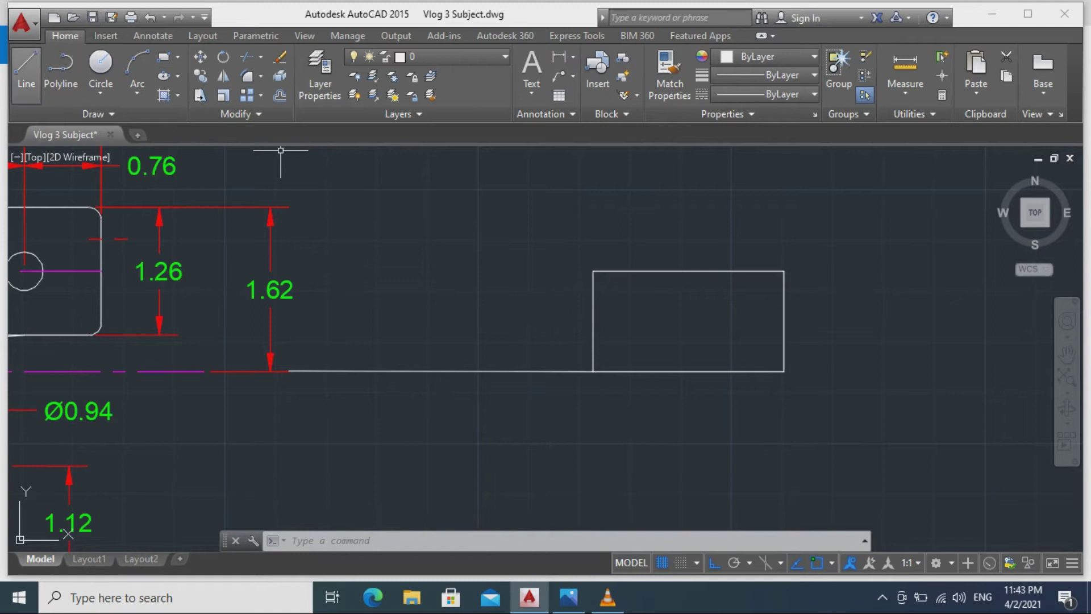
{"action": "left_click", "coordinate": [27, 65]}
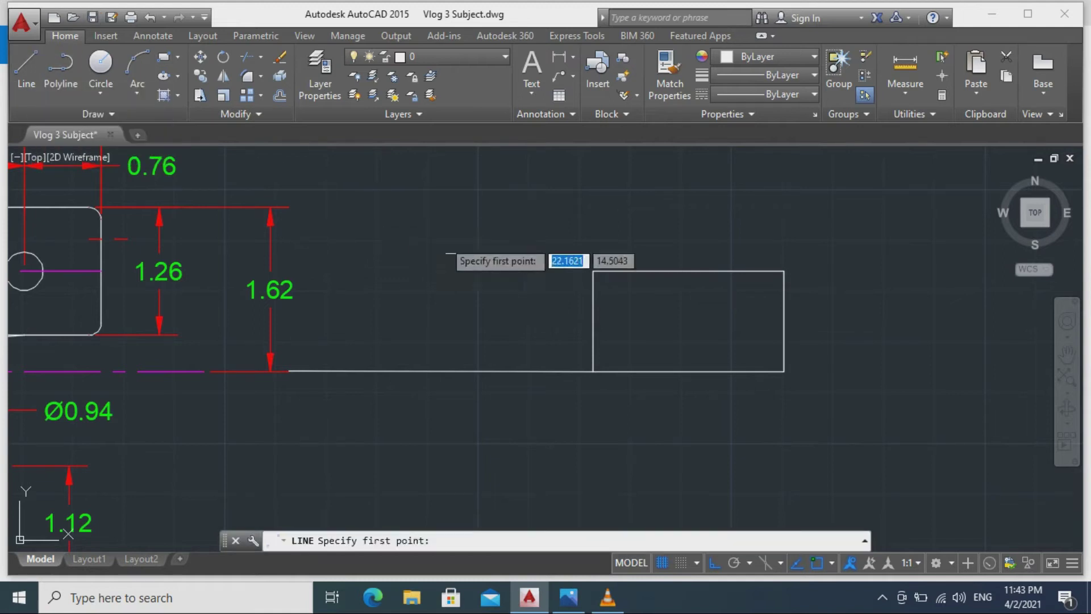
{"action": "left_click", "coordinate": [592, 271]}
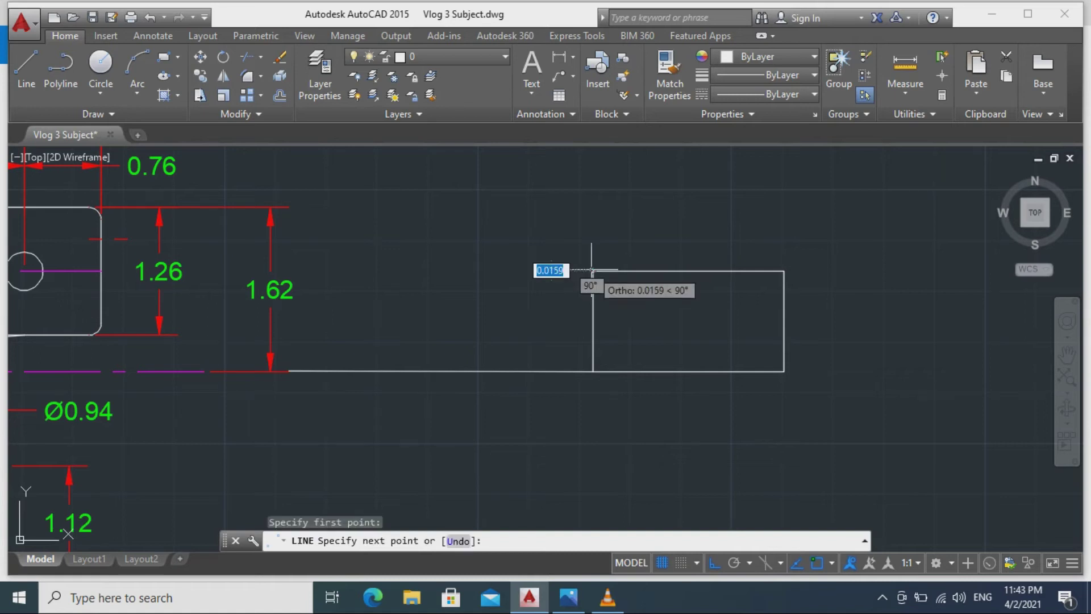
{"action": "key", "text": "Escape"}
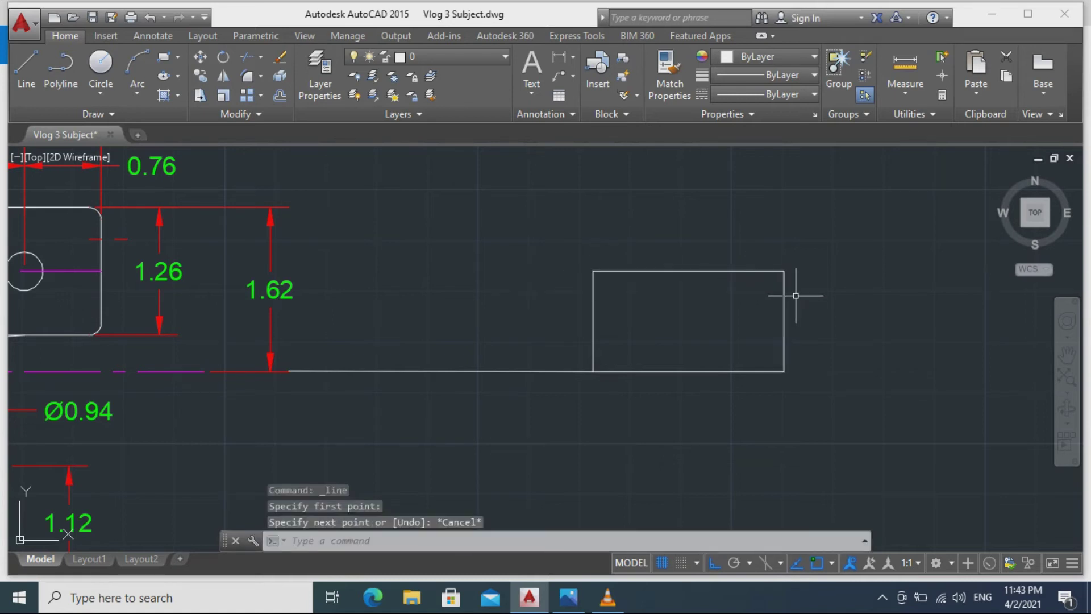
{"action": "scroll", "coordinate": [795, 296], "scroll_direction": "down", "scroll_amount": 2}
{"action": "scroll", "coordinate": [796, 297], "scroll_direction": "up", "scroll_amount": 2}
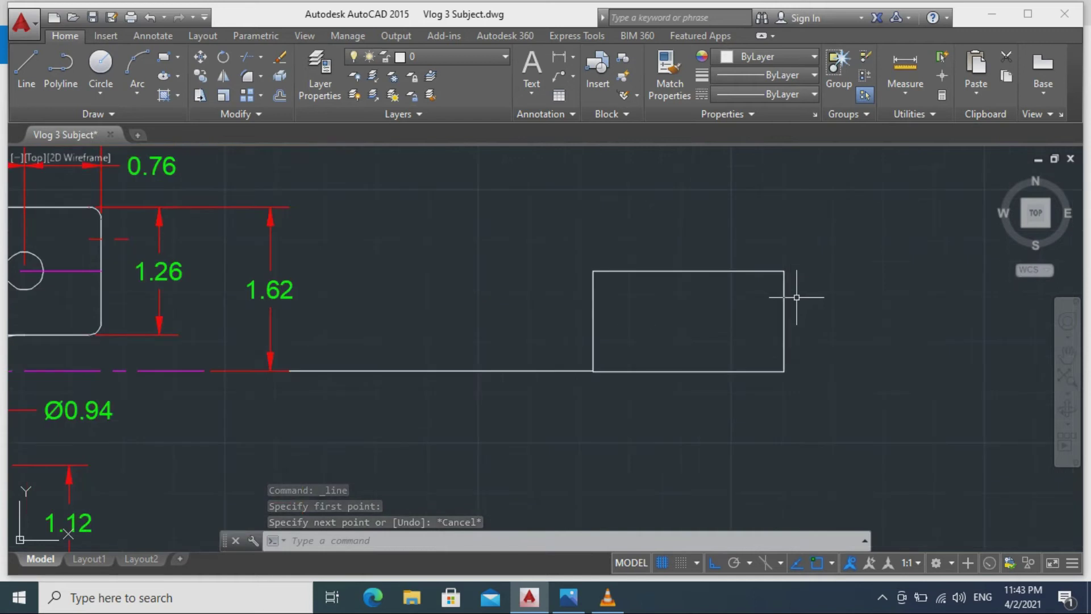
Make the dimension layer current.
{"action": "scroll", "coordinate": [796, 296], "scroll_direction": "down", "scroll_amount": 1}
{"action": "middle_click_drag", "start_coordinate": [744, 289], "coordinate": [683, 286]}
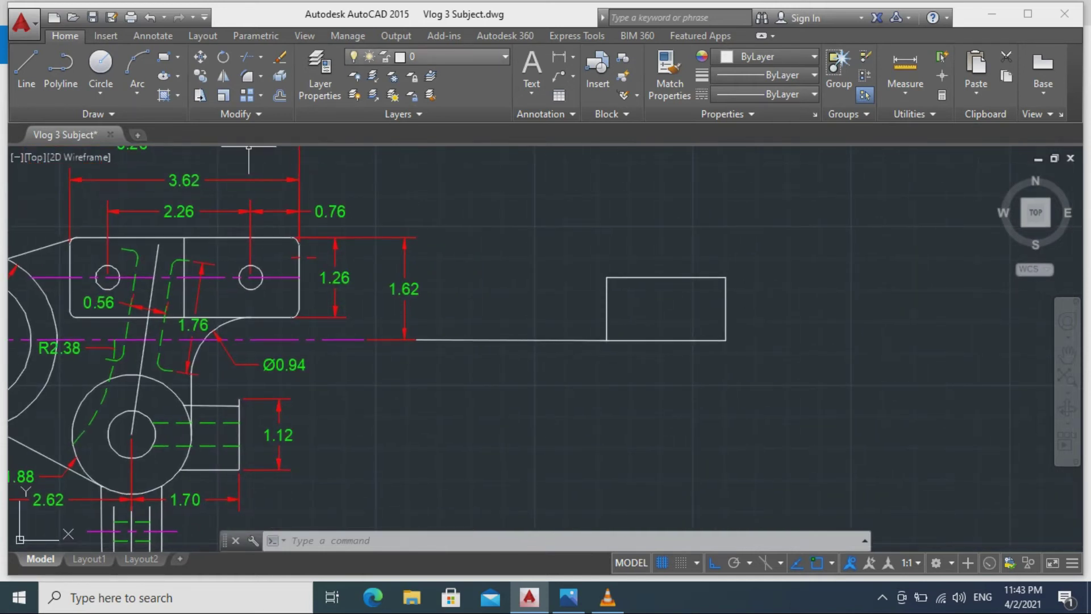
{"action": "left_click", "coordinate": [432, 57]}
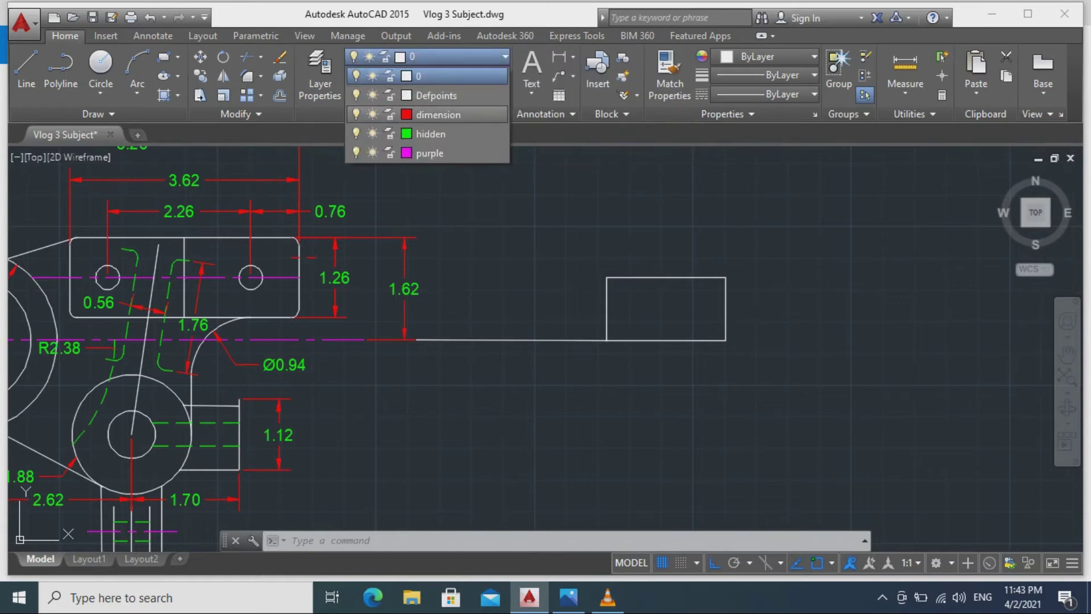
{"action": "left_click", "coordinate": [432, 115]}
Add a 0.56 horizontal linear dimension above the rectangle, starting from its upper-left corner, with Ortho off for placement.
{"action": "left_click", "coordinate": [153, 36]}
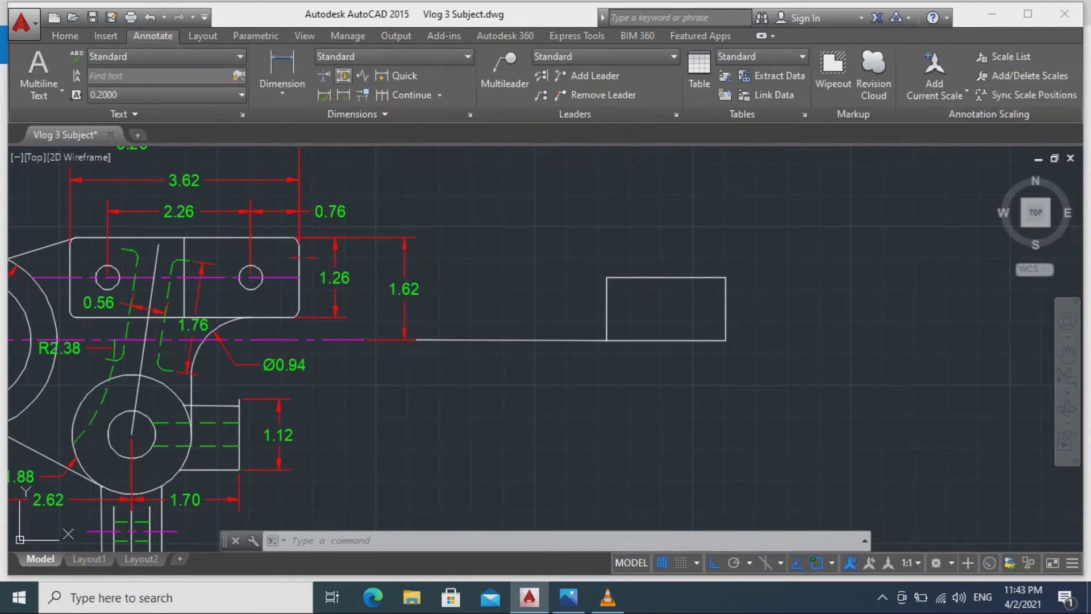
{"action": "left_click", "coordinate": [282, 64]}
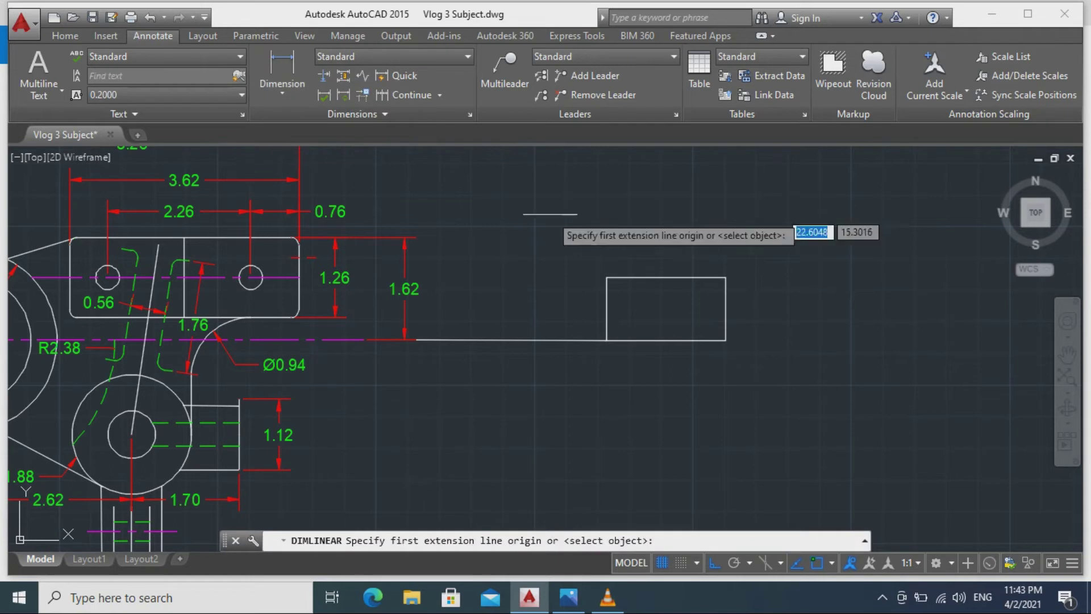
{"action": "left_click", "coordinate": [606, 277]}
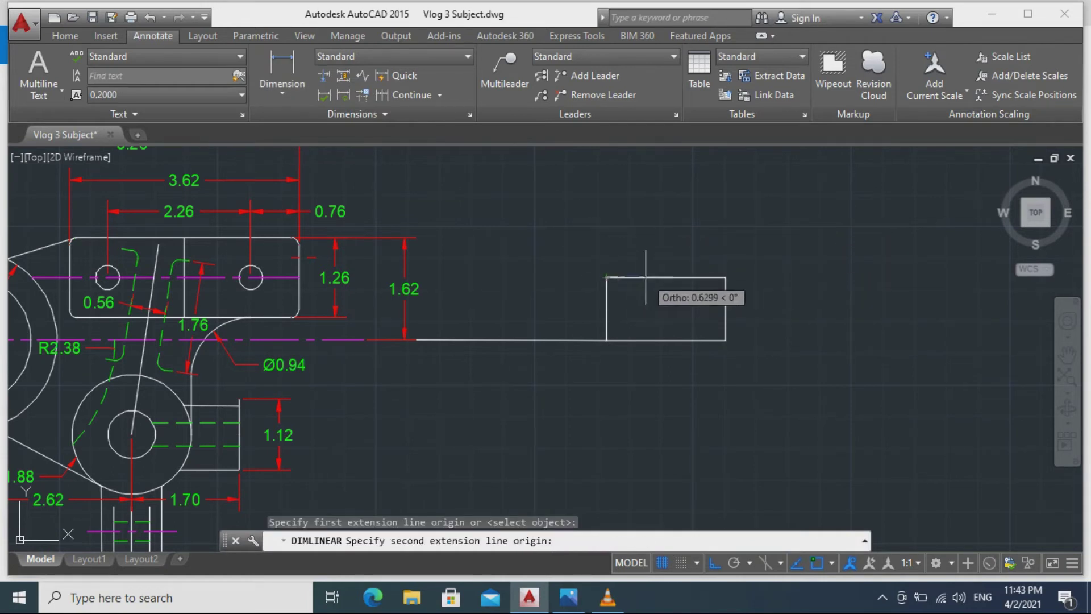
{"action": "type", "text": "0.56"}
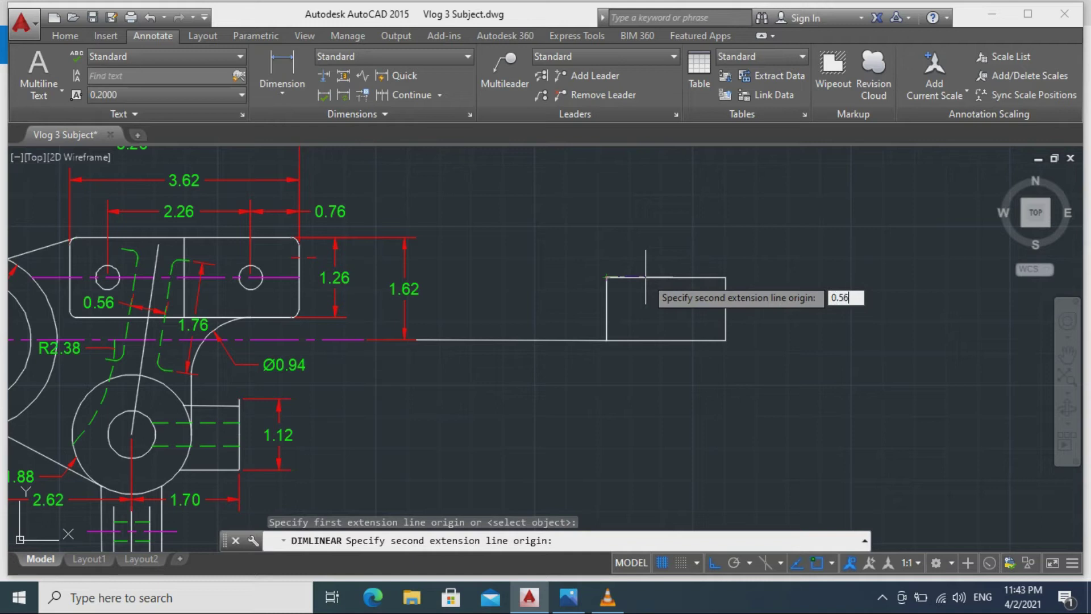
{"action": "key", "text": "Return"}
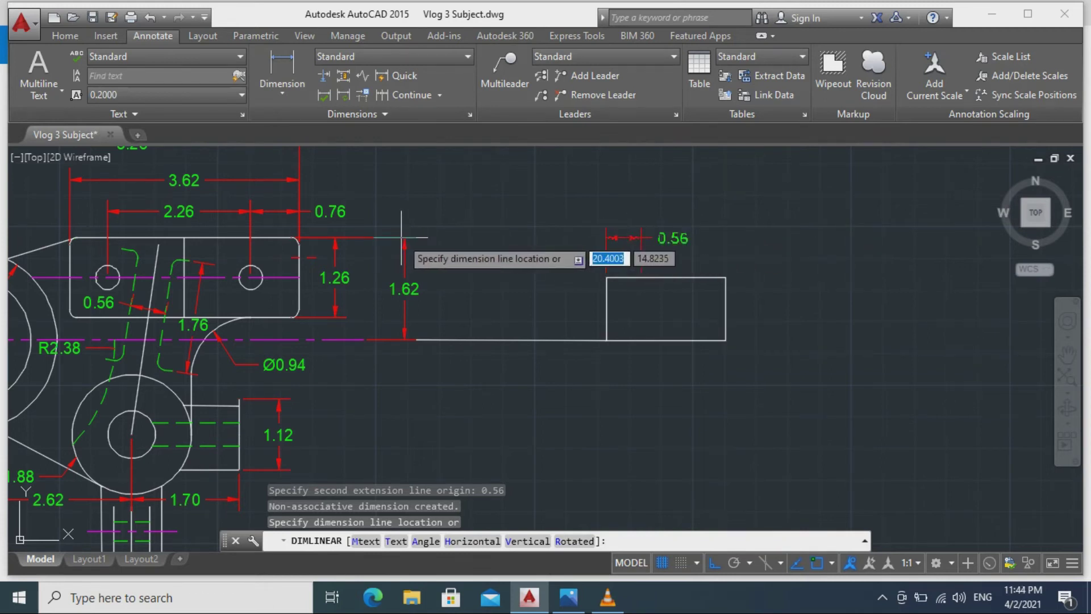
{"action": "key", "text": "F8"}
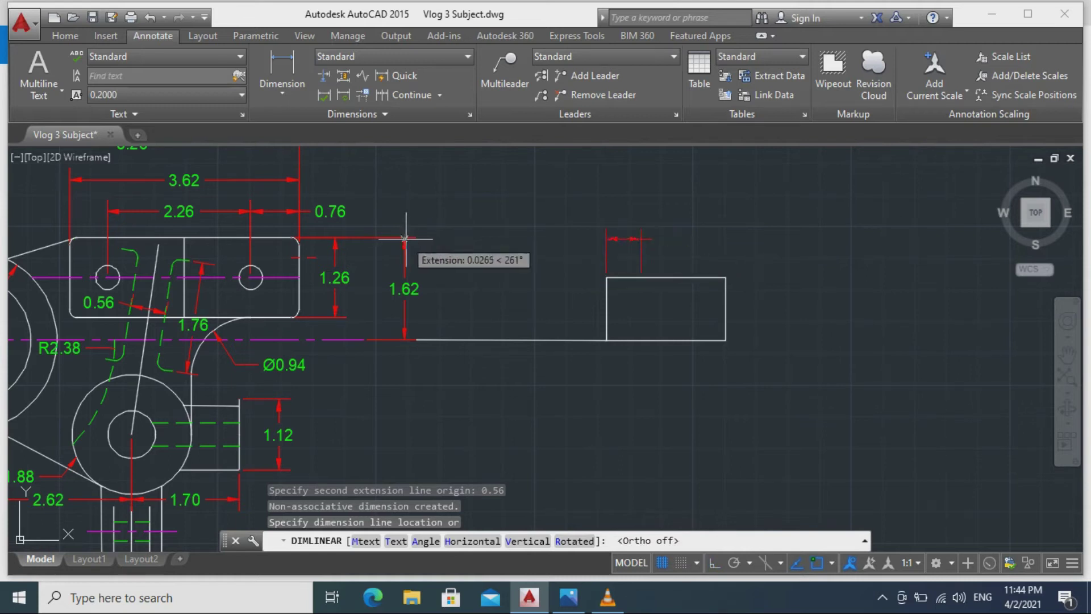
{"action": "left_click", "coordinate": [618, 240]}
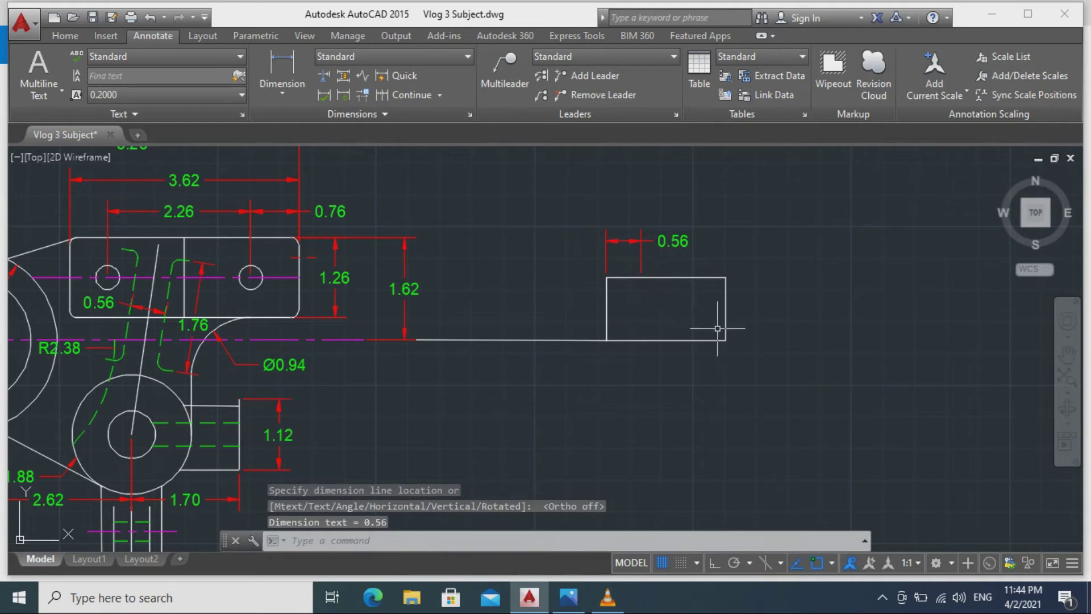
Add a 5.06 horizontal linear dimension from the rectangle's upper-left corner, placed above the 0.56 dimension.
{"action": "mouse_move", "coordinate": [717, 328]}
{"action": "middle_mouse_down"}
{"action": "mouse_move", "coordinate": [689, 319]}
{"action": "mouse_move", "coordinate": [670, 346]}
{"action": "middle_mouse_up"}
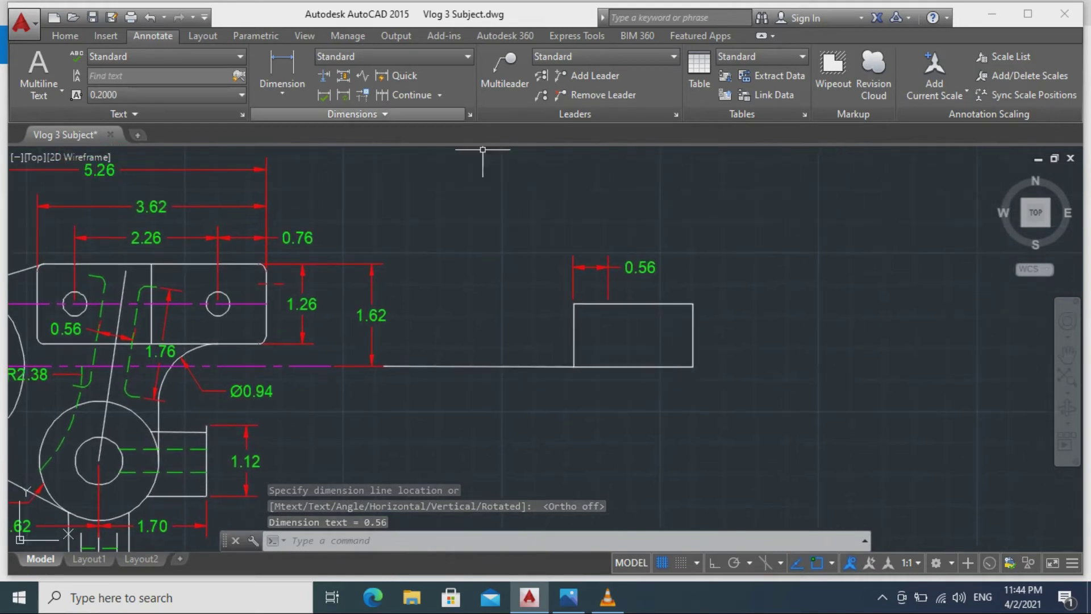
{"action": "left_click", "coordinate": [283, 67]}
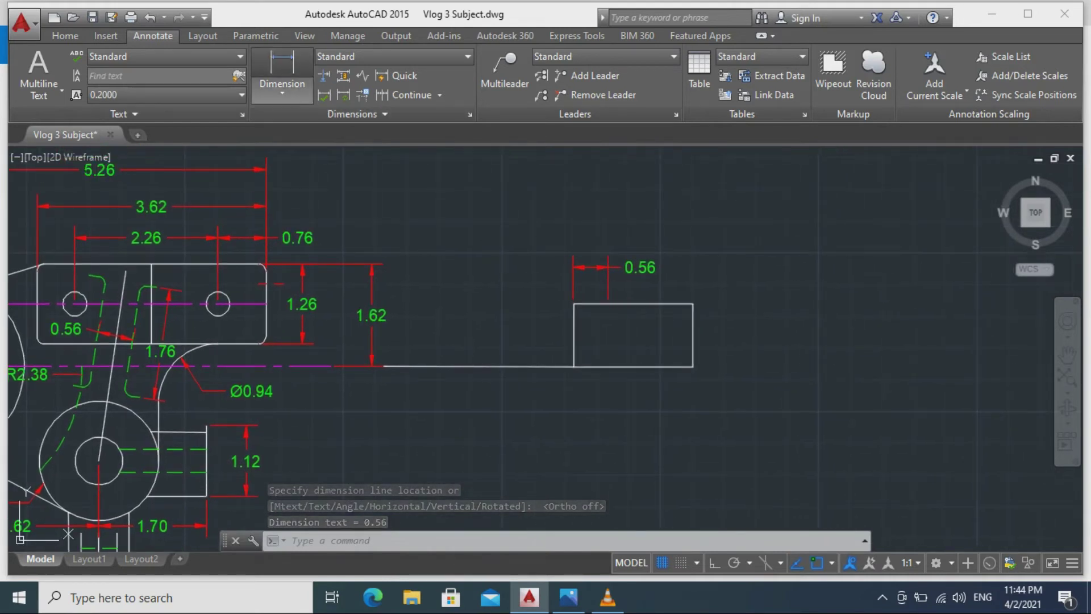
{"action": "left_click", "coordinate": [575, 304]}
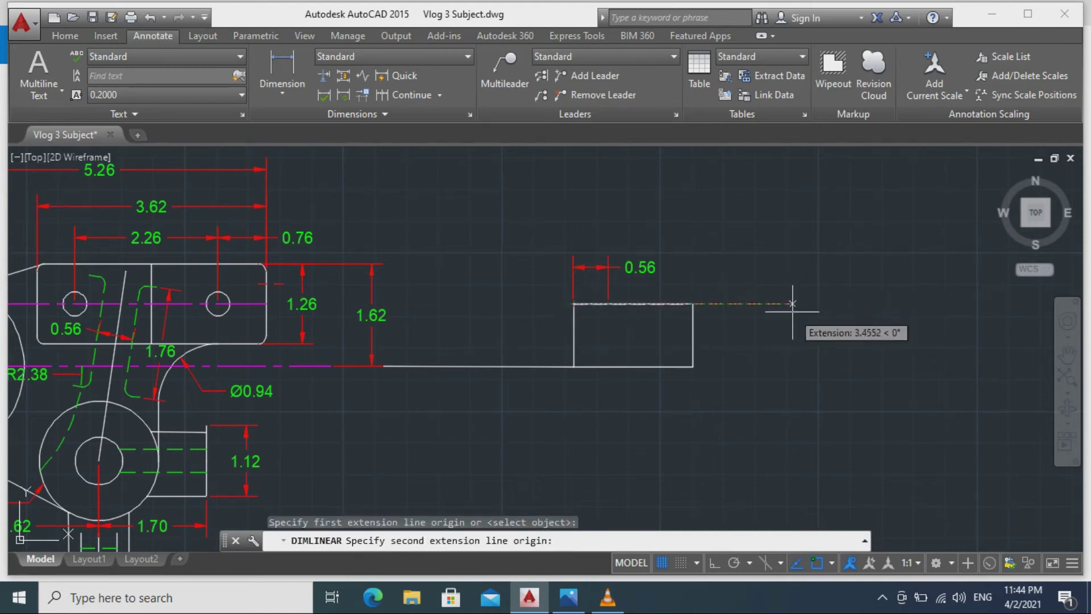
{"action": "type", "text": "5.06"}
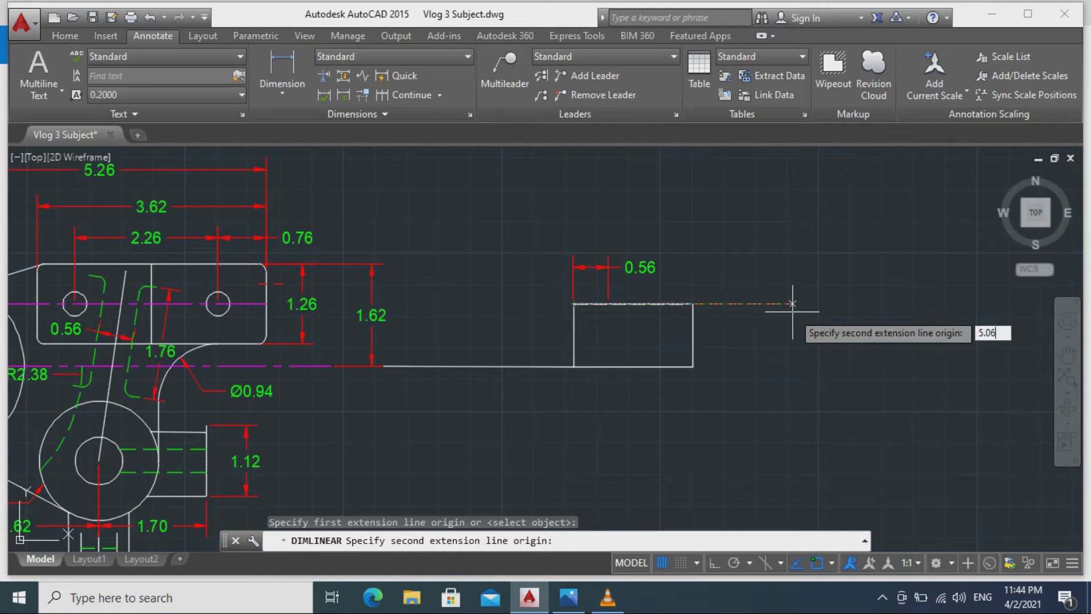
{"action": "key", "text": "Return"}
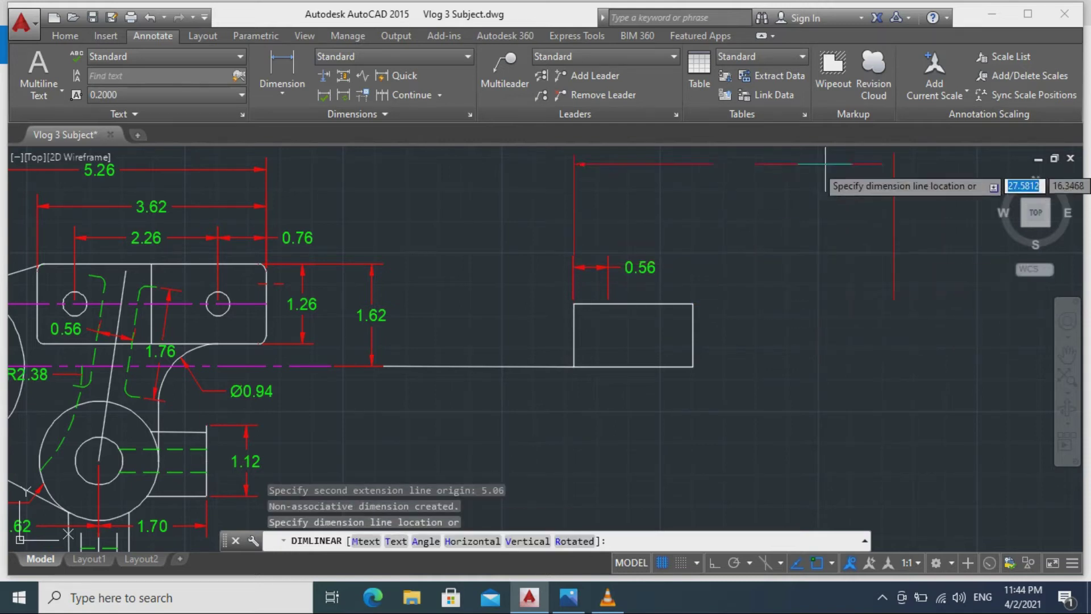
{"action": "left_click", "coordinate": [821, 181]}
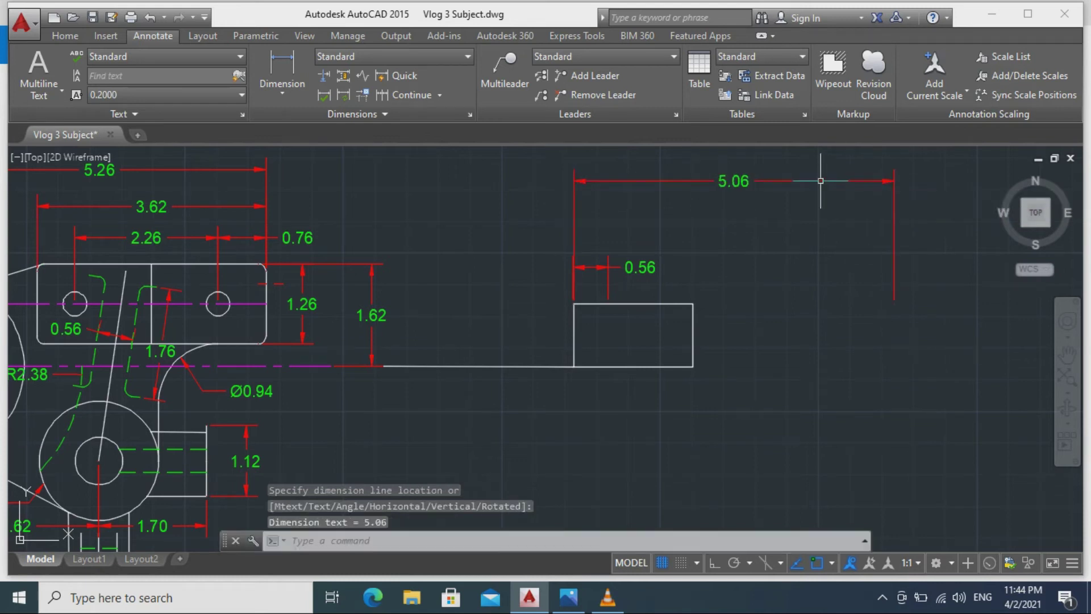
{"action": "key", "text": "Escape"}
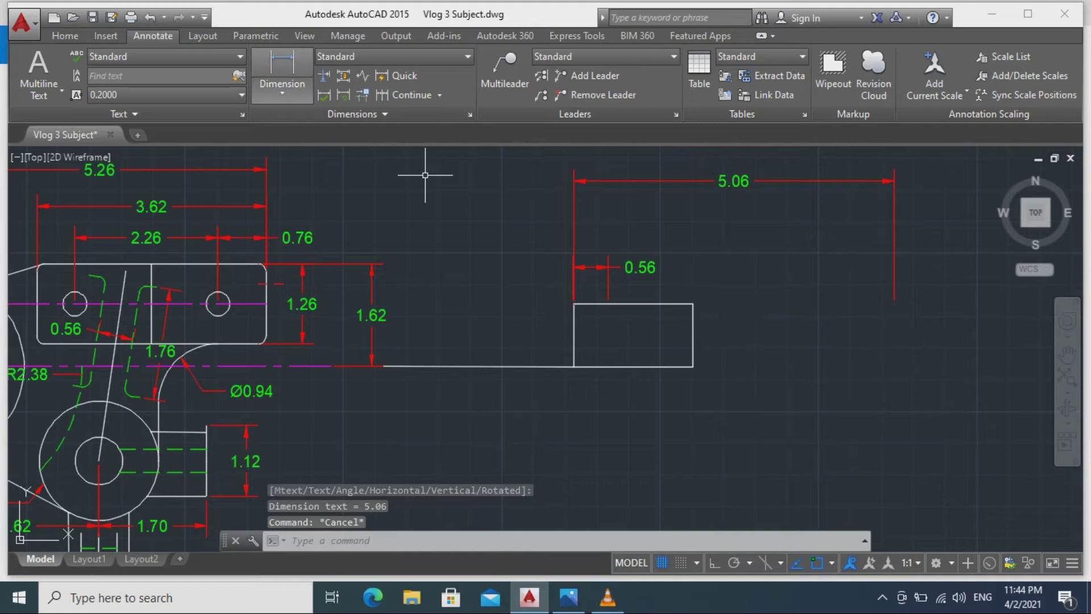
Add a 0.38 horizontal linear dimension running inward from the rectangle's upper-right corner, placed just above the 0.56 dimension.
{"action": "left_click", "coordinate": [283, 67]}
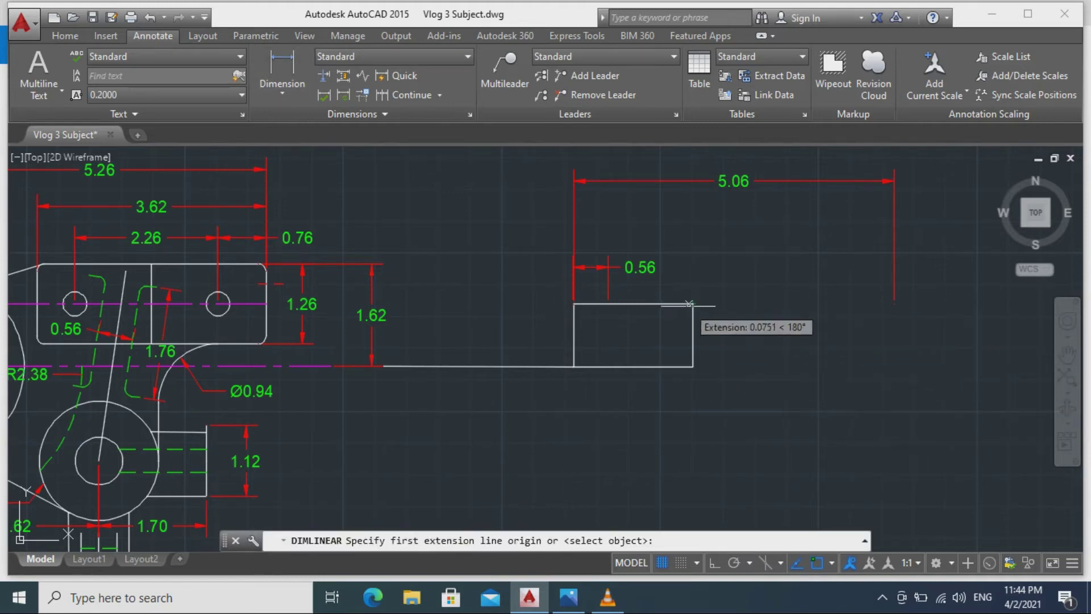
{"action": "left_click", "coordinate": [692, 304]}
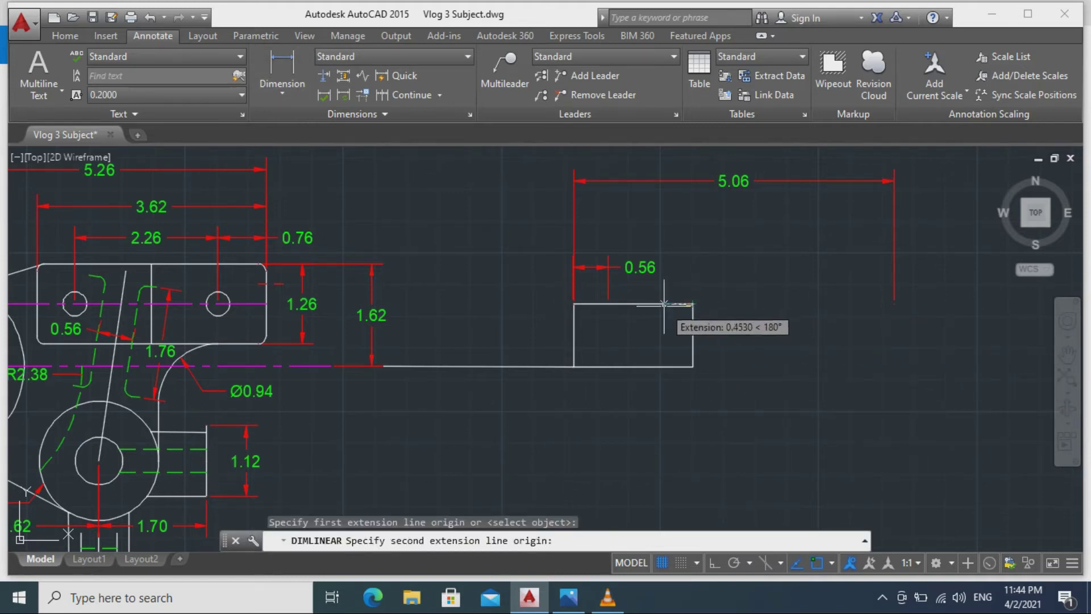
{"action": "type", "text": "0"}
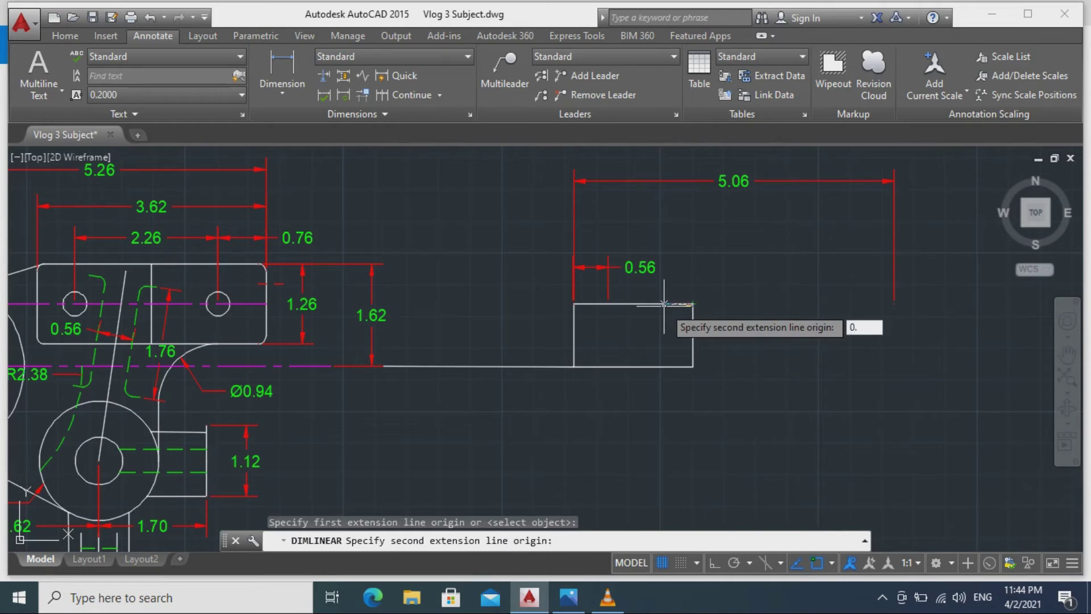
{"action": "type", "text": ".38"}
{"action": "key", "text": "Return"}
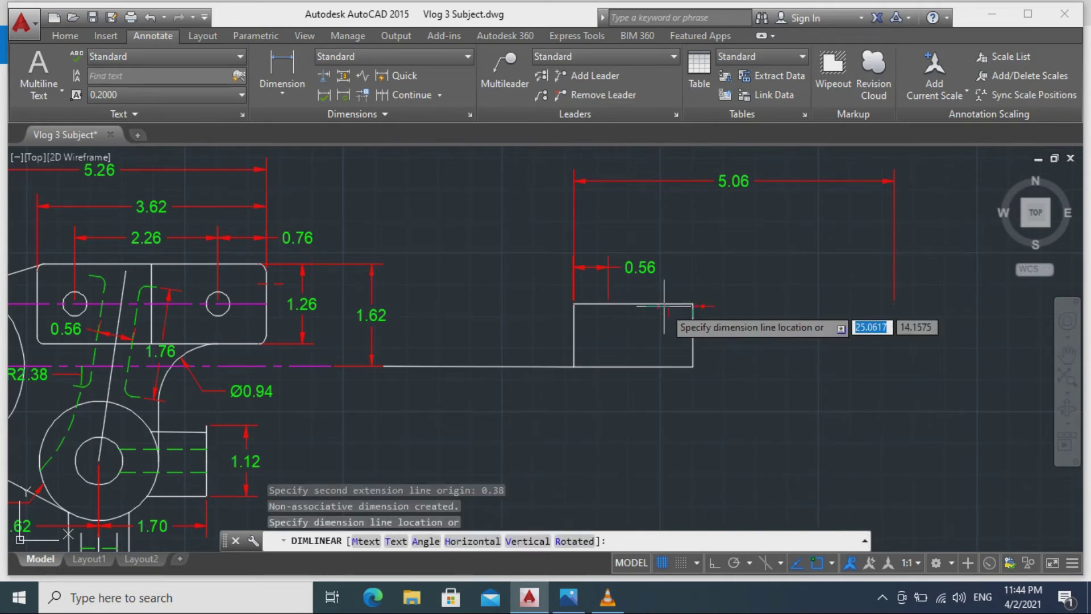
{"action": "left_click", "coordinate": [679, 240]}
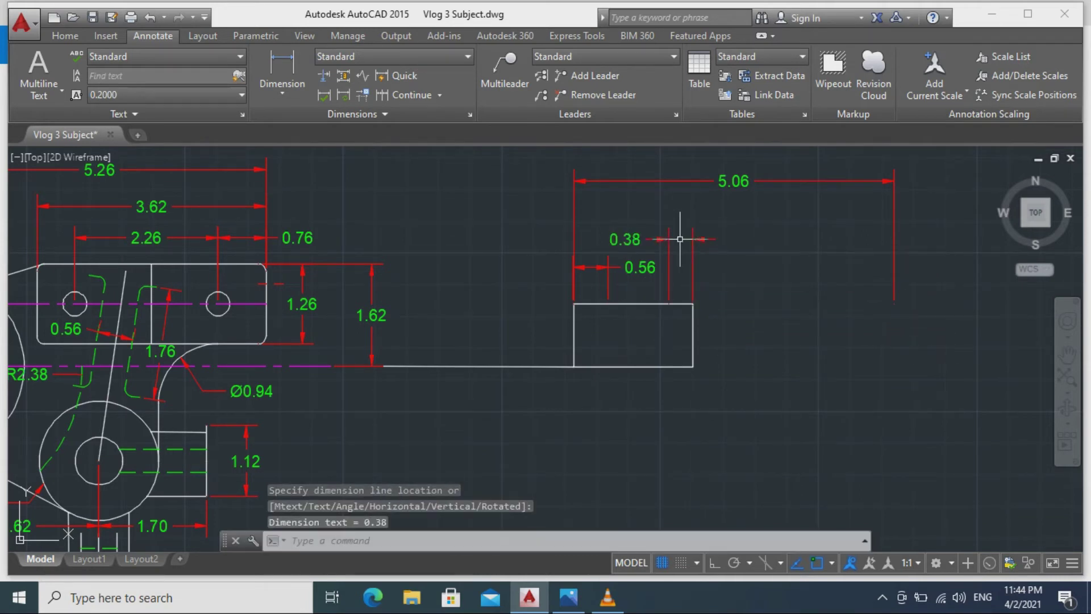
{"action": "key", "text": "Escape"}
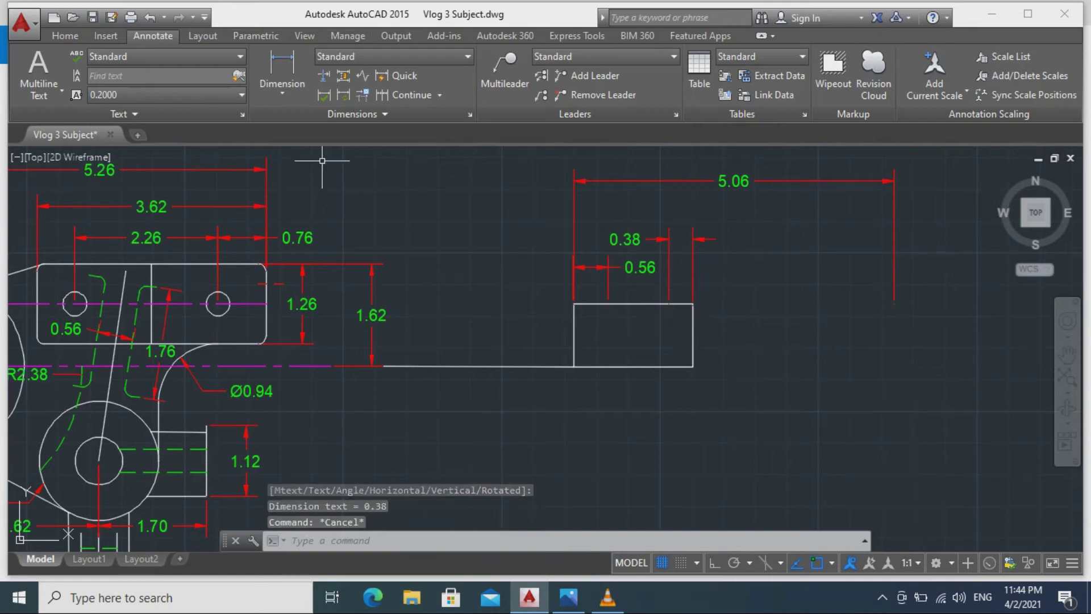
Make layer 0 current.
{"action": "left_click", "coordinate": [65, 35]}
{"action": "left_click", "coordinate": [428, 56]}
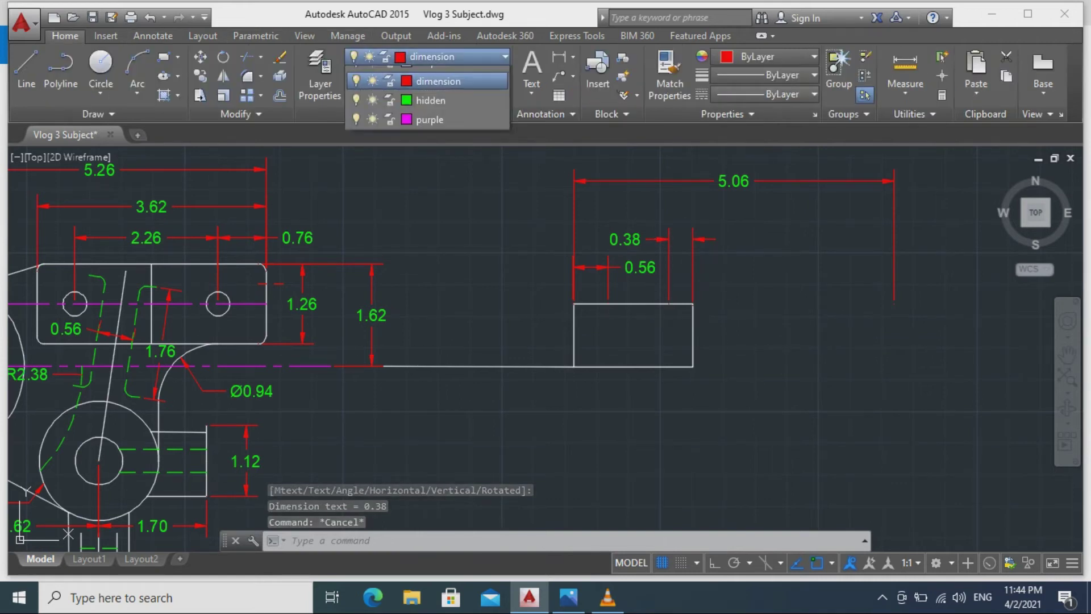
{"action": "left_click", "coordinate": [418, 75]}
{"action": "mouse_move", "coordinate": [607, 348]}
{"action": "middle_mouse_down"}
{"action": "mouse_move", "coordinate": [668, 271]}
{"action": "mouse_move", "coordinate": [621, 348]}
{"action": "middle_mouse_up"}
{"action": "scroll", "coordinate": [669, 272], "scroll_direction": "up", "scroll_amount": 2}
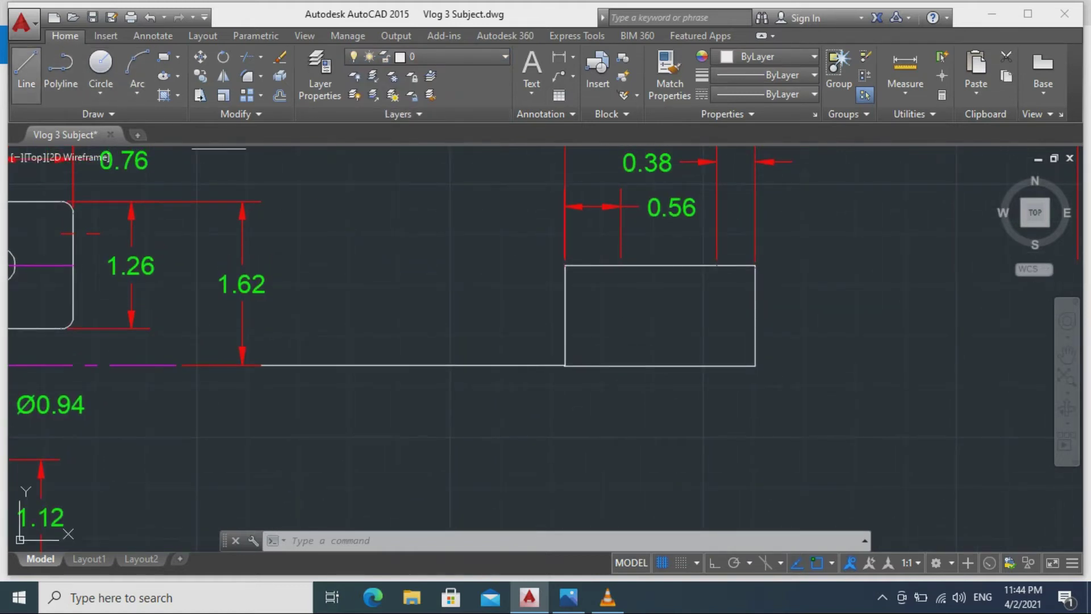
Turn off the Intersection object snap in the drafting settings.
{"action": "left_click", "coordinate": [26, 65]}
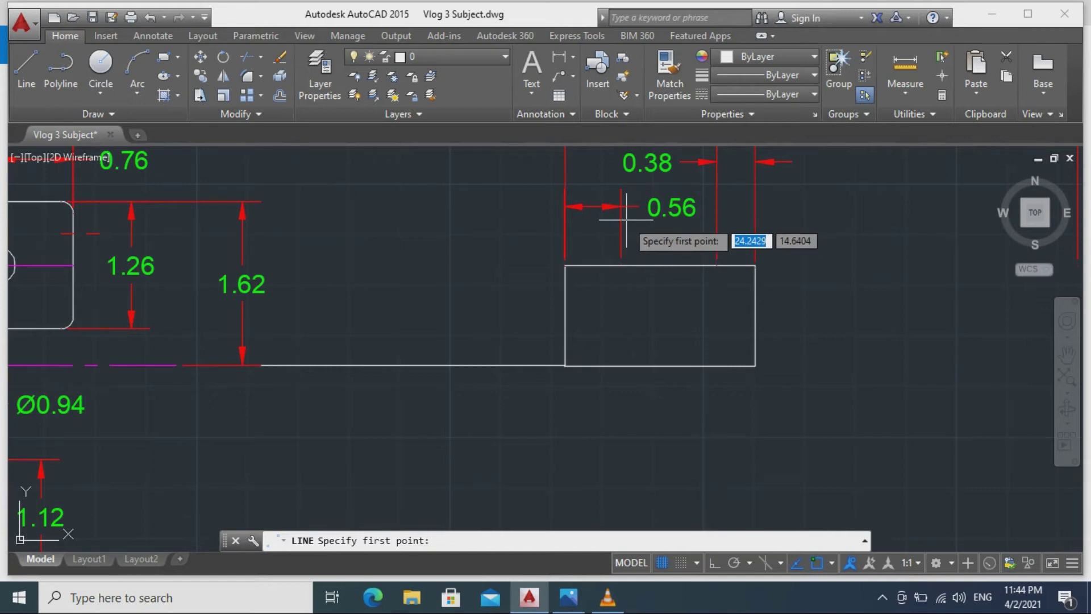
{"action": "key", "text": "Escape"}
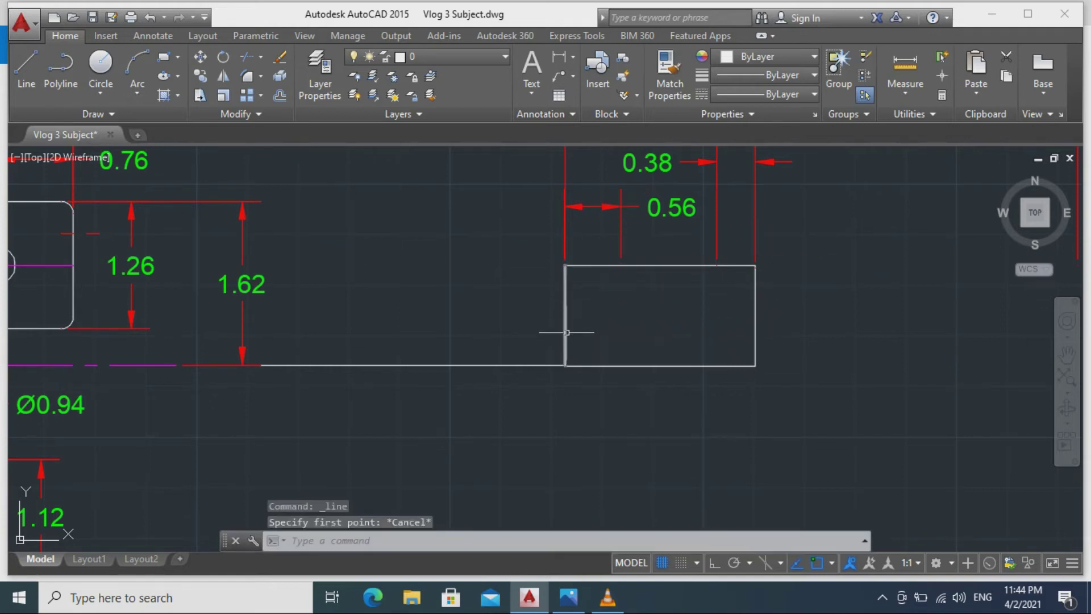
{"action": "type", "text": "osnap"}
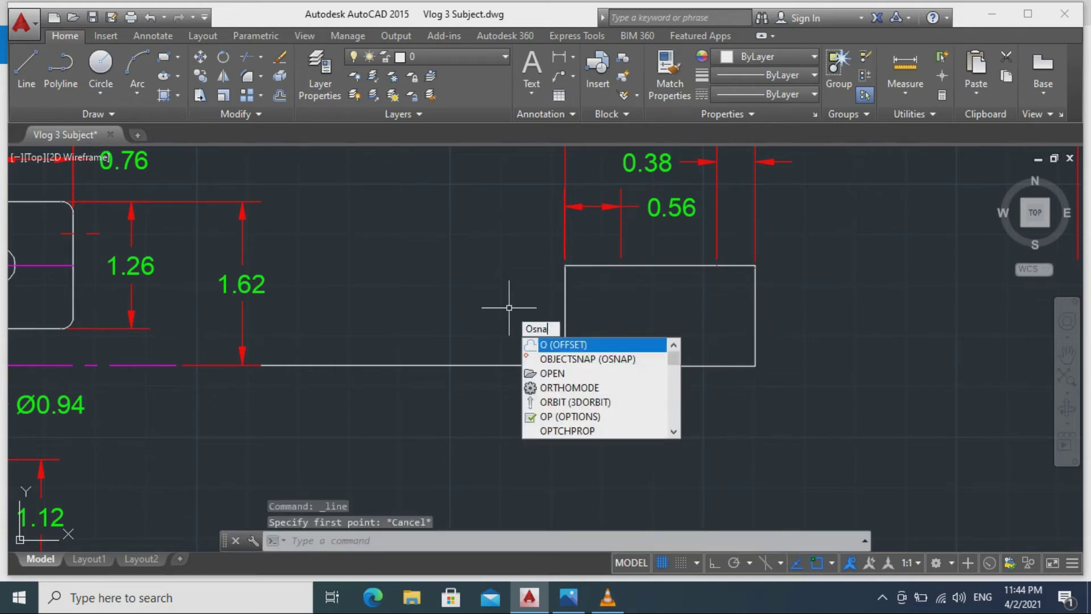
{"action": "key", "text": "Return"}
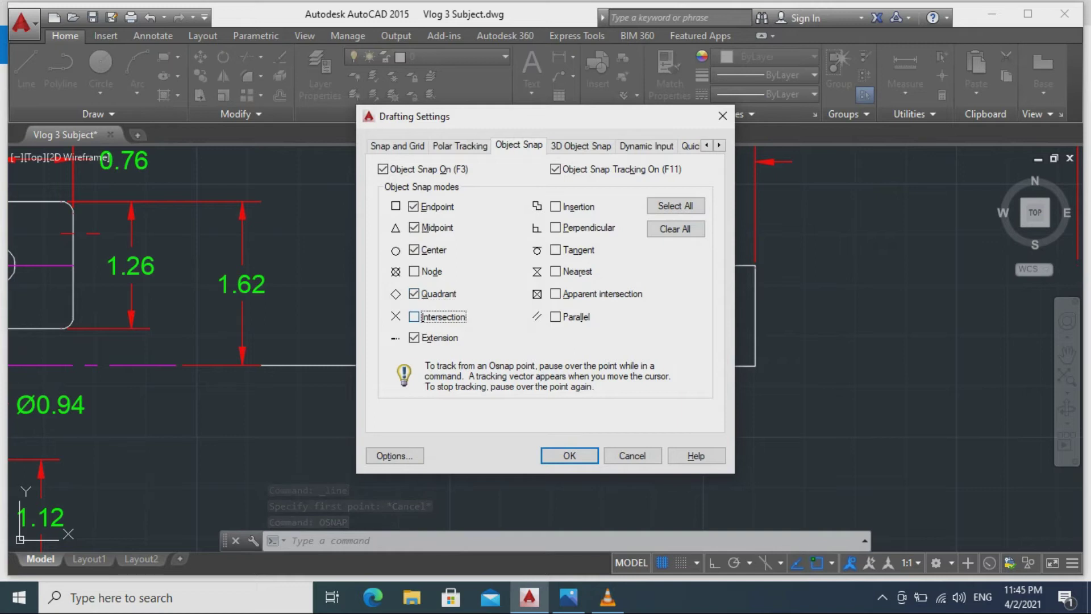
{"action": "left_click", "coordinate": [569, 456]}
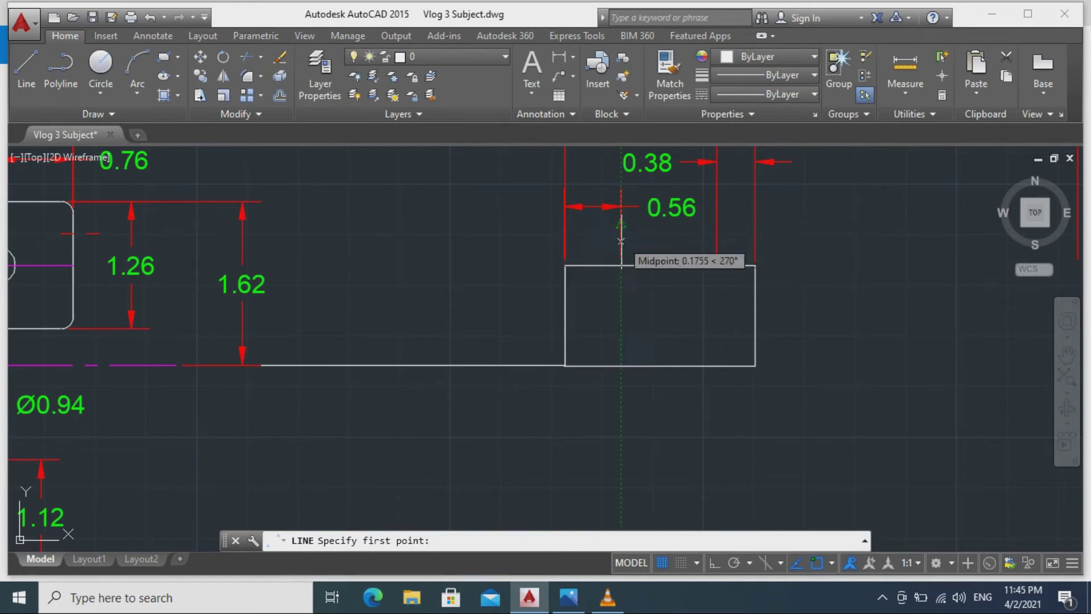
With Ortho on, draw a vertical line from the rectangle's top edge past its bottom edge, aligned with the 0.56 dimension's inner extension line.
{"action": "left_click", "coordinate": [621, 265]}
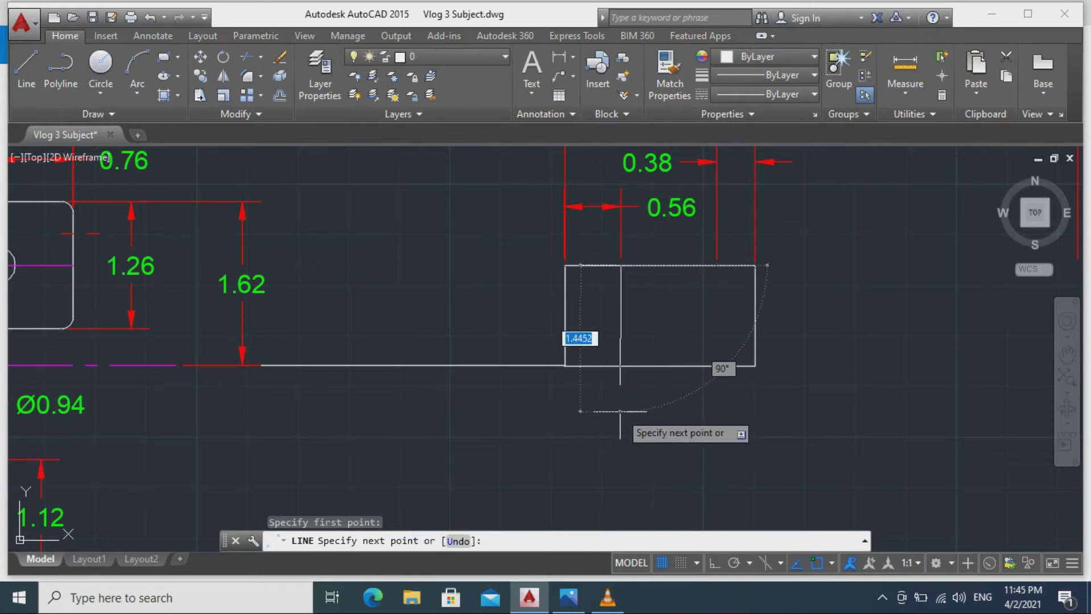
{"action": "key", "text": "F8"}
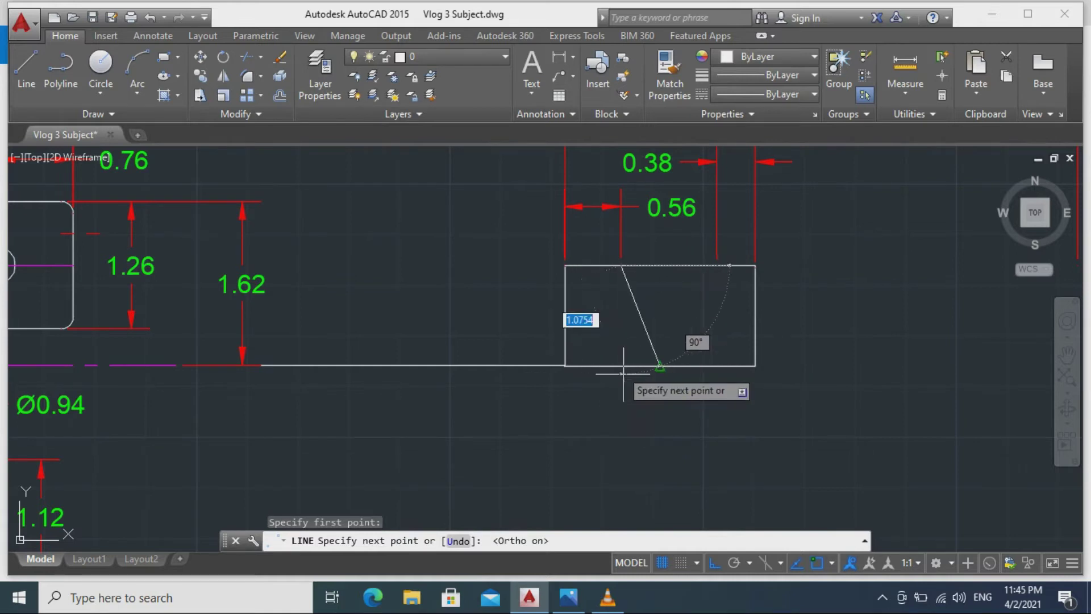
{"action": "left_click", "coordinate": [621, 366]}
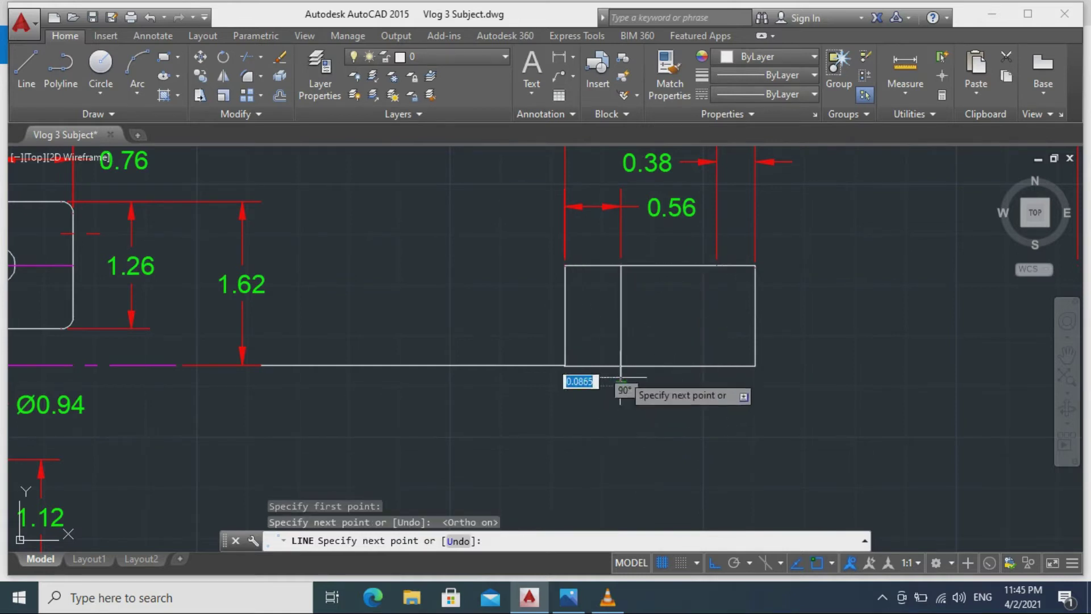
{"action": "key", "text": "Escape"}
Draw a vertical line across the full height of the rectangle, aligned with the 0.38 dimension's inner extension line.
{"action": "left_click", "coordinate": [28, 71]}
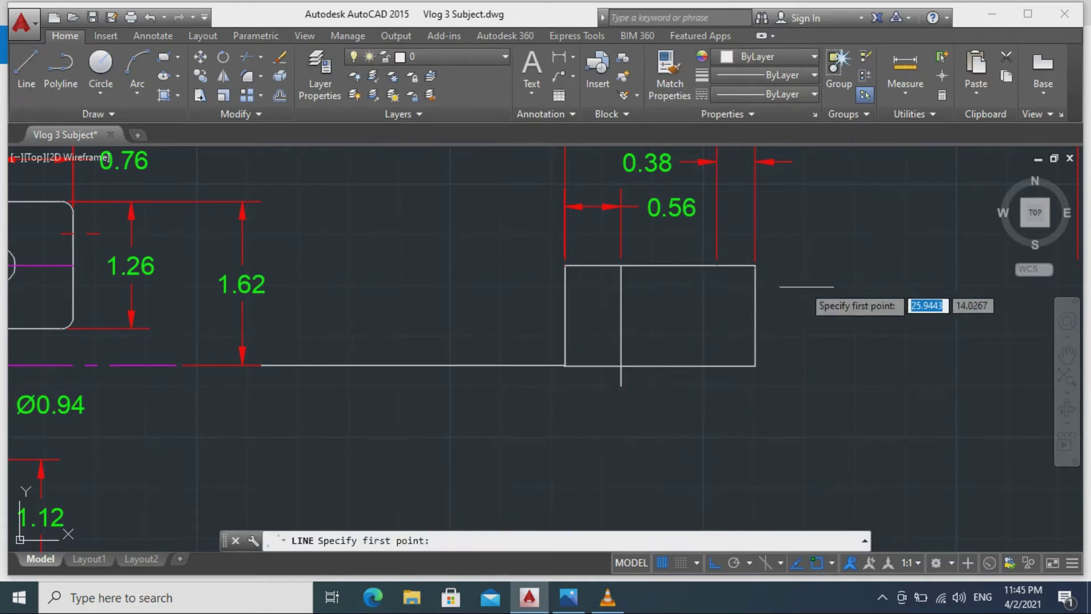
{"action": "left_click", "coordinate": [717, 201]}
{"action": "left_click", "coordinate": [713, 393]}
{"action": "key", "text": "Escape"}
Trim the ends of the two inner vertical lines that extend below the rectangle's bottom edge.
{"action": "type", "text": "tr"}
{"action": "key", "text": "Return"}
{"action": "key", "text": "Return"}
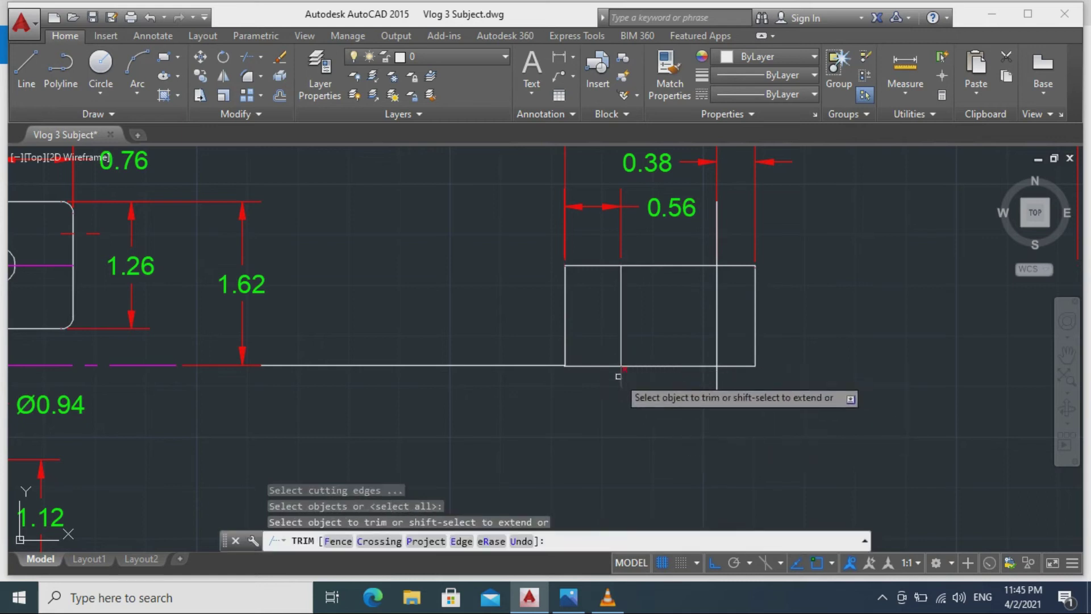
{"action": "left_click", "coordinate": [618, 377]}
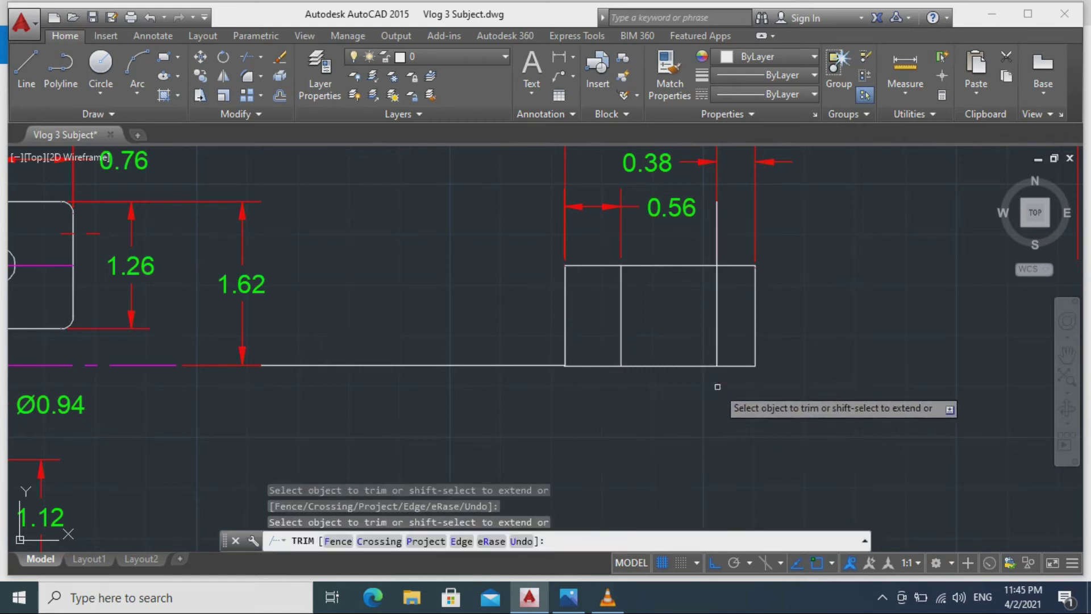
{"action": "key", "text": "Escape"}
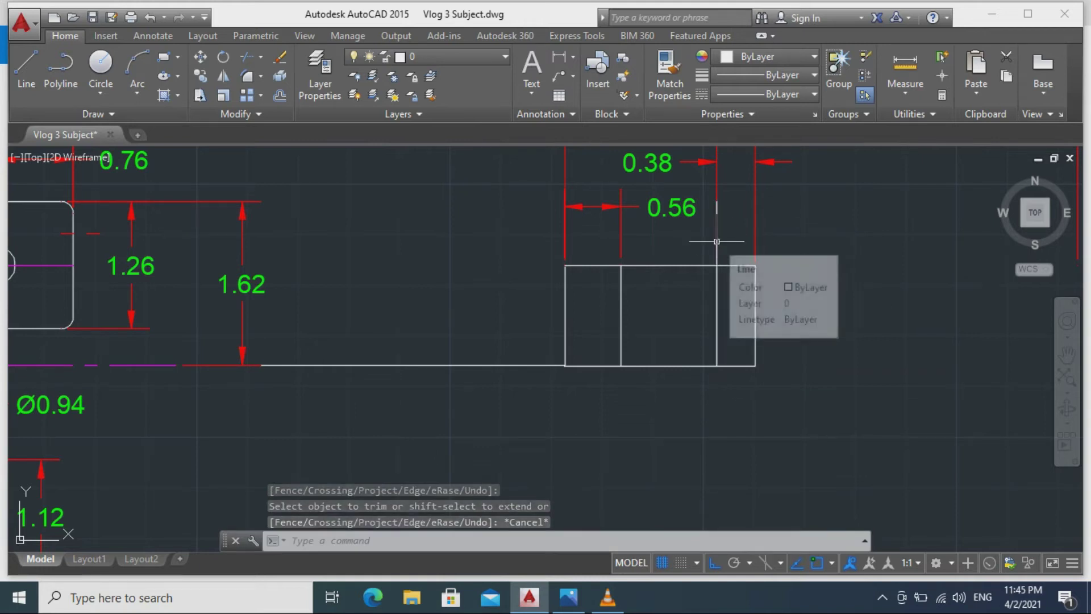
Stretch the upper end of the right inner vertical line down to the rectangle's top edge.
{"action": "left_click", "coordinate": [715, 220]}
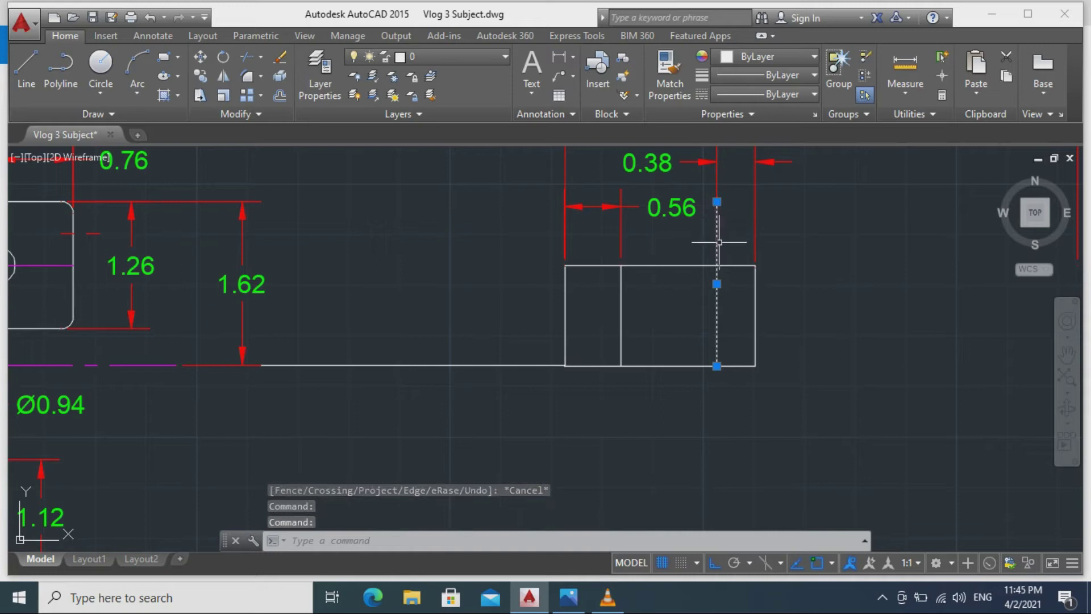
{"action": "left_click", "coordinate": [717, 202]}
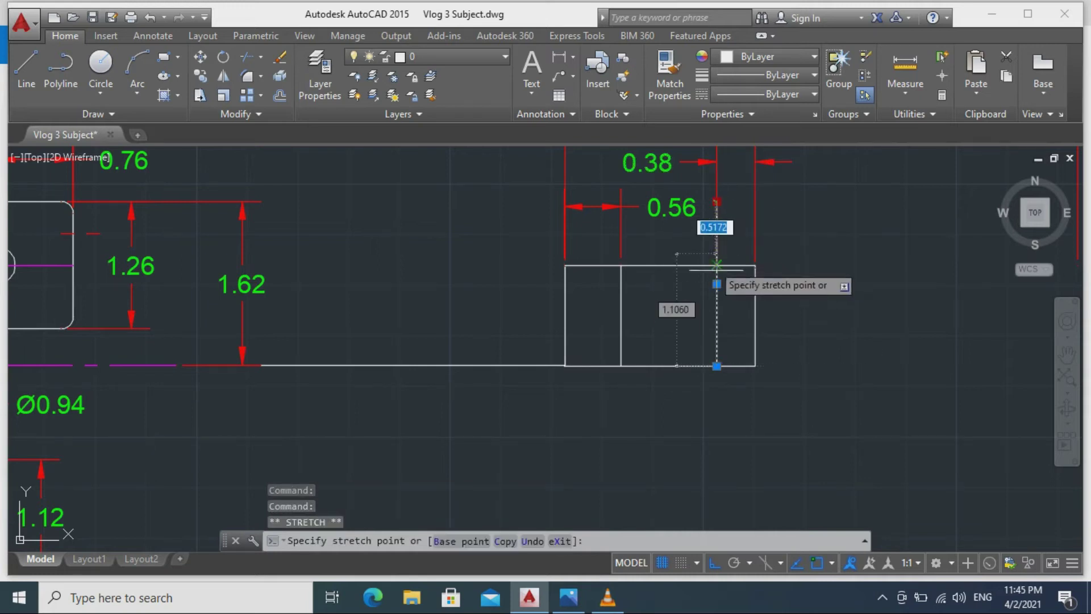
{"action": "left_click", "coordinate": [717, 265]}
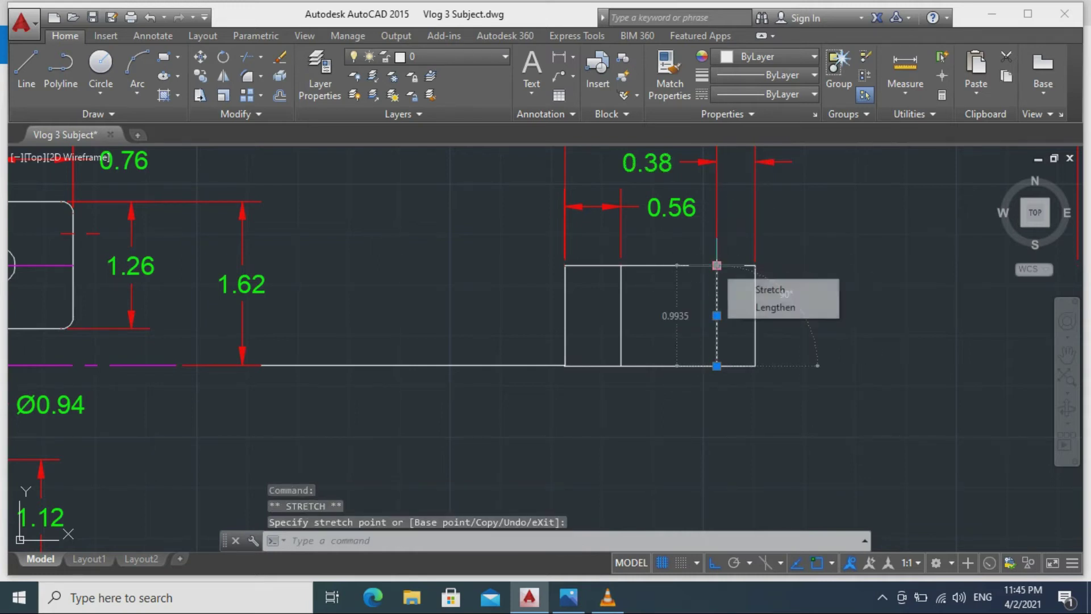
{"action": "key", "text": "Escape"}
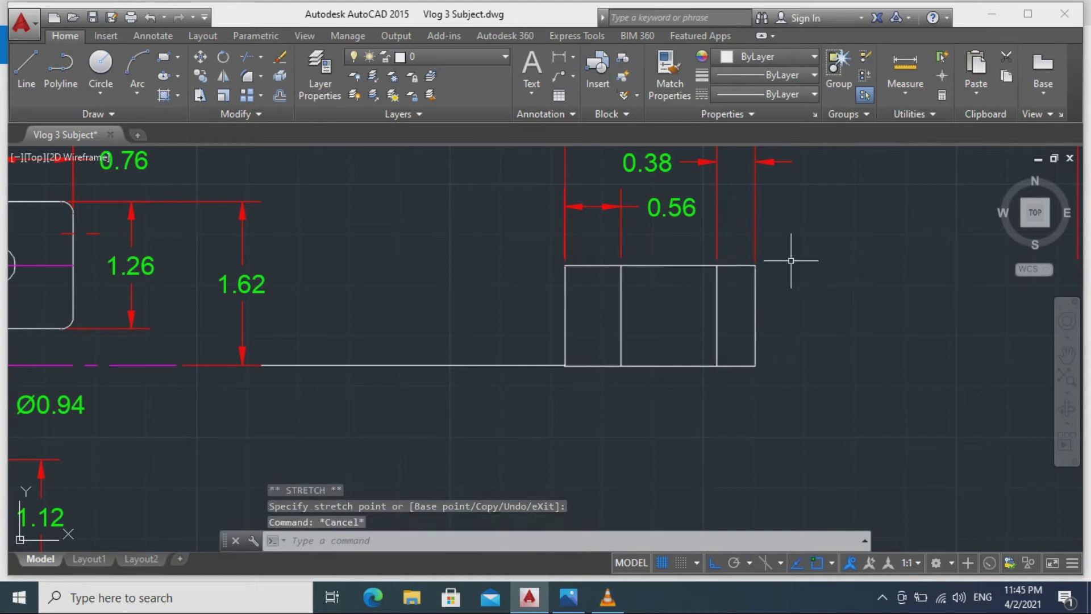
Erase the 0.38 dimension above the rectangle.
{"action": "scroll", "coordinate": [806, 283], "scroll_direction": "up", "scroll_amount": 2}
{"action": "scroll", "coordinate": [804, 250], "scroll_direction": "down", "scroll_amount": 4}
{"action": "mouse_move", "coordinate": [803, 243]}
{"action": "middle_mouse_down"}
{"action": "mouse_move", "coordinate": [745, 322]}
{"action": "mouse_move", "coordinate": [742, 314]}
{"action": "middle_mouse_up"}
{"action": "left_click", "coordinate": [684, 239]}
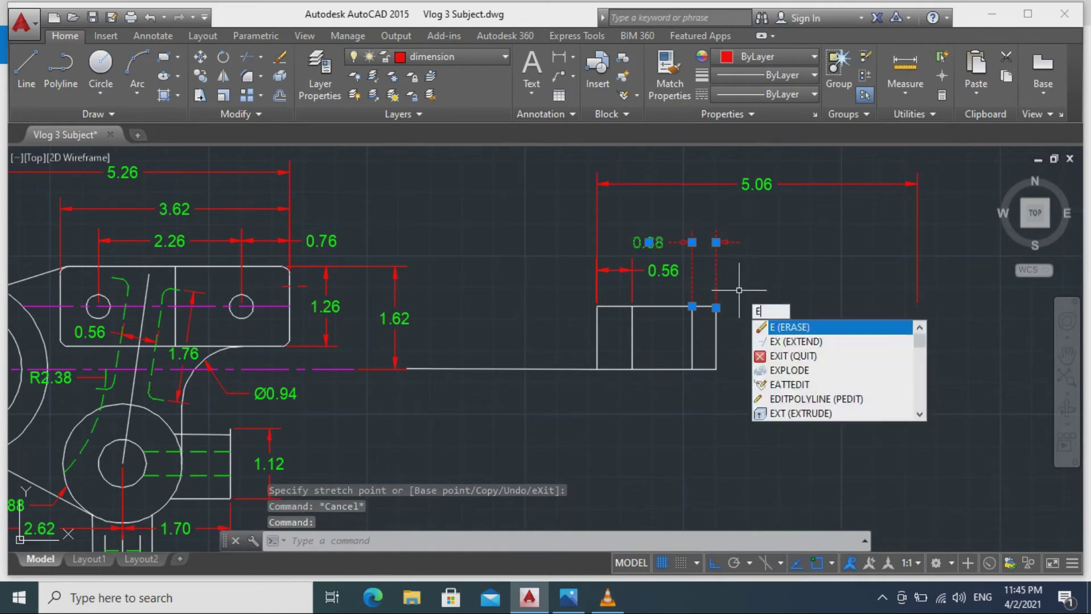
{"action": "key", "text": "Return"}
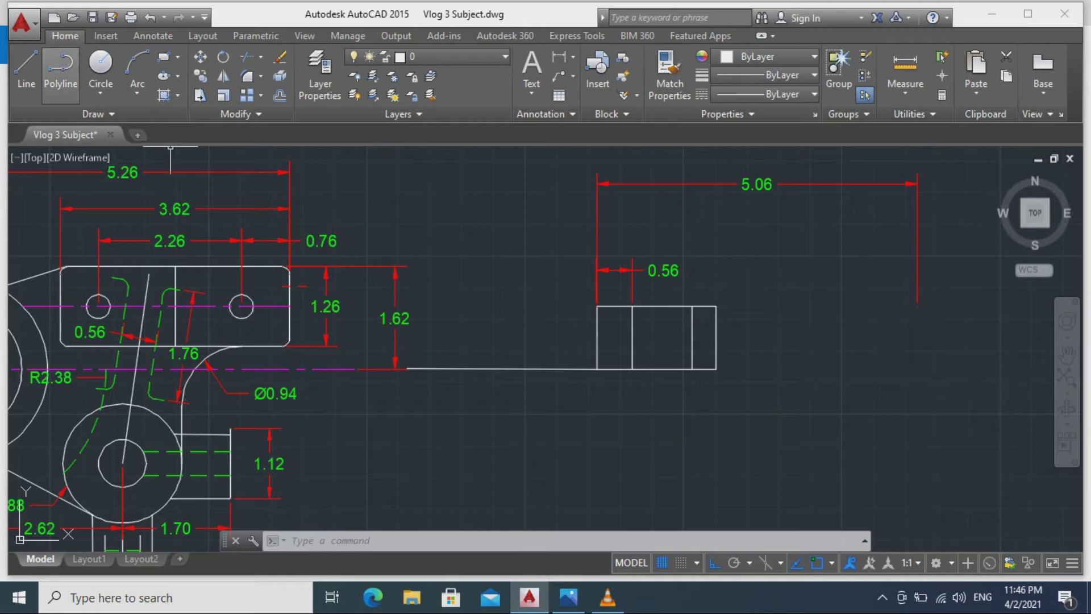
Draw a line up from the right inner line's top end, level with the front view's short red mark, and continue 0.62 to the right.
{"action": "left_click", "coordinate": [26, 67]}
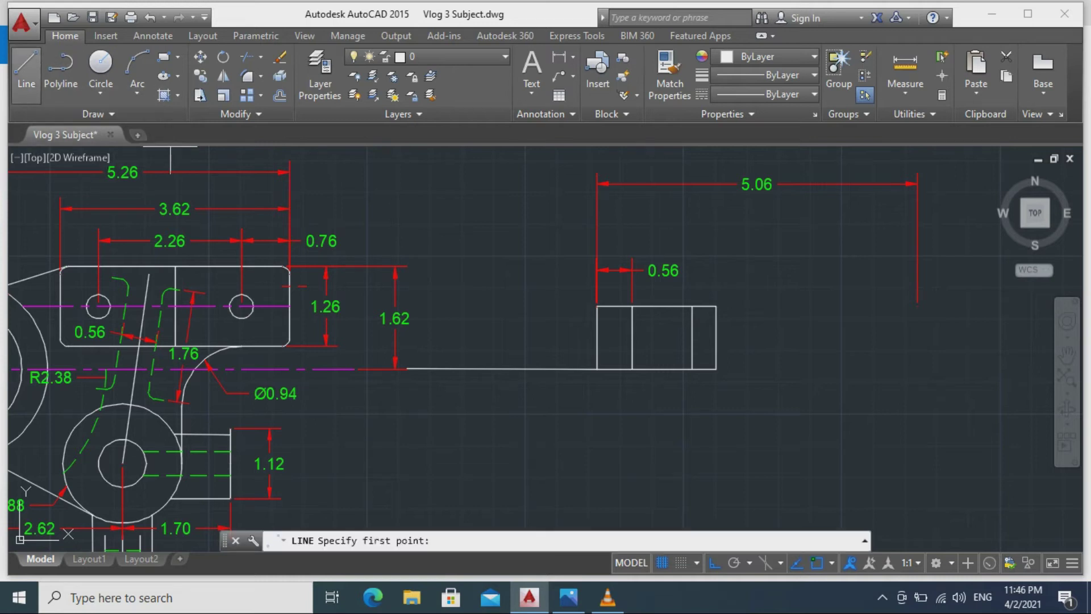
{"action": "left_click", "coordinate": [691, 307]}
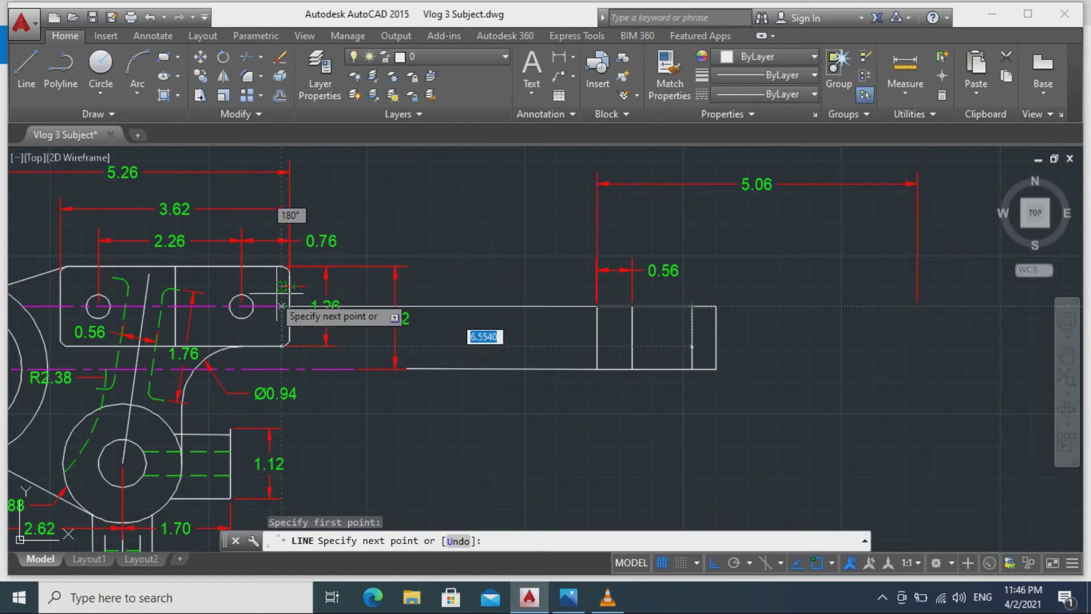
{"action": "left_click", "coordinate": [692, 286]}
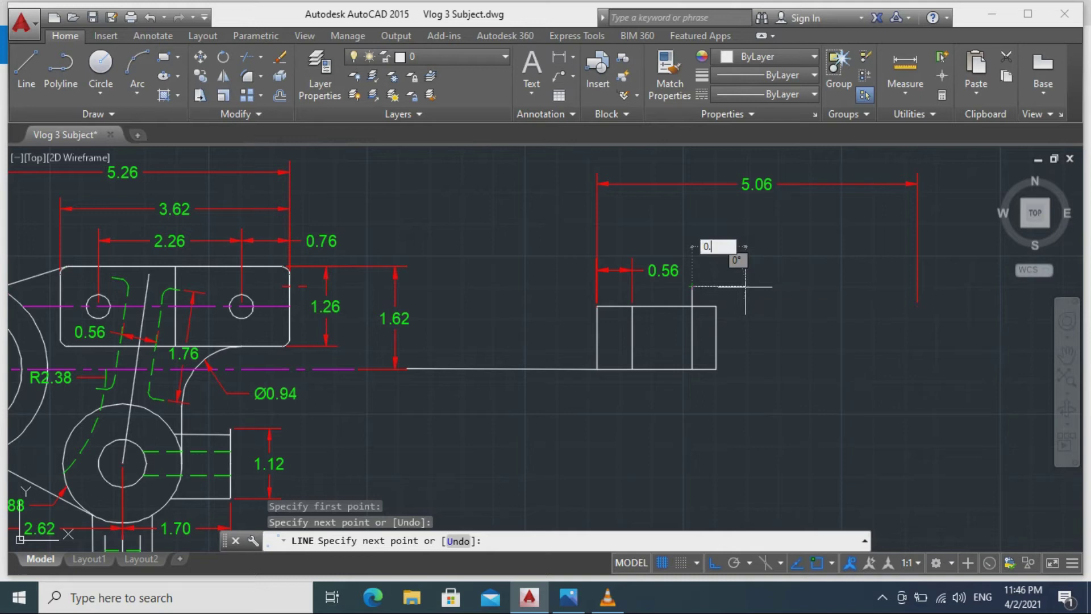
{"action": "type", "text": "0.62"}
{"action": "key", "text": "Return"}
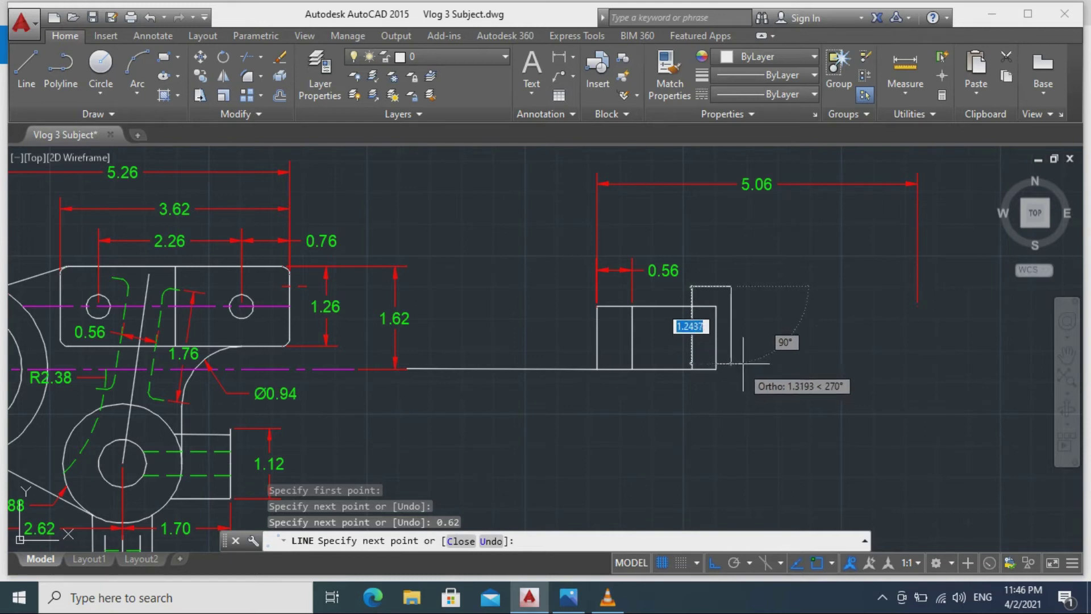
Continue the line down to the rectangle's bottom-edge level and back to its lower right corner.
{"action": "scroll", "coordinate": [742, 370], "scroll_direction": "up", "scroll_amount": 5}
{"action": "scroll", "coordinate": [745, 385], "scroll_direction": "down", "scroll_amount": 4}
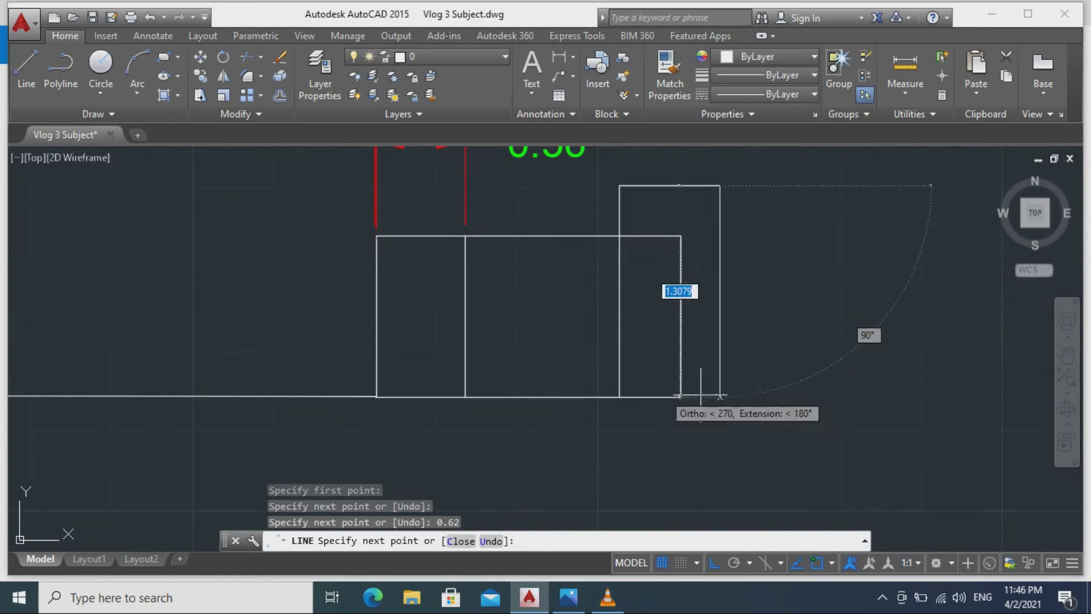
{"action": "left_click", "coordinate": [720, 397]}
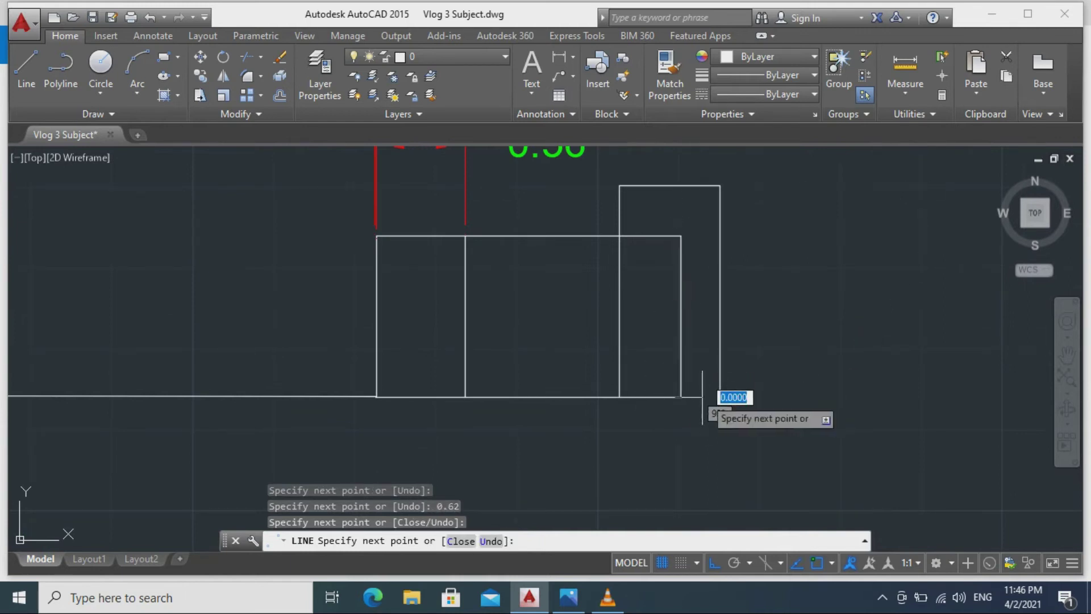
{"action": "left_click", "coordinate": [681, 397]}
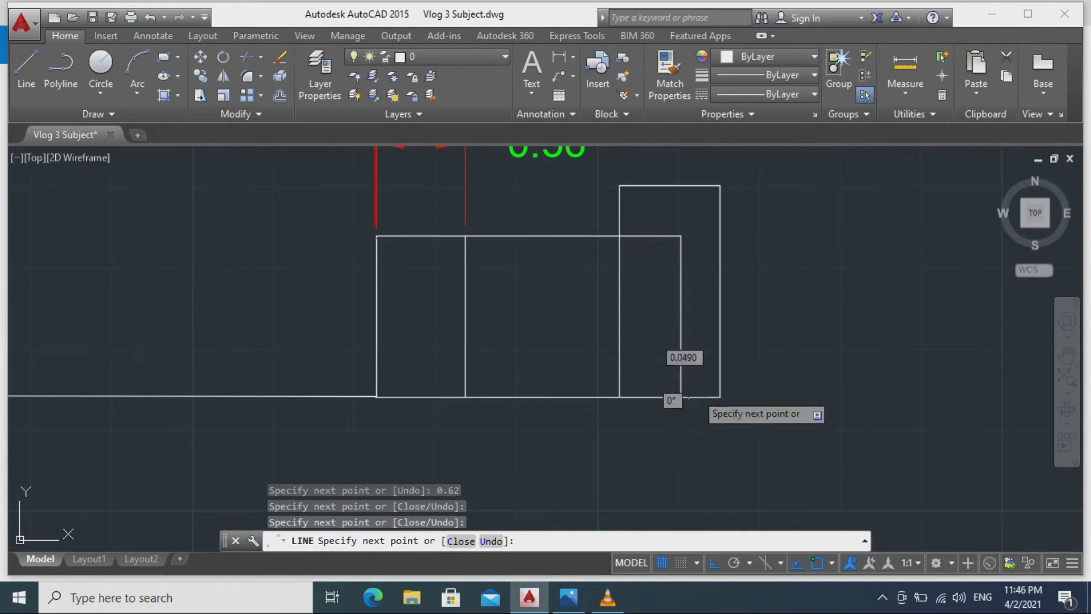
{"action": "key", "text": "Escape"}
From the 0.62-wide block's upper right corner, draw a line up level with the front view plate's top edge and 0.70 to the right.
{"action": "scroll", "coordinate": [792, 304], "scroll_direction": "up", "scroll_amount": 2}
{"action": "scroll", "coordinate": [792, 304], "scroll_direction": "down", "scroll_amount": 2}
{"action": "mouse_move", "coordinate": [790, 297]}
{"action": "middle_mouse_down"}
{"action": "mouse_move", "coordinate": [762, 414]}
{"action": "mouse_move", "coordinate": [770, 367]}
{"action": "mouse_move", "coordinate": [819, 343]}
{"action": "middle_mouse_up"}
{"action": "scroll", "coordinate": [819, 343], "scroll_direction": "down", "scroll_amount": 2}
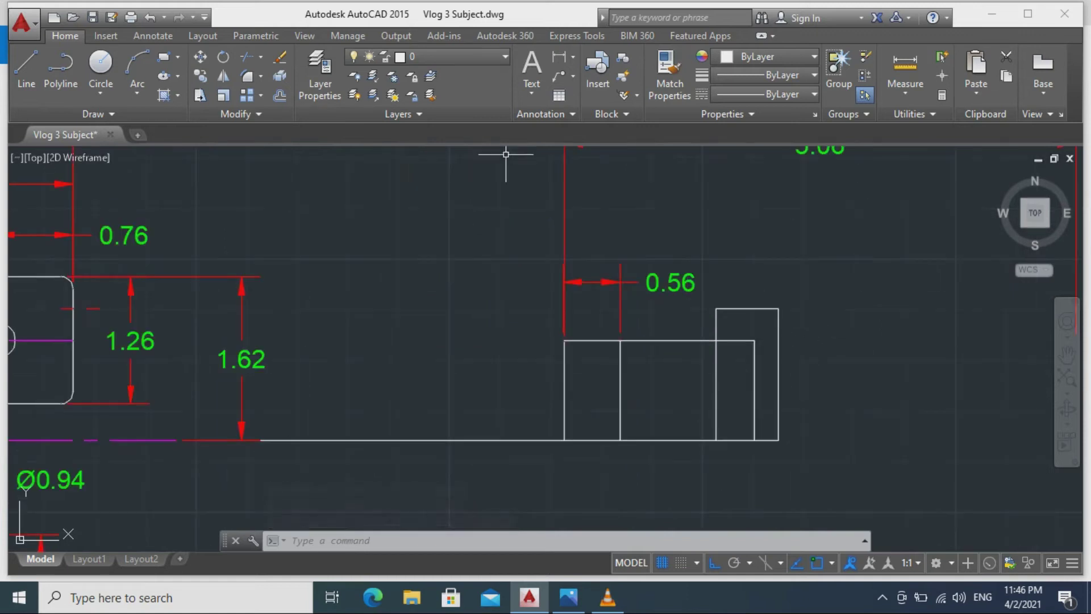
{"action": "left_click", "coordinate": [26, 74]}
{"action": "middle_click_drag", "start_coordinate": [975, 395], "coordinate": [988, 345]}
{"action": "mouse_move", "coordinate": [846, 326]}
{"action": "middle_mouse_down"}
{"action": "mouse_move", "coordinate": [888, 375]}
{"action": "mouse_move", "coordinate": [870, 360]}
{"action": "middle_mouse_up"}
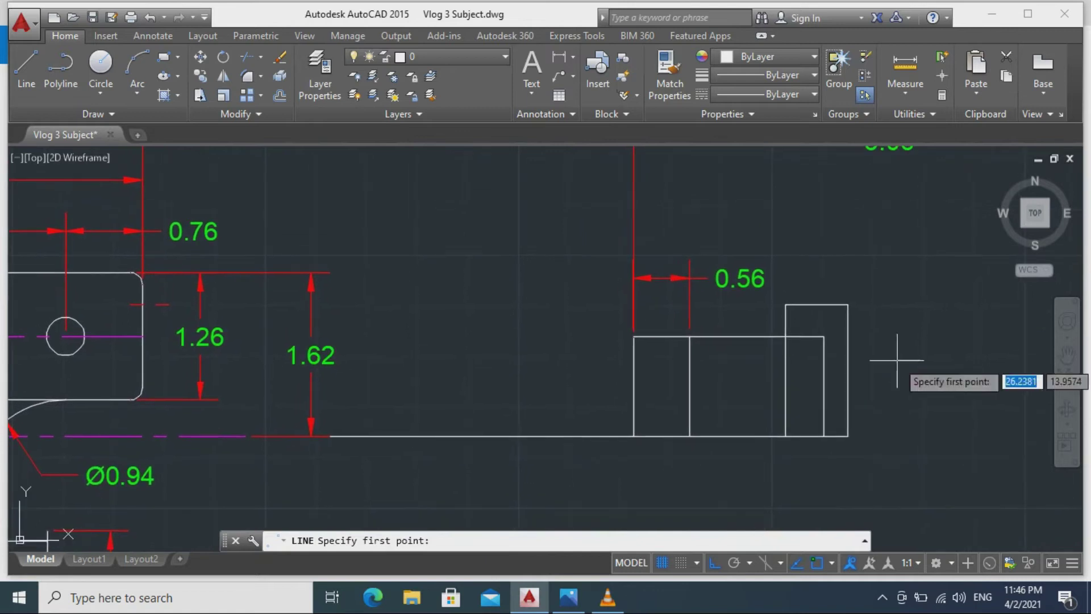
{"action": "left_click", "coordinate": [848, 304]}
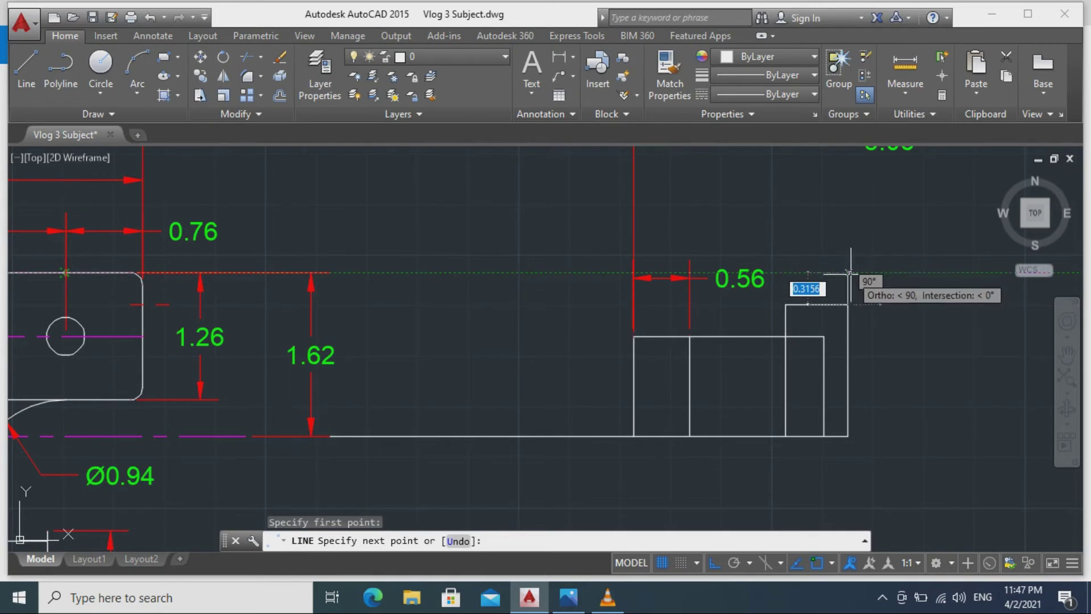
{"action": "left_click", "coordinate": [850, 272]}
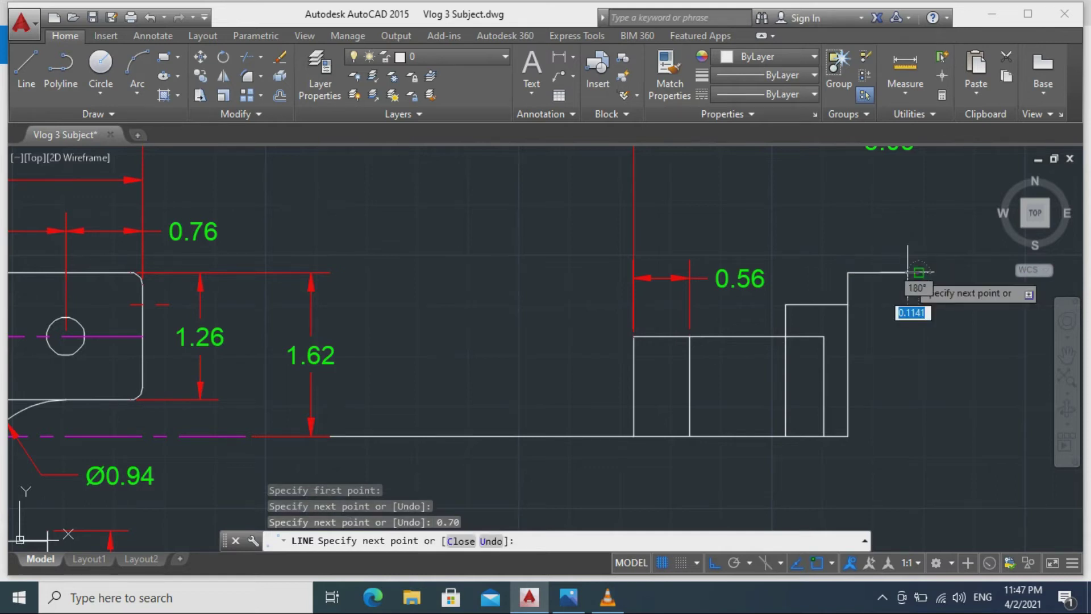
Continue the line down level with the midpoint of the rectangle's right edge, and back left to that midpoint.
{"action": "middle_click_drag", "start_coordinate": [904, 393], "coordinate": [967, 314]}
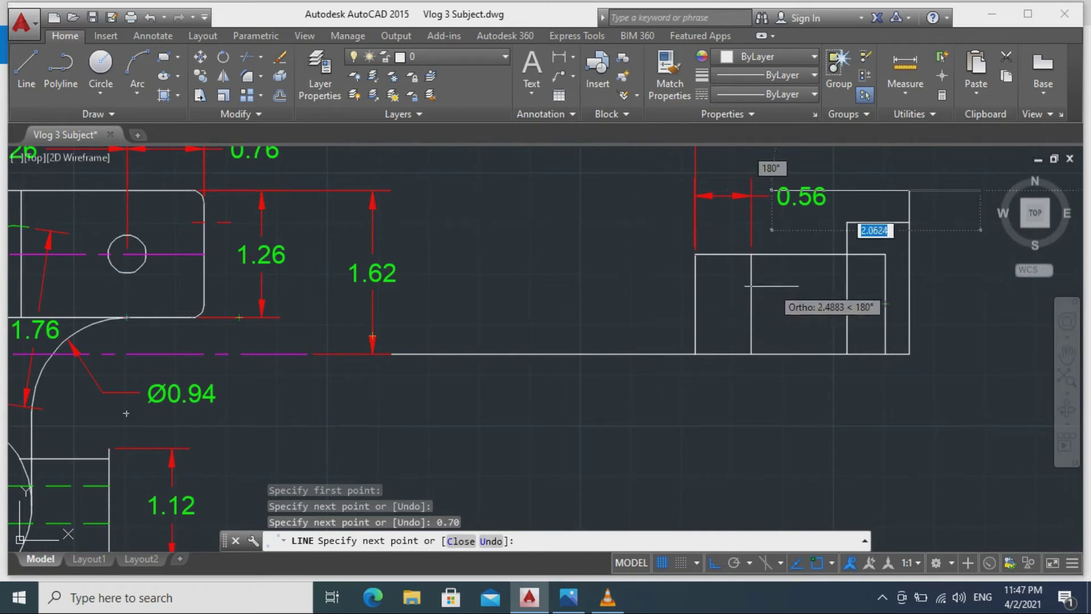
{"action": "left_click", "coordinate": [982, 301]}
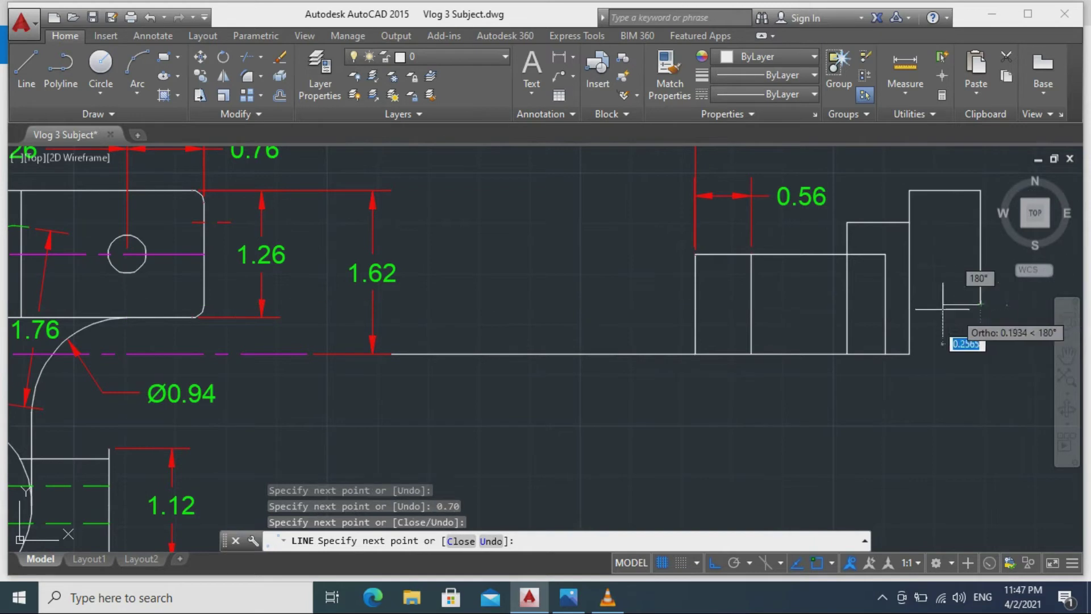
{"action": "left_click", "coordinate": [884, 306]}
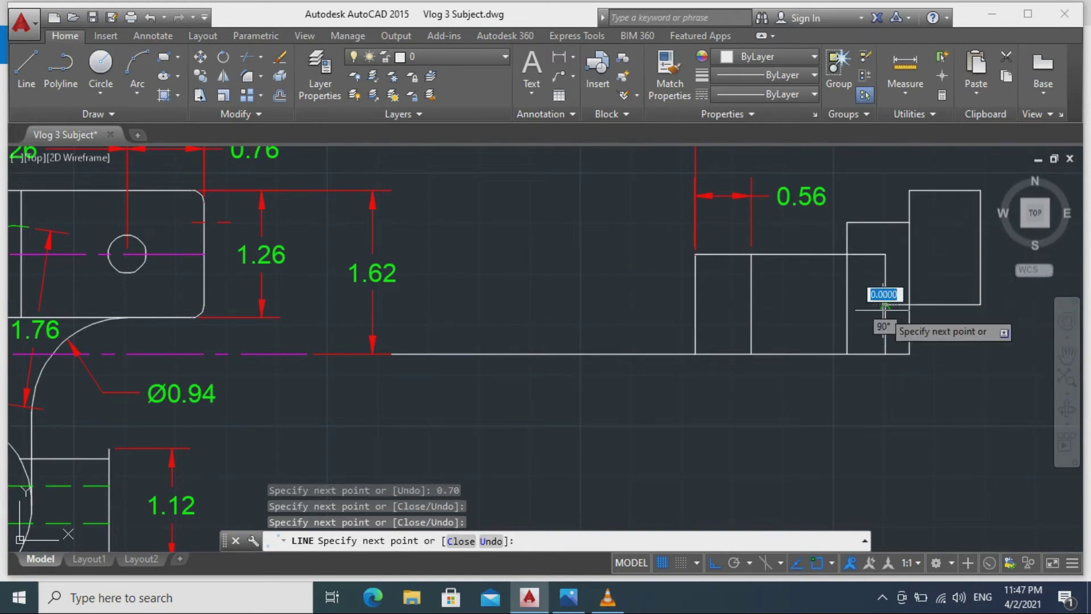
{"action": "key", "text": "Escape"}
Trim the horizontal line segment between the rectangle's right edge and the 0.62-wide block's right edge.
{"action": "middle_click_drag", "start_coordinate": [923, 339], "coordinate": [887, 316]}
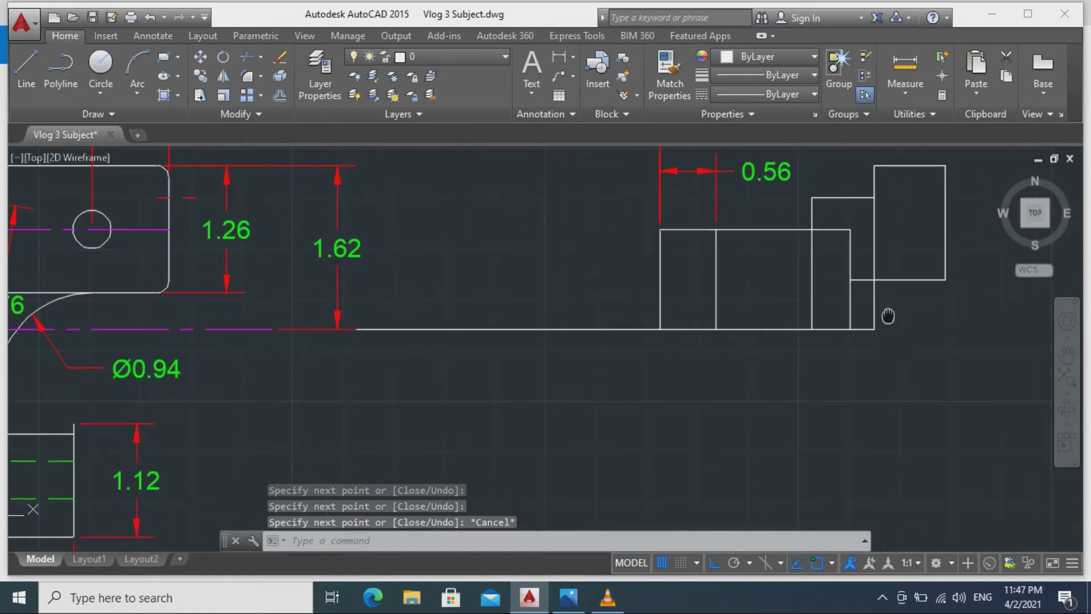
{"action": "scroll", "coordinate": [900, 309], "scroll_direction": "up", "scroll_amount": 2}
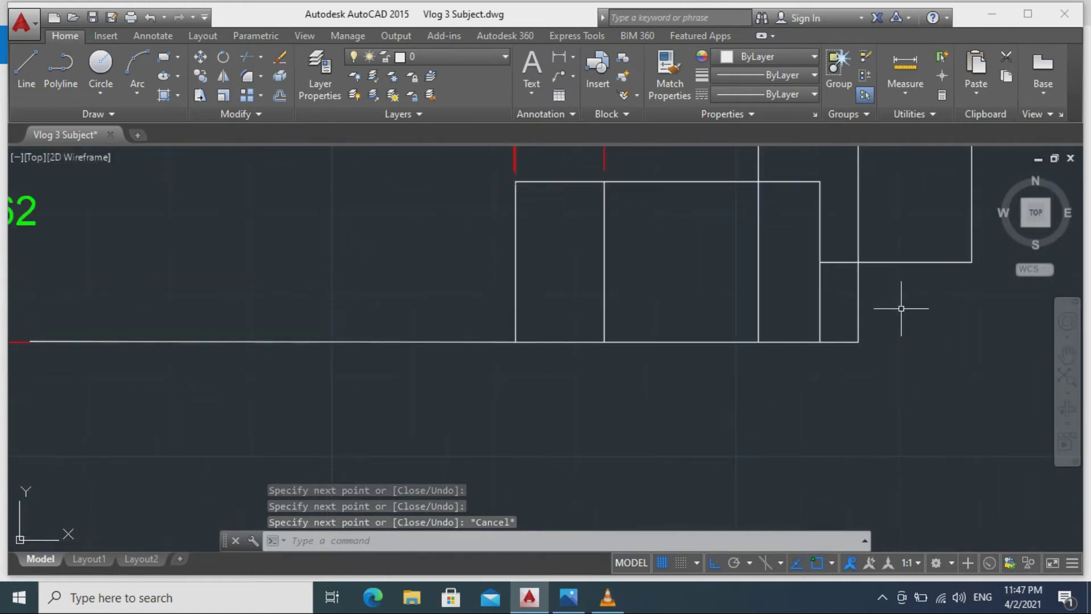
{"action": "type", "text": "tr"}
{"action": "key", "text": "Return"}
{"action": "key", "text": "Return"}
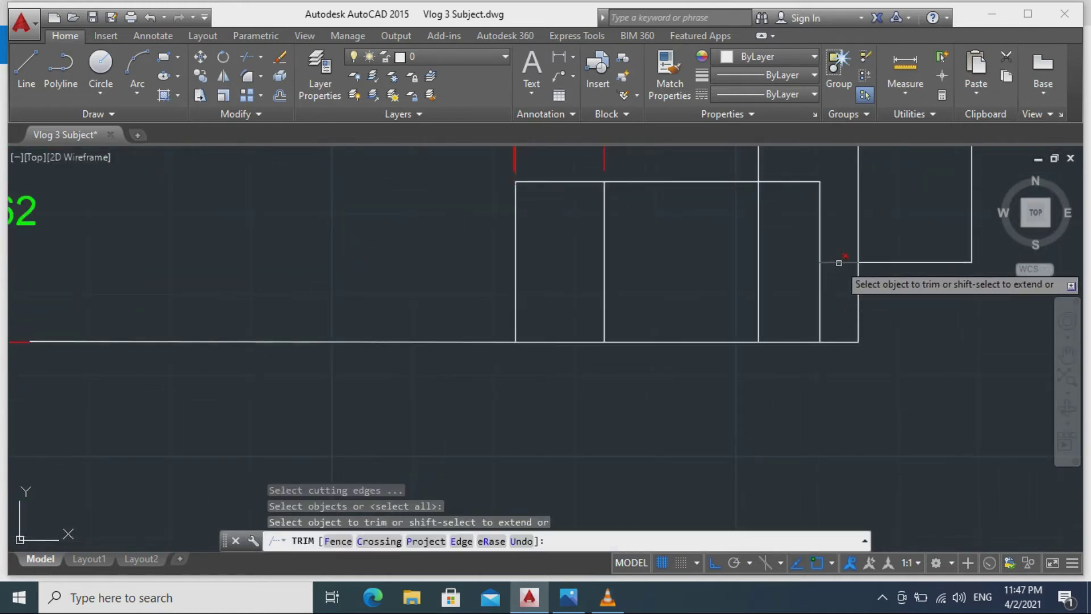
{"action": "key", "text": "Escape"}
{"action": "scroll", "coordinate": [886, 307], "scroll_direction": "down", "scroll_amount": 4}
{"action": "middle_click_drag", "start_coordinate": [909, 319], "coordinate": [782, 359]}
{"action": "scroll", "coordinate": [790, 318], "scroll_direction": "up", "scroll_amount": 2}
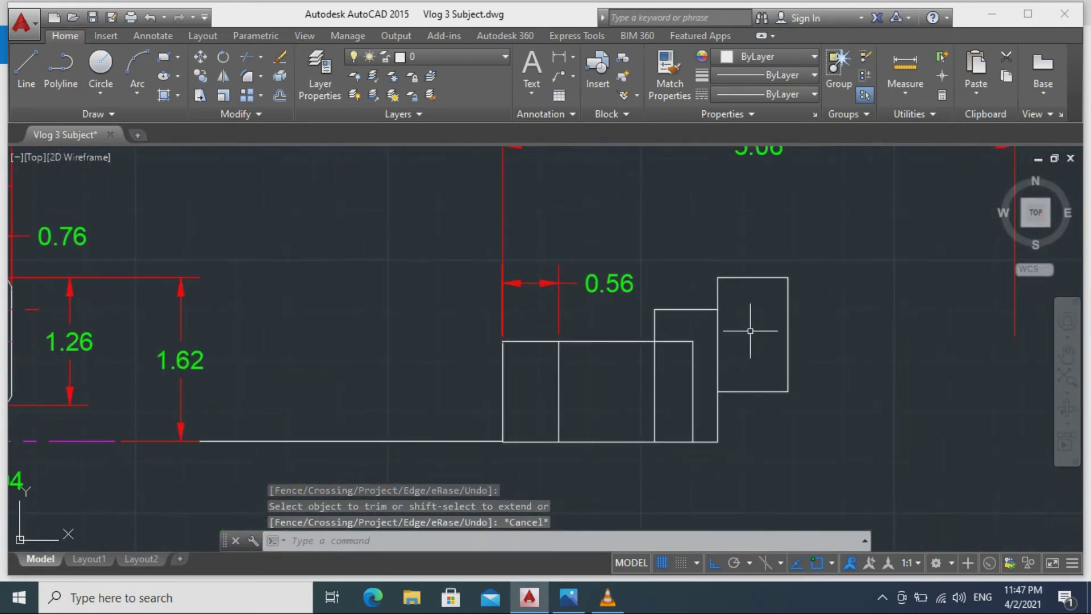
Make the dimension layer current and add a linear dimension above the top edge of the middle block.
{"action": "left_click", "coordinate": [432, 56]}
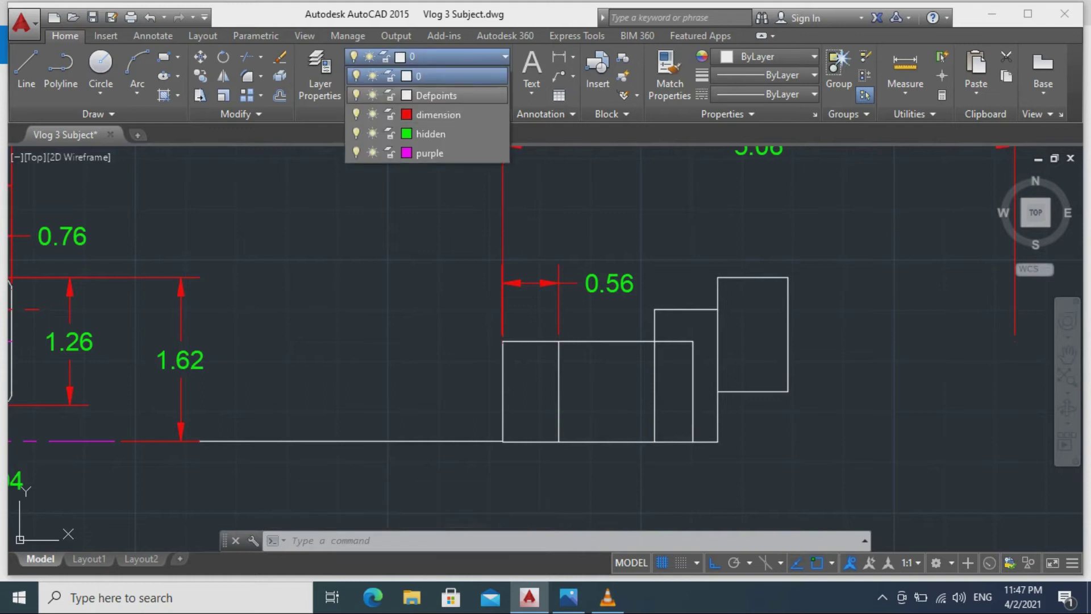
{"action": "left_click", "coordinate": [432, 116]}
{"action": "left_click", "coordinate": [153, 35]}
{"action": "left_click", "coordinate": [282, 68]}
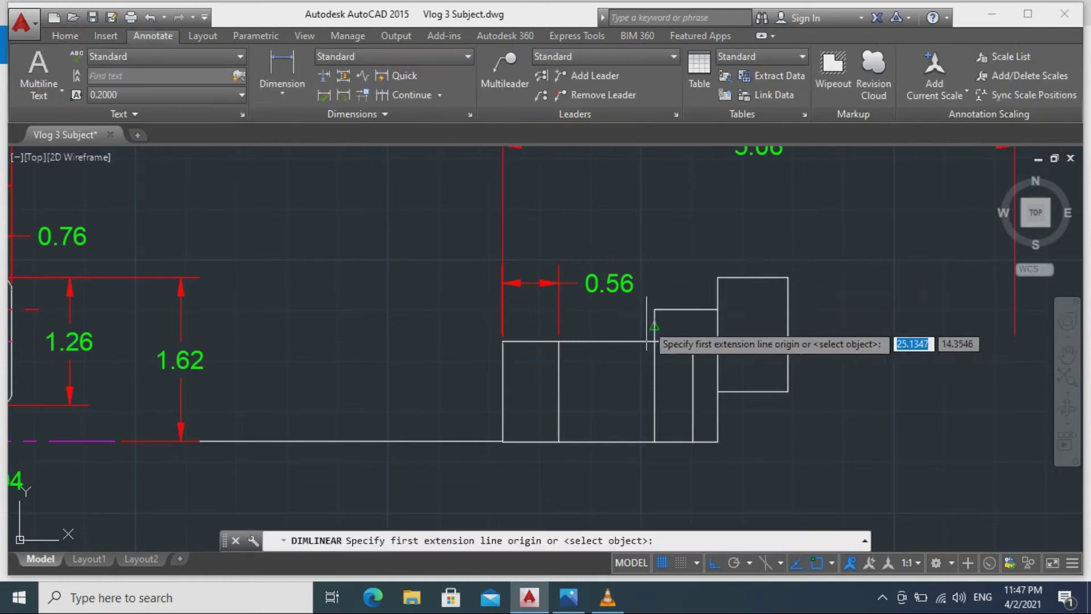
{"action": "left_click", "coordinate": [654, 309]}
{"action": "left_click", "coordinate": [717, 309]}
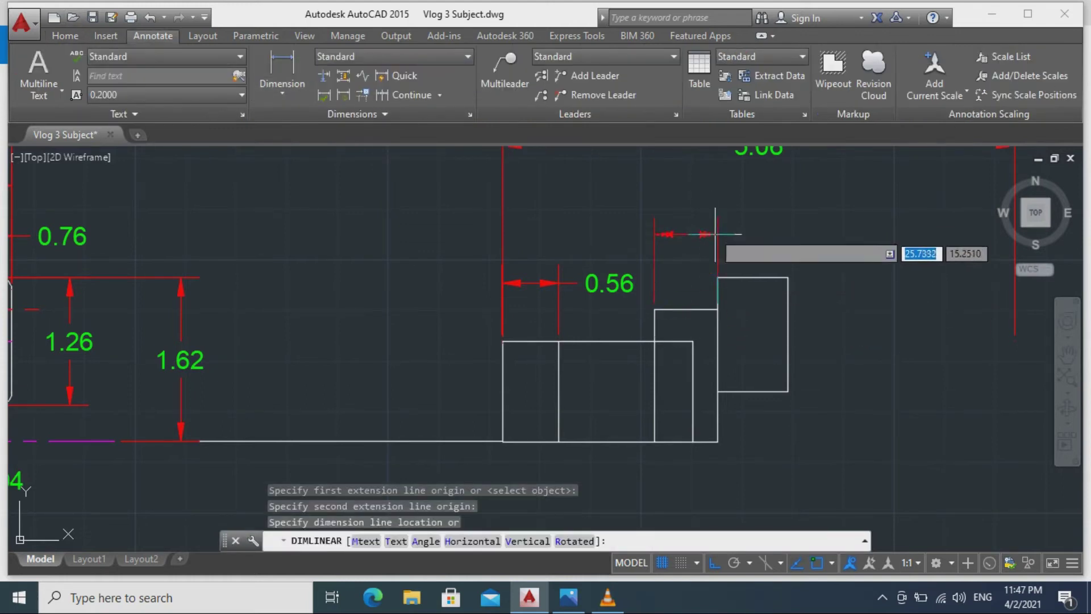
{"action": "left_click", "coordinate": [713, 216]}
Move the new 0.62 dimension's text to the left of its extension lines and raise its dimension line slightly.
{"action": "left_click", "coordinate": [707, 215]}
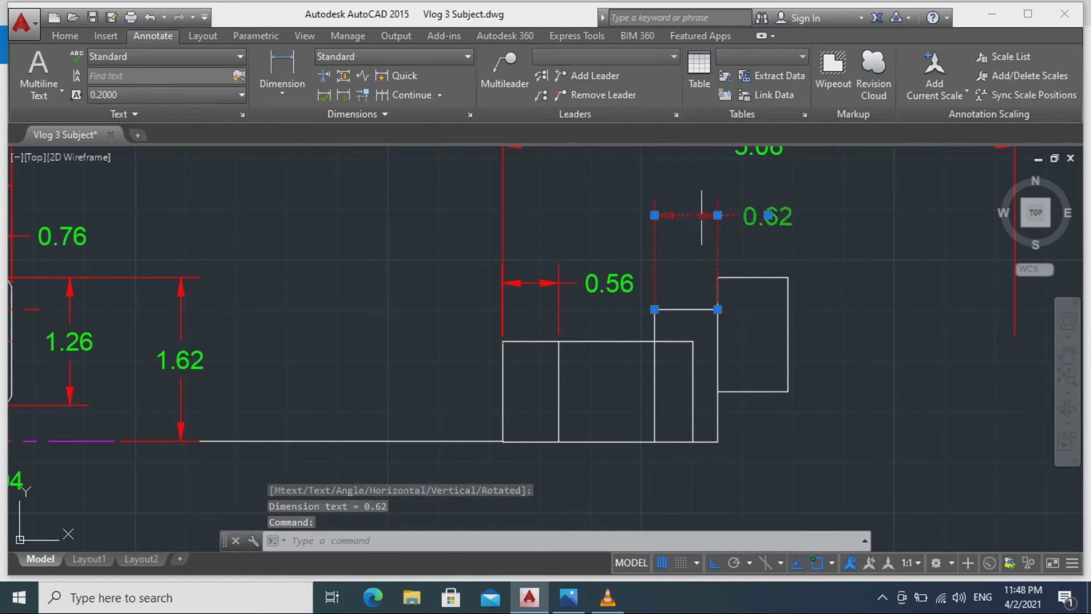
{"action": "left_click", "coordinate": [717, 216]}
{"action": "key", "text": "Escape"}
{"action": "left_click", "coordinate": [767, 216]}
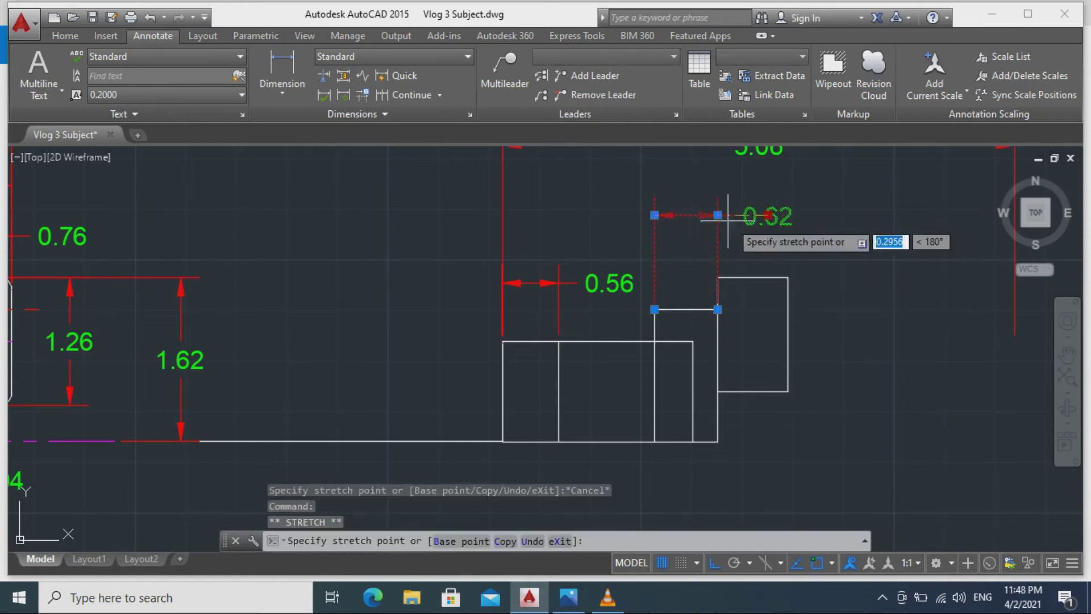
{"action": "left_click", "coordinate": [602, 216]}
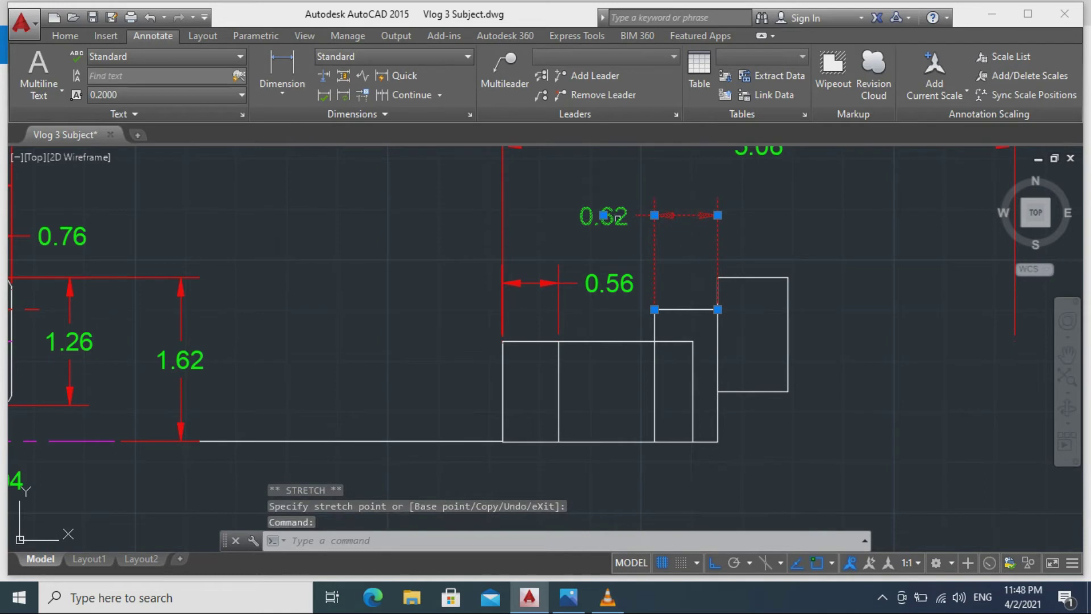
{"action": "left_click", "coordinate": [603, 215]}
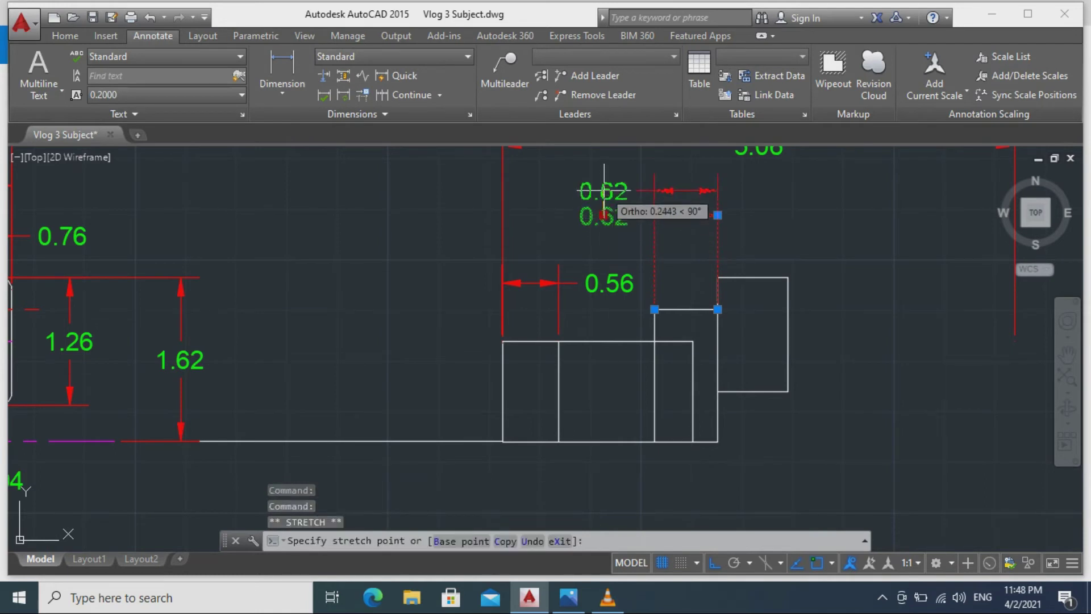
{"action": "left_click", "coordinate": [604, 196]}
{"action": "mouse_move", "coordinate": [603, 196]}
{"action": "key", "text": "Escape"}
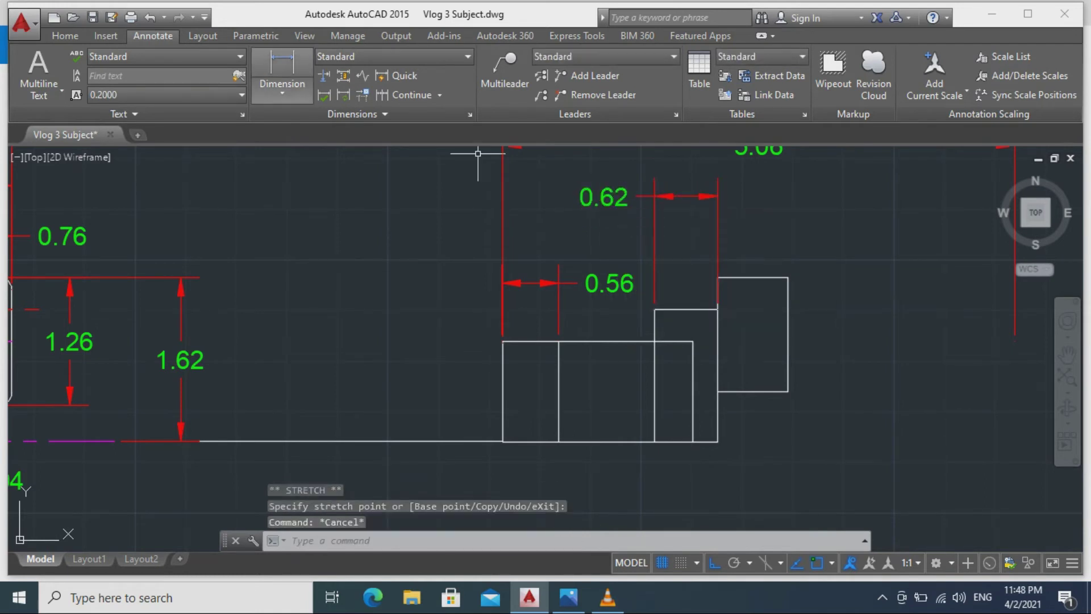
Add a linear dimension above the right block's top edge and move its text to the right of the extension lines.
{"action": "left_click", "coordinate": [282, 67]}
{"action": "left_click", "coordinate": [718, 277]}
{"action": "left_click", "coordinate": [787, 278]}
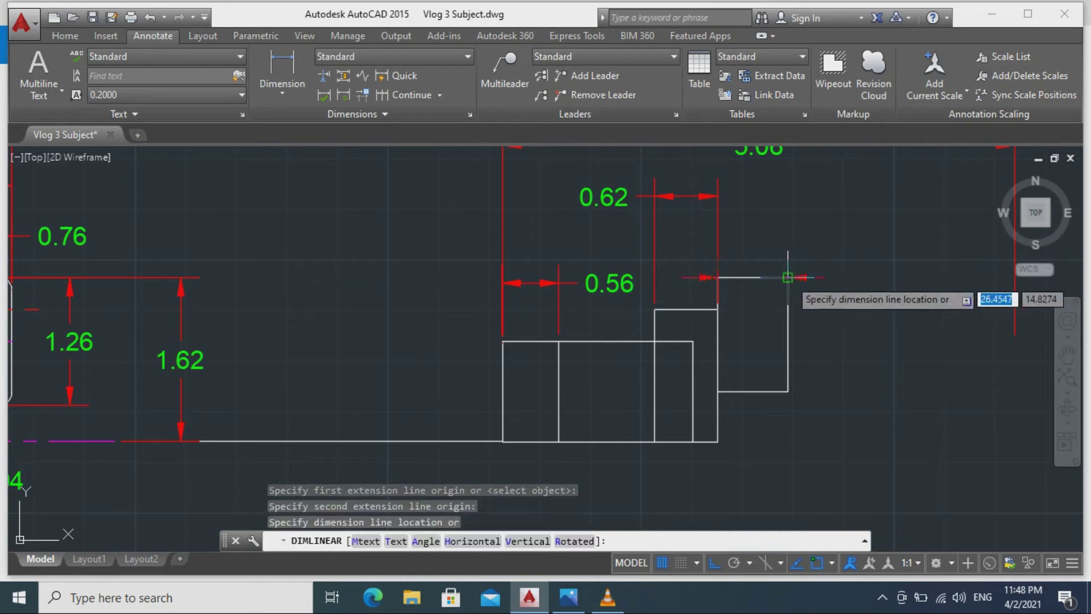
{"action": "left_click", "coordinate": [795, 197]}
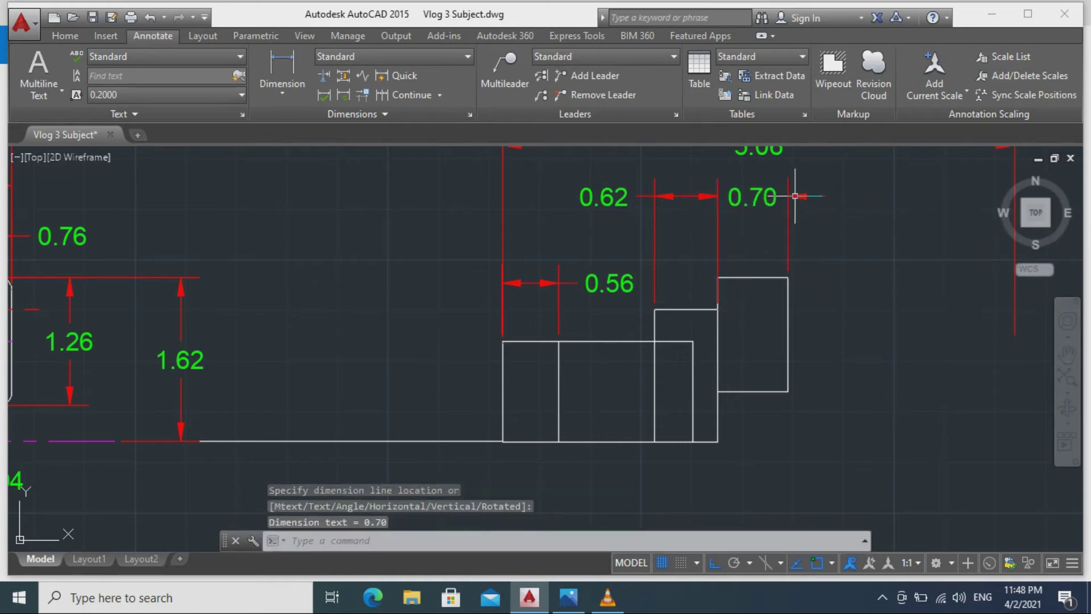
{"action": "left_click", "coordinate": [752, 197]}
{"action": "left_click", "coordinate": [752, 197]}
{"action": "left_click", "coordinate": [838, 197]}
{"action": "key", "text": "Escape"}
Stretch the right extension origin of the middle block's 0.62 dimension up to the right block's top-left corner.
{"action": "left_click", "coordinate": [717, 296]}
{"action": "left_click", "coordinate": [717, 309]}
{"action": "left_click", "coordinate": [718, 277]}
{"action": "key", "text": "Escape"}
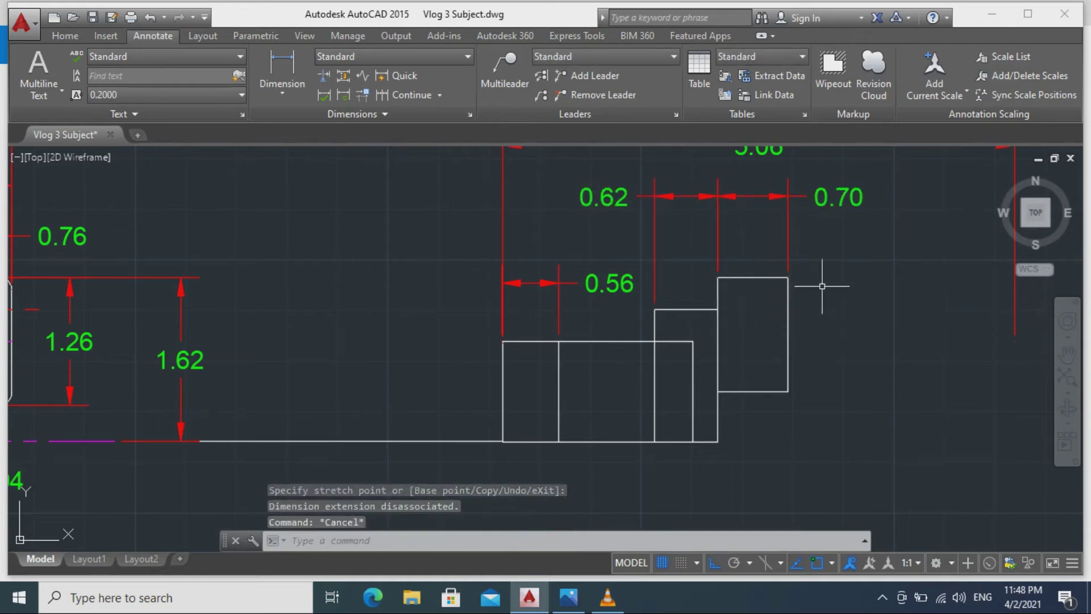
On layer 0, draw a line from the right block's top-left corner 0.14 right, down to base level, and back left to the base corner.
{"action": "left_click", "coordinate": [64, 36]}
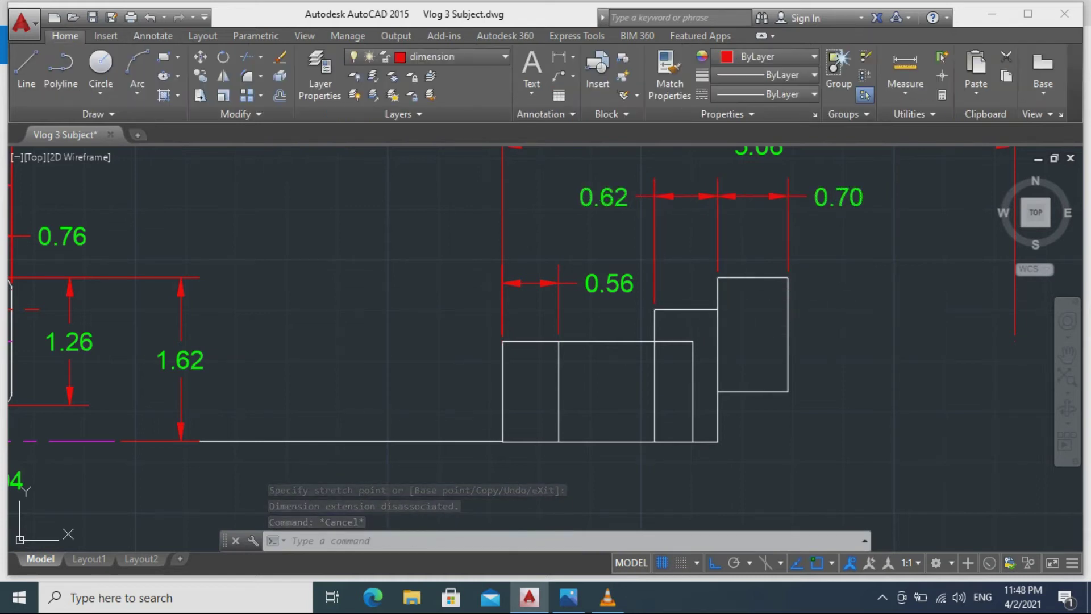
{"action": "left_click", "coordinate": [26, 67]}
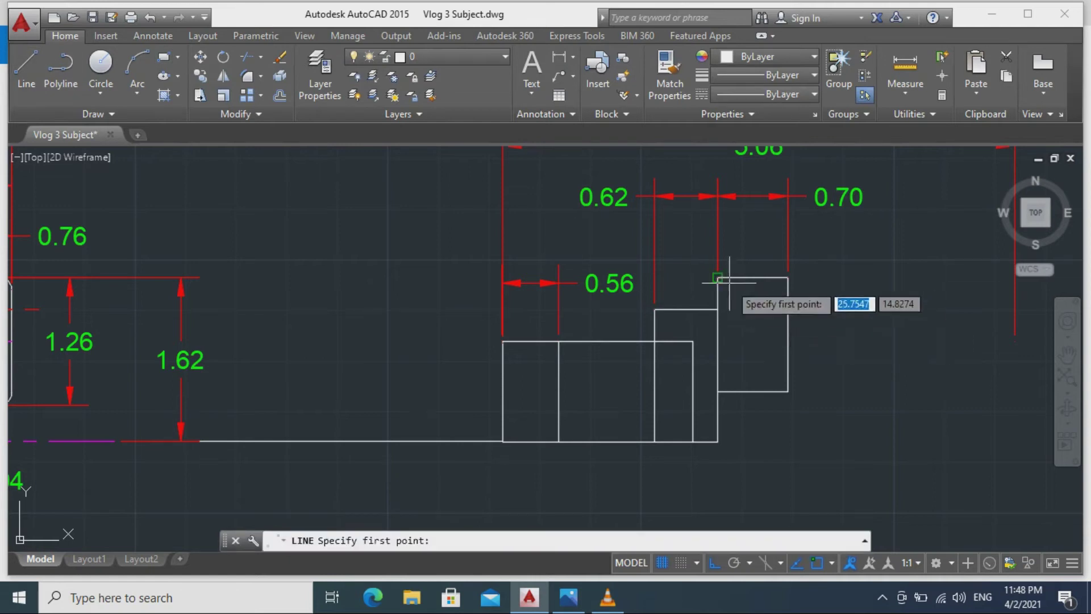
{"action": "left_click", "coordinate": [718, 277]}
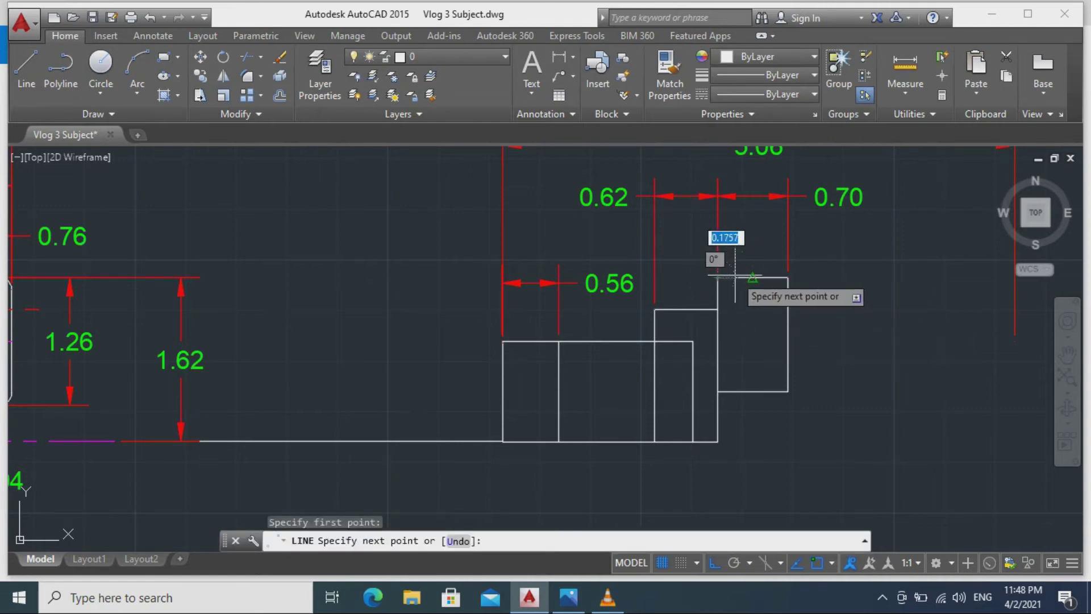
{"action": "type", "text": "0.14"}
{"action": "key", "text": "Return"}
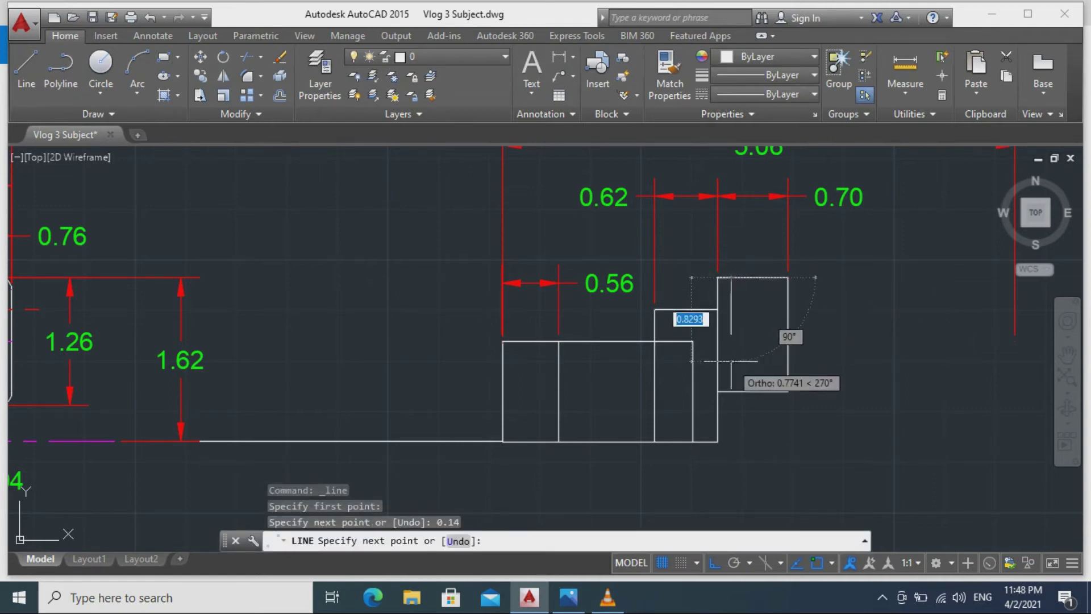
{"action": "left_click", "coordinate": [718, 441]}
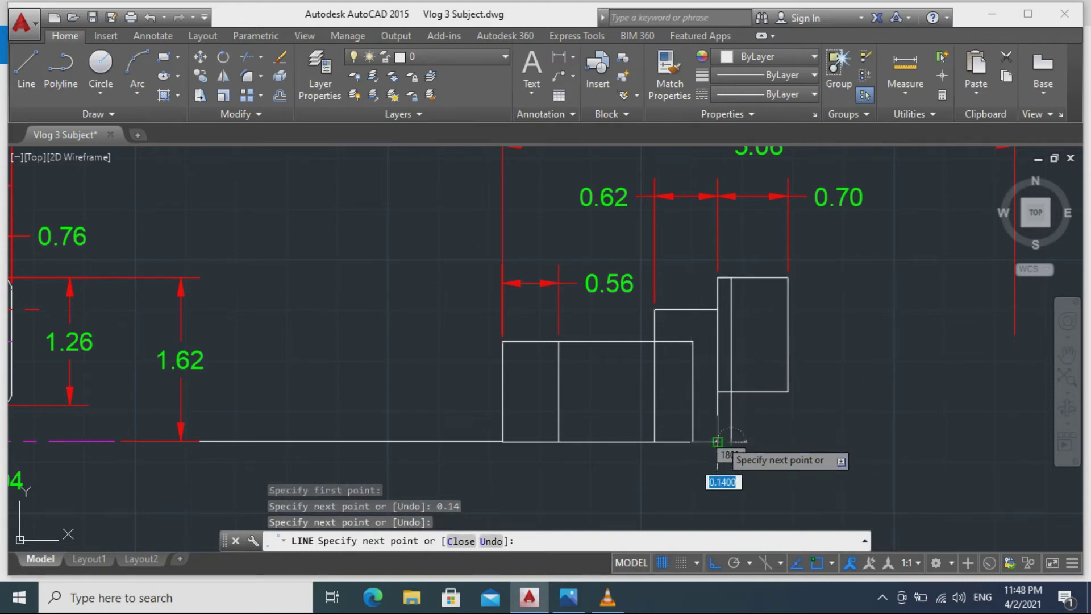
{"action": "key", "text": "Return"}
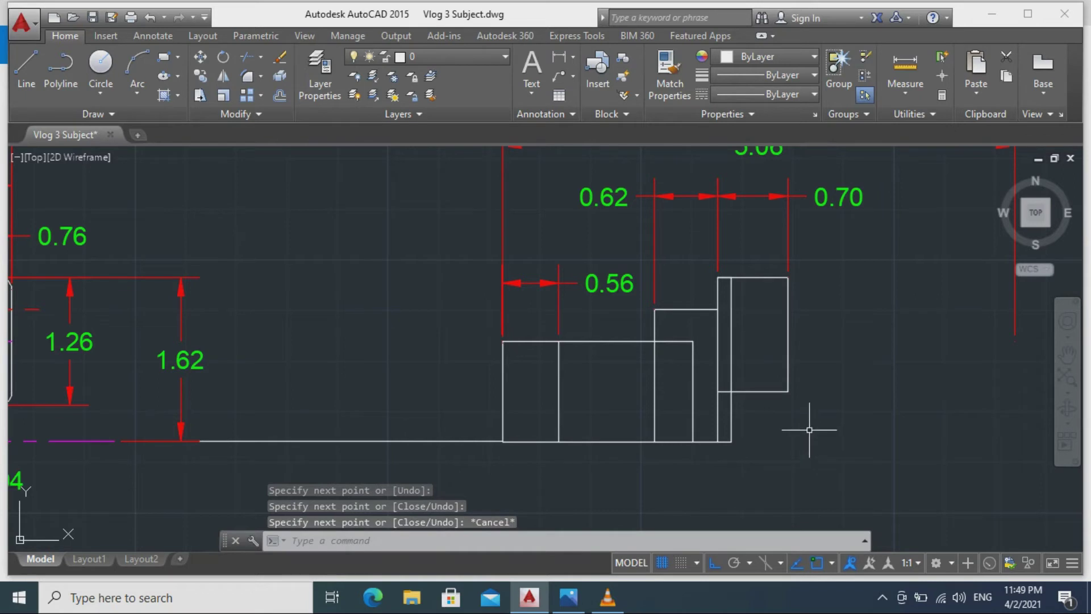
{"action": "mouse_move", "coordinate": [778, 389]}
{"action": "middle_mouse_down"}
{"action": "mouse_move", "coordinate": [809, 314]}
{"action": "mouse_move", "coordinate": [750, 312]}
{"action": "mouse_move", "coordinate": [760, 372]}
{"action": "middle_mouse_up"}
{"action": "scroll", "coordinate": [828, 352], "scroll_direction": "down", "scroll_amount": 2}
{"action": "scroll", "coordinate": [832, 357], "scroll_direction": "up", "scroll_amount": 2}
{"action": "scroll", "coordinate": [832, 358], "scroll_direction": "down", "scroll_amount": 2}
{"action": "scroll", "coordinate": [780, 316], "scroll_direction": "up", "scroll_amount": 2}
{"action": "scroll", "coordinate": [784, 316], "scroll_direction": "down", "scroll_amount": 2}
{"action": "scroll", "coordinate": [785, 353], "scroll_direction": "up", "scroll_amount": 2}
{"action": "scroll", "coordinate": [784, 343], "scroll_direction": "down", "scroll_amount": 2}
{"action": "middle_click_drag", "start_coordinate": [786, 324], "coordinate": [804, 256]}
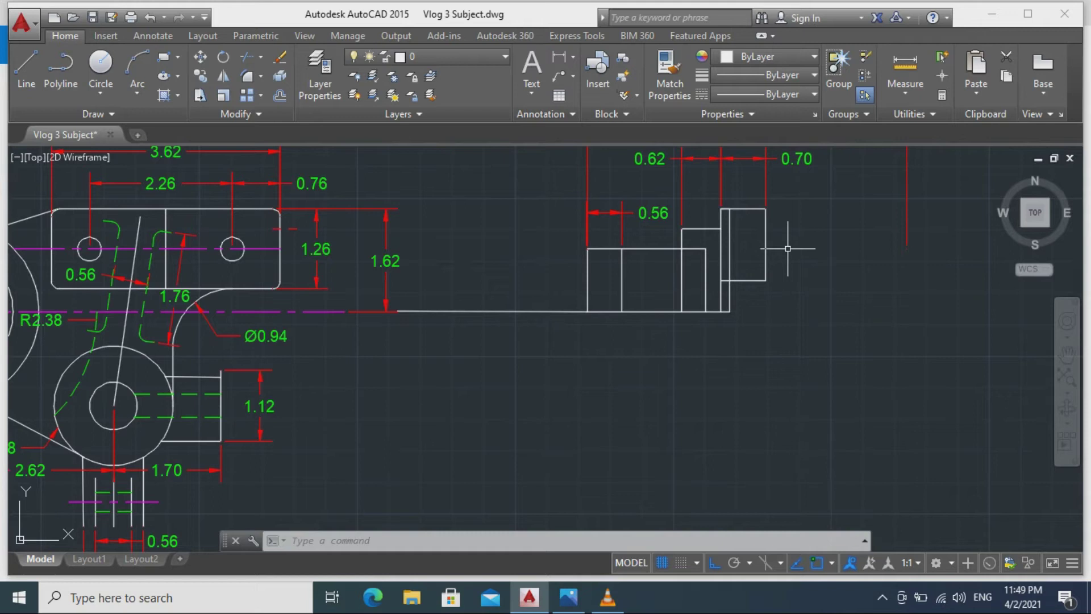
{"action": "mouse_move", "coordinate": [792, 229]}
{"action": "middle_mouse_down"}
{"action": "mouse_move", "coordinate": [705, 278]}
{"action": "mouse_move", "coordinate": [731, 246]}
{"action": "mouse_move", "coordinate": [726, 256]}
{"action": "mouse_move", "coordinate": [764, 269]}
{"action": "middle_mouse_up"}
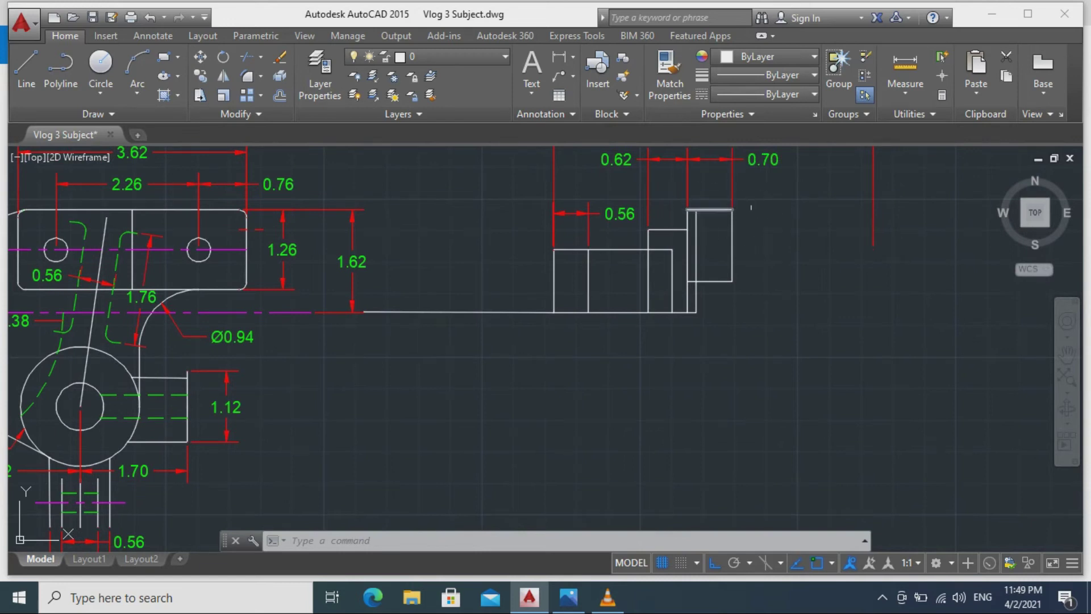
On the dimension layer, add a 1.30 horizontal linear dimension extending right from the right block's top-right corner.
{"action": "left_click", "coordinate": [432, 56]}
{"action": "left_click", "coordinate": [431, 107]}
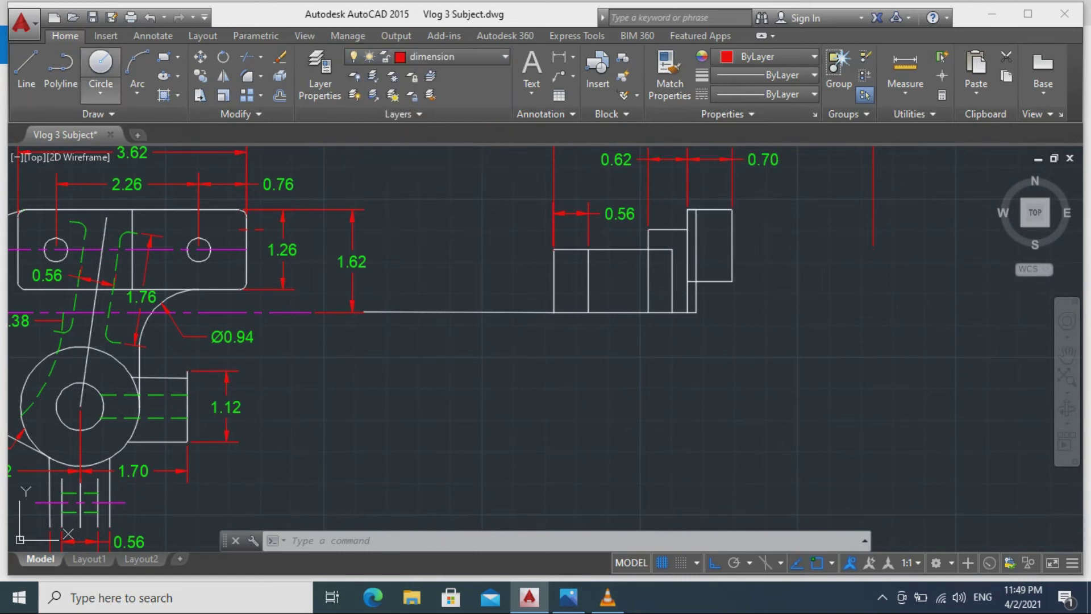
{"action": "left_click", "coordinate": [152, 35]}
{"action": "left_click", "coordinate": [283, 67]}
{"action": "left_click", "coordinate": [732, 210]}
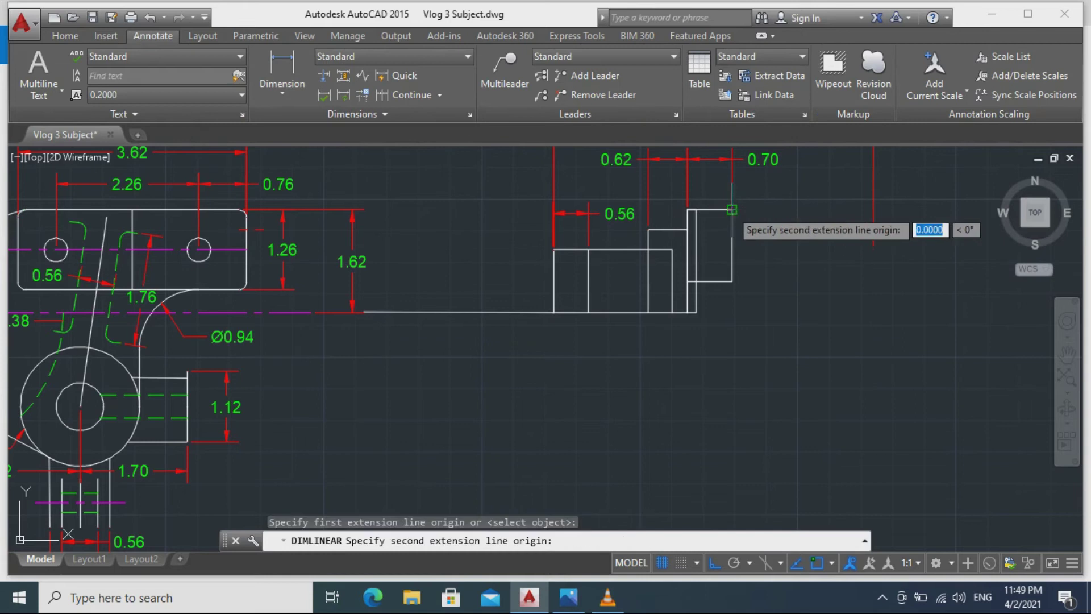
{"action": "type", "text": "1.30"}
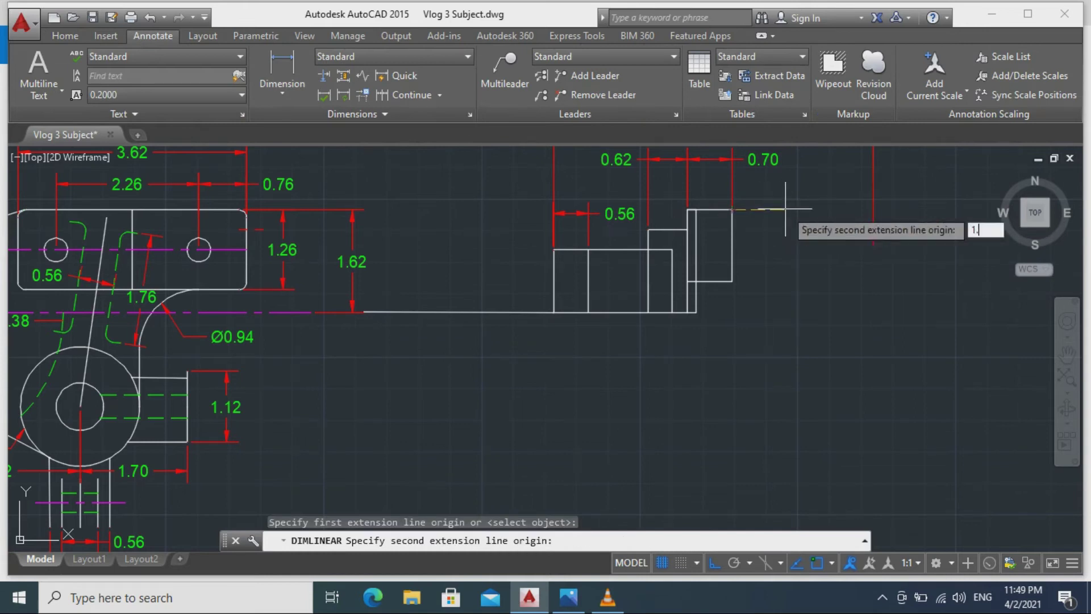
{"action": "key", "text": "Return"}
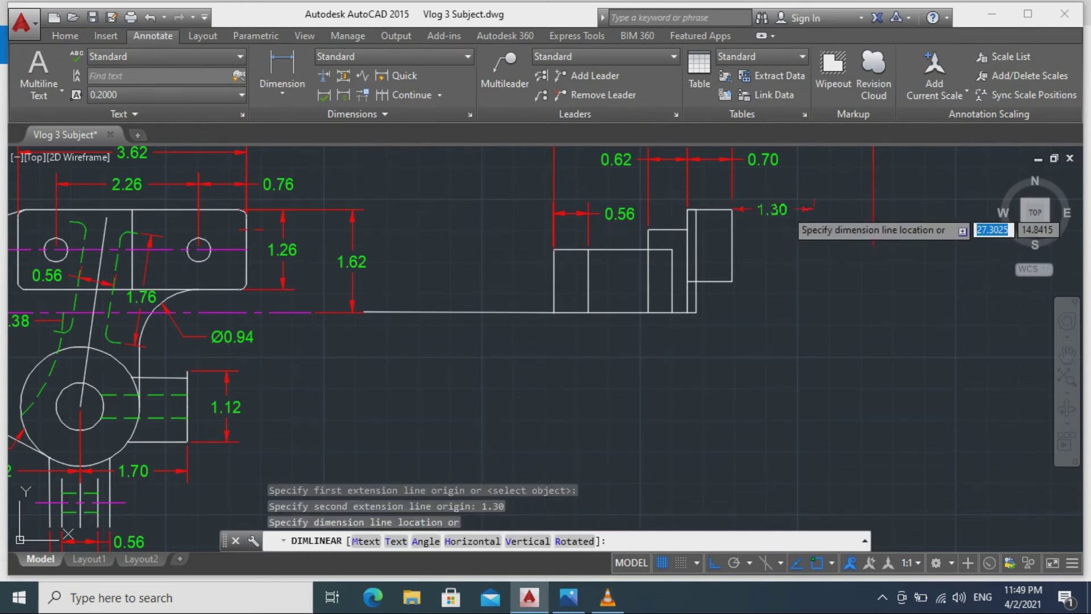
{"action": "left_click", "coordinate": [824, 204]}
{"action": "key", "text": "Escape"}
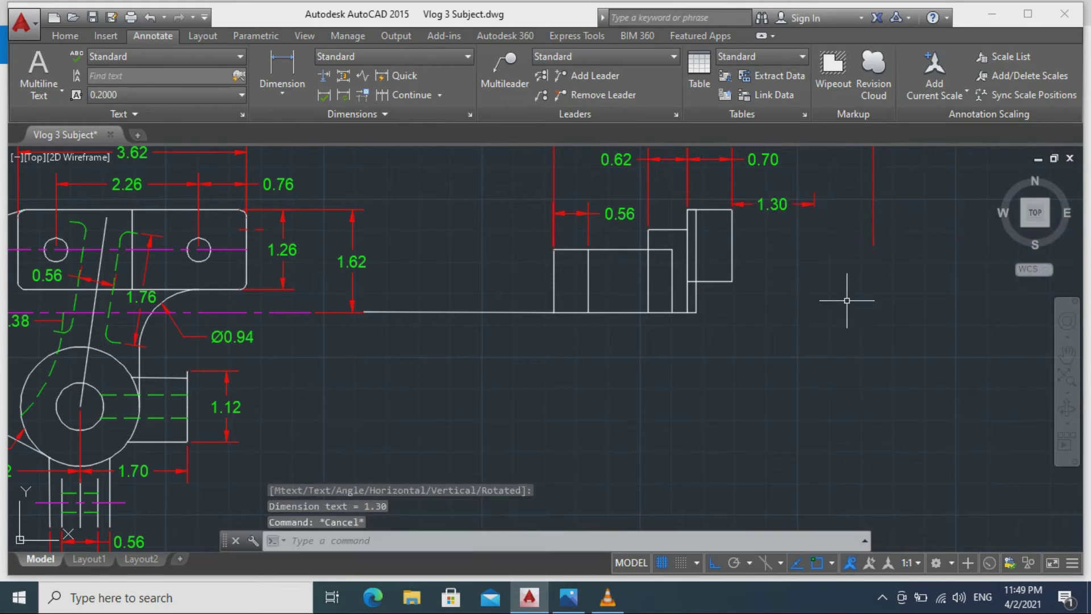
On layer 0, draw a horizontal line level with the lower circle's top quadrant, from below the overall dimension's right end to below the 1.30 dimension's right end.
{"action": "scroll", "coordinate": [834, 250], "scroll_direction": "down", "scroll_amount": 3}
{"action": "scroll", "coordinate": [858, 238], "scroll_direction": "up", "scroll_amount": 3}
{"action": "middle_click_drag", "start_coordinate": [828, 234], "coordinate": [830, 282]}
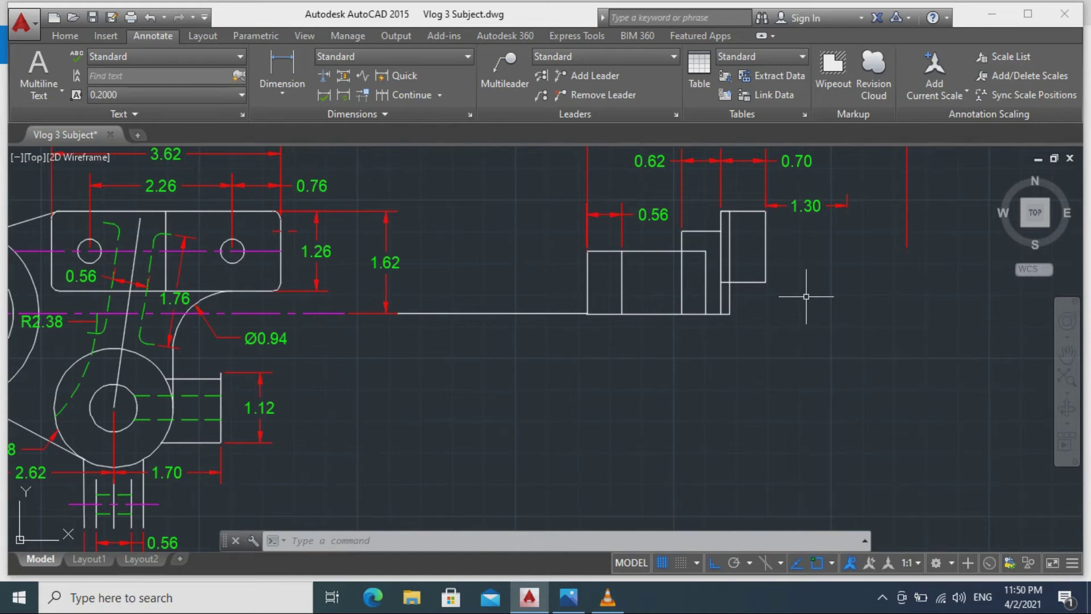
{"action": "left_click", "coordinate": [65, 36]}
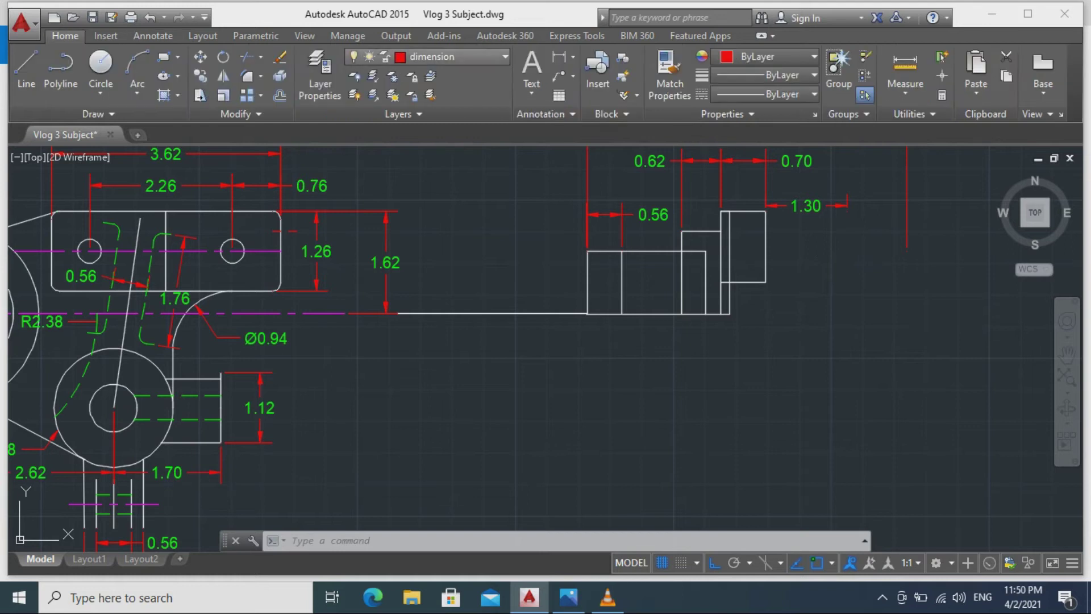
{"action": "left_click", "coordinate": [455, 56]}
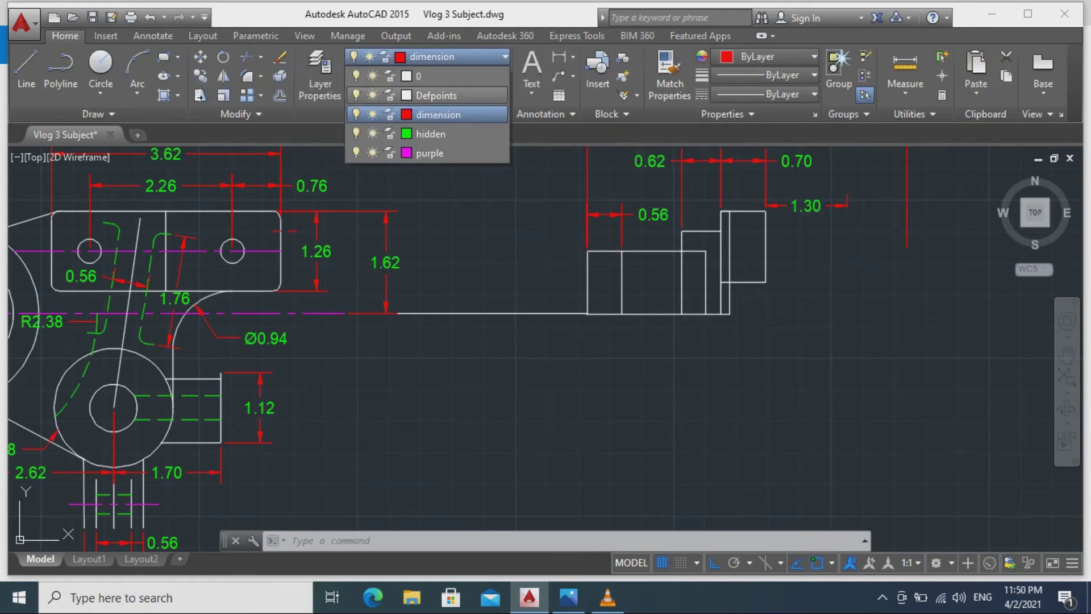
{"action": "left_click", "coordinate": [432, 77]}
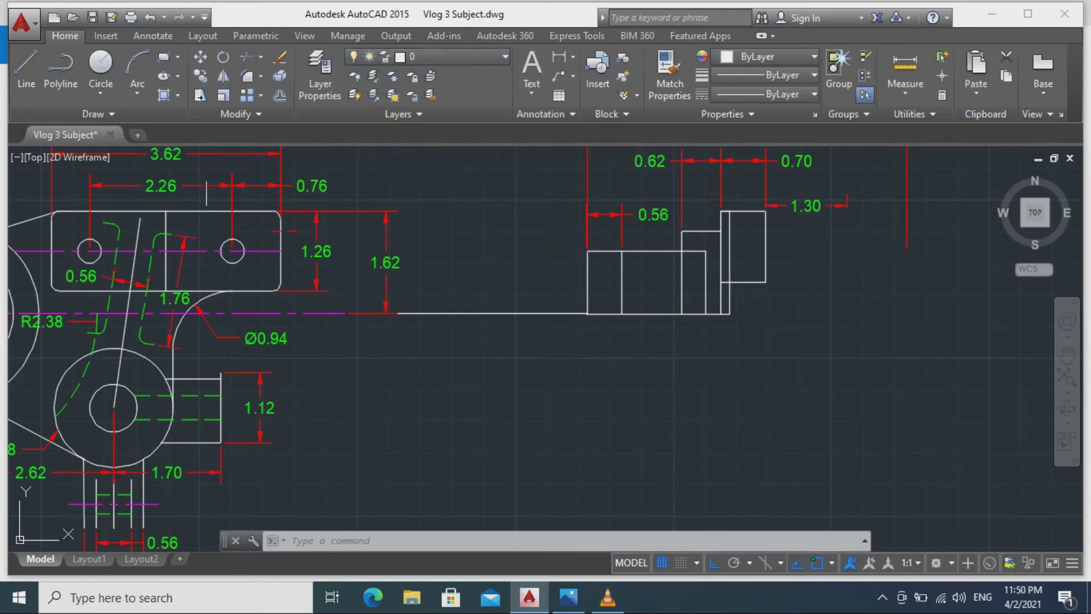
{"action": "left_click", "coordinate": [26, 68]}
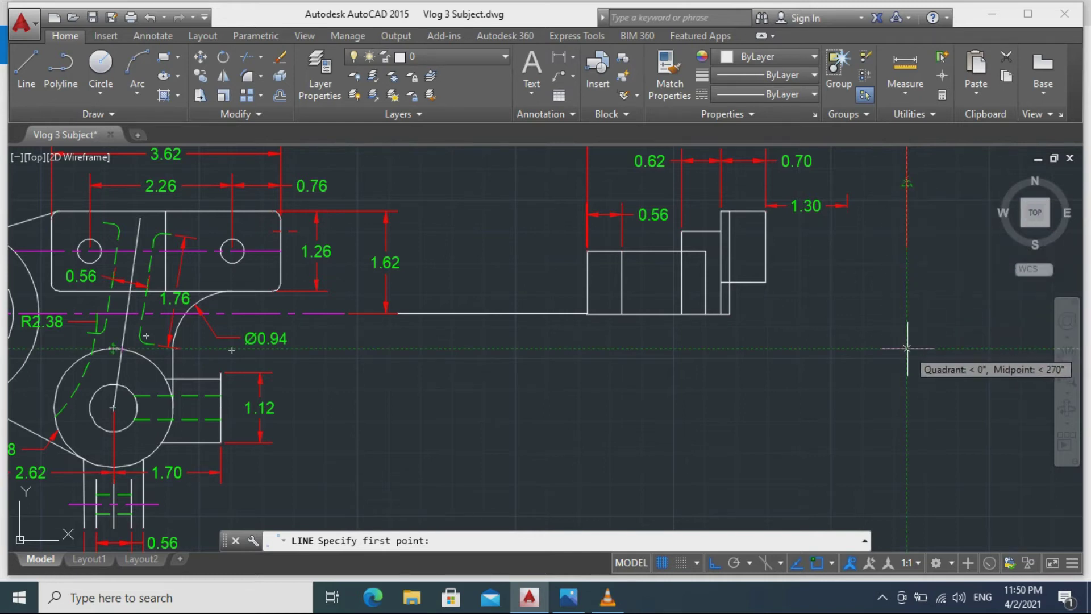
{"action": "left_click", "coordinate": [907, 349]}
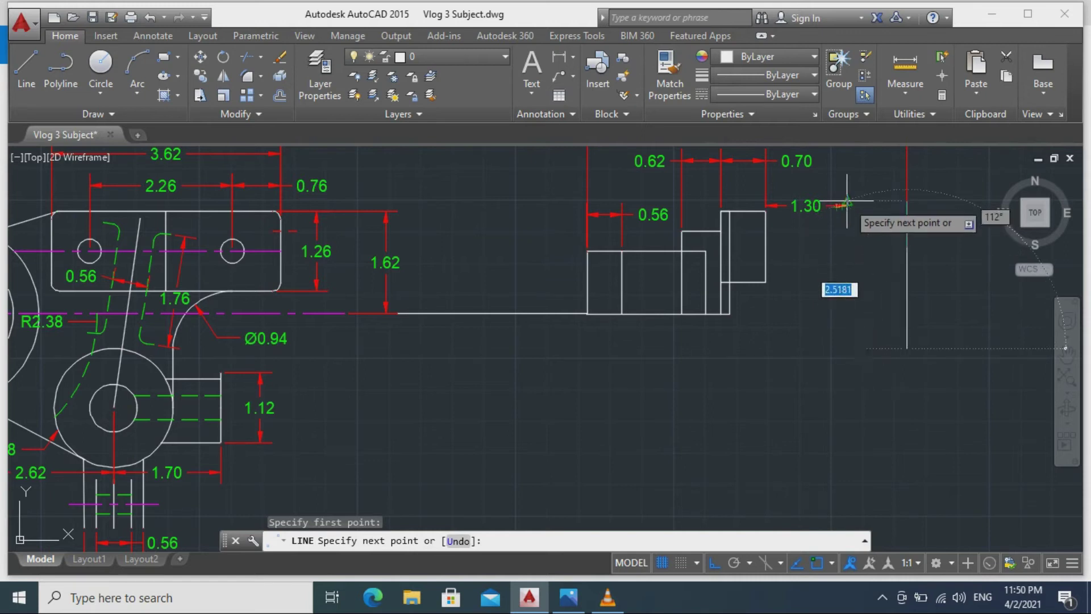
{"action": "left_click", "coordinate": [847, 347]}
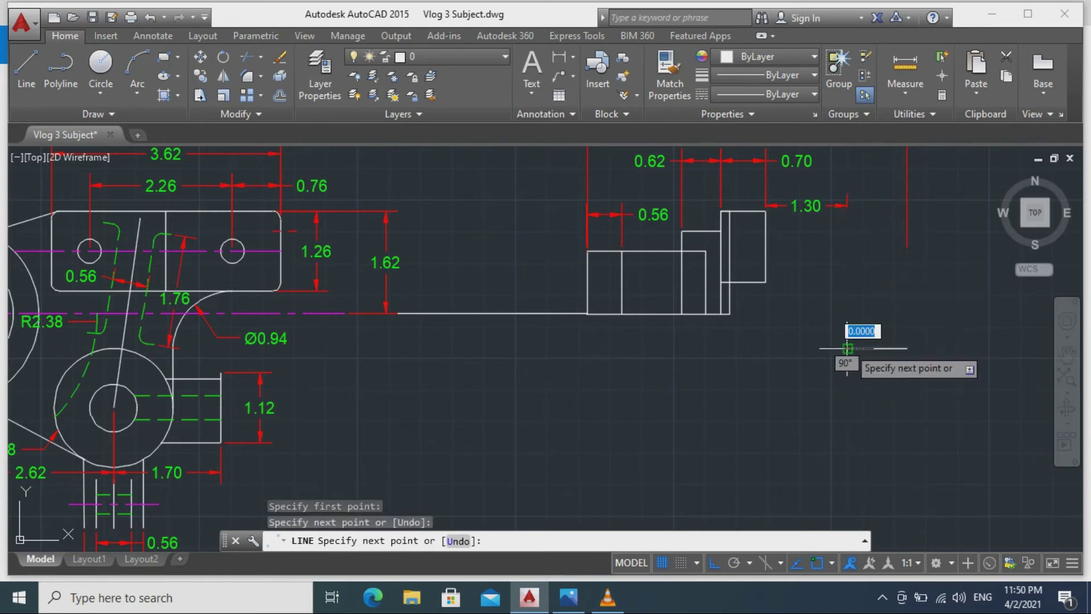
{"action": "key", "text": "Escape"}
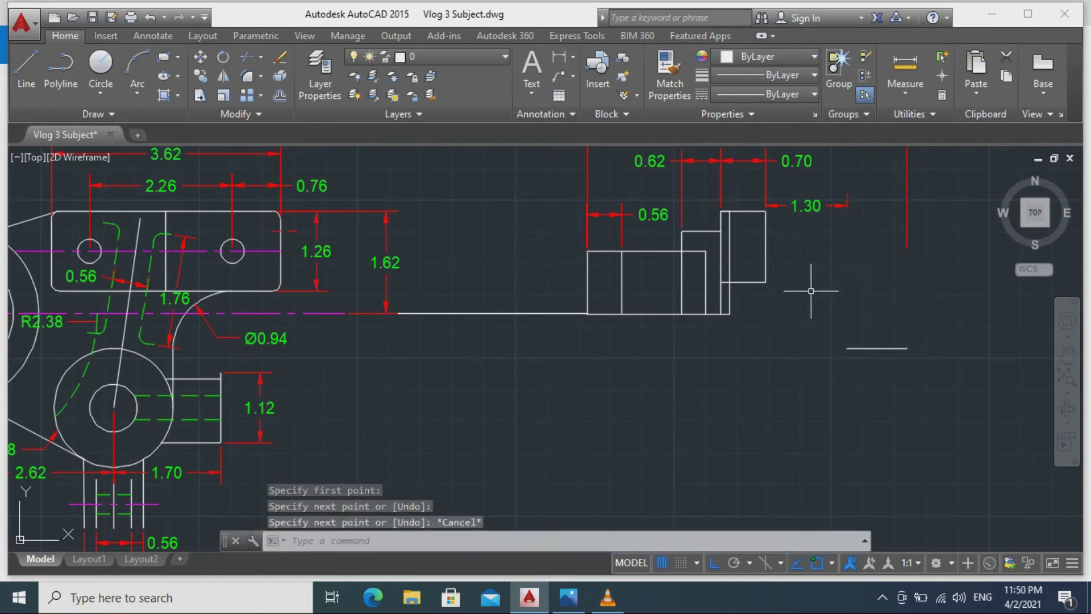
Draw a vertical line along the middle block's left edge from its top corner down to the left block's top edge.
{"action": "middle_click_drag", "start_coordinate": [811, 291], "coordinate": [818, 344]}
{"action": "scroll", "coordinate": [818, 343], "scroll_direction": "up", "scroll_amount": 4}
{"action": "scroll", "coordinate": [811, 325], "scroll_direction": "down", "scroll_amount": 4}
{"action": "middle_click_drag", "start_coordinate": [784, 310], "coordinate": [813, 330]}
{"action": "scroll", "coordinate": [819, 329], "scroll_direction": "up", "scroll_amount": 2}
{"action": "scroll", "coordinate": [771, 311], "scroll_direction": "down", "scroll_amount": 3}
{"action": "scroll", "coordinate": [771, 312], "scroll_direction": "up", "scroll_amount": 5}
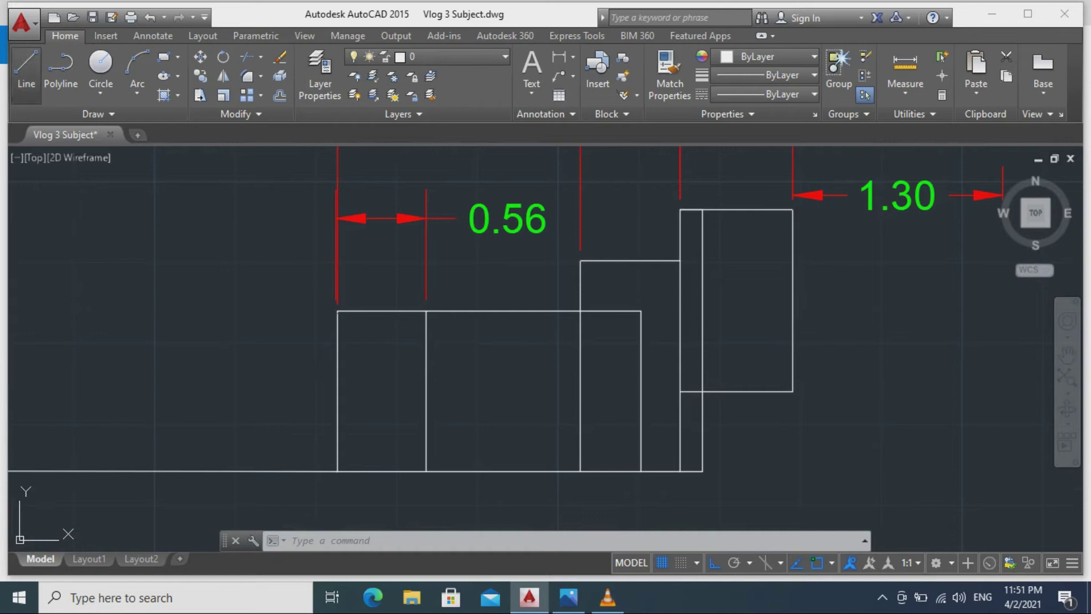
{"action": "type", "text": "l"}
{"action": "key", "text": "Return"}
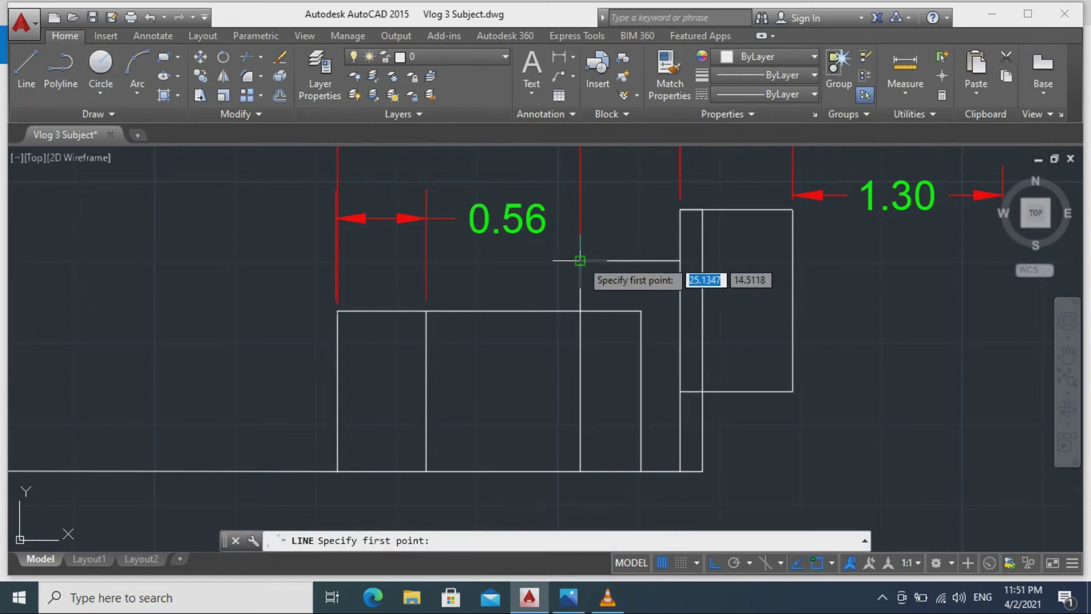
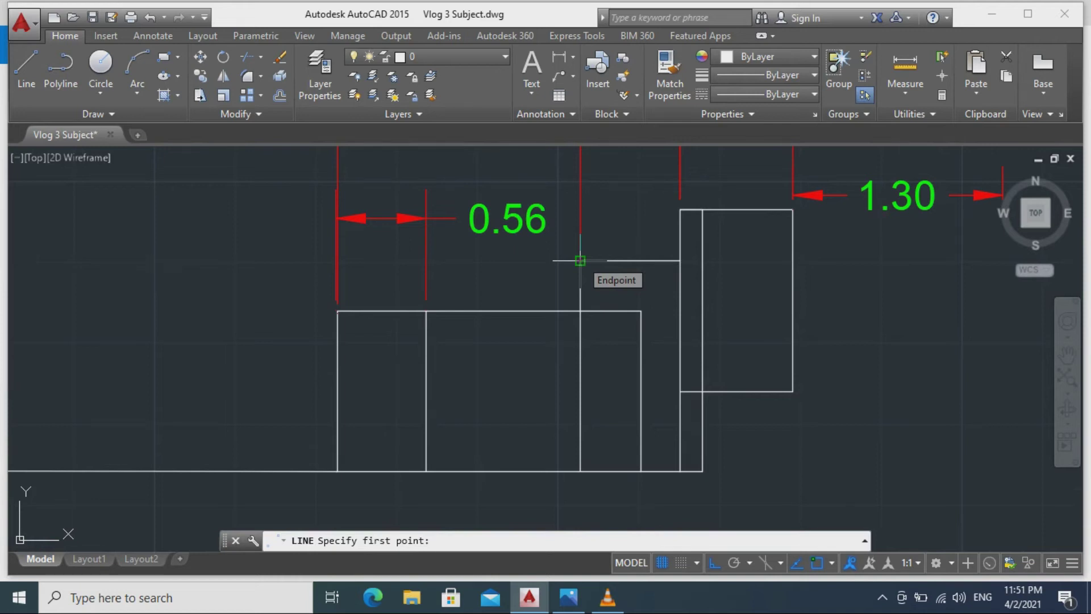
{"action": "left_click", "coordinate": [579, 260]}
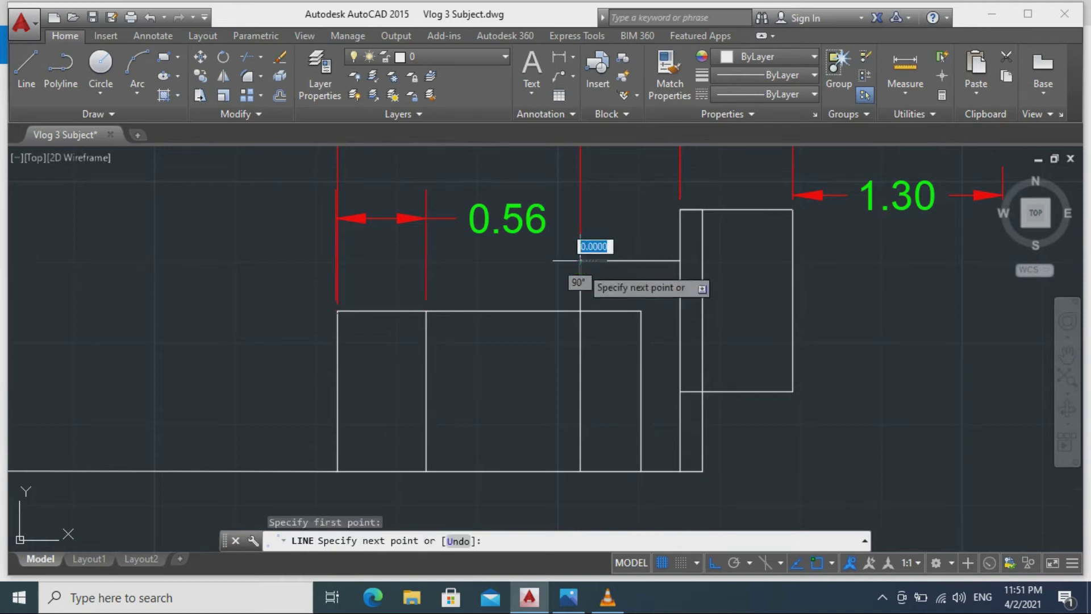
{"action": "left_click", "coordinate": [579, 311]}
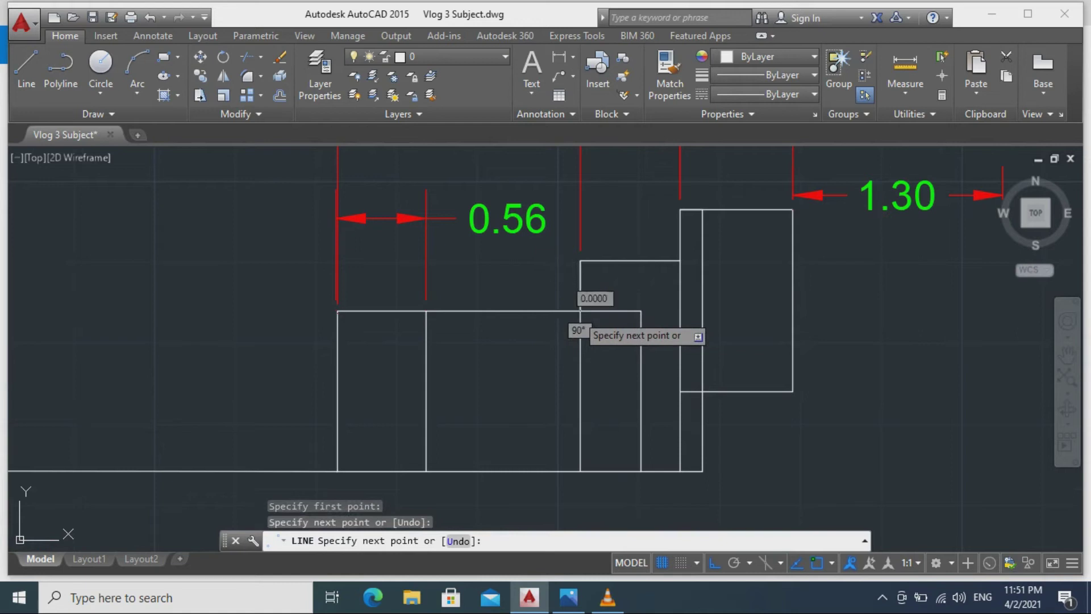
{"action": "key", "text": "Escape"}
Draw a horizontal line from the midpoint of the new vertical segment rightward past the right block's right edge.
{"action": "left_click", "coordinate": [26, 65]}
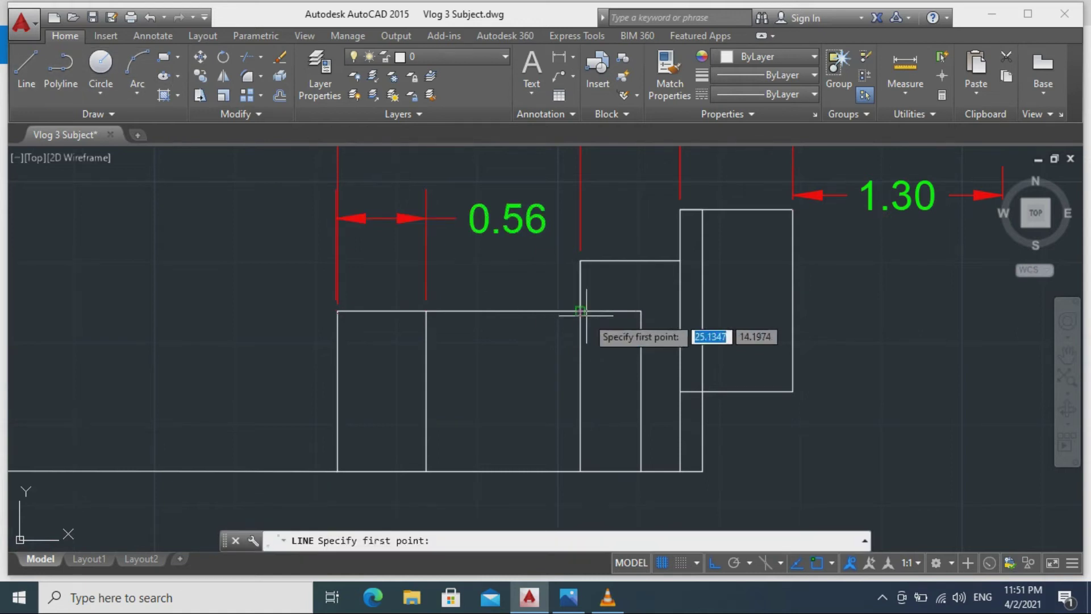
{"action": "left_click", "coordinate": [579, 286]}
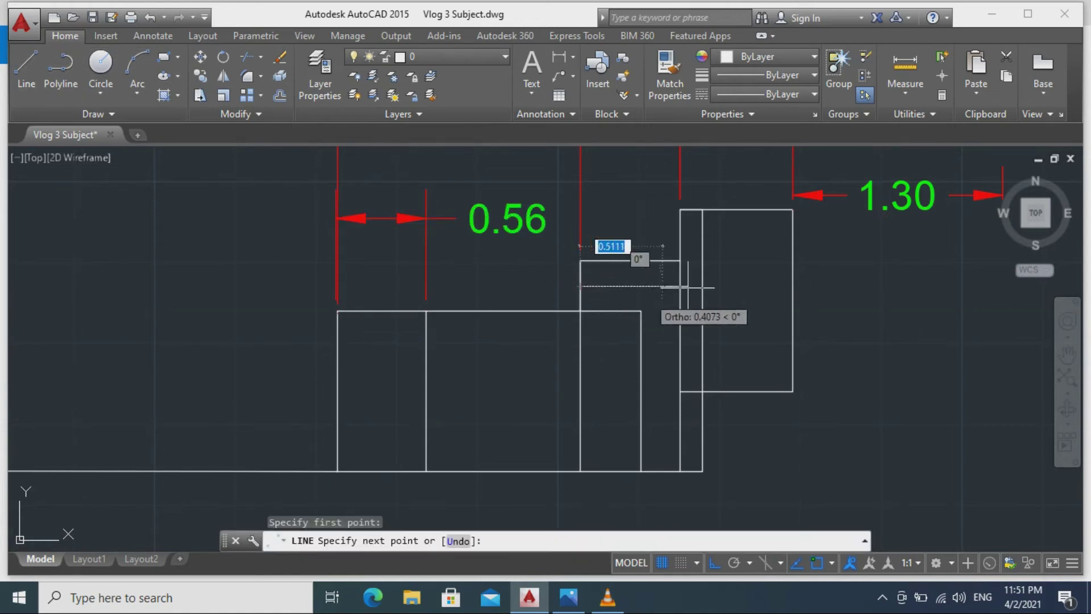
{"action": "left_click", "coordinate": [840, 286]}
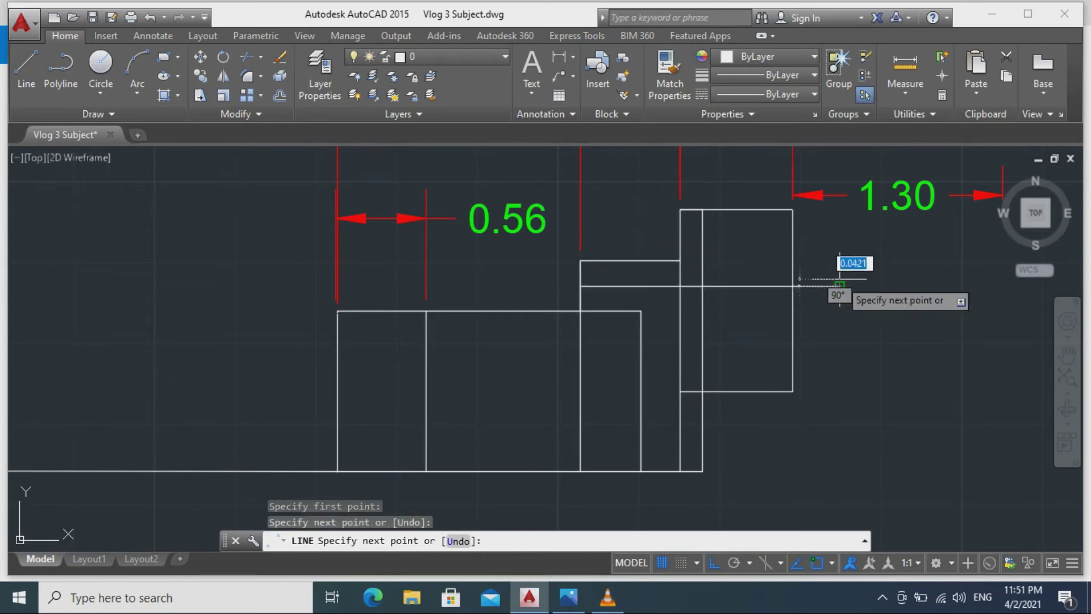
{"action": "key", "text": "Escape"}
Trim the horizontal line's overhang beyond the right block's right edge.
{"action": "key", "text": "Return"}
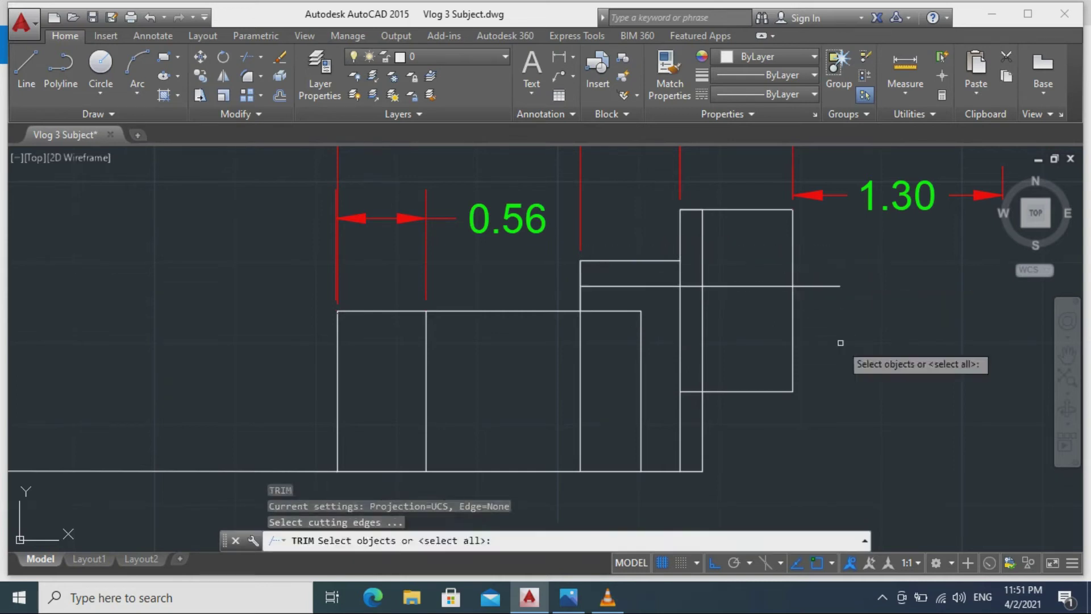
{"action": "key", "text": "Return"}
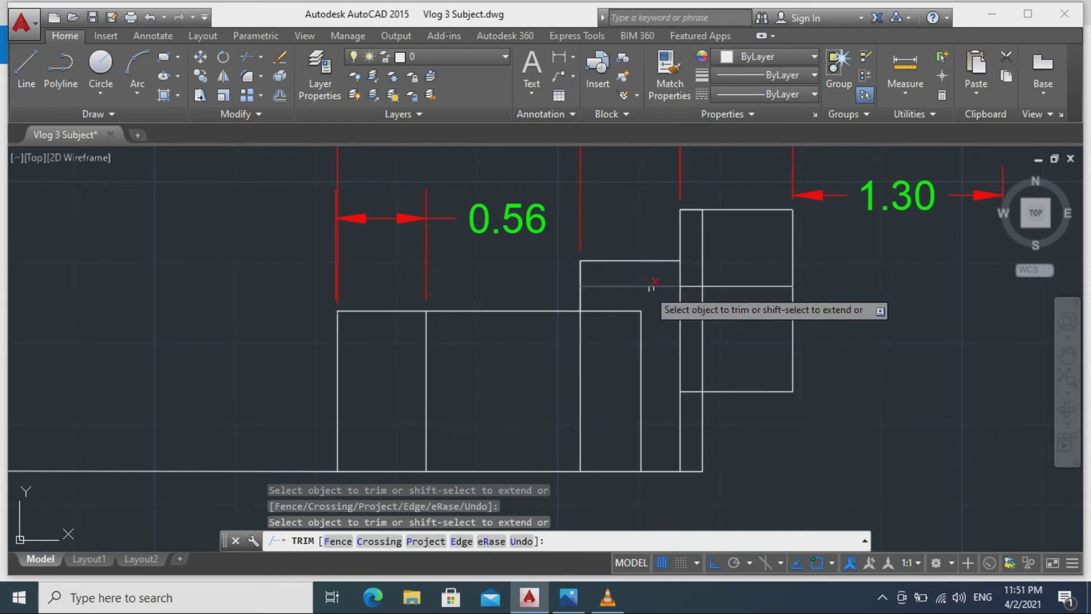
{"action": "key", "text": "Escape"}
Shorten the right block's inner horizontal line by stretching its left end and trimming it at the block's left edge.
{"action": "left_click", "coordinate": [650, 286]}
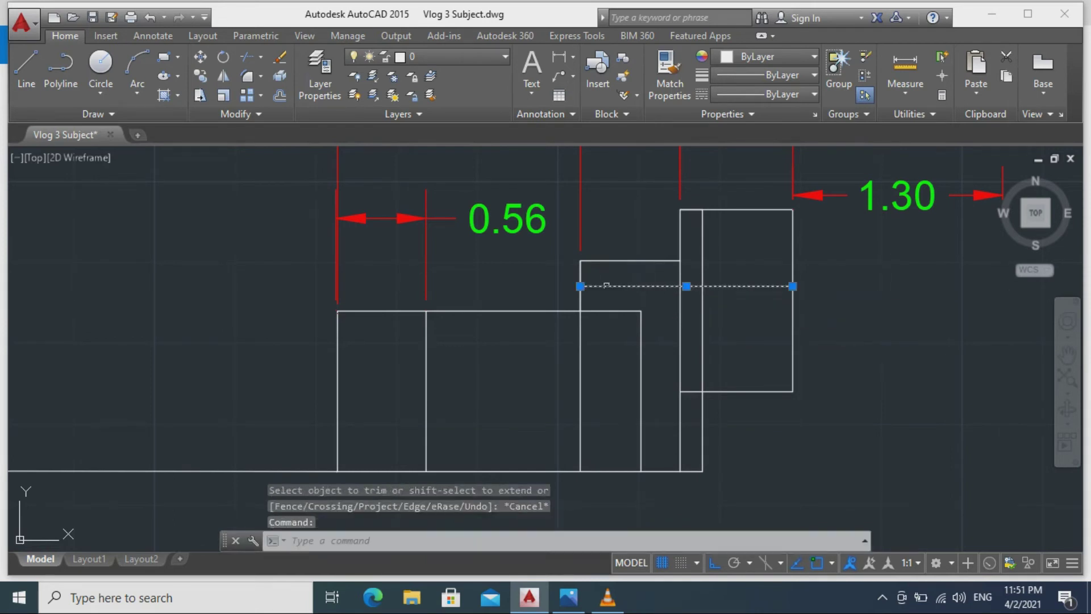
{"action": "left_click", "coordinate": [580, 286]}
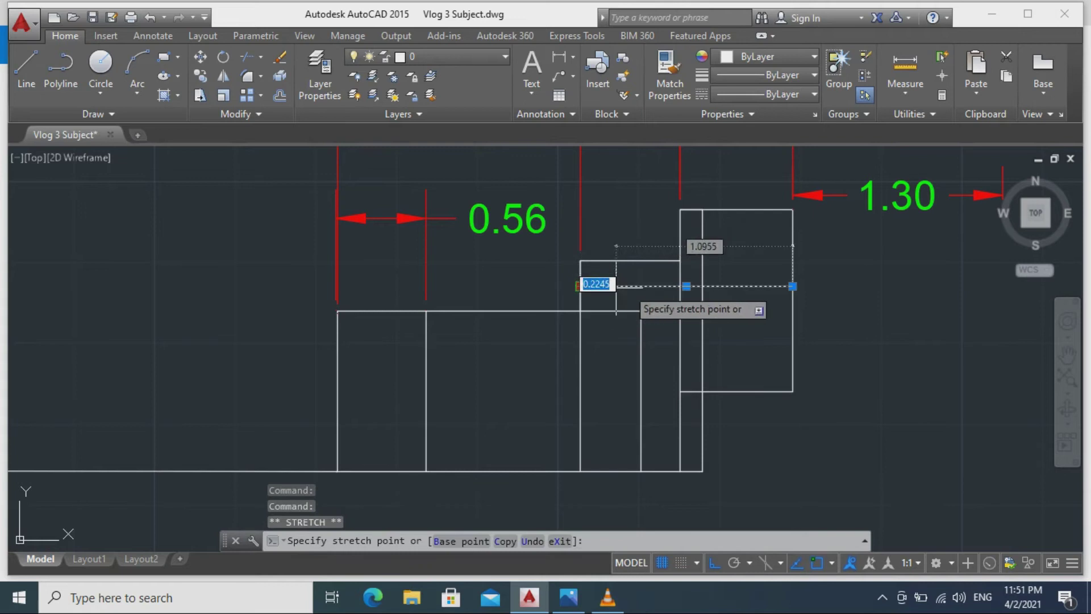
{"action": "left_click", "coordinate": [702, 286]}
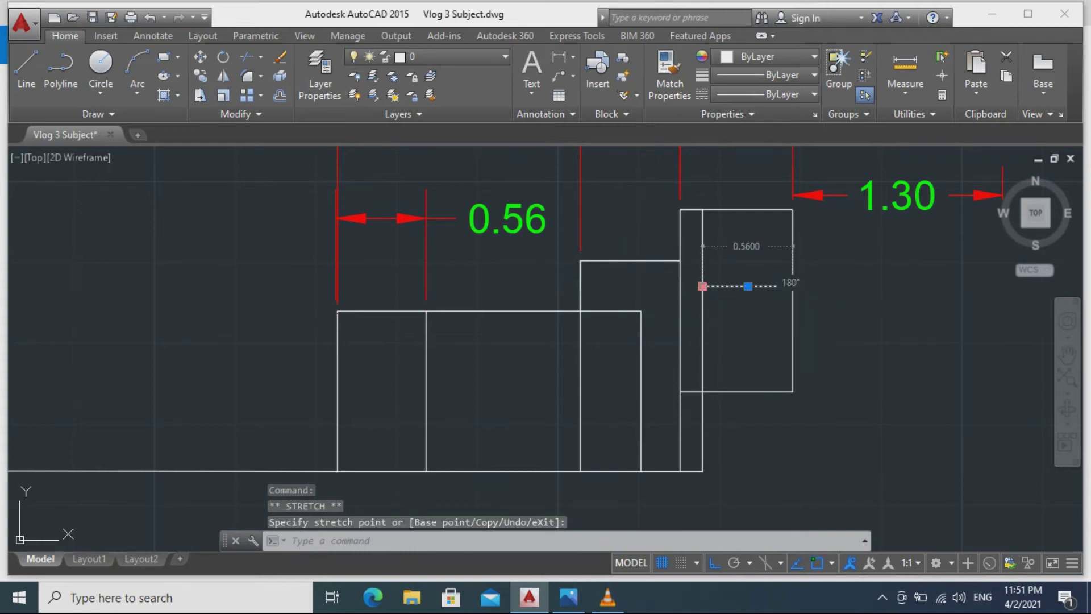
{"action": "left_click", "coordinate": [703, 285]}
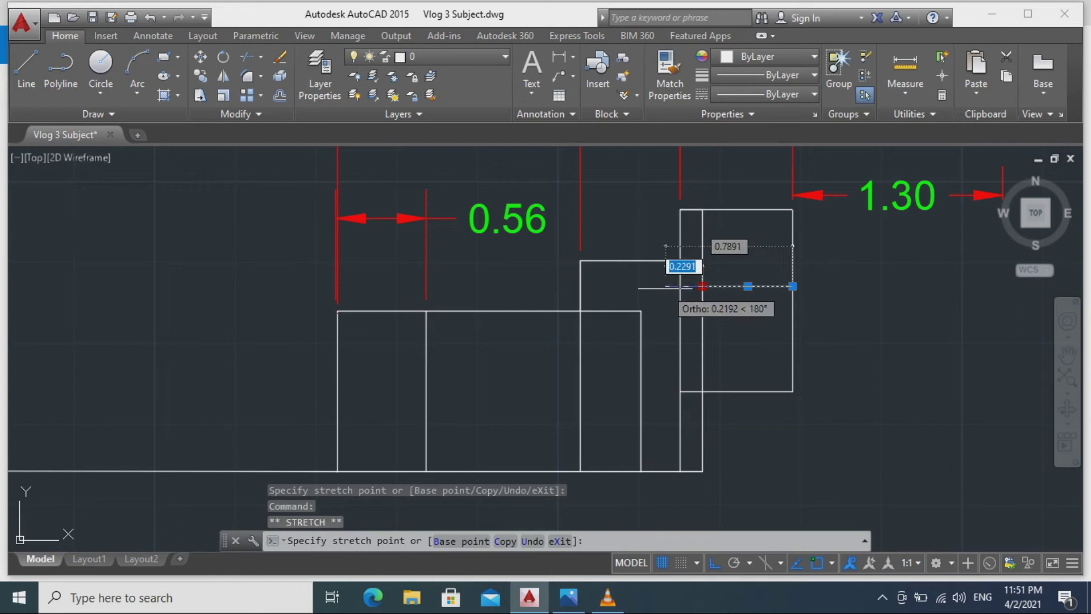
{"action": "left_click", "coordinate": [665, 286]}
{"action": "key", "text": "Escape"}
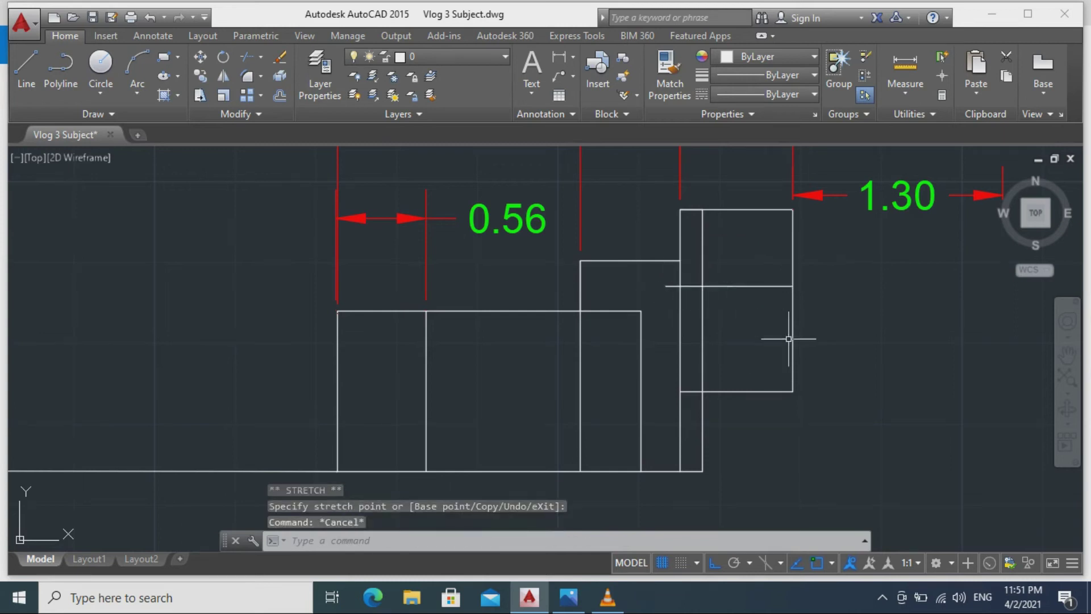
{"action": "key", "text": "Return"}
{"action": "key", "text": "Return"}
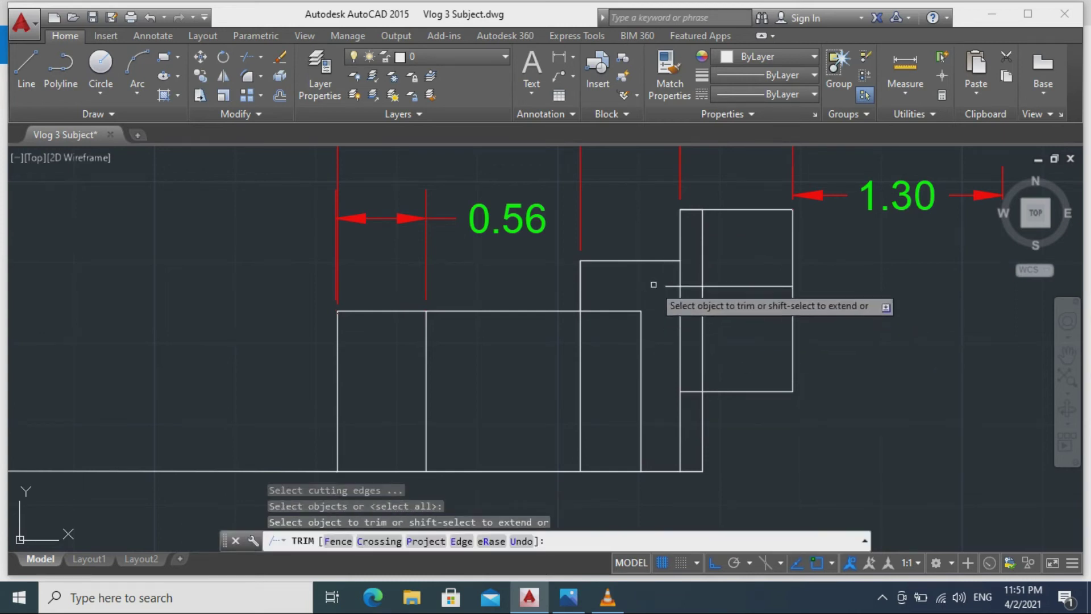
{"action": "key", "text": "Escape"}
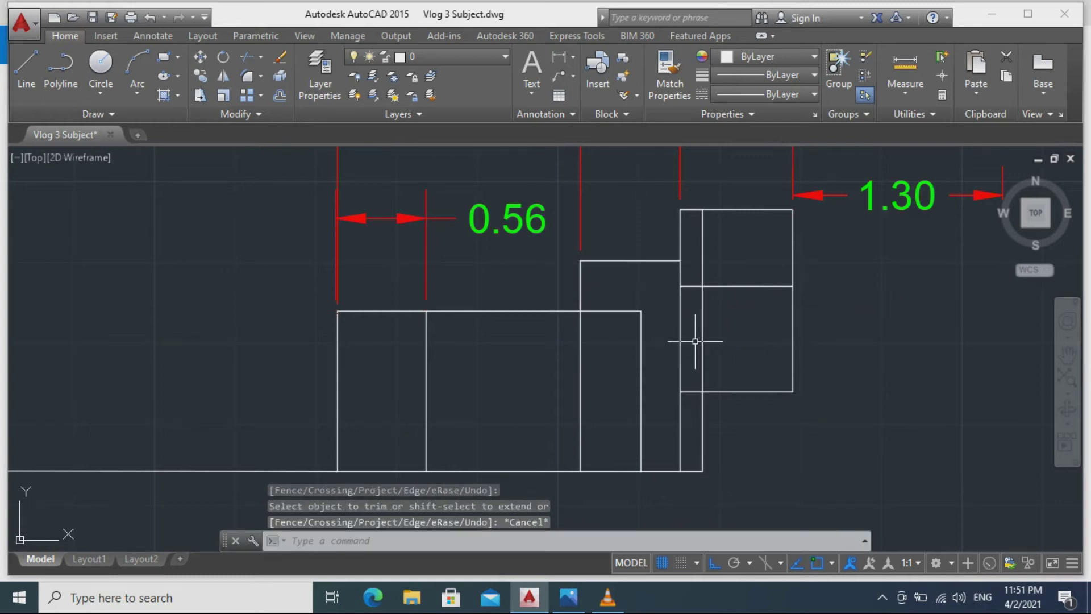
Stretch the right end of the left block's top edge horizontally past the right block's inner vertical line.
{"action": "left_click", "coordinate": [634, 310]}
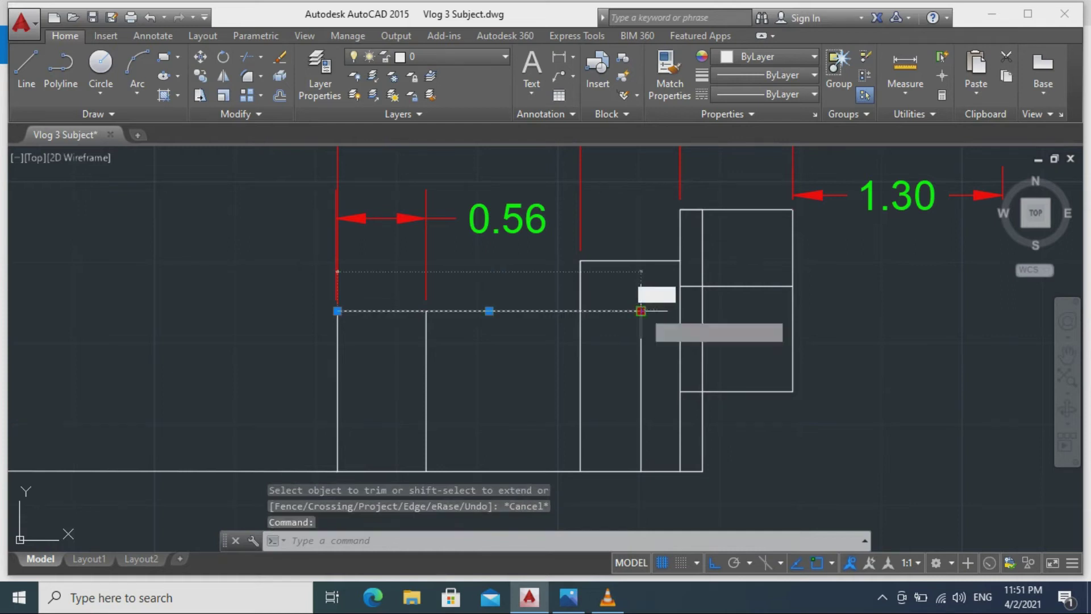
{"action": "left_click", "coordinate": [641, 310]}
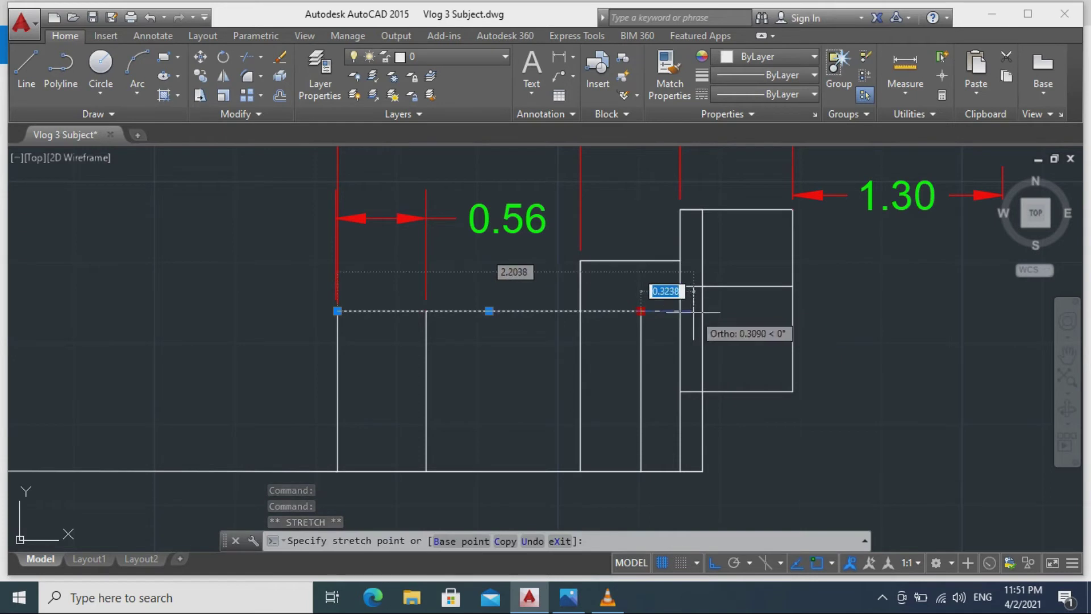
{"action": "left_click", "coordinate": [716, 311]}
{"action": "mouse_move", "coordinate": [715, 311]}
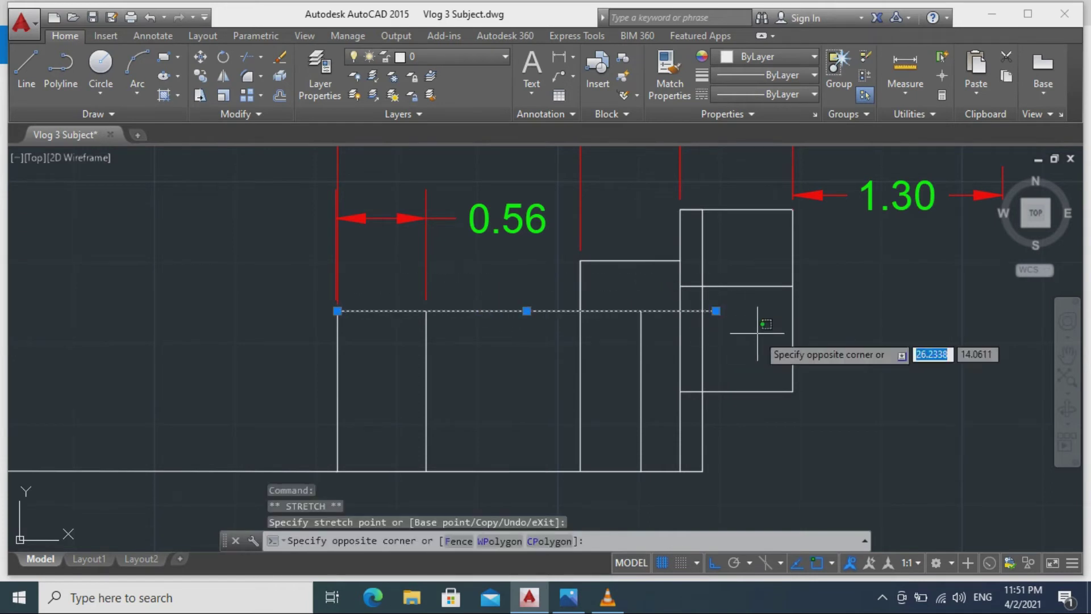
{"action": "key", "text": "Escape"}
Trim the stretched top edge back to the right block's left edge.
{"action": "key", "text": "Return"}
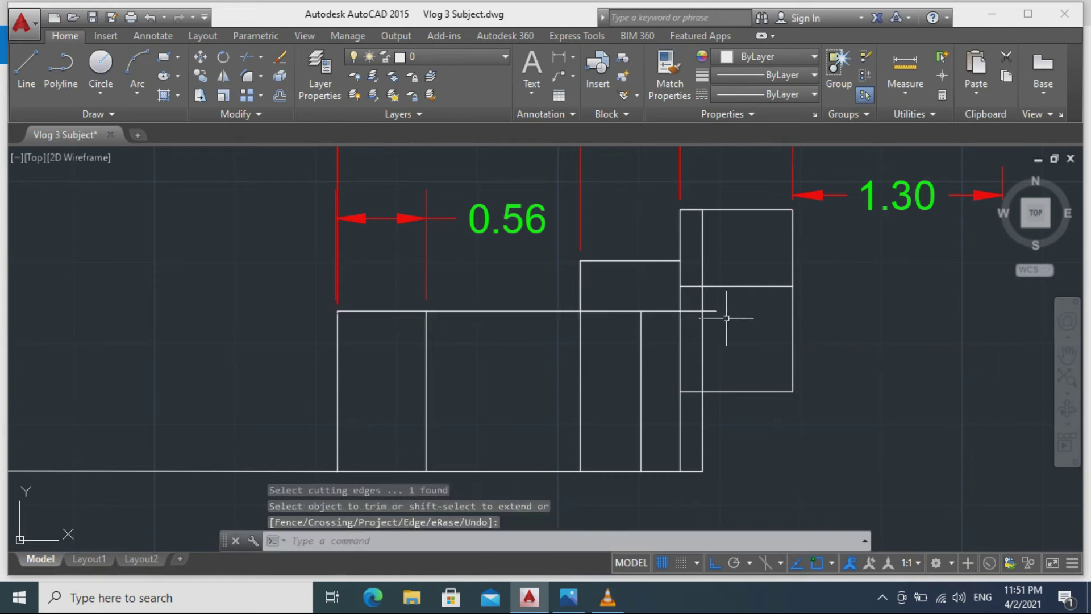
{"action": "type", "text": "tr"}
{"action": "key", "text": "Return"}
{"action": "key", "text": "Return"}
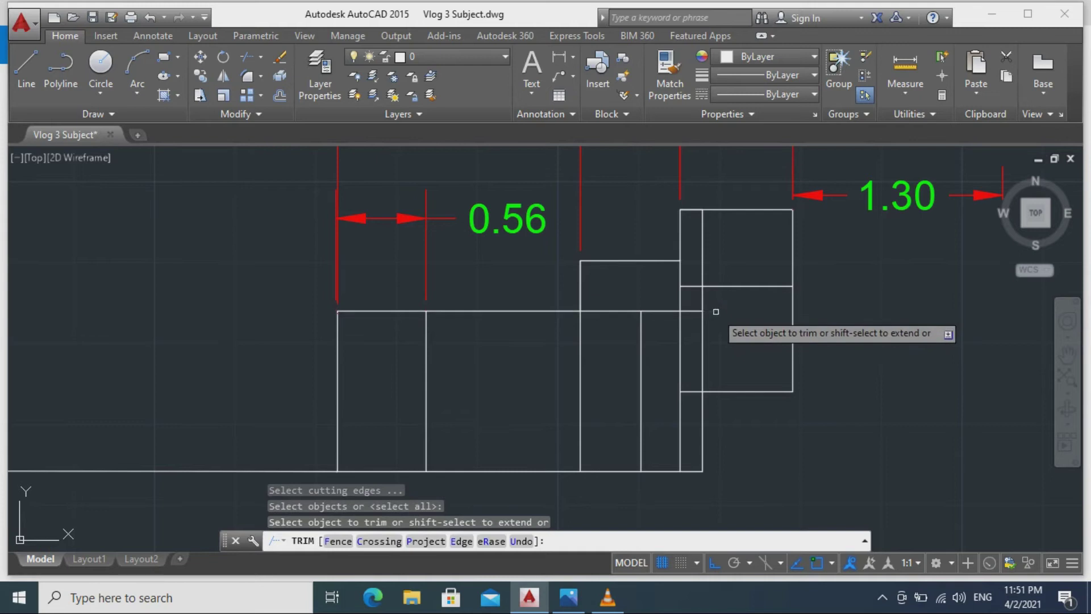
{"action": "left_click", "coordinate": [700, 310]}
{"action": "left_click", "coordinate": [695, 311]}
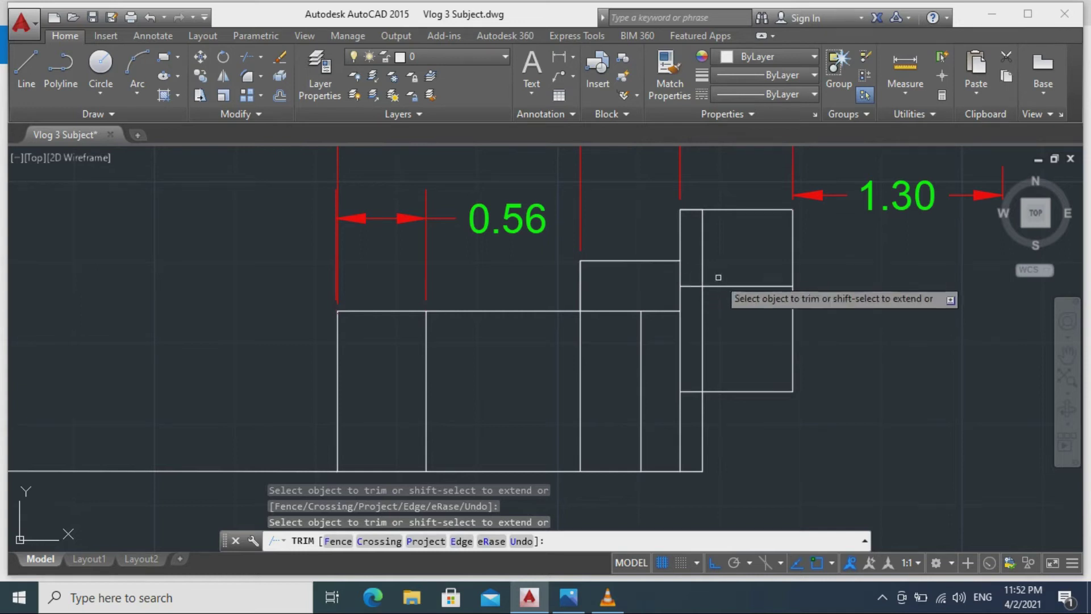
{"action": "key", "text": "Escape"}
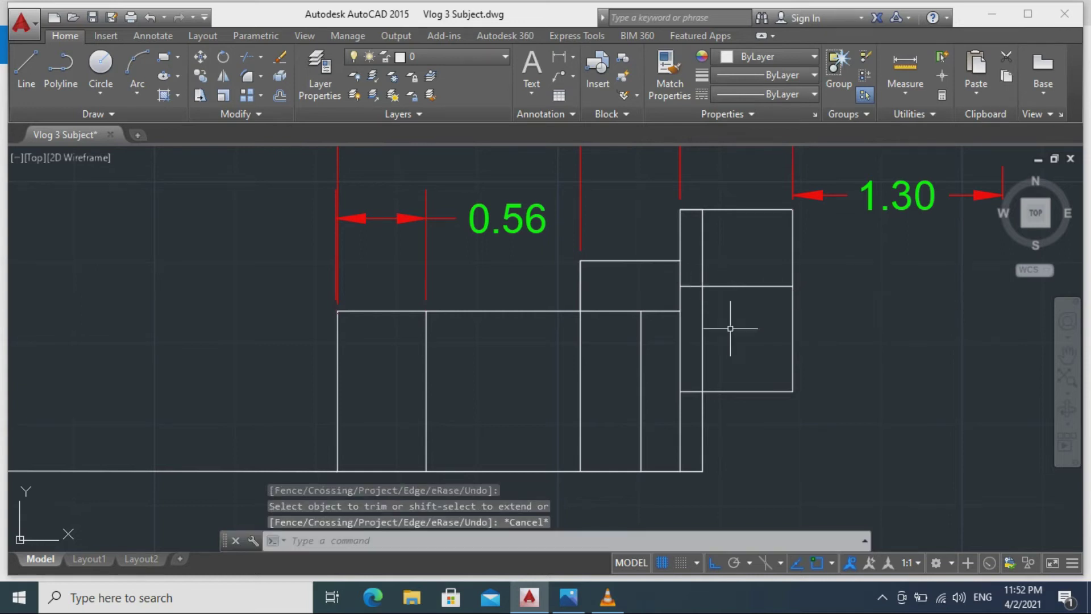
Set the right block's inner horizontal line to color Green and linetype HIDDEN.
{"action": "left_click", "coordinate": [736, 285]}
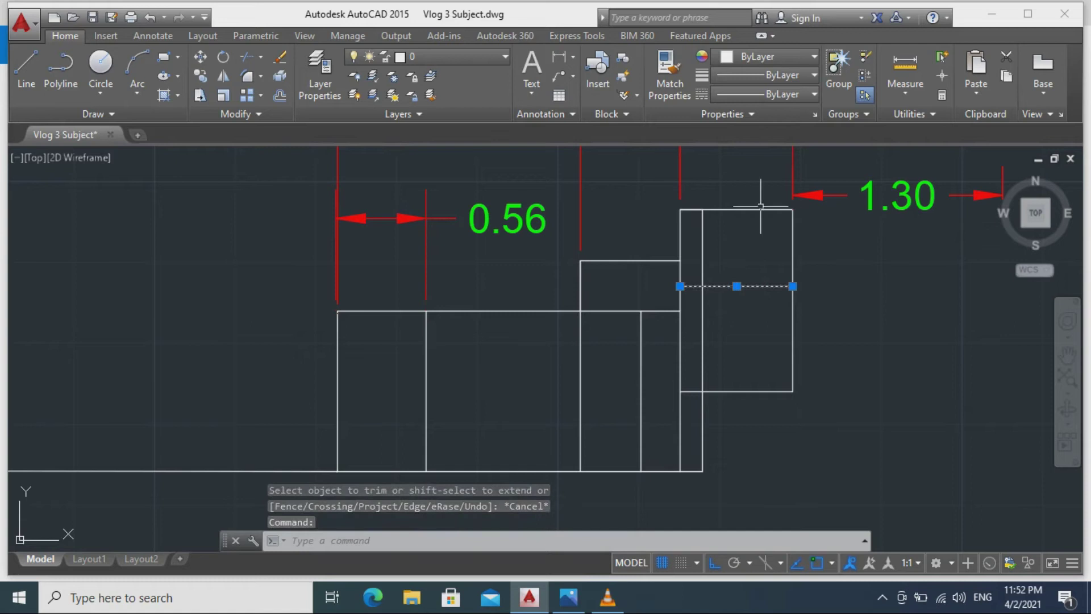
{"action": "left_click", "coordinate": [752, 289]}
{"action": "left_click", "coordinate": [752, 285]}
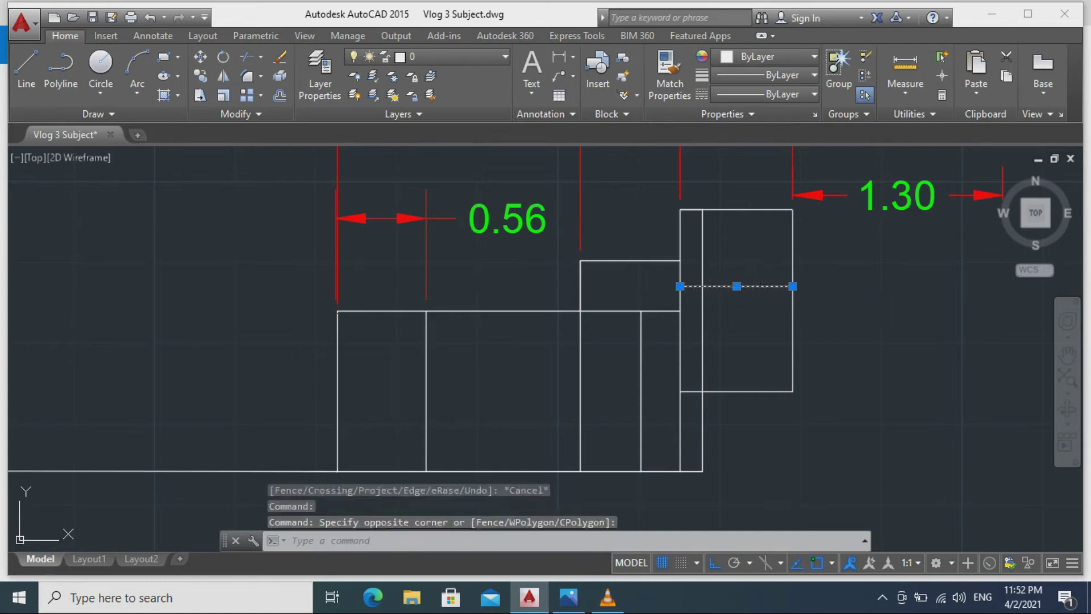
{"action": "left_click", "coordinate": [966, 192]}
{"action": "left_click", "coordinate": [1036, 192]}
{"action": "left_click", "coordinate": [920, 265]}
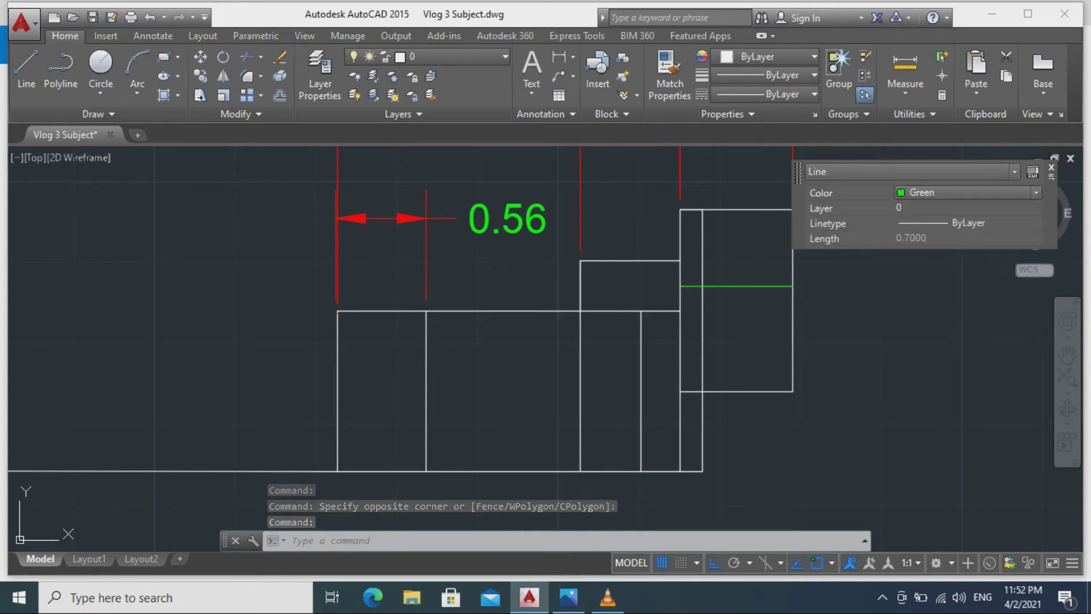
{"action": "left_click", "coordinate": [966, 222]}
{"action": "left_click", "coordinate": [1036, 223]}
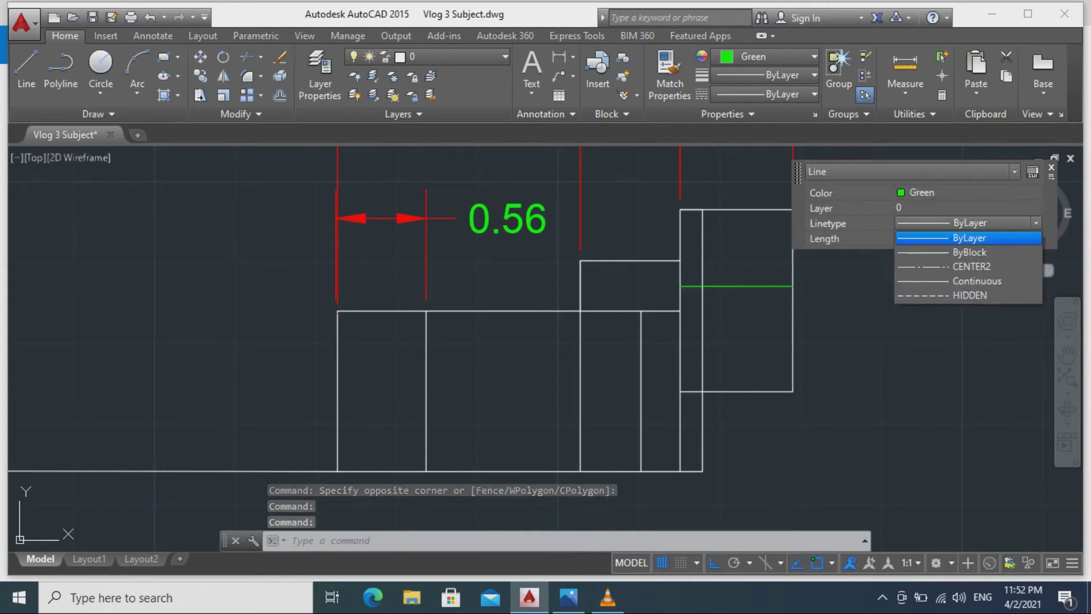
{"action": "left_click", "coordinate": [968, 295]}
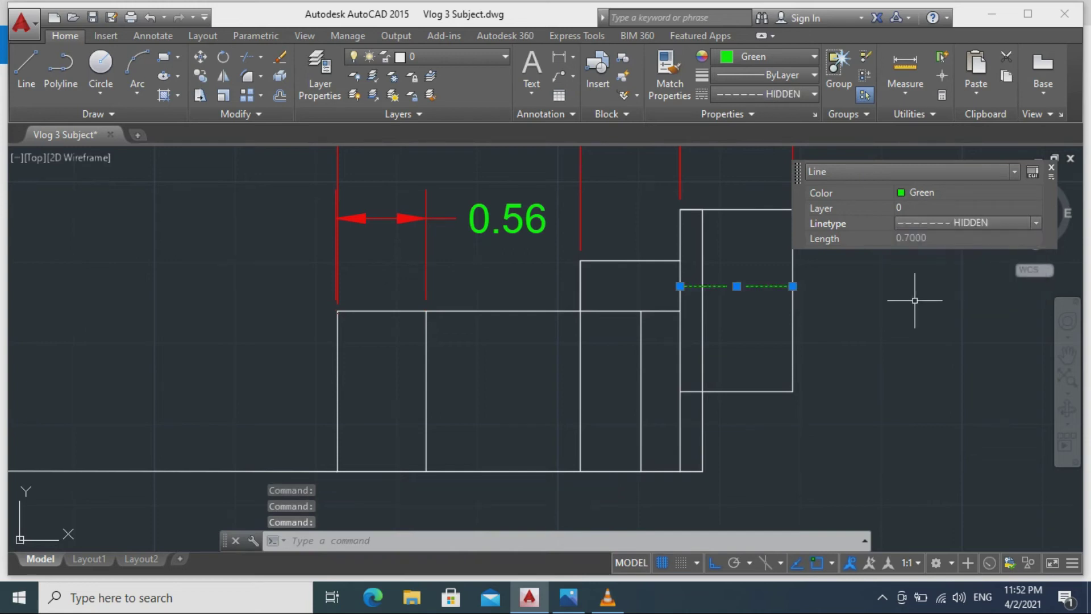
{"action": "key", "text": "Escape"}
With ortho off, draw a slanted line from the green hidden line's right end to the left end of the separate lower horizontal line.
{"action": "scroll", "coordinate": [826, 297], "scroll_direction": "down", "scroll_amount": 3}
{"action": "scroll", "coordinate": [841, 309], "scroll_direction": "up", "scroll_amount": 3}
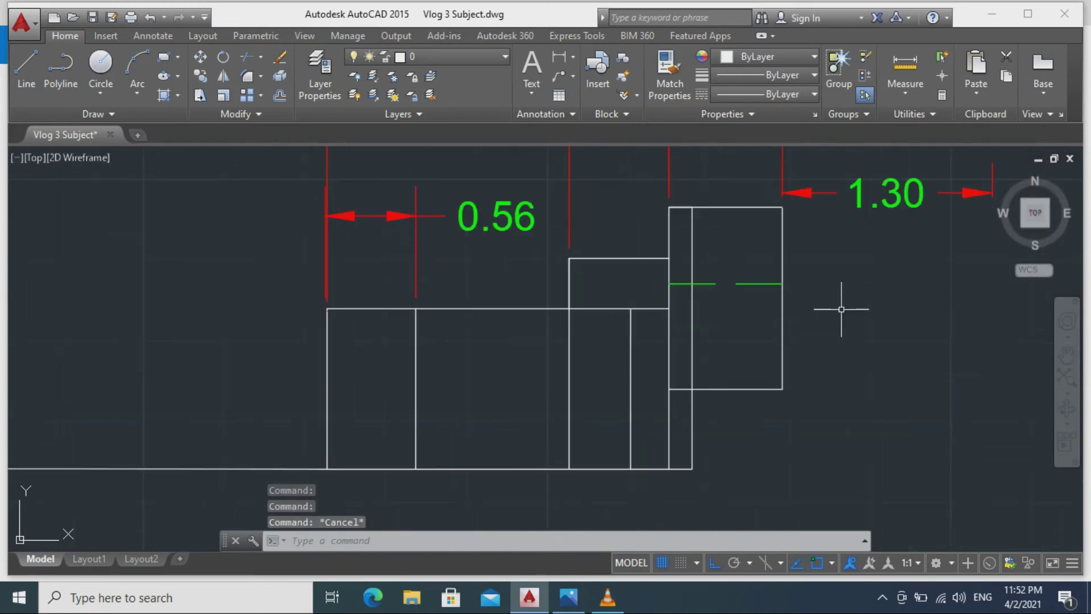
{"action": "scroll", "coordinate": [840, 307], "scroll_direction": "down", "scroll_amount": 3}
{"action": "scroll", "coordinate": [841, 309], "scroll_direction": "up", "scroll_amount": 3}
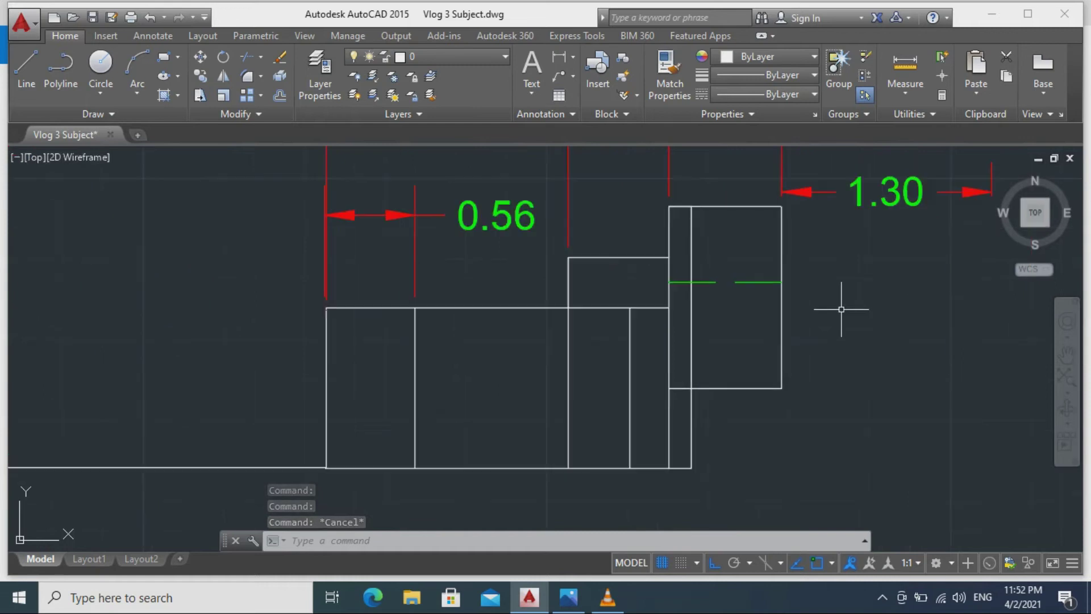
{"action": "scroll", "coordinate": [842, 308], "scroll_direction": "down", "scroll_amount": 3}
{"action": "mouse_move", "coordinate": [840, 298]}
{"action": "middle_mouse_down"}
{"action": "mouse_move", "coordinate": [784, 276]}
{"action": "mouse_move", "coordinate": [749, 243]}
{"action": "middle_mouse_up"}
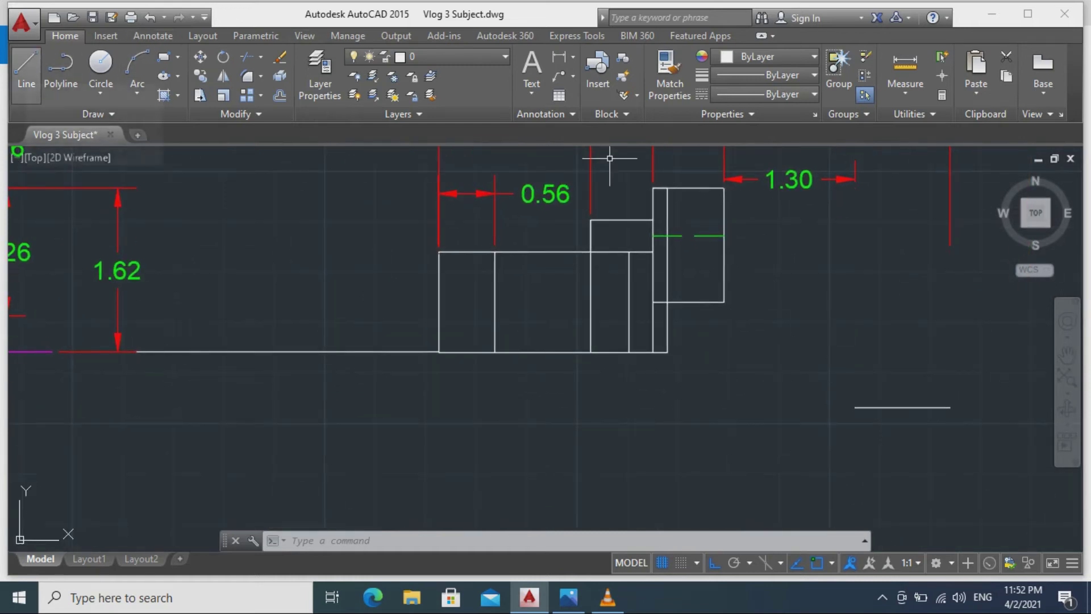
{"action": "type", "text": "l"}
{"action": "key", "text": "space"}
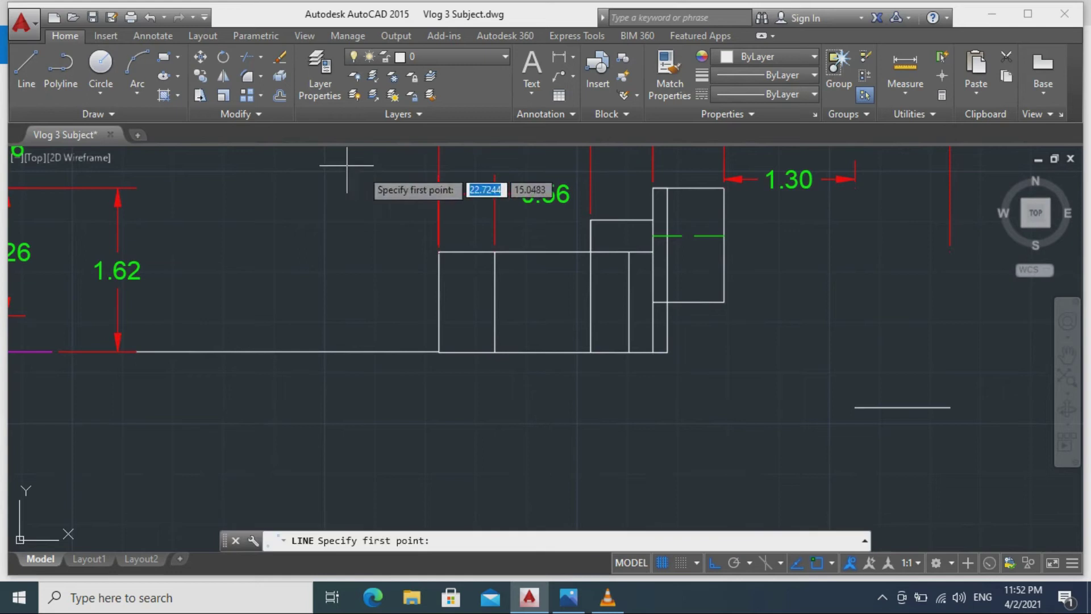
{"action": "key", "text": "F8"}
{"action": "left_click", "coordinate": [723, 235]}
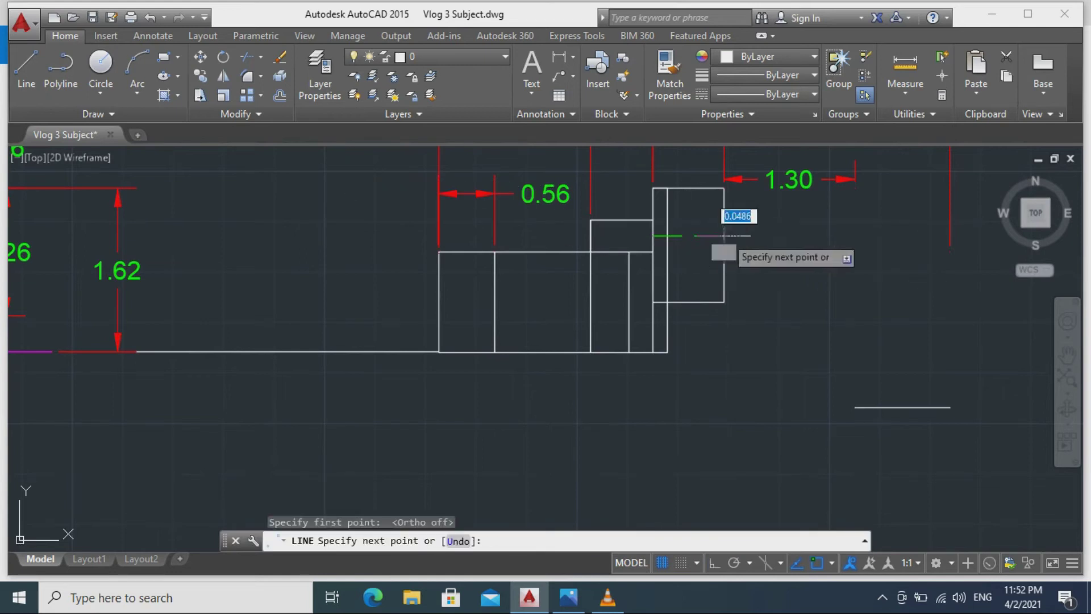
{"action": "left_click", "coordinate": [854, 408]}
{"action": "key", "text": "Escape"}
Draw a circle of diameter 0.375 centered at the bottom end of the left block's inner vertical line.
{"action": "mouse_move", "coordinate": [806, 428]}
{"action": "middle_mouse_down"}
{"action": "mouse_move", "coordinate": [840, 327]}
{"action": "mouse_move", "coordinate": [821, 346]}
{"action": "mouse_move", "coordinate": [855, 401]}
{"action": "middle_mouse_up"}
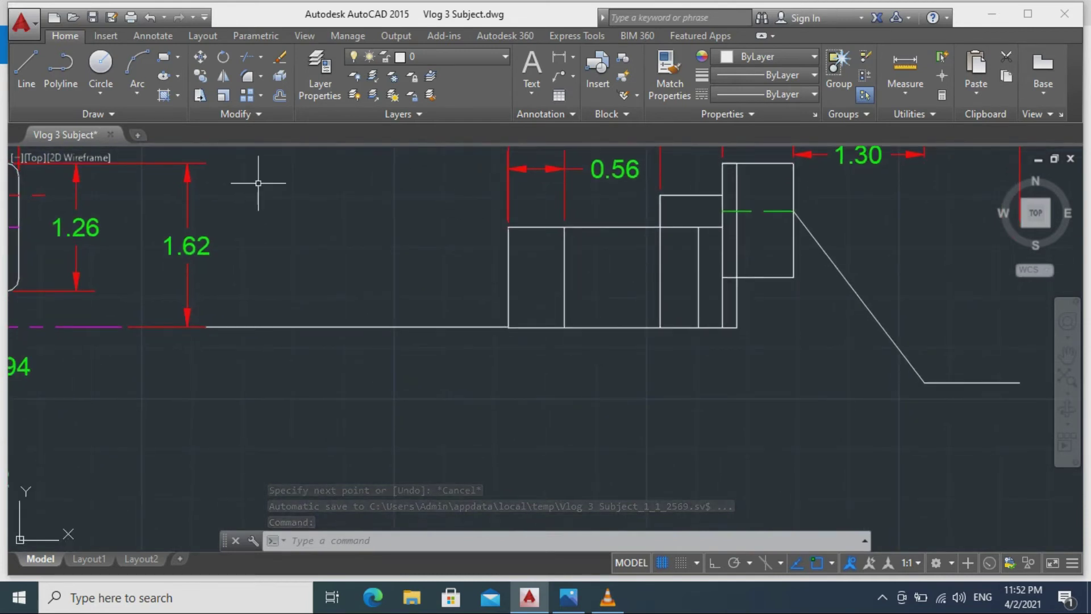
{"action": "left_click", "coordinate": [100, 62]}
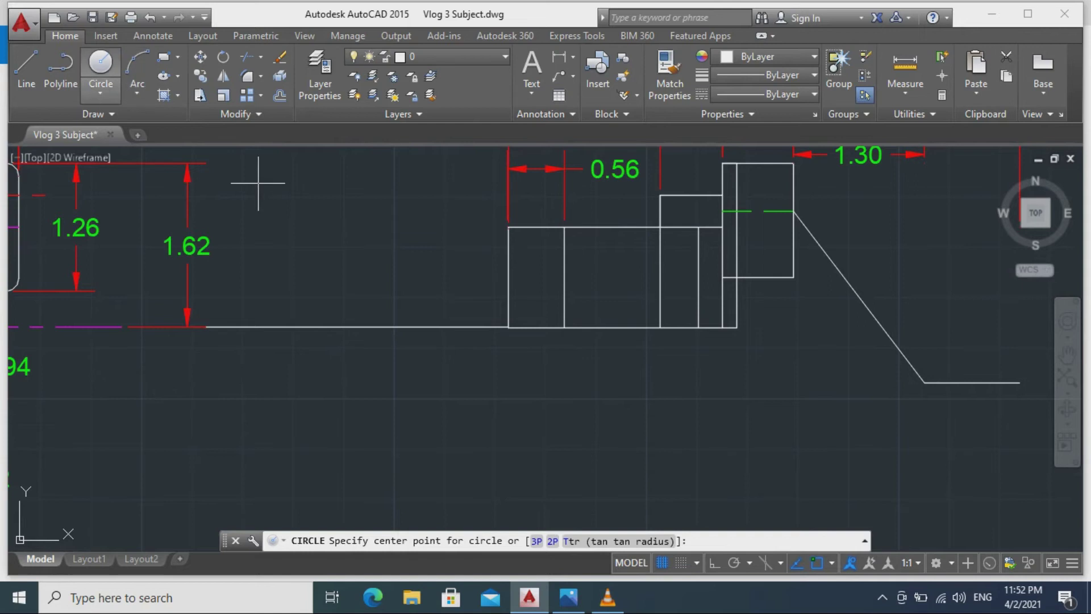
{"action": "left_click", "coordinate": [101, 91]}
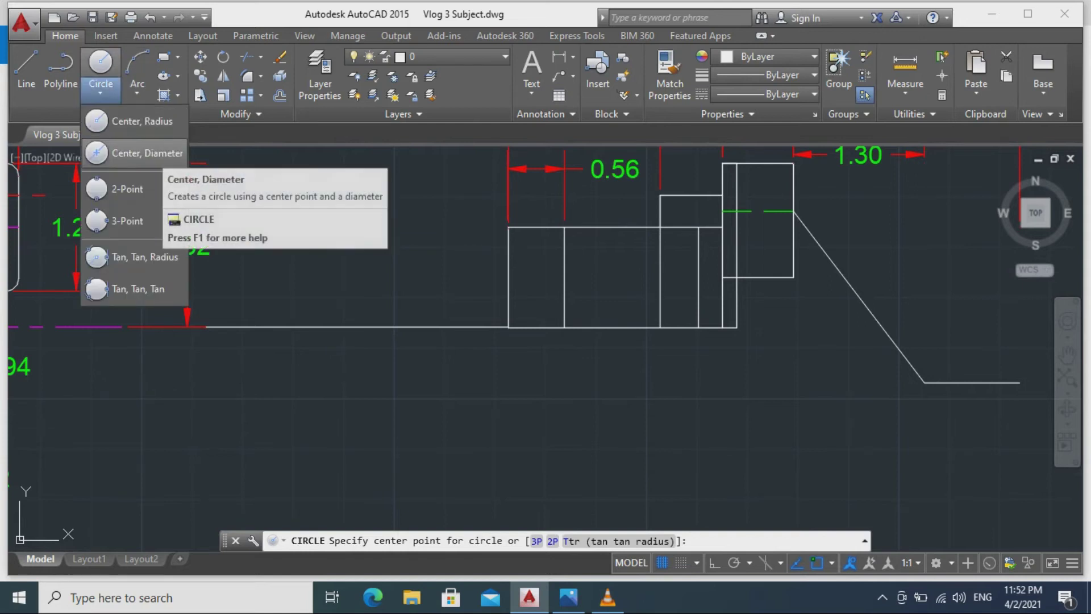
{"action": "left_click", "coordinate": [139, 153]}
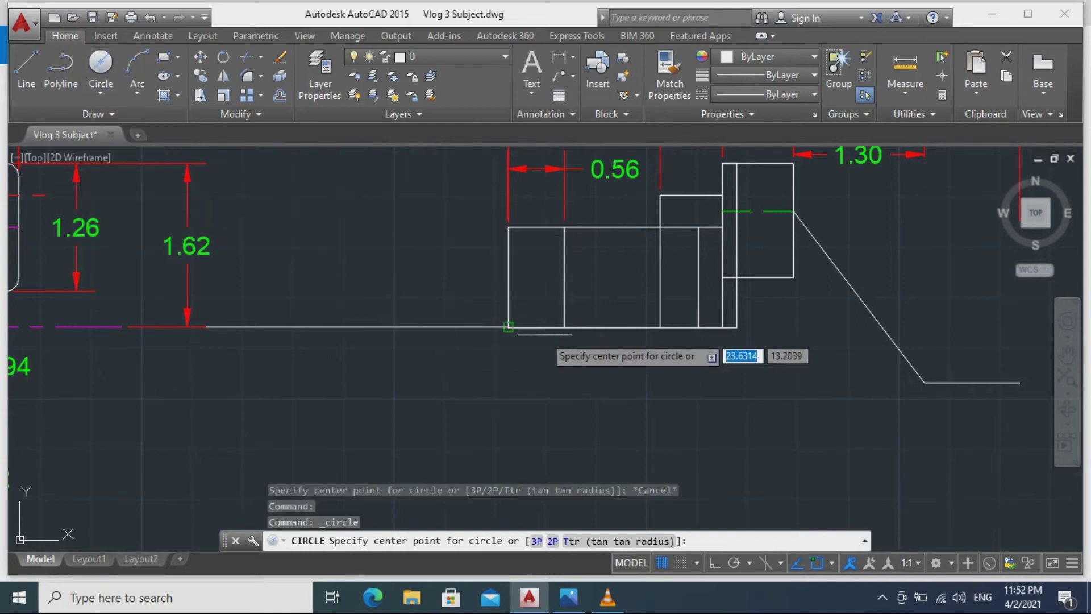
{"action": "left_click", "coordinate": [565, 327]}
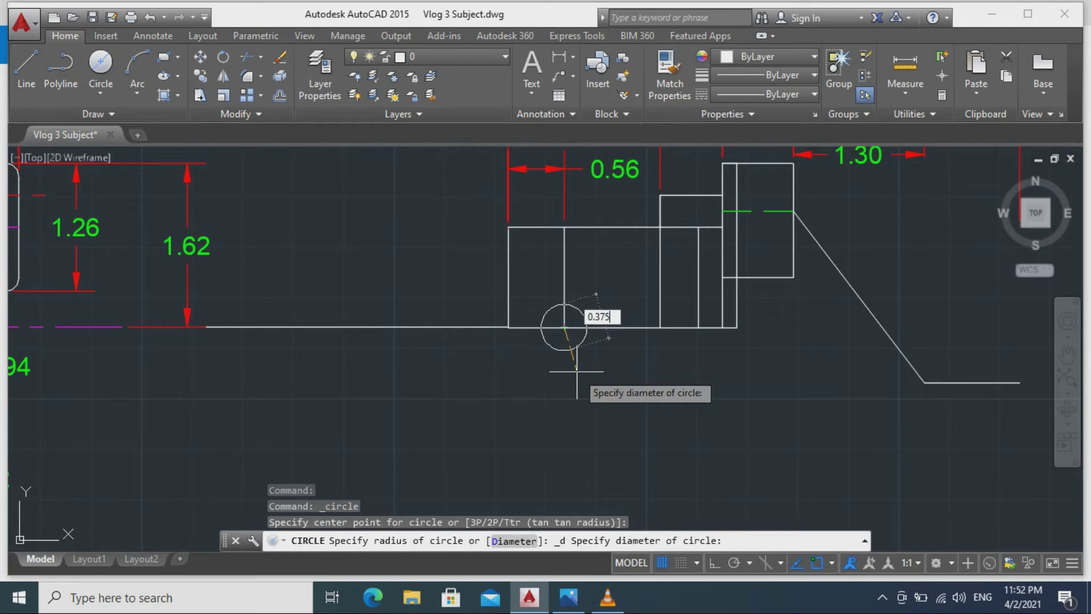
{"action": "key", "text": "Return"}
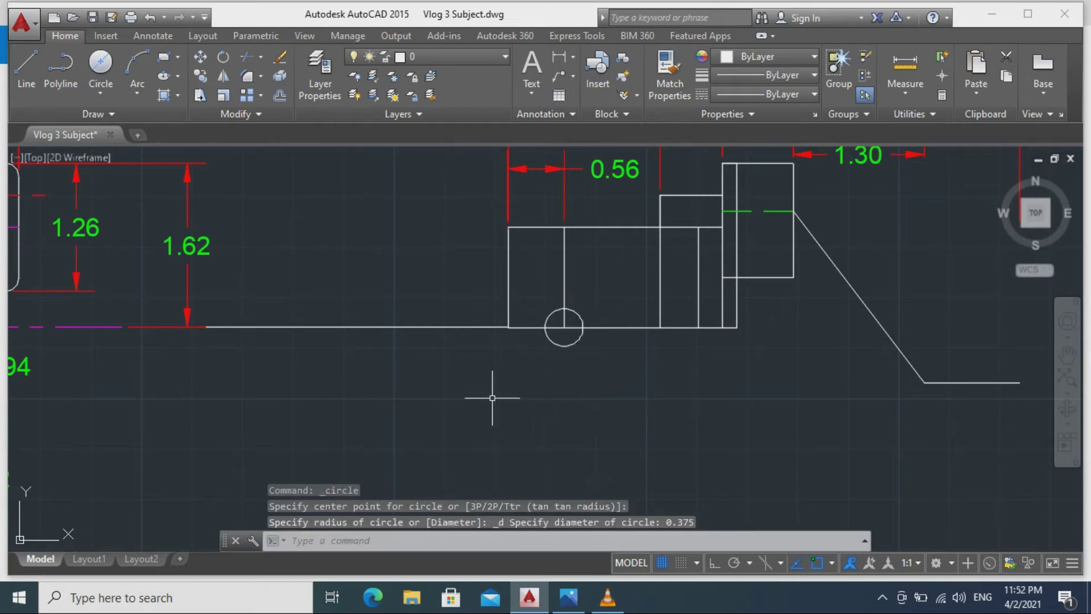
{"action": "key", "text": "Escape"}
Draw a horizontal line from the midpoint of the left block's left edge to the first vertical line beyond the middle block's left edge.
{"action": "middle_click_drag", "start_coordinate": [558, 378], "coordinate": [575, 321]}
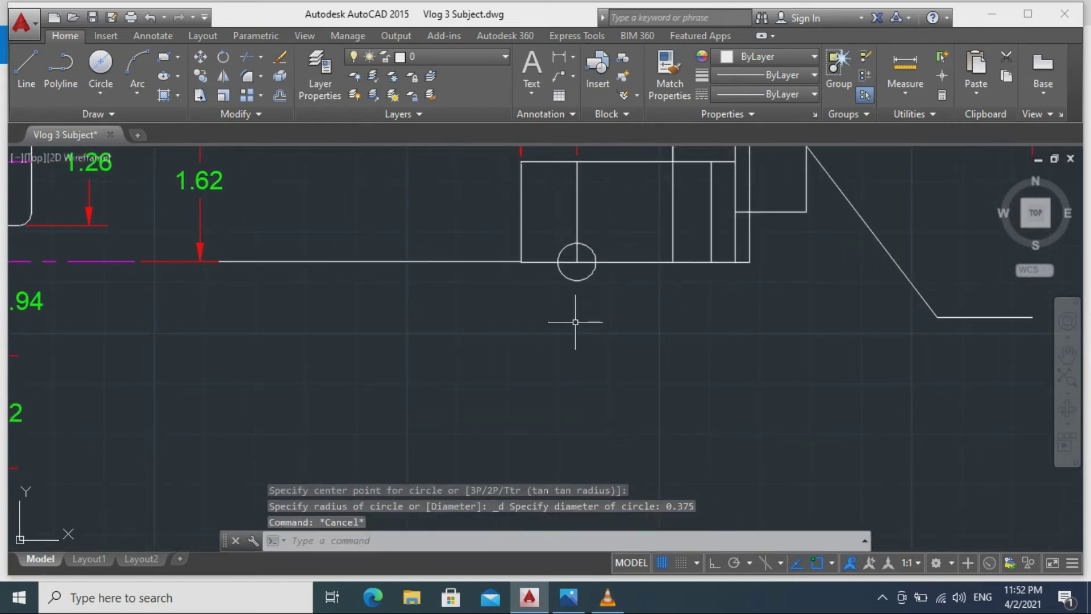
{"action": "scroll", "coordinate": [576, 322], "scroll_direction": "up", "scroll_amount": 1}
{"action": "scroll", "coordinate": [574, 321], "scroll_direction": "down", "scroll_amount": 2}
{"action": "mouse_move", "coordinate": [572, 322]}
{"action": "middle_mouse_down"}
{"action": "mouse_move", "coordinate": [565, 360]}
{"action": "mouse_move", "coordinate": [530, 367]}
{"action": "middle_mouse_up"}
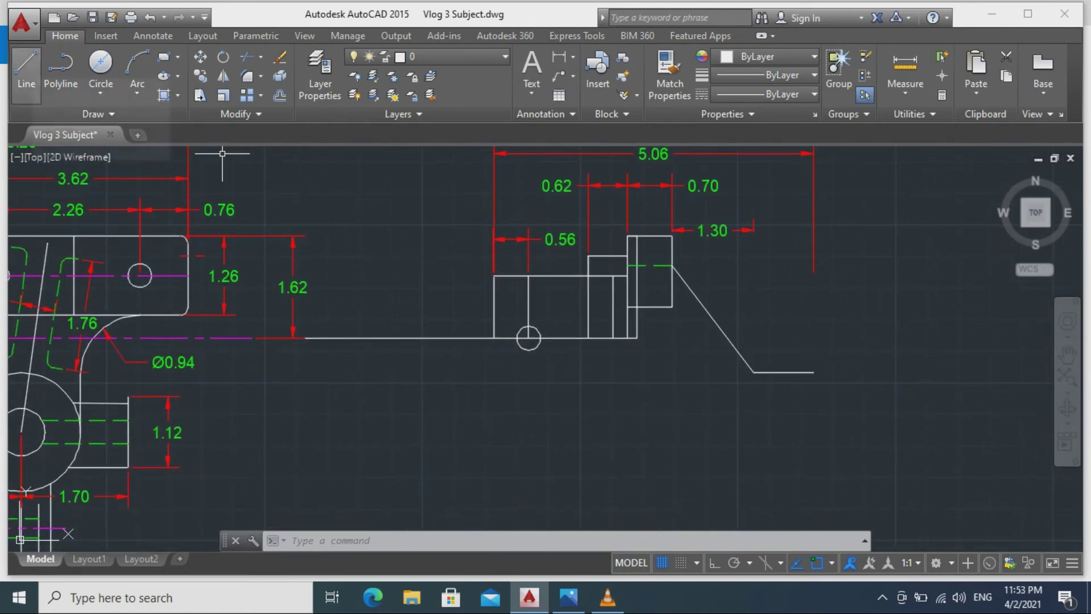
{"action": "left_click", "coordinate": [26, 67]}
{"action": "middle_click_drag", "start_coordinate": [449, 290], "coordinate": [390, 413]}
{"action": "scroll", "coordinate": [391, 412], "scroll_direction": "up", "scroll_amount": 2}
{"action": "scroll", "coordinate": [481, 447], "scroll_direction": "up", "scroll_amount": 2}
{"action": "middle_click_drag", "start_coordinate": [482, 446], "coordinate": [528, 273]}
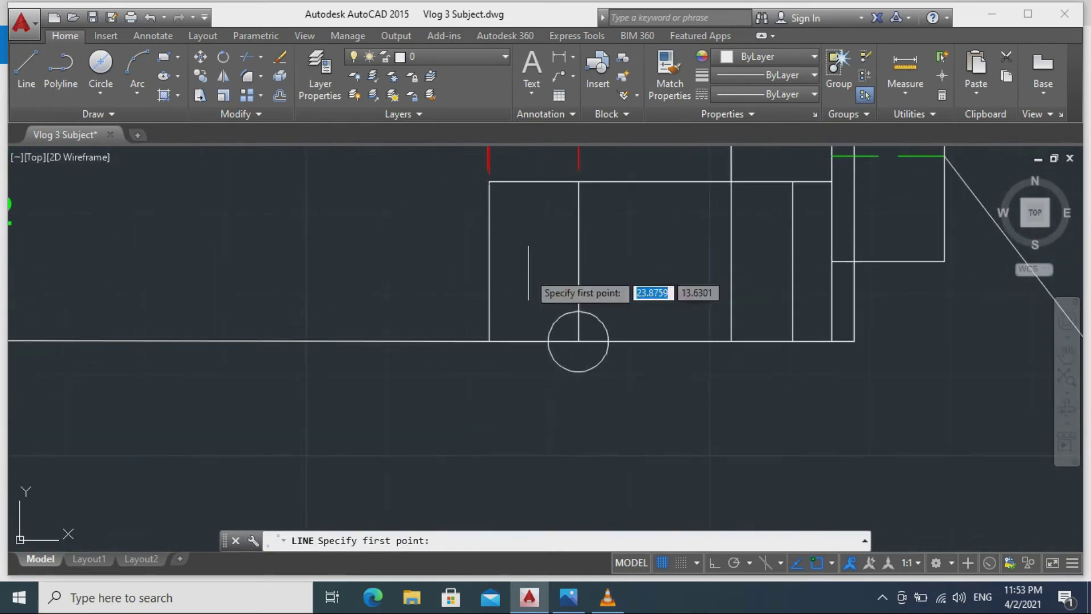
{"action": "left_click", "coordinate": [489, 261]}
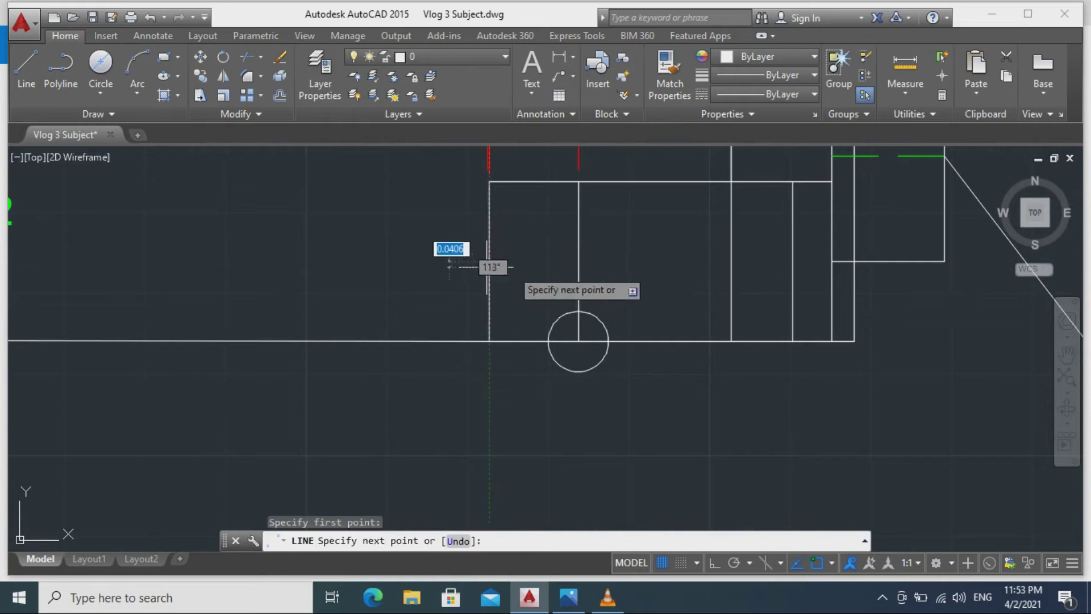
{"action": "left_click", "coordinate": [793, 261]}
{"action": "key", "text": "Escape"}
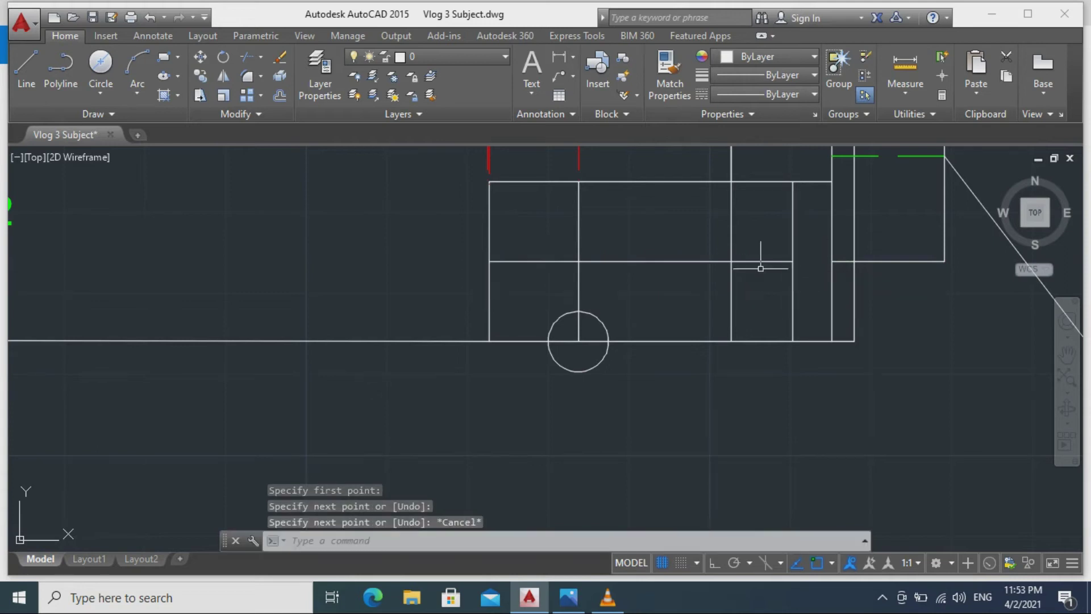
Draw a vertical line over the left block's left edge, from its top corner to the left end of the inner horizontal line.
{"action": "key", "text": "space"}
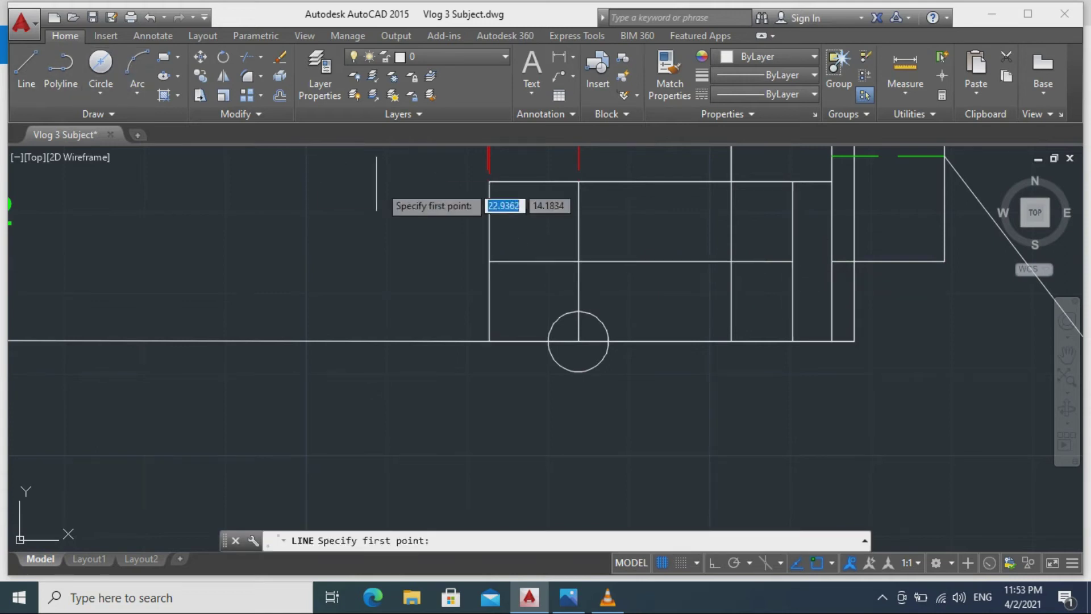
{"action": "left_click", "coordinate": [489, 181]}
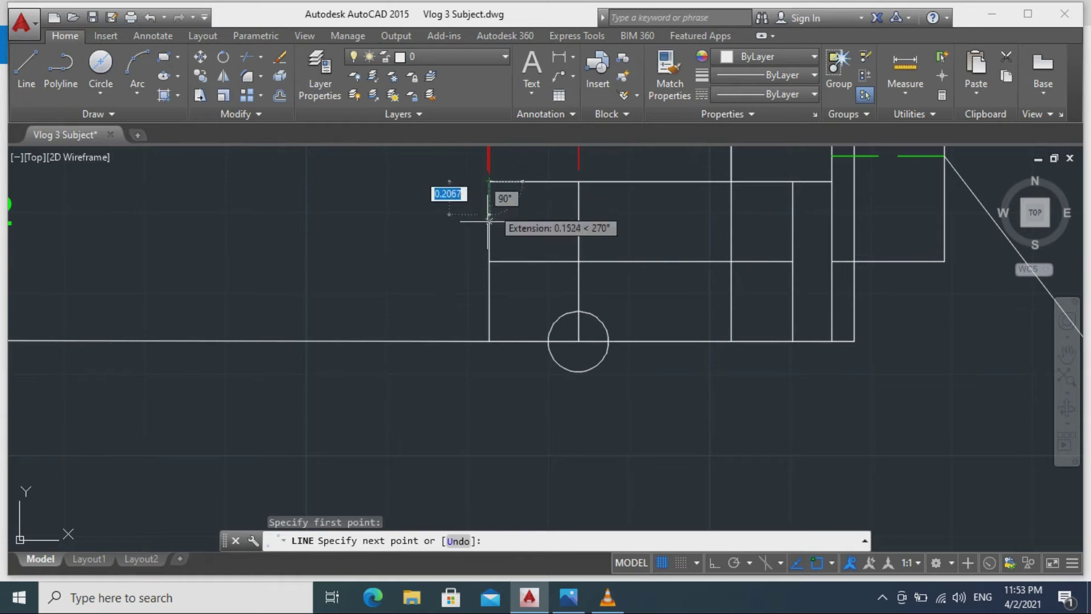
{"action": "left_click", "coordinate": [489, 260]}
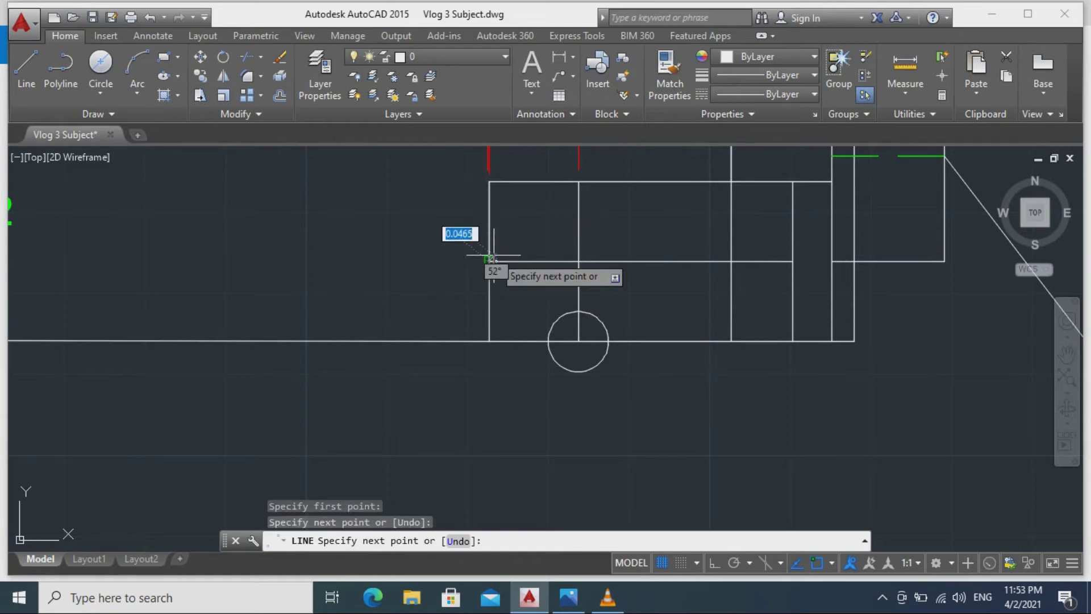
{"action": "key", "text": "Escape"}
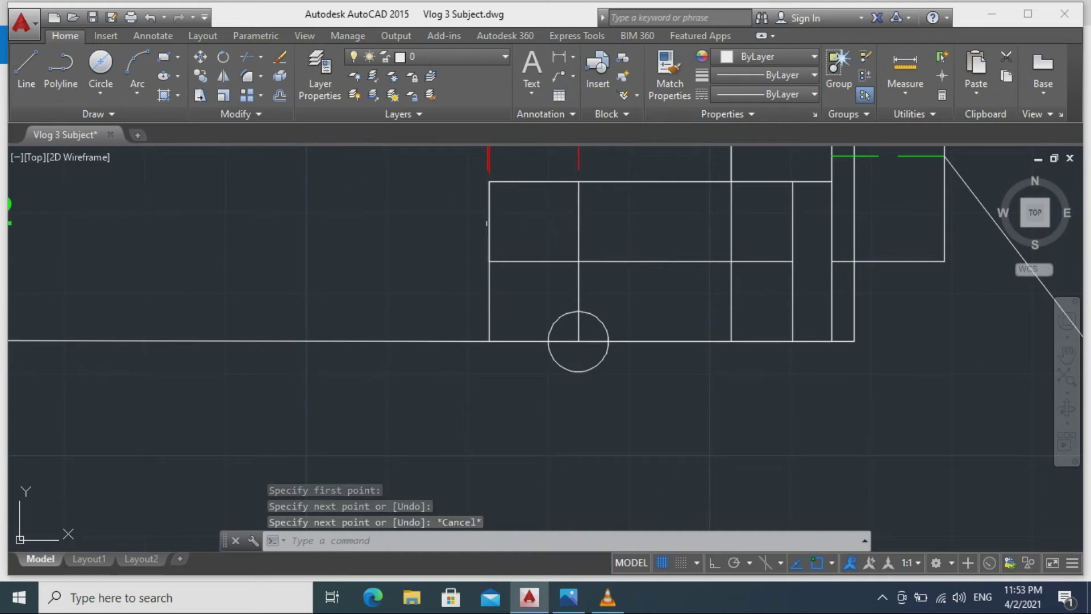
Draw a horizontal line from the midpoint of the left edge's upper half to the first vertical line beyond the middle block's left edge.
{"action": "left_click", "coordinate": [26, 68]}
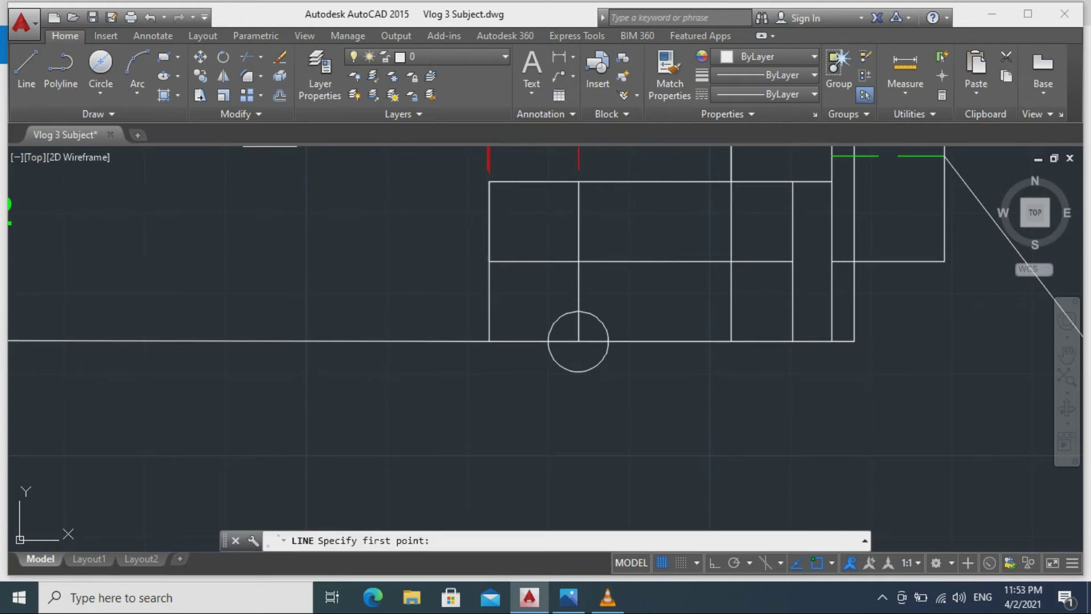
{"action": "left_click", "coordinate": [490, 221]}
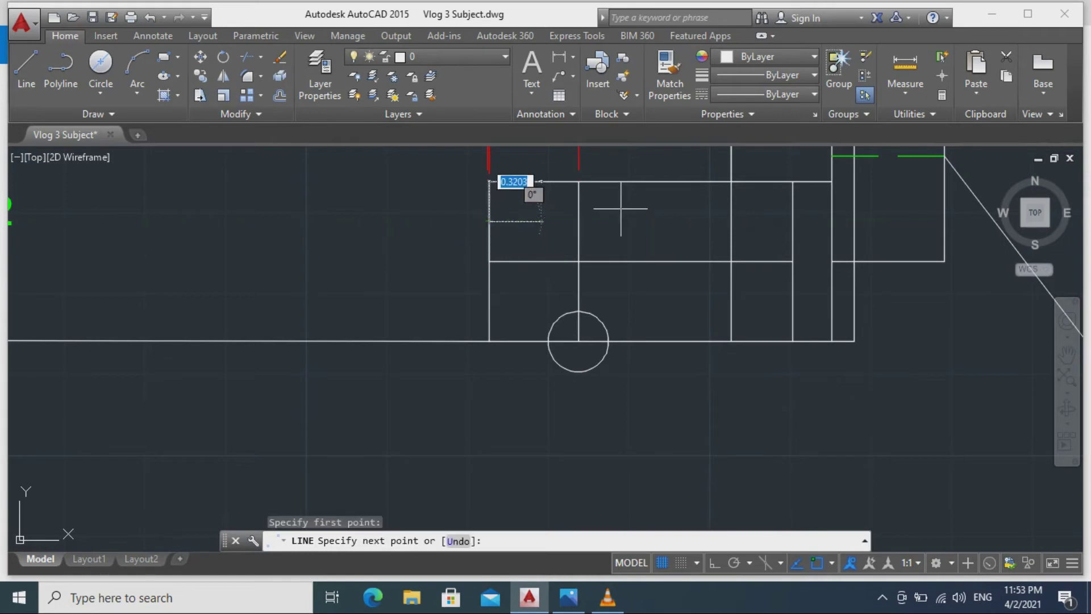
{"action": "left_click", "coordinate": [793, 221]}
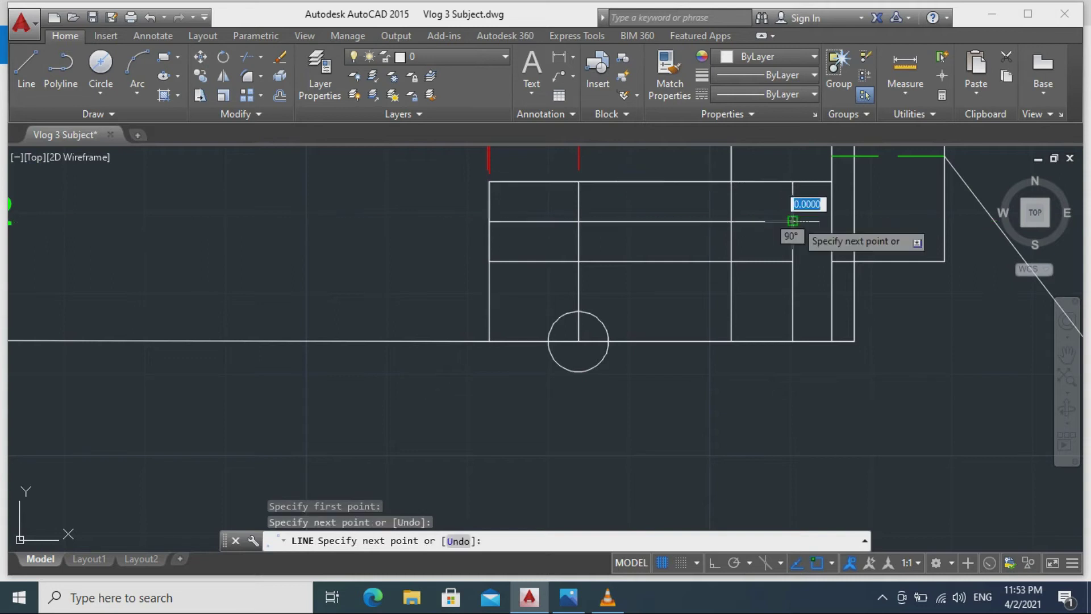
{"action": "key", "text": "Escape"}
With ortho on, draw a horizontal line level with the new one from the right block's left edge to just past its right edge.
{"action": "key", "text": "space"}
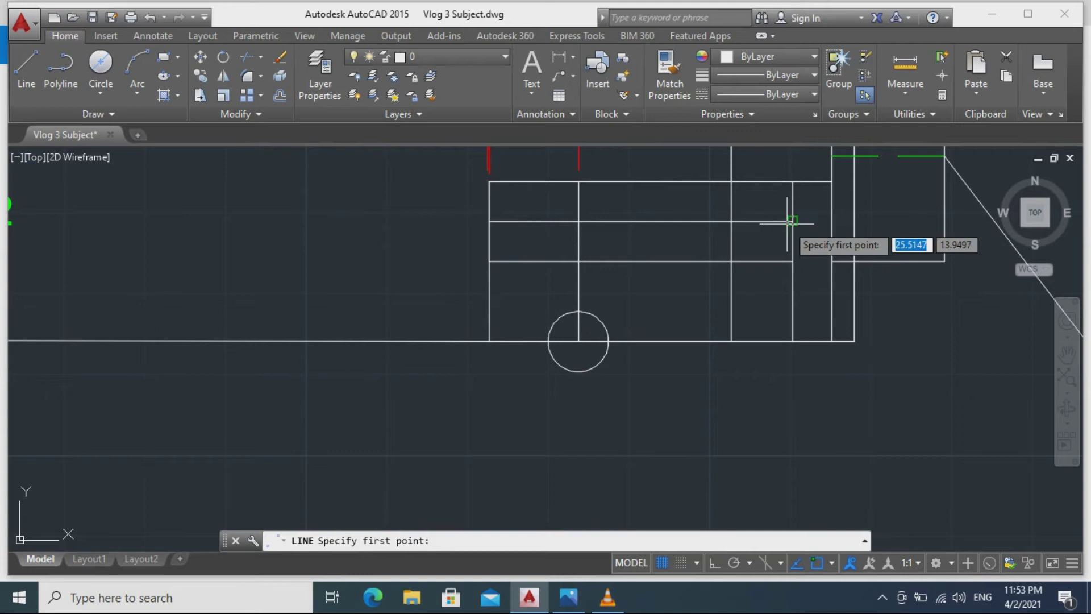
{"action": "left_click", "coordinate": [832, 219]}
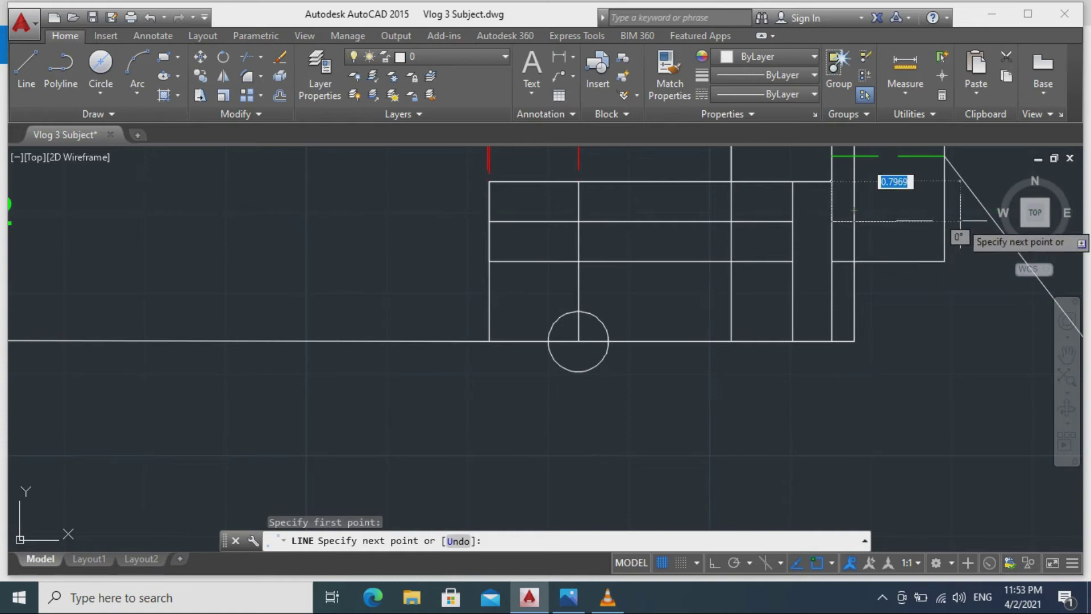
{"action": "key", "text": "F8"}
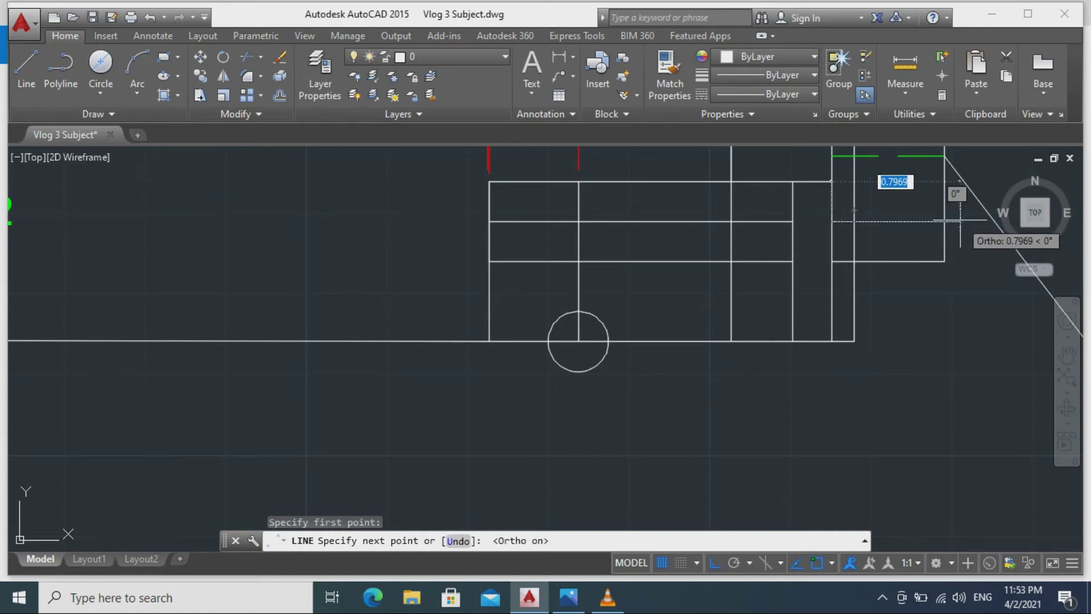
{"action": "left_click", "coordinate": [961, 221]}
{"action": "key", "text": "Return"}
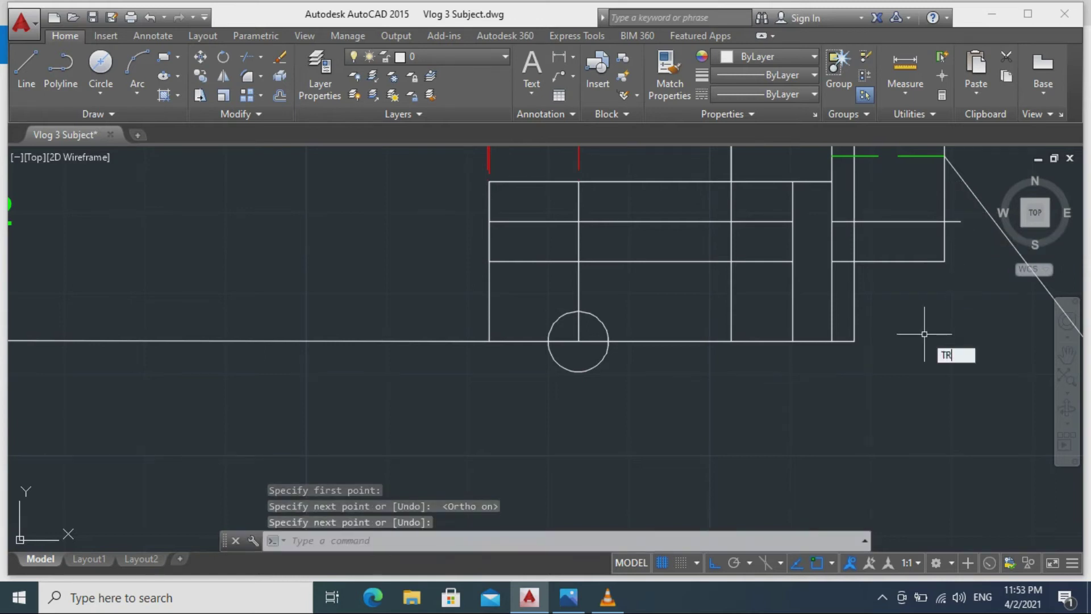
Trim the part of the new horizontal line that overshoots the right block's right edge.
{"action": "type", "text": "TR"}
{"action": "key", "text": "Return"}
{"action": "key", "text": "Return"}
{"action": "left_click", "coordinate": [955, 223]}
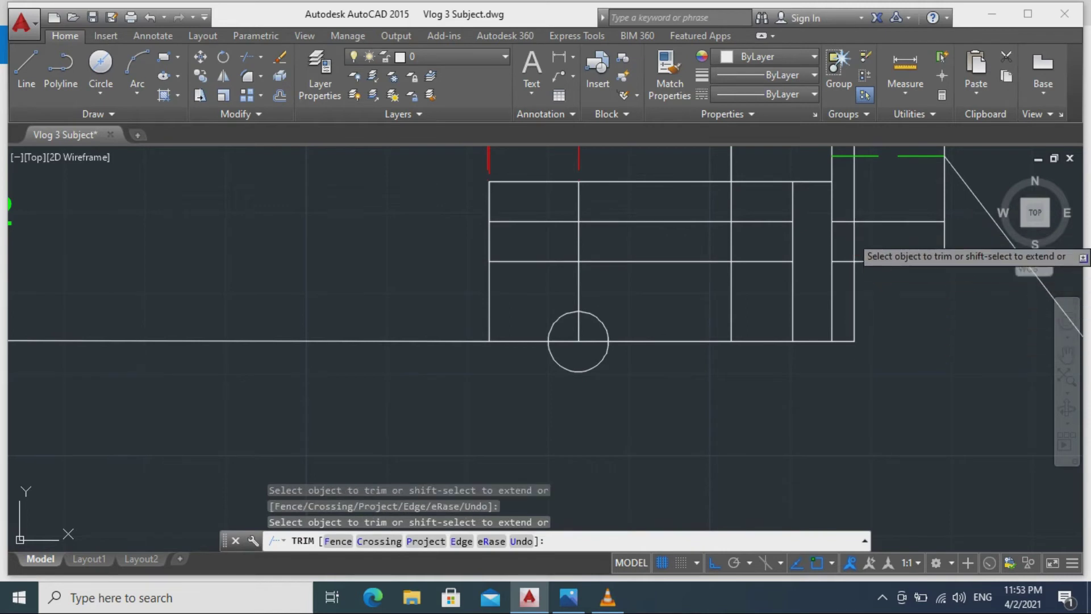
{"action": "key", "text": "Escape"}
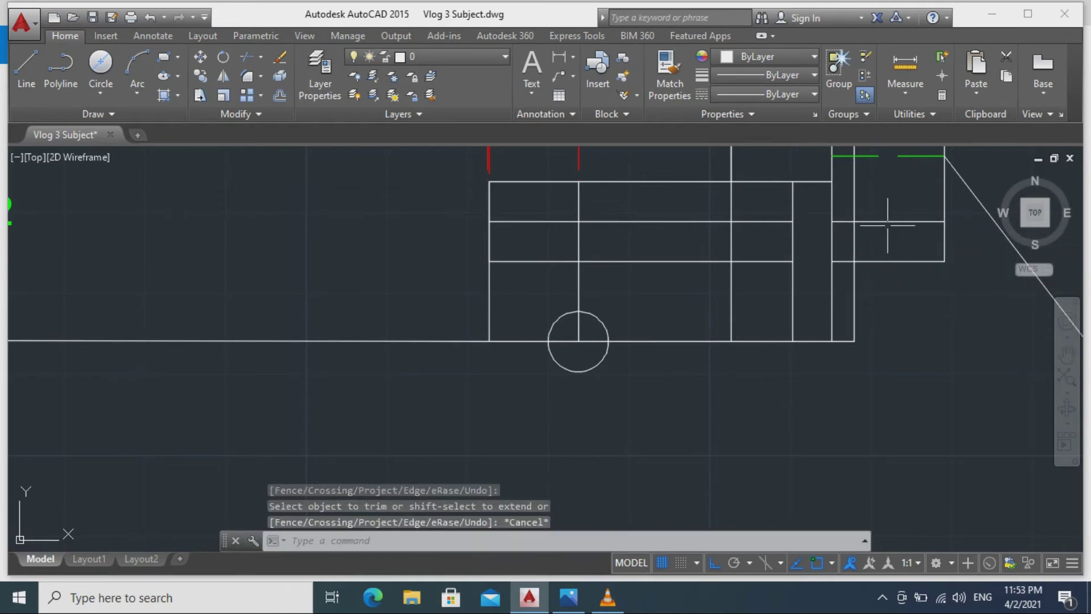
Set the right block's newly trimmed horizontal line to linetype HIDDEN and color Green.
{"action": "left_click", "coordinate": [889, 221]}
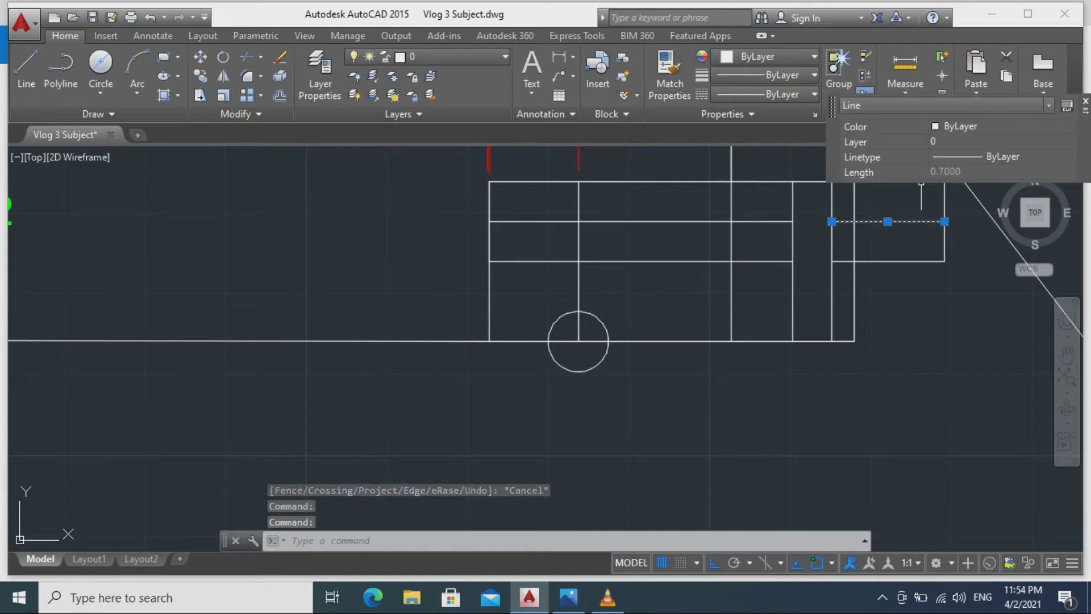
{"action": "left_click", "coordinate": [1000, 157]}
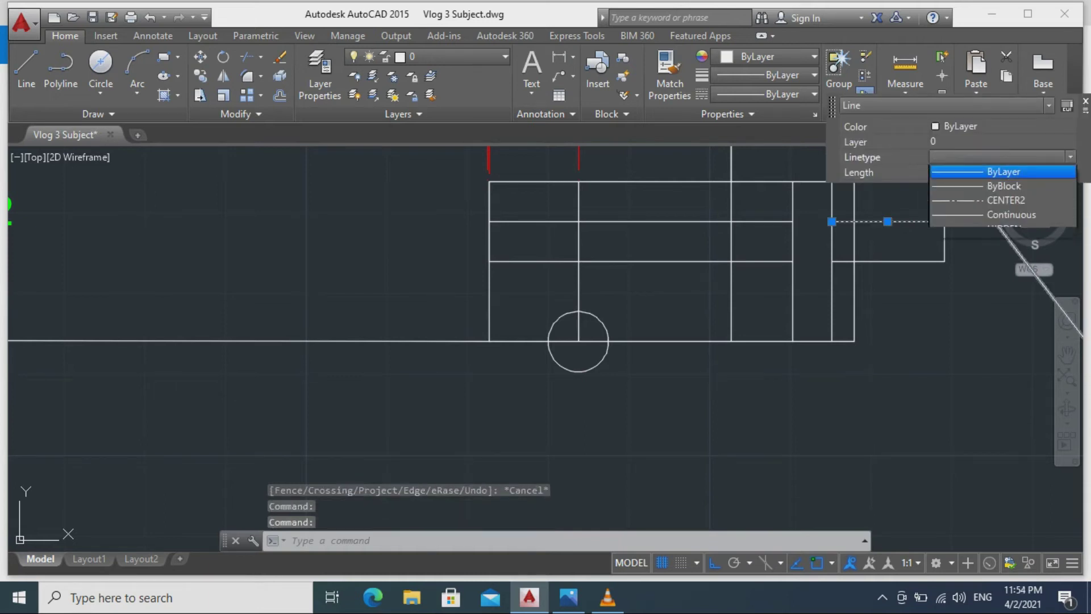
{"action": "left_click", "coordinate": [1003, 228]}
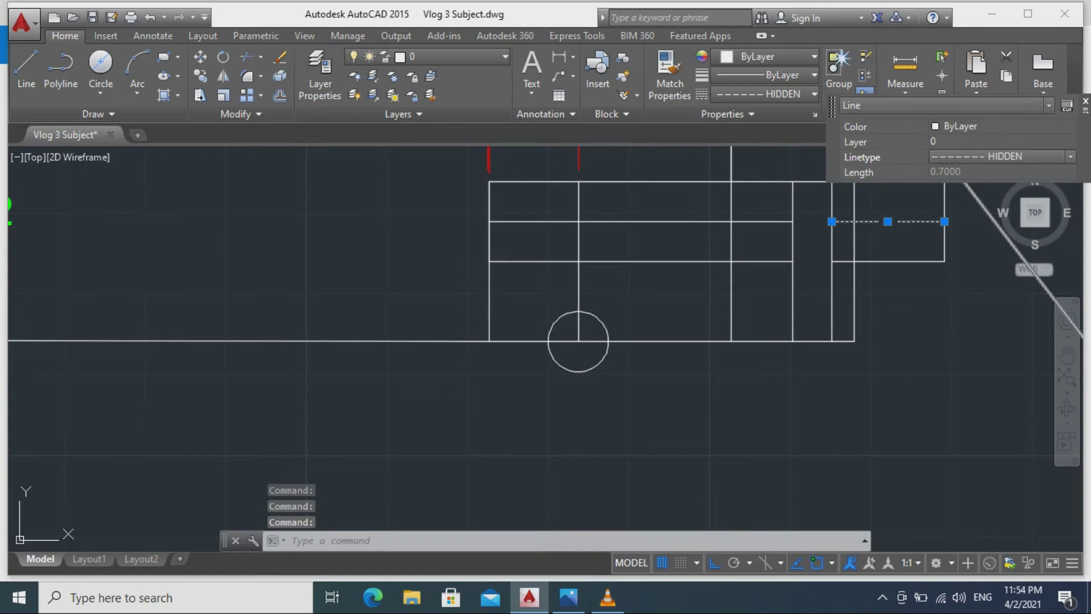
{"action": "left_click", "coordinate": [1000, 125]}
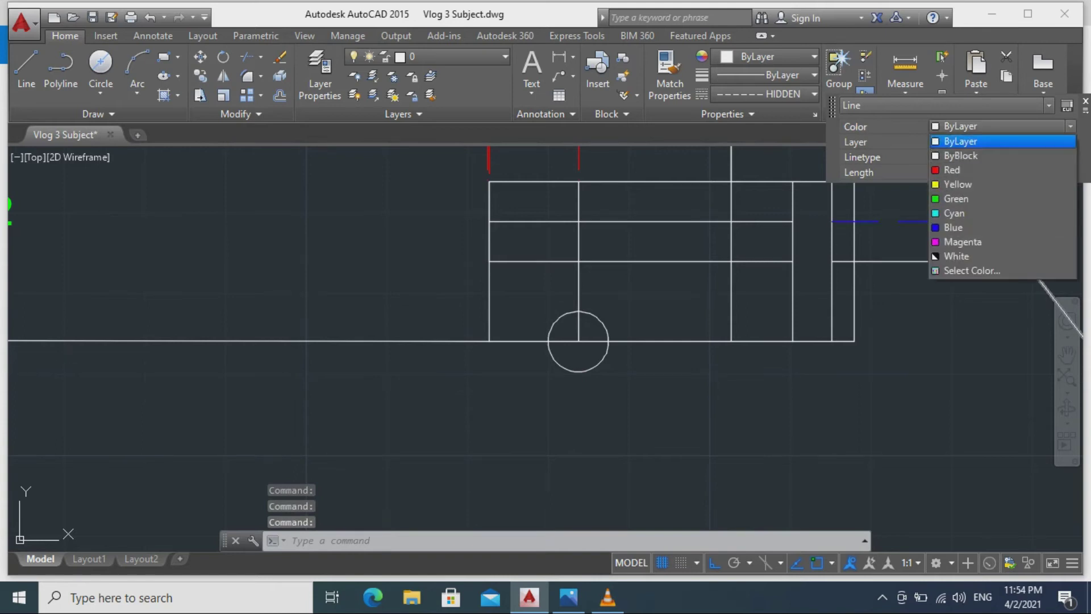
{"action": "left_click", "coordinate": [977, 198]}
{"action": "key", "text": "Escape"}
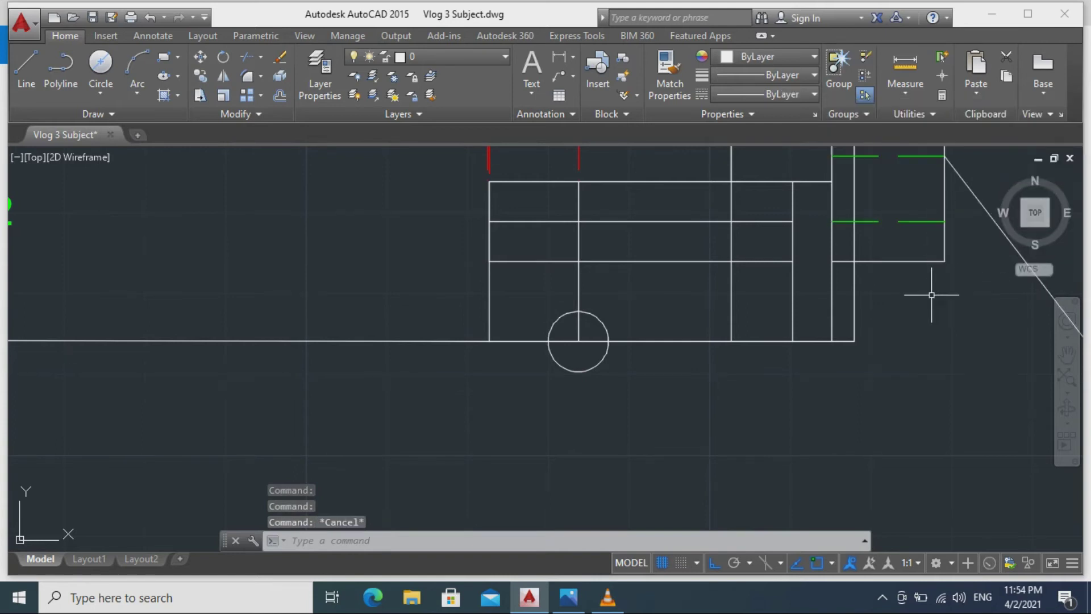
Set the left block's upper inner horizontal line to color Green and linetype HIDDEN.
{"action": "left_click", "coordinate": [664, 221]}
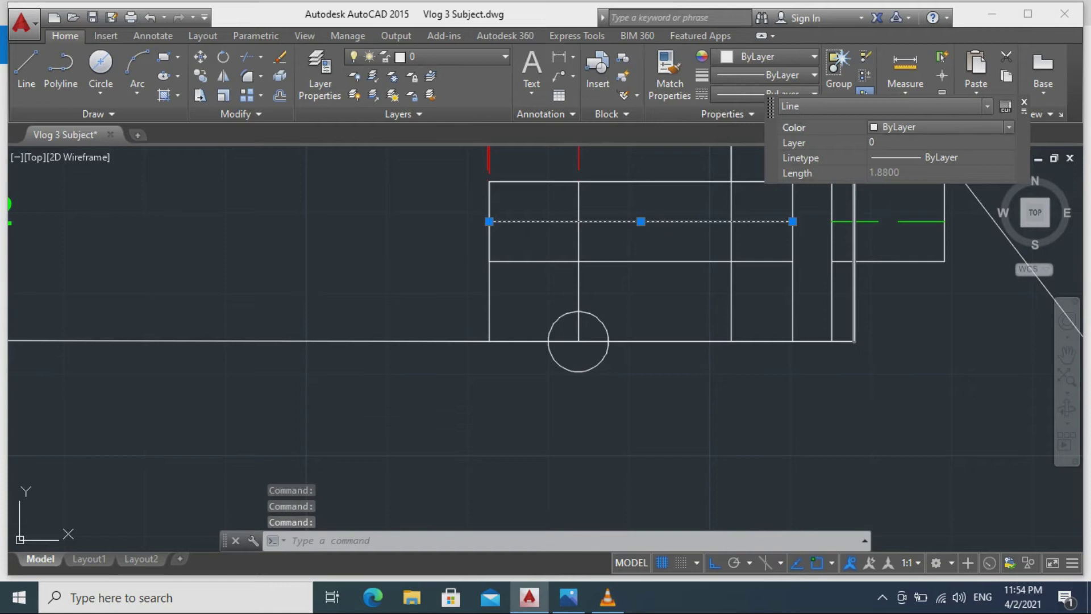
{"action": "left_click", "coordinate": [937, 126]}
{"action": "left_click", "coordinate": [892, 195]}
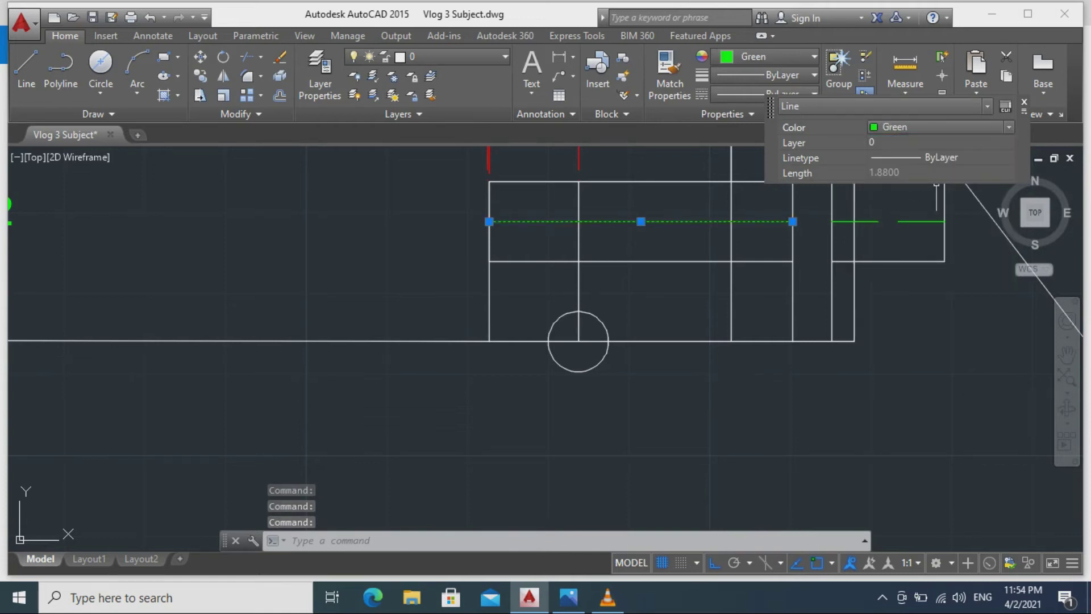
{"action": "left_click", "coordinate": [966, 158]}
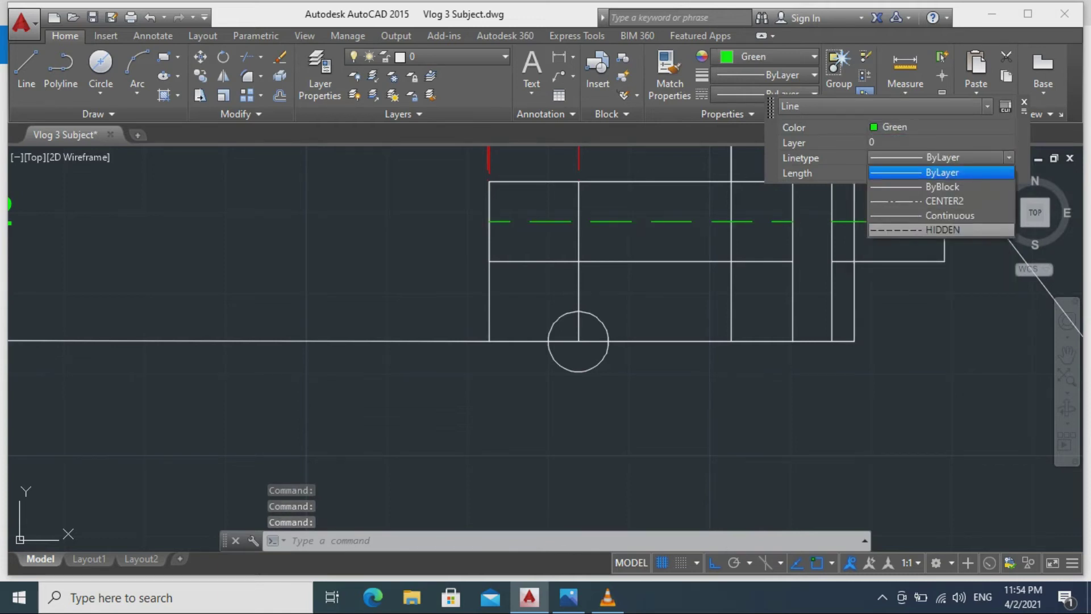
{"action": "left_click", "coordinate": [944, 229]}
{"action": "key", "text": "Escape"}
Copy the right block's lower green hidden line from its midpoint straight up to the level of the left block's top edge.
{"action": "scroll", "coordinate": [886, 307], "scroll_direction": "down", "scroll_amount": 2}
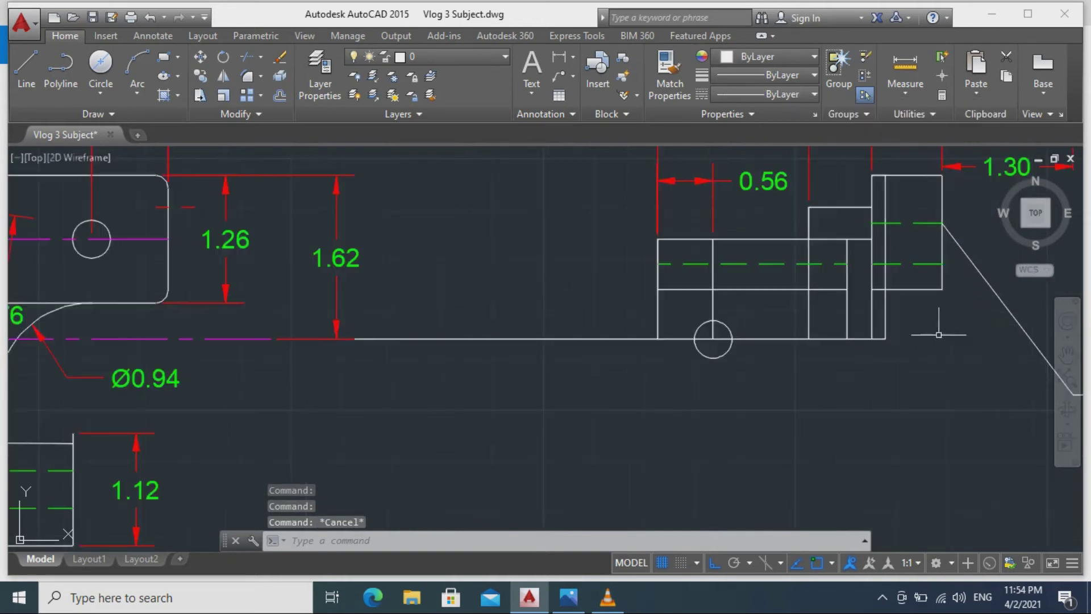
{"action": "middle_click_drag", "start_coordinate": [882, 346], "coordinate": [807, 338]}
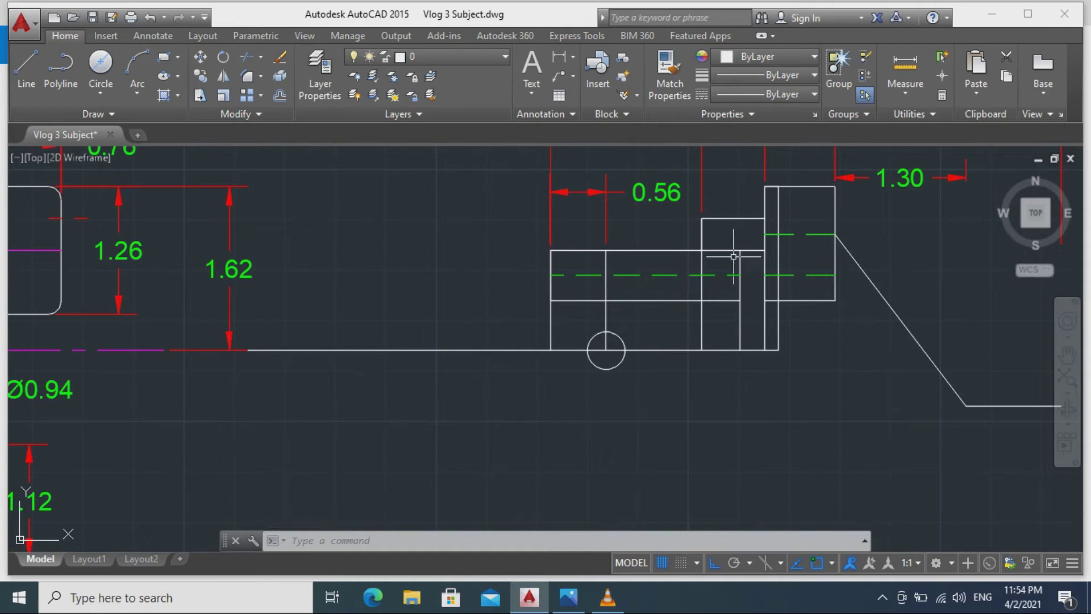
{"action": "scroll", "coordinate": [799, 307], "scroll_direction": "up", "scroll_amount": 2}
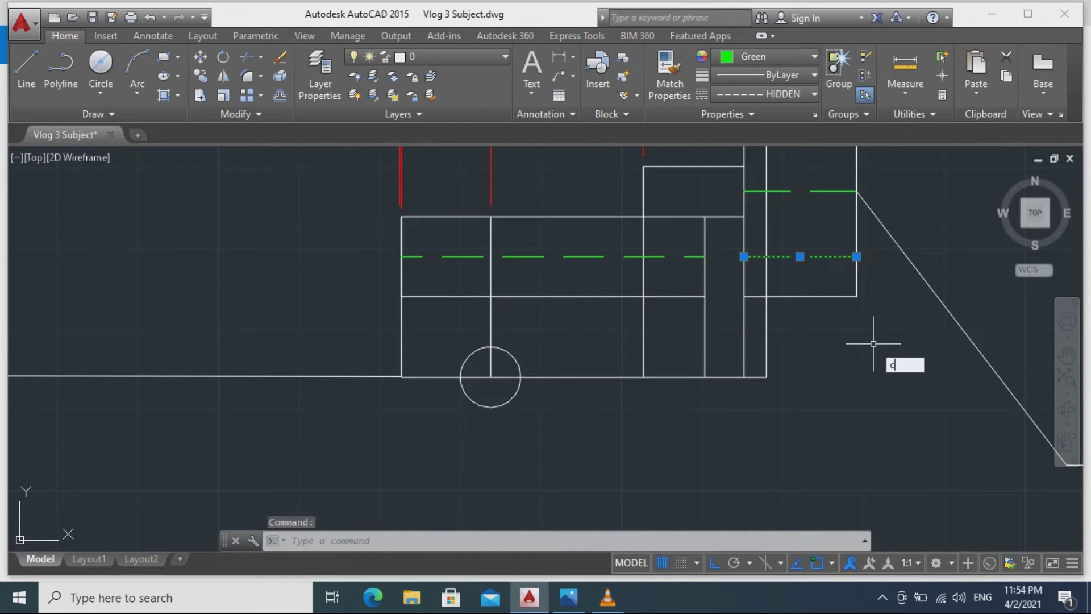
{"action": "key", "text": "Return"}
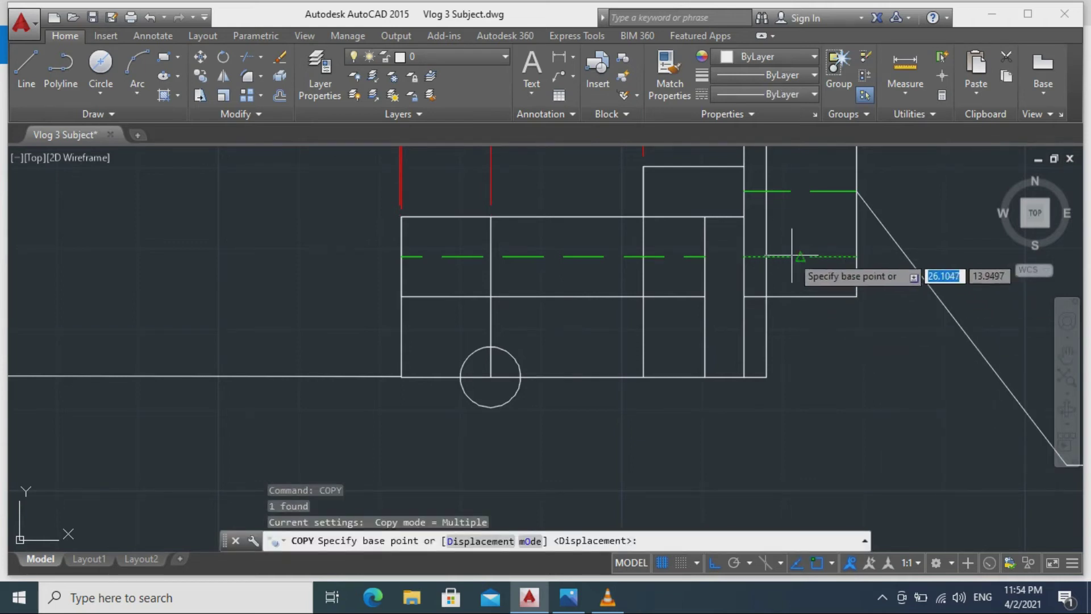
{"action": "left_click", "coordinate": [800, 256]}
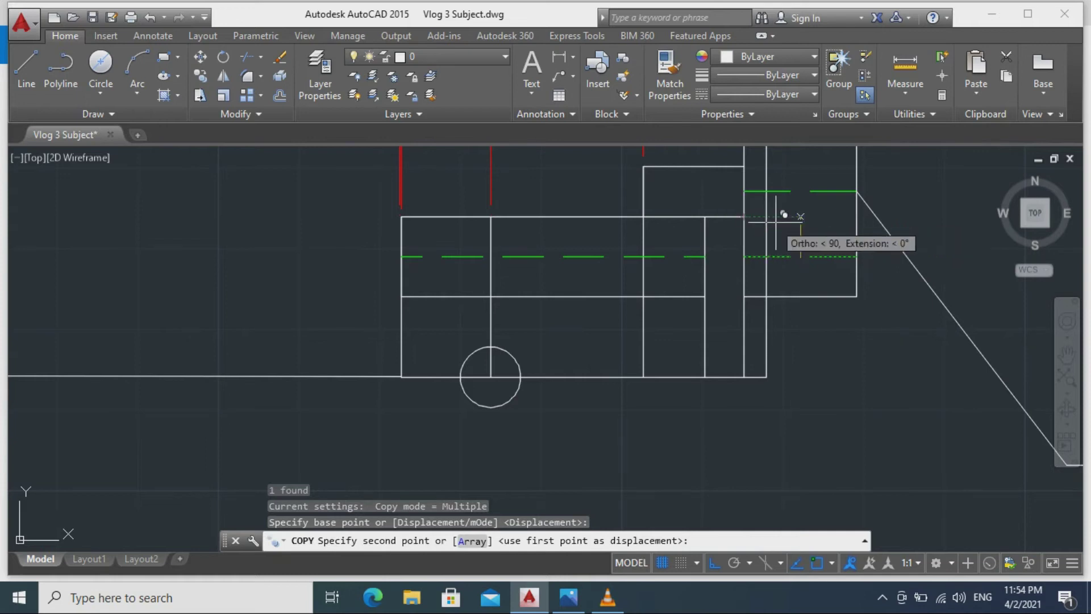
{"action": "left_click", "coordinate": [800, 216]}
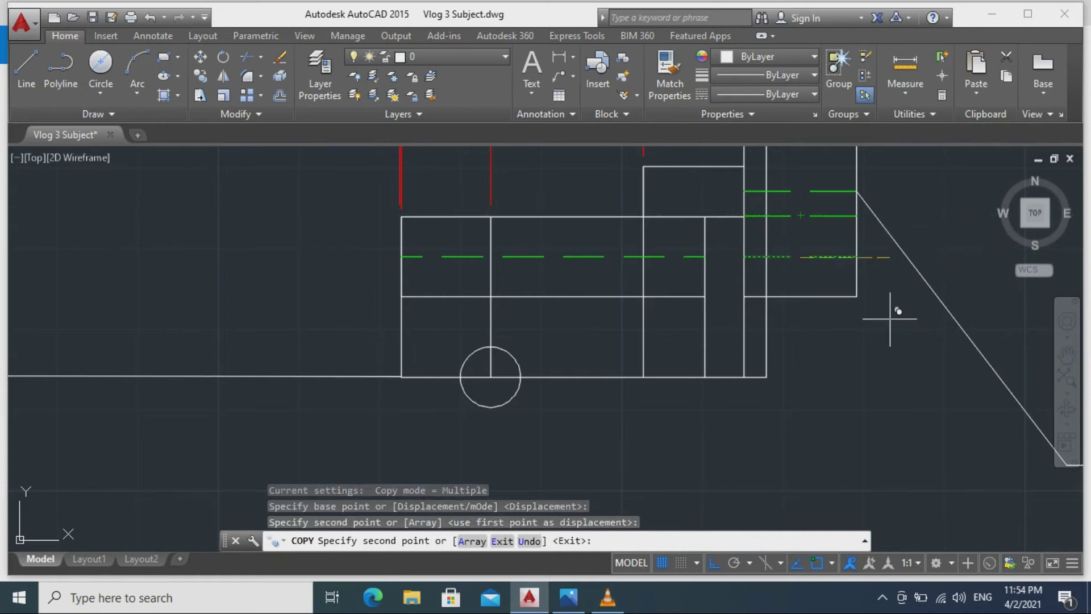
{"action": "key", "text": "Escape"}
Draw a vertical line 0.16 long downward from the slanted line's lower end.
{"action": "scroll", "coordinate": [904, 393], "scroll_direction": "down", "scroll_amount": 5}
{"action": "scroll", "coordinate": [907, 392], "scroll_direction": "down", "scroll_amount": 2}
{"action": "scroll", "coordinate": [875, 363], "scroll_direction": "up", "scroll_amount": 6}
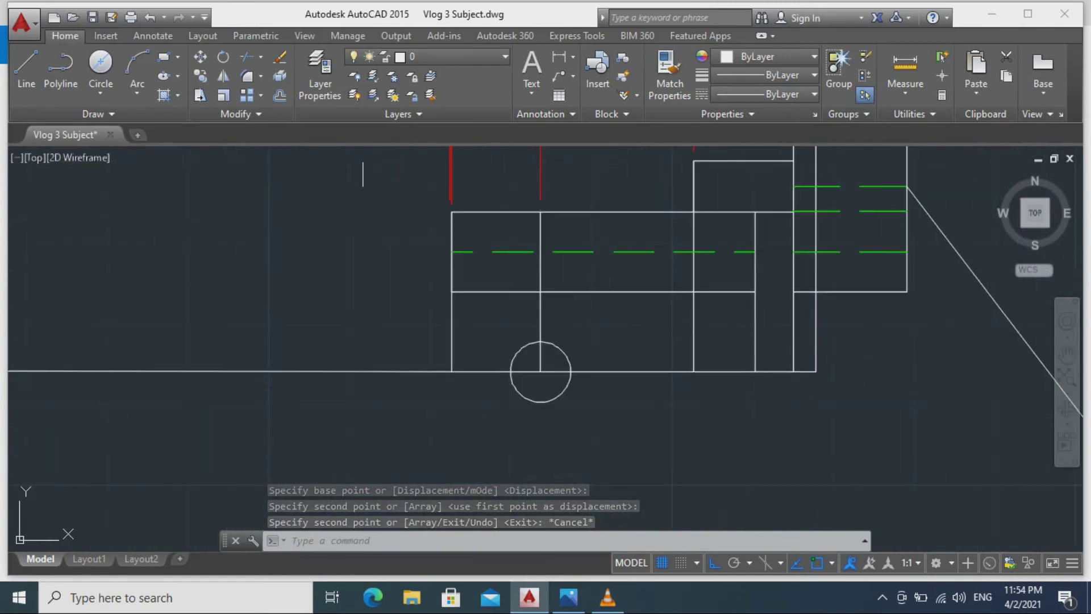
{"action": "scroll", "coordinate": [930, 508], "scroll_direction": "down", "scroll_amount": 2}
{"action": "scroll", "coordinate": [853, 455], "scroll_direction": "up", "scroll_amount": 2}
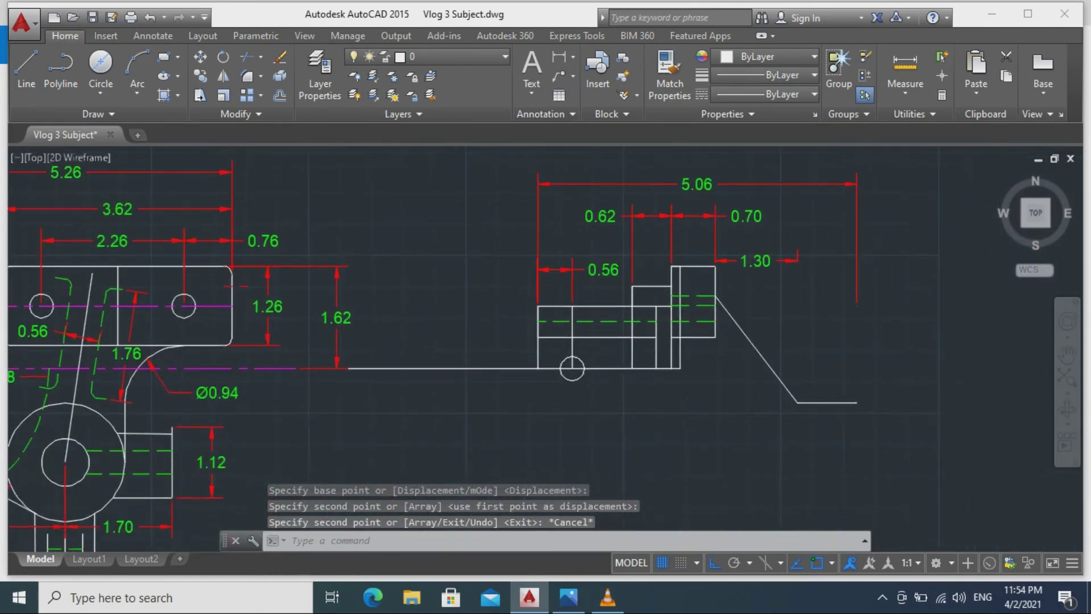
{"action": "scroll", "coordinate": [807, 421], "scroll_direction": "up", "scroll_amount": 3}
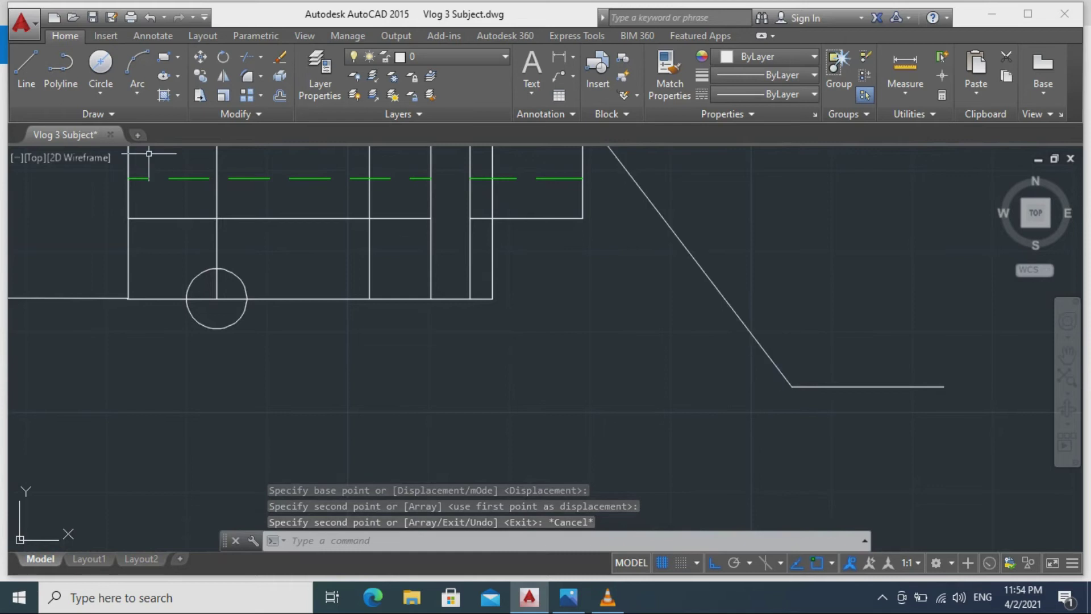
{"action": "left_click", "coordinate": [26, 66]}
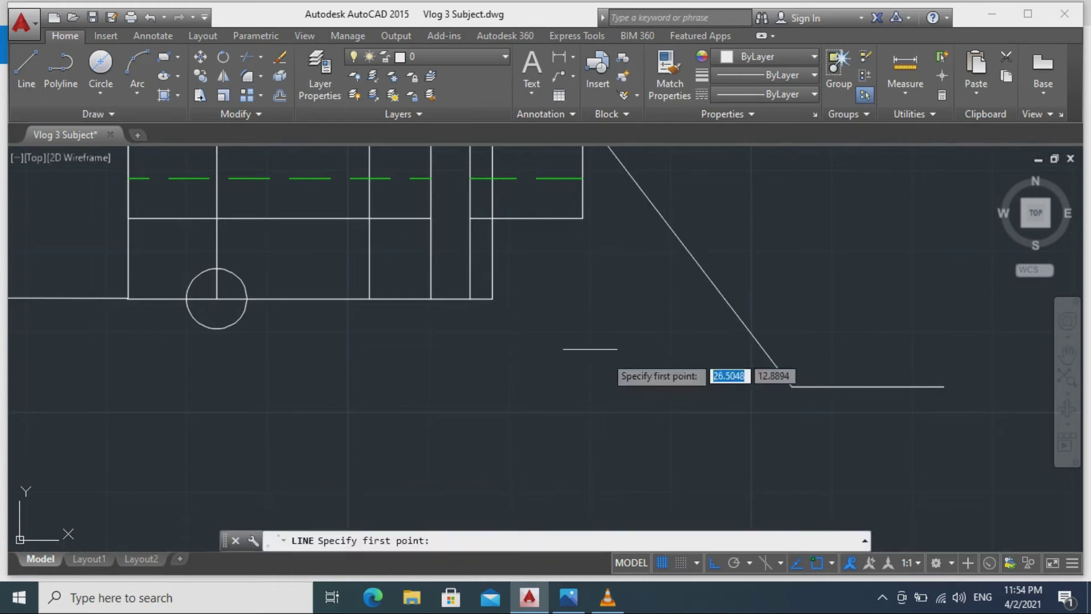
{"action": "left_click", "coordinate": [792, 387]}
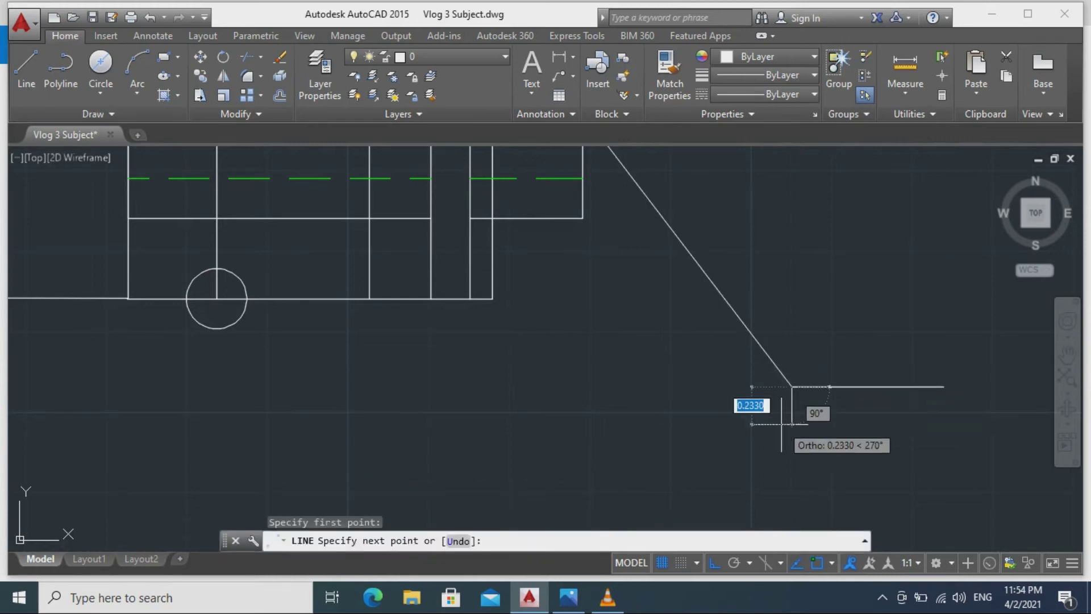
{"action": "type", "text": "0.1"}
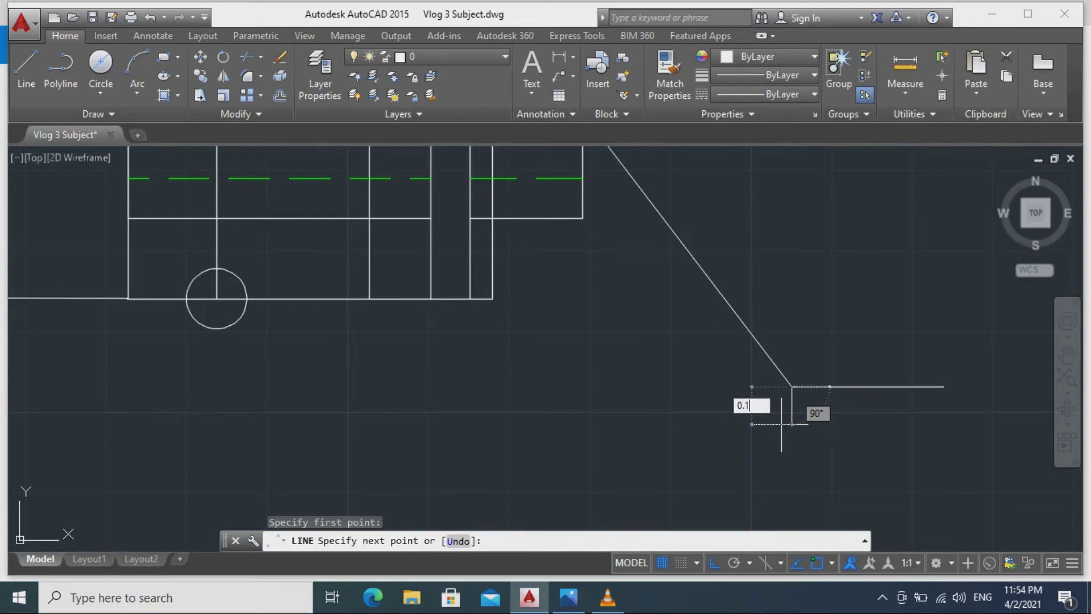
{"action": "type", "text": "6"}
{"action": "key", "text": "Return"}
{"action": "key", "text": "Escape"}
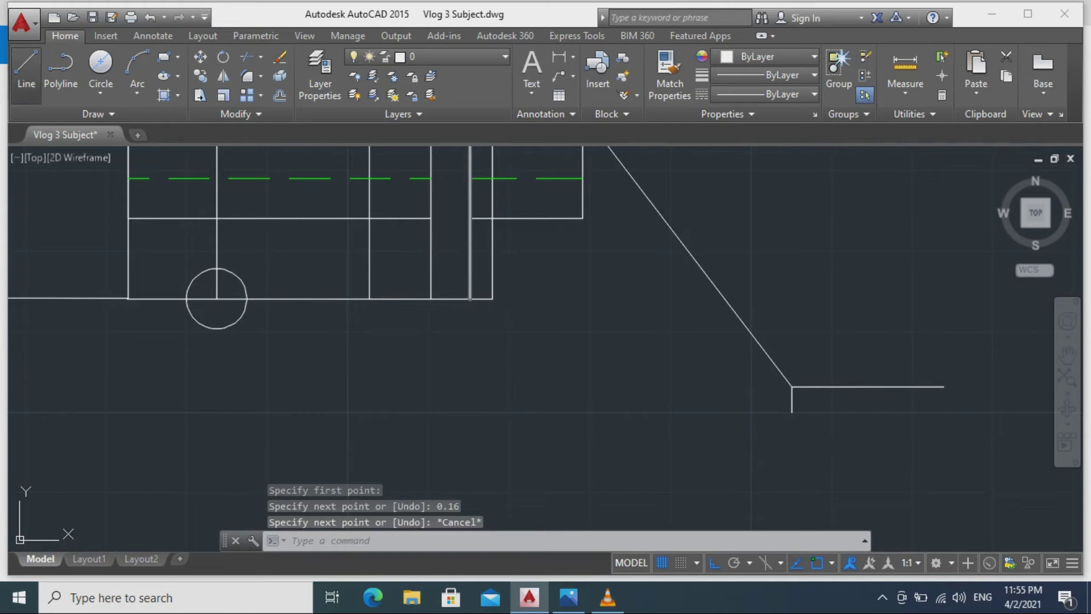
Draw a line from the right end of the right block's middle hidden line to the lower end of the short vertical line.
{"action": "left_click", "coordinate": [26, 67]}
{"action": "mouse_move", "coordinate": [529, 294]}
{"action": "middle_mouse_down"}
{"action": "mouse_move", "coordinate": [536, 475]}
{"action": "mouse_move", "coordinate": [527, 455]}
{"action": "middle_mouse_up"}
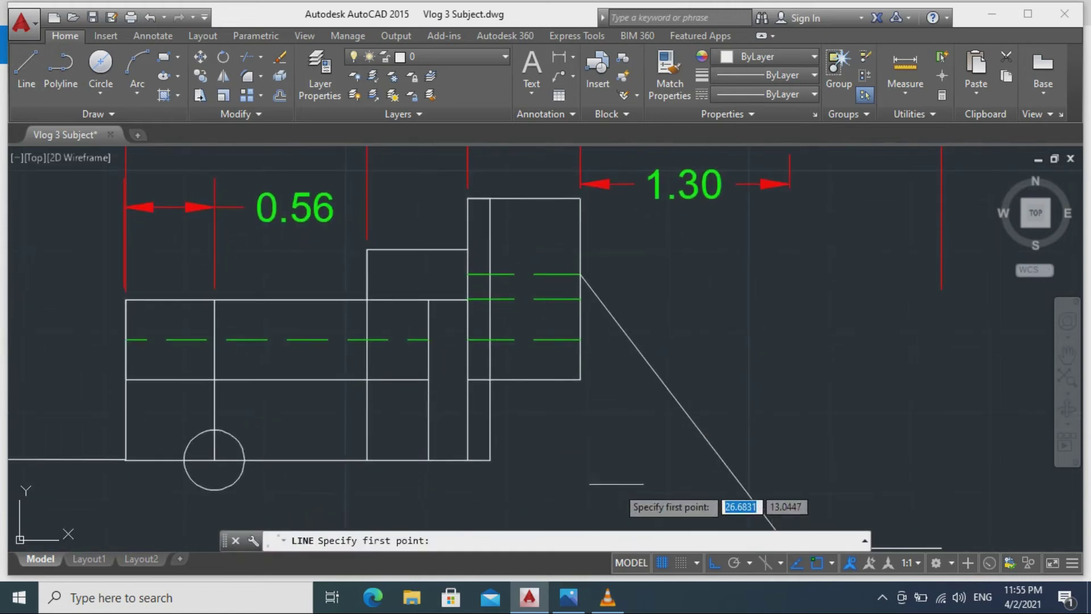
{"action": "middle_click_drag", "start_coordinate": [615, 479], "coordinate": [580, 396]}
{"action": "scroll", "coordinate": [575, 385], "scroll_direction": "down", "scroll_amount": 2}
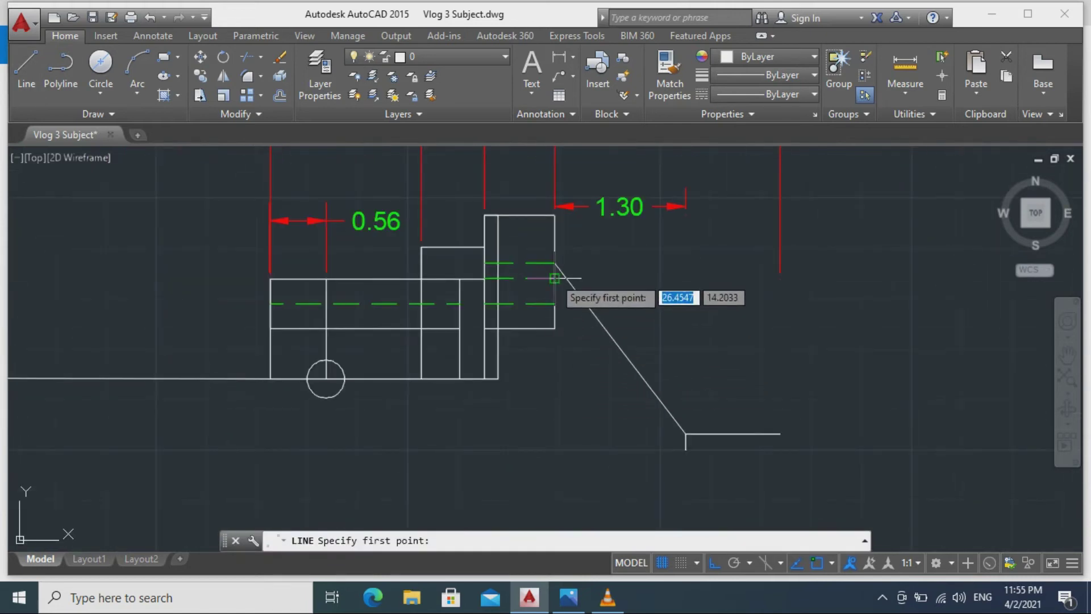
{"action": "left_click", "coordinate": [555, 278]}
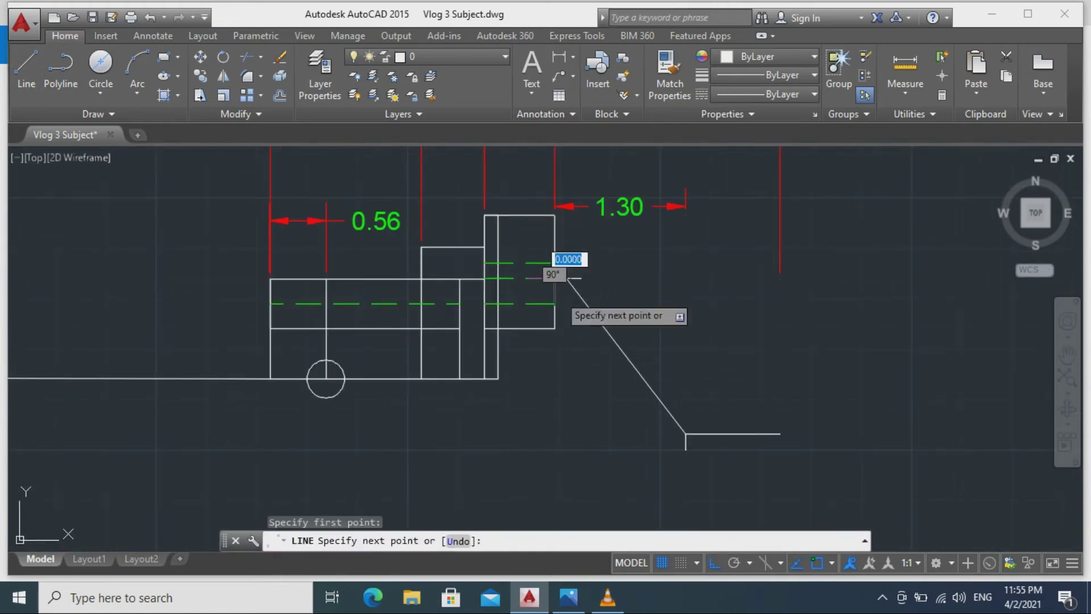
{"action": "left_click", "coordinate": [685, 455]}
{"action": "key", "text": "Escape"}
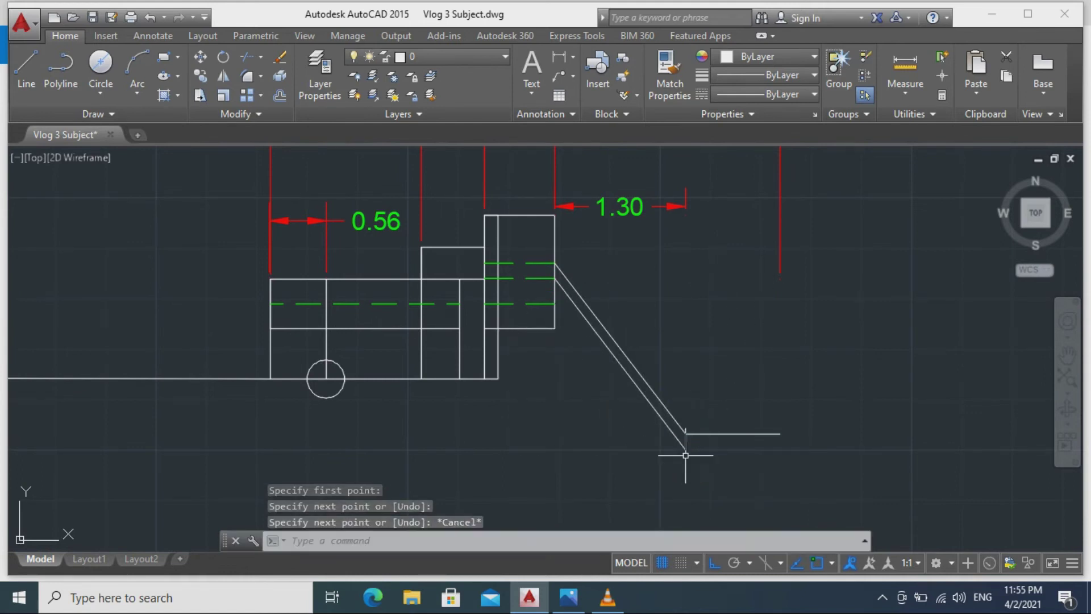
Erase the short vertical line at the slanted line's lower end.
{"action": "scroll", "coordinate": [687, 486], "scroll_direction": "up", "scroll_amount": 3}
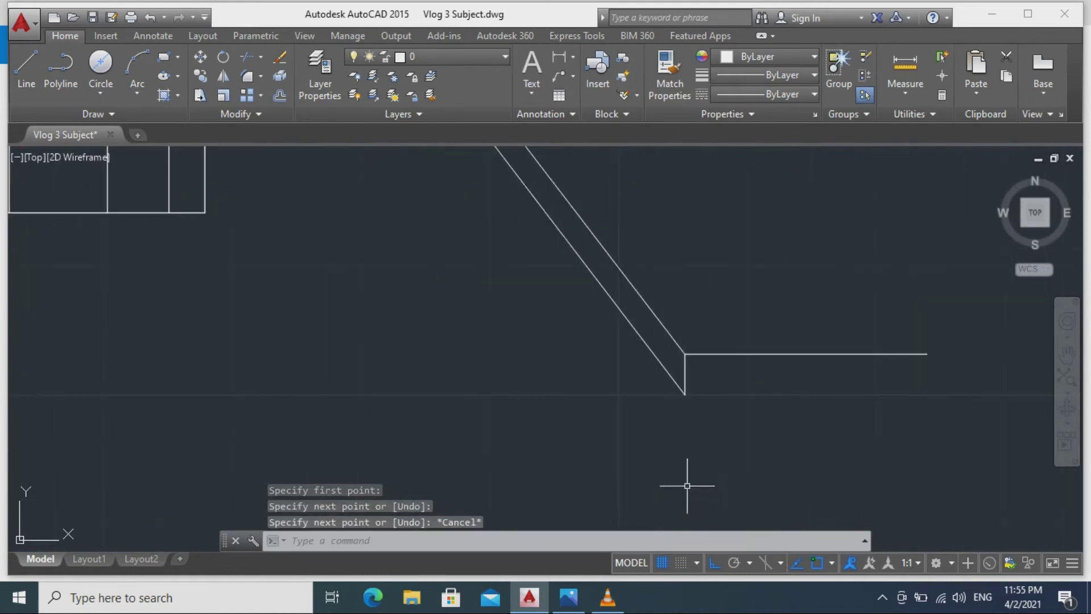
{"action": "left_click", "coordinate": [687, 374]}
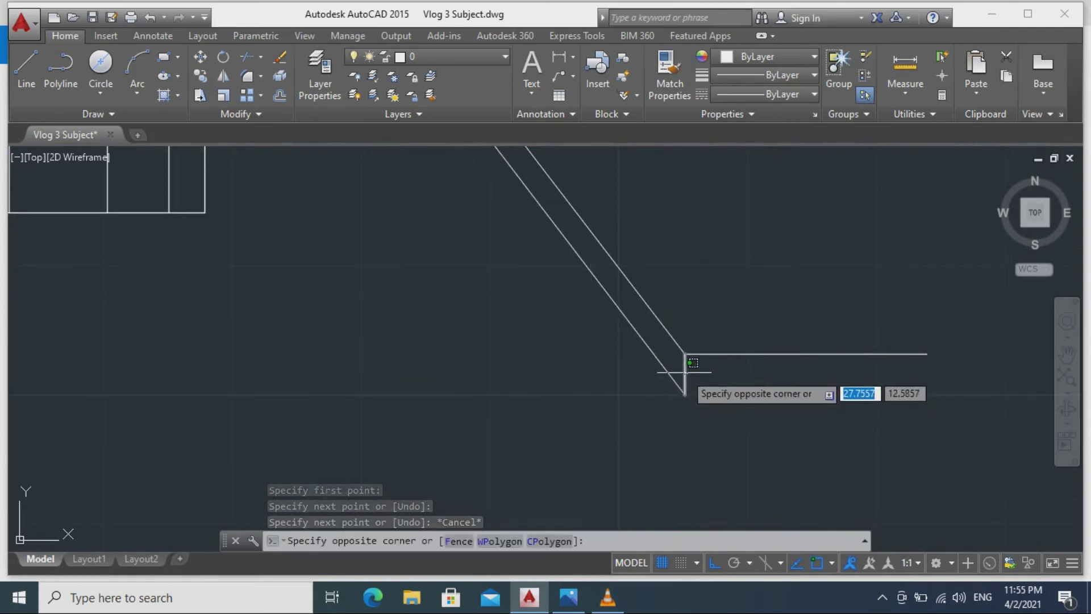
{"action": "left_click", "coordinate": [676, 373]}
{"action": "type", "text": "e"}
{"action": "key", "text": "Return"}
Make the dimension layer current.
{"action": "scroll", "coordinate": [572, 404], "scroll_direction": "down", "scroll_amount": 4}
{"action": "mouse_move", "coordinate": [572, 404]}
{"action": "middle_mouse_down"}
{"action": "mouse_move", "coordinate": [565, 424]}
{"action": "mouse_move", "coordinate": [716, 437]}
{"action": "middle_mouse_up"}
{"action": "scroll", "coordinate": [624, 412], "scroll_direction": "up", "scroll_amount": 2}
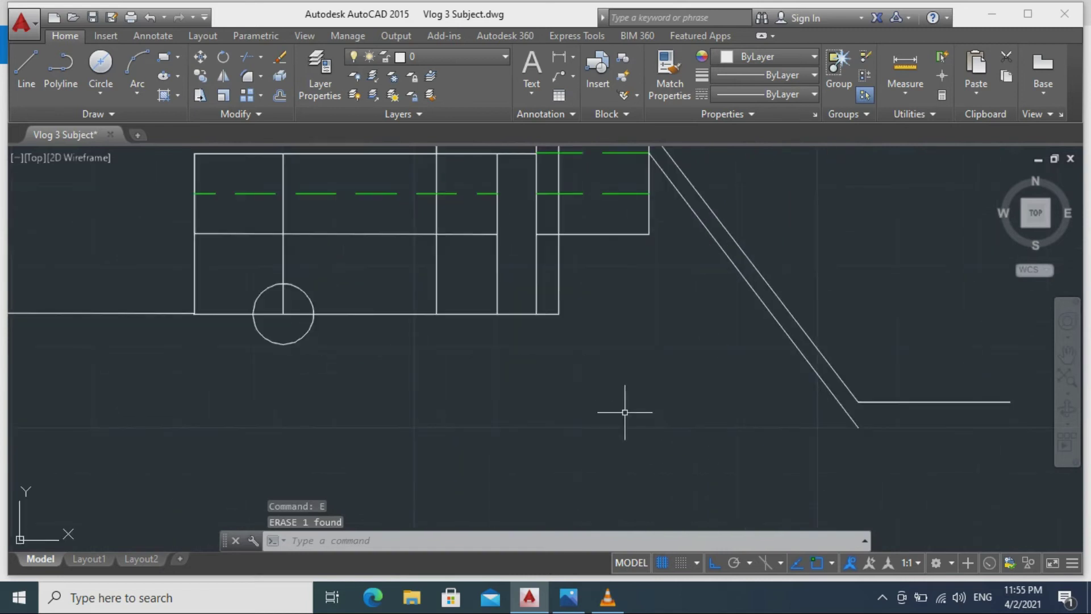
{"action": "scroll", "coordinate": [634, 447], "scroll_direction": "down", "scroll_amount": 2}
{"action": "middle_click_drag", "start_coordinate": [633, 421], "coordinate": [662, 409]}
{"action": "scroll", "coordinate": [663, 409], "scroll_direction": "down", "scroll_amount": 2}
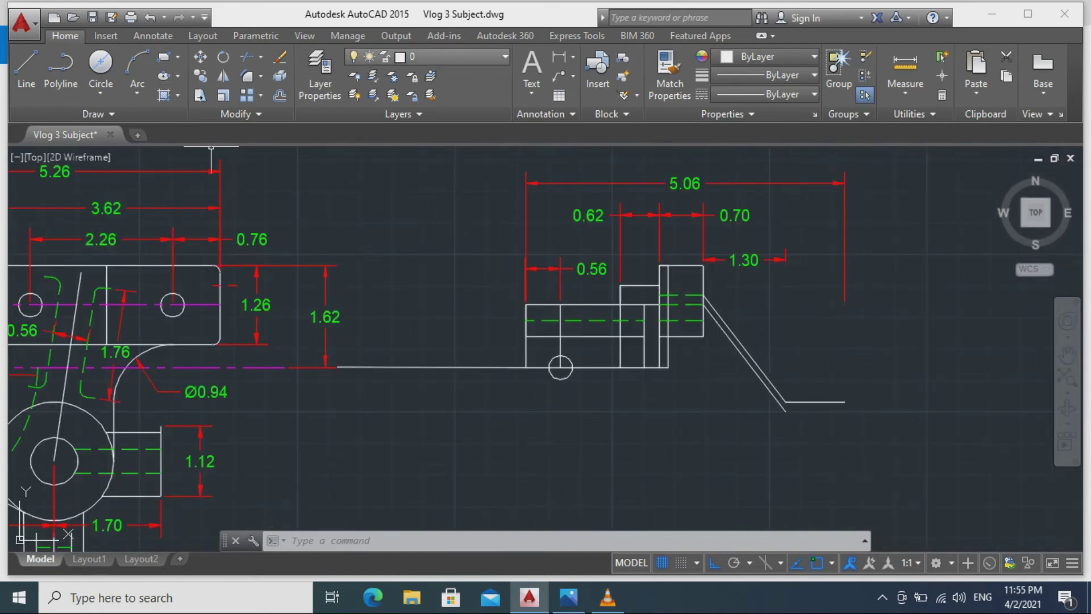
{"action": "left_click", "coordinate": [426, 57]}
{"action": "left_click", "coordinate": [438, 114]}
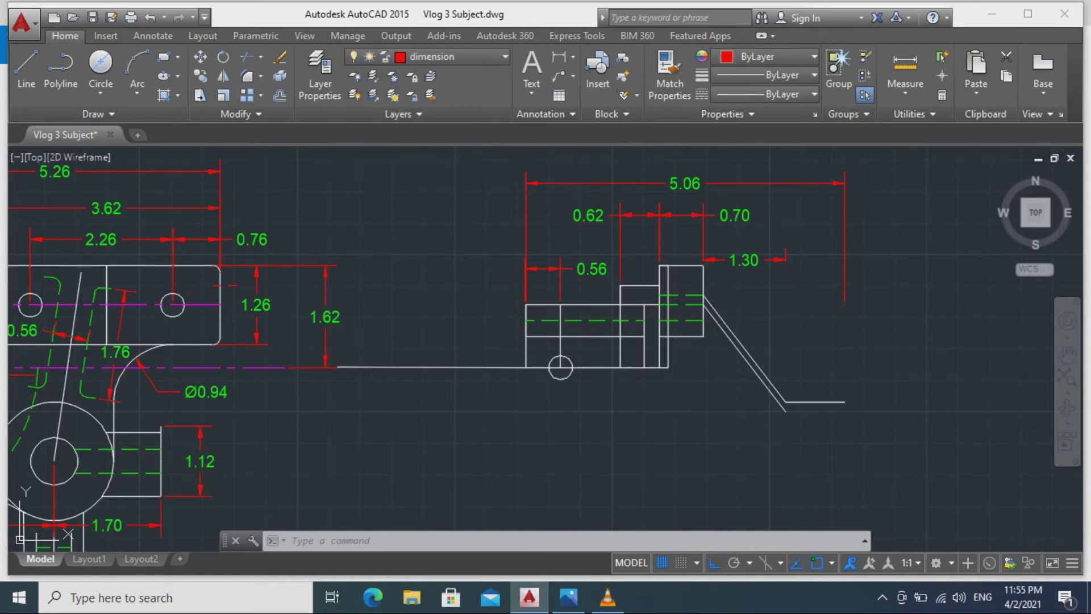
{"action": "left_click", "coordinate": [153, 35]}
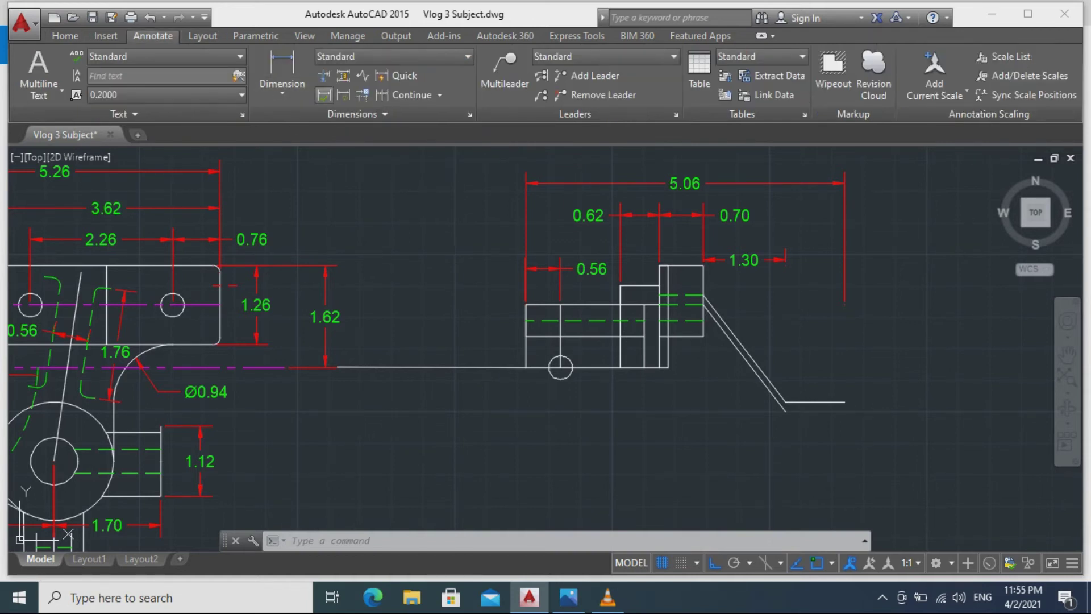
{"action": "left_click", "coordinate": [282, 65]}
{"action": "scroll", "coordinate": [592, 322], "scroll_direction": "up", "scroll_amount": 5}
{"action": "left_click", "coordinate": [321, 323]}
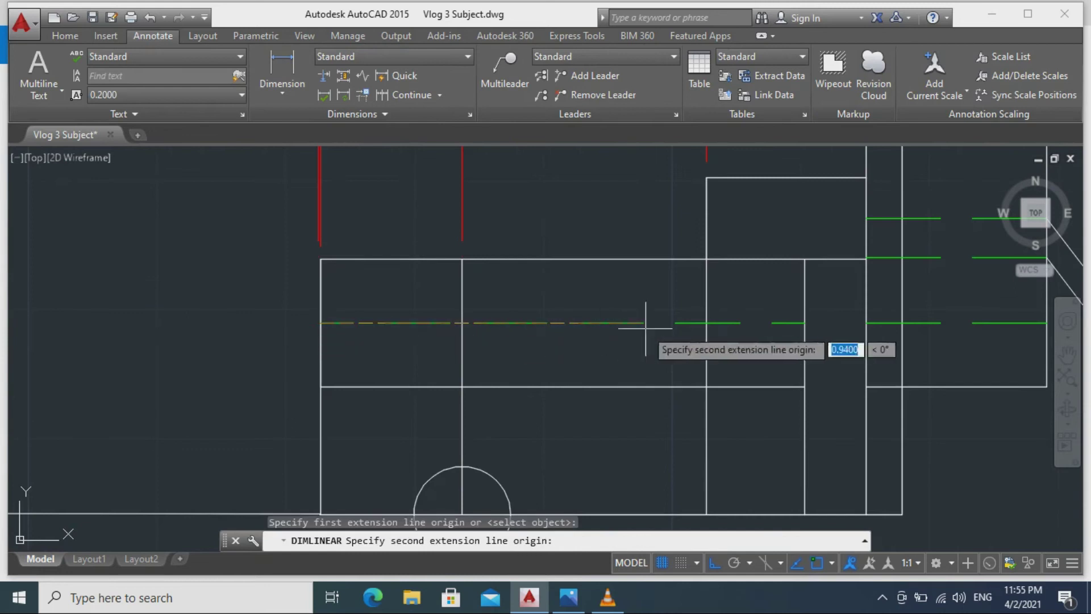
{"action": "left_click", "coordinate": [706, 322]}
{"action": "key", "text": "Escape"}
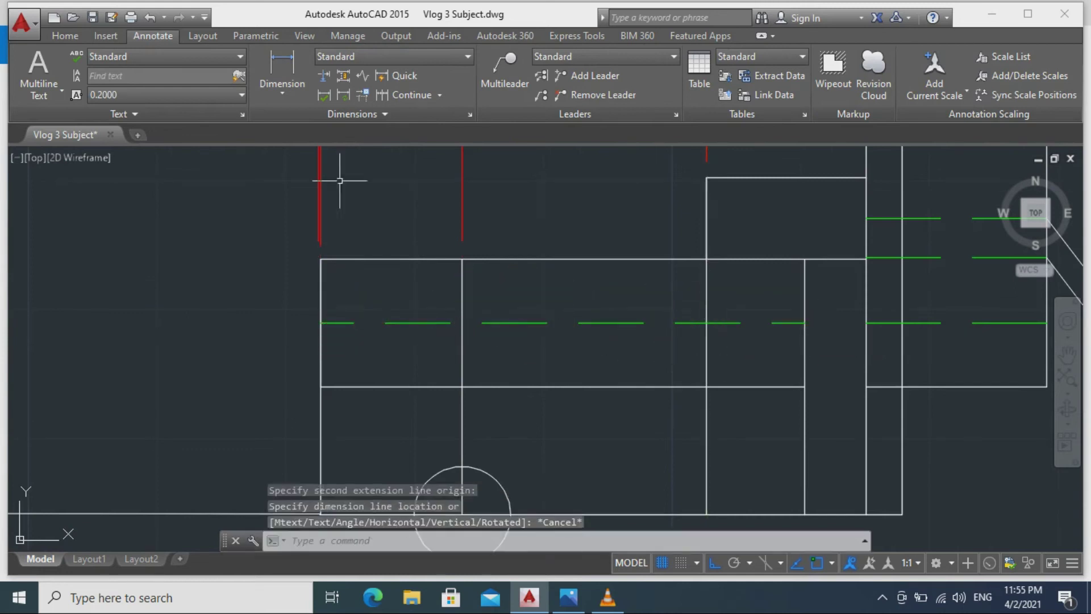
Add a linear dimension for the full length of the left block's green hidden line, placed just above it.
{"action": "key", "text": "Return"}
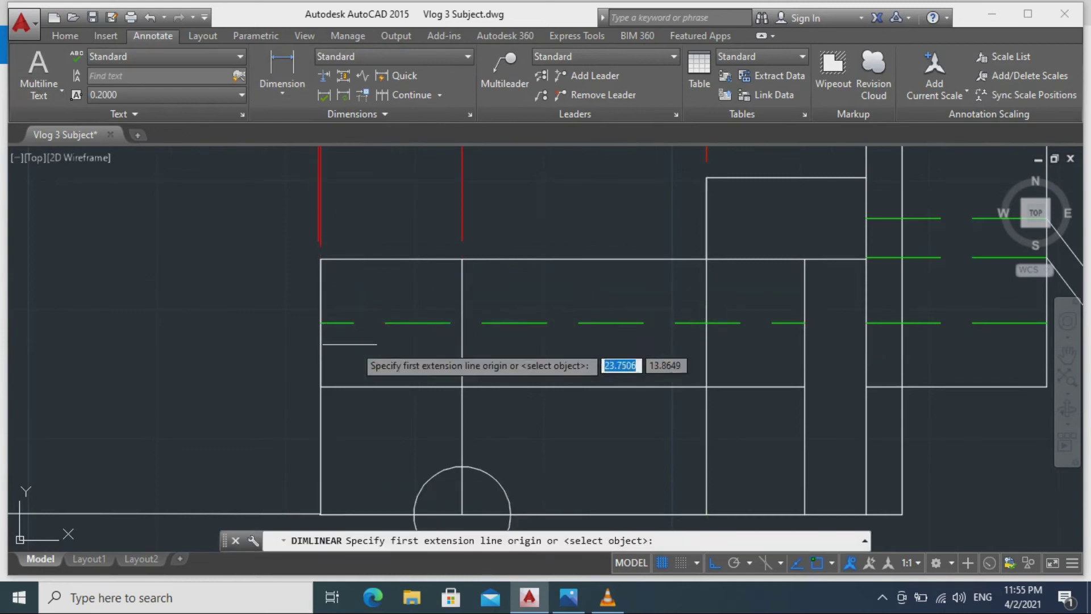
{"action": "left_click", "coordinate": [321, 322]}
{"action": "left_click", "coordinate": [805, 323]}
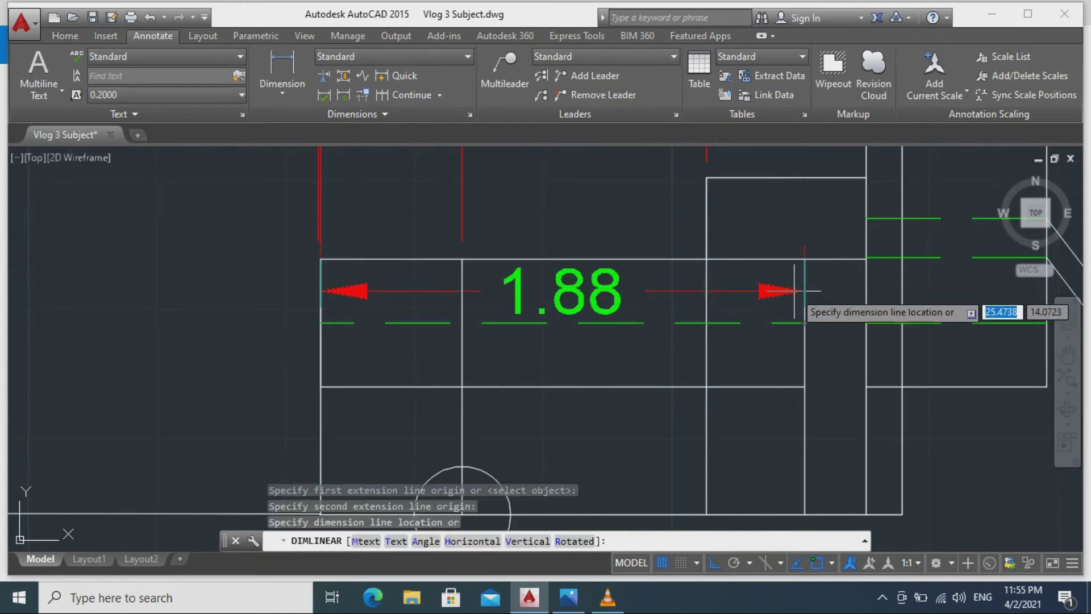
{"action": "left_click", "coordinate": [794, 291]}
{"action": "scroll", "coordinate": [770, 326], "scroll_direction": "down", "scroll_amount": 7}
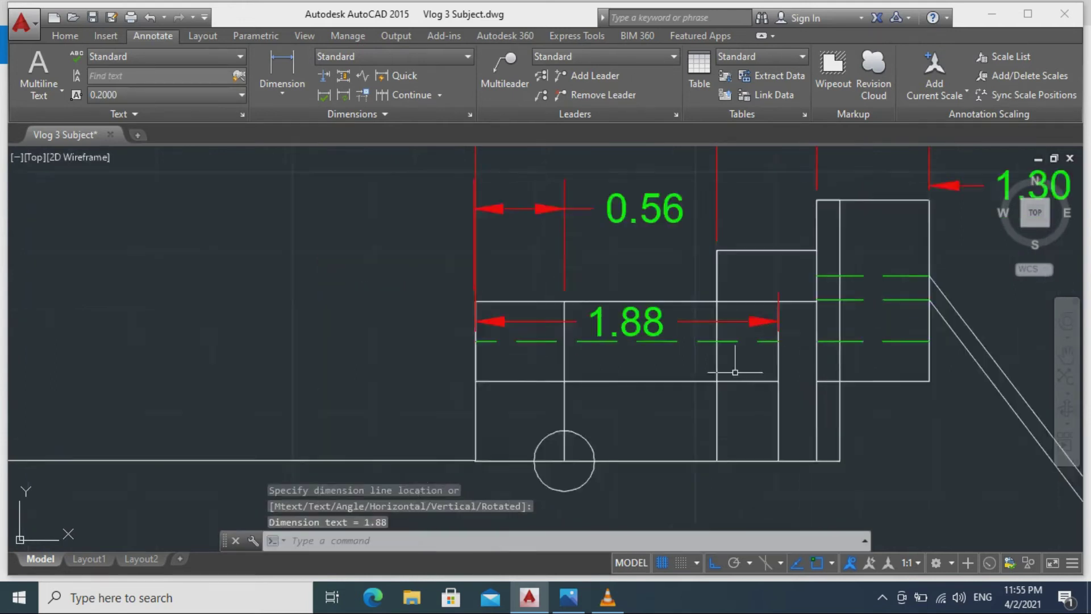
Stretch the right end of the middle step's top edge horizontally past the right block's inner vertical line.
{"action": "scroll", "coordinate": [646, 380], "scroll_direction": "up", "scroll_amount": 5}
{"action": "mouse_move", "coordinate": [640, 324]}
{"action": "middle_mouse_down"}
{"action": "mouse_move", "coordinate": [648, 433]}
{"action": "mouse_move", "coordinate": [650, 412]}
{"action": "middle_mouse_up"}
{"action": "scroll", "coordinate": [625, 392], "scroll_direction": "down", "scroll_amount": 2}
{"action": "middle_click_drag", "start_coordinate": [626, 300], "coordinate": [711, 334]}
{"action": "scroll", "coordinate": [700, 328], "scroll_direction": "up", "scroll_amount": 4}
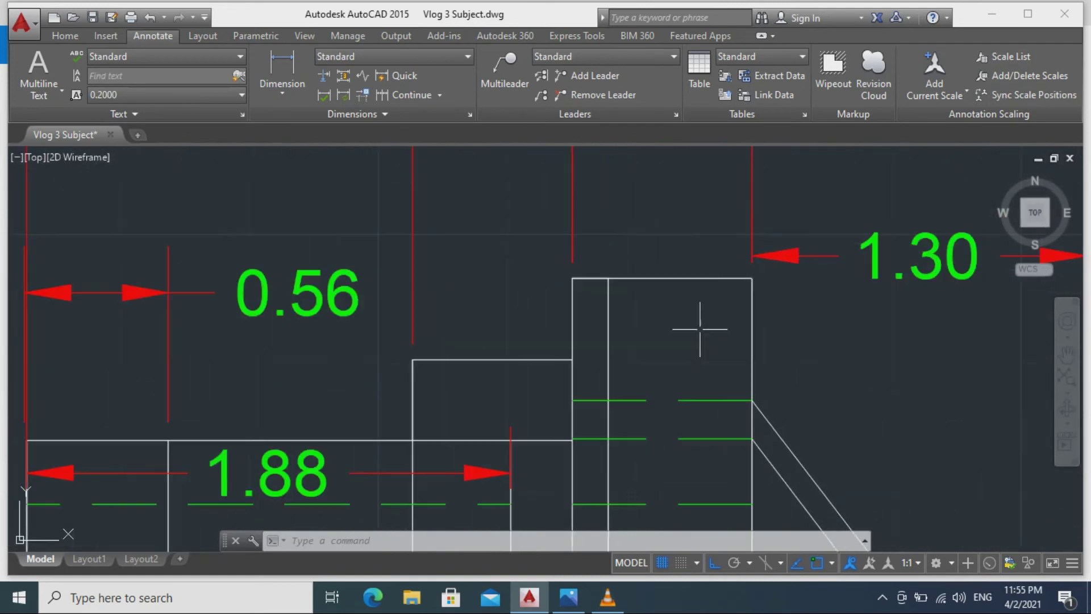
{"action": "left_click", "coordinate": [534, 359]}
{"action": "left_click", "coordinate": [572, 359]}
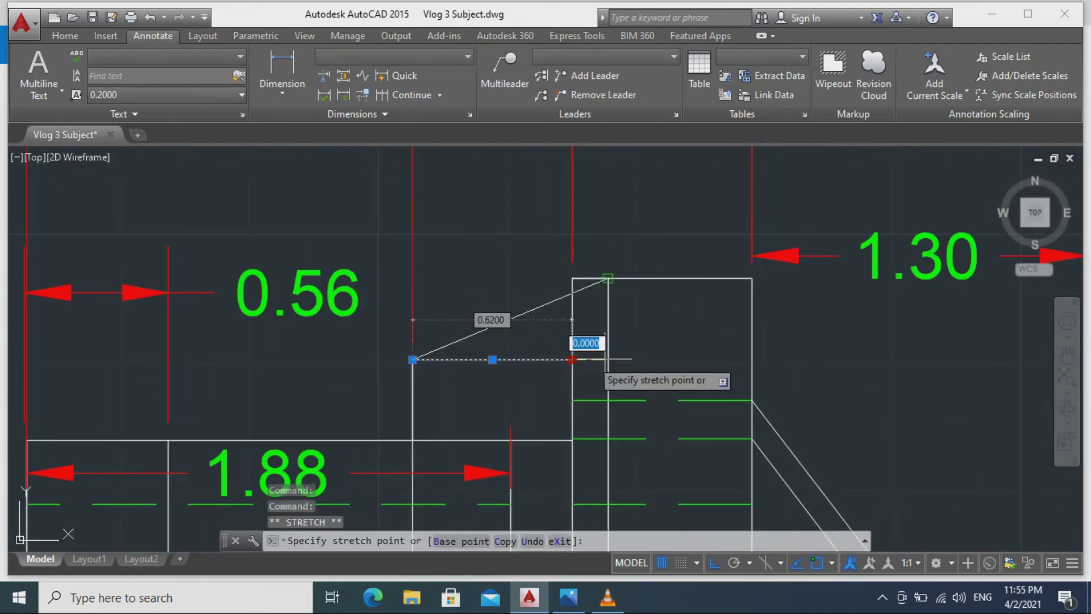
{"action": "left_click", "coordinate": [646, 359]}
{"action": "key", "text": "Escape"}
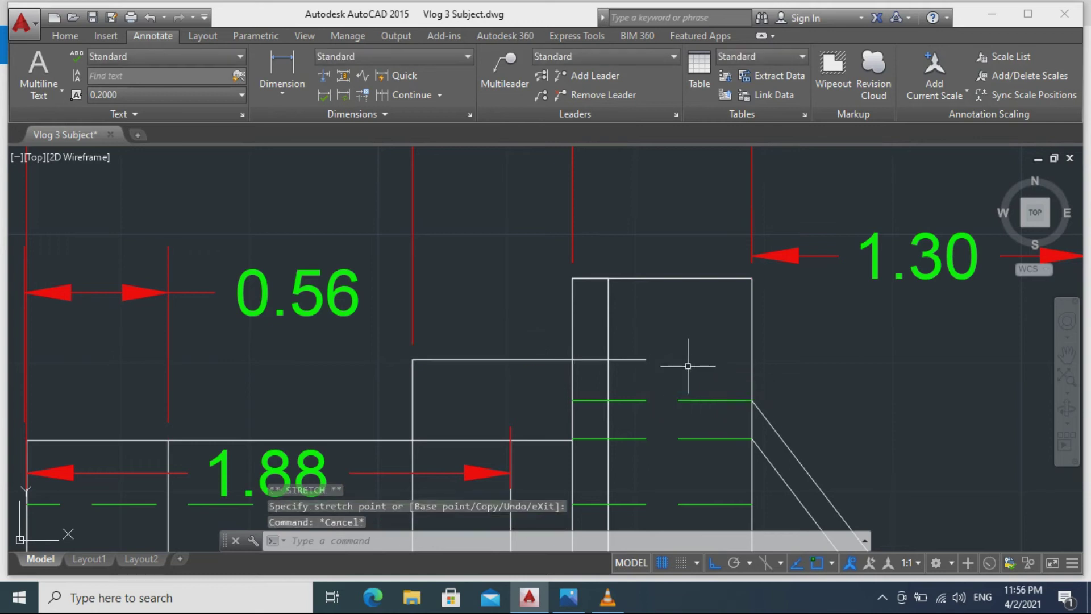
Trim the overhang of the middle step's top edge at the right block's inner vertical line.
{"action": "type", "text": "tr"}
{"action": "key", "text": "Return"}
{"action": "key", "text": "Return"}
{"action": "left_click", "coordinate": [621, 359]}
{"action": "key", "text": "Escape"}
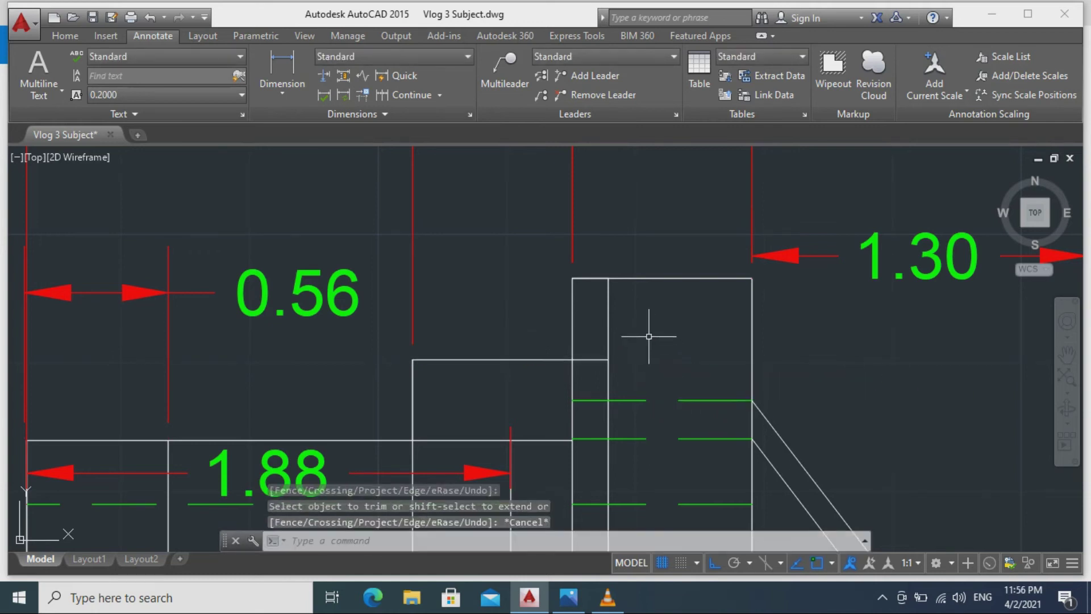
Try to fillet the right block's outer upper-left corner with a radius of 0.12.
{"action": "type", "text": "f"}
{"action": "key", "text": "Return"}
{"action": "type", "text": "r"}
{"action": "key", "text": "Return"}
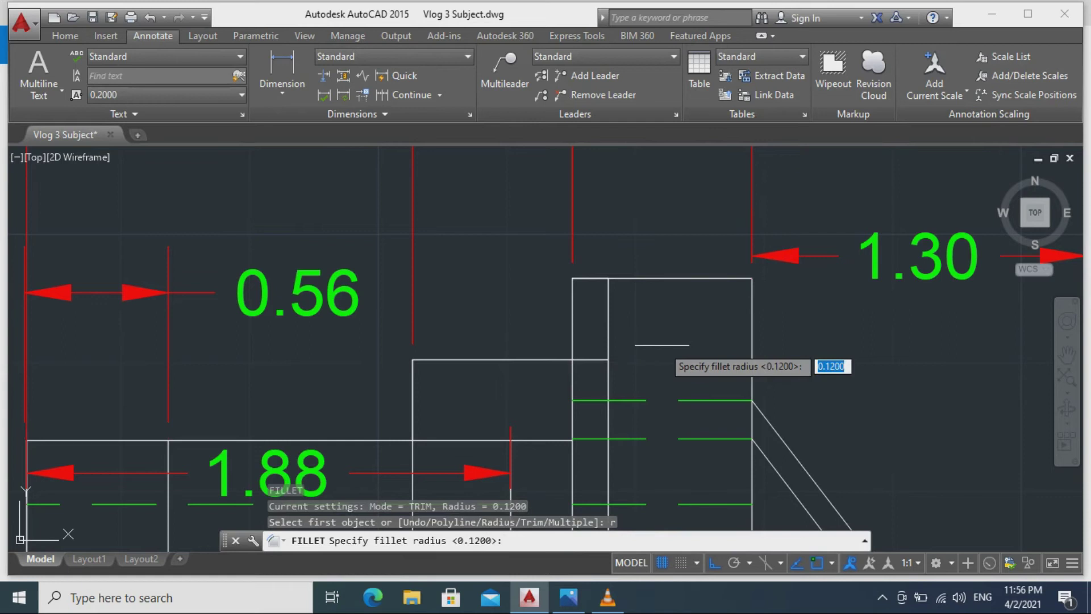
{"action": "key", "text": "Return"}
{"action": "left_click", "coordinate": [588, 278]}
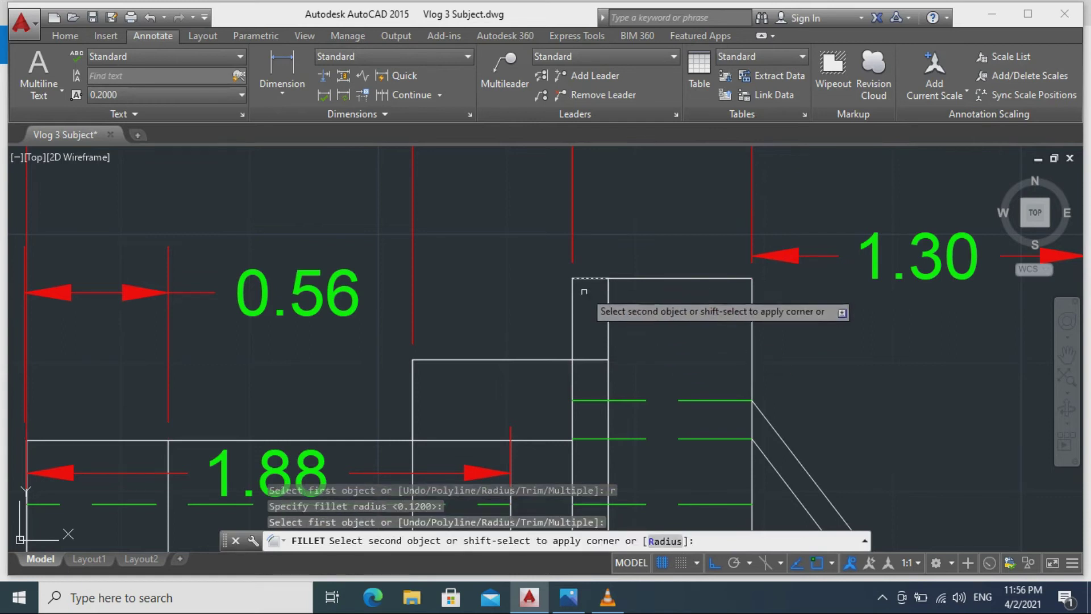
{"action": "left_click", "coordinate": [572, 305]}
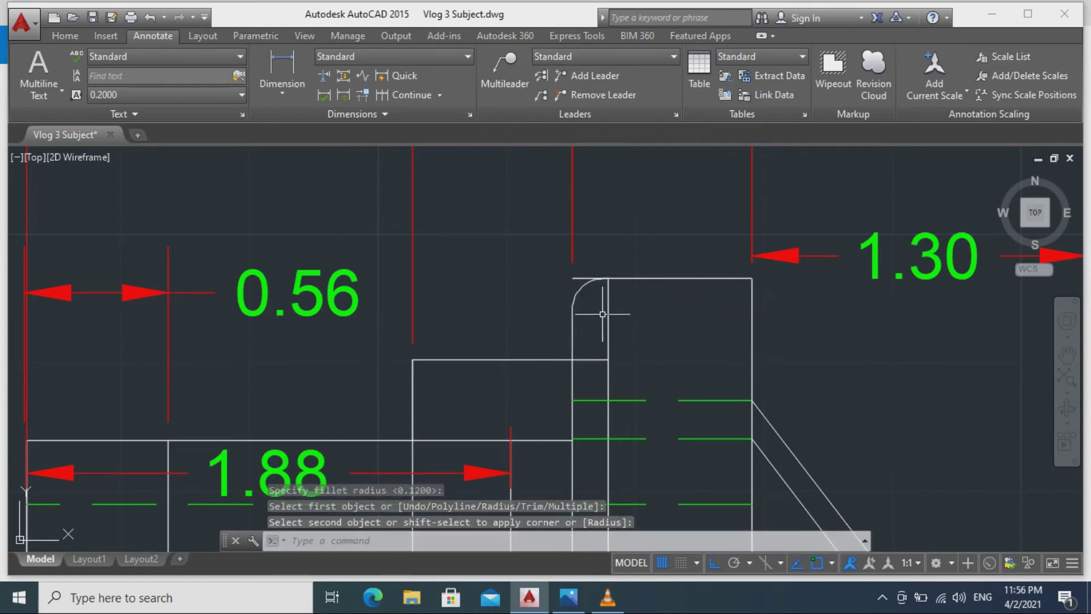
{"action": "key", "text": "Escape"}
Try to stretch the right block's outer left edge back up to the corner above the fillet.
{"action": "left_click", "coordinate": [65, 36]}
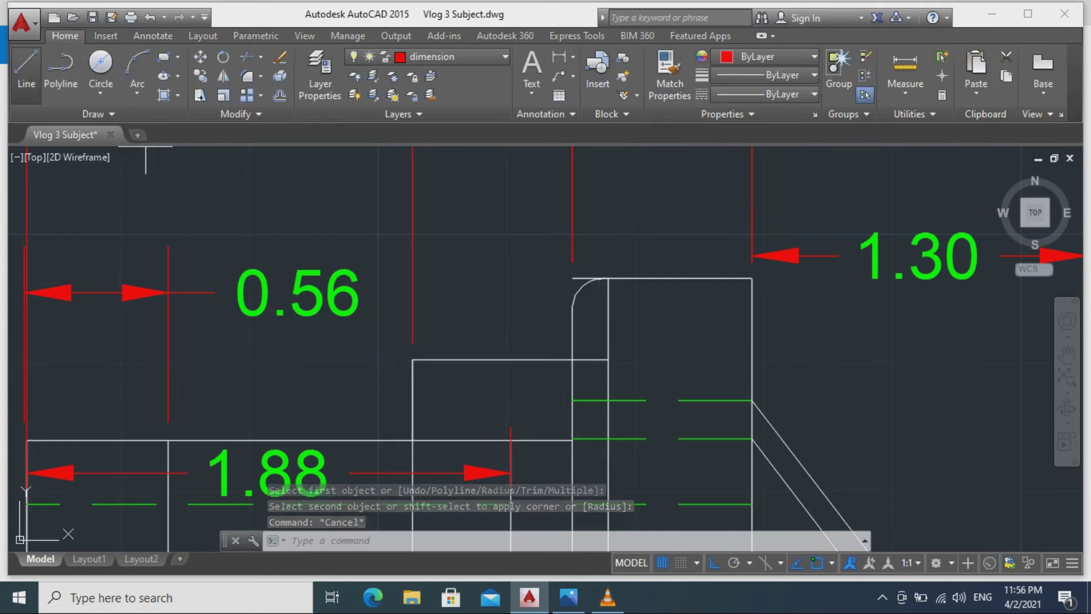
{"action": "type", "text": "l"}
{"action": "key", "text": "Return"}
{"action": "key", "text": "Escape"}
{"action": "left_click", "coordinate": [572, 332]}
{"action": "left_click", "coordinate": [572, 308]}
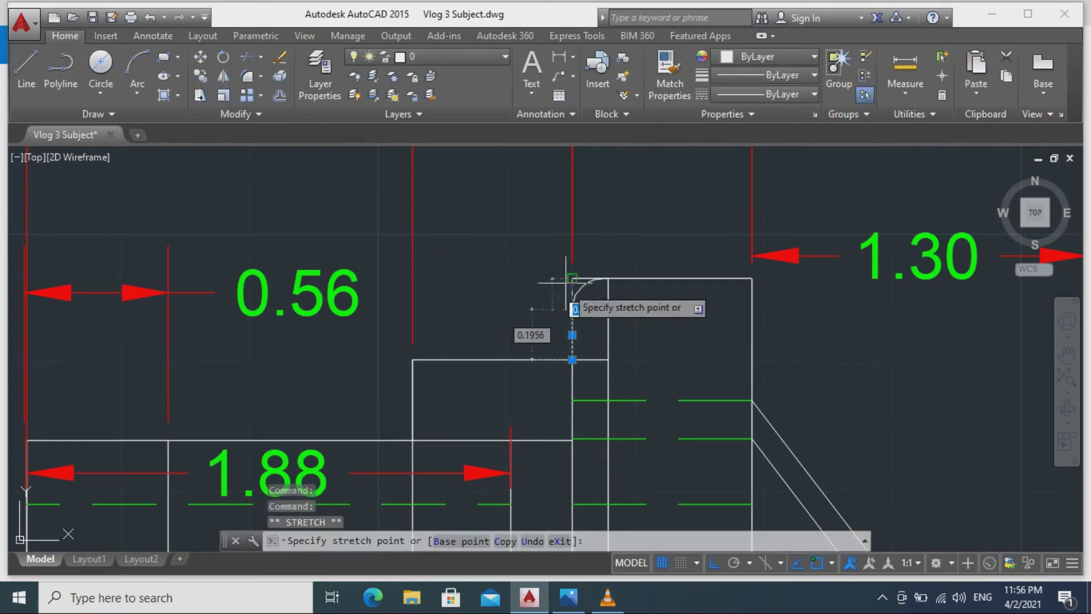
{"action": "key", "text": "Escape"}
{"action": "key", "text": "Escape"}
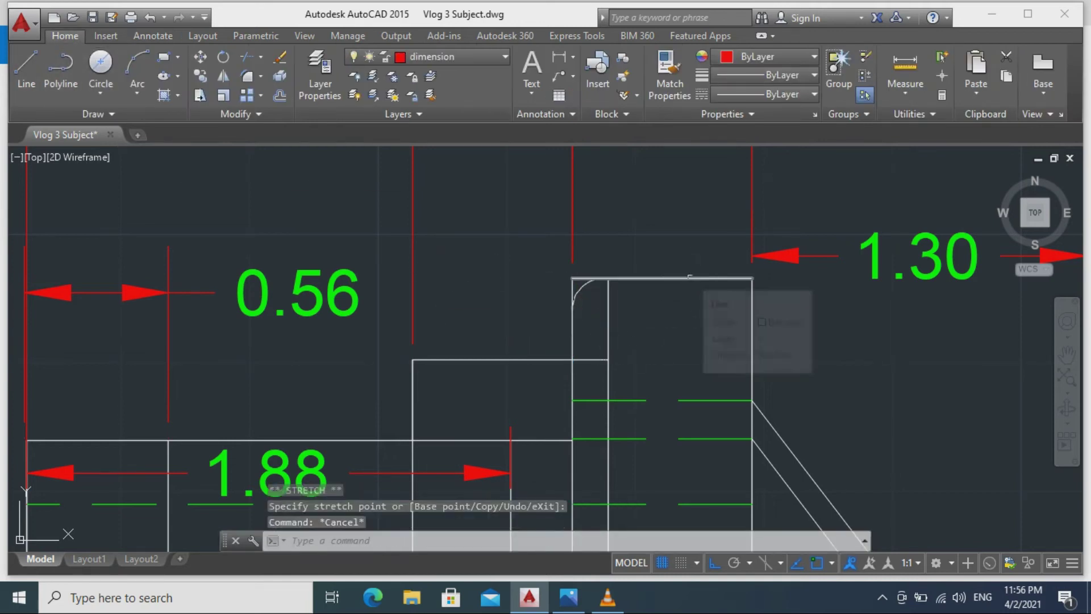
Try to fillet the right block's upper-right corner with the same 0.12 radius.
{"action": "left_click", "coordinate": [26, 68]}
{"action": "key", "text": "Escape"}
{"action": "type", "text": "f"}
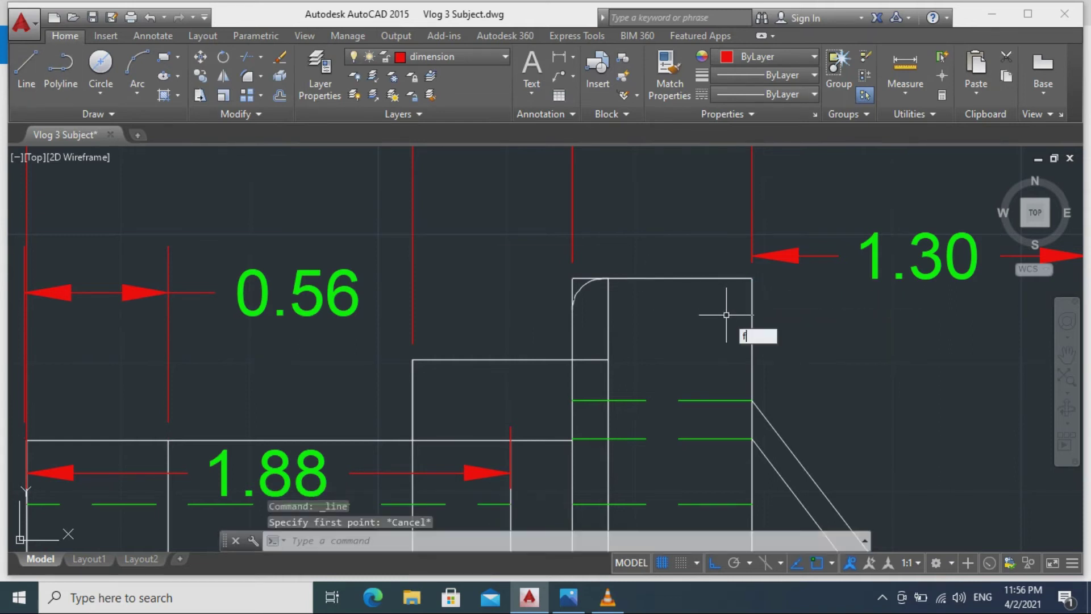
{"action": "key", "text": "Return"}
{"action": "left_click", "coordinate": [733, 279]}
{"action": "left_click", "coordinate": [751, 307]}
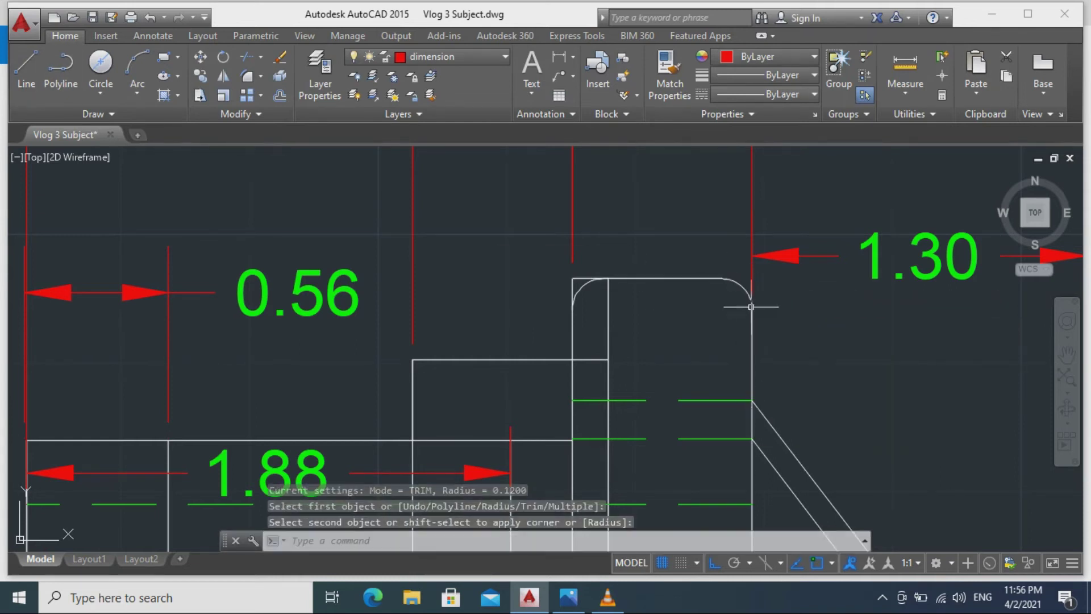
{"action": "key", "text": "Escape"}
Undo both corner fillets and the left edge stretch on the right block.
{"action": "scroll", "coordinate": [785, 341], "scroll_direction": "down", "scroll_amount": 5}
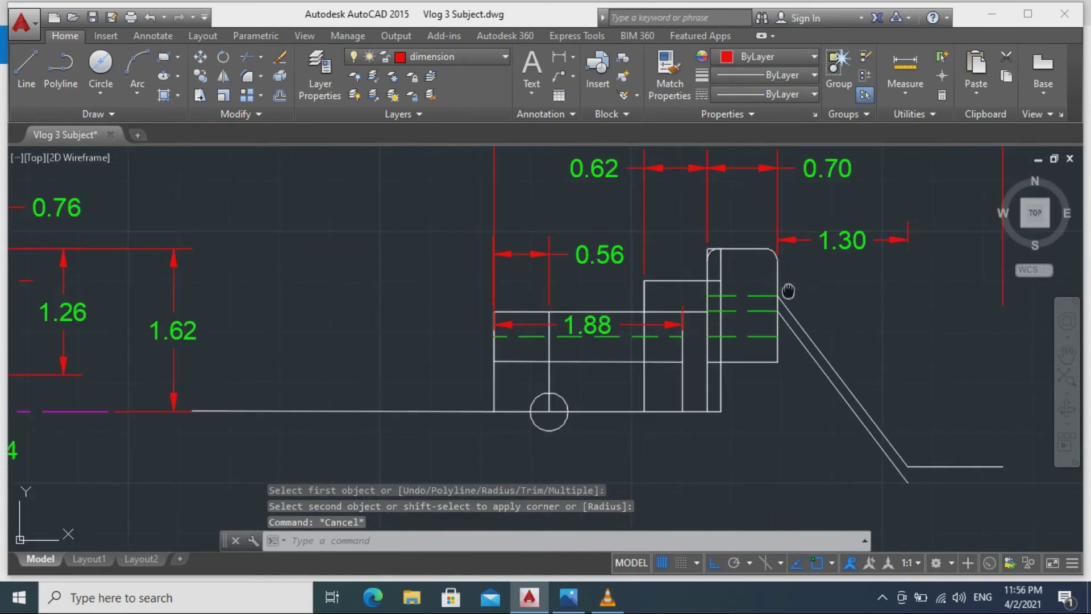
{"action": "scroll", "coordinate": [786, 287], "scroll_direction": "up", "scroll_amount": 3}
{"action": "scroll", "coordinate": [738, 285], "scroll_direction": "up", "scroll_amount": 2}
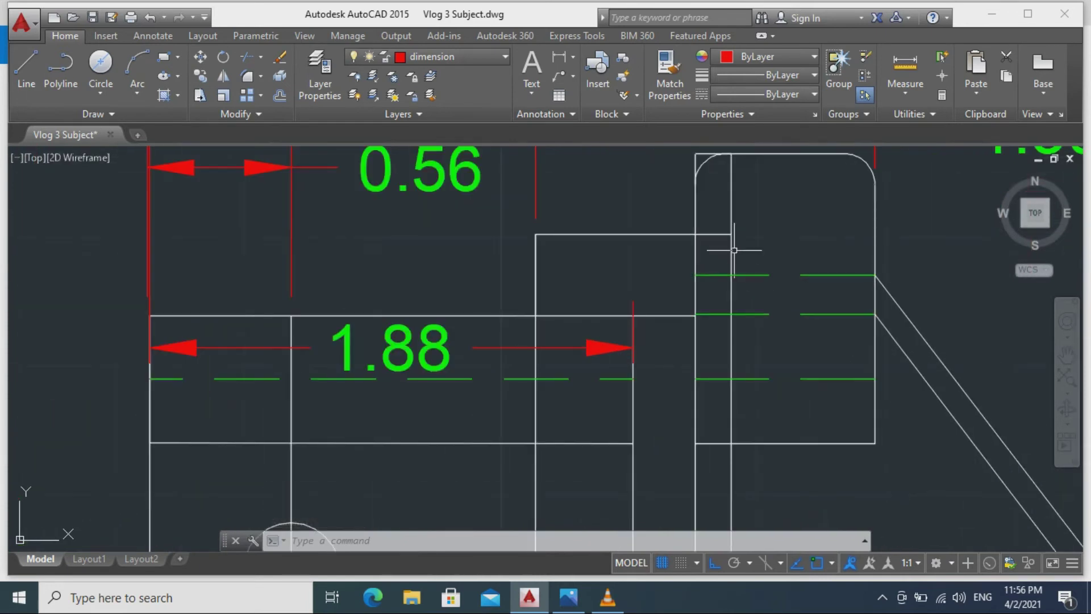
{"action": "scroll", "coordinate": [734, 242], "scroll_direction": "down", "scroll_amount": 2}
{"action": "scroll", "coordinate": [758, 295], "scroll_direction": "up", "scroll_amount": 3}
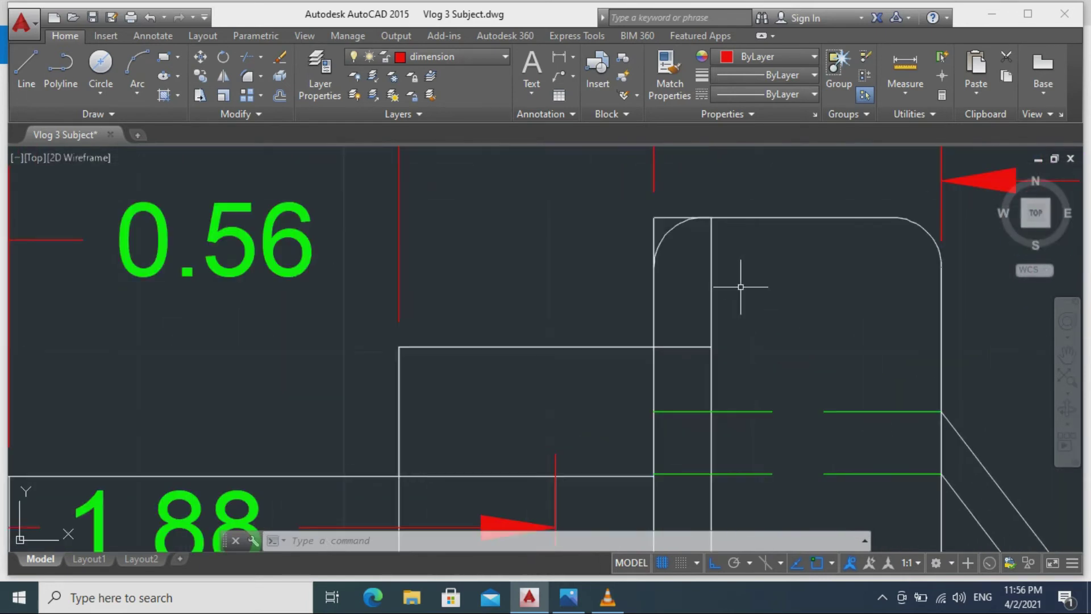
{"action": "key", "text": "ctrl+z"}
{"action": "key", "text": "ctrl+z"}
{"action": "key", "text": "ctrl+z"}
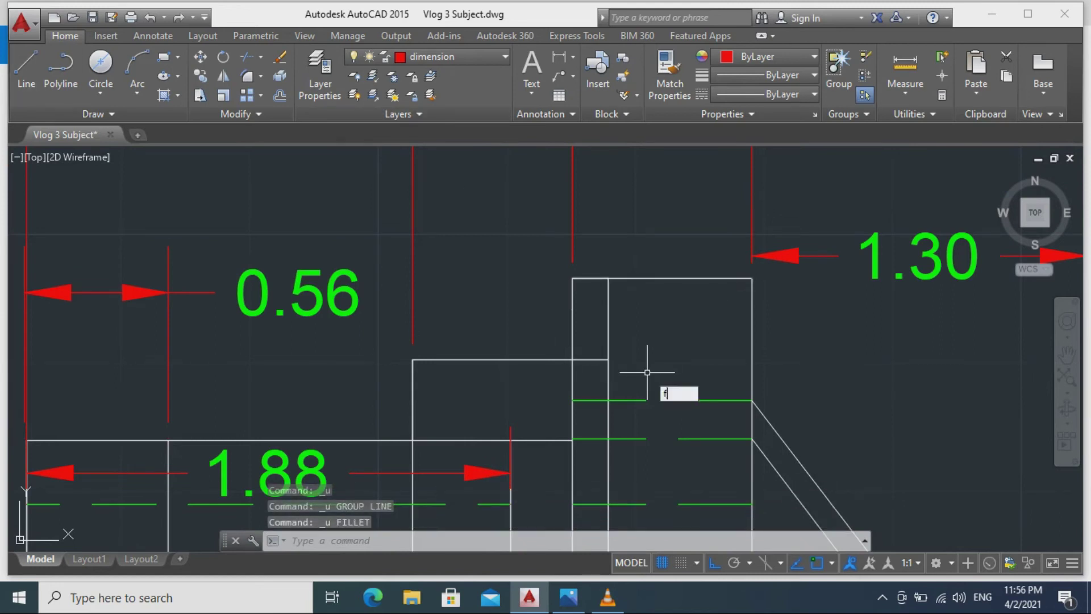
Fillet the right block's inner vertical line with its top edge at radius 0.12 and stretch the short top line to the arc's end.
{"action": "key", "text": "Return"}
{"action": "left_click", "coordinate": [608, 298]}
{"action": "left_click", "coordinate": [646, 281]}
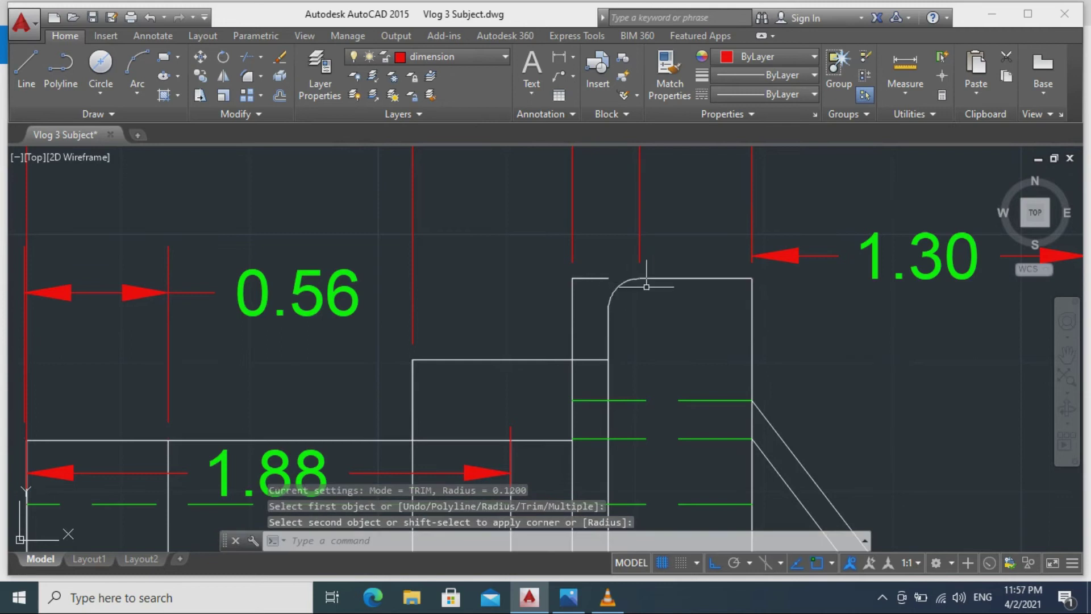
{"action": "left_click", "coordinate": [596, 278]}
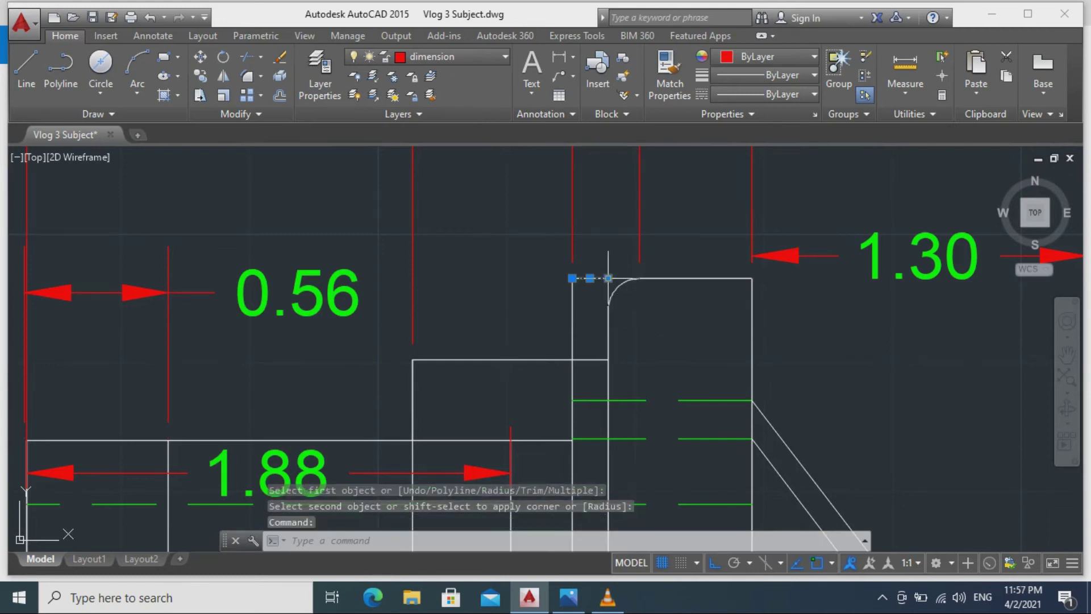
{"action": "left_click", "coordinate": [639, 278]}
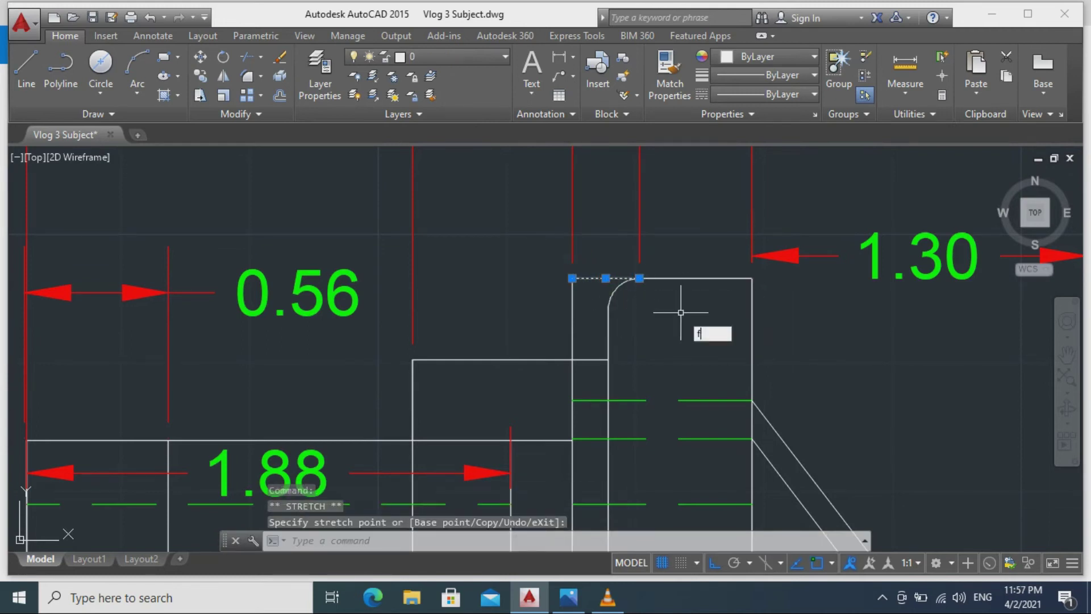
Fillet the right block's upper-right corner with a radius of 0.12.
{"action": "key", "text": "Return"}
{"action": "left_click", "coordinate": [721, 279]}
{"action": "scroll", "coordinate": [655, 348], "scroll_direction": "down", "scroll_amount": 2}
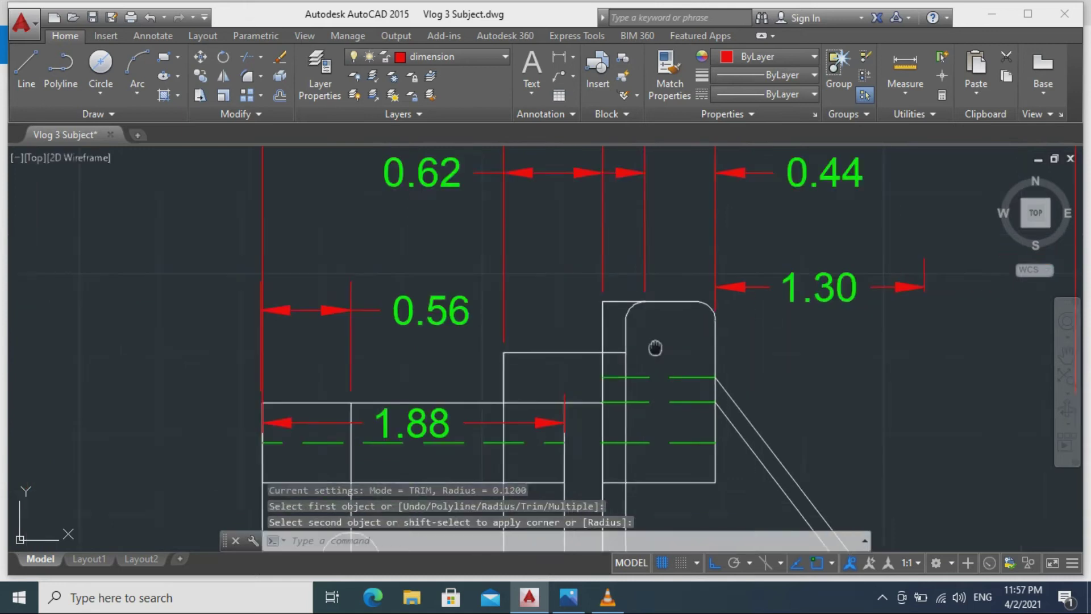
Fillet the middle step's top edge with the right block's inner vertical line at radius 0.12.
{"action": "middle_click_drag", "start_coordinate": [655, 347], "coordinate": [718, 315]}
{"action": "scroll", "coordinate": [717, 316], "scroll_direction": "up", "scroll_amount": 4}
{"action": "key", "text": "Return"}
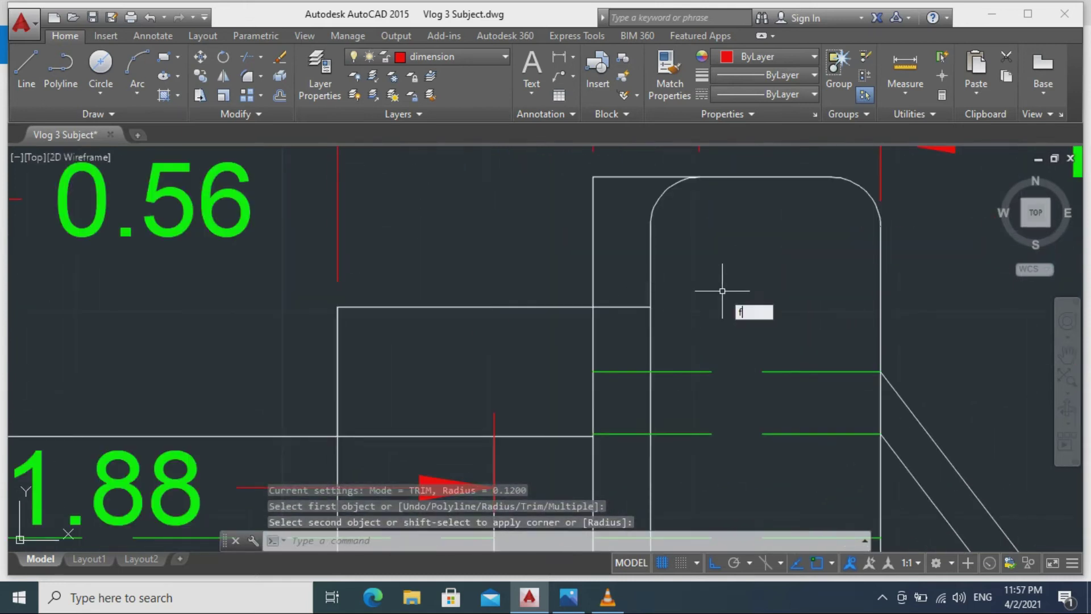
{"action": "left_click", "coordinate": [635, 303]}
{"action": "left_click", "coordinate": [650, 278]}
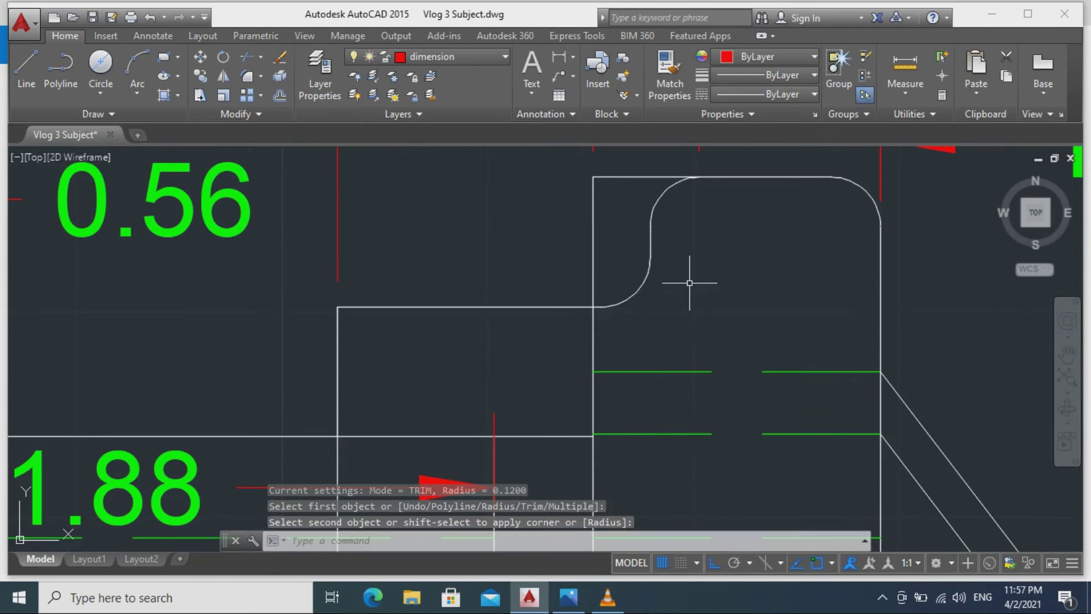
Stretch the shortened inner vertical line of the right block back down to the base line.
{"action": "scroll", "coordinate": [696, 295], "scroll_direction": "down", "scroll_amount": 3}
{"action": "scroll", "coordinate": [671, 245], "scroll_direction": "up", "scroll_amount": 4}
{"action": "scroll", "coordinate": [672, 250], "scroll_direction": "down", "scroll_amount": 2}
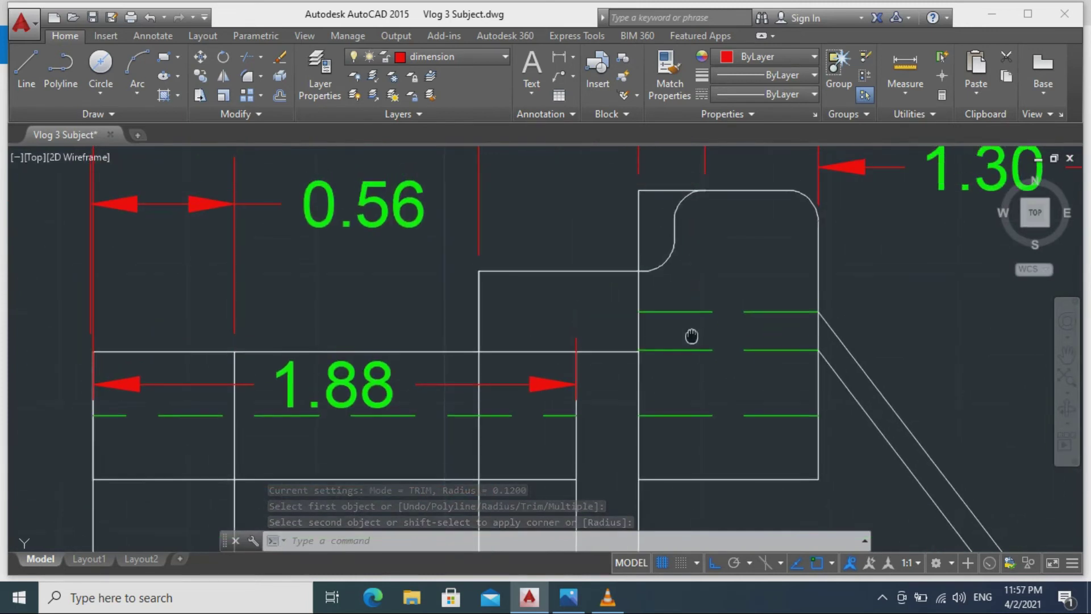
{"action": "left_click", "coordinate": [674, 239]}
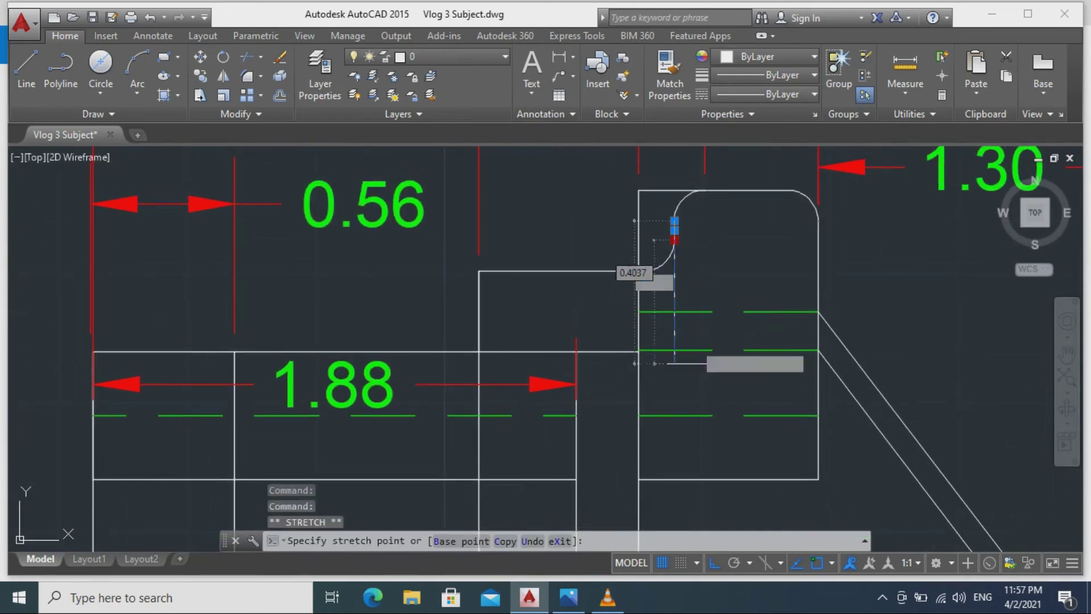
{"action": "middle_click_drag", "start_coordinate": [719, 489], "coordinate": [712, 299]}
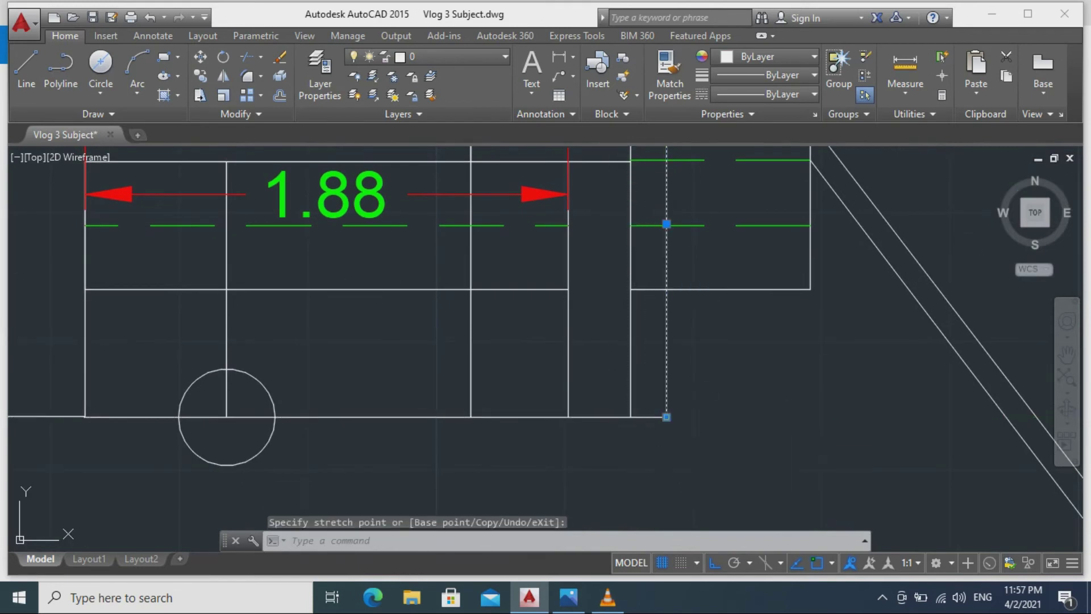
{"action": "scroll", "coordinate": [719, 391], "scroll_direction": "down", "scroll_amount": 1}
{"action": "key", "text": "Escape"}
{"action": "scroll", "coordinate": [713, 406], "scroll_direction": "up", "scroll_amount": 1}
{"action": "middle_click_drag", "start_coordinate": [718, 416], "coordinate": [735, 451]}
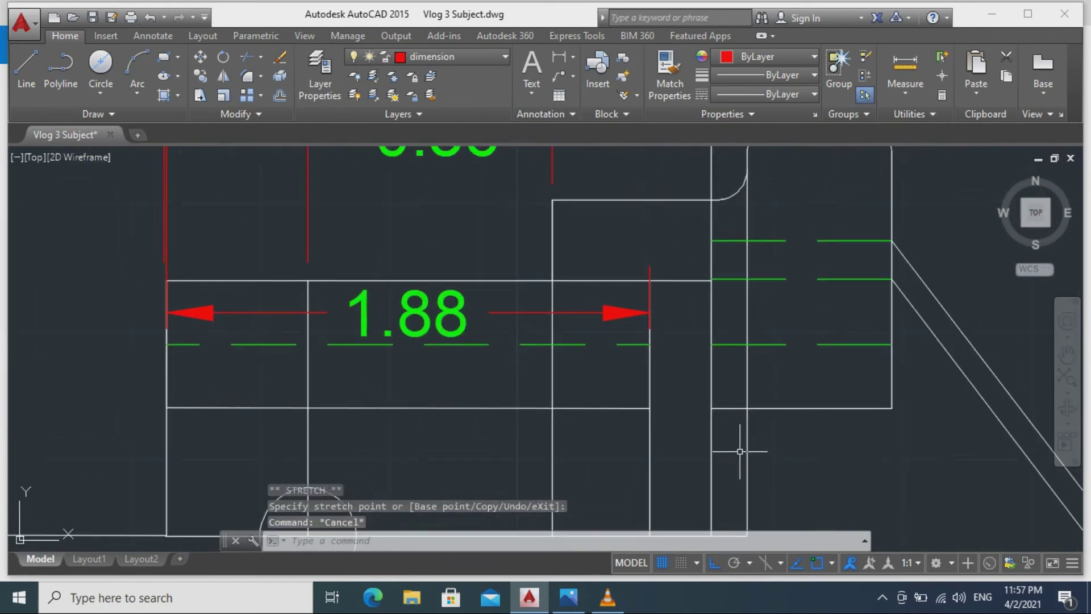
{"action": "mouse_move", "coordinate": [866, 443]}
{"action": "middle_mouse_down"}
{"action": "mouse_move", "coordinate": [819, 384]}
{"action": "mouse_move", "coordinate": [757, 337]}
{"action": "middle_mouse_up"}
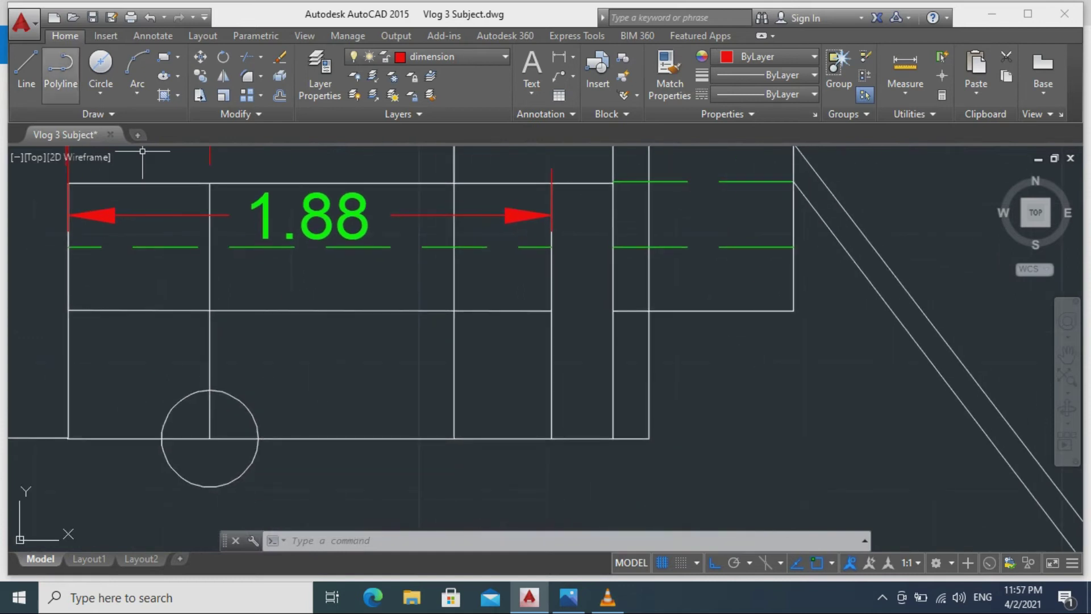
{"action": "left_click", "coordinate": [27, 66]}
{"action": "left_click", "coordinate": [794, 311]}
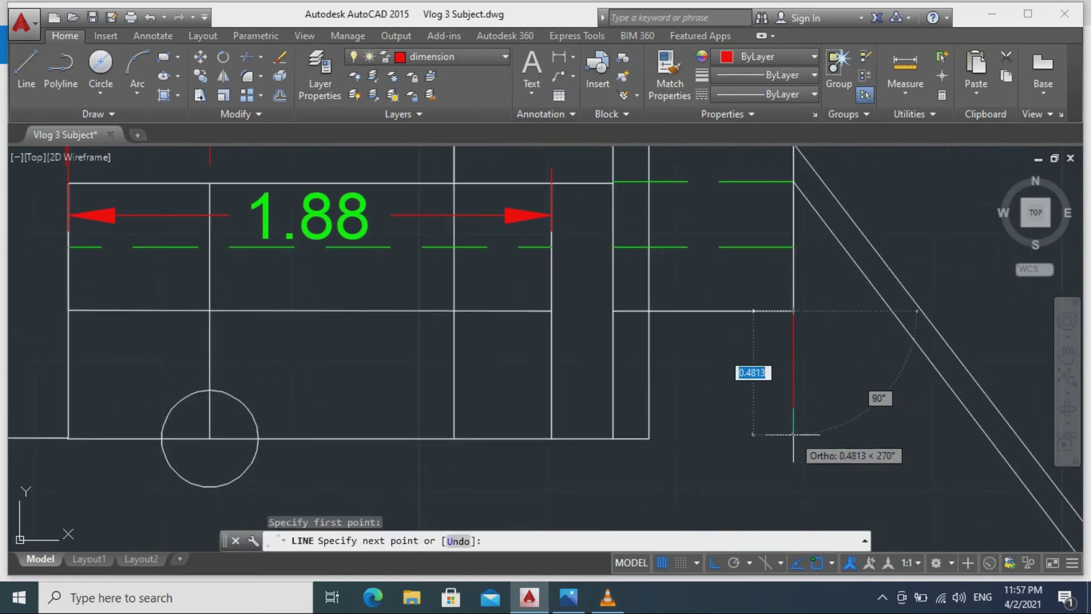
{"action": "key", "text": "Escape"}
On layer 0, draw lines from the right block's lower-right corner down to base level and across to the inner vertical line's foot.
{"action": "middle_click_drag", "start_coordinate": [776, 383], "coordinate": [771, 447]}
{"action": "left_click", "coordinate": [426, 57]}
{"action": "left_click", "coordinate": [409, 71]}
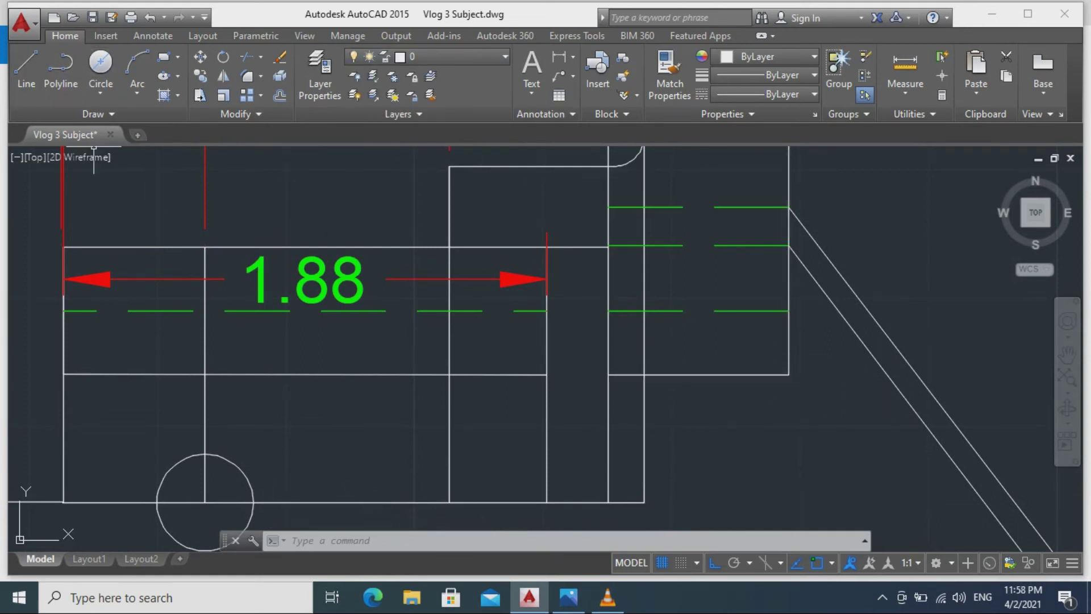
{"action": "left_click", "coordinate": [26, 66]}
{"action": "left_click", "coordinate": [749, 375]}
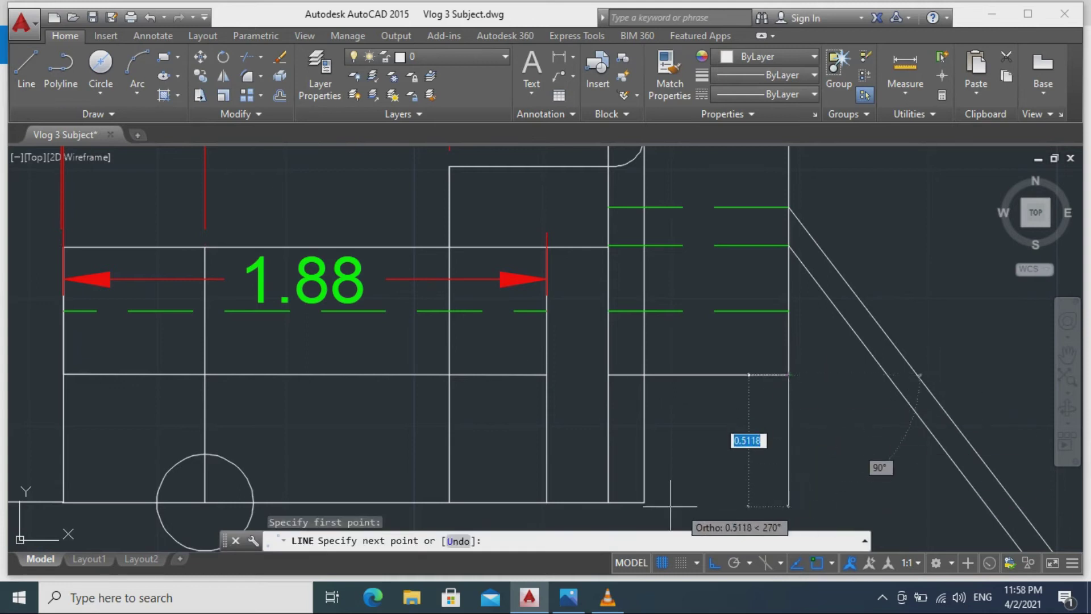
{"action": "left_click", "coordinate": [788, 501]}
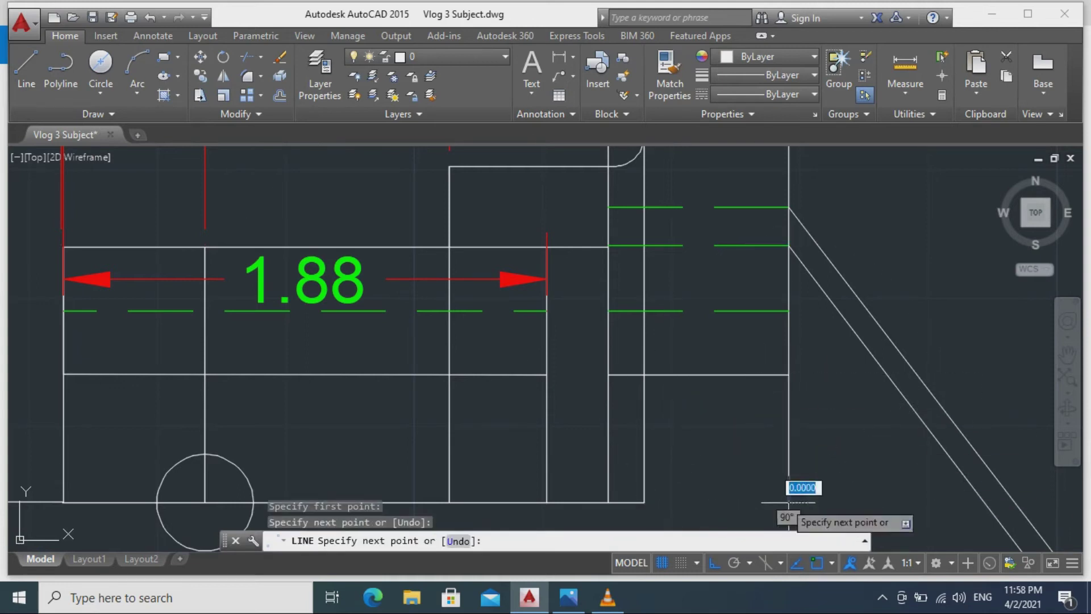
{"action": "left_click", "coordinate": [643, 502]}
{"action": "key", "text": "Escape"}
{"action": "scroll", "coordinate": [537, 429], "scroll_direction": "down", "scroll_amount": 3}
{"action": "scroll", "coordinate": [537, 420], "scroll_direction": "up", "scroll_amount": 3}
{"action": "scroll", "coordinate": [717, 441], "scroll_direction": "down", "scroll_amount": 4}
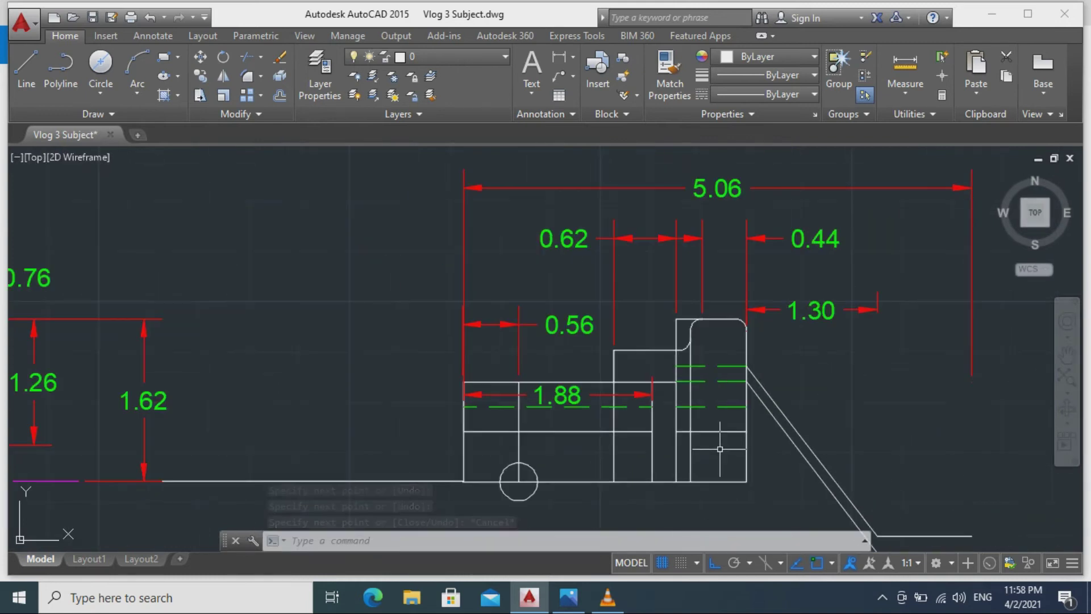
Trim the right block's left edge below the block's bottom edge.
{"action": "scroll", "coordinate": [676, 457], "scroll_direction": "up", "scroll_amount": 4}
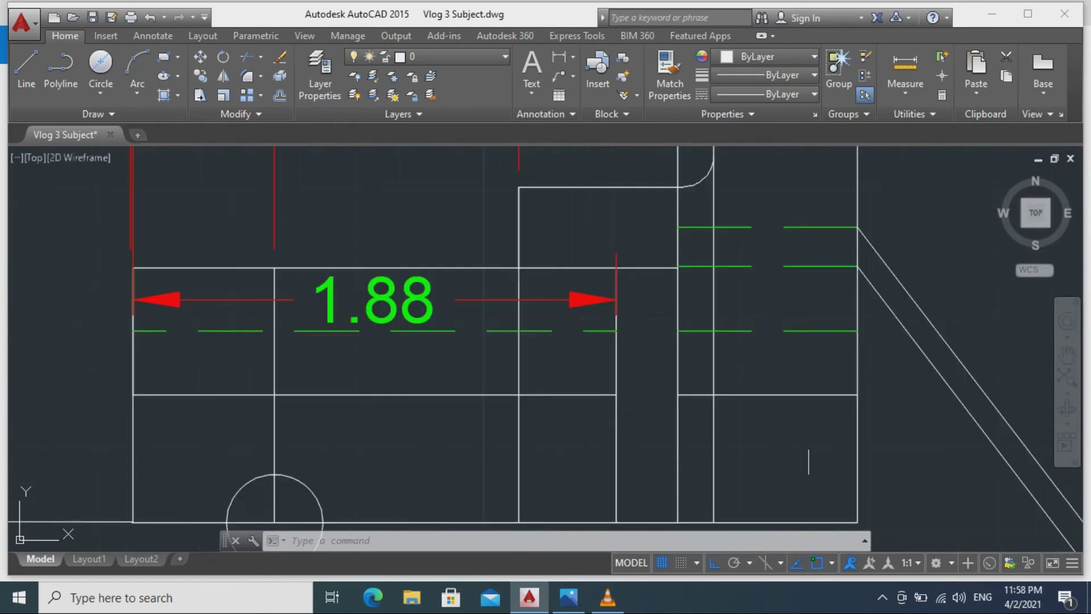
{"action": "key", "text": "Return"}
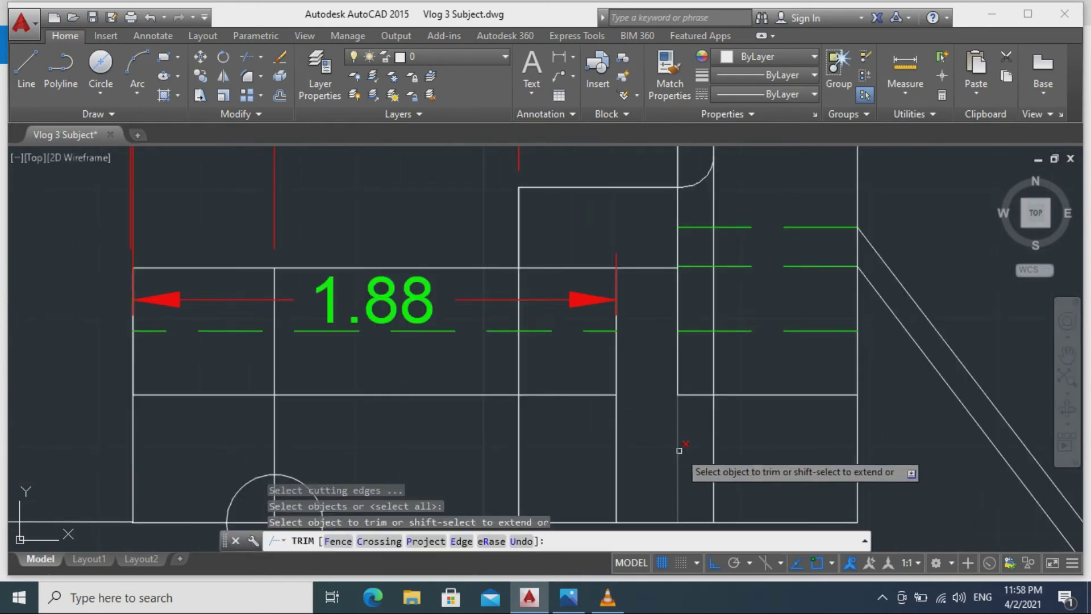
{"action": "key", "text": "Escape"}
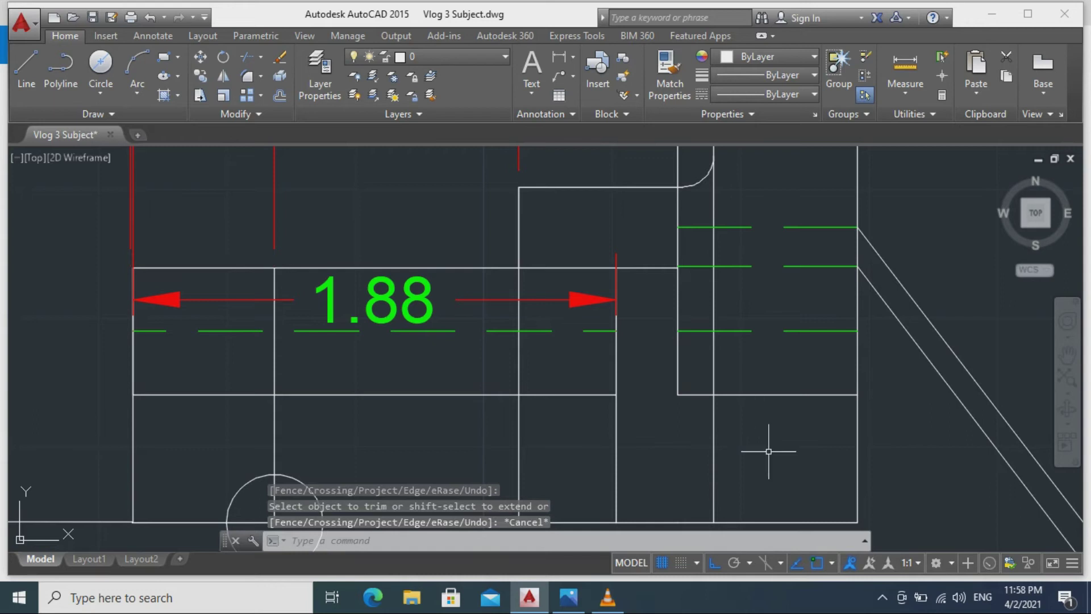
Fillet the right block's bottom edge with the inner vertical line's lower part at radius 0.12.
{"action": "type", "text": "f"}
{"action": "key", "text": "Return"}
{"action": "left_click", "coordinate": [697, 394]}
{"action": "left_click", "coordinate": [713, 419]}
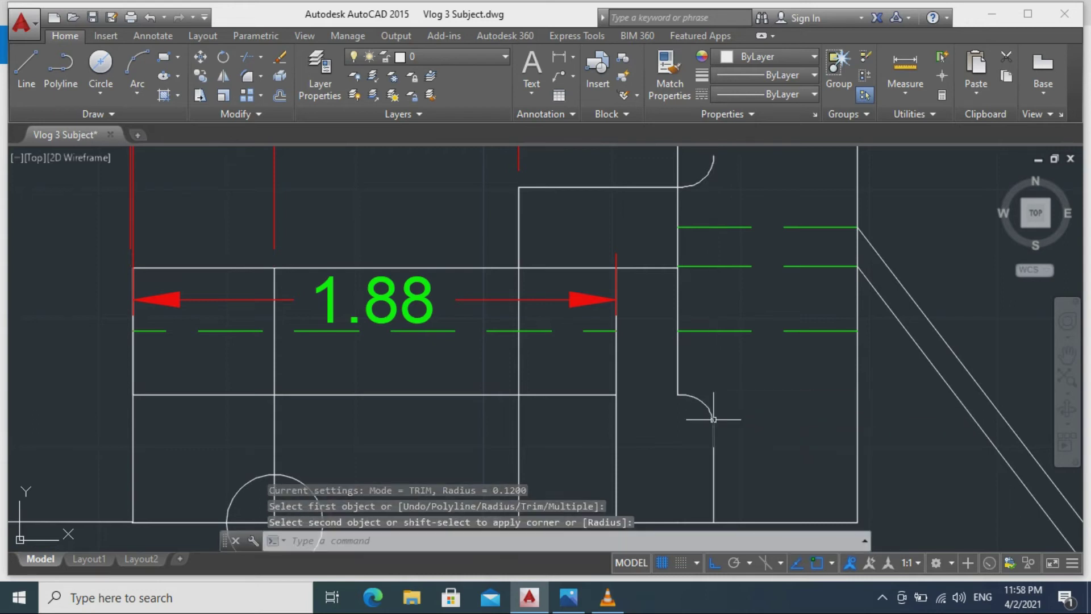
{"action": "key", "text": "Escape"}
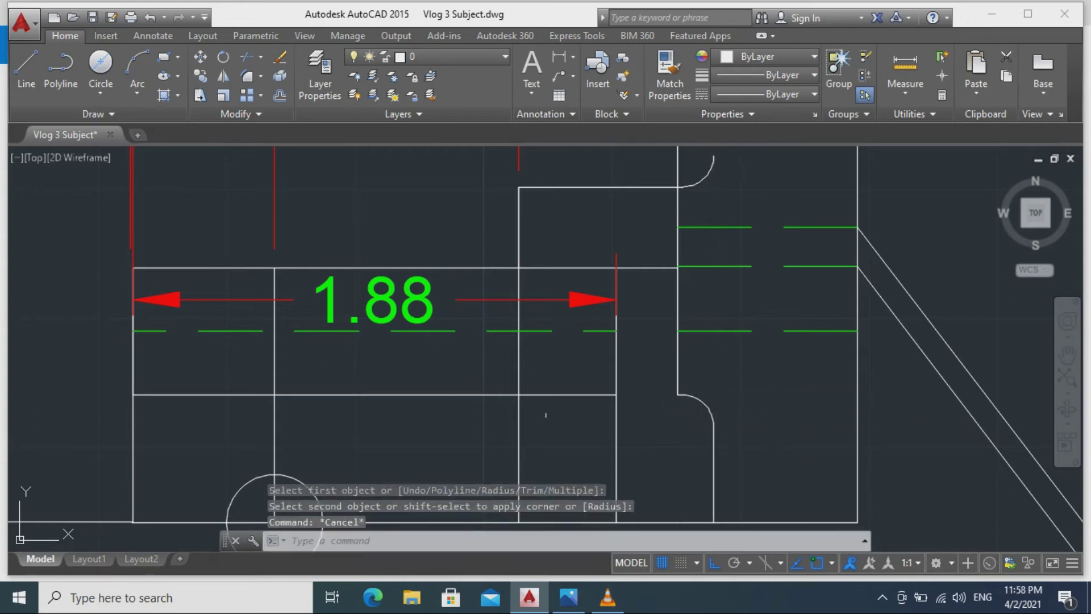
Redraw the right block's bottom edge from its lower-left corner and trim the overhang beyond the right edge.
{"action": "type", "text": "l"}
{"action": "key", "text": "Return"}
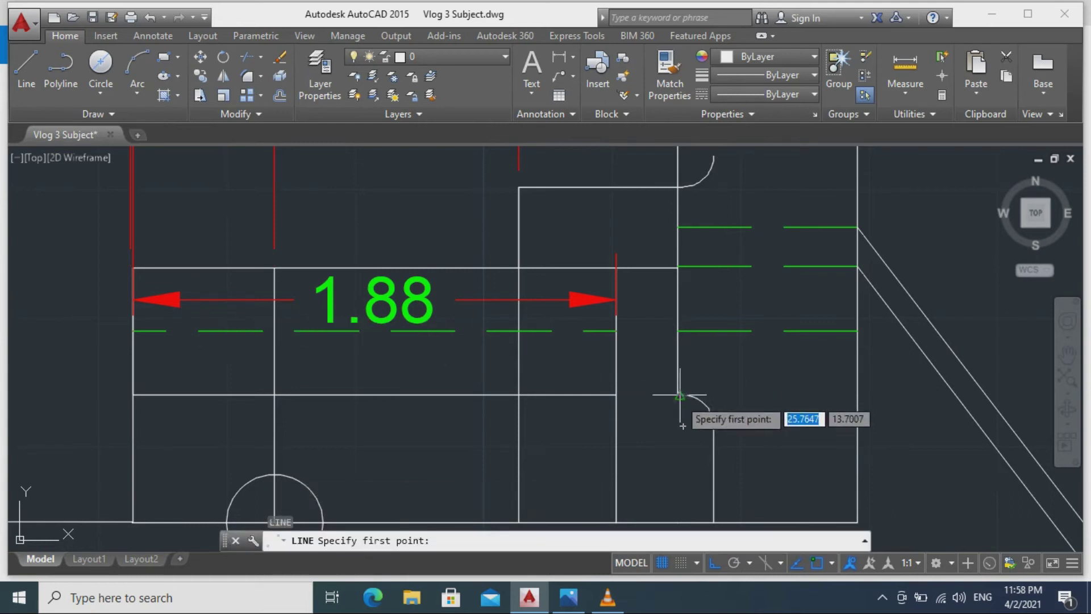
{"action": "left_click", "coordinate": [678, 394]}
{"action": "key", "text": "Escape"}
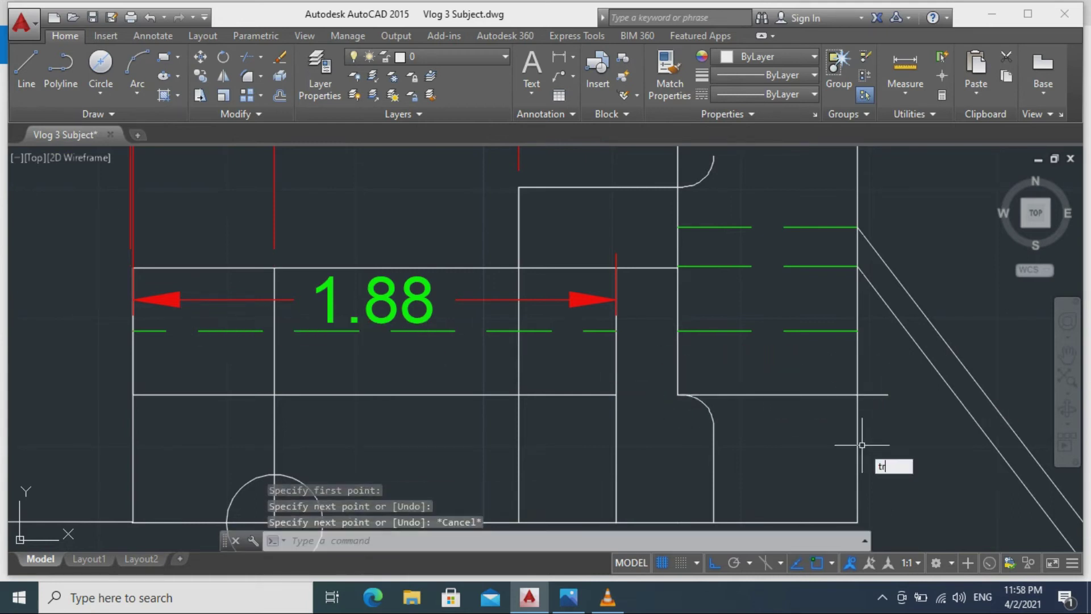
{"action": "type", "text": "tr"}
{"action": "key", "text": "Return"}
{"action": "key", "text": "Return"}
{"action": "middle_click_drag", "start_coordinate": [673, 292], "coordinate": [657, 378]}
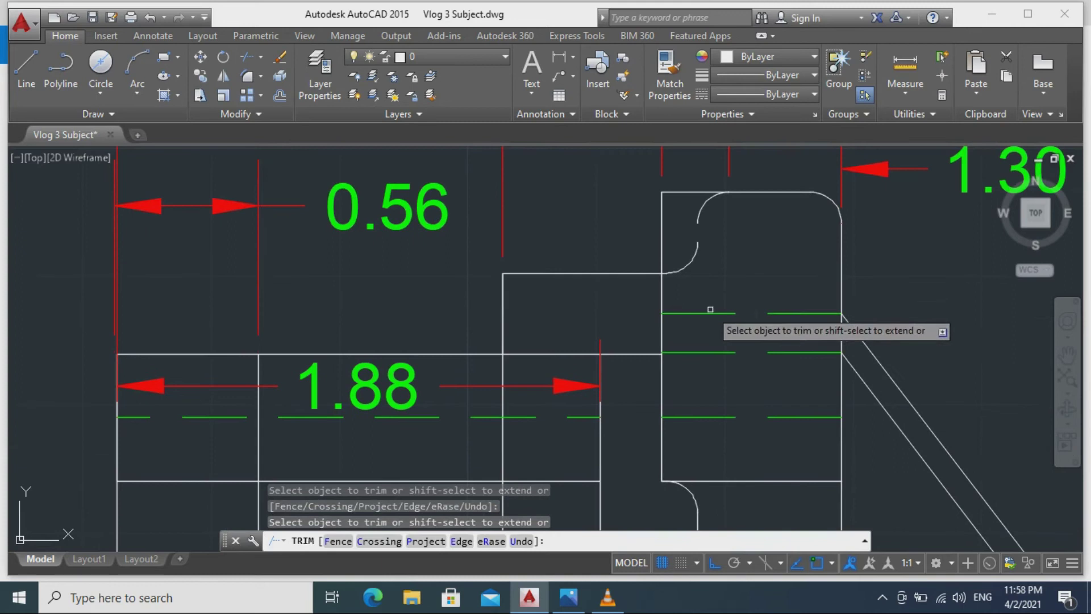
{"action": "middle_click_drag", "start_coordinate": [731, 320], "coordinate": [714, 307]}
{"action": "mouse_move", "coordinate": [738, 419]}
{"action": "middle_mouse_down"}
{"action": "mouse_move", "coordinate": [732, 329]}
{"action": "mouse_move", "coordinate": [784, 436]}
{"action": "middle_mouse_up"}
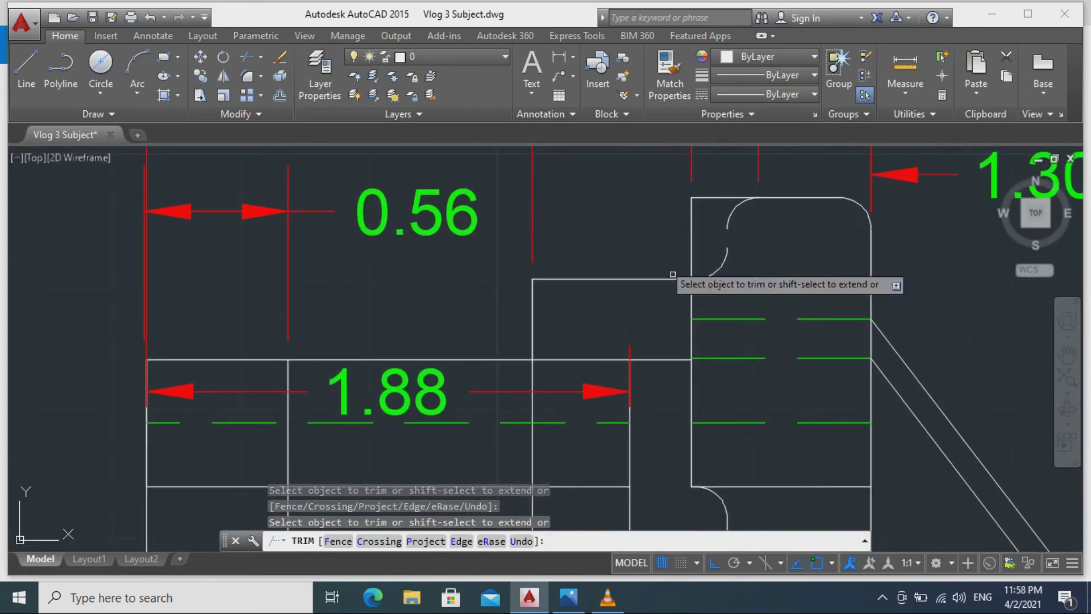
{"action": "key", "text": "Escape"}
Redraw the inner vertical line from the upper arc's end down to the block's bottom edge and trim its overhang.
{"action": "type", "text": "l"}
{"action": "key", "text": "Return"}
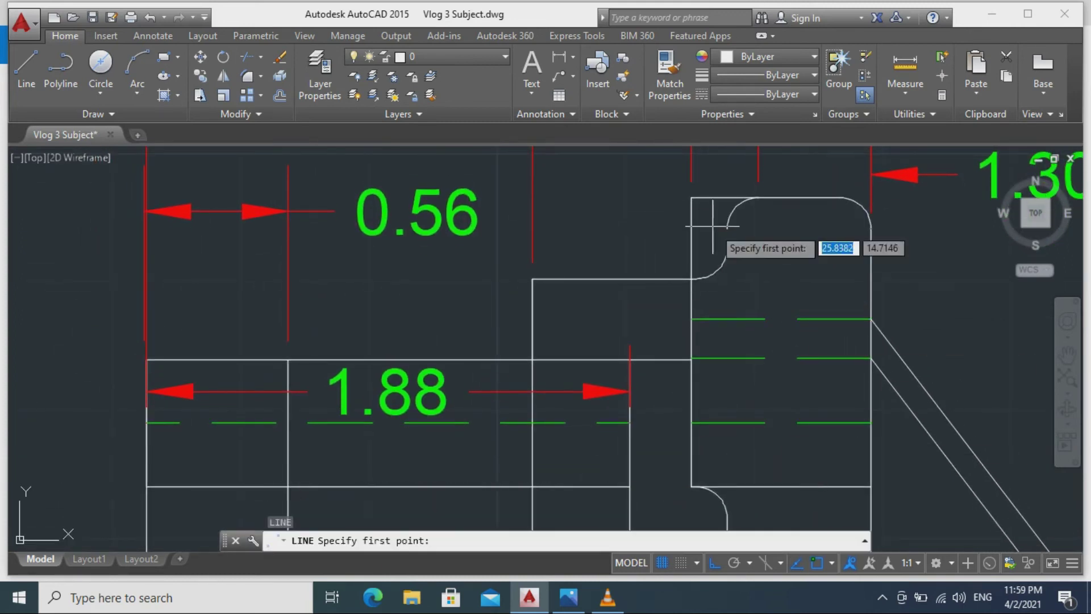
{"action": "left_click", "coordinate": [727, 228]}
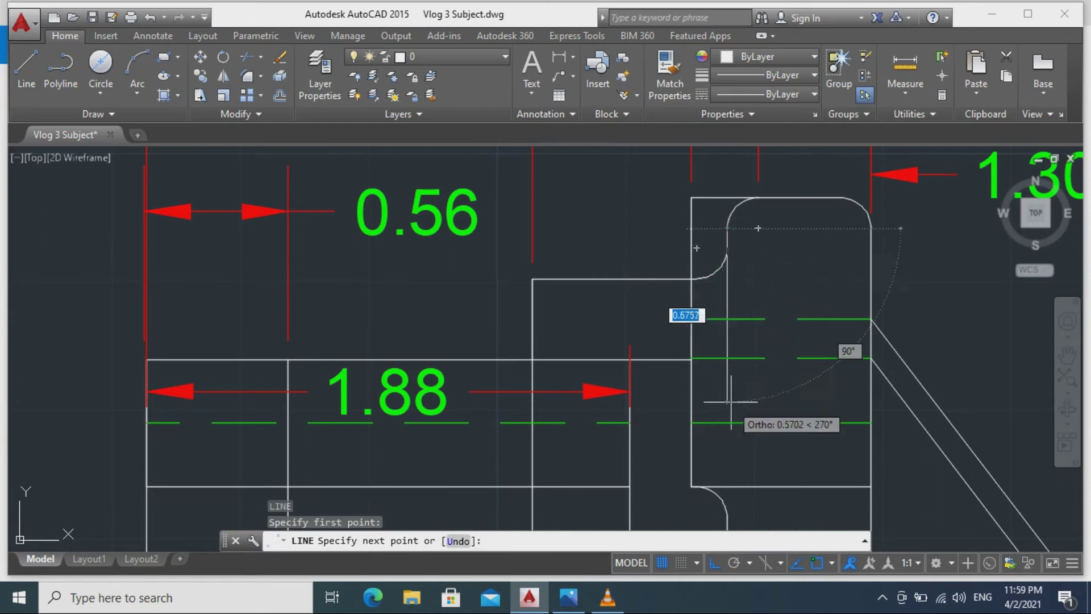
{"action": "left_click", "coordinate": [728, 487]}
{"action": "key", "text": "Escape"}
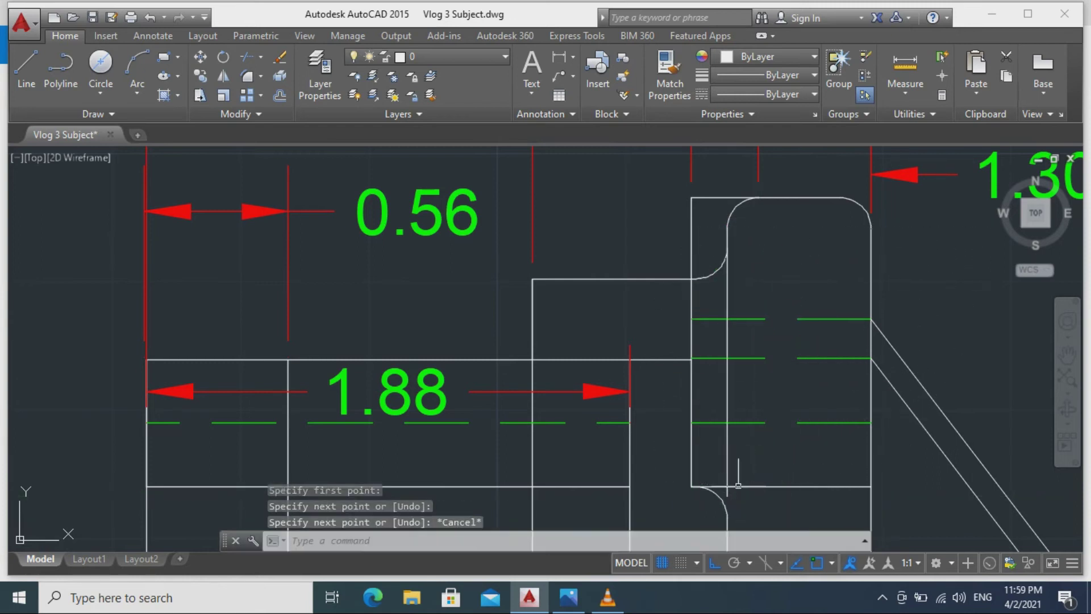
{"action": "middle_click_drag", "start_coordinate": [742, 490], "coordinate": [741, 411]}
{"action": "type", "text": "tr"}
{"action": "key", "text": "Return"}
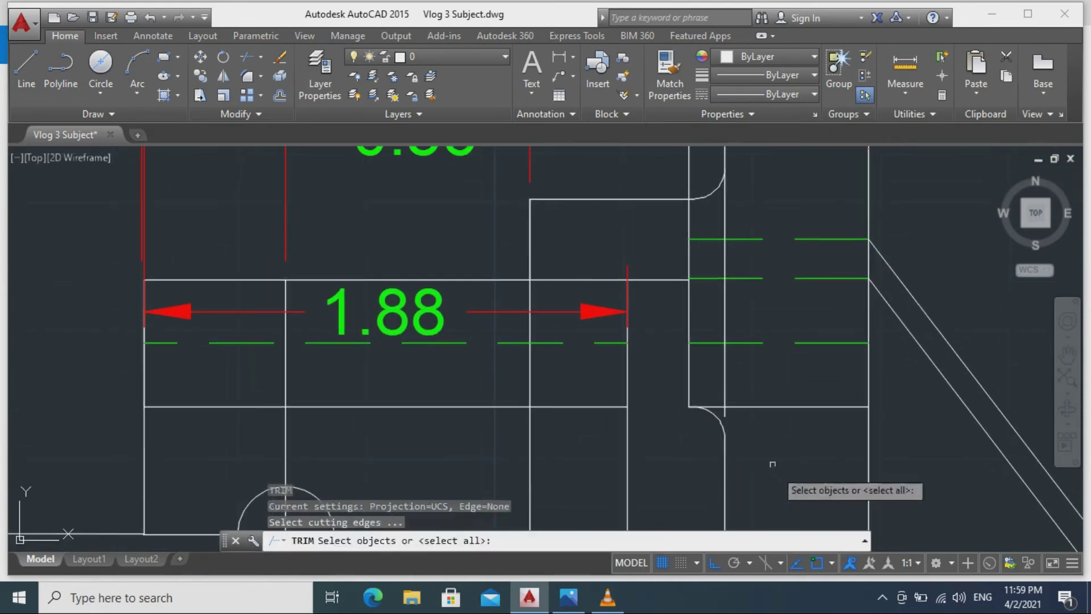
{"action": "key", "text": "Return"}
{"action": "scroll", "coordinate": [767, 463], "scroll_direction": "down", "scroll_amount": 2}
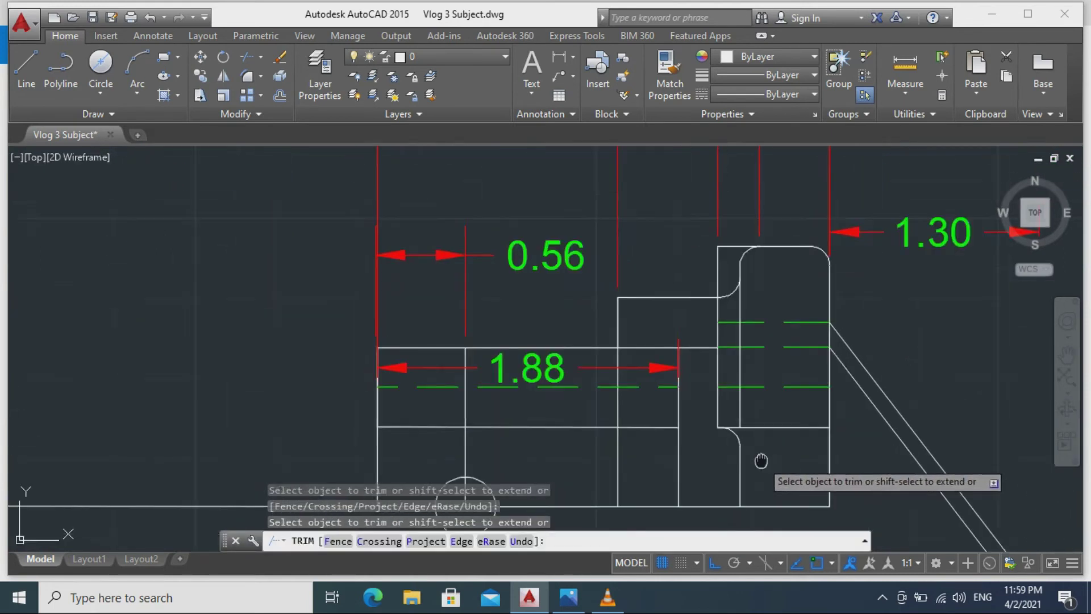
{"action": "middle_click_drag", "start_coordinate": [759, 455], "coordinate": [807, 427]}
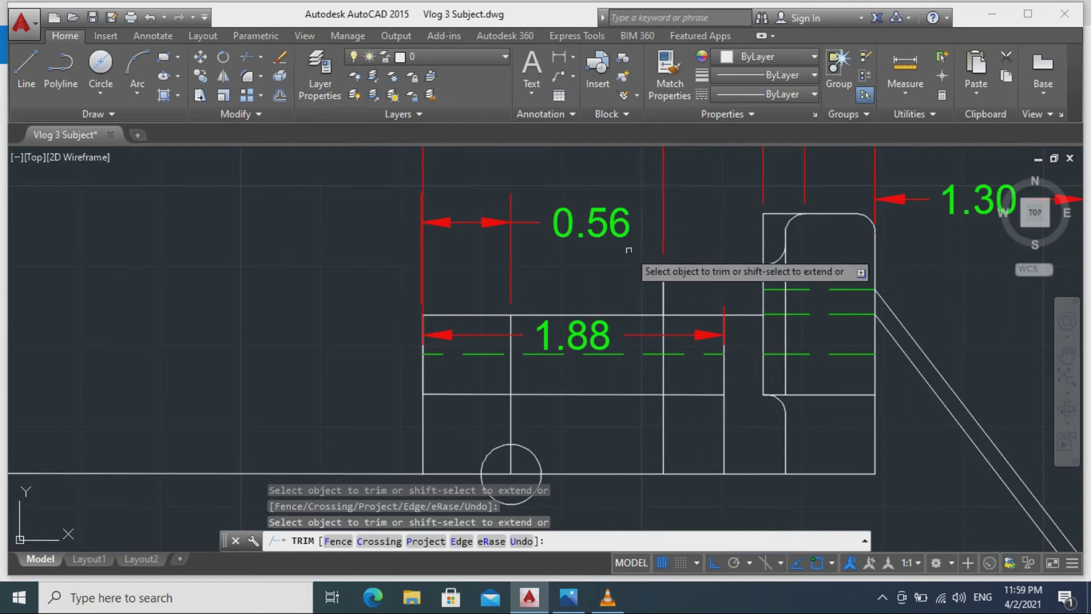
{"action": "key", "text": "Escape"}
Fillet the middle step's upper-left corner with a radius of 0.12.
{"action": "type", "text": "f"}
{"action": "key", "text": "Return"}
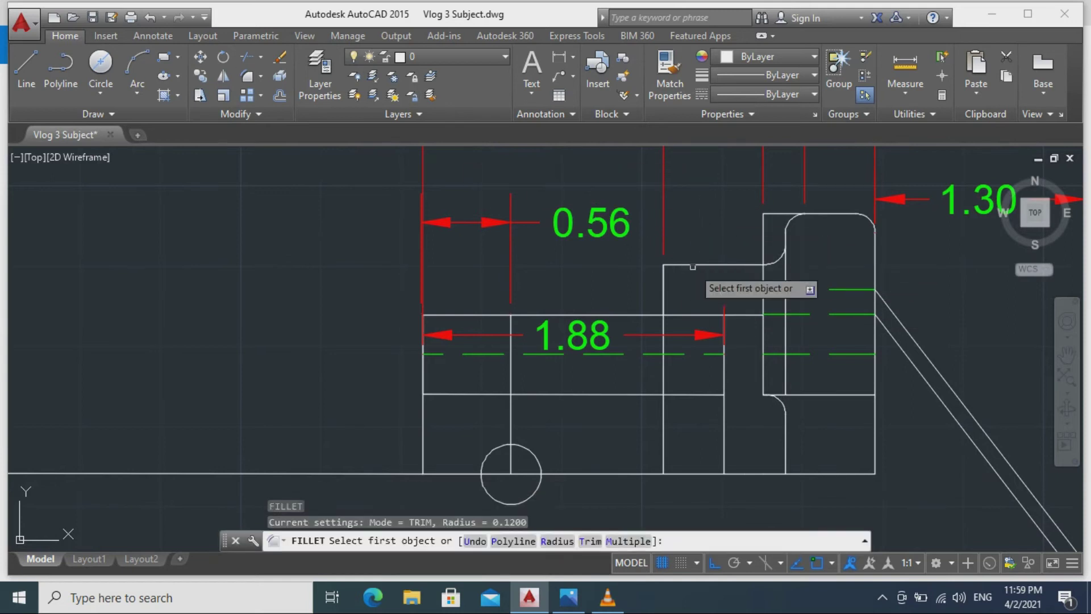
{"action": "left_click", "coordinate": [687, 264]}
{"action": "left_click", "coordinate": [664, 290]}
{"action": "key", "text": "Escape"}
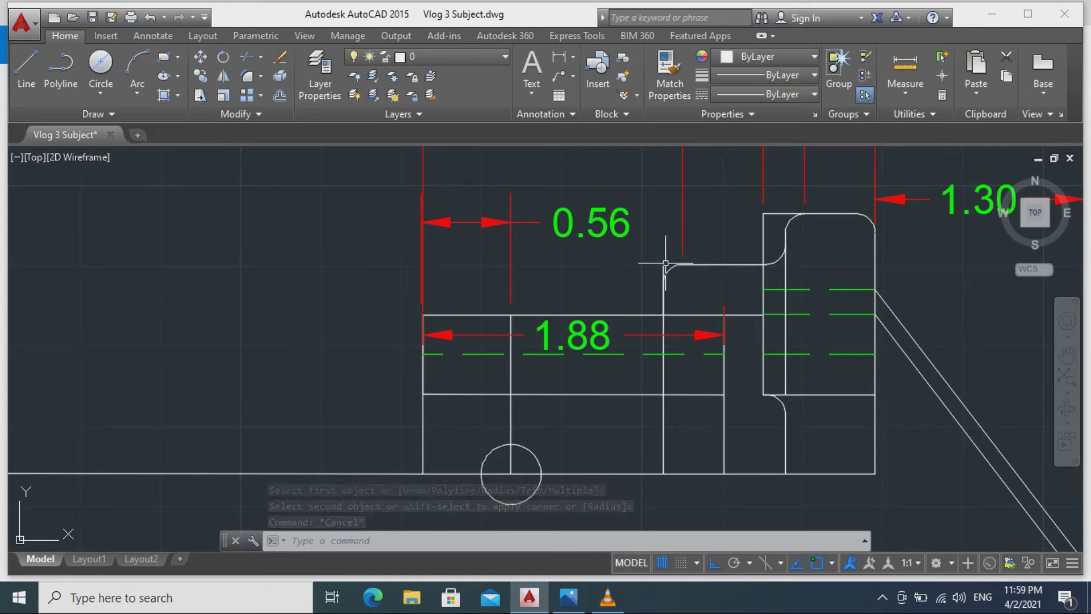
Shorten the leftover vertical line at the middle step's rounded corner to the fillet arc's lower end.
{"action": "scroll", "coordinate": [667, 270], "scroll_direction": "down", "scroll_amount": 1}
{"action": "scroll", "coordinate": [657, 258], "scroll_direction": "up", "scroll_amount": 6}
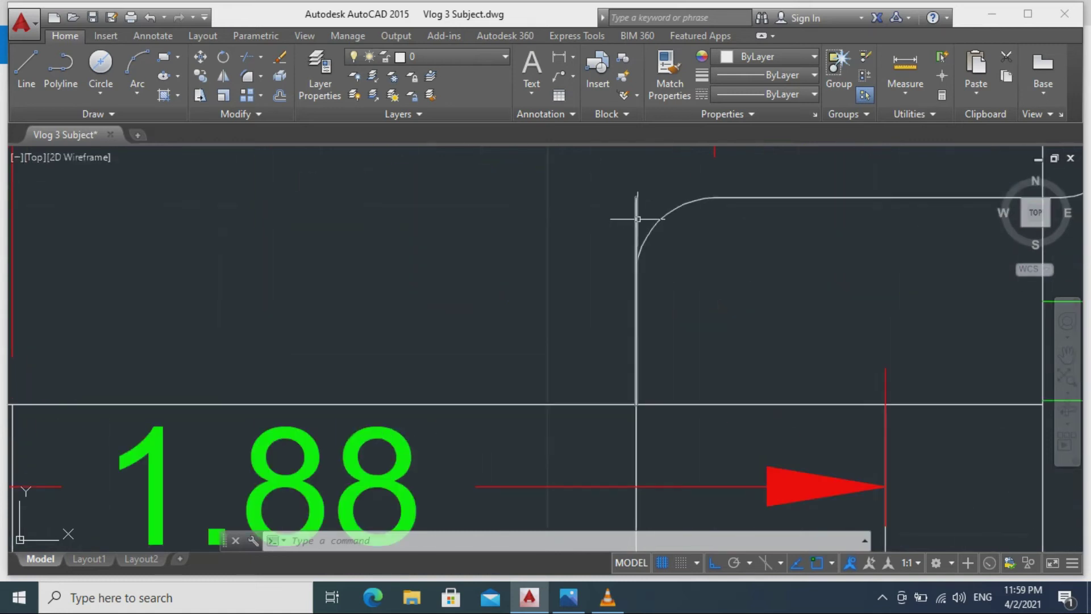
{"action": "left_click", "coordinate": [636, 198]}
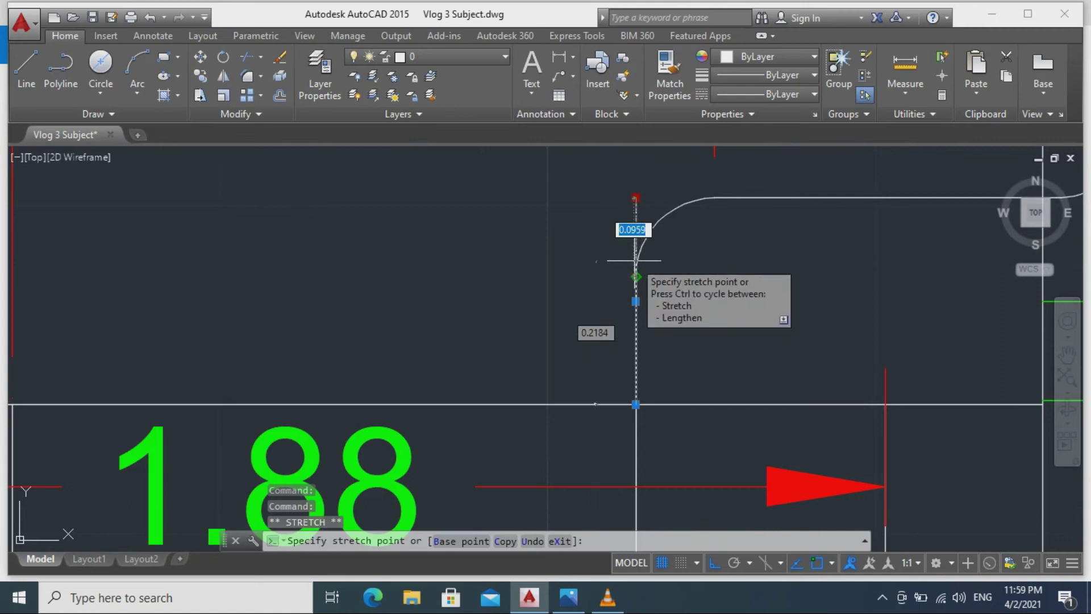
{"action": "left_click", "coordinate": [636, 272]}
{"action": "key", "text": "Escape"}
{"action": "scroll", "coordinate": [679, 306], "scroll_direction": "down", "scroll_amount": 4}
{"action": "scroll", "coordinate": [714, 299], "scroll_direction": "up", "scroll_amount": 2}
{"action": "scroll", "coordinate": [738, 312], "scroll_direction": "down", "scroll_amount": 4}
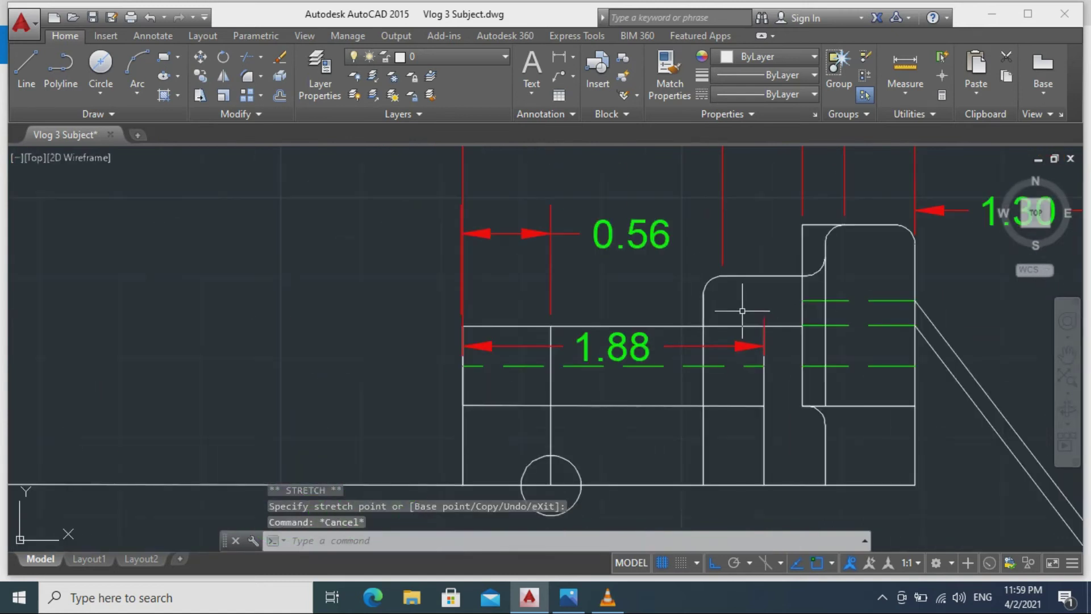
Fillet the right block's lower-right corner with a radius of 0.12.
{"action": "type", "text": "f"}
{"action": "key", "text": "Return"}
{"action": "left_click", "coordinate": [886, 406]}
{"action": "key", "text": "Escape"}
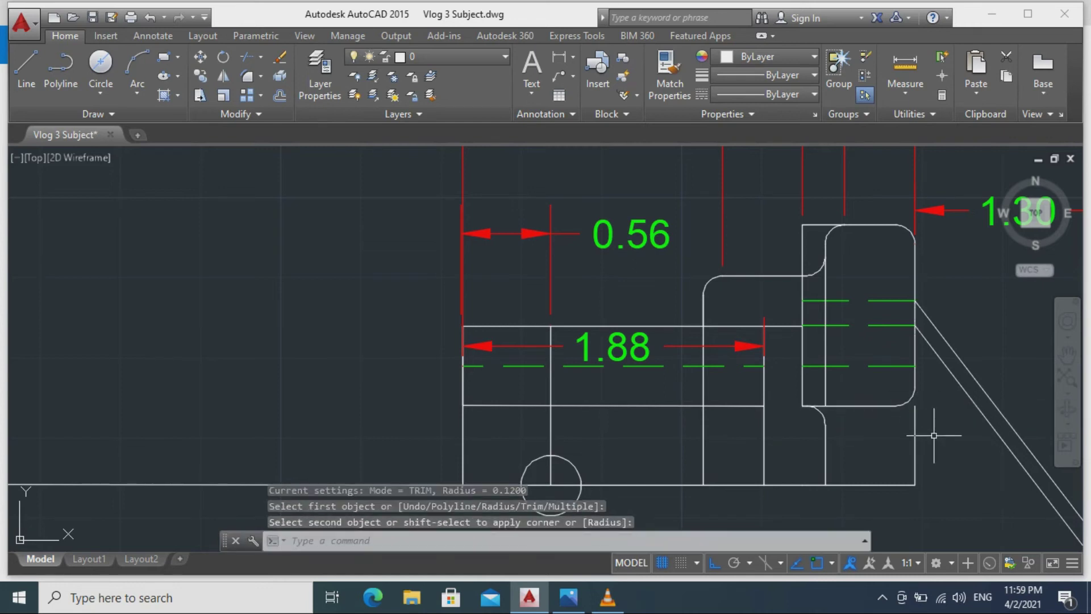
Stretch the vertical line below the right block's rounded lower-right corner up to the fillet arc's end.
{"action": "left_click", "coordinate": [914, 430]}
{"action": "left_click", "coordinate": [915, 406]}
{"action": "key", "text": "Escape"}
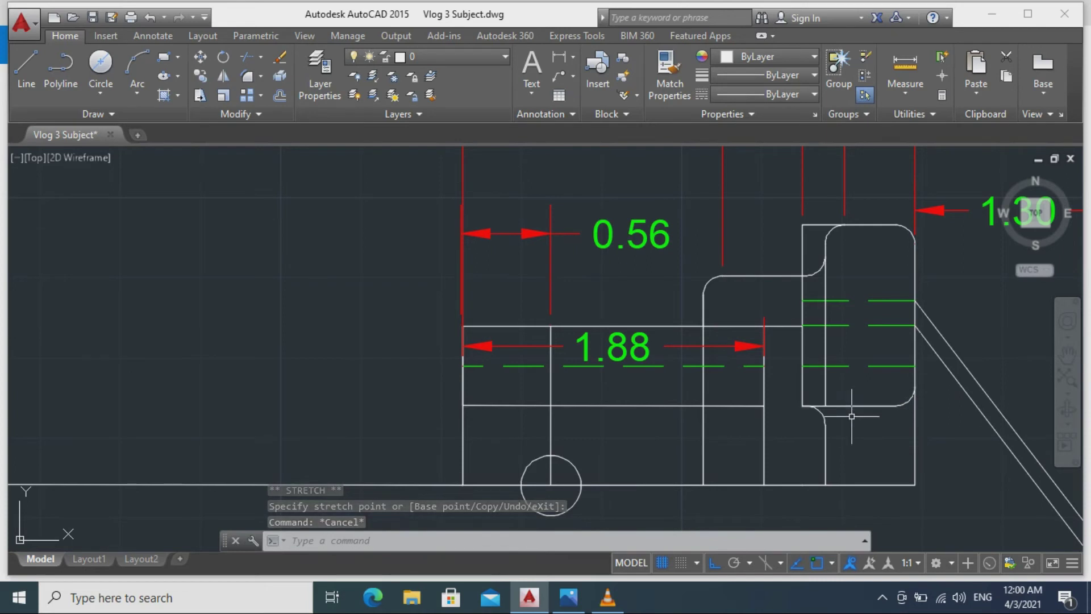
{"action": "scroll", "coordinate": [859, 434], "scroll_direction": "down", "scroll_amount": 2}
{"action": "scroll", "coordinate": [858, 428], "scroll_direction": "up", "scroll_amount": 1}
{"action": "scroll", "coordinate": [851, 418], "scroll_direction": "down", "scroll_amount": 1}
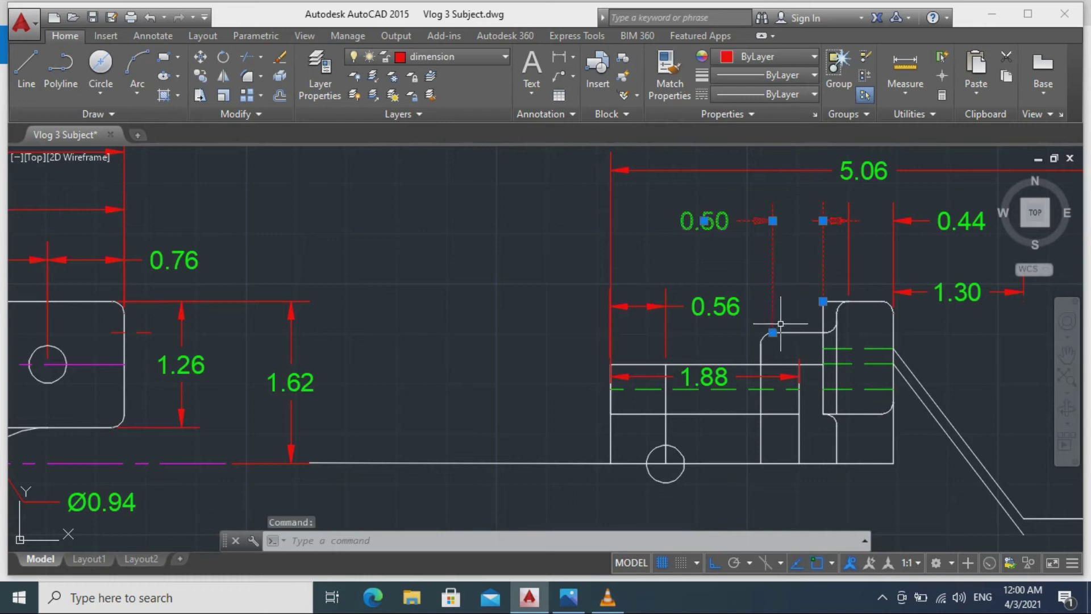
Move the left origin of the dimension above the middle step to the lower end of the step's upper-left fillet arc.
{"action": "scroll", "coordinate": [774, 342], "scroll_direction": "up", "scroll_amount": 2}
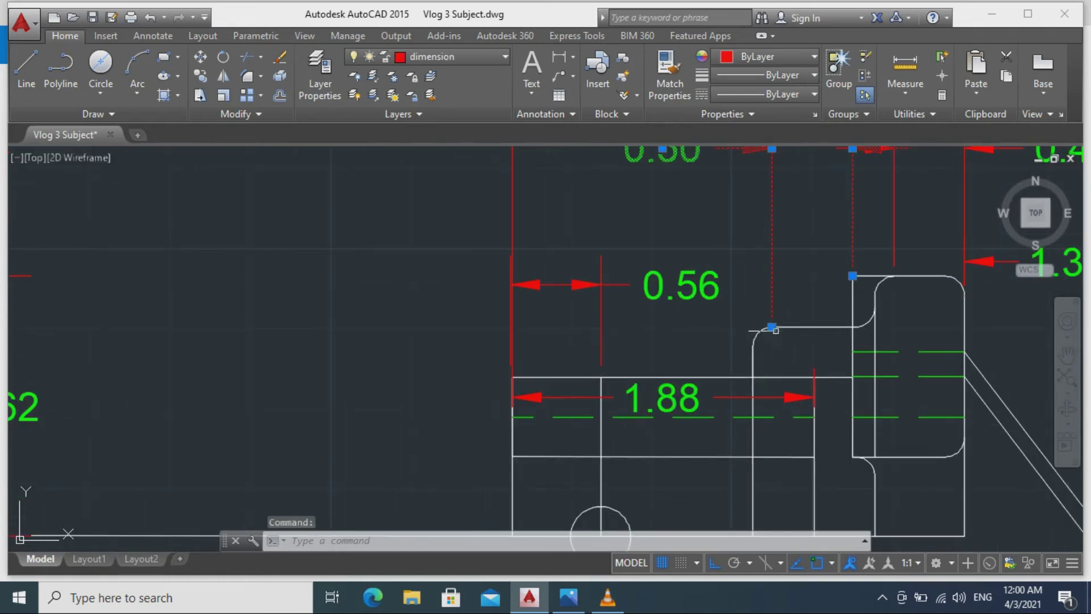
{"action": "left_click", "coordinate": [772, 327]}
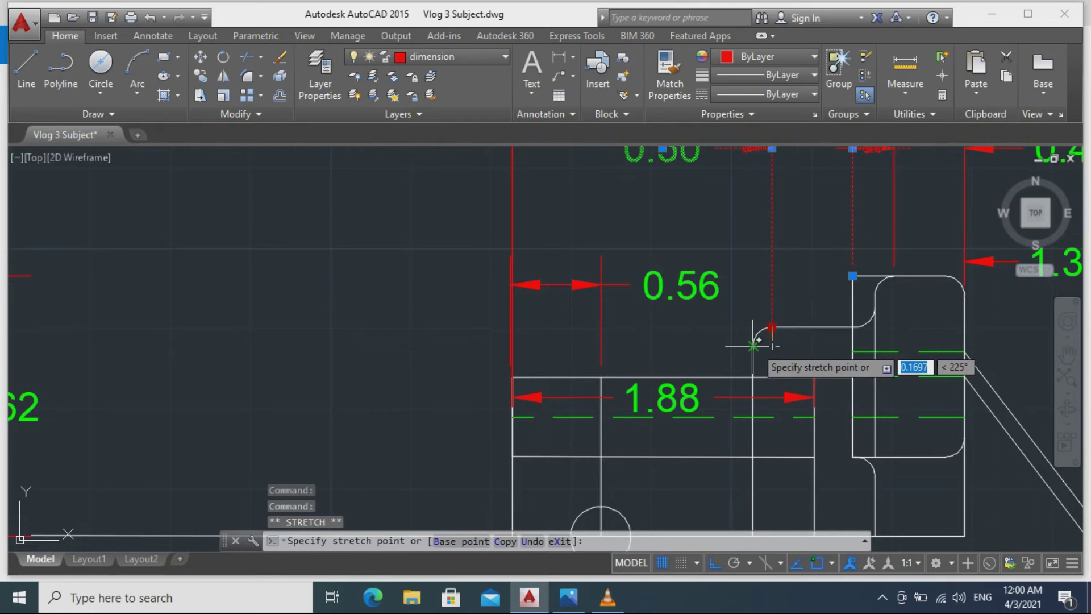
{"action": "left_click", "coordinate": [752, 344]}
{"action": "mouse_move", "coordinate": [864, 254]}
{"action": "middle_mouse_down"}
{"action": "mouse_move", "coordinate": [857, 267]}
{"action": "mouse_move", "coordinate": [723, 312]}
{"action": "middle_mouse_up"}
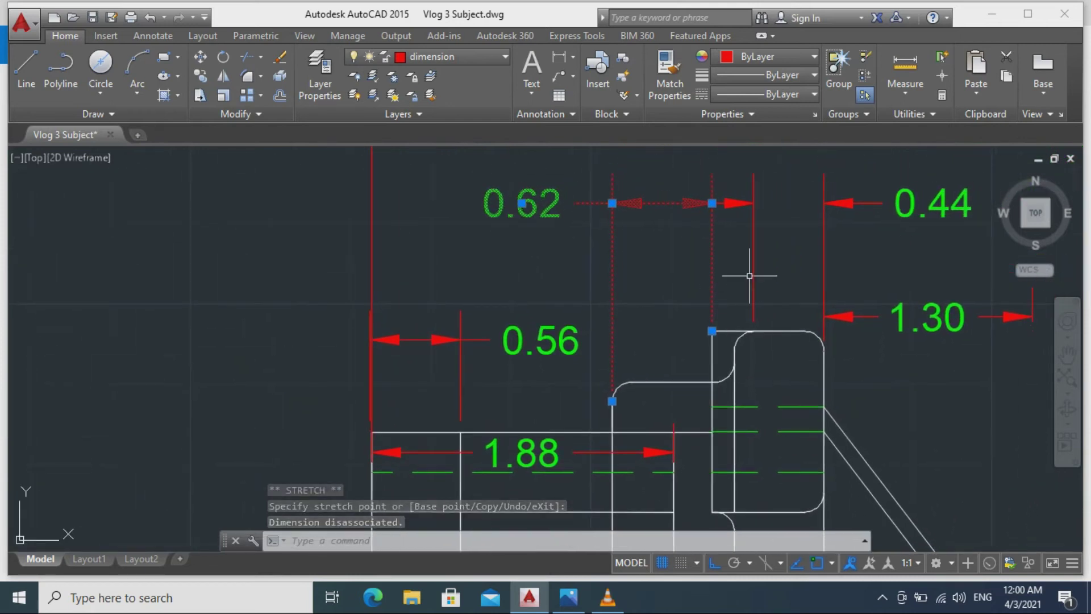
{"action": "key", "text": "Escape"}
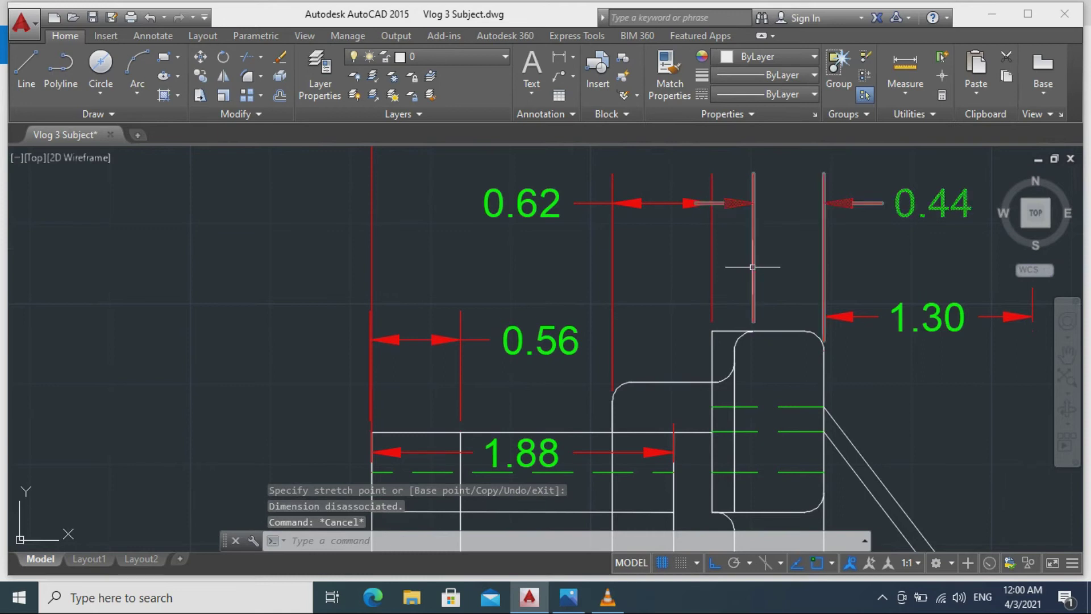
Move the left origin of the 0.44 dimension to the upper-left corner of the right block.
{"action": "left_click", "coordinate": [753, 266]}
{"action": "left_click", "coordinate": [753, 330]}
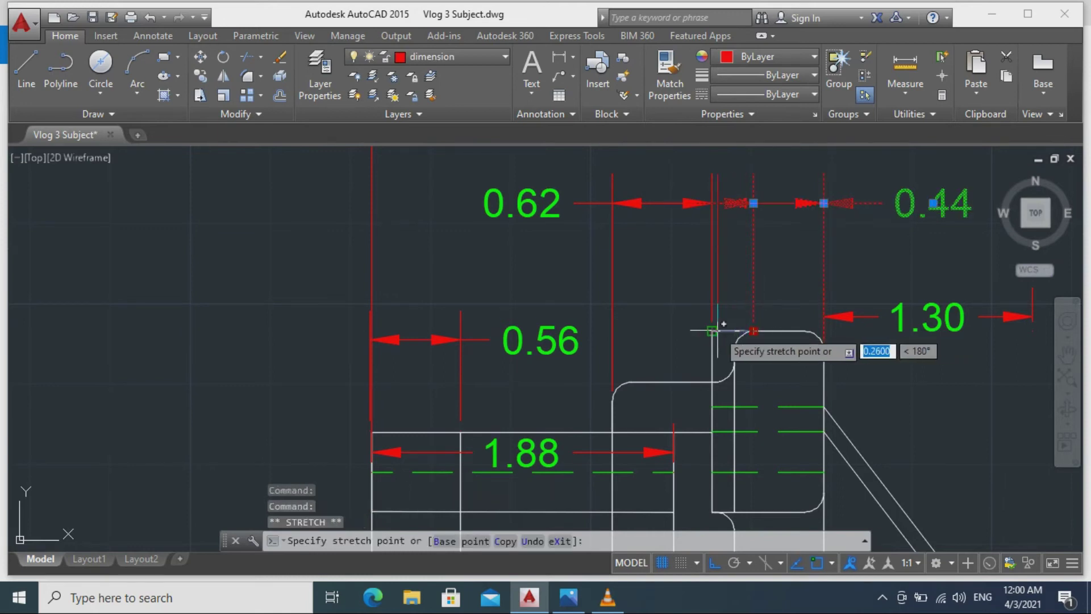
{"action": "left_click", "coordinate": [712, 330]}
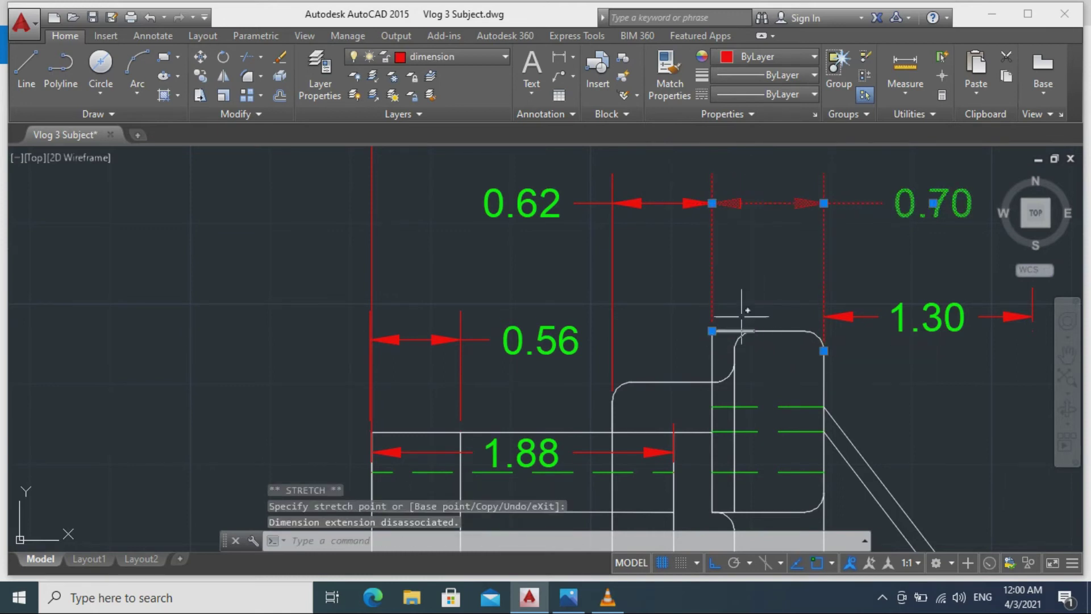
{"action": "key", "text": "Escape"}
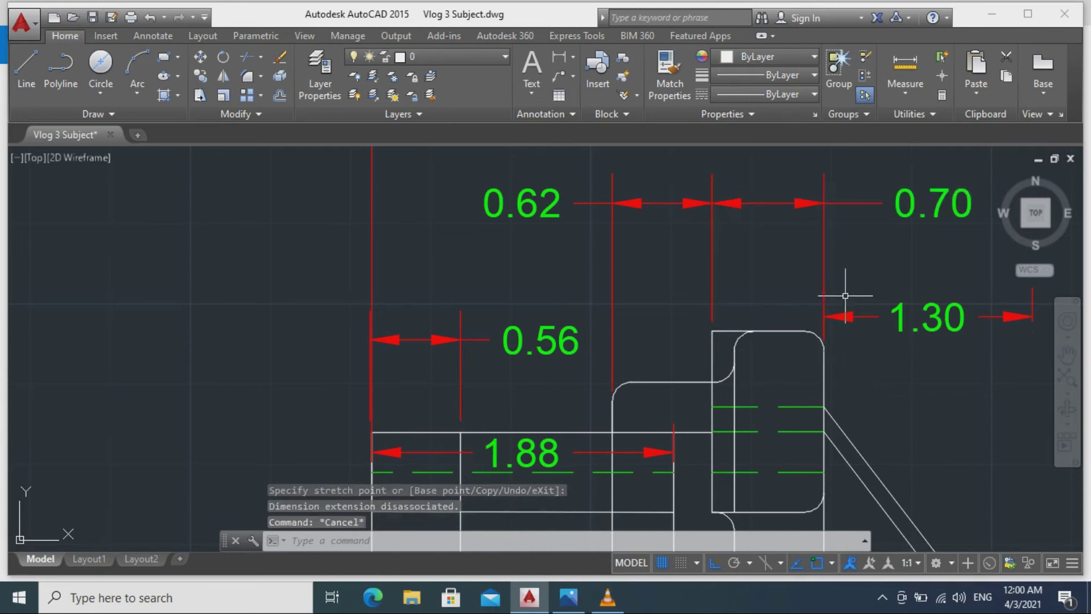
Examine the side view, its slanted strip and its dimensions in relation to the front view.
{"action": "scroll", "coordinate": [907, 374], "scroll_direction": "down", "scroll_amount": 2}
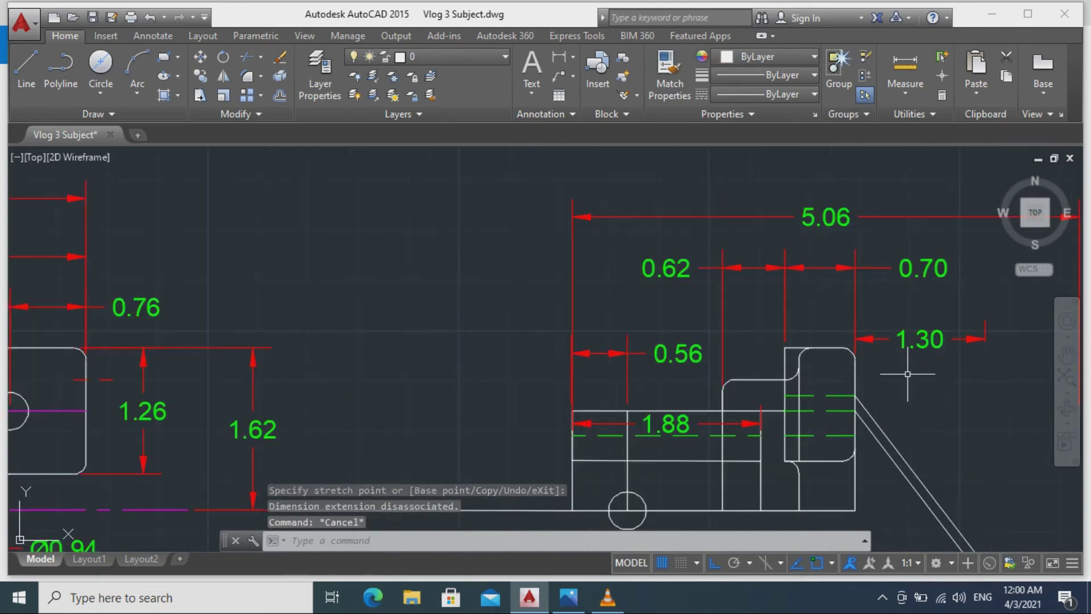
{"action": "scroll", "coordinate": [908, 369], "scroll_direction": "down", "scroll_amount": 2}
{"action": "middle_click_drag", "start_coordinate": [891, 376], "coordinate": [728, 285]}
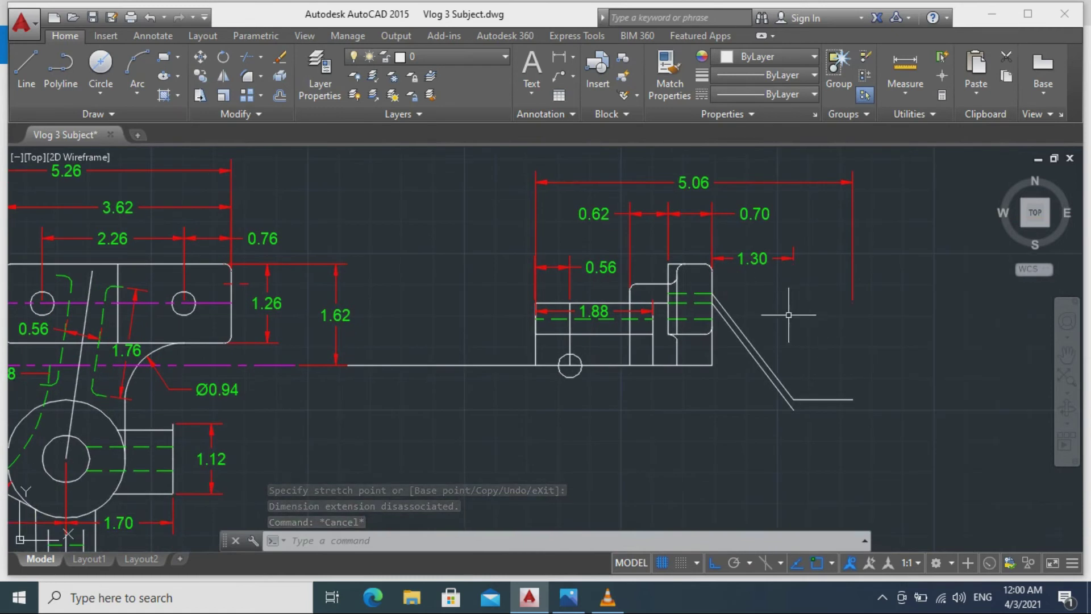
{"action": "middle_click_drag", "start_coordinate": [789, 314], "coordinate": [806, 276]}
{"action": "scroll", "coordinate": [701, 360], "scroll_direction": "down", "scroll_amount": 2}
{"action": "scroll", "coordinate": [706, 373], "scroll_direction": "up", "scroll_amount": 4}
{"action": "scroll", "coordinate": [738, 370], "scroll_direction": "down", "scroll_amount": 2}
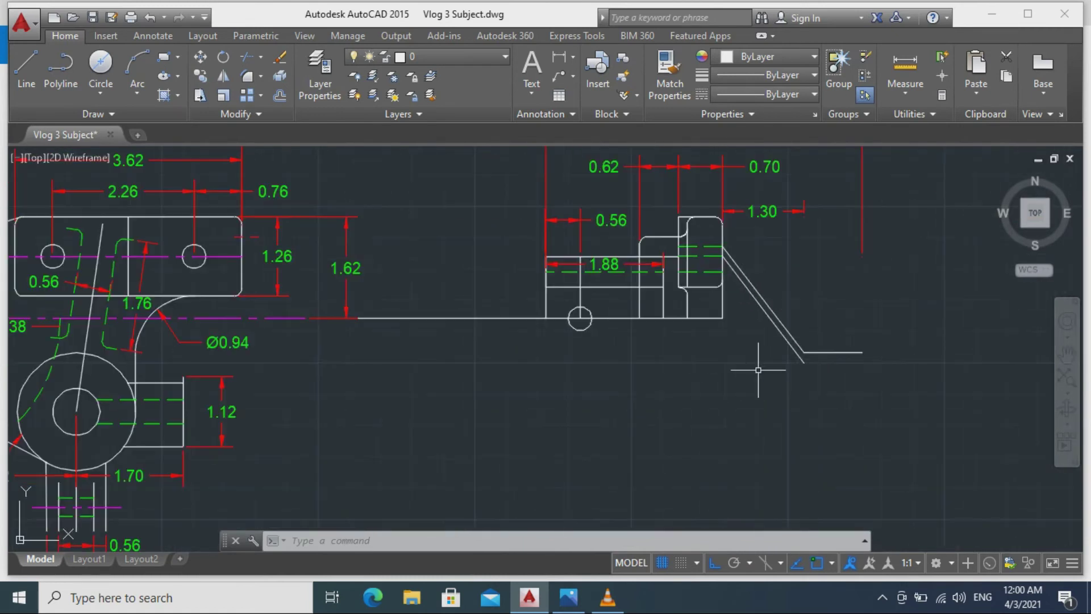
{"action": "scroll", "coordinate": [758, 370], "scroll_direction": "up", "scroll_amount": 2}
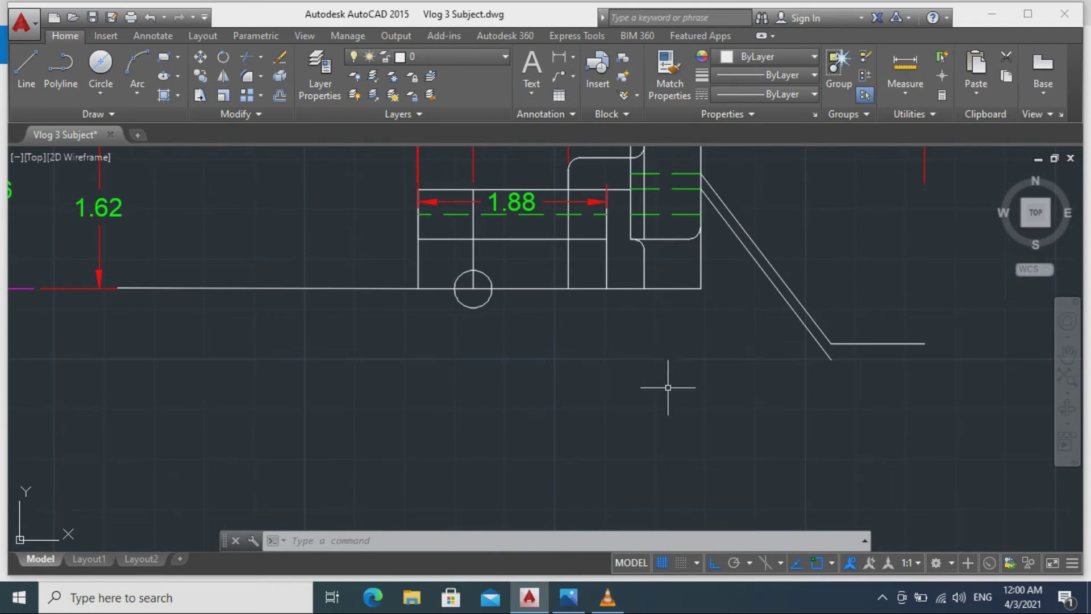
{"action": "scroll", "coordinate": [580, 385], "scroll_direction": "down", "scroll_amount": 3}
{"action": "scroll", "coordinate": [590, 370], "scroll_direction": "up", "scroll_amount": 3}
{"action": "scroll", "coordinate": [628, 397], "scroll_direction": "down", "scroll_amount": 3}
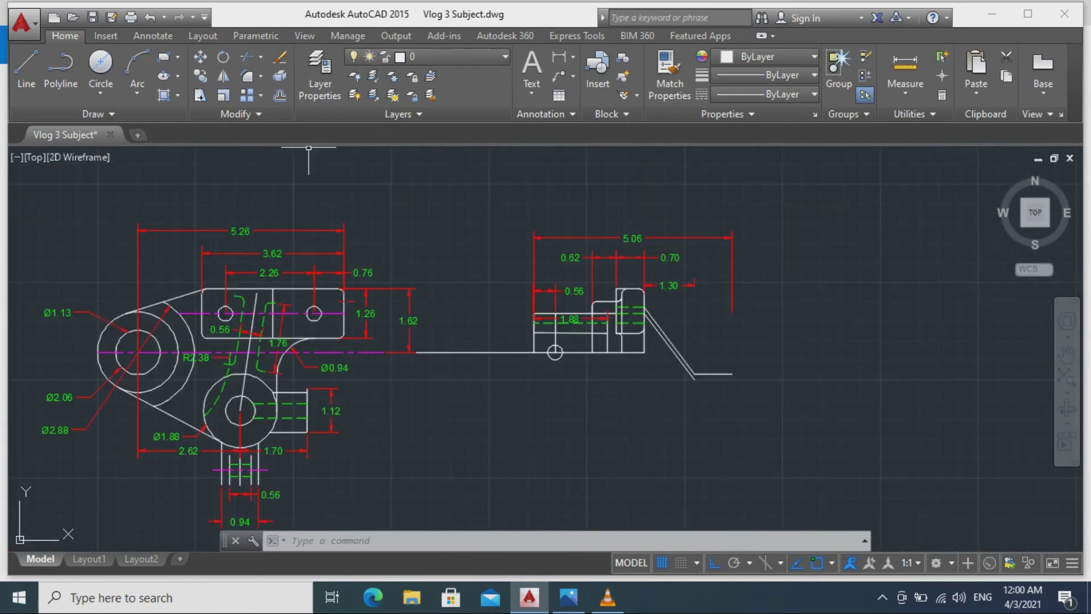
On the dimension layer, add a 1.88 vertical linear dimension downward from the right end of the strip's short horizontal line.
{"action": "left_click", "coordinate": [432, 57]}
{"action": "left_click", "coordinate": [438, 114]}
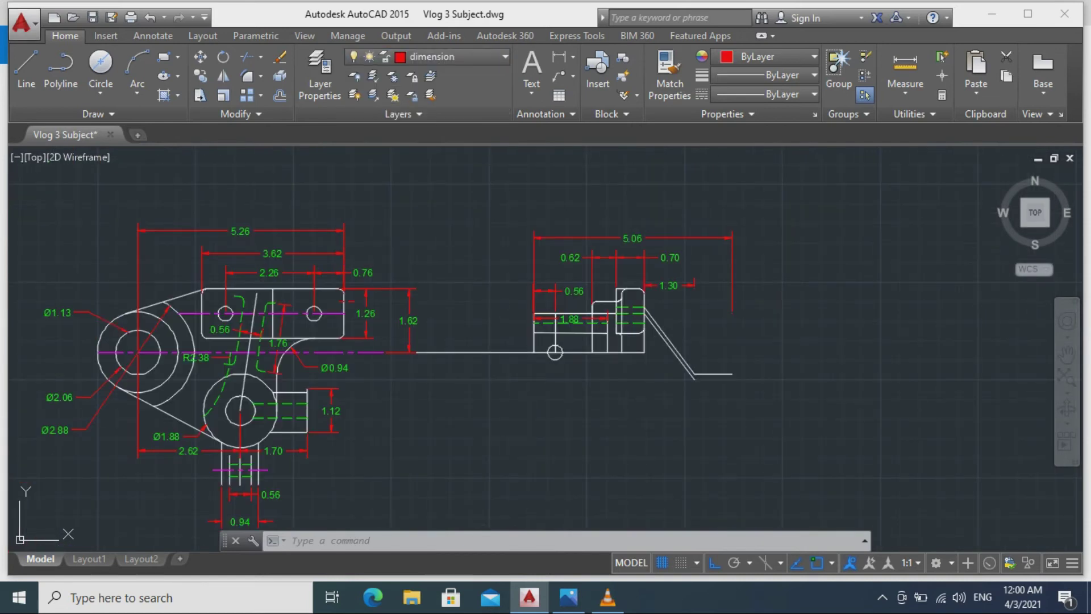
{"action": "left_click", "coordinate": [153, 36]}
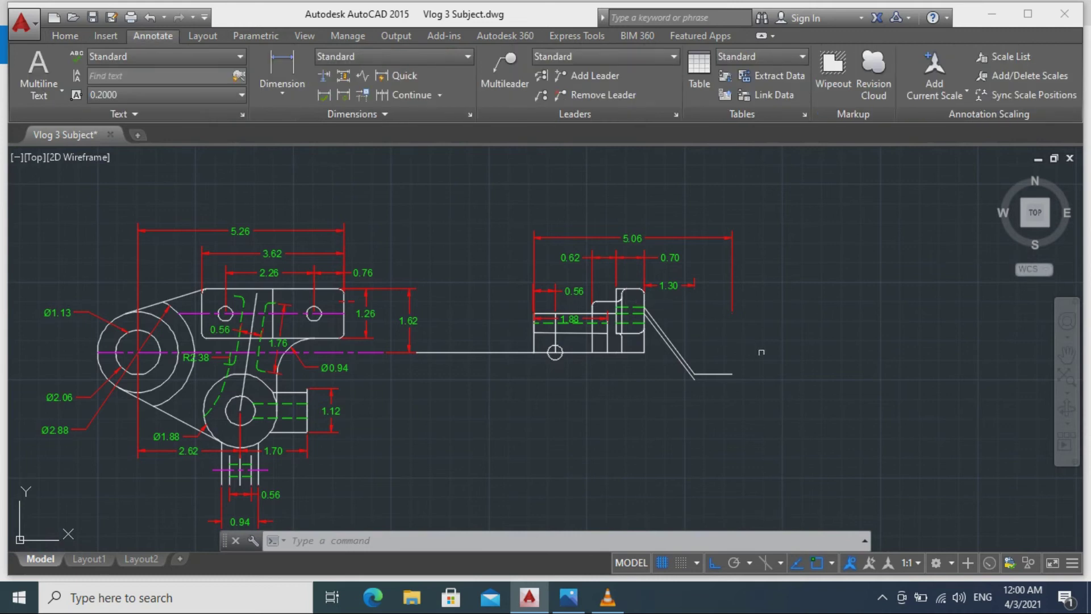
{"action": "scroll", "coordinate": [740, 373], "scroll_direction": "up", "scroll_amount": 4}
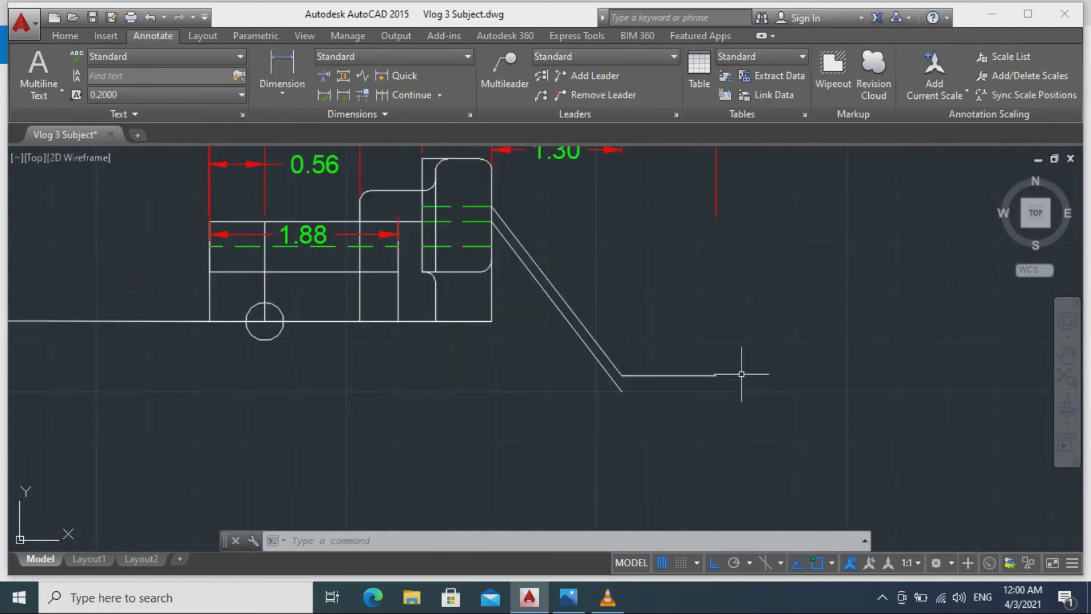
{"action": "left_click", "coordinate": [284, 165]}
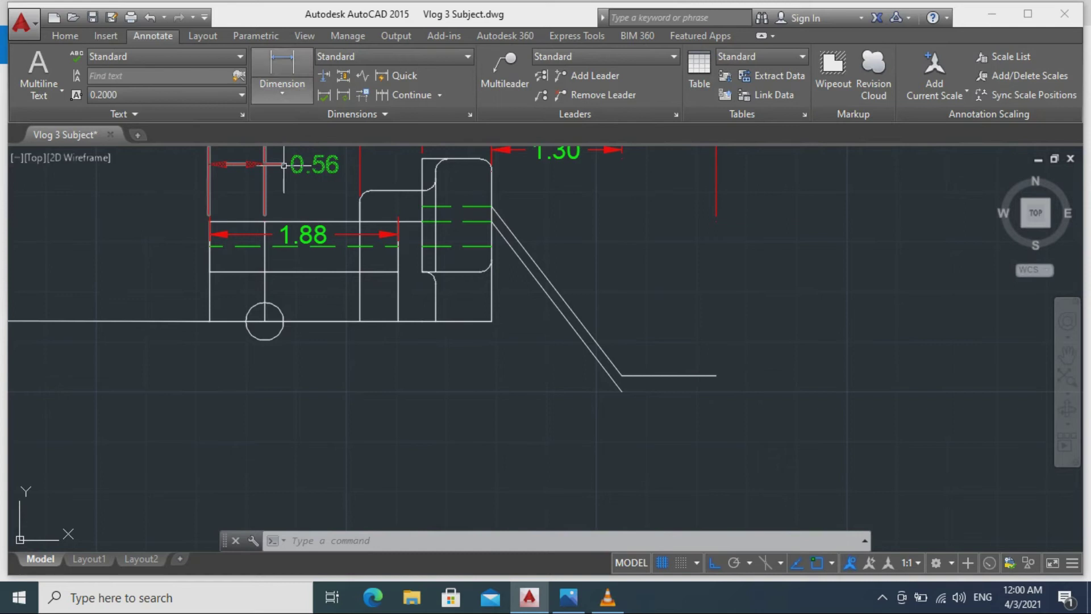
{"action": "key", "text": "Return"}
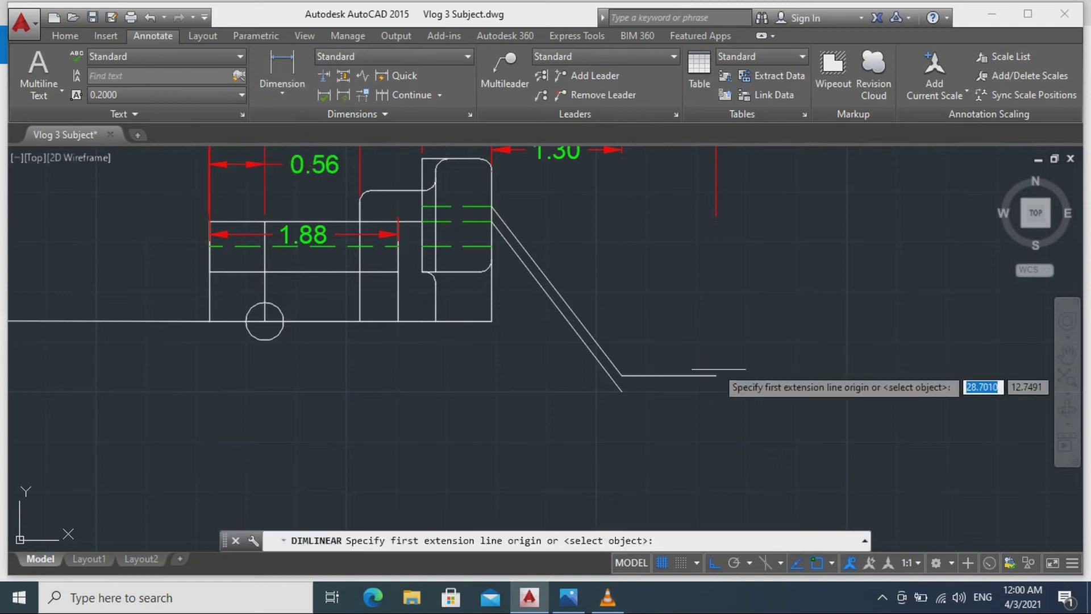
{"action": "left_click", "coordinate": [714, 376]}
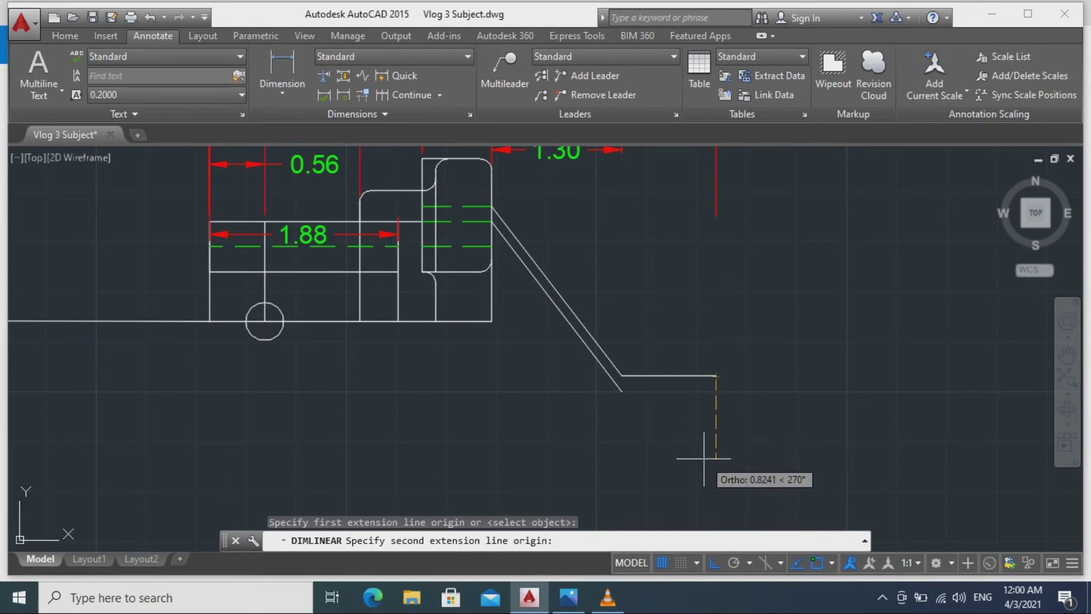
{"action": "type", "text": "1.88"}
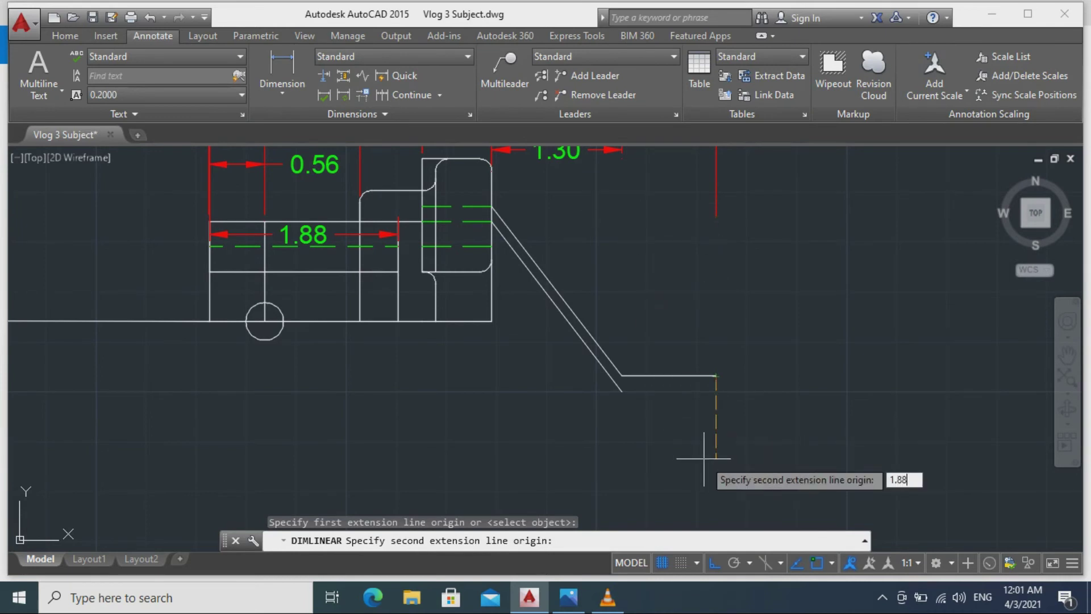
{"action": "key", "text": "Return"}
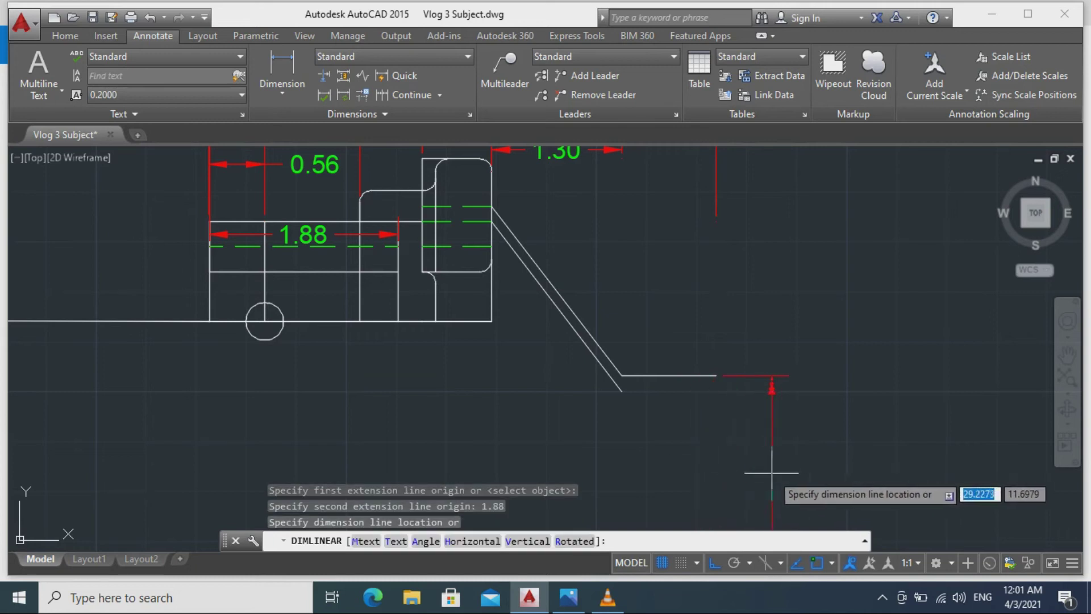
{"action": "left_click", "coordinate": [841, 477]}
On layer 0, draw a long horizontal line from the 1.88 vertical dimension's lower extension line leftward toward the front view.
{"action": "mouse_move", "coordinate": [713, 515]}
{"action": "middle_mouse_down"}
{"action": "mouse_move", "coordinate": [725, 407]}
{"action": "mouse_move", "coordinate": [757, 370]}
{"action": "middle_mouse_up"}
{"action": "scroll", "coordinate": [704, 410], "scroll_direction": "down", "scroll_amount": 2}
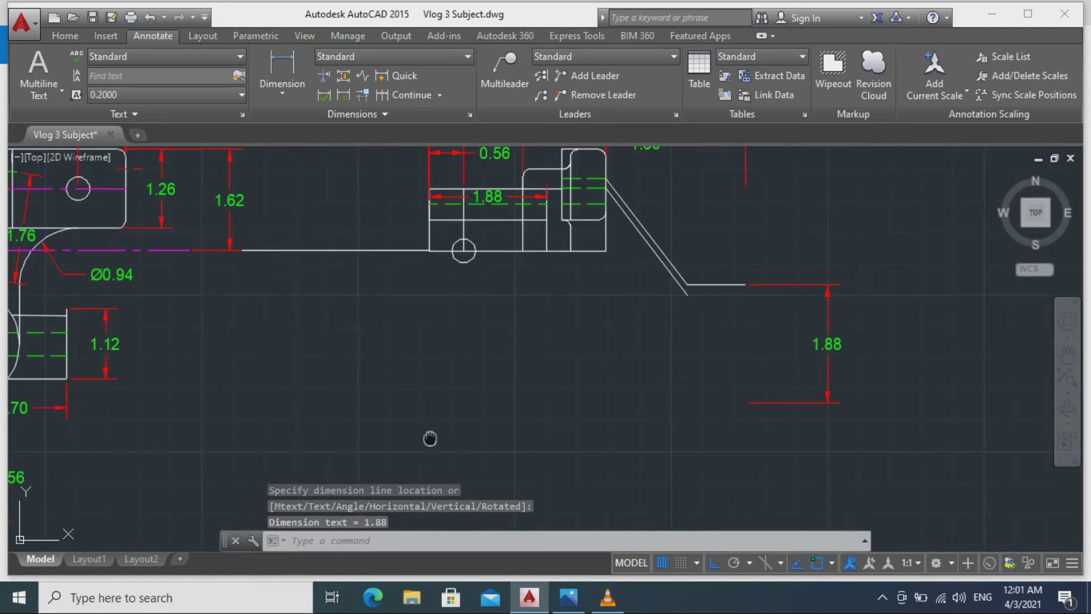
{"action": "middle_click_drag", "start_coordinate": [431, 438], "coordinate": [566, 416]}
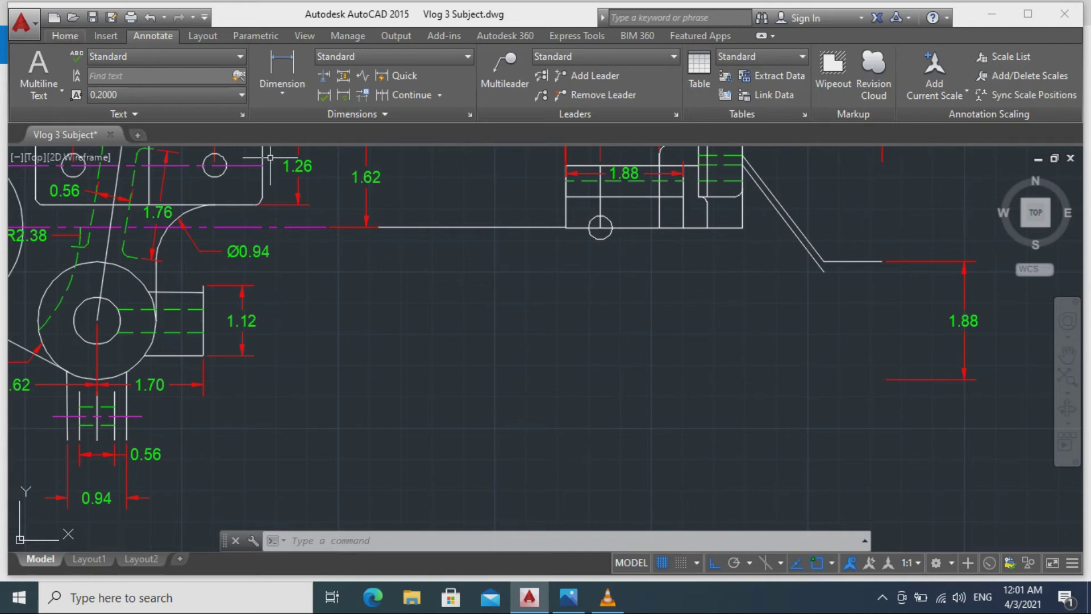
{"action": "left_click", "coordinate": [65, 36]}
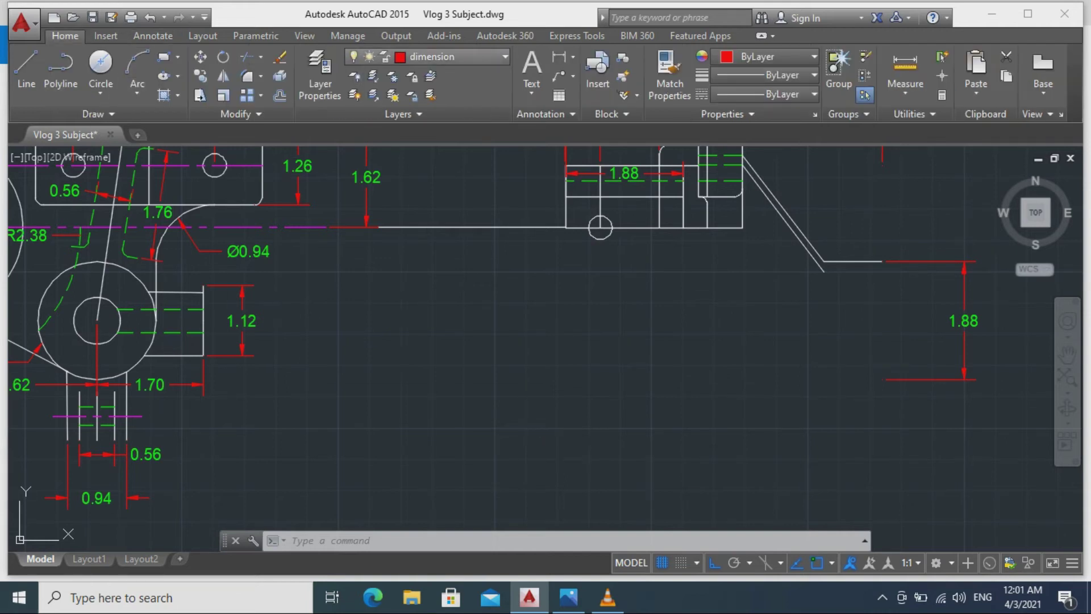
{"action": "left_click", "coordinate": [455, 56]}
{"action": "left_click", "coordinate": [398, 74]}
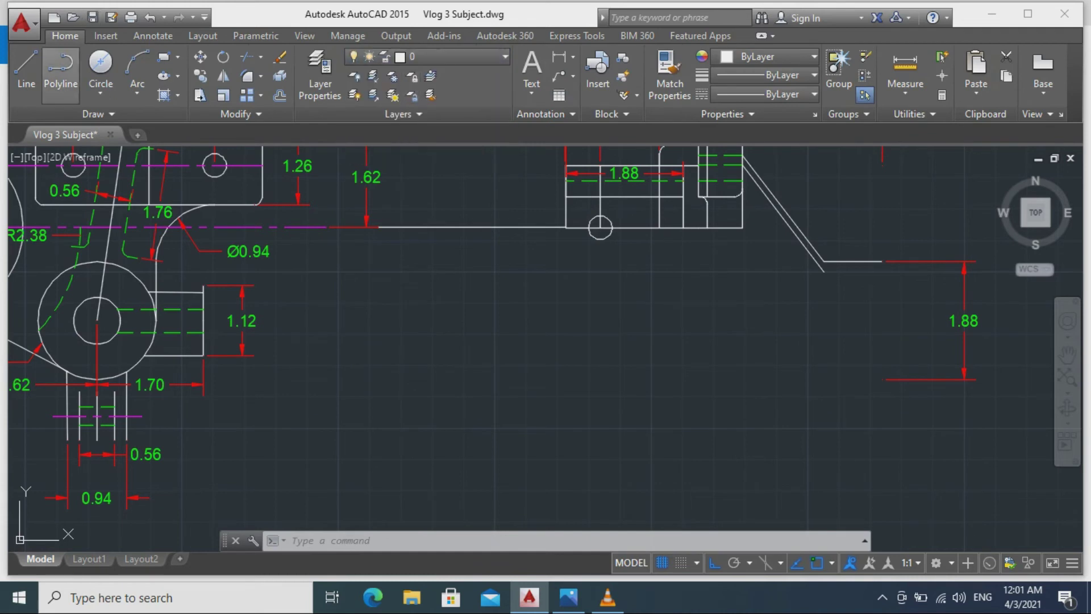
{"action": "left_click", "coordinate": [26, 68]}
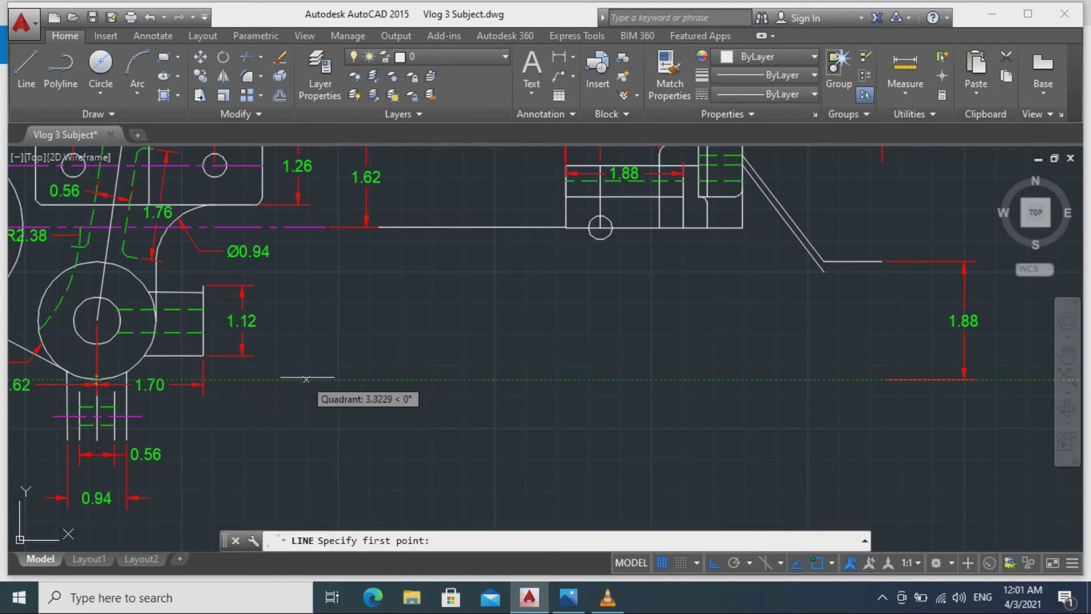
{"action": "left_click", "coordinate": [886, 379]}
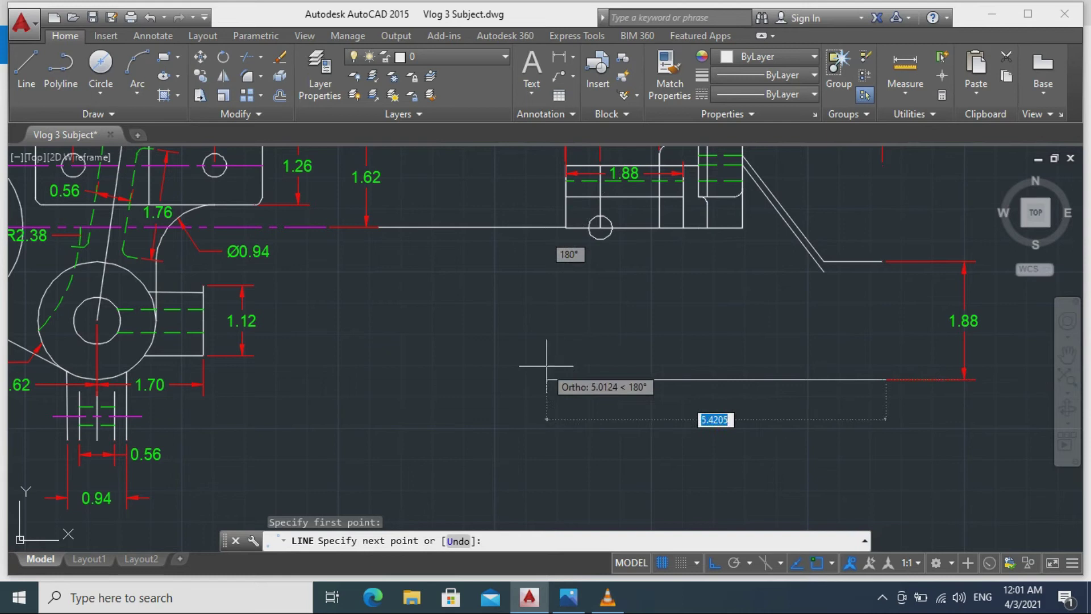
{"action": "left_click", "coordinate": [309, 366]}
{"action": "key", "text": "Escape"}
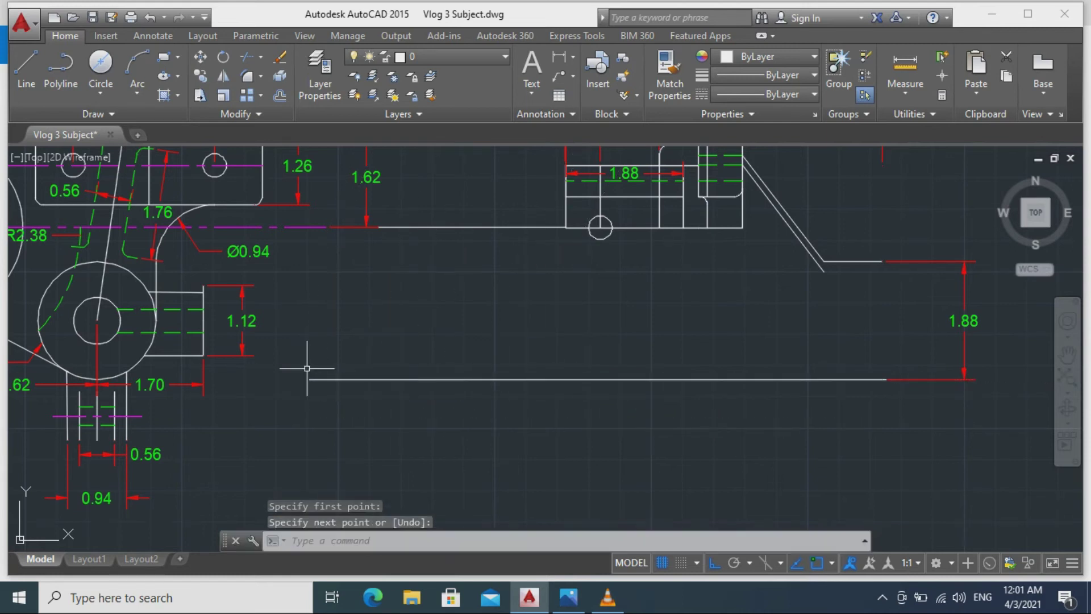
Draw a vertical line from the right end of the strip's short horizontal line down to the long horizontal line.
{"action": "mouse_move", "coordinate": [588, 486]}
{"action": "middle_mouse_down"}
{"action": "mouse_move", "coordinate": [338, 404]}
{"action": "mouse_move", "coordinate": [330, 479]}
{"action": "middle_mouse_up"}
{"action": "scroll", "coordinate": [392, 478], "scroll_direction": "up", "scroll_amount": 4}
{"action": "scroll", "coordinate": [464, 431], "scroll_direction": "down", "scroll_amount": 4}
{"action": "middle_click_drag", "start_coordinate": [465, 431], "coordinate": [390, 495]}
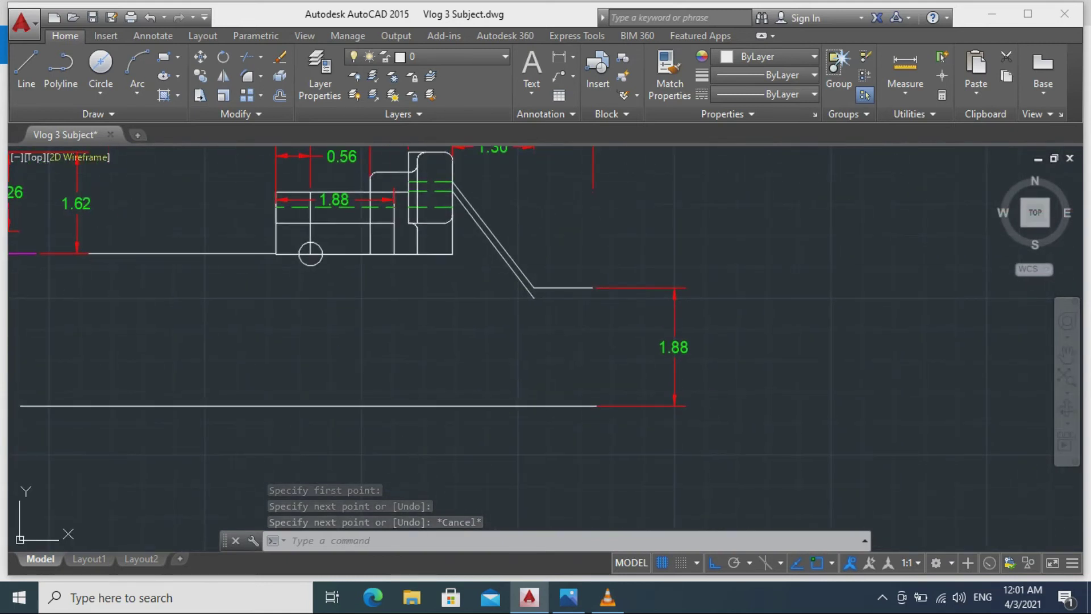
{"action": "left_click", "coordinate": [26, 65]}
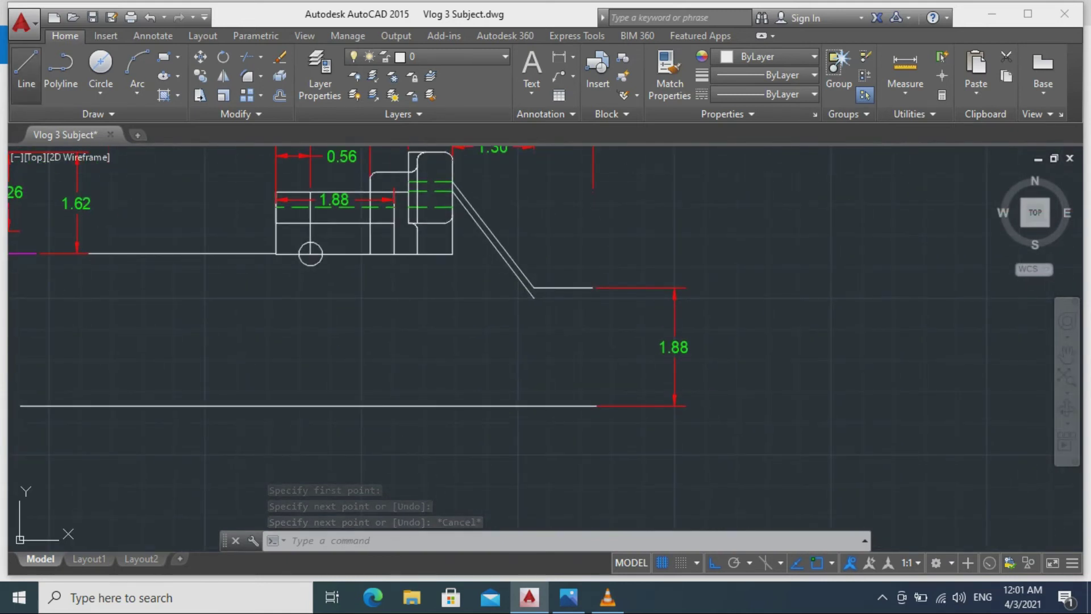
{"action": "left_click", "coordinate": [593, 287]}
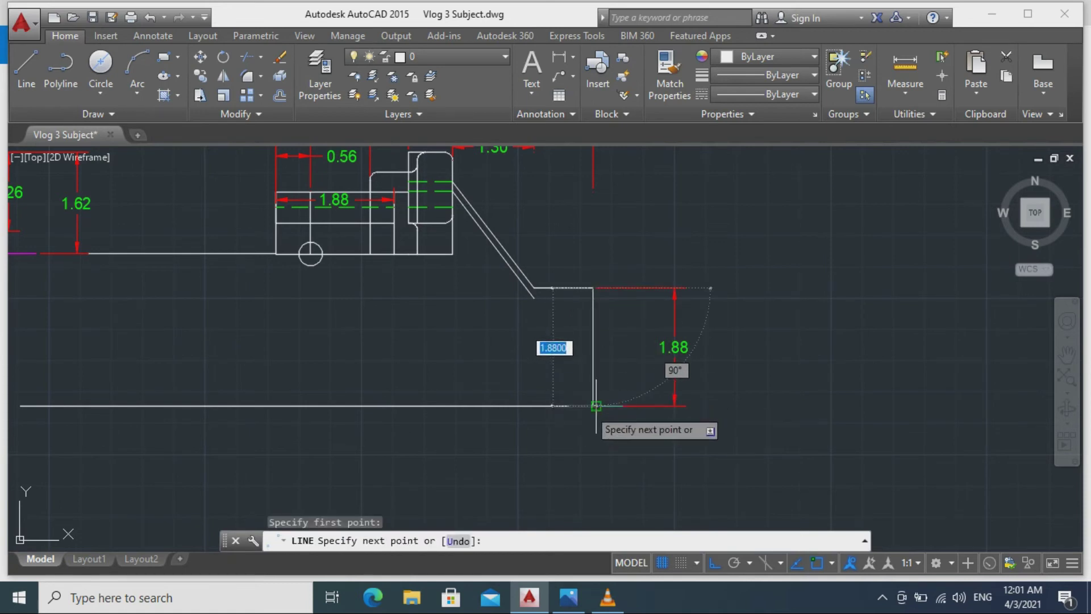
{"action": "left_click", "coordinate": [585, 405]}
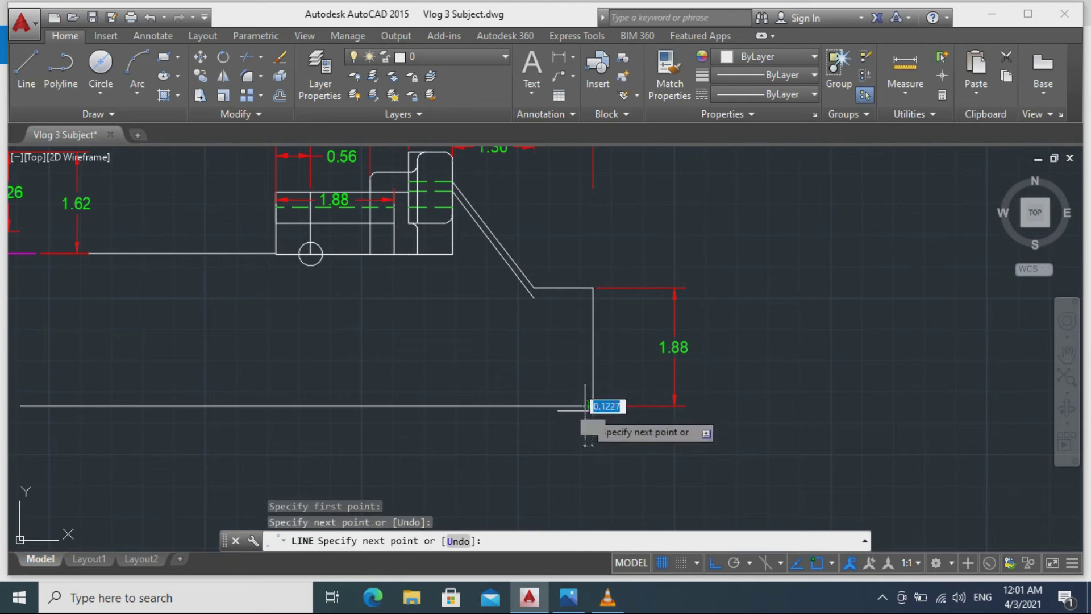
{"action": "key", "text": "Escape"}
{"action": "scroll", "coordinate": [606, 425], "scroll_direction": "up", "scroll_amount": 5}
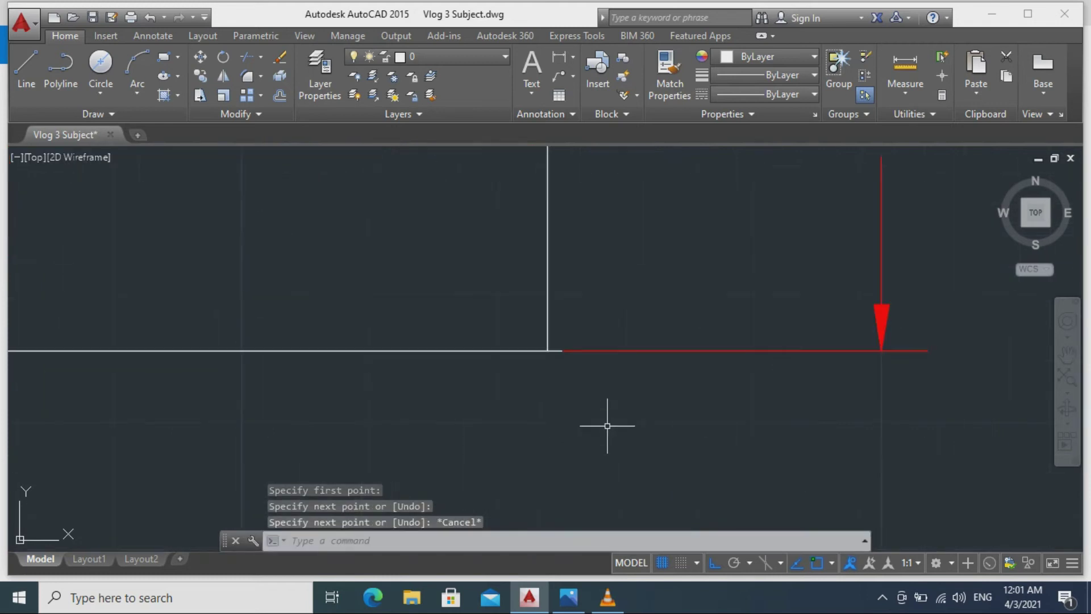
{"action": "scroll", "coordinate": [585, 364], "scroll_direction": "down", "scroll_amount": 3}
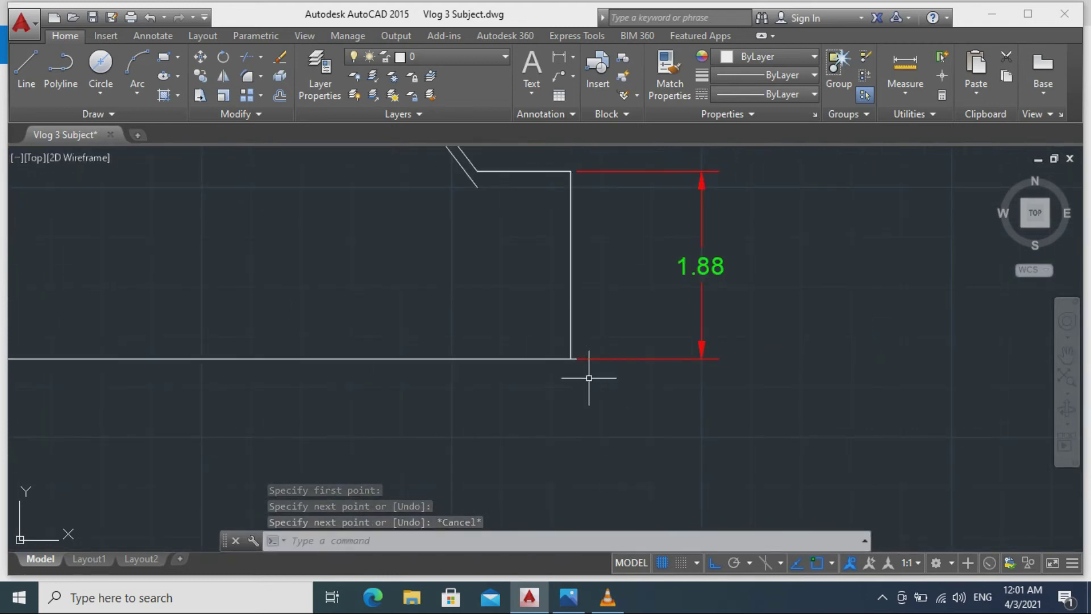
{"action": "scroll", "coordinate": [589, 377], "scroll_direction": "up", "scroll_amount": 2}
{"action": "scroll", "coordinate": [587, 373], "scroll_direction": "down", "scroll_amount": 2}
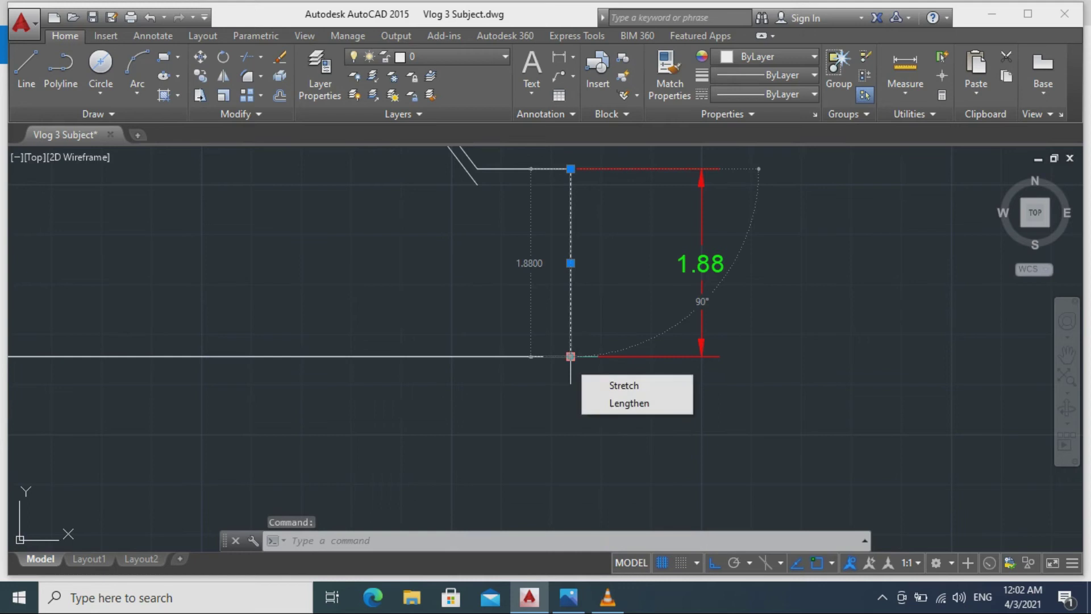
{"action": "left_click", "coordinate": [571, 356]}
{"action": "key", "text": "Escape"}
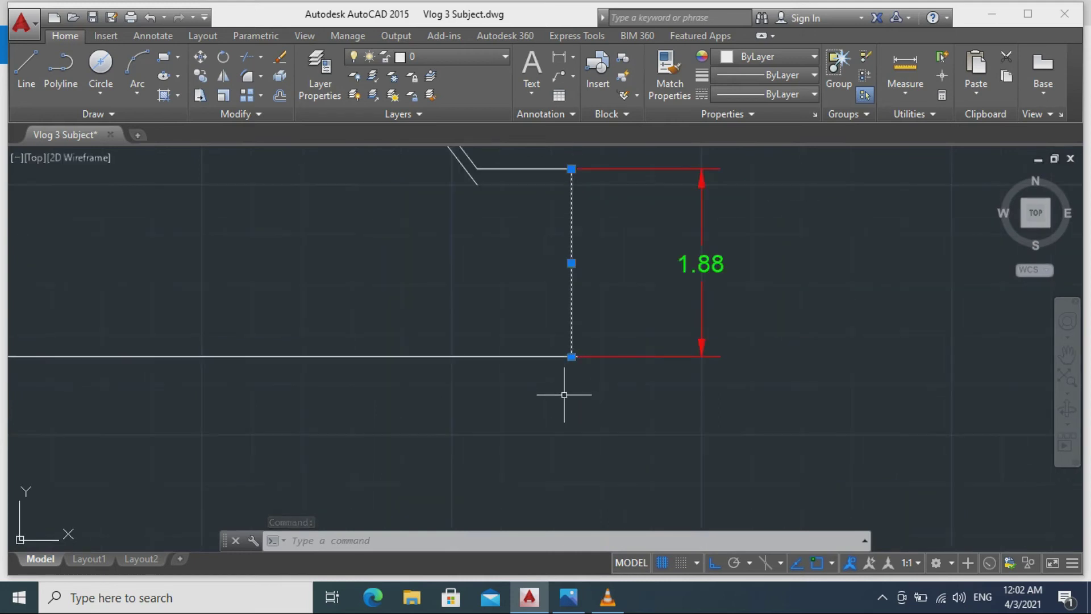
Trim the short overhang of the long horizontal line beyond the vertical line at the lower section's lower-right corner.
{"action": "key", "text": "Escape"}
{"action": "type", "text": "tr"}
{"action": "key", "text": "Return"}
{"action": "key", "text": "Return"}
{"action": "scroll", "coordinate": [585, 355], "scroll_direction": "up", "scroll_amount": 4}
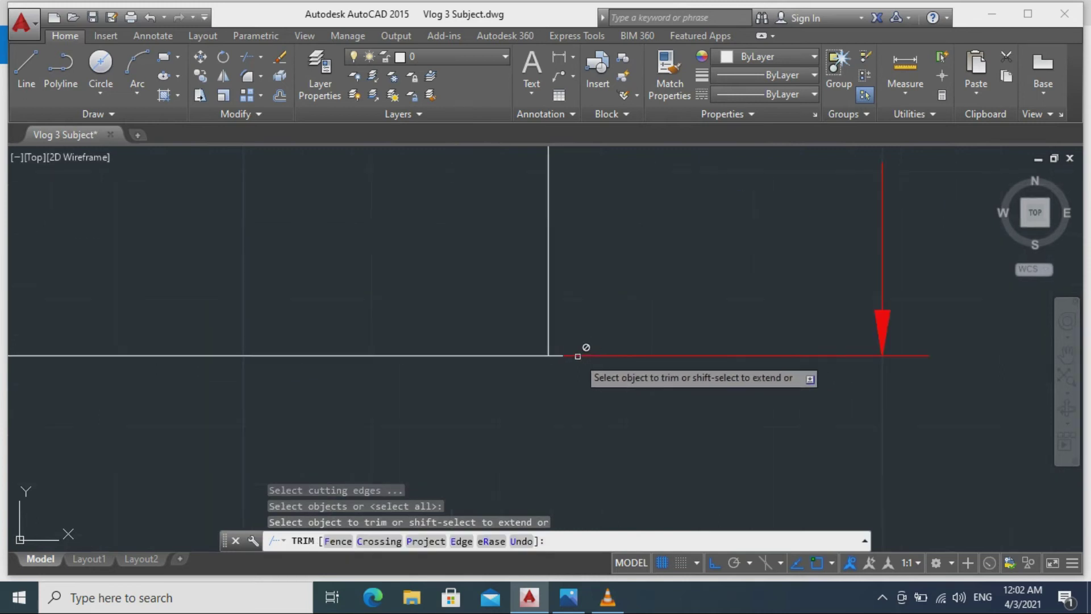
{"action": "left_click", "coordinate": [557, 356]}
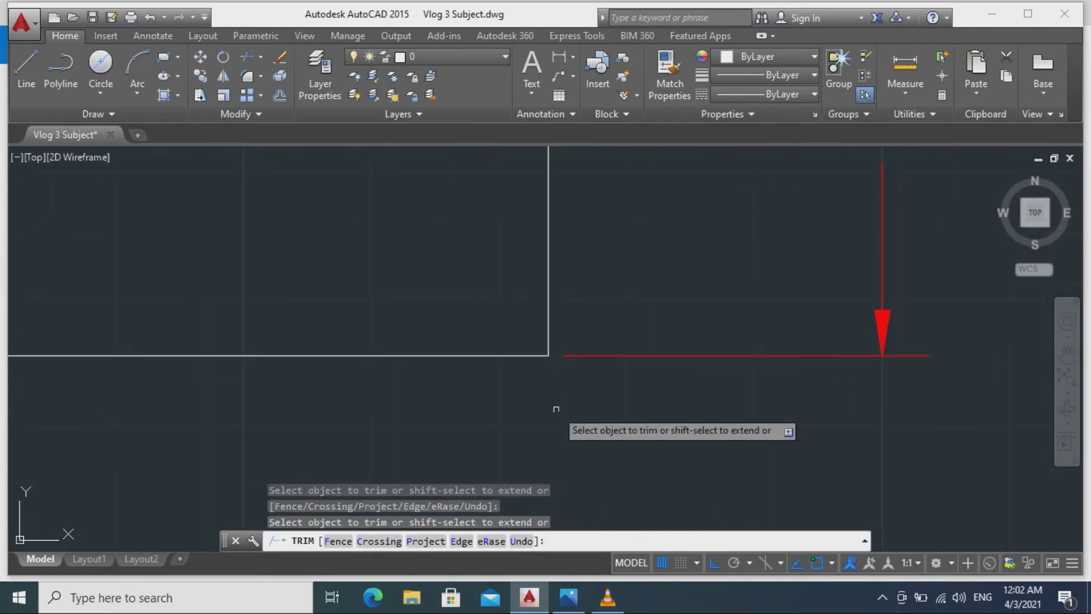
{"action": "key", "text": "Escape"}
{"action": "key", "text": "Escape"}
{"action": "scroll", "coordinate": [555, 408], "scroll_direction": "down", "scroll_amount": 5}
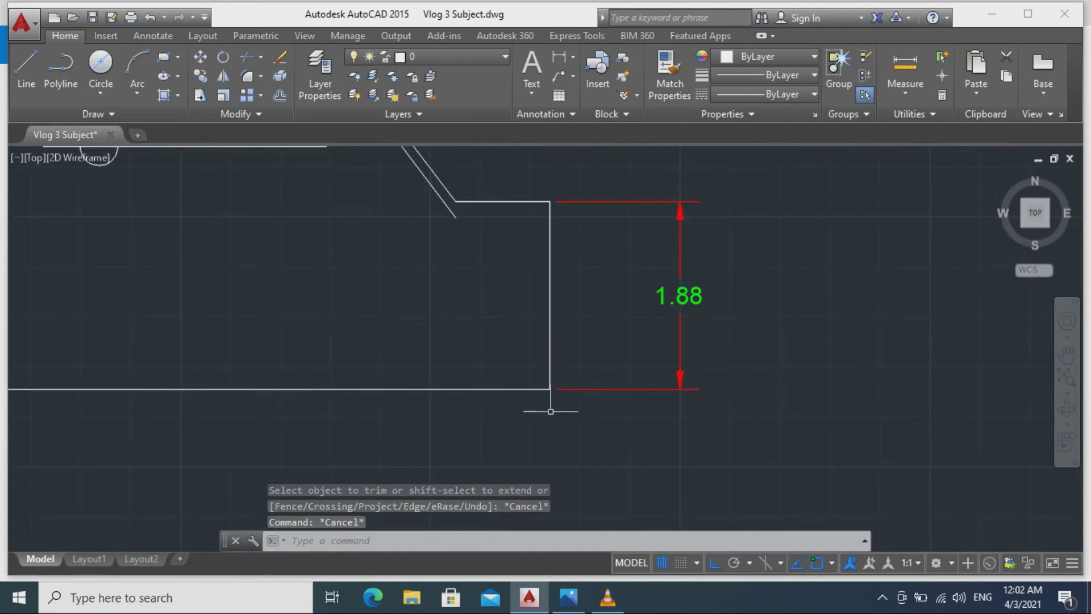
Draw a horizontal line level with the front view's lower circle centre, from below the side view's left edge to just past the right vertical line.
{"action": "middle_click_drag", "start_coordinate": [538, 383], "coordinate": [807, 404]}
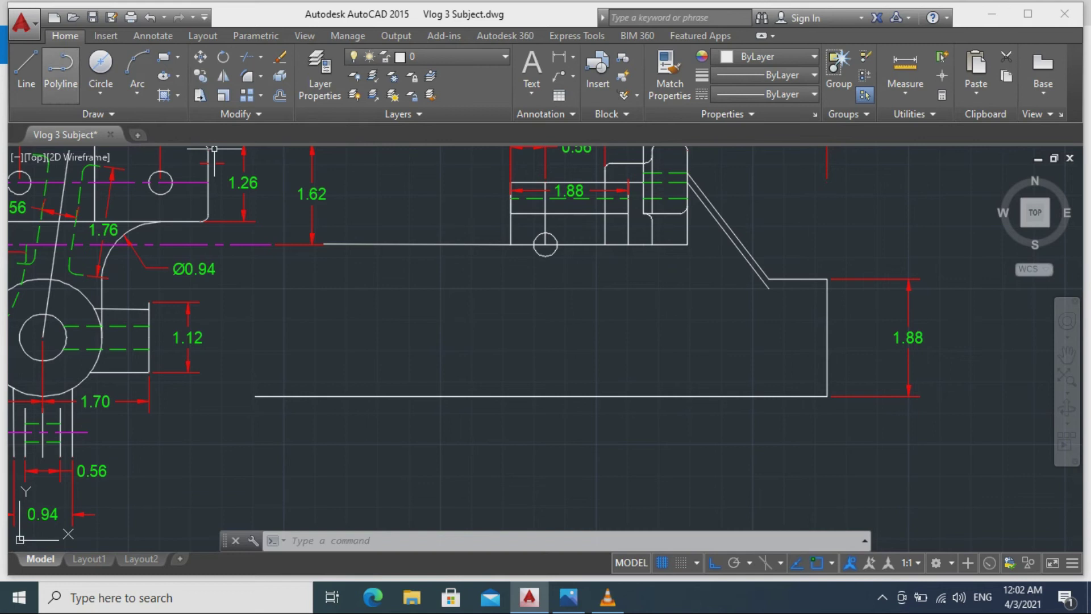
{"action": "left_click", "coordinate": [26, 67]}
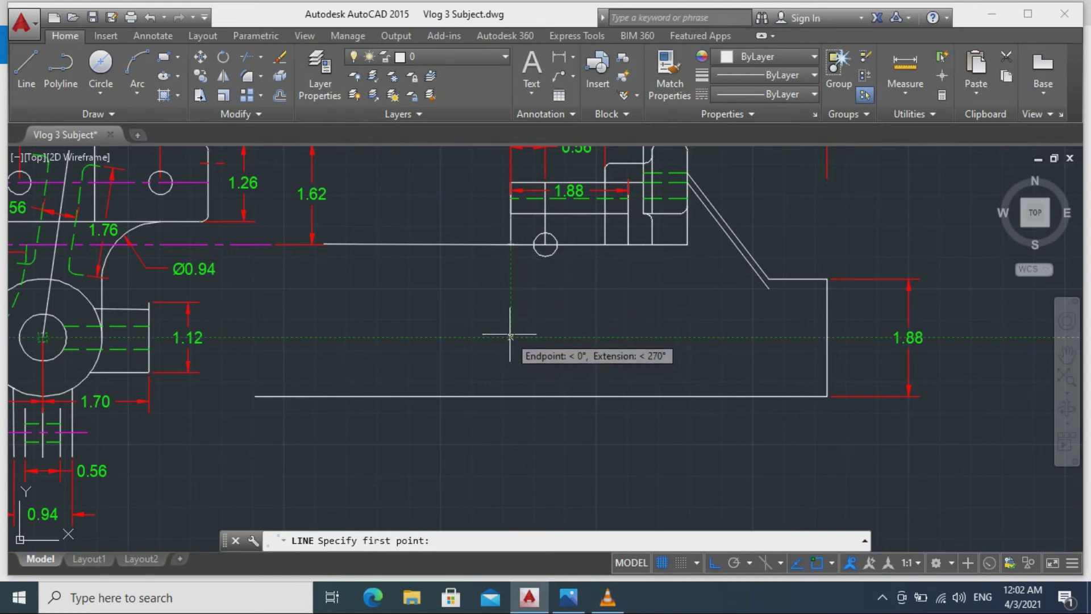
{"action": "left_click", "coordinate": [511, 337]}
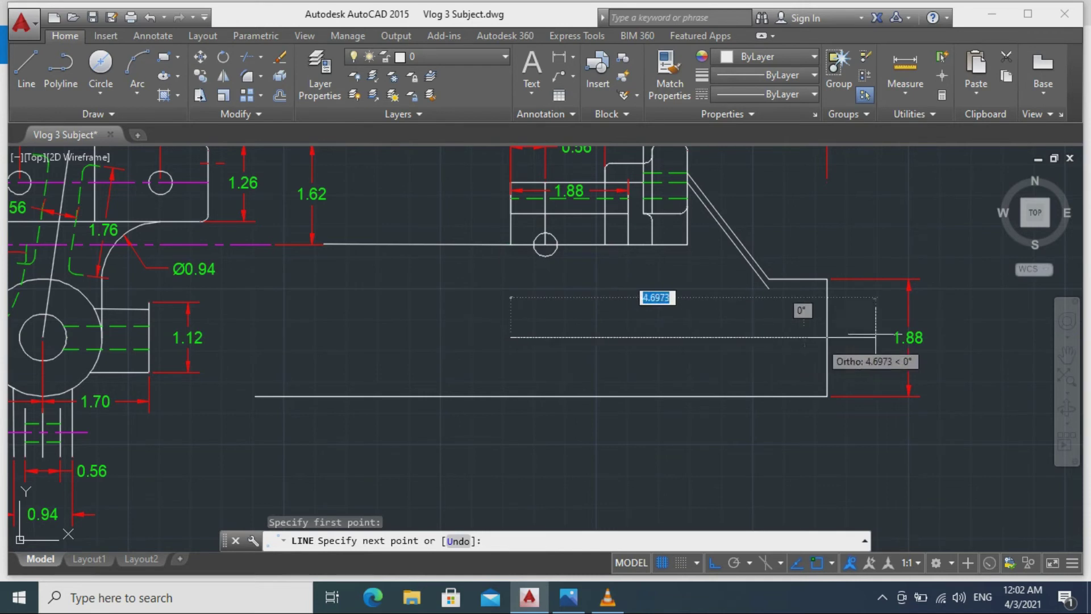
{"action": "left_click", "coordinate": [827, 337]}
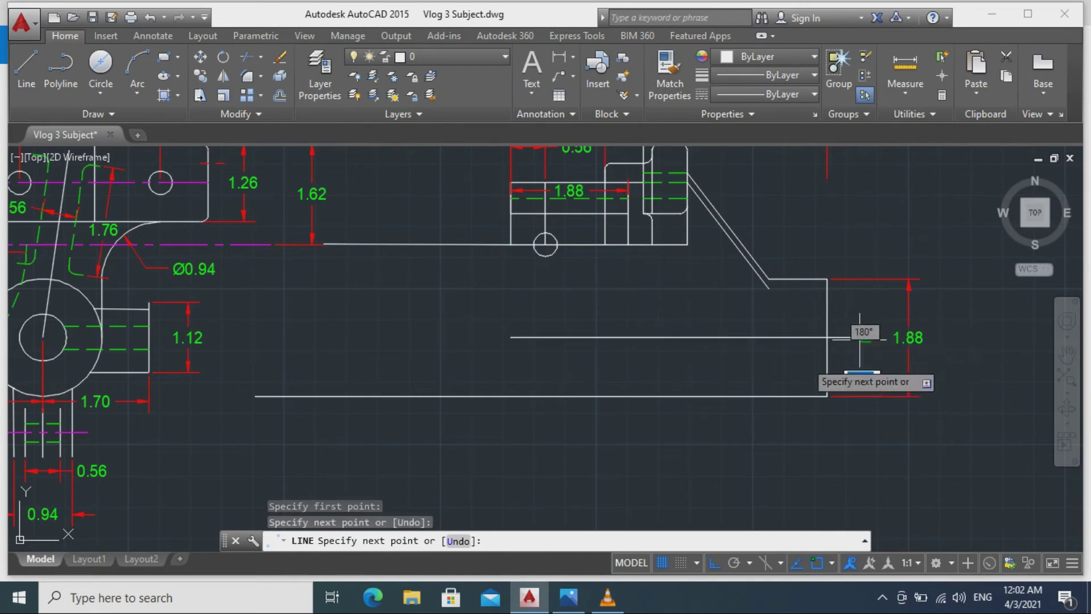
{"action": "key", "text": "Escape"}
Trim the part of the new horizontal line that extends beyond the lower section's right vertical line.
{"action": "type", "text": "tr"}
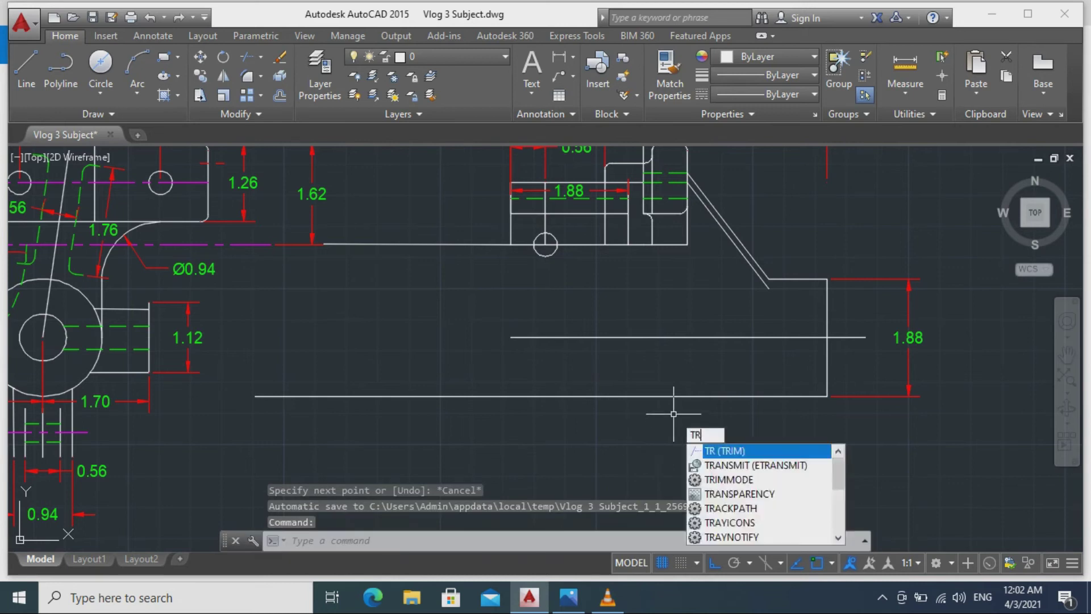
{"action": "key", "text": "Return"}
{"action": "key", "text": "Return"}
{"action": "left_click", "coordinate": [855, 337]}
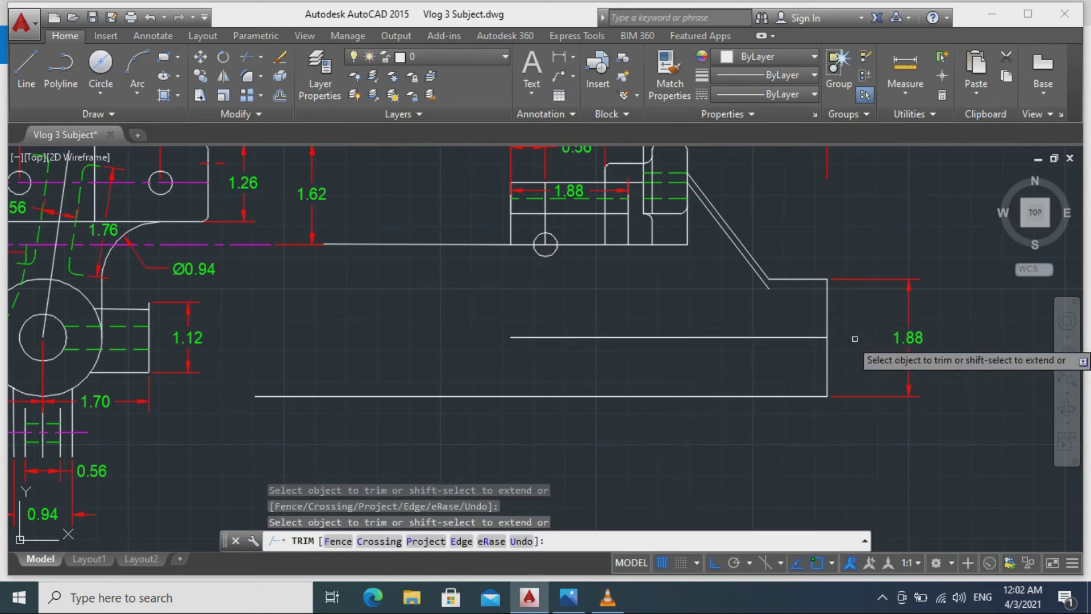
{"action": "key", "text": "Escape"}
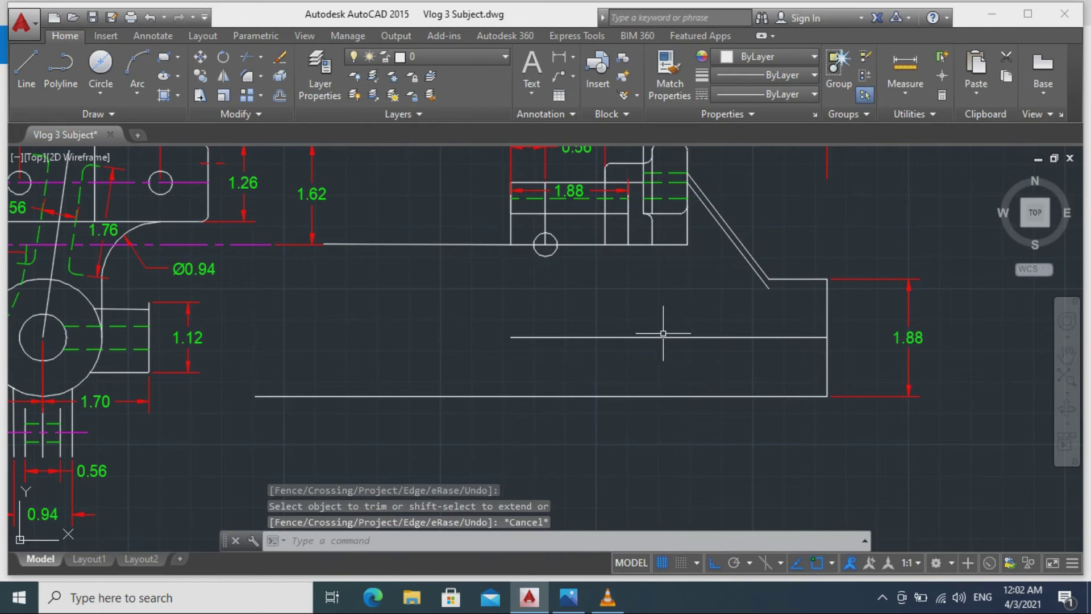
Change the lower section's middle horizontal line to magenta with the CENTER2 linetype.
{"action": "left_click", "coordinate": [660, 337]}
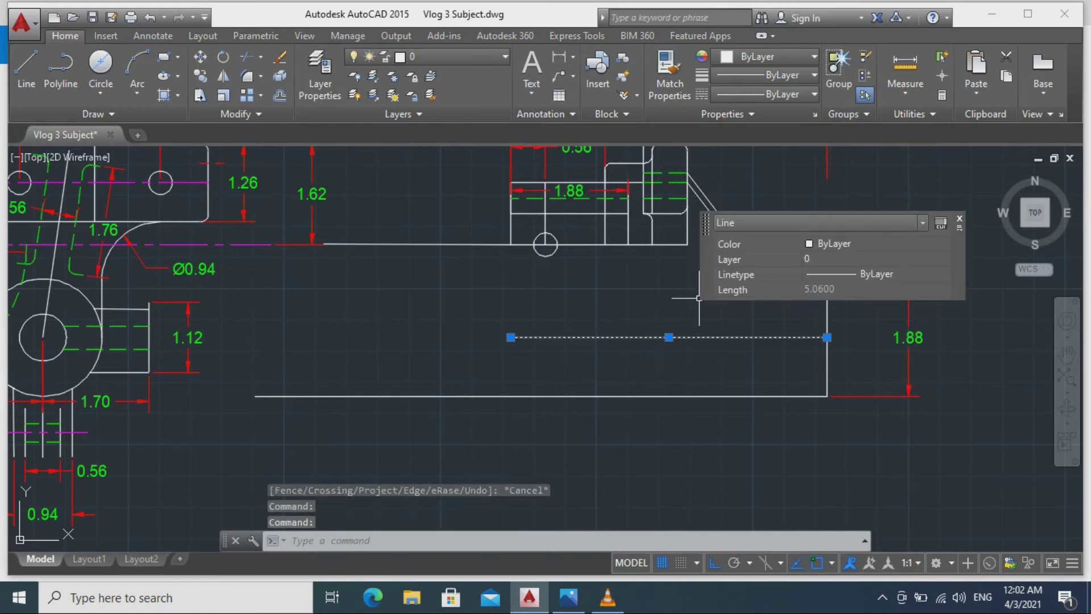
{"action": "left_click", "coordinate": [944, 243]}
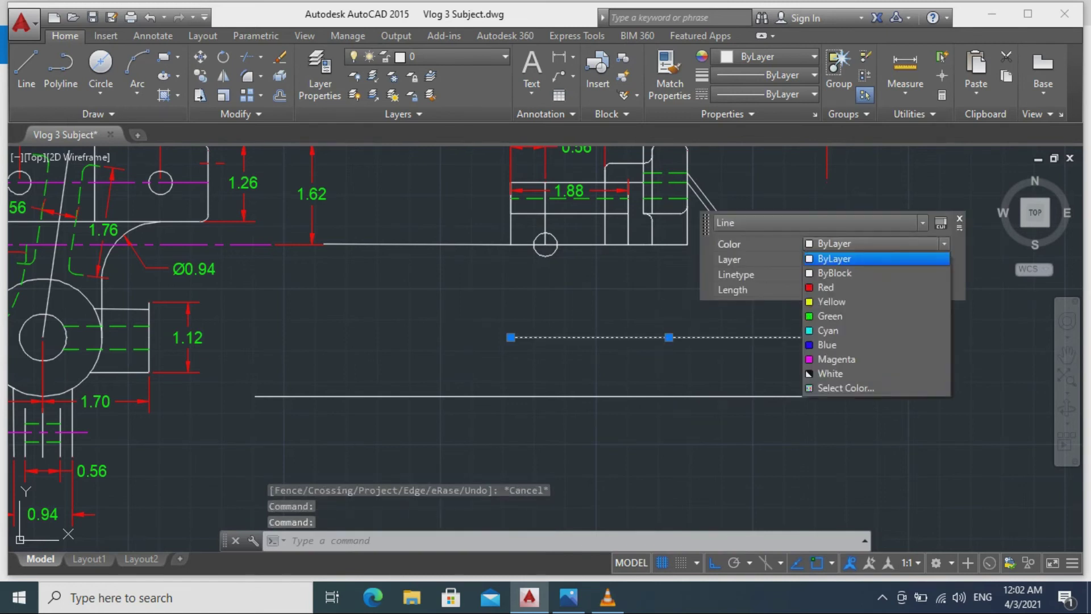
{"action": "left_click", "coordinate": [830, 360]}
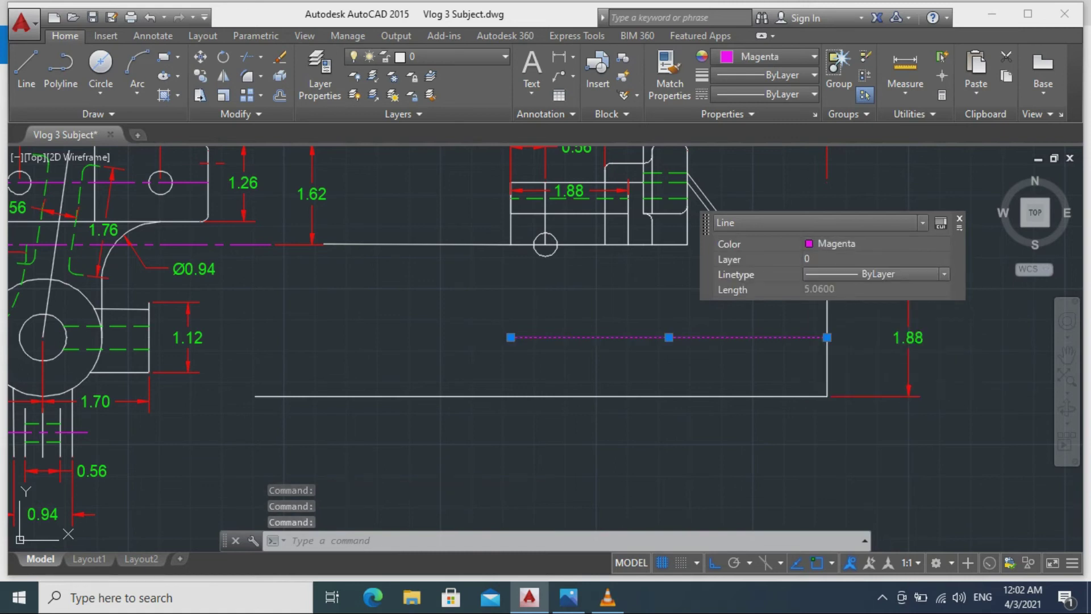
{"action": "left_click", "coordinate": [909, 274]}
{"action": "left_click", "coordinate": [887, 317]}
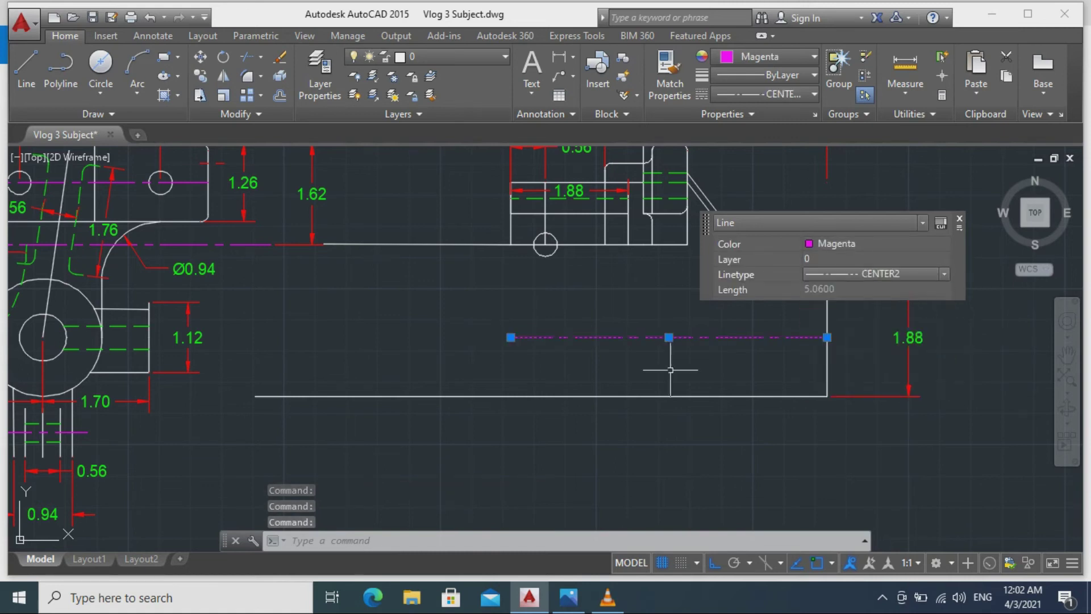
{"action": "key", "text": "Escape"}
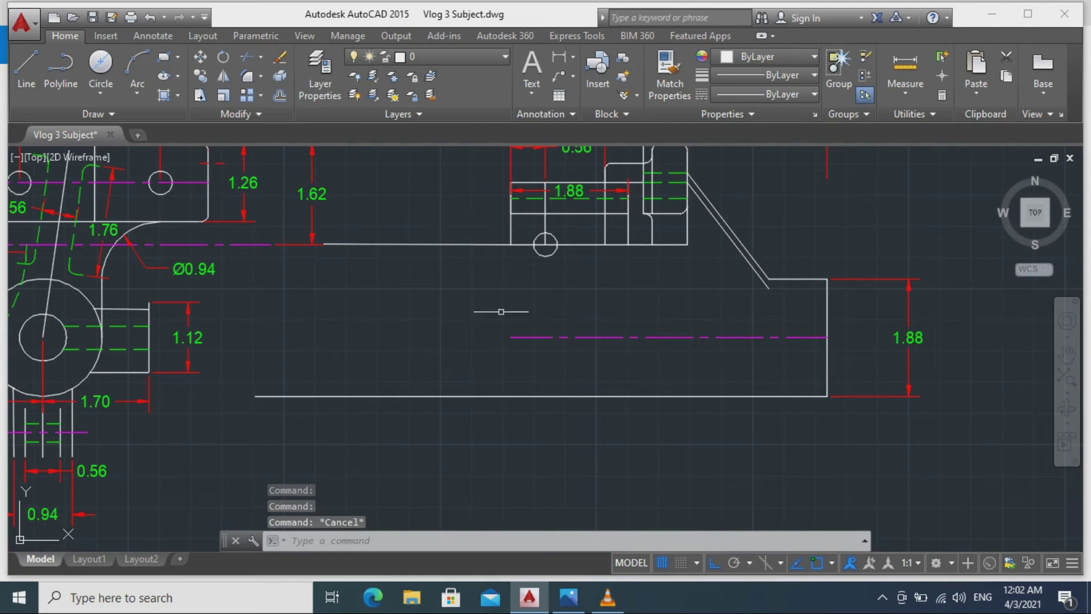
Make the dimension layer current for annotating the lower section.
{"action": "left_click", "coordinate": [432, 57]}
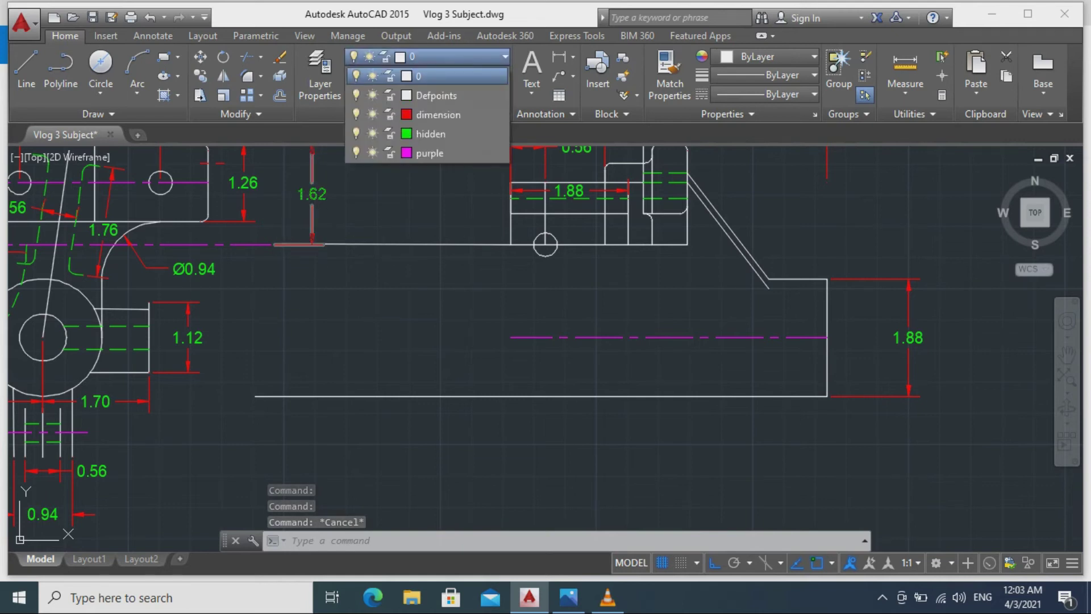
{"action": "left_click", "coordinate": [434, 114]}
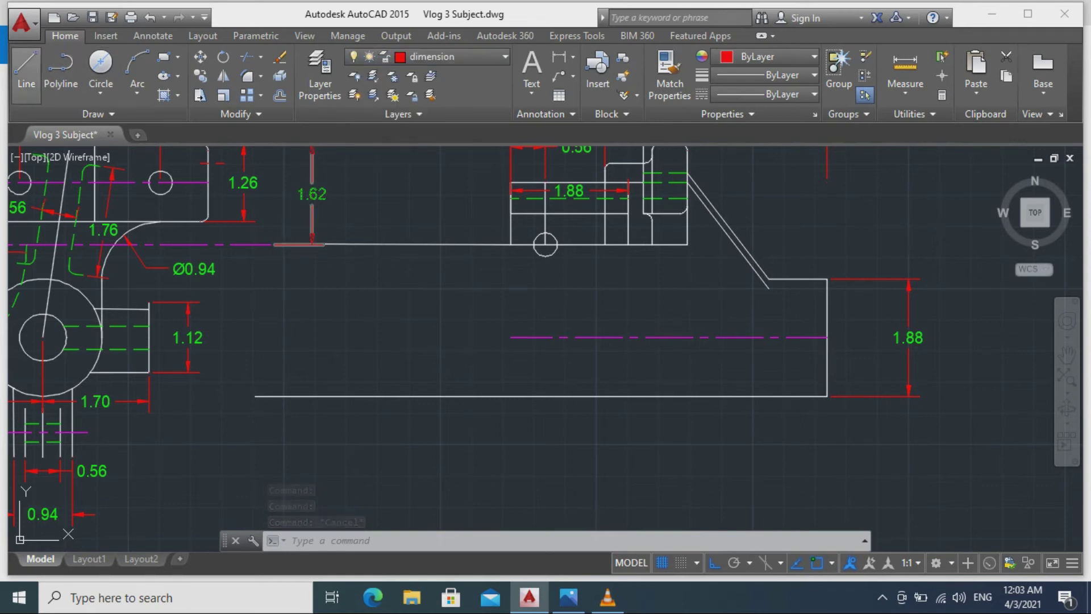
{"action": "left_click", "coordinate": [153, 35]}
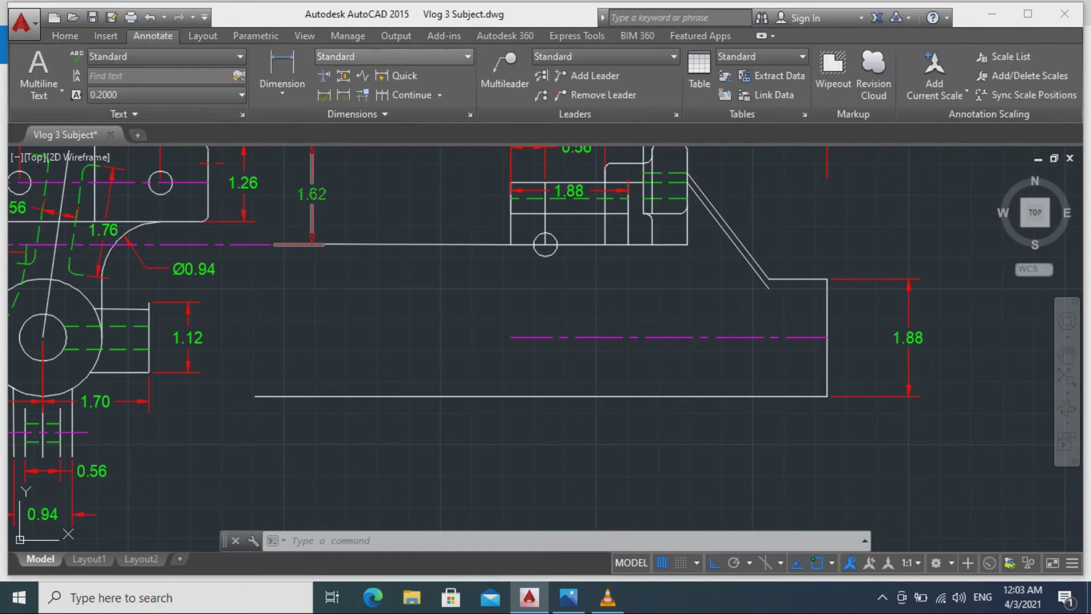
{"action": "left_click", "coordinate": [283, 67]}
{"action": "left_click", "coordinate": [827, 397]}
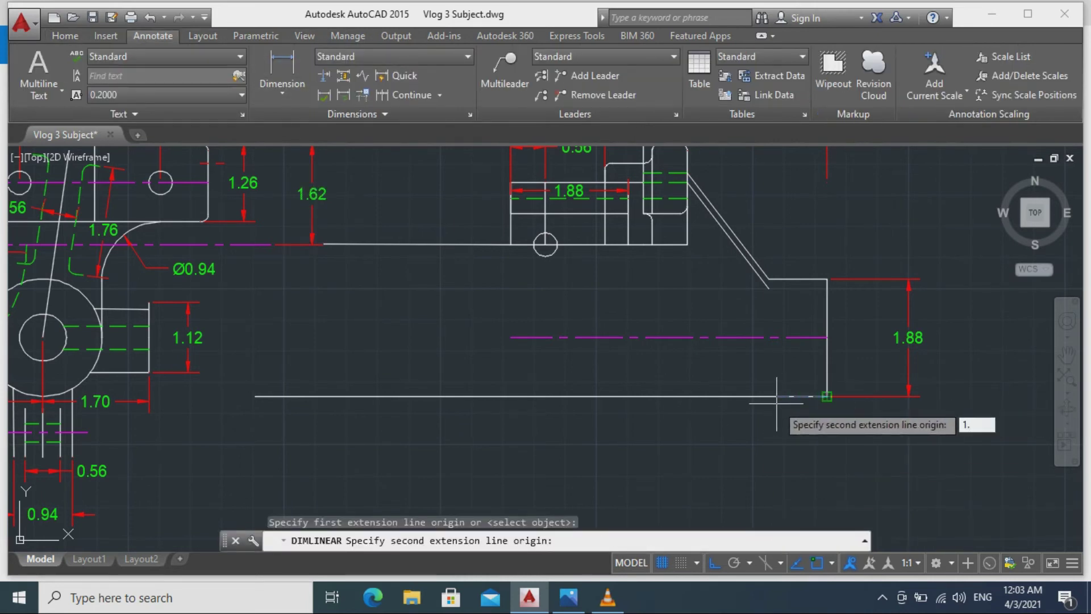
{"action": "key", "text": "Return"}
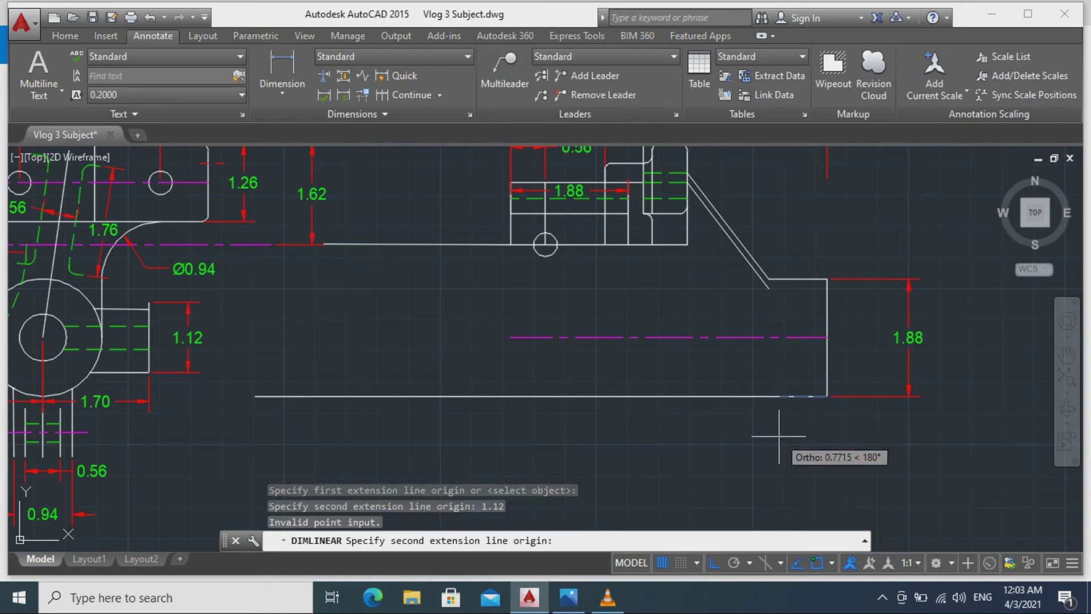
{"action": "key", "text": "Escape"}
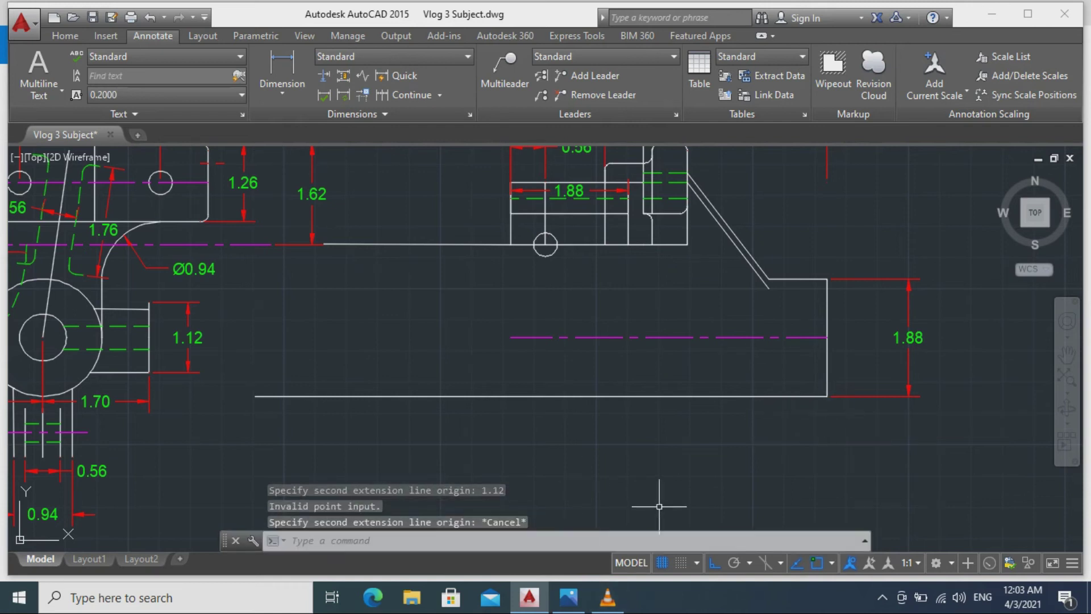
{"action": "key", "text": "F8"}
{"action": "left_click", "coordinate": [282, 64]}
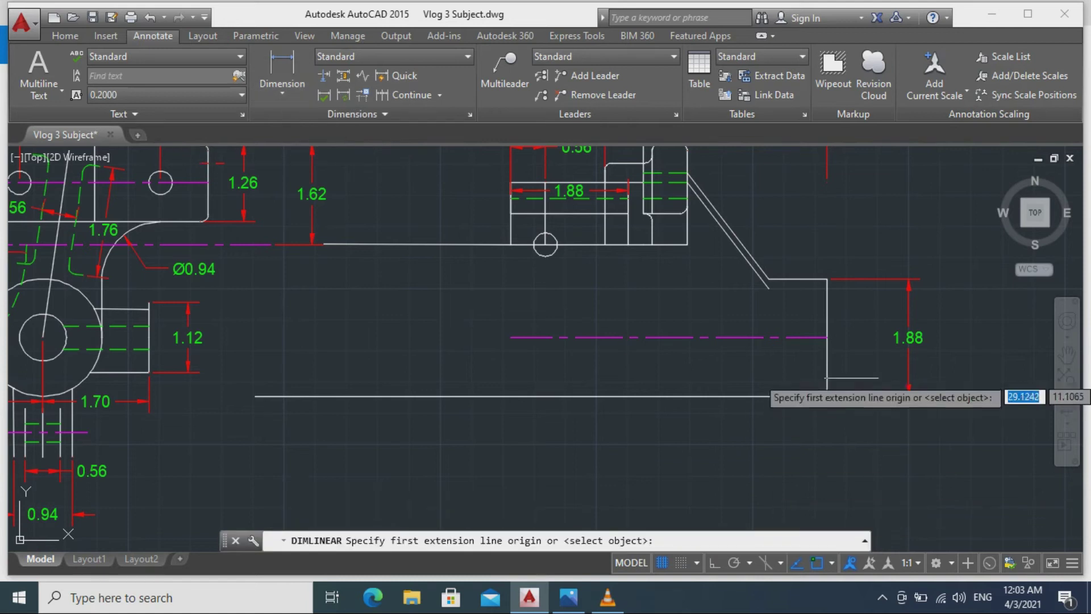
{"action": "left_click", "coordinate": [827, 396]}
{"action": "type", "text": "1.12"}
{"action": "key", "text": "Return"}
{"action": "type", "text": "1.12"}
{"action": "key", "text": "Return"}
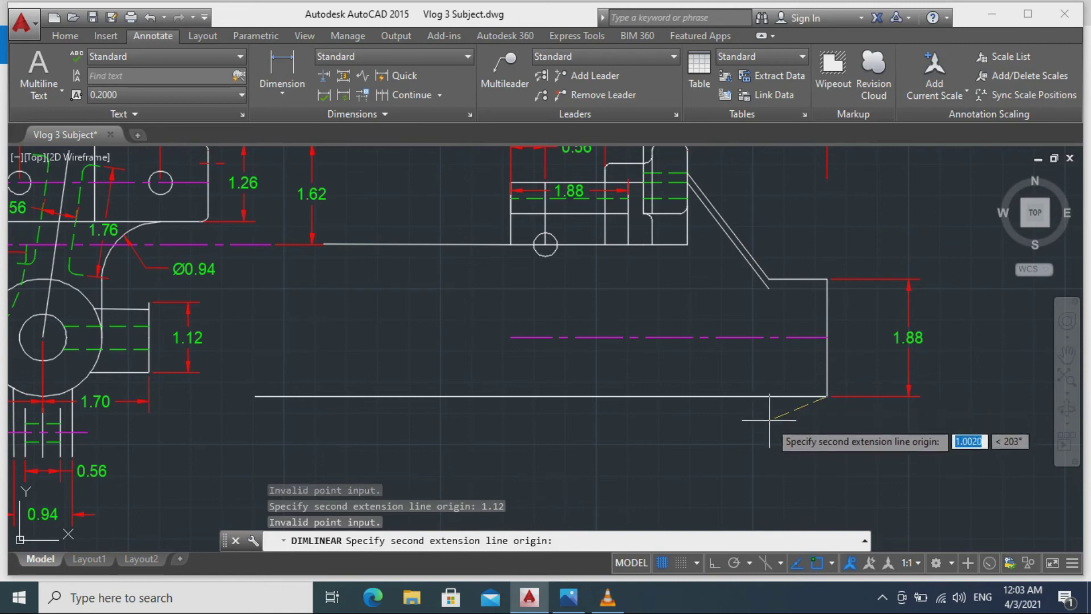
{"action": "key", "text": "Escape"}
Add a 1.12 horizontal linear dimension leftward from the lower section's lower-right corner, placed below the long horizontal line.
{"action": "scroll", "coordinate": [769, 423], "scroll_direction": "up", "scroll_amount": 2}
{"action": "mouse_move", "coordinate": [768, 423]}
{"action": "middle_mouse_down"}
{"action": "mouse_move", "coordinate": [725, 447]}
{"action": "mouse_move", "coordinate": [595, 403]}
{"action": "middle_mouse_up"}
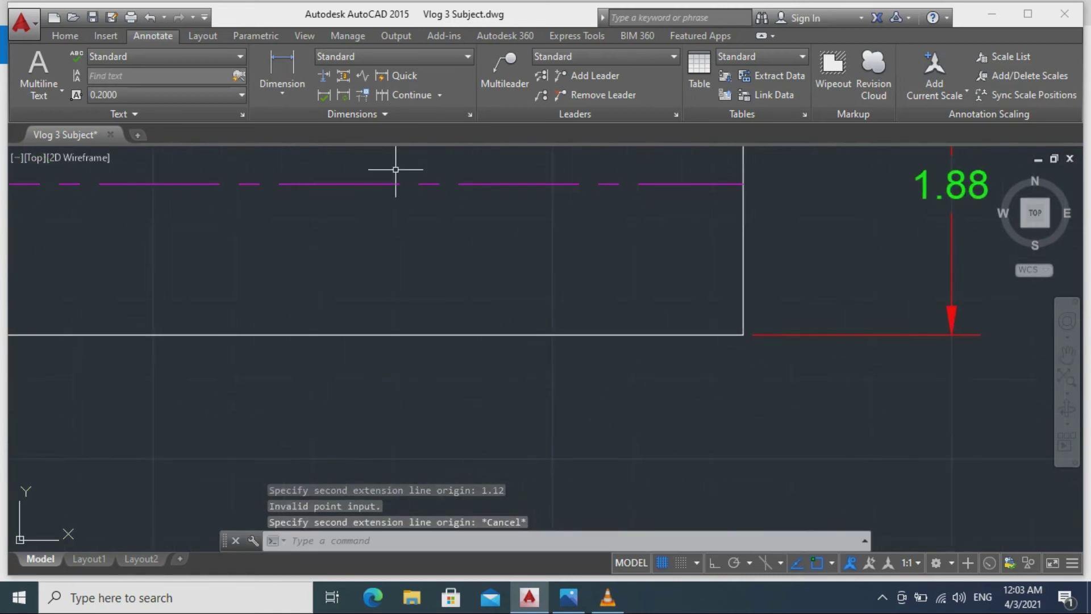
{"action": "left_click", "coordinate": [282, 65]}
{"action": "left_click", "coordinate": [743, 335]}
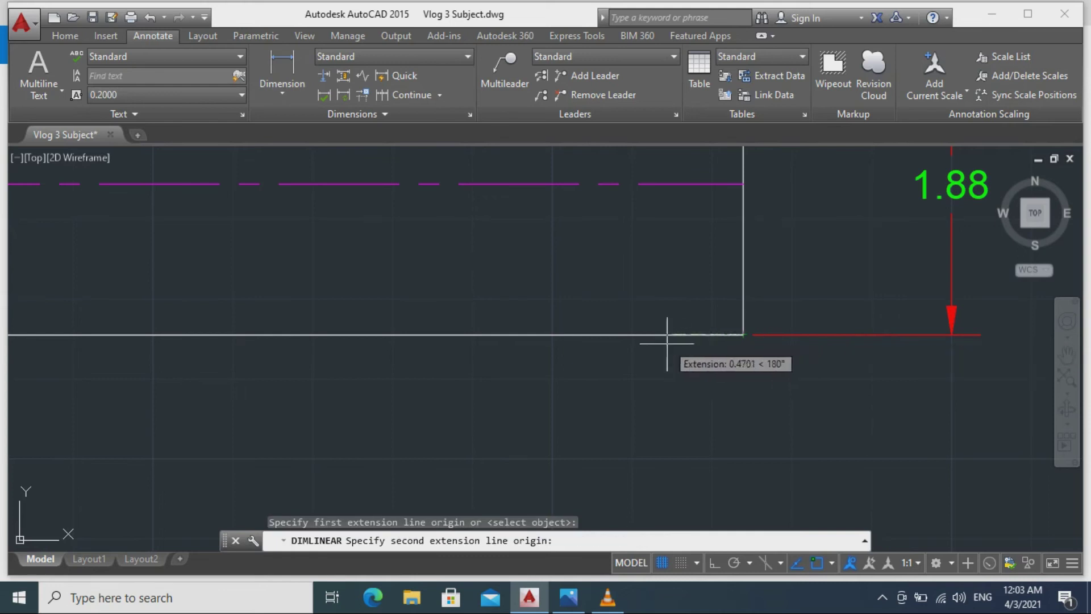
{"action": "key", "text": "F8"}
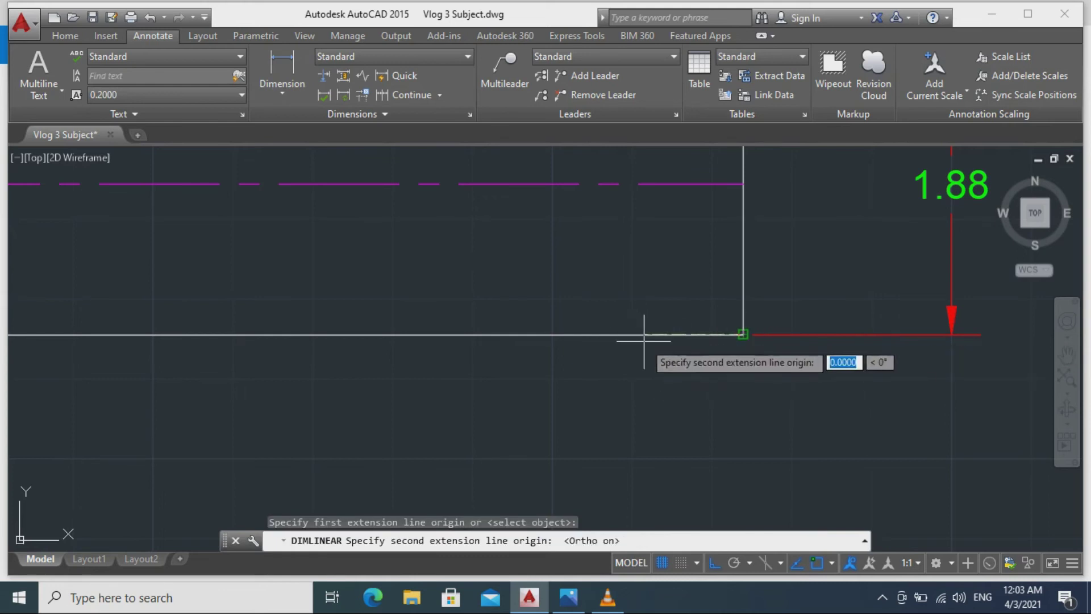
{"action": "key", "text": "F8"}
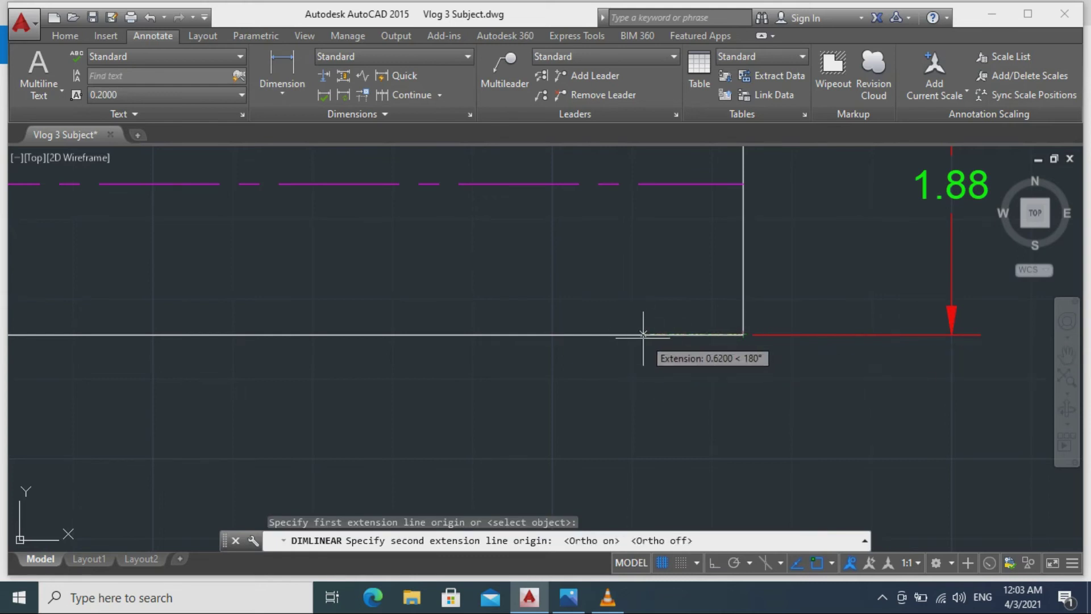
{"action": "type", "text": "1.12"}
{"action": "key", "text": "Return"}
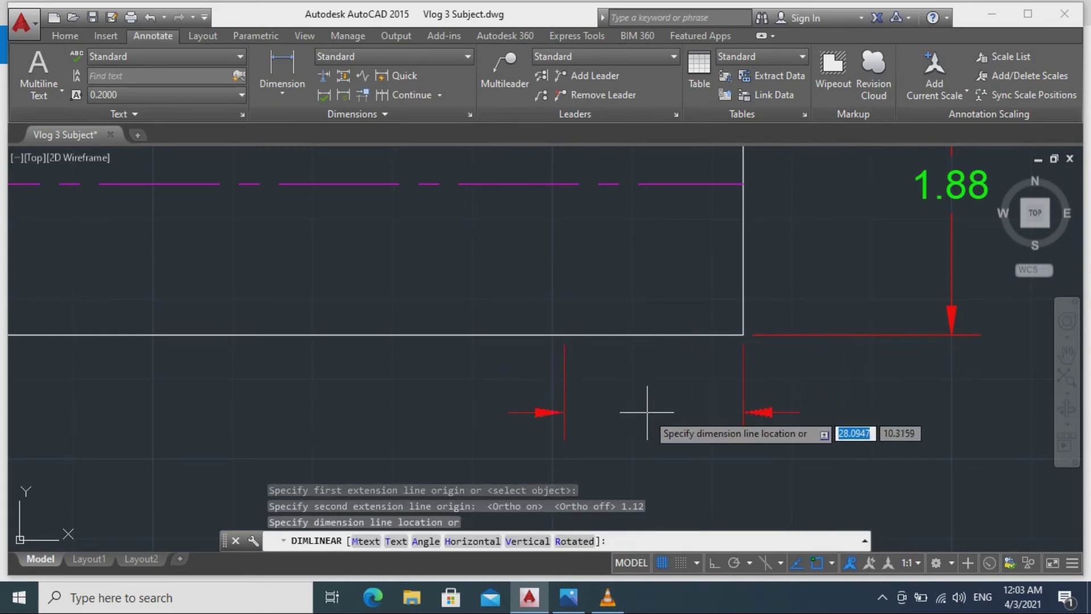
{"action": "left_click", "coordinate": [622, 415]}
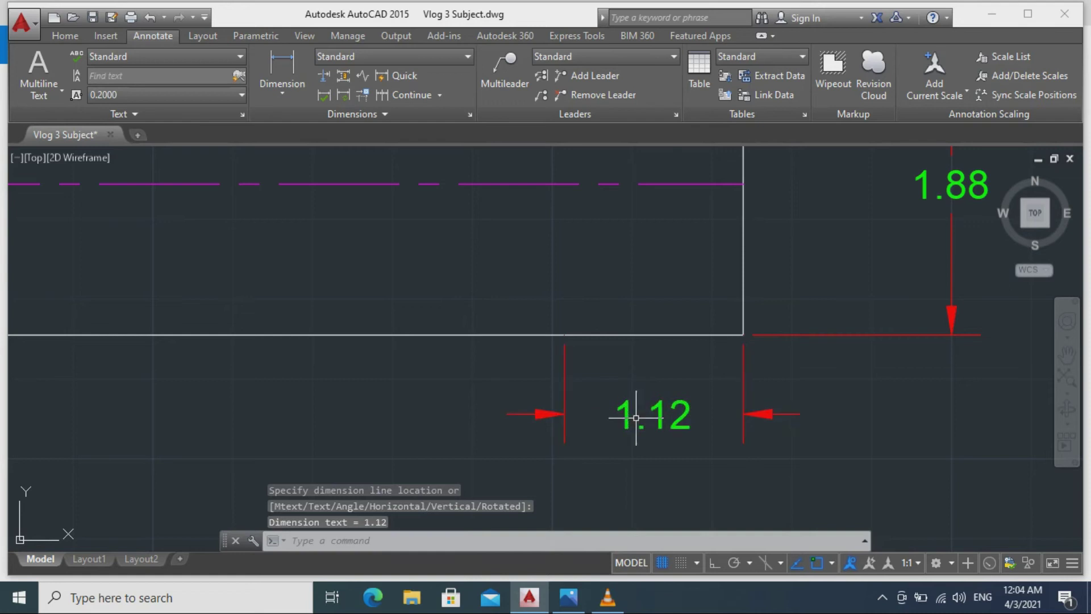
Adjust the horizontal 1.12 dimension by its text grip to bring its arrows inside the extension lines.
{"action": "left_click", "coordinate": [636, 417]}
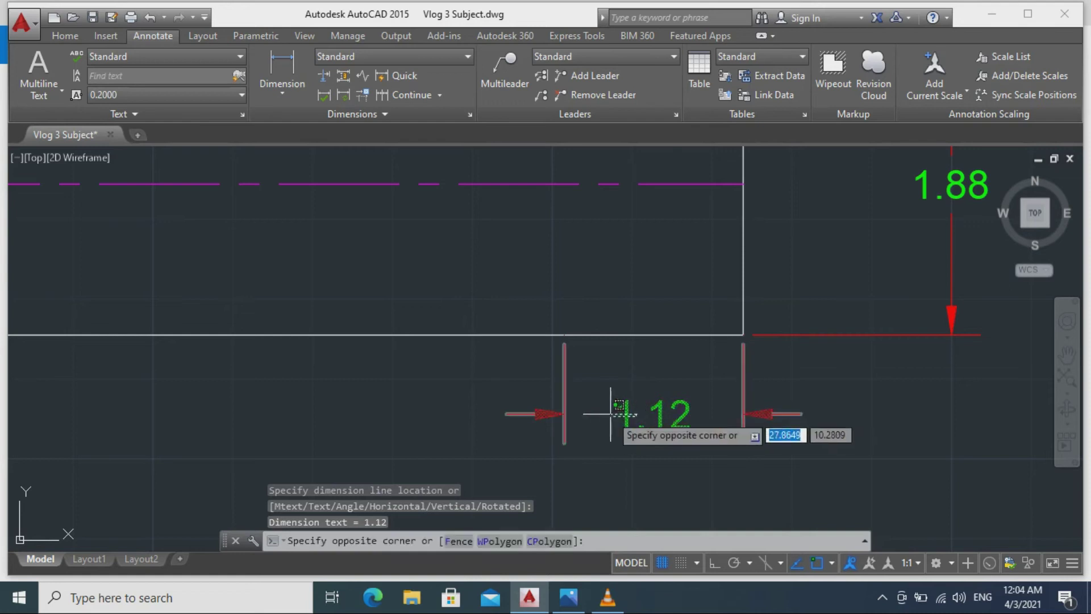
{"action": "left_click", "coordinate": [674, 415]}
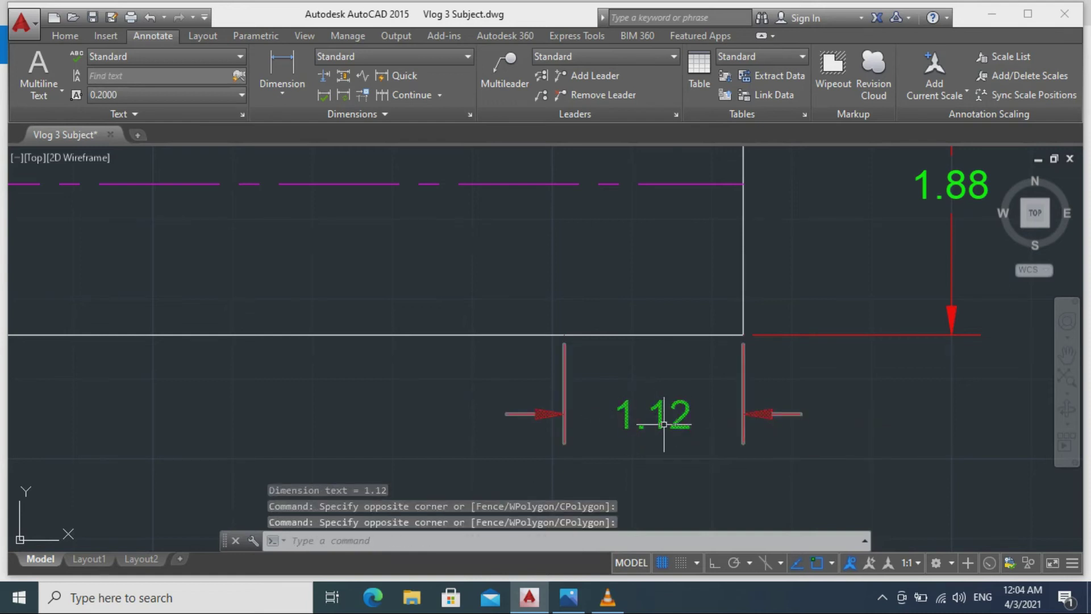
{"action": "left_click", "coordinate": [663, 424]}
{"action": "left_click", "coordinate": [653, 414]}
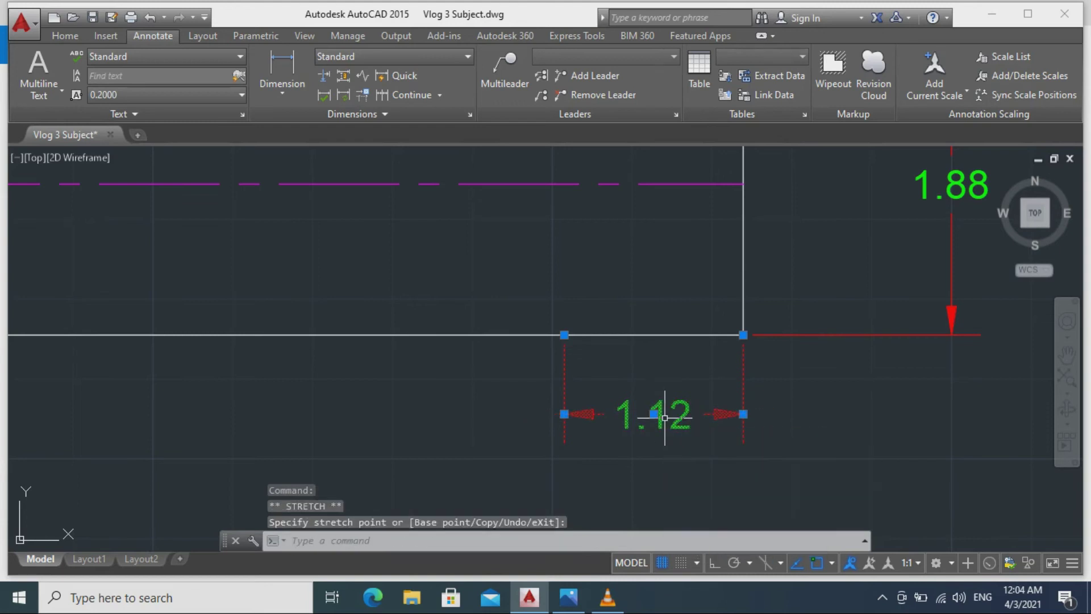
{"action": "key", "text": "Escape"}
Make layer 0 current again for drawing the lower section's outlines.
{"action": "middle_click_drag", "start_coordinate": [657, 435], "coordinate": [794, 486]}
{"action": "scroll", "coordinate": [746, 466], "scroll_direction": "up", "scroll_amount": 1}
{"action": "scroll", "coordinate": [721, 448], "scroll_direction": "down", "scroll_amount": 3}
{"action": "middle_click_drag", "start_coordinate": [705, 450], "coordinate": [641, 378]}
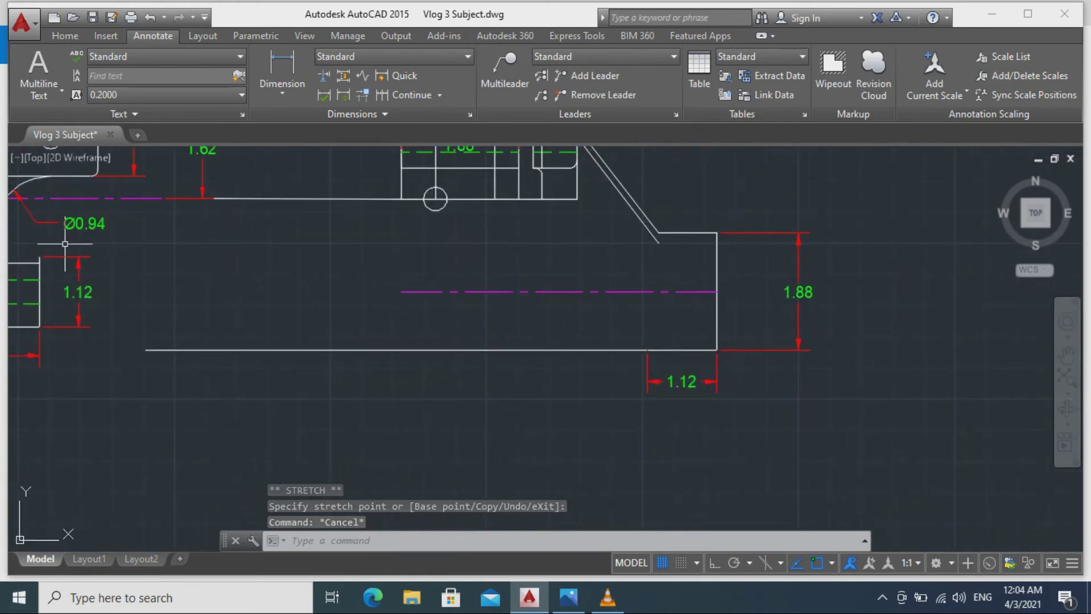
{"action": "left_click", "coordinate": [65, 35]}
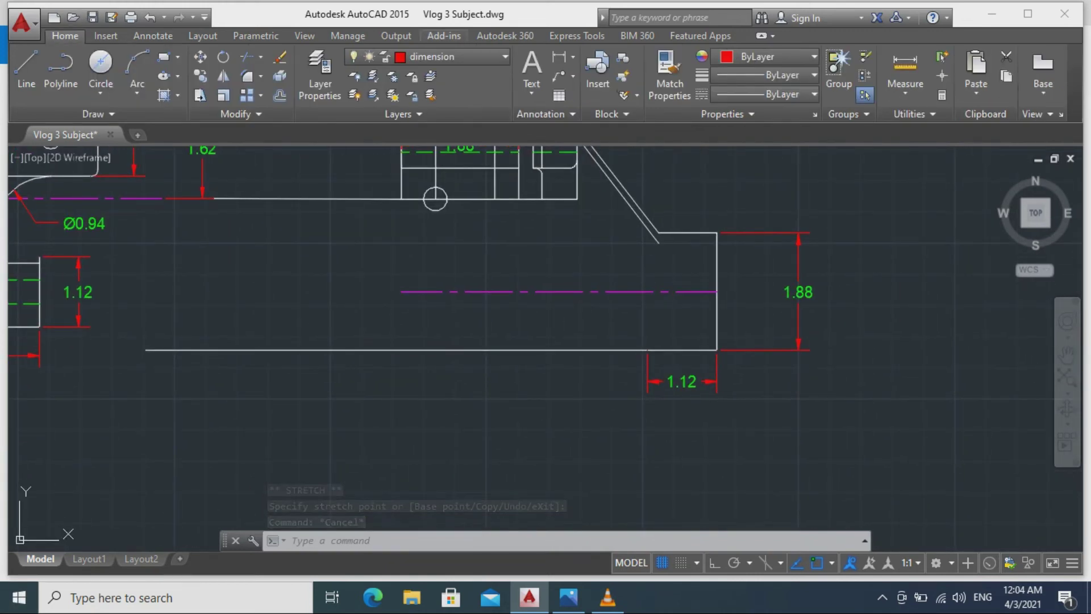
{"action": "left_click", "coordinate": [432, 56]}
{"action": "left_click", "coordinate": [427, 76]}
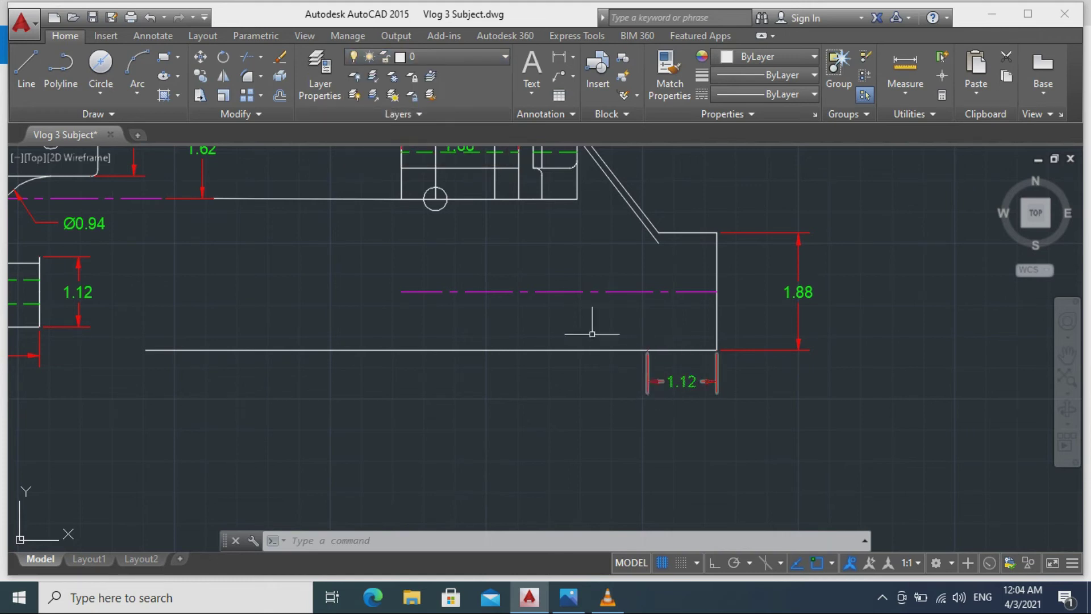
{"action": "left_click", "coordinate": [26, 68]}
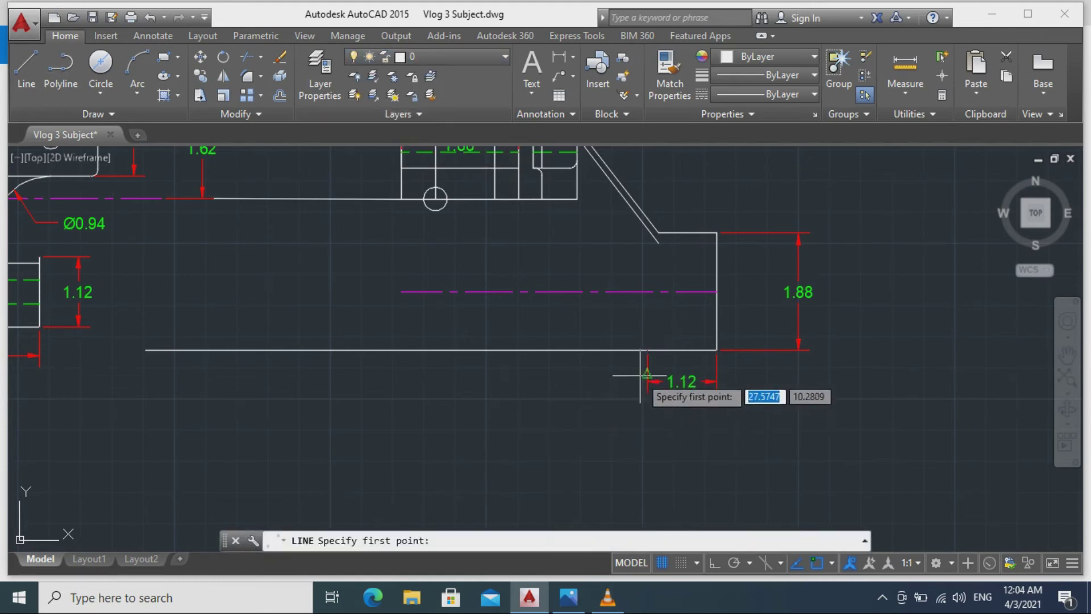
{"action": "left_click", "coordinate": [647, 292]}
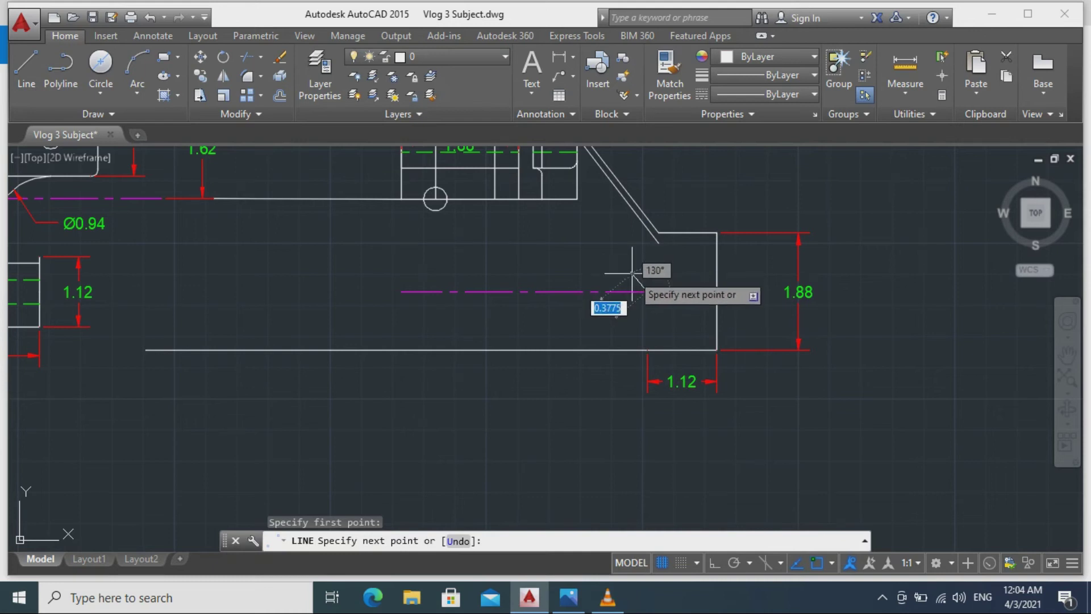
{"action": "key", "text": "Escape"}
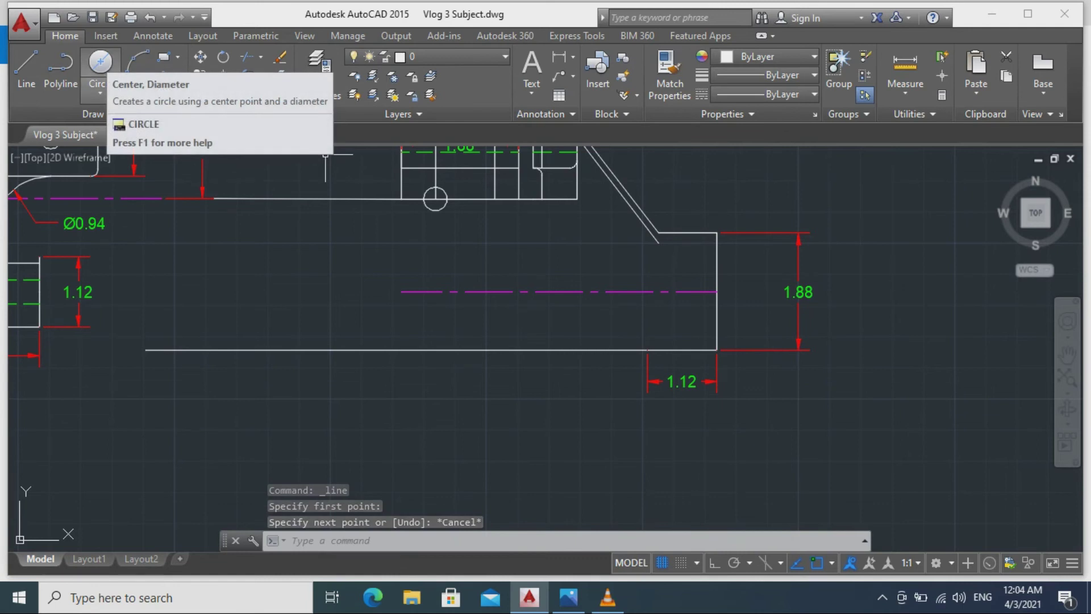
Draw a 0.18 radius circle centred on the lower section's centerline, aligned with the left extension line of the 1.12 dimension below.
{"action": "left_click", "coordinate": [101, 92]}
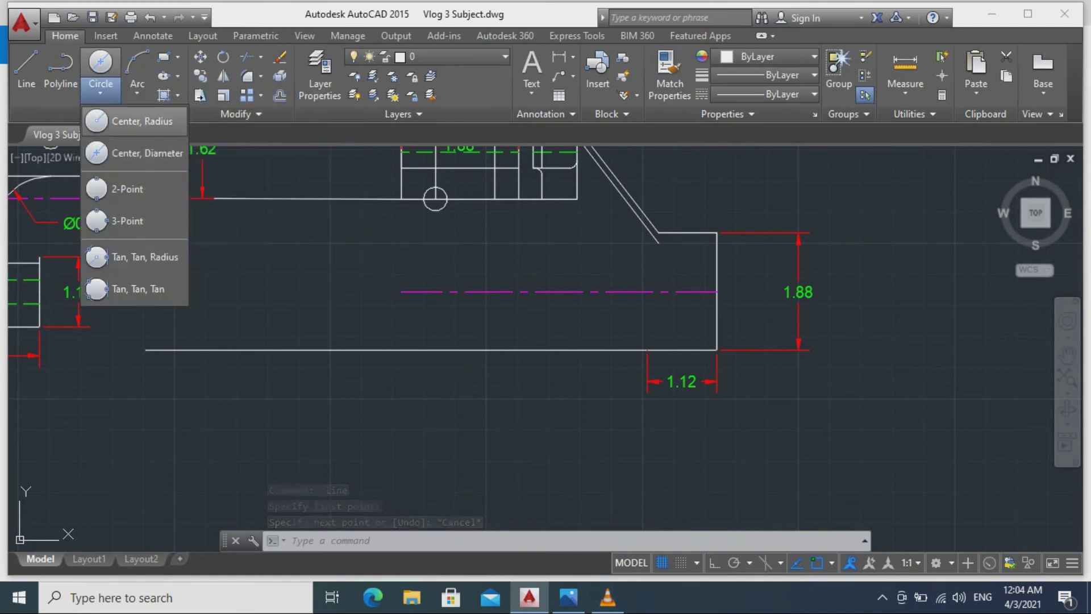
{"action": "left_click", "coordinate": [139, 121]}
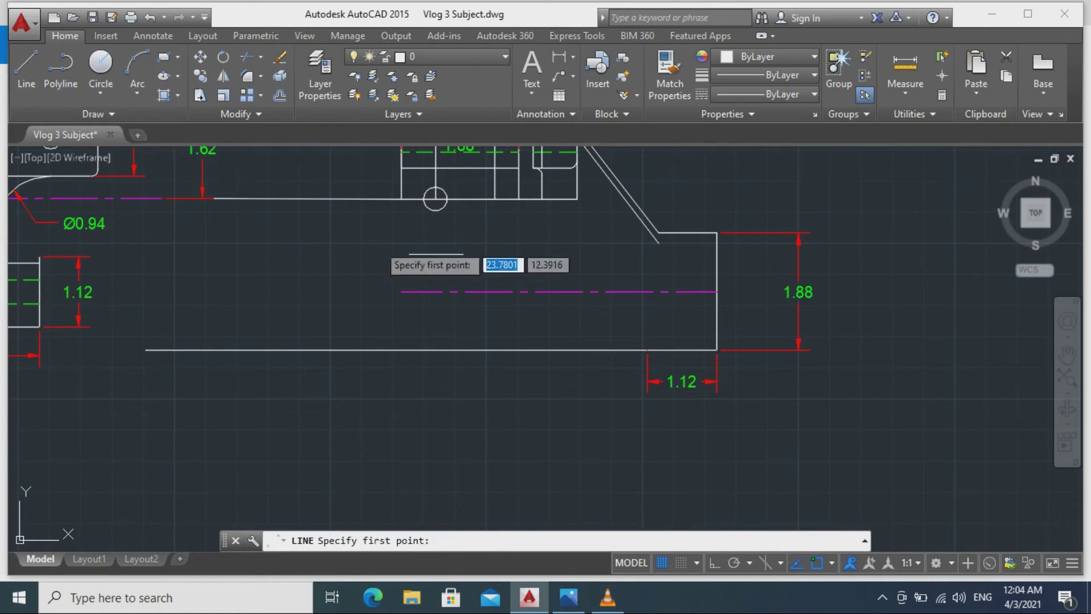
{"action": "left_click", "coordinate": [101, 65]}
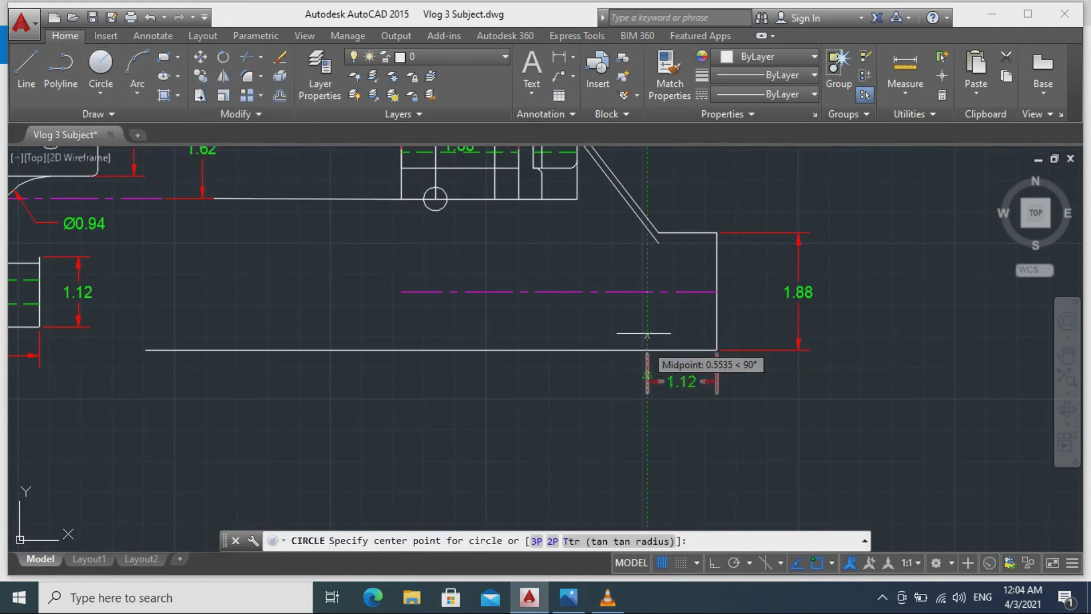
{"action": "left_click", "coordinate": [648, 292]}
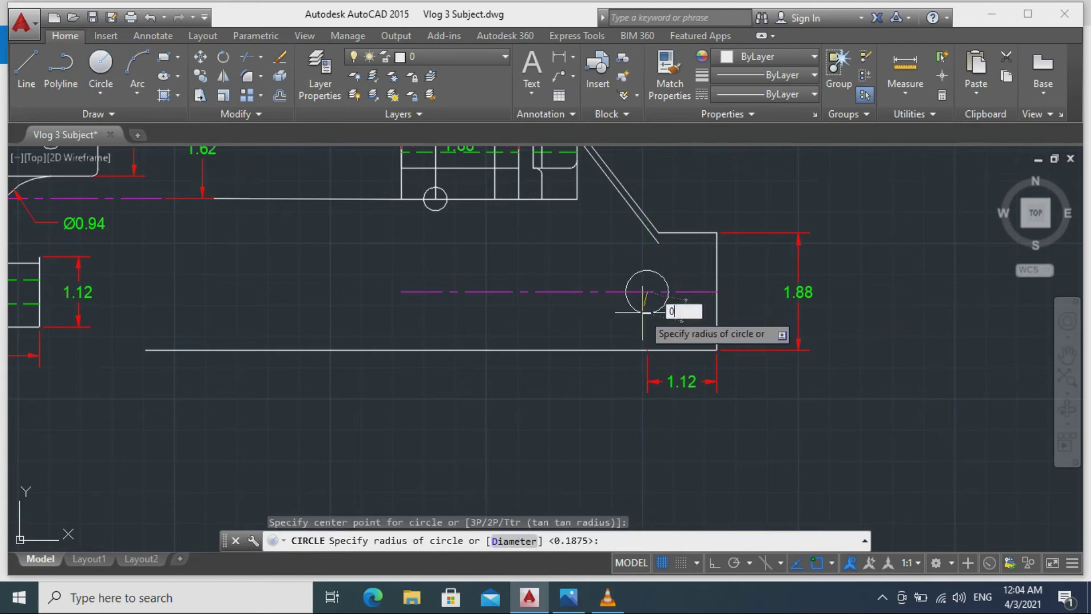
{"action": "key", "text": "Return"}
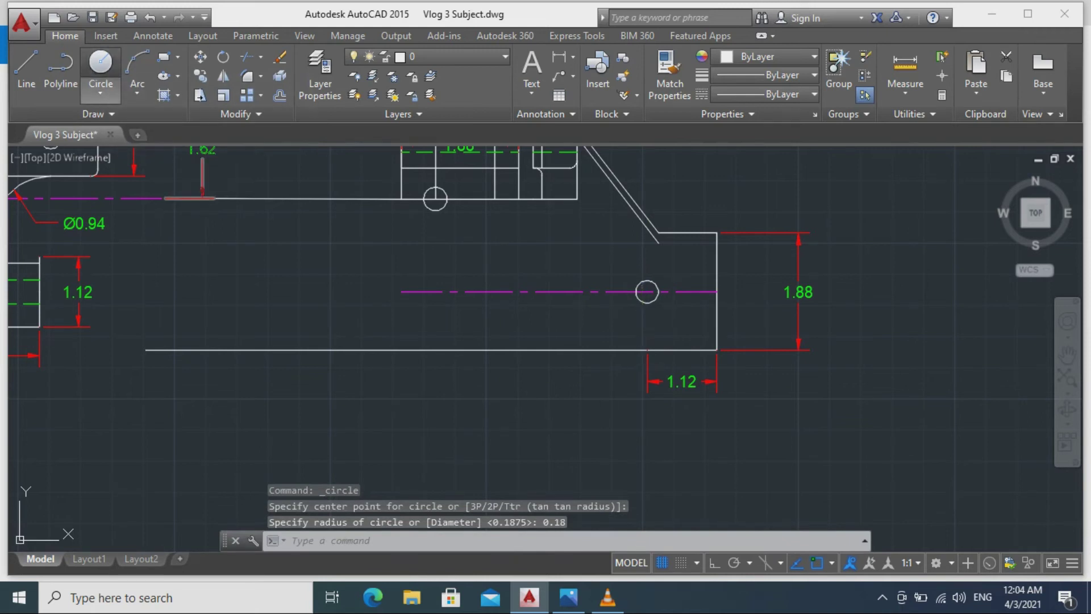
Draw a concentric circle of radius 0.6 around the small hole on the lower section's centerline.
{"action": "key", "text": "Return"}
{"action": "left_click", "coordinate": [647, 292]}
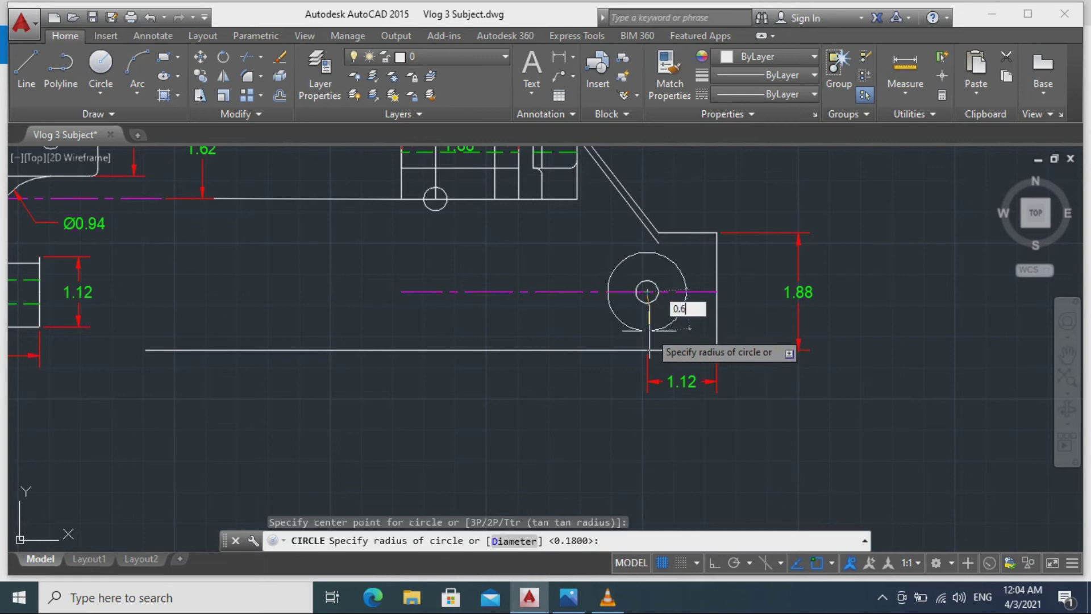
{"action": "key", "text": "Return"}
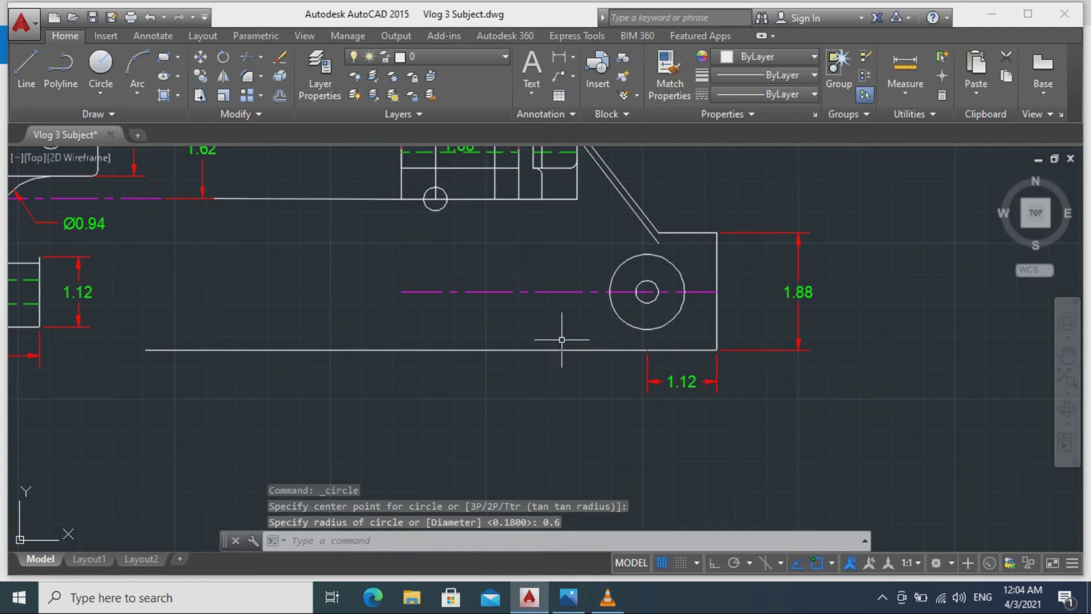
{"action": "middle_click_drag", "start_coordinate": [562, 340], "coordinate": [750, 414]}
{"action": "scroll", "coordinate": [735, 389], "scroll_direction": "up", "scroll_amount": 2}
{"action": "scroll", "coordinate": [732, 403], "scroll_direction": "down", "scroll_amount": 2}
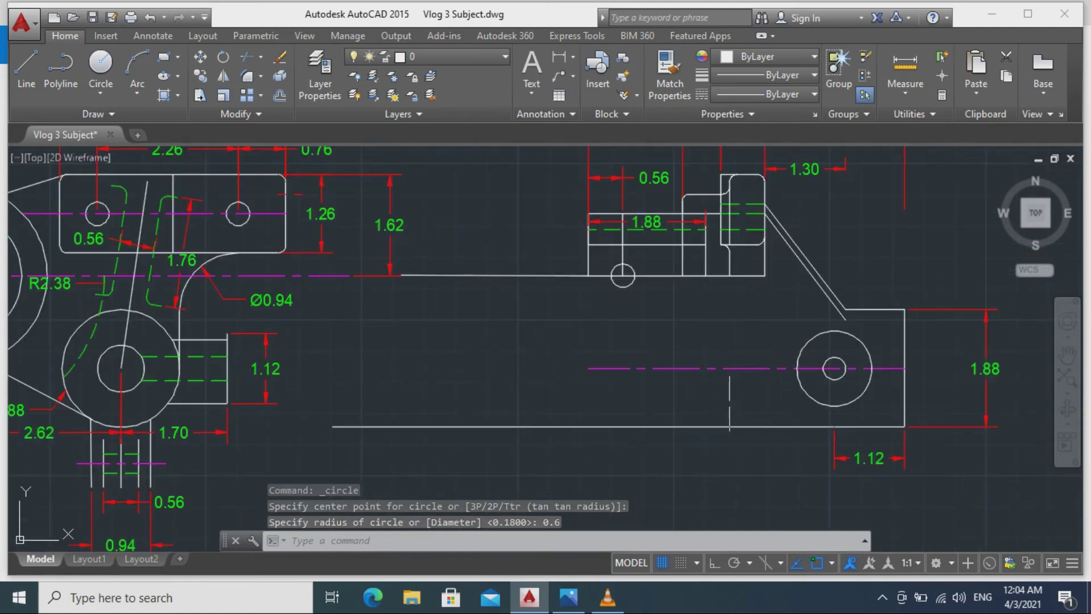
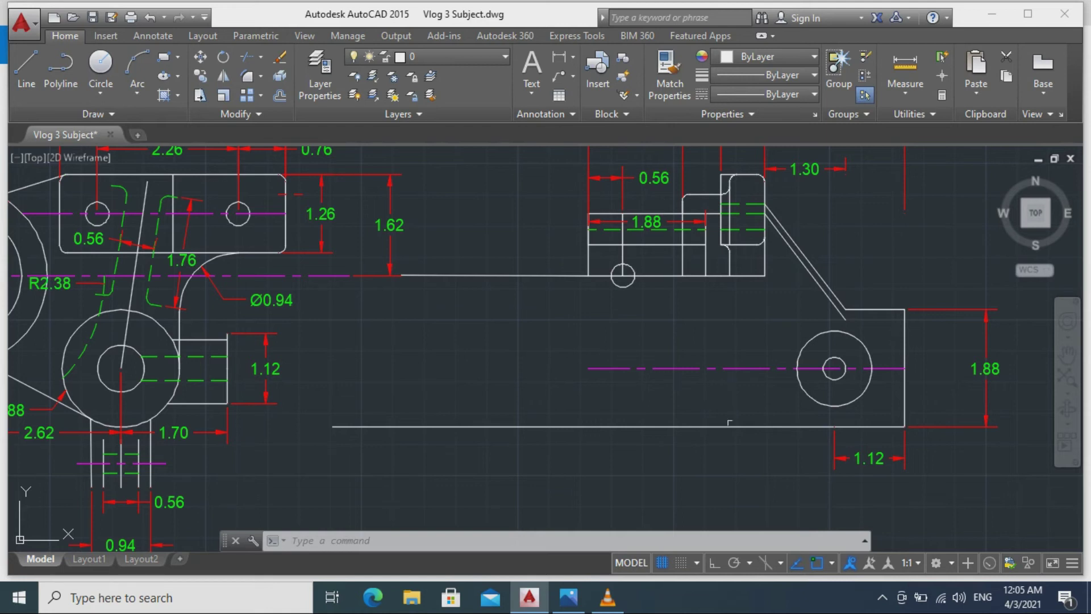
Draw a horizontal projection line from the upper corner of the 1.12 boss across the side view, ending beyond its outer vertical edge.
{"action": "left_click", "coordinate": [26, 68]}
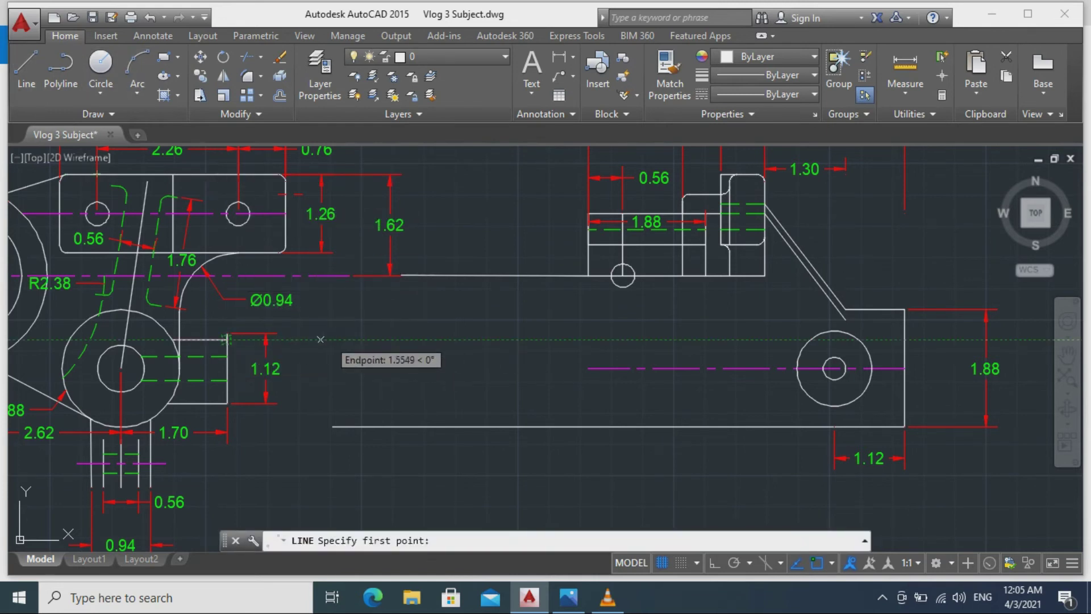
{"action": "left_click", "coordinate": [226, 339]}
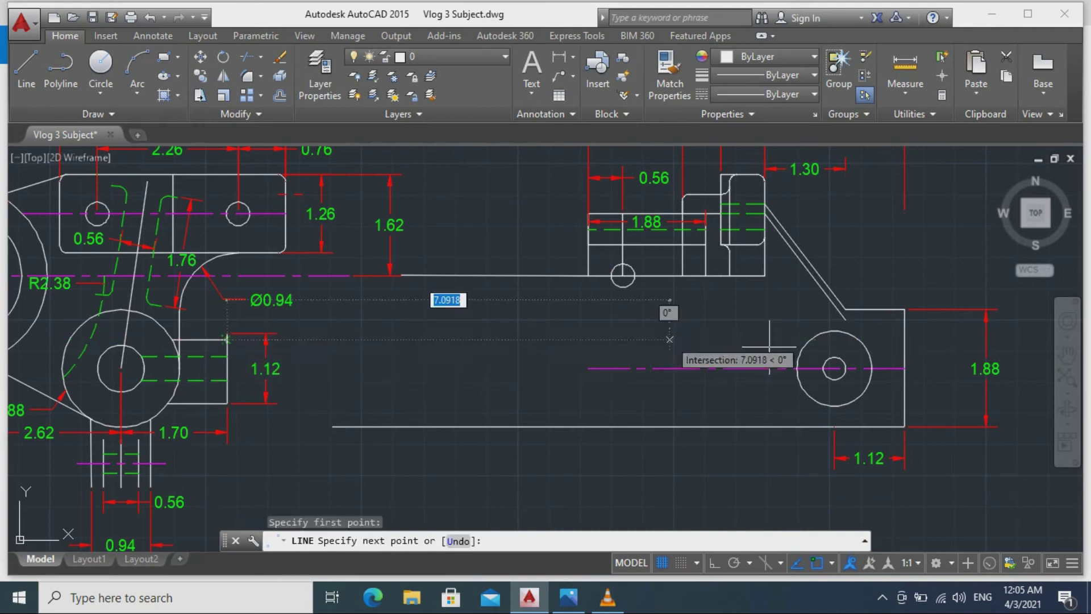
{"action": "left_click", "coordinate": [949, 339]}
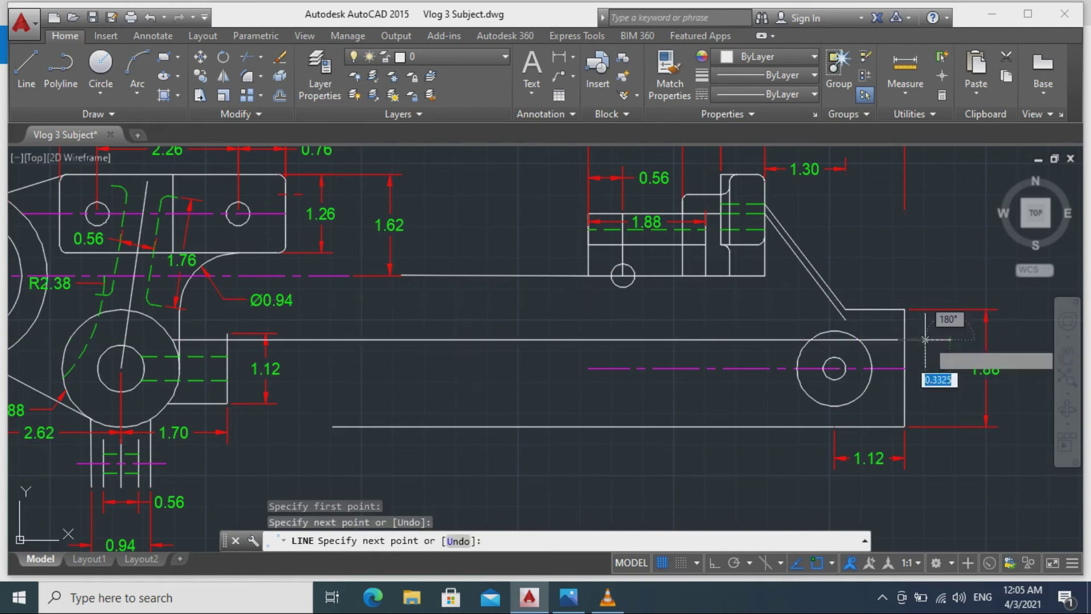
{"action": "key", "text": "Escape"}
Trim the end of the projection line that overshoots the side view's outer vertical edge.
{"action": "type", "text": "tr"}
{"action": "key", "text": "Return"}
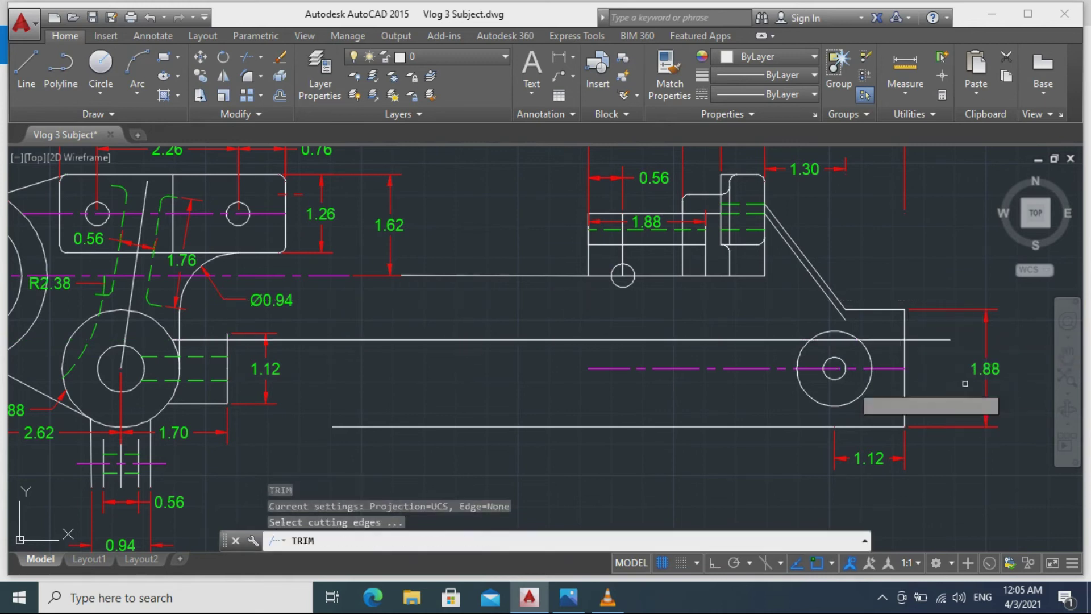
{"action": "key", "text": "Return"}
{"action": "left_click", "coordinate": [943, 340]}
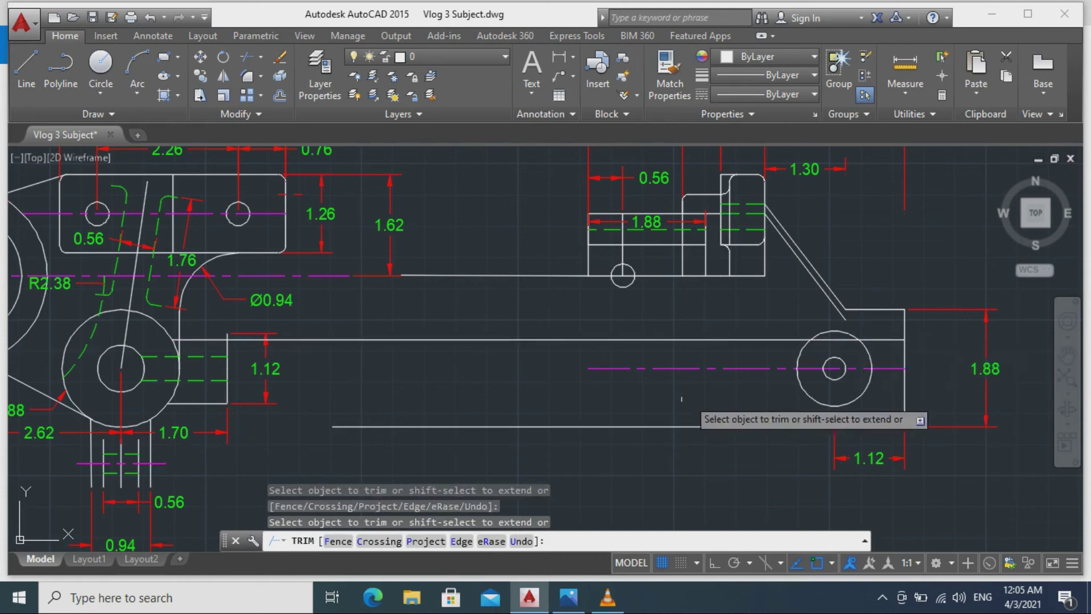
{"action": "key", "text": "Escape"}
Stretch the side view's leftmost vertical edge and the vertical line through the small circle down to the projection line.
{"action": "scroll", "coordinate": [528, 368], "scroll_direction": "down", "scroll_amount": 3}
{"action": "scroll", "coordinate": [528, 367], "scroll_direction": "up", "scroll_amount": 3}
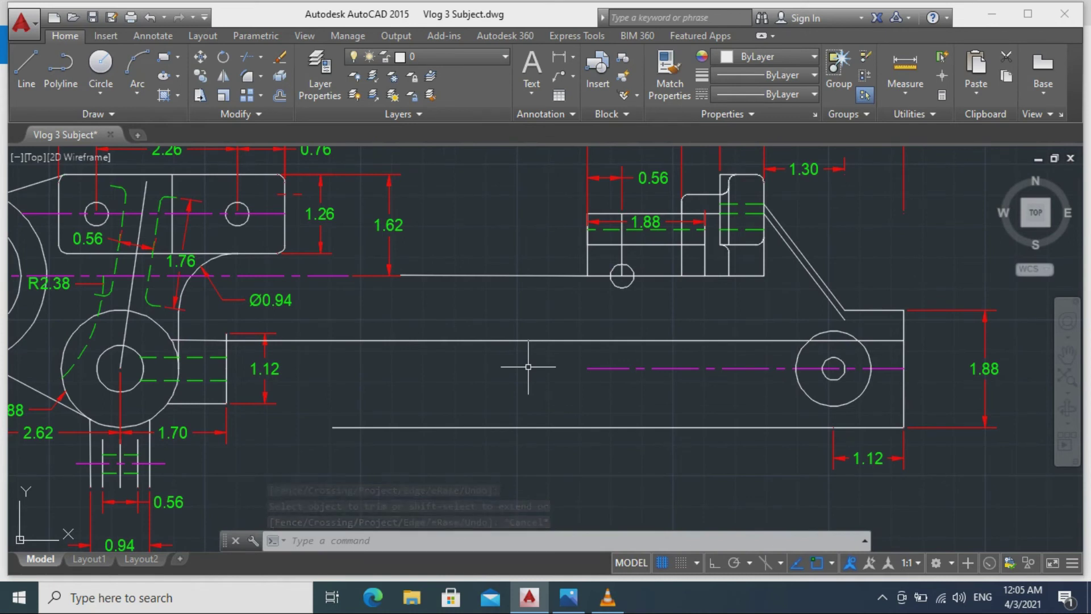
{"action": "scroll", "coordinate": [590, 267], "scroll_direction": "up", "scroll_amount": 4}
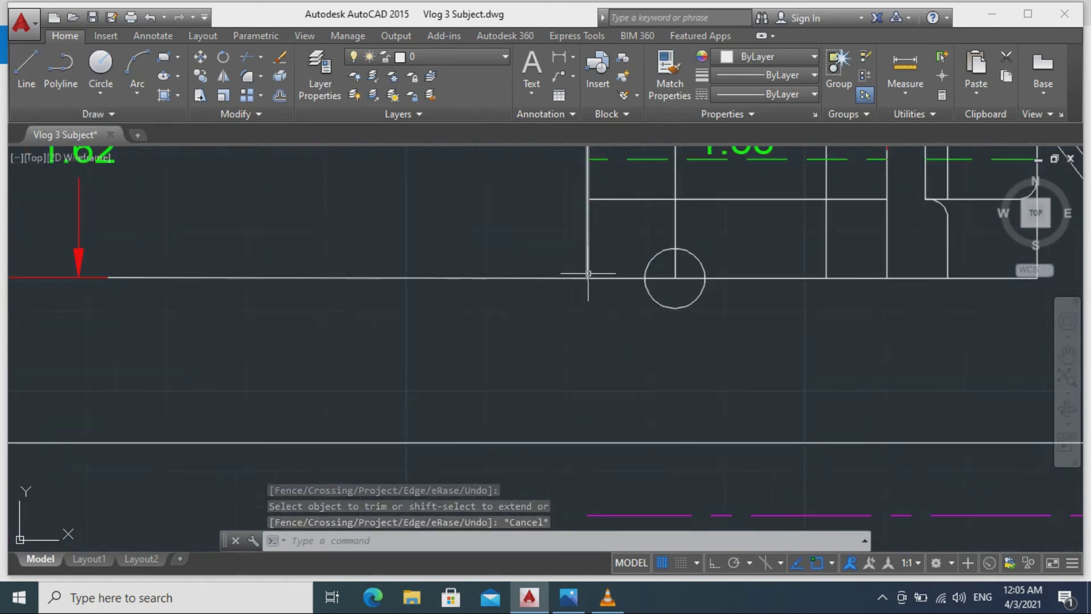
{"action": "scroll", "coordinate": [592, 278], "scroll_direction": "down", "scroll_amount": 2}
{"action": "left_click", "coordinate": [594, 279]}
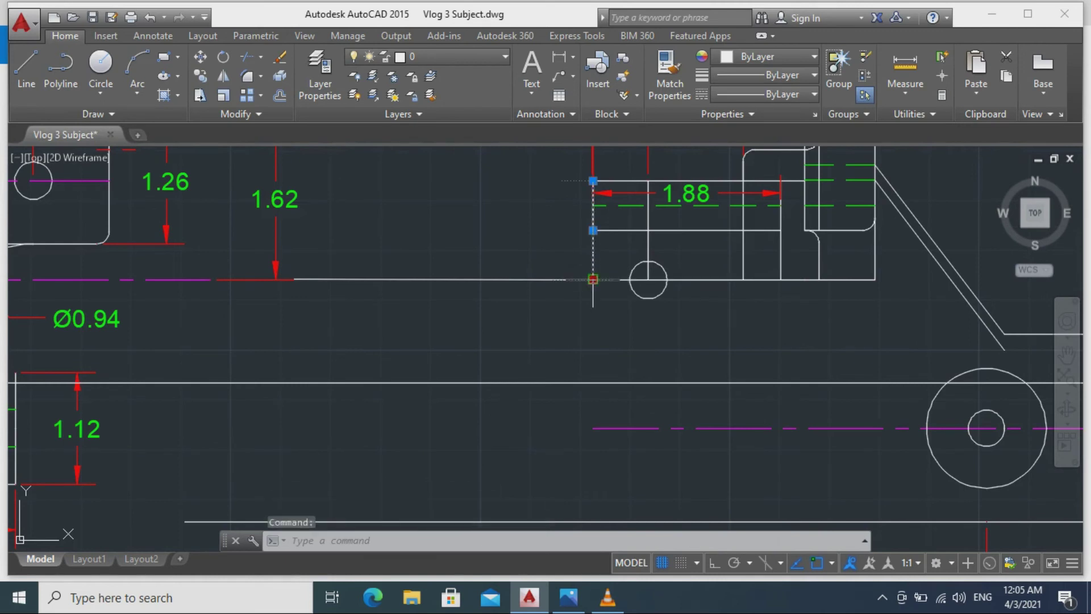
{"action": "left_click", "coordinate": [592, 279]}
{"action": "left_click", "coordinate": [592, 383]}
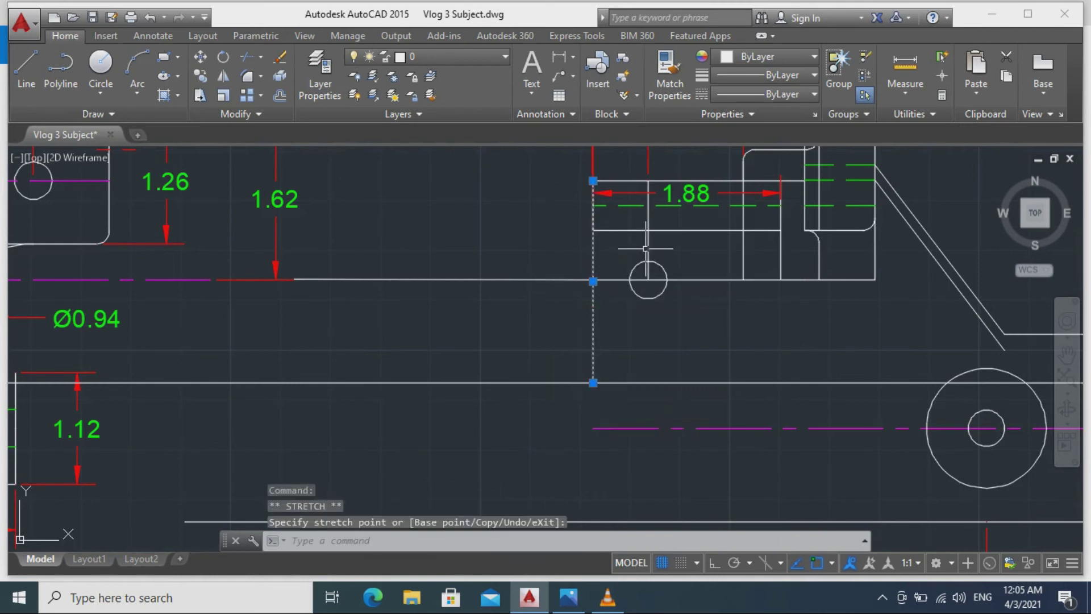
{"action": "left_click", "coordinate": [649, 253]}
{"action": "left_click", "coordinate": [648, 279]}
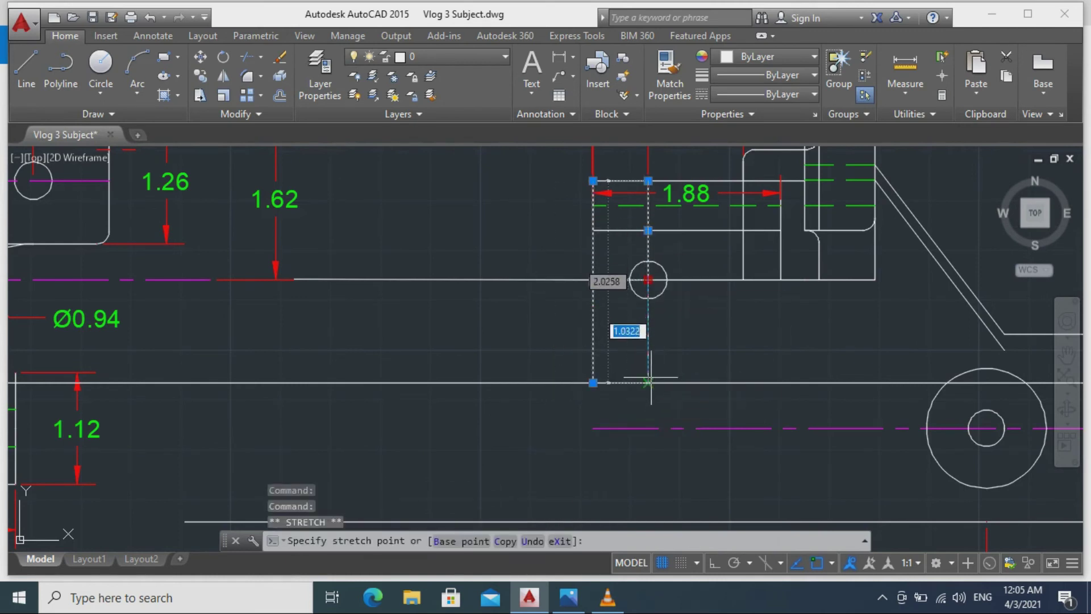
{"action": "left_click", "coordinate": [647, 383]}
{"action": "key", "text": "Escape"}
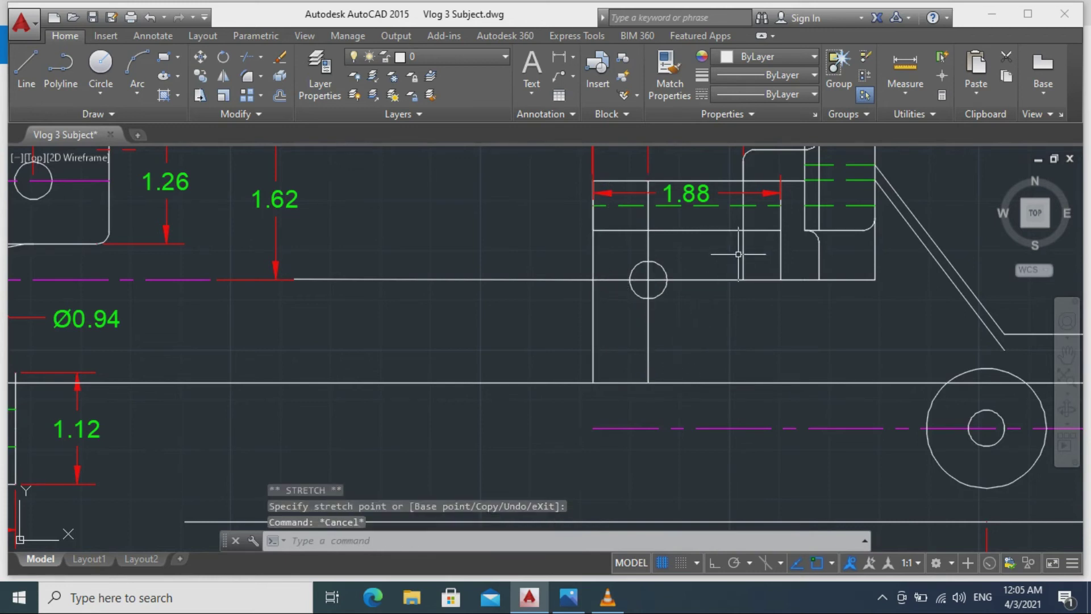
Stretch the third vertical line down to the projection line and the line ending the 1.88 width slightly past it.
{"action": "left_click", "coordinate": [743, 274]}
{"action": "left_click", "coordinate": [743, 279]}
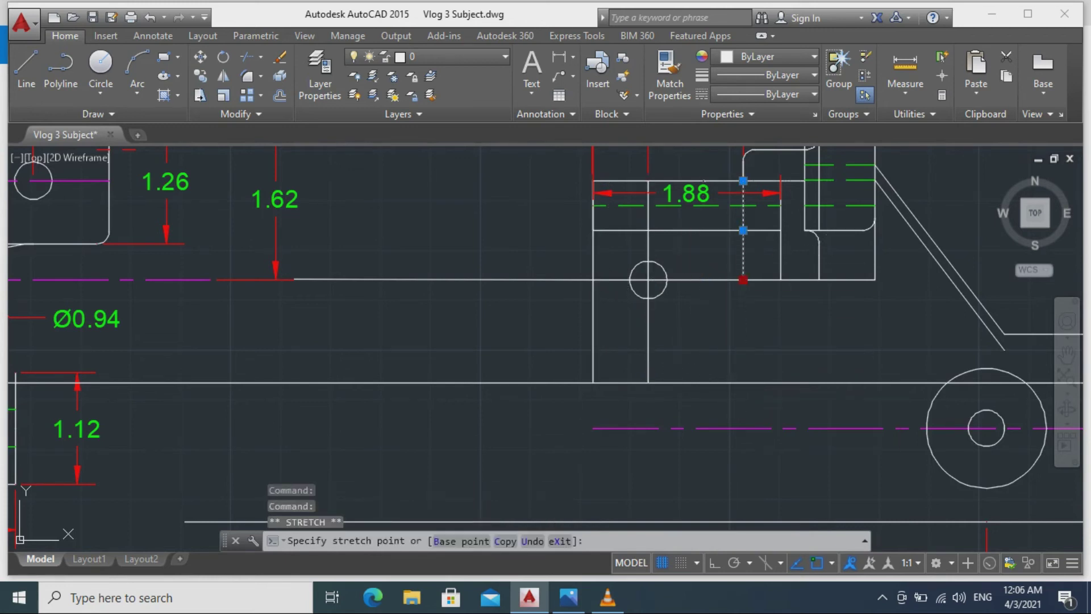
{"action": "left_click", "coordinate": [743, 382]}
{"action": "key", "text": "Escape"}
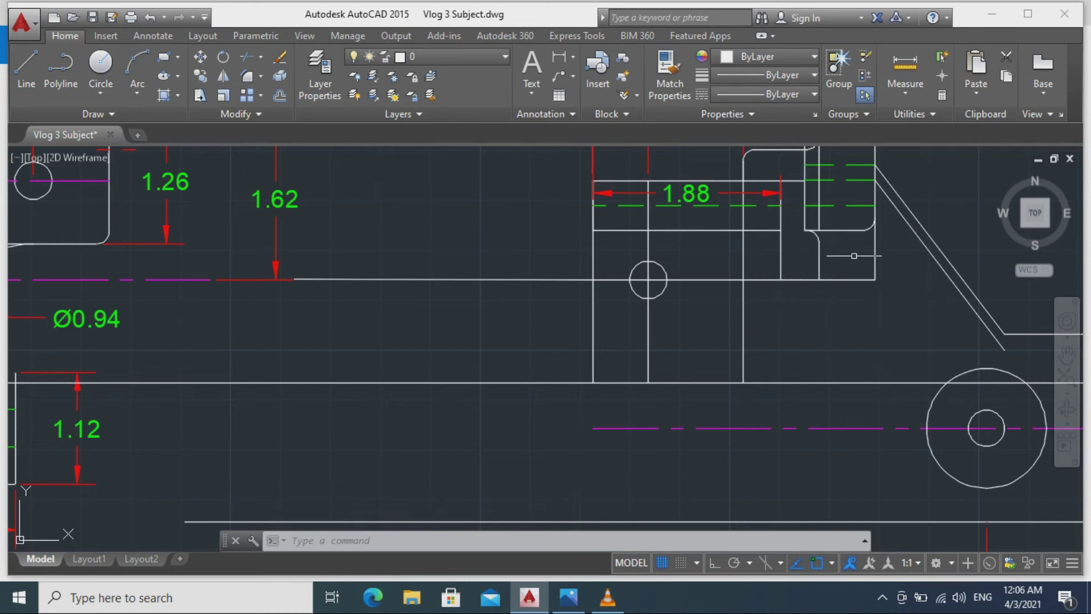
{"action": "left_click", "coordinate": [781, 279]}
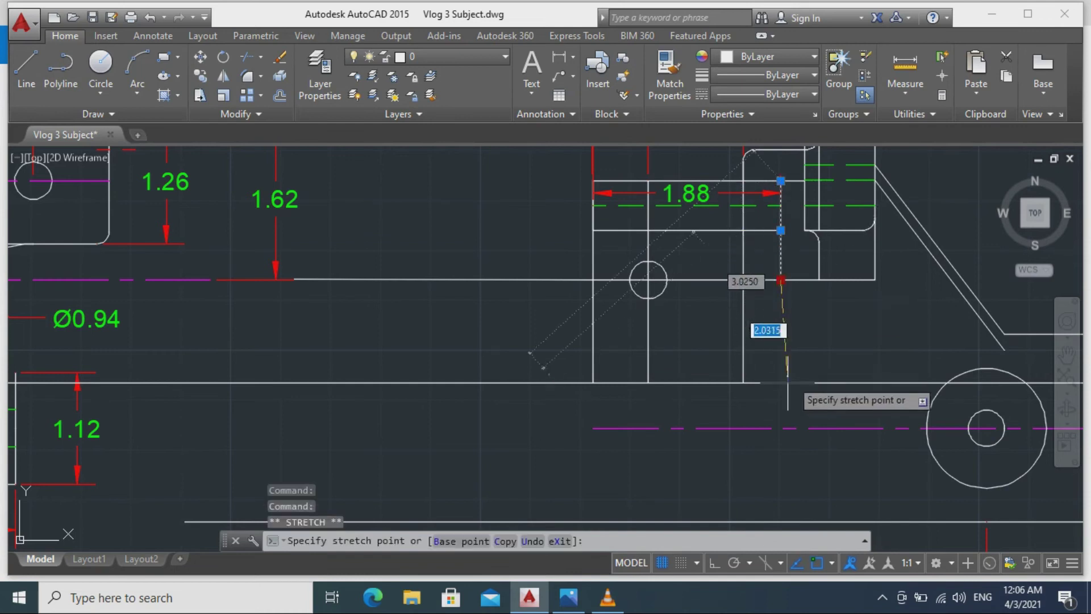
{"action": "left_click", "coordinate": [781, 404]}
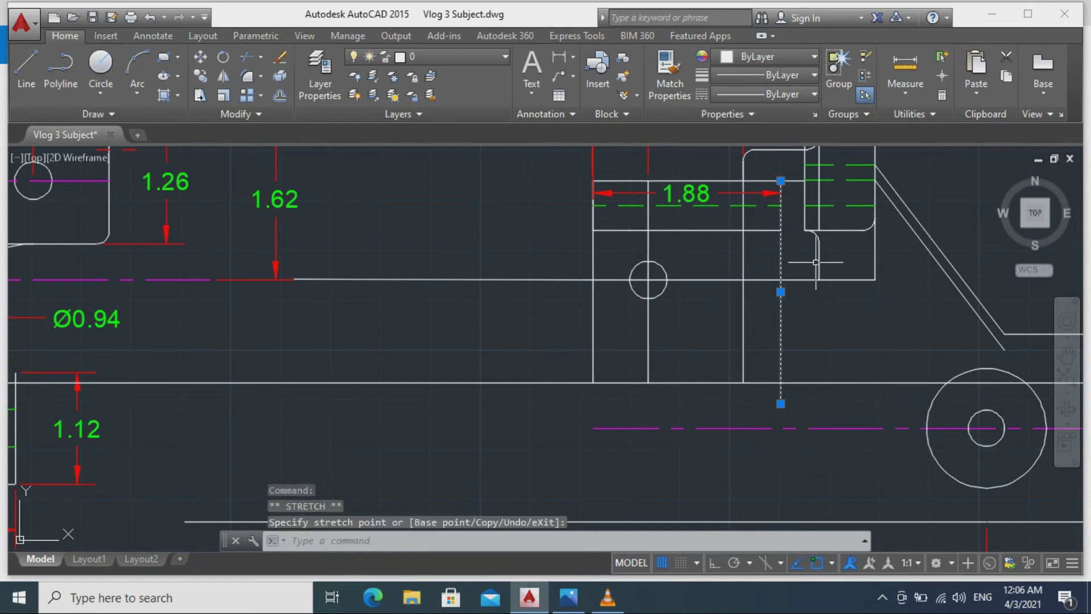
Stretch the vertical line below the small fillet and the block's right edge down to the projection line.
{"action": "left_click", "coordinate": [819, 262]}
{"action": "left_click", "coordinate": [820, 284]}
{"action": "key", "text": "Escape"}
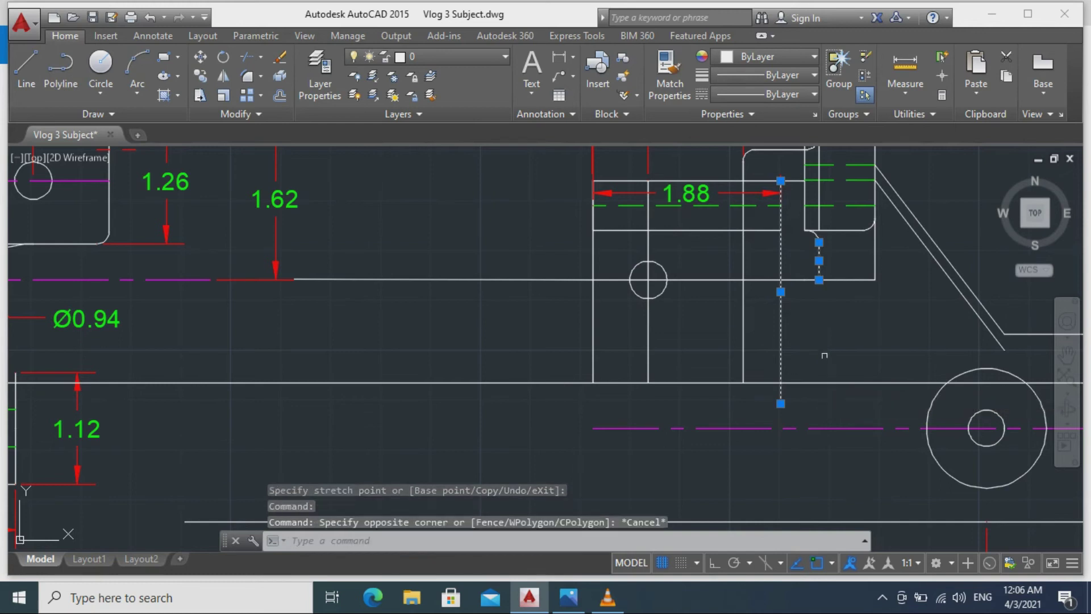
{"action": "left_click", "coordinate": [819, 279]}
{"action": "key", "text": "Escape"}
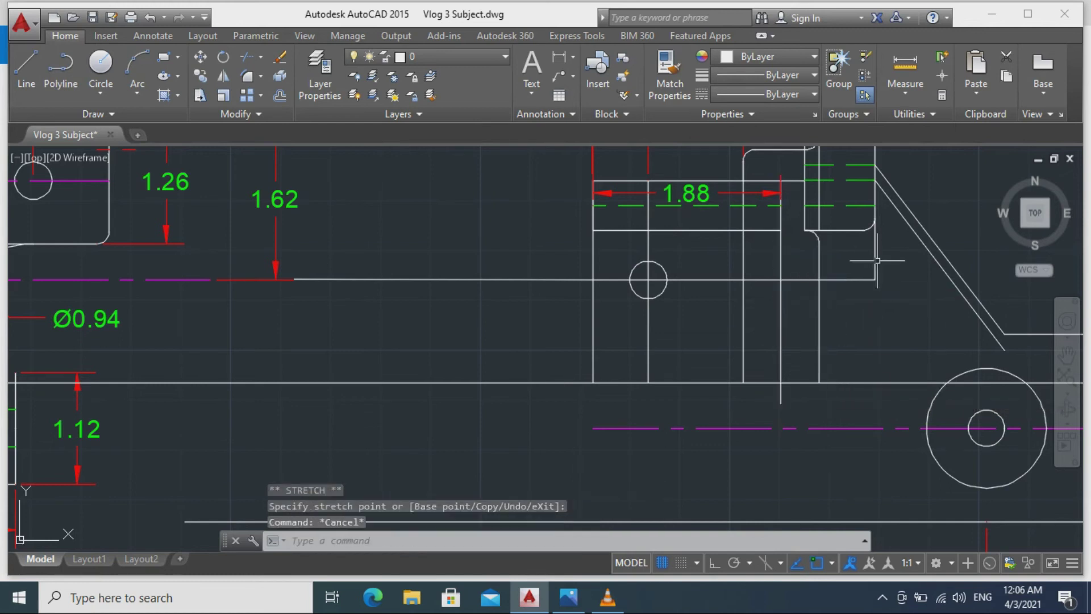
{"action": "left_click", "coordinate": [875, 259]}
{"action": "left_click", "coordinate": [875, 279]}
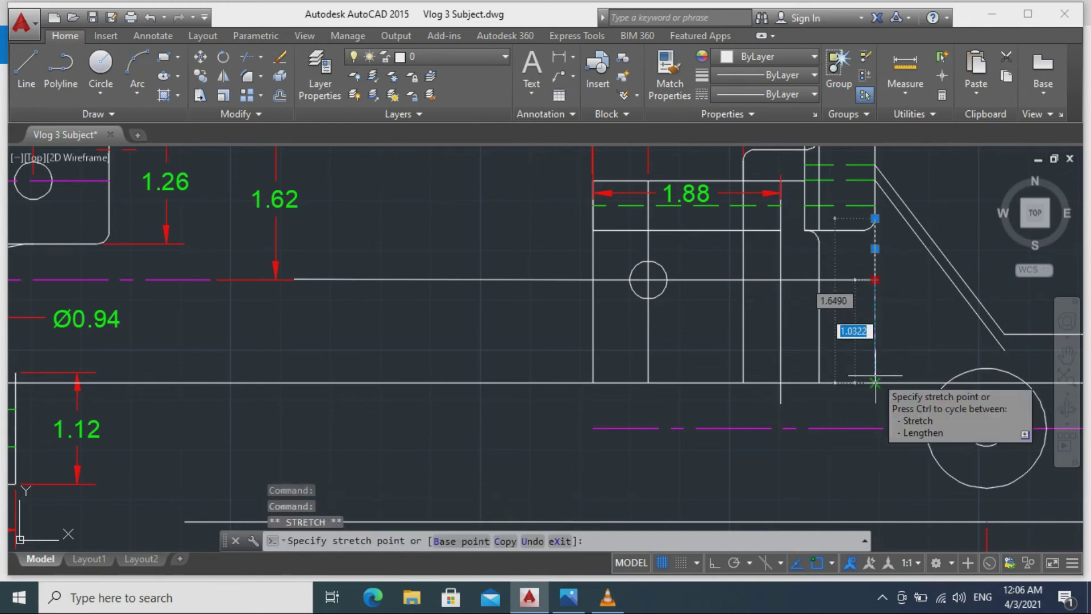
{"action": "key", "text": "Escape"}
Trim the vertical line's overshoot below the projection line.
{"action": "key", "text": "Return"}
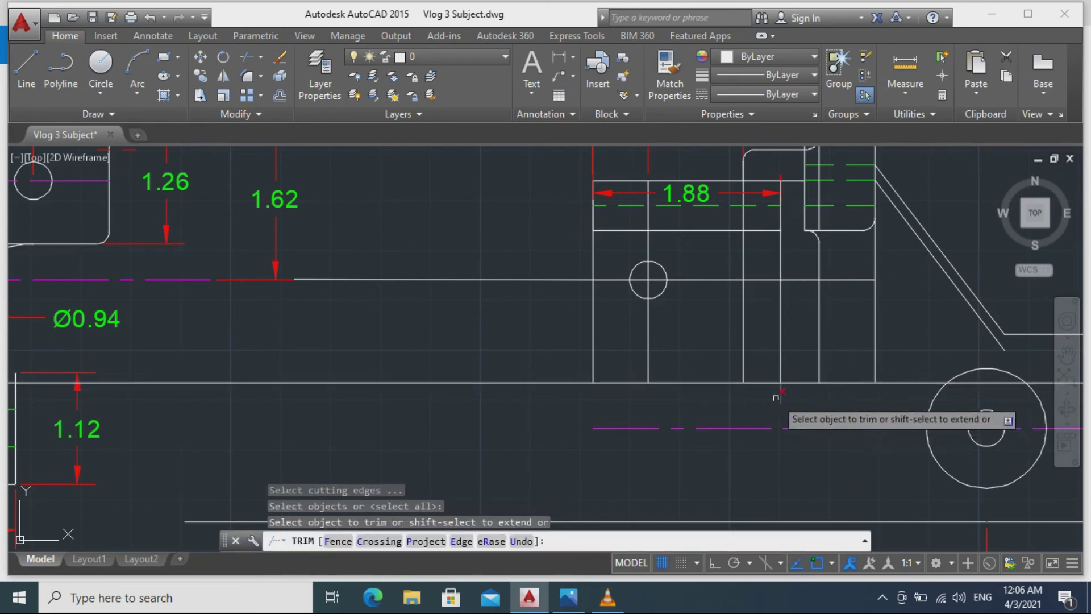
{"action": "scroll", "coordinate": [756, 398], "scroll_direction": "down", "scroll_amount": 2}
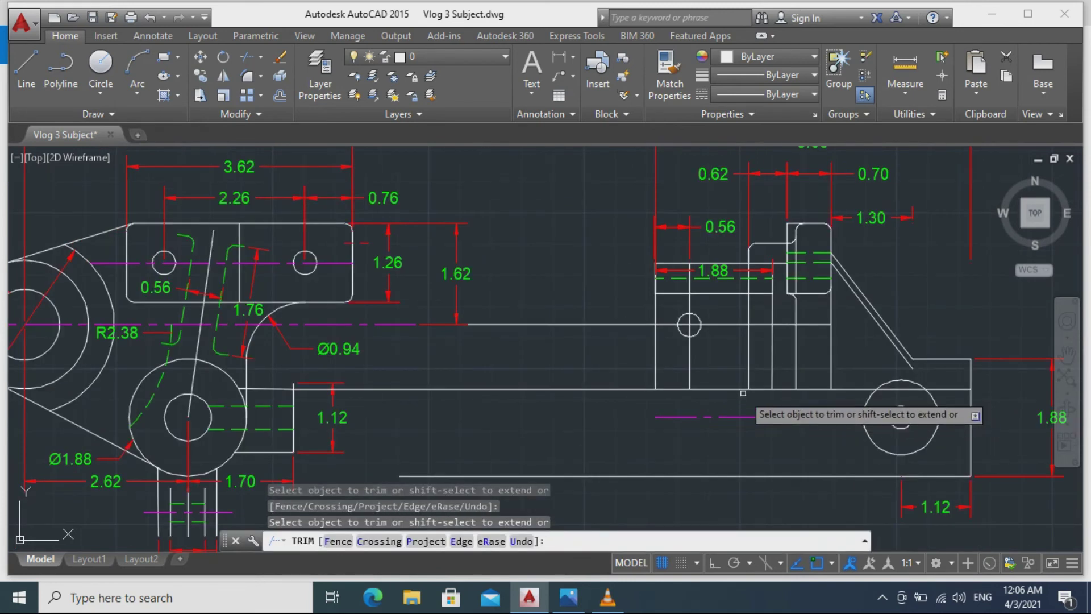
{"action": "key", "text": "Escape"}
With Ortho on, draw a horizontal line level with the front view's inner circle top, from below the third vertical past the side view's outer edge.
{"action": "mouse_move", "coordinate": [683, 436]}
{"action": "middle_mouse_down"}
{"action": "mouse_move", "coordinate": [681, 404]}
{"action": "mouse_move", "coordinate": [641, 328]}
{"action": "middle_mouse_up"}
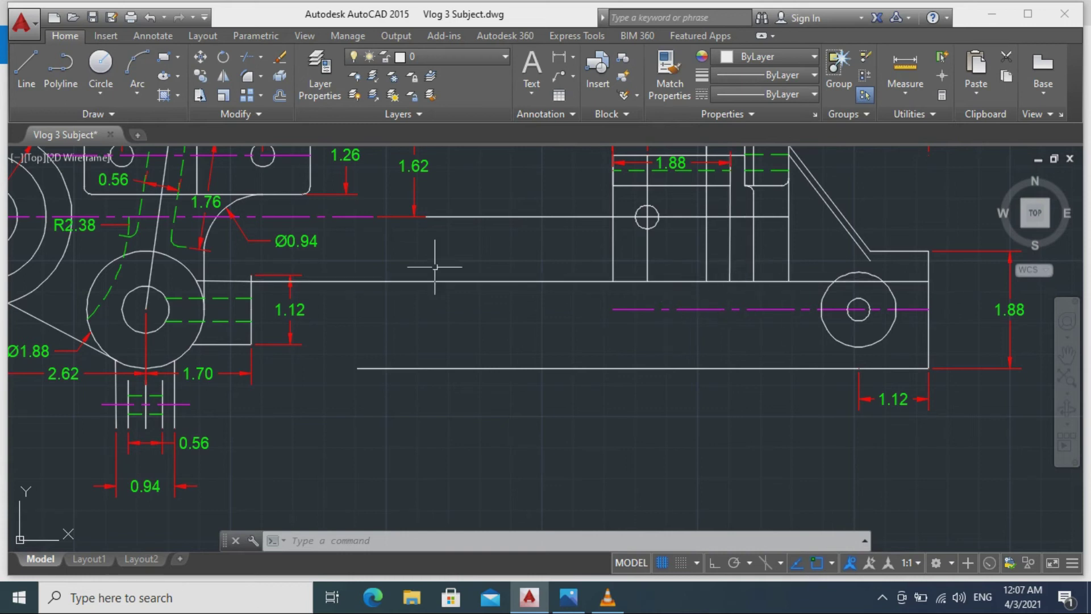
{"action": "left_click", "coordinate": [26, 68]}
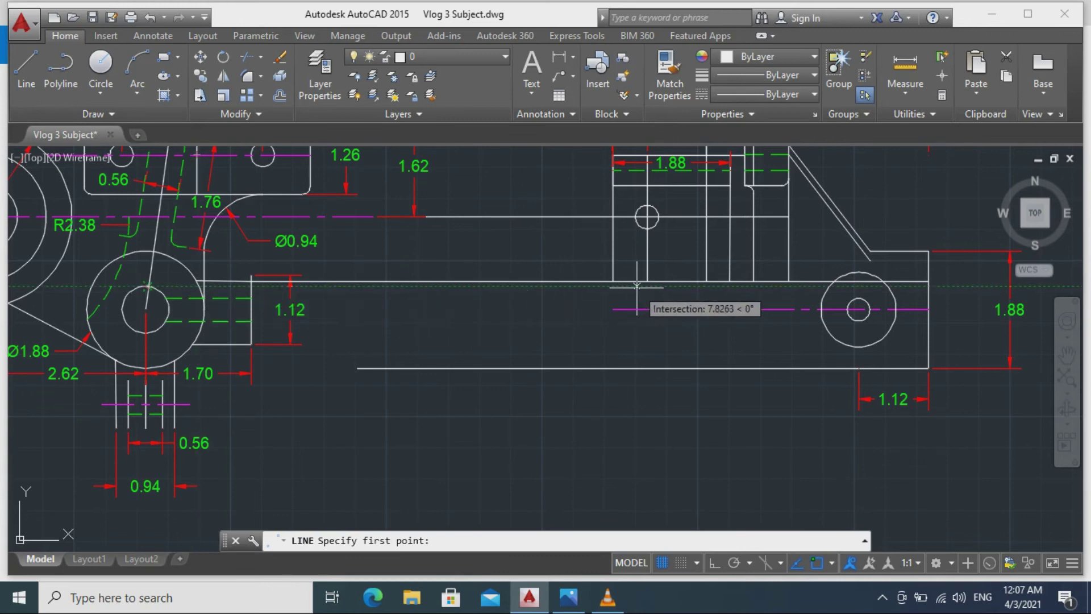
{"action": "left_click", "coordinate": [706, 284]}
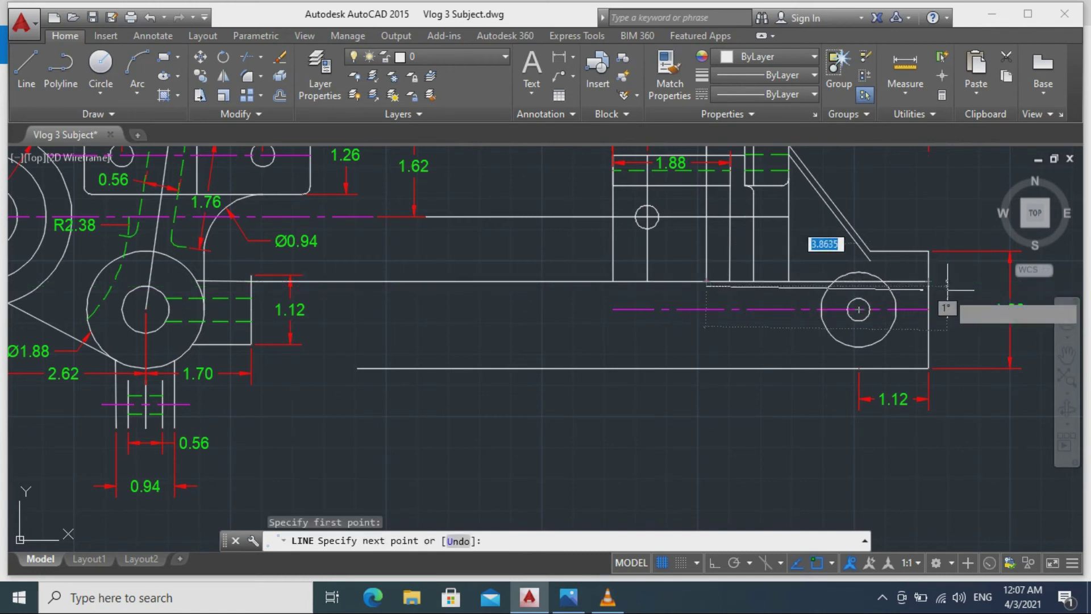
{"action": "scroll", "coordinate": [948, 281], "scroll_direction": "up", "scroll_amount": 2}
{"action": "scroll", "coordinate": [949, 282], "scroll_direction": "up", "scroll_amount": 2}
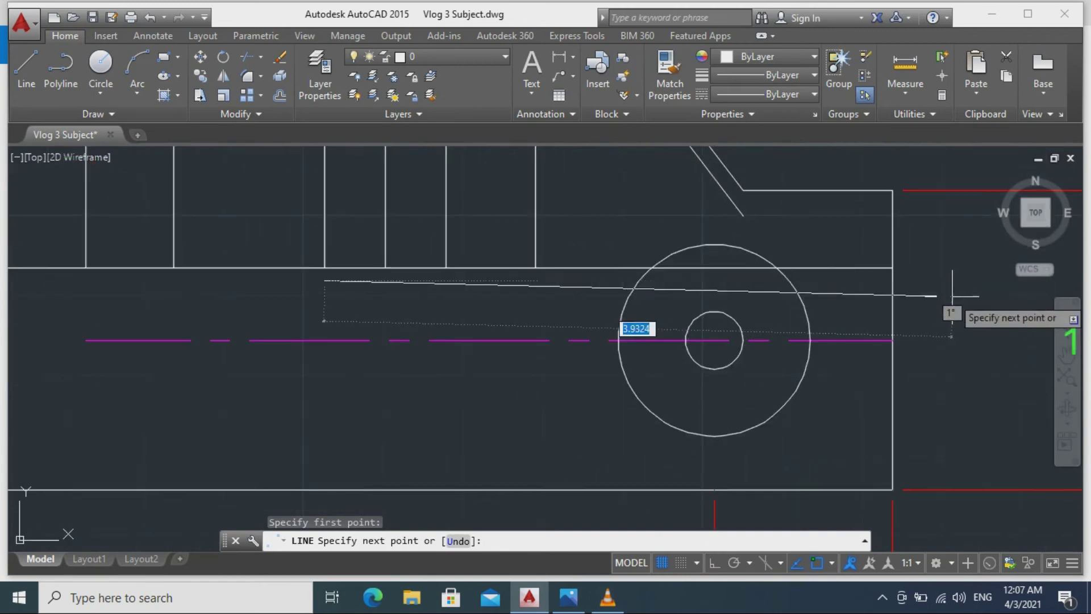
{"action": "key", "text": "F8"}
{"action": "key", "text": "Escape"}
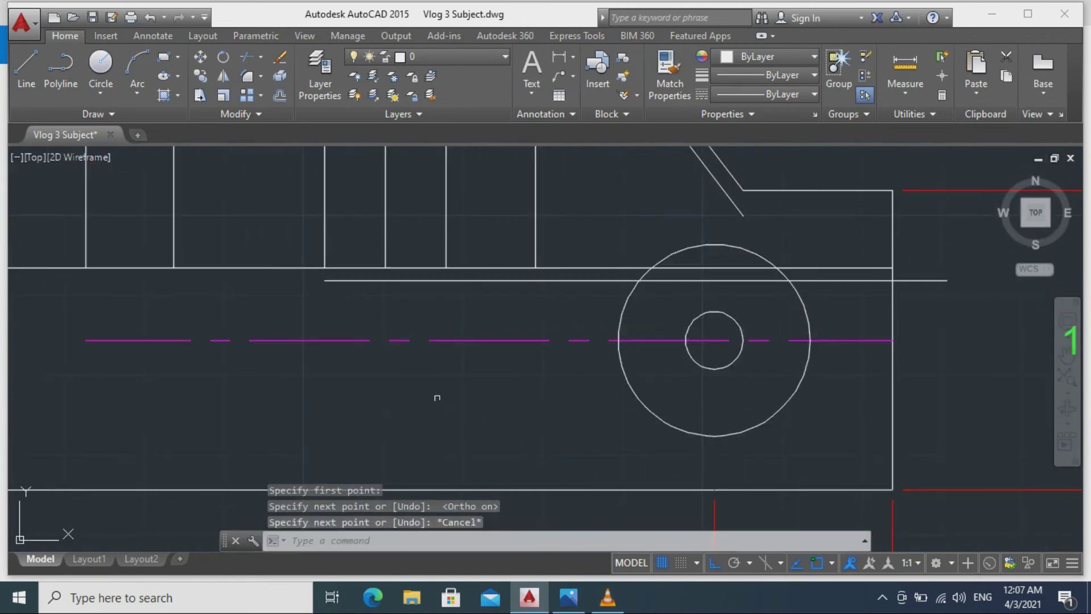
Draw a matching horizontal line level with the inner circle's bottom, from below the third vertical past the side view's outer edge.
{"action": "scroll", "coordinate": [449, 375], "scroll_direction": "down", "scroll_amount": 5}
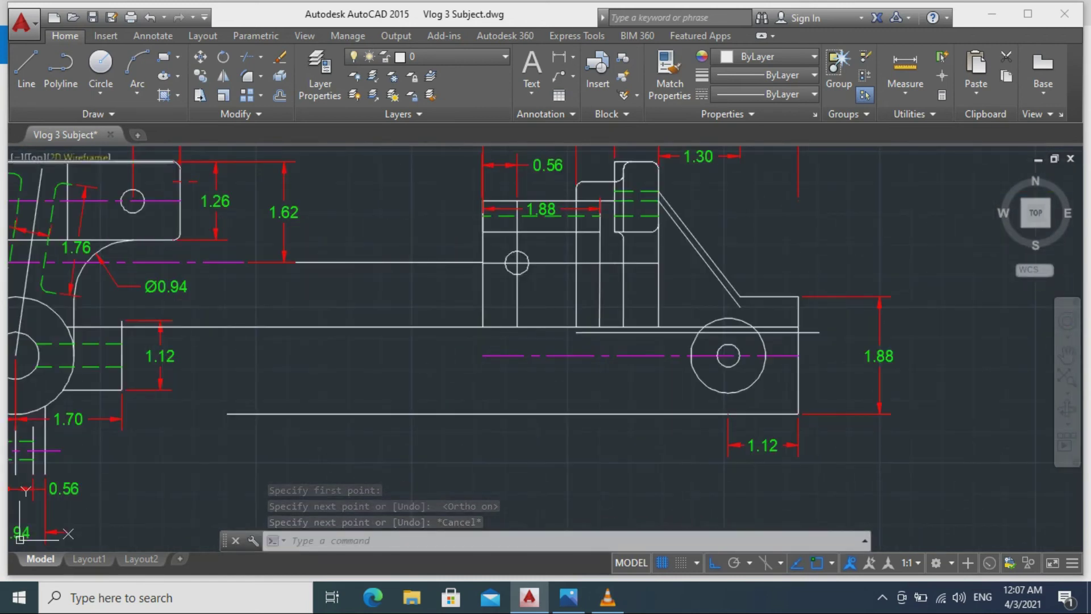
{"action": "left_click", "coordinate": [26, 66]}
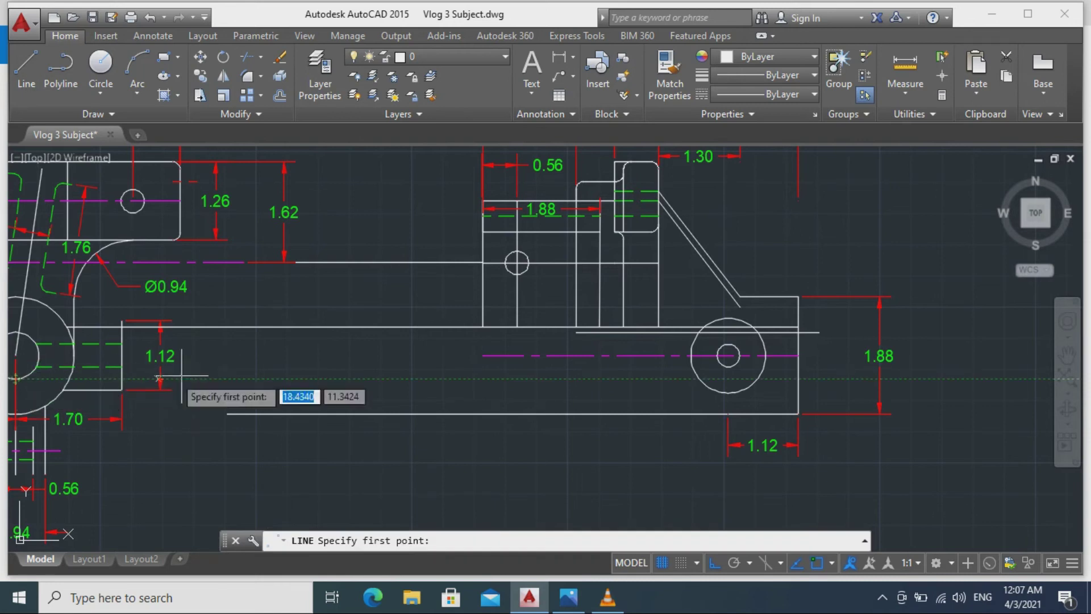
{"action": "left_click", "coordinate": [576, 378]}
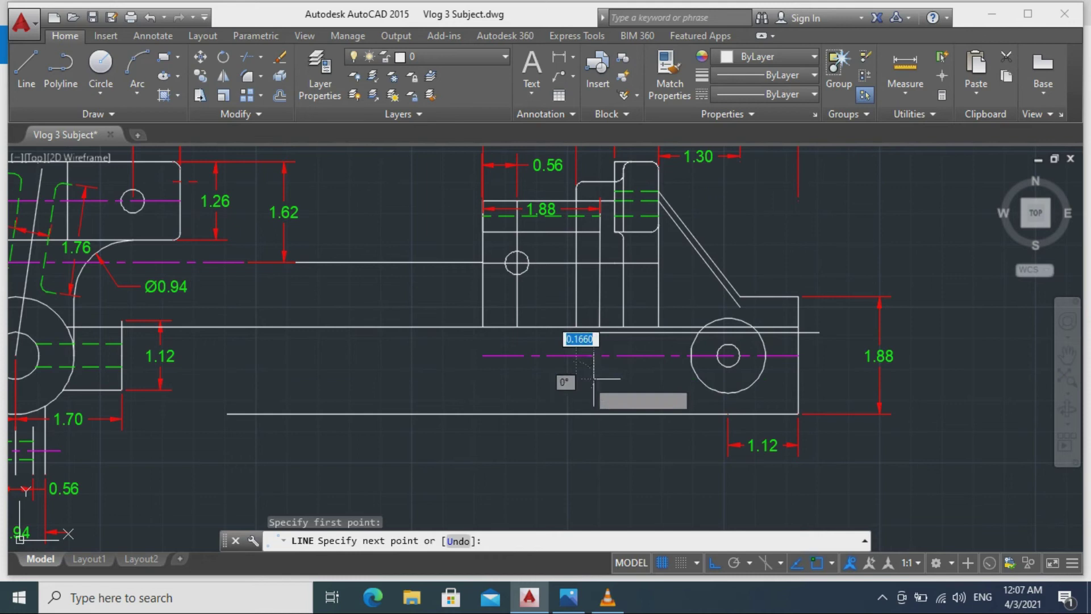
{"action": "left_click", "coordinate": [825, 378]}
{"action": "key", "text": "Escape"}
Trim the ends of both new horizontal lines that overshoot the side view's outer vertical edge.
{"action": "type", "text": "tr"}
{"action": "key", "text": "Return"}
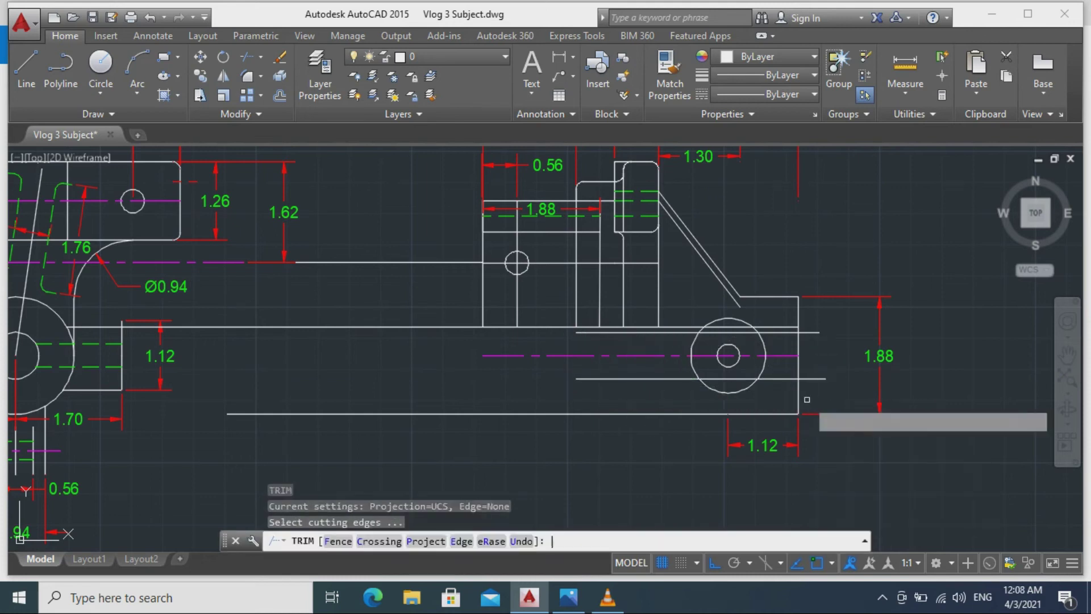
{"action": "key", "text": "Return"}
{"action": "left_click", "coordinate": [814, 333]}
{"action": "key", "text": "Escape"}
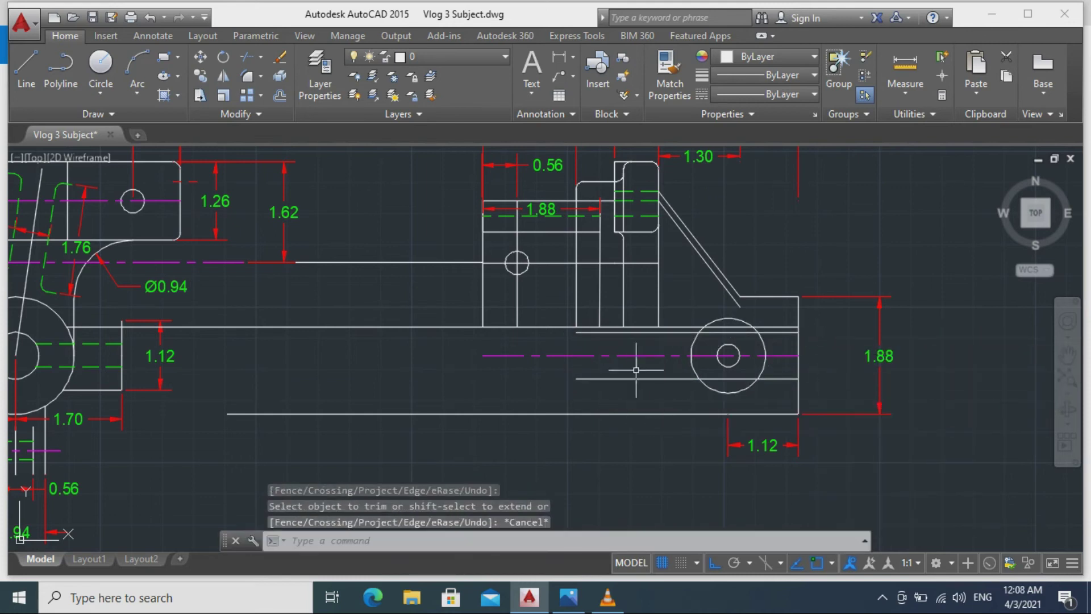
Set both new horizontal lines to colour Green and linetype HIDDEN.
{"action": "left_click", "coordinate": [638, 379]}
{"action": "left_click", "coordinate": [630, 332]}
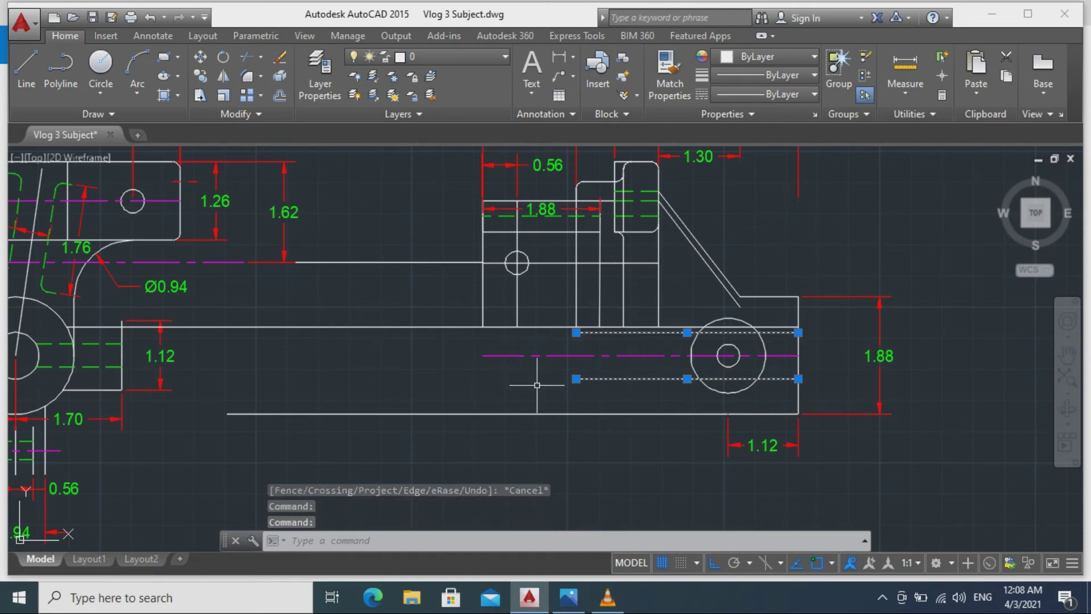
{"action": "double_click", "coordinate": [605, 379]}
{"action": "left_click", "coordinate": [889, 284]}
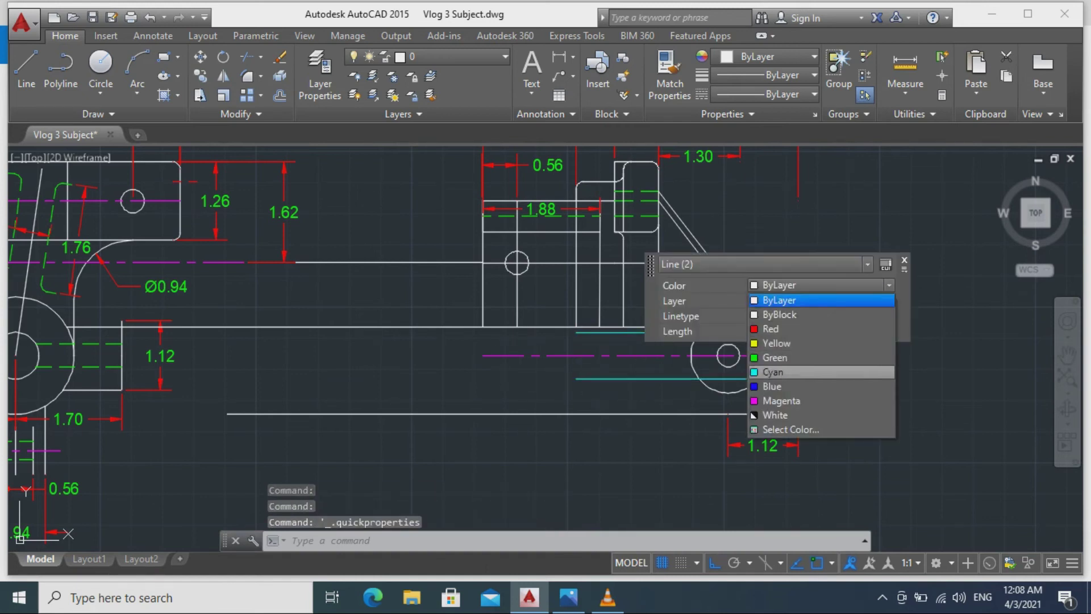
{"action": "left_click", "coordinate": [784, 356]}
{"action": "left_click", "coordinate": [888, 315]}
{"action": "left_click", "coordinate": [822, 387]}
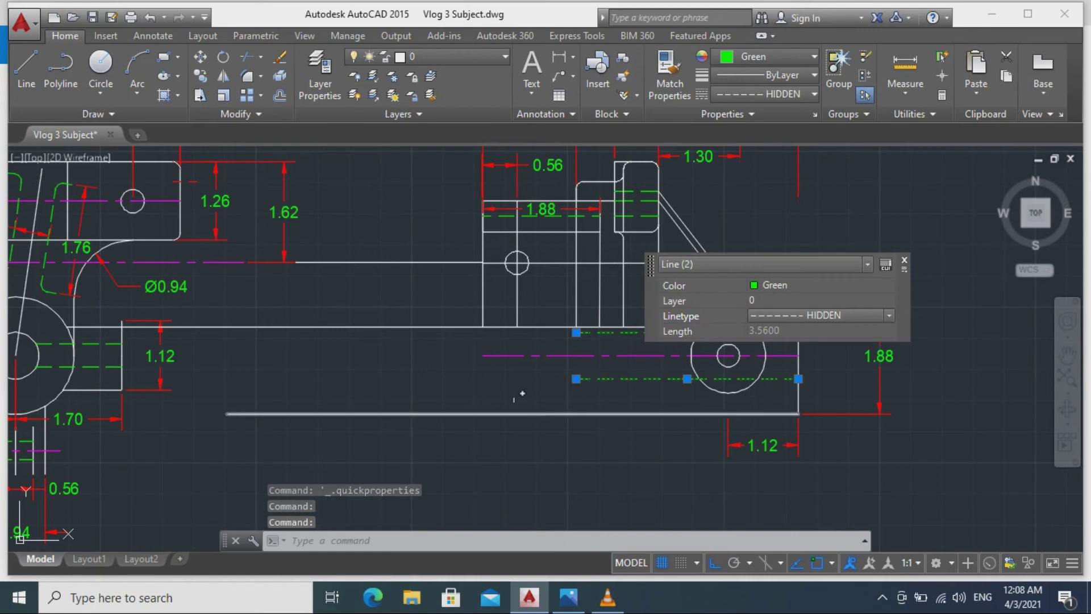
{"action": "key", "text": "Escape"}
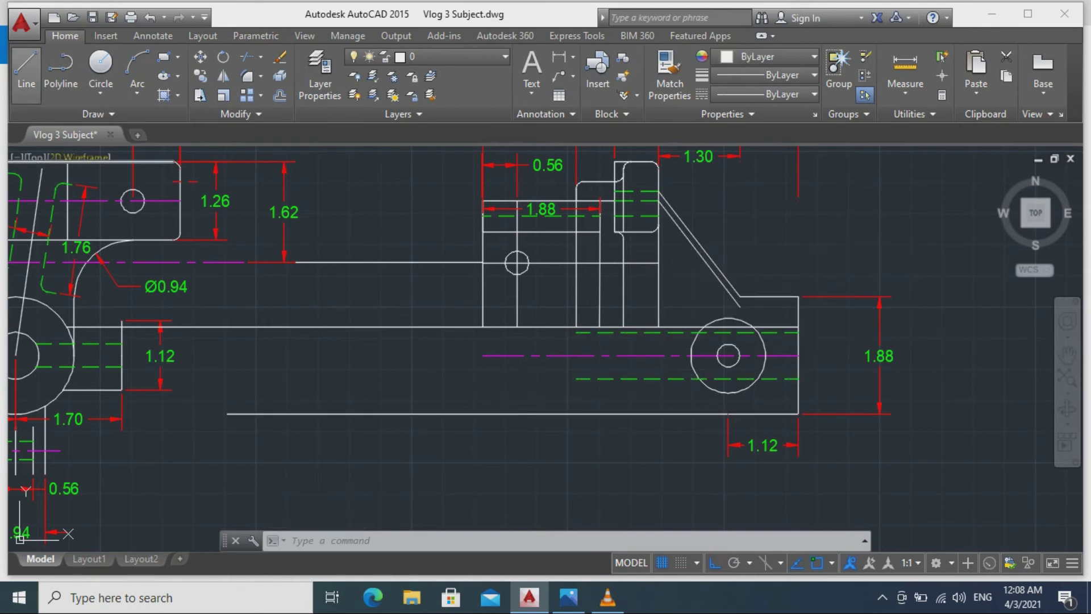
From the inner slanted line's lower end, draw connected lines across to the vertical edge, down to the centreline and across to the large circle.
{"action": "left_click", "coordinate": [27, 67]}
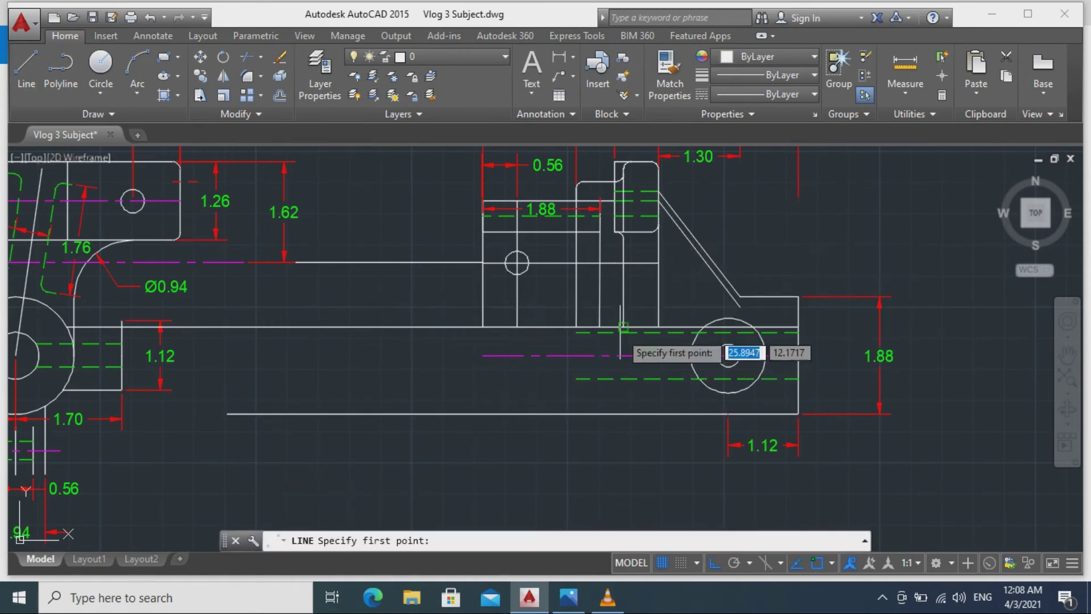
{"action": "left_click", "coordinate": [739, 307]}
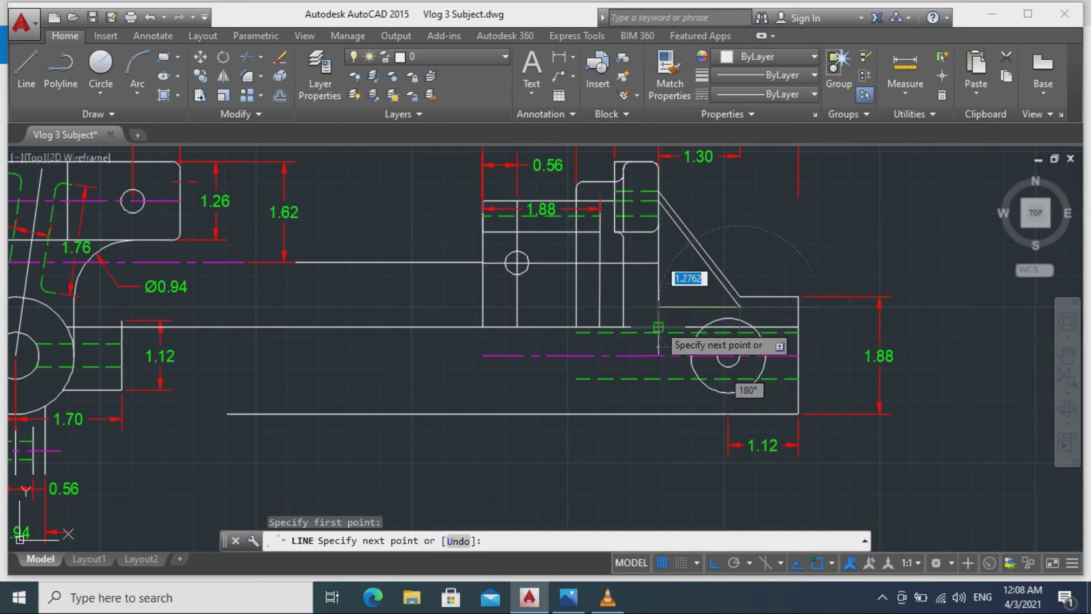
{"action": "scroll", "coordinate": [659, 327], "scroll_direction": "up", "scroll_amount": 4}
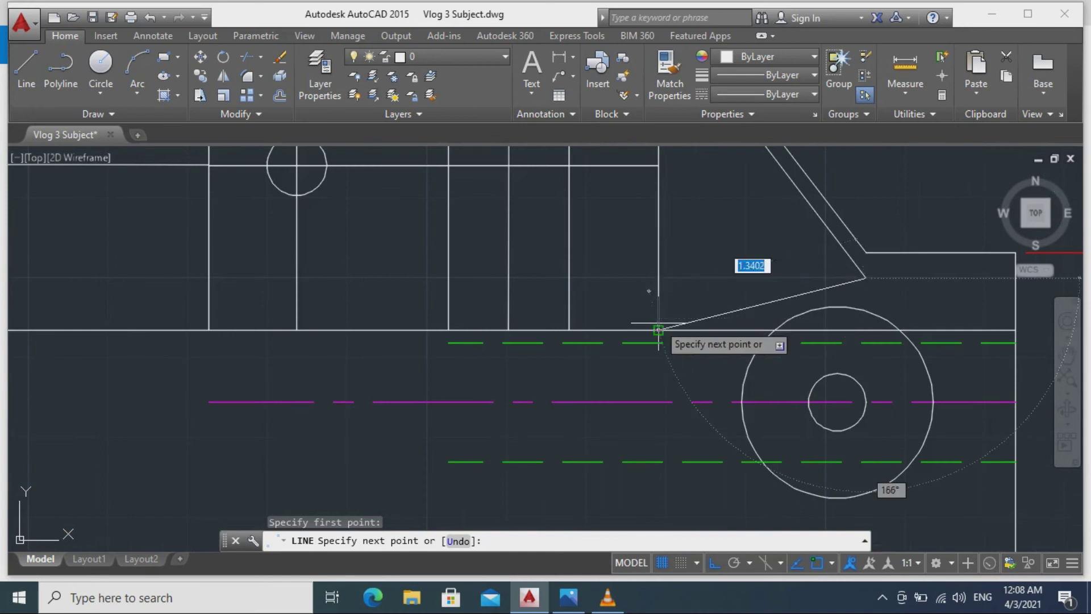
{"action": "key", "text": "F8"}
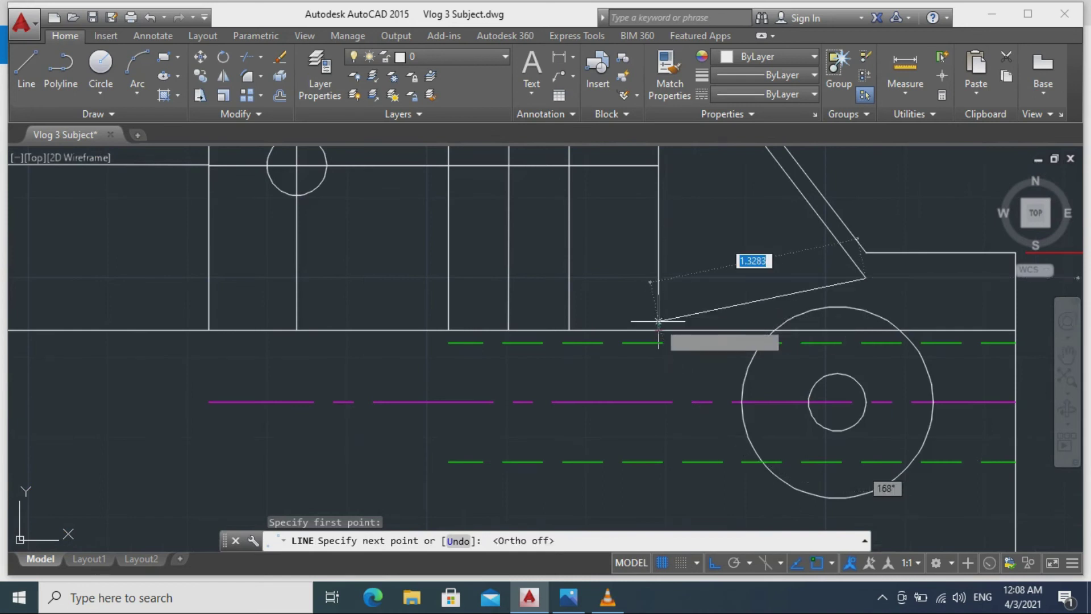
{"action": "left_click", "coordinate": [658, 279]}
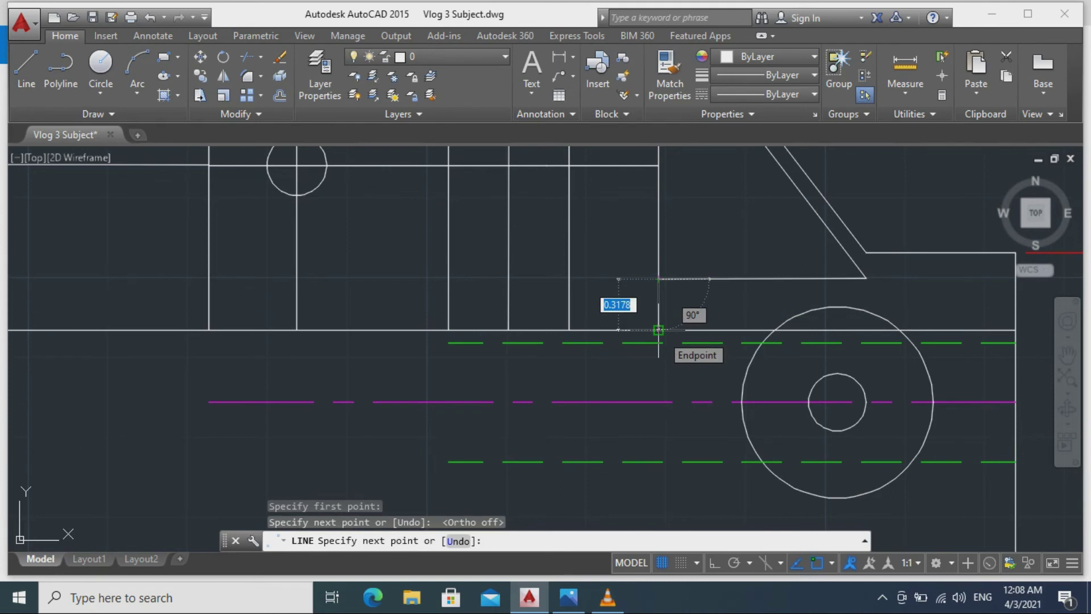
{"action": "left_click", "coordinate": [659, 402]}
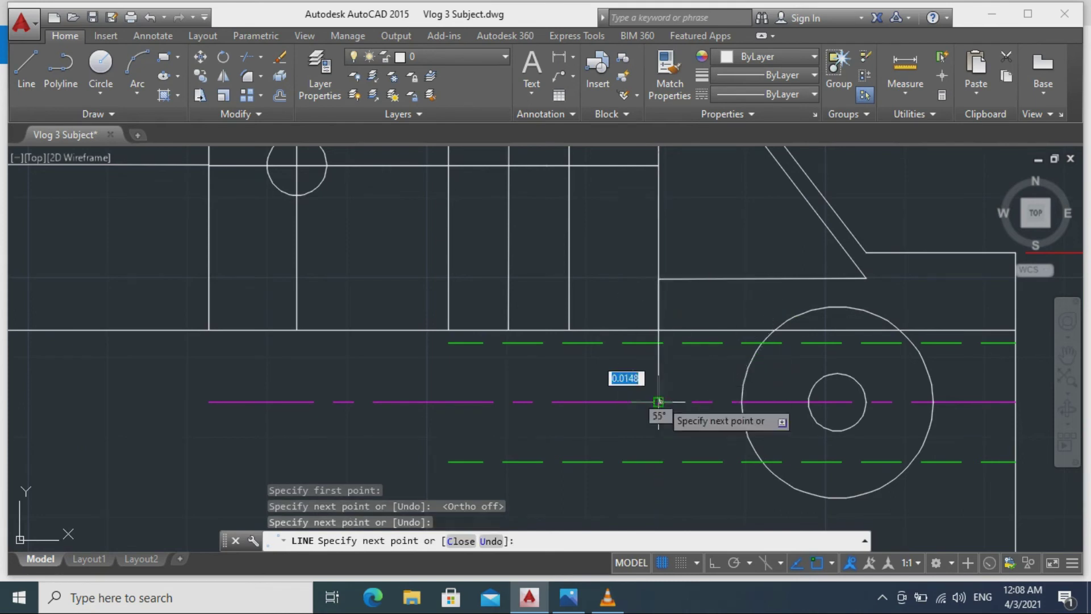
{"action": "left_click", "coordinate": [741, 402]}
{"action": "key", "text": "Escape"}
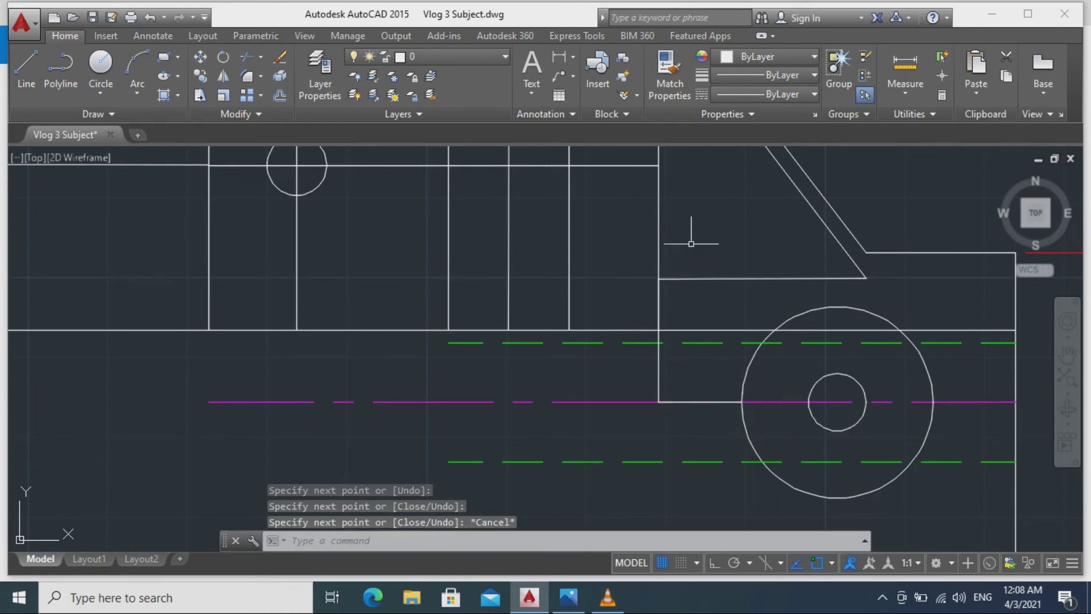
Fillet the upper and lower corners of the new stepped outline beside the large circle with a 0.12 radius.
{"action": "type", "text": "f"}
{"action": "key", "text": "Return"}
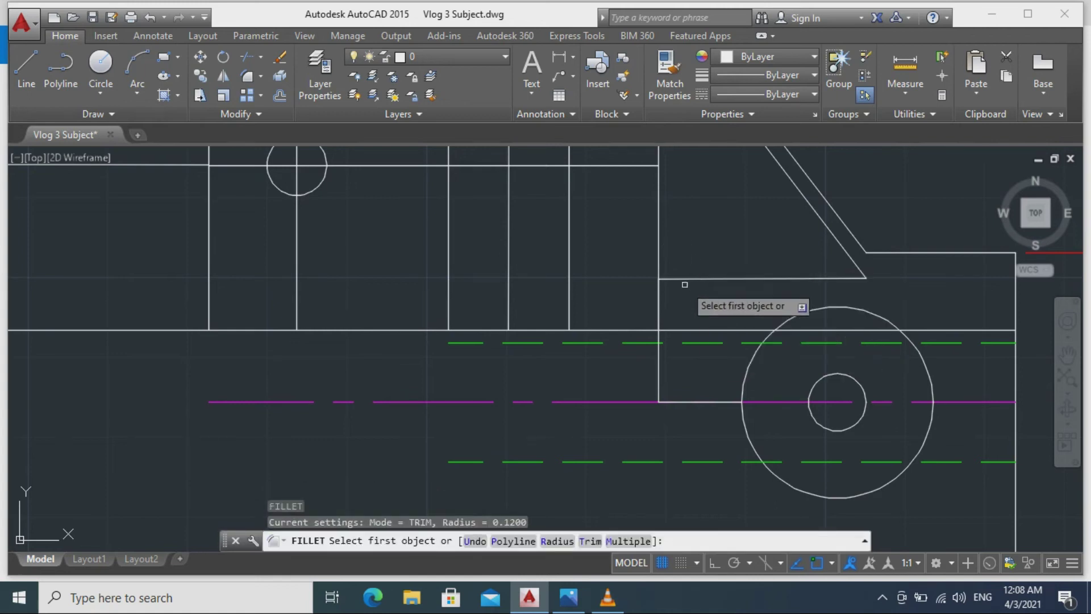
{"action": "left_click", "coordinate": [684, 279]}
{"action": "left_click", "coordinate": [660, 301]}
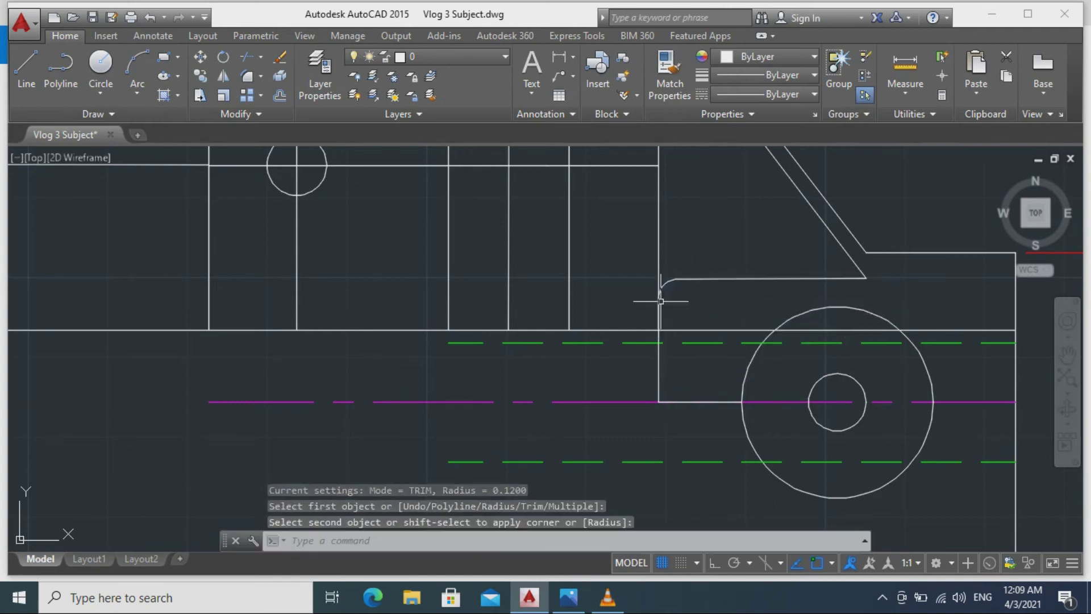
{"action": "key", "text": "Return"}
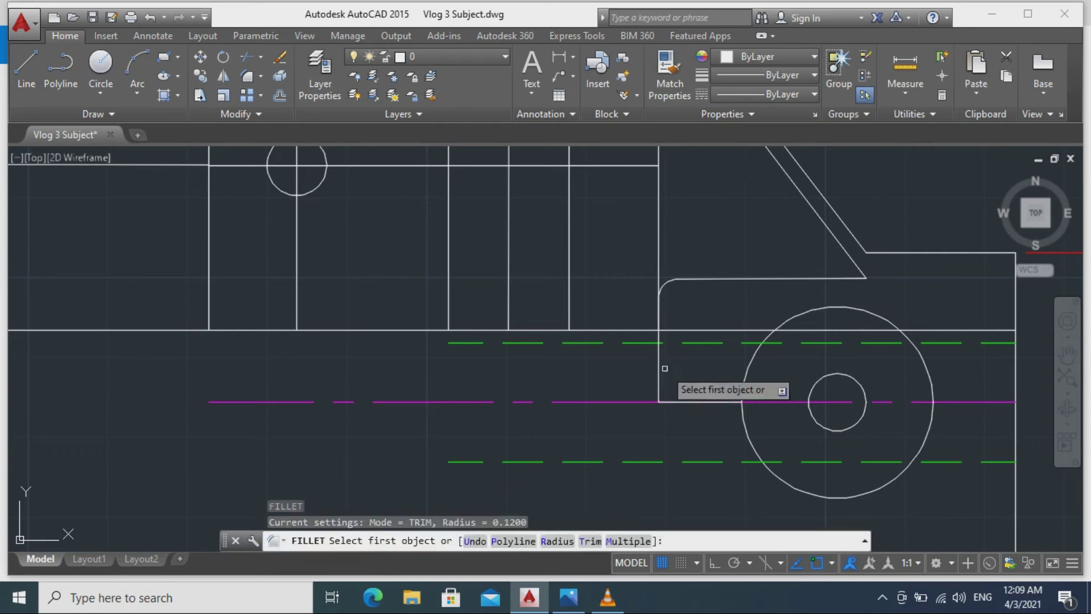
{"action": "left_click", "coordinate": [661, 386]}
{"action": "left_click", "coordinate": [673, 400]}
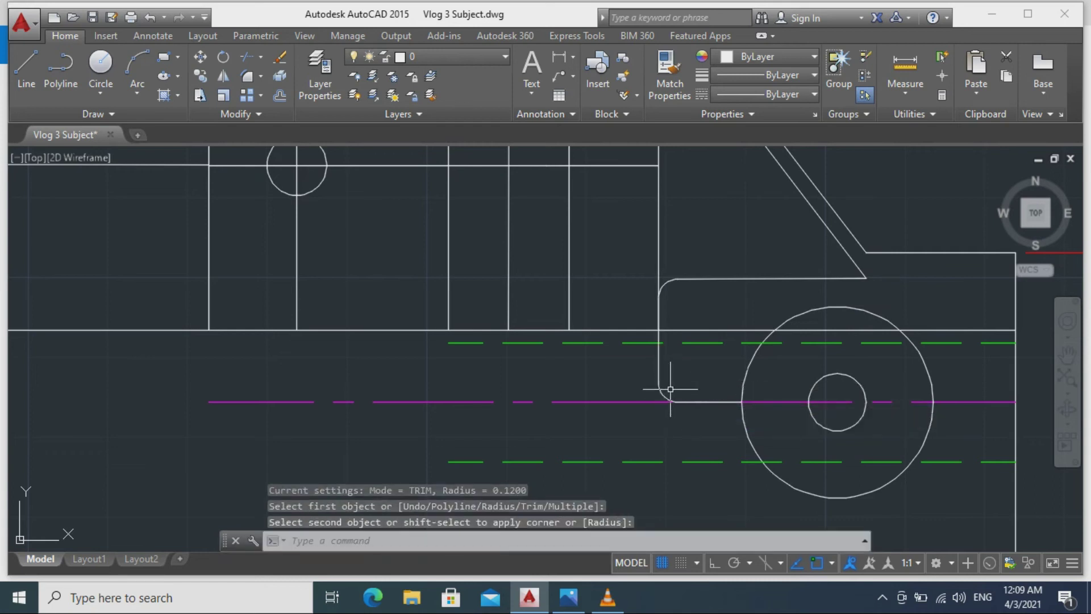
{"action": "key", "text": "Escape"}
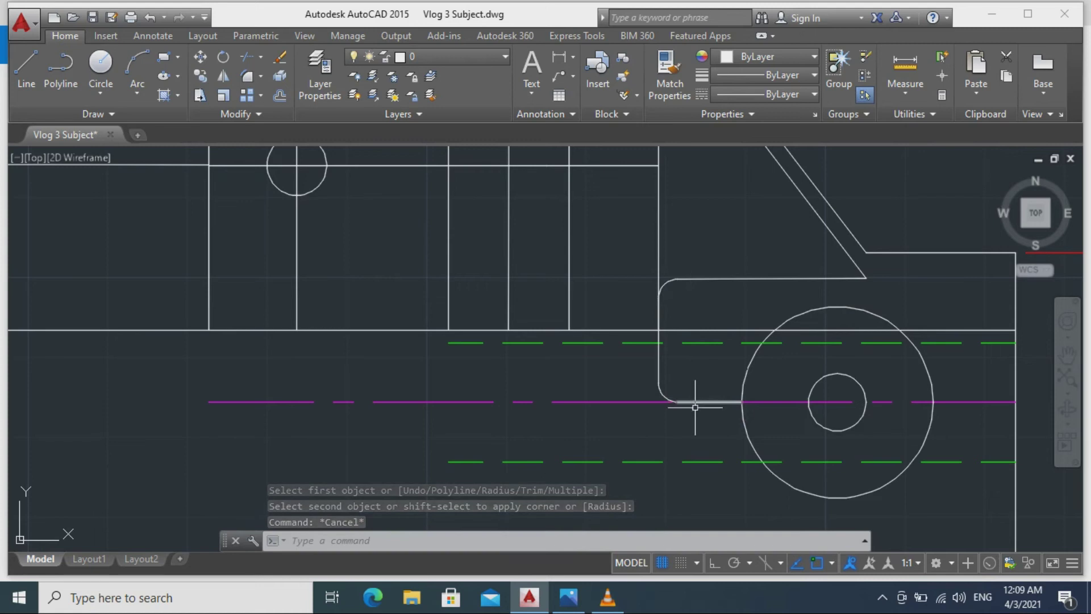
{"action": "left_click", "coordinate": [662, 401]}
{"action": "right_click", "coordinate": [655, 402]}
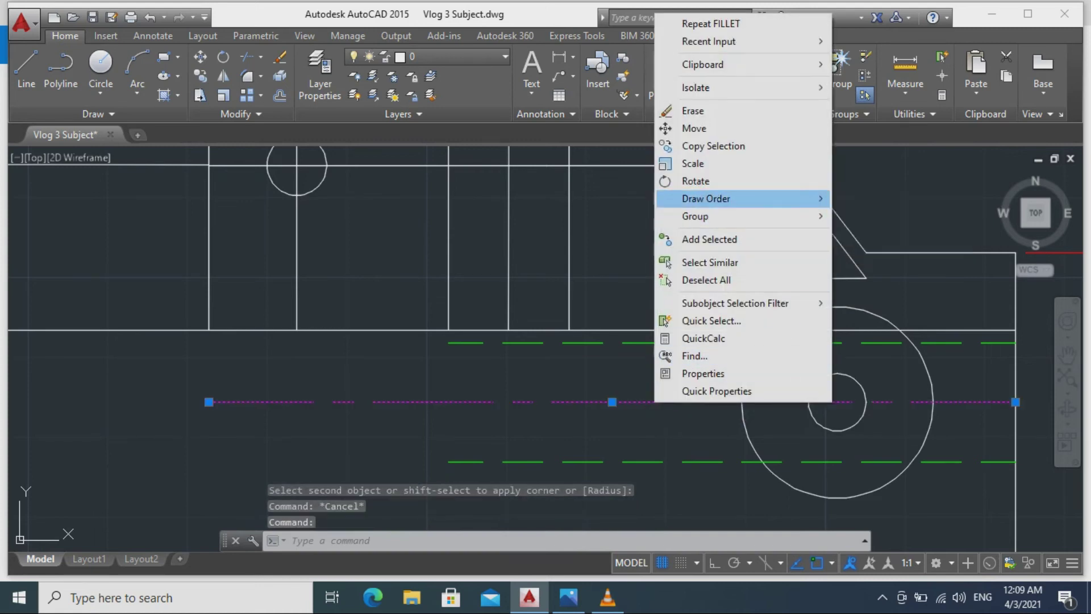
{"action": "key", "text": "Escape"}
{"action": "key", "text": "Escape"}
With Ortho on, draw a horizontal line from the outer slanted line's lower end to just past the vertical edge above the filleted outline.
{"action": "scroll", "coordinate": [561, 420], "scroll_direction": "down", "scroll_amount": 2}
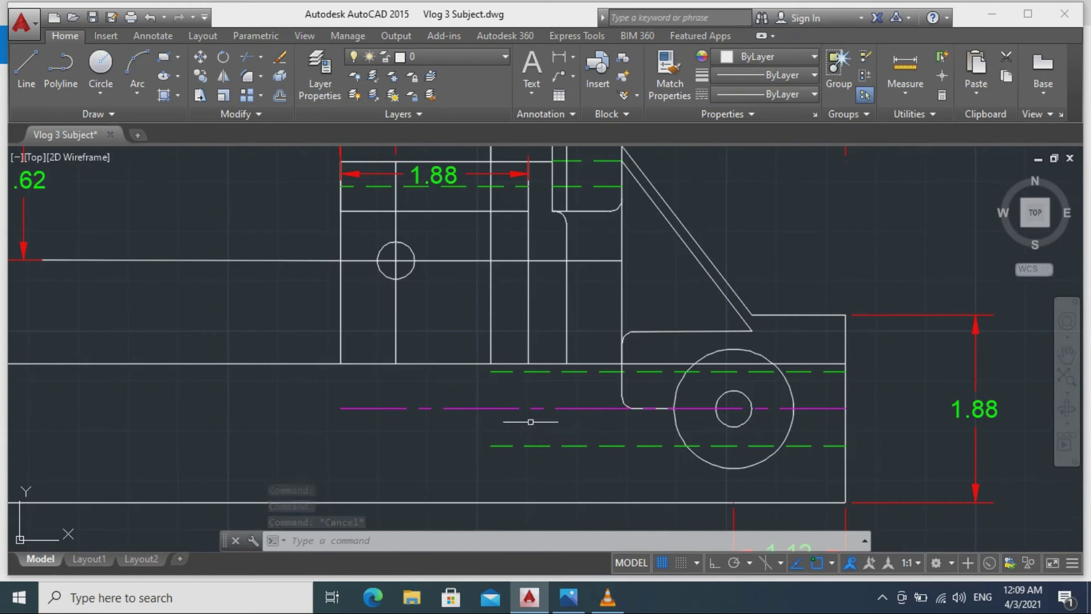
{"action": "left_click", "coordinate": [26, 65]}
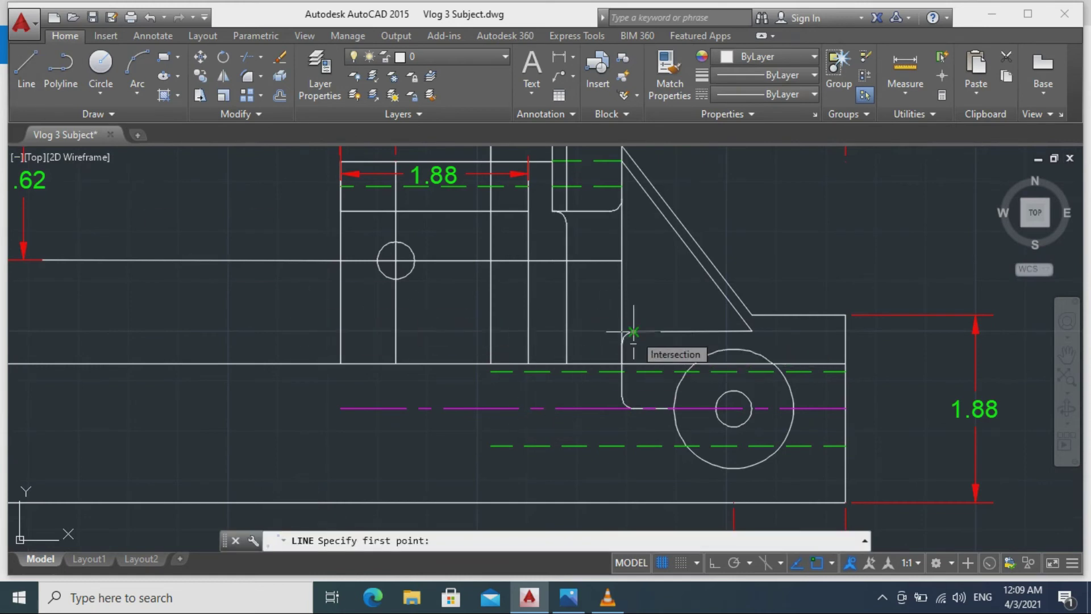
{"action": "left_click", "coordinate": [752, 314]}
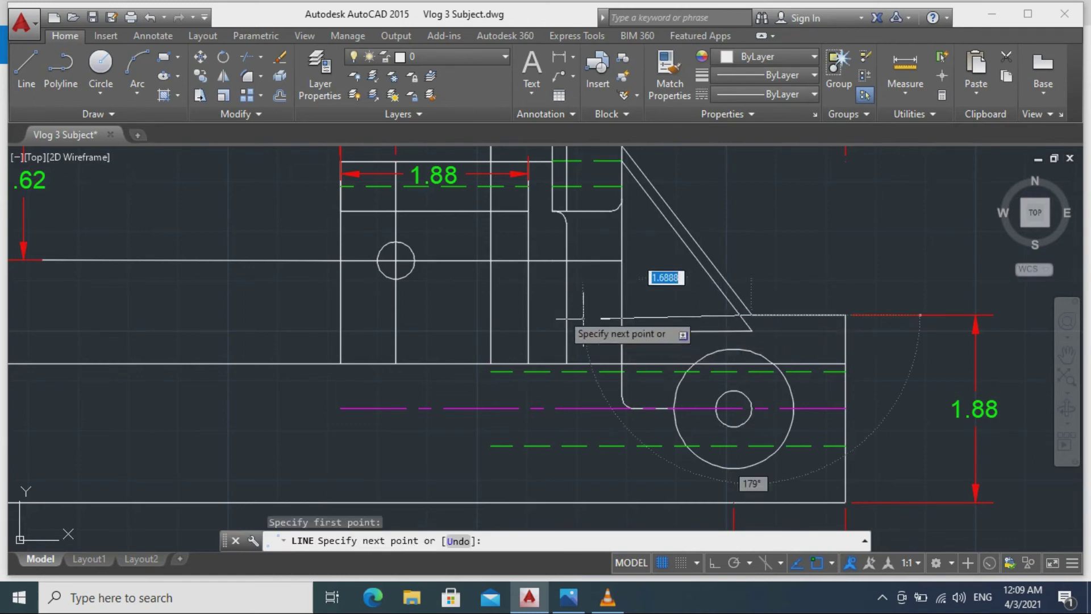
{"action": "key", "text": "F8"}
{"action": "key", "text": "Escape"}
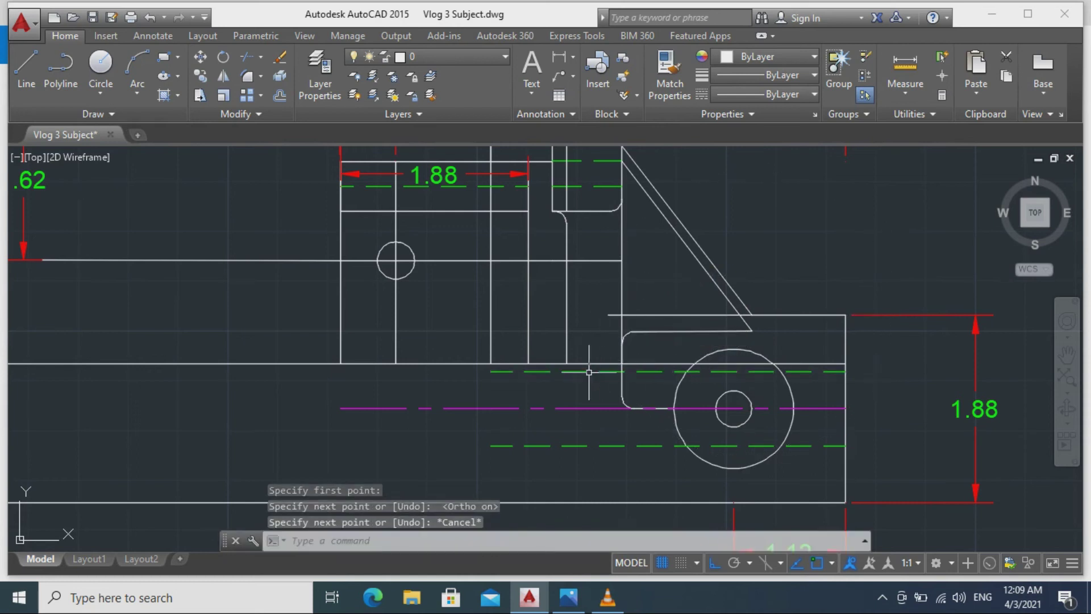
Trim the end of the new horizontal line that overshoots the vertical edge.
{"action": "type", "text": "tr"}
{"action": "key", "text": "Return"}
{"action": "key", "text": "Return"}
{"action": "left_click", "coordinate": [615, 314]}
{"action": "key", "text": "Escape"}
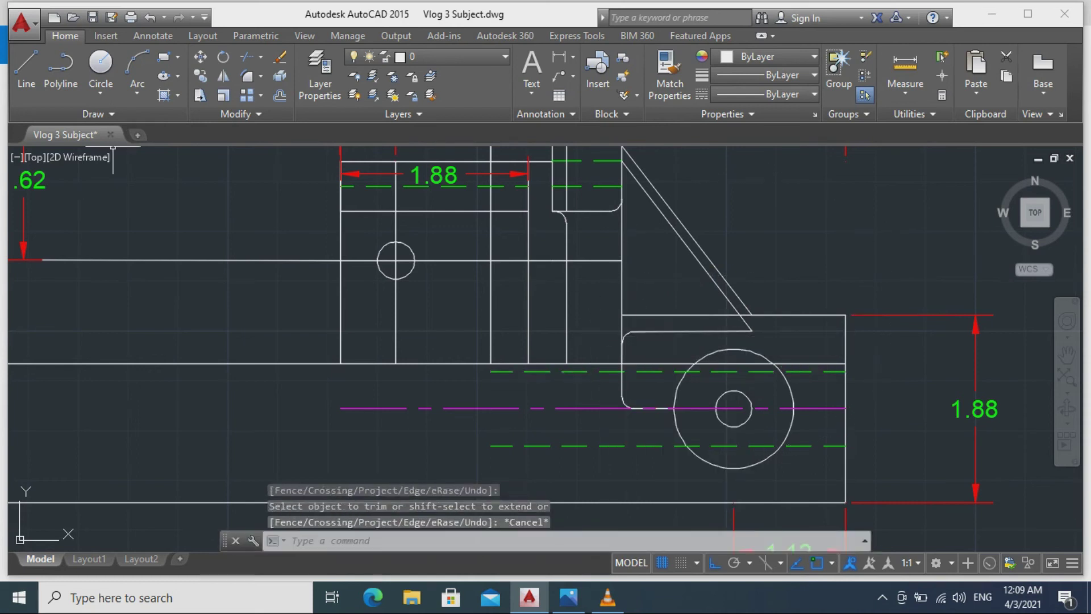
Continue the horizontal line from that vertical edge across to the side view's third vertical, trimming off the overshoot.
{"action": "scroll", "coordinate": [624, 345], "scroll_direction": "up", "scroll_amount": 2}
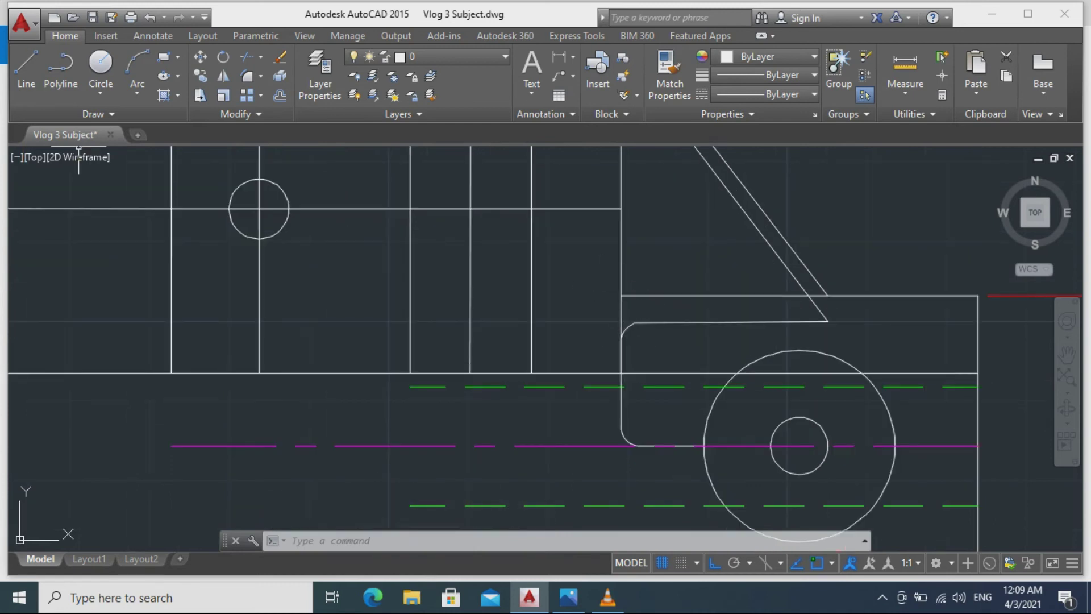
{"action": "key", "text": "Return"}
{"action": "left_click", "coordinate": [612, 311]}
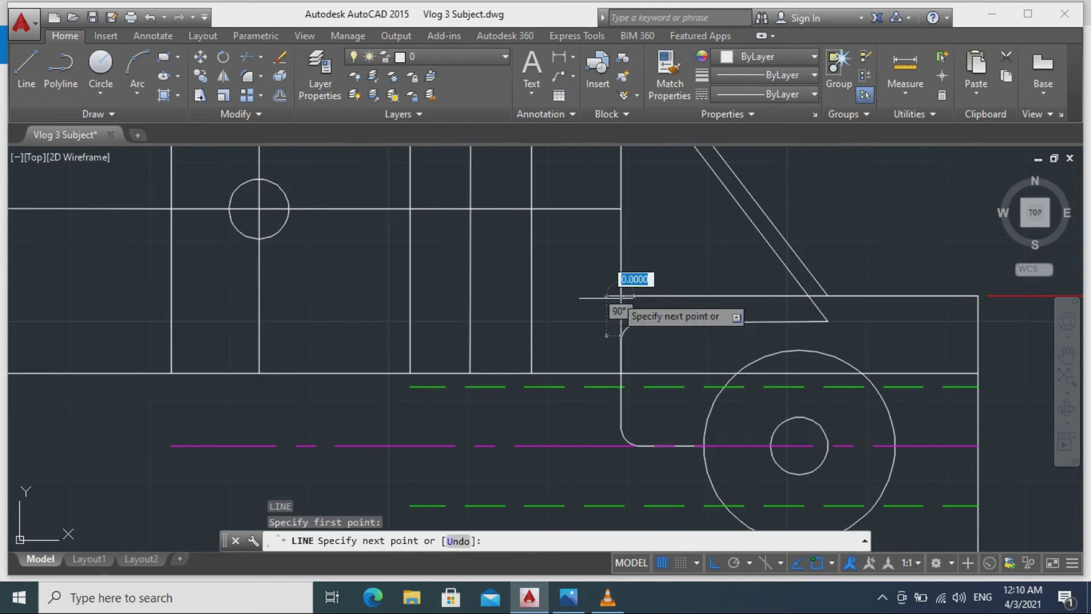
{"action": "left_click", "coordinate": [410, 295]}
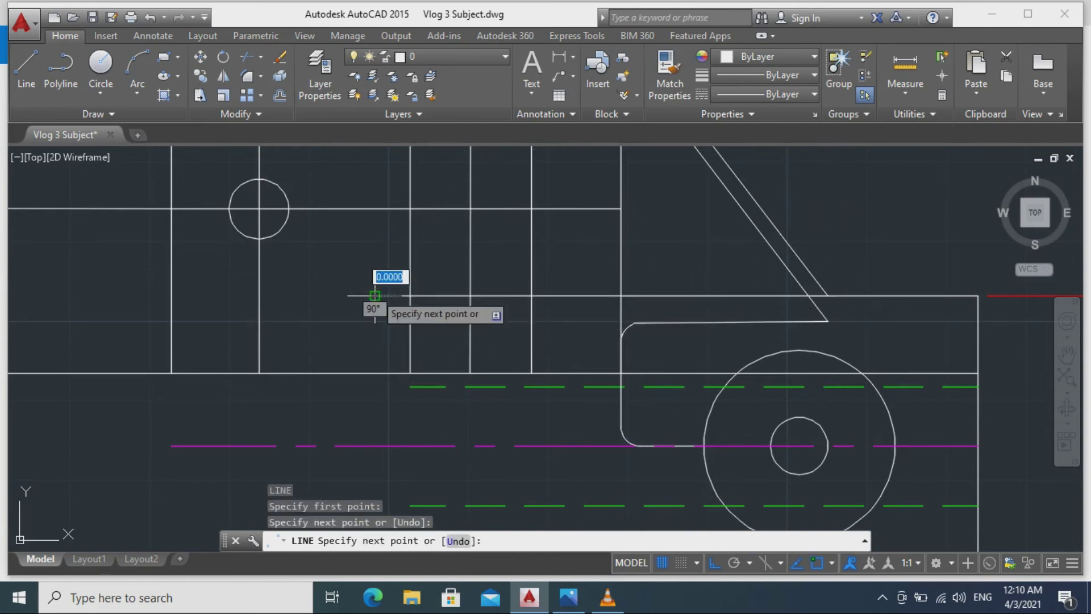
{"action": "key", "text": "Escape"}
{"action": "type", "text": "tr"}
{"action": "key", "text": "Return"}
{"action": "key", "text": "Return"}
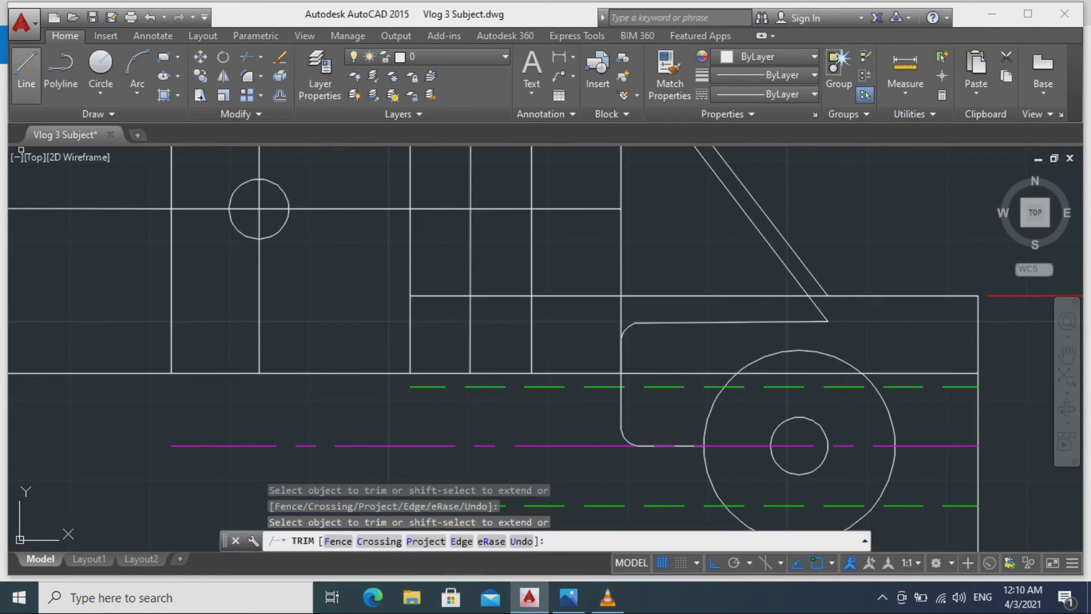
{"action": "key", "text": "Escape"}
Extend the level with another horizontal line from the third vertical past the first vertical, trimming off the overshoot.
{"action": "left_click", "coordinate": [26, 68]}
{"action": "left_click", "coordinate": [410, 296]}
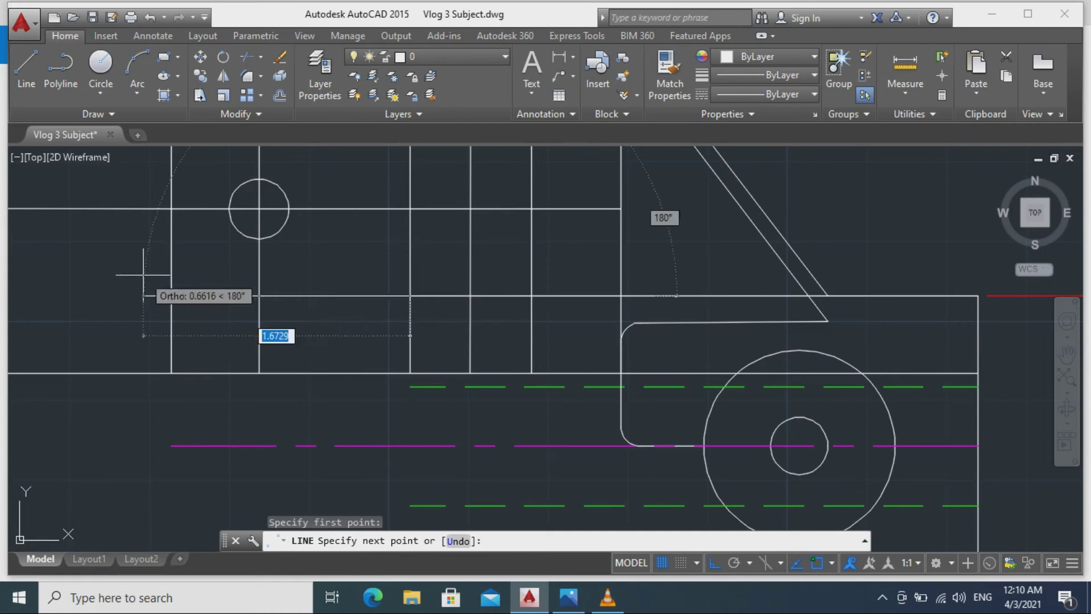
{"action": "left_click", "coordinate": [111, 295]}
{"action": "key", "text": "Escape"}
{"action": "type", "text": "tr"}
{"action": "key", "text": "Return"}
{"action": "key", "text": "Return"}
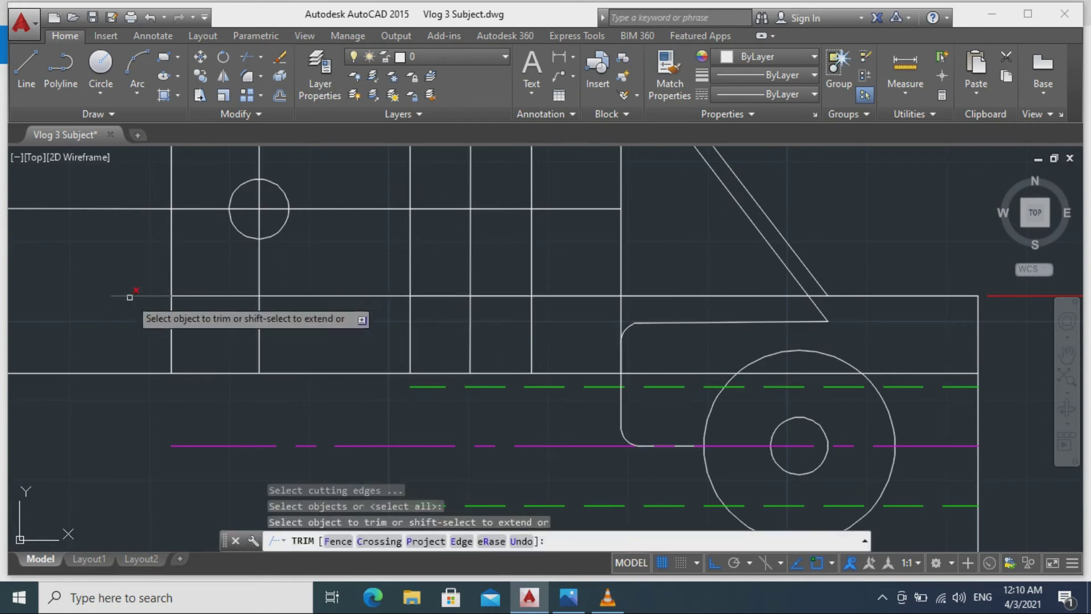
{"action": "left_click", "coordinate": [129, 296]}
{"action": "key", "text": "Escape"}
Set the horizontal segments from first to third vertical and from the filleted outline's edge to the slanted line to Green and linetype HIDDEN.
{"action": "left_click", "coordinate": [285, 297]}
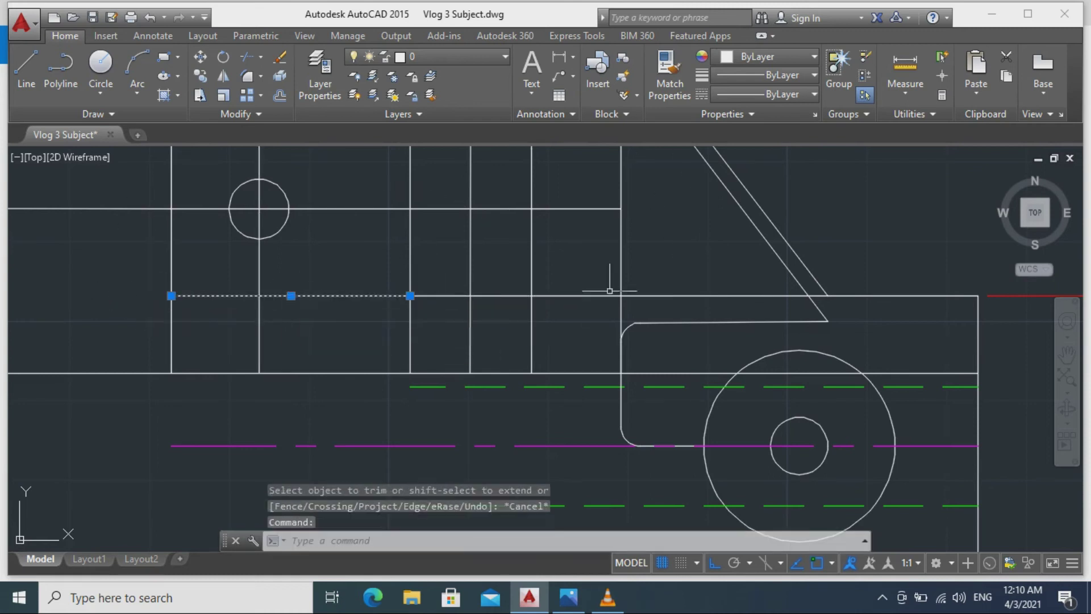
{"action": "left_click", "coordinate": [650, 295]}
{"action": "left_click", "coordinate": [649, 295]}
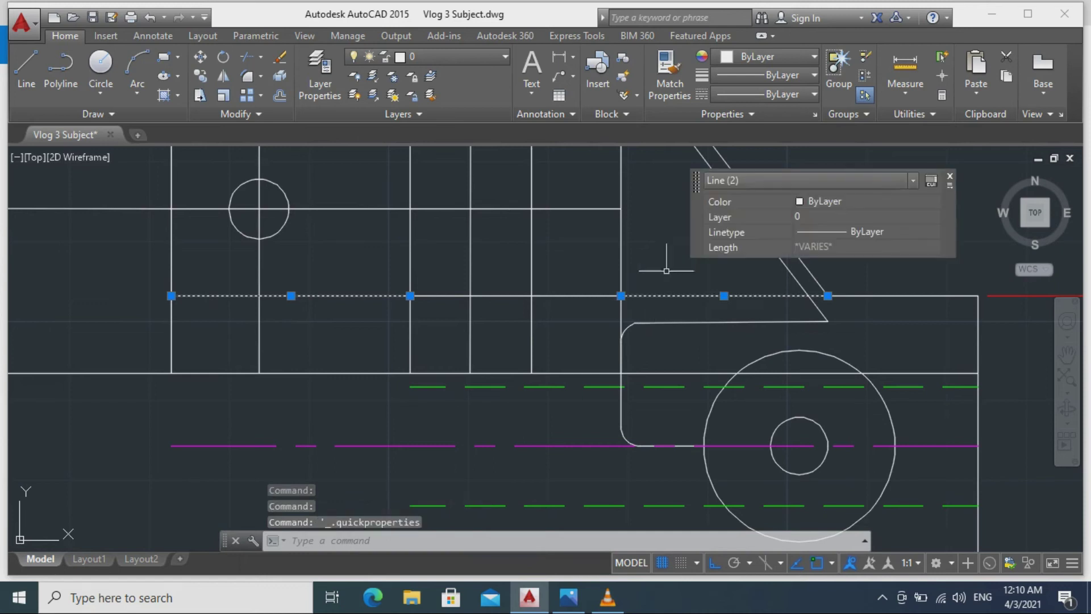
{"action": "left_click", "coordinate": [864, 201]}
{"action": "left_click", "coordinate": [818, 274]}
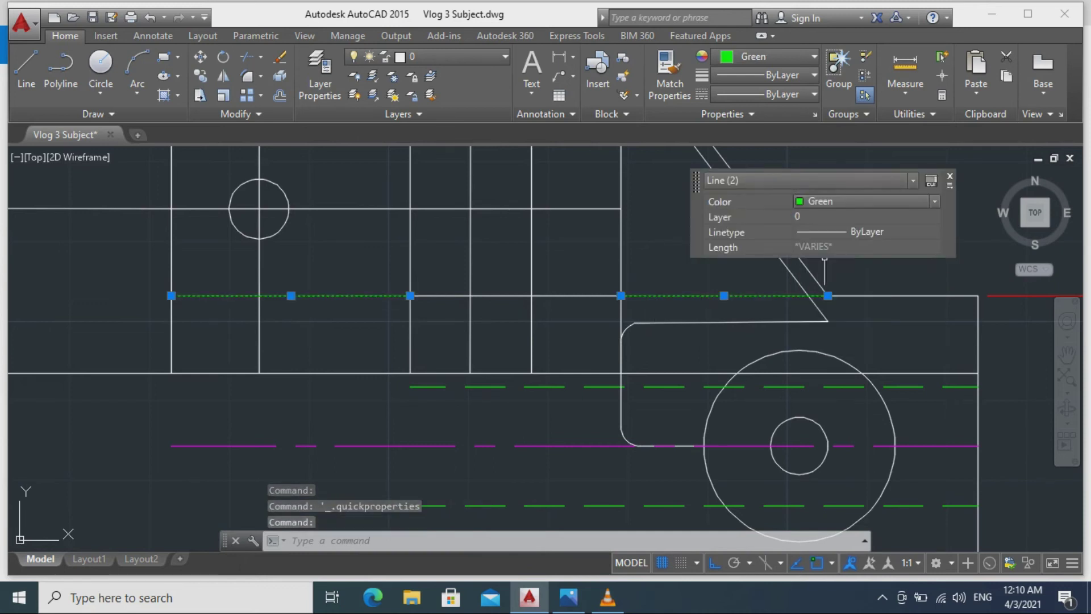
{"action": "left_click", "coordinate": [867, 232]}
{"action": "left_click", "coordinate": [868, 304]}
{"action": "scroll", "coordinate": [699, 281], "scroll_direction": "down", "scroll_amount": 3}
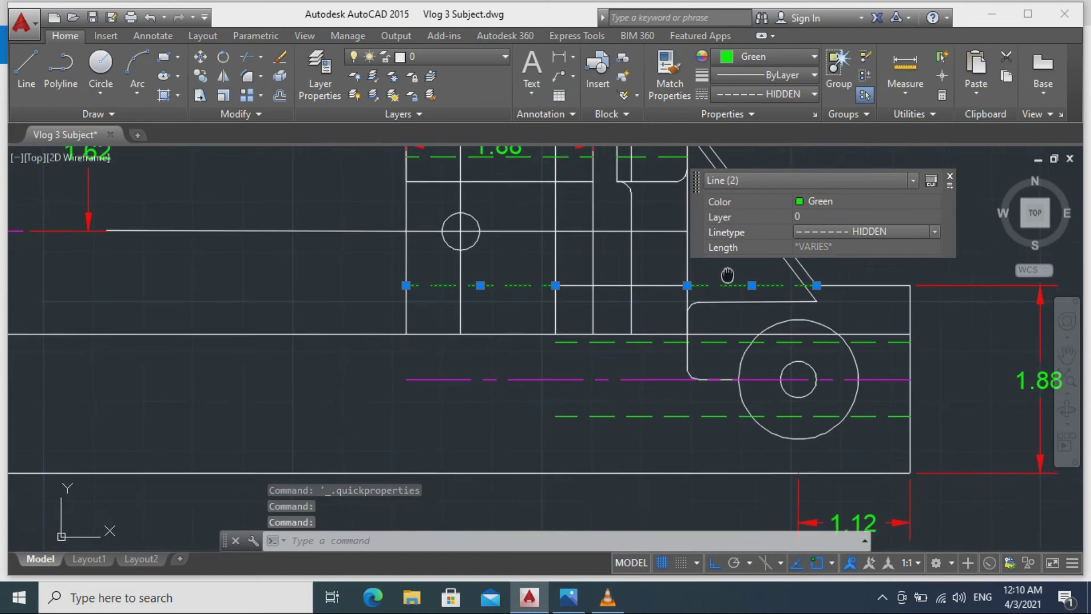
{"action": "key", "text": "Escape"}
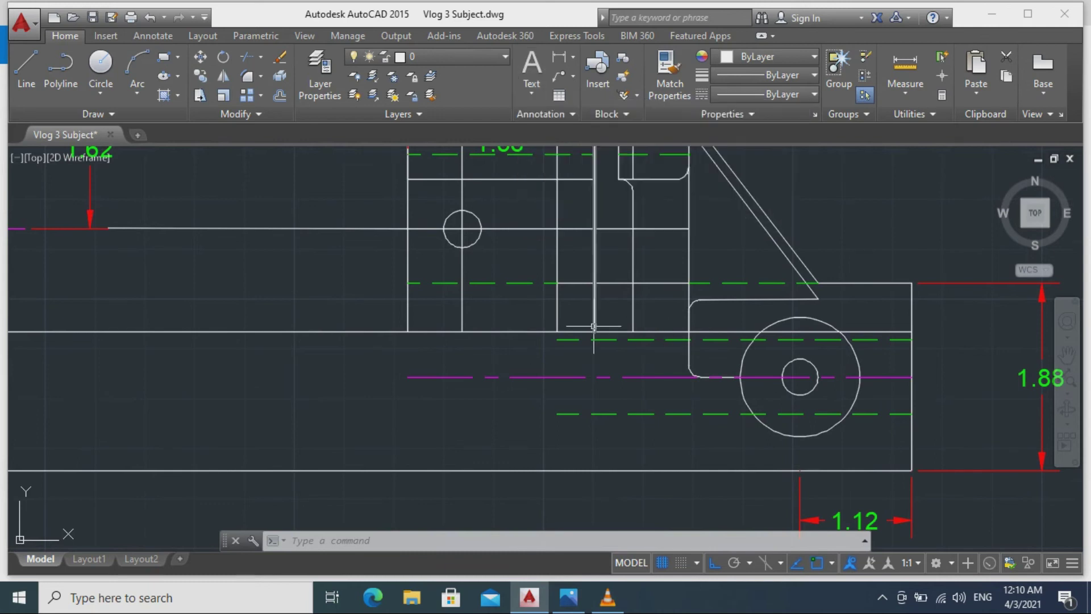
{"action": "left_click", "coordinate": [558, 299]}
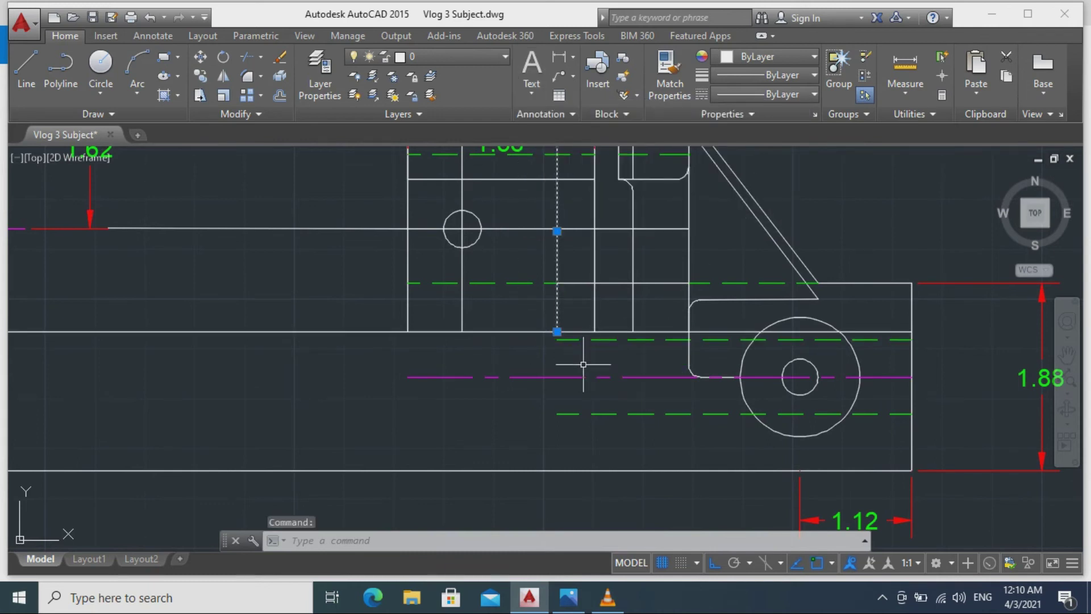
{"action": "key", "text": "Escape"}
{"action": "key", "text": "Escape"}
Draw a vertical line 0.2 up from the base's lower edge and continue it to the small concentric hole's left quadrant.
{"action": "middle_click_drag", "start_coordinate": [763, 450], "coordinate": [764, 325]}
{"action": "type", "text": "l"}
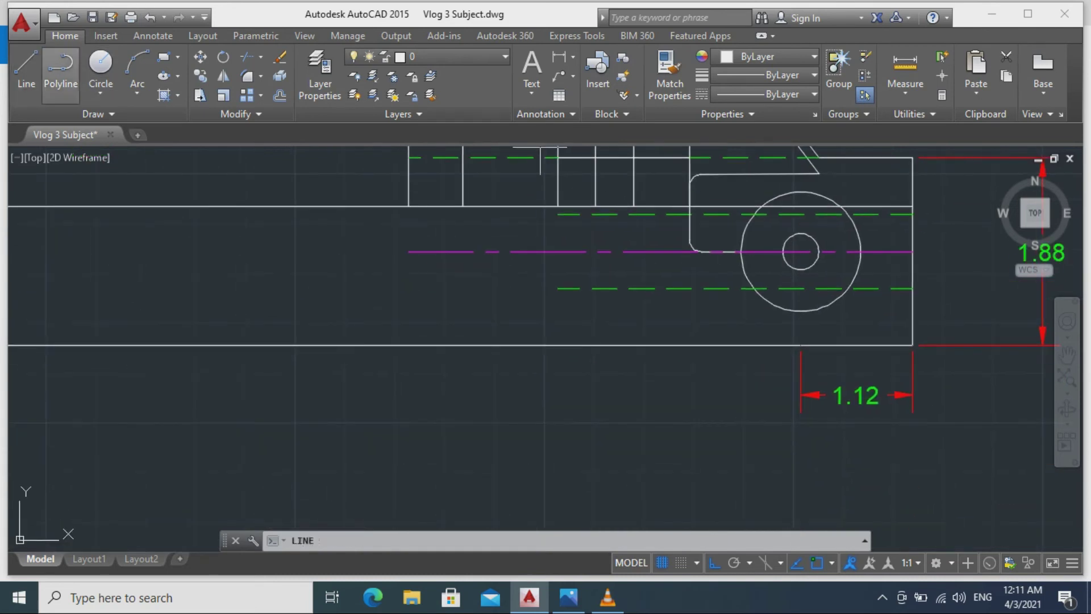
{"action": "key", "text": "Return"}
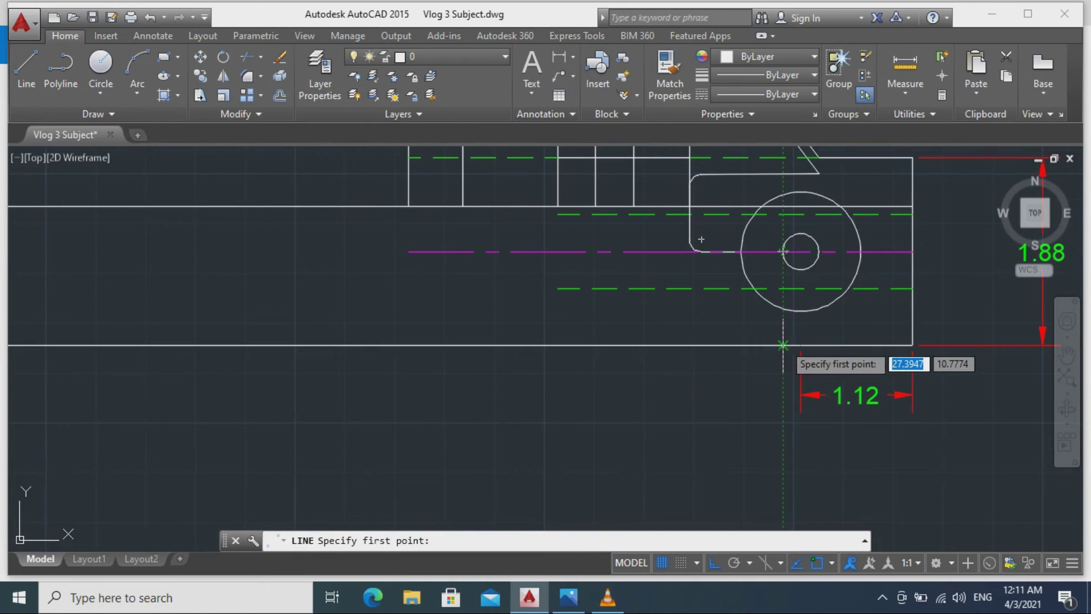
{"action": "left_click", "coordinate": [783, 345]}
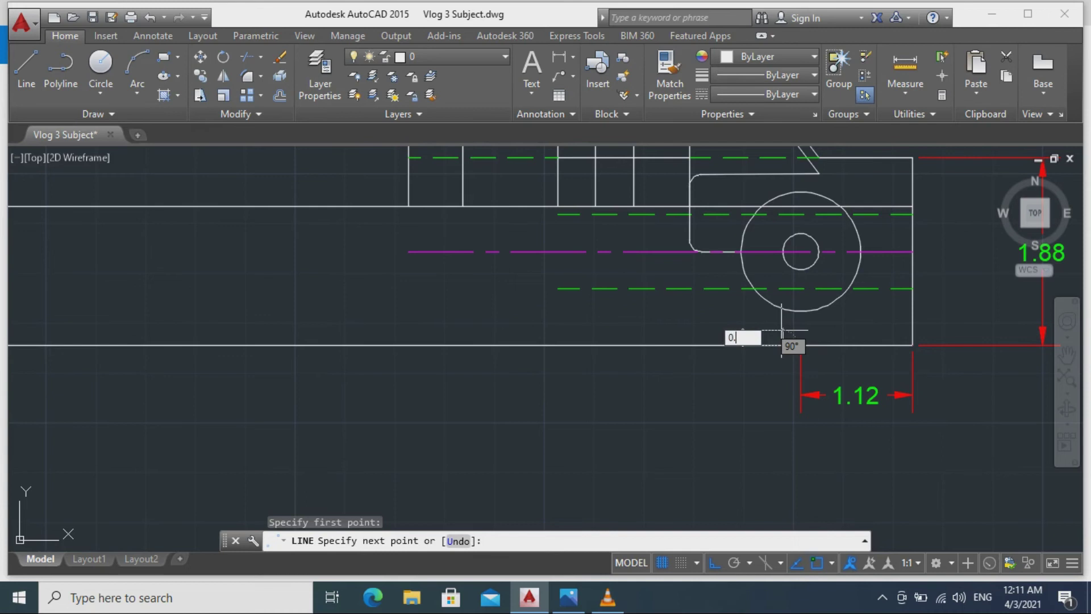
{"action": "type", "text": "0.2"}
{"action": "key", "text": "Return"}
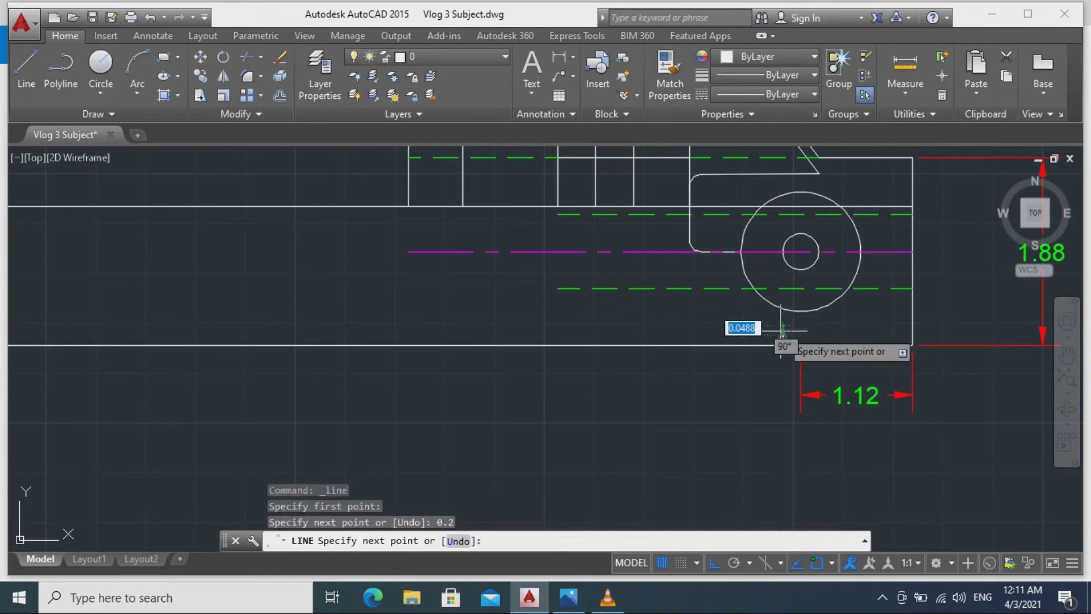
{"action": "left_click", "coordinate": [783, 252]}
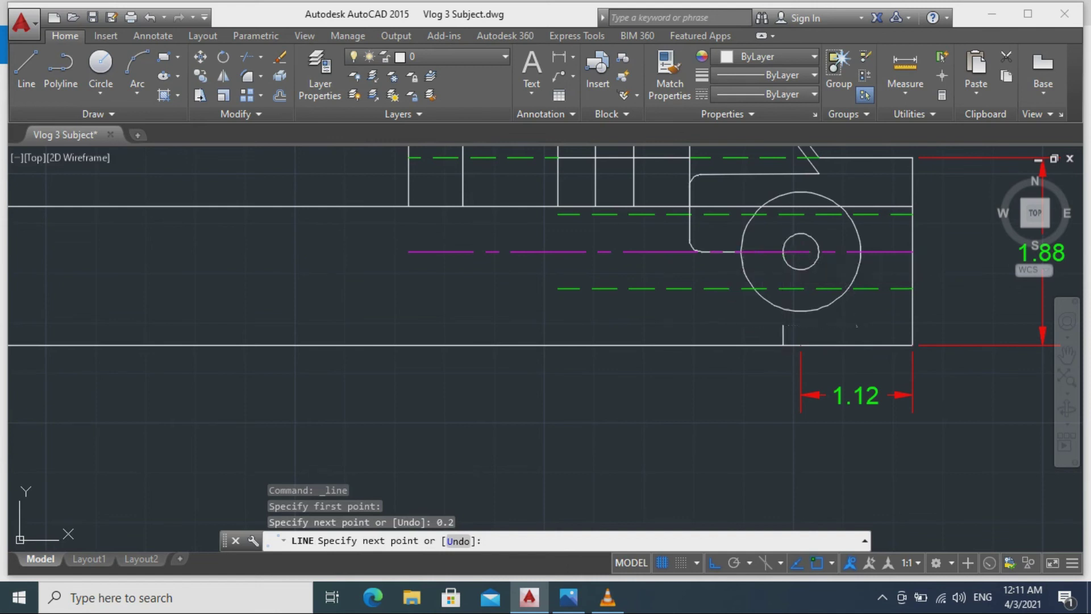
{"action": "key", "text": "Escape"}
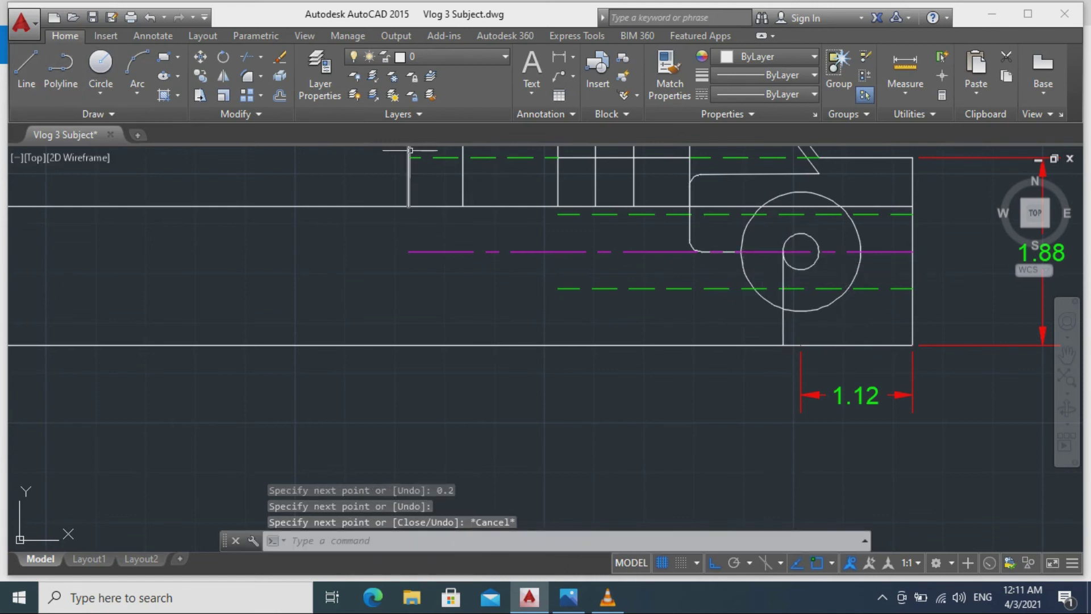
Draw a horizontal line from the 0.2 point to below the outline's left vertical edge, then up to that edge's lower end.
{"action": "key", "text": "Return"}
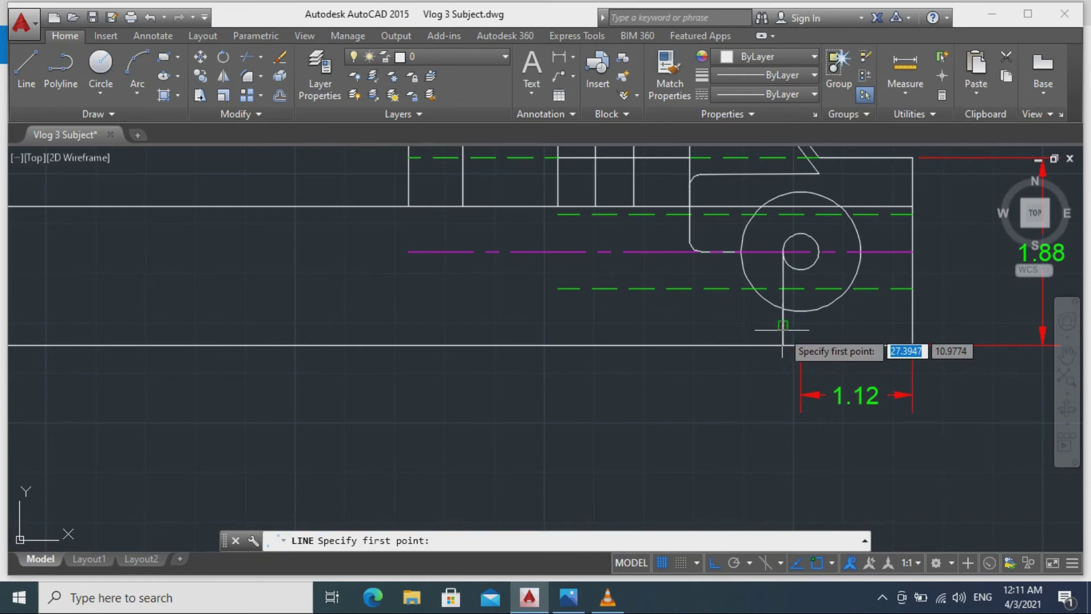
{"action": "left_click", "coordinate": [783, 325]}
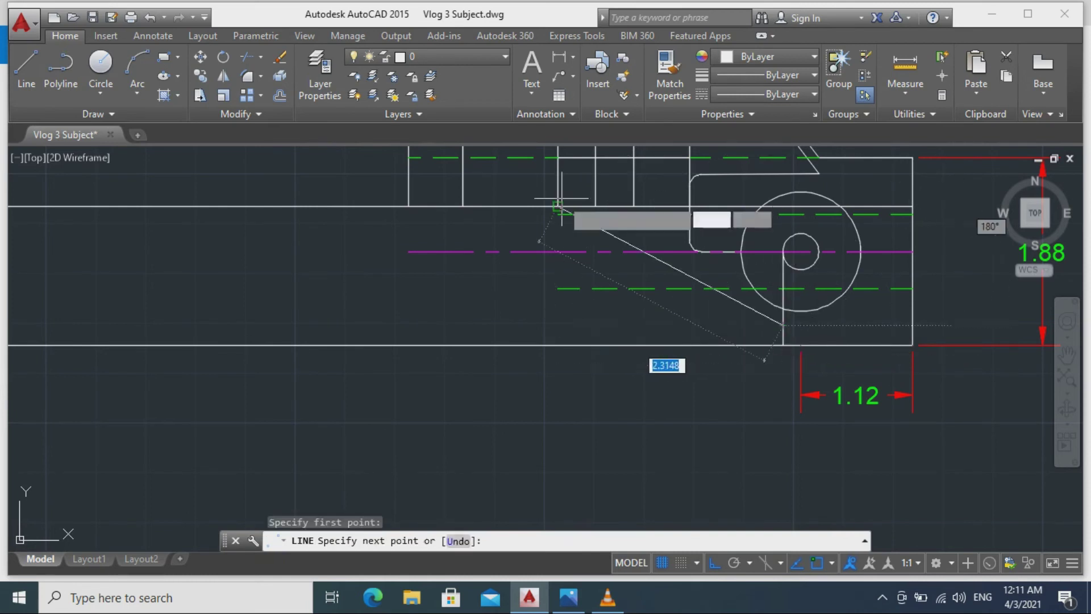
{"action": "left_click", "coordinate": [557, 325]}
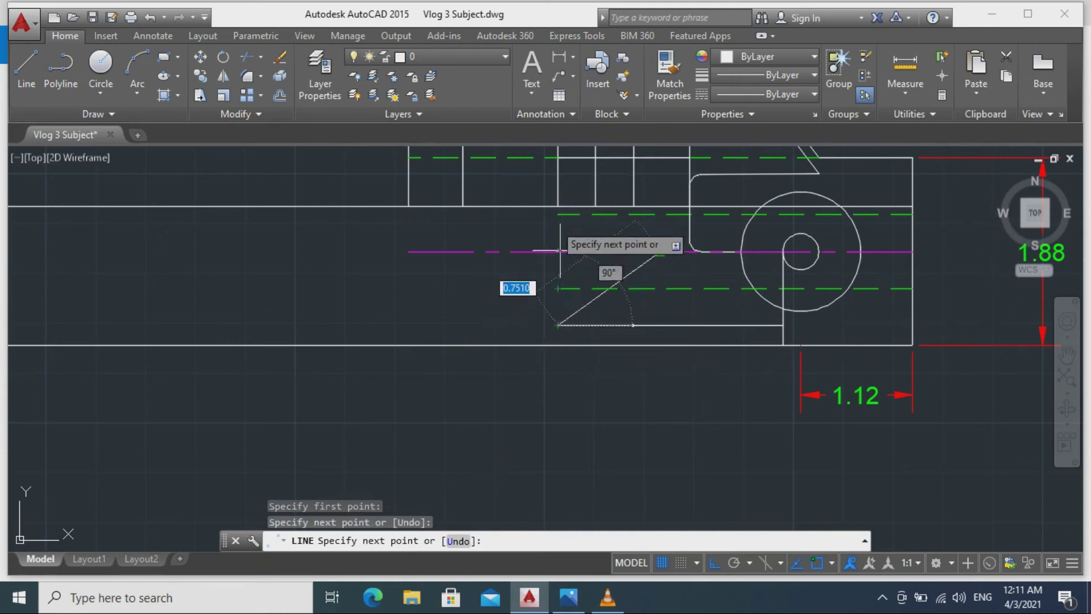
{"action": "left_click", "coordinate": [557, 206]}
{"action": "key", "text": "Escape"}
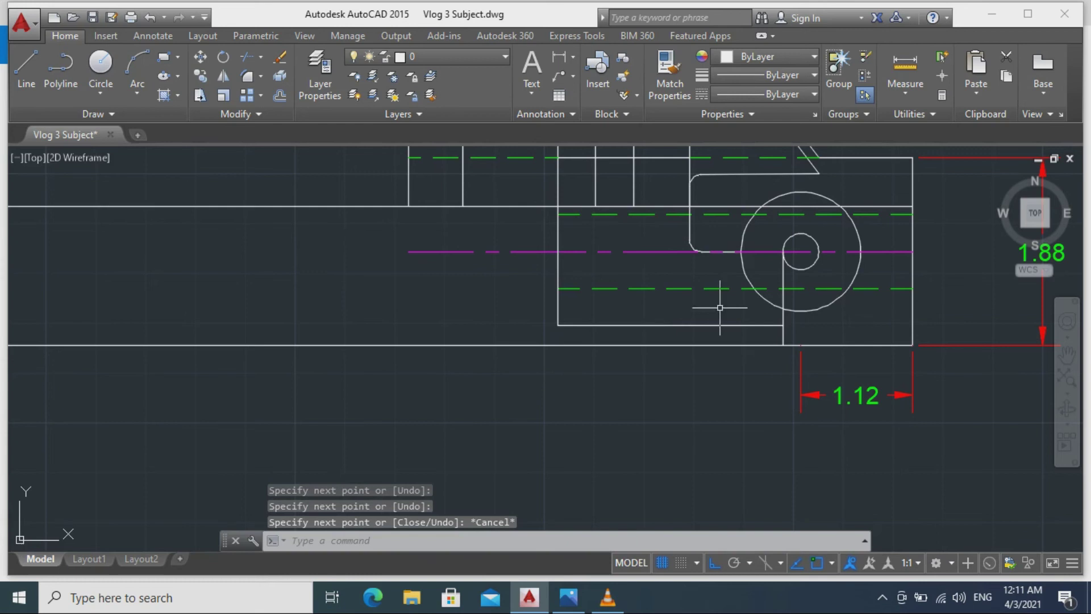
Stretch the lower end of the right inner vertical line down to the new horizontal line.
{"action": "left_click", "coordinate": [633, 206]}
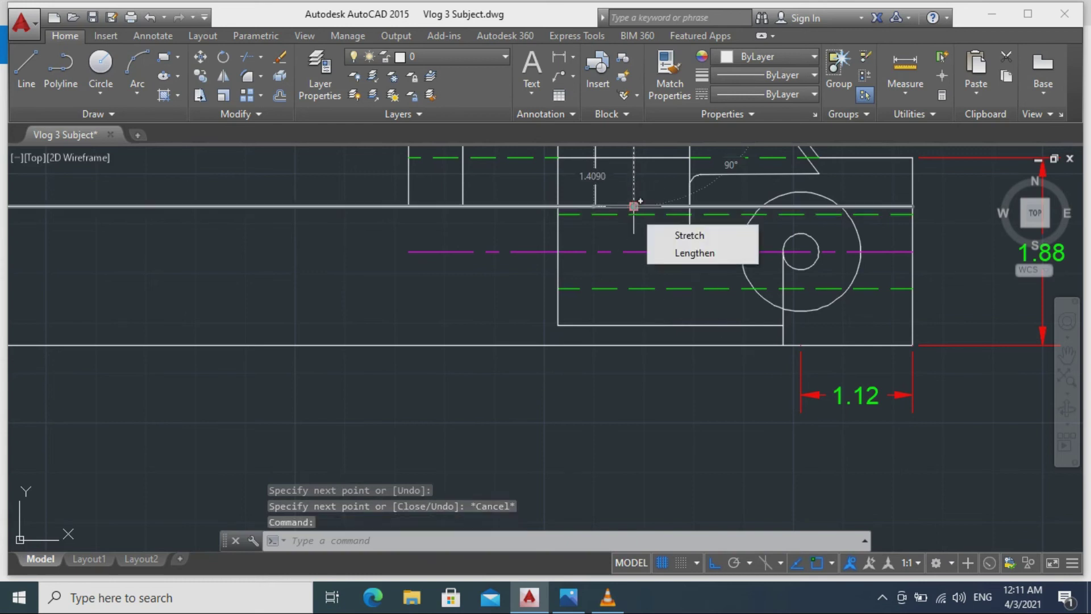
{"action": "left_click", "coordinate": [634, 205]}
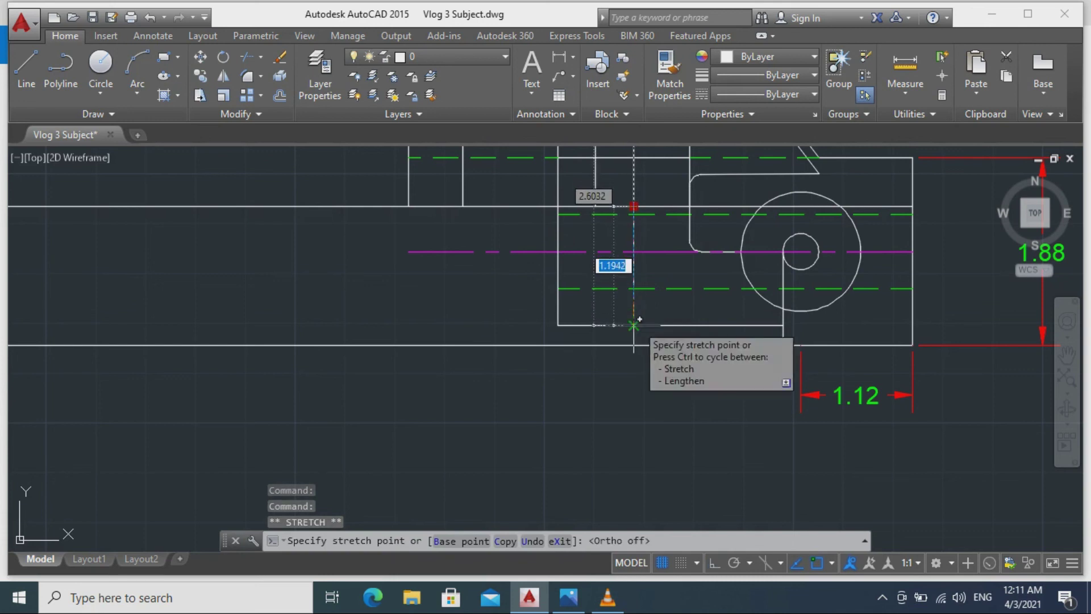
{"action": "key", "text": "F8"}
{"action": "key", "text": "Escape"}
Stretch the left inner vertical line down past the new horizontal line and trim off the overshoot.
{"action": "left_click", "coordinate": [595, 185]}
{"action": "left_click", "coordinate": [594, 205]}
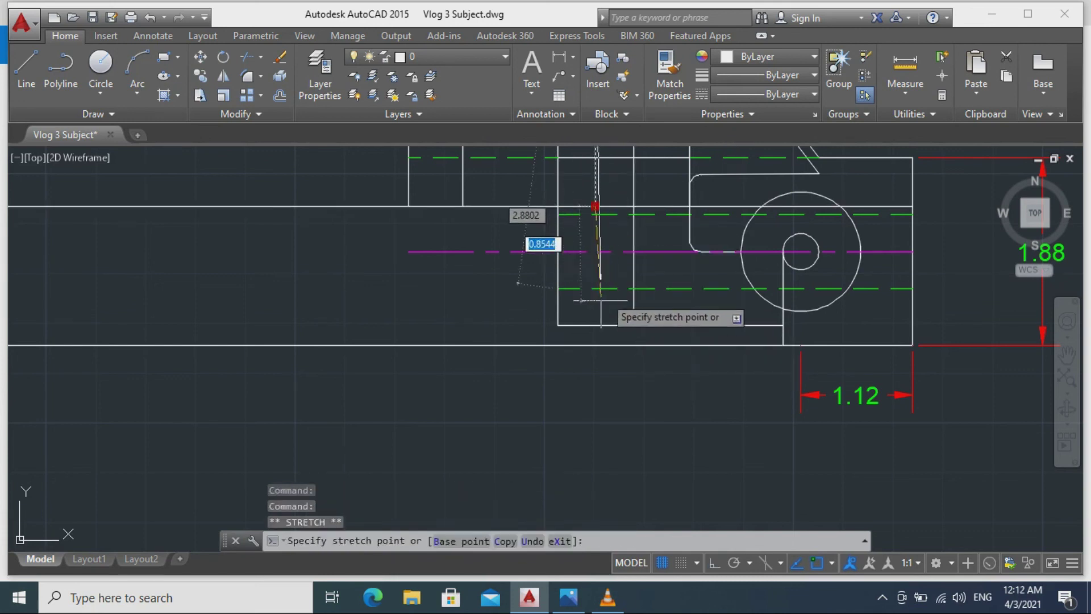
{"action": "left_click", "coordinate": [596, 335]}
{"action": "type", "text": "tr"}
{"action": "key", "text": "Return"}
{"action": "left_click", "coordinate": [596, 334]}
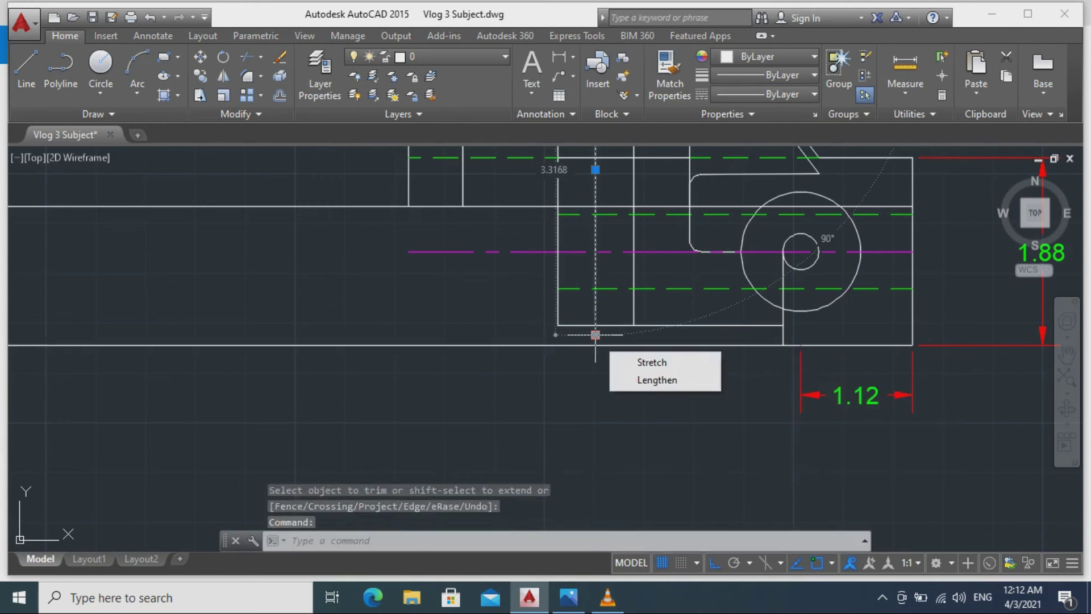
{"action": "key", "text": "Escape"}
{"action": "key", "text": "Return"}
{"action": "key", "text": "Return"}
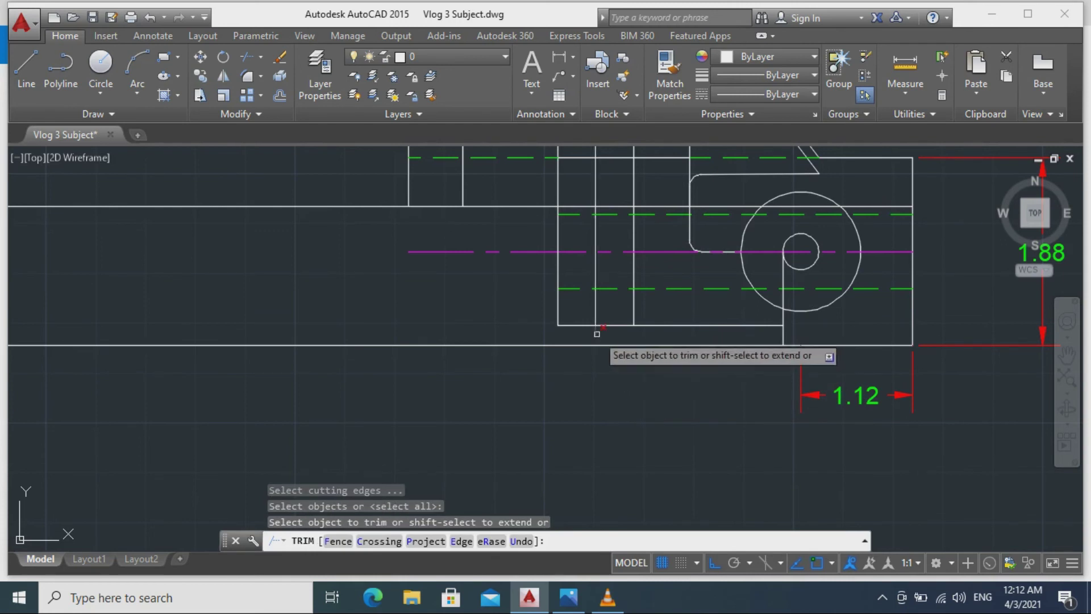
{"action": "left_click", "coordinate": [596, 333]}
{"action": "key", "text": "Escape"}
Erase the short 0.2 vertical segment between the new horizontal line and the base's lower edge.
{"action": "left_click", "coordinate": [783, 337]}
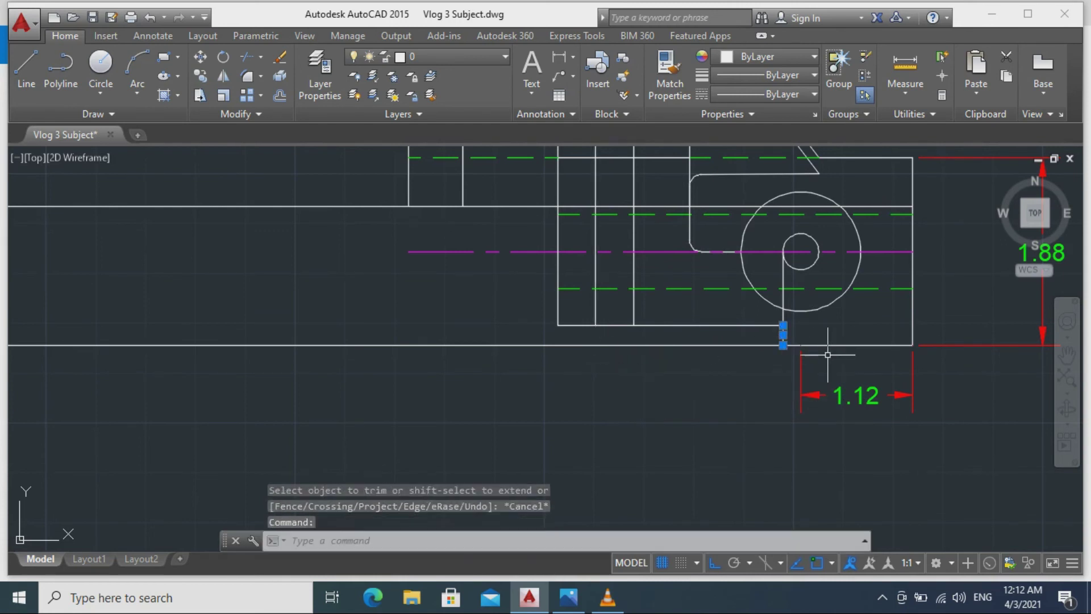
{"action": "type", "text": "E"}
{"action": "key", "text": "Return"}
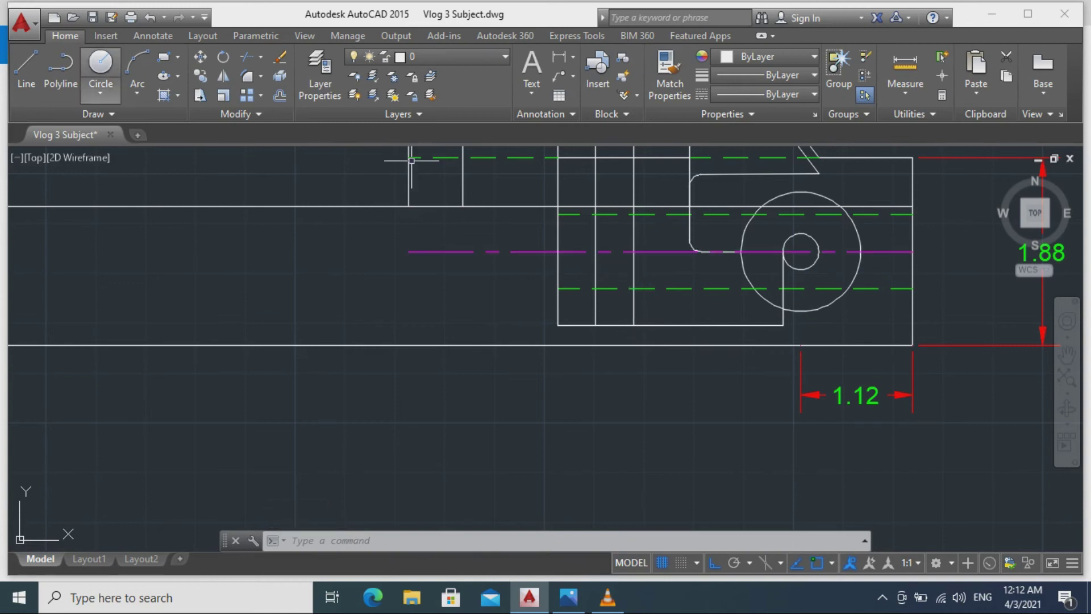
Draw a circle of radius 0.2 where the left inner vertical crosses the magenta centerline.
{"action": "left_click", "coordinate": [101, 64]}
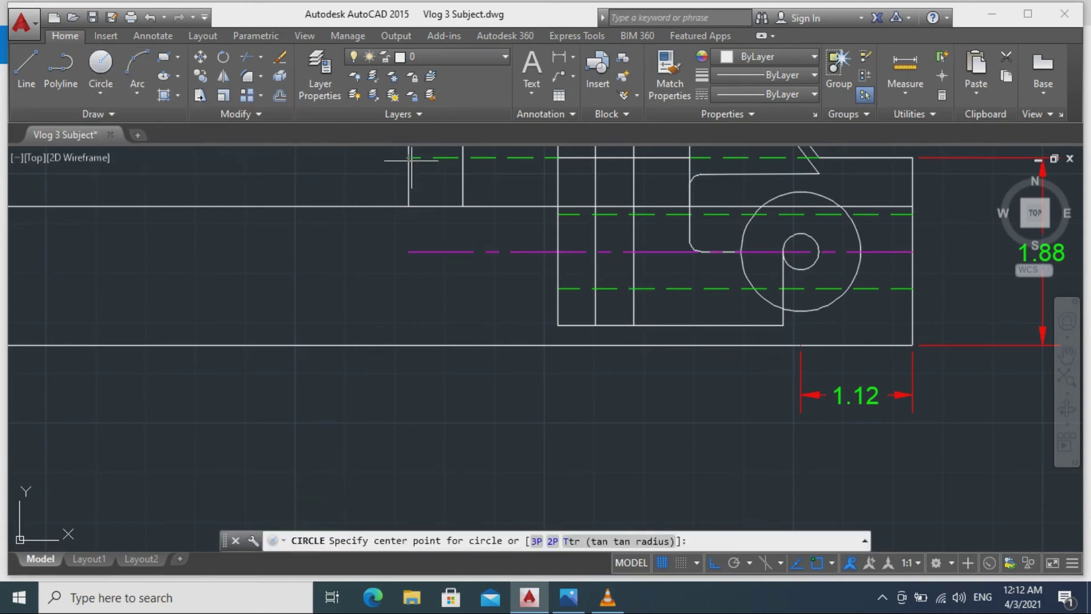
{"action": "left_click", "coordinate": [595, 251]}
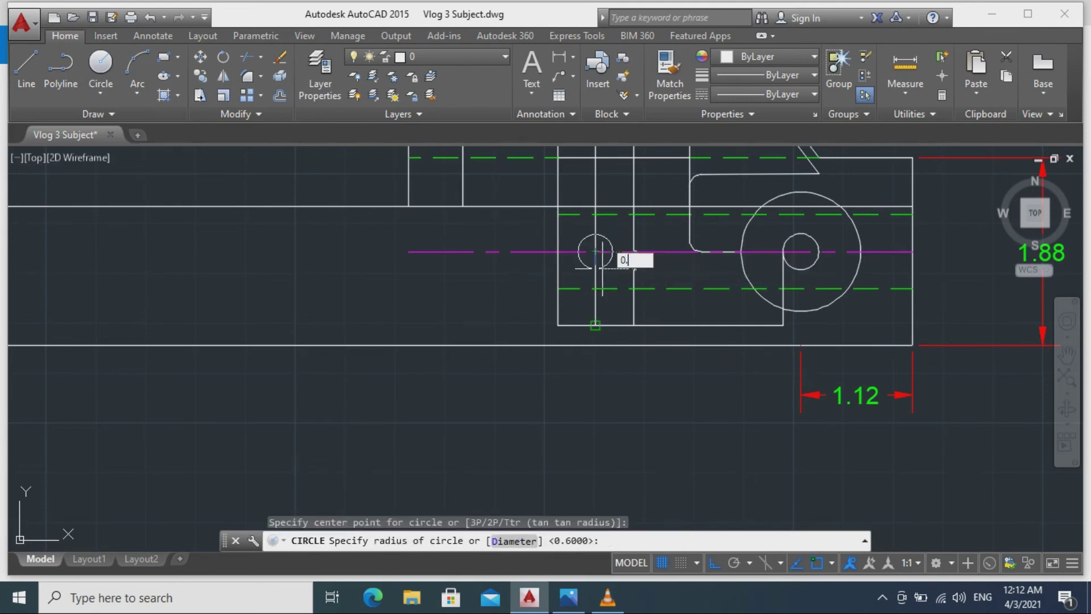
{"action": "key", "text": "Return"}
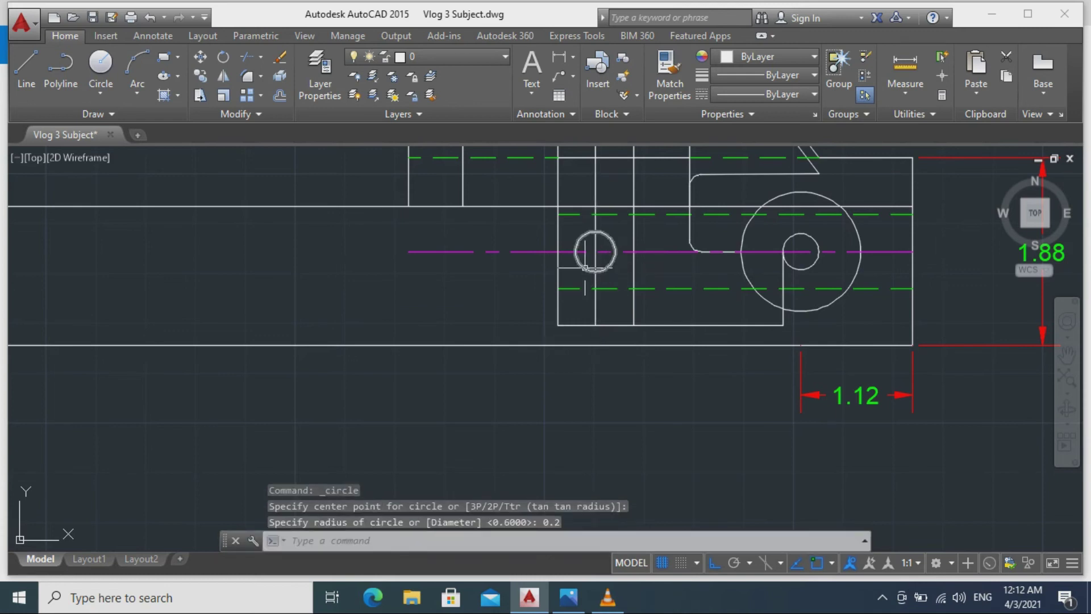
Draw lines from the outline's left edge at the new circle's top across to the right inner vertical, then down and back to the circle's right quadrant.
{"action": "left_click", "coordinate": [26, 68]}
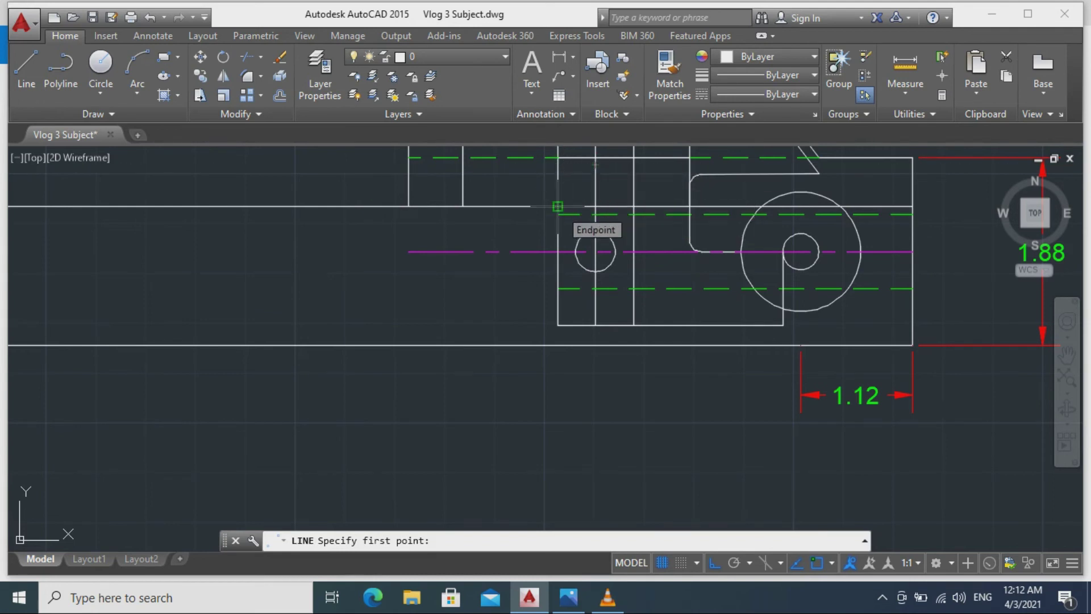
{"action": "left_click", "coordinate": [557, 206]}
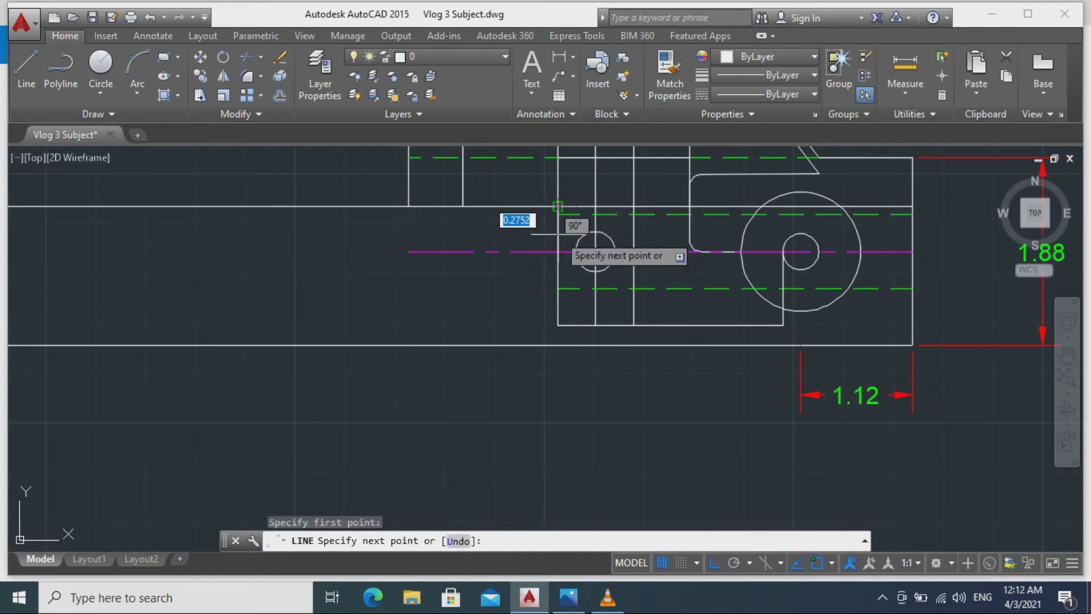
{"action": "left_click", "coordinate": [558, 206]}
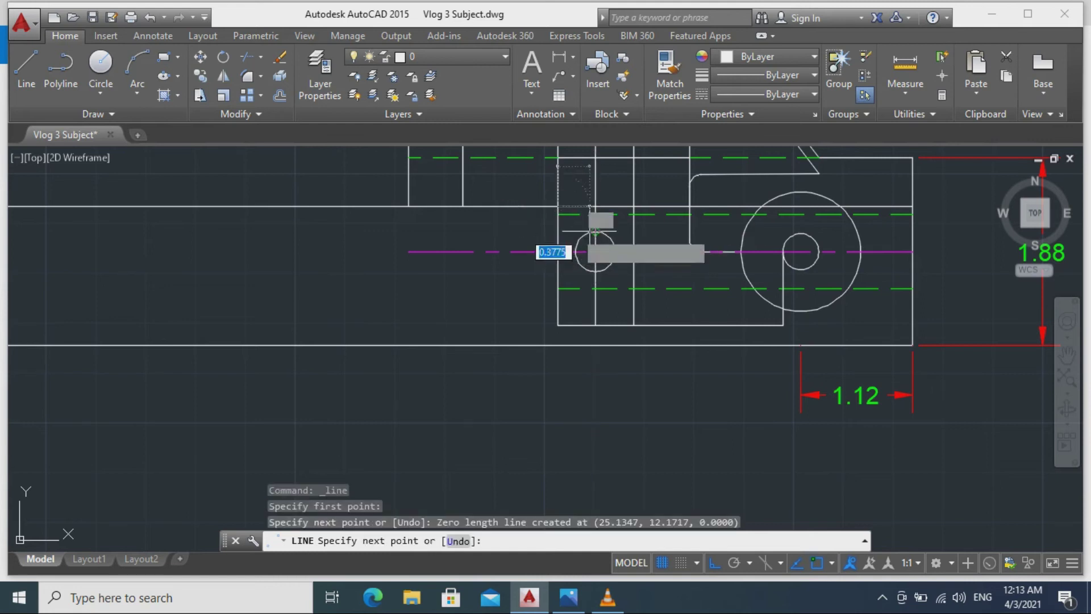
{"action": "left_click", "coordinate": [559, 231]}
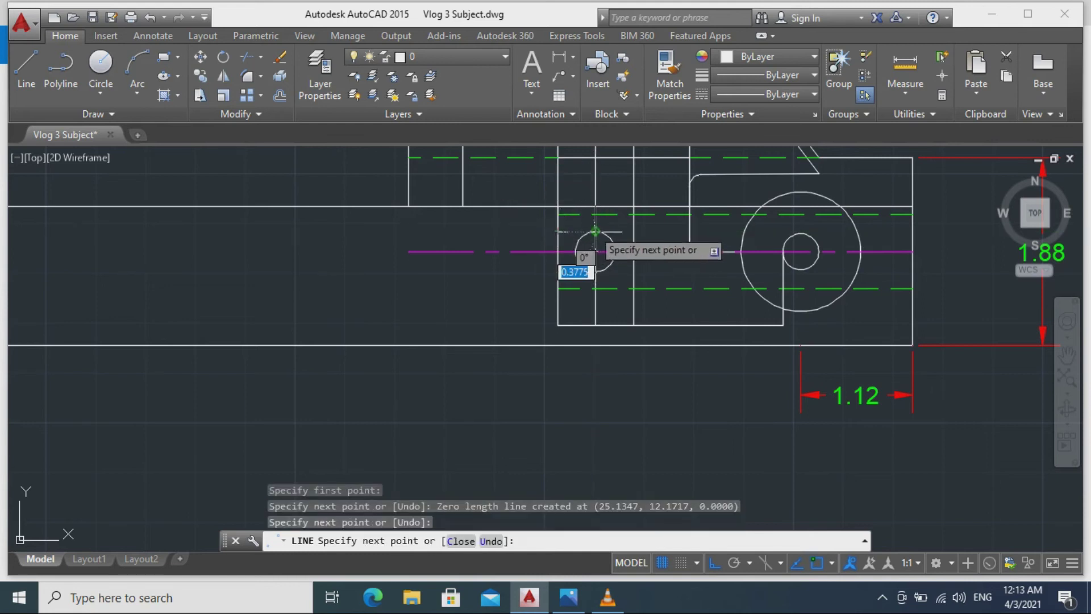
{"action": "left_click", "coordinate": [634, 231]}
{"action": "key", "text": "F8"}
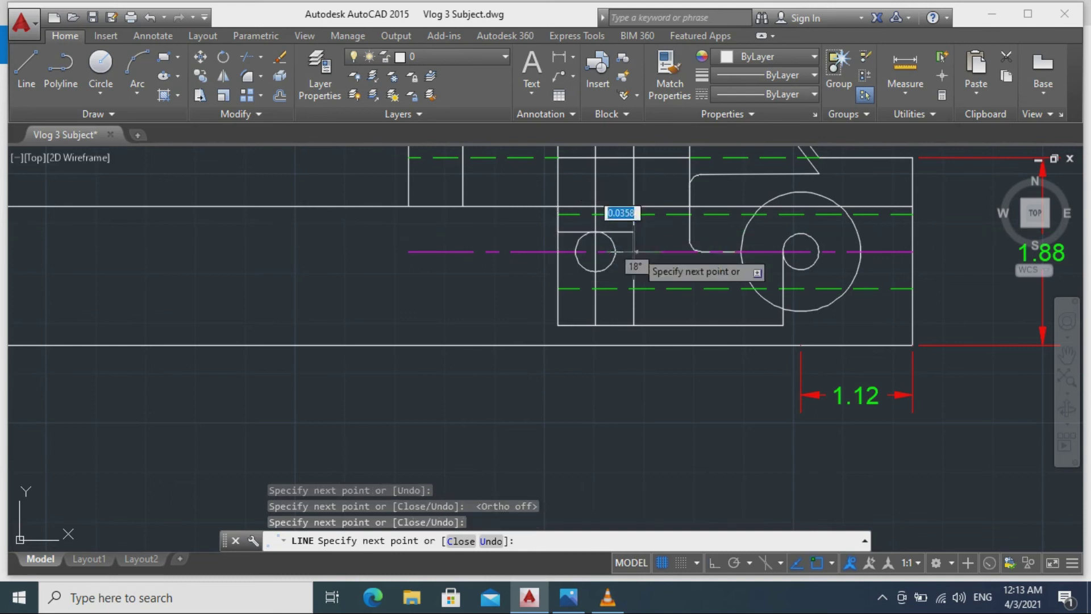
{"action": "key", "text": "Escape"}
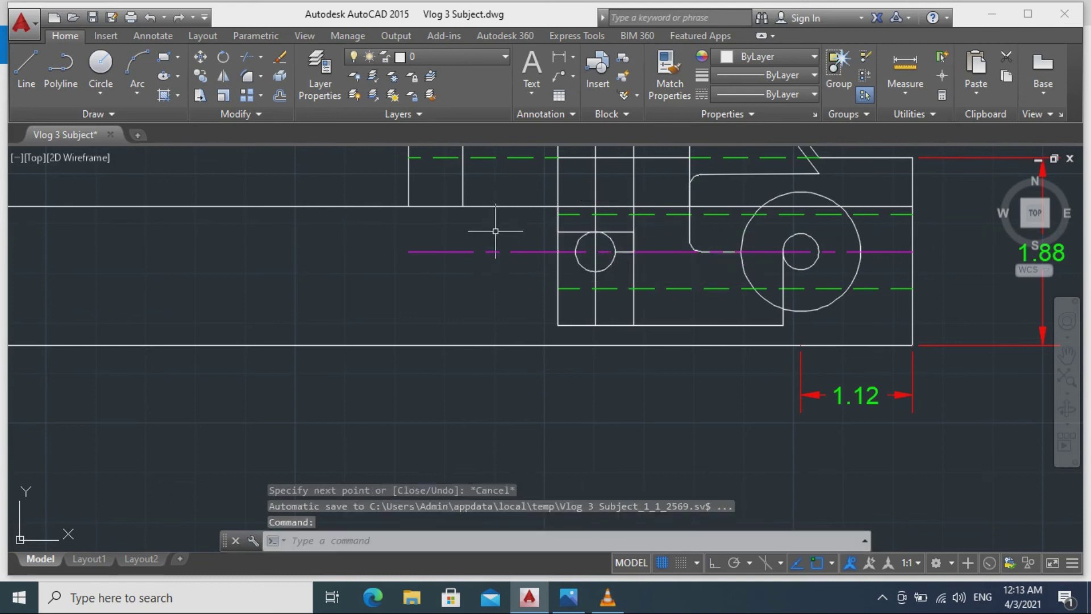
Fillet the left vertical with the horizontal level line at radius 0.12, then stretch the shortened vertical back up to the upper filleted outline.
{"action": "middle_click_drag", "start_coordinate": [495, 232], "coordinate": [460, 268]}
{"action": "type", "text": "fillet"}
{"action": "key", "text": "Return"}
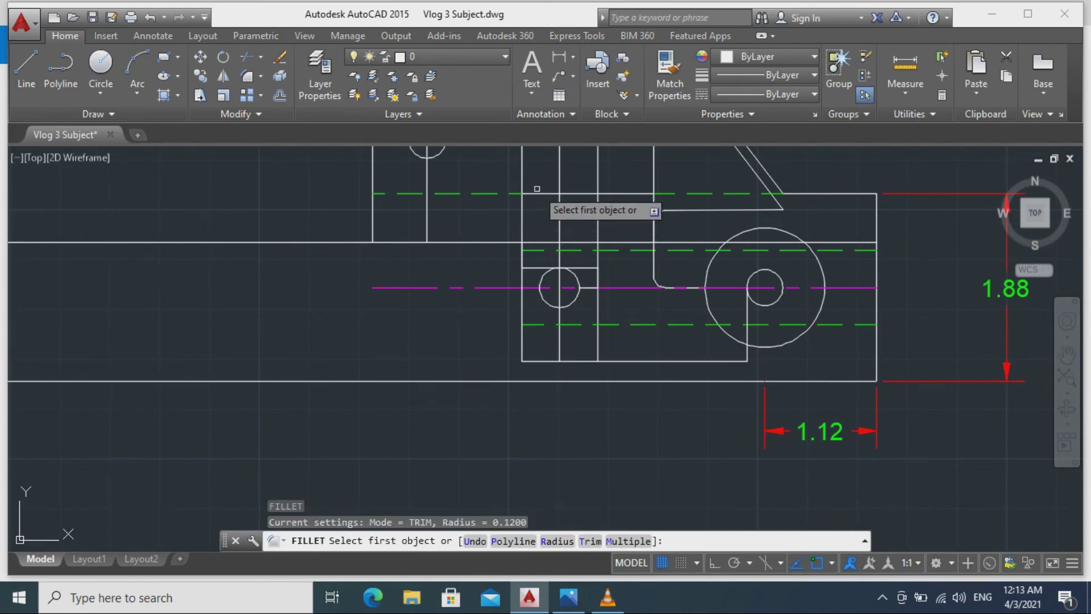
{"action": "left_click", "coordinate": [535, 192]}
{"action": "key", "text": "Escape"}
{"action": "scroll", "coordinate": [533, 215], "scroll_direction": "down", "scroll_amount": 2}
{"action": "middle_click_drag", "start_coordinate": [533, 214], "coordinate": [525, 374]}
{"action": "scroll", "coordinate": [545, 266], "scroll_direction": "up", "scroll_amount": 2}
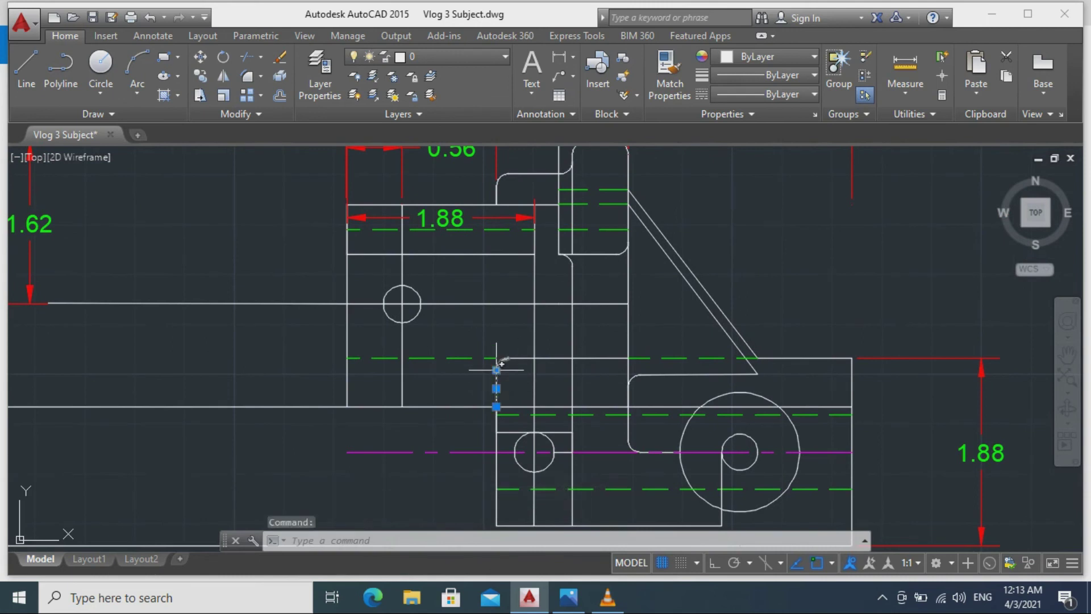
{"action": "left_click", "coordinate": [496, 370]}
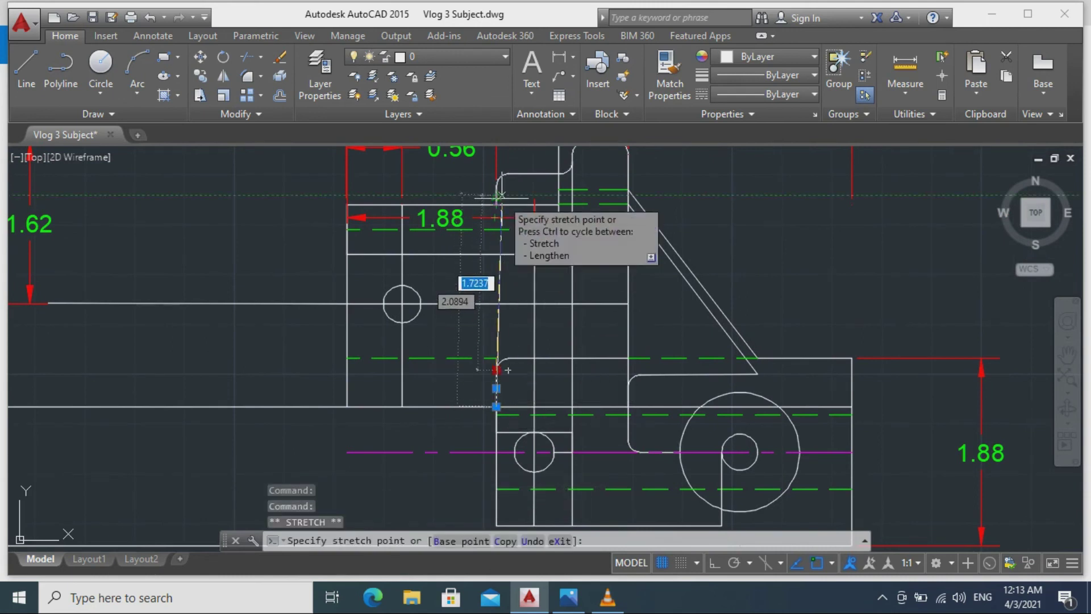
{"action": "key", "text": "Escape"}
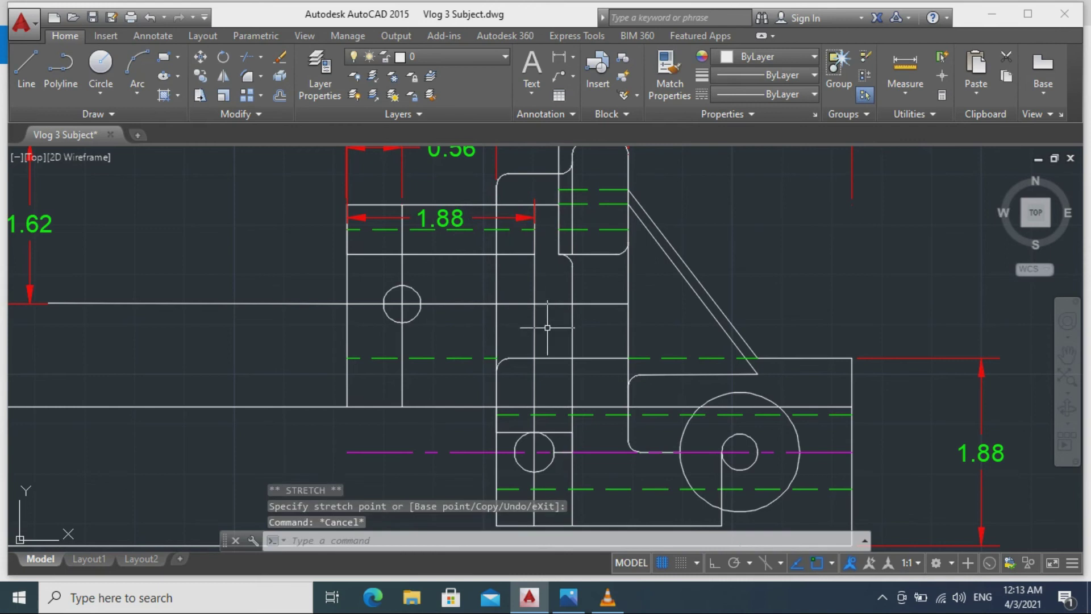
Fillet both ends of the horizontal line above the new circle with radius 0.08.
{"action": "scroll", "coordinate": [548, 327], "scroll_direction": "down", "scroll_amount": 4}
{"action": "scroll", "coordinate": [454, 229], "scroll_direction": "up", "scroll_amount": 6}
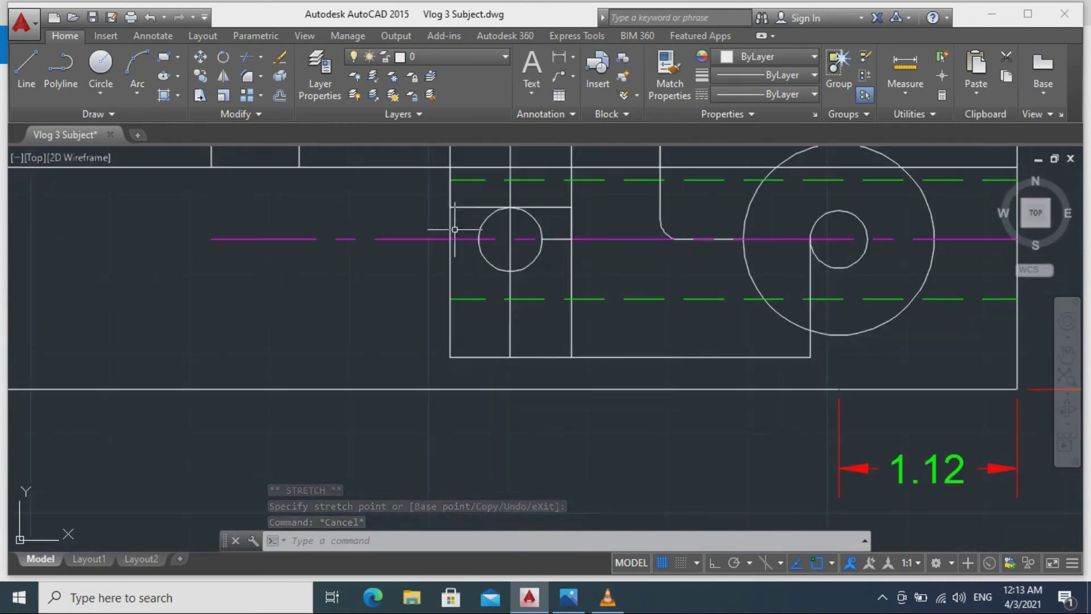
{"action": "middle_click_drag", "start_coordinate": [455, 229], "coordinate": [455, 302]}
{"action": "type", "text": "F"}
{"action": "key", "text": "Return"}
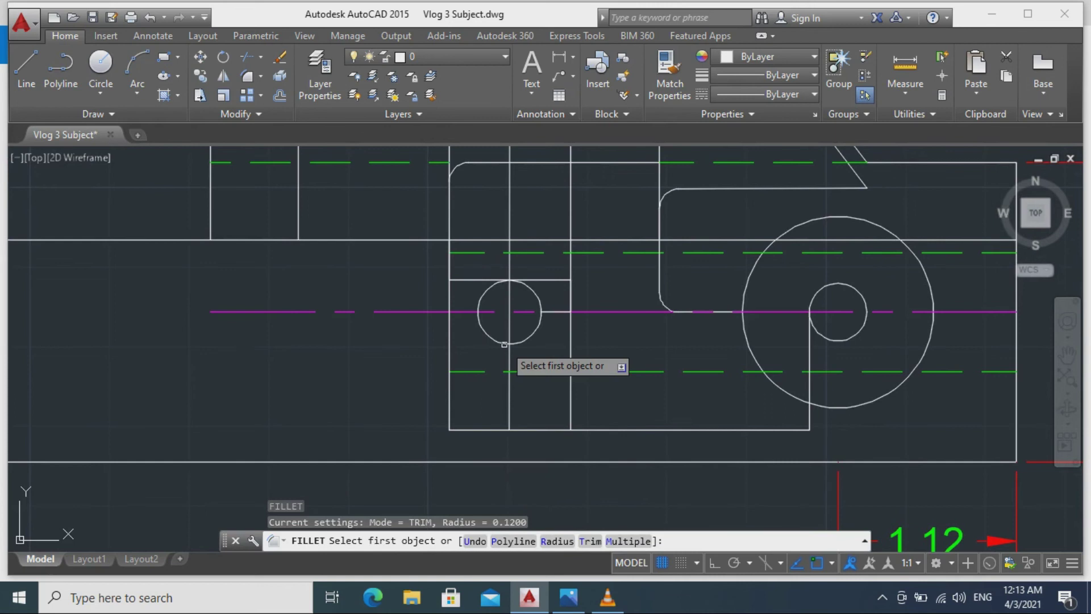
{"action": "type", "text": "r"}
{"action": "key", "text": "Return"}
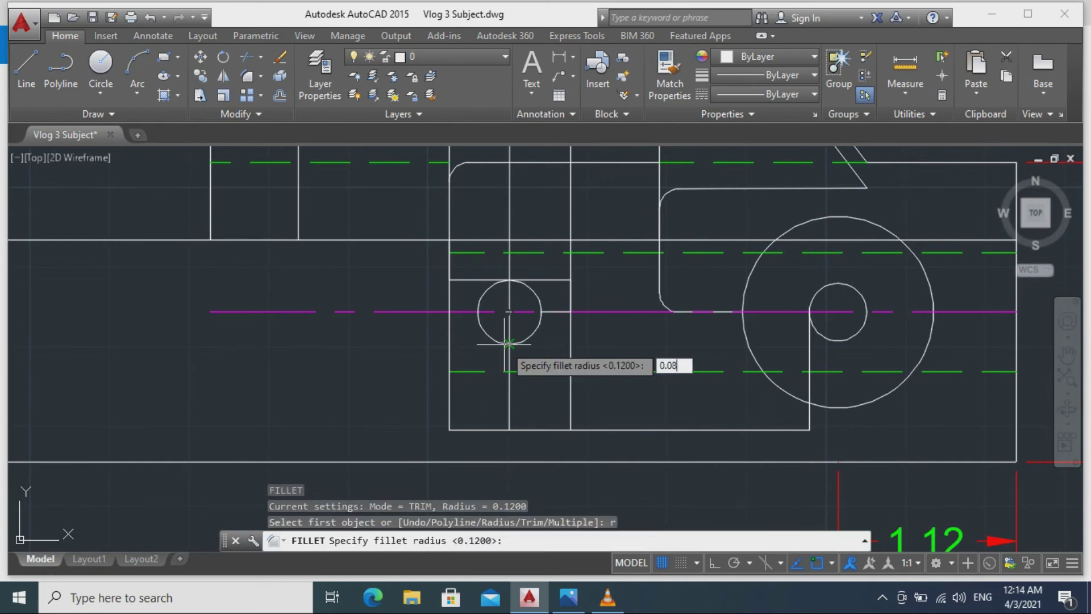
{"action": "type", "text": "0.08"}
{"action": "key", "text": "Return"}
{"action": "left_click", "coordinate": [449, 276]}
{"action": "left_click", "coordinate": [552, 282]}
{"action": "key", "text": "Return"}
{"action": "left_click", "coordinate": [553, 280]}
{"action": "left_click", "coordinate": [570, 289]}
{"action": "key", "text": "Escape"}
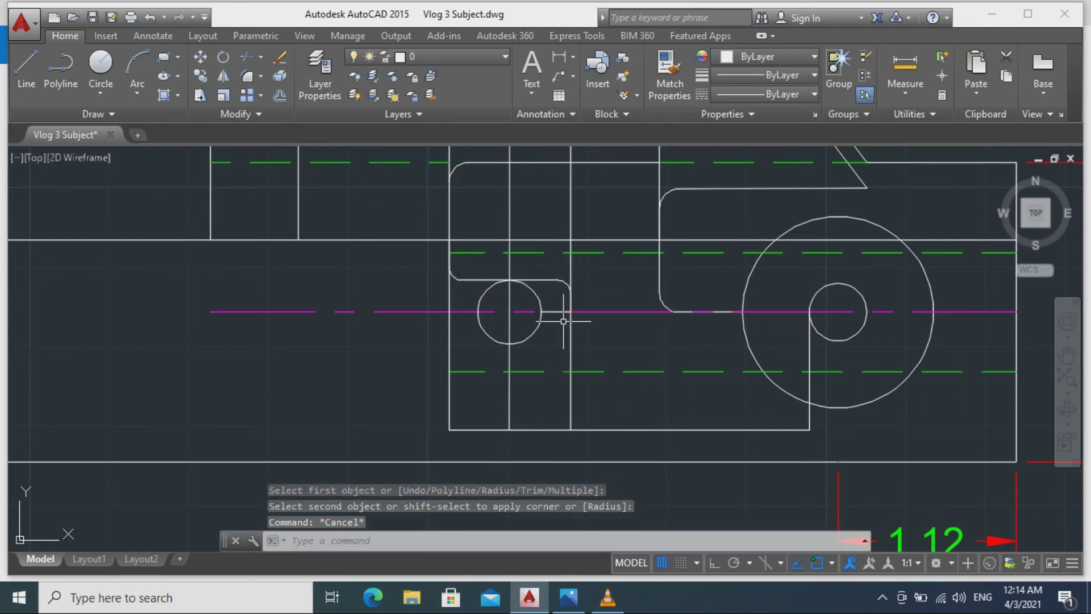
Fillet the corner between the right inner vertical and the short centerline segment beside the new circle with the same radius.
{"action": "type", "text": "f"}
{"action": "key", "text": "Return"}
{"action": "left_click", "coordinate": [562, 312]}
{"action": "left_click", "coordinate": [570, 303]}
{"action": "key", "text": "Escape"}
{"action": "scroll", "coordinate": [578, 336], "scroll_direction": "down", "scroll_amount": 2}
{"action": "scroll", "coordinate": [591, 310], "scroll_direction": "up", "scroll_amount": 1}
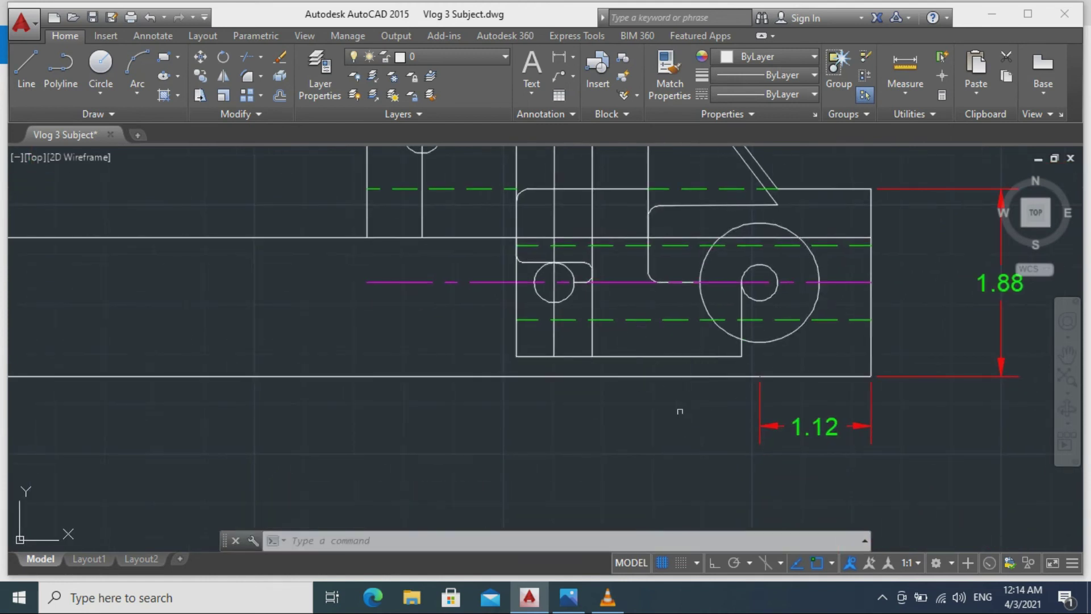
{"action": "scroll", "coordinate": [395, 307], "scroll_direction": "down", "scroll_amount": 4}
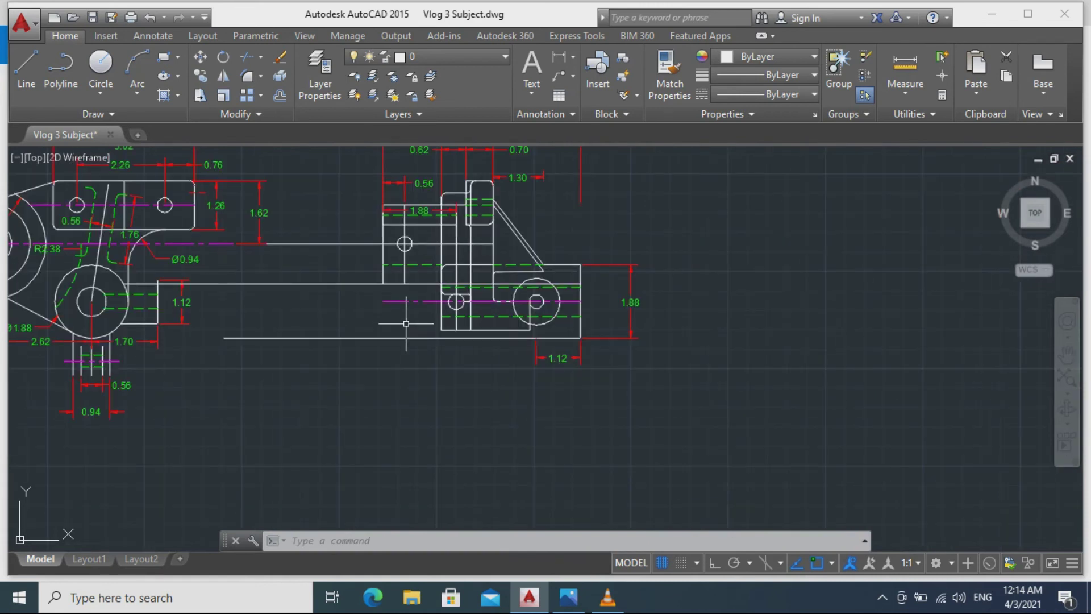
{"action": "left_click", "coordinate": [580, 204]}
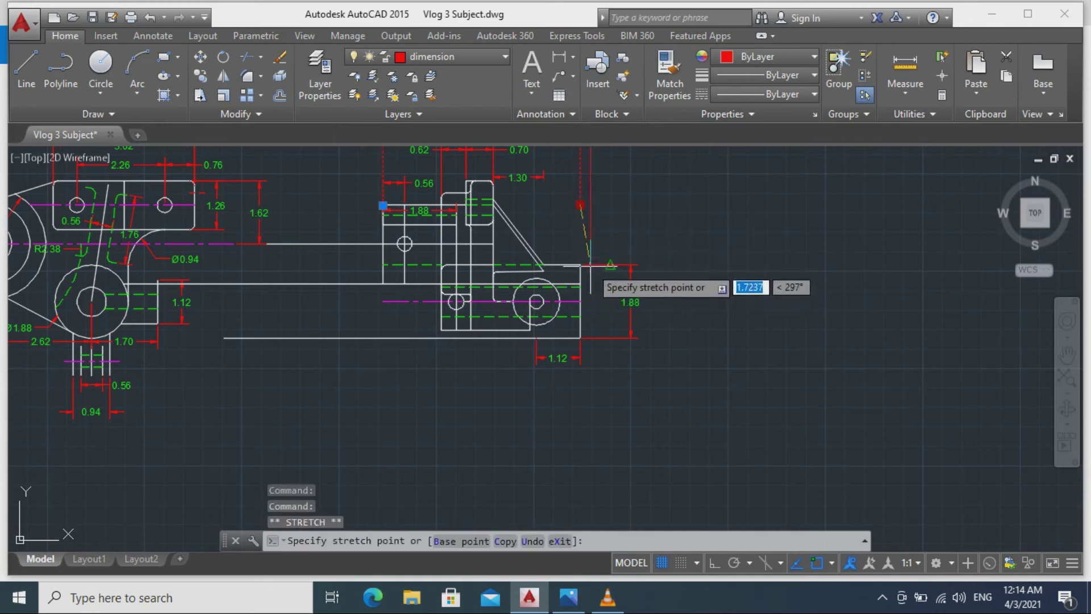
{"action": "key", "text": "Escape"}
{"action": "scroll", "coordinate": [629, 238], "scroll_direction": "down", "scroll_amount": 3}
{"action": "scroll", "coordinate": [631, 244], "scroll_direction": "up", "scroll_amount": 4}
{"action": "scroll", "coordinate": [637, 343], "scroll_direction": "down", "scroll_amount": 2}
{"action": "middle_click_drag", "start_coordinate": [609, 391], "coordinate": [633, 341]}
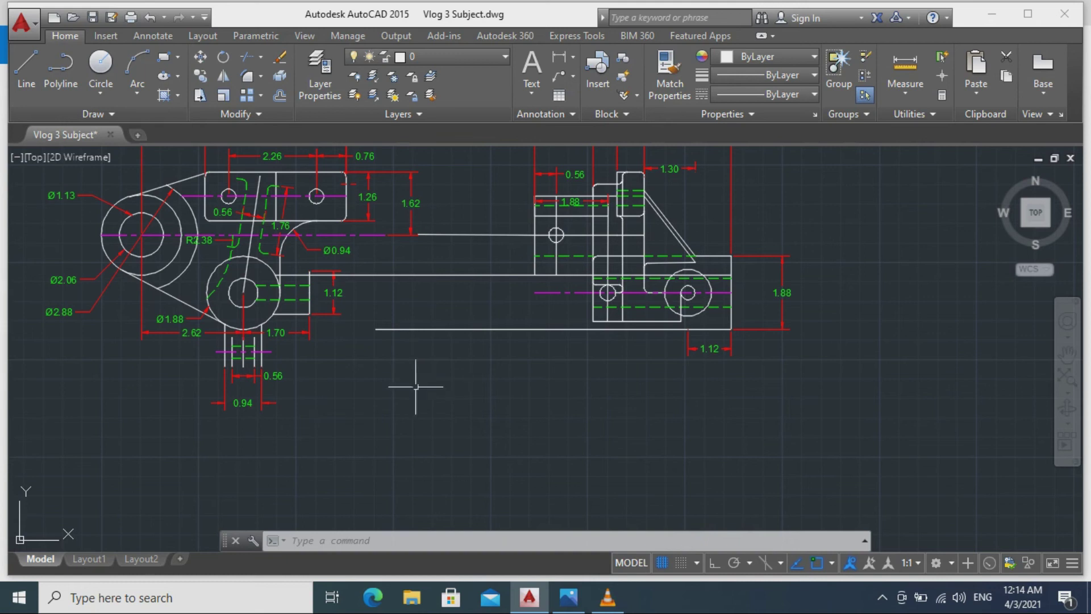
Make the dimension layer current and place a 4.70 linear dimension leftward from the view's lower right corner, below the base line.
{"action": "scroll", "coordinate": [430, 308], "scroll_direction": "up", "scroll_amount": 2}
{"action": "left_click", "coordinate": [432, 57]}
{"action": "left_click", "coordinate": [443, 114]}
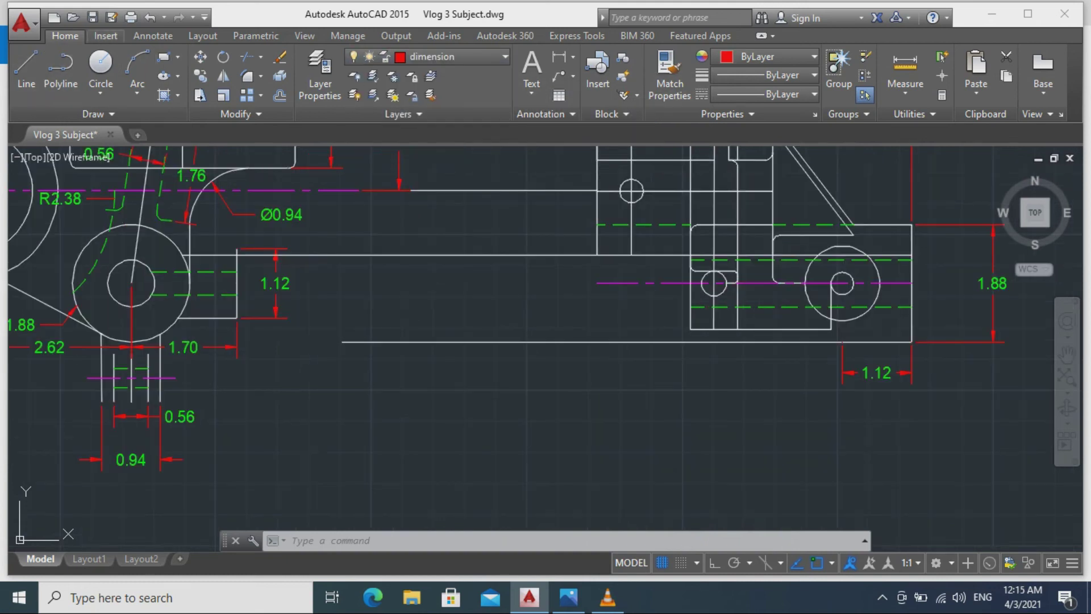
{"action": "left_click", "coordinate": [153, 35]}
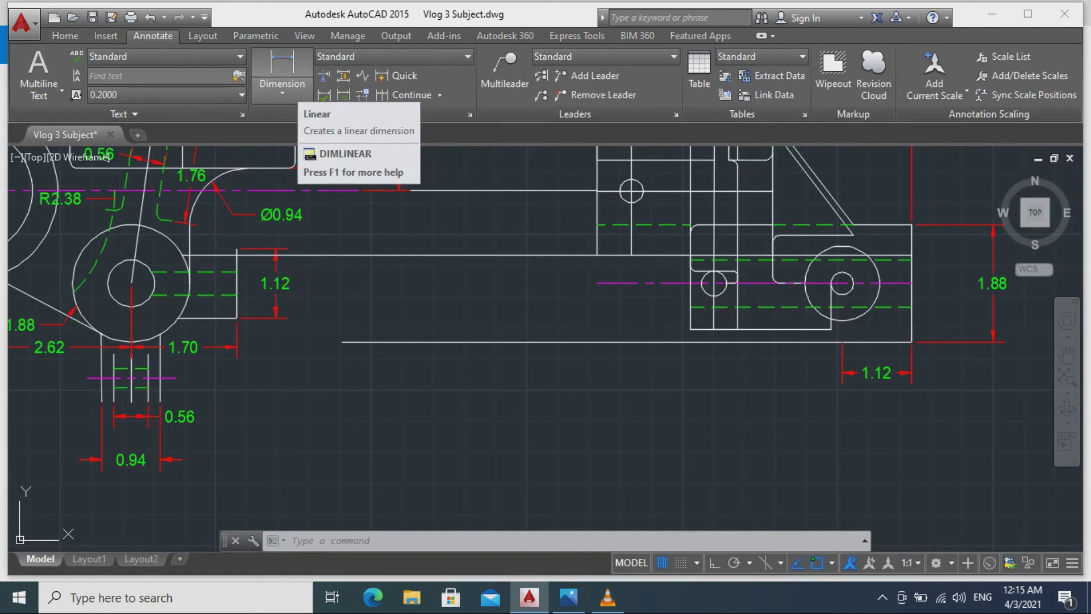
{"action": "left_click", "coordinate": [282, 67]}
{"action": "middle_click_drag", "start_coordinate": [529, 257], "coordinate": [121, 207]}
{"action": "mouse_move", "coordinate": [224, 349]}
{"action": "middle_mouse_down"}
{"action": "mouse_move", "coordinate": [348, 285]}
{"action": "mouse_move", "coordinate": [438, 336]}
{"action": "mouse_move", "coordinate": [403, 355]}
{"action": "middle_mouse_up"}
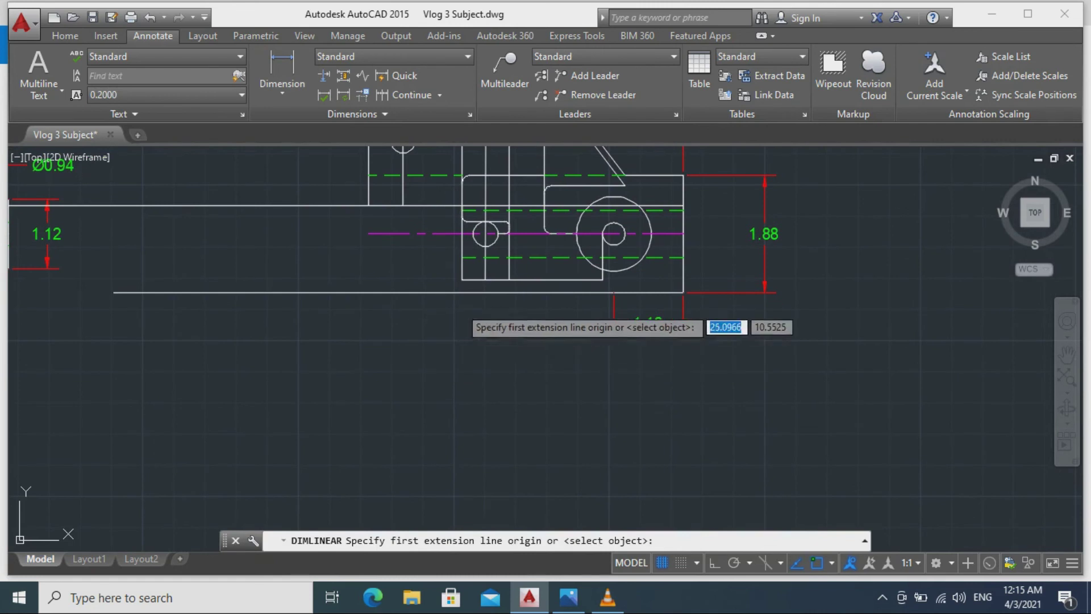
{"action": "left_click", "coordinate": [683, 292]}
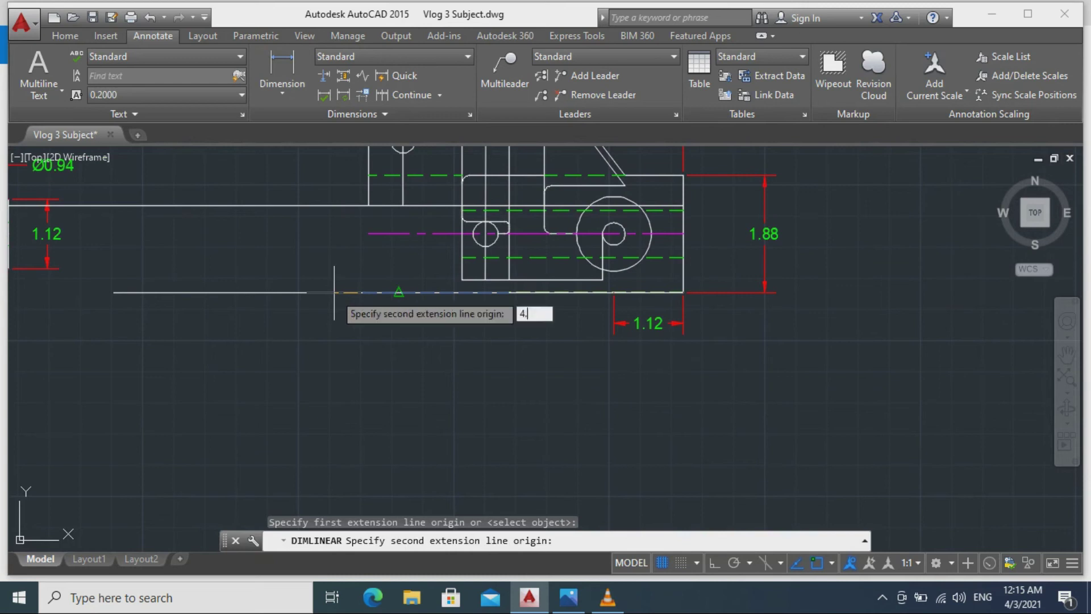
{"action": "key", "text": "Return"}
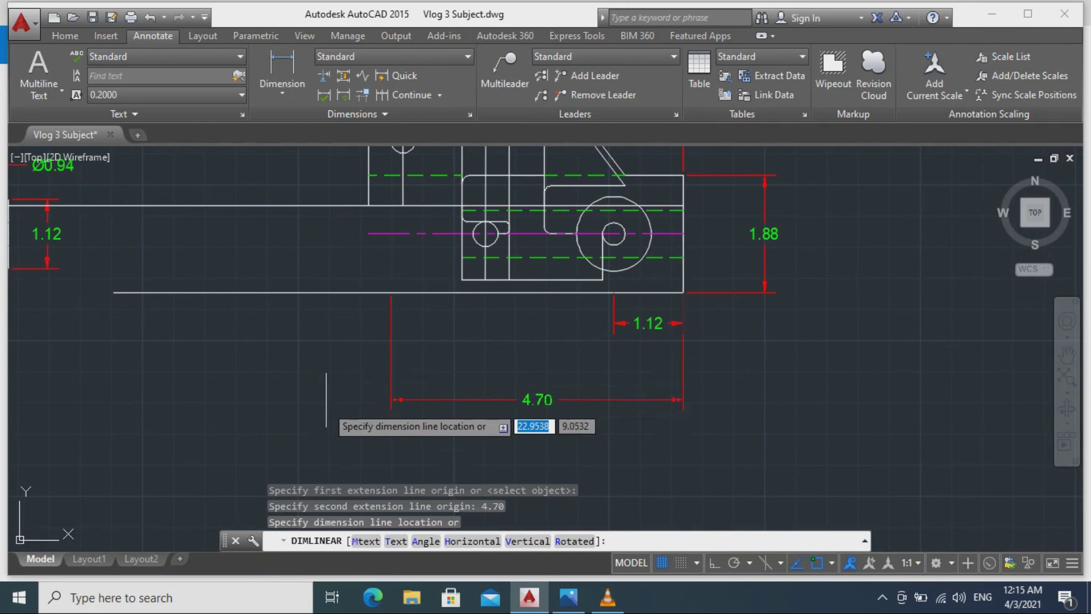
{"action": "left_click", "coordinate": [324, 450]}
{"action": "key", "text": "Escape"}
{"action": "middle_click_drag", "start_coordinate": [449, 311], "coordinate": [357, 335]}
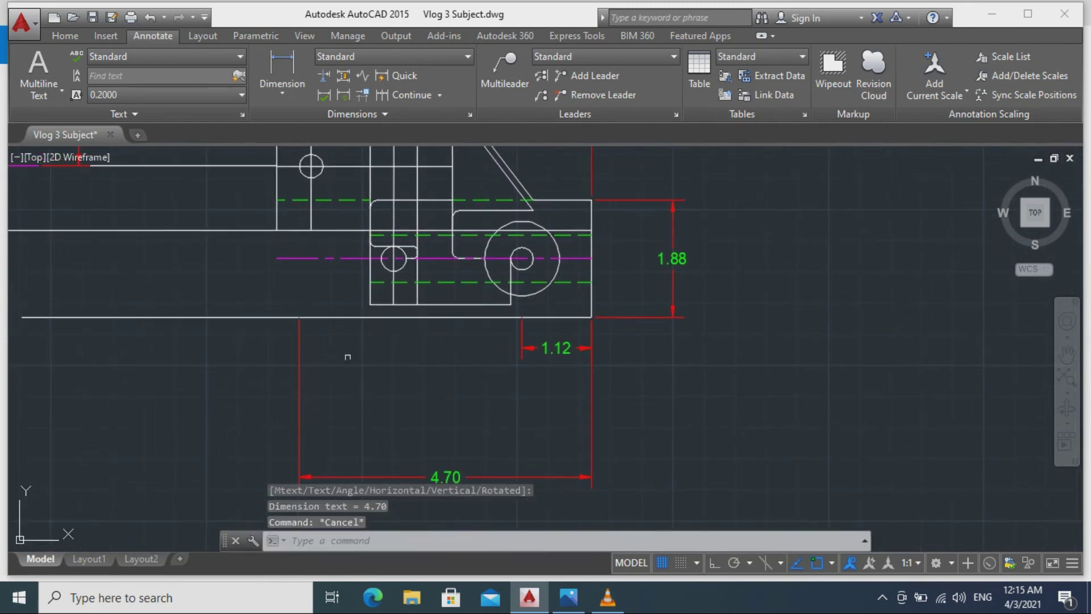
Turn Ortho on and place a 0.80 linear dimension rightward from the 4.70 dimension's left origin, just above the base line.
{"action": "left_click", "coordinate": [283, 67]}
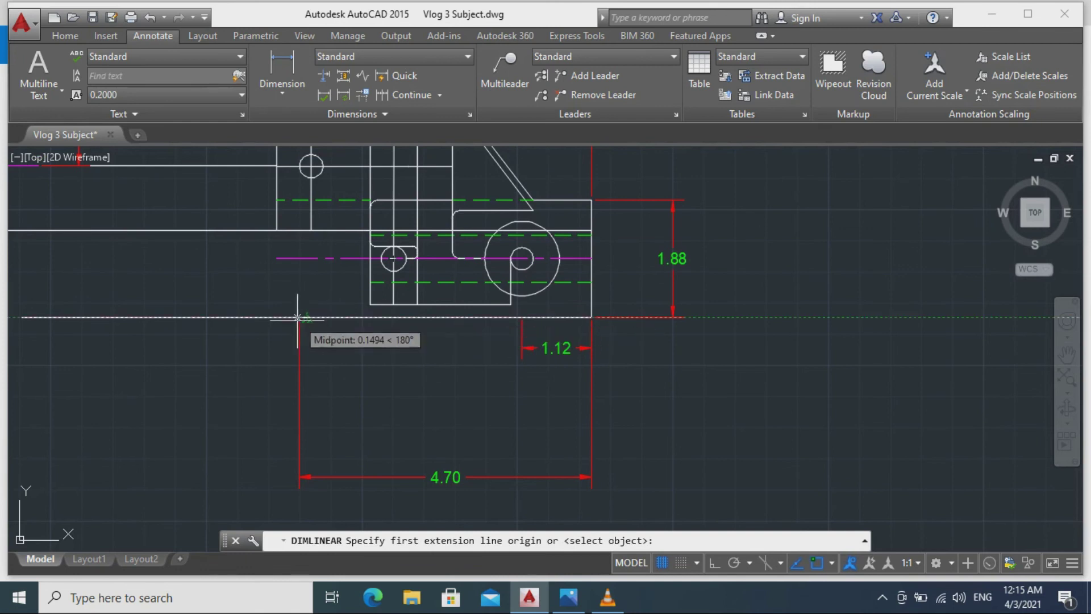
{"action": "key", "text": "F8"}
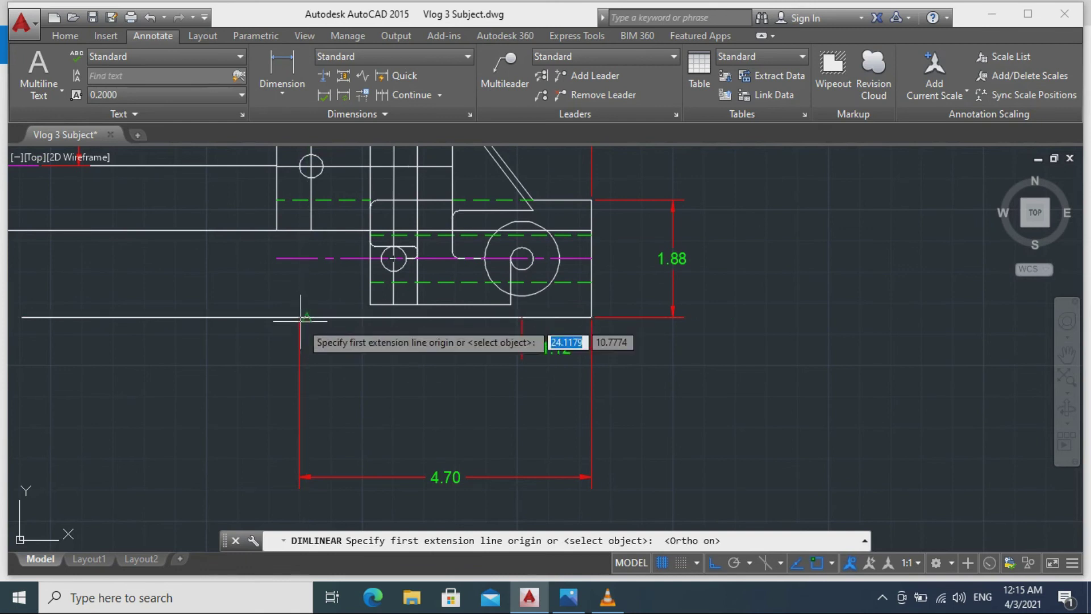
{"action": "left_click", "coordinate": [282, 67]}
{"action": "scroll", "coordinate": [302, 310], "scroll_direction": "up", "scroll_amount": 4}
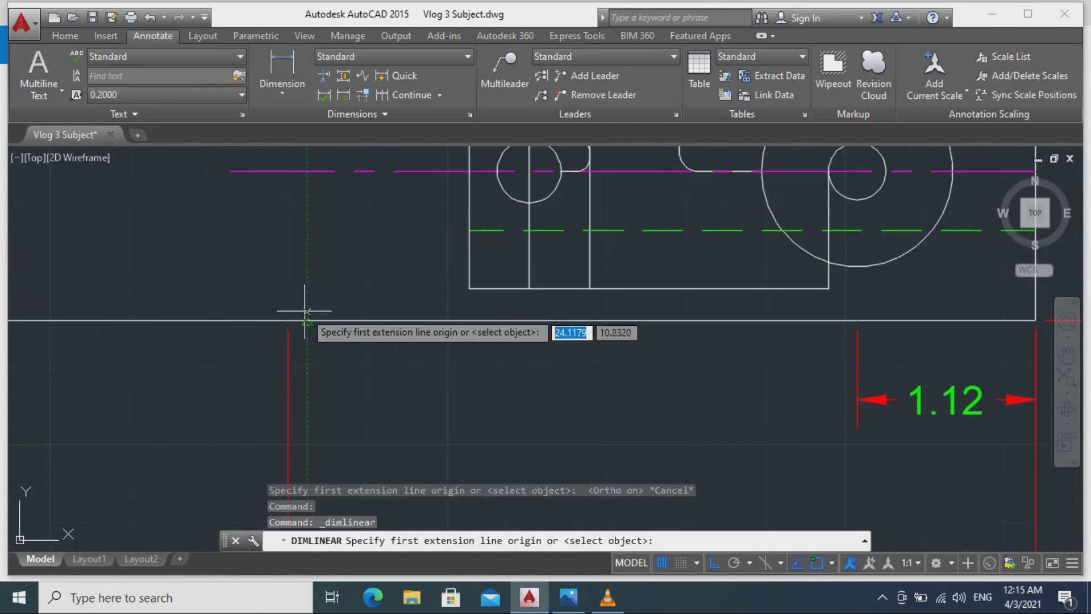
{"action": "scroll", "coordinate": [300, 348], "scroll_direction": "down", "scroll_amount": 4}
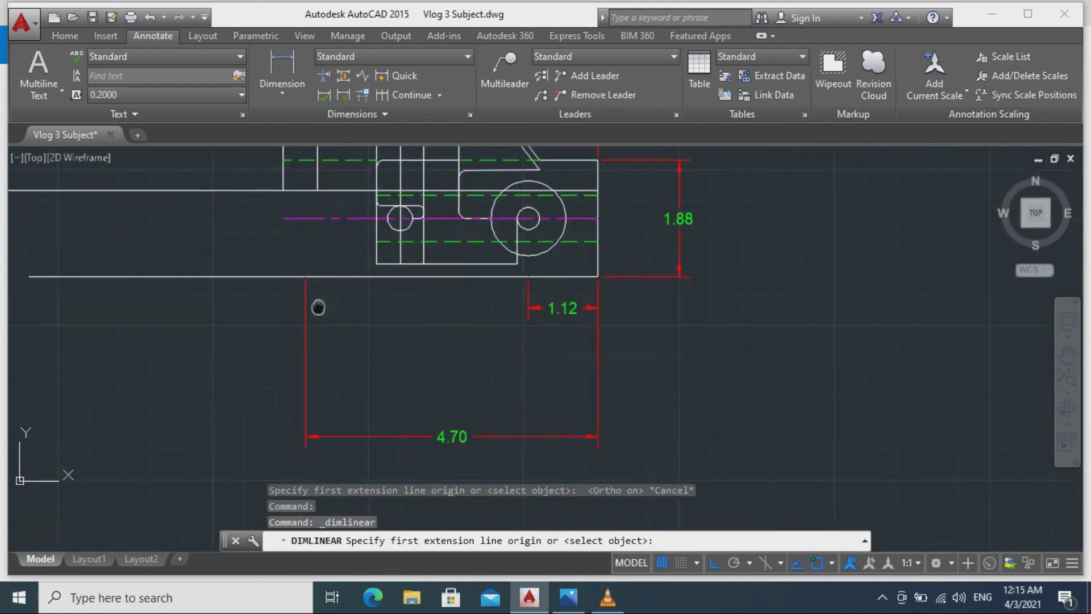
{"action": "left_click", "coordinate": [303, 274]}
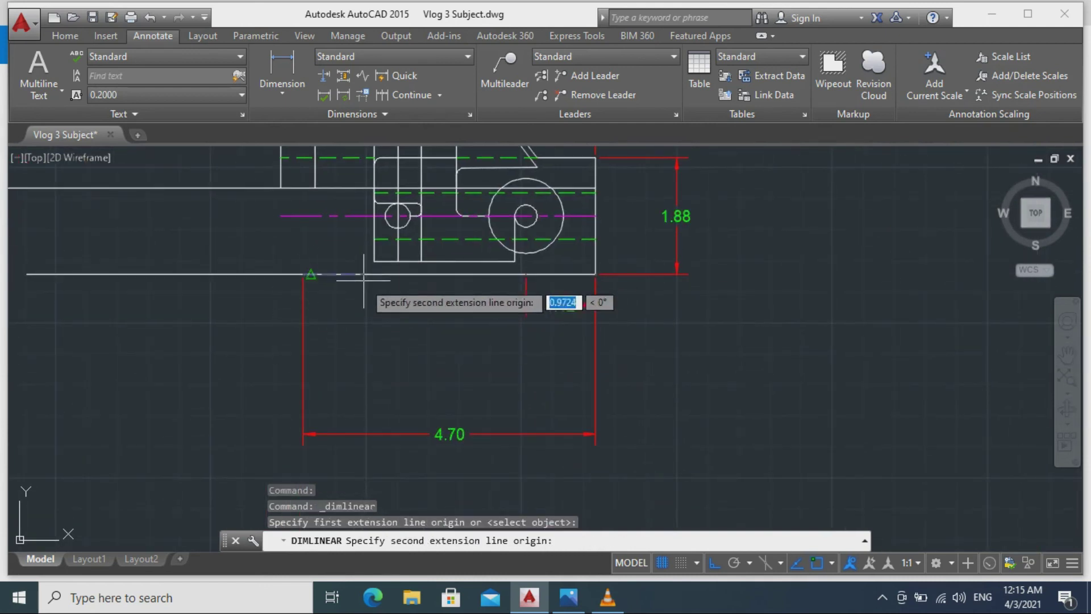
{"action": "type", "text": "0.8"}
{"action": "key", "text": "Return"}
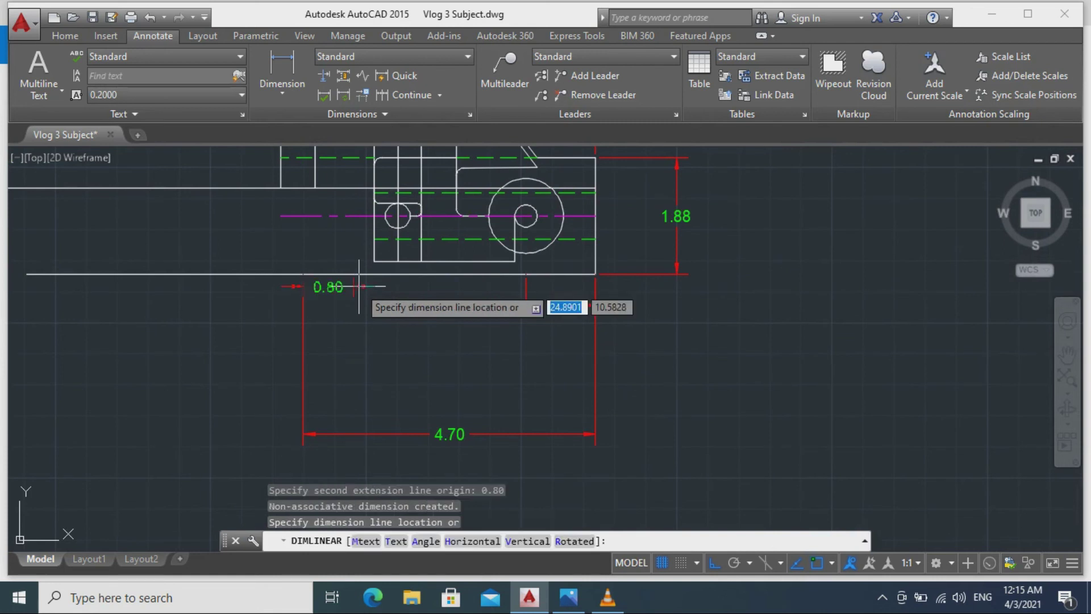
{"action": "left_click", "coordinate": [353, 246]}
{"action": "key", "text": "Escape"}
Add a horizontal linear dimension between the filleted vertical and the right inner vertical beneath the upper rounded block.
{"action": "middle_click_drag", "start_coordinate": [429, 339], "coordinate": [348, 513]}
{"action": "middle_click_drag", "start_coordinate": [438, 265], "coordinate": [422, 314]}
{"action": "scroll", "coordinate": [426, 308], "scroll_direction": "up", "scroll_amount": 1}
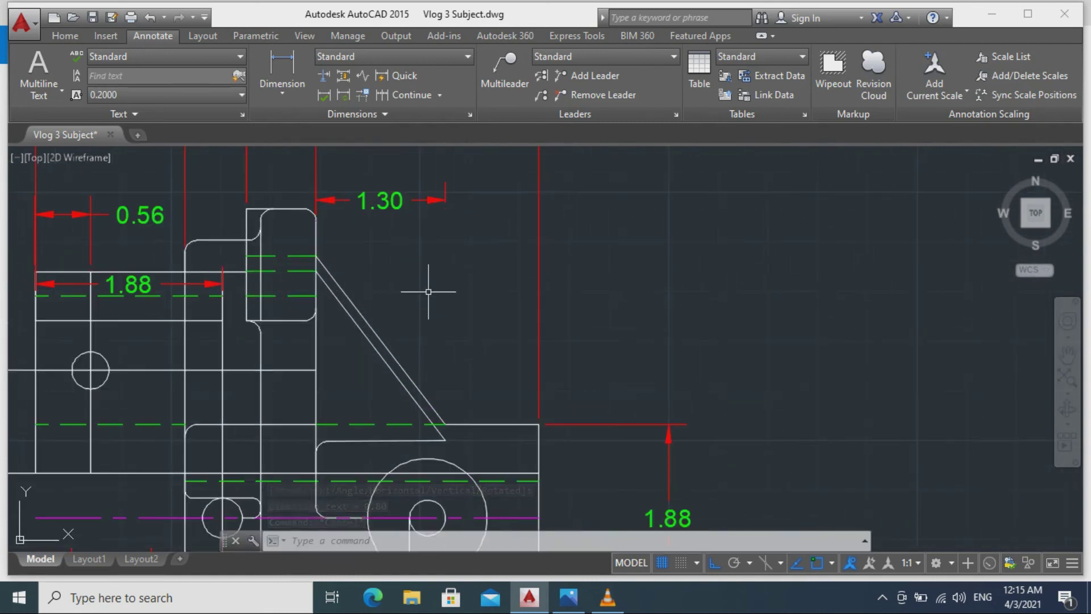
{"action": "left_click", "coordinate": [282, 67]}
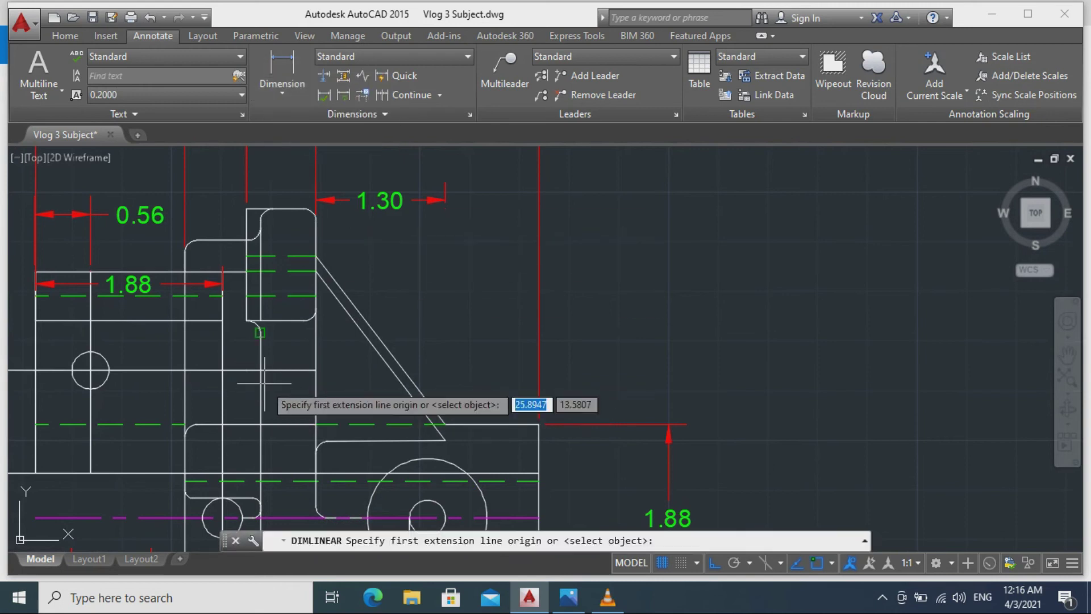
{"action": "left_click", "coordinate": [316, 391]}
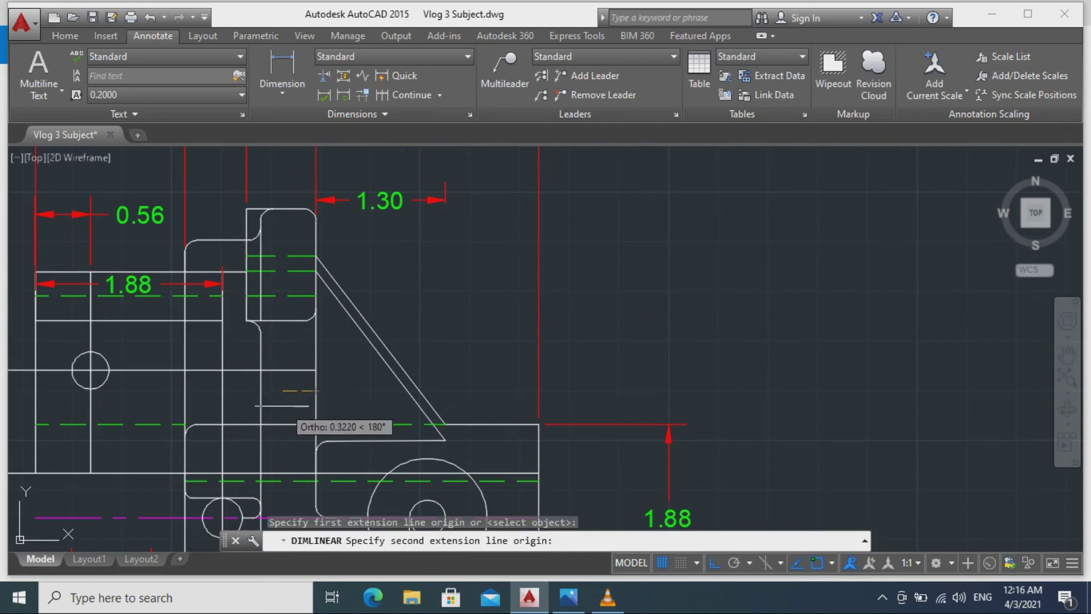
{"action": "left_click", "coordinate": [260, 332]}
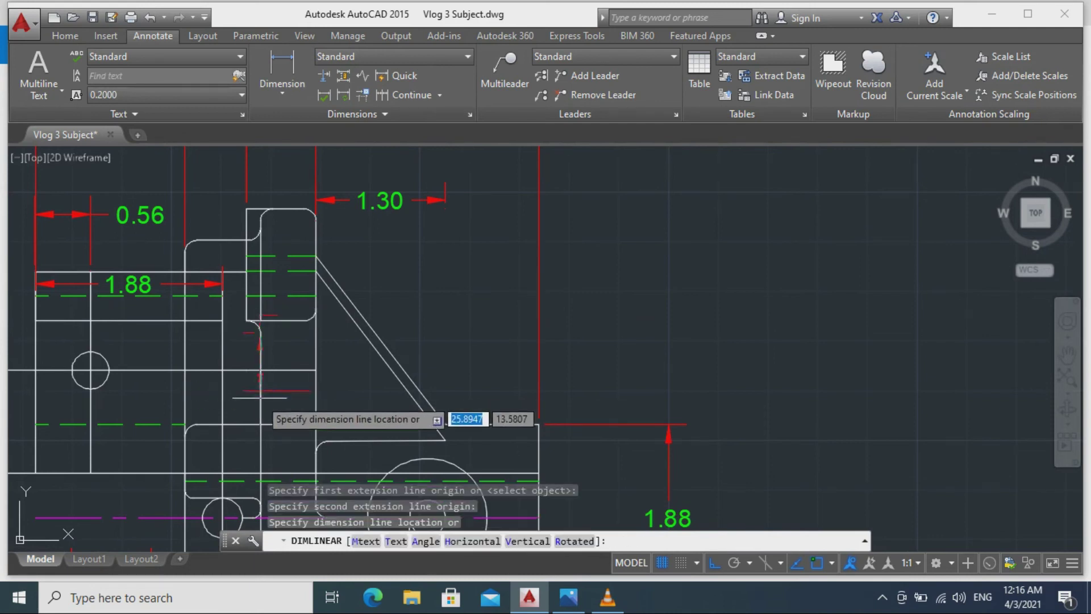
{"action": "left_click", "coordinate": [276, 332]}
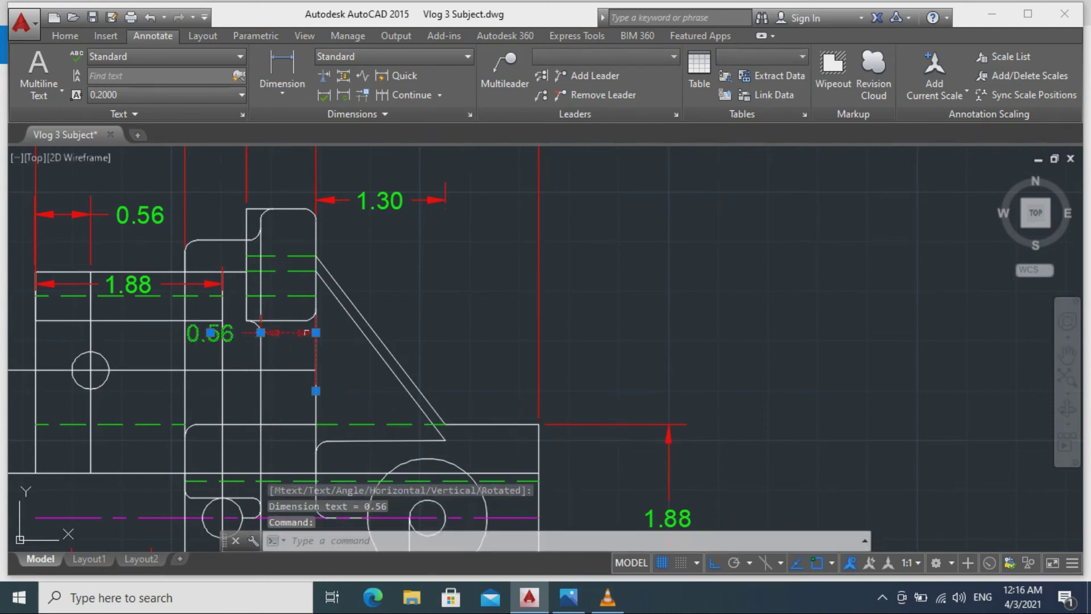
Align the new dimension's left origin with its right one lower on the verticals and move its text outside to the right.
{"action": "left_click", "coordinate": [260, 333]}
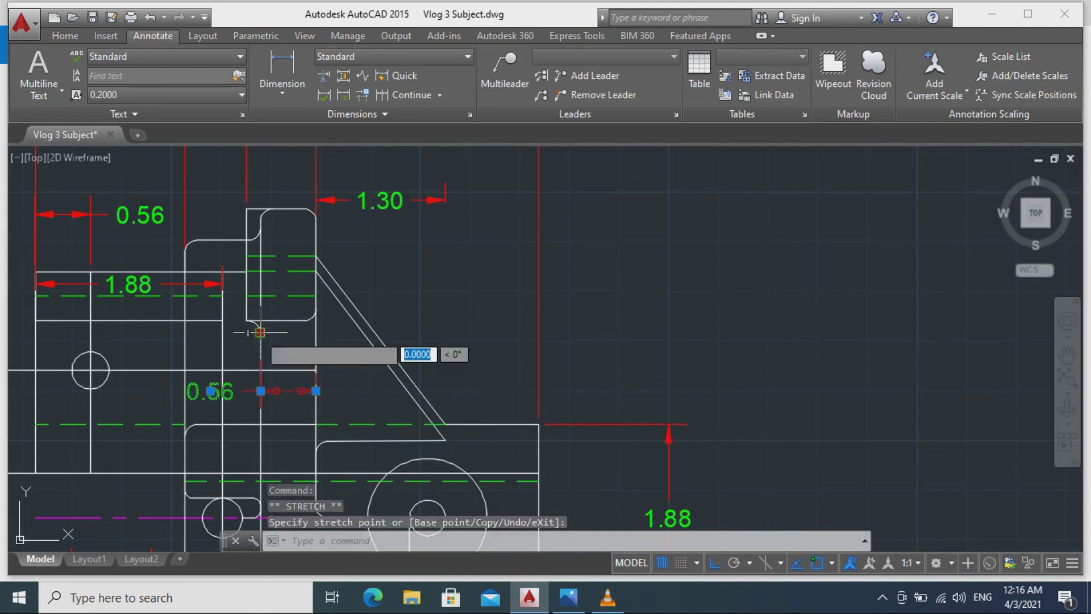
{"action": "left_click", "coordinate": [261, 391]}
{"action": "key", "text": "Escape"}
{"action": "key", "text": "Escape"}
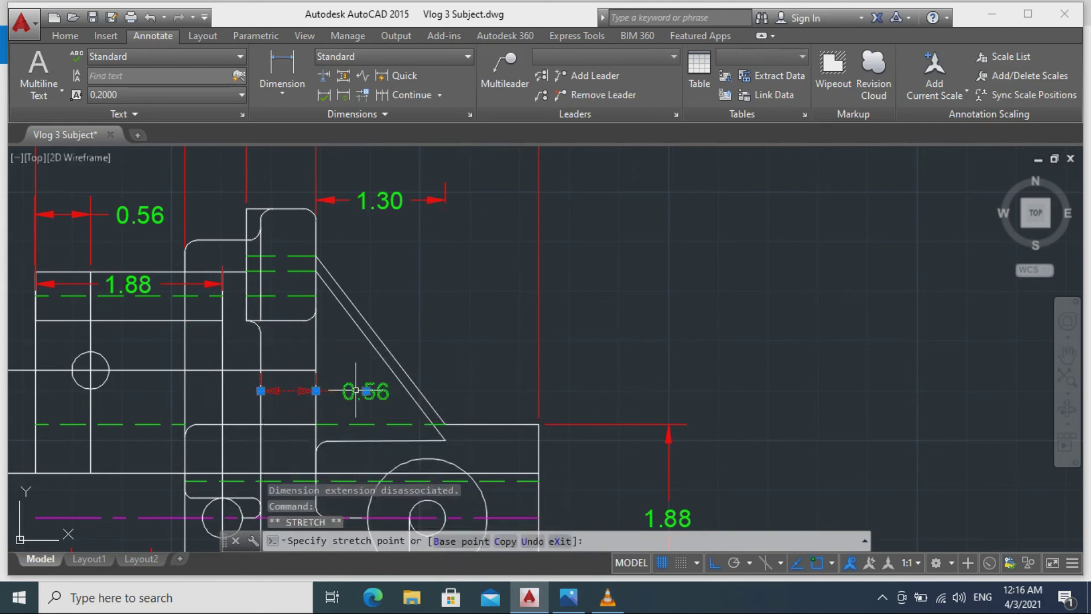
Make layer 0 the current layer.
{"action": "scroll", "coordinate": [486, 328], "scroll_direction": "down", "scroll_amount": 5}
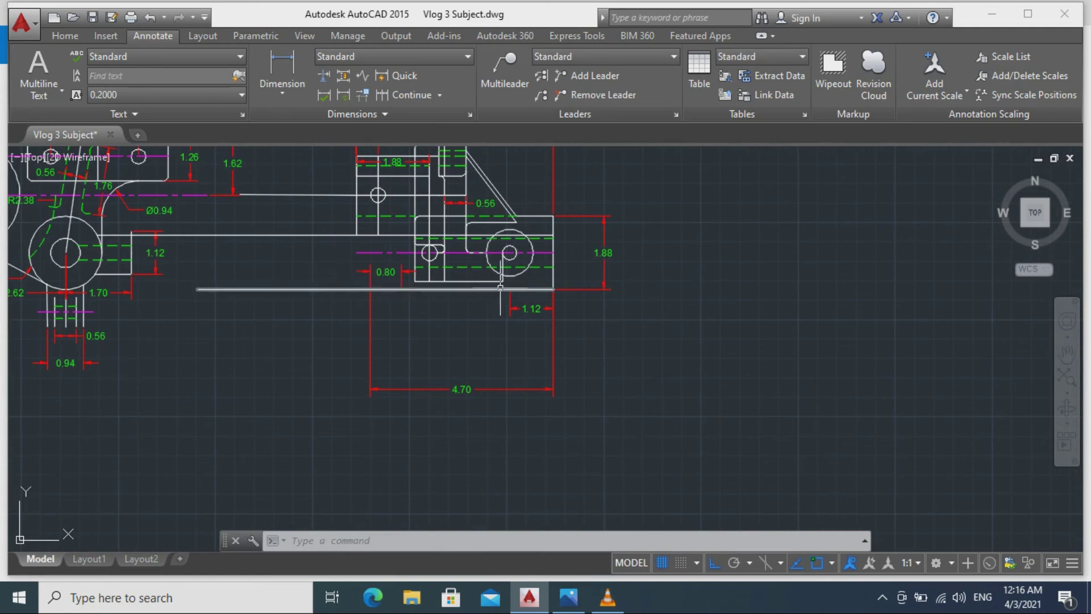
{"action": "mouse_move", "coordinate": [477, 317]}
{"action": "middle_mouse_down"}
{"action": "mouse_move", "coordinate": [231, 368]}
{"action": "mouse_move", "coordinate": [241, 356]}
{"action": "middle_mouse_up"}
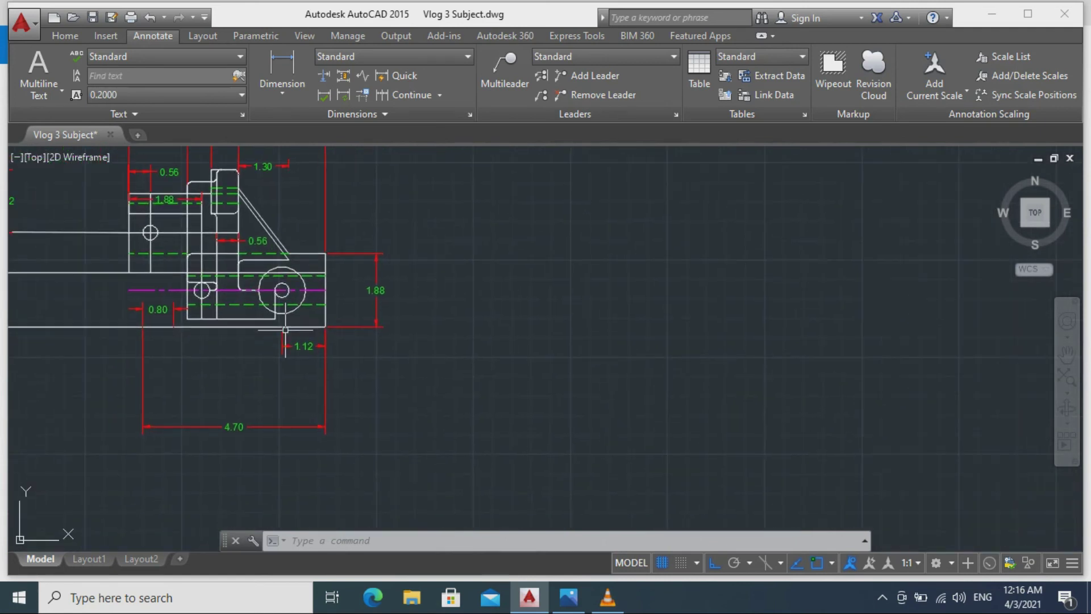
{"action": "scroll", "coordinate": [261, 341], "scroll_direction": "up", "scroll_amount": 4}
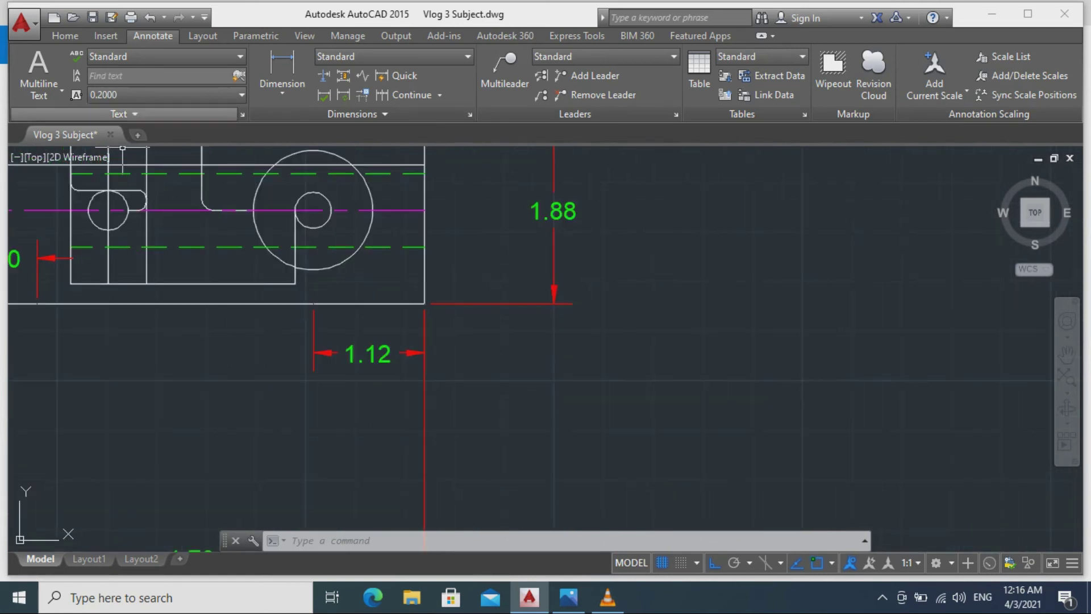
{"action": "left_click", "coordinate": [65, 35]}
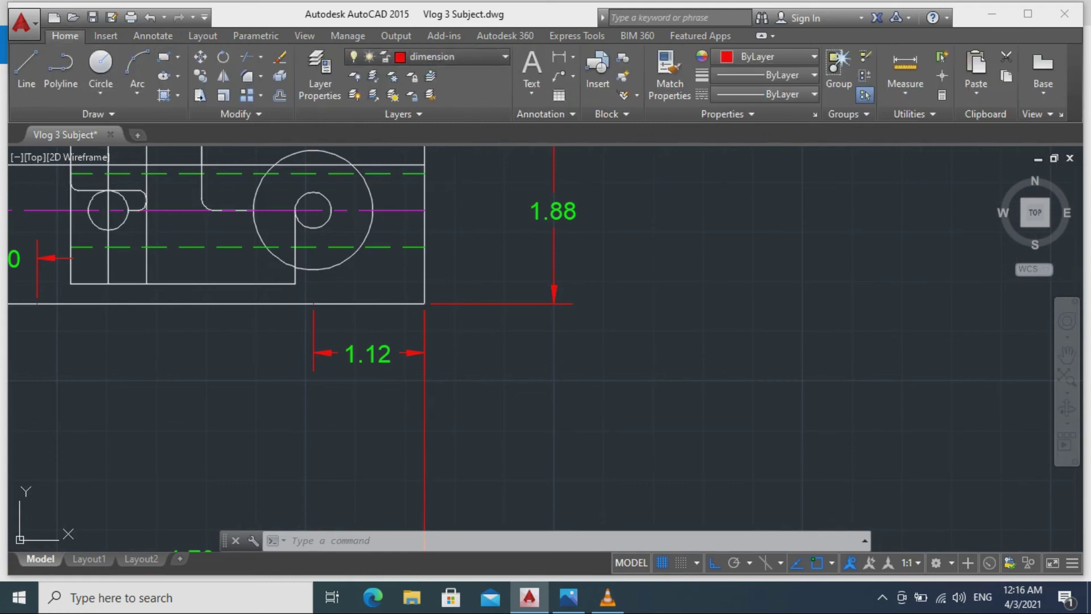
{"action": "left_click", "coordinate": [458, 57]}
{"action": "left_click", "coordinate": [406, 76]}
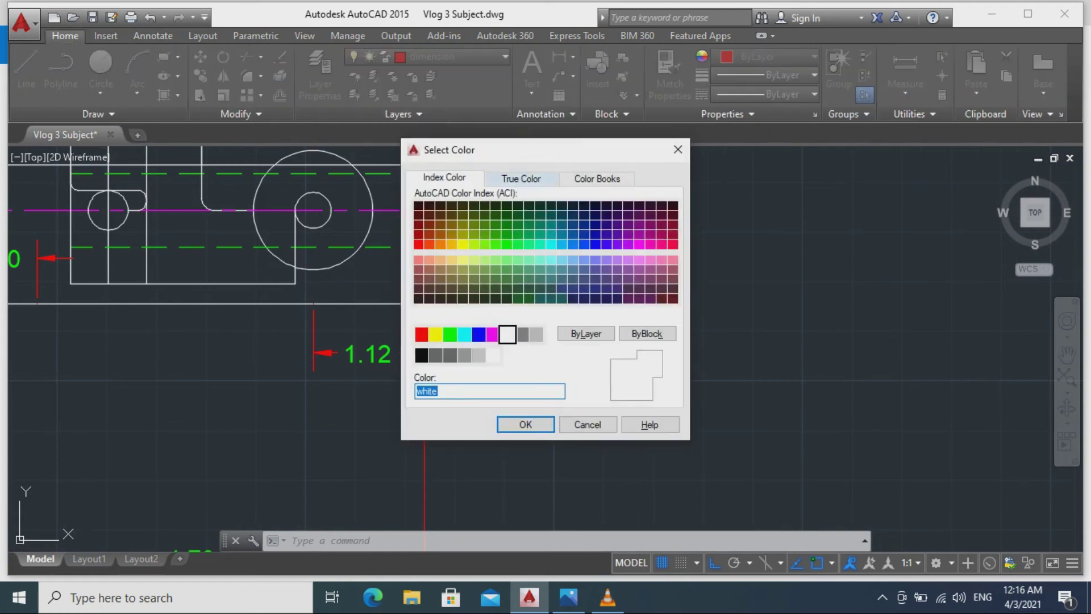
{"action": "left_click", "coordinate": [678, 150]}
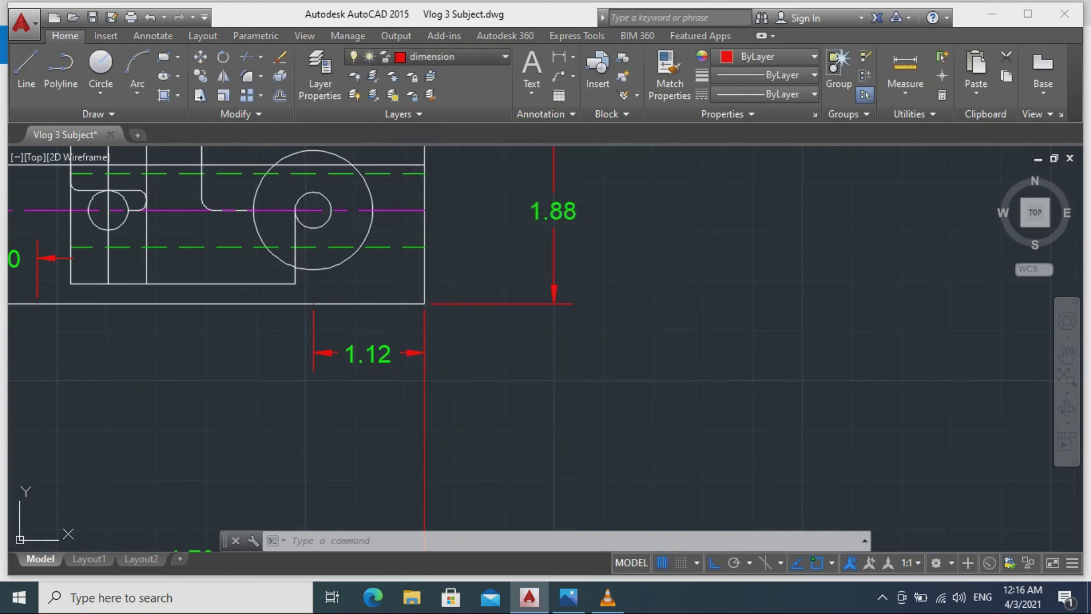
{"action": "left_click", "coordinate": [443, 57]}
{"action": "left_click", "coordinate": [430, 75]}
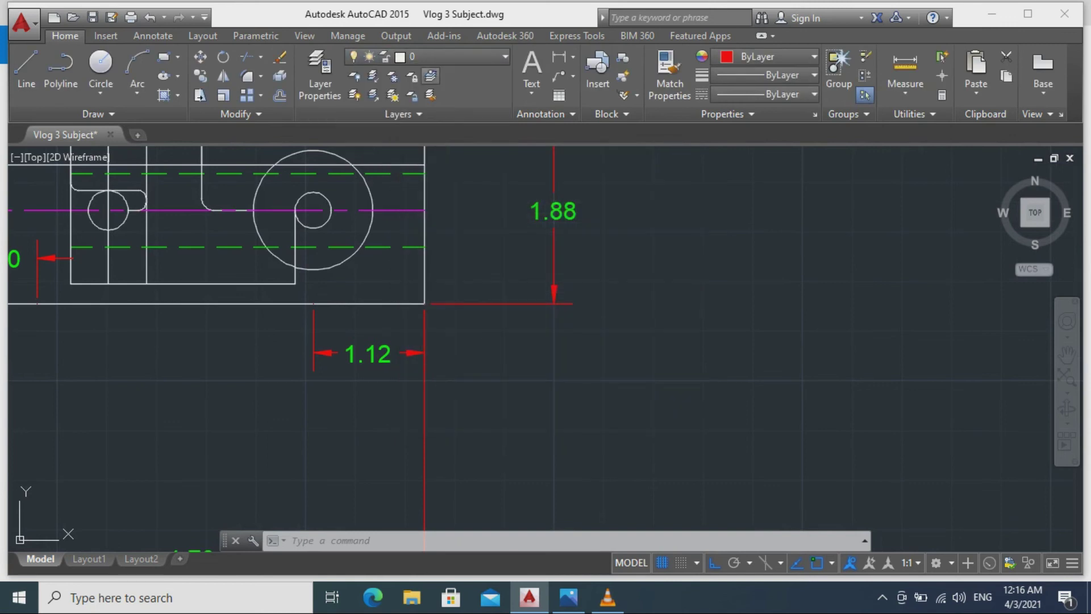
Draw a 1.5 vertical line downward from the point beneath the concentric circles' centre, level with the inner block's bottom edge.
{"action": "left_click", "coordinate": [26, 65]}
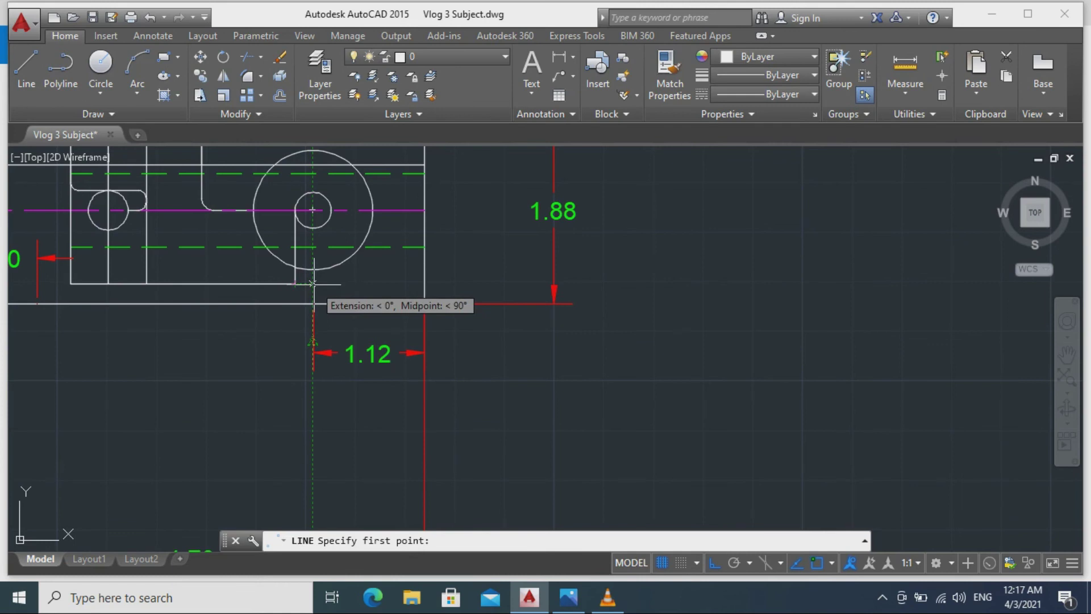
{"action": "left_click", "coordinate": [313, 283]}
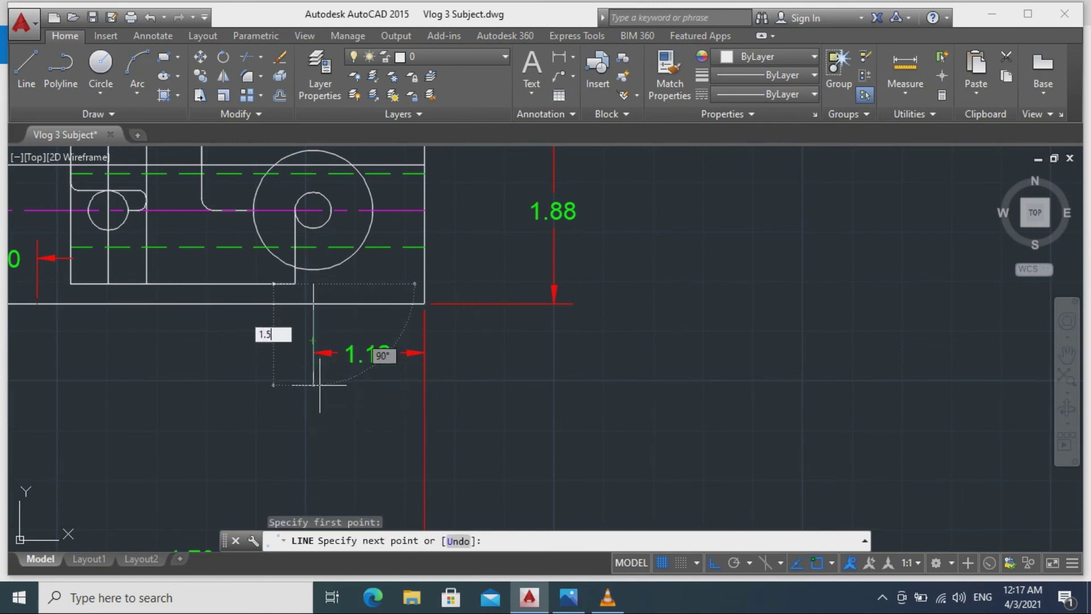
{"action": "type", "text": "1.5"}
{"action": "key", "text": "Return"}
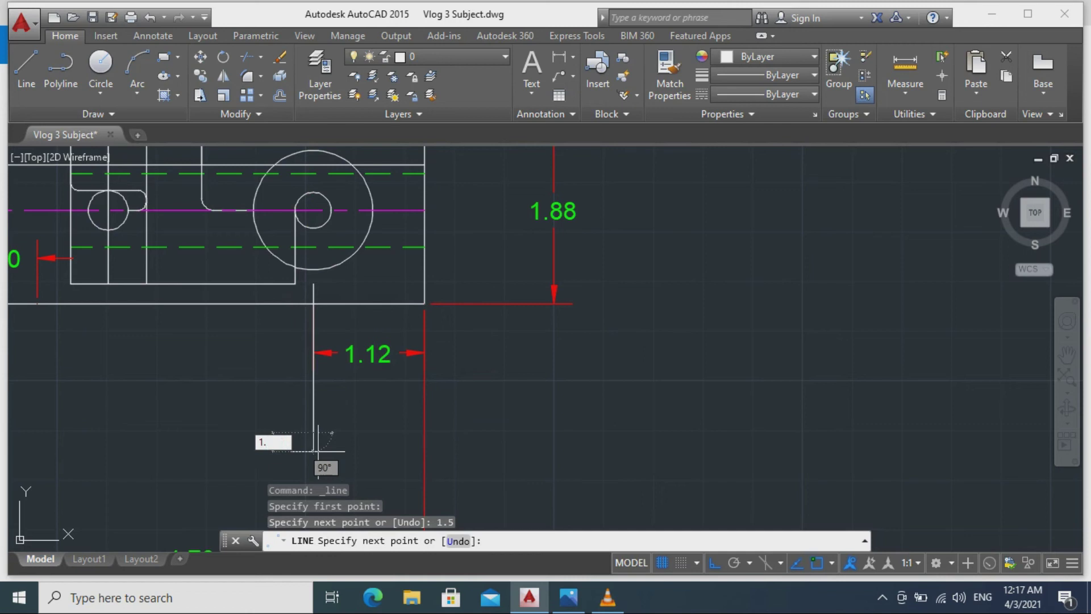
Continue the vertical line with a second 1.5 segment and erase that lower segment.
{"action": "type", "text": "1.5"}
{"action": "key", "text": "Return"}
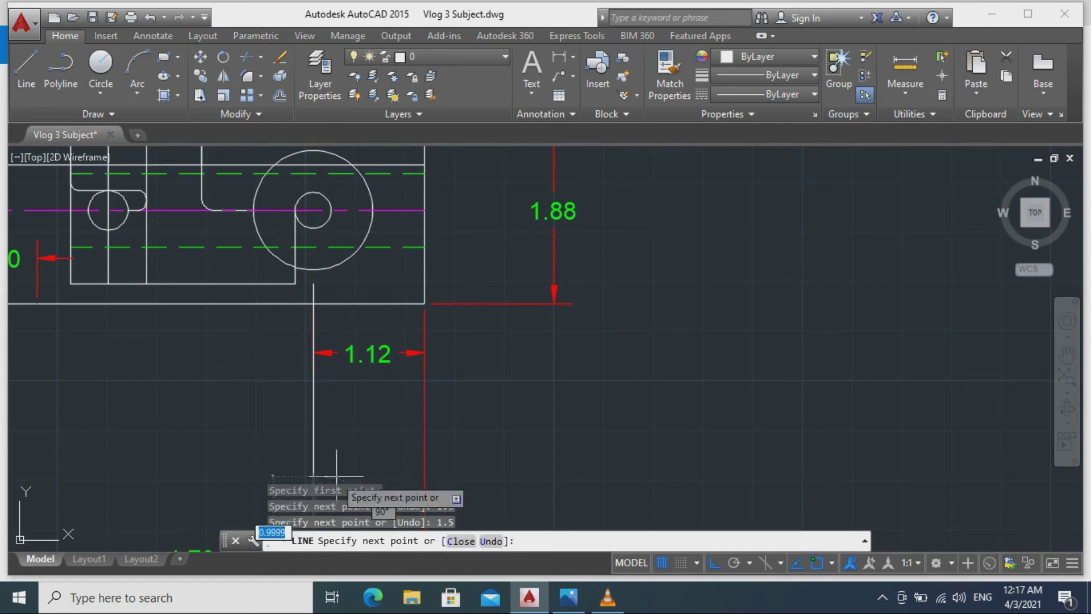
{"action": "scroll", "coordinate": [367, 405], "scroll_direction": "down", "scroll_amount": 2}
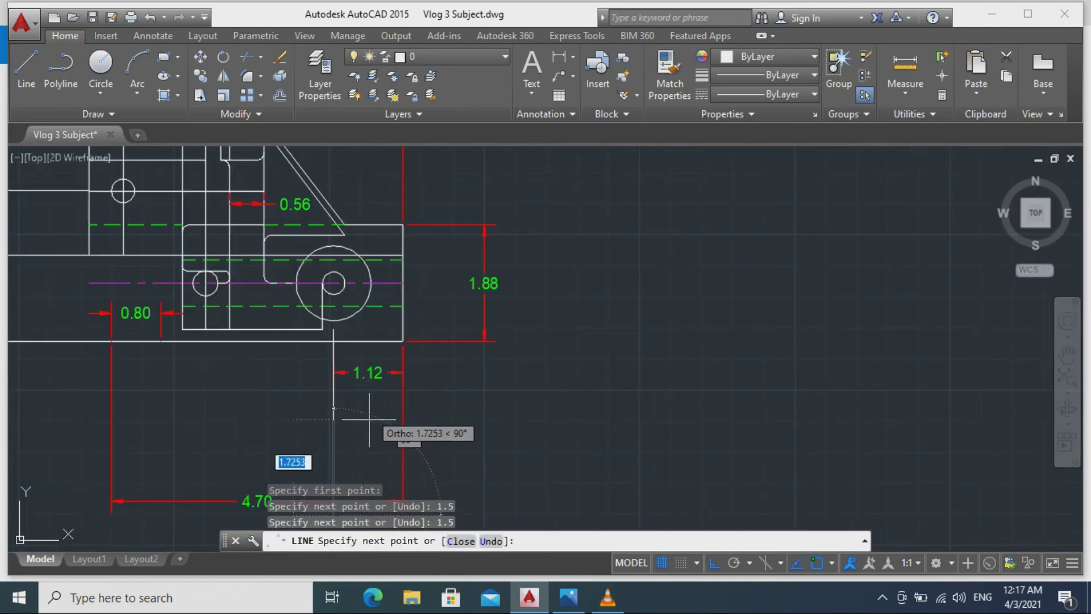
{"action": "scroll", "coordinate": [368, 419], "scroll_direction": "up", "scroll_amount": 5}
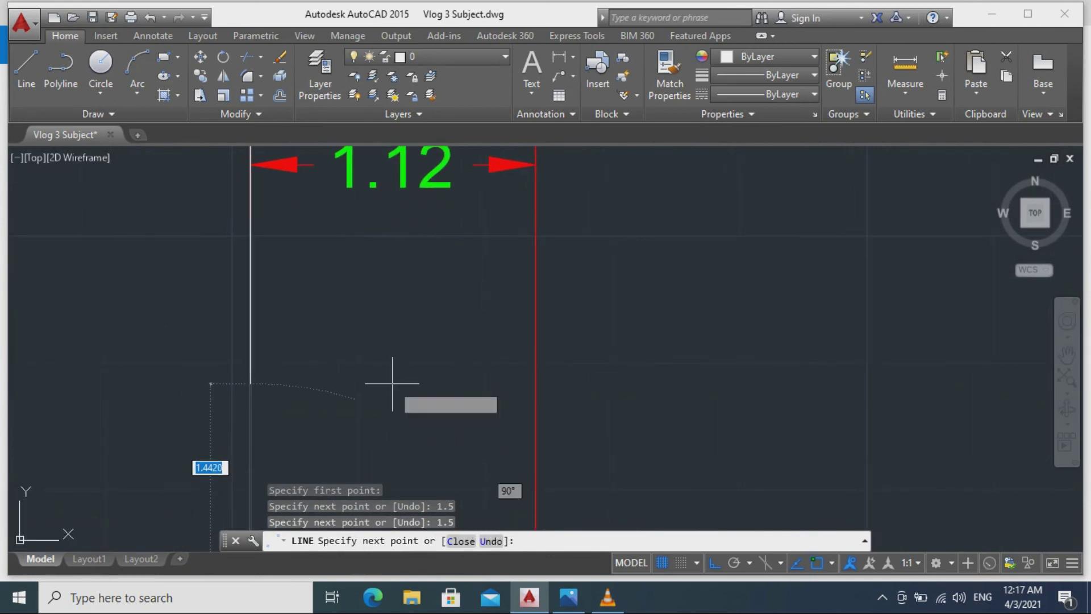
{"action": "key", "text": "Escape"}
{"action": "scroll", "coordinate": [365, 373], "scroll_direction": "down", "scroll_amount": 4}
{"action": "scroll", "coordinate": [377, 366], "scroll_direction": "up", "scroll_amount": 2}
{"action": "scroll", "coordinate": [373, 377], "scroll_direction": "down", "scroll_amount": 4}
{"action": "middle_click_drag", "start_coordinate": [373, 377], "coordinate": [396, 349]}
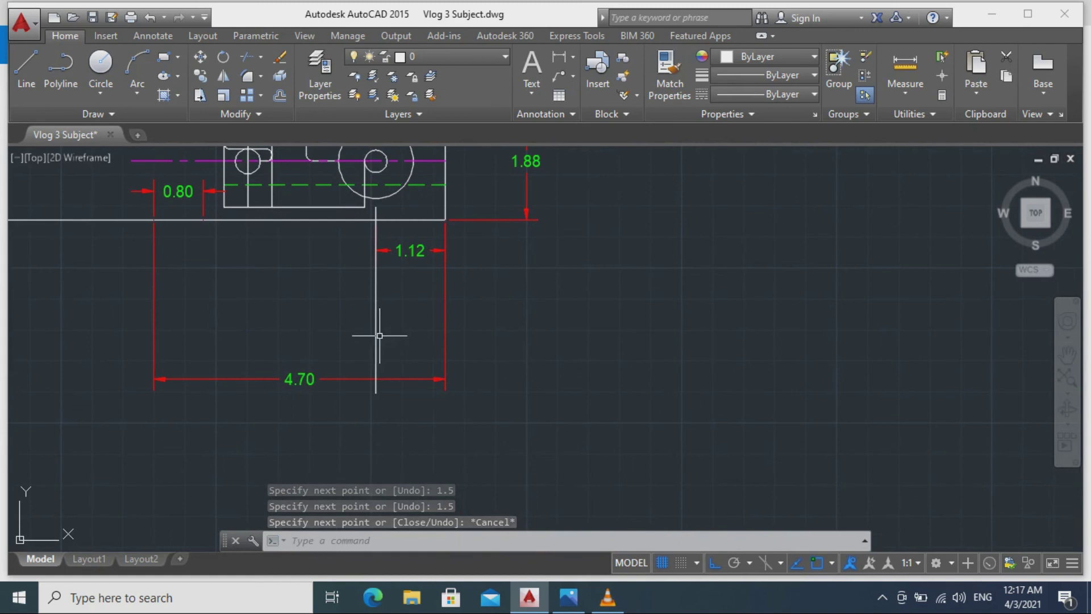
{"action": "left_click", "coordinate": [375, 335]}
{"action": "type", "text": "E"}
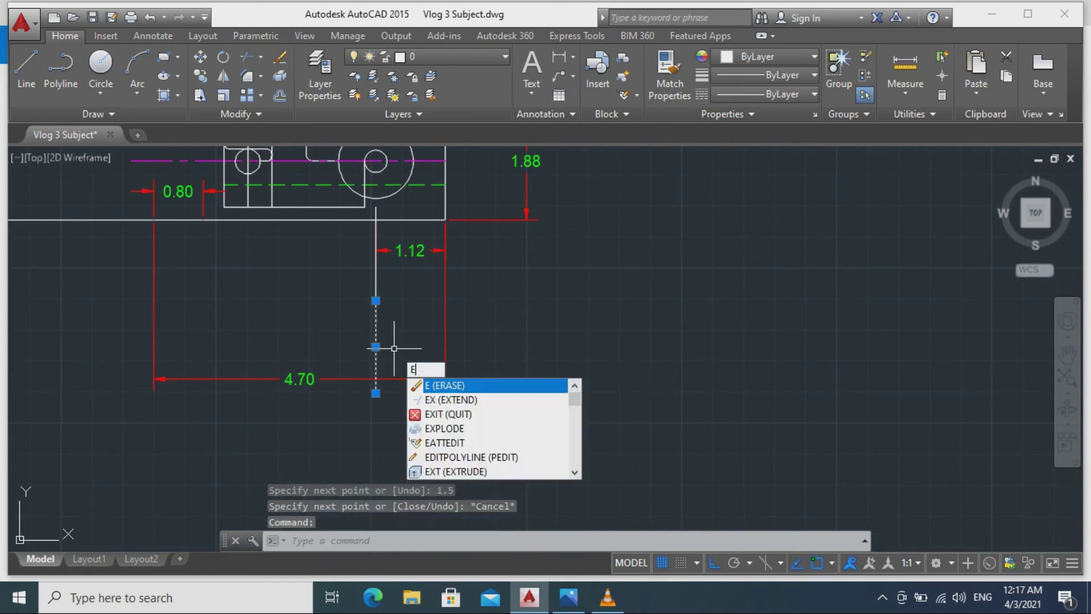
{"action": "key", "text": "Return"}
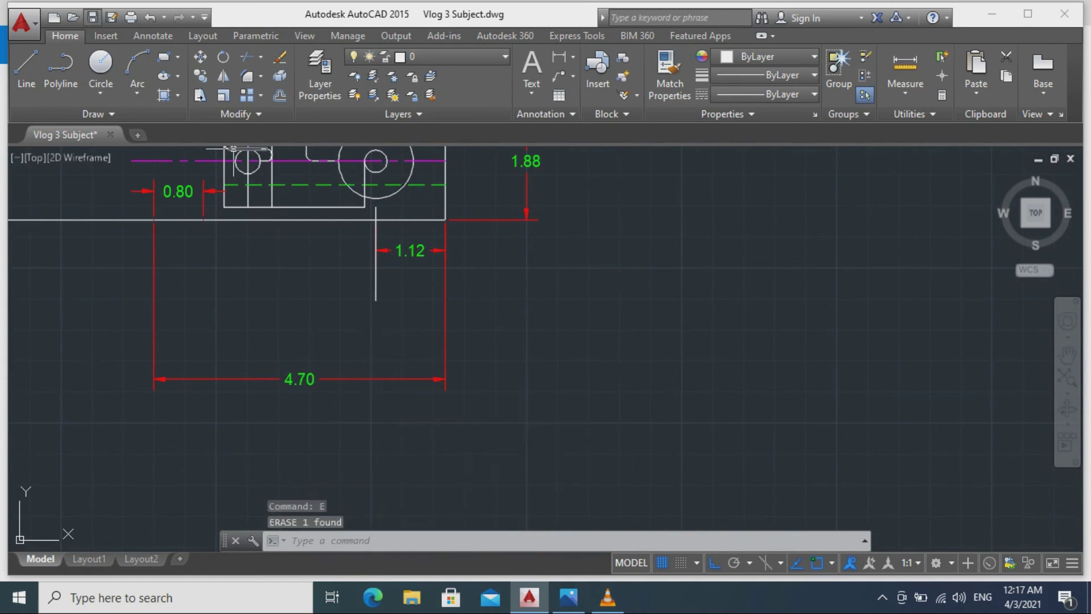
Draw a circle of radius 1.5 centred on the lower end of the vertical line.
{"action": "left_click", "coordinate": [101, 62]}
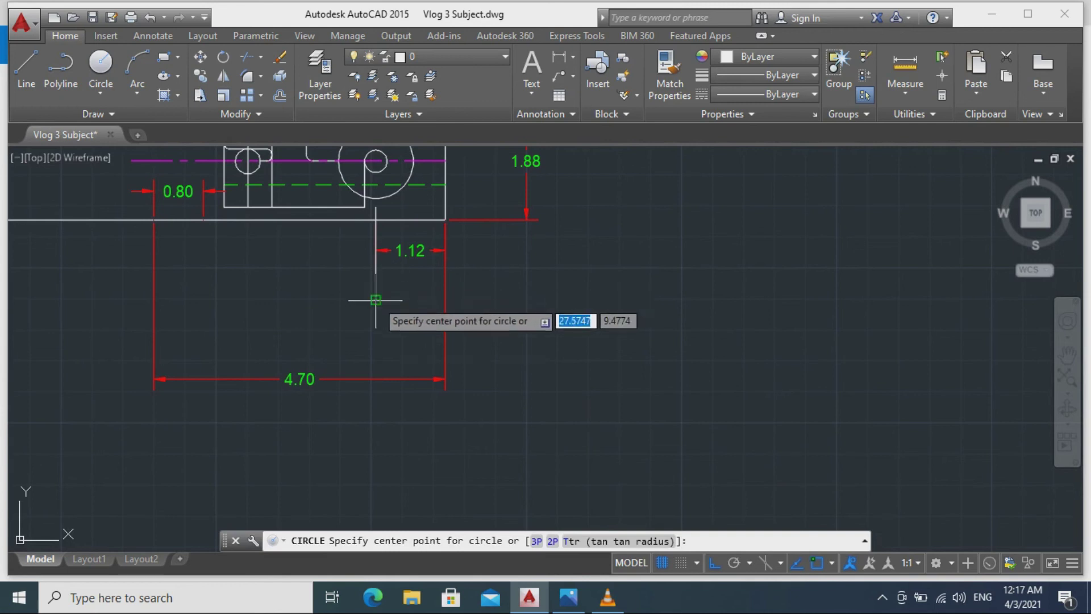
{"action": "left_click", "coordinate": [376, 300]}
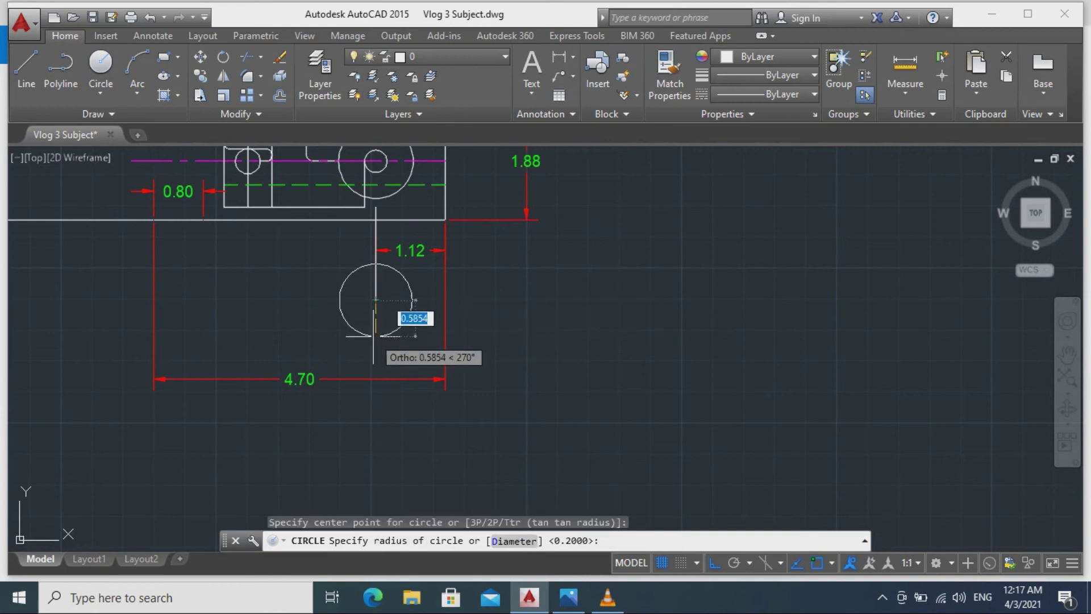
{"action": "key", "text": "Return"}
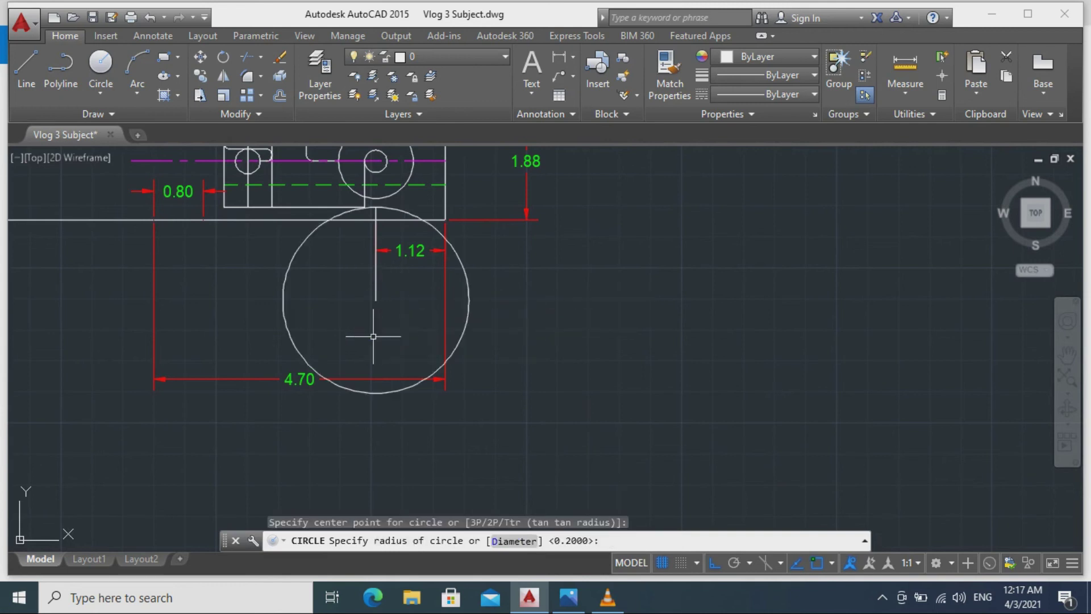
{"action": "key", "text": "Escape"}
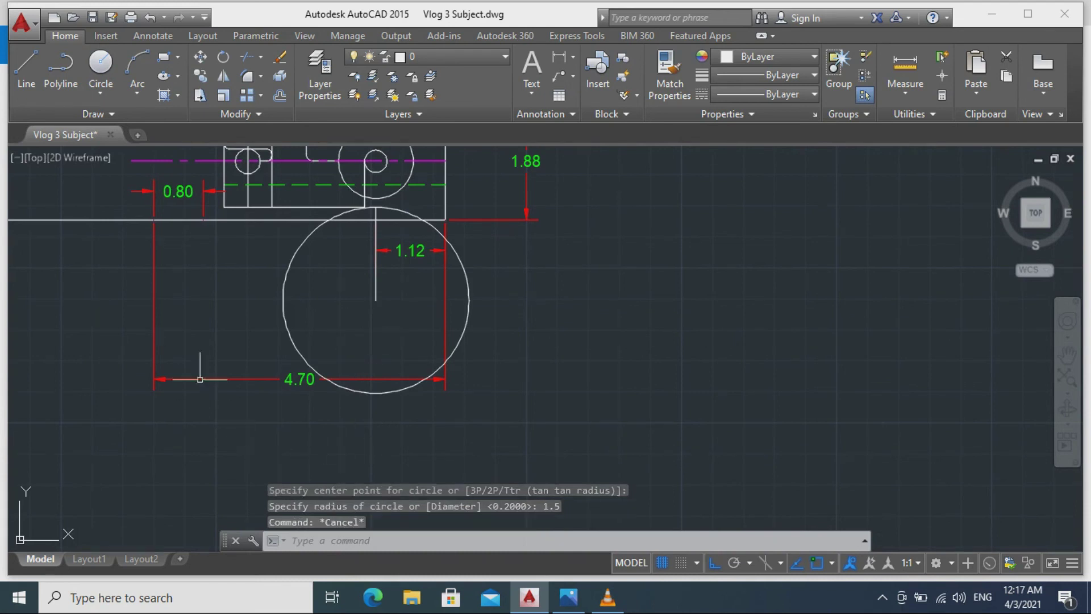
Draw a circle of radius 1.76 centred on the midpoint of the 0.80 dimension's right extension line.
{"action": "middle_click_drag", "start_coordinate": [213, 293], "coordinate": [382, 312]}
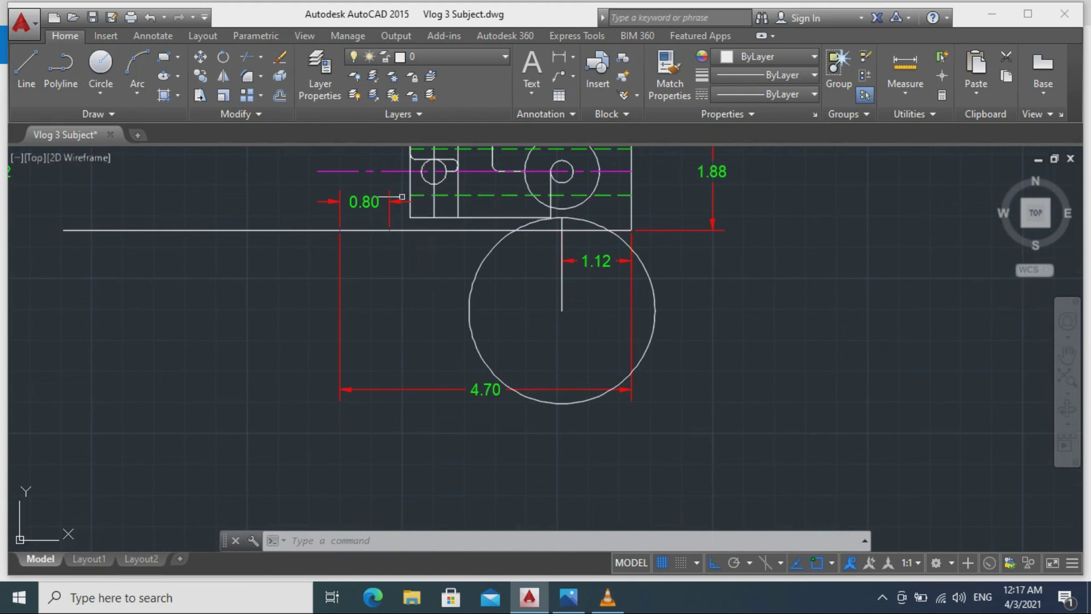
{"action": "left_click", "coordinate": [101, 63]}
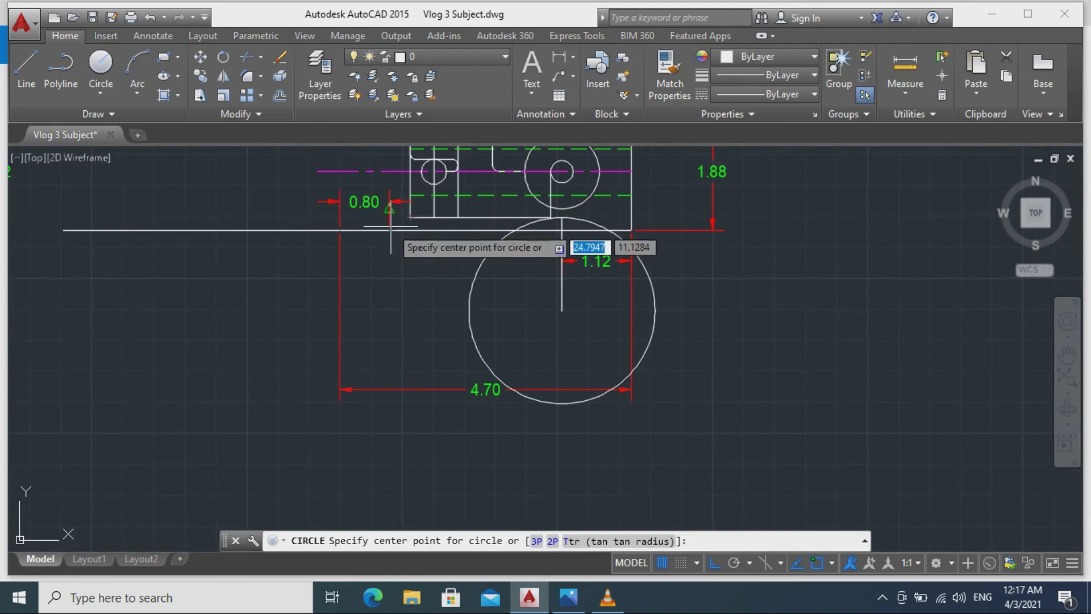
{"action": "scroll", "coordinate": [390, 226], "scroll_direction": "up", "scroll_amount": 5}
{"action": "scroll", "coordinate": [390, 222], "scroll_direction": "down", "scroll_amount": 4}
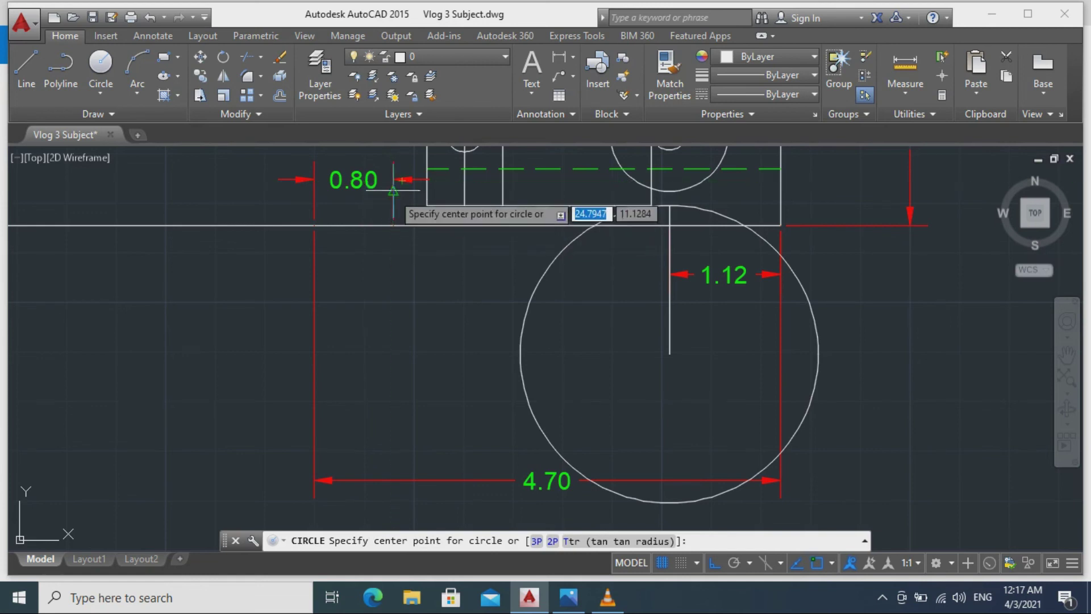
{"action": "left_click", "coordinate": [393, 191]}
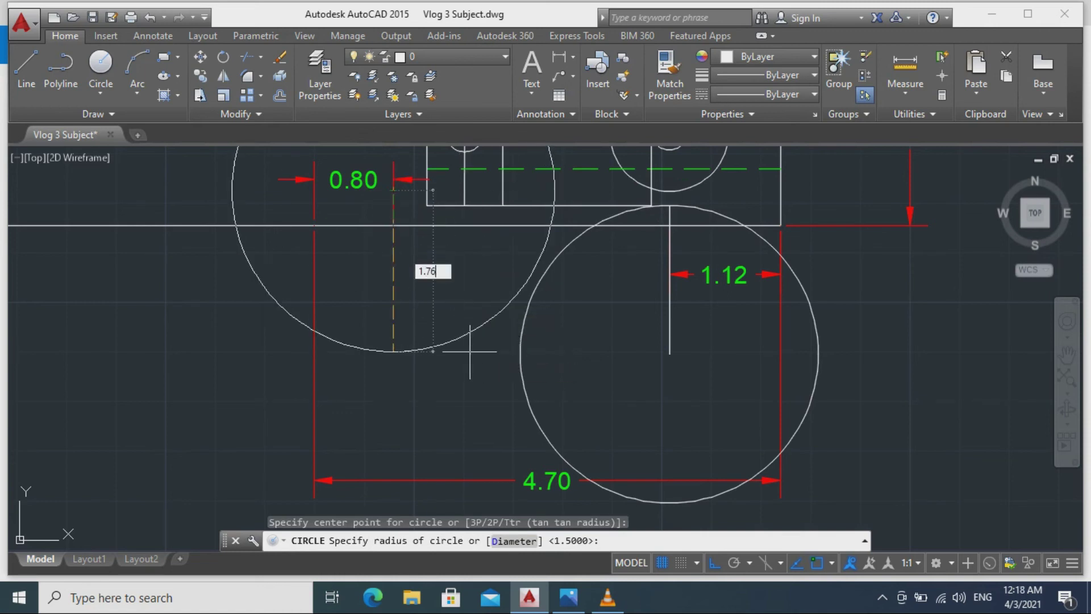
{"action": "key", "text": "Return"}
{"action": "key", "text": "Escape"}
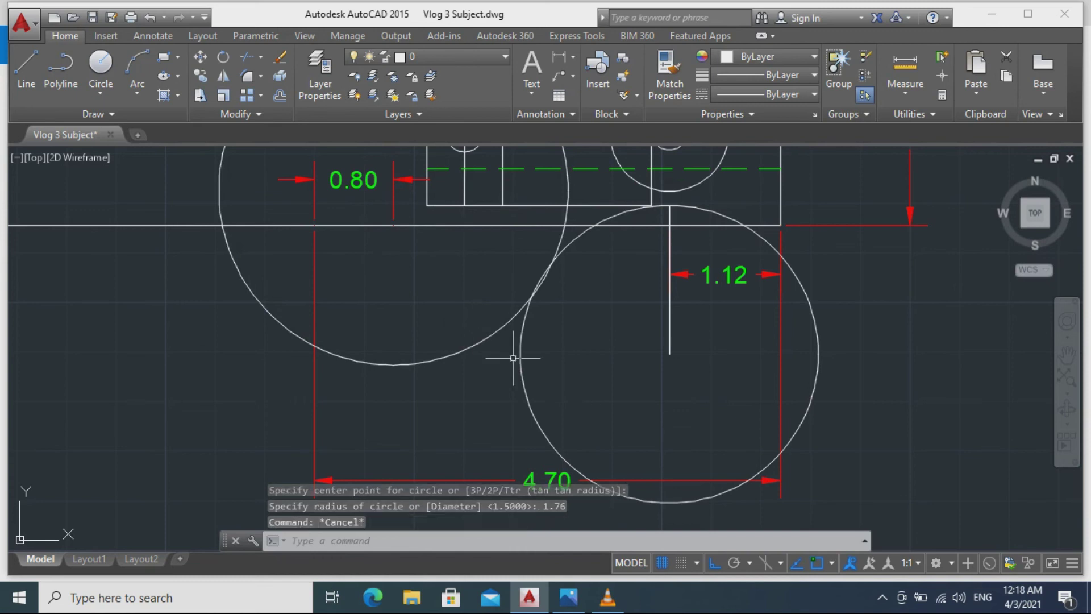
Try to trim the 1.5-radius circle down to the arc linking the 1.76-radius circle with the inner block's bottom edge.
{"action": "scroll", "coordinate": [546, 375], "scroll_direction": "down", "scroll_amount": 3}
{"action": "scroll", "coordinate": [554, 455], "scroll_direction": "down", "scroll_amount": 3}
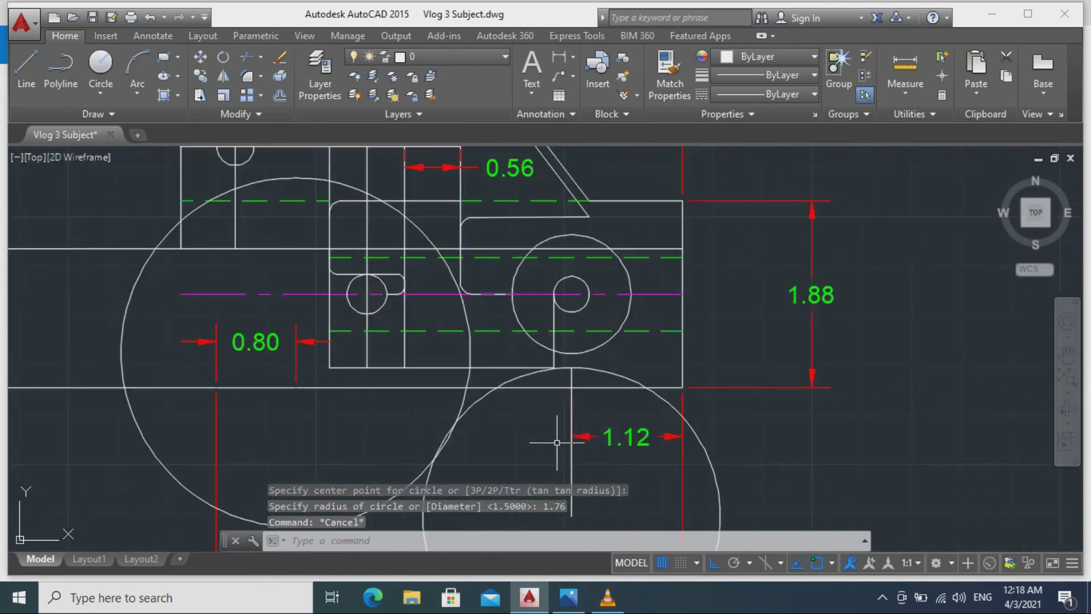
{"action": "scroll", "coordinate": [654, 352], "scroll_direction": "up", "scroll_amount": 2}
{"action": "scroll", "coordinate": [681, 345], "scroll_direction": "up", "scroll_amount": 2}
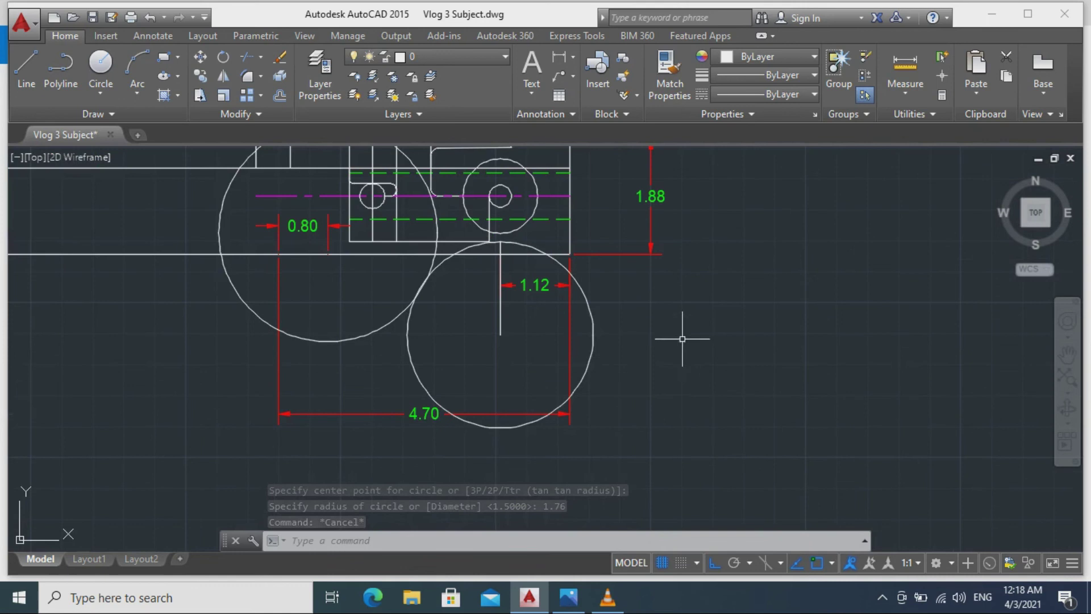
{"action": "key", "text": "Return"}
{"action": "key", "text": "Return"}
{"action": "left_click", "coordinate": [594, 338]}
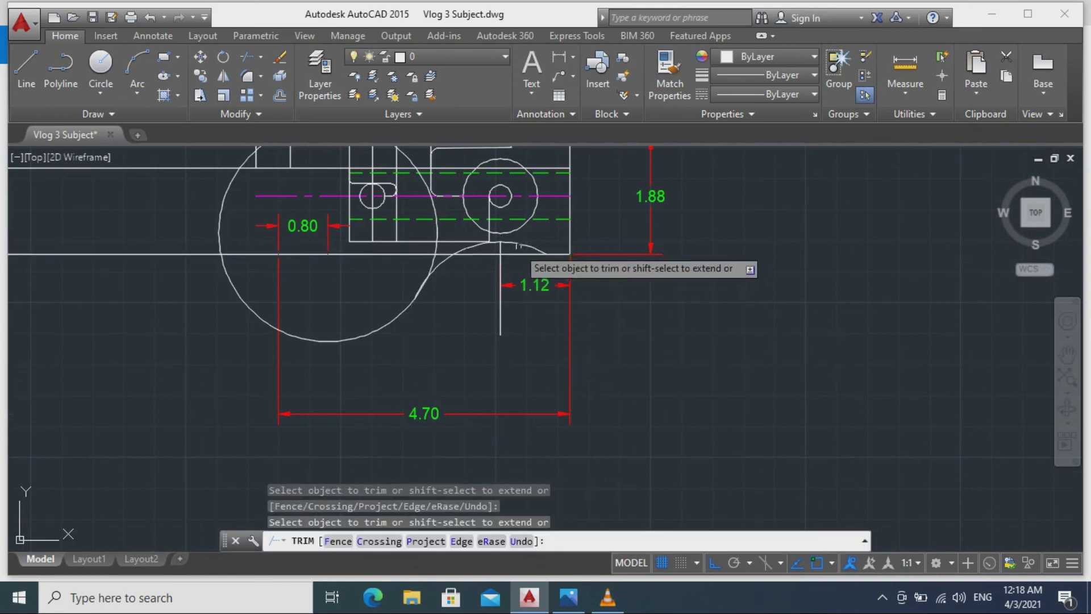
{"action": "scroll", "coordinate": [505, 249], "scroll_direction": "up", "scroll_amount": 4}
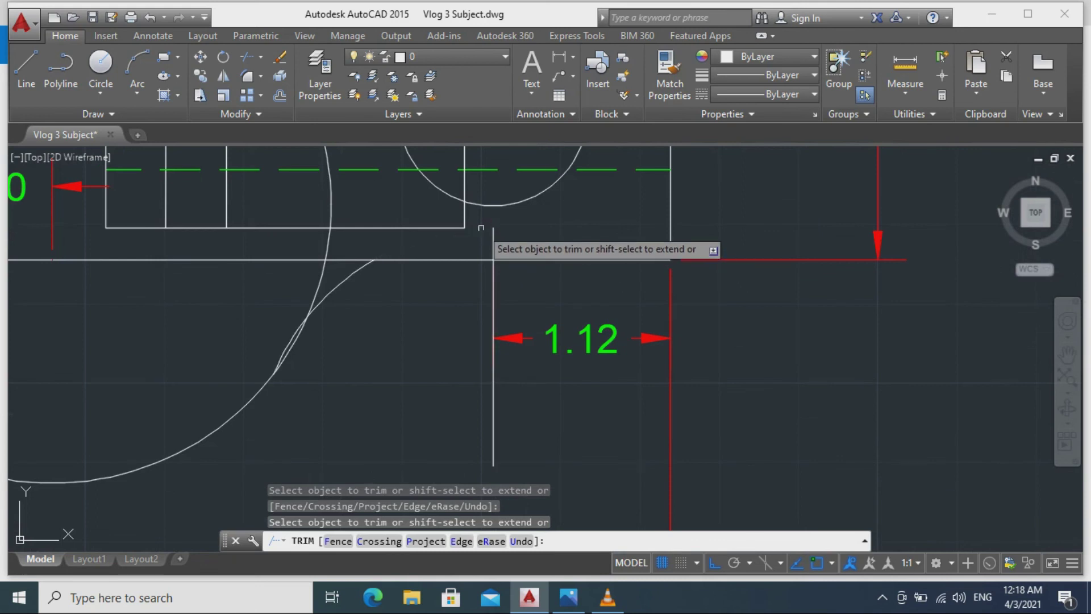
{"action": "key", "text": "ctrl+z"}
{"action": "scroll", "coordinate": [535, 261], "scroll_direction": "up", "scroll_amount": 2}
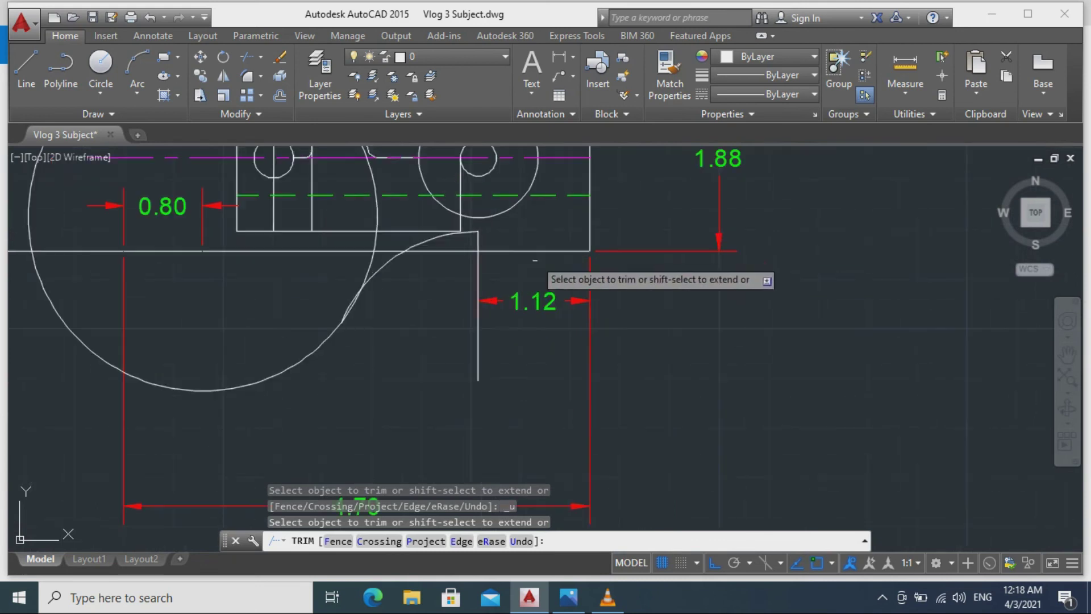
{"action": "left_click", "coordinate": [471, 232]}
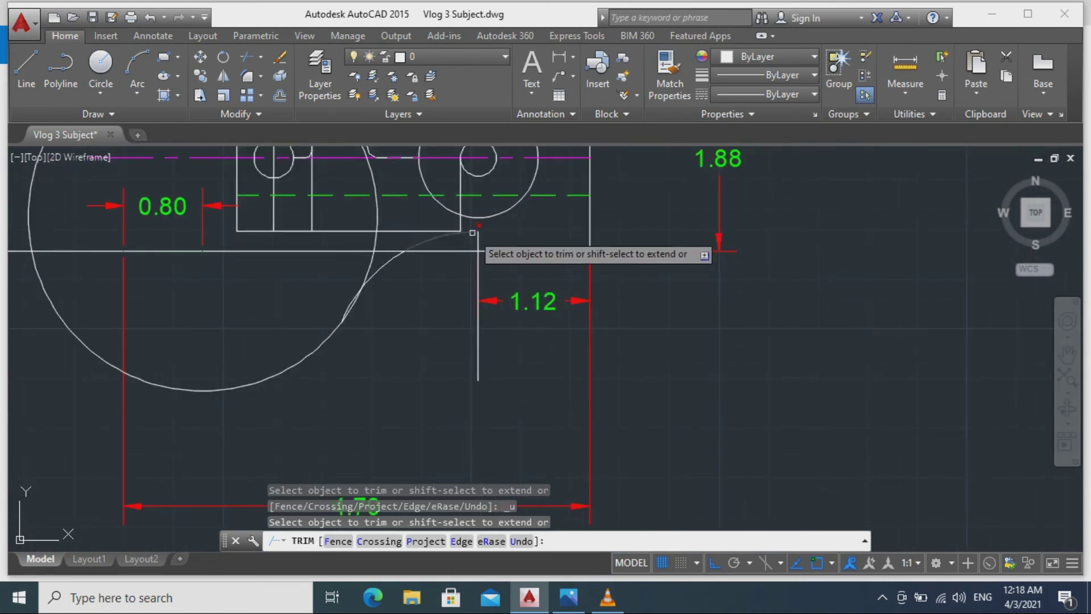
{"action": "scroll", "coordinate": [341, 296], "scroll_direction": "up", "scroll_amount": 2}
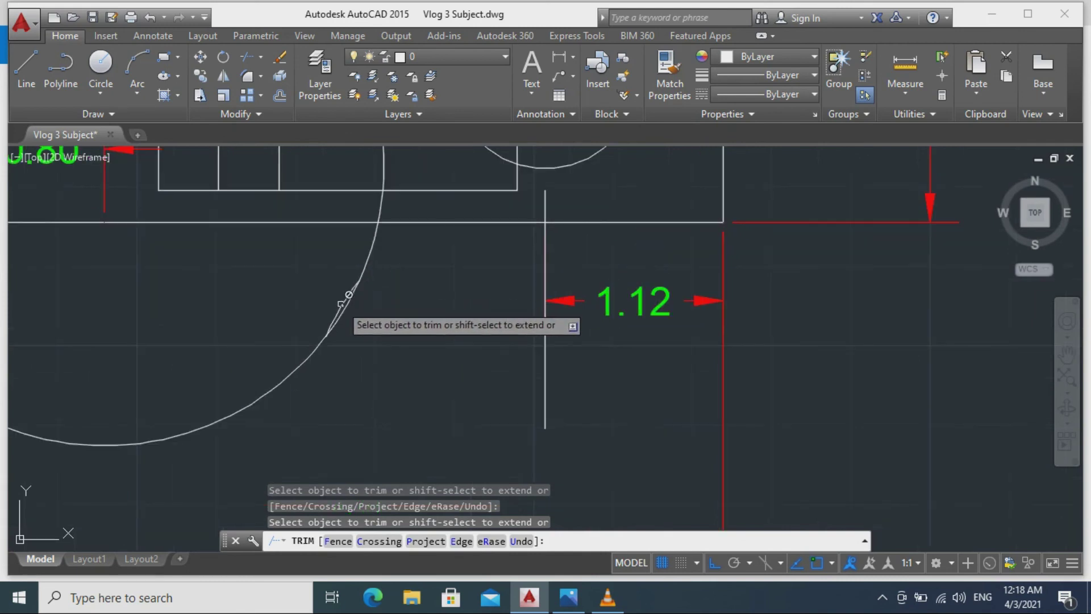
Erase the leftover arc piece of the trimmed circle beside the 1.76-radius circle.
{"action": "key", "text": "Escape"}
{"action": "left_click", "coordinate": [344, 300]}
{"action": "type", "text": "E"}
{"action": "key", "text": "Return"}
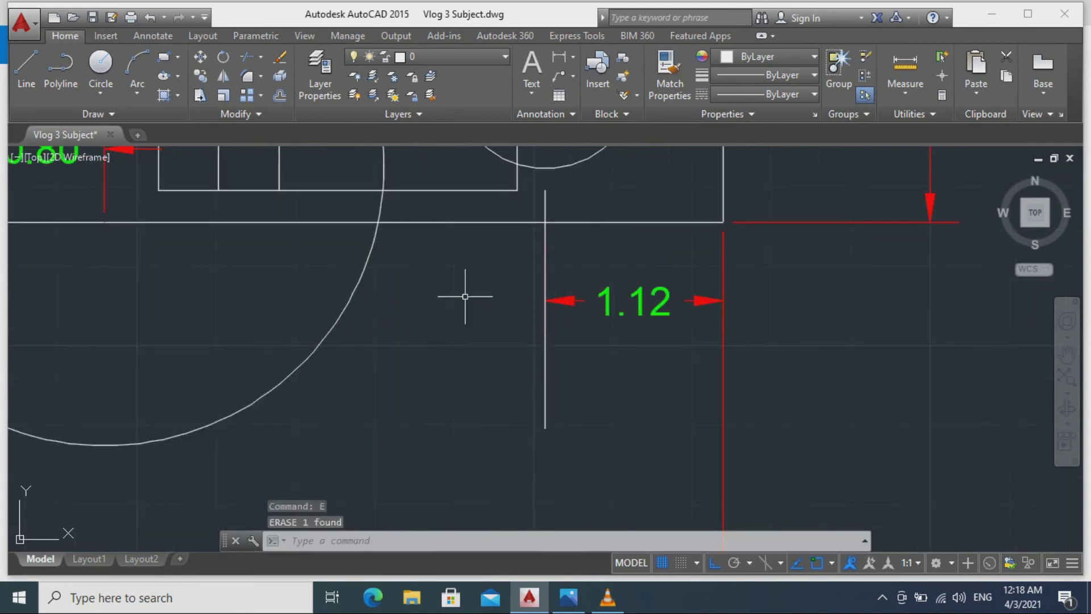
Draw a circle centred on the vertical line's lower end and passing through its upper end.
{"action": "left_click", "coordinate": [100, 61]}
{"action": "left_click", "coordinate": [545, 428]}
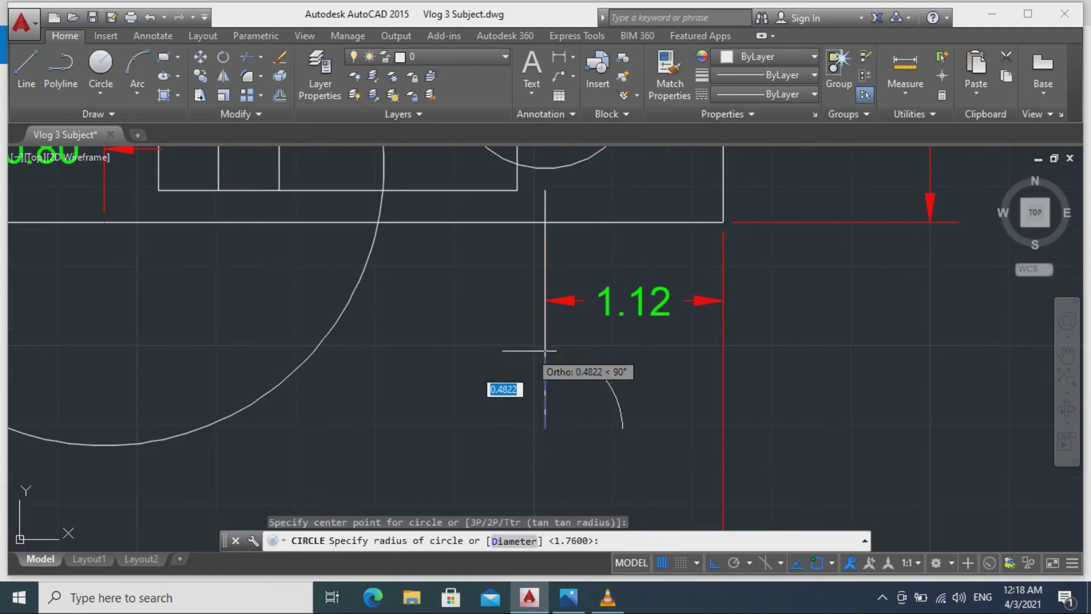
{"action": "left_click", "coordinate": [545, 188]}
{"action": "key", "text": "Escape"}
Trim the new circle, leaving only the arc from the 1.76-radius circle up to the inner block's lower-right corner.
{"action": "scroll", "coordinate": [806, 364], "scroll_direction": "down", "scroll_amount": 2}
{"action": "mouse_move", "coordinate": [817, 401]}
{"action": "middle_mouse_down"}
{"action": "mouse_move", "coordinate": [817, 372]}
{"action": "mouse_move", "coordinate": [795, 336]}
{"action": "middle_mouse_up"}
{"action": "type", "text": "tr"}
{"action": "key", "text": "Return"}
{"action": "key", "text": "Return"}
{"action": "left_click", "coordinate": [764, 337]}
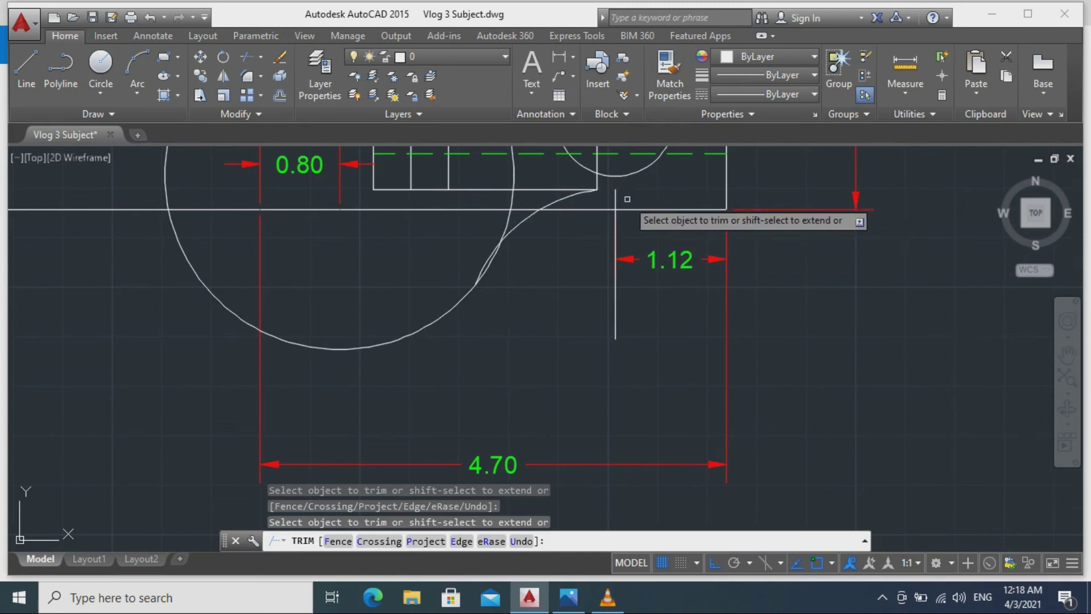
{"action": "key", "text": "Escape"}
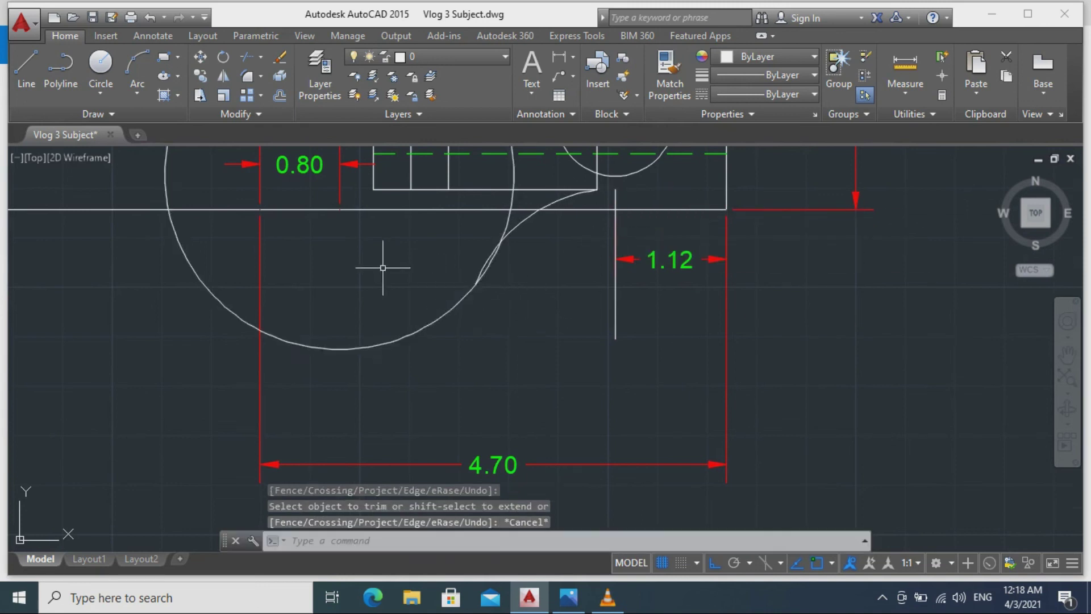
Trim the right side of the 1.76-radius circle from the base line up into the block's vertical lines.
{"action": "middle_click_drag", "start_coordinate": [377, 199], "coordinate": [555, 407]}
{"action": "type", "text": "tr"}
{"action": "key", "text": "Return"}
{"action": "key", "text": "Return"}
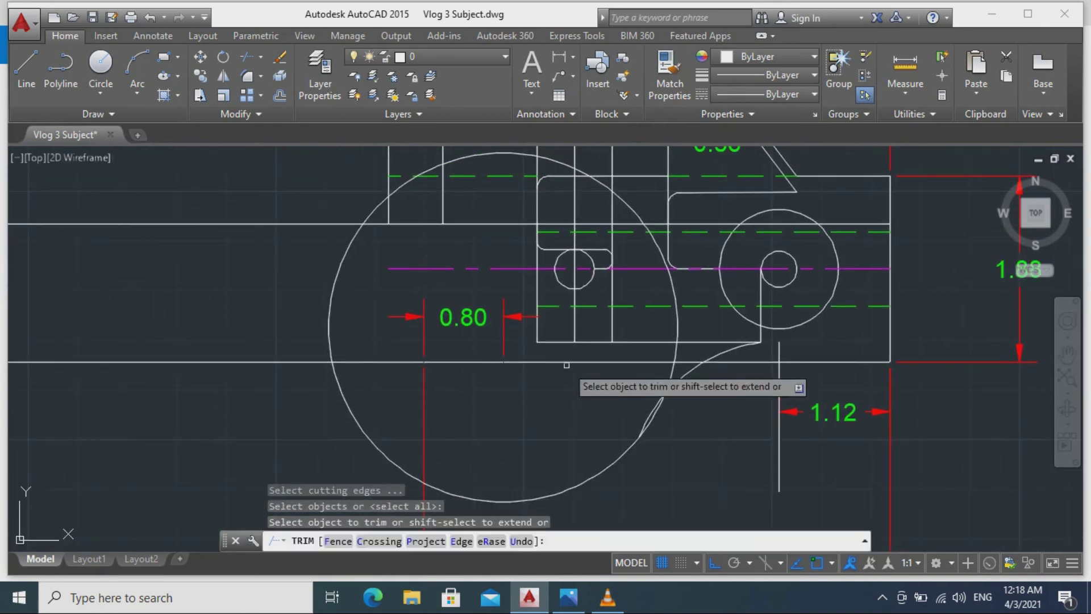
{"action": "left_click", "coordinate": [676, 346]}
{"action": "left_click", "coordinate": [677, 323]}
{"action": "left_click", "coordinate": [665, 258]}
{"action": "scroll", "coordinate": [642, 230], "scroll_direction": "up", "scroll_amount": 2}
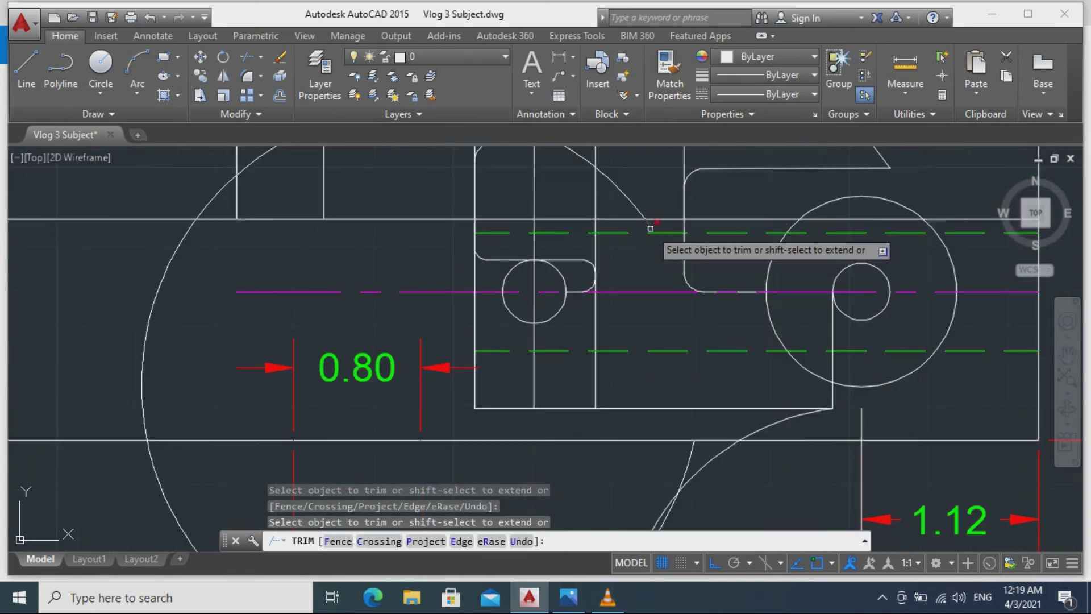
{"action": "scroll", "coordinate": [632, 185], "scroll_direction": "down", "scroll_amount": 2}
{"action": "scroll", "coordinate": [632, 185], "scroll_direction": "up", "scroll_amount": 2}
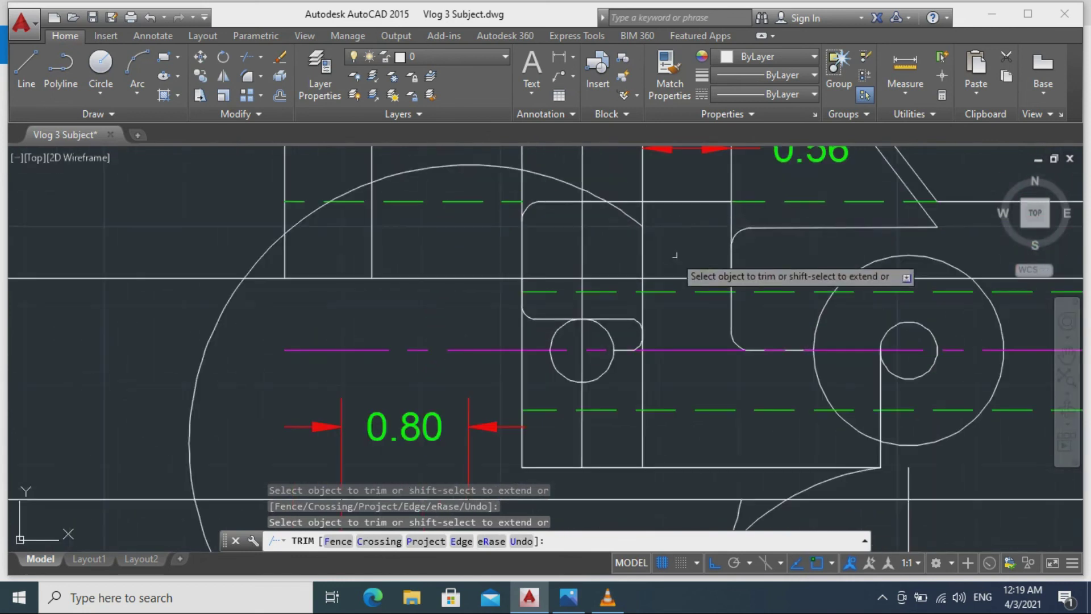
Trim the remaining top and left portions of the 1.76-radius circle, leaving only its arc below the base line.
{"action": "left_click", "coordinate": [474, 164]}
{"action": "left_click", "coordinate": [350, 190]}
{"action": "left_click", "coordinate": [309, 215]}
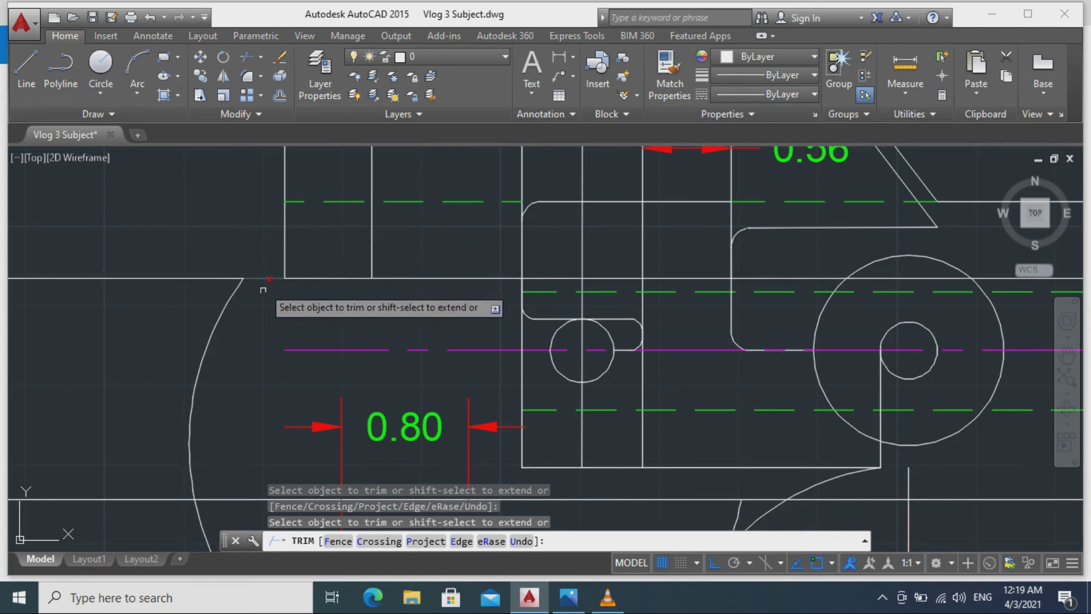
{"action": "left_click", "coordinate": [215, 316]}
{"action": "scroll", "coordinate": [230, 370], "scroll_direction": "down", "scroll_amount": 2}
{"action": "middle_click_drag", "start_coordinate": [230, 371], "coordinate": [254, 257]}
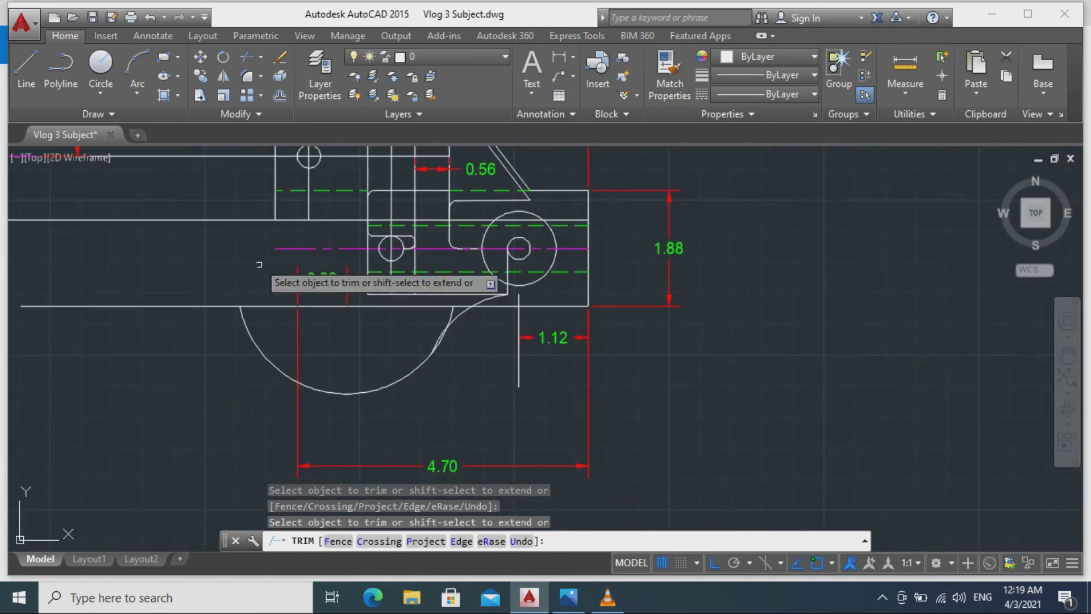
{"action": "key", "text": "Escape"}
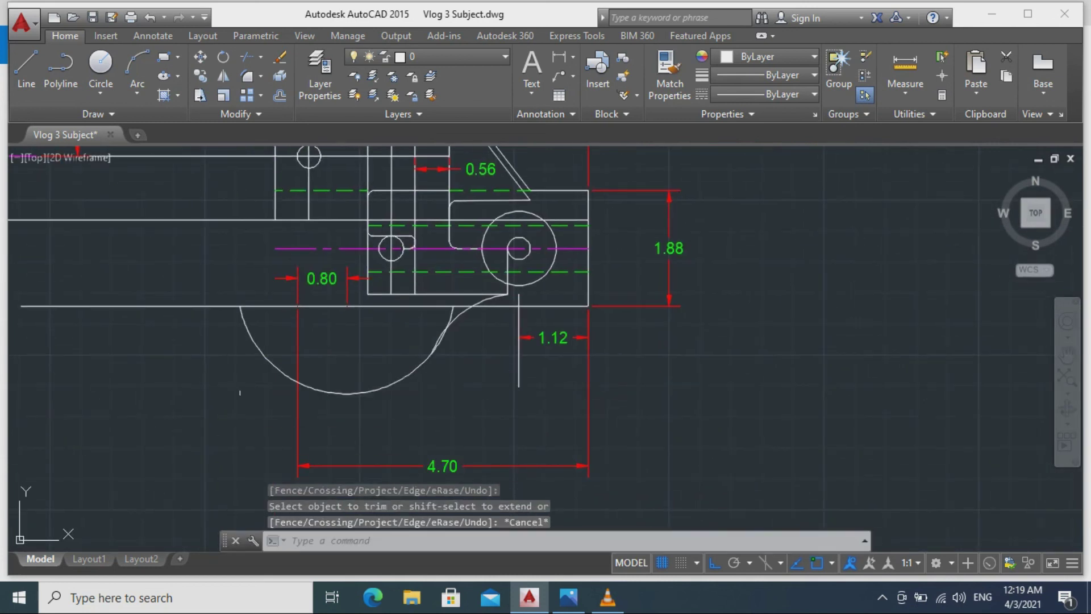
Make the dimension layer current.
{"action": "scroll", "coordinate": [377, 309], "scroll_direction": "down", "scroll_amount": 2}
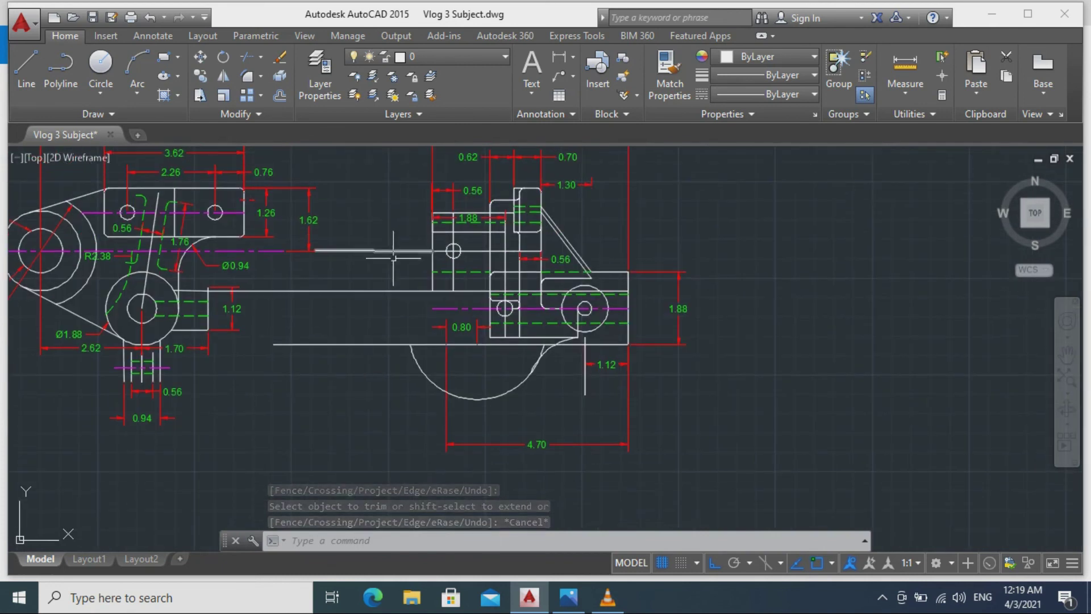
{"action": "left_click", "coordinate": [426, 56]}
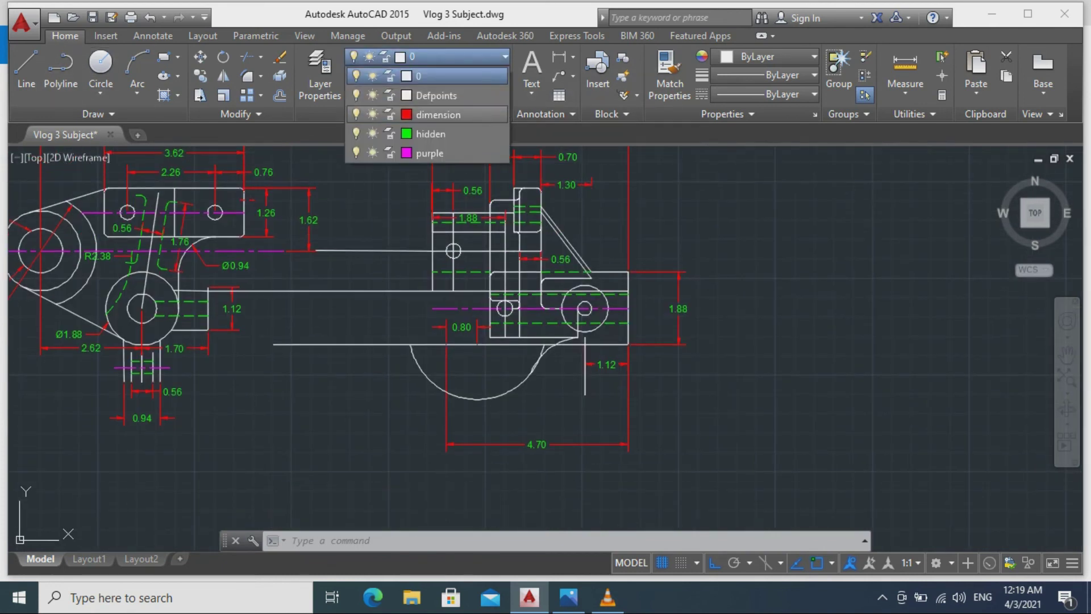
{"action": "left_click", "coordinate": [438, 115]}
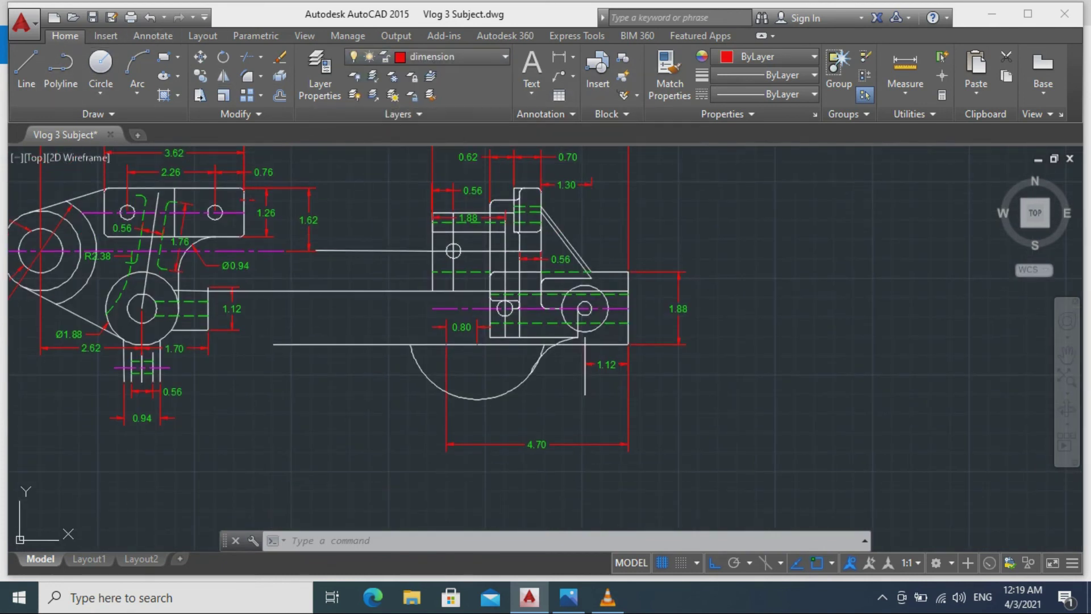
Add a 3.38 vertical linear dimension downward from the lower end of the 1.62 dimension, placed in line with it.
{"action": "left_click", "coordinate": [153, 35]}
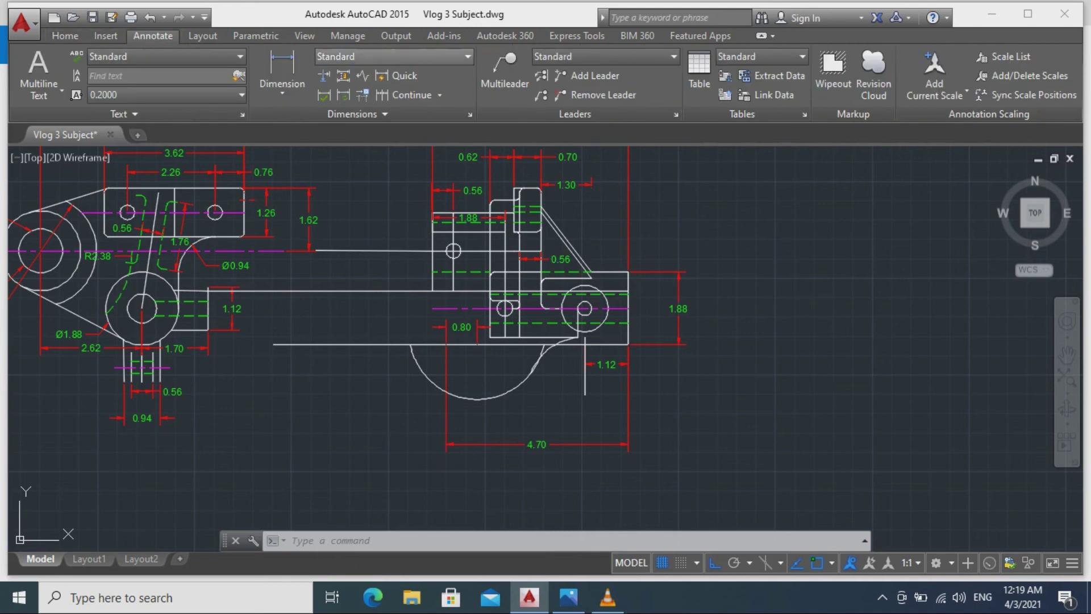
{"action": "left_click", "coordinate": [282, 65]}
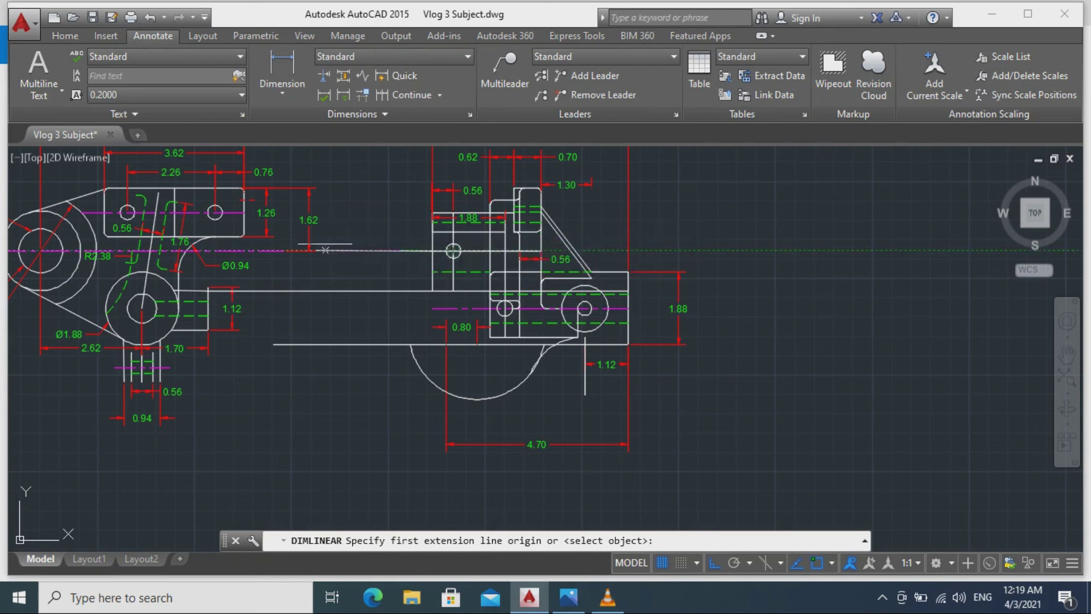
{"action": "scroll", "coordinate": [310, 250], "scroll_direction": "up", "scroll_amount": 2}
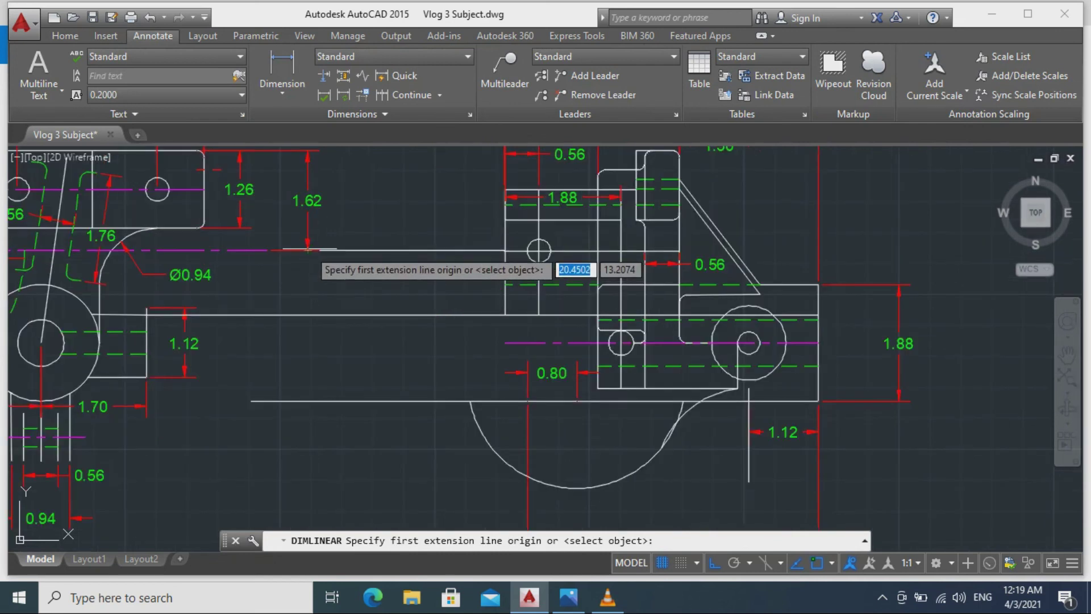
{"action": "scroll", "coordinate": [307, 249], "scroll_direction": "up", "scroll_amount": 2}
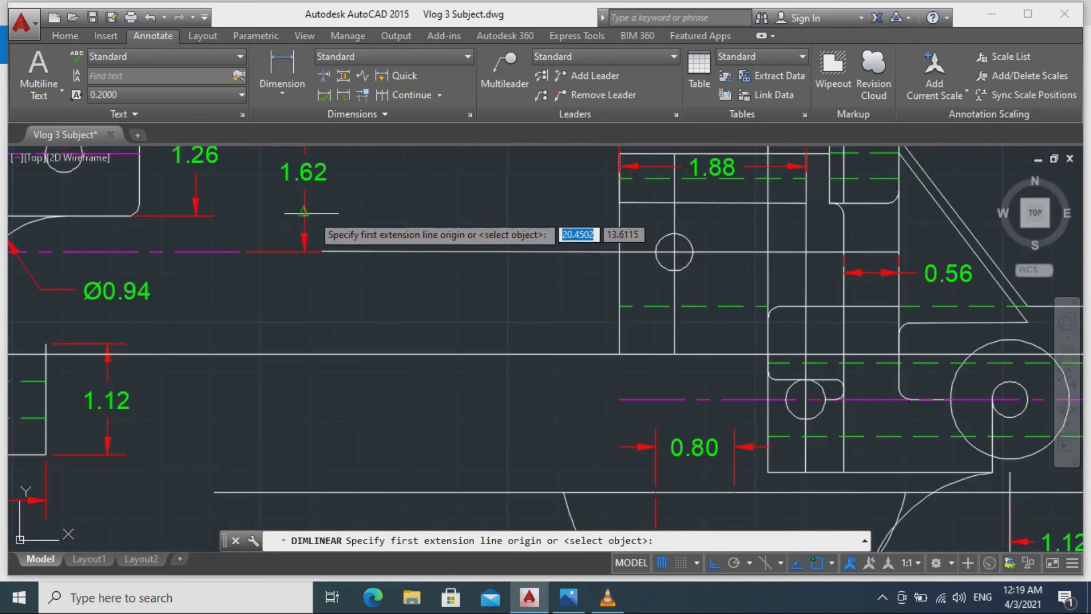
{"action": "left_click", "coordinate": [304, 251]}
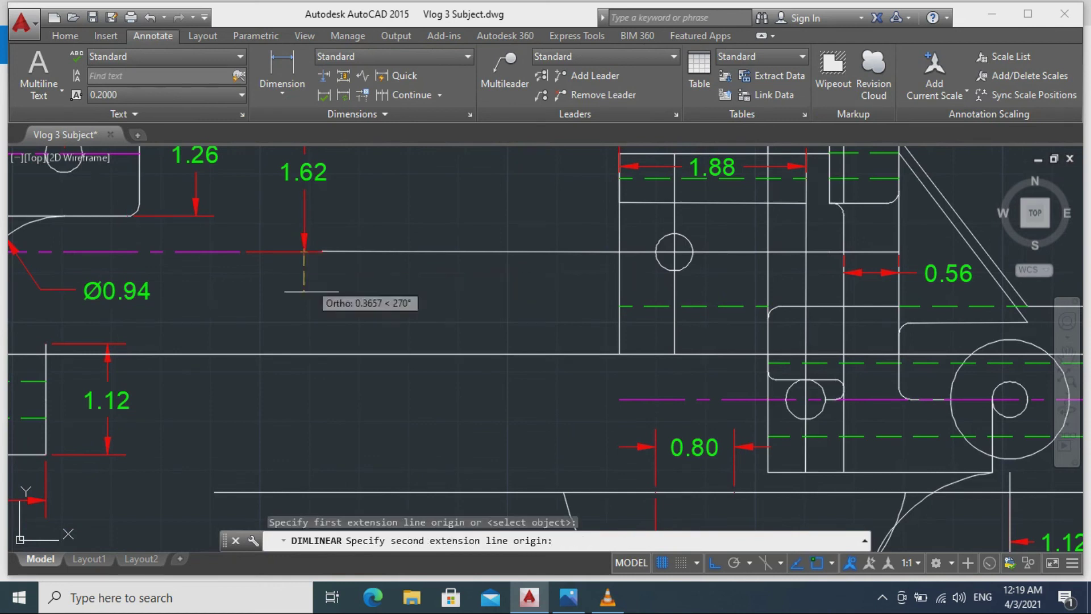
{"action": "mouse_move", "coordinate": [291, 433]}
{"action": "middle_mouse_down"}
{"action": "mouse_move", "coordinate": [336, 280]}
{"action": "mouse_move", "coordinate": [338, 296]}
{"action": "middle_mouse_up"}
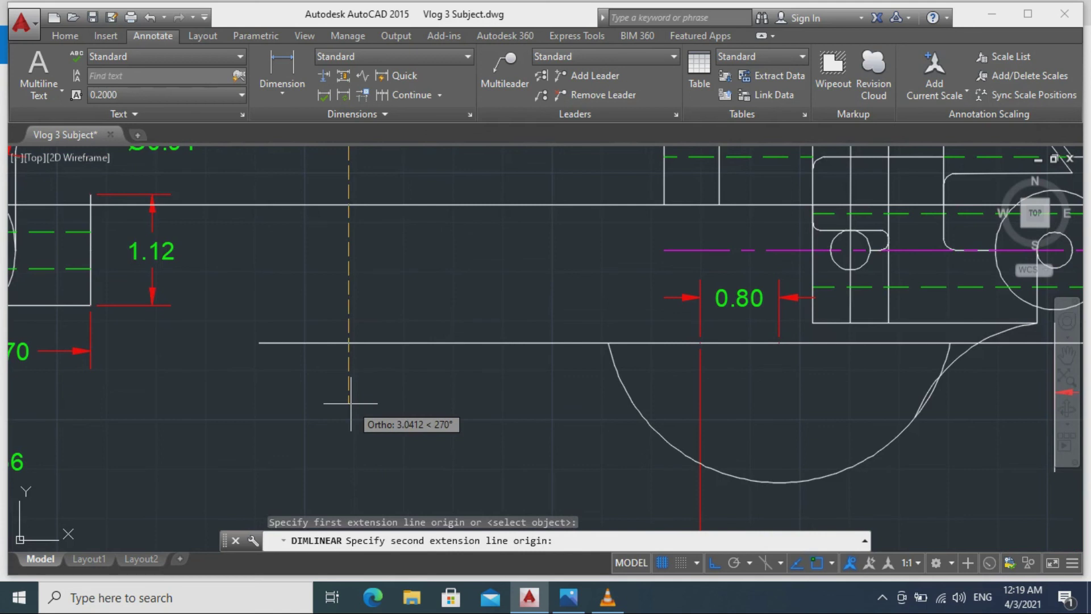
{"action": "type", "text": "3.38"}
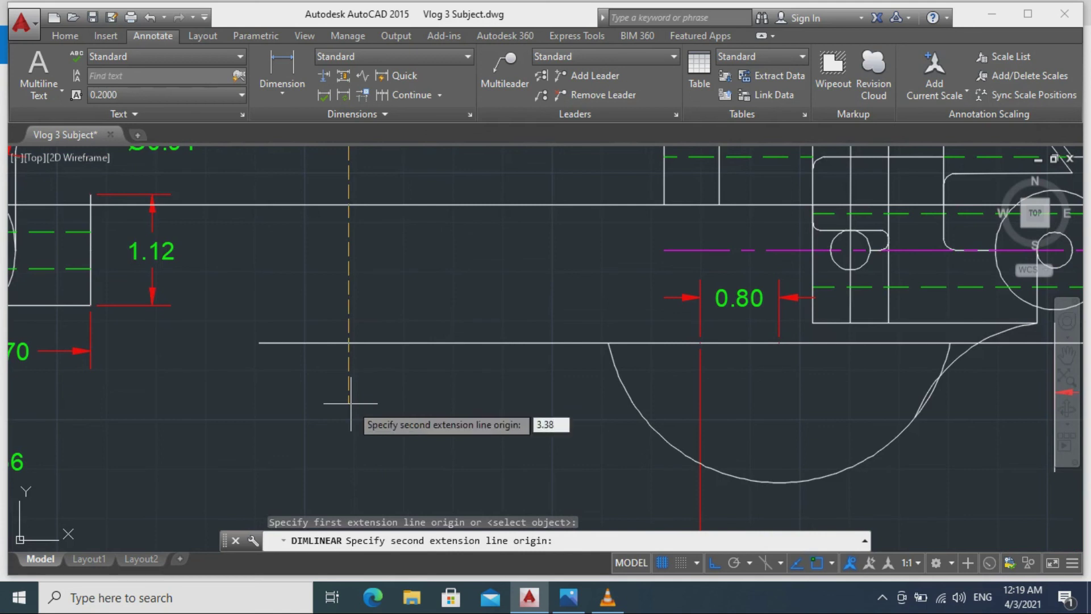
{"action": "key", "text": "Return"}
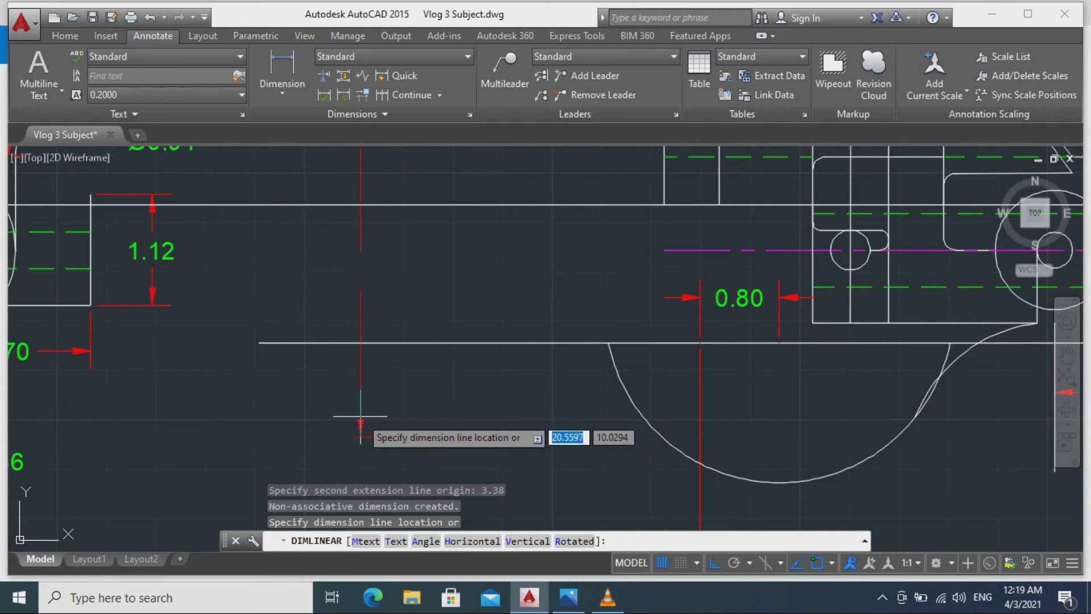
{"action": "scroll", "coordinate": [362, 411], "scroll_direction": "up", "scroll_amount": 1}
{"action": "scroll", "coordinate": [364, 398], "scroll_direction": "down", "scroll_amount": 2}
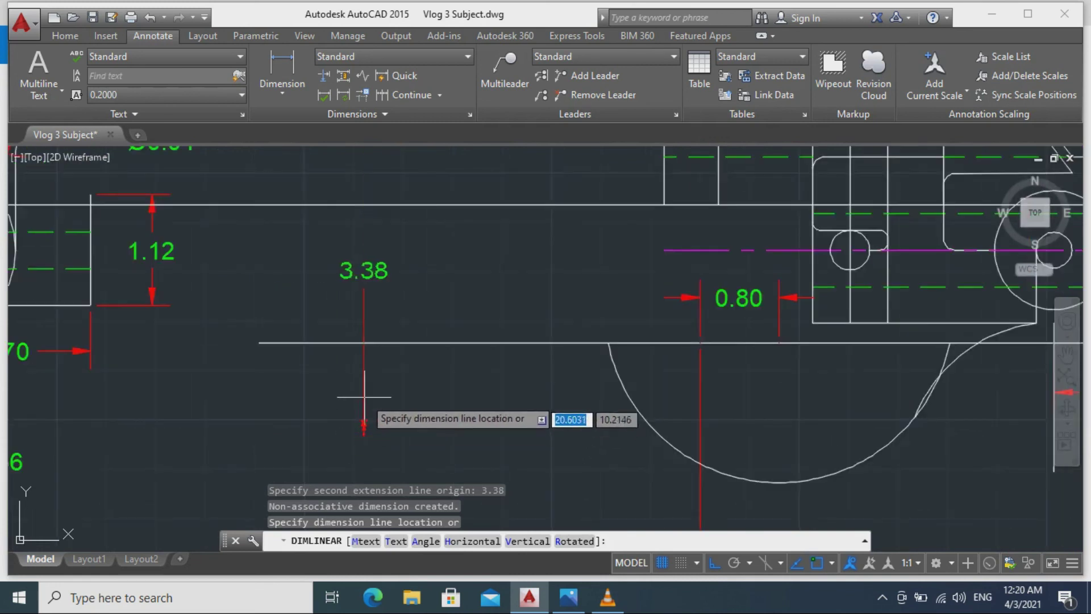
{"action": "middle_click_drag", "start_coordinate": [362, 395], "coordinate": [359, 399]}
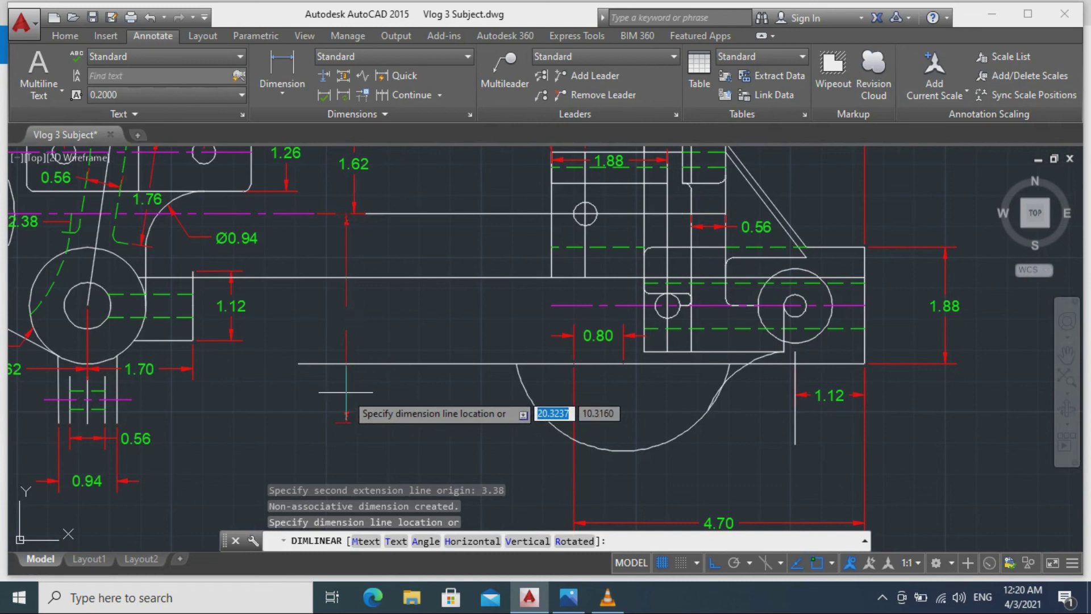
{"action": "left_click", "coordinate": [354, 401]}
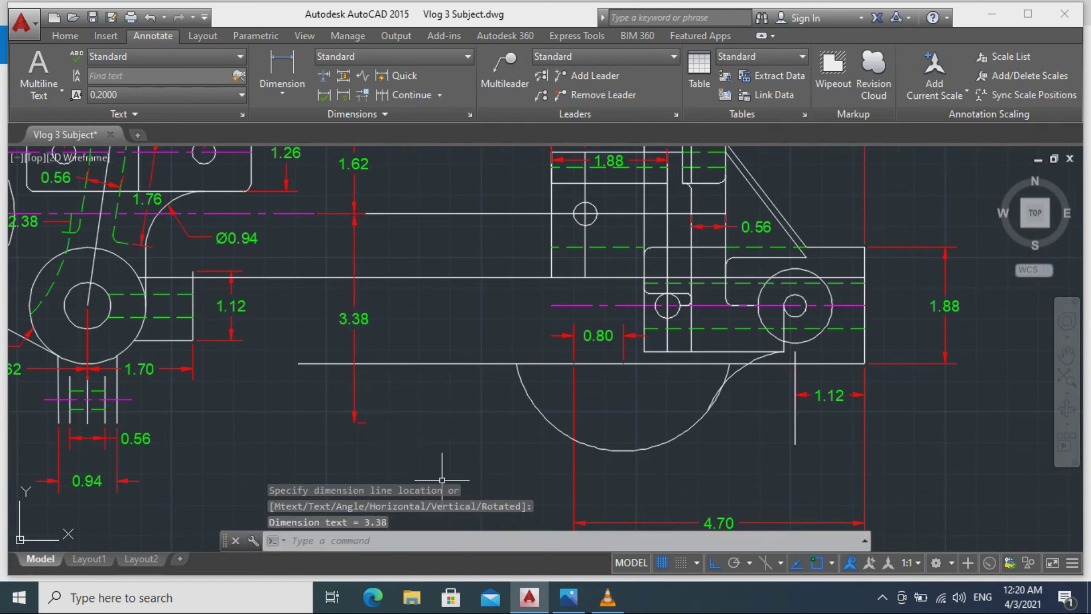
Make layer 0 current again for drawing below the base line.
{"action": "scroll", "coordinate": [430, 416], "scroll_direction": "down", "scroll_amount": 2}
{"action": "scroll", "coordinate": [447, 422], "scroll_direction": "up", "scroll_amount": 4}
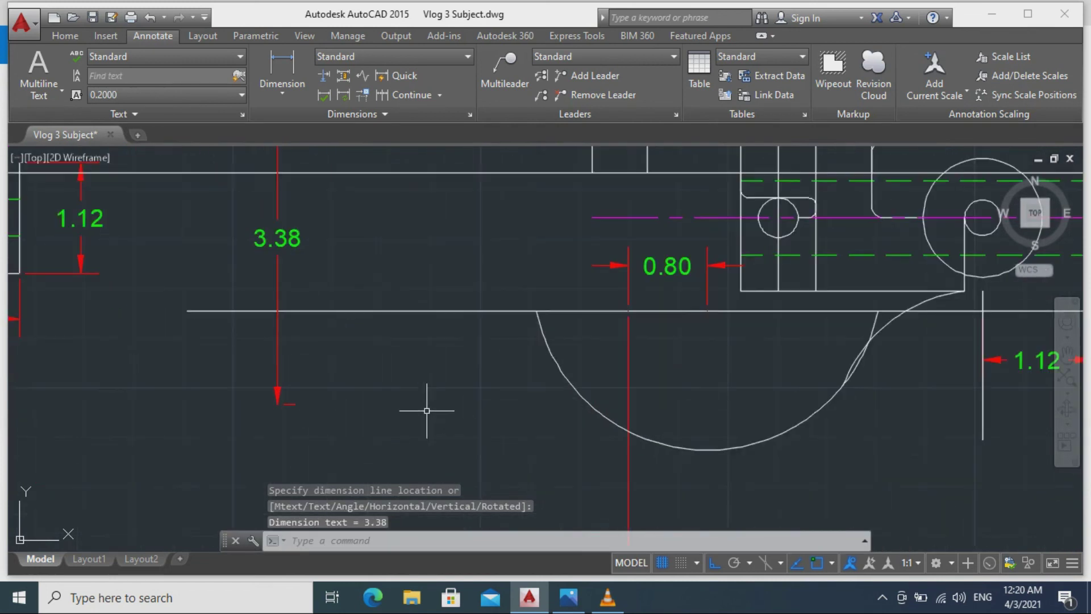
{"action": "mouse_move", "coordinate": [511, 421]}
{"action": "middle_mouse_down"}
{"action": "mouse_move", "coordinate": [494, 297]}
{"action": "mouse_move", "coordinate": [471, 260]}
{"action": "middle_mouse_up"}
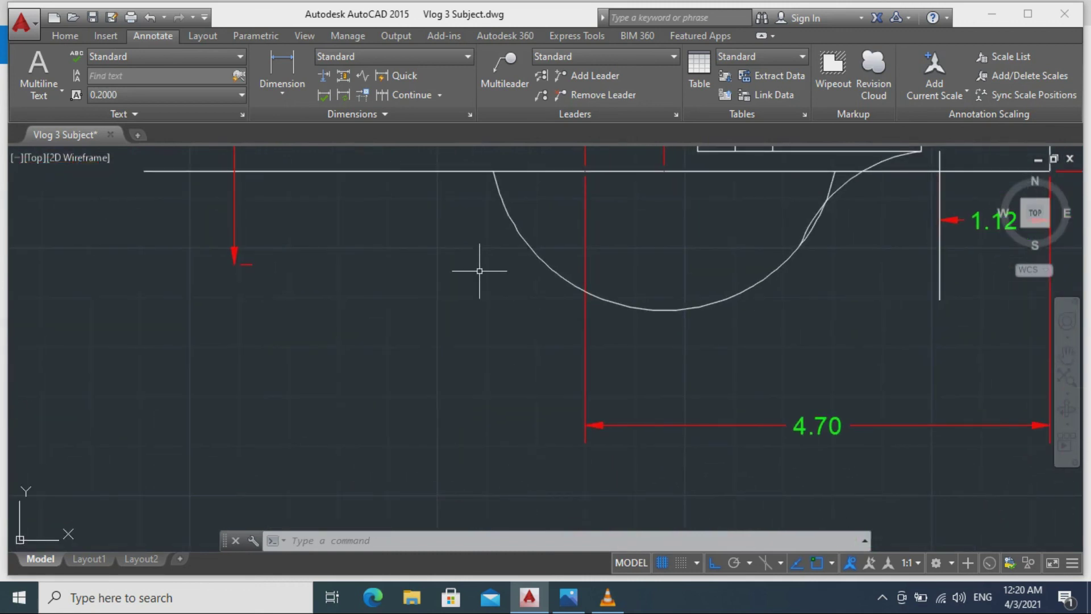
{"action": "middle_click_drag", "start_coordinate": [560, 274], "coordinate": [526, 373]}
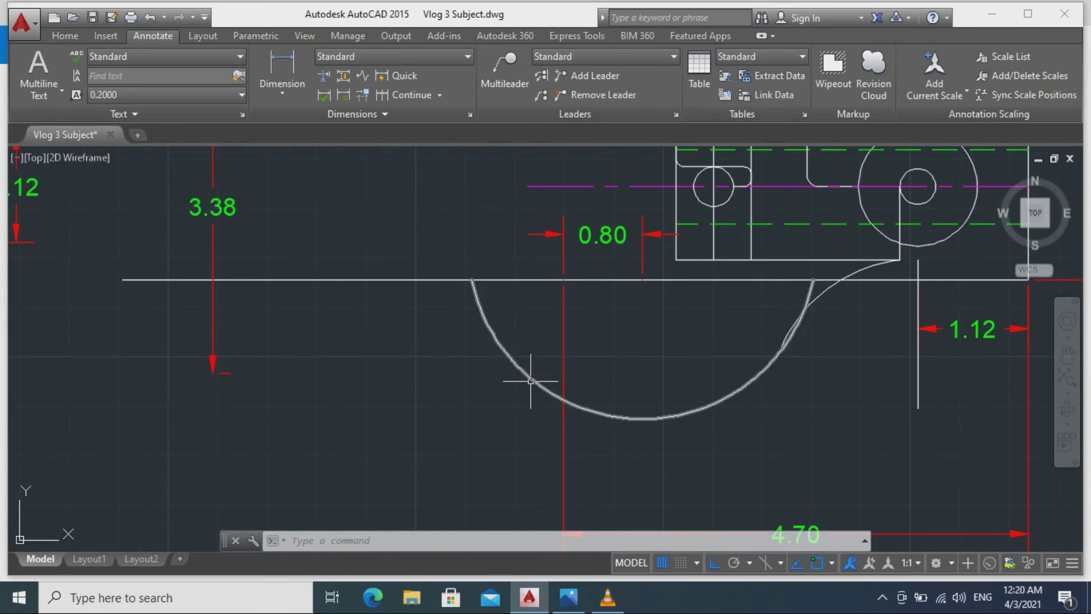
{"action": "left_click", "coordinate": [65, 36]}
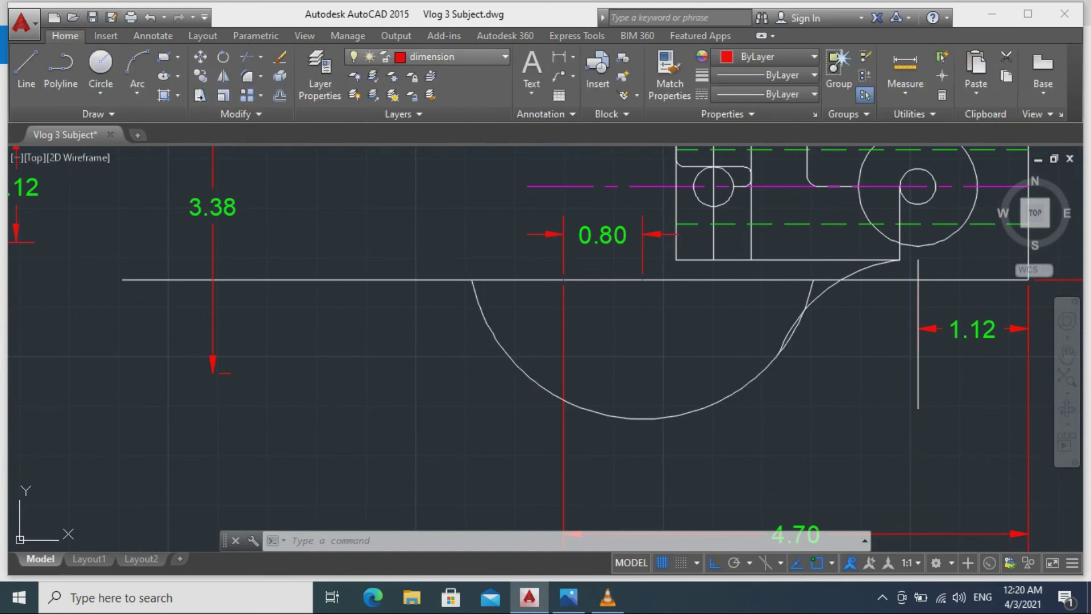
{"action": "left_click", "coordinate": [455, 56]}
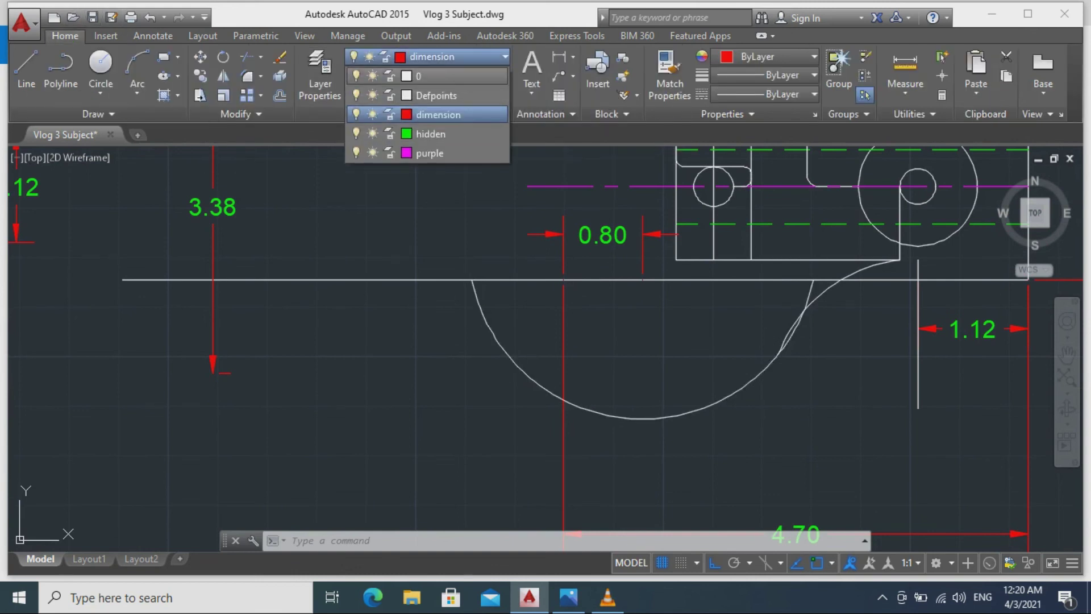
{"action": "left_click", "coordinate": [427, 76]}
Draw a circle of radius 0.1875 centred on the 4.70 dimension's left extension line, level with the 3.38 dimension's lower end.
{"action": "left_click", "coordinate": [101, 63]}
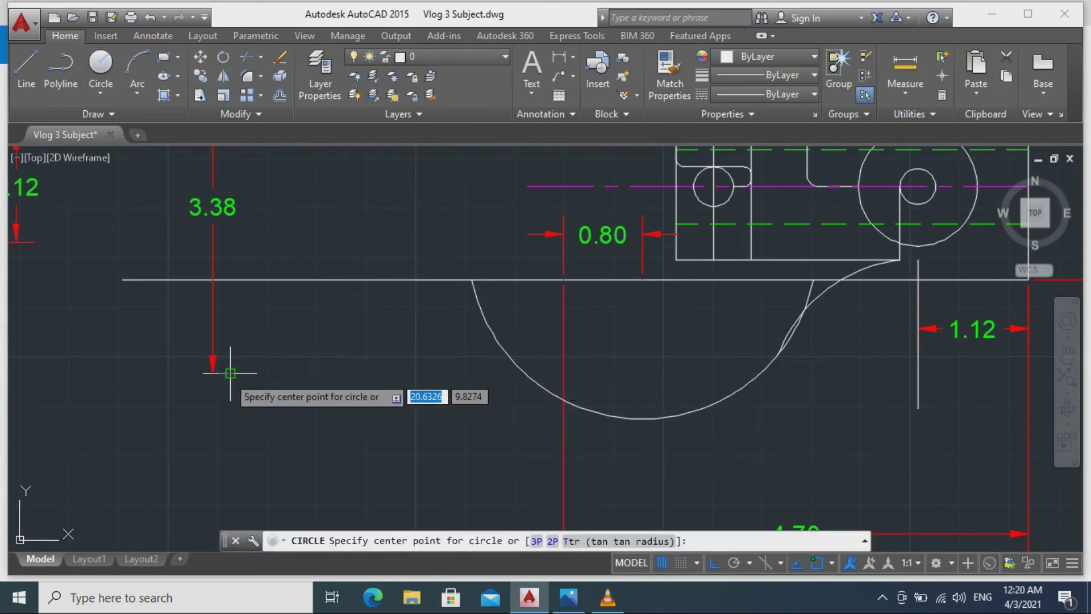
{"action": "left_click", "coordinate": [564, 374]}
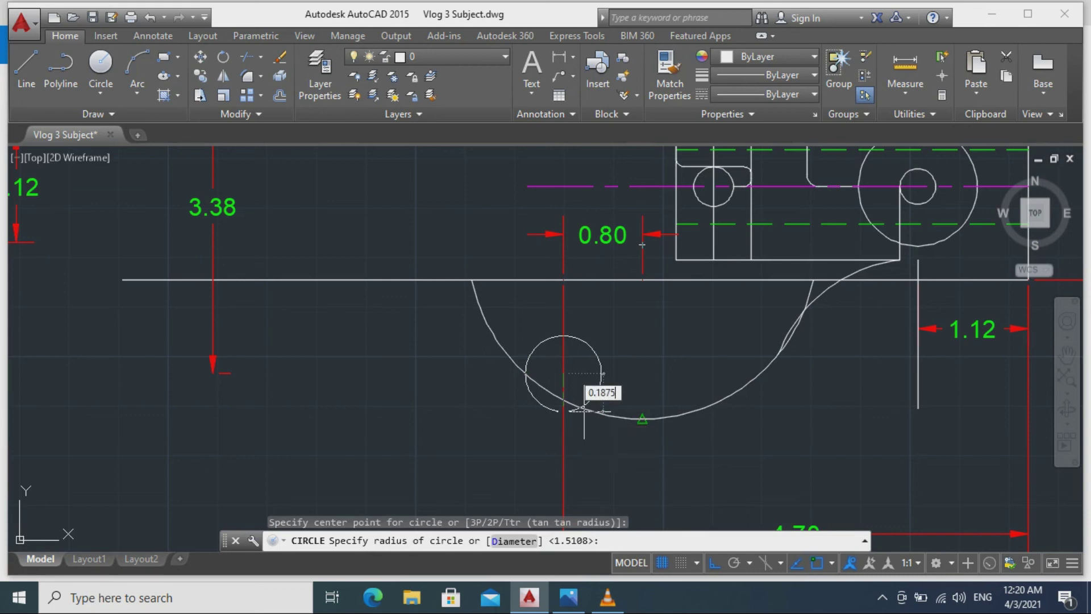
{"action": "key", "text": "Return"}
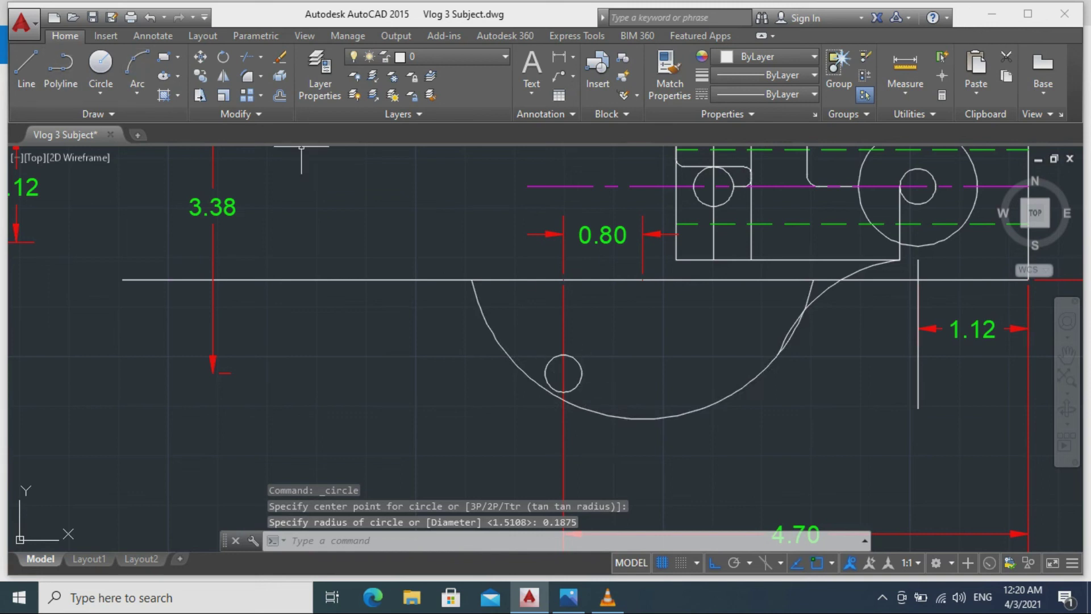
Draw a concentric circle of diameter 1.12 around the 0.1875-radius circle.
{"action": "left_click", "coordinate": [100, 93]}
{"action": "left_click", "coordinate": [125, 154]}
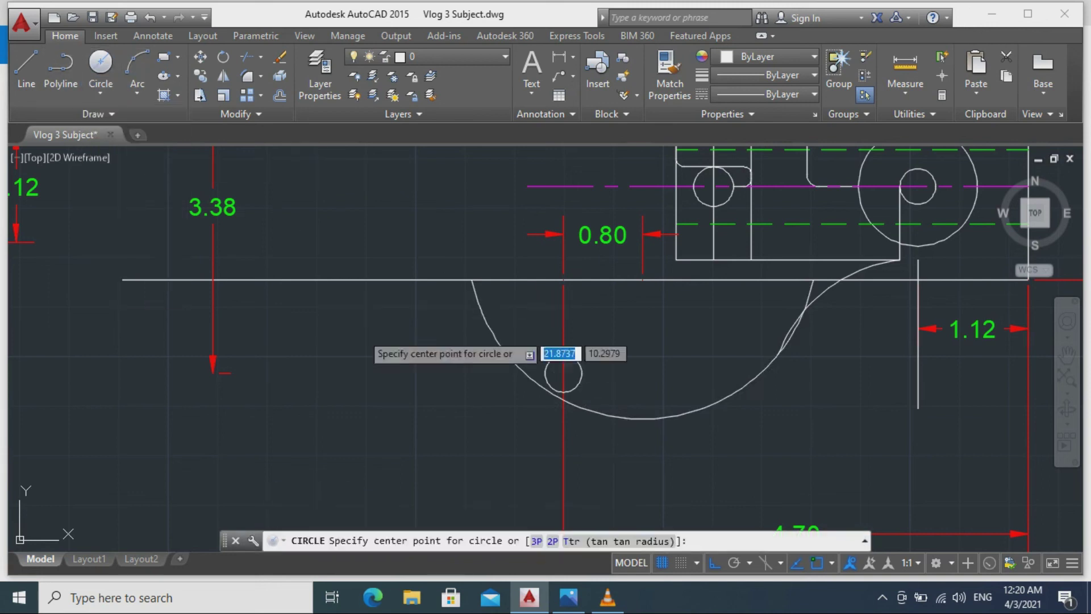
{"action": "left_click", "coordinate": [563, 373]}
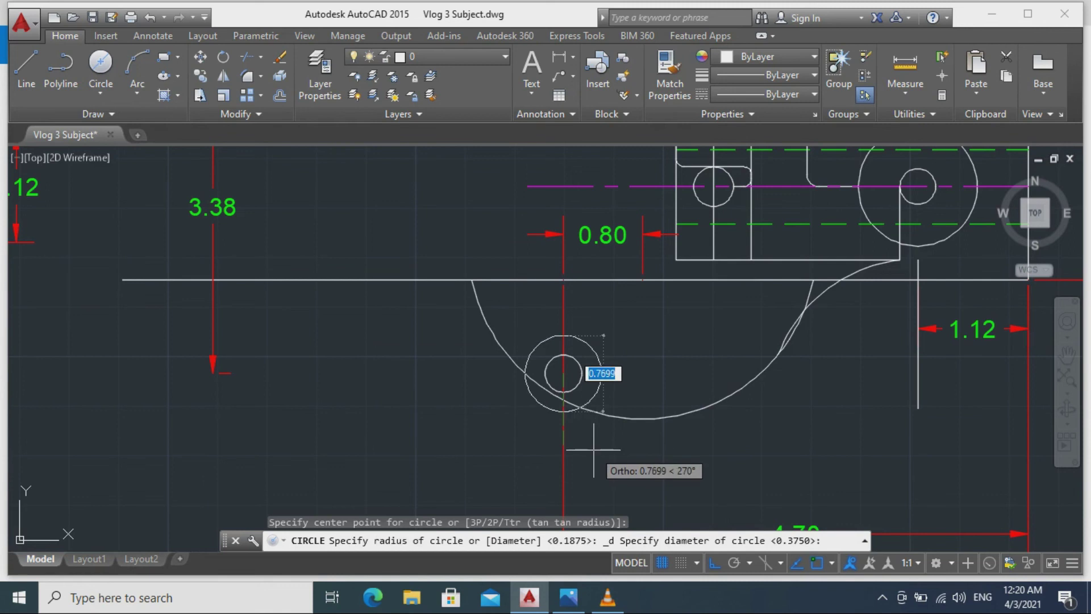
{"action": "type", "text": "1.12"}
{"action": "key", "text": "Return"}
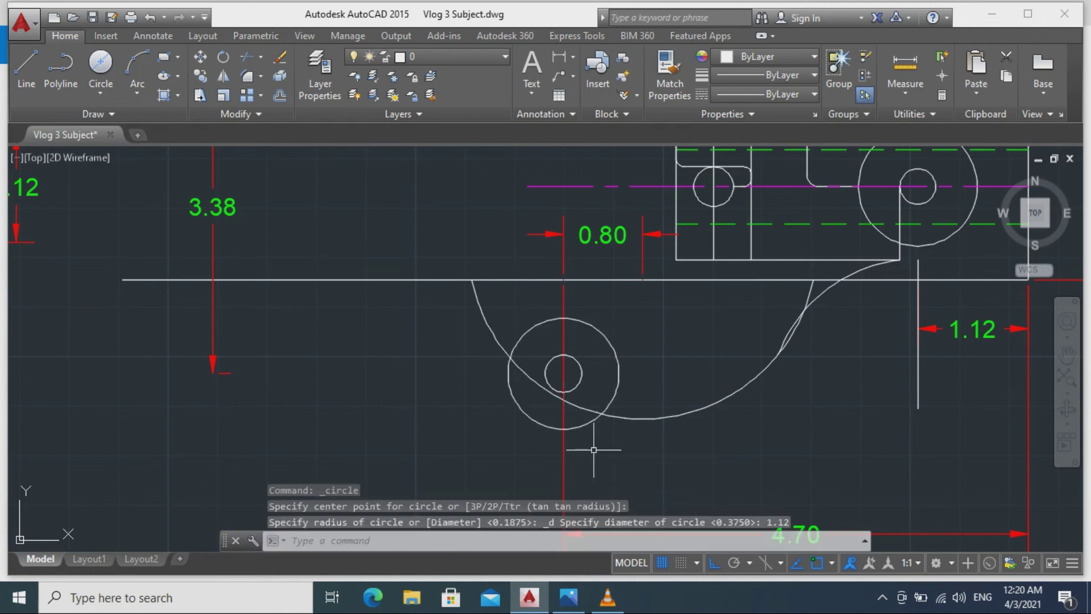
{"action": "key", "text": "Escape"}
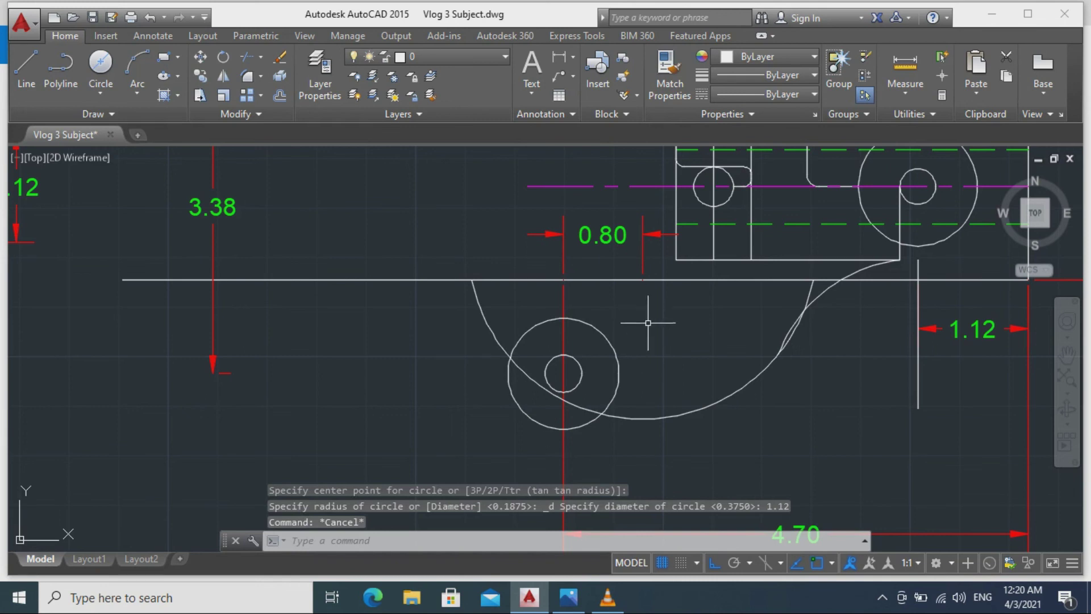
Draw a horizontal line from the 1.12 circle's top to below the inner block's left edge, continuing up to the block's lower-left corner.
{"action": "middle_click_drag", "start_coordinate": [671, 319], "coordinate": [578, 307]}
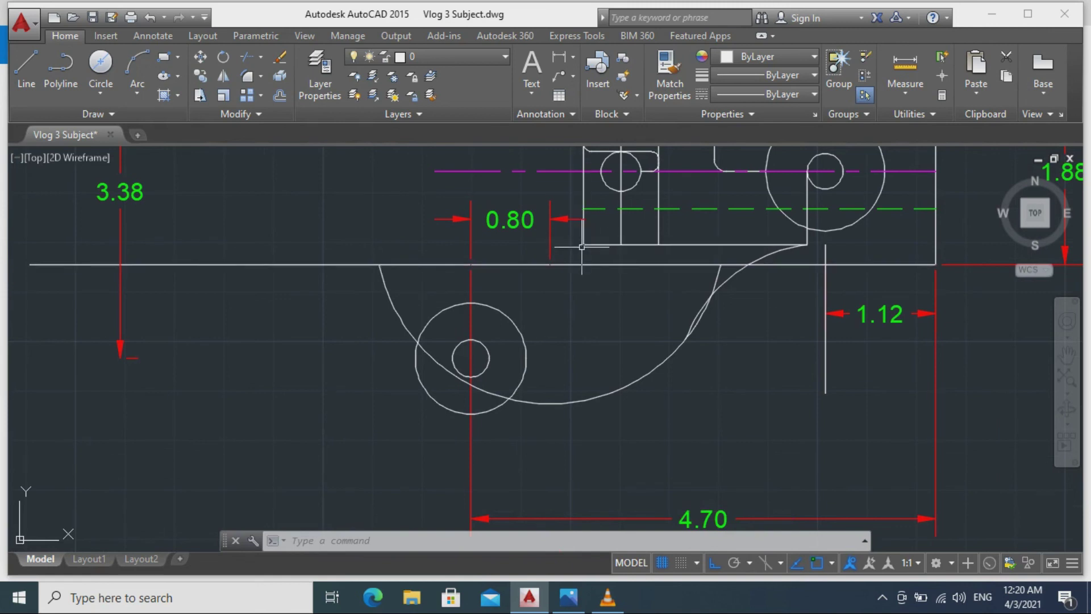
{"action": "left_click", "coordinate": [26, 67]}
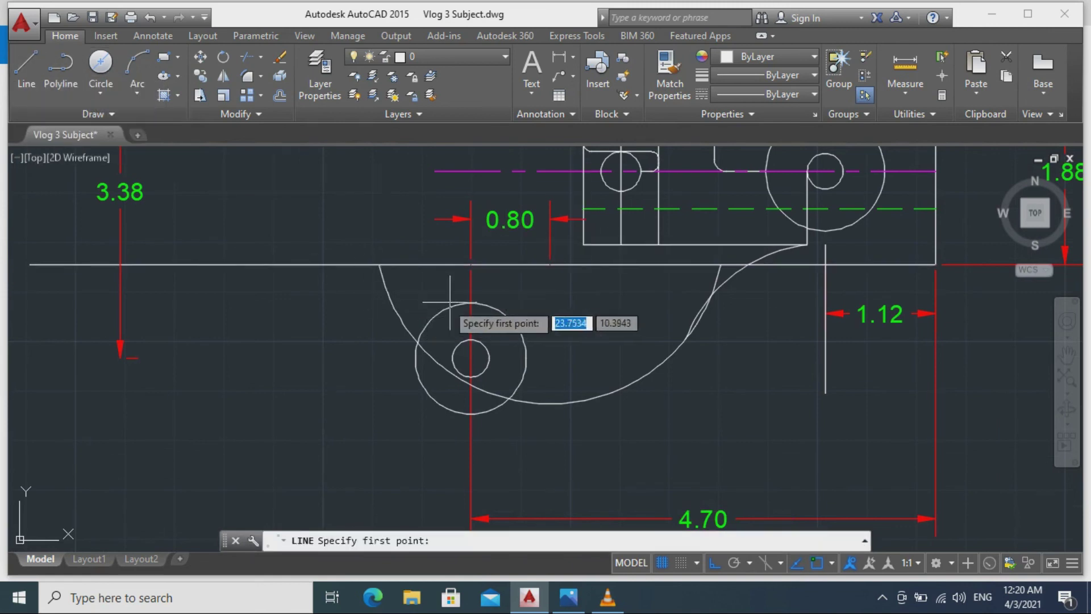
{"action": "left_click", "coordinate": [471, 303]}
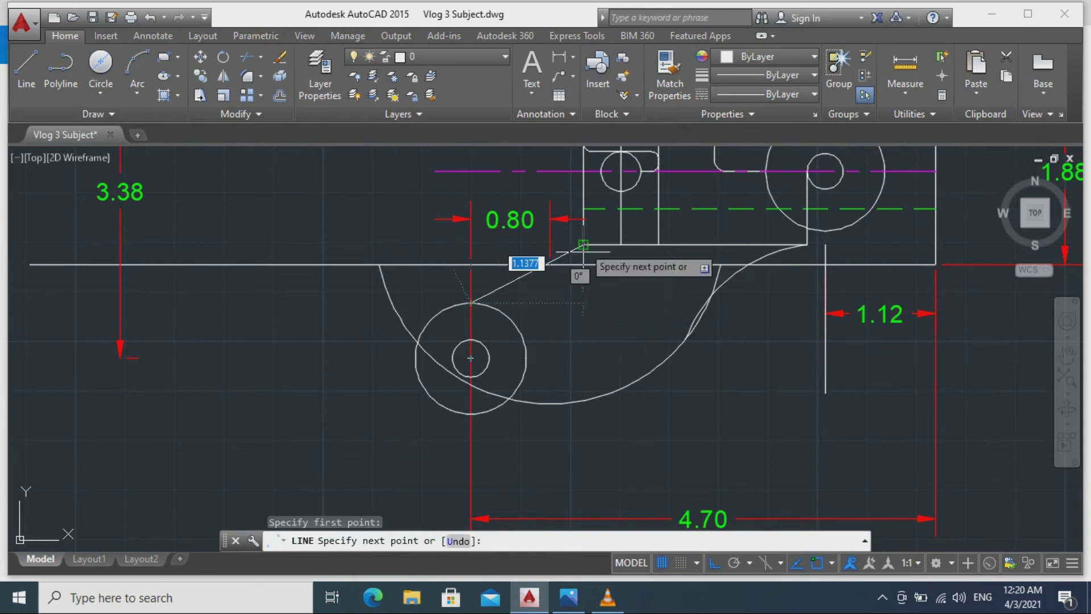
{"action": "left_click", "coordinate": [583, 302]}
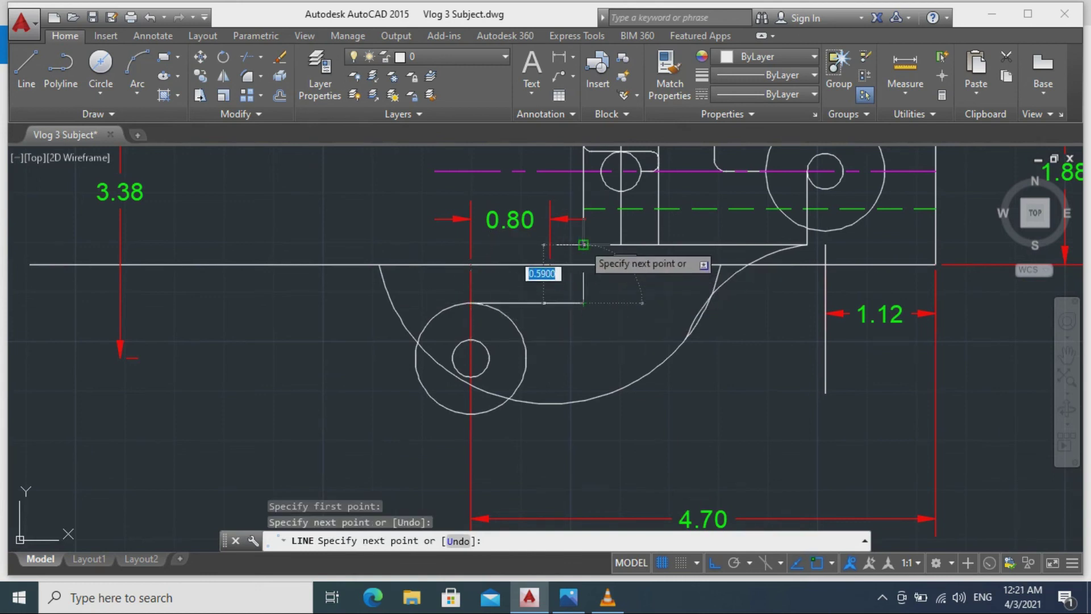
{"action": "left_click", "coordinate": [582, 245]}
{"action": "key", "text": "Escape"}
Draw a horizontal line rightward from the 1.12 circle's bottom point, ending slightly beyond the inner block's left edge.
{"action": "left_click", "coordinate": [26, 67]}
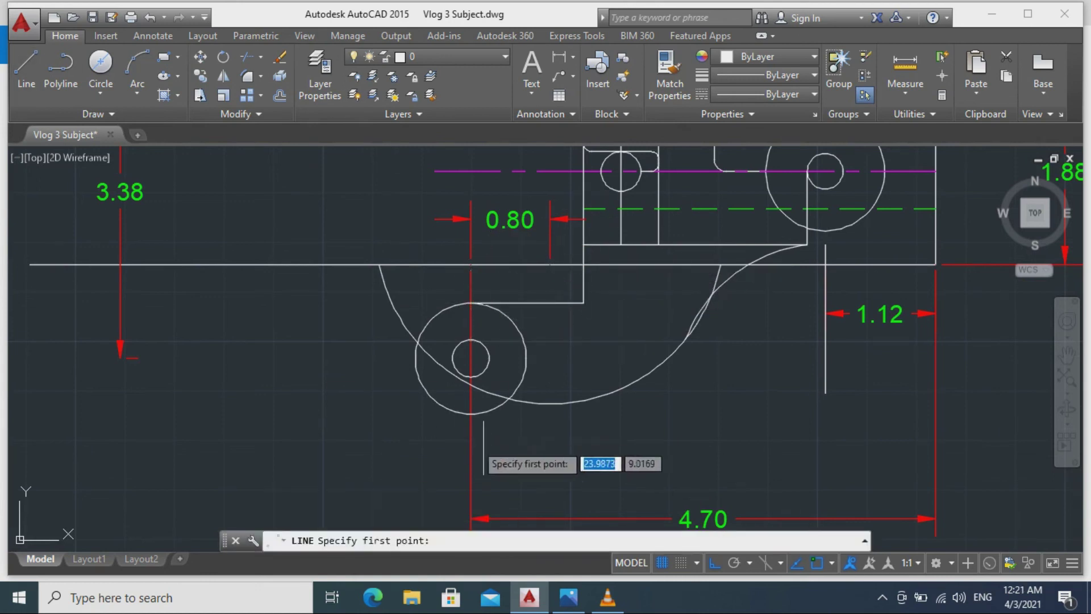
{"action": "left_click", "coordinate": [470, 413]}
{"action": "left_click", "coordinate": [608, 413]}
{"action": "key", "text": "Escape"}
Fillet the corner between the circle's upper horizontal line and the vertical line to the block with radius 0.08.
{"action": "middle_click_drag", "start_coordinate": [639, 392], "coordinate": [616, 314]}
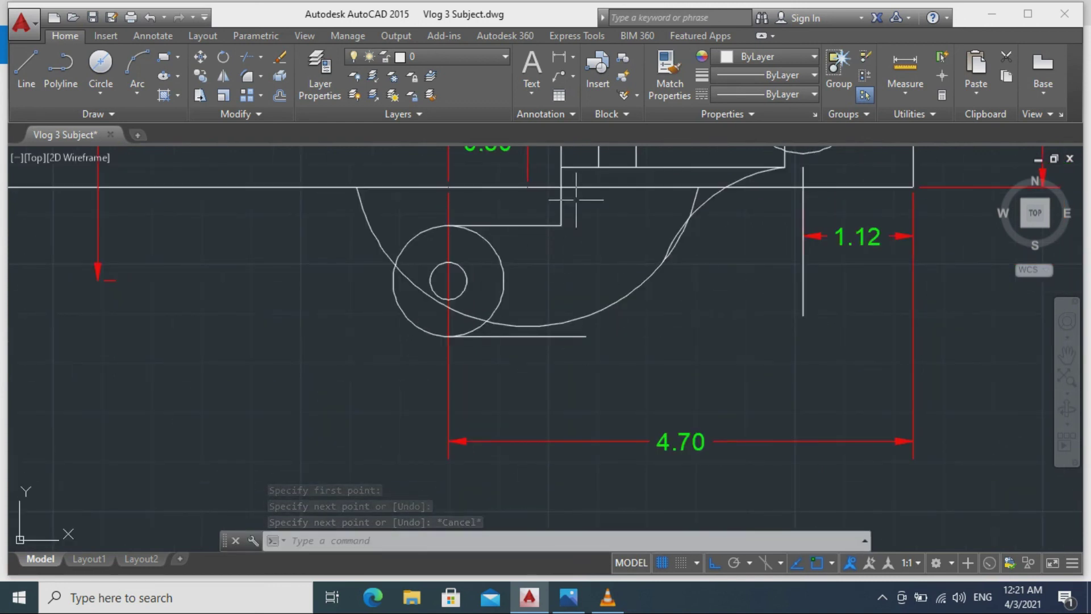
{"action": "type", "text": "f"}
{"action": "key", "text": "Return"}
{"action": "left_click", "coordinate": [565, 216]}
{"action": "left_click", "coordinate": [552, 225]}
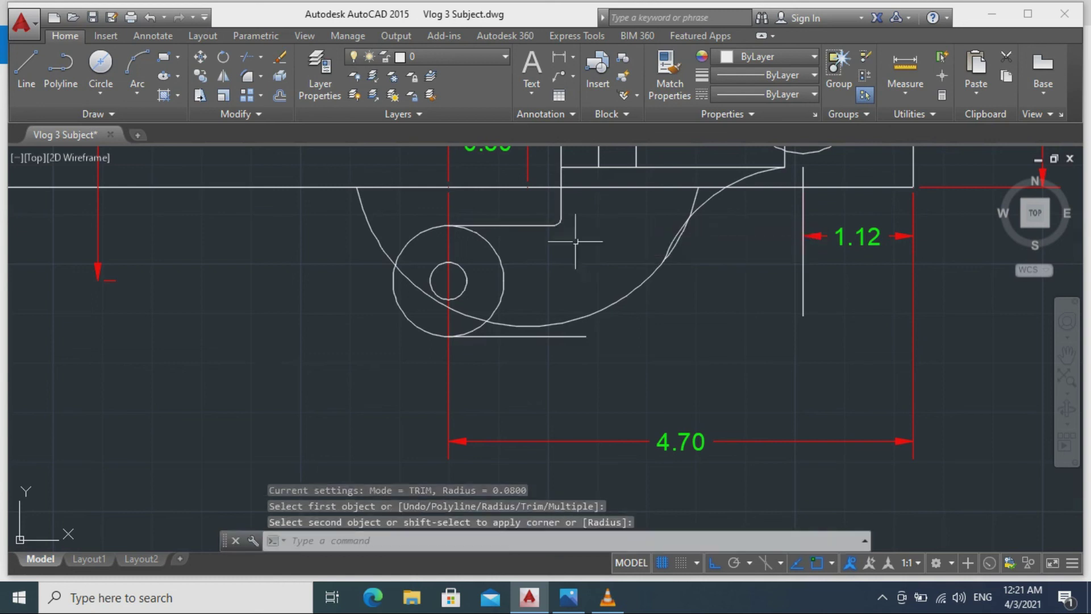
{"action": "key", "text": "Escape"}
Draw a vertical line from the boss's upper horizontal line, aligned with the 0.80 dimension's right extension line, down past the lower horizontal line.
{"action": "middle_click_drag", "start_coordinate": [617, 264], "coordinate": [668, 292]}
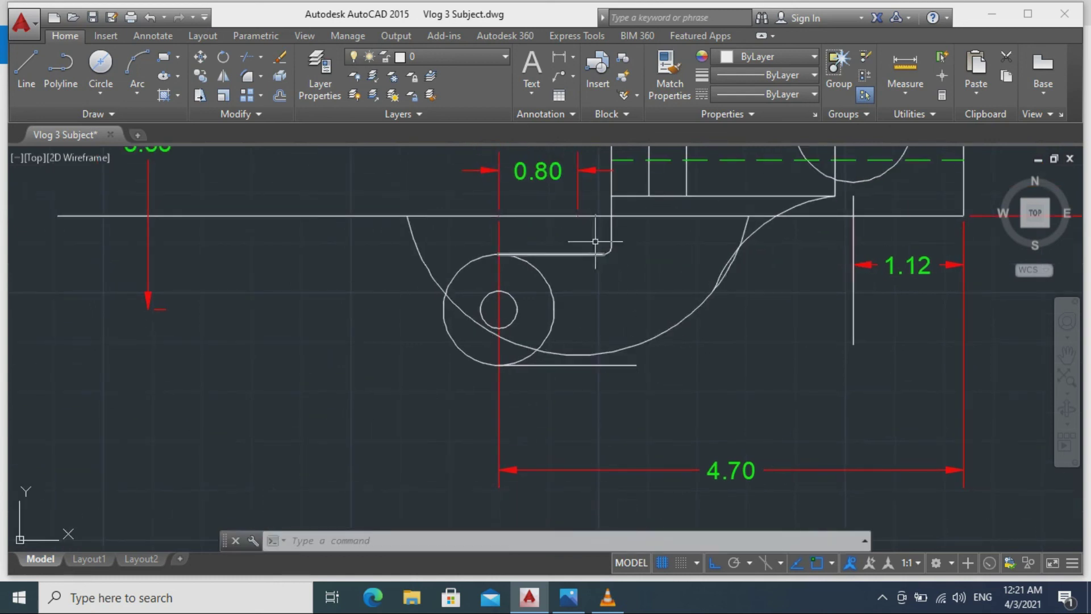
{"action": "left_click", "coordinate": [26, 71]}
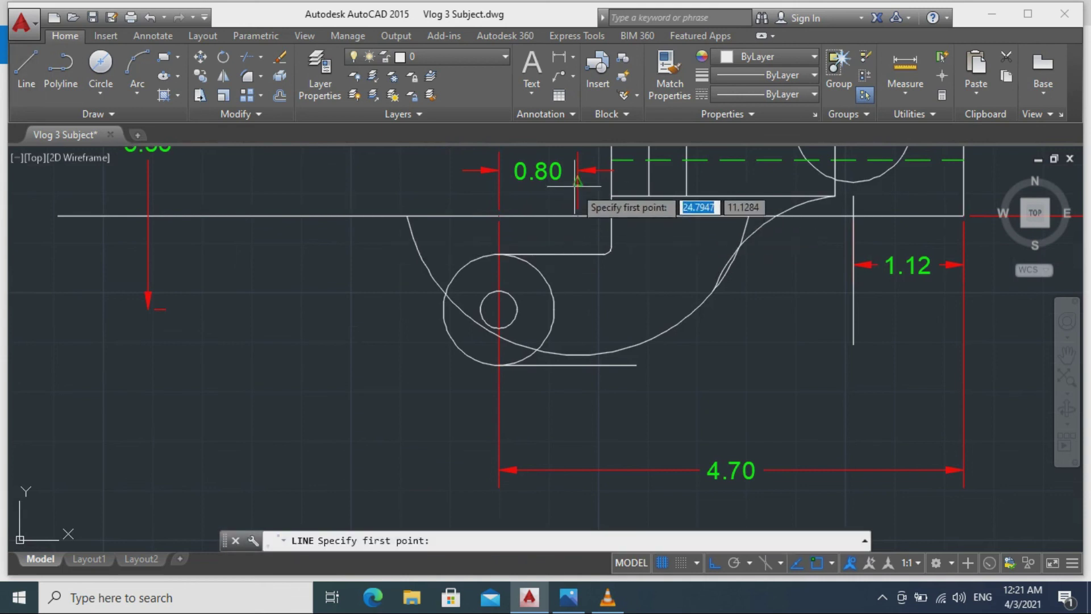
{"action": "left_click", "coordinate": [577, 254]}
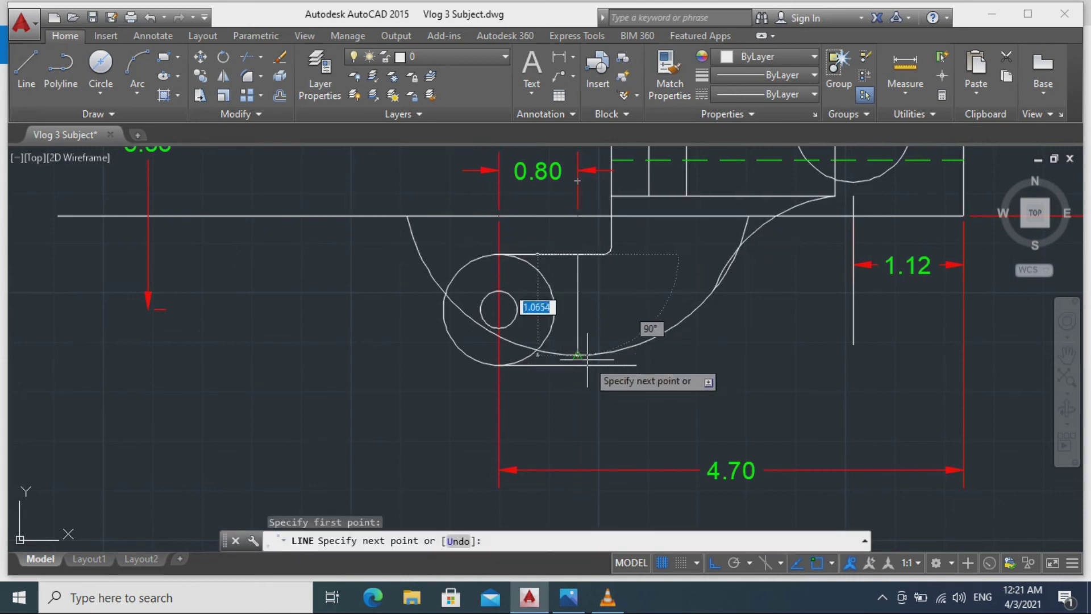
{"action": "left_click", "coordinate": [582, 382]}
{"action": "key", "text": "Escape"}
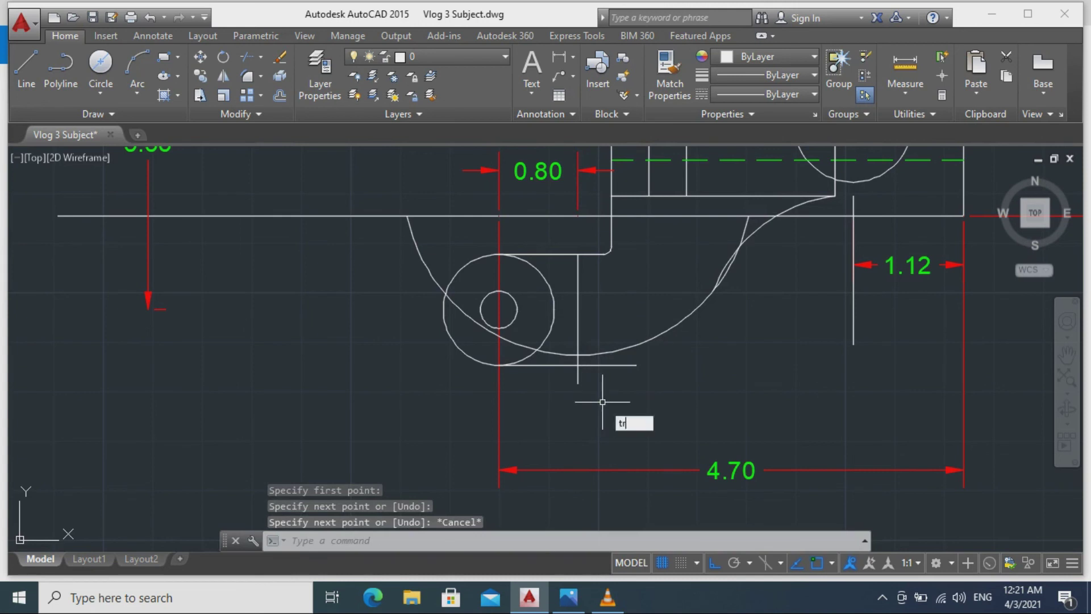
Trim the part of the new vertical line that projects below the boss's lower horizontal line.
{"action": "type", "text": "tr"}
{"action": "key", "text": "Return"}
{"action": "key", "text": "Return"}
{"action": "left_click", "coordinate": [578, 376]}
{"action": "key", "text": "Escape"}
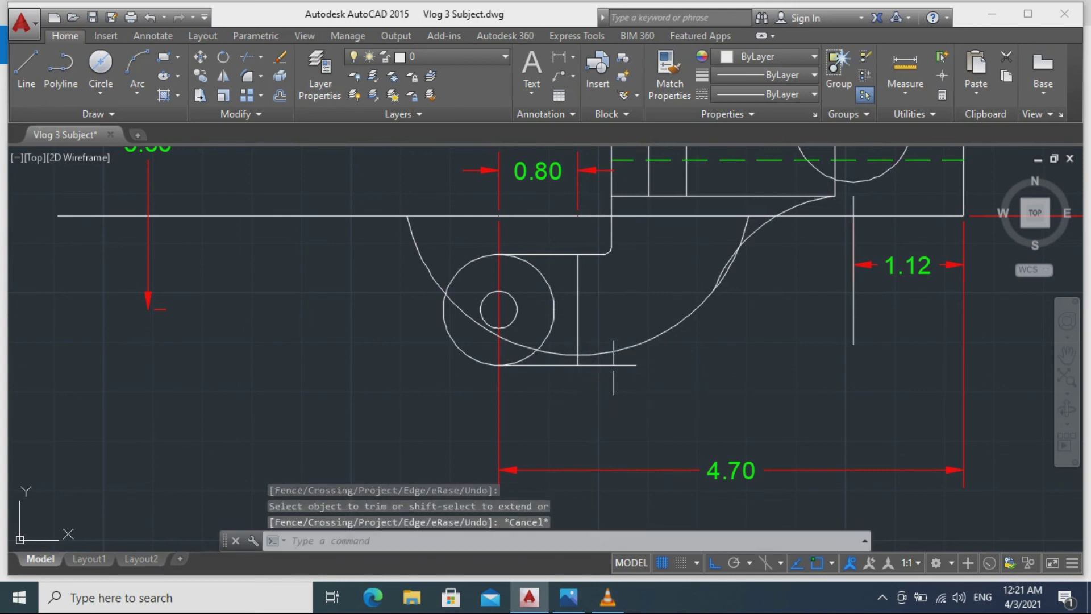
Erase the old large arc that passes through the boss and hangs below the base line.
{"action": "left_click", "coordinate": [762, 224]}
{"action": "mouse_move", "coordinate": [761, 226]}
{"action": "key", "text": "Escape"}
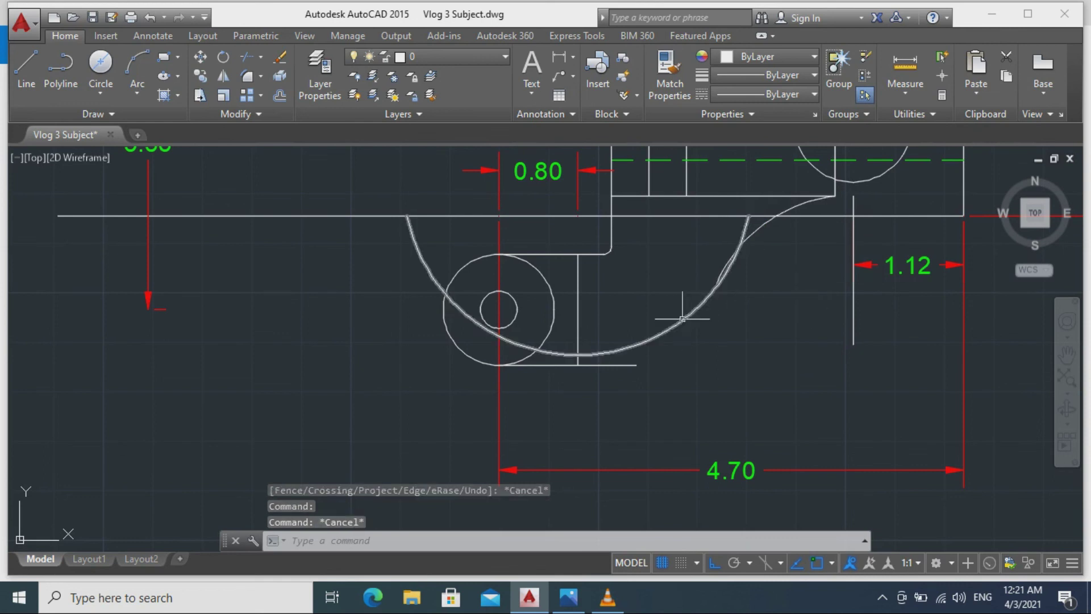
{"action": "left_click", "coordinate": [682, 316]}
{"action": "key", "text": "Return"}
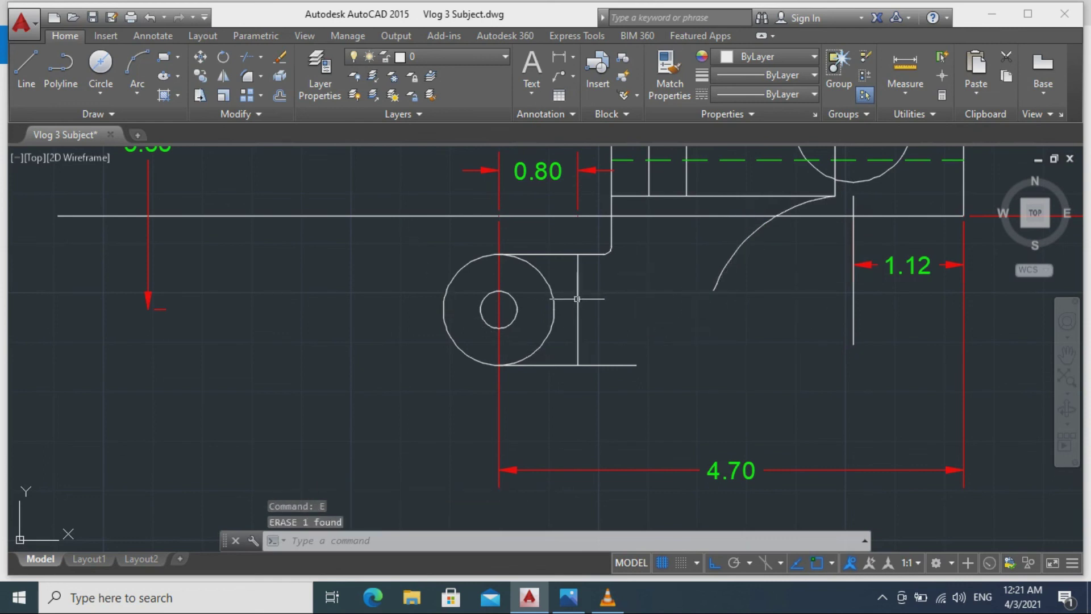
Stretch the vertical line's lower endpoint 1.76 upward, and stretch its other end down past the boss's lower horizontal line.
{"action": "left_click", "coordinate": [580, 263]}
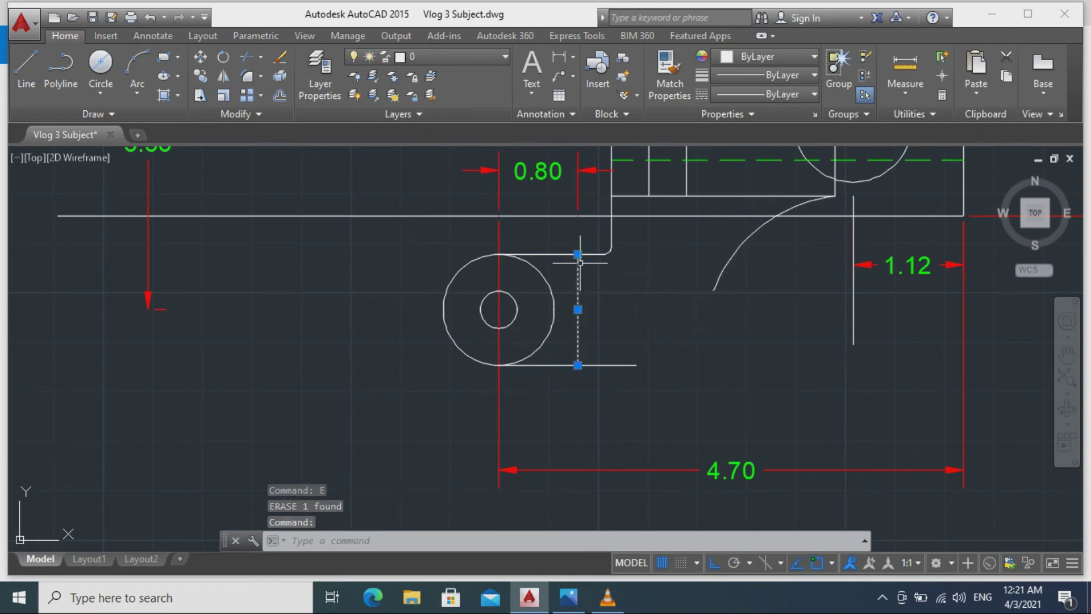
{"action": "left_click", "coordinate": [577, 365]}
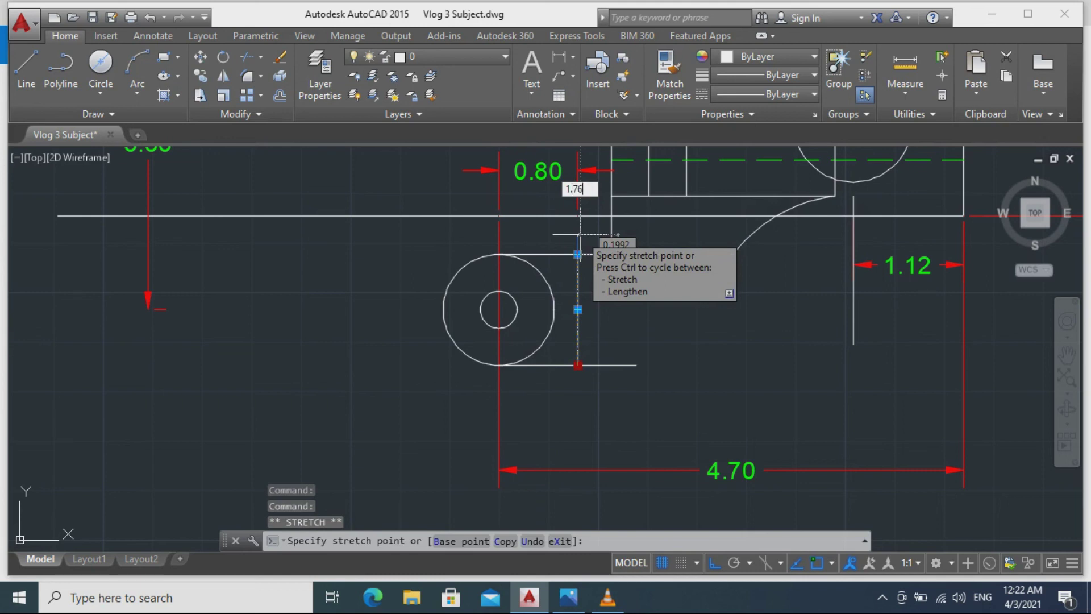
{"action": "key", "text": "Return"}
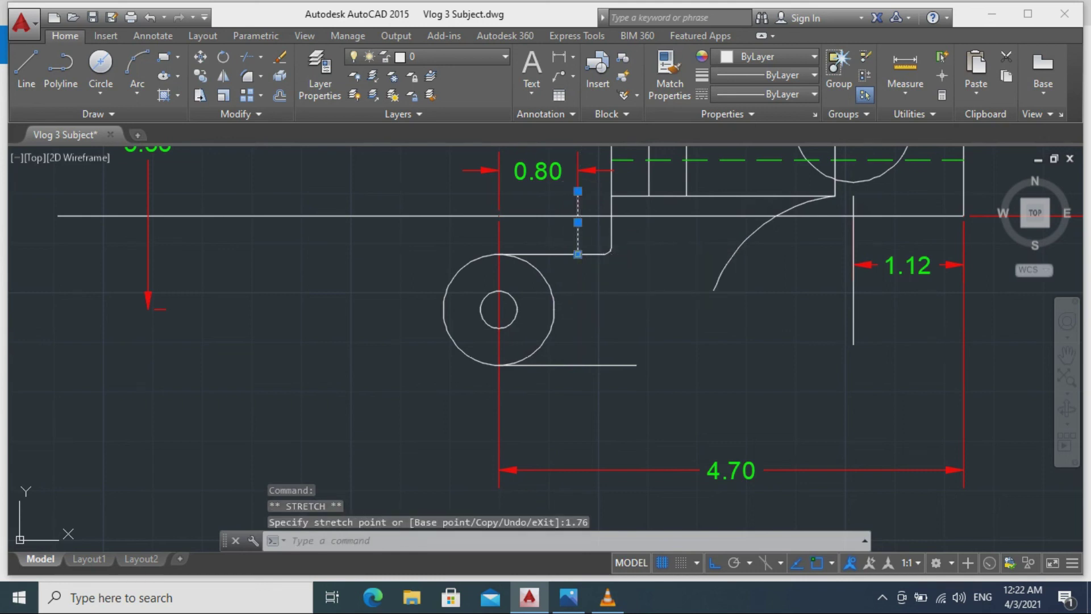
{"action": "left_click", "coordinate": [578, 254]}
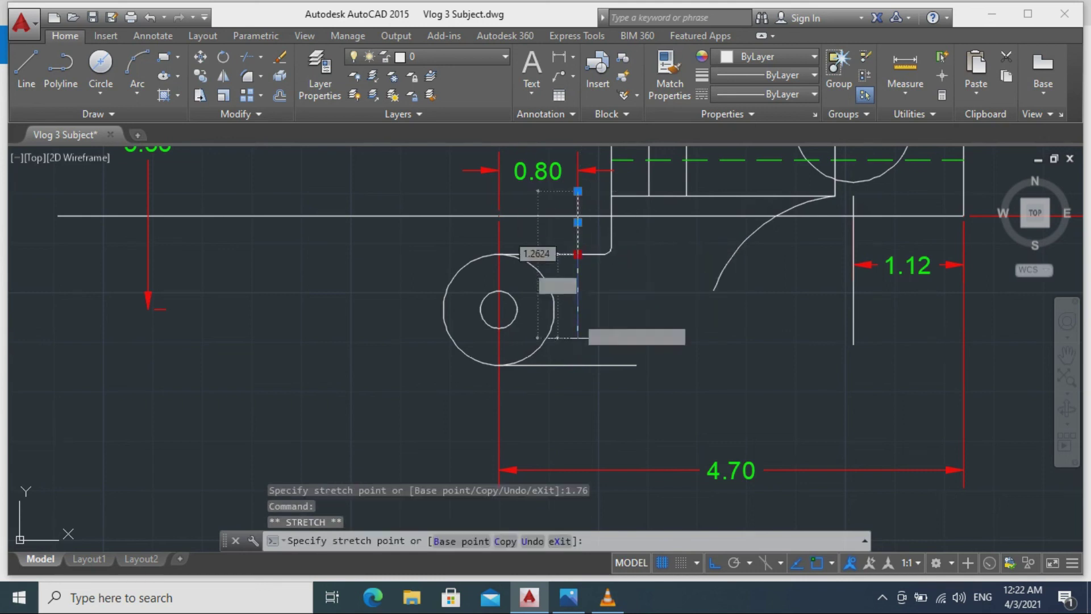
{"action": "left_click", "coordinate": [583, 380]}
{"action": "key", "text": "Escape"}
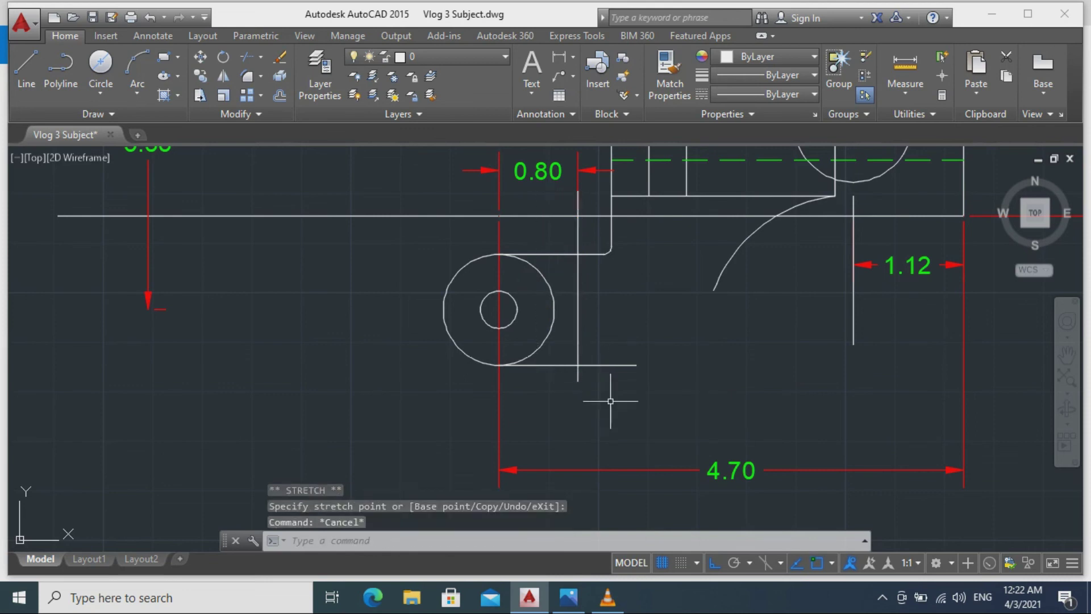
Trim the stretched vertical line back to the boss's lower horizontal line and check its remaining length.
{"action": "type", "text": "tr"}
{"action": "key", "text": "Return"}
{"action": "key", "text": "Return"}
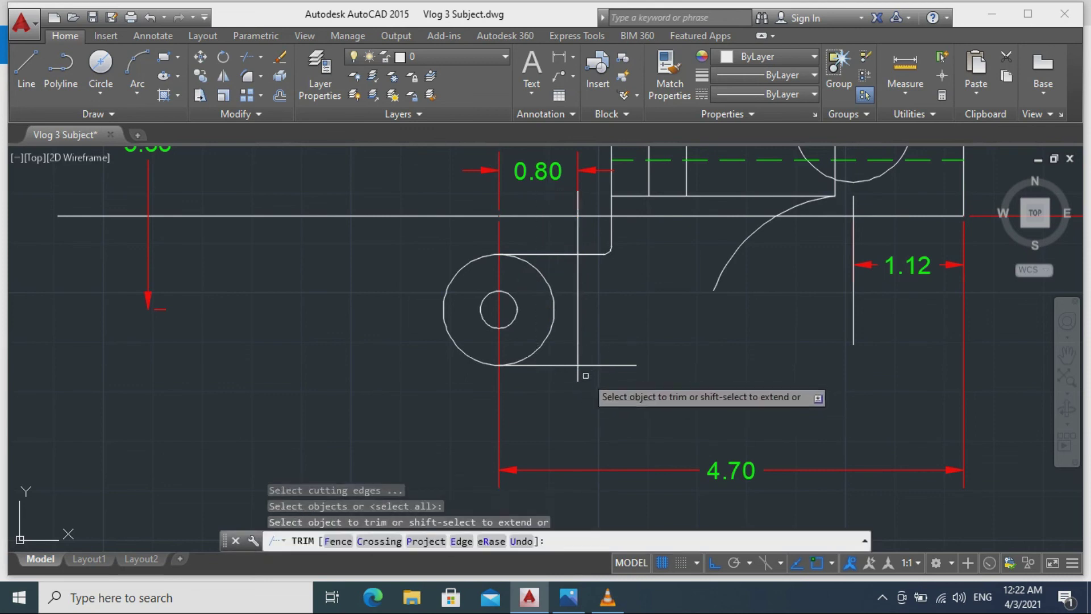
{"action": "left_click", "coordinate": [578, 379]}
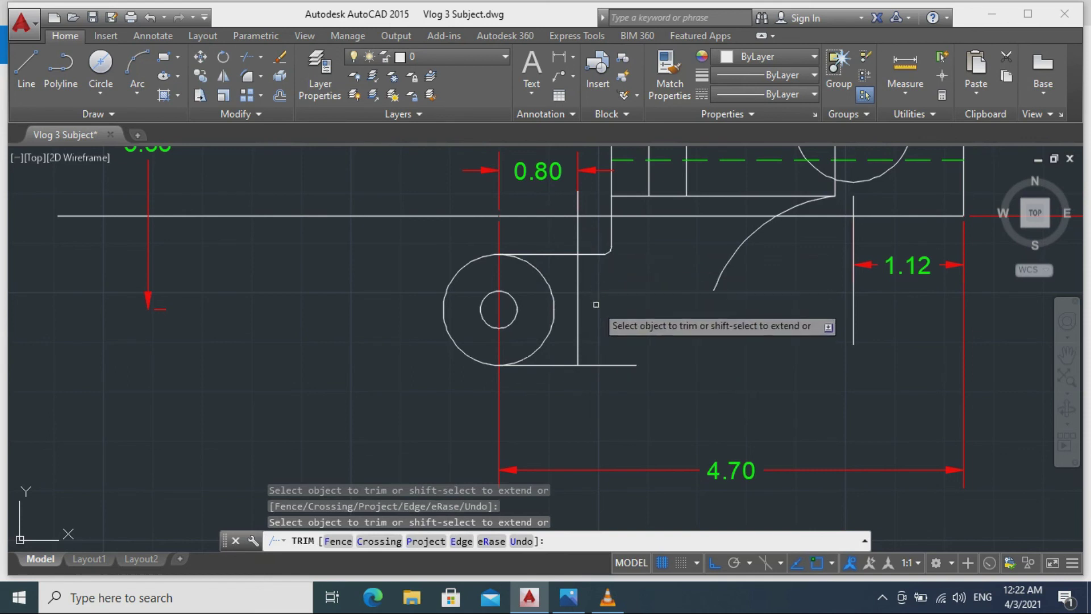
{"action": "key", "text": "Escape"}
{"action": "left_click", "coordinate": [577, 242]}
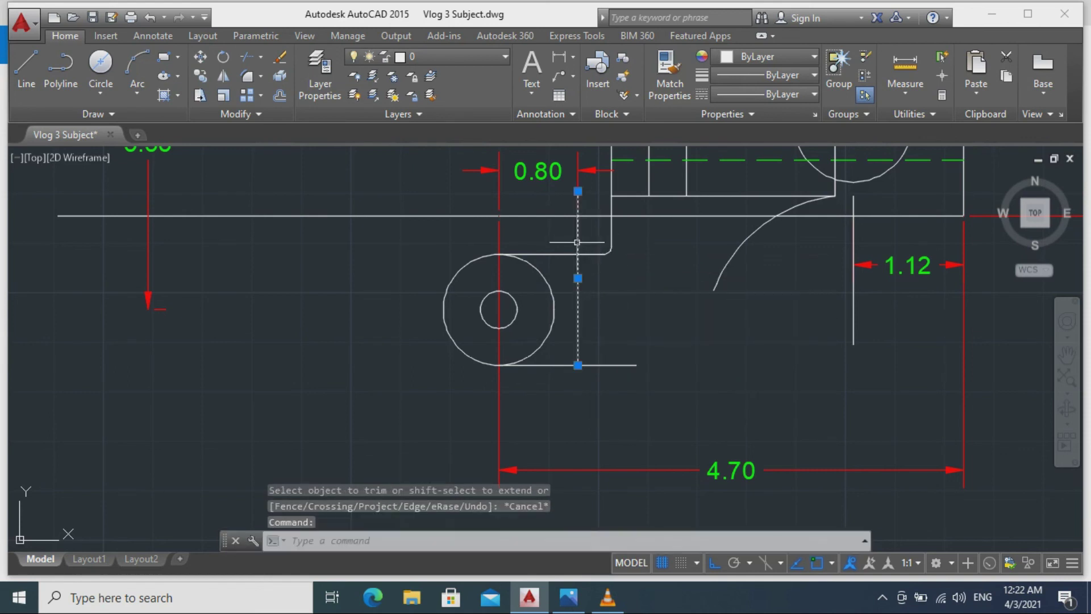
{"action": "mouse_move", "coordinate": [578, 191]}
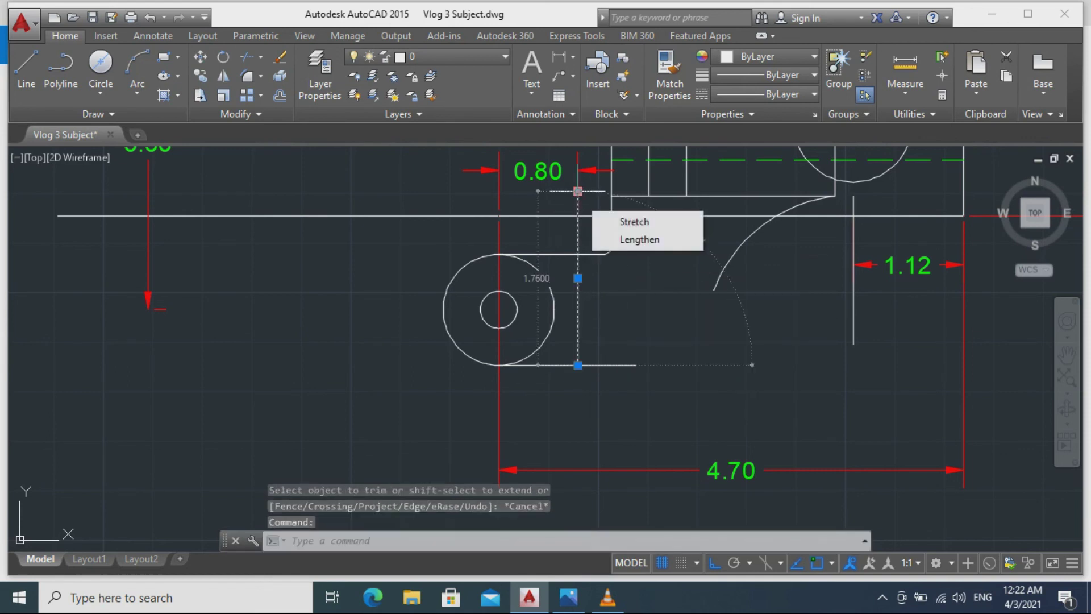
{"action": "key", "text": "Escape"}
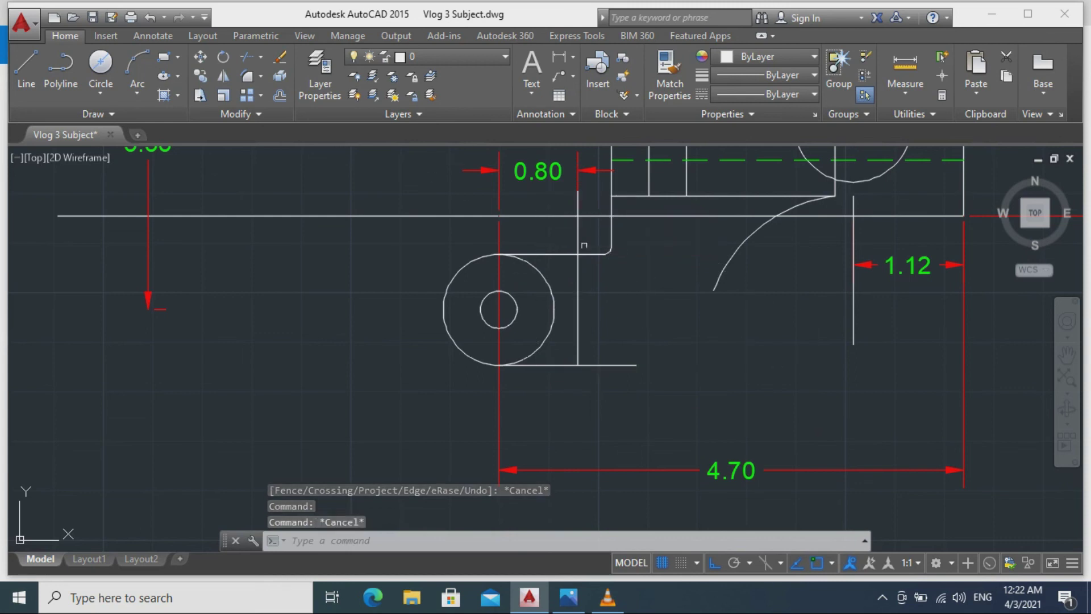
Draw a circle of radius 1.76 centred on the upper end of the vertical line beside the boss.
{"action": "left_click", "coordinate": [100, 63]}
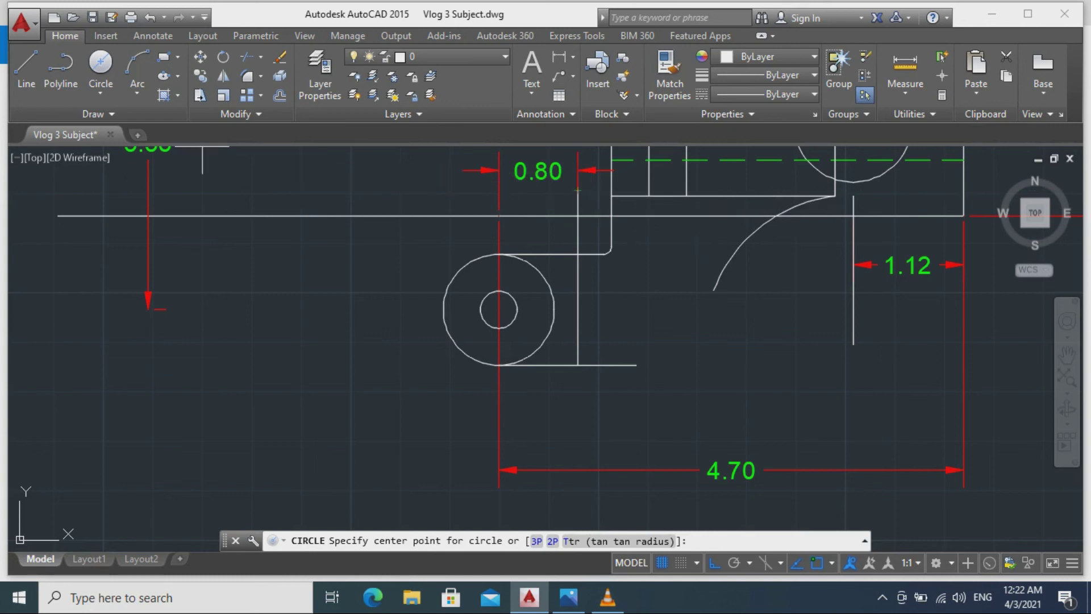
{"action": "left_click", "coordinate": [100, 92]}
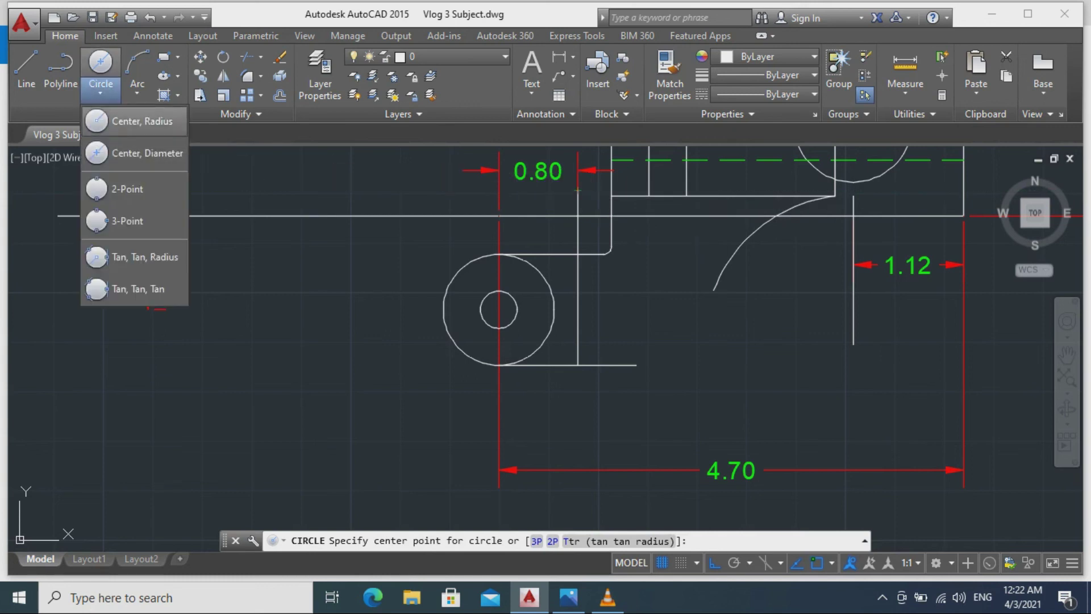
{"action": "left_click", "coordinate": [121, 117]}
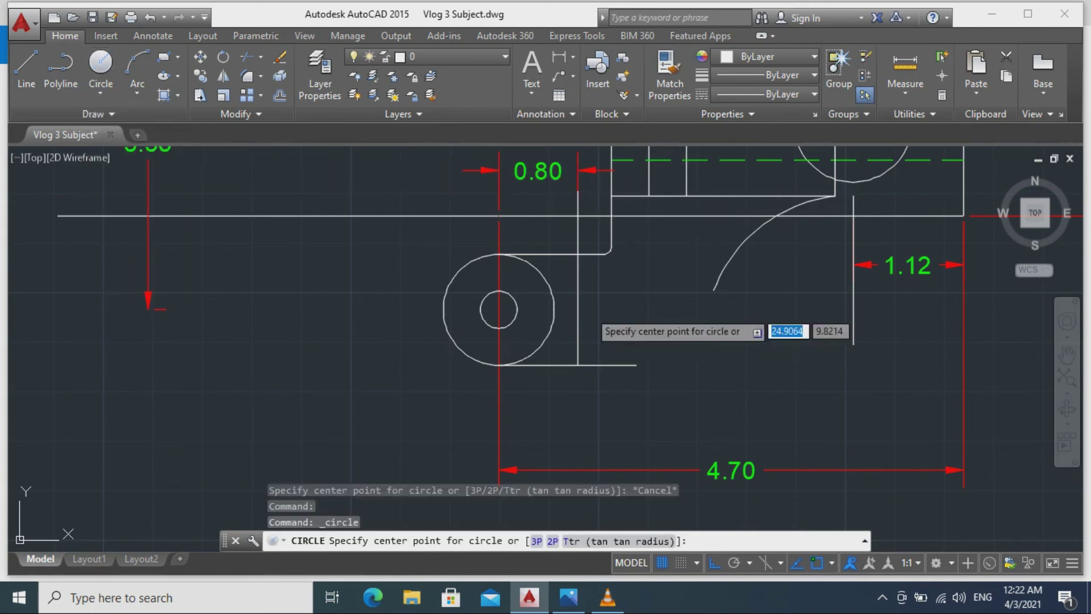
{"action": "left_click", "coordinate": [578, 192]}
{"action": "type", "text": "1.76"}
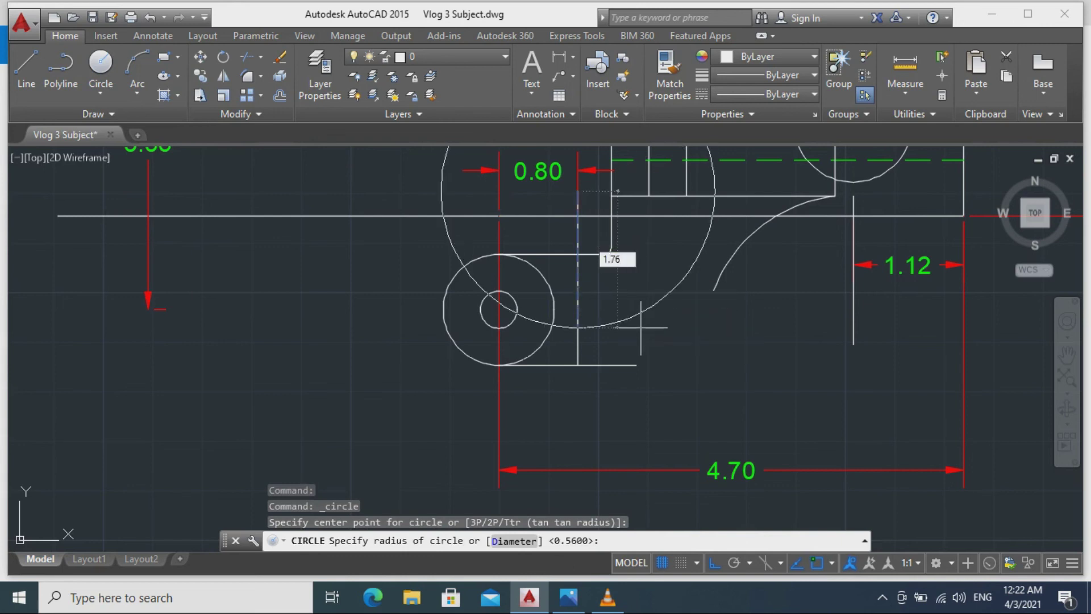
{"action": "key", "text": "Return"}
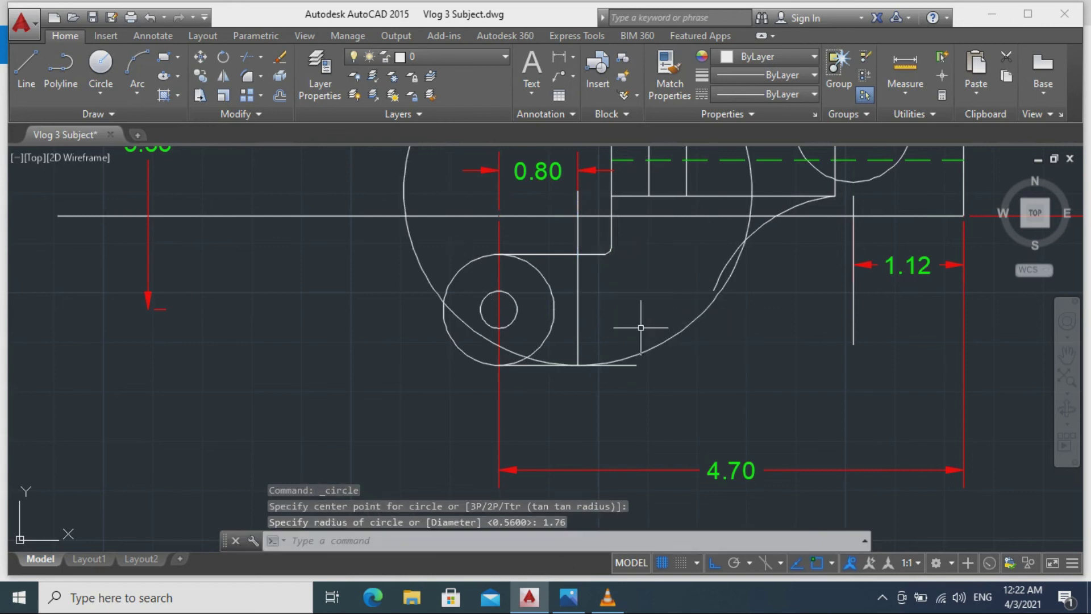
{"action": "key", "text": "Escape"}
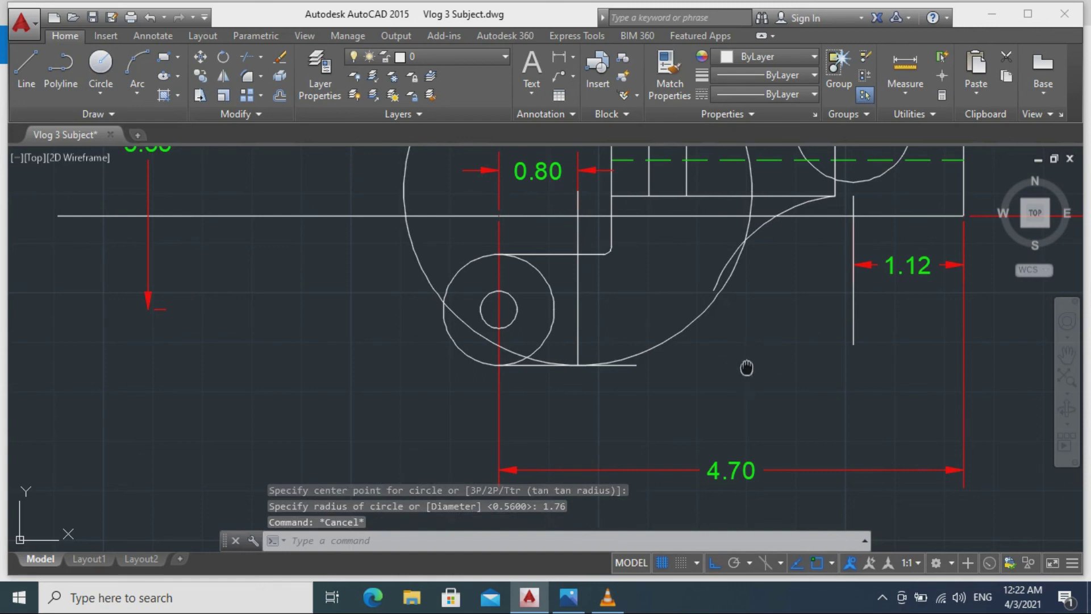
Erase the old concave arc running down from the inner block's lower-right corner.
{"action": "middle_click_drag", "start_coordinate": [747, 367], "coordinate": [587, 433]}
{"action": "left_click", "coordinate": [594, 304]}
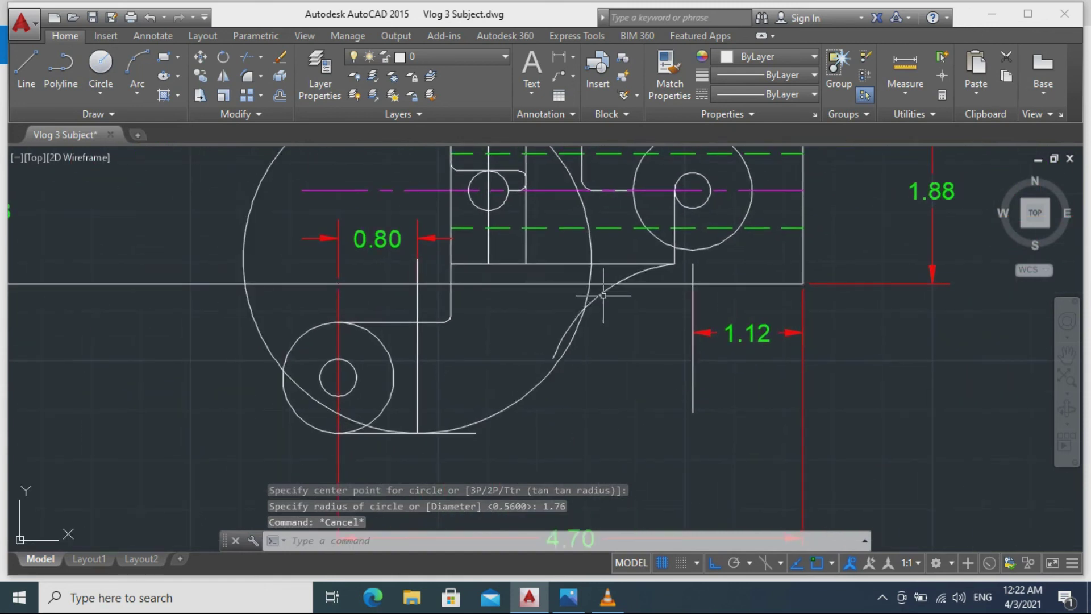
{"action": "mouse_move", "coordinate": [600, 294]}
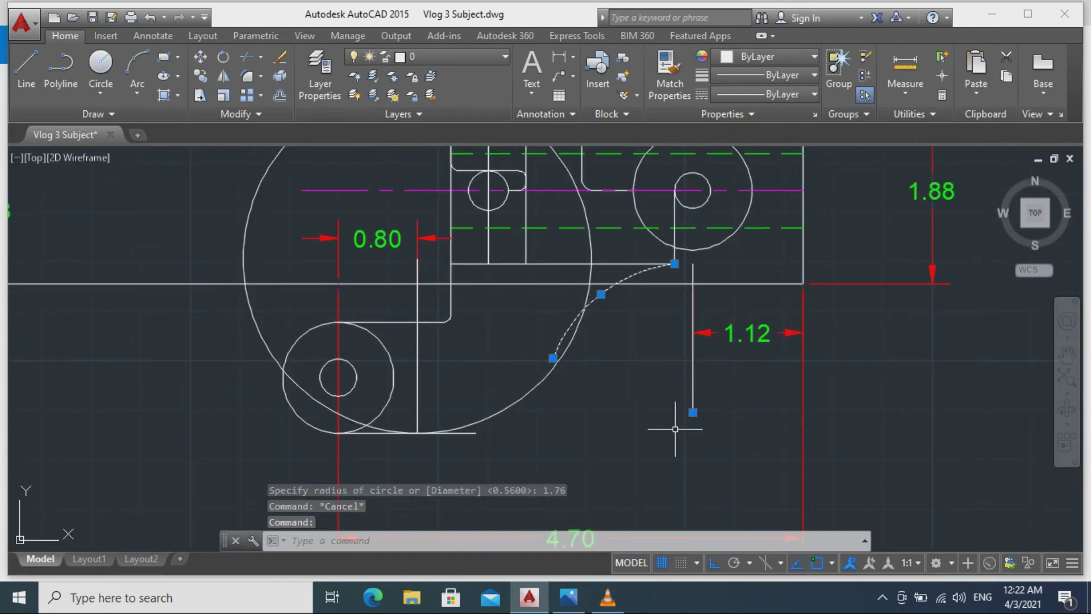
{"action": "type", "text": "e"}
{"action": "key", "text": "Return"}
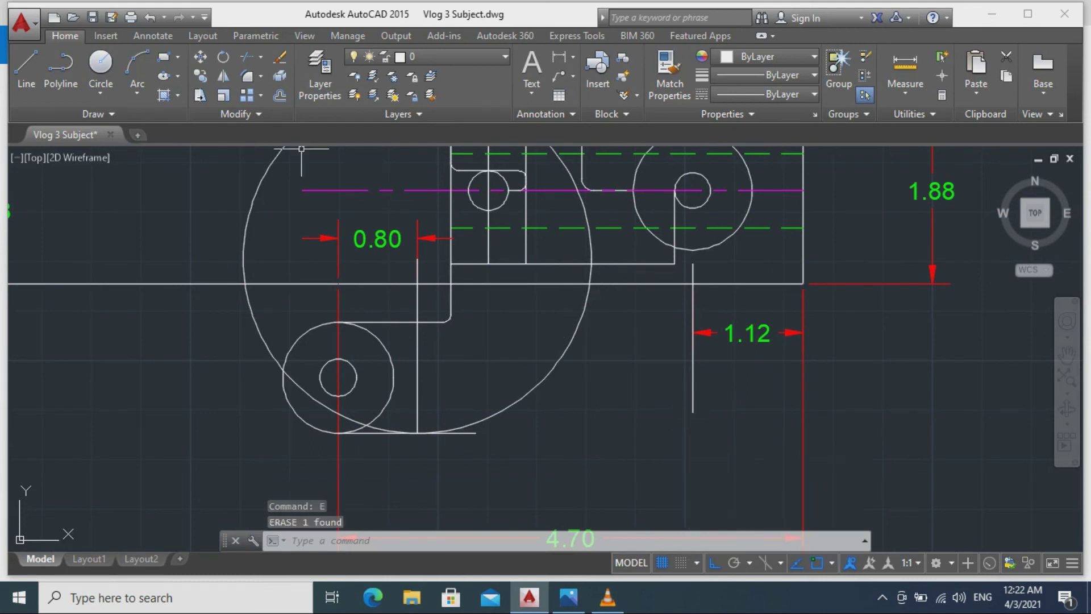
Draw a circle of radius 1.5 centred on the lower end of the vertical line at the 1.12 dimension.
{"action": "left_click", "coordinate": [101, 63]}
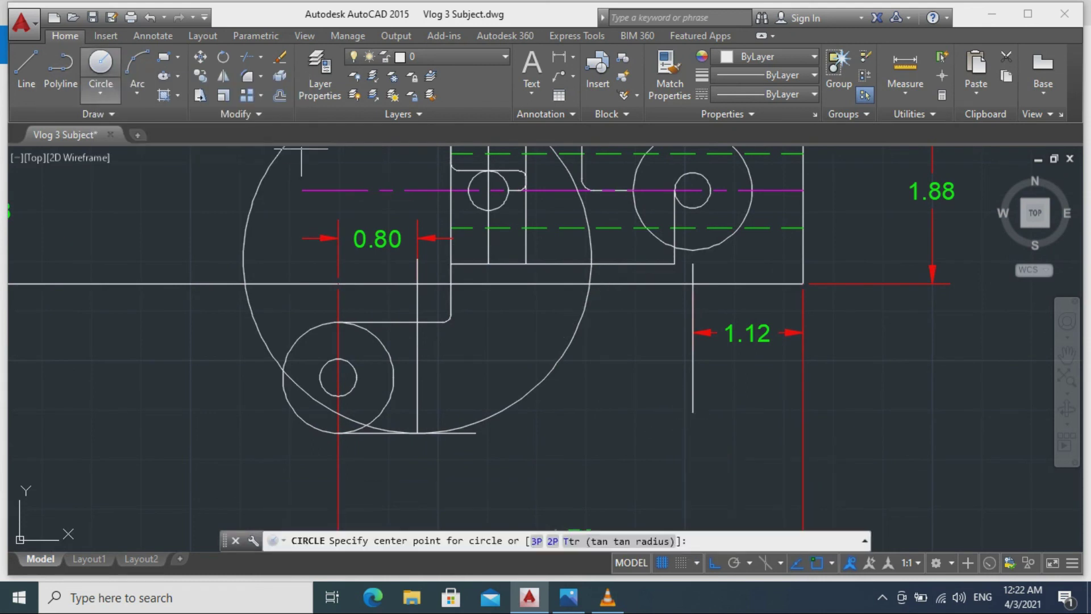
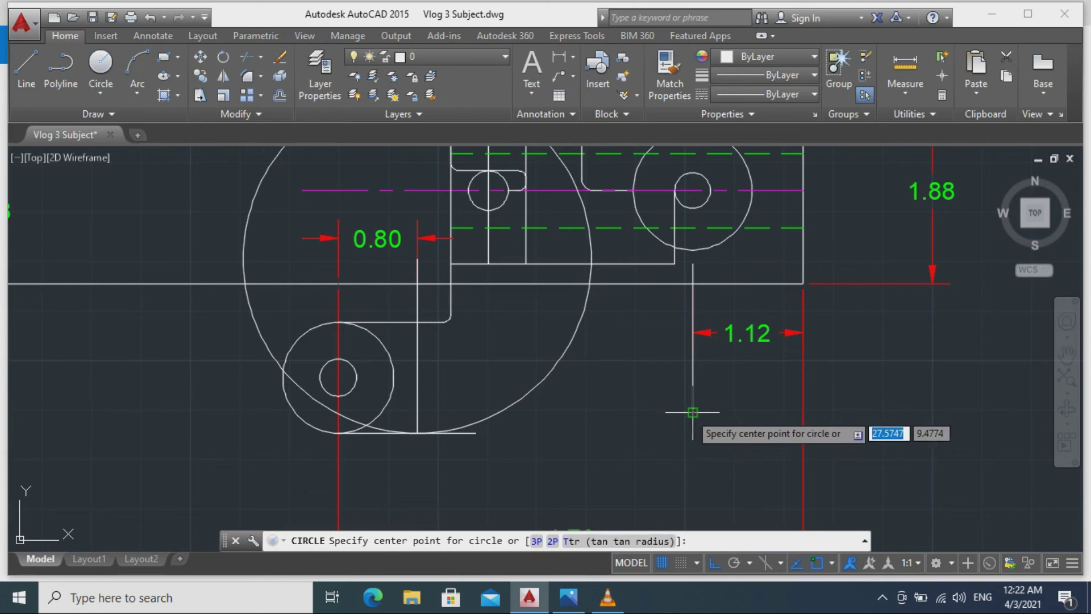
{"action": "key", "text": "Escape"}
{"action": "left_click", "coordinate": [693, 393]}
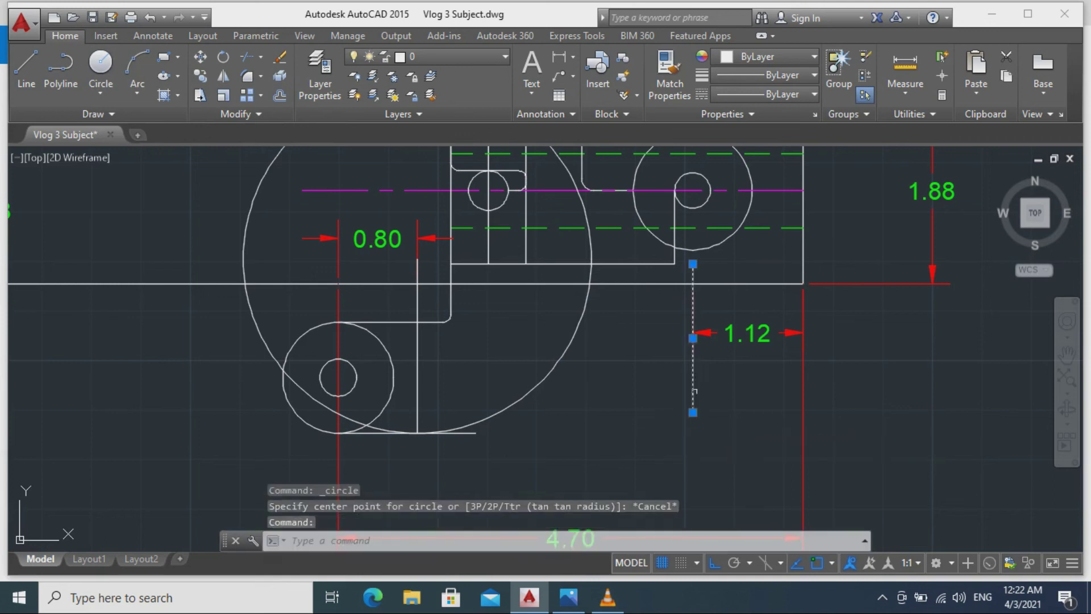
{"action": "mouse_move", "coordinate": [693, 264]}
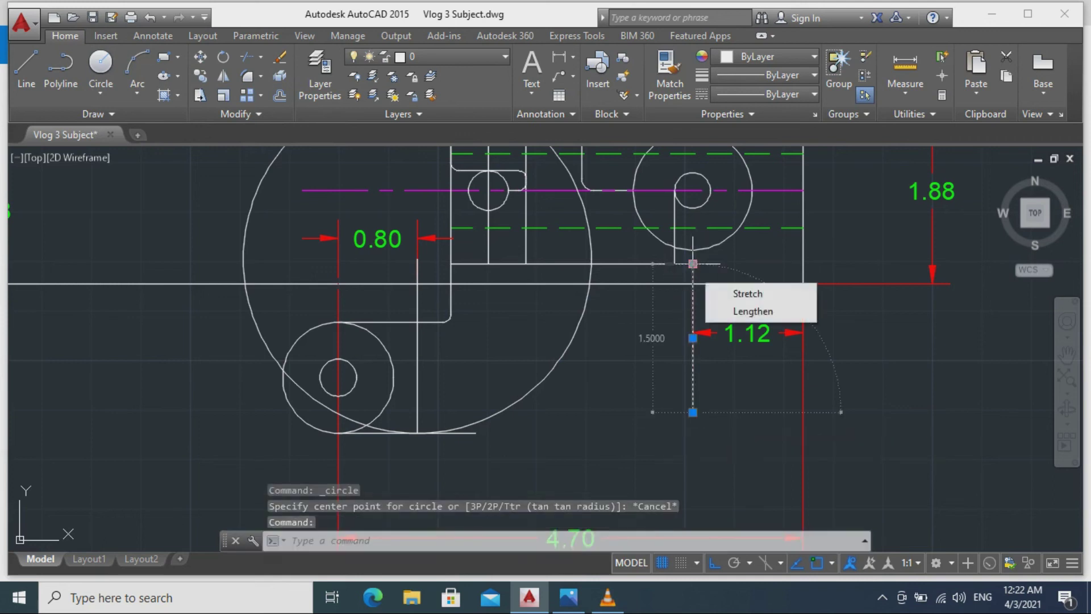
{"action": "left_click", "coordinate": [100, 65]}
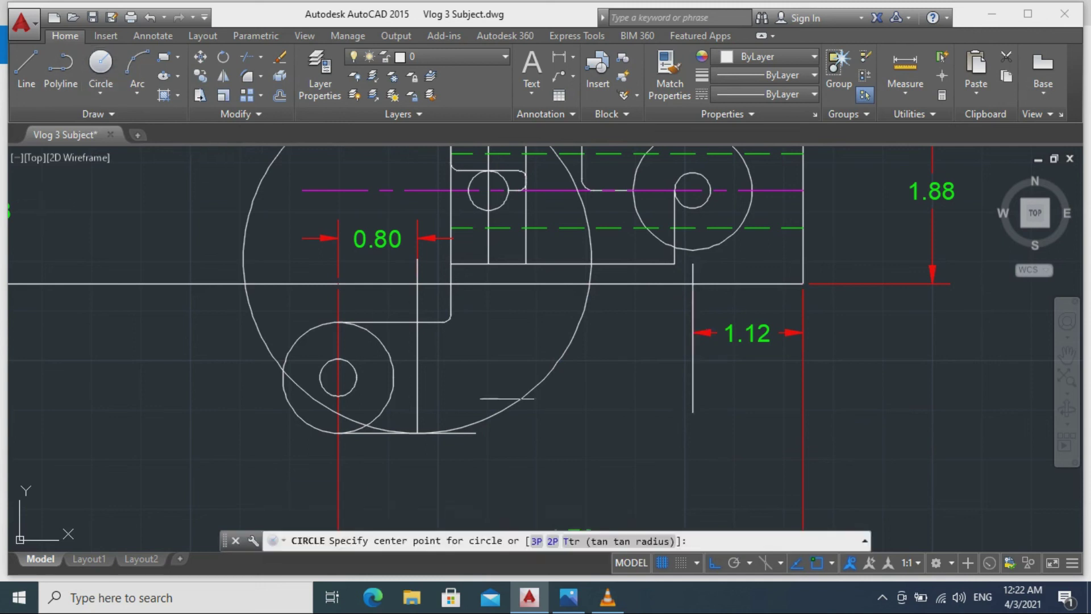
{"action": "left_click", "coordinate": [693, 412]}
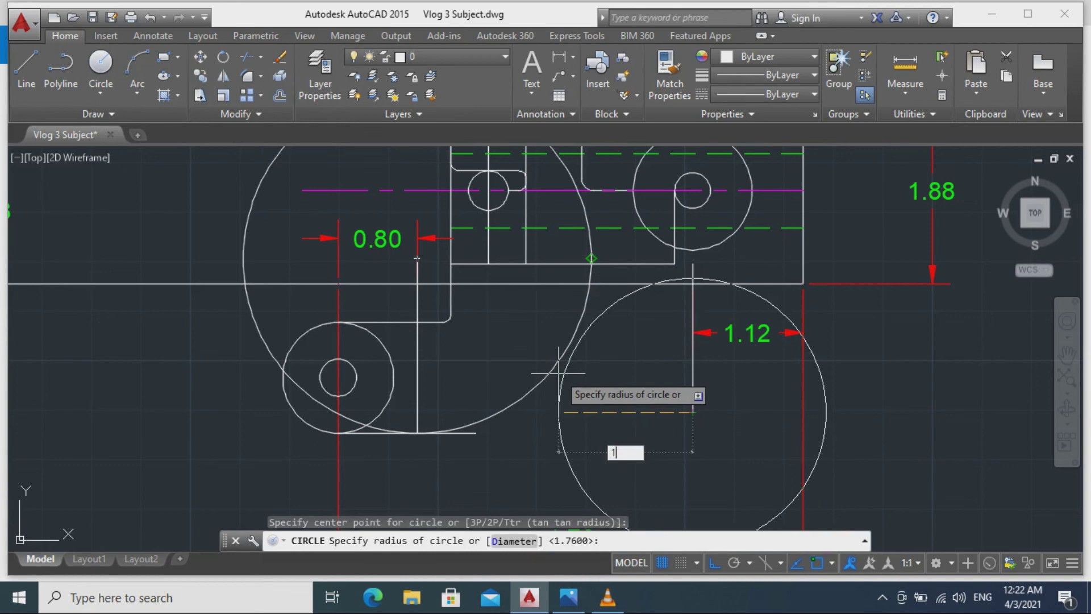
{"action": "key", "text": "Return"}
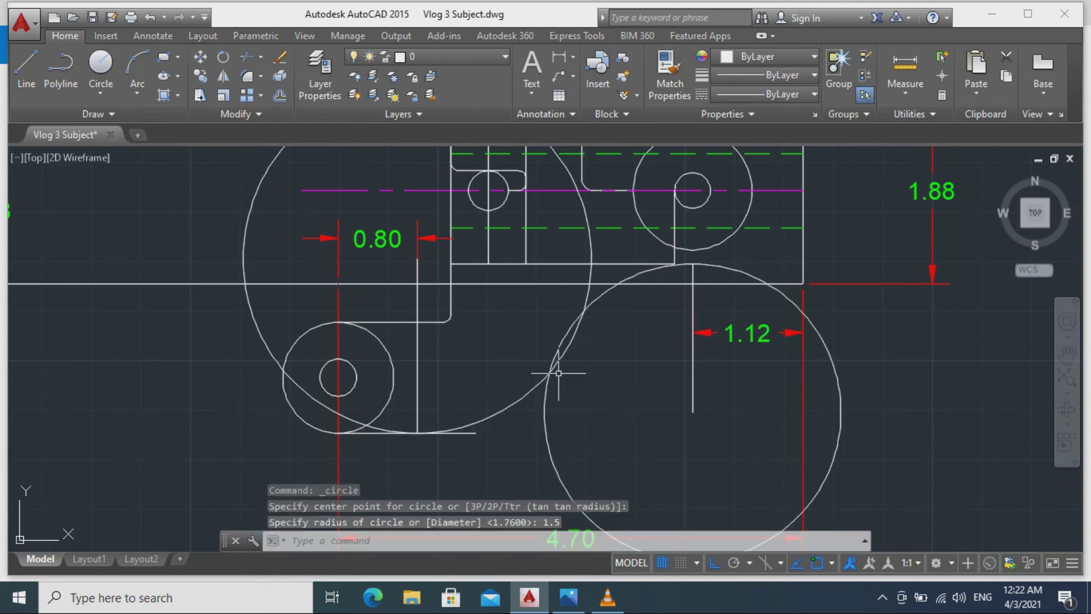
{"action": "key", "text": "Escape"}
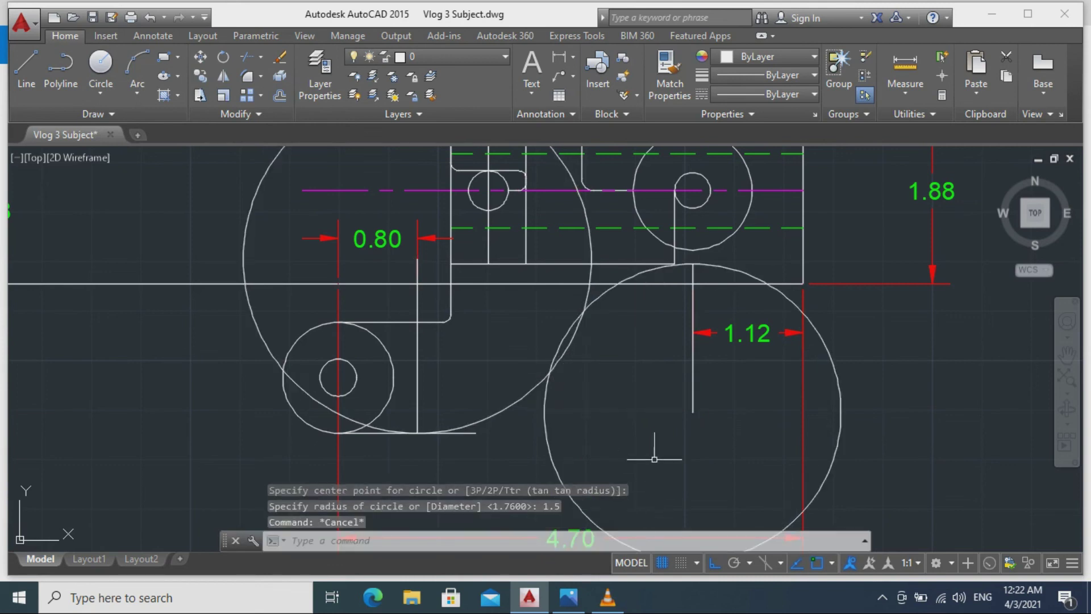
{"action": "mouse_move", "coordinate": [652, 451]}
{"action": "middle_mouse_down"}
{"action": "mouse_move", "coordinate": [648, 407]}
{"action": "mouse_move", "coordinate": [666, 330]}
{"action": "mouse_move", "coordinate": [675, 453]}
{"action": "mouse_move", "coordinate": [678, 443]}
{"action": "middle_mouse_up"}
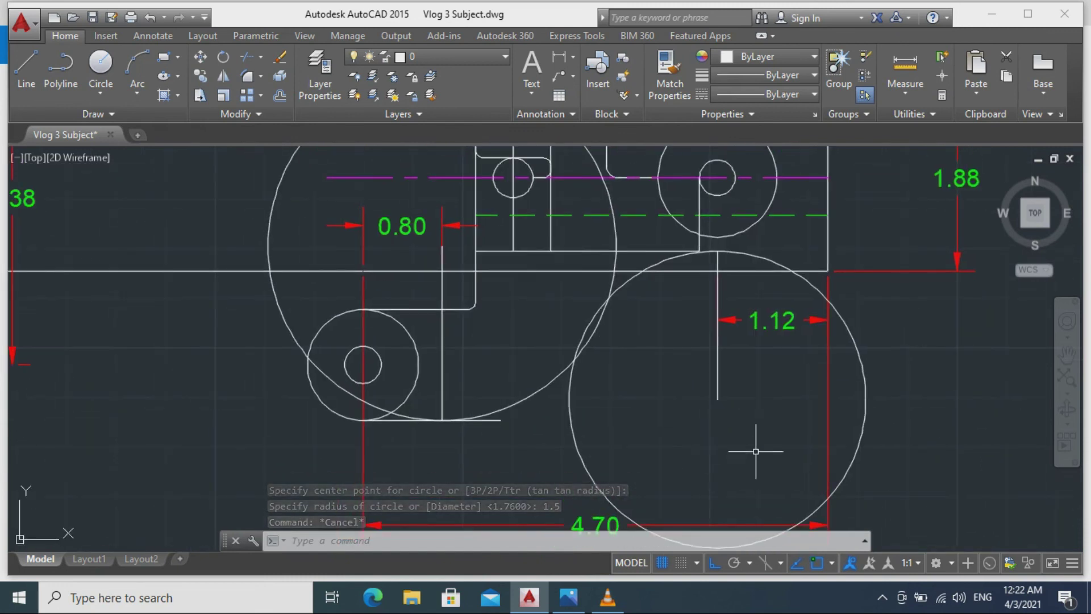
Trim away the outer part of the 1.5 radius circle, keeping only the arc between the 1.76 circle and the vertical line.
{"action": "scroll", "coordinate": [701, 370], "scroll_direction": "down", "scroll_amount": 3}
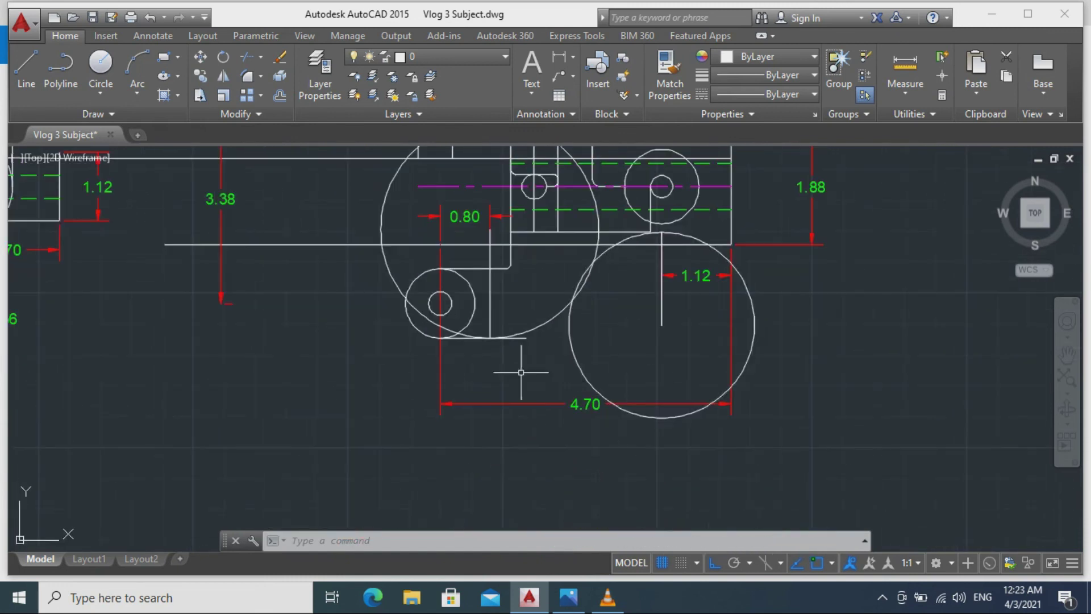
{"action": "middle_click_drag", "start_coordinate": [521, 372], "coordinate": [564, 416]}
{"action": "key", "text": "Return"}
{"action": "key", "text": "Return"}
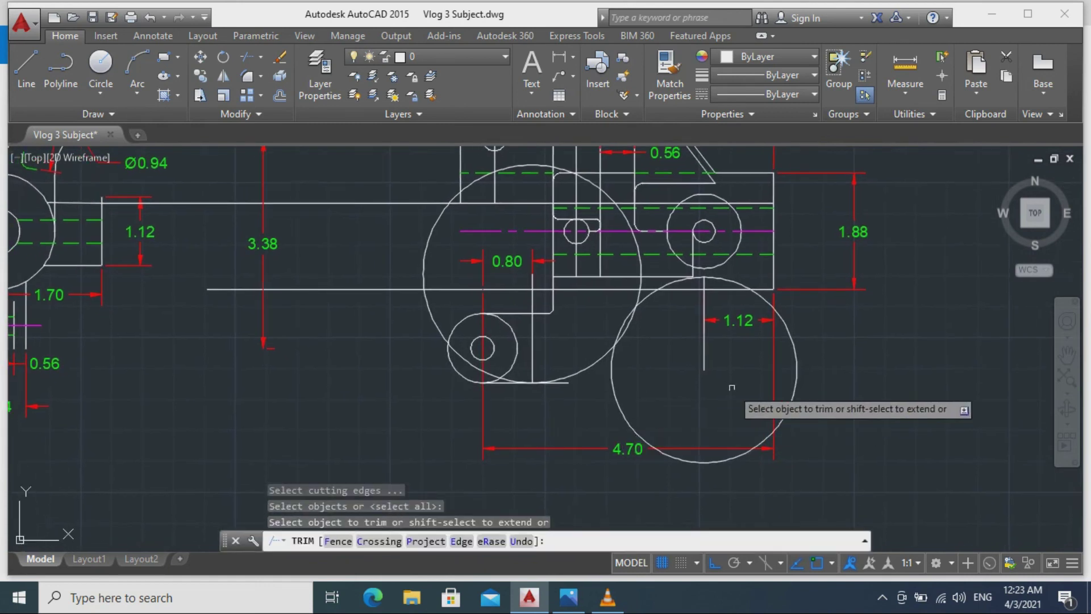
{"action": "left_click", "coordinate": [795, 388]}
{"action": "middle_click_drag", "start_coordinate": [627, 332], "coordinate": [680, 353]}
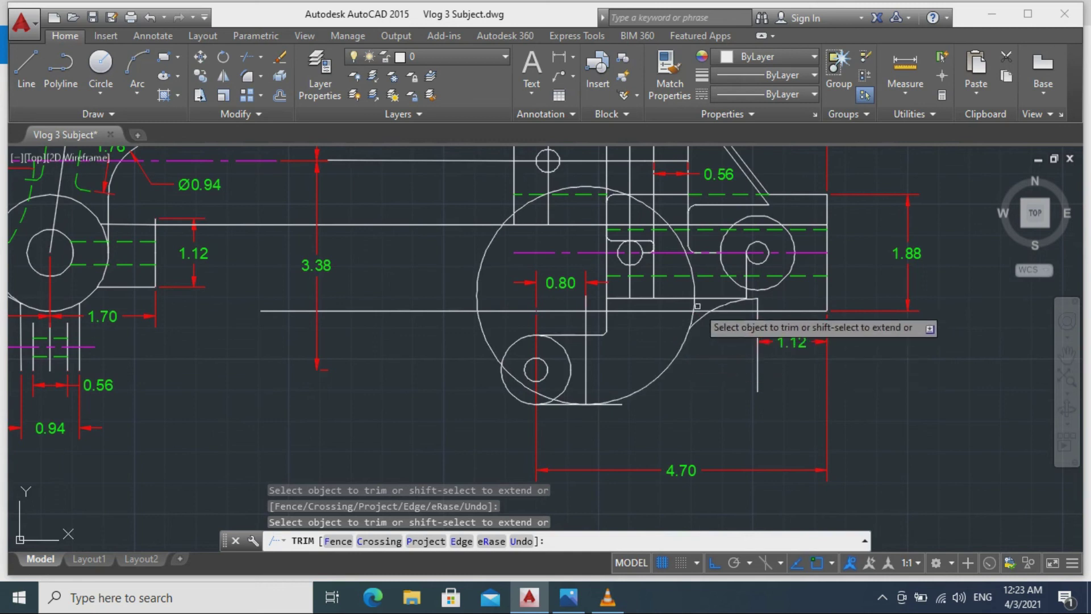
Trim the upper parts of the 1.76 radius circle where they cross the block and the horizontal lines.
{"action": "scroll", "coordinate": [684, 329], "scroll_direction": "up", "scroll_amount": 2}
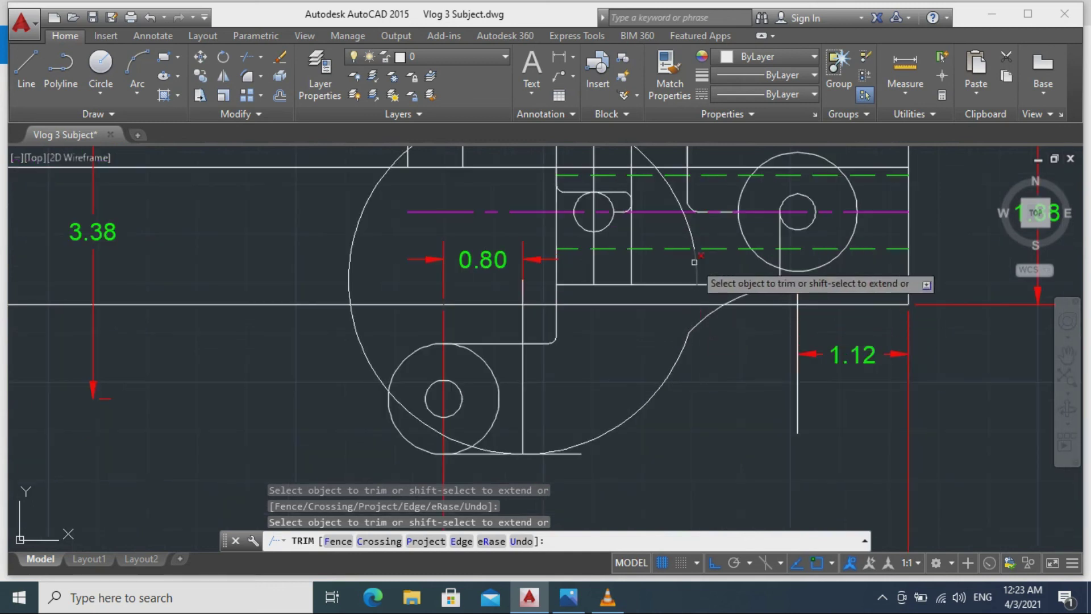
{"action": "left_click", "coordinate": [676, 198]}
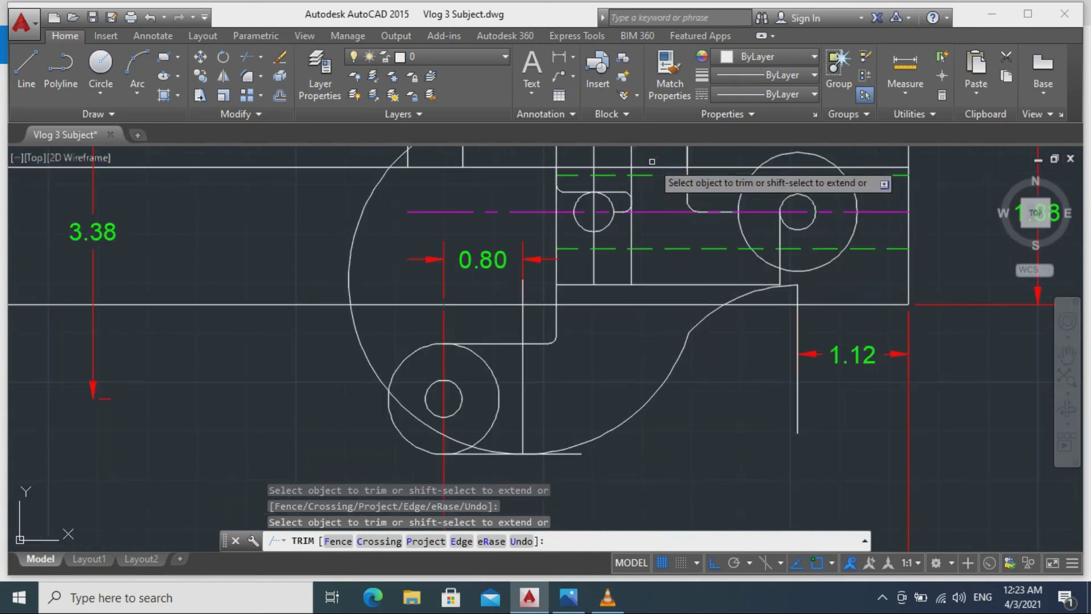
{"action": "middle_click_drag", "start_coordinate": [347, 250], "coordinate": [315, 352]}
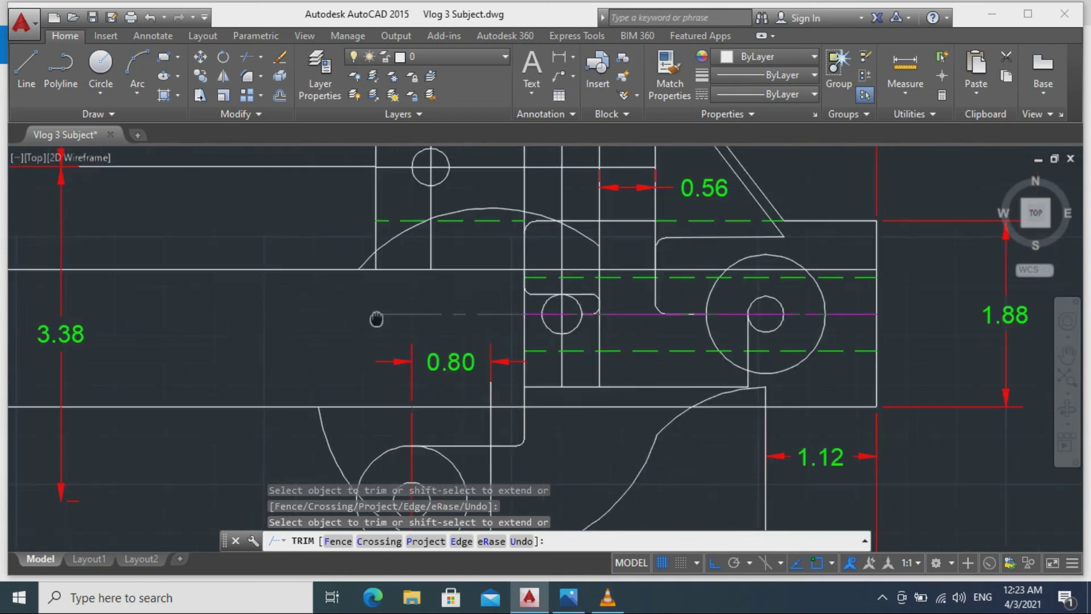
{"action": "left_click", "coordinate": [463, 210]}
{"action": "left_click", "coordinate": [529, 213]}
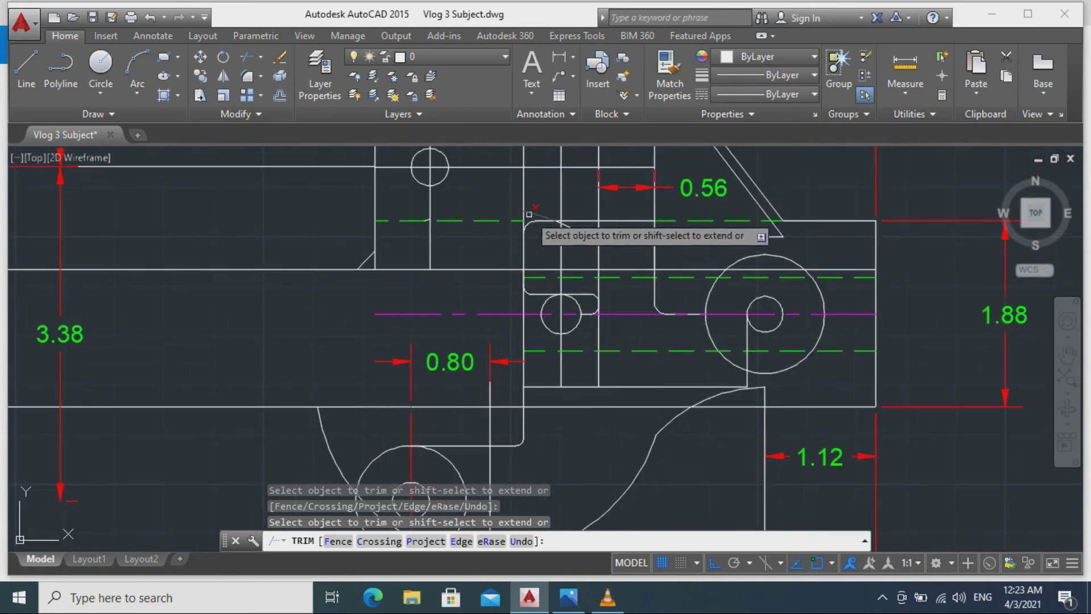
{"action": "left_click", "coordinate": [572, 231]}
Erase the three leftover arc fragments of the 1.76 circle above the upper long horizontal line.
{"action": "scroll", "coordinate": [570, 233], "scroll_direction": "up", "scroll_amount": 4}
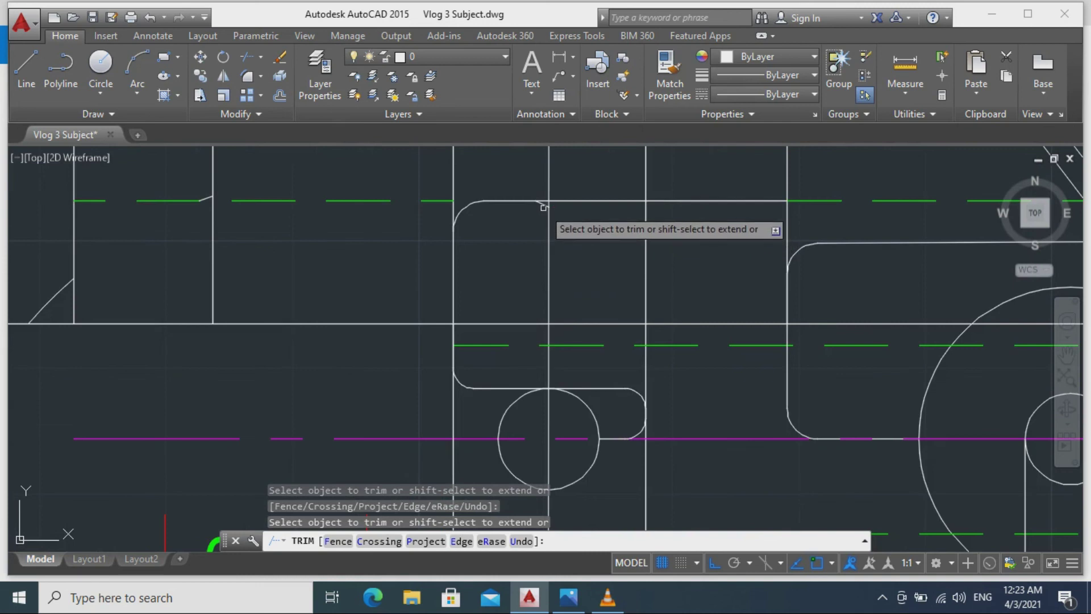
{"action": "key", "text": "Return"}
{"action": "left_click", "coordinate": [543, 204]}
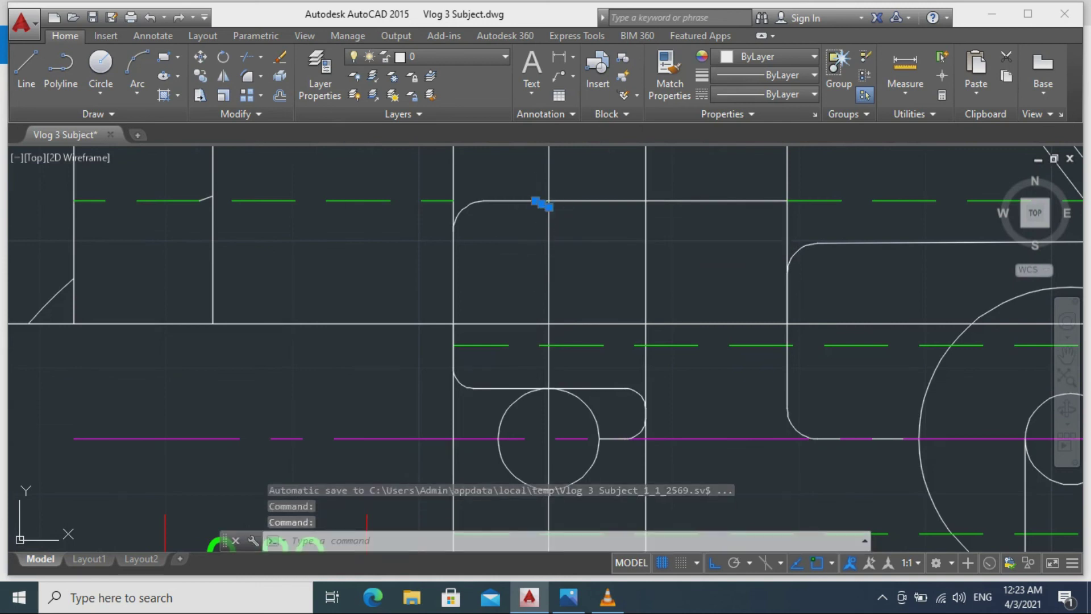
{"action": "left_click", "coordinate": [206, 198]}
{"action": "left_click", "coordinate": [51, 300]}
{"action": "type", "text": "e"}
{"action": "key", "text": "Return"}
Trim the 1.76 arc between the vertical line and the boss's outer circle, and erase the leftover arc outside the boss.
{"action": "mouse_move", "coordinate": [219, 390]}
{"action": "middle_mouse_down"}
{"action": "mouse_move", "coordinate": [336, 387]}
{"action": "mouse_move", "coordinate": [332, 208]}
{"action": "middle_mouse_up"}
{"action": "scroll", "coordinate": [450, 434], "scroll_direction": "down", "scroll_amount": 2}
{"action": "middle_click_drag", "start_coordinate": [441, 455], "coordinate": [507, 317]}
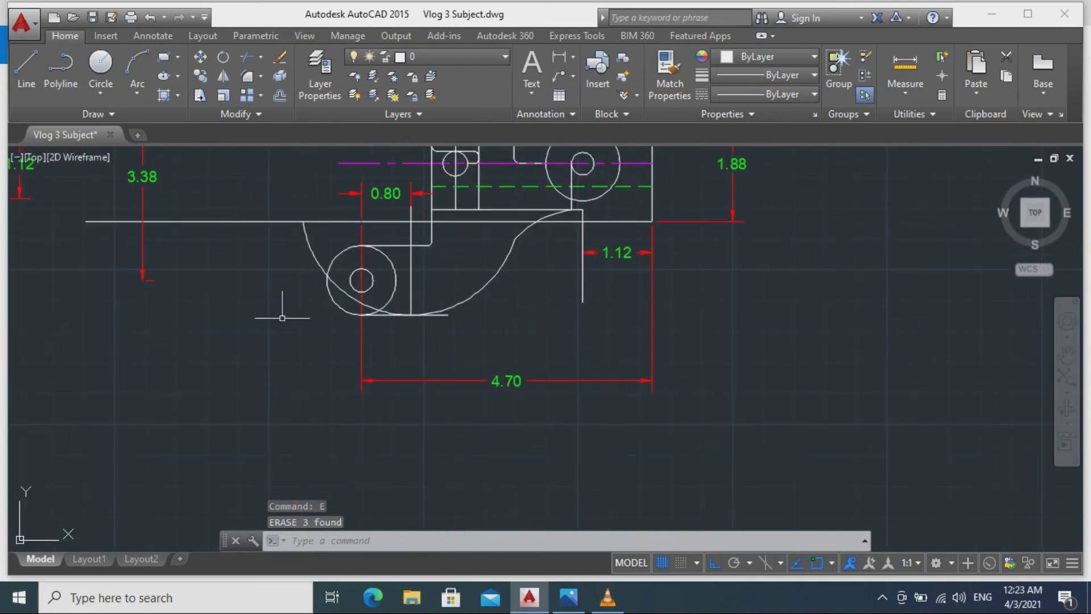
{"action": "type", "text": "tr"}
{"action": "key", "text": "Return"}
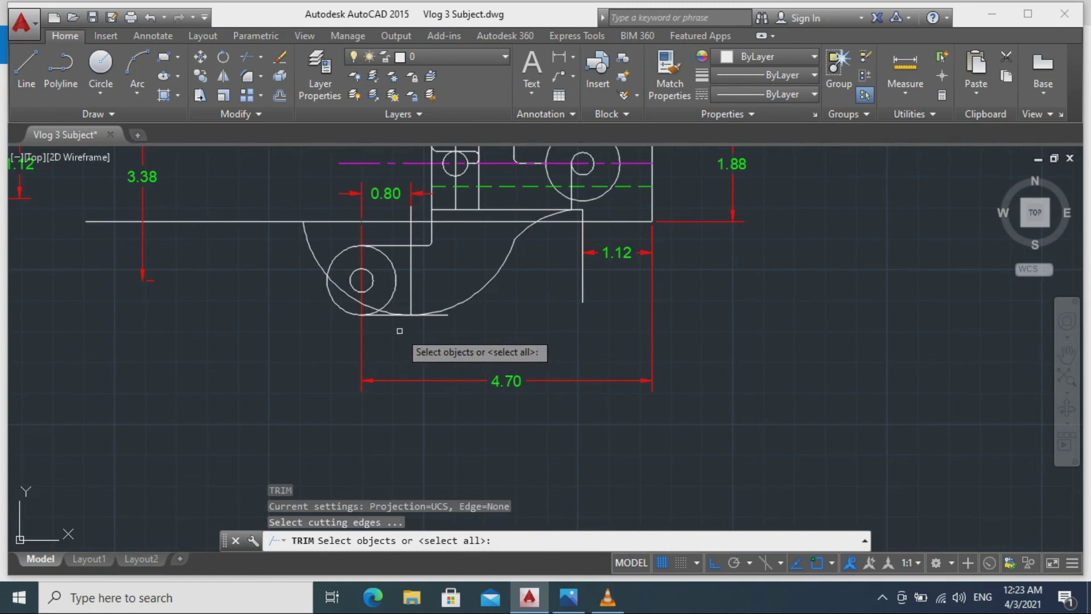
{"action": "key", "text": "Return"}
{"action": "left_click", "coordinate": [387, 310]}
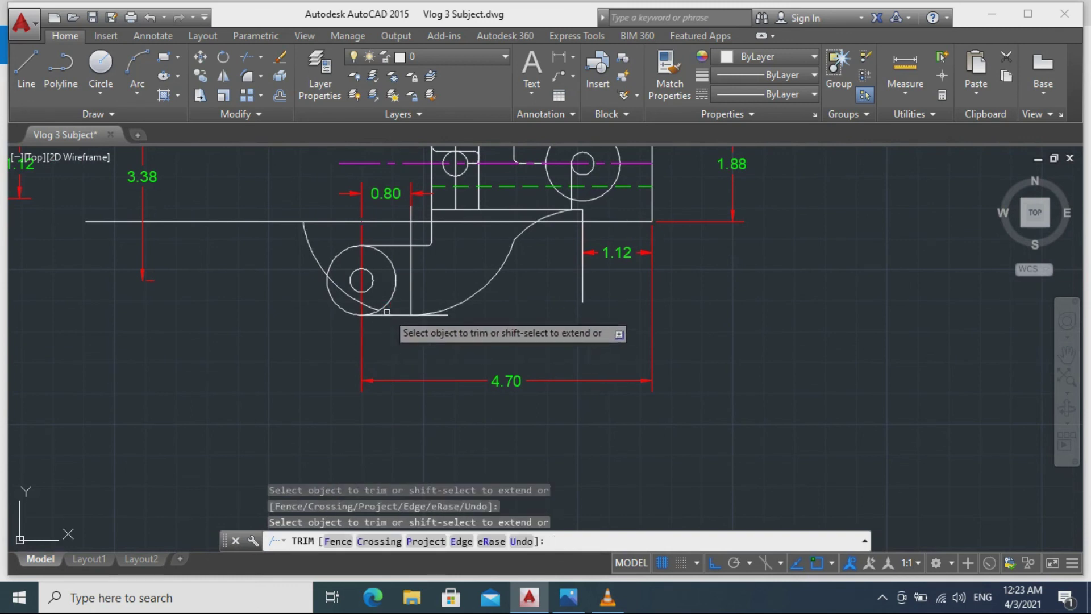
{"action": "left_click", "coordinate": [374, 308]}
{"action": "key", "text": "Escape"}
{"action": "left_click", "coordinate": [320, 266]}
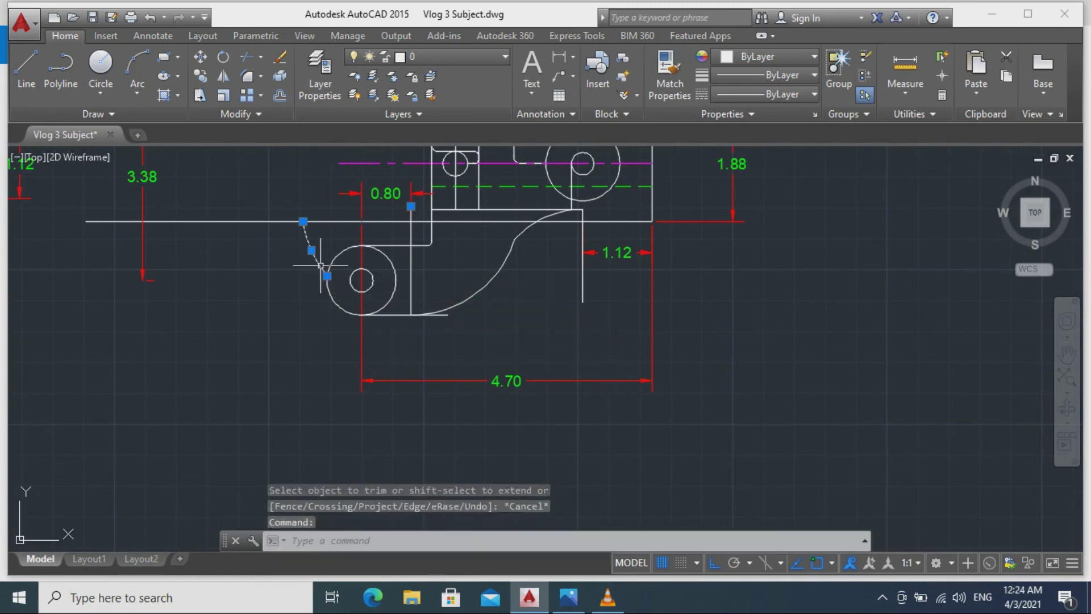
{"action": "type", "text": "e"}
{"action": "key", "text": "Return"}
Shorten the boss's lower horizontal line so it ends at the foot of the vertical line where the curve starts.
{"action": "scroll", "coordinate": [479, 330], "scroll_direction": "down", "scroll_amount": 3}
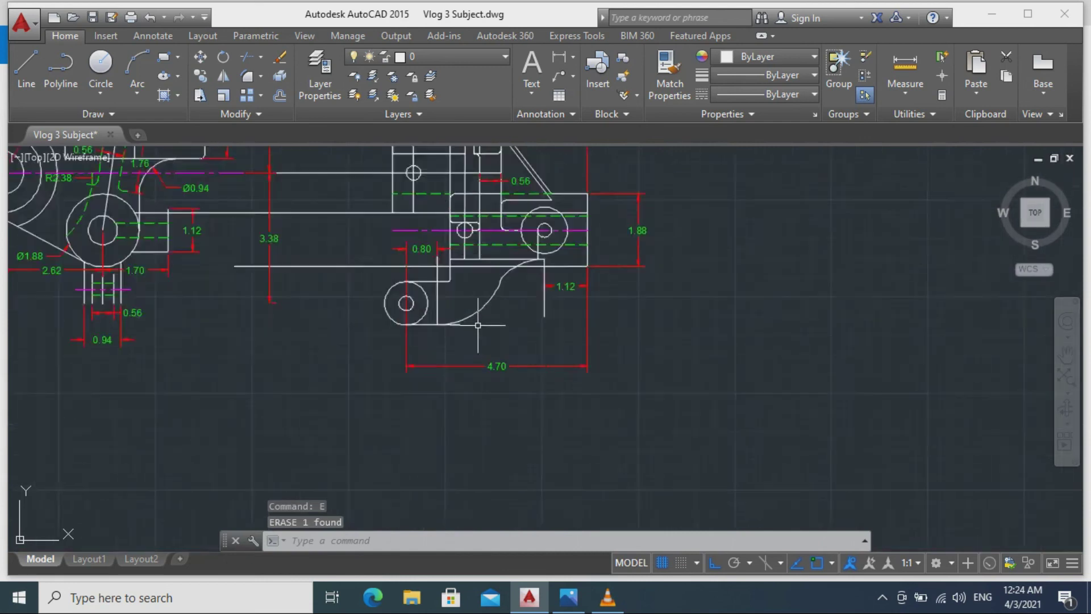
{"action": "scroll", "coordinate": [426, 316], "scroll_direction": "up", "scroll_amount": 5}
{"action": "left_click", "coordinate": [425, 323]}
{"action": "left_click", "coordinate": [429, 323]}
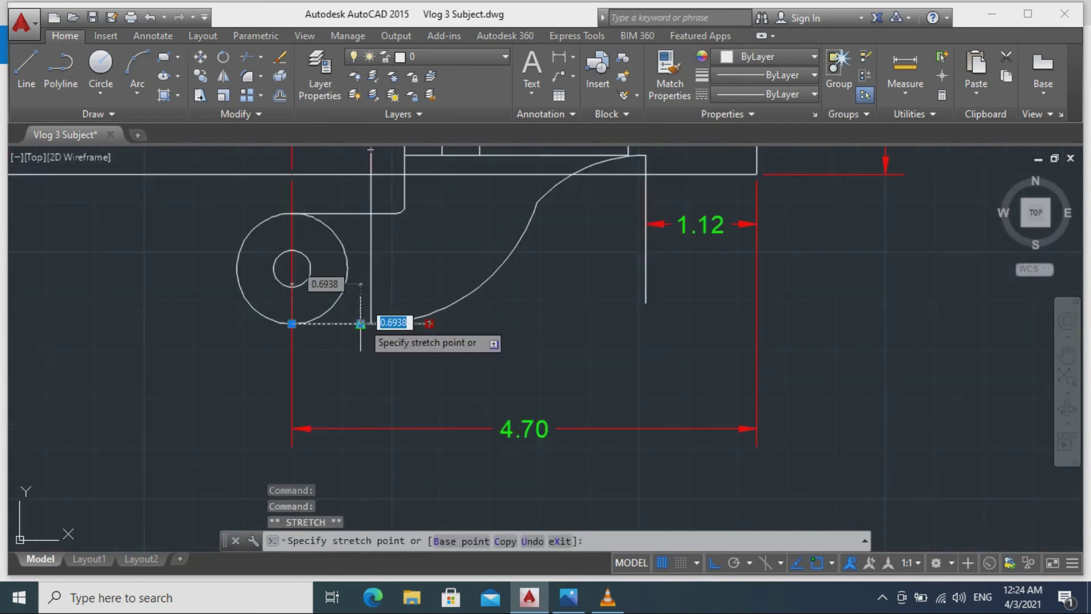
{"action": "left_click", "coordinate": [370, 323]}
{"action": "scroll", "coordinate": [440, 348], "scroll_direction": "down", "scroll_amount": 5}
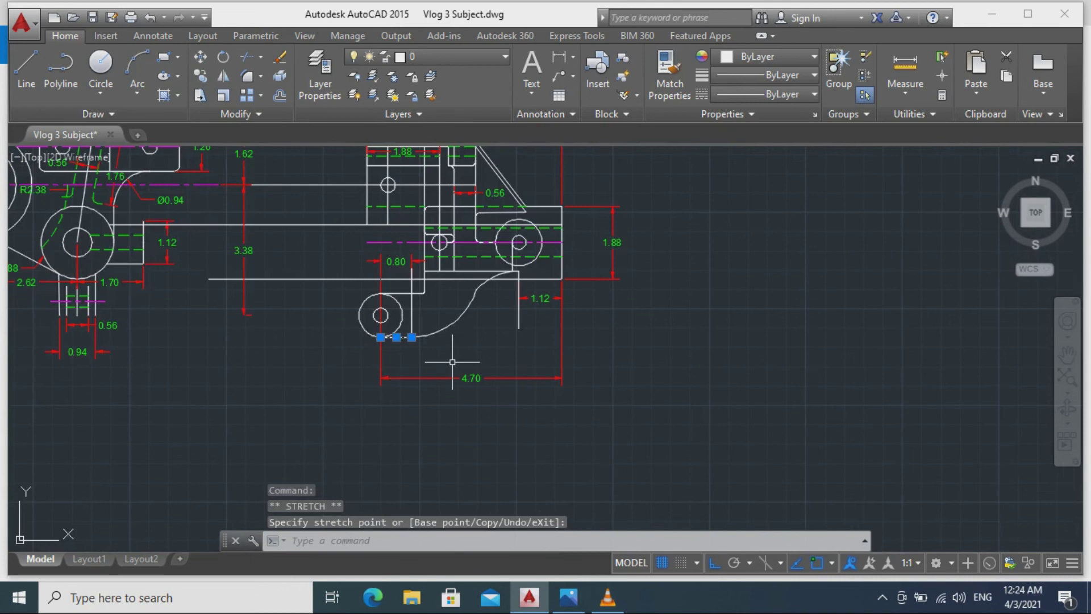
Try erasing the vertical line at the 1.12 dimension and shortening the vertical line beside the boss, and undo both edits.
{"action": "scroll", "coordinate": [449, 364], "scroll_direction": "up", "scroll_amount": 3}
{"action": "left_click", "coordinate": [557, 302]}
{"action": "type", "text": "E"}
{"action": "key", "text": "Return"}
{"action": "left_click", "coordinate": [385, 244]}
{"action": "left_click", "coordinate": [386, 215]}
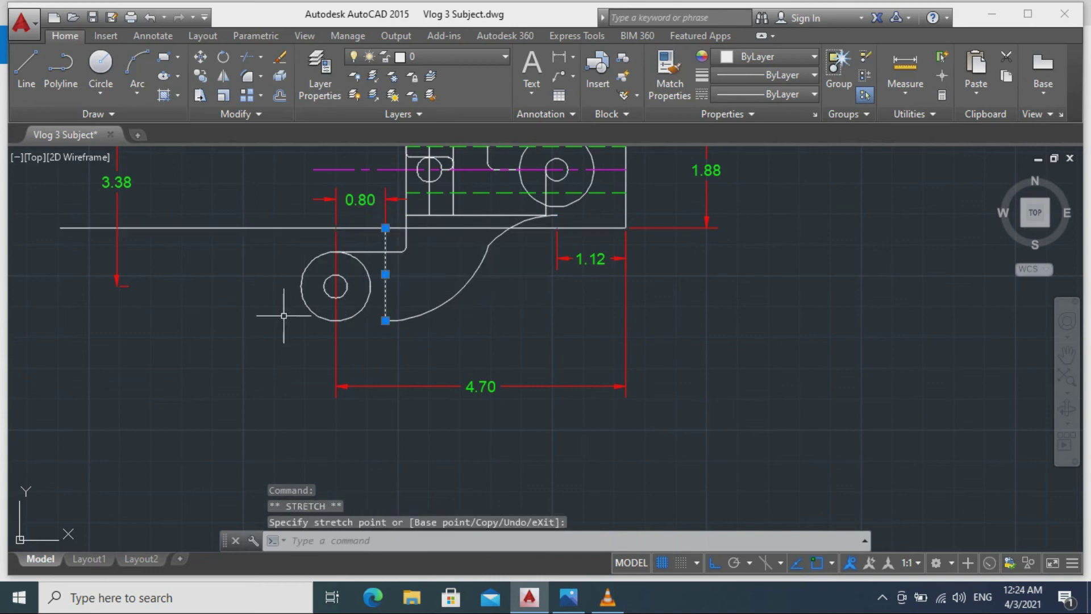
{"action": "key", "text": "Escape"}
{"action": "key", "text": "ctrl+z"}
{"action": "key", "text": "ctrl+z"}
Erase the vertical construction line at the 1.12 dimension that marked the 1.5 circle's centre.
{"action": "left_click", "coordinate": [567, 277]}
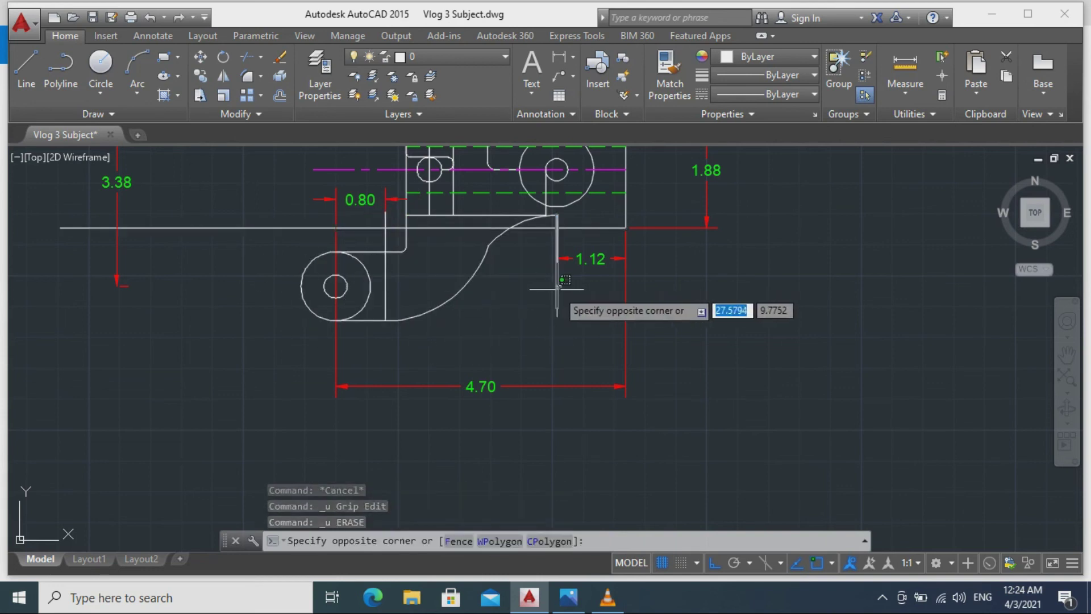
{"action": "left_click", "coordinate": [542, 321]}
{"action": "type", "text": "e"}
{"action": "key", "text": "Return"}
Stretch the short vertical line at the curve's upper end downwards and trim the arc's overhang beyond it.
{"action": "scroll", "coordinate": [490, 273], "scroll_direction": "up", "scroll_amount": 3}
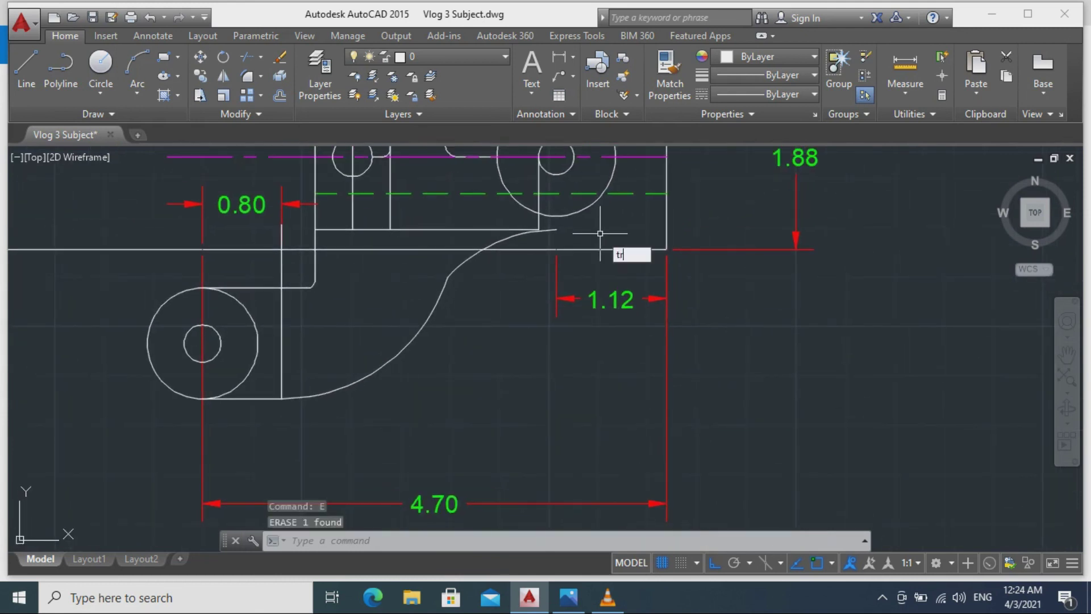
{"action": "key", "text": "Return"}
{"action": "key", "text": "Escape"}
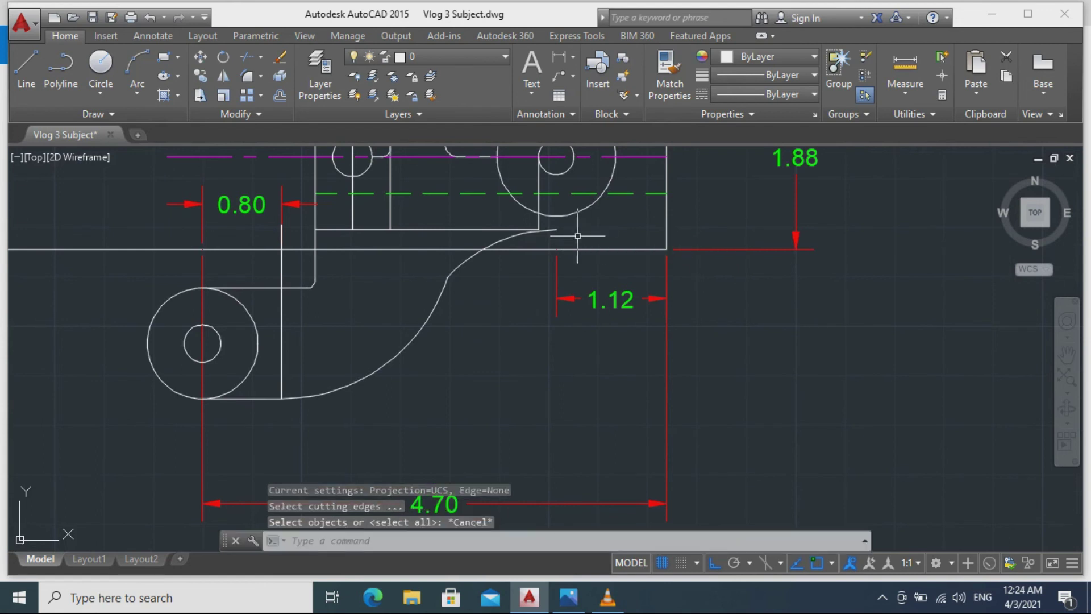
{"action": "left_click", "coordinate": [539, 193]}
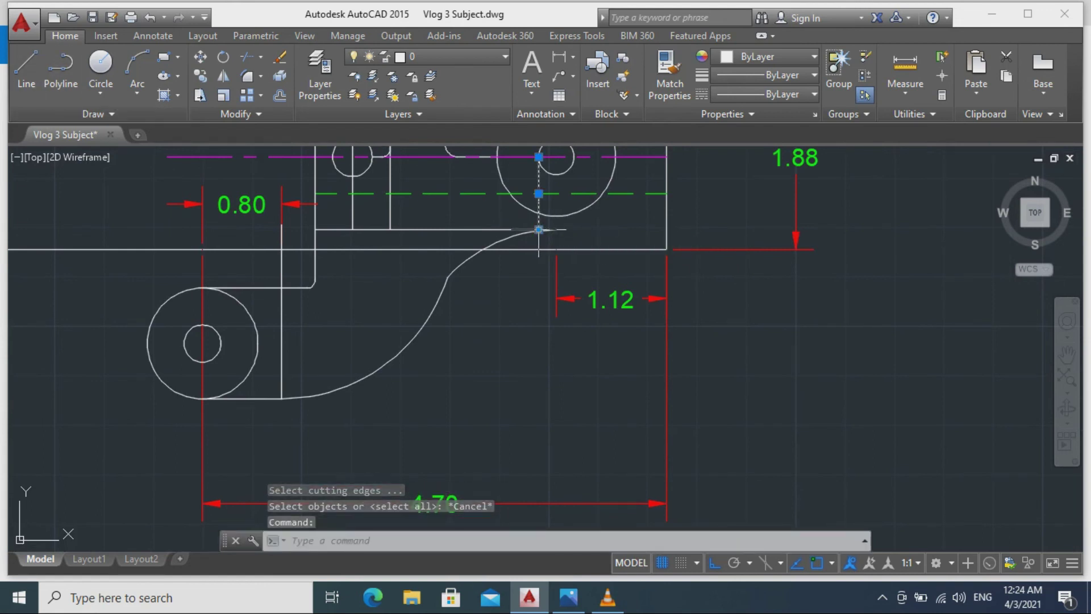
{"action": "left_click", "coordinate": [537, 230]}
{"action": "left_click", "coordinate": [538, 259]}
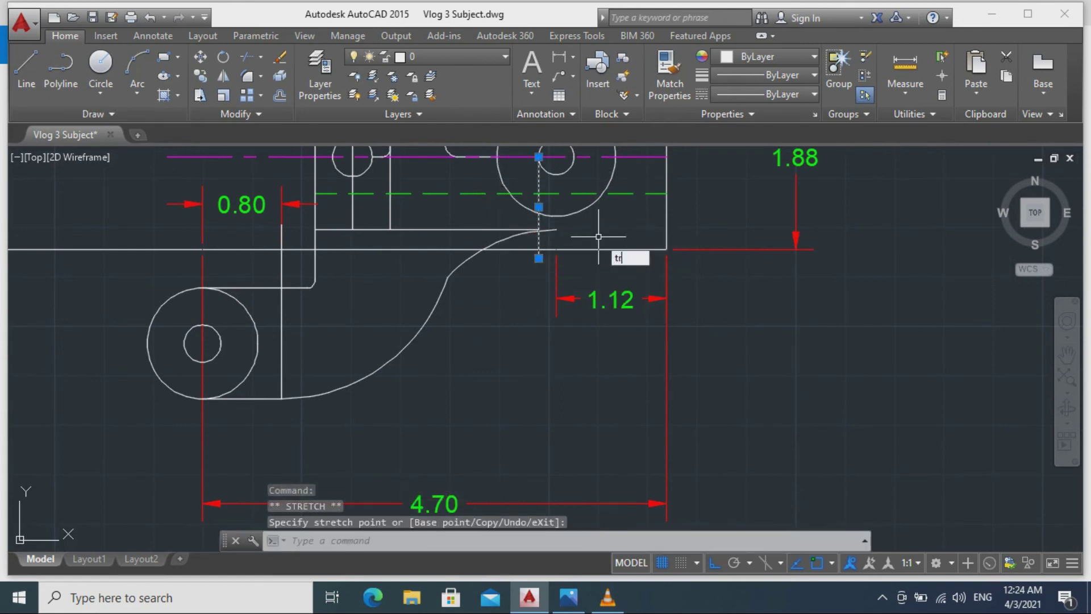
{"action": "type", "text": "tr"}
{"action": "key", "text": "Return"}
{"action": "left_click", "coordinate": [550, 231]}
{"action": "key", "text": "Escape"}
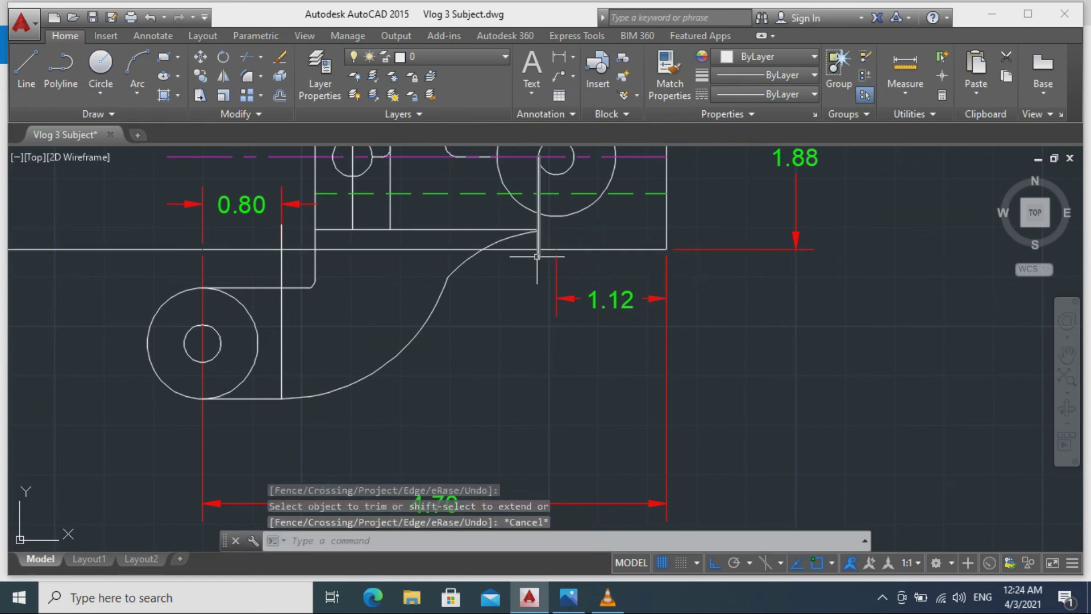
Shorten the stretched vertical line back up to the end point of the 1.5 radius arc.
{"action": "left_click", "coordinate": [537, 250]}
{"action": "left_click", "coordinate": [539, 230]}
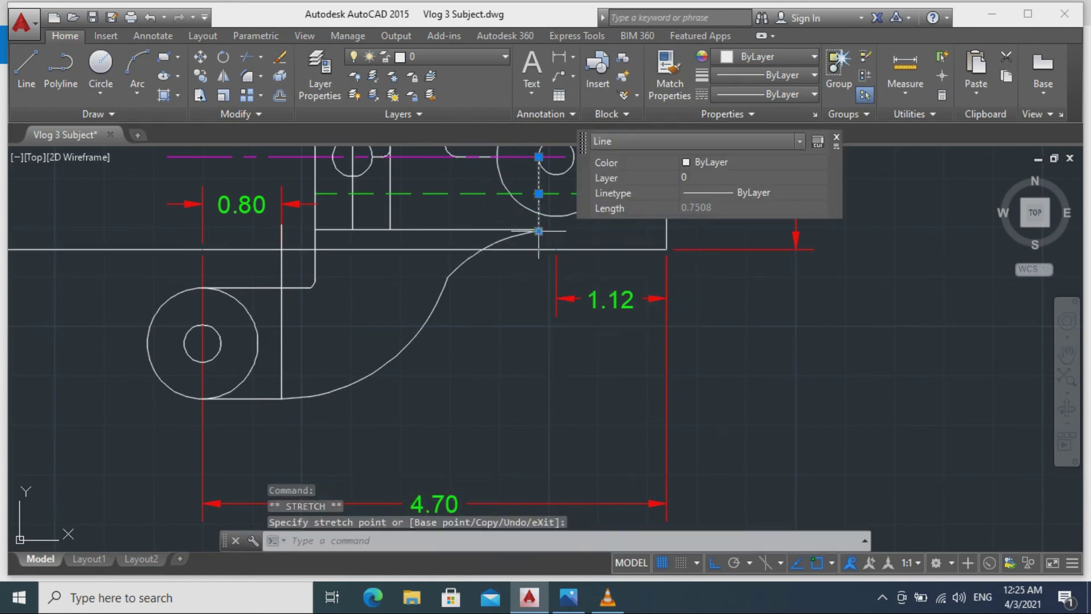
{"action": "key", "text": "Escape"}
Shorten the vertical line beside the boss so its upper end meets the lower long horizontal line.
{"action": "scroll", "coordinate": [495, 304], "scroll_direction": "down", "scroll_amount": 2}
{"action": "scroll", "coordinate": [442, 266], "scroll_direction": "up", "scroll_amount": 2}
{"action": "left_click", "coordinate": [389, 273]}
{"action": "left_click", "coordinate": [388, 242]}
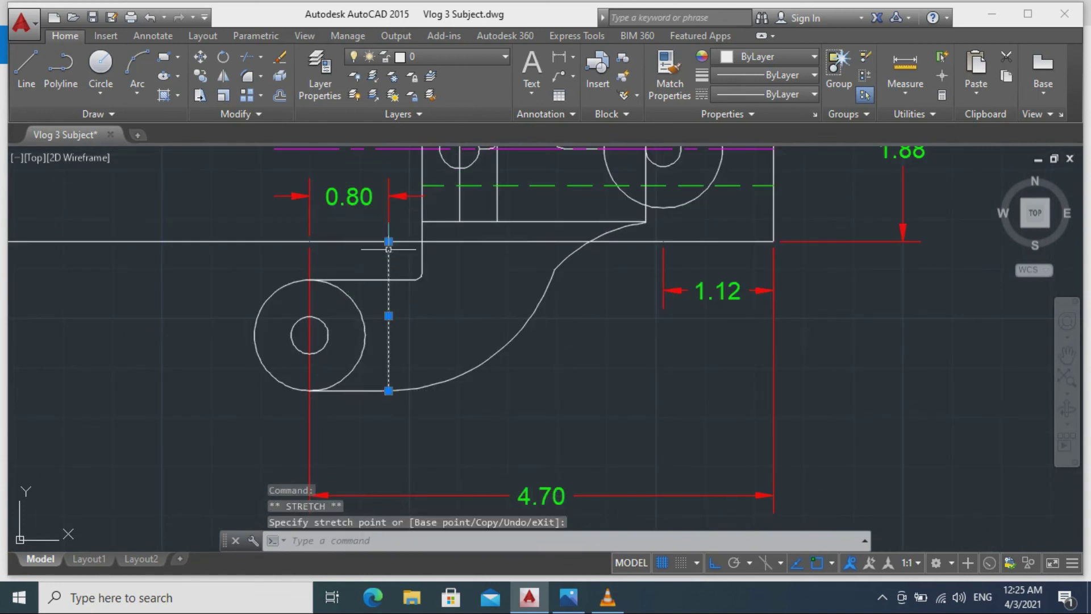
{"action": "key", "text": "Escape"}
Move the 0.80 dimension down below the boss, above the 4.70 dimension.
{"action": "scroll", "coordinate": [550, 273], "scroll_direction": "down", "scroll_amount": 3}
{"action": "scroll", "coordinate": [551, 276], "scroll_direction": "up", "scroll_amount": 3}
{"action": "scroll", "coordinate": [551, 276], "scroll_direction": "down", "scroll_amount": 2}
{"action": "left_click", "coordinate": [484, 179]}
{"action": "left_click", "coordinate": [493, 180]}
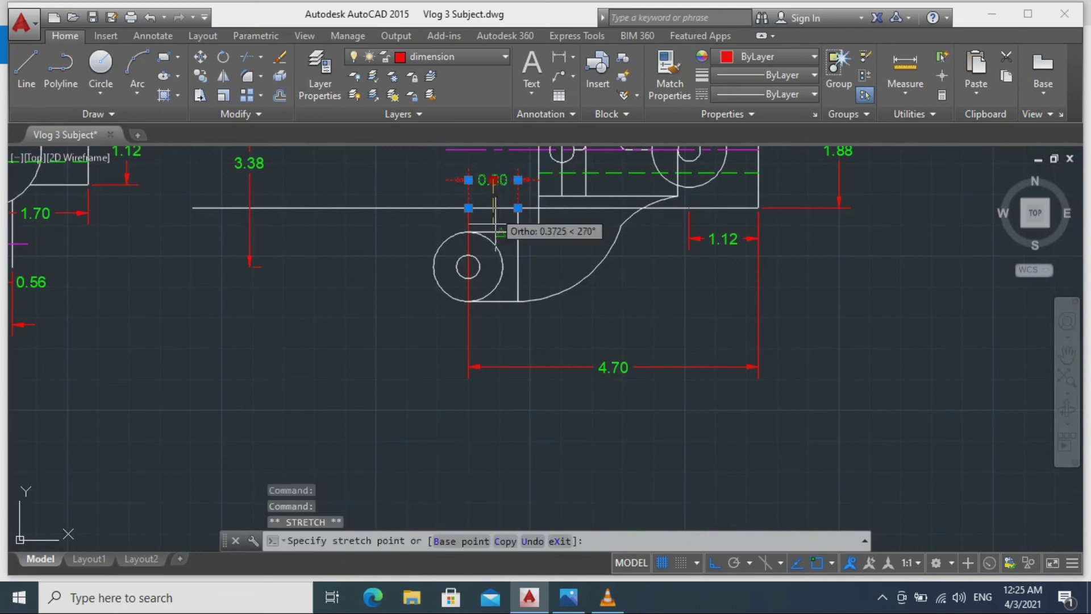
{"action": "left_click", "coordinate": [506, 324]}
Move the 0.80 dimension's extension origins to the boss's lower horizontal line and pull the 4.70 dimension's origin down to the boss.
{"action": "left_click", "coordinate": [517, 227]}
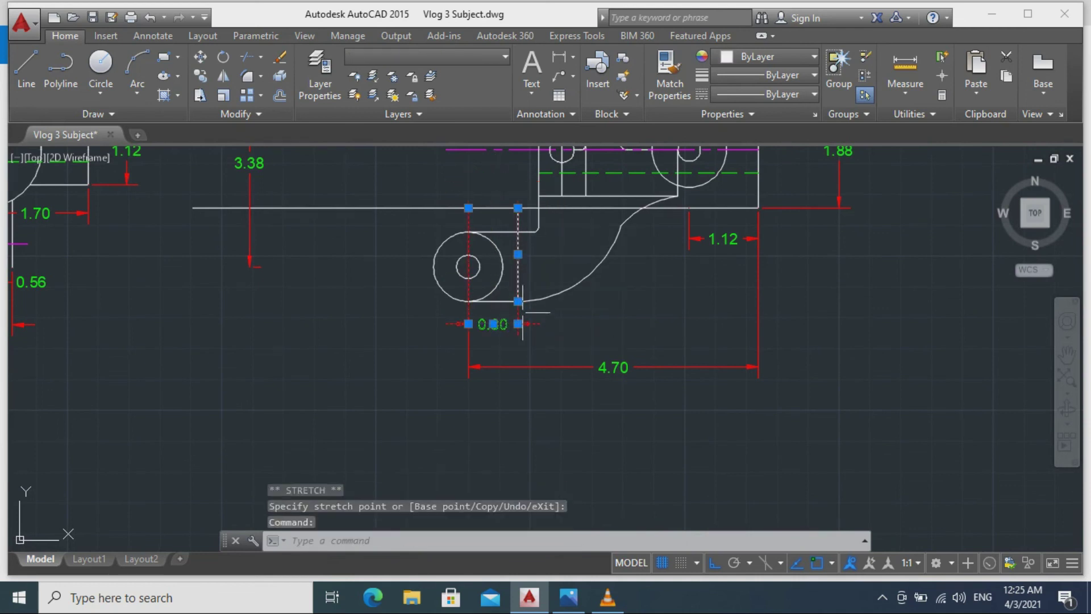
{"action": "left_click", "coordinate": [517, 208]}
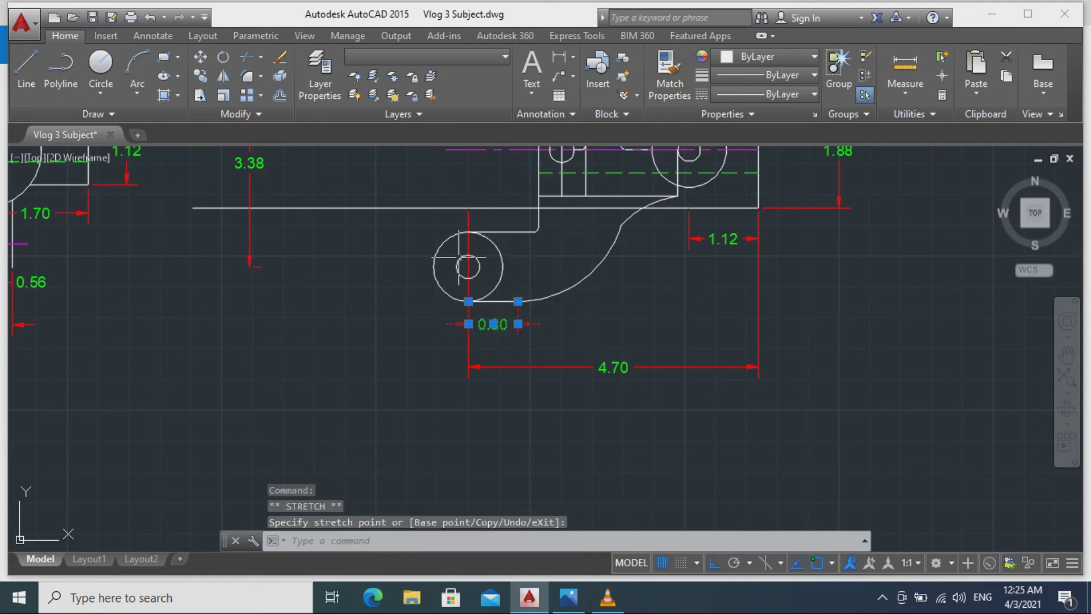
{"action": "left_click", "coordinate": [468, 209]}
{"action": "left_click", "coordinate": [468, 209]}
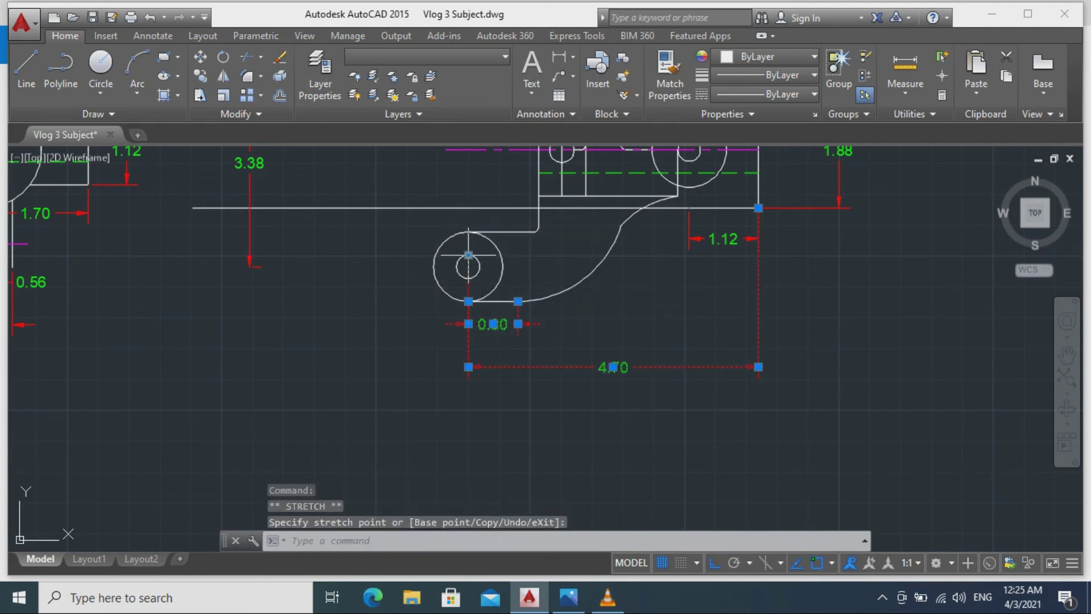
{"action": "key", "text": "Escape"}
Draw a vertical line upwards from the end of the boss's lower horizontal line, past the lower long horizontal line.
{"action": "scroll", "coordinate": [324, 275], "scroll_direction": "up", "scroll_amount": 2}
{"action": "scroll", "coordinate": [324, 275], "scroll_direction": "down", "scroll_amount": 2}
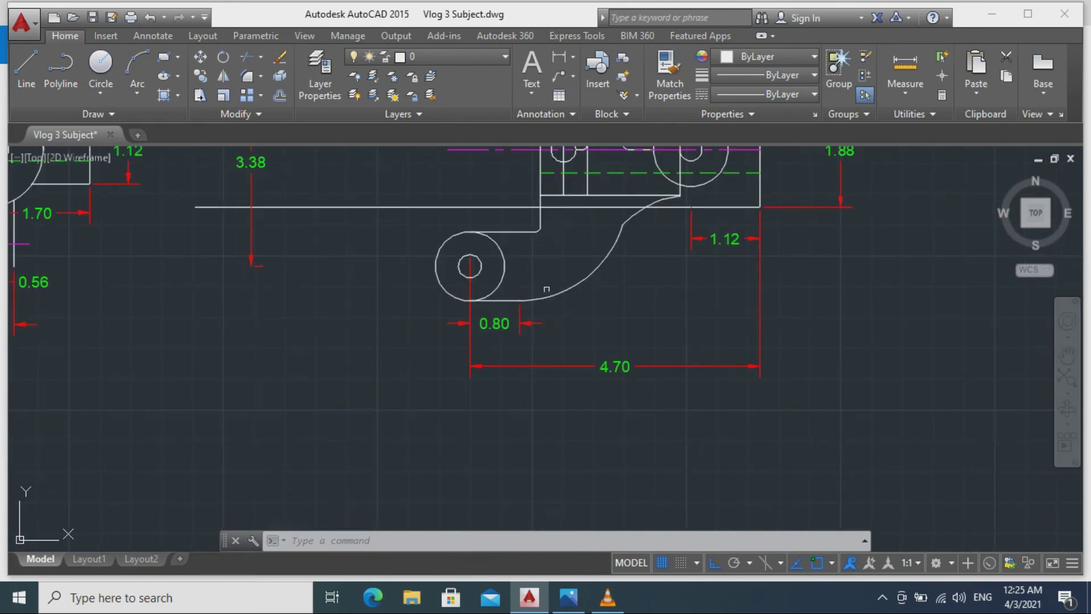
{"action": "left_click", "coordinate": [520, 300]}
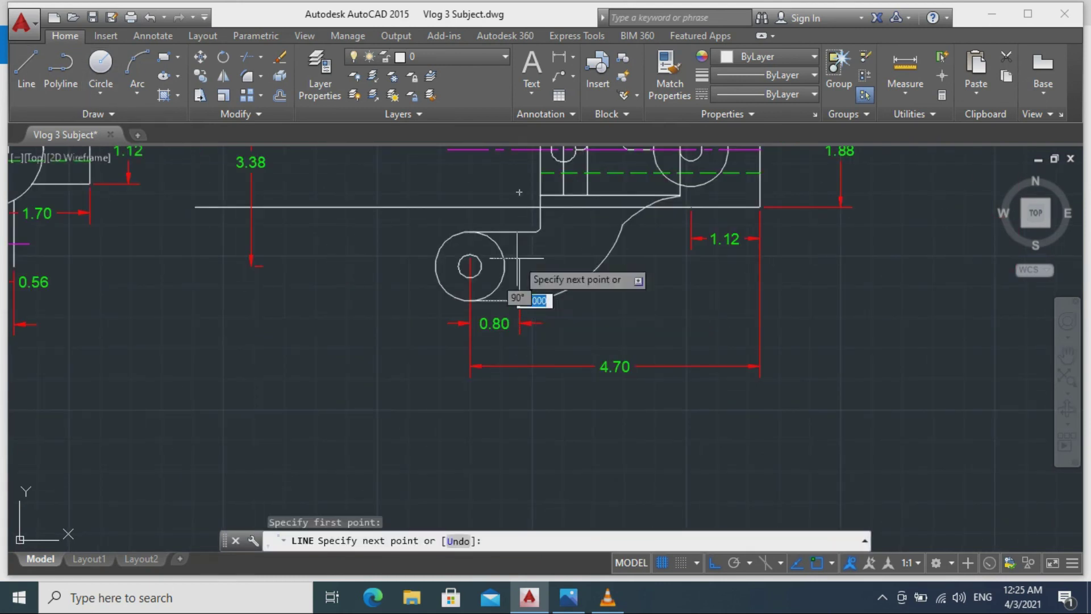
{"action": "left_click", "coordinate": [520, 207]}
{"action": "key", "text": "Escape"}
Trim the new vertical line at the boss's upper horizontal line and erase the leftover piece above it.
{"action": "type", "text": "tr"}
{"action": "key", "text": "Return"}
{"action": "key", "text": "Return"}
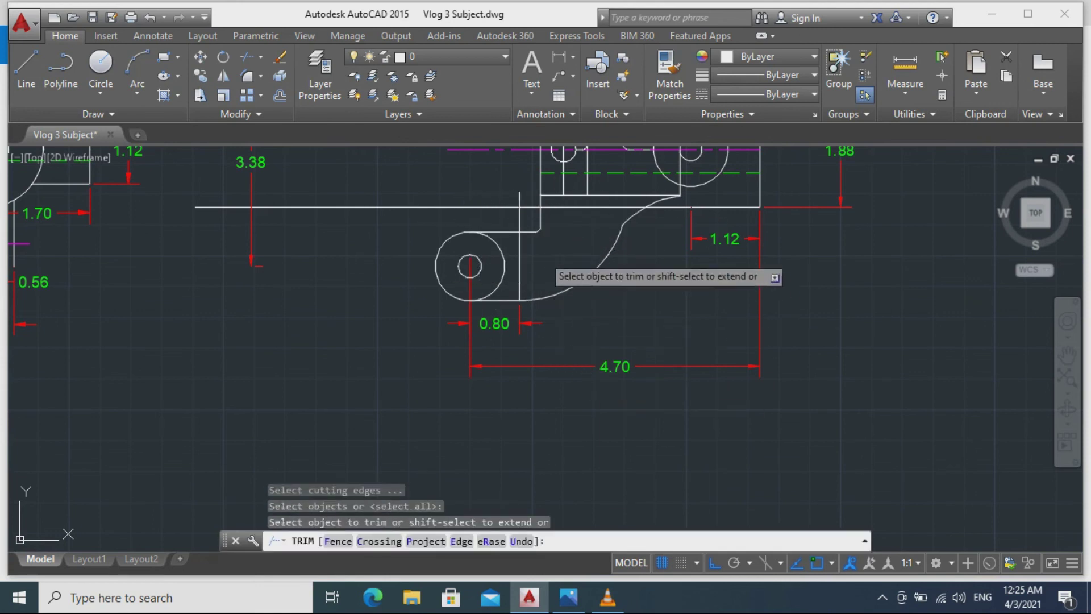
{"action": "key", "text": "Escape"}
{"action": "left_click", "coordinate": [519, 197]}
{"action": "type", "text": "e"}
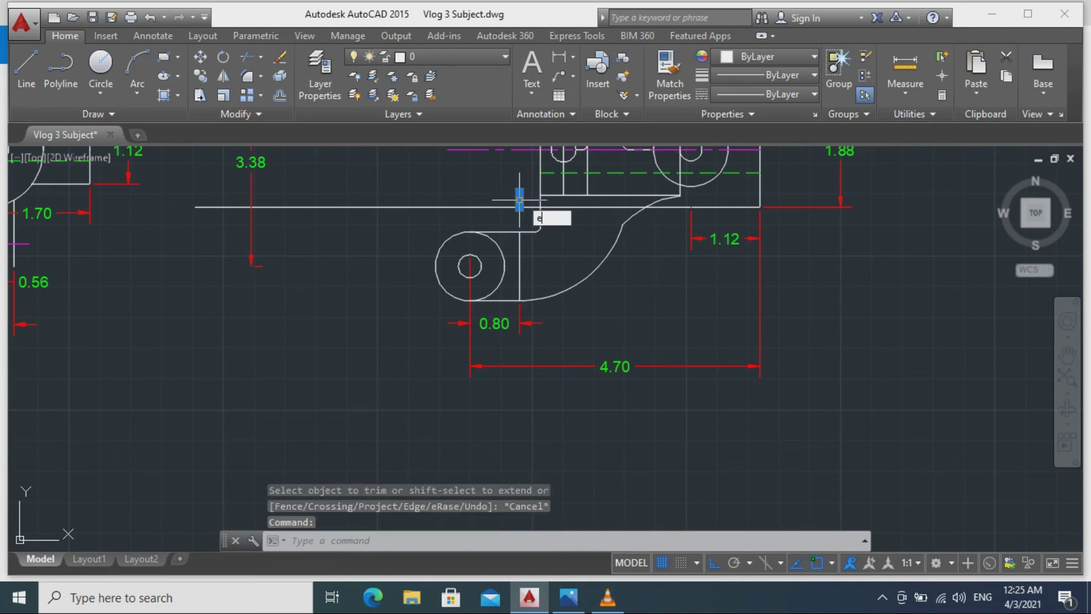
{"action": "key", "text": "Return"}
Move the 4.70 dimension up closer to the 0.80 dimension.
{"action": "scroll", "coordinate": [647, 300], "scroll_direction": "down", "scroll_amount": 2}
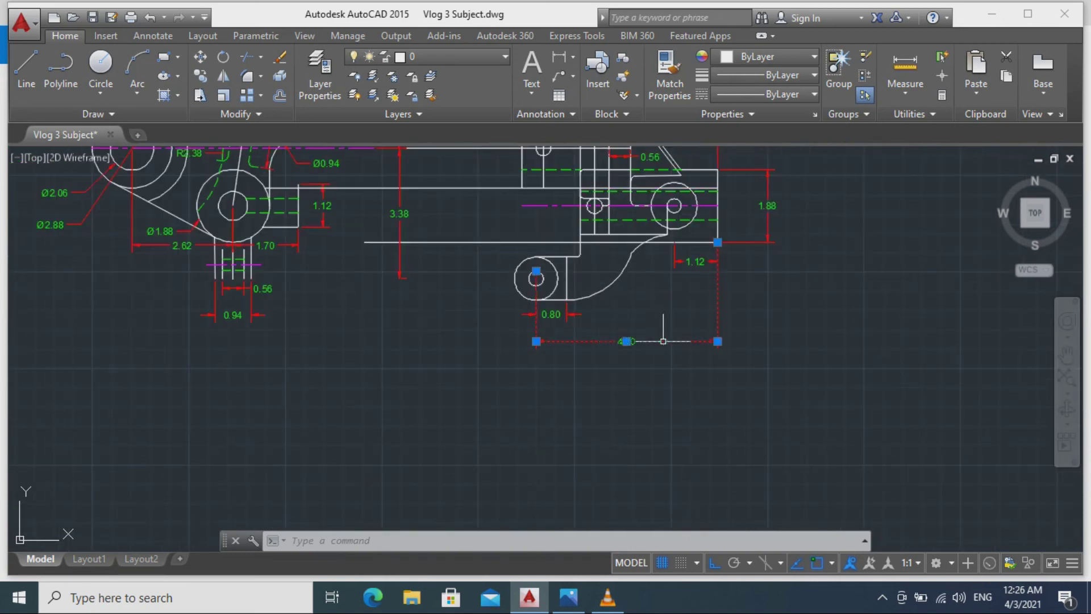
{"action": "left_click", "coordinate": [626, 341]}
{"action": "left_click", "coordinate": [629, 328]}
{"action": "key", "text": "Escape"}
Erase the vertical 3.38 dimension between the two views.
{"action": "middle_click_drag", "start_coordinate": [449, 335], "coordinate": [421, 427]}
{"action": "left_click", "coordinate": [374, 268]}
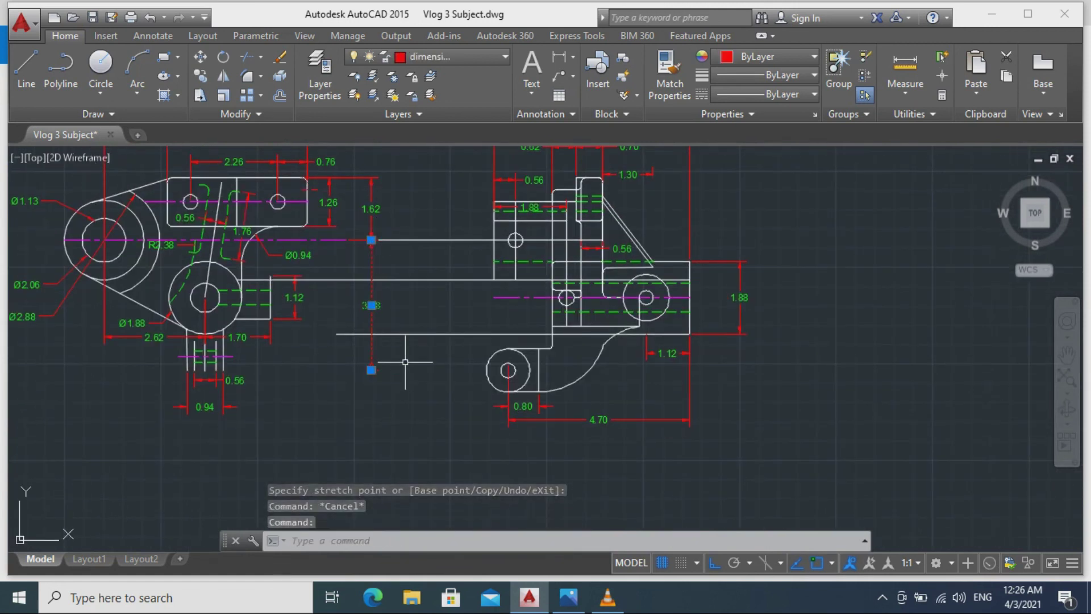
{"action": "type", "text": "e"}
{"action": "key", "text": "Return"}
{"action": "left_click", "coordinate": [432, 57]}
{"action": "left_click", "coordinate": [320, 79]}
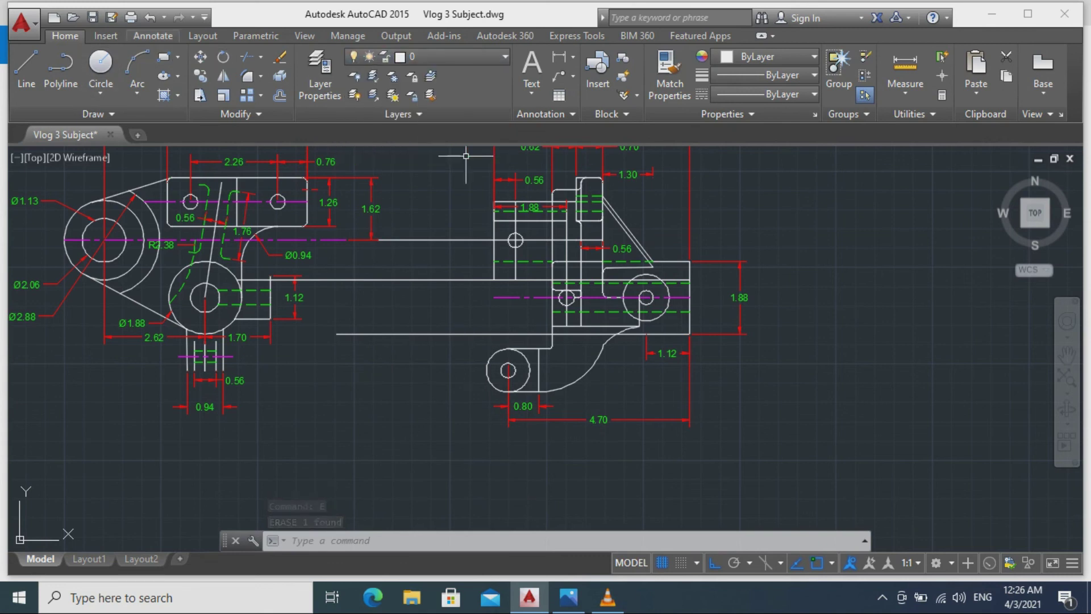
{"action": "left_click", "coordinate": [152, 35]}
{"action": "left_click", "coordinate": [282, 67]}
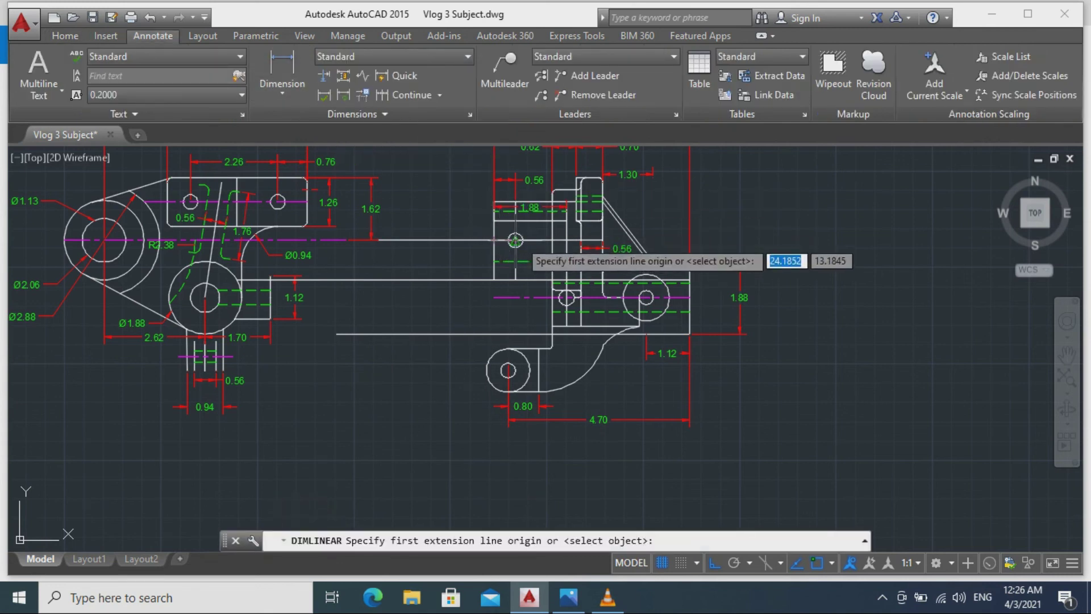
{"action": "scroll", "coordinate": [515, 241], "scroll_direction": "up", "scroll_amount": 2}
{"action": "left_click", "coordinate": [511, 246]}
{"action": "scroll", "coordinate": [653, 415], "scroll_direction": "up", "scroll_amount": 2}
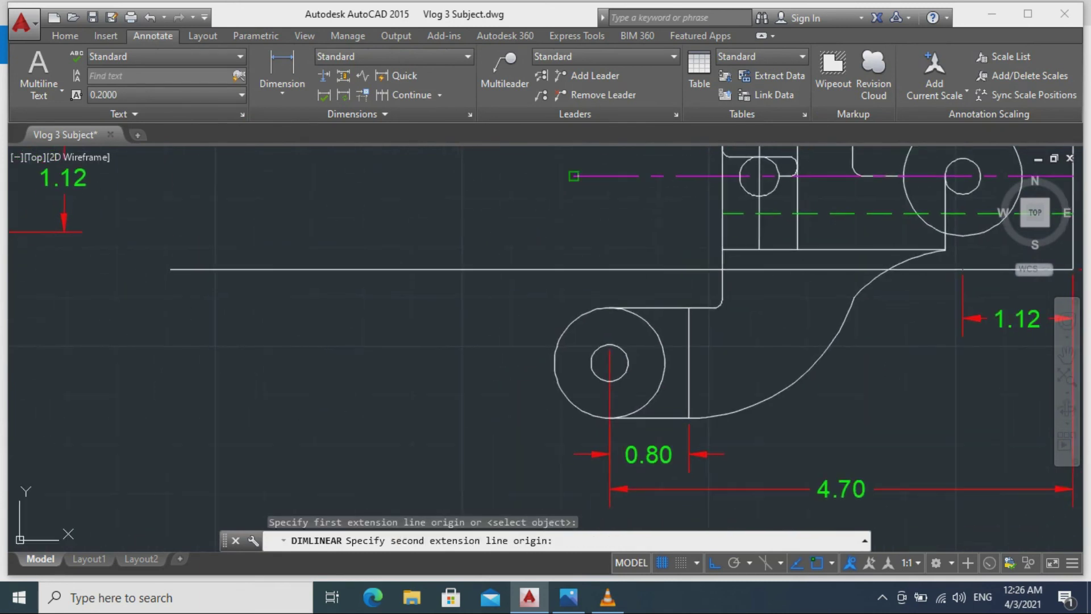
{"action": "key", "text": "F8"}
{"action": "scroll", "coordinate": [608, 364], "scroll_direction": "down", "scroll_amount": 4}
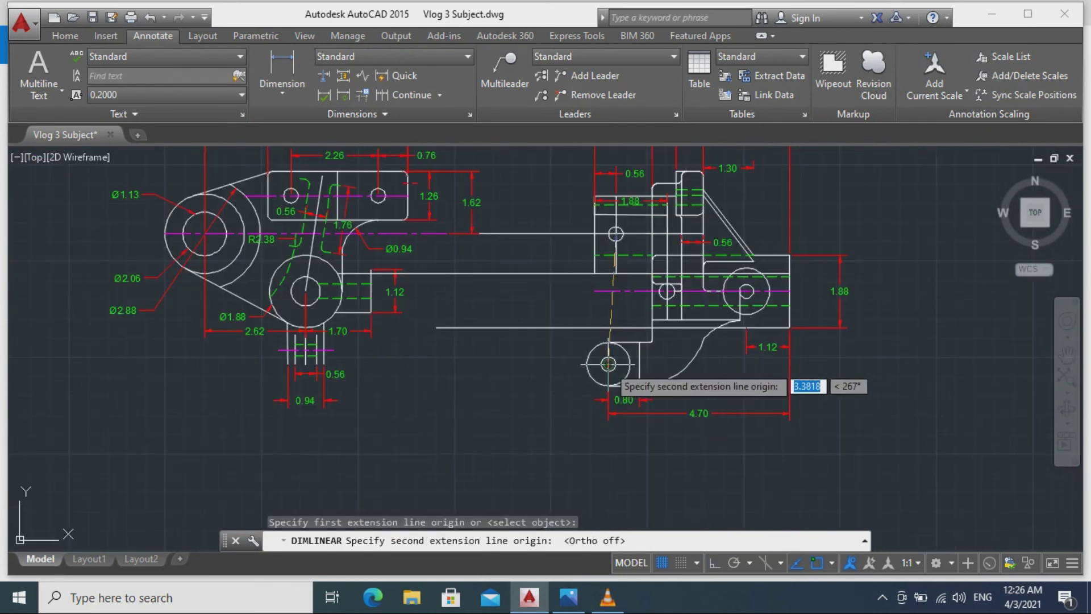
{"action": "left_click", "coordinate": [608, 364]}
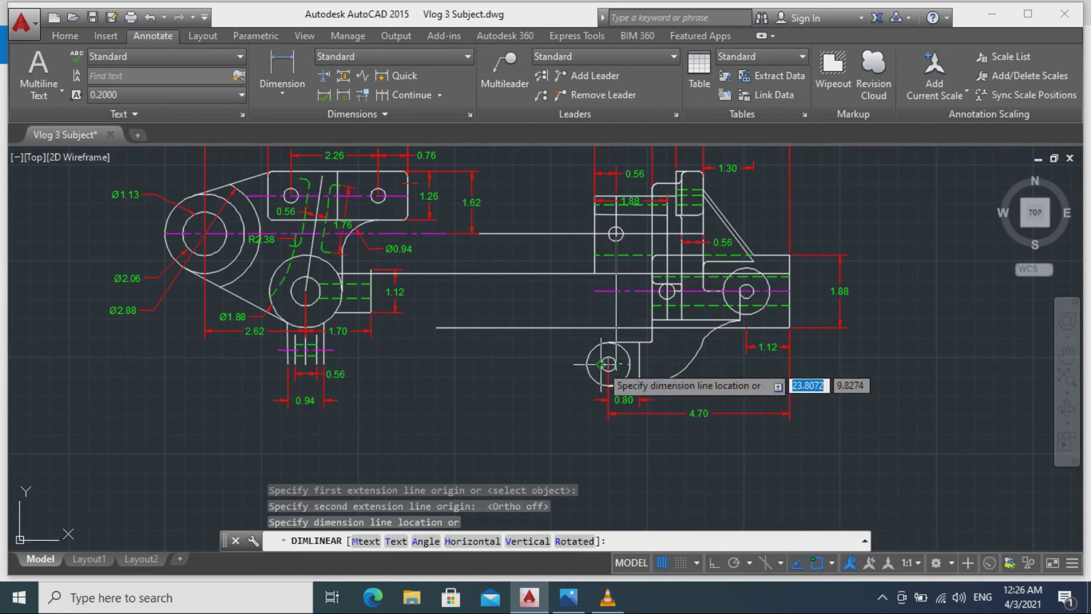
{"action": "key", "text": "Escape"}
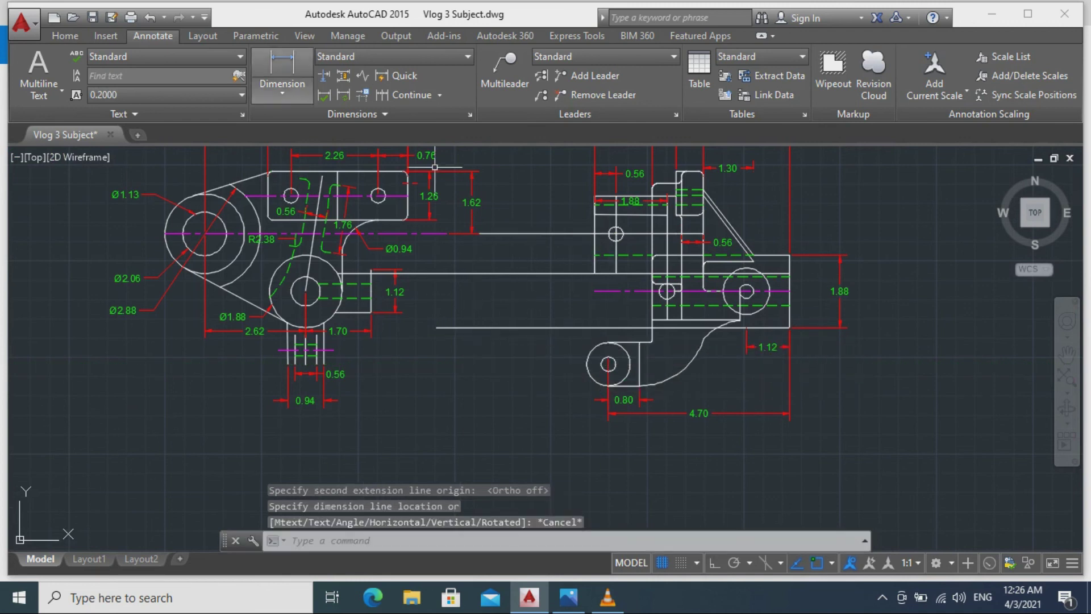
On the dimension layer, add a vertical linear dimension from the upper small circle's centre to the boss hole's centre, placed between the two views.
{"action": "left_click", "coordinate": [65, 35]}
{"action": "left_click", "coordinate": [449, 57]}
{"action": "left_click", "coordinate": [417, 75]}
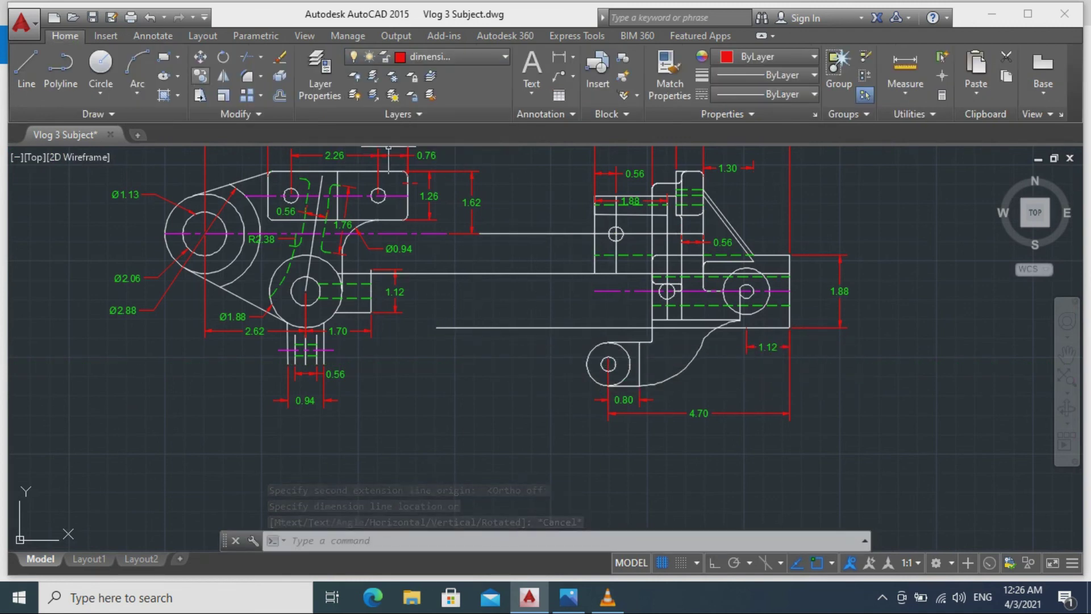
{"action": "left_click", "coordinate": [153, 35]}
{"action": "left_click", "coordinate": [281, 65]}
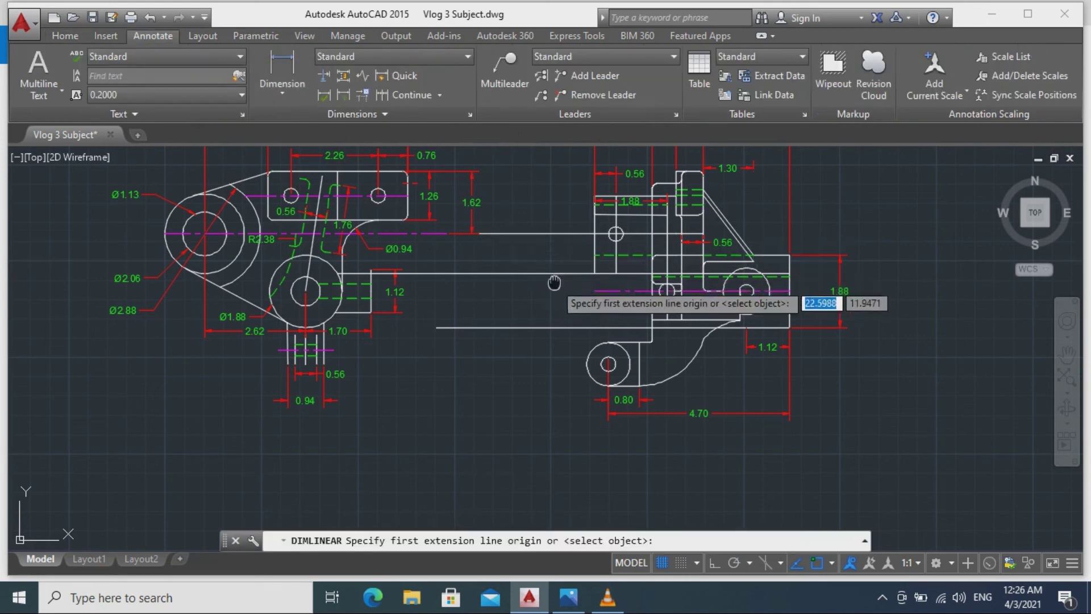
{"action": "middle_click_drag", "start_coordinate": [607, 251], "coordinate": [402, 178]}
{"action": "left_click", "coordinate": [410, 160]}
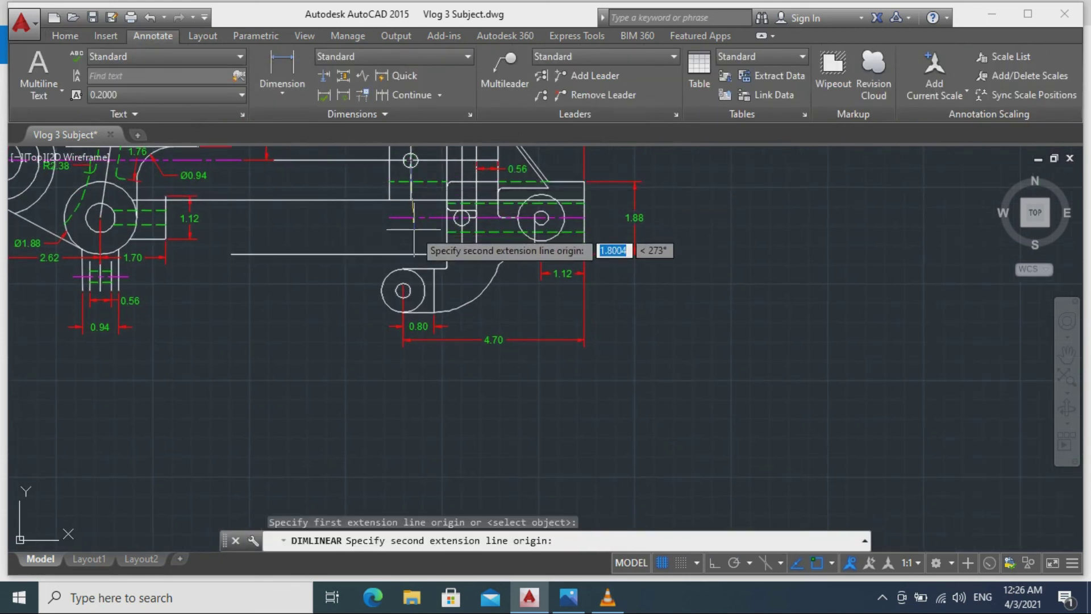
{"action": "key", "text": "F8"}
{"action": "key", "text": "F8"}
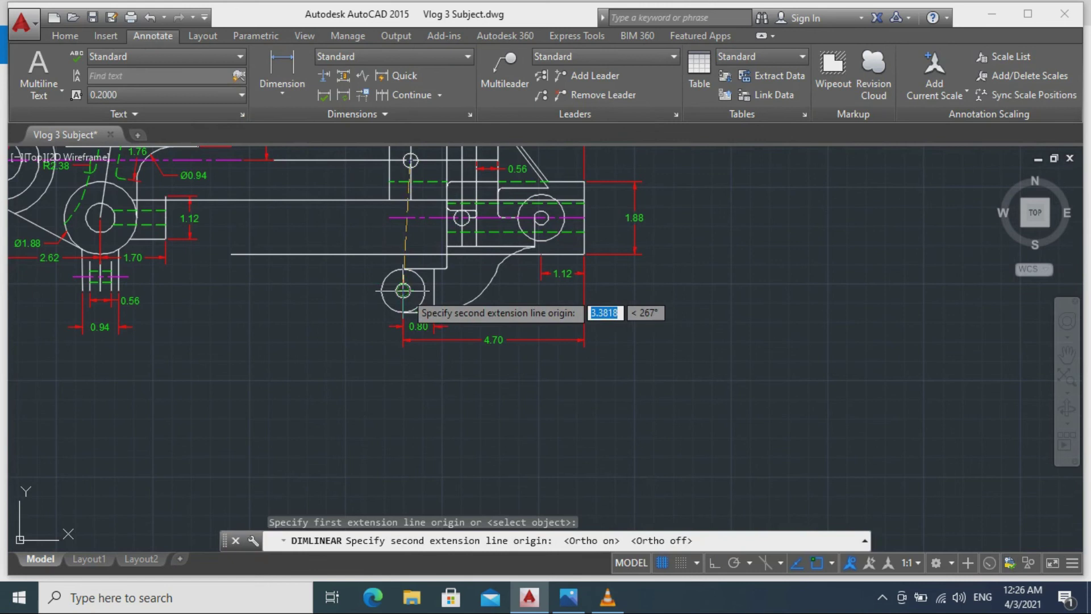
{"action": "left_click", "coordinate": [403, 290]}
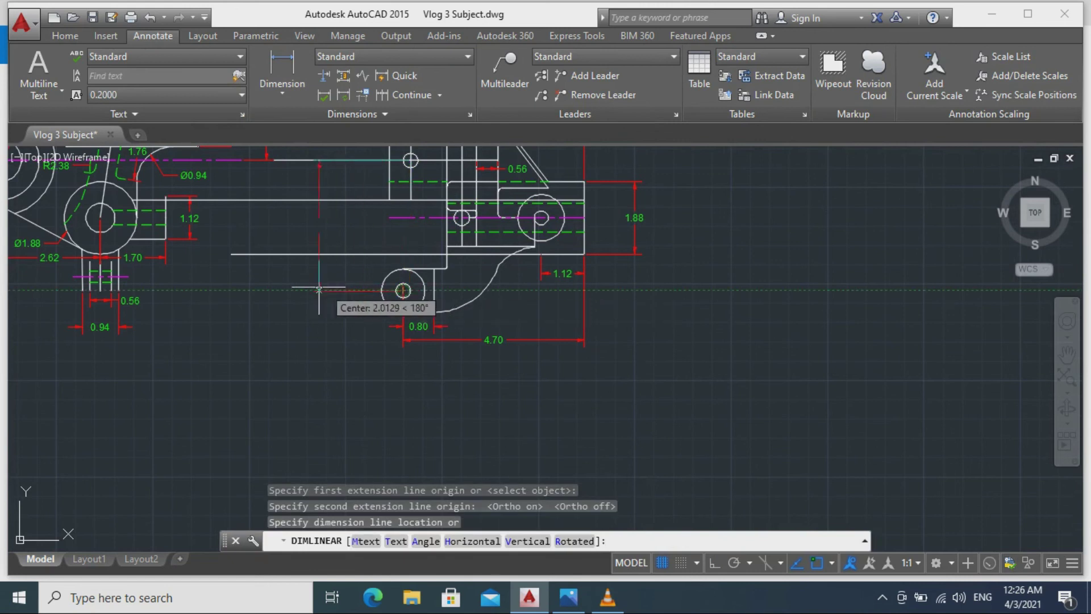
{"action": "left_click", "coordinate": [266, 289]}
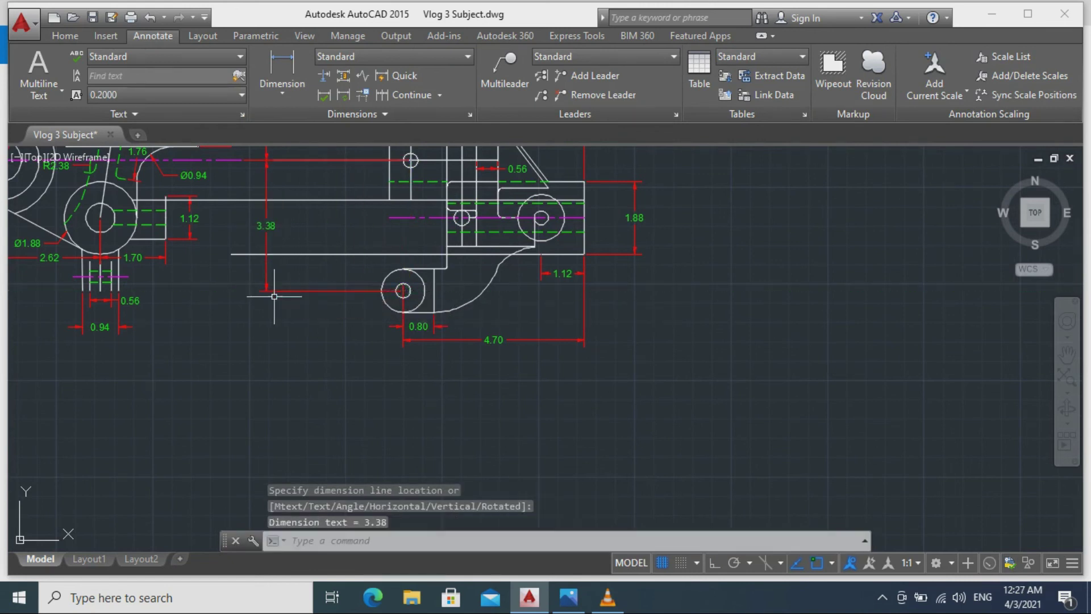
{"action": "key", "text": "Escape"}
Shorten the side view's lower long horizontal line so its left end meets the vertical edge above the boss.
{"action": "left_click", "coordinate": [298, 255]}
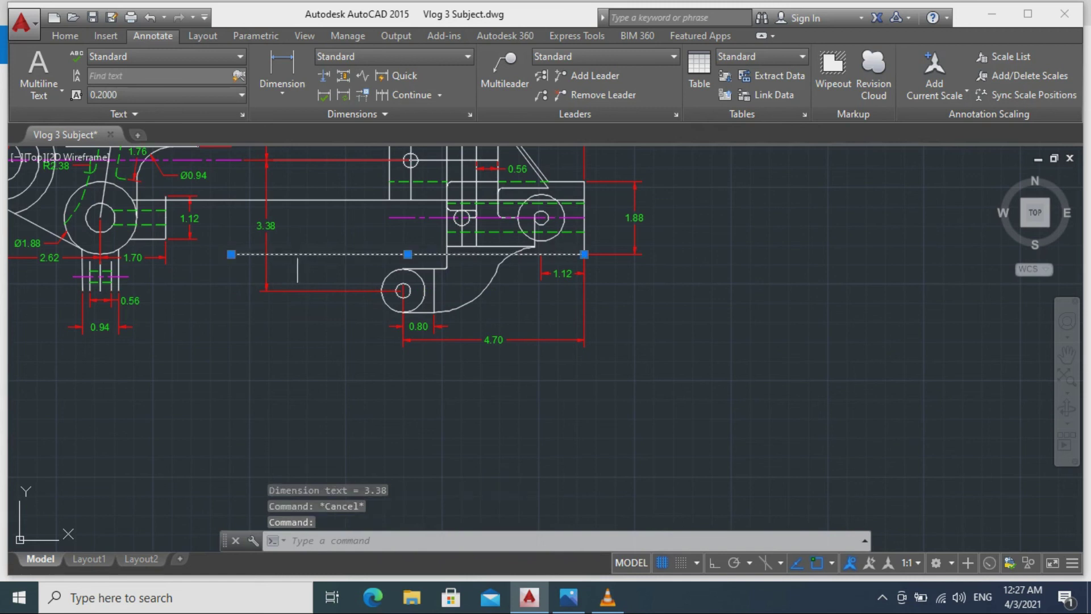
{"action": "left_click", "coordinate": [231, 254]}
{"action": "scroll", "coordinate": [449, 255], "scroll_direction": "up", "scroll_amount": 2}
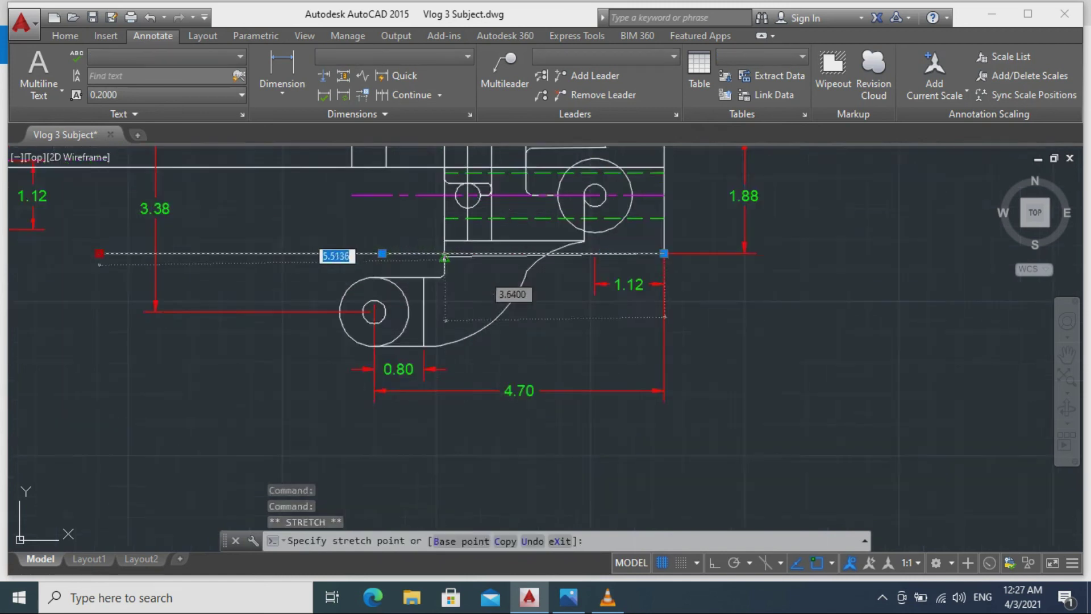
{"action": "scroll", "coordinate": [446, 255], "scroll_direction": "up", "scroll_amount": 3}
{"action": "key", "text": "Escape"}
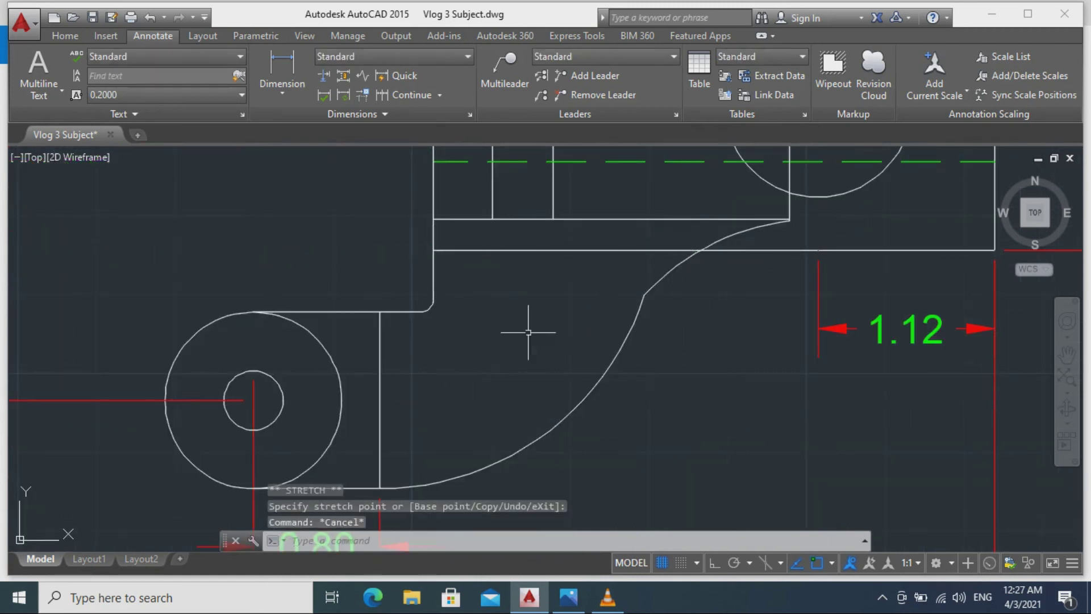
{"action": "scroll", "coordinate": [637, 403], "scroll_direction": "down", "scroll_amount": 6}
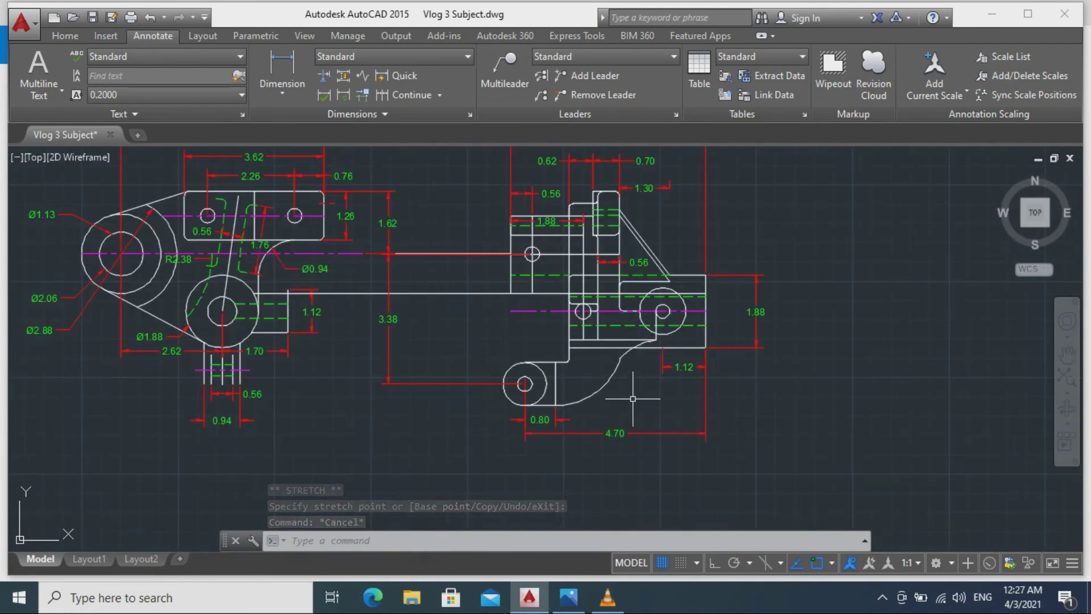
Shorten the left end of the magenta centre line that runs through the side view's two lower holes.
{"action": "scroll", "coordinate": [633, 399], "scroll_direction": "up", "scroll_amount": 4}
{"action": "scroll", "coordinate": [633, 398], "scroll_direction": "down", "scroll_amount": 2}
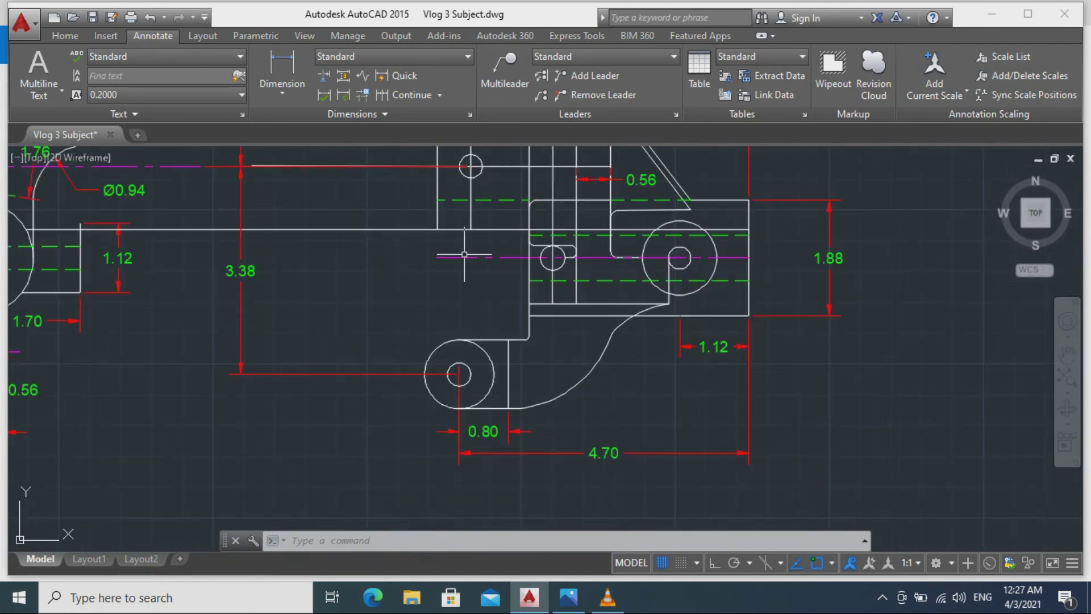
{"action": "left_click", "coordinate": [464, 255]}
{"action": "left_click", "coordinate": [437, 257]}
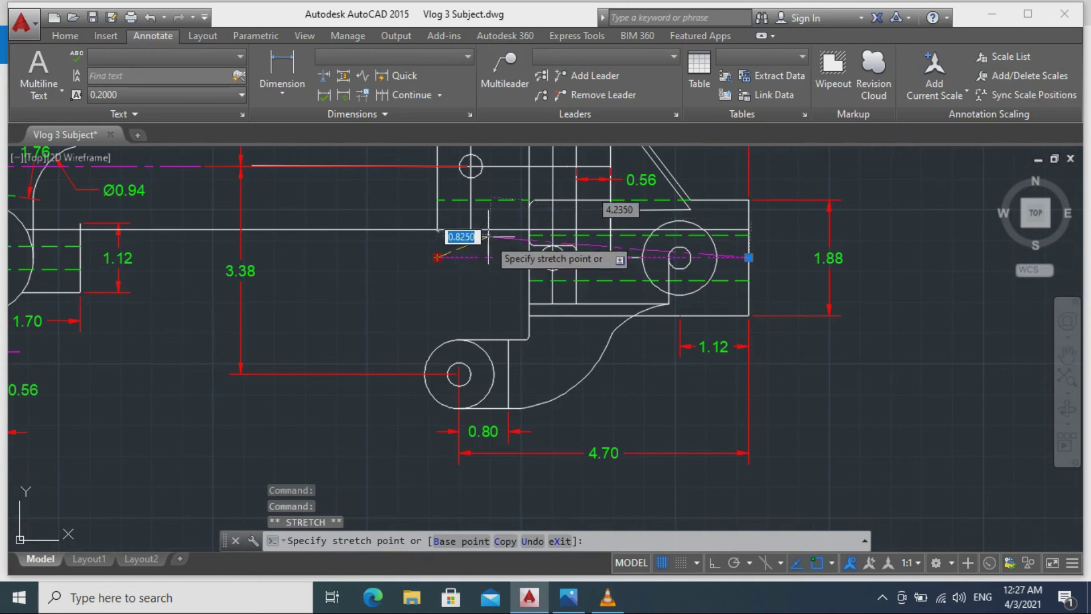
{"action": "key", "text": "Escape"}
{"action": "mouse_move", "coordinate": [593, 367]}
{"action": "middle_mouse_down"}
{"action": "mouse_move", "coordinate": [581, 323]}
{"action": "mouse_move", "coordinate": [600, 334]}
{"action": "middle_mouse_up"}
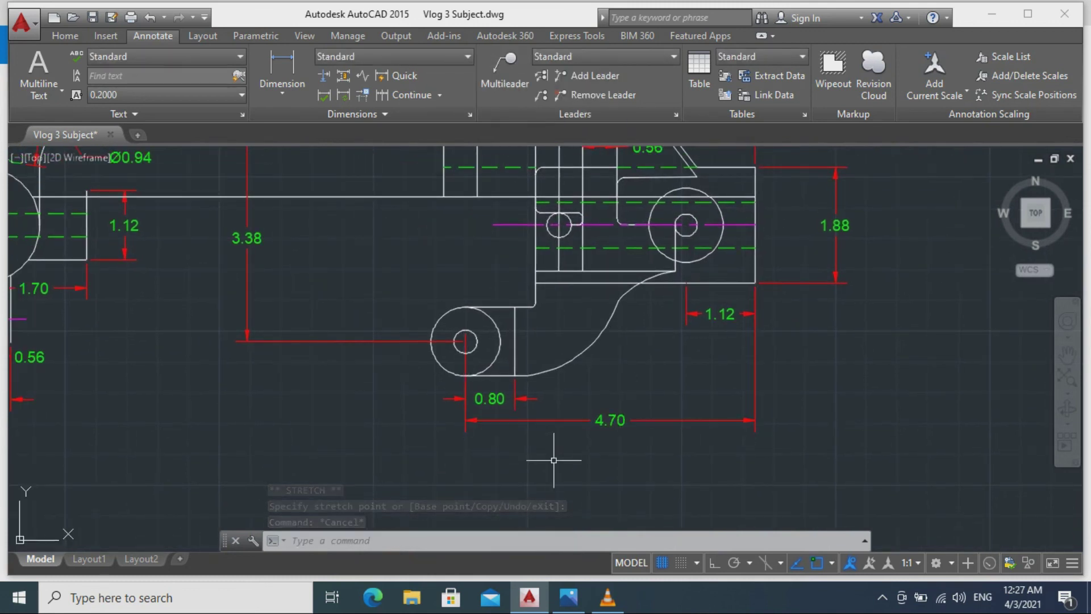
Limit the running object snap modes to Endpoint and Extension.
{"action": "type", "text": "OSNAP"}
{"action": "key", "text": "Return"}
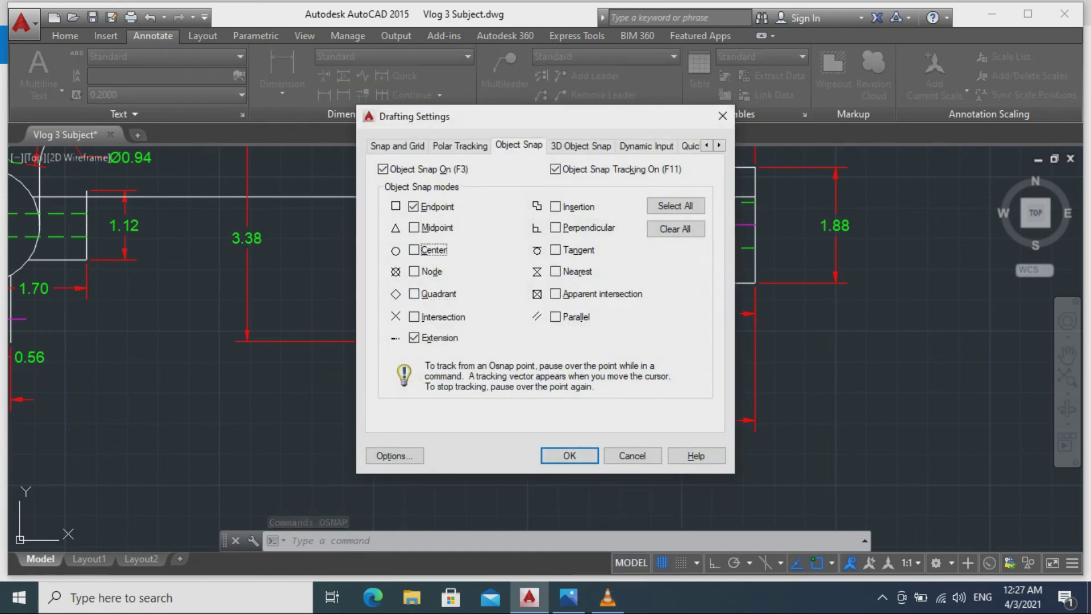
{"action": "key", "text": "Return"}
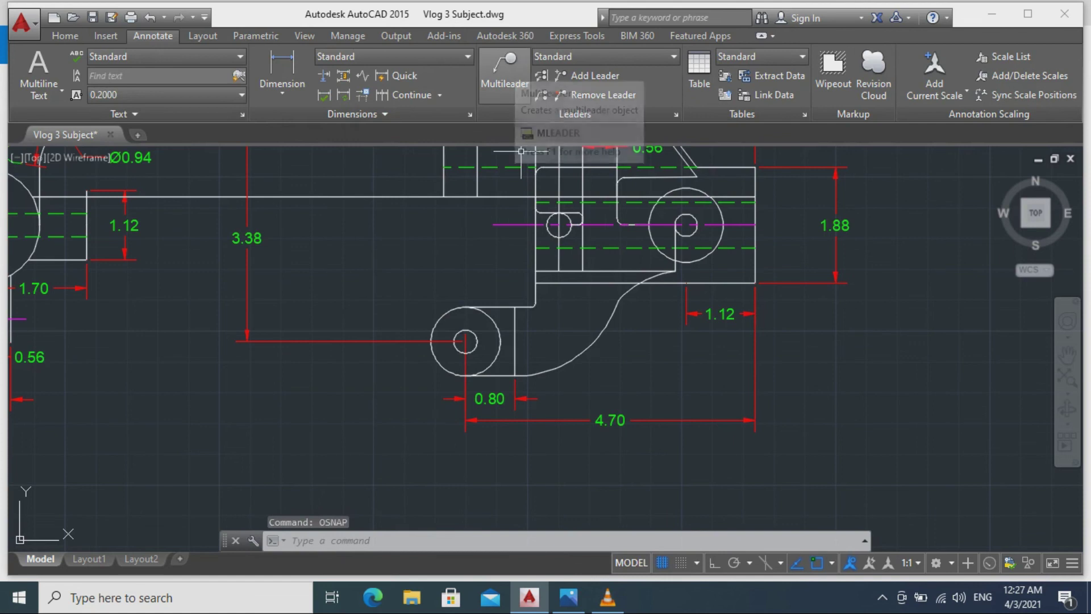
Add a multileader reading Ø1.12 that points to the boss's outer circle from its lower left.
{"action": "left_click", "coordinate": [504, 71]}
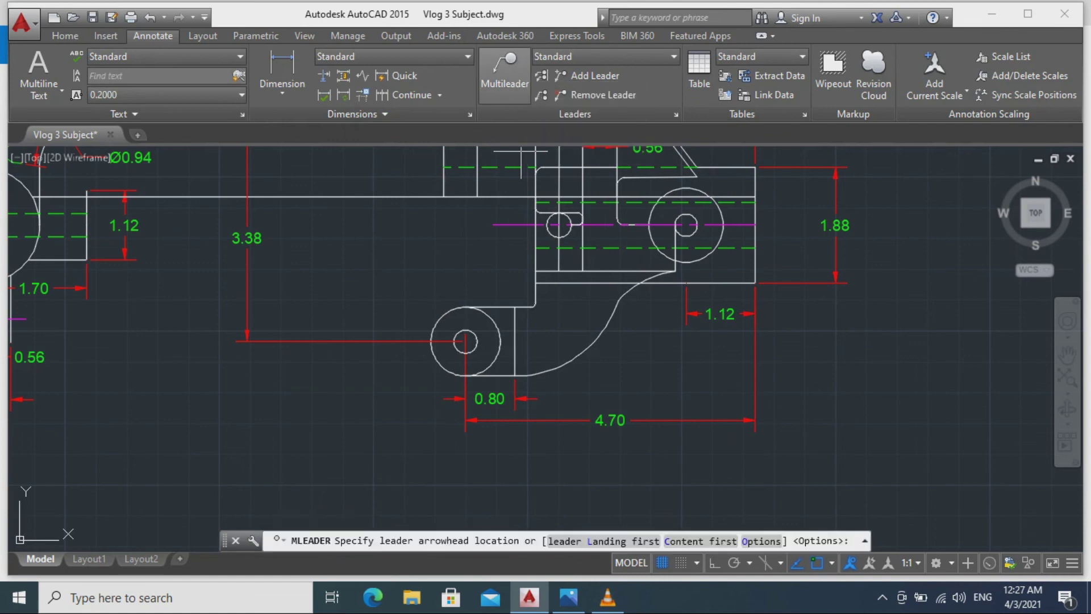
{"action": "left_click", "coordinate": [435, 361]}
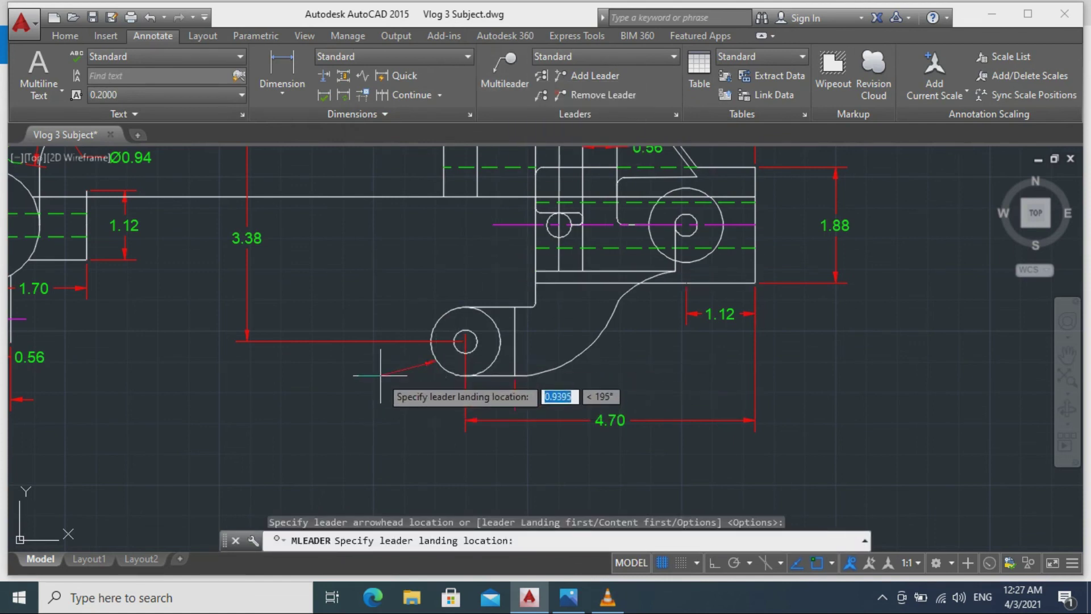
{"action": "left_click", "coordinate": [381, 376]}
{"action": "left_click", "coordinate": [416, 76]}
{"action": "left_click", "coordinate": [380, 238]}
{"action": "left_click", "coordinate": [775, 71]}
{"action": "left_click", "coordinate": [790, 155]}
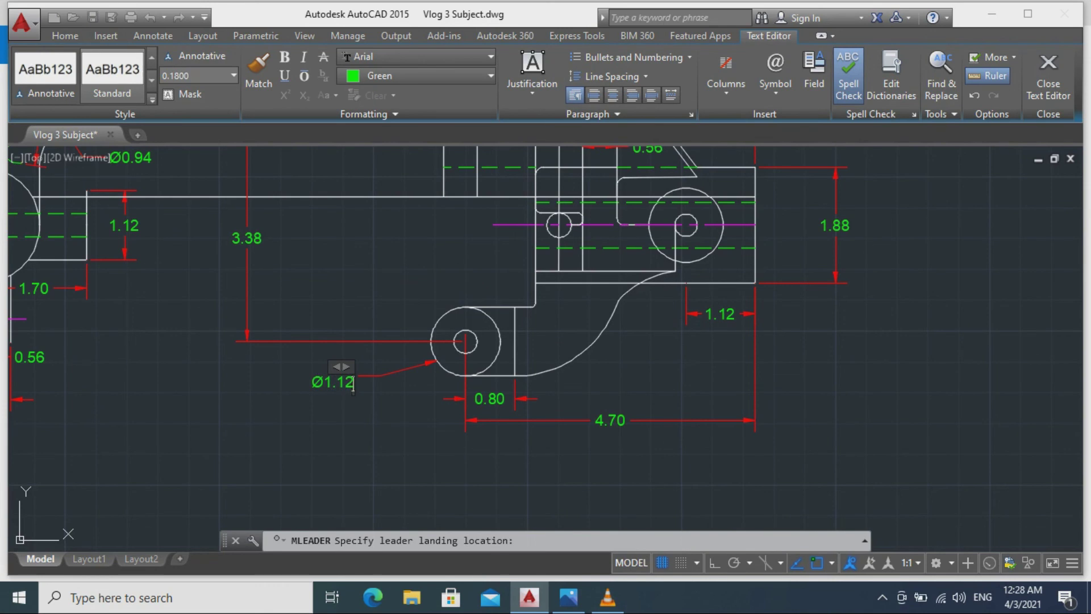
{"action": "left_click", "coordinate": [475, 332]}
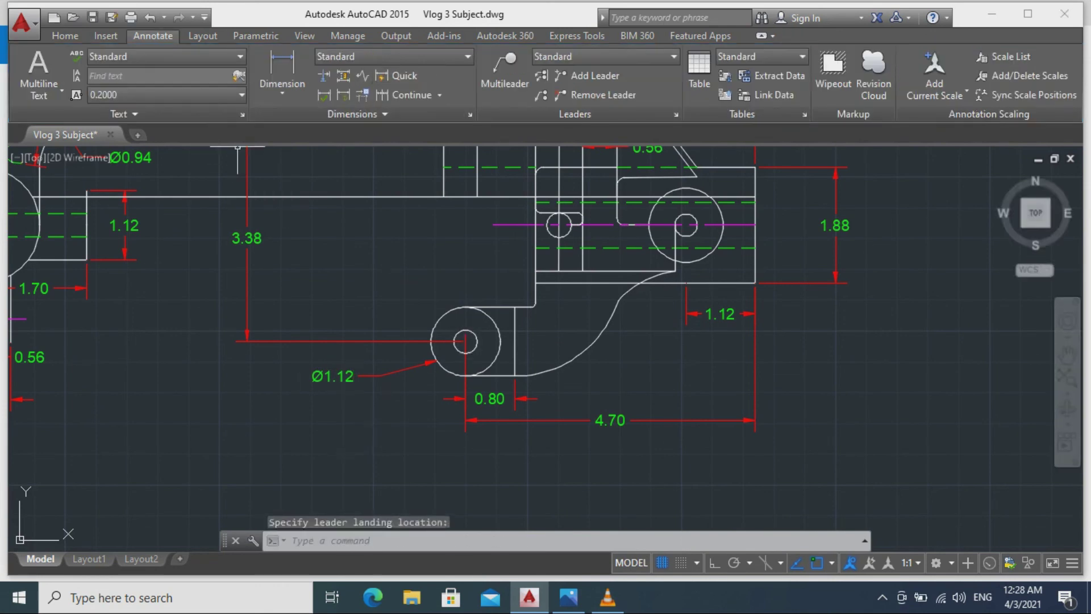
Add a radius dimension to the boss's inner hole, placing its text below the Ø1.12 leader.
{"action": "left_click", "coordinate": [505, 67]}
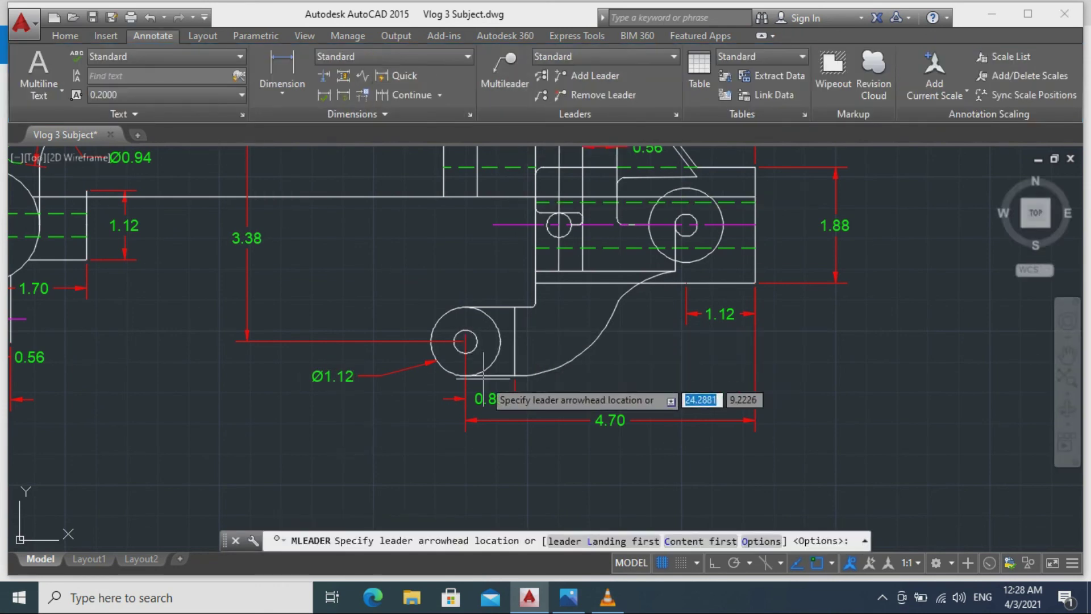
{"action": "key", "text": "Escape"}
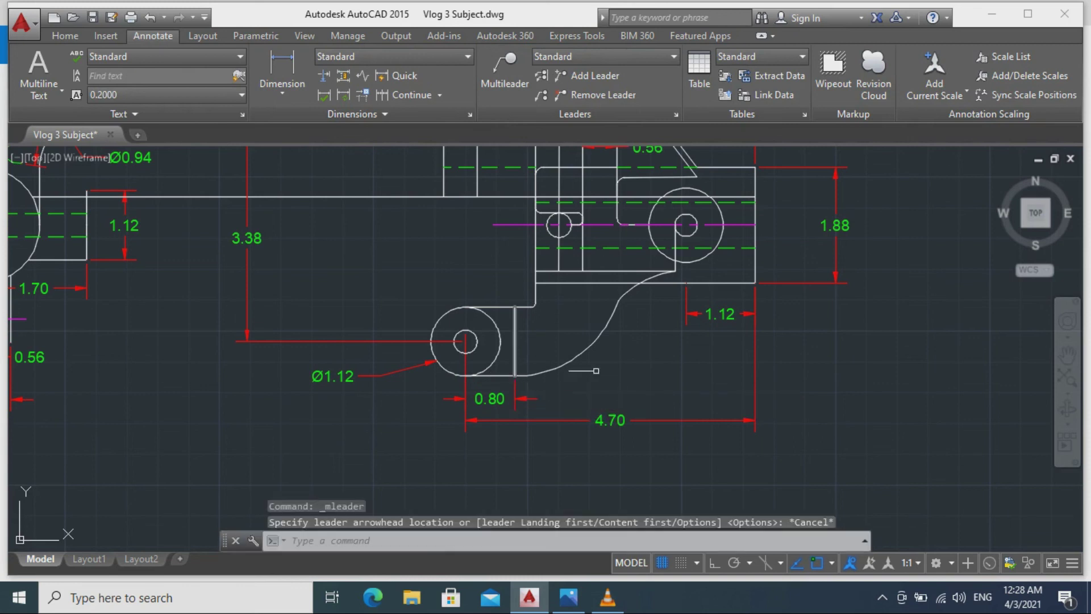
{"action": "type", "text": "dim"}
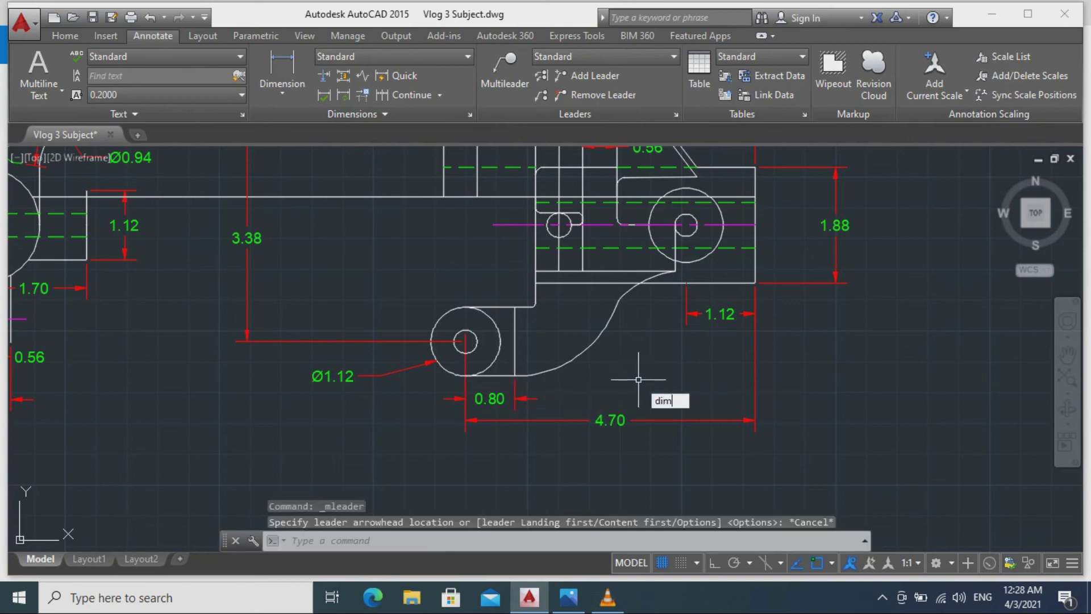
{"action": "type", "text": "rad"}
{"action": "key", "text": "Return"}
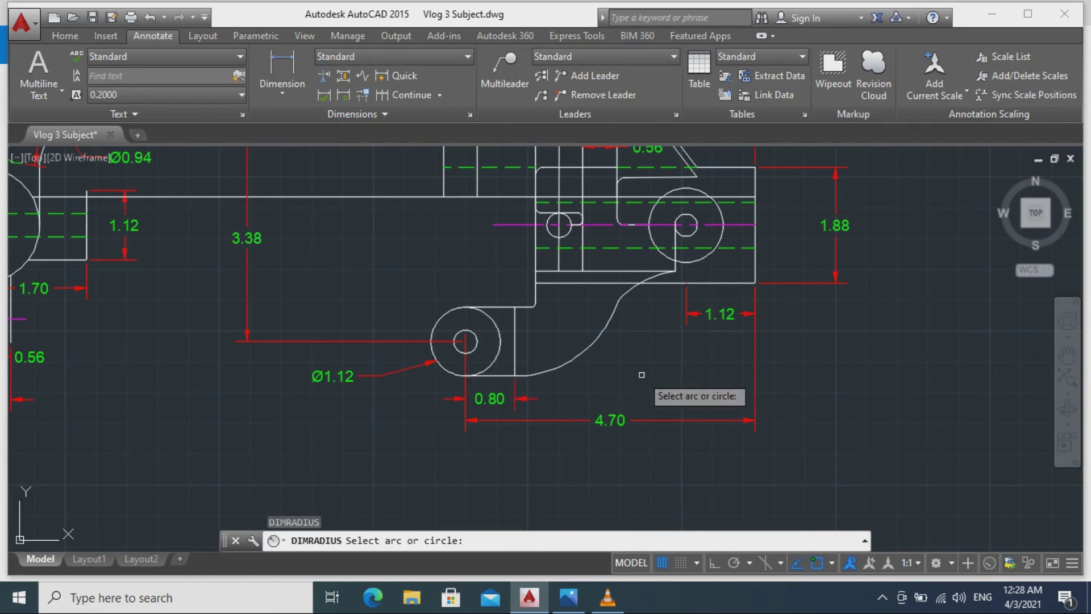
{"action": "left_click", "coordinate": [457, 348]}
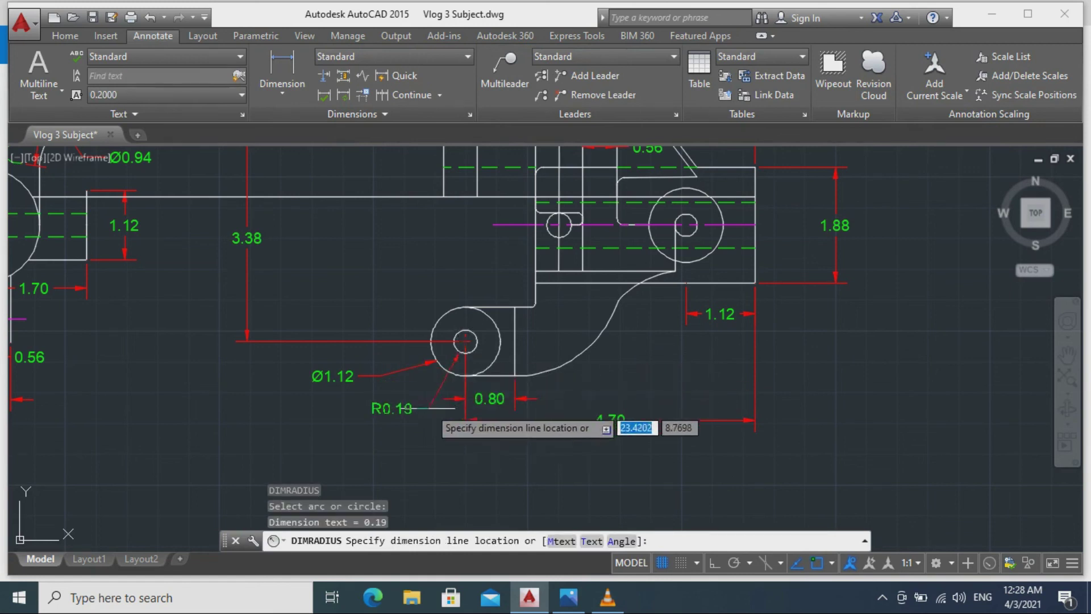
{"action": "left_click", "coordinate": [410, 416]}
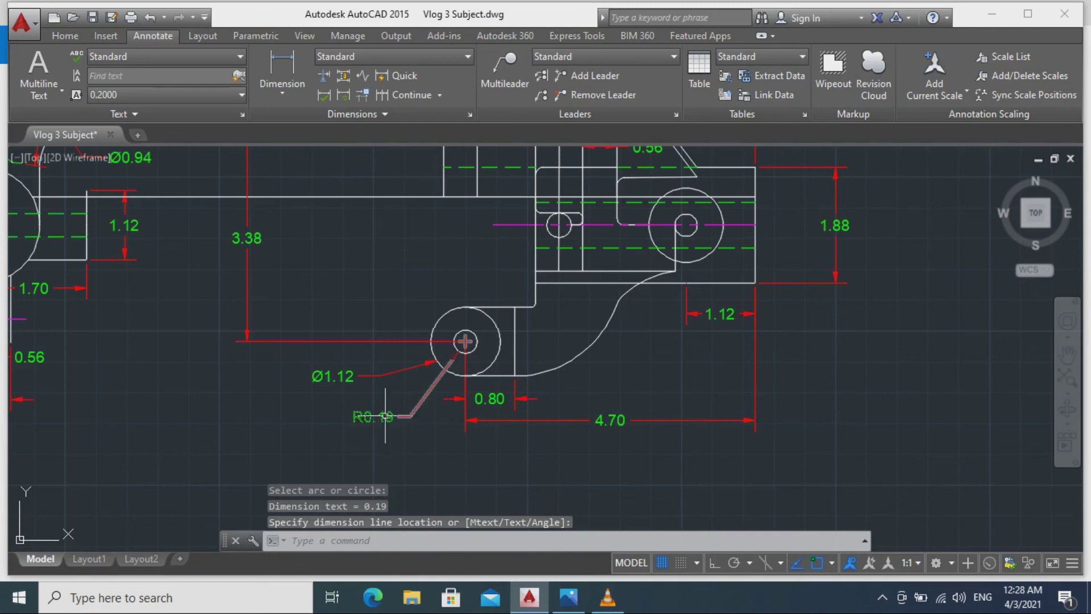
Set the precision of the boss hole's radius dimension to four decimal places.
{"action": "left_click", "coordinate": [385, 416]}
{"action": "left_click", "coordinate": [387, 413]}
{"action": "right_click", "coordinate": [382, 423]}
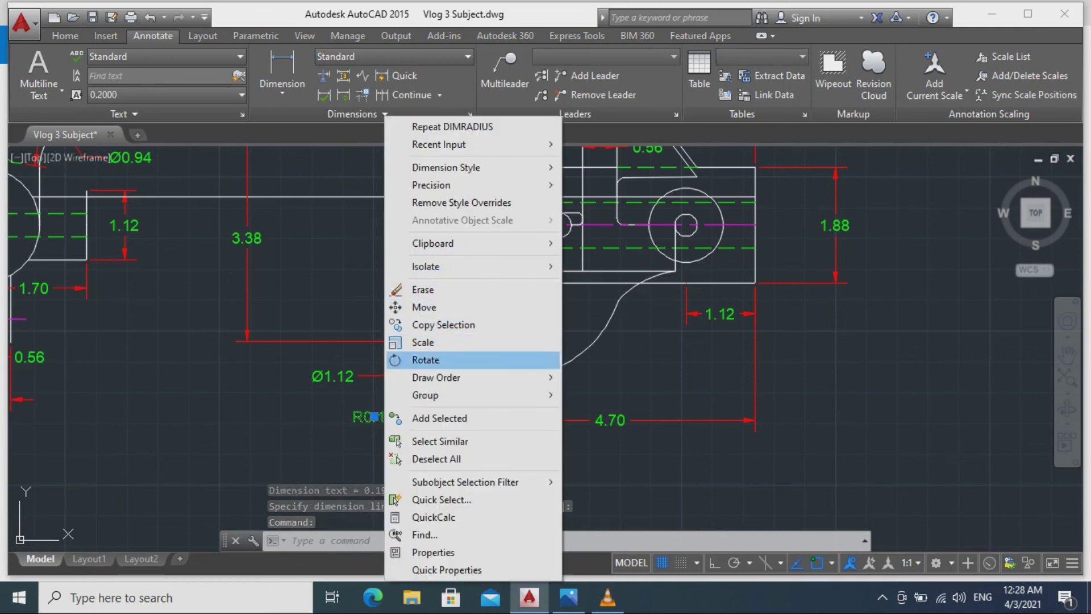
{"action": "mouse_move", "coordinate": [443, 378]}
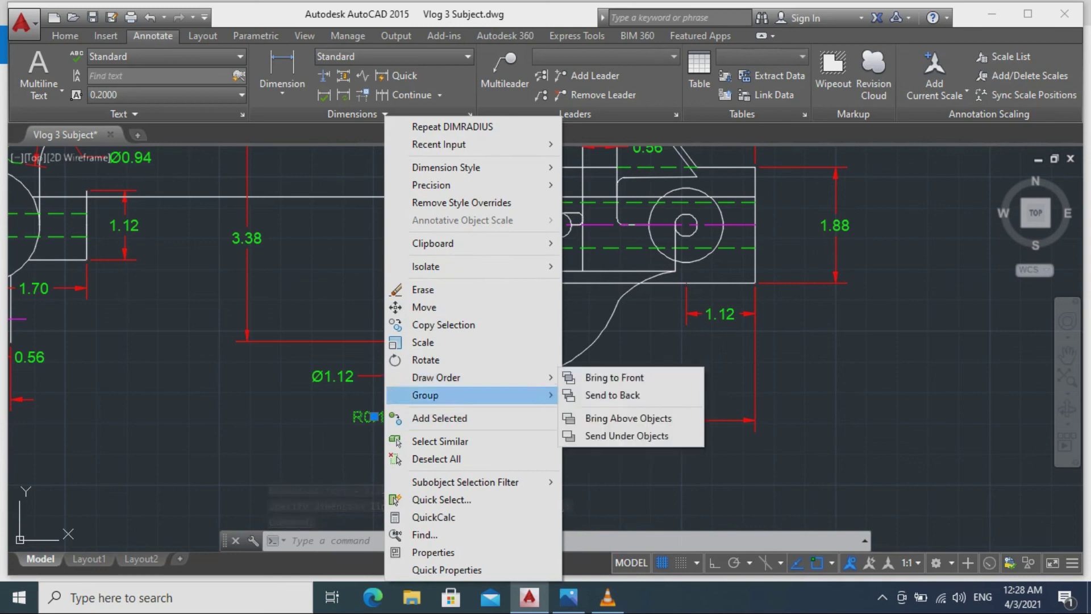
{"action": "mouse_move", "coordinate": [483, 184]}
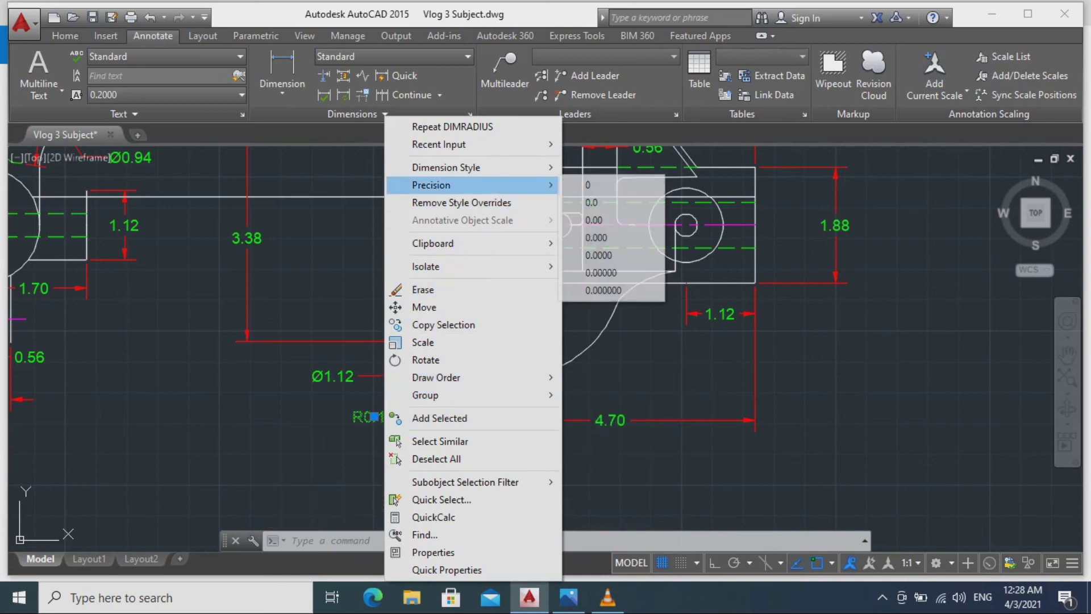
{"action": "left_click", "coordinate": [611, 255]}
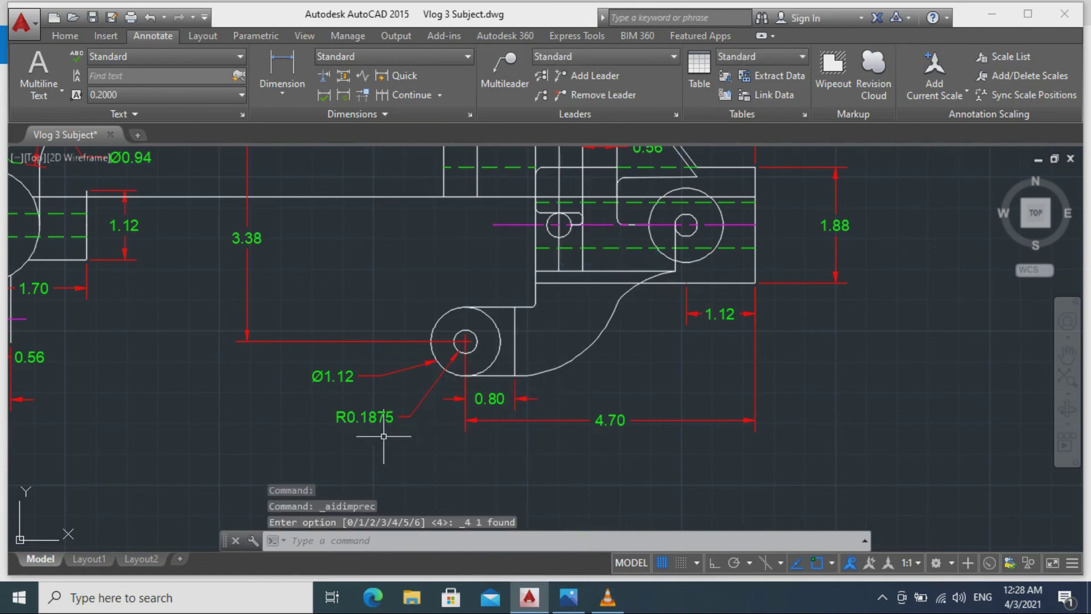
{"action": "left_click", "coordinate": [379, 416]}
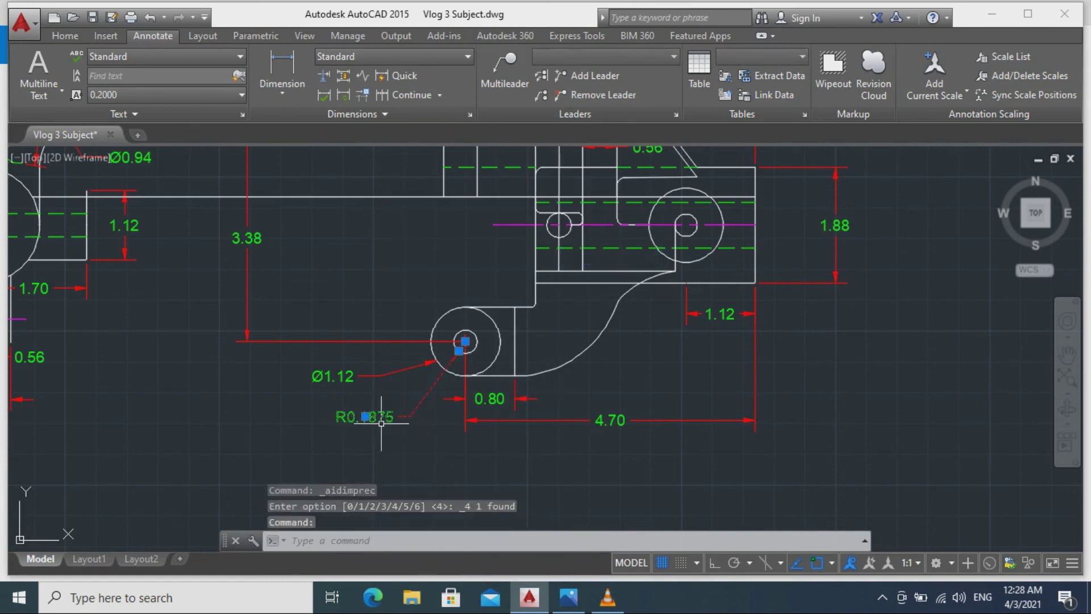
{"action": "double_click", "coordinate": [386, 417]}
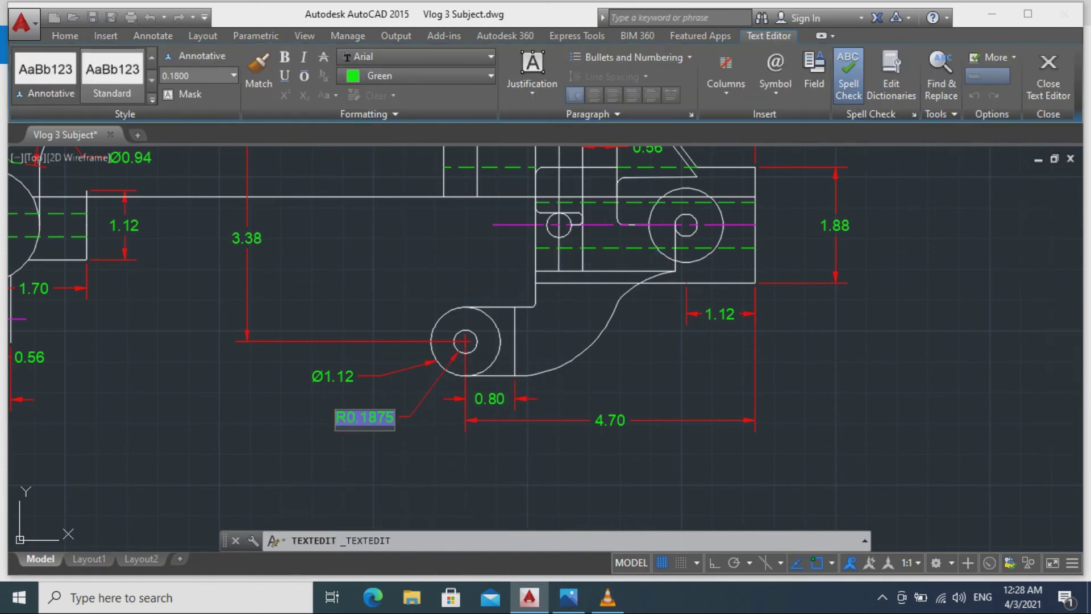
{"action": "left_click", "coordinate": [416, 76]}
{"action": "left_click", "coordinate": [349, 238]}
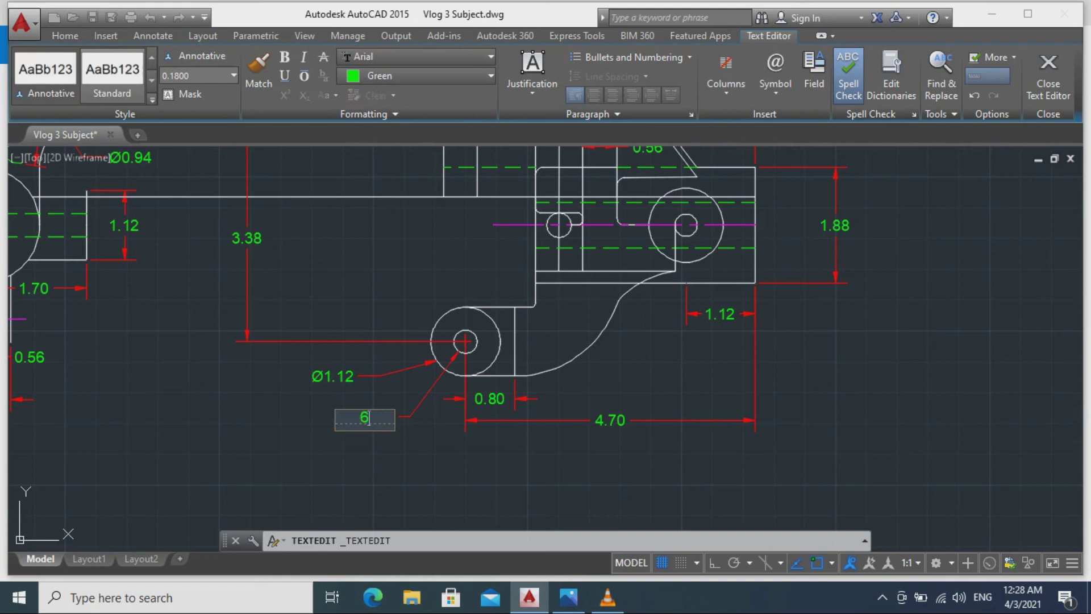
{"action": "left_click", "coordinate": [387, 425]}
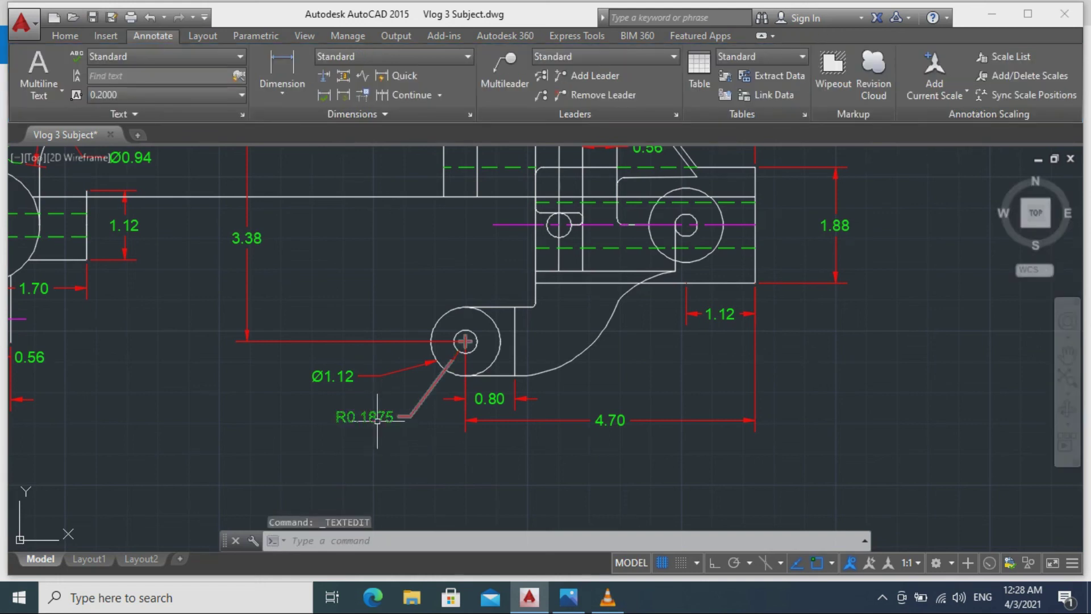
Prefix the boss hole's radius dimension text with "6 x" and colour the whole text red.
{"action": "scroll", "coordinate": [378, 420], "scroll_direction": "up", "scroll_amount": 5}
{"action": "left_click", "coordinate": [348, 414]}
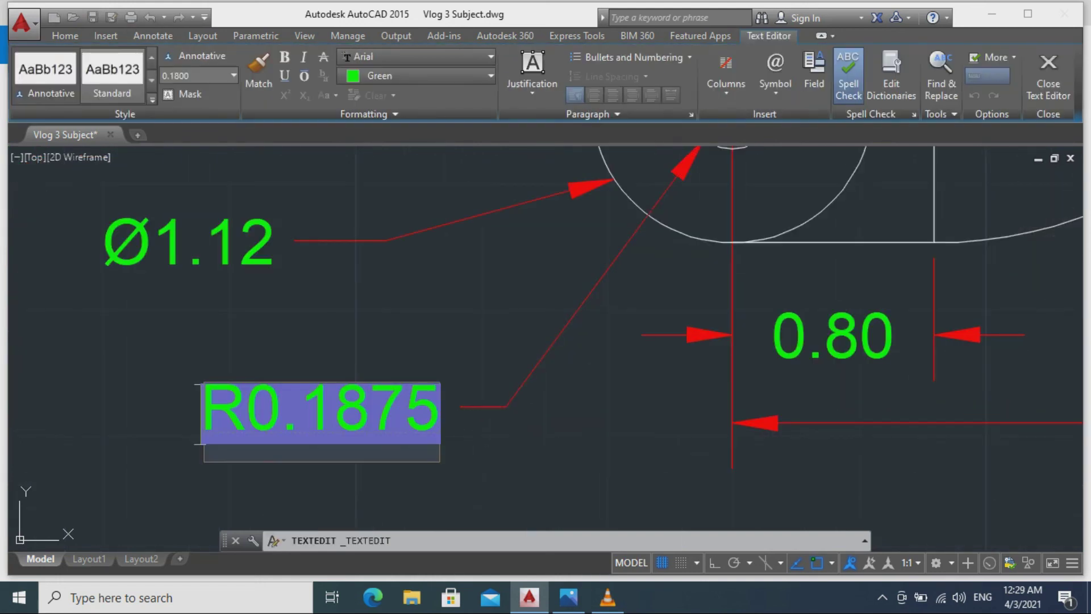
{"action": "type", "text": "6"}
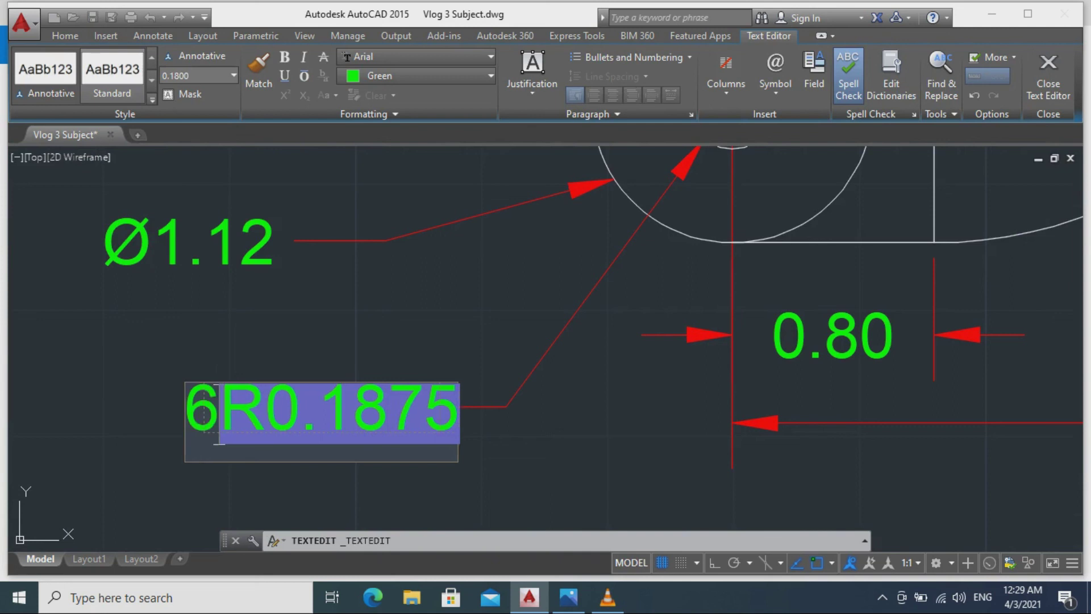
{"action": "type", "text": " x"}
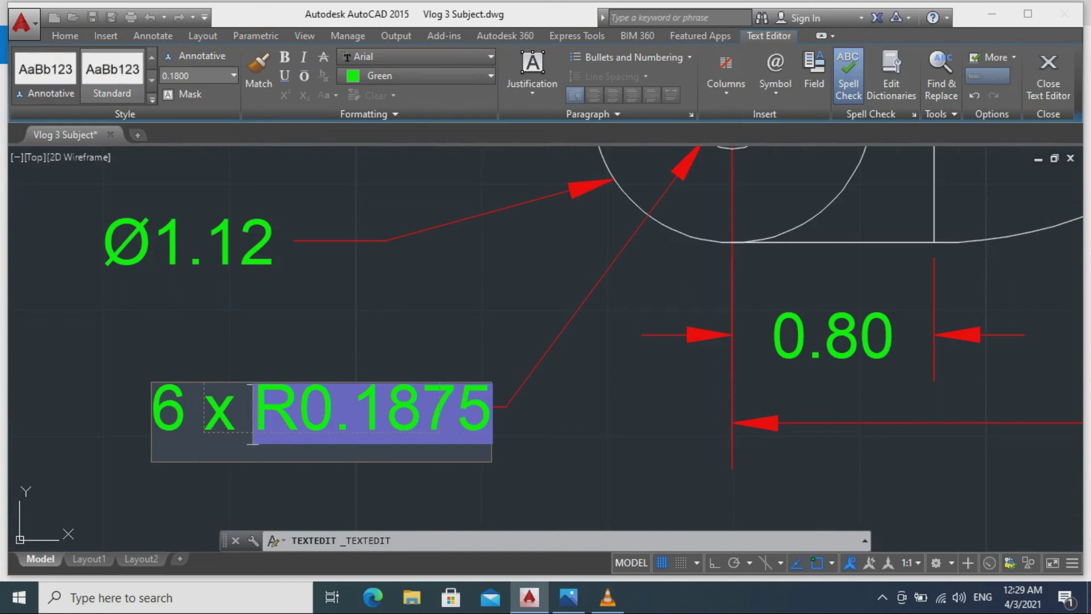
{"action": "key", "text": "shift+End"}
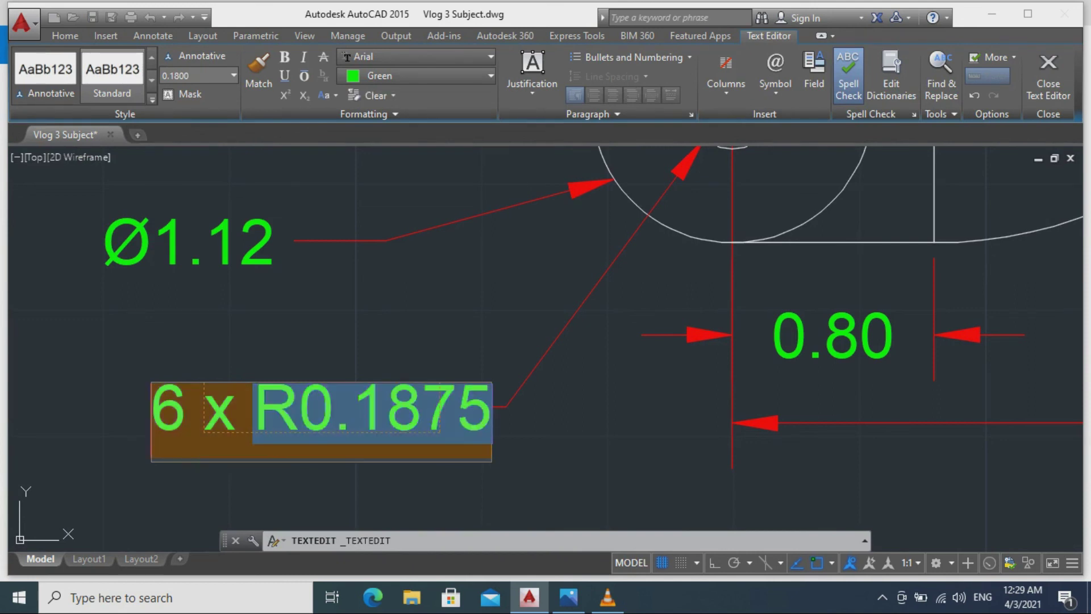
{"action": "left_click", "coordinate": [421, 76]}
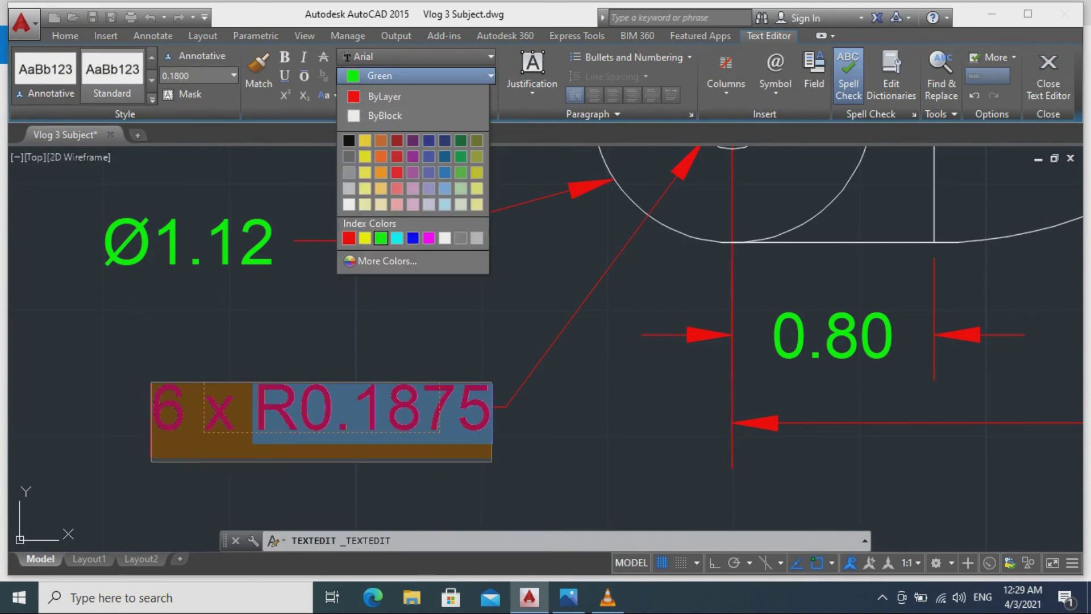
{"action": "left_click", "coordinate": [348, 237]}
{"action": "key", "text": "Escape"}
{"action": "key", "text": "Return"}
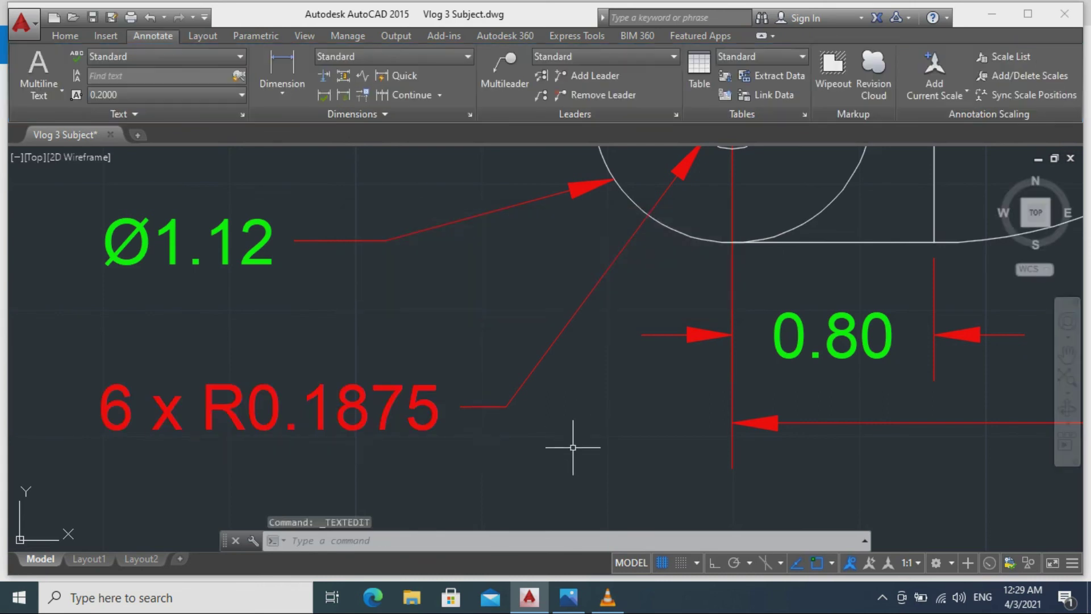
Add a radius dimension to the upper arc of the S-shaped curve, placing its text to the lower right of the arc.
{"action": "scroll", "coordinate": [568, 441], "scroll_direction": "down", "scroll_amount": 4}
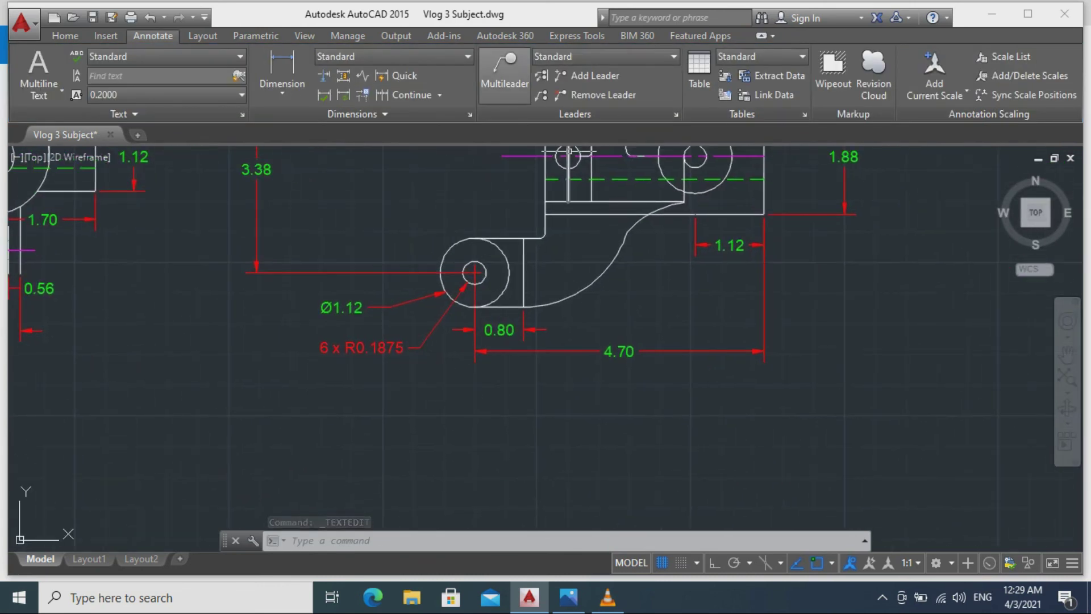
{"action": "type", "text": "DIMRAD"}
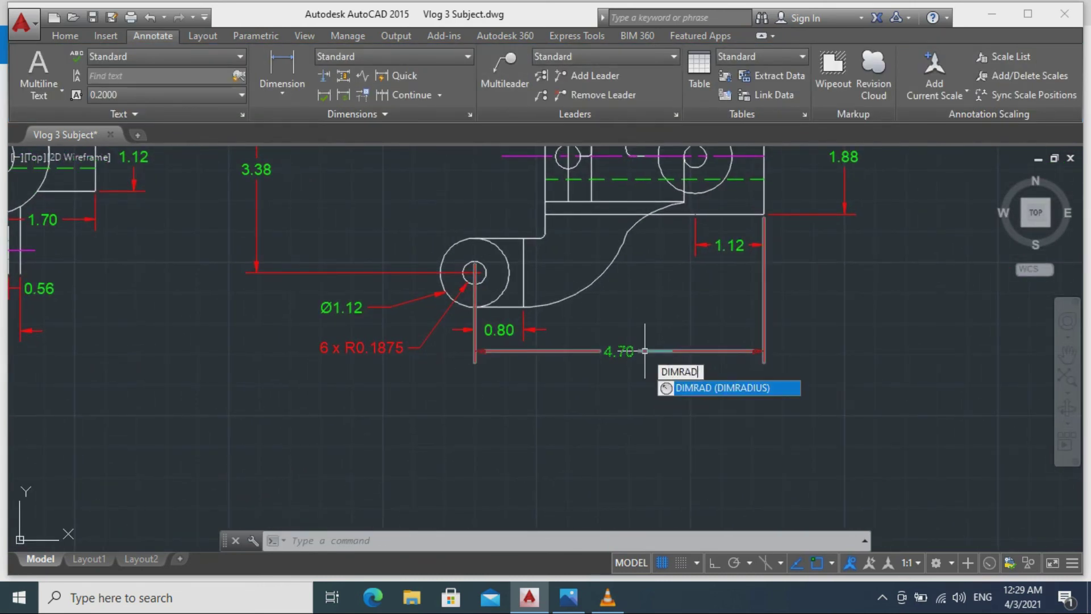
{"action": "key", "text": "Return"}
{"action": "left_click", "coordinate": [633, 228]}
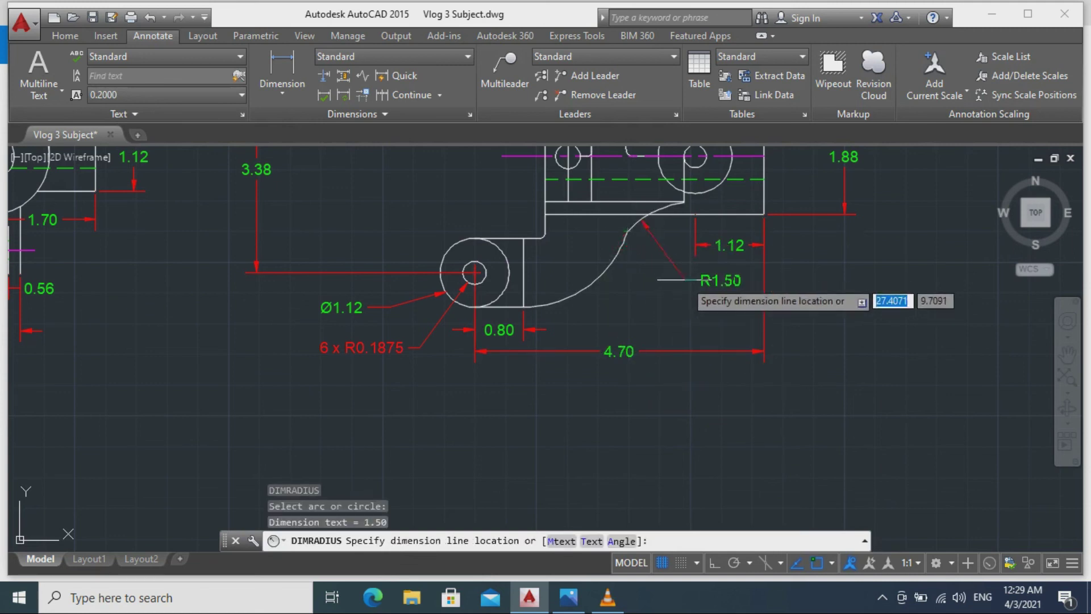
{"action": "left_click", "coordinate": [663, 305]}
{"action": "key", "text": "Escape"}
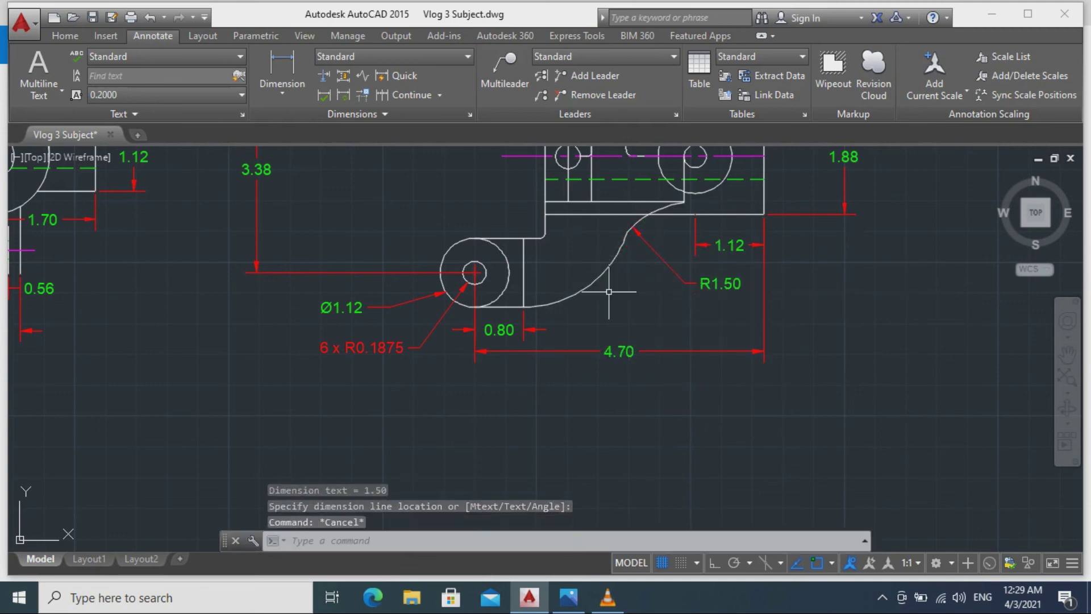
Add a radius dimension to the lower arc of the S-shaped curve, placing its text above the boss.
{"action": "type", "text": "dimrad"}
{"action": "key", "text": "Return"}
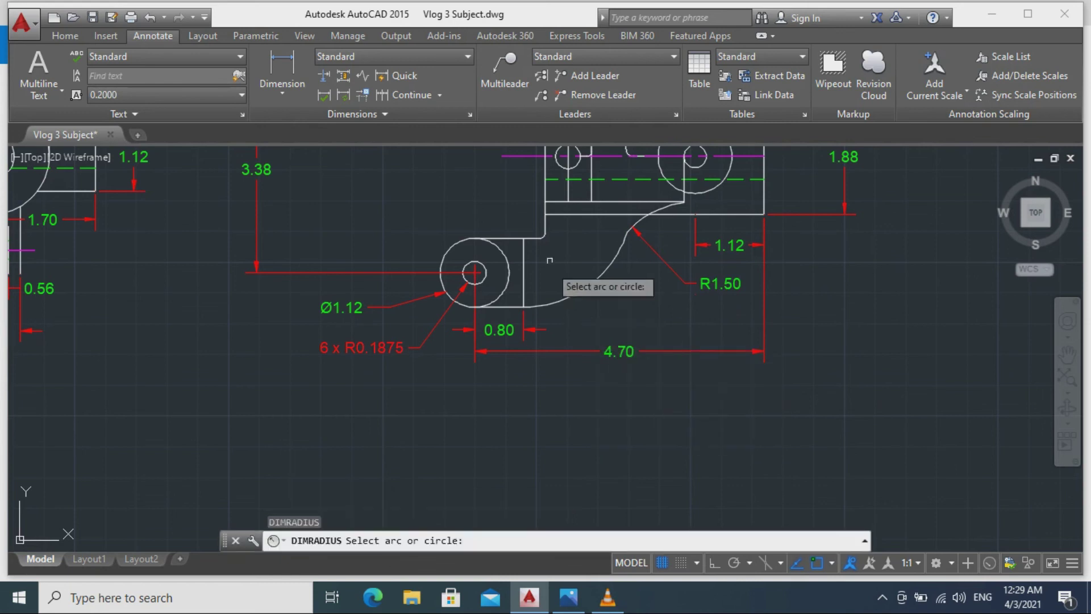
{"action": "left_click", "coordinate": [611, 274]}
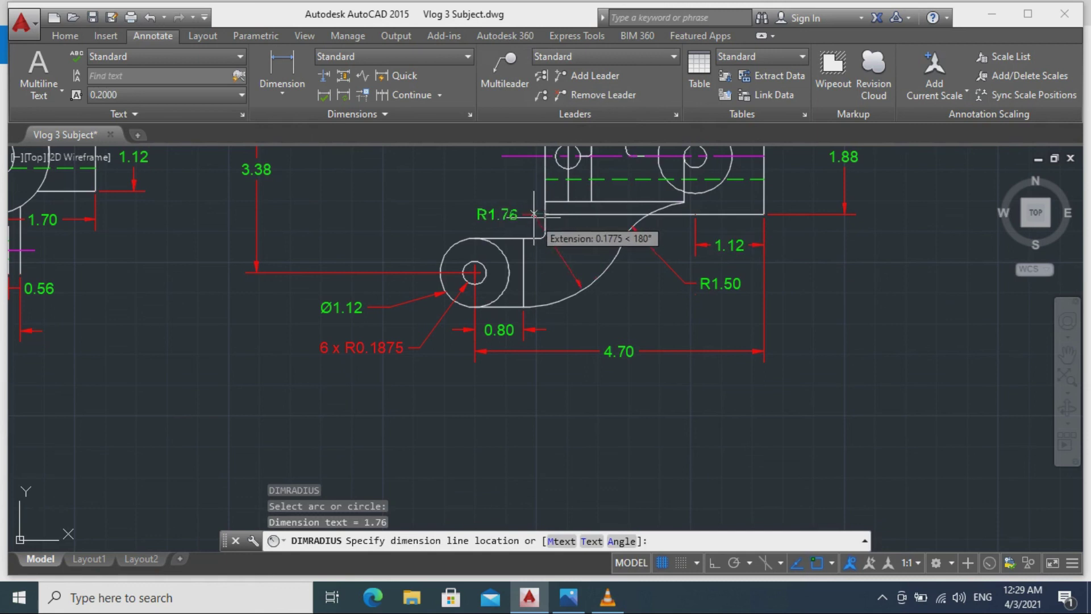
{"action": "left_click", "coordinate": [533, 214]}
Add a vertical linear dimension of 2.30 downward from the magenta centre line's right end, placing it just outside the side view's right edge.
{"action": "scroll", "coordinate": [645, 316], "scroll_direction": "down", "scroll_amount": 2}
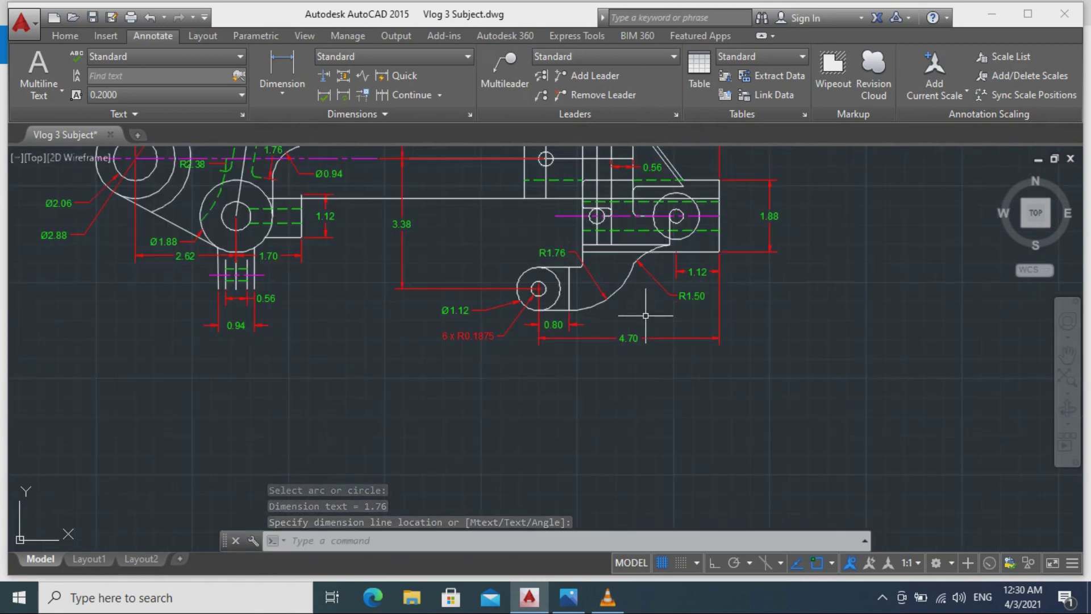
{"action": "middle_click_drag", "start_coordinate": [769, 295], "coordinate": [616, 335]}
{"action": "scroll", "coordinate": [618, 321], "scroll_direction": "up", "scroll_amount": 2}
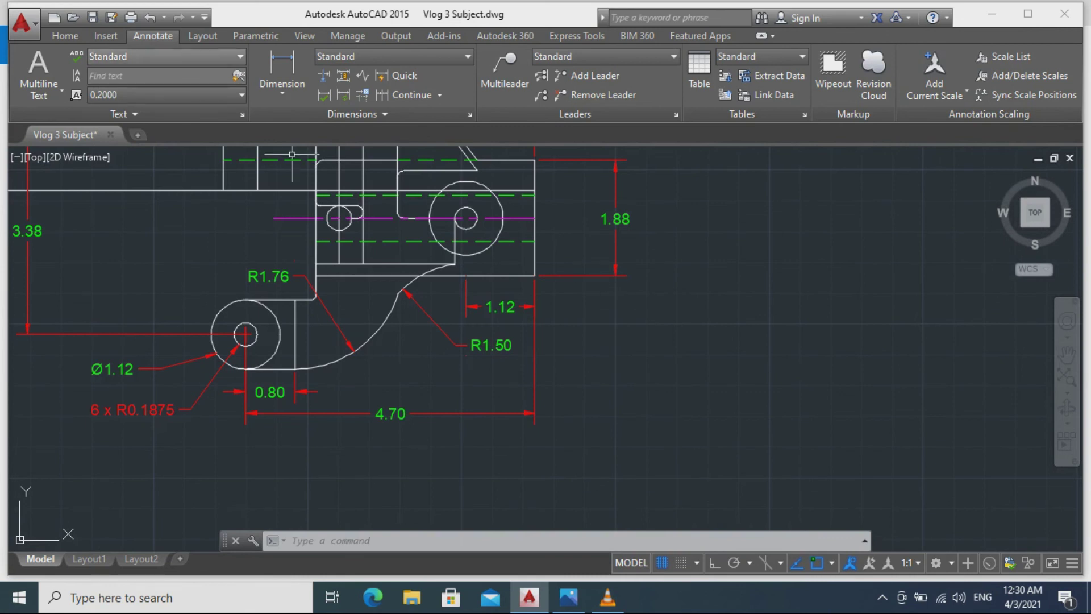
{"action": "left_click", "coordinate": [282, 67]}
{"action": "left_click", "coordinate": [534, 219]}
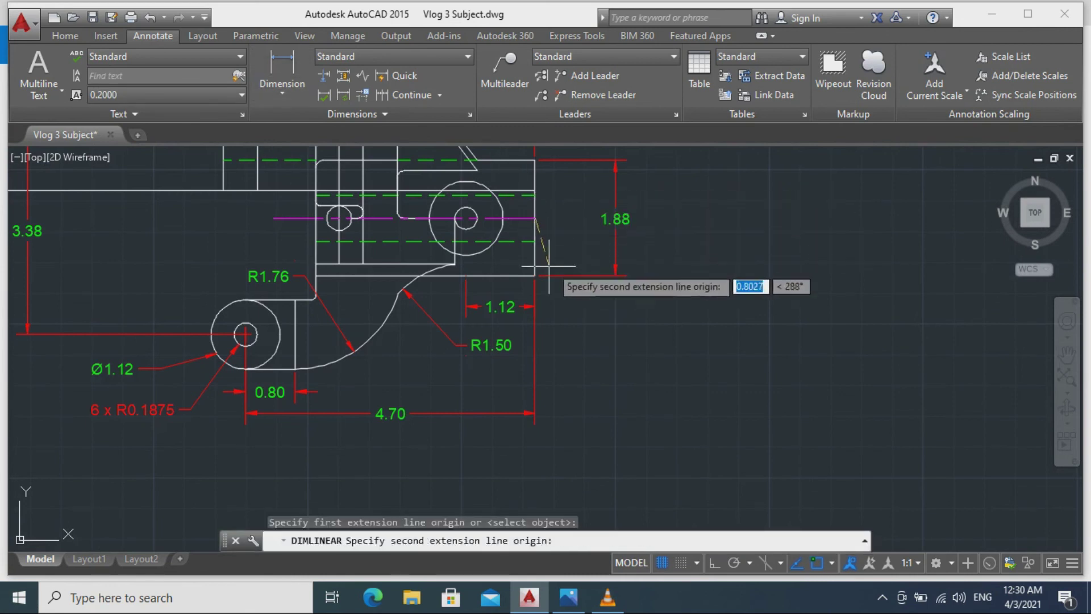
{"action": "left_click", "coordinate": [532, 361]}
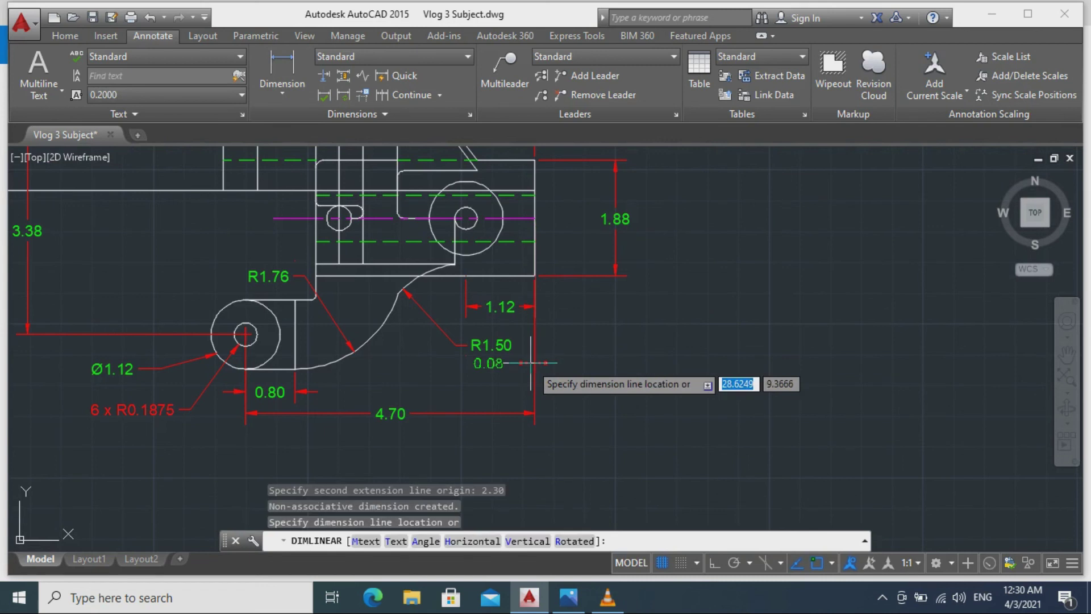
{"action": "left_click", "coordinate": [579, 339]}
{"action": "key", "text": "Escape"}
{"action": "scroll", "coordinate": [651, 360], "scroll_direction": "down", "scroll_amount": 4}
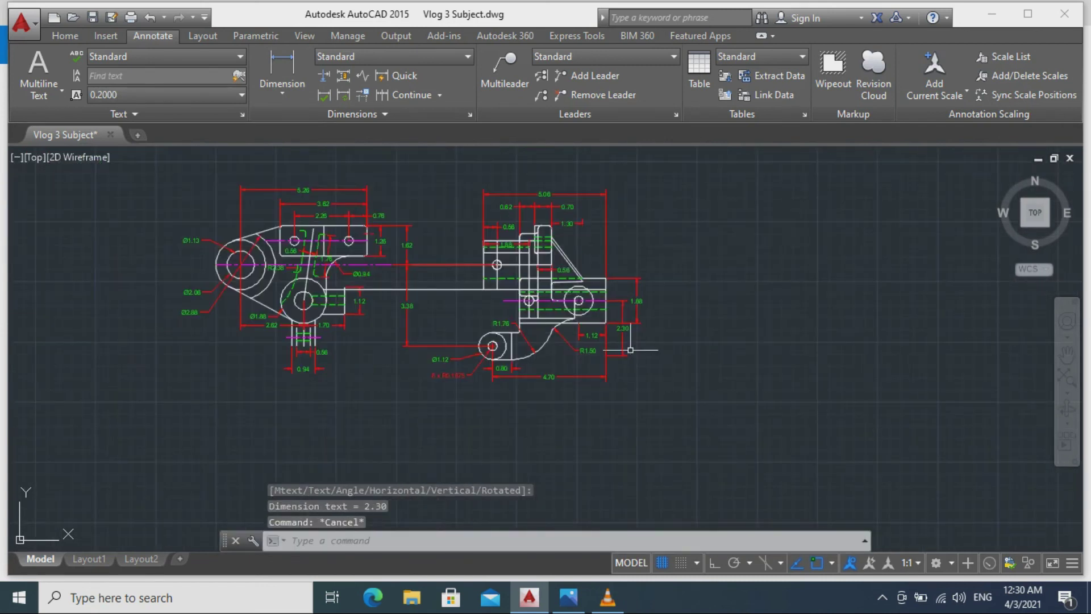
{"action": "scroll", "coordinate": [630, 350], "scroll_direction": "up", "scroll_amount": 2}
{"action": "middle_click_drag", "start_coordinate": [500, 377], "coordinate": [604, 363]}
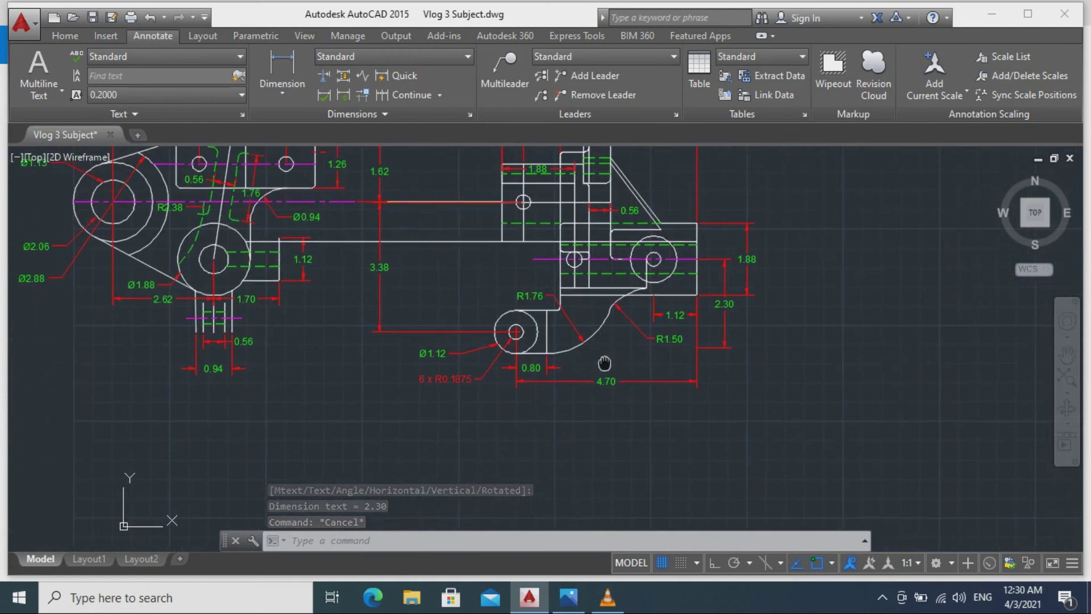
{"action": "mouse_move", "coordinate": [326, 367]}
{"action": "middle_mouse_down"}
{"action": "mouse_move", "coordinate": [434, 436]}
{"action": "mouse_move", "coordinate": [410, 484]}
{"action": "mouse_move", "coordinate": [416, 476]}
{"action": "middle_mouse_up"}
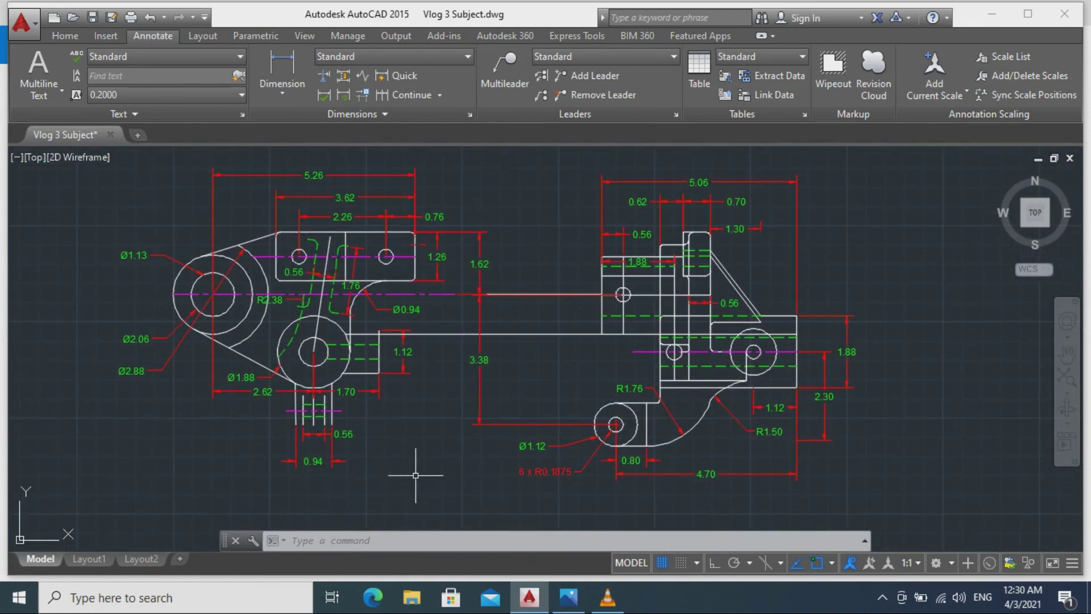